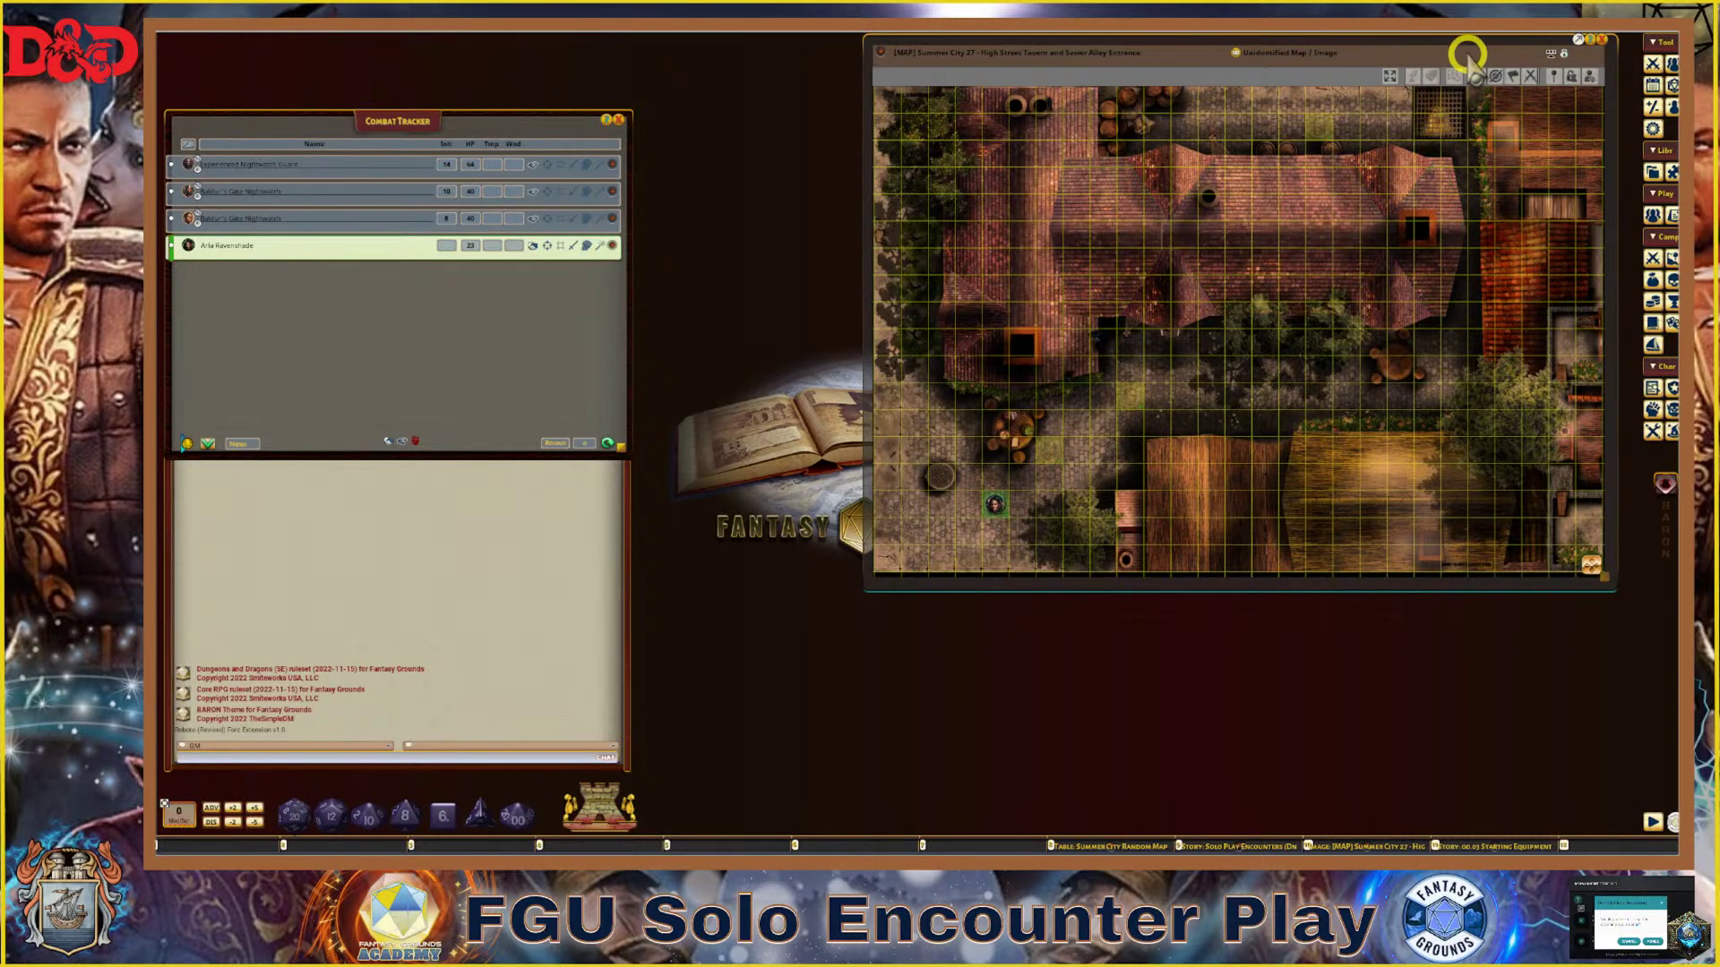
Move the map window beside the Combat Tracker and unlock it to show its editing tools
drag(1523, 49, 1303, 55)
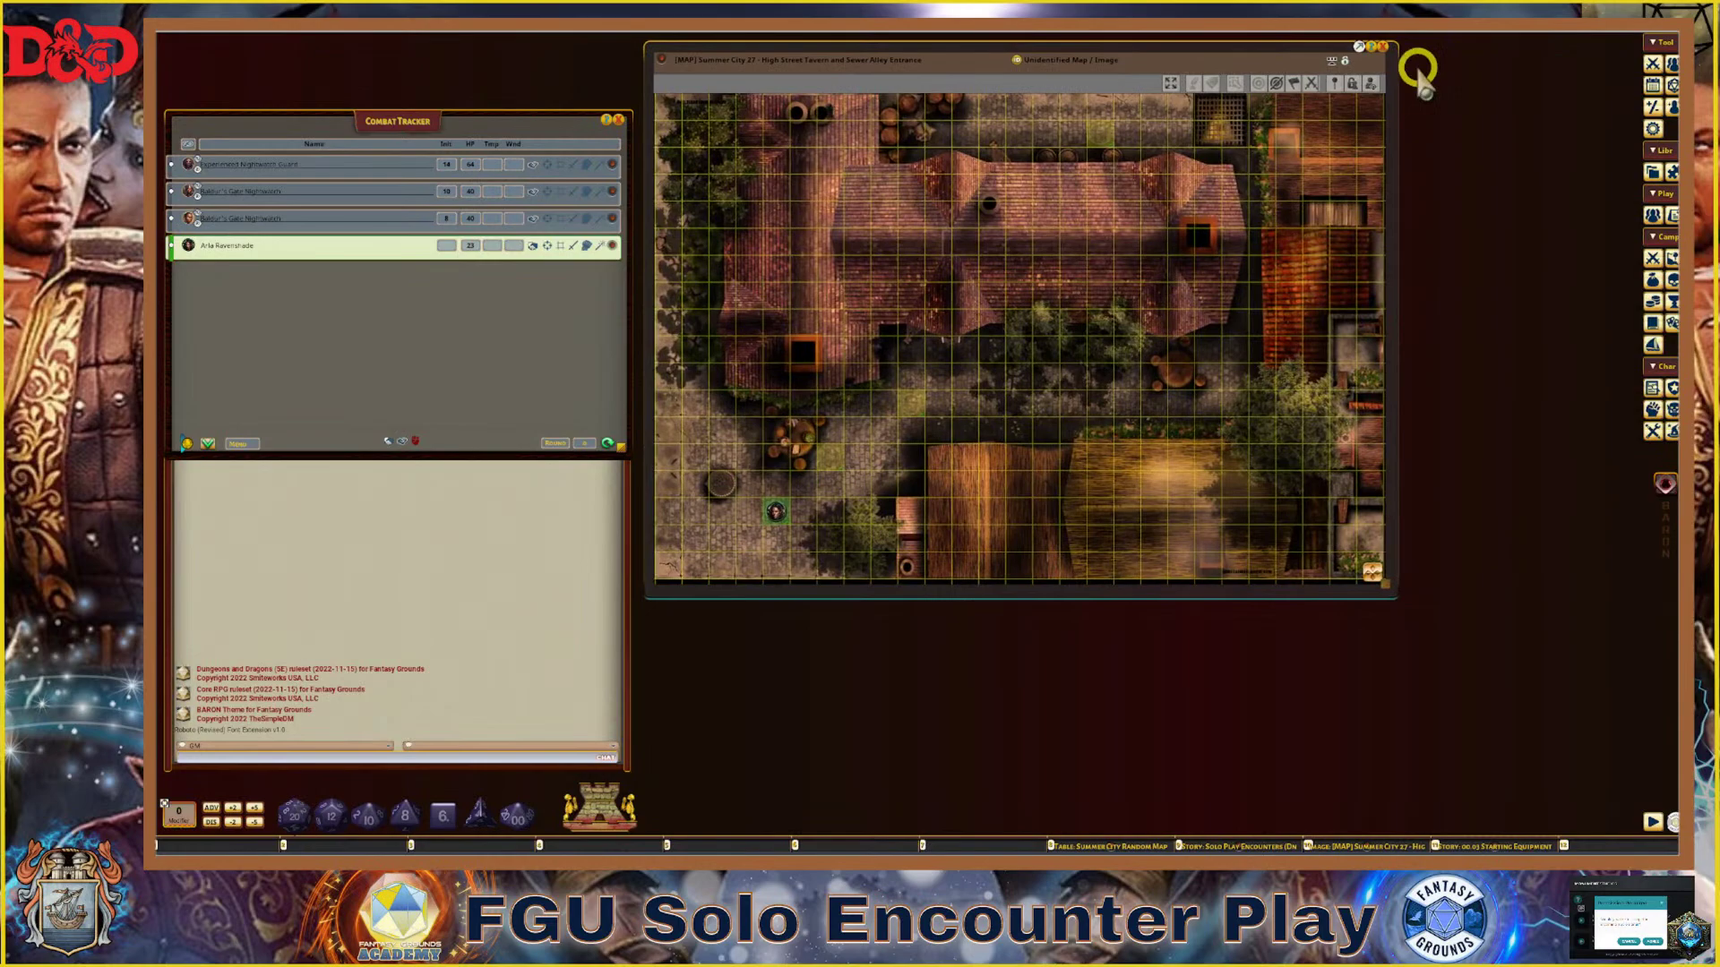
click(1346, 63)
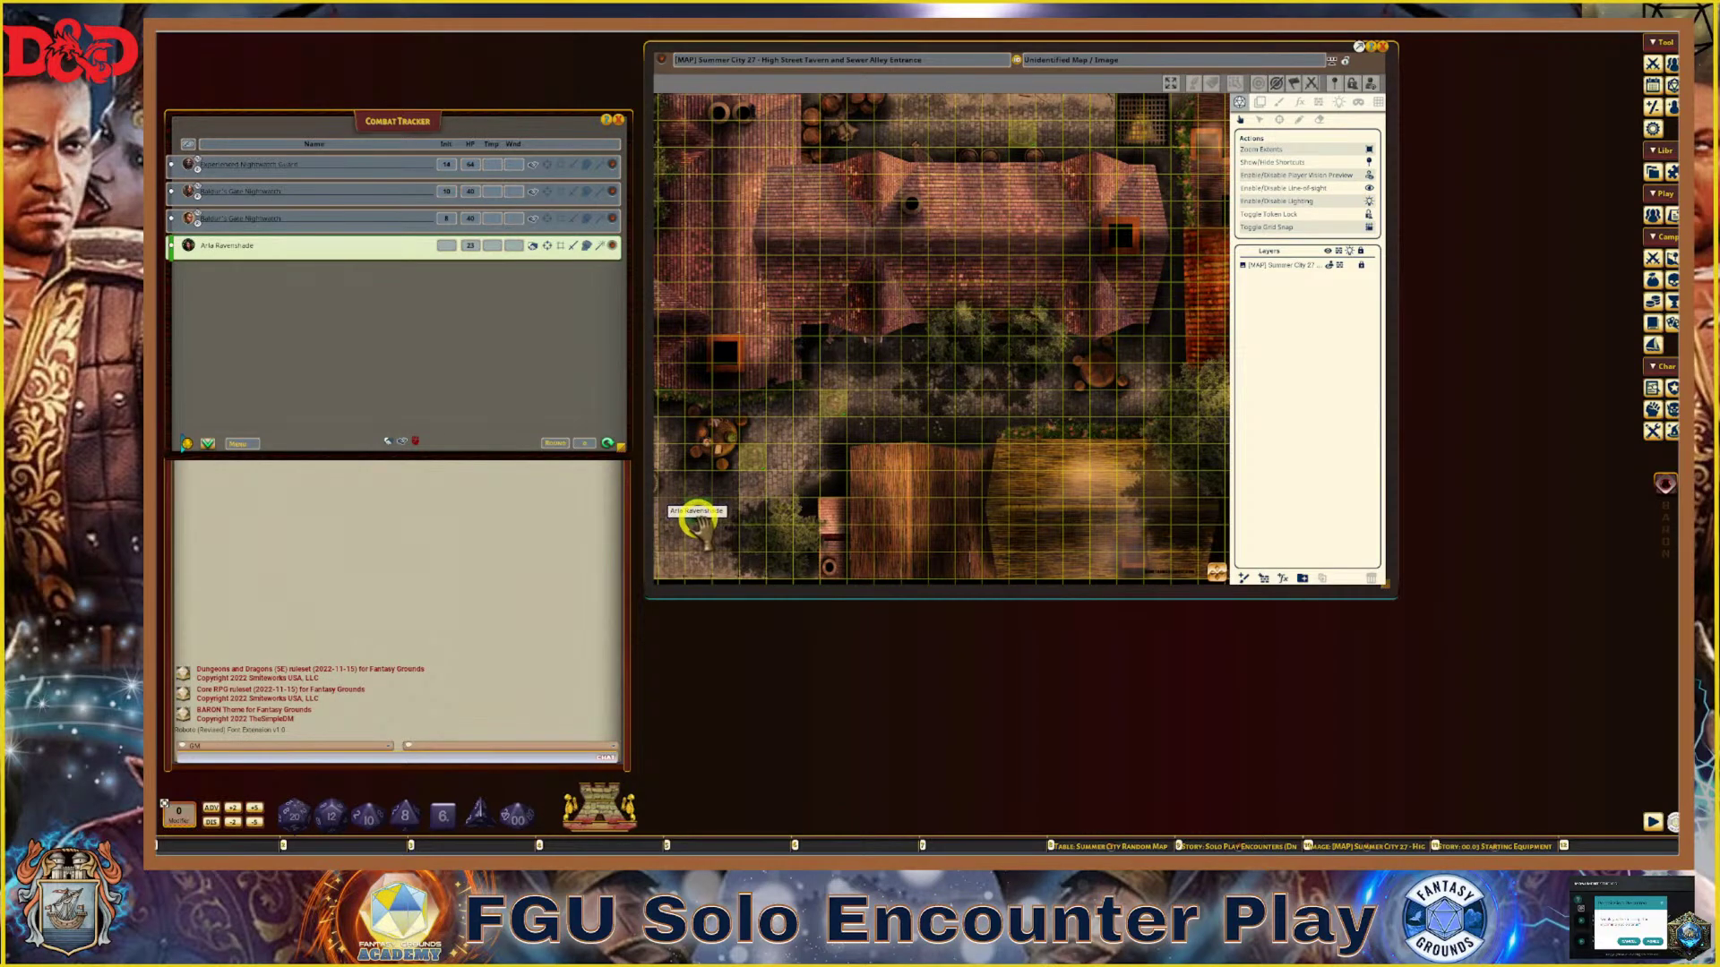
Examine the character and guard tokens placed in the alleys around the tavern on the map
scroll(693, 543, up, 3)
scroll(691, 537, down, 3)
scroll(690, 541, up, 3)
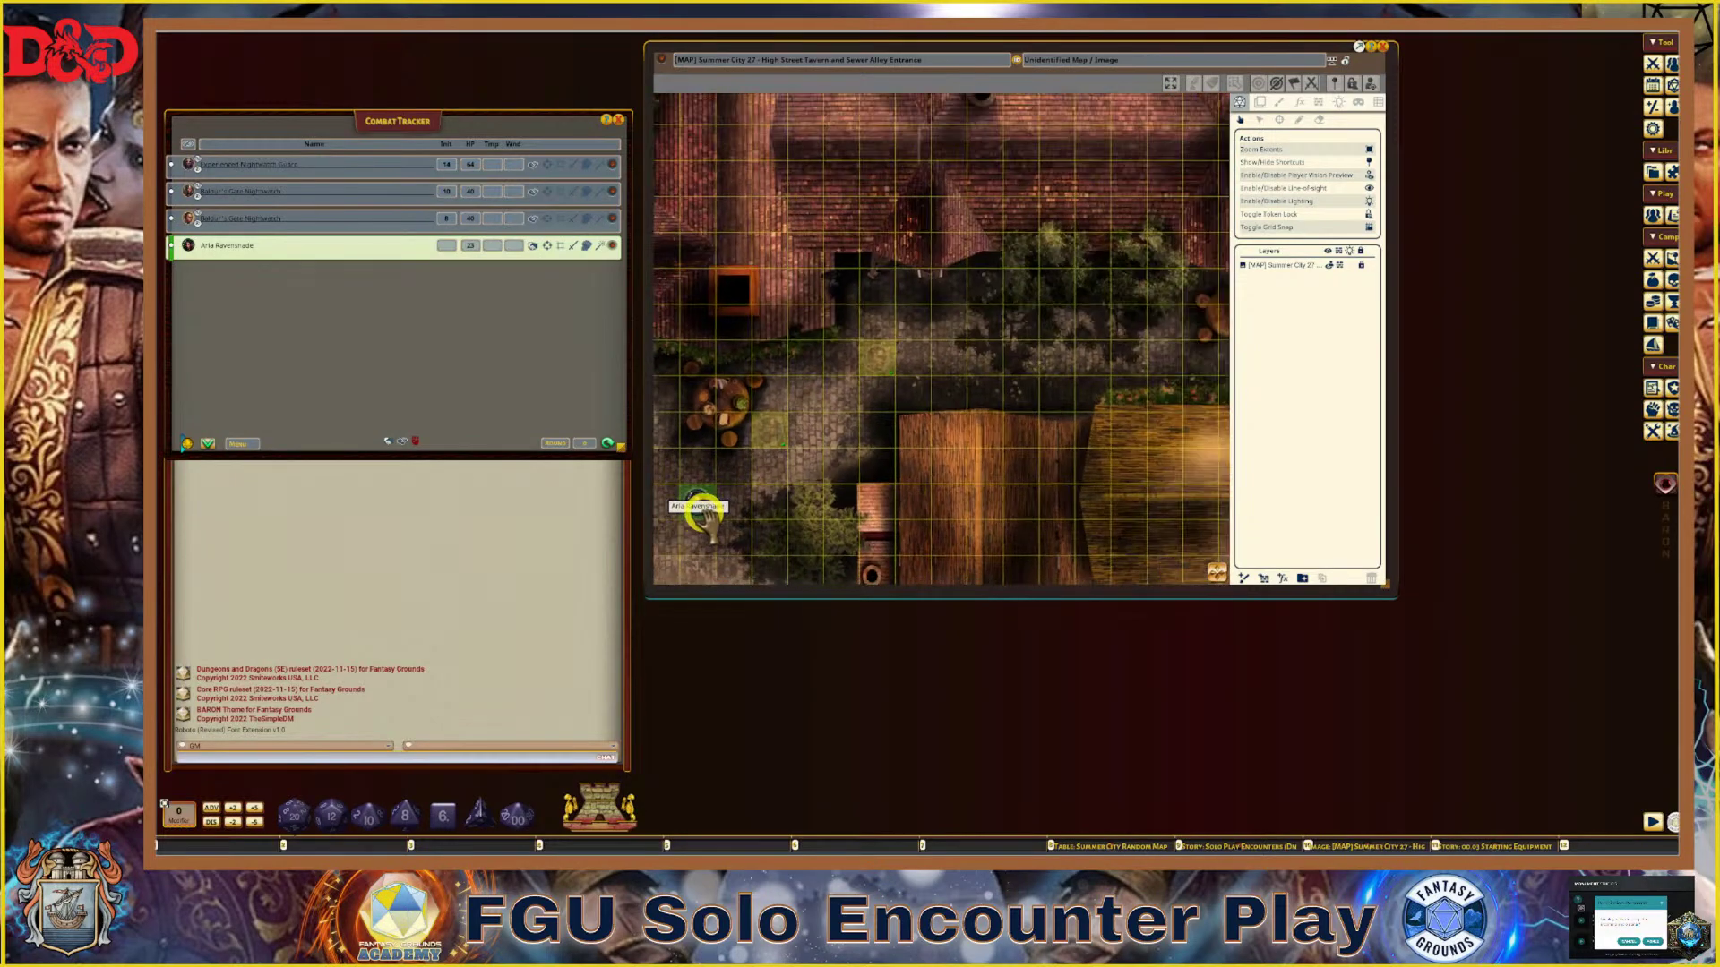
scroll(770, 479, down, 1)
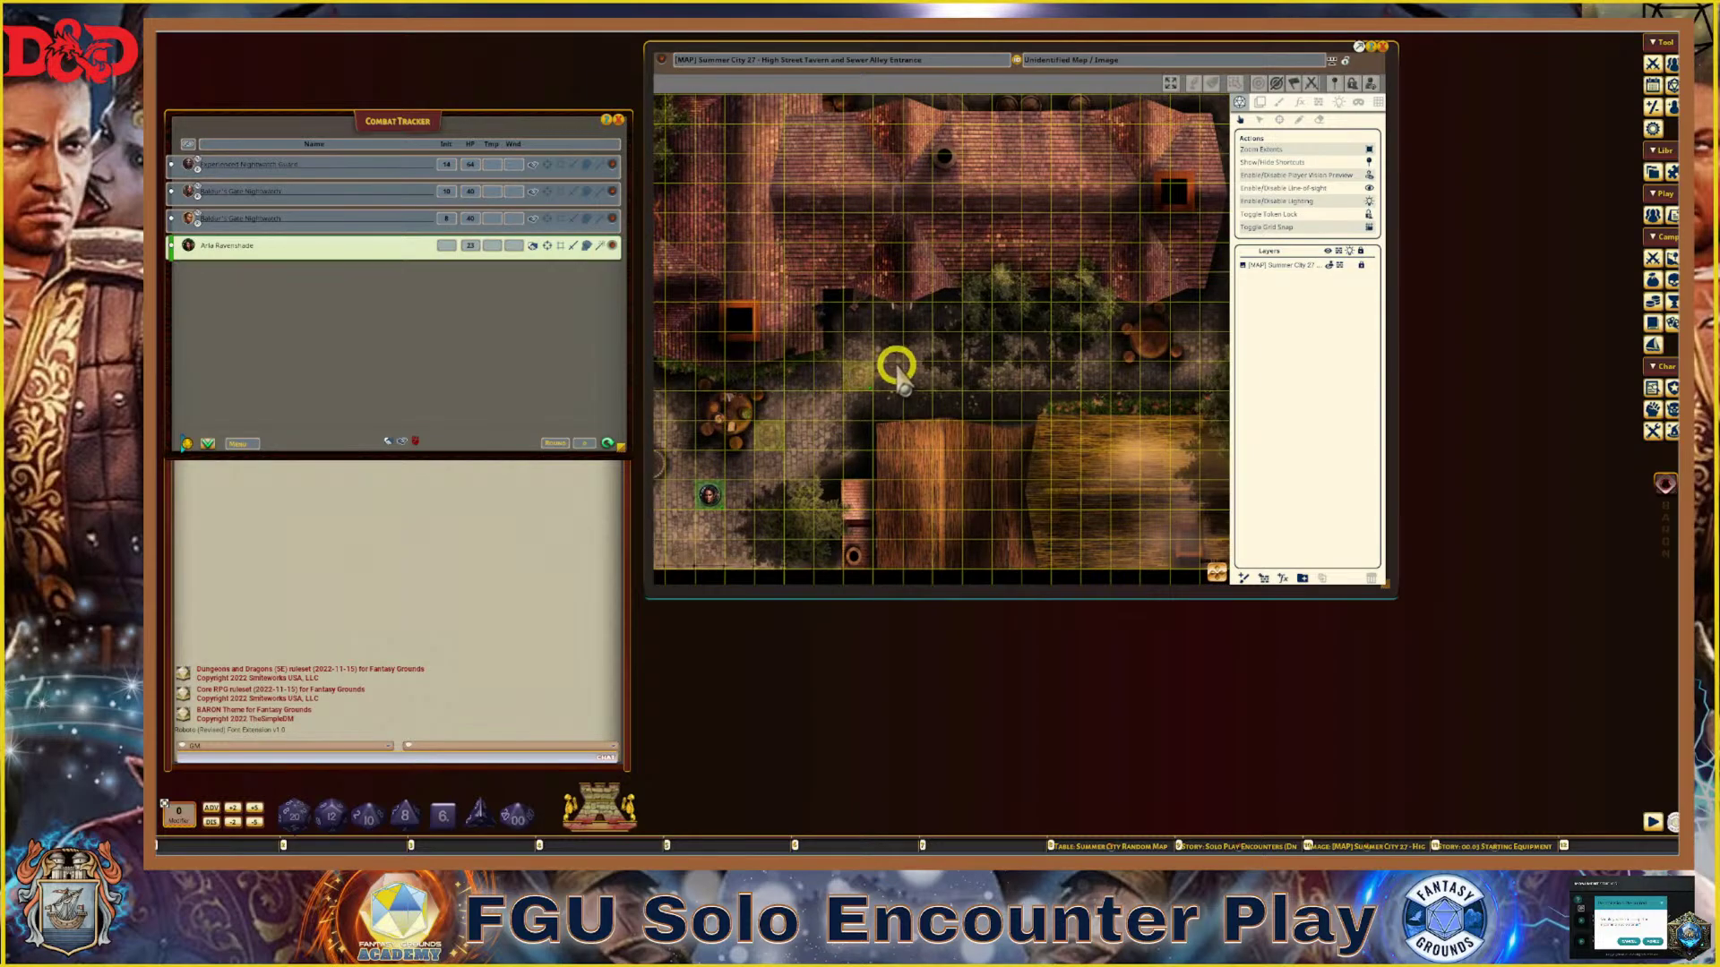
scroll(753, 391, up, 2)
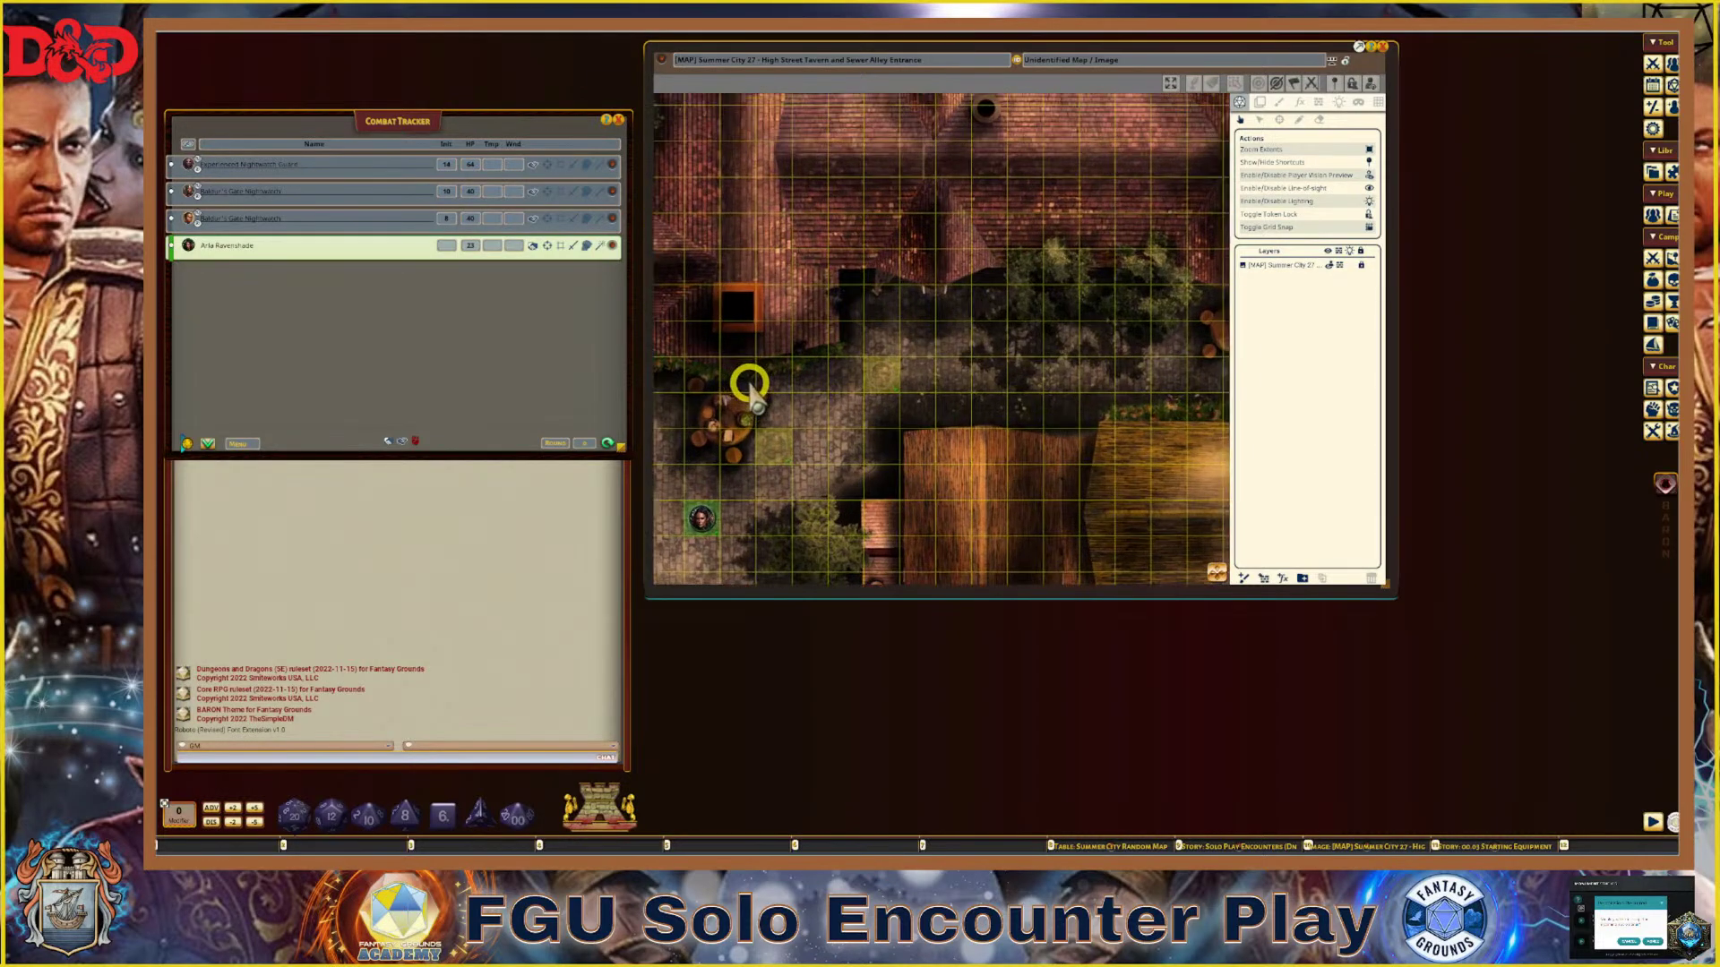
scroll(793, 428, down, 2)
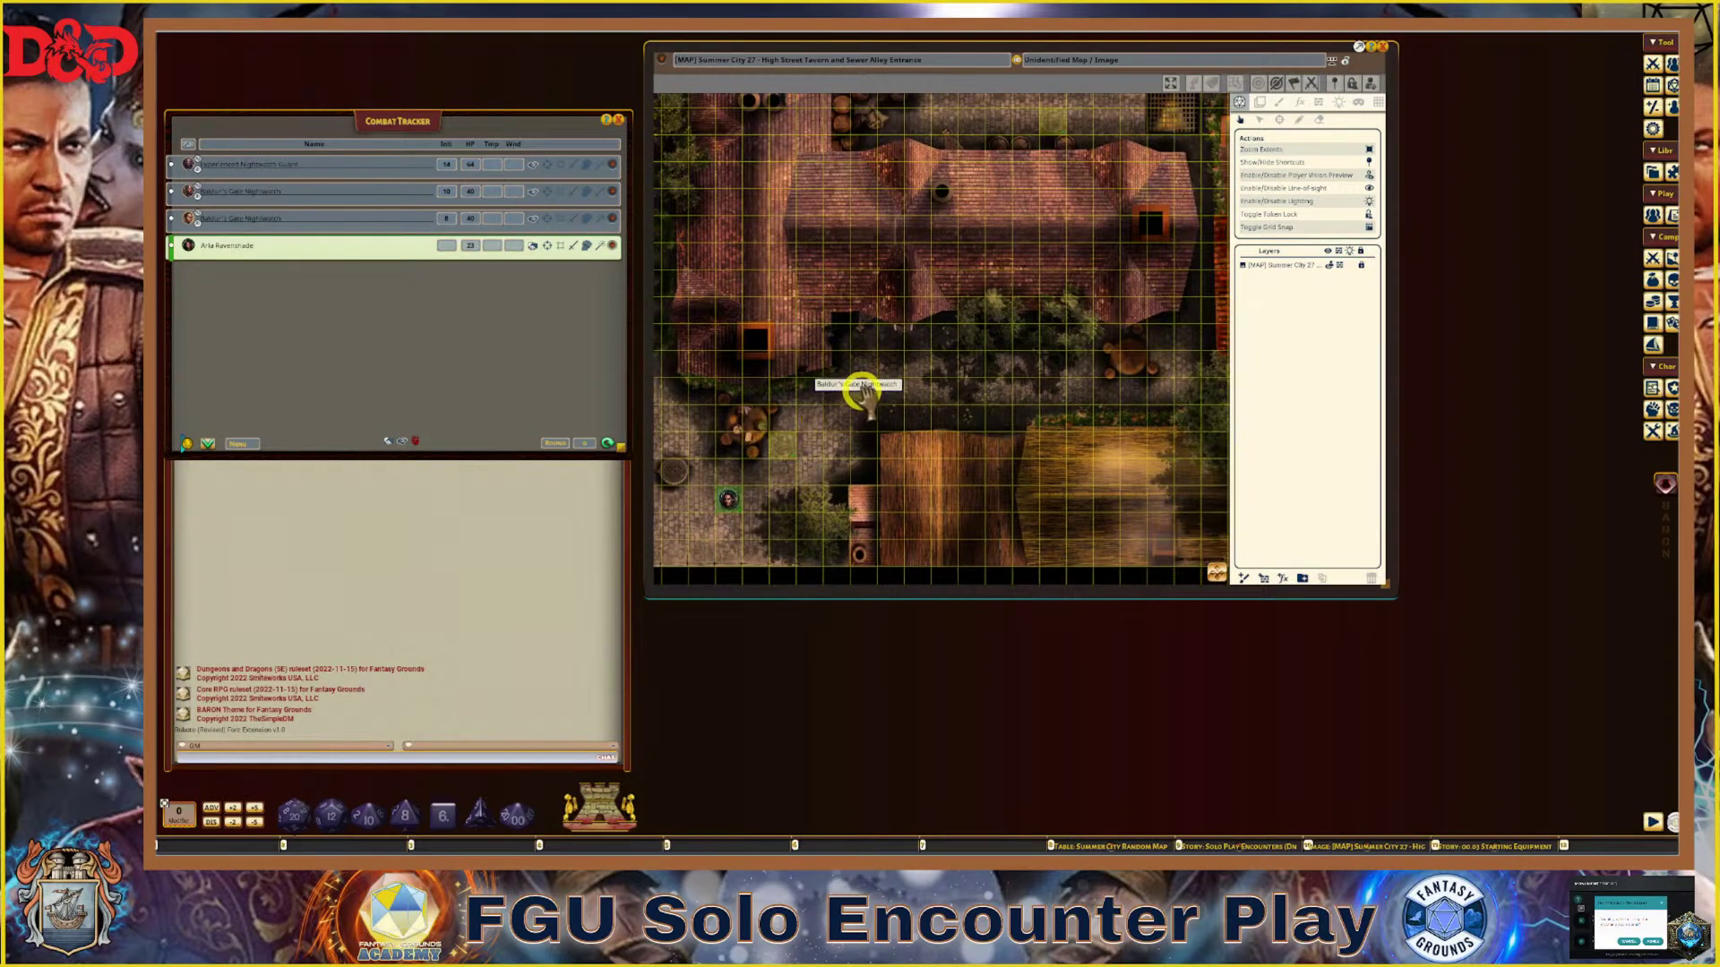
scroll(1077, 229, down, 1)
scroll(1056, 126, up, 2)
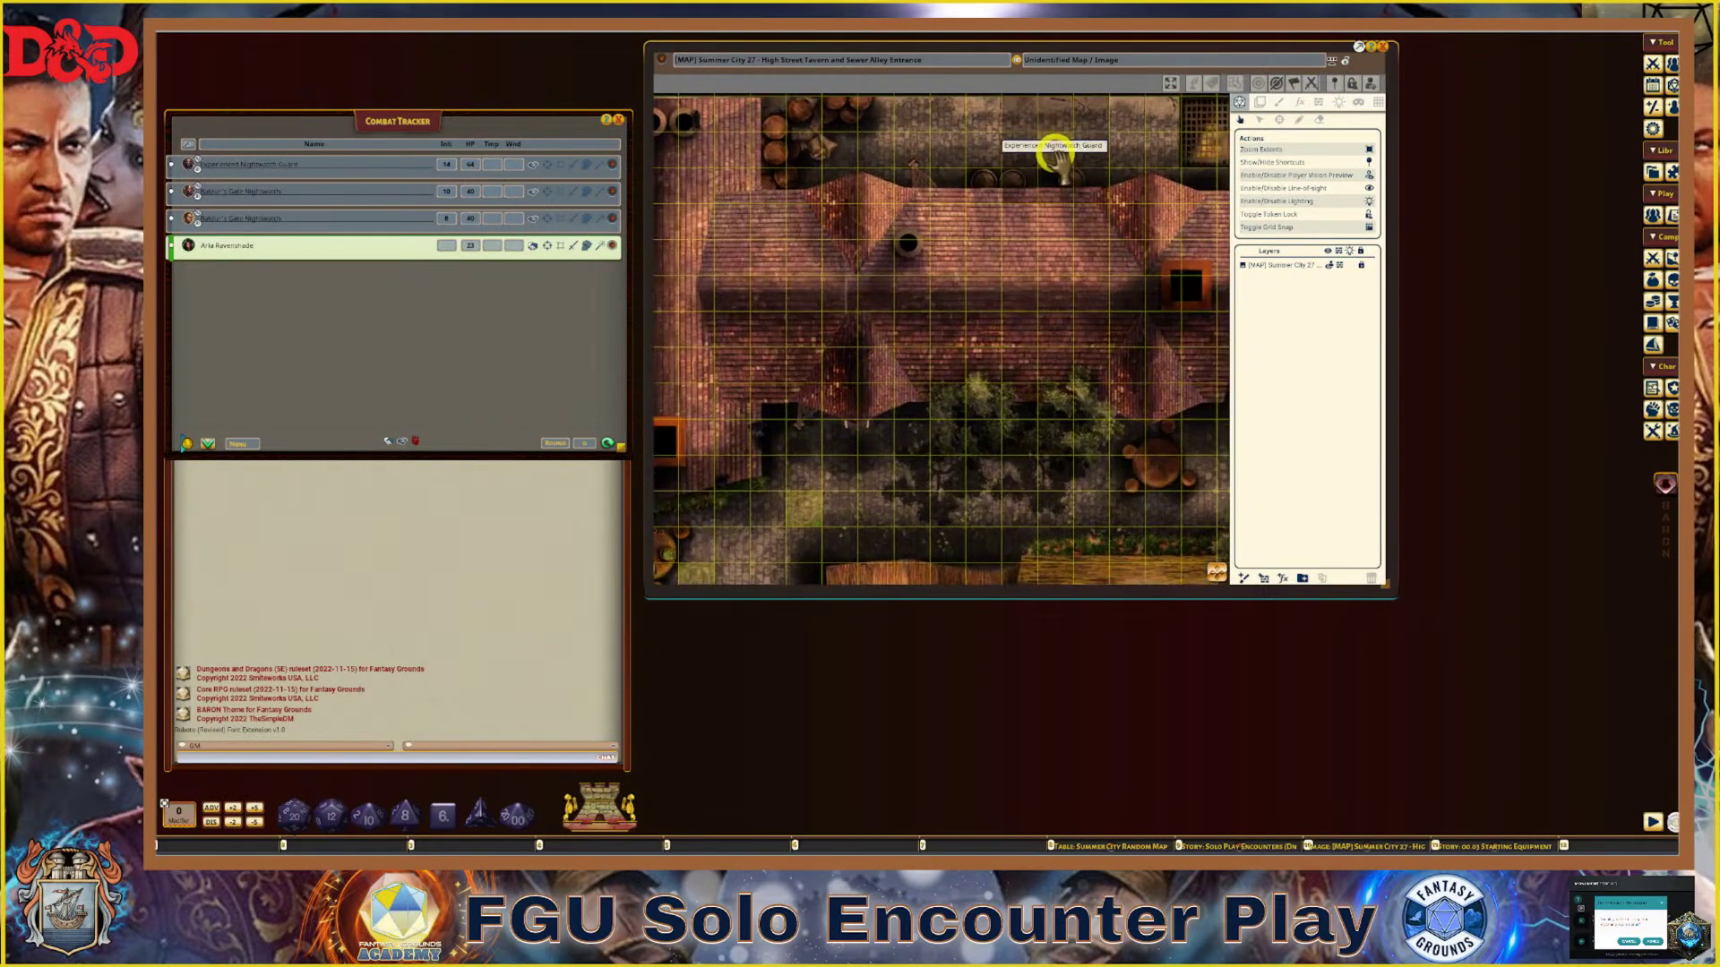
scroll(1057, 154, down, 1)
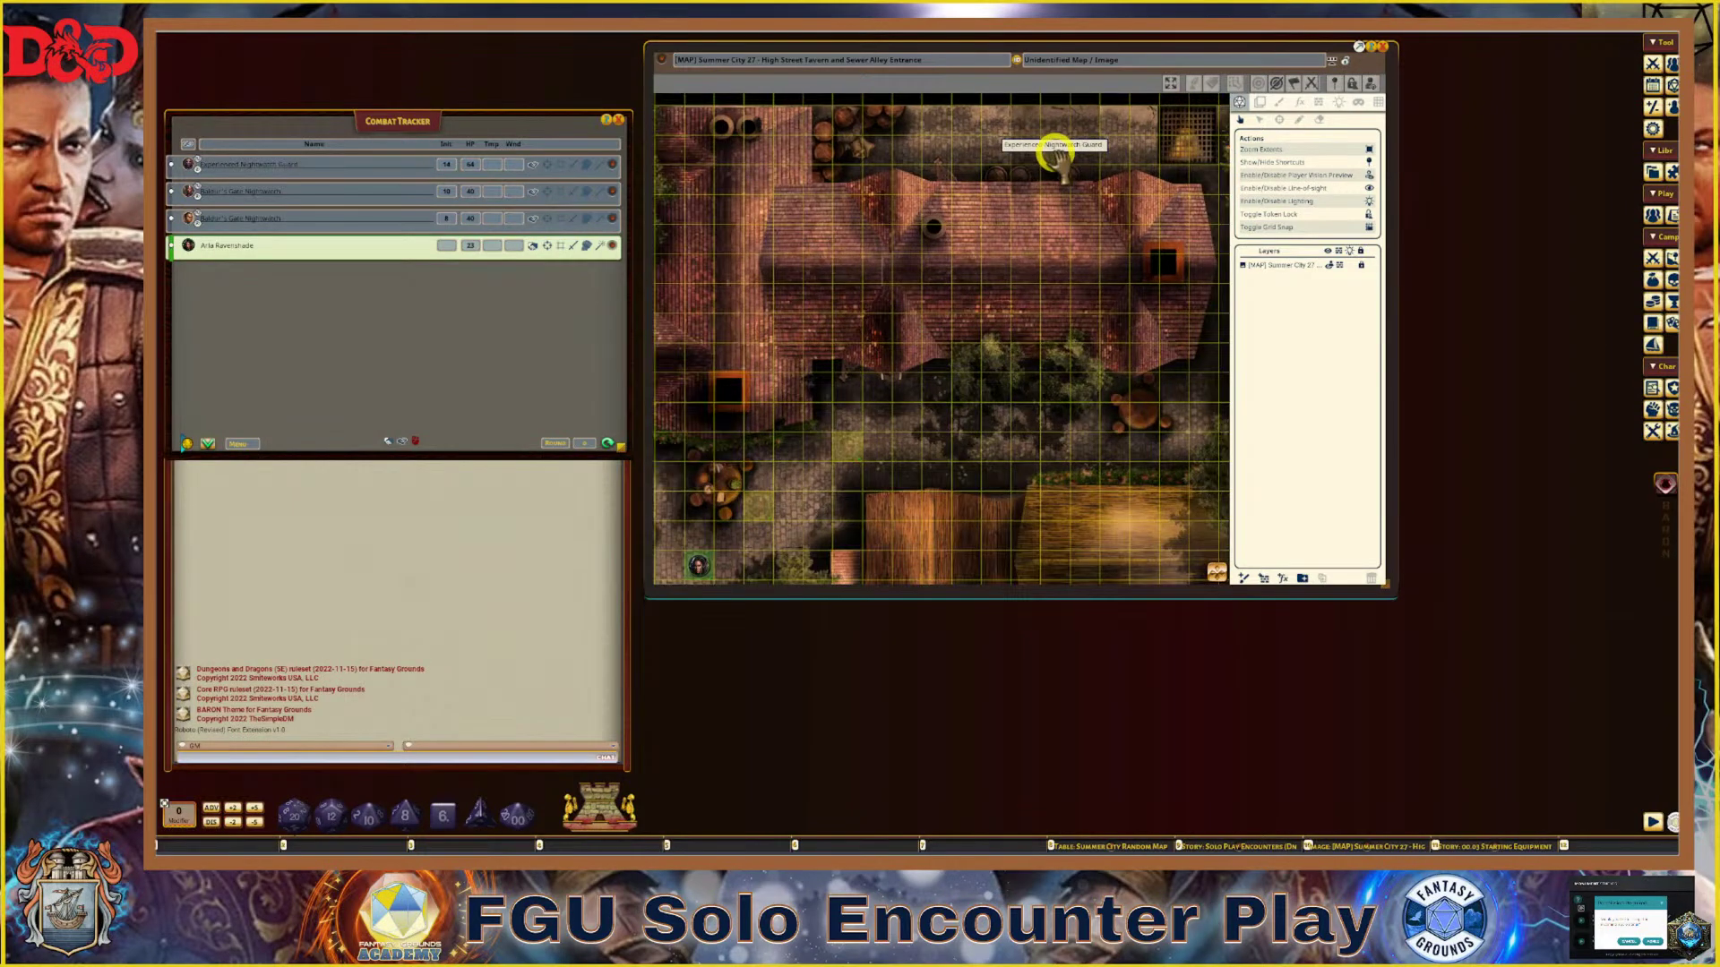
scroll(1039, 170, down, 1)
Delete all tokens from the tavern map
drag(1013, 225, 862, 410)
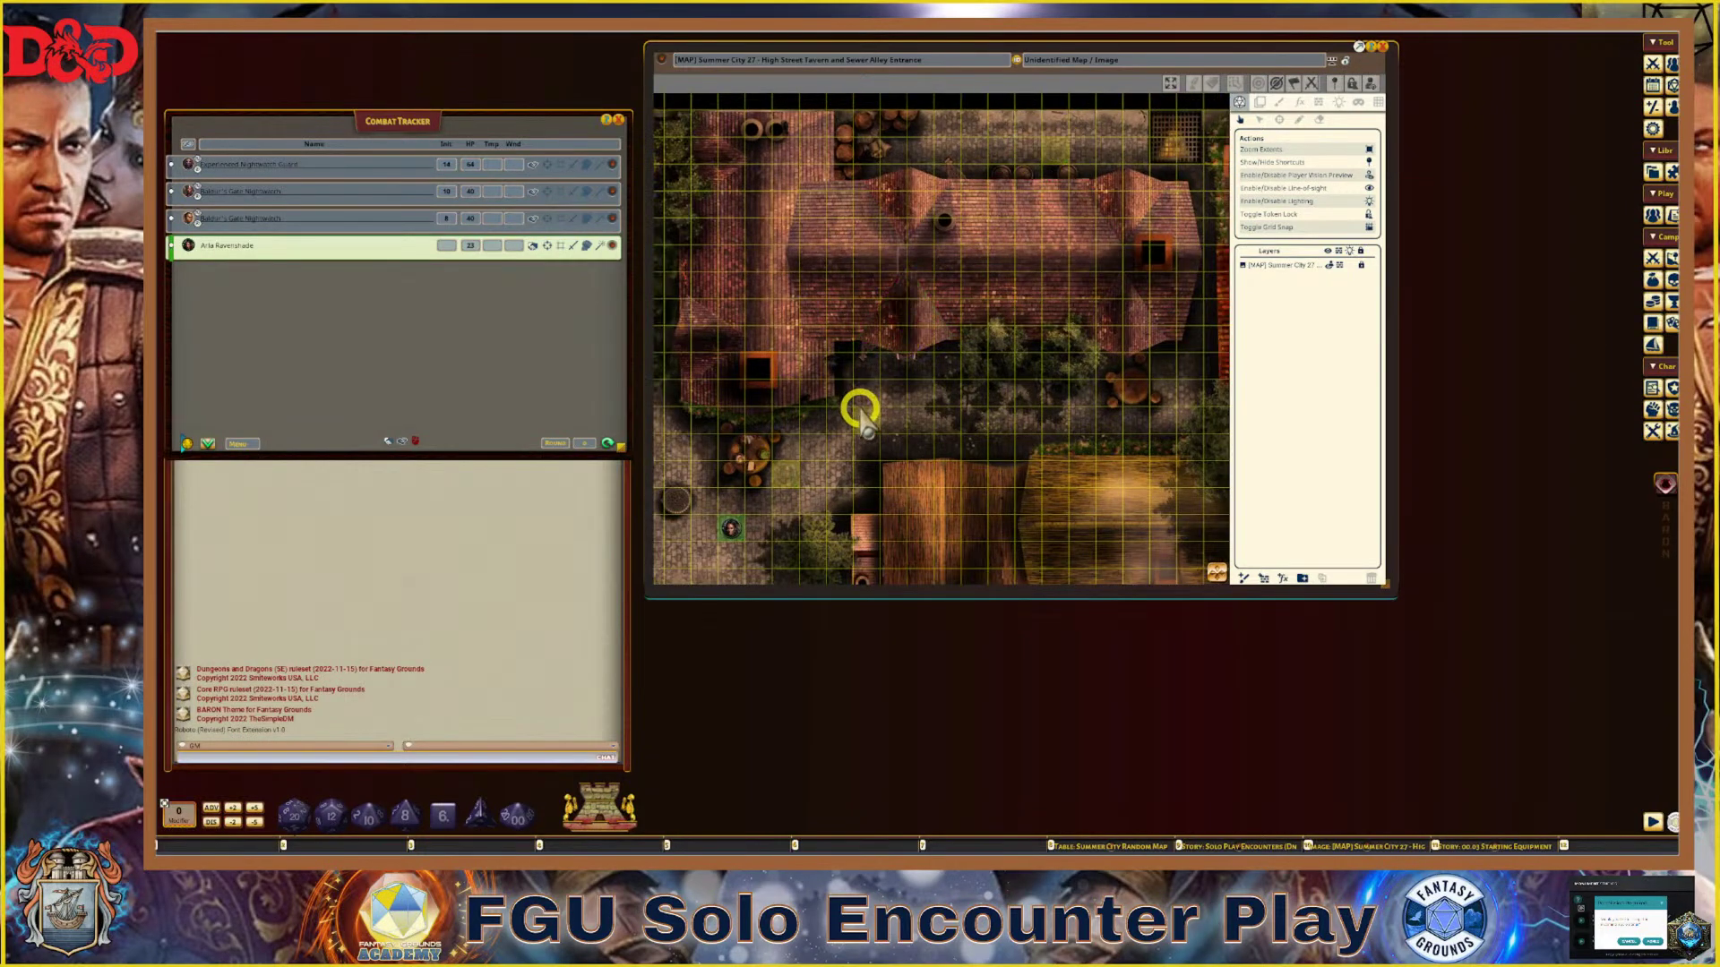
right_click(862, 413)
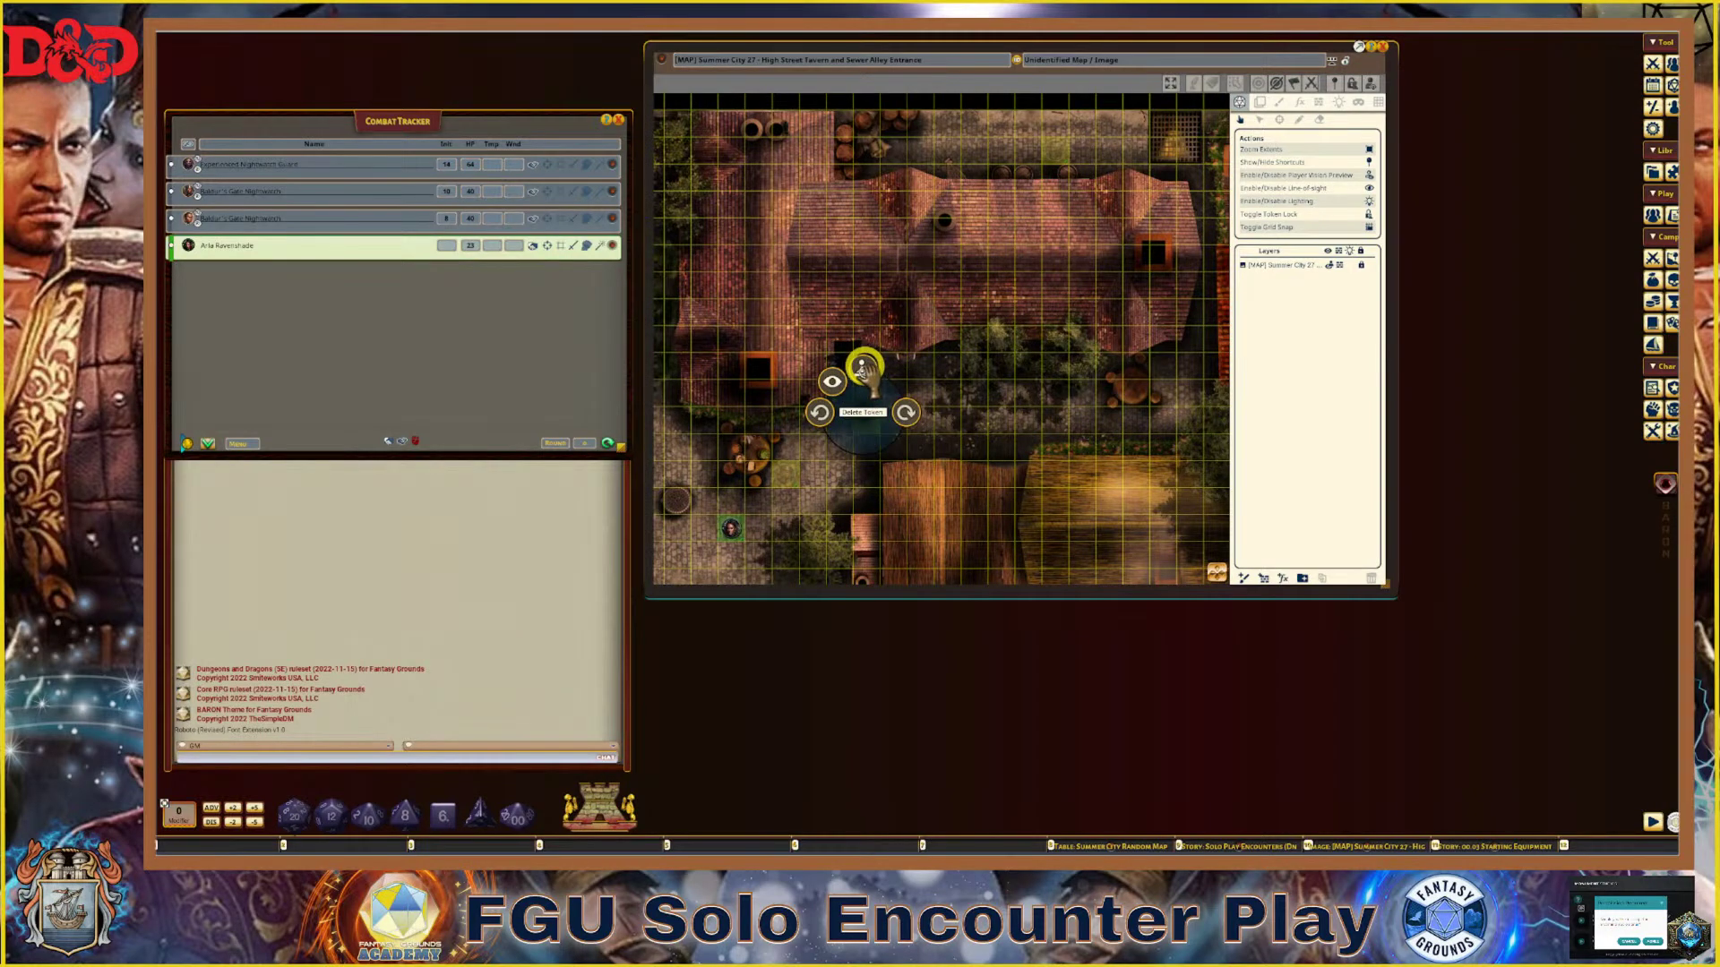
click(864, 369)
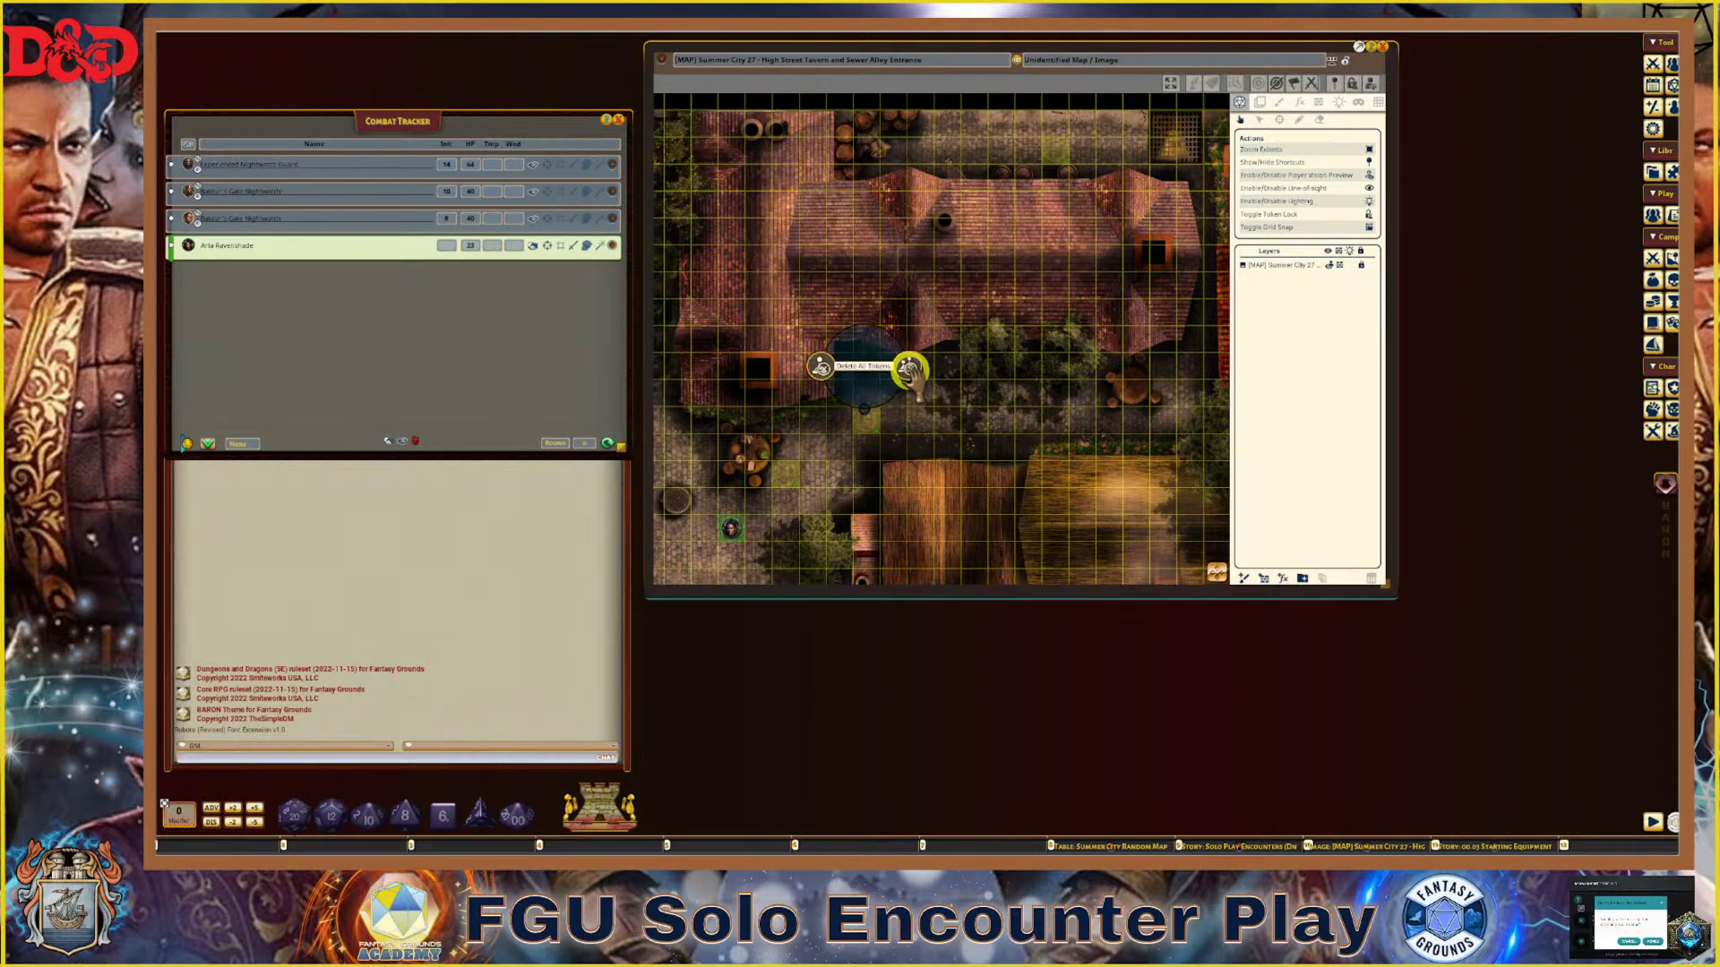
click(910, 370)
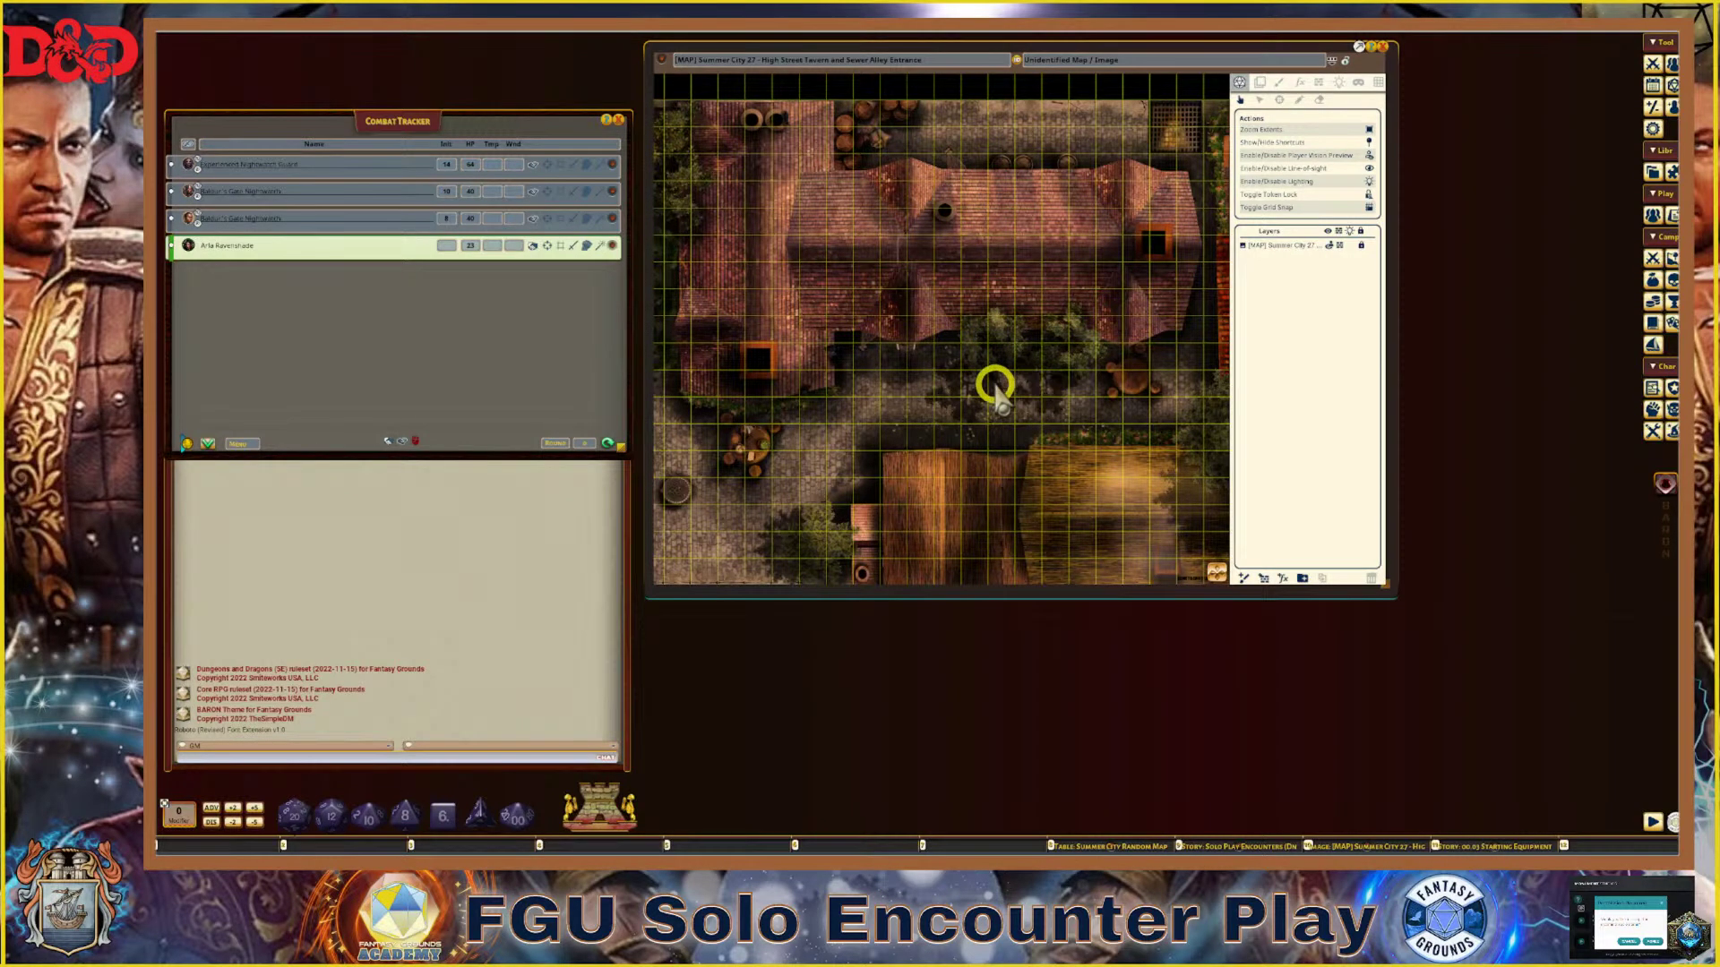
Shift the map window slightly farther from the Combat Tracker and look over the cleared map
scroll(994, 384, down, 1)
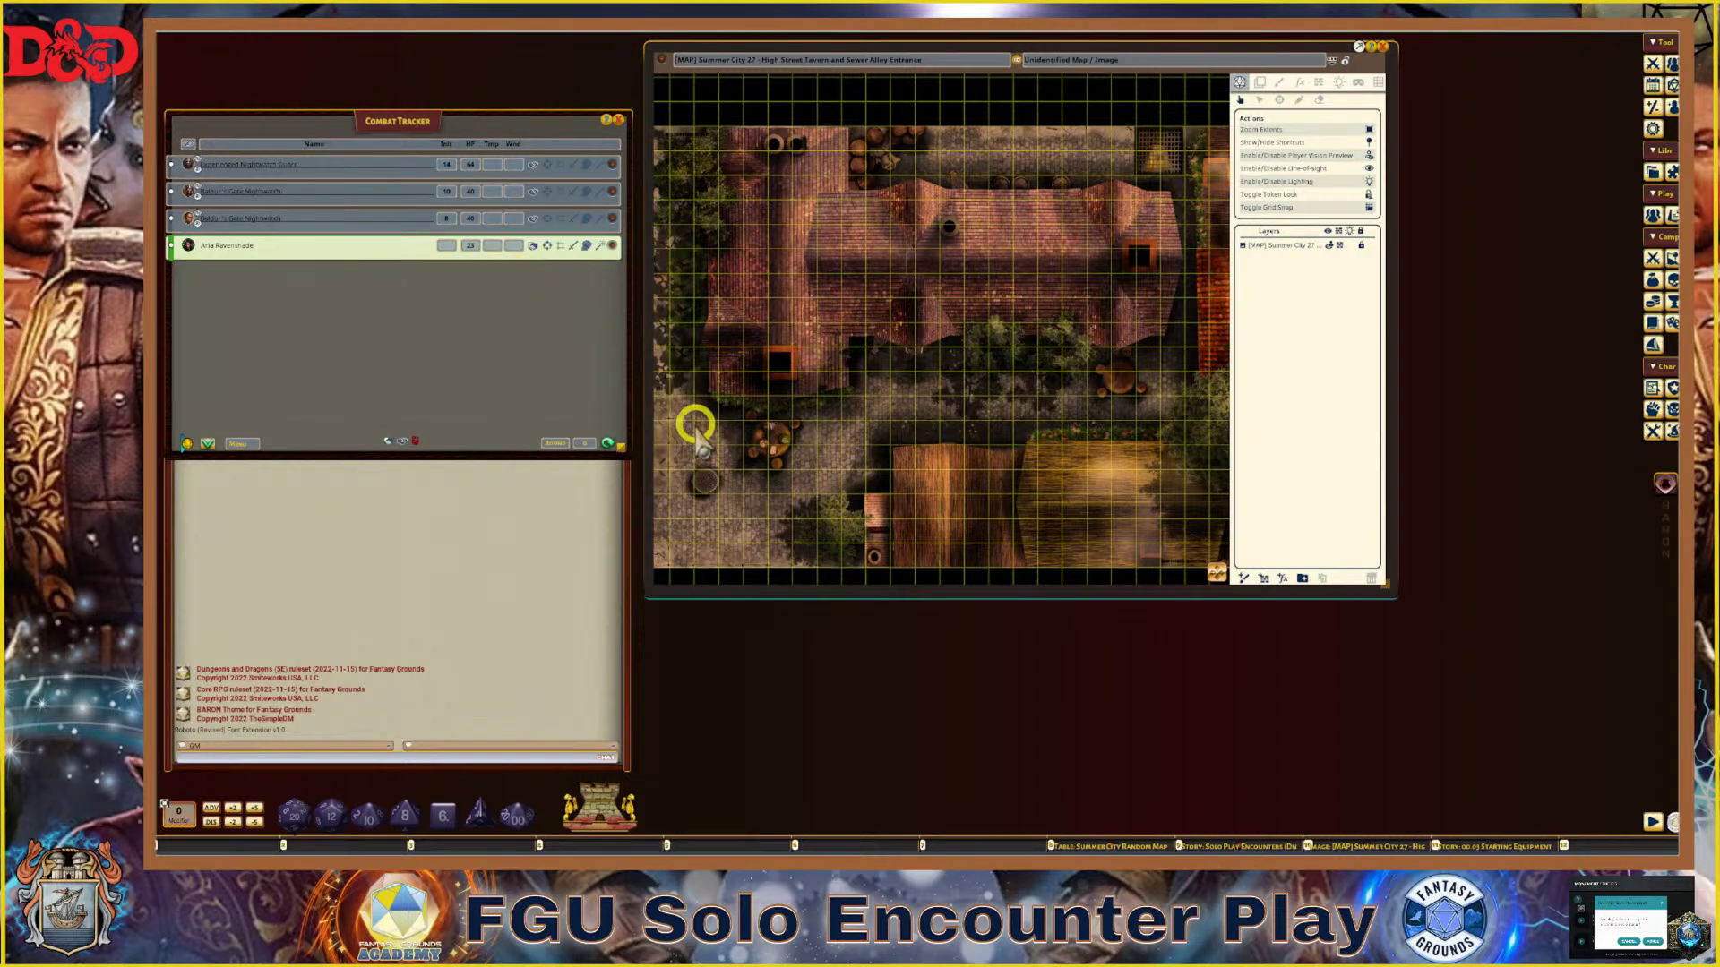
scroll(766, 461, up, 2)
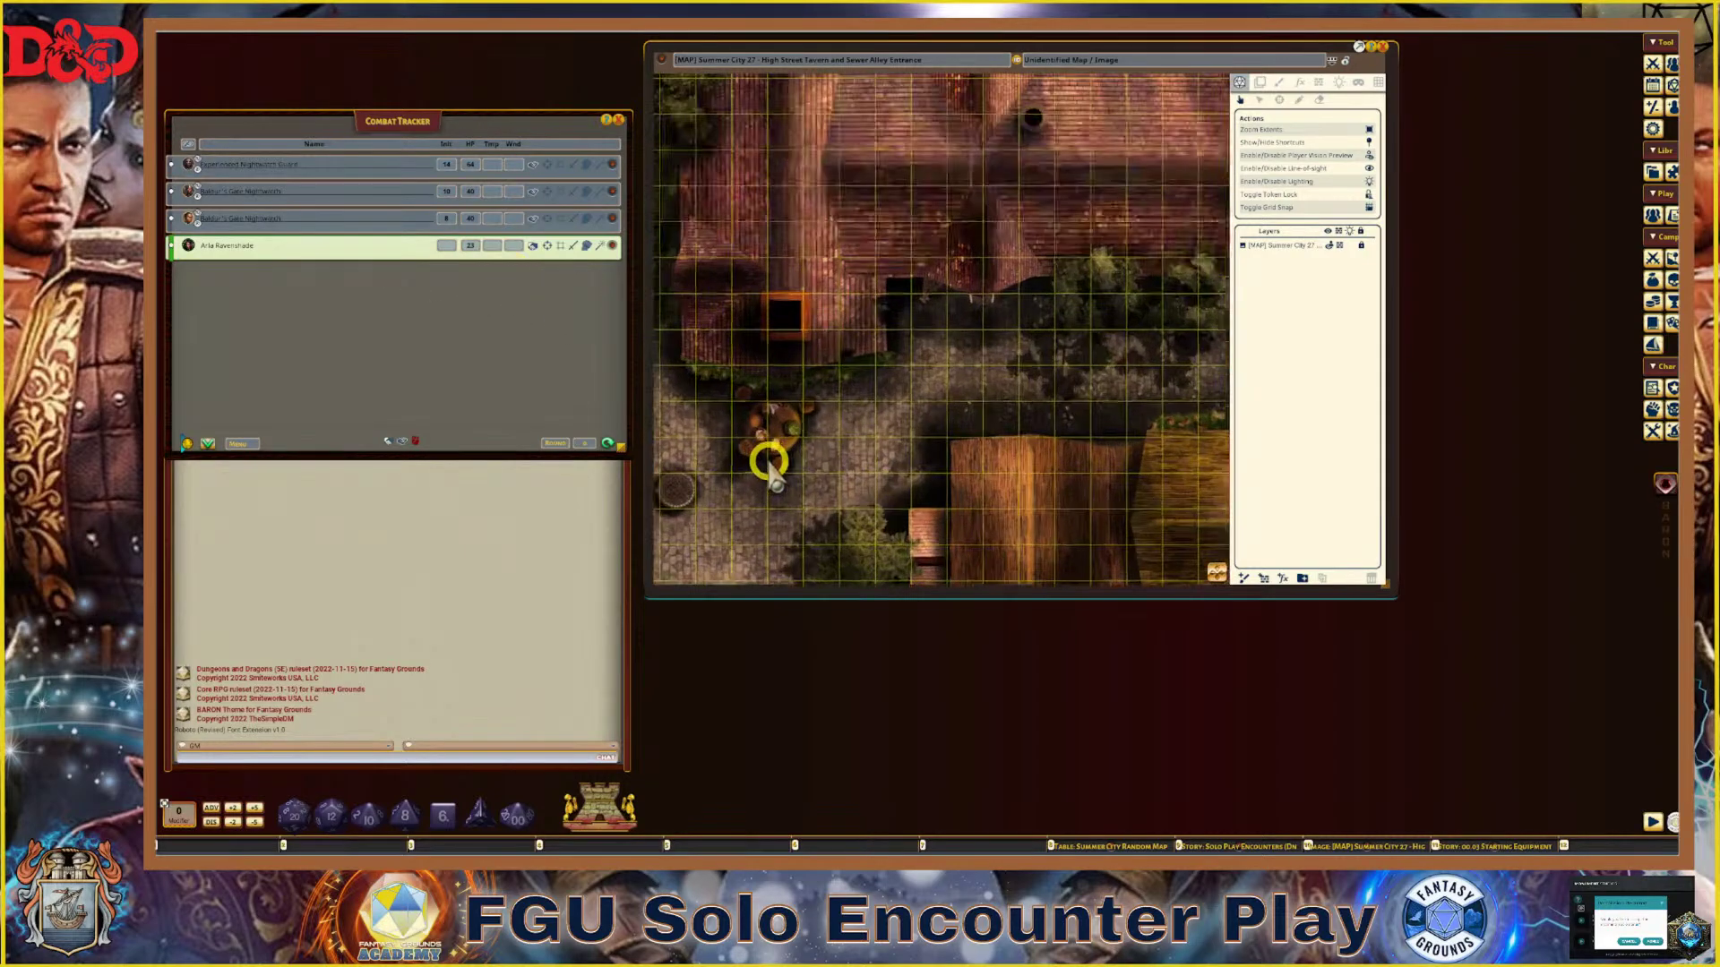
scroll(767, 461, down, 2)
drag(768, 457, 779, 376)
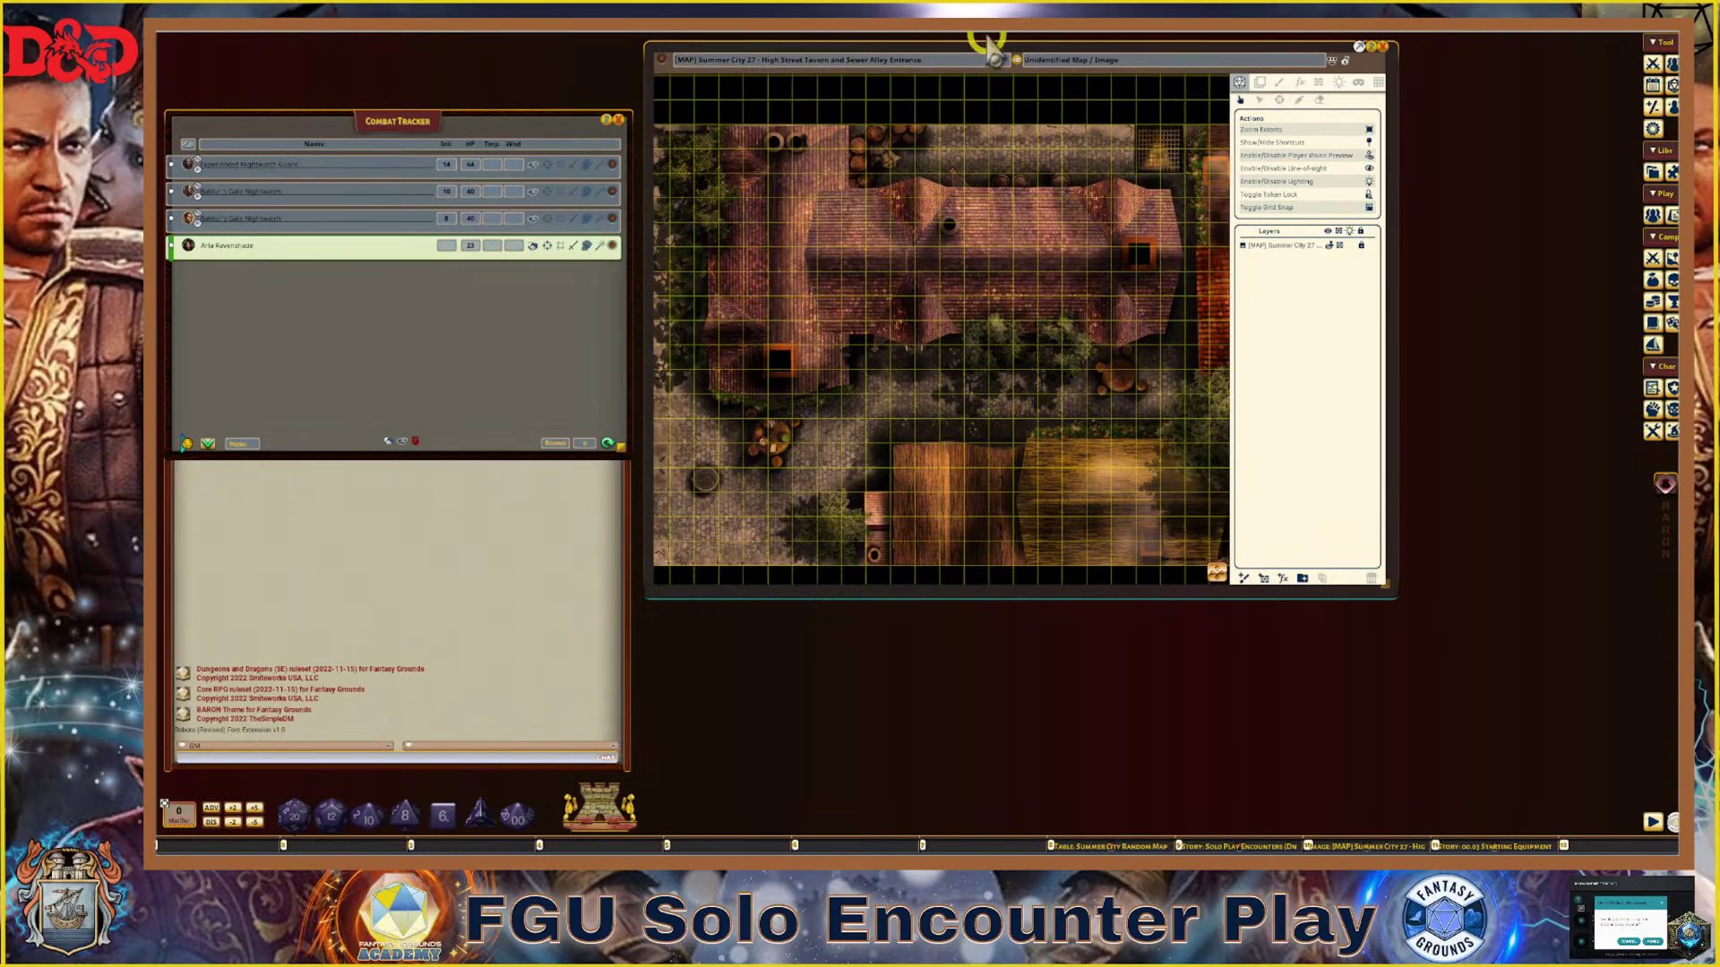
drag(992, 49, 1042, 48)
scroll(1097, 363, up, 3)
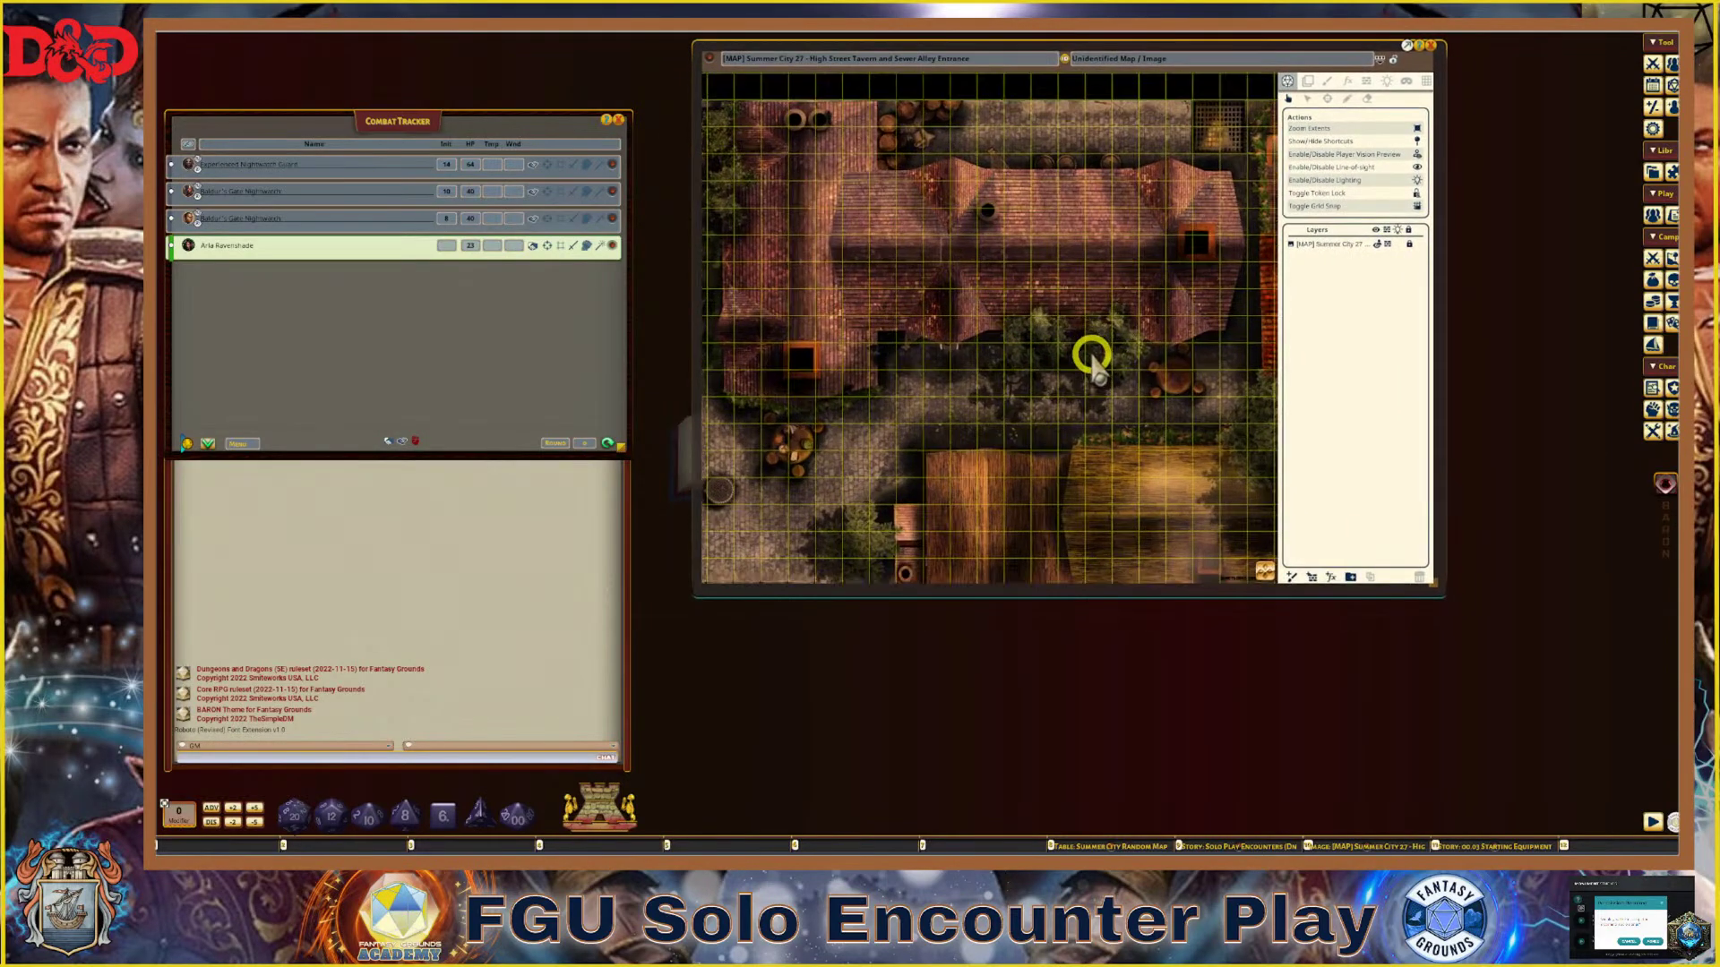
scroll(985, 365, down, 2)
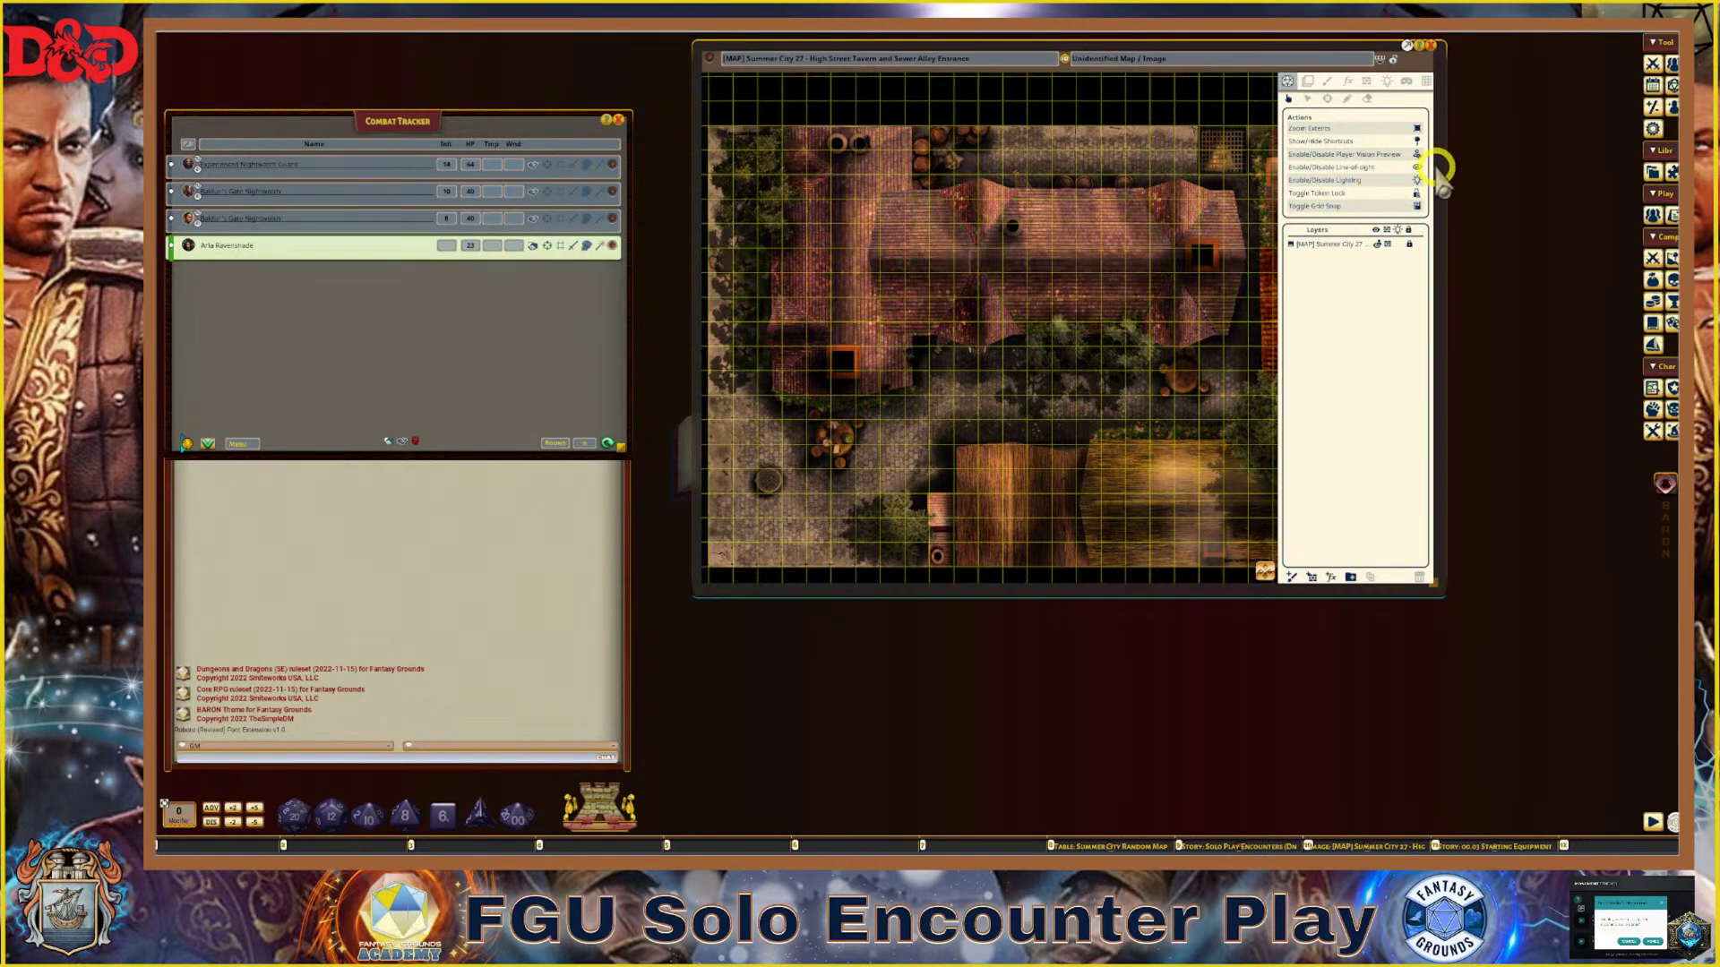
Display the line-of-sight walls drawn over the buildings, trees and props on the map
click(1366, 81)
scroll(1081, 403, down, 1)
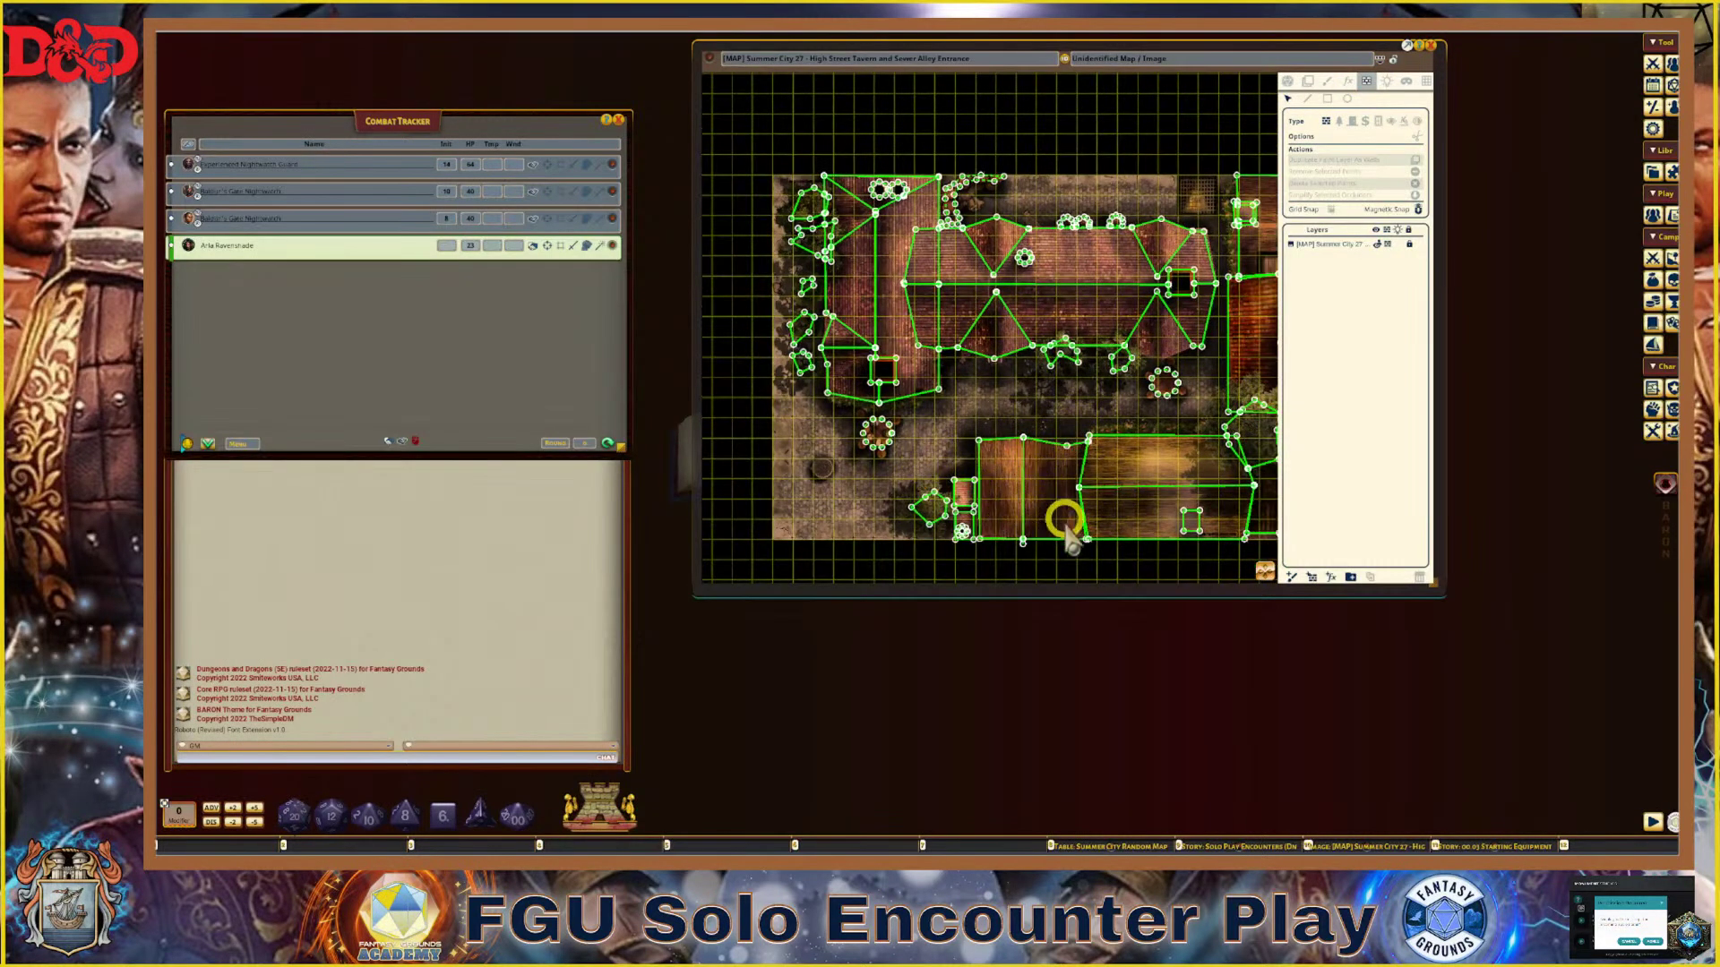
scroll(990, 484, up, 3)
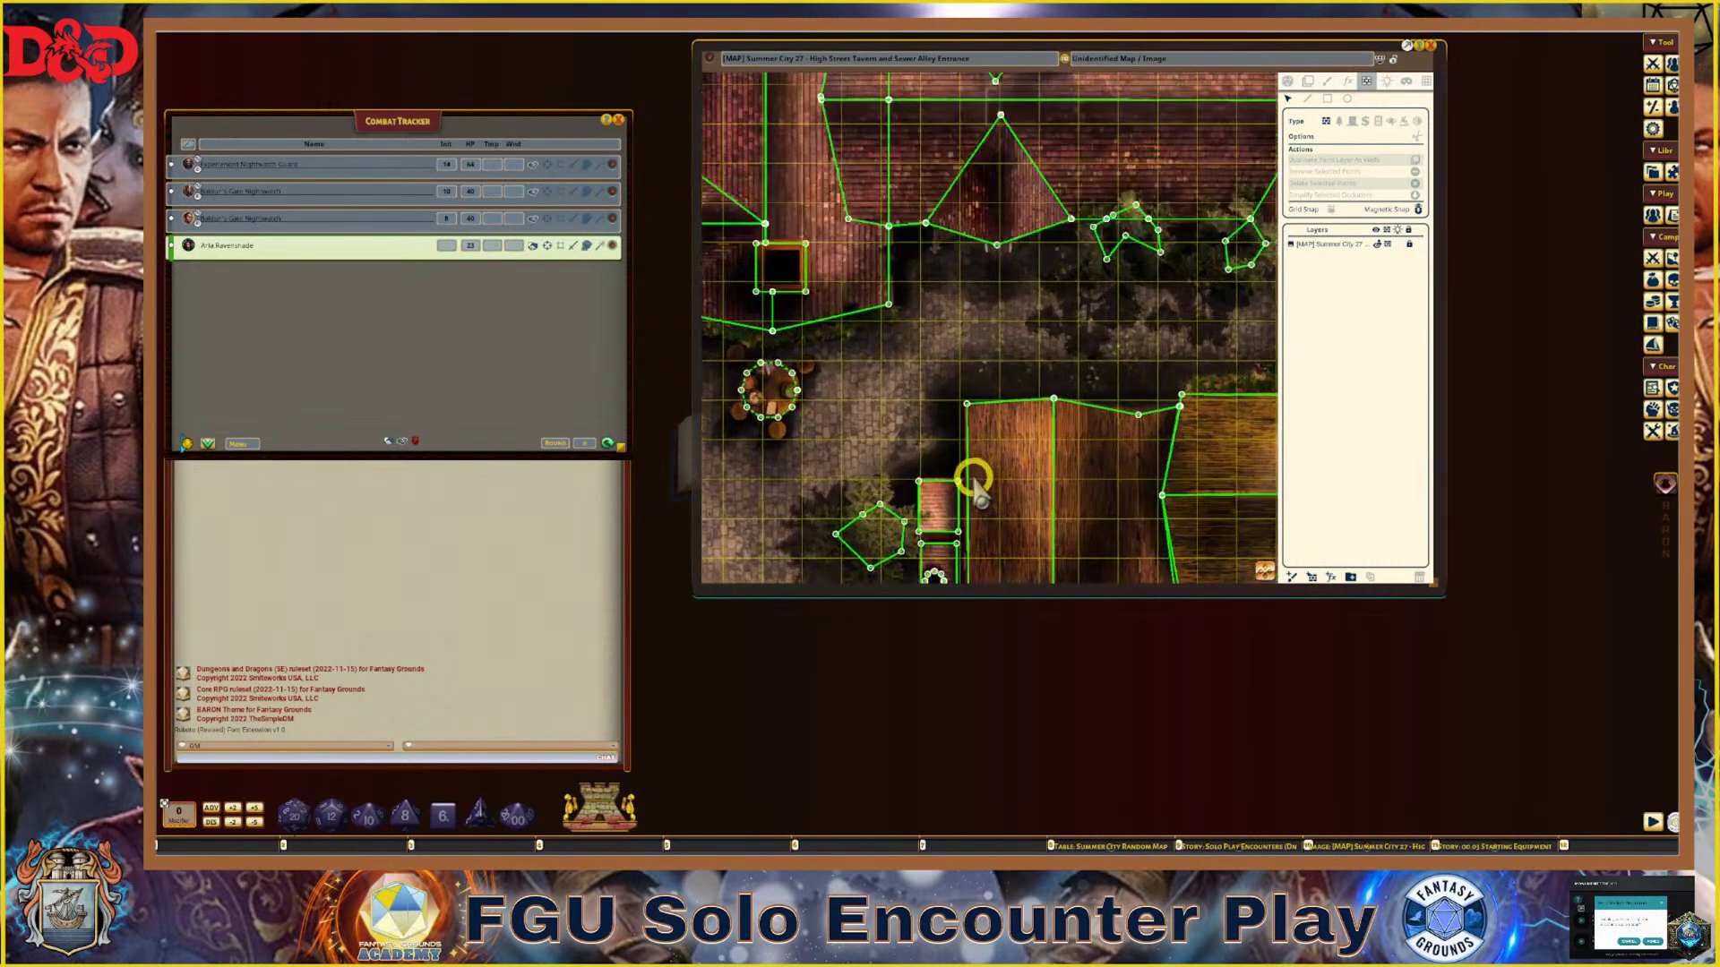
scroll(806, 480, down, 2)
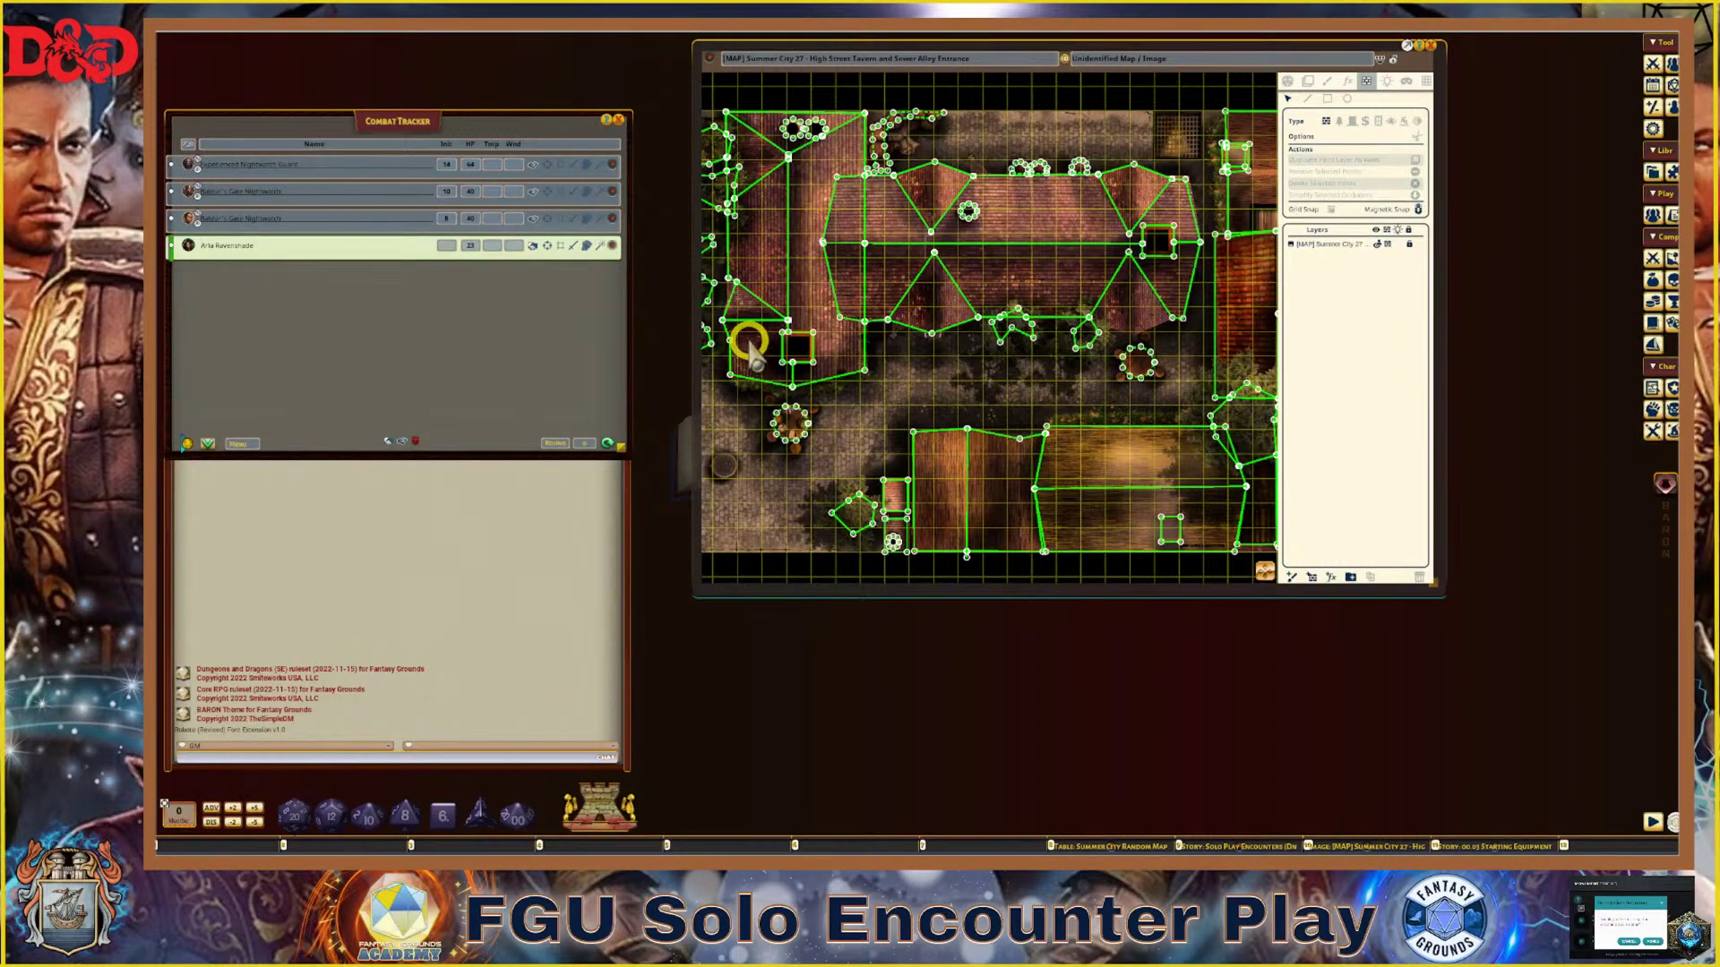
Examine the line-of-sight walls around the square opening in the tavern's southwest roof
scroll(751, 349, up, 3)
scroll(828, 357, up, 2)
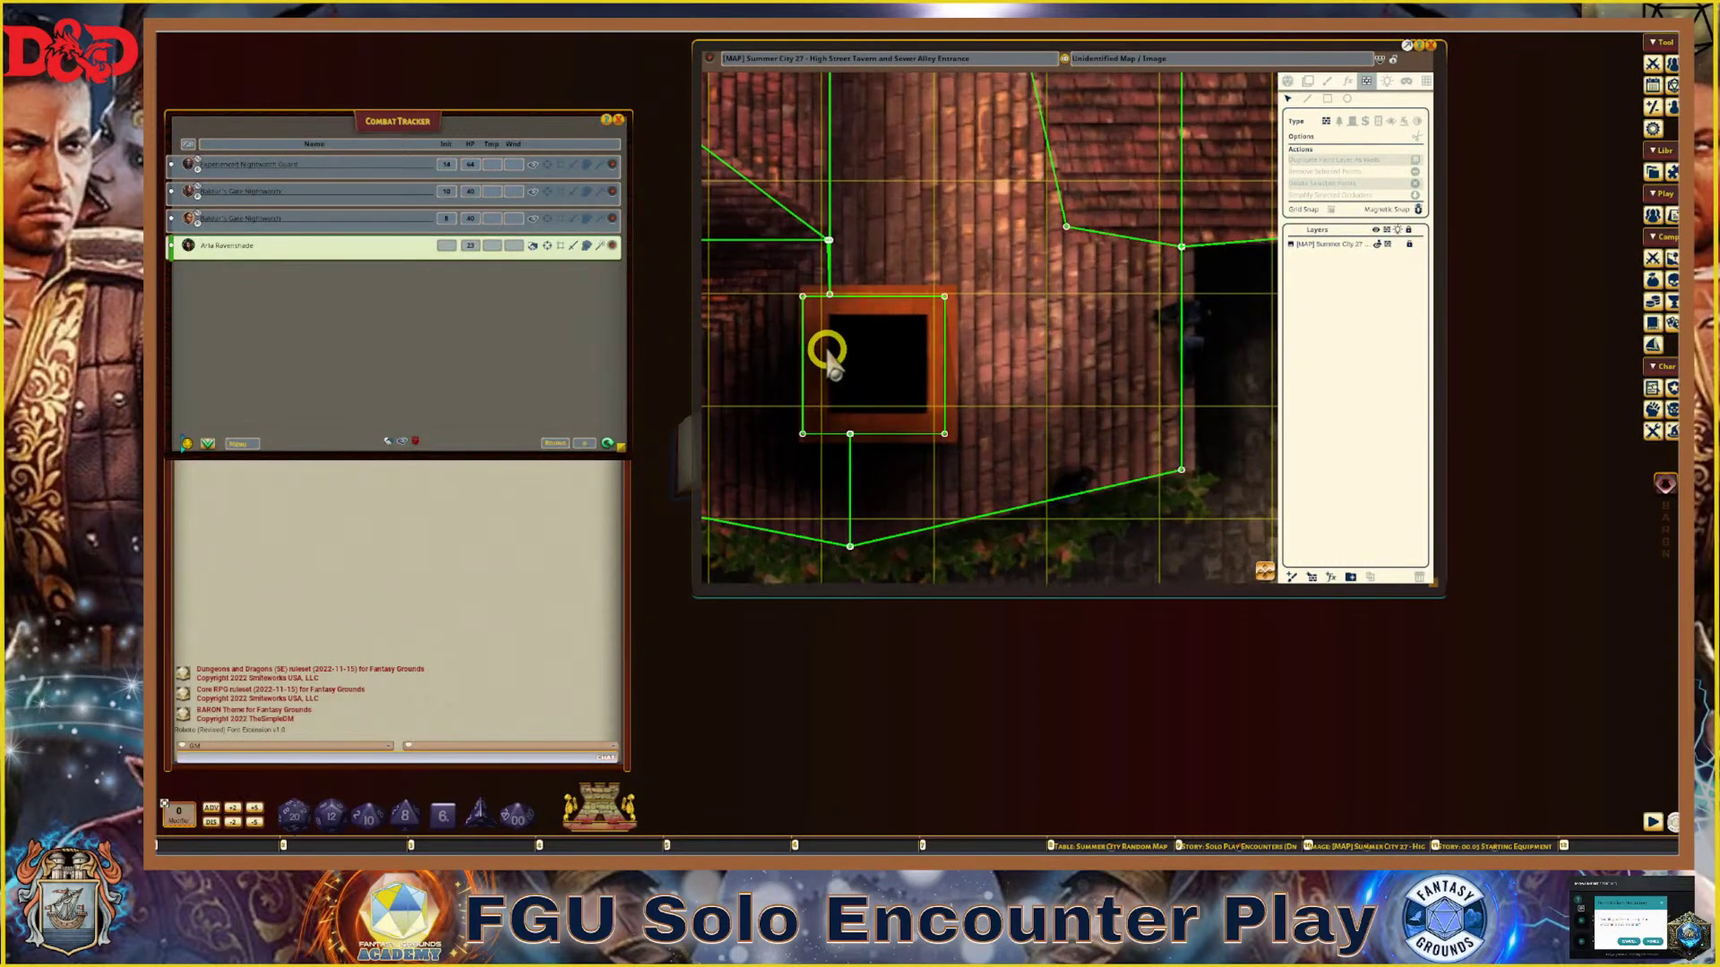
scroll(822, 295, down, 1)
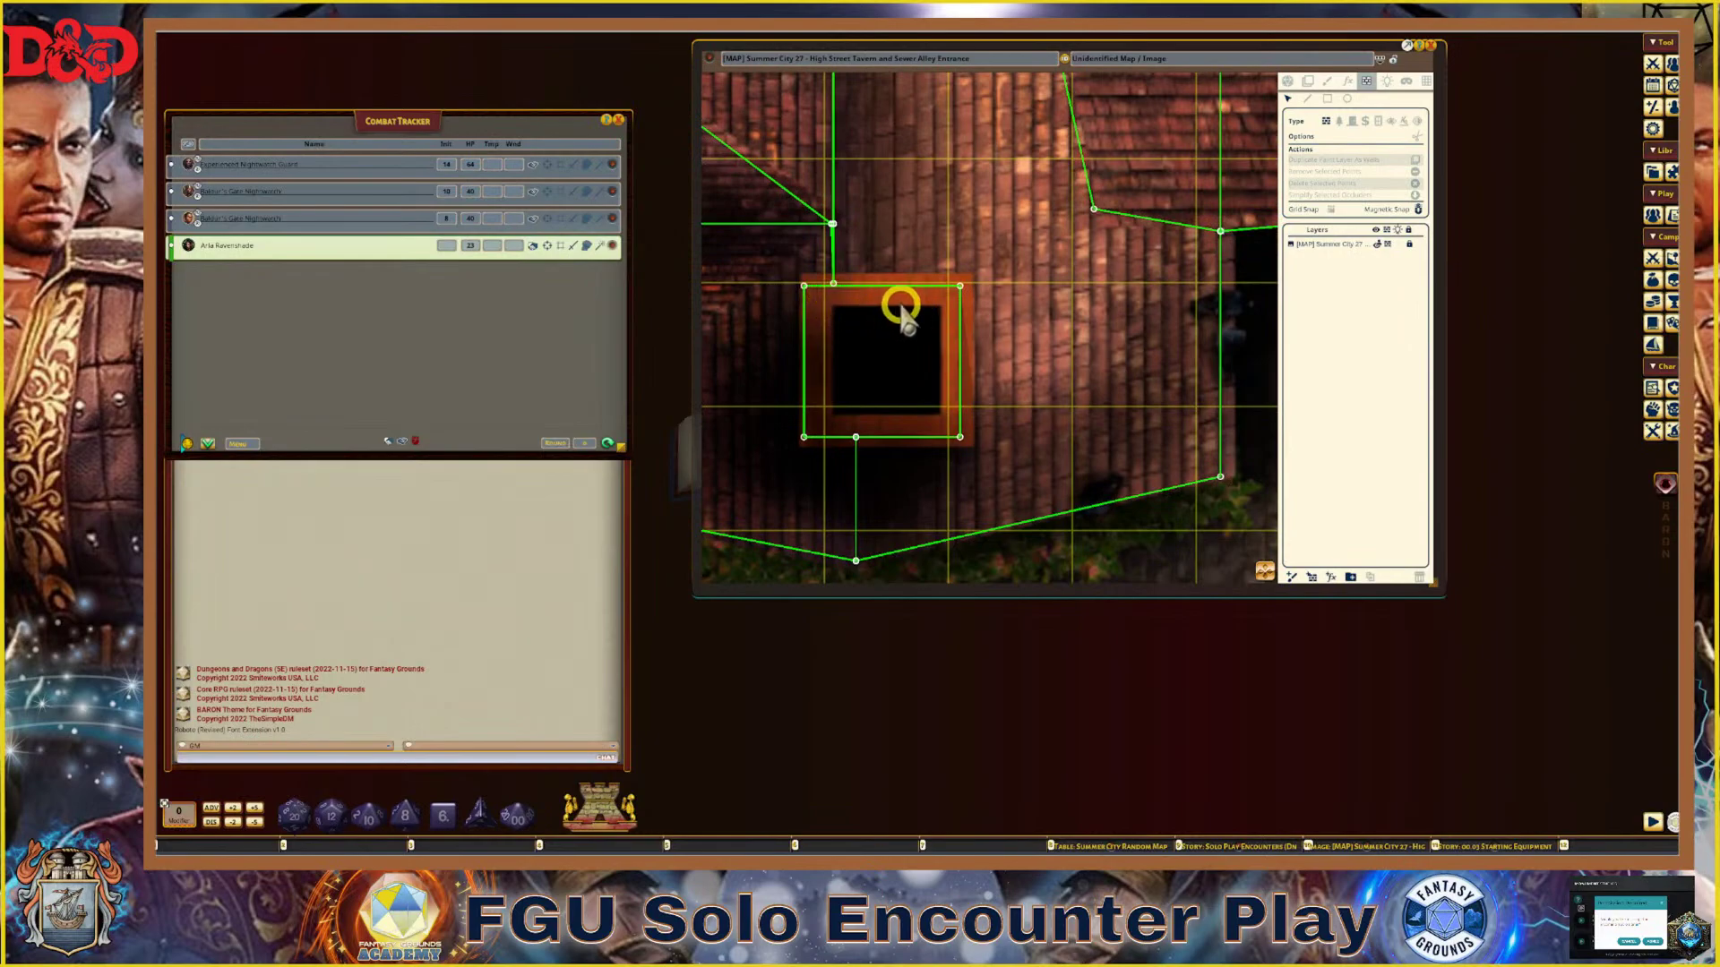
scroll(834, 292, up, 3)
scroll(834, 295, up, 2)
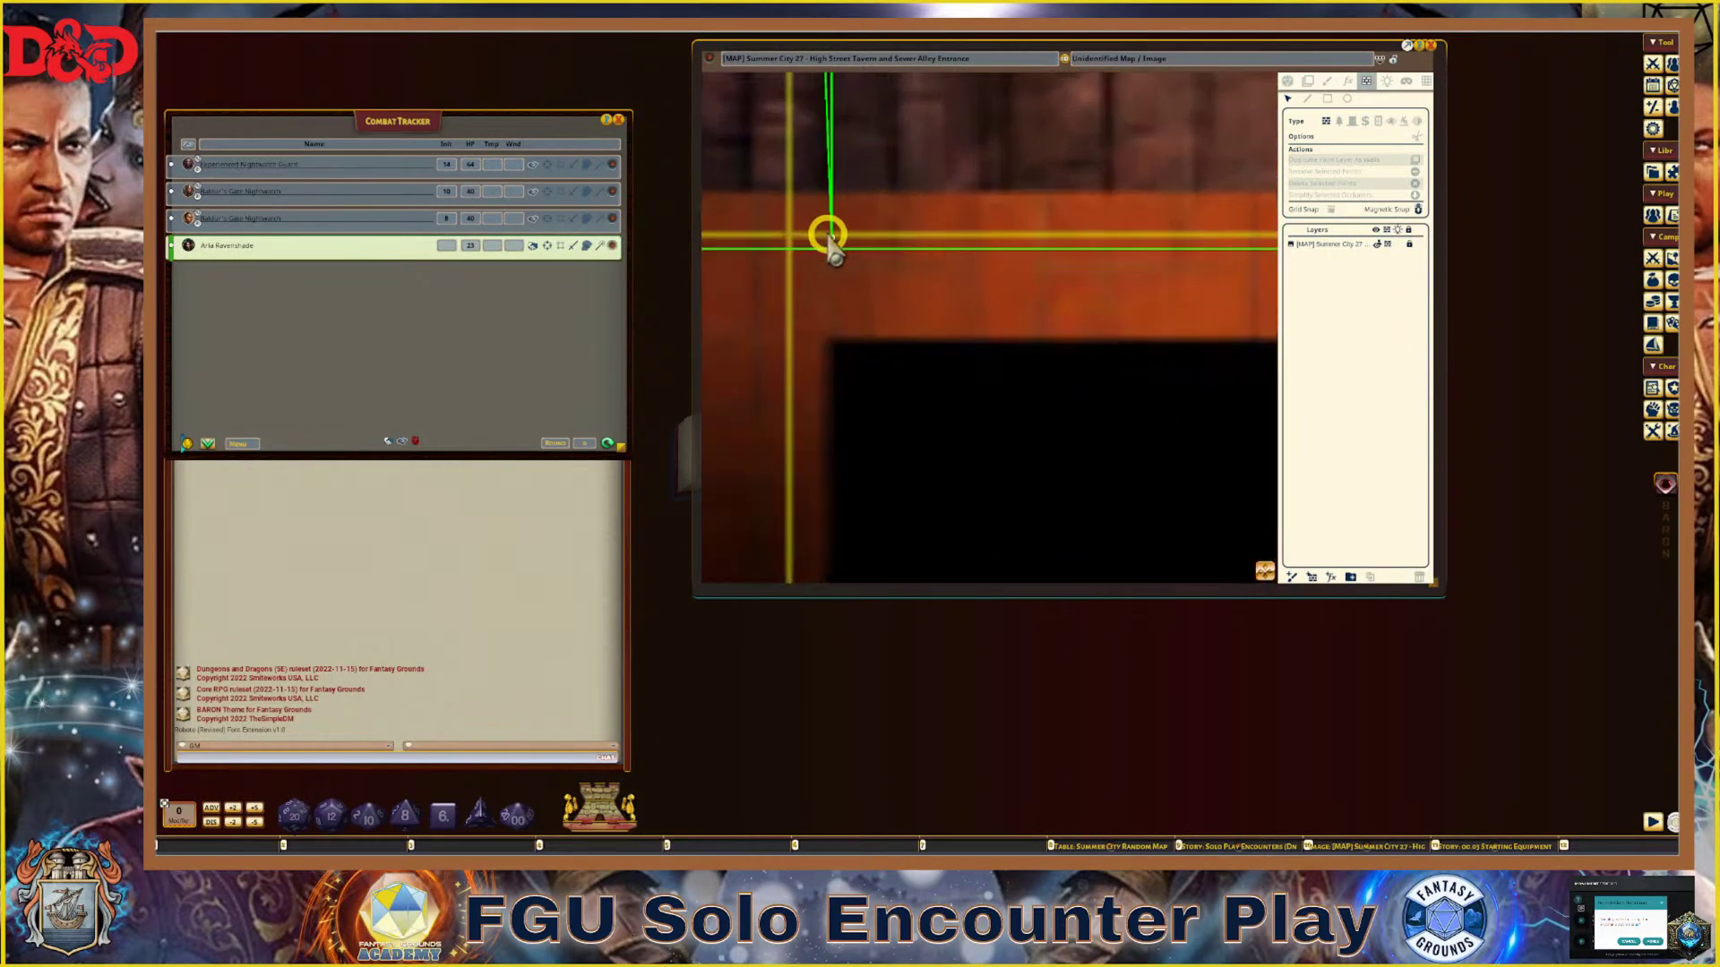
scroll(892, 349, down, 5)
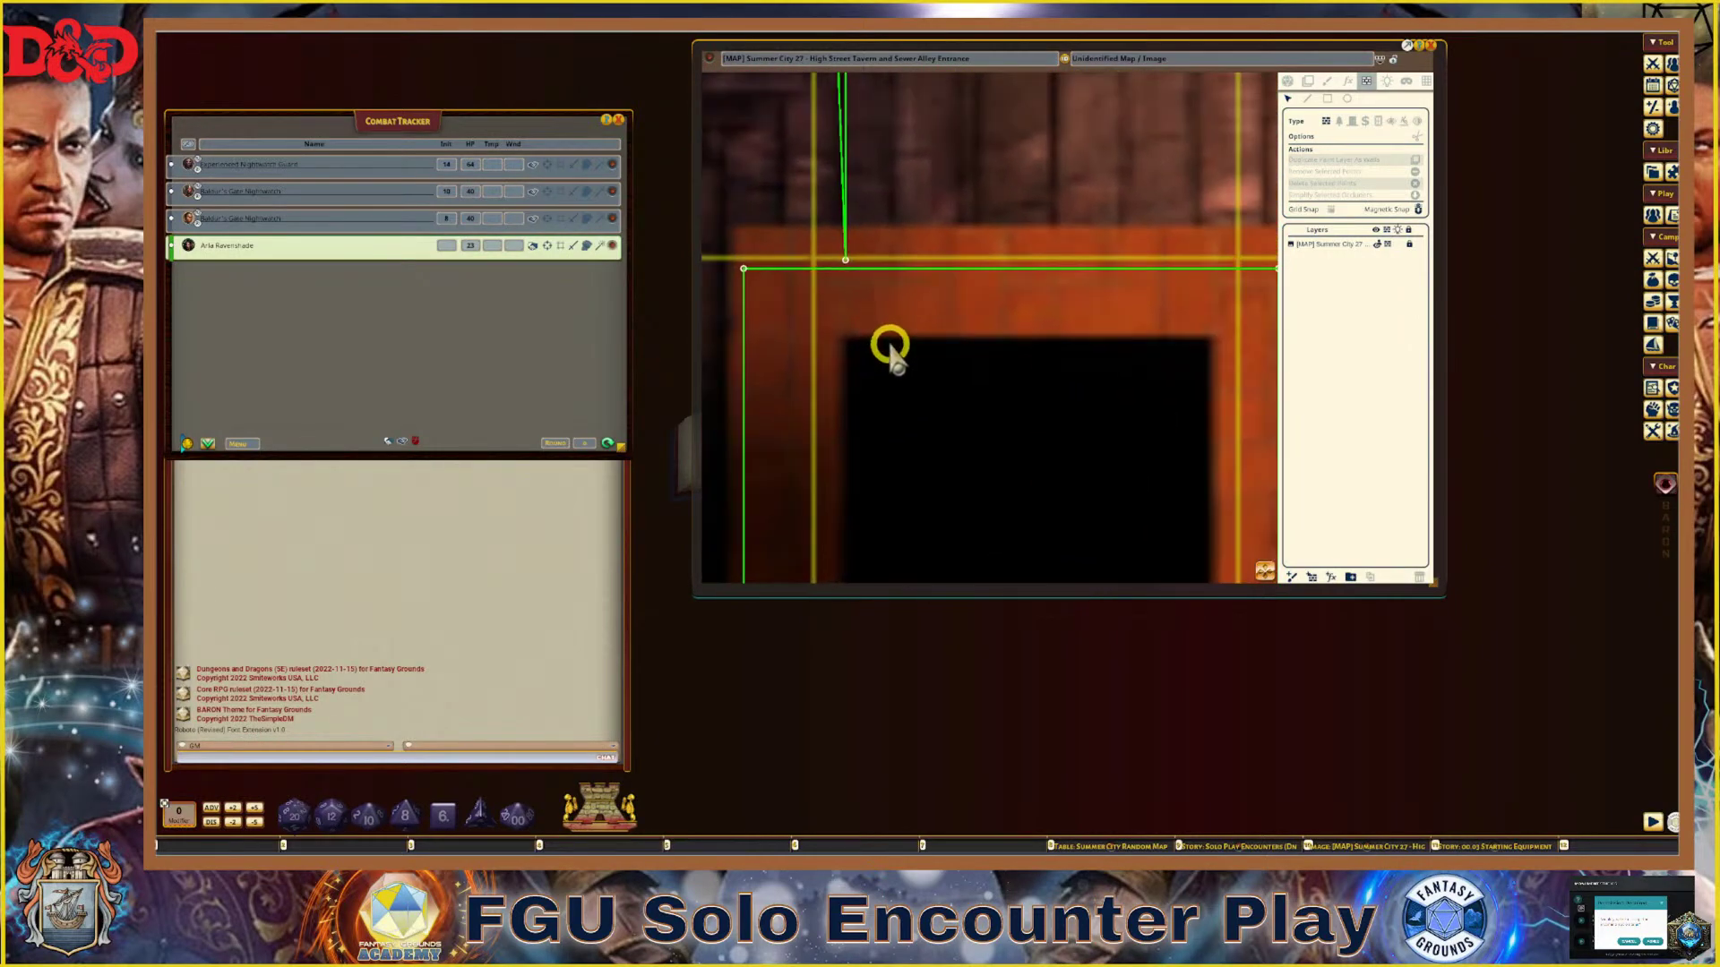
scroll(893, 349, down, 5)
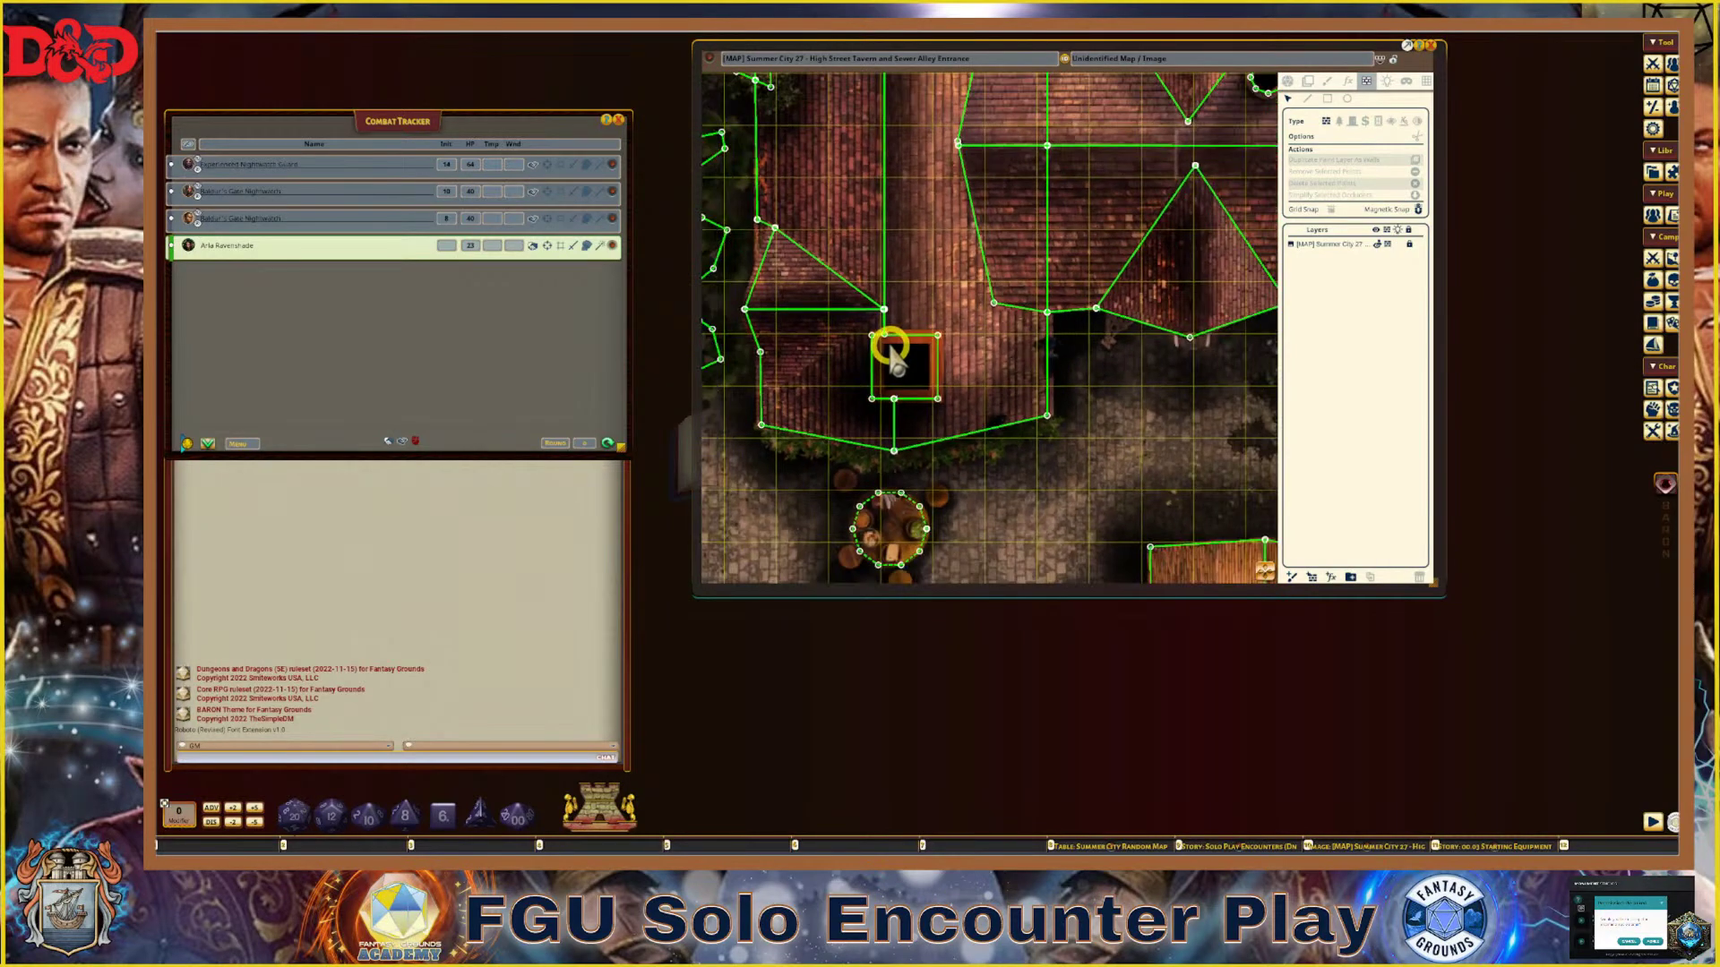
scroll(1101, 413, down, 1)
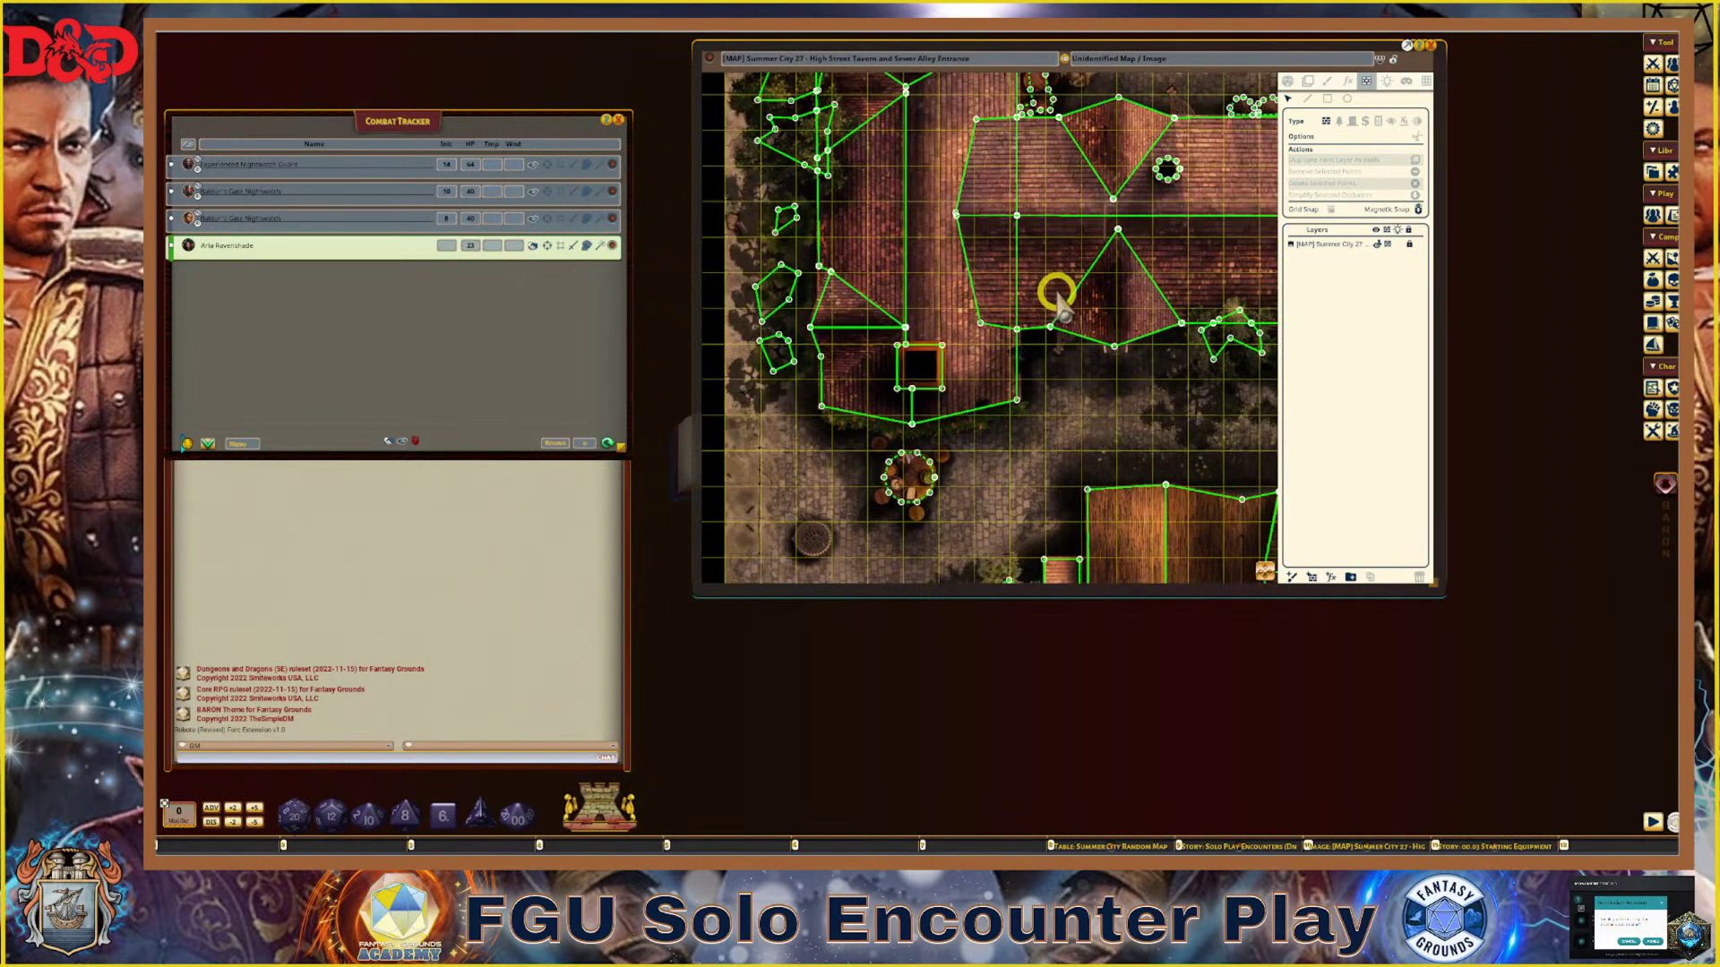
scroll(1055, 282, down, 1)
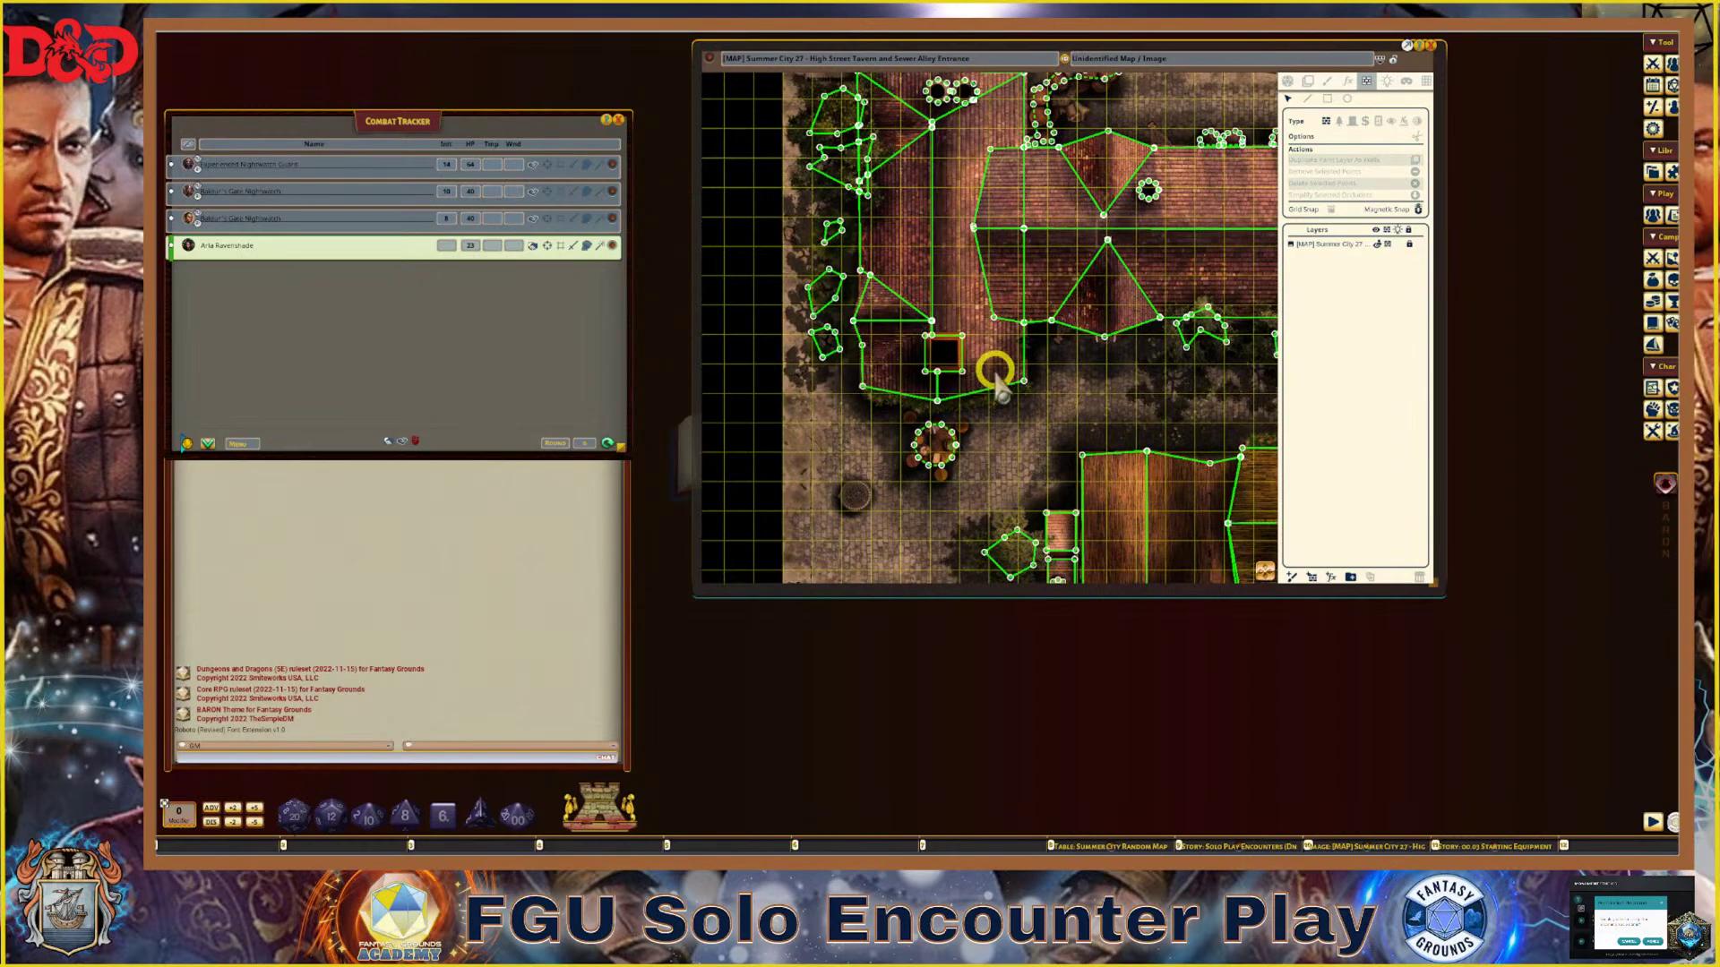
scroll(995, 368, down, 1)
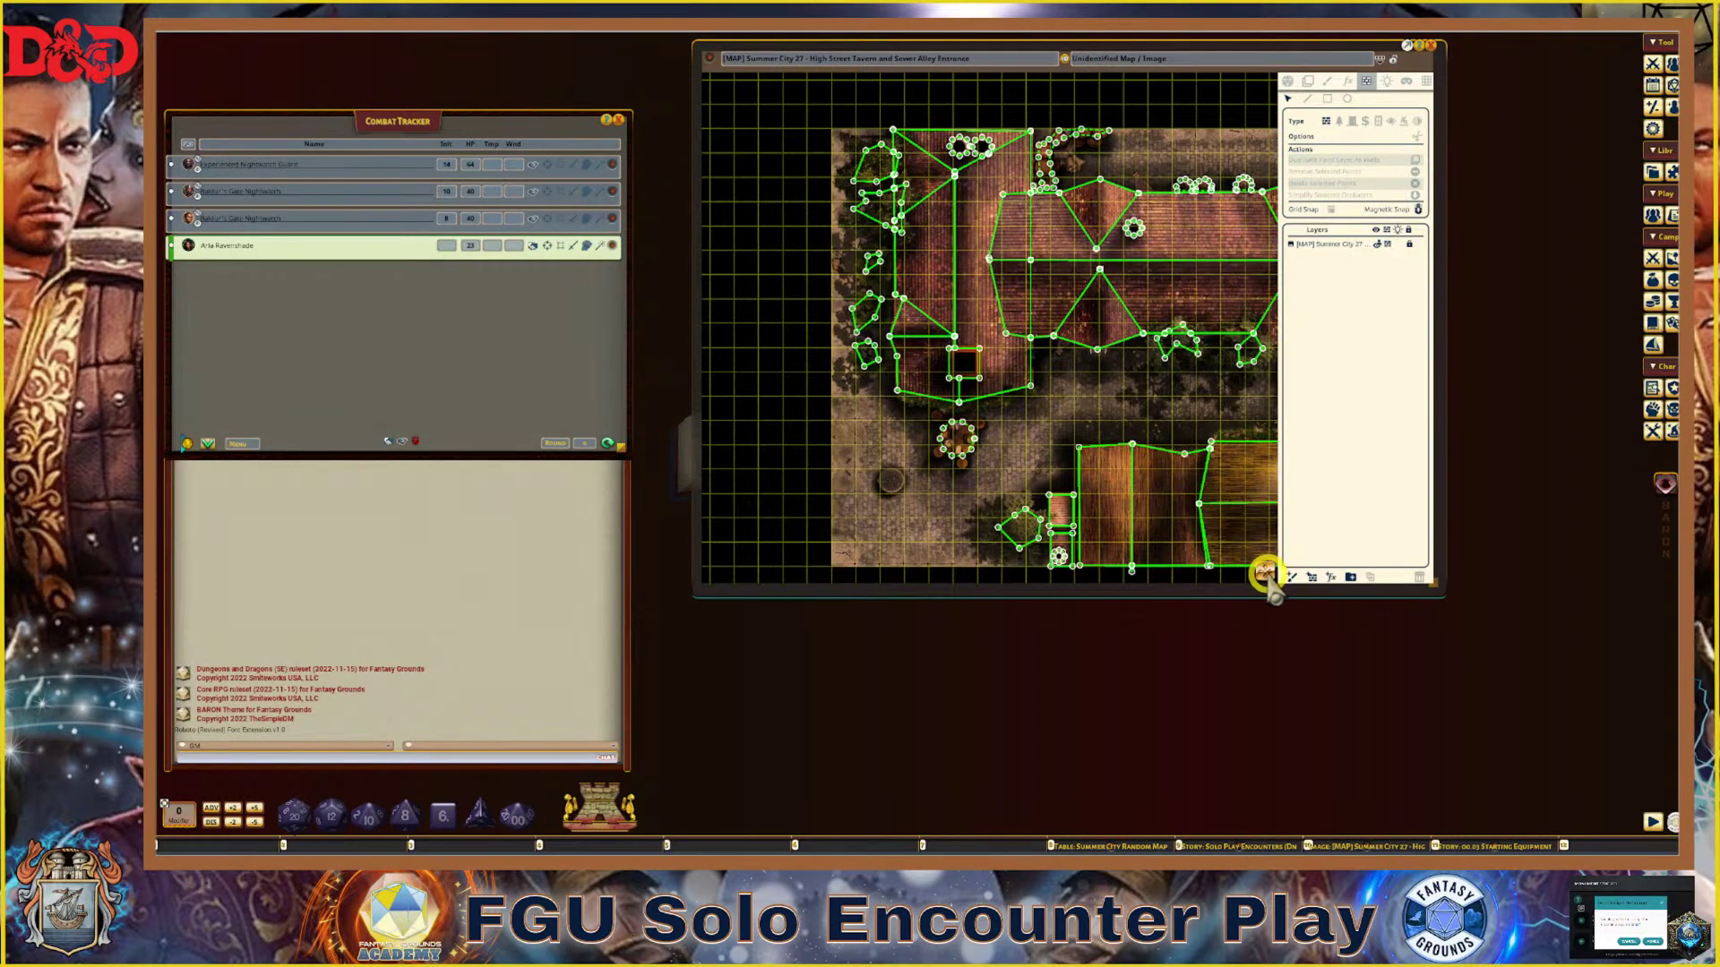
Unlock the Summer City map's image layer
drag(1266, 574, 902, 399)
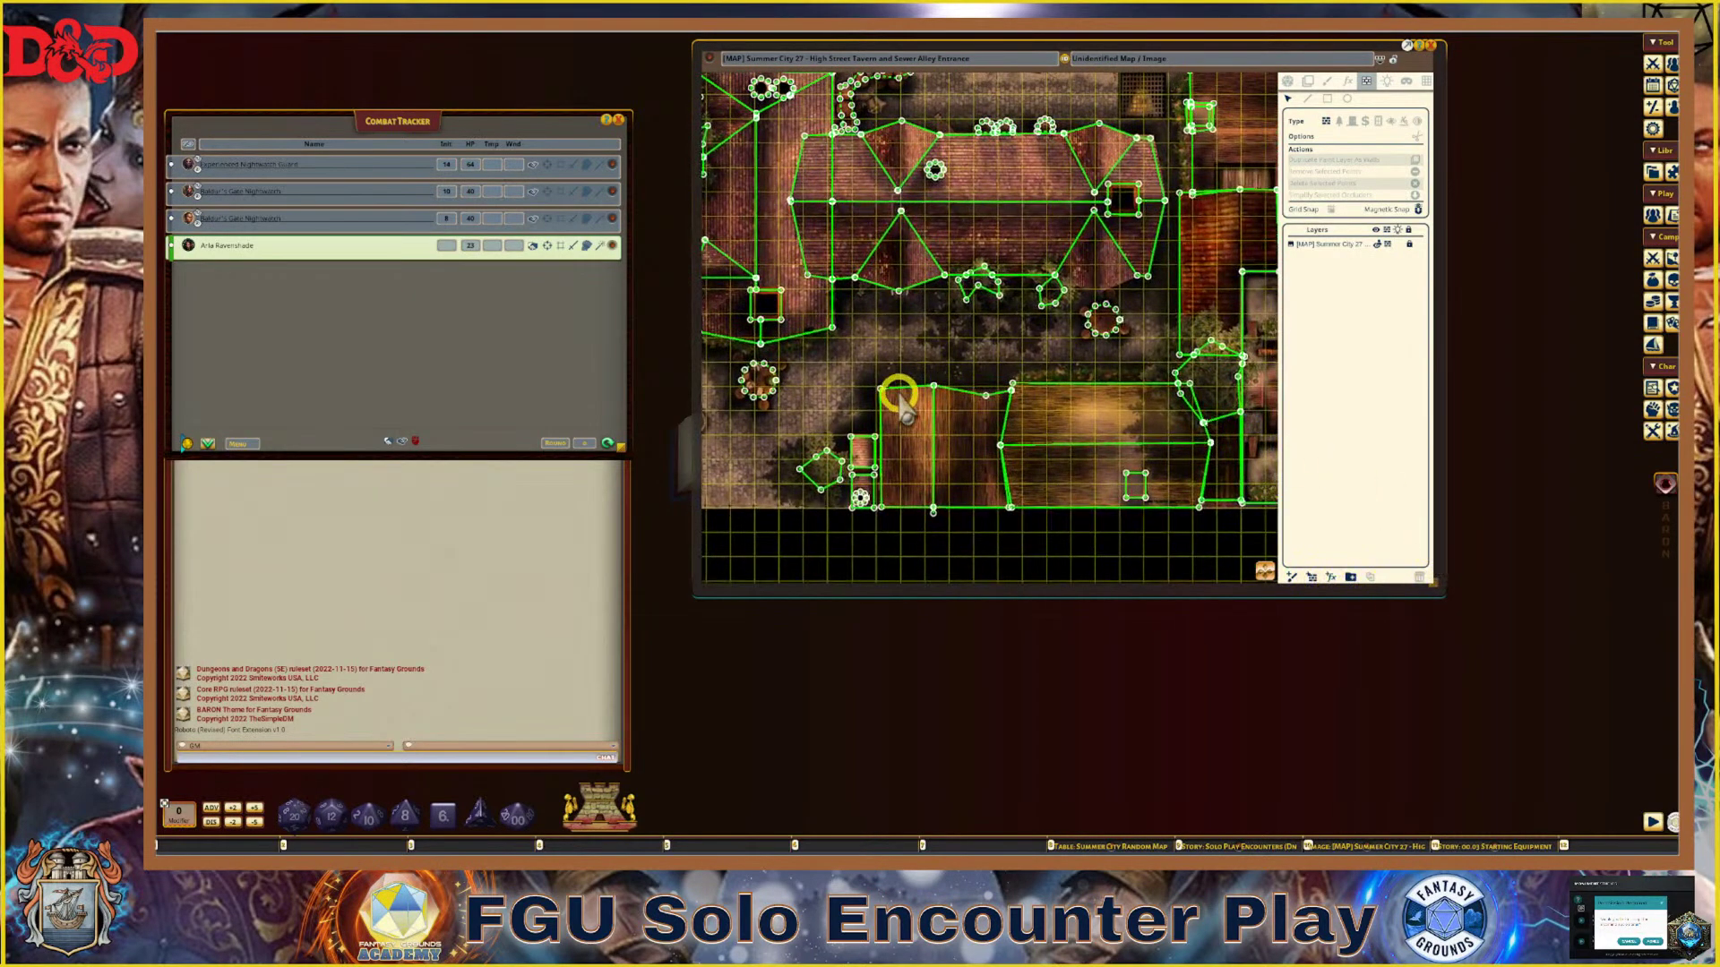
drag(762, 433, 764, 432)
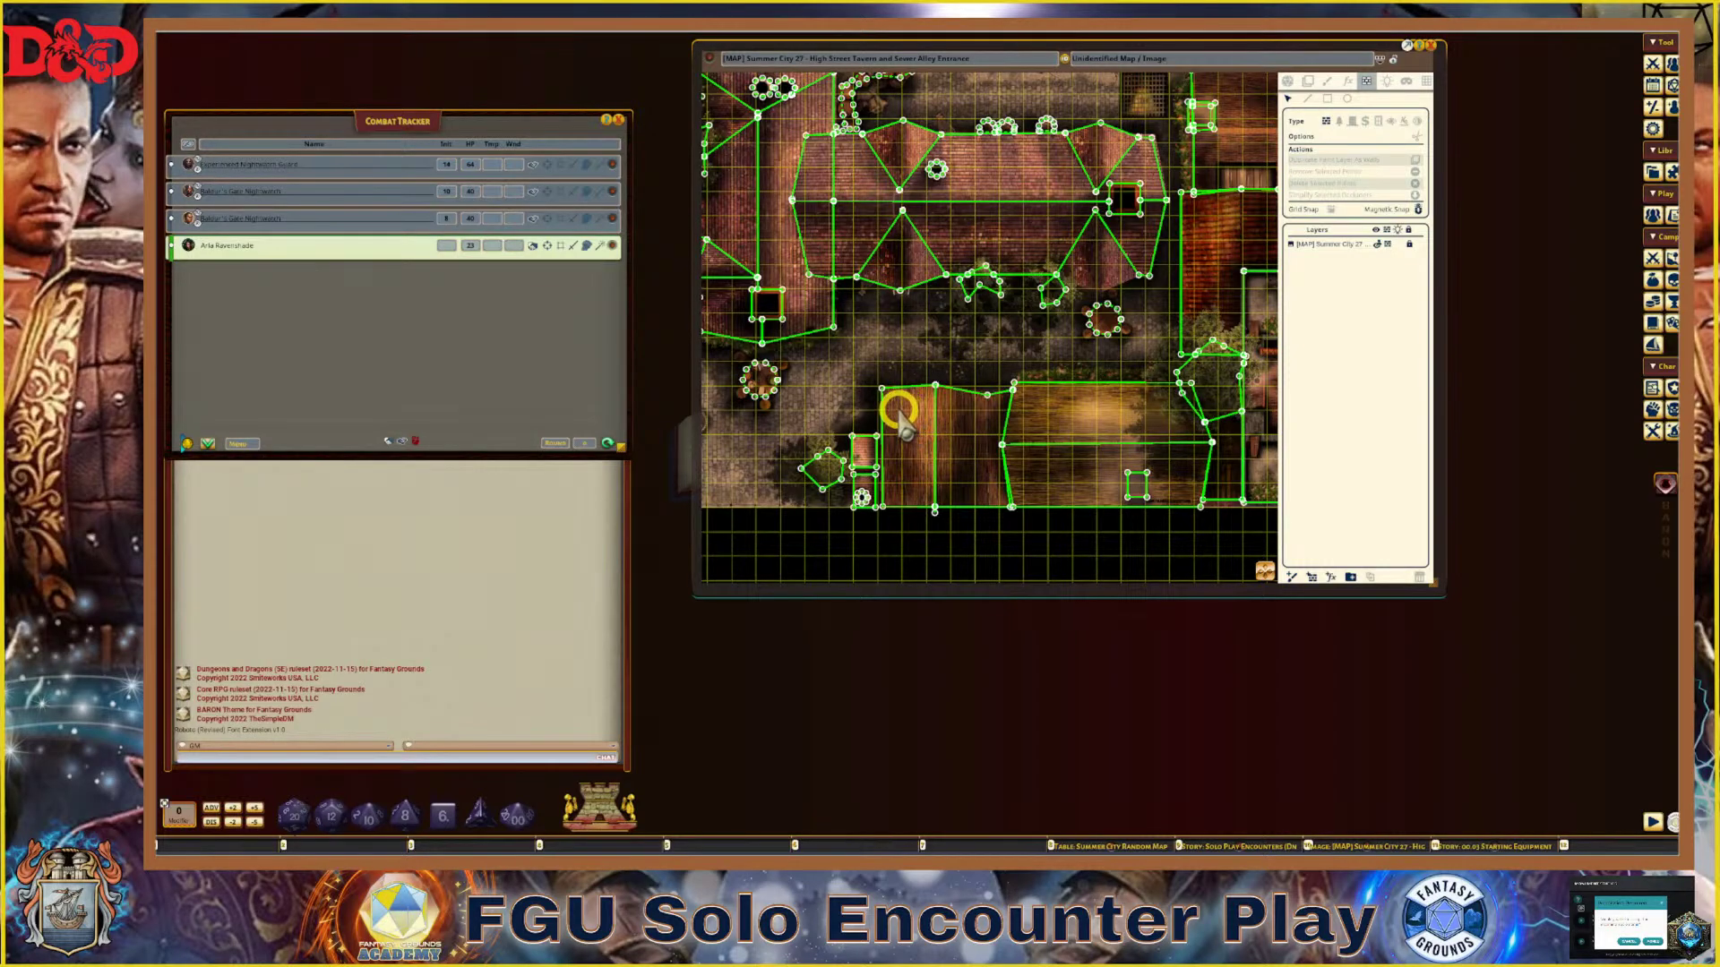
scroll(895, 421, down, 1)
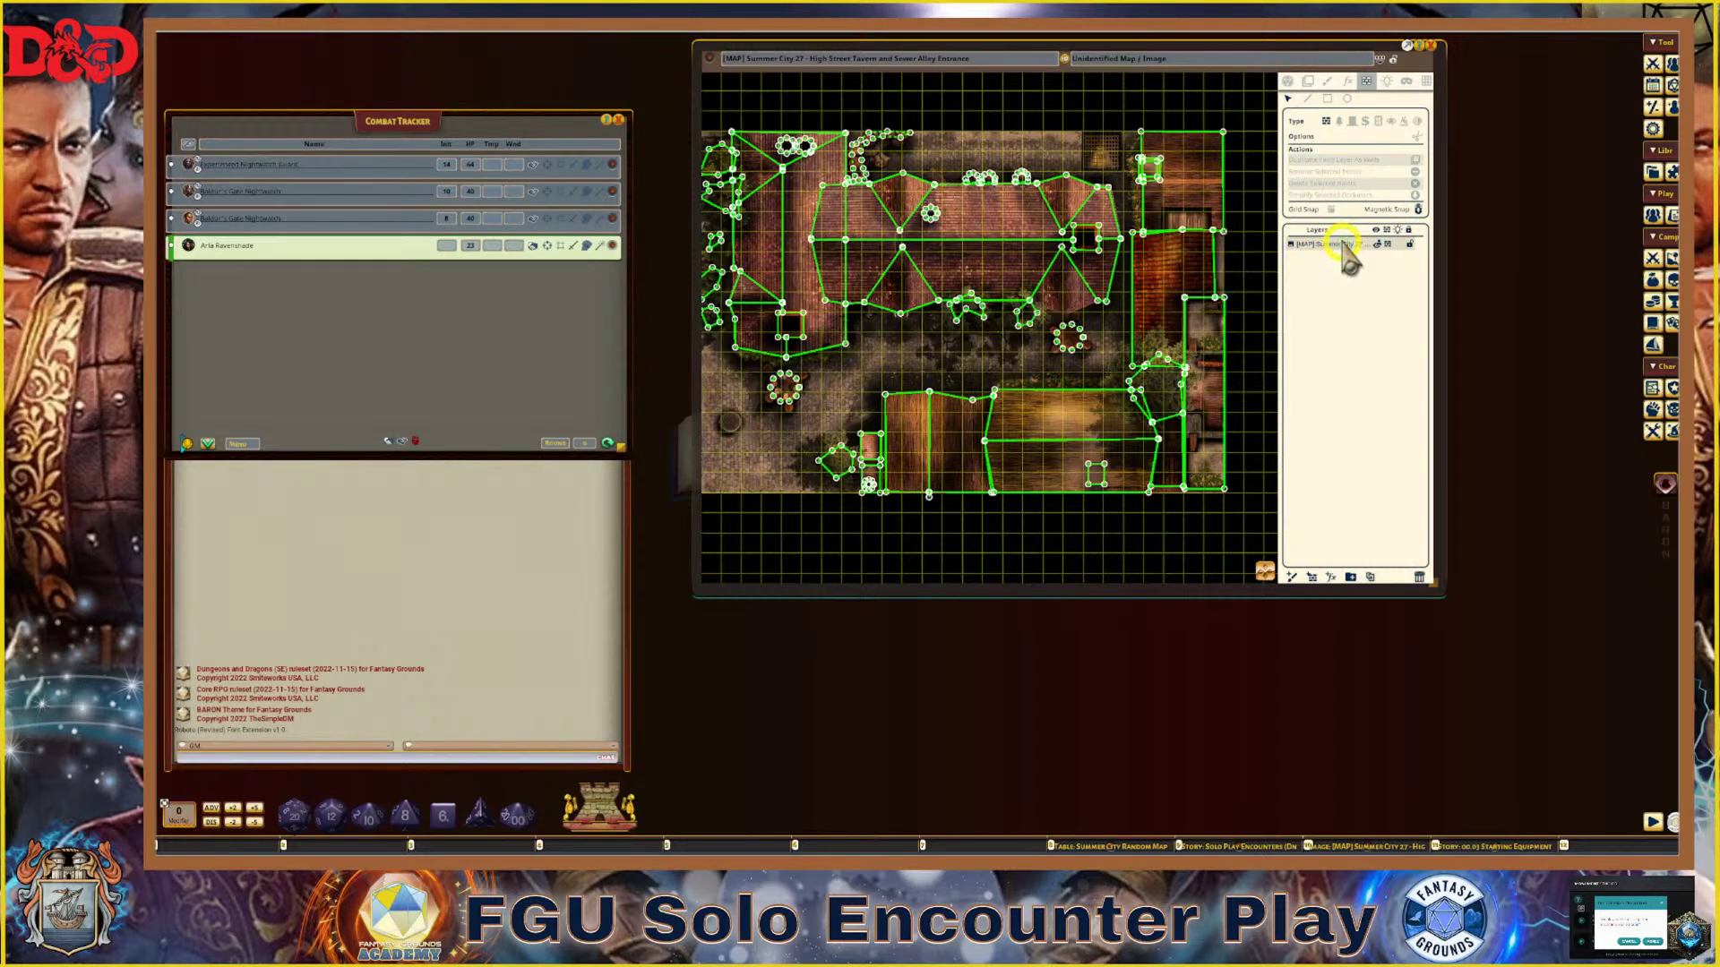
right_click(1341, 243)
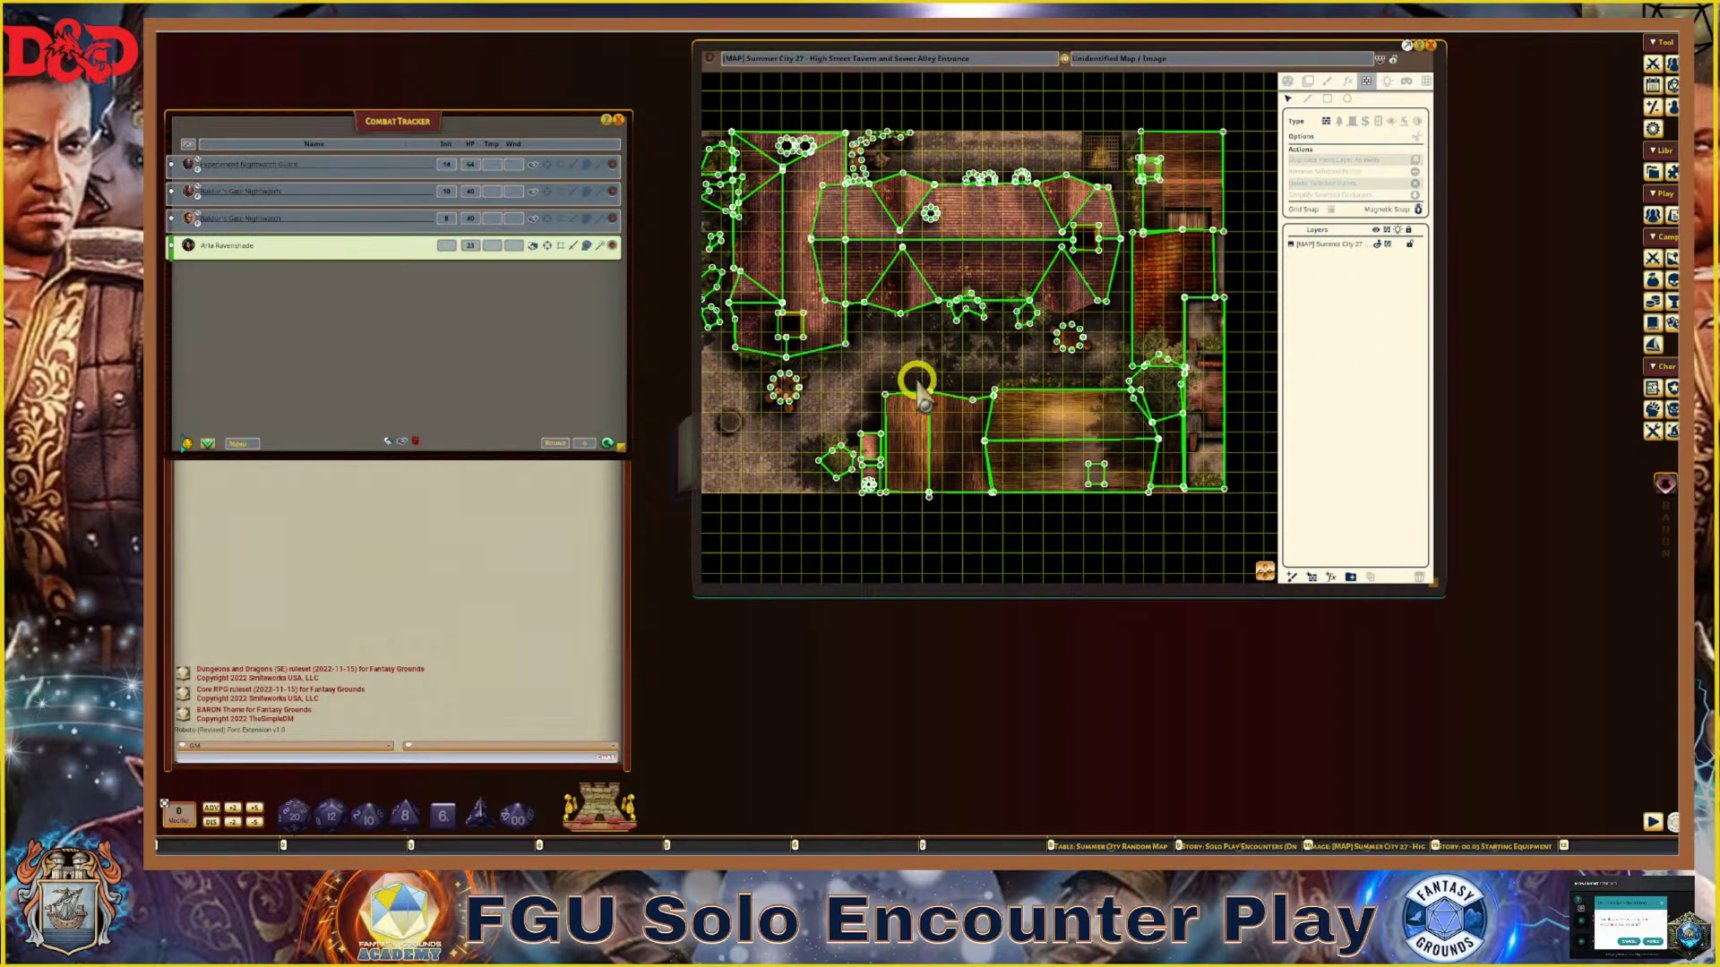
Examine the line-of-sight walls along the northern edge of the wooden roofs south of the alley
scroll(1071, 380, up, 2)
scroll(1071, 381, up, 6)
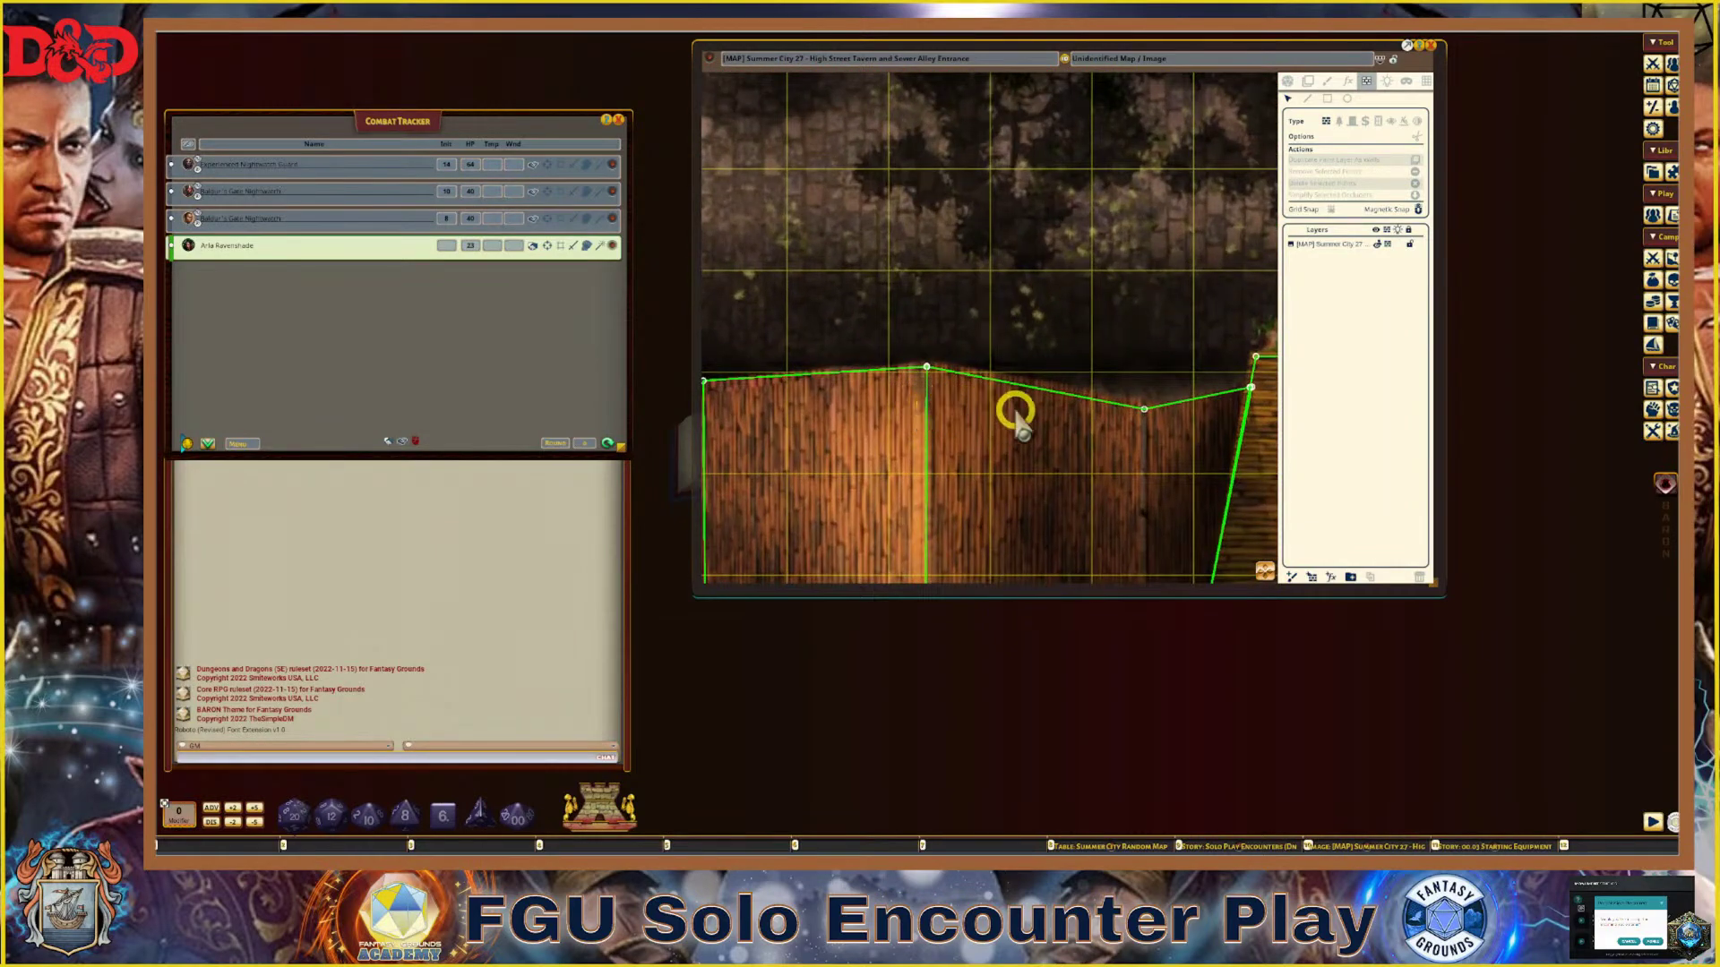
scroll(1013, 408, up, 2)
scroll(1184, 413, down, 6)
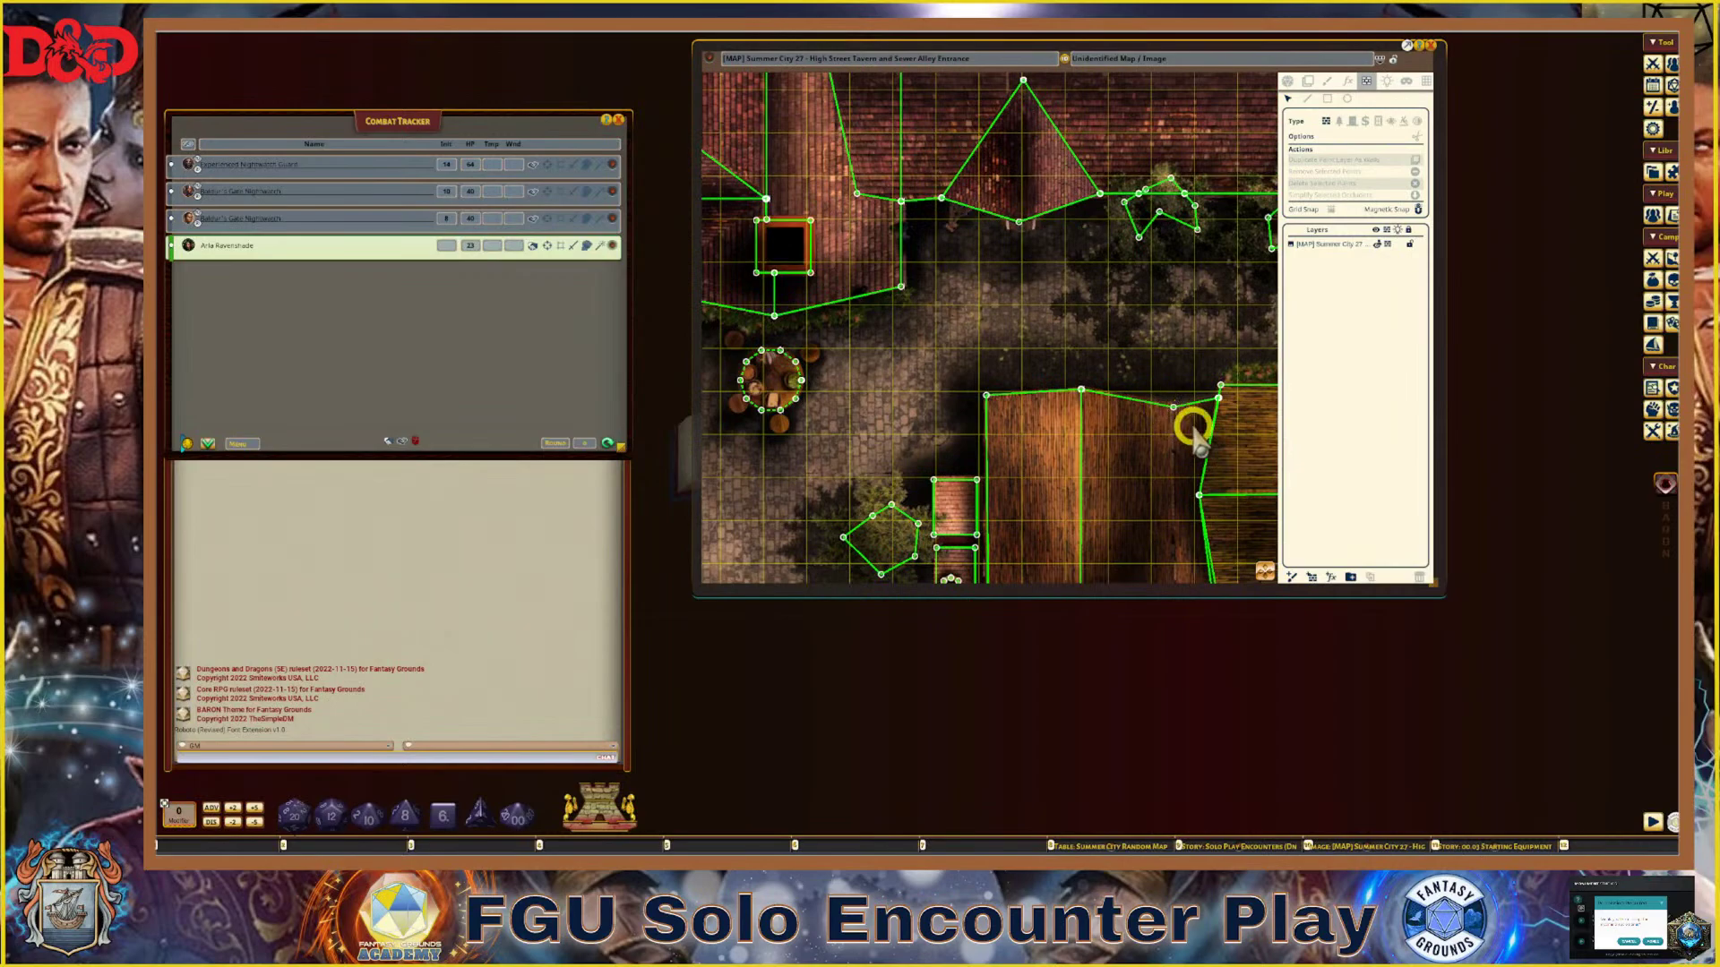
scroll(1200, 438, down, 1)
drag(1265, 580, 972, 439)
scroll(974, 439, down, 3)
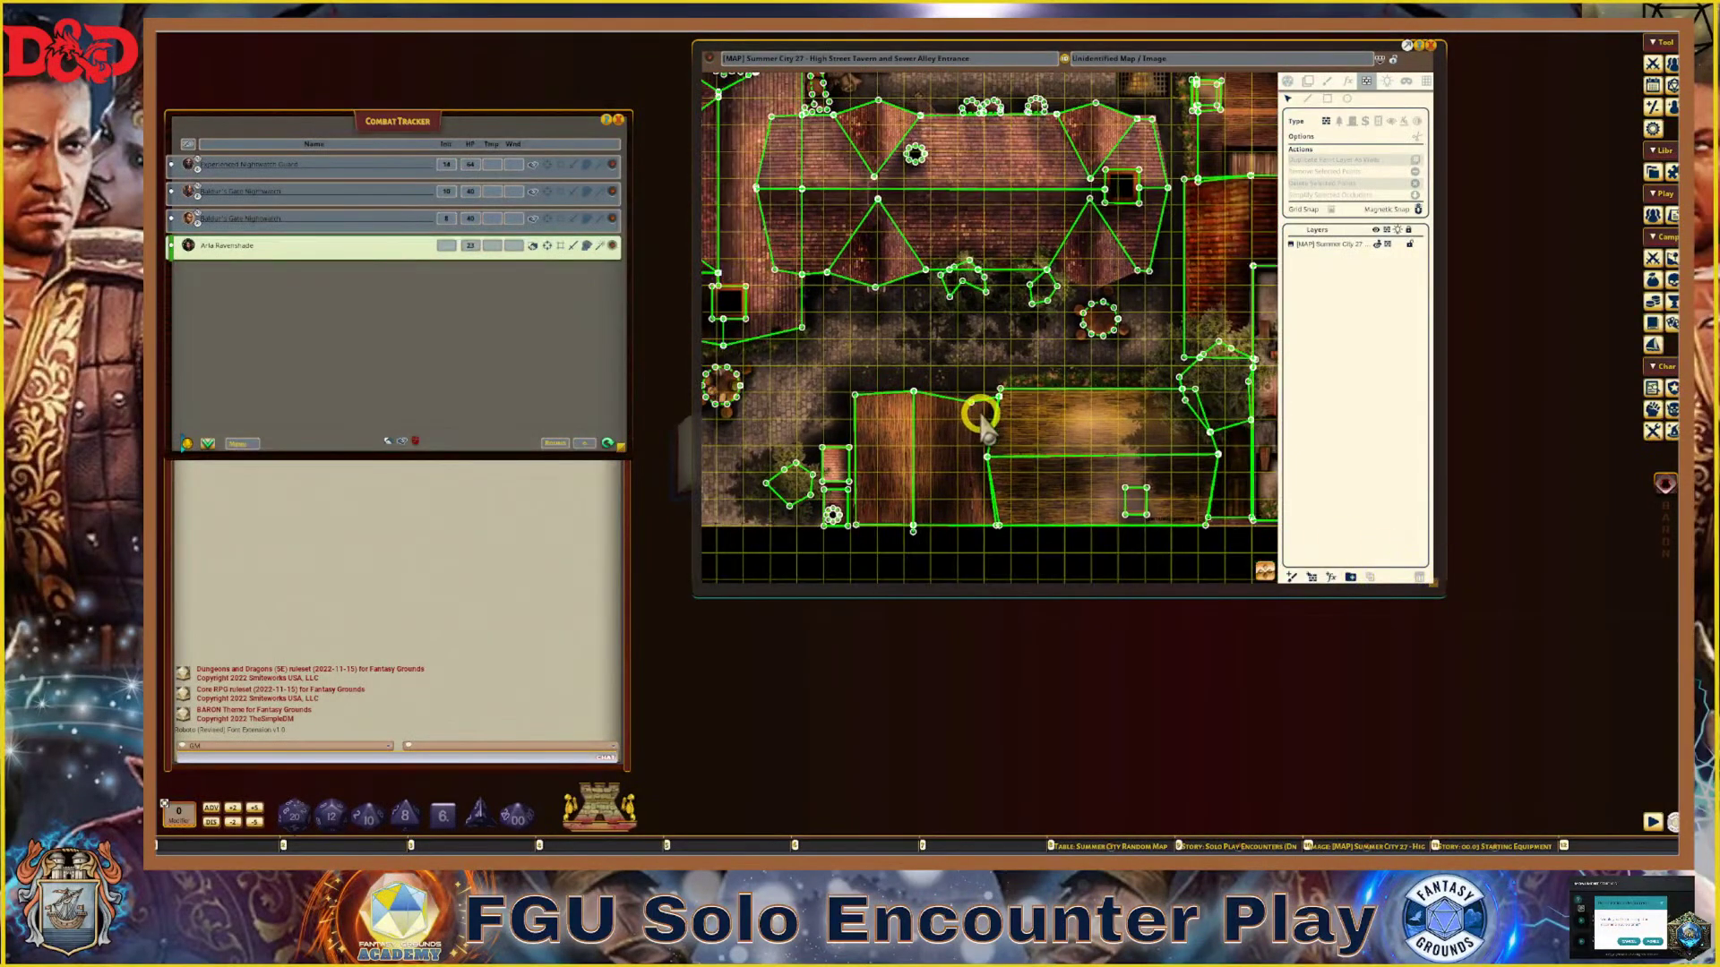
Examine the line-of-sight walls across the tavern roofs, the alley props and the tree at the eastern end of the wooden roof
scroll(979, 322, up, 1)
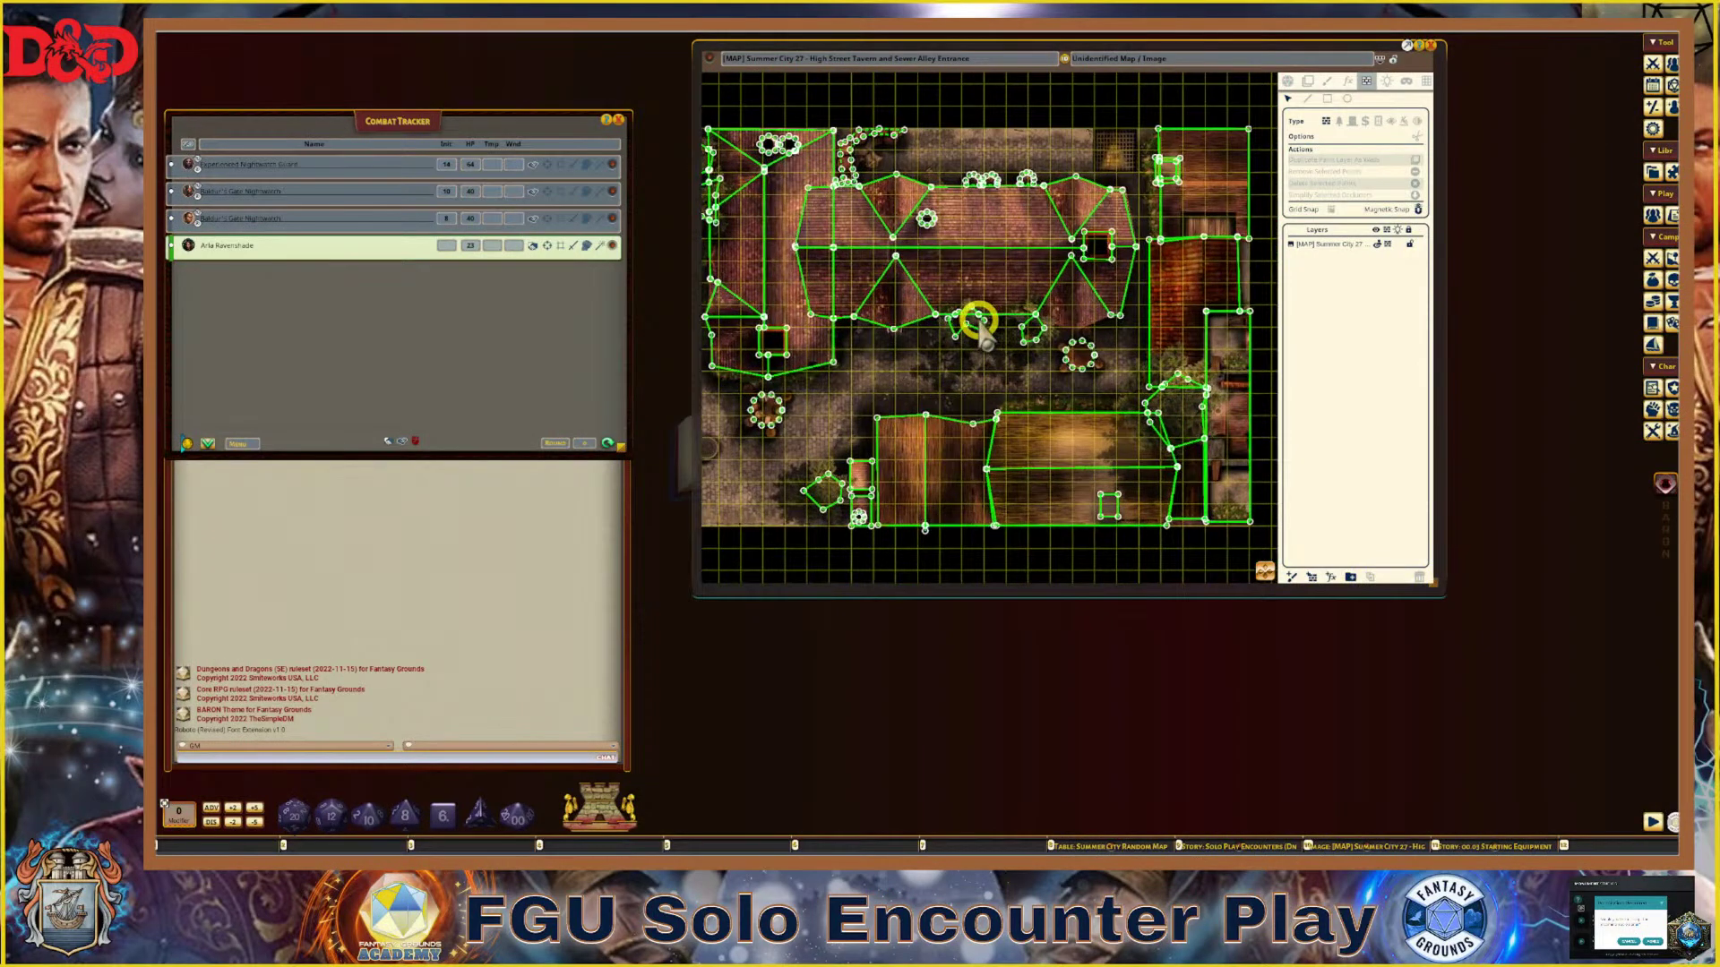
scroll(802, 303, down, 1)
scroll(800, 297, up, 1)
scroll(800, 297, up, 1)
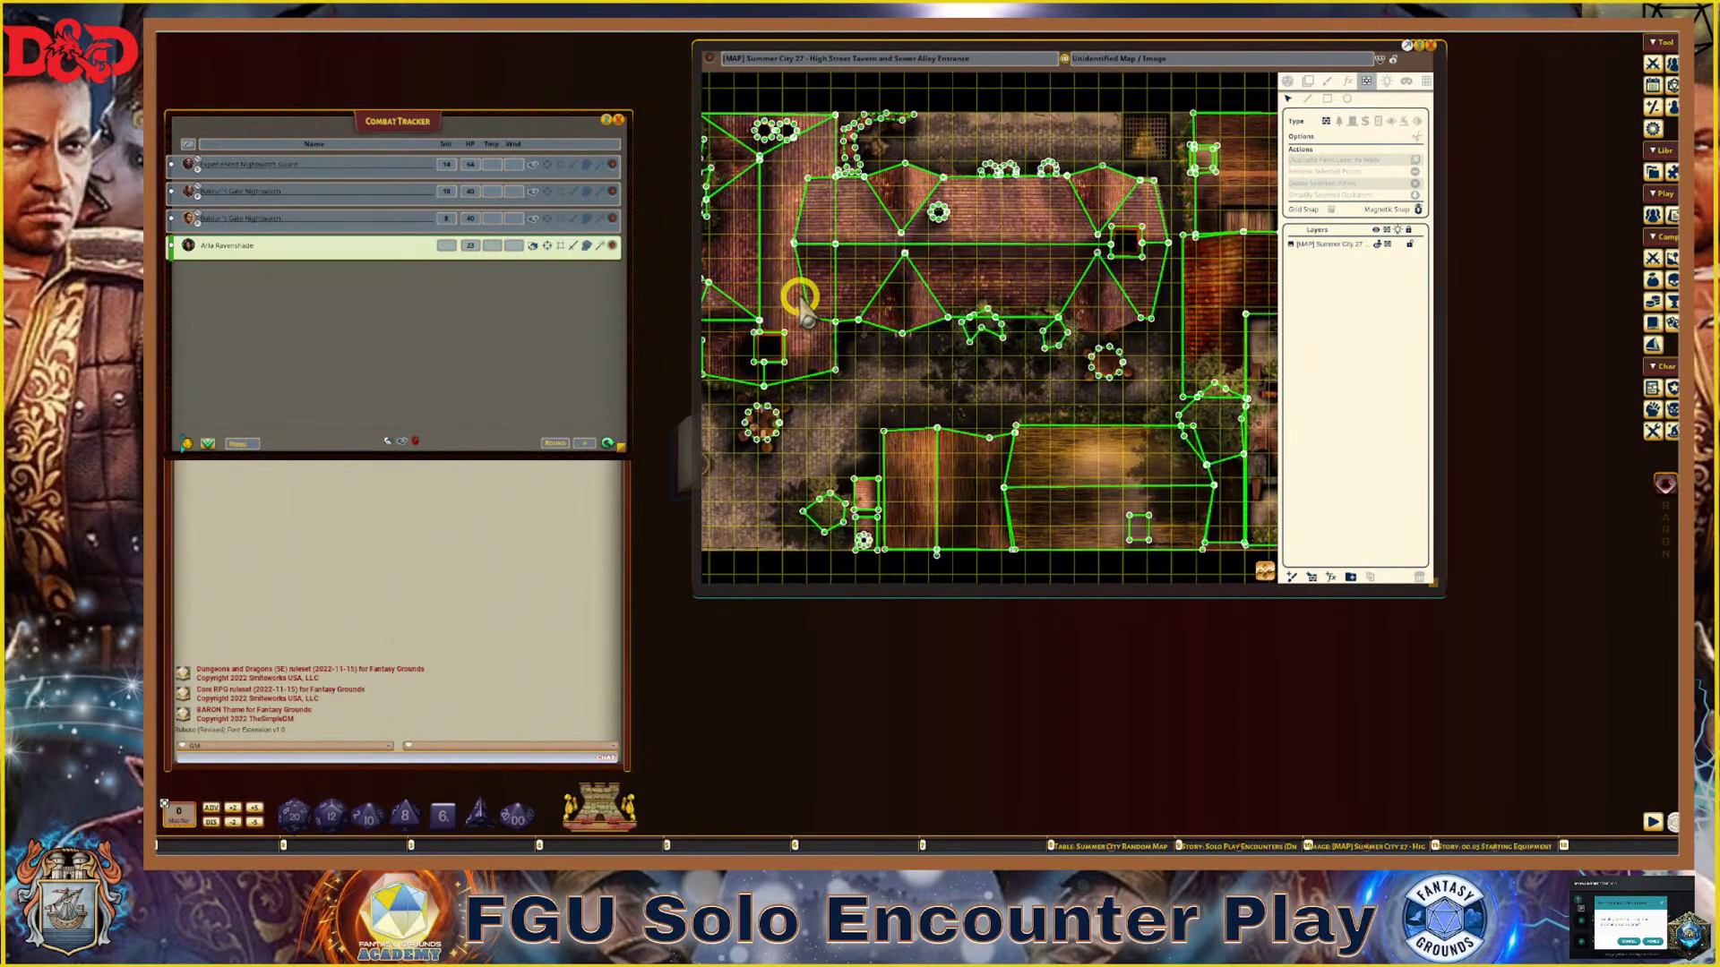
scroll(800, 296, down, 1)
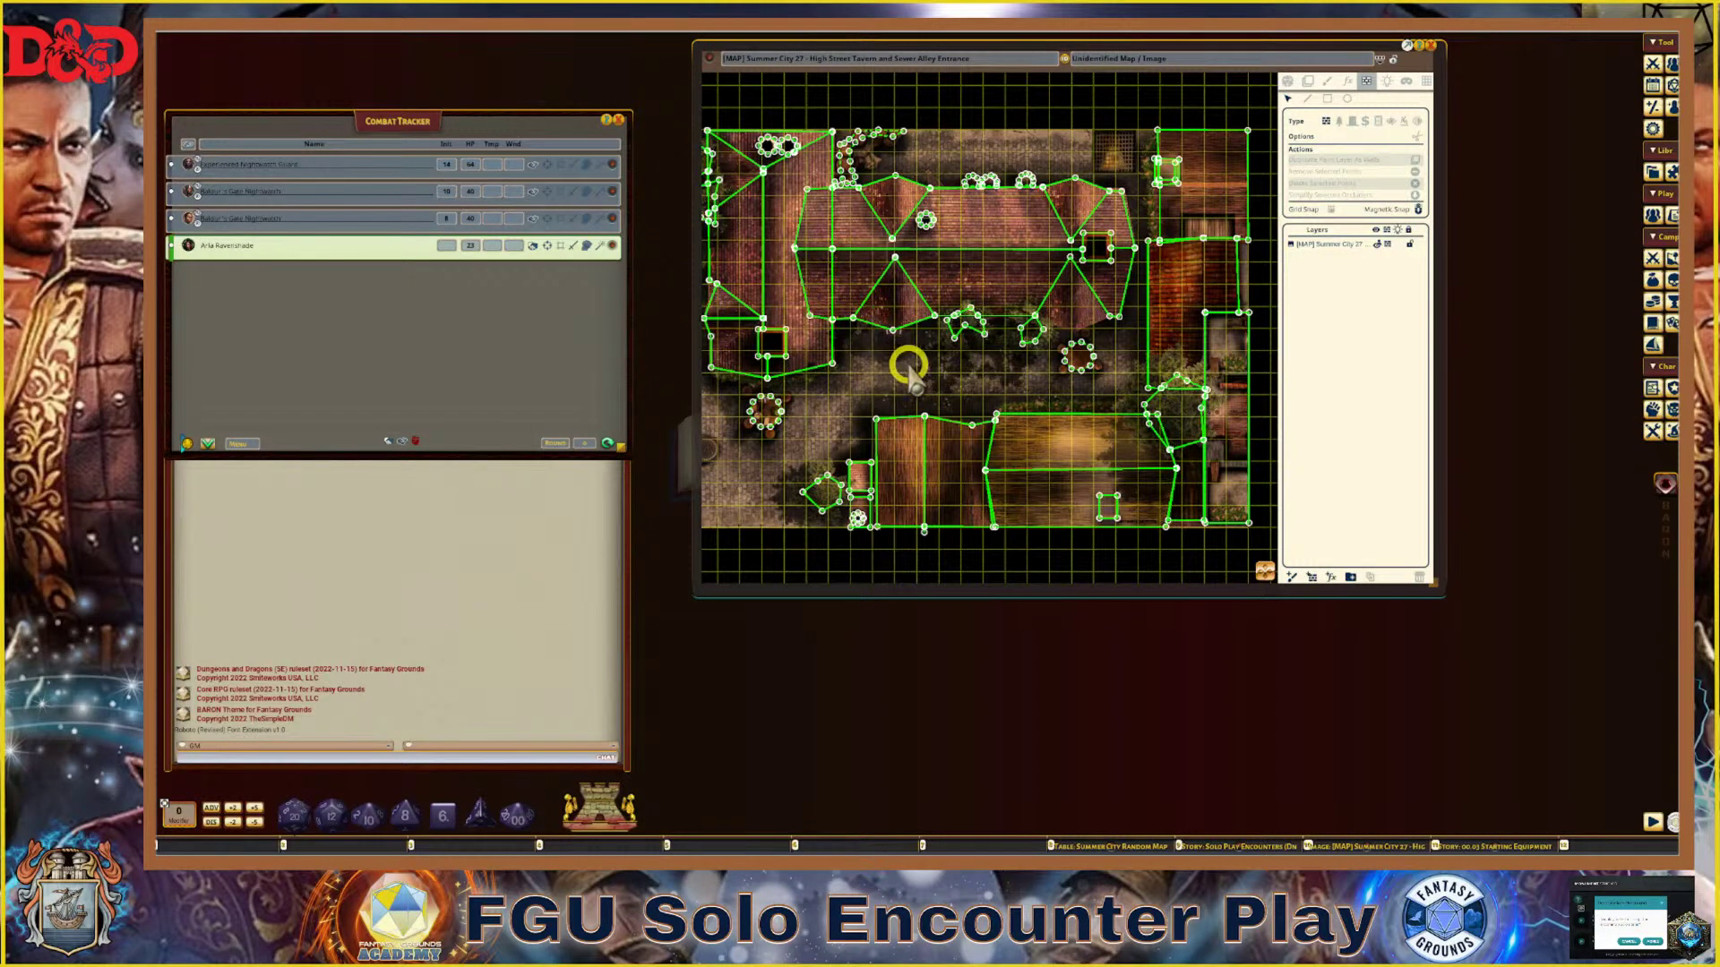
scroll(788, 331, down, 1)
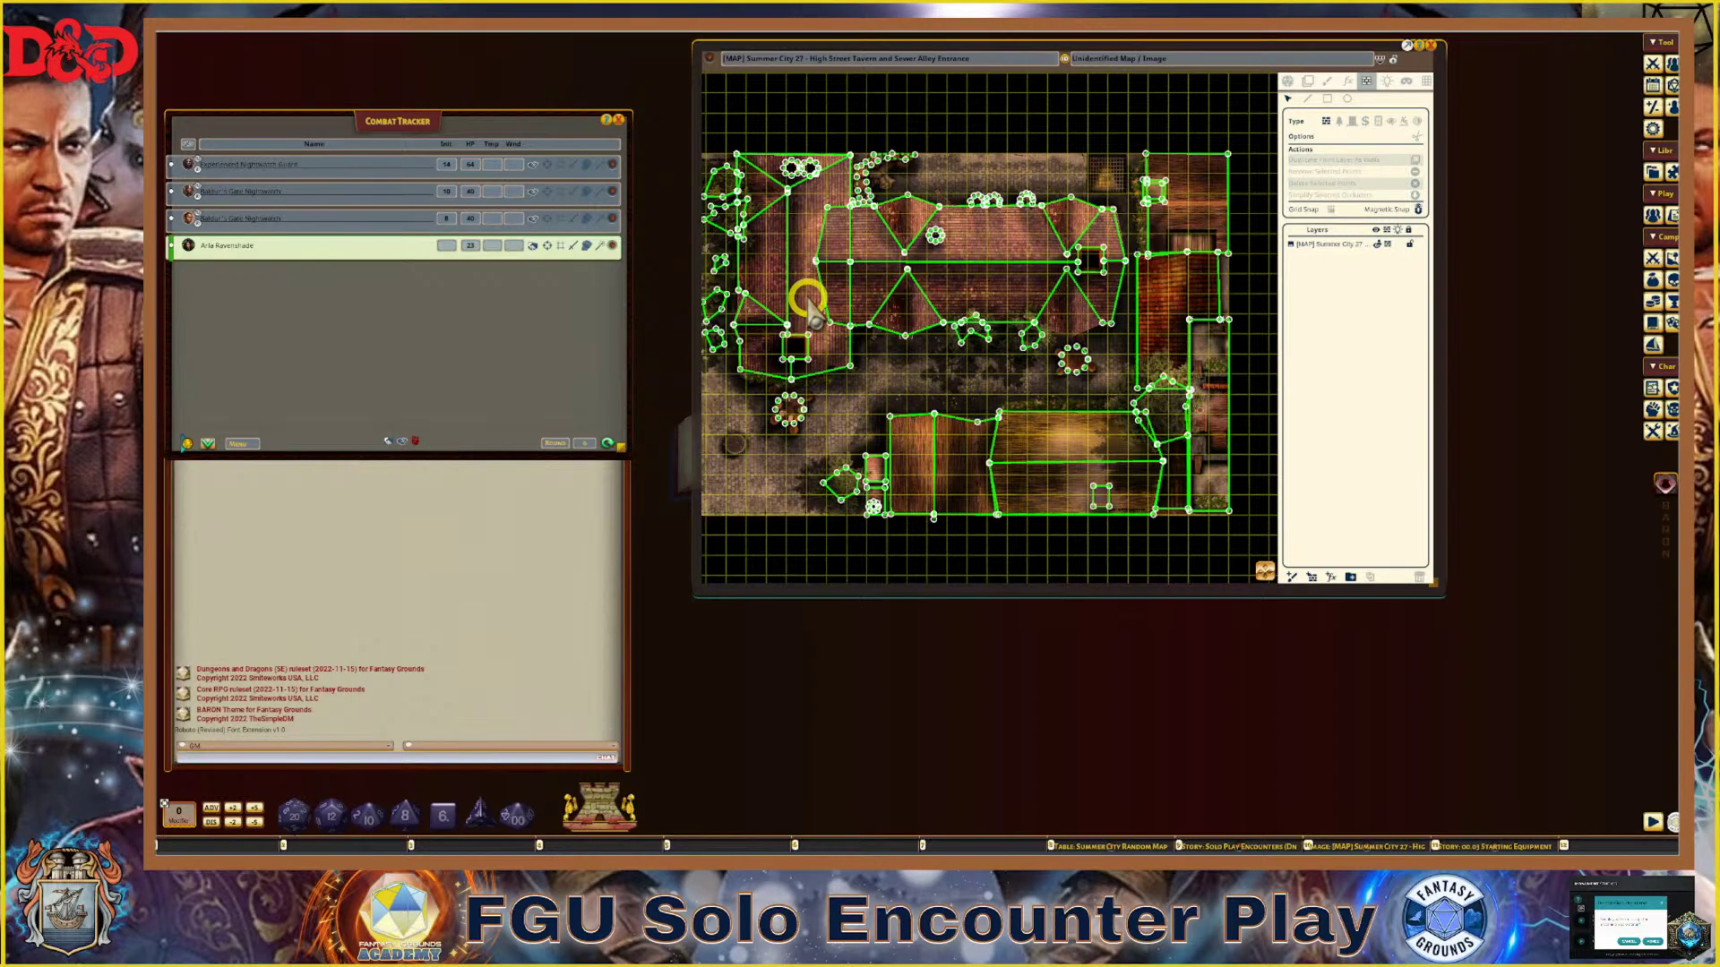
scroll(811, 300, down, 1)
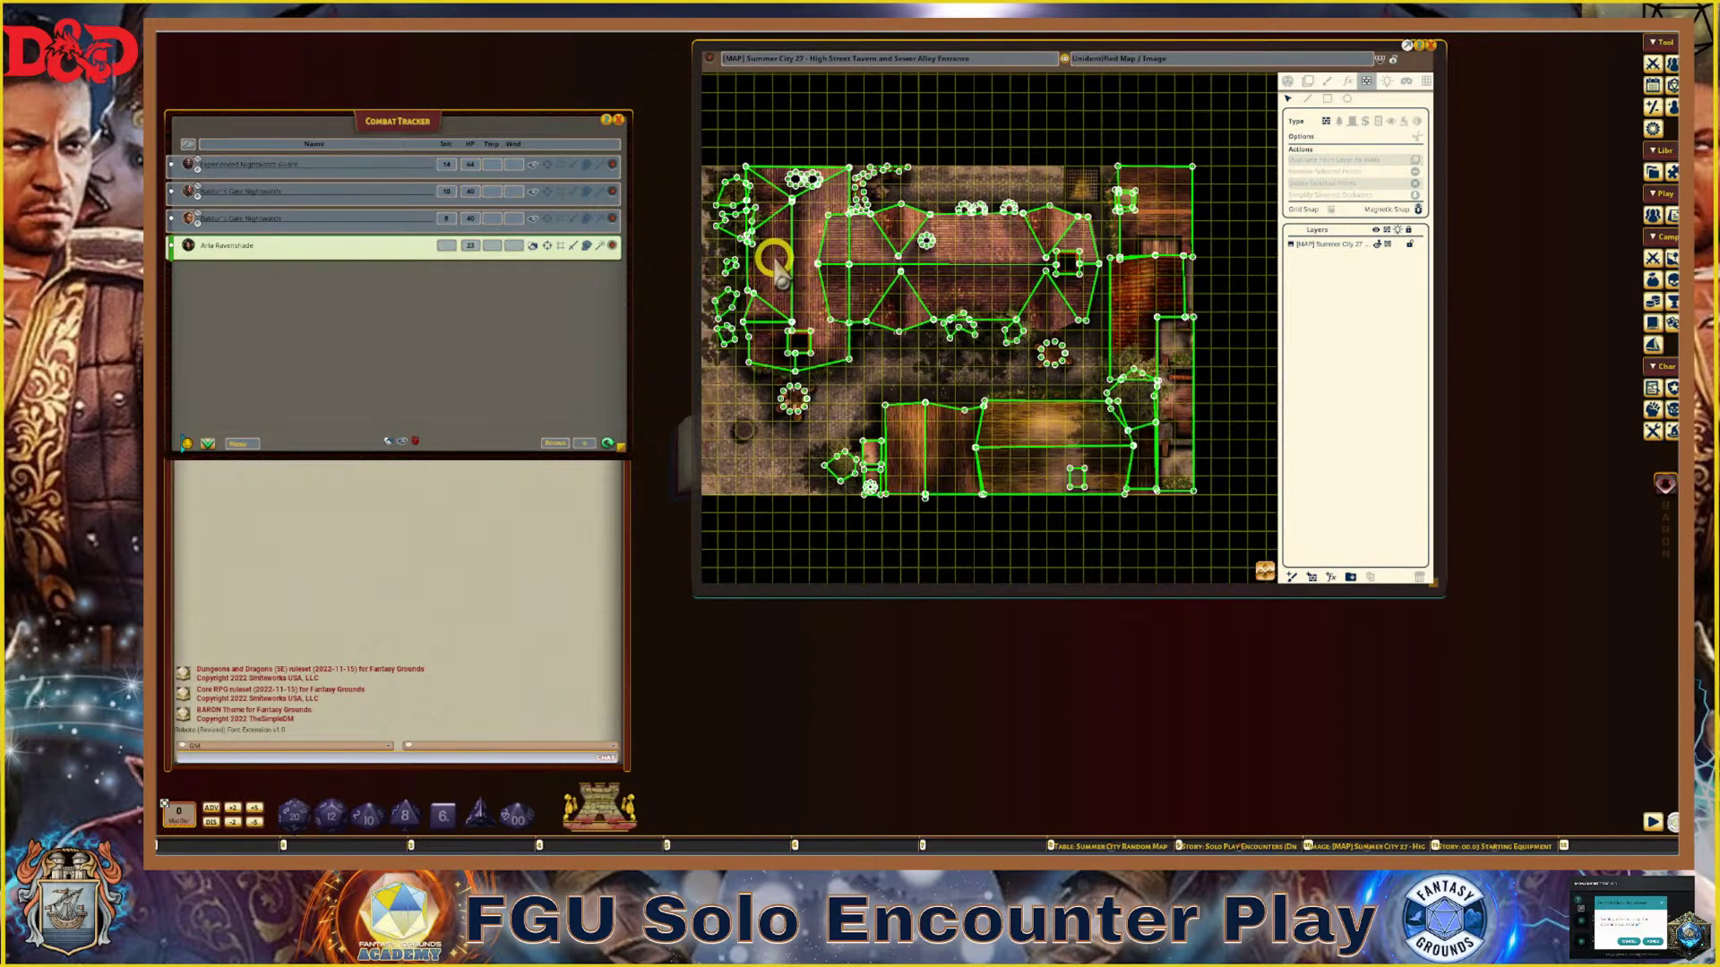
scroll(771, 264, down, 1)
scroll(1179, 556, up, 1)
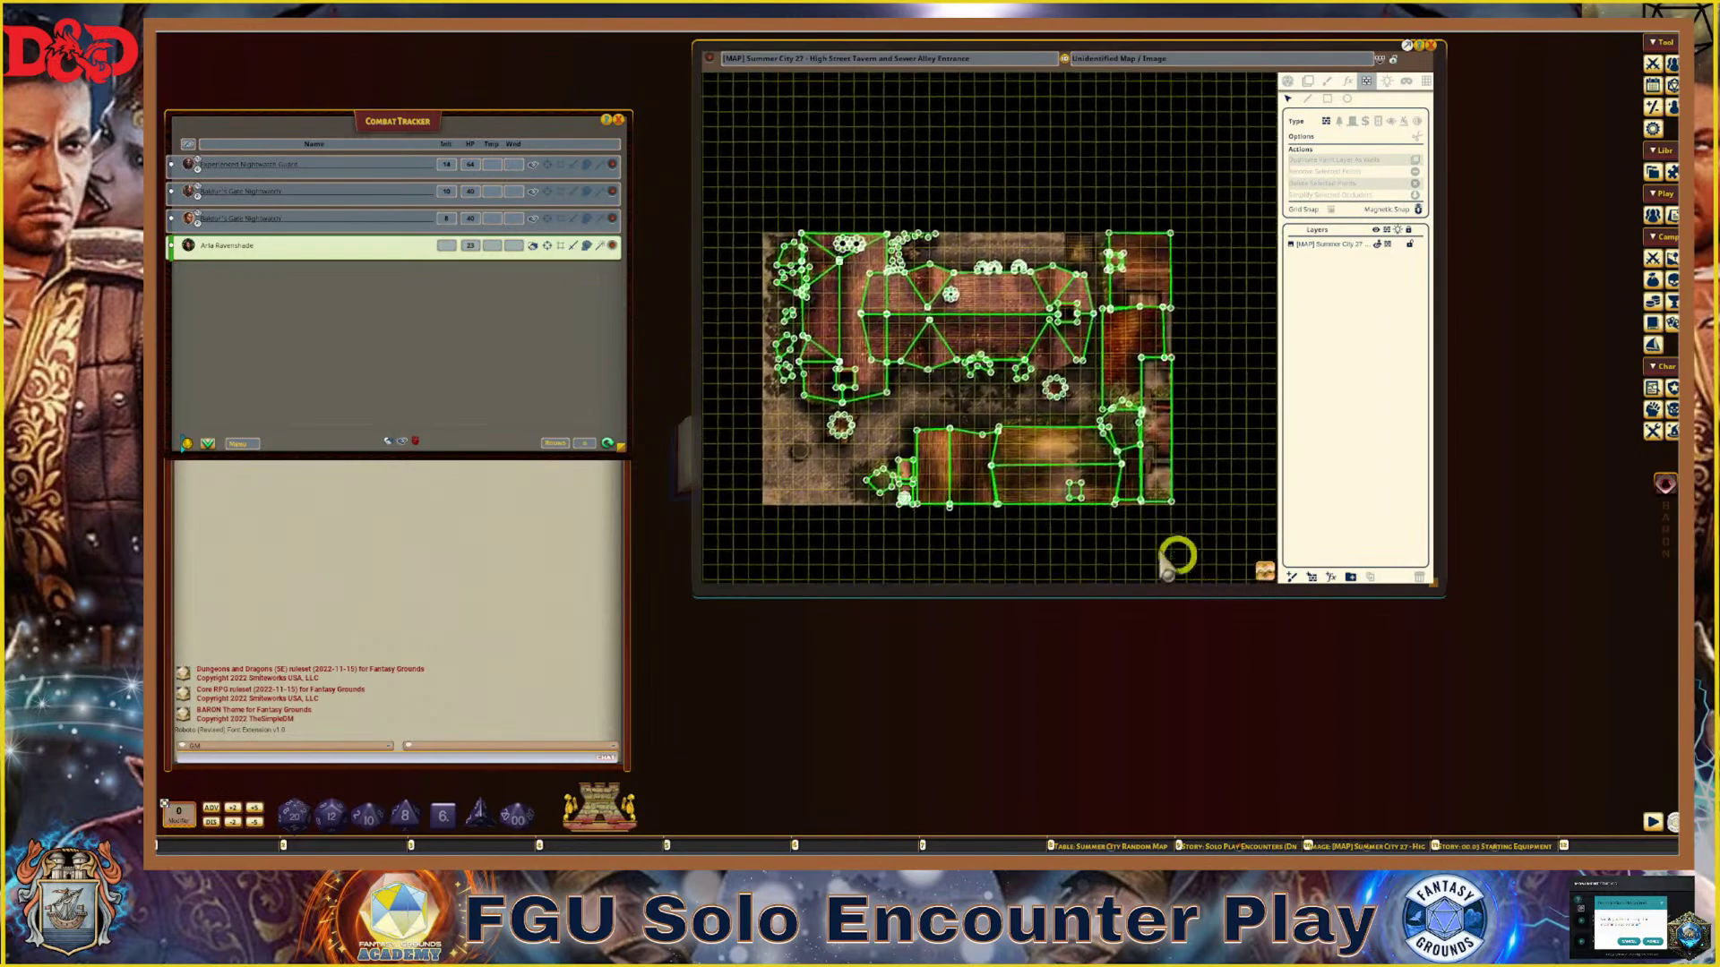
scroll(956, 475, up, 1)
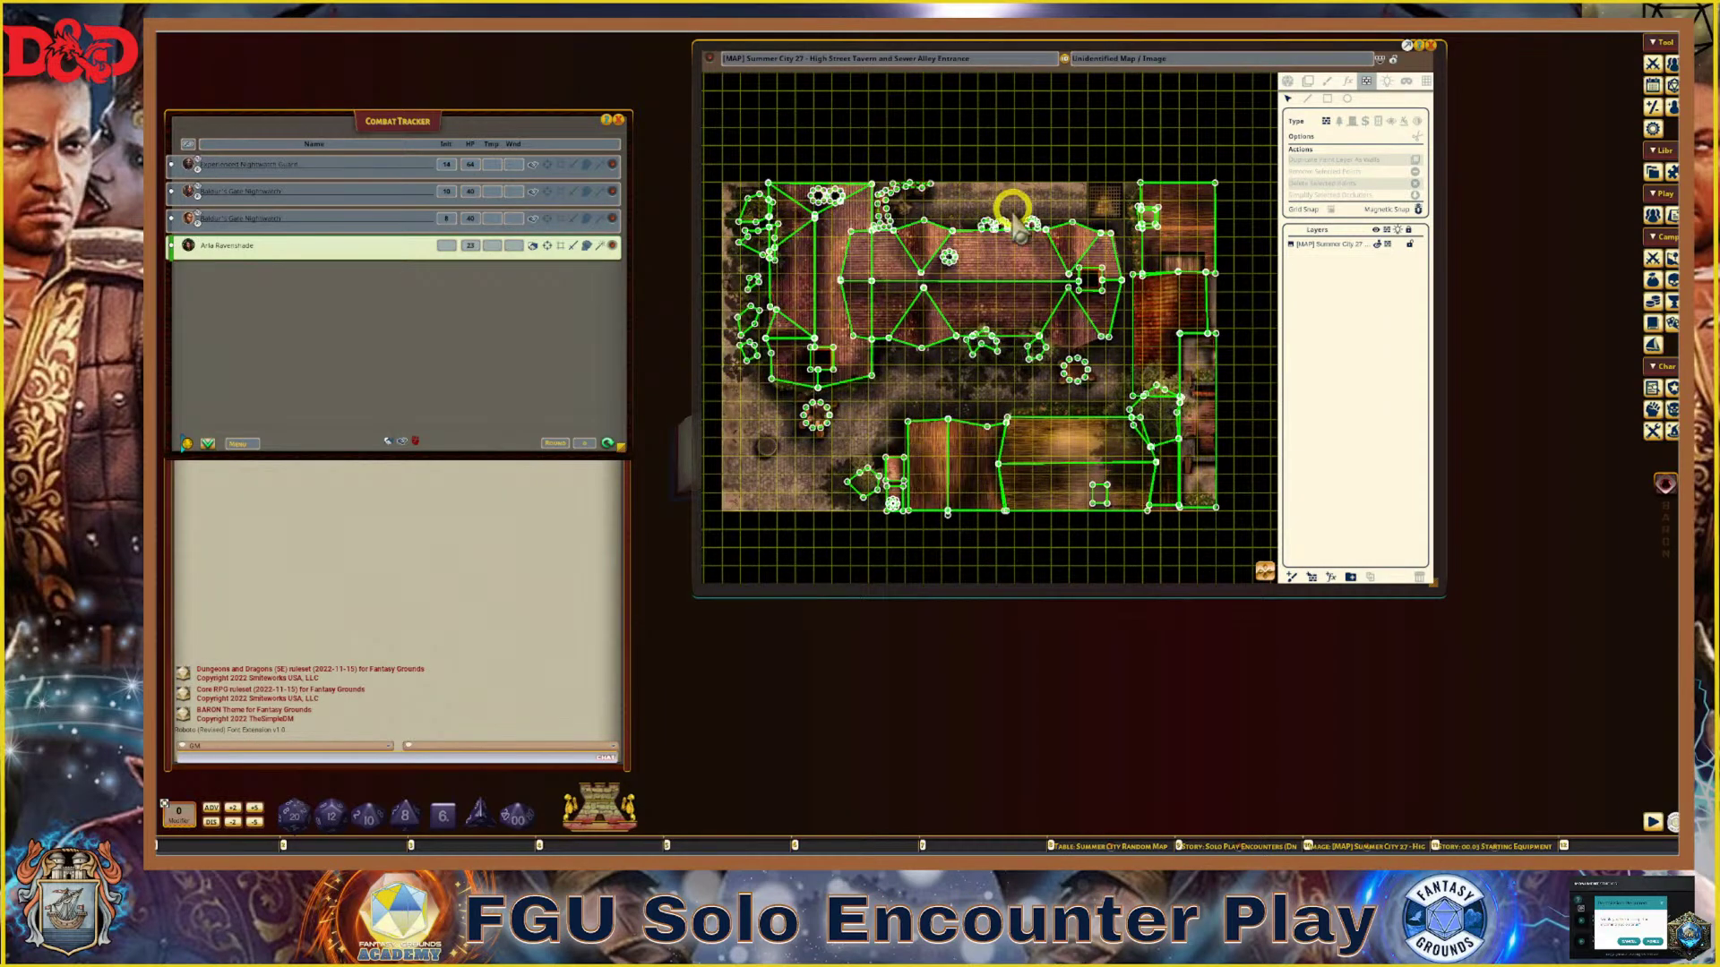
scroll(1156, 484, up, 3)
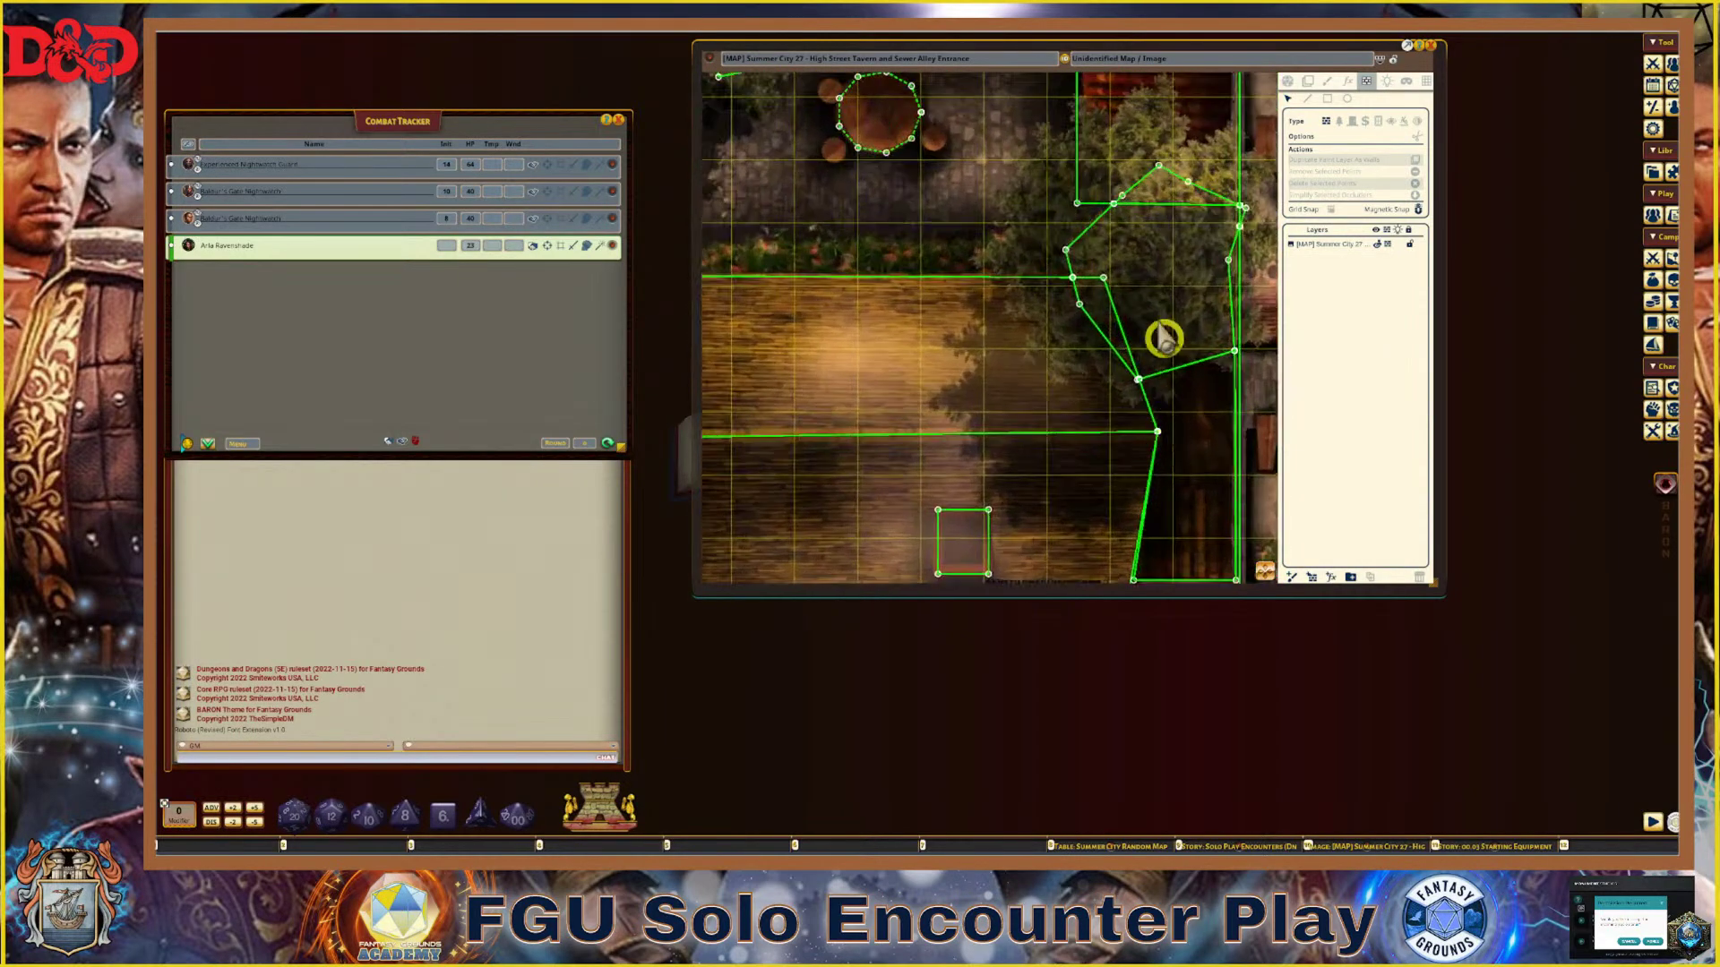
scroll(1179, 308, down, 3)
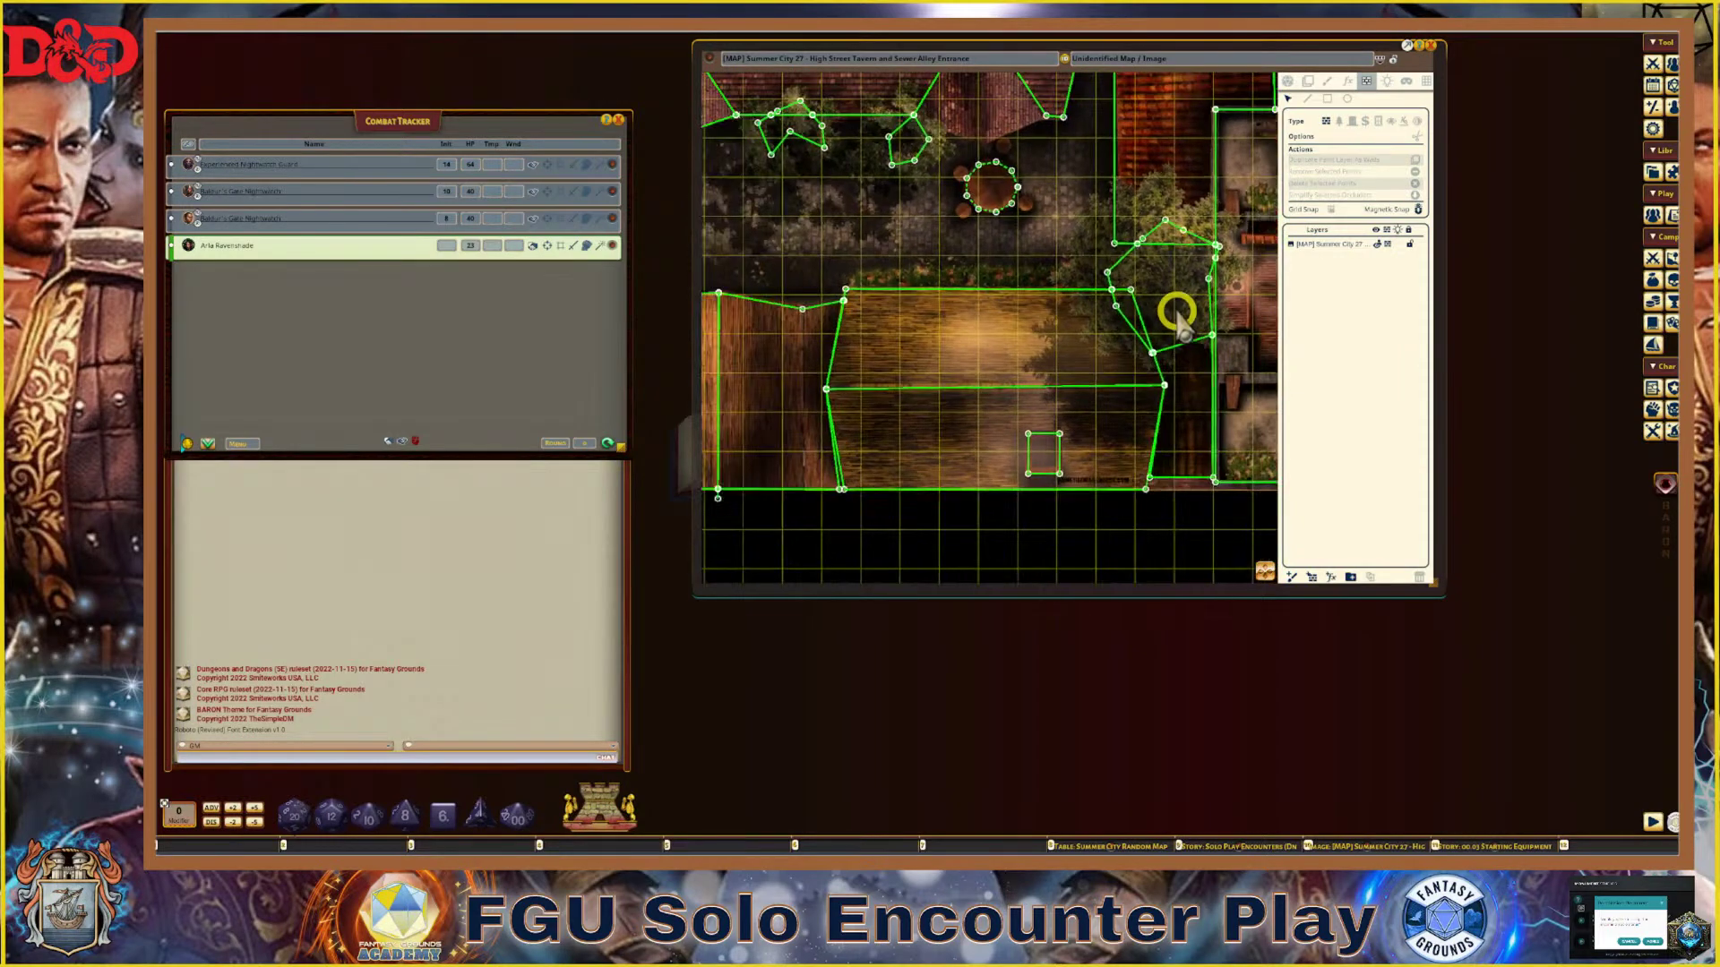
scroll(818, 364, down, 1)
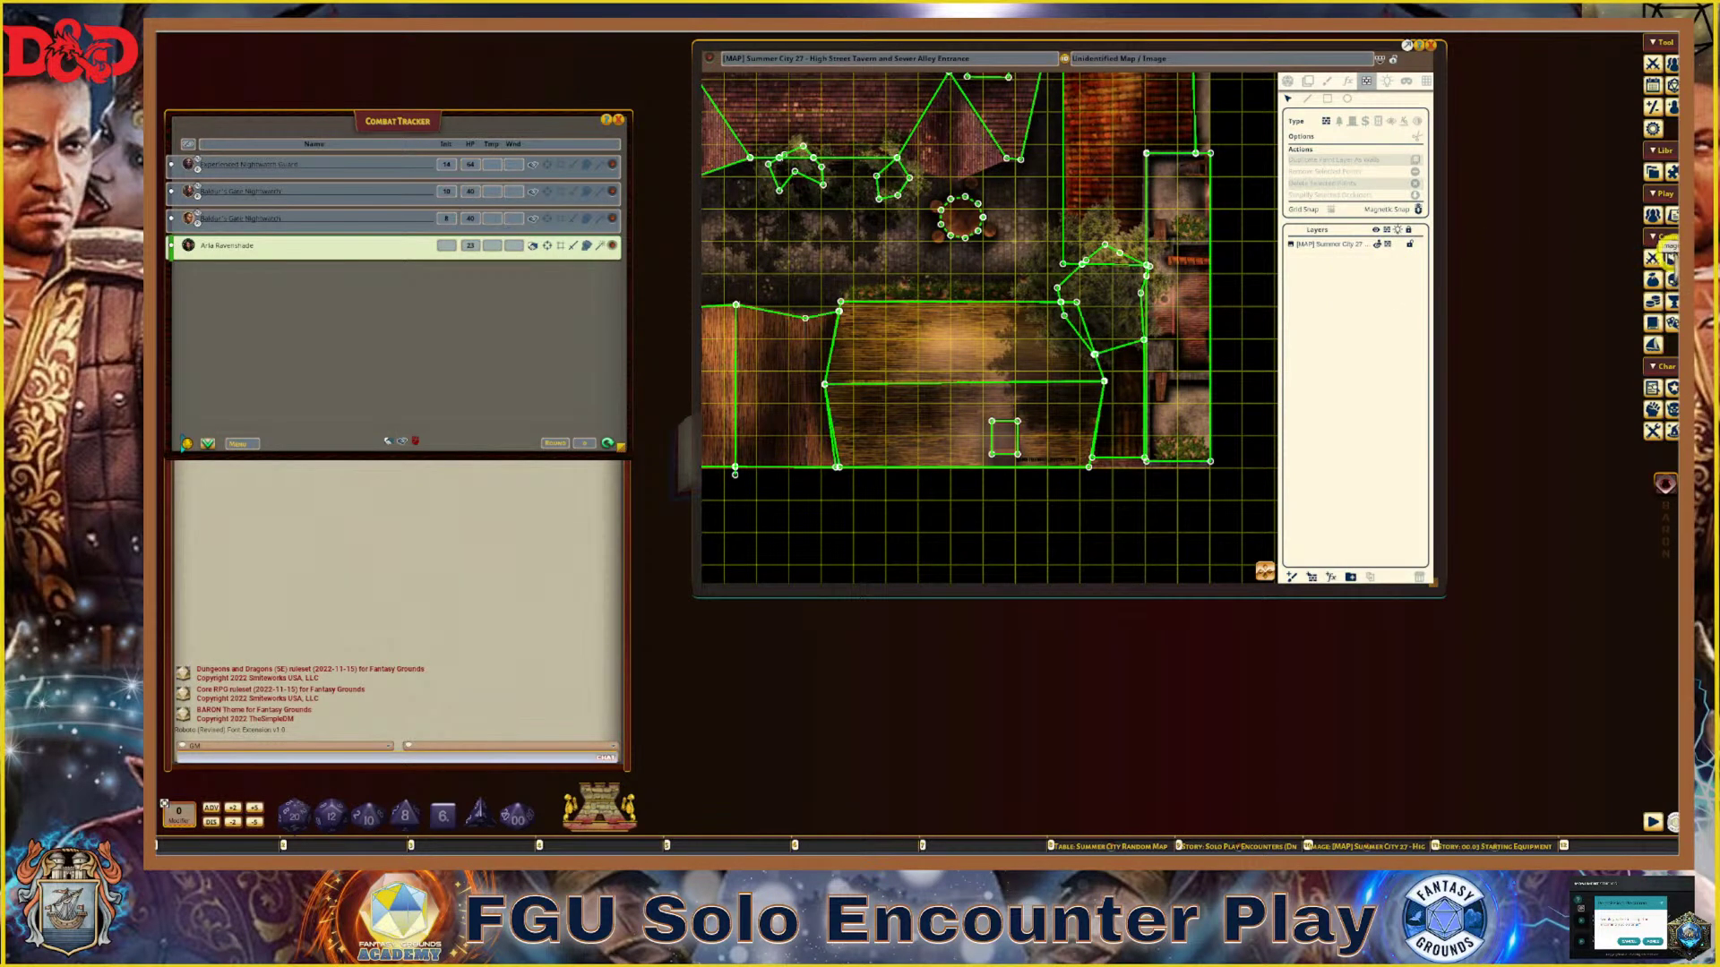
Open the campaign's image list and filter it to shared records only
click(1668, 255)
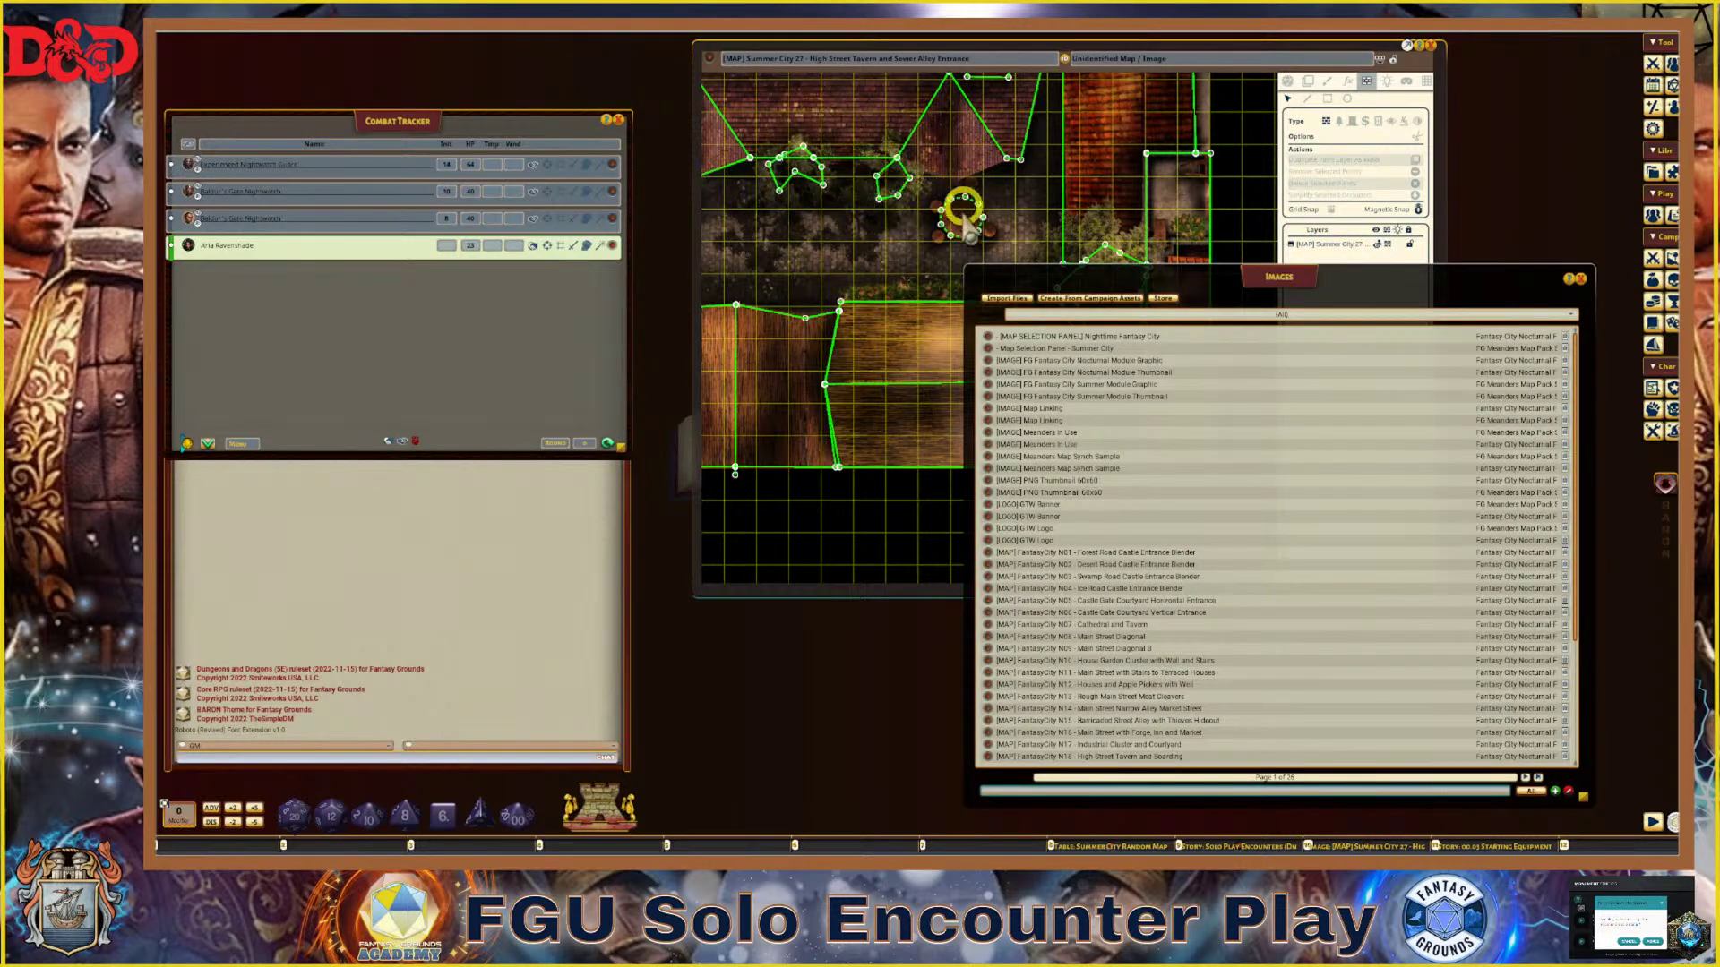
drag(1155, 282, 1062, 201)
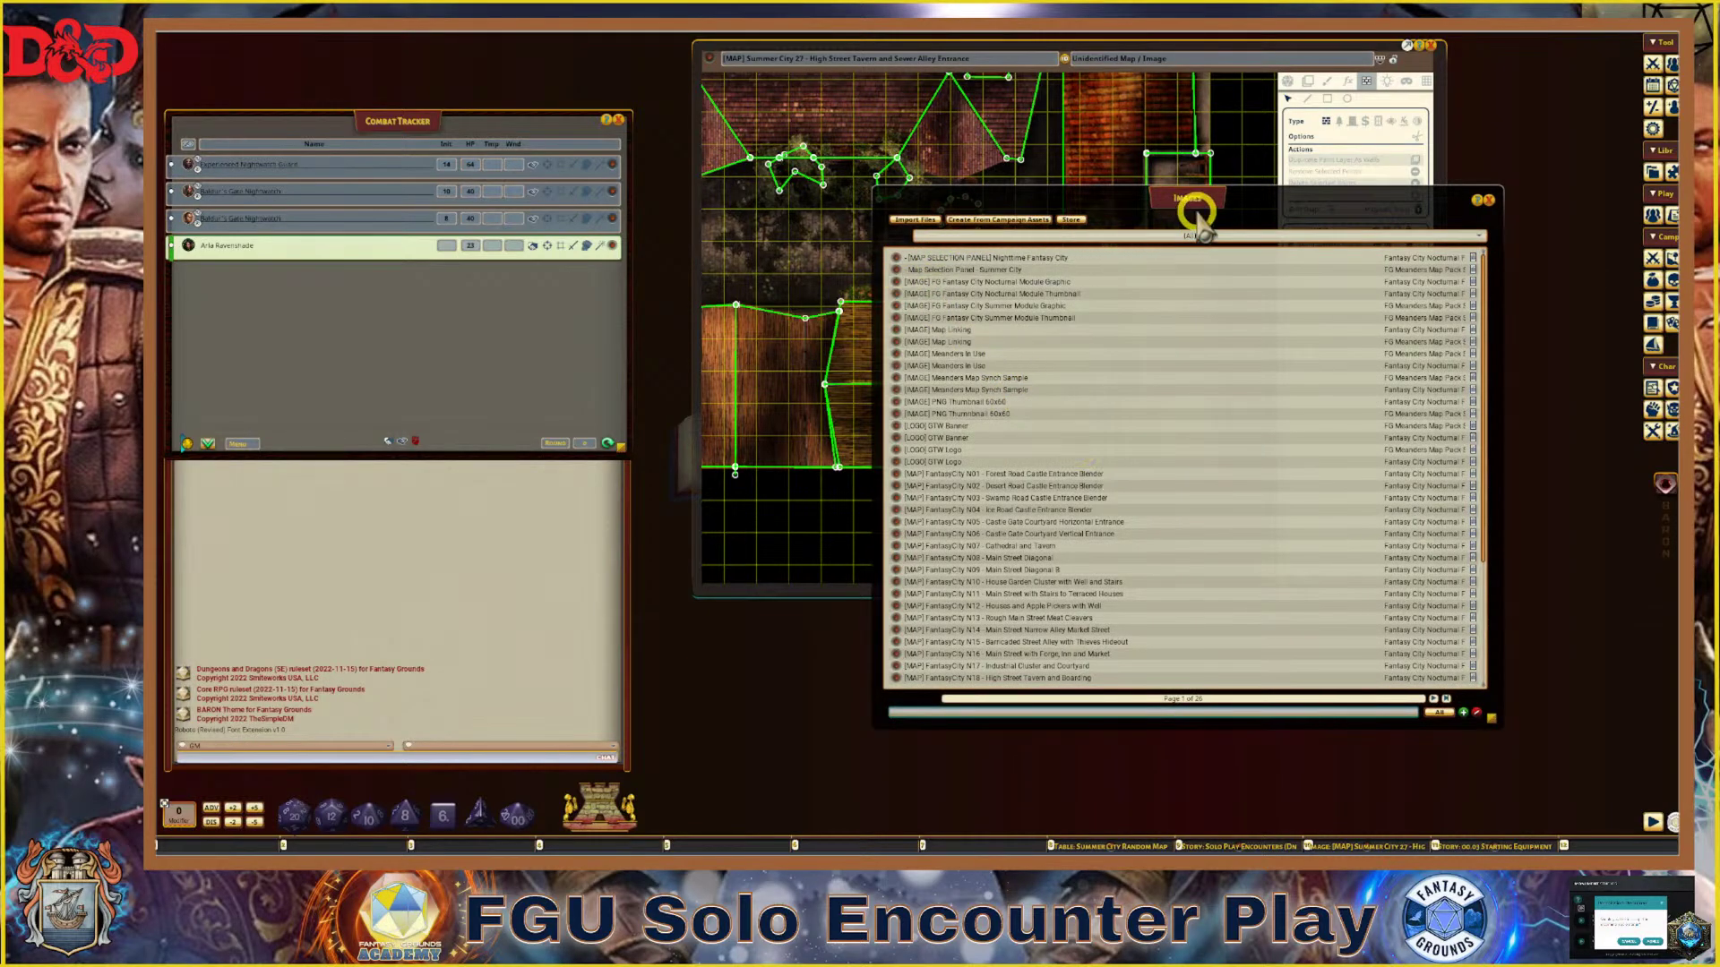
drag(1198, 216, 1277, 188)
scroll(1255, 484, down, 4)
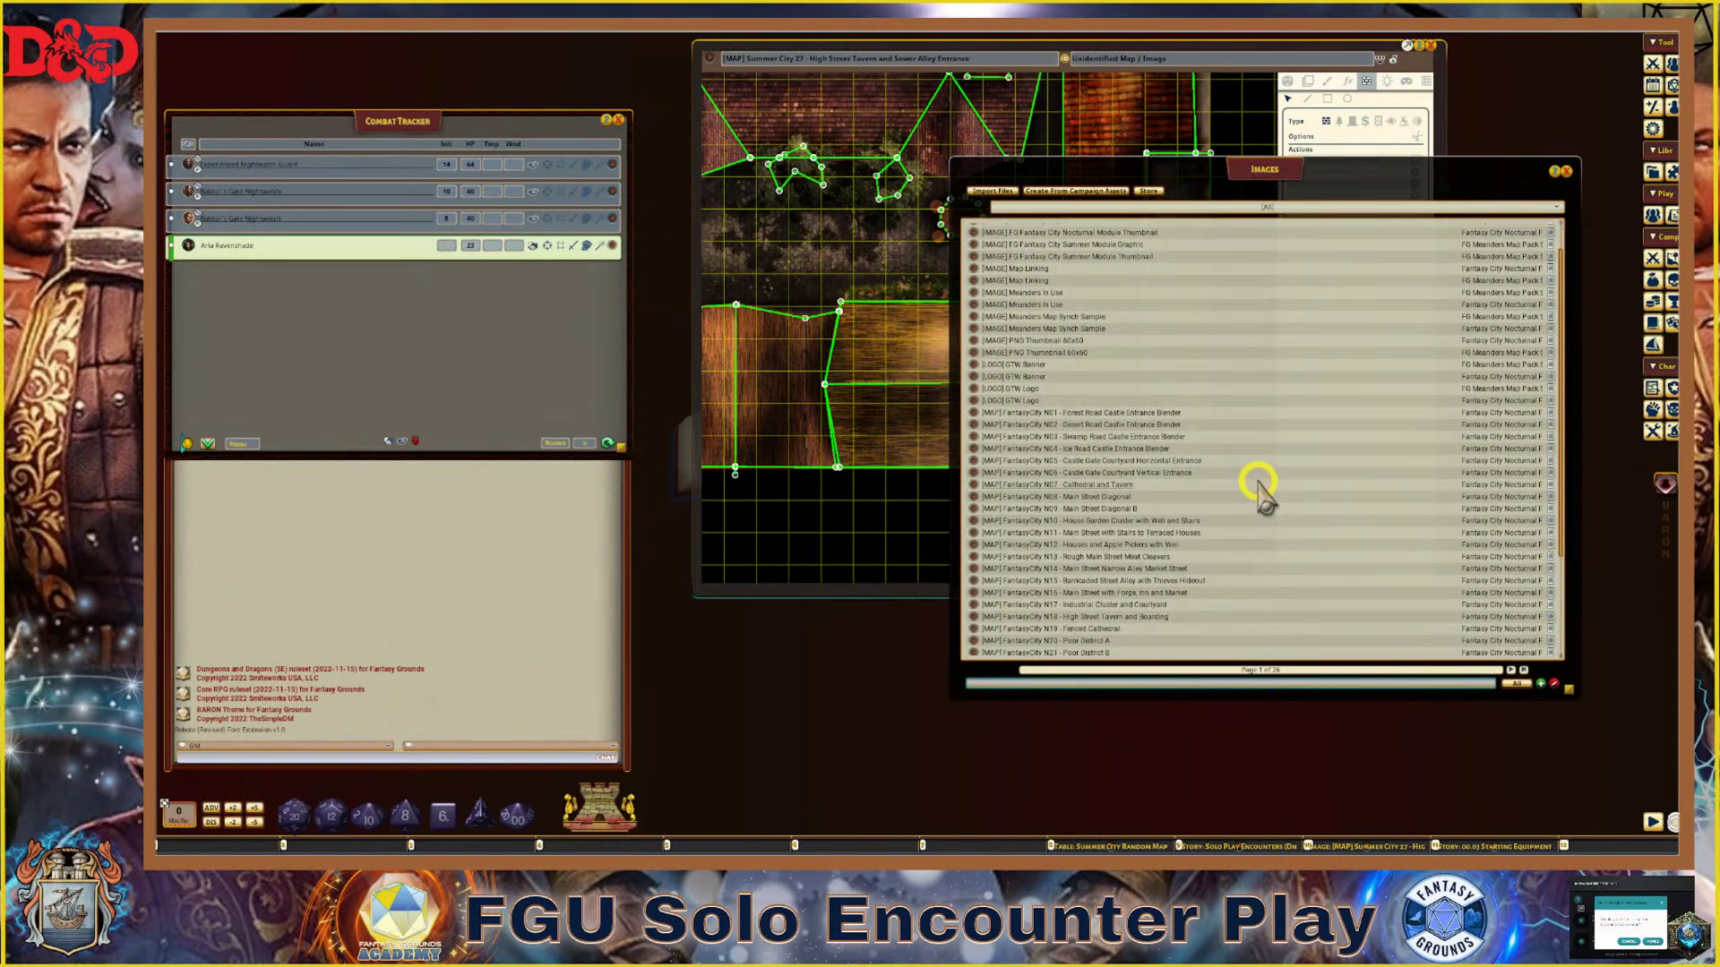
click(1517, 688)
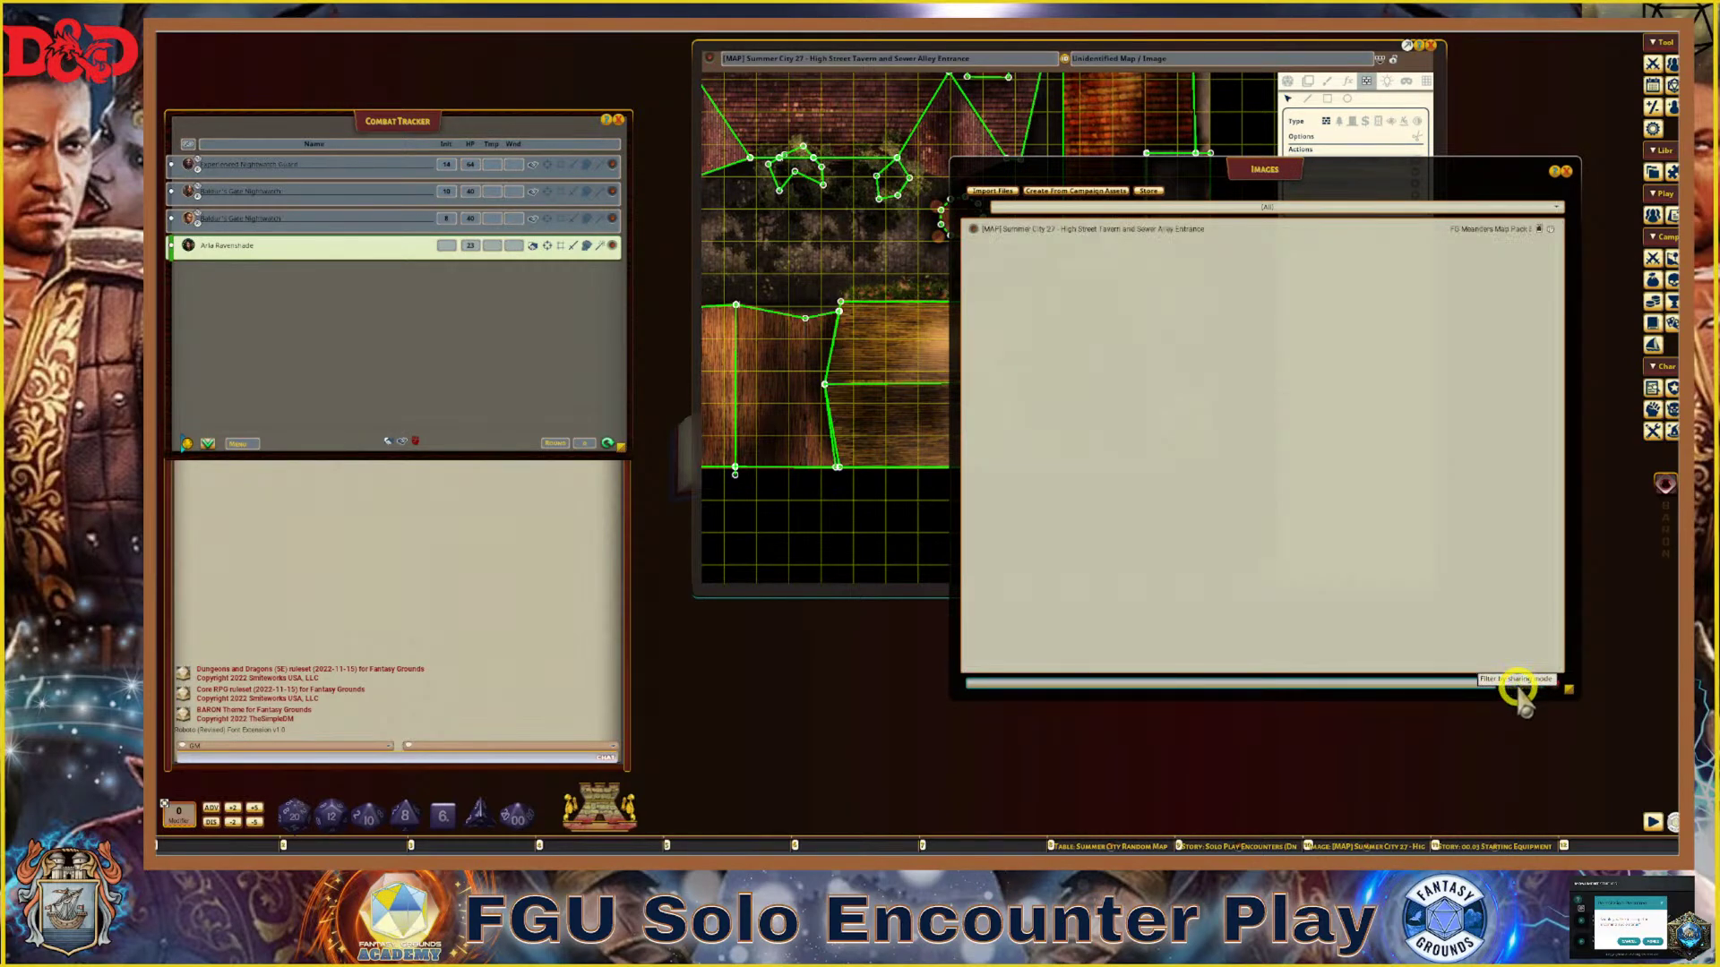
Revert the changes to the shared Summer City 27 map record and close the image list
click(974, 230)
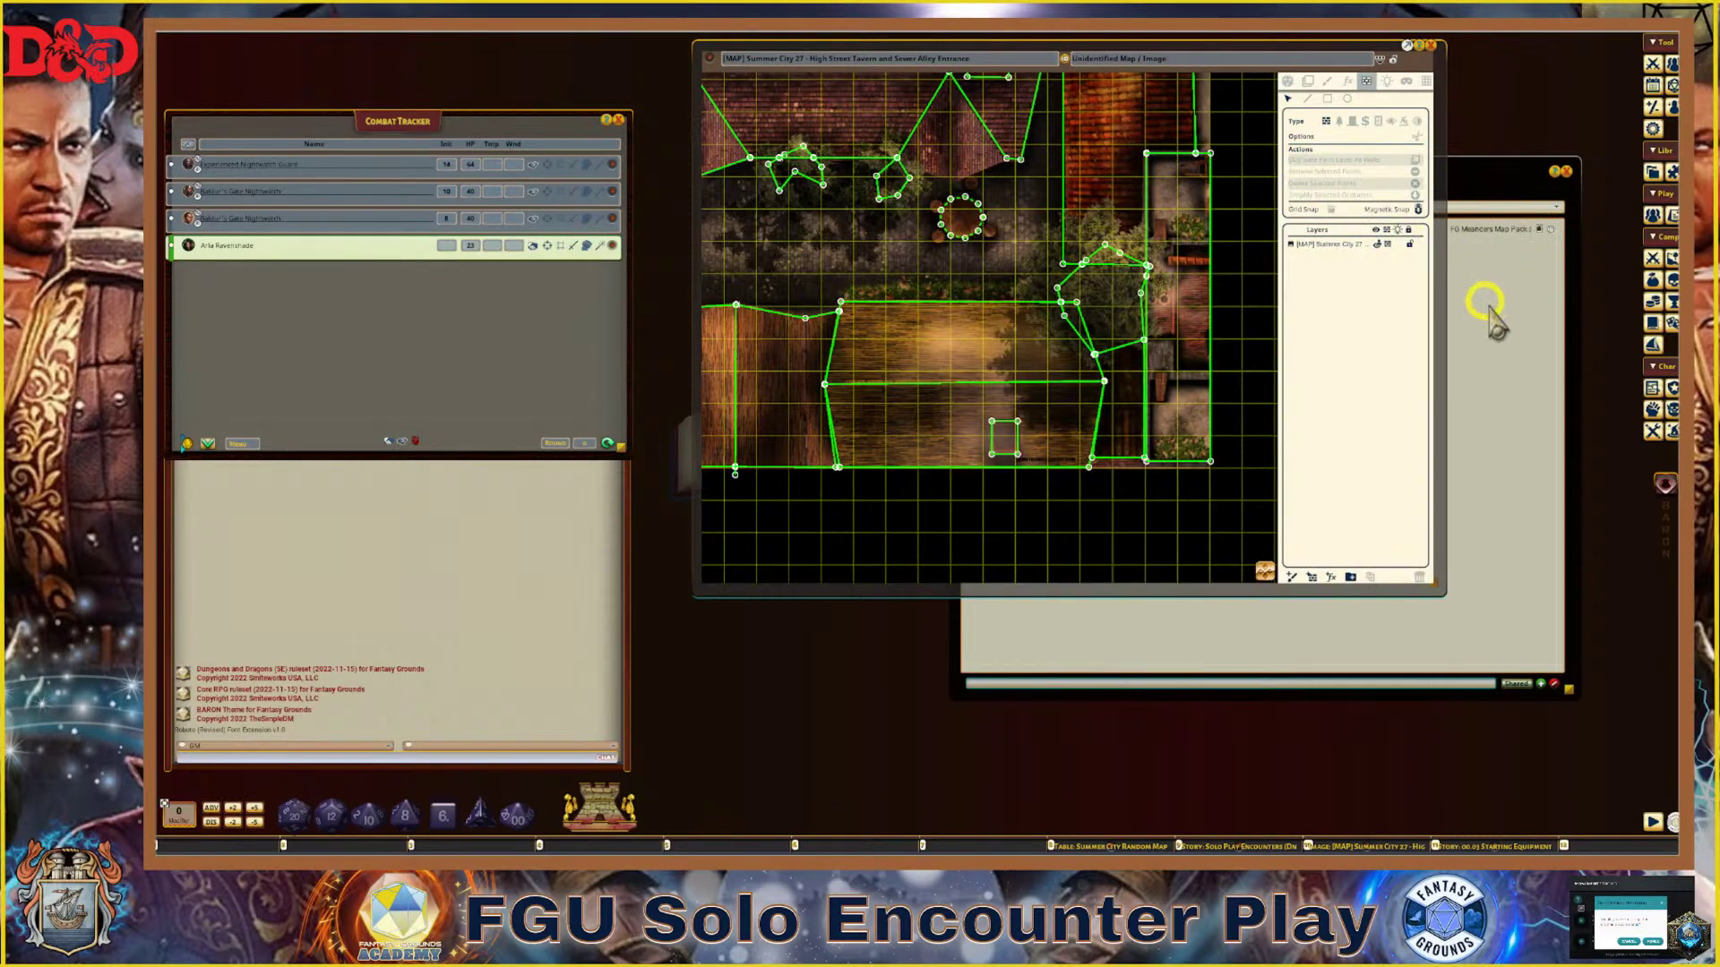
click(1537, 345)
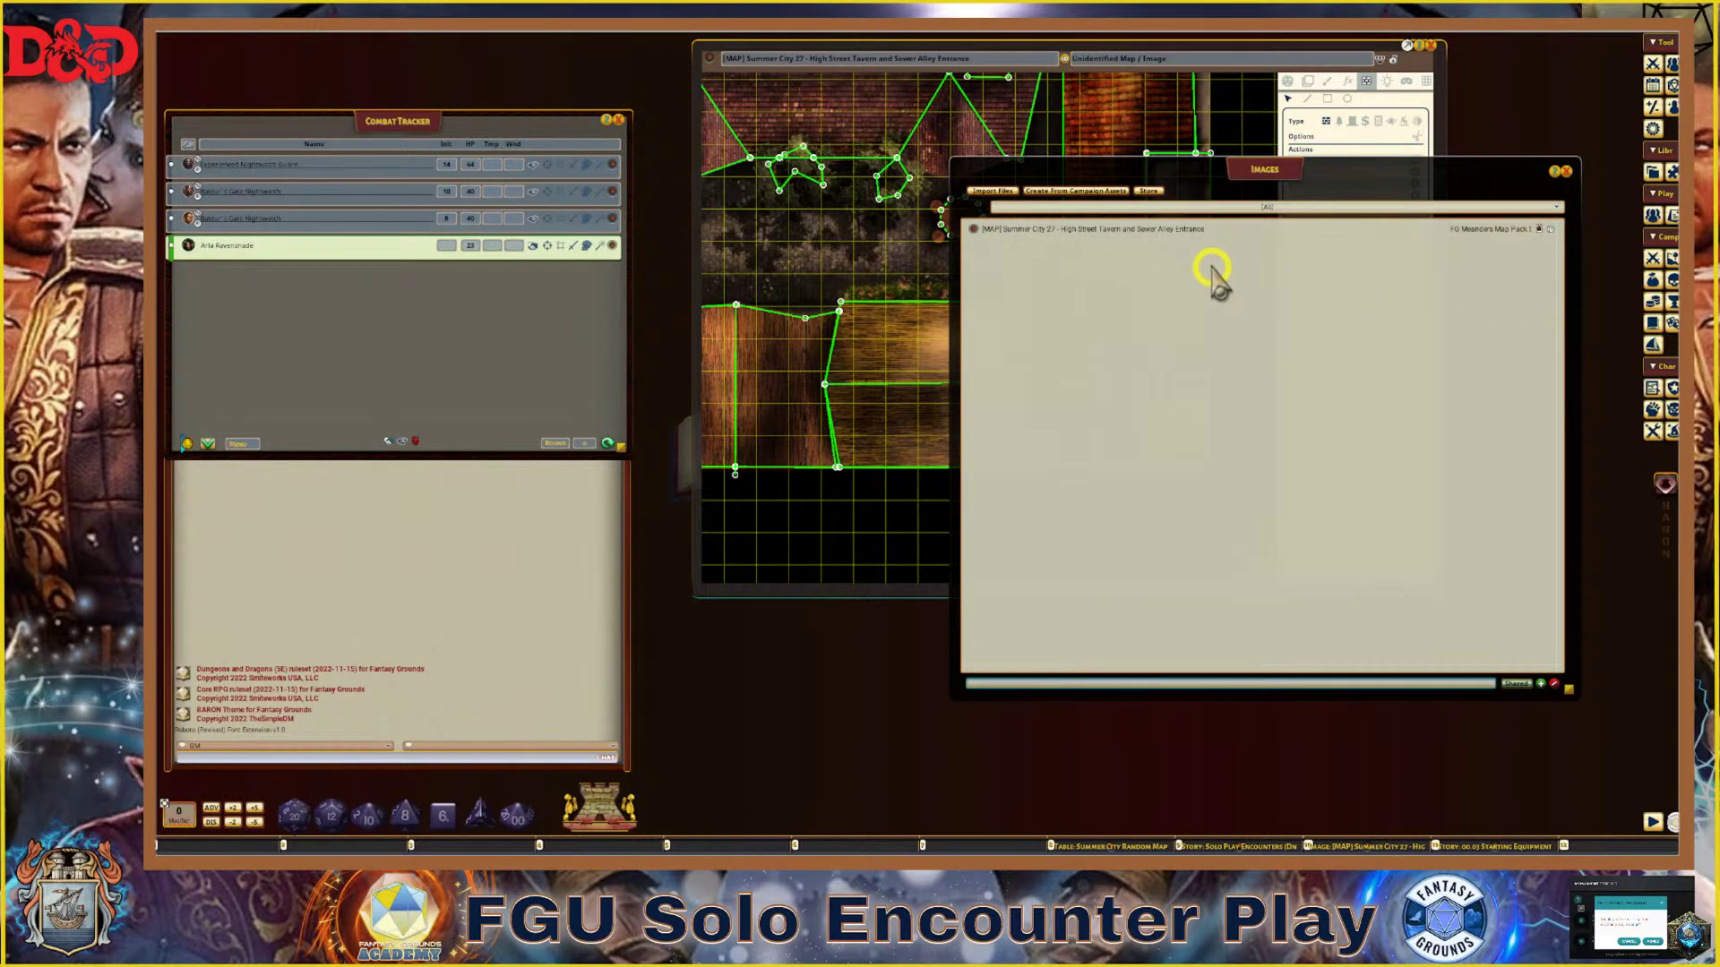
right_click(1153, 238)
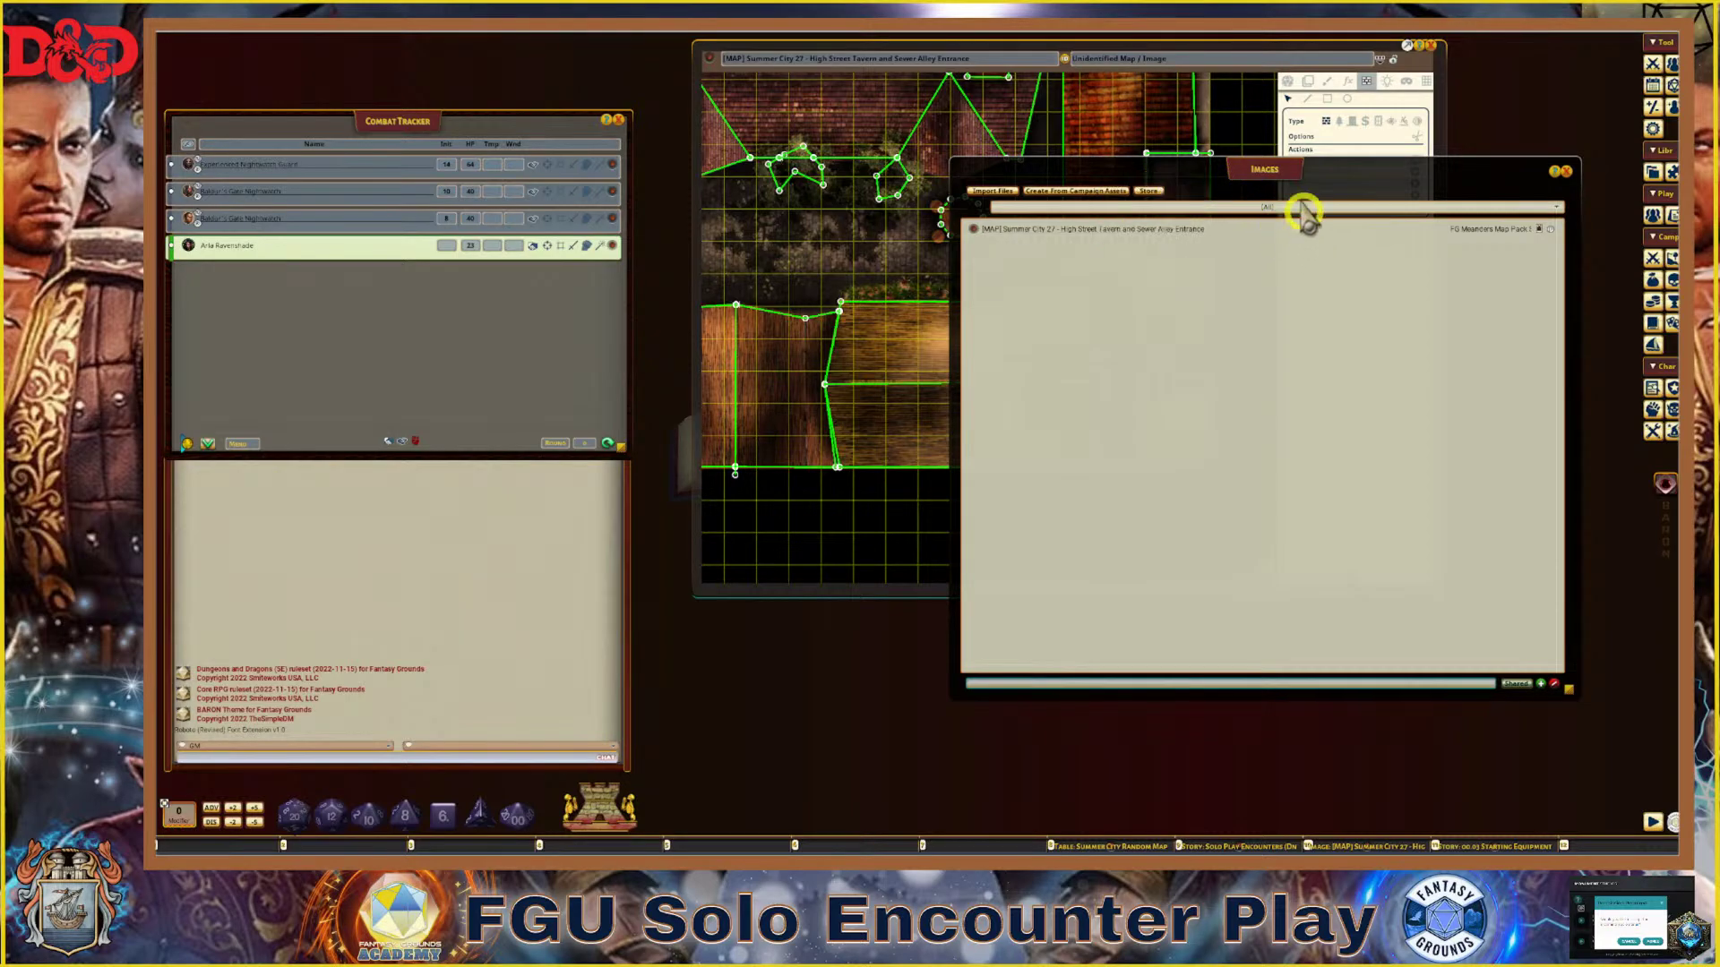
drag(1260, 168, 1322, 294)
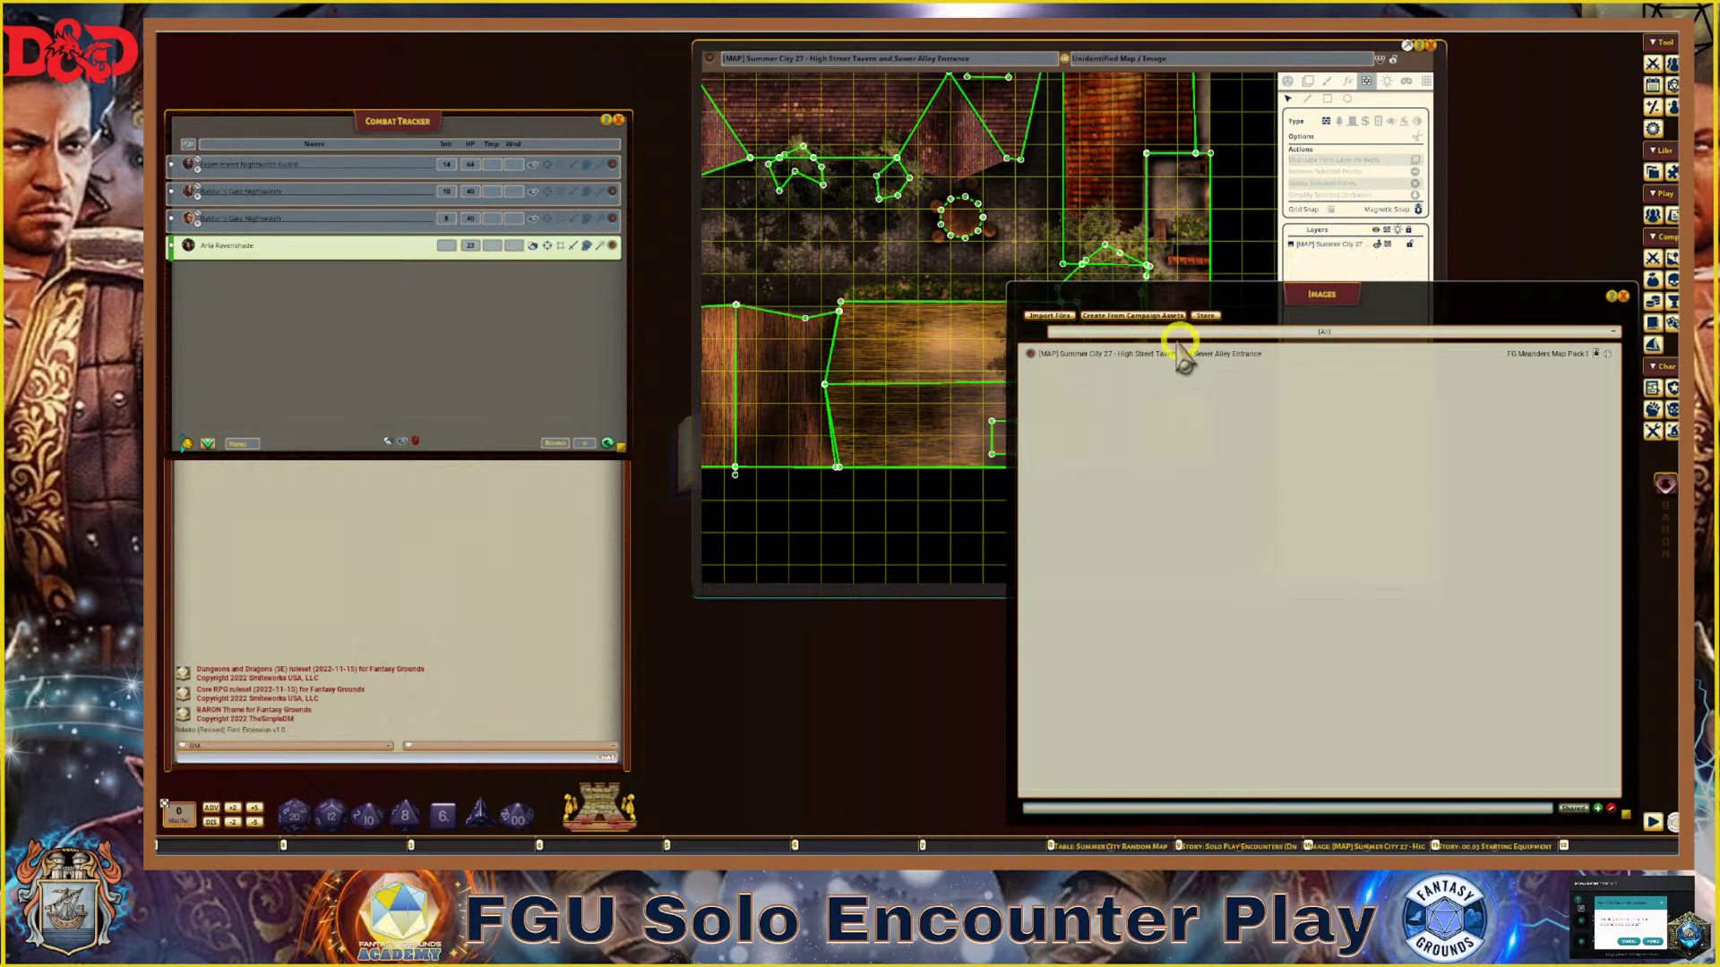
right_click(1165, 354)
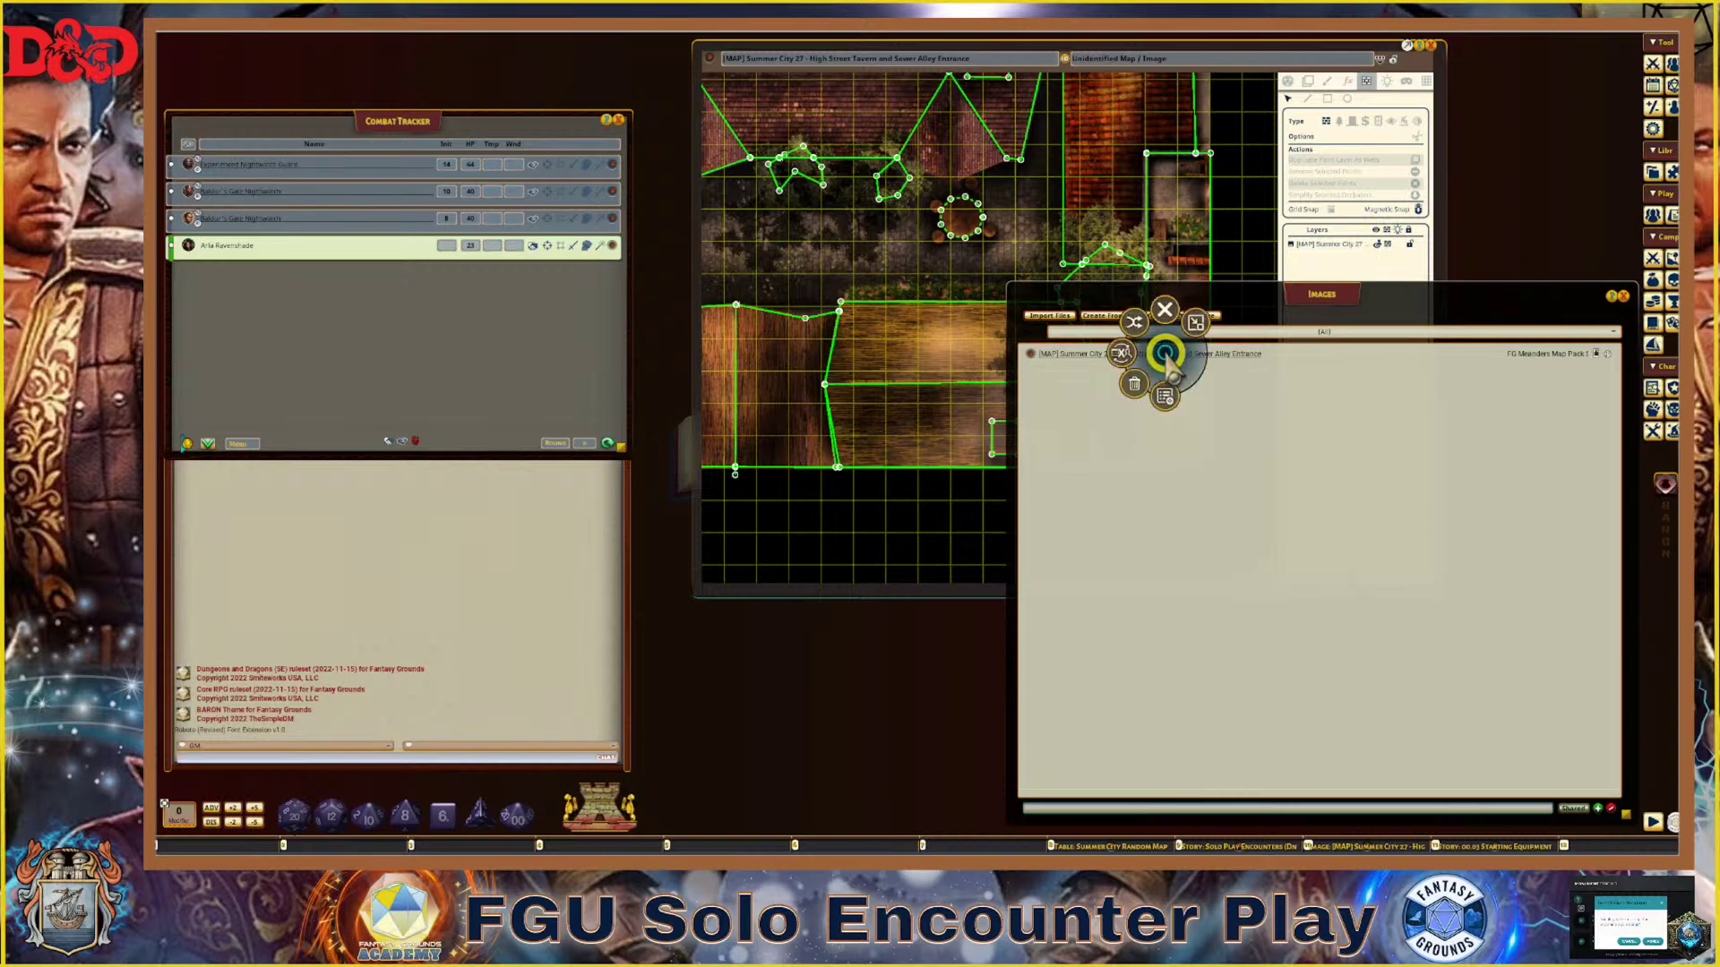
click(1133, 324)
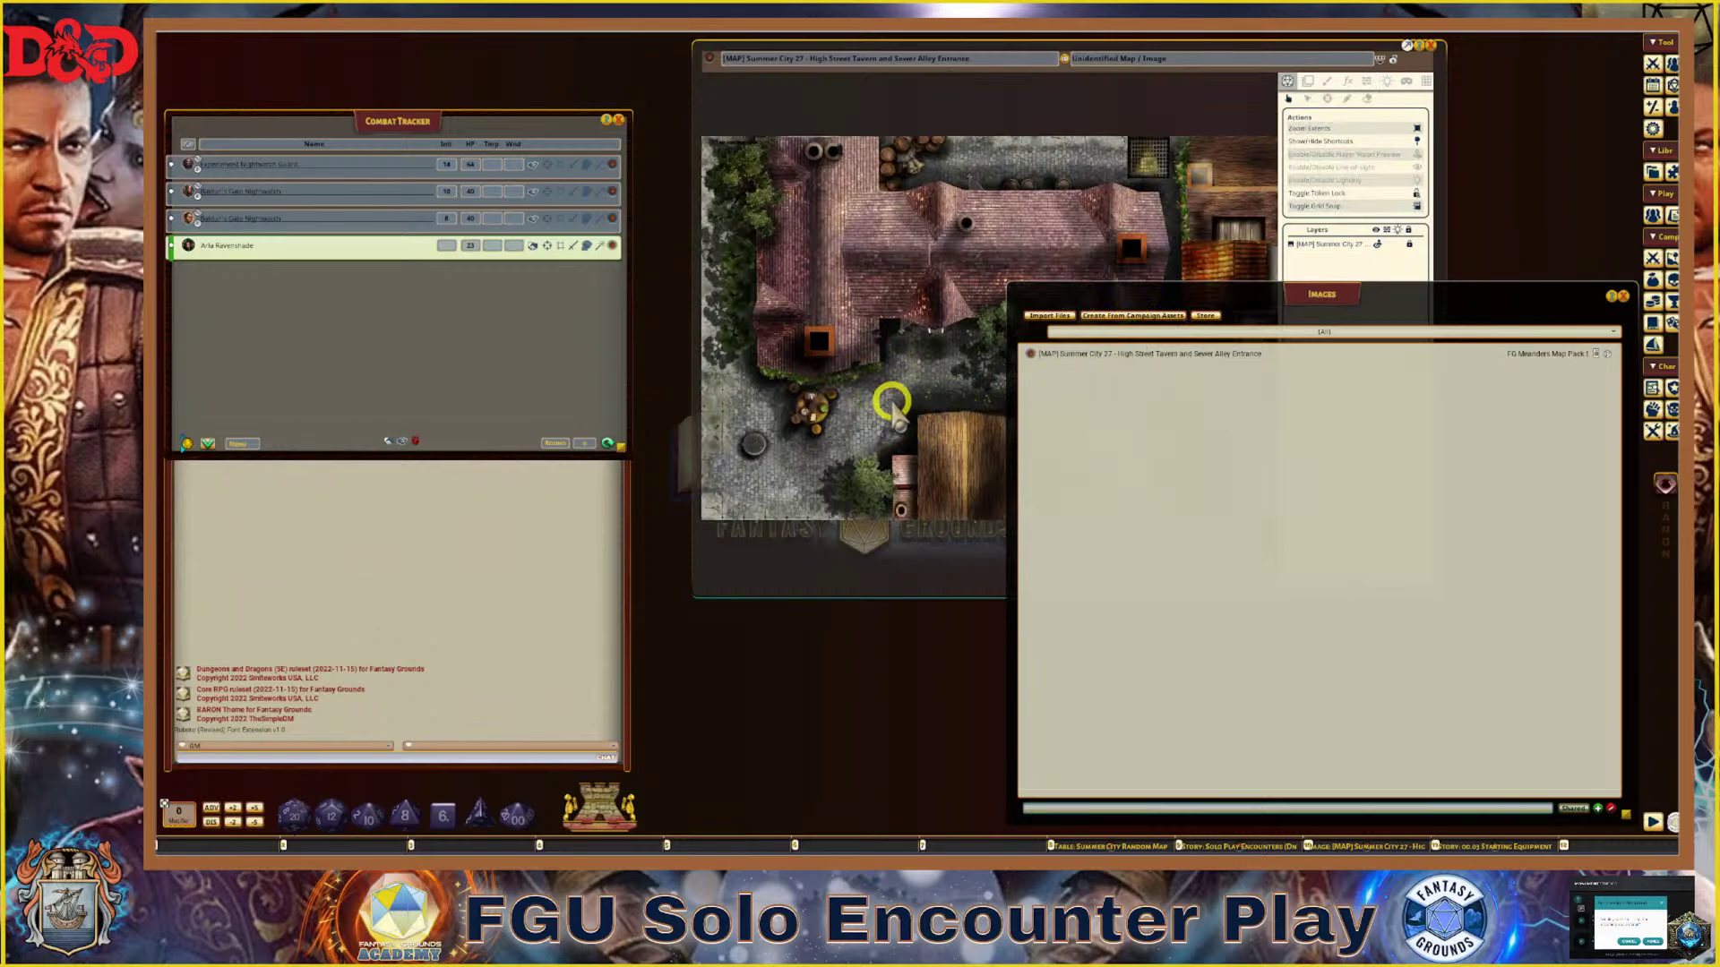
scroll(905, 336, up, 1)
scroll(901, 340, down, 1)
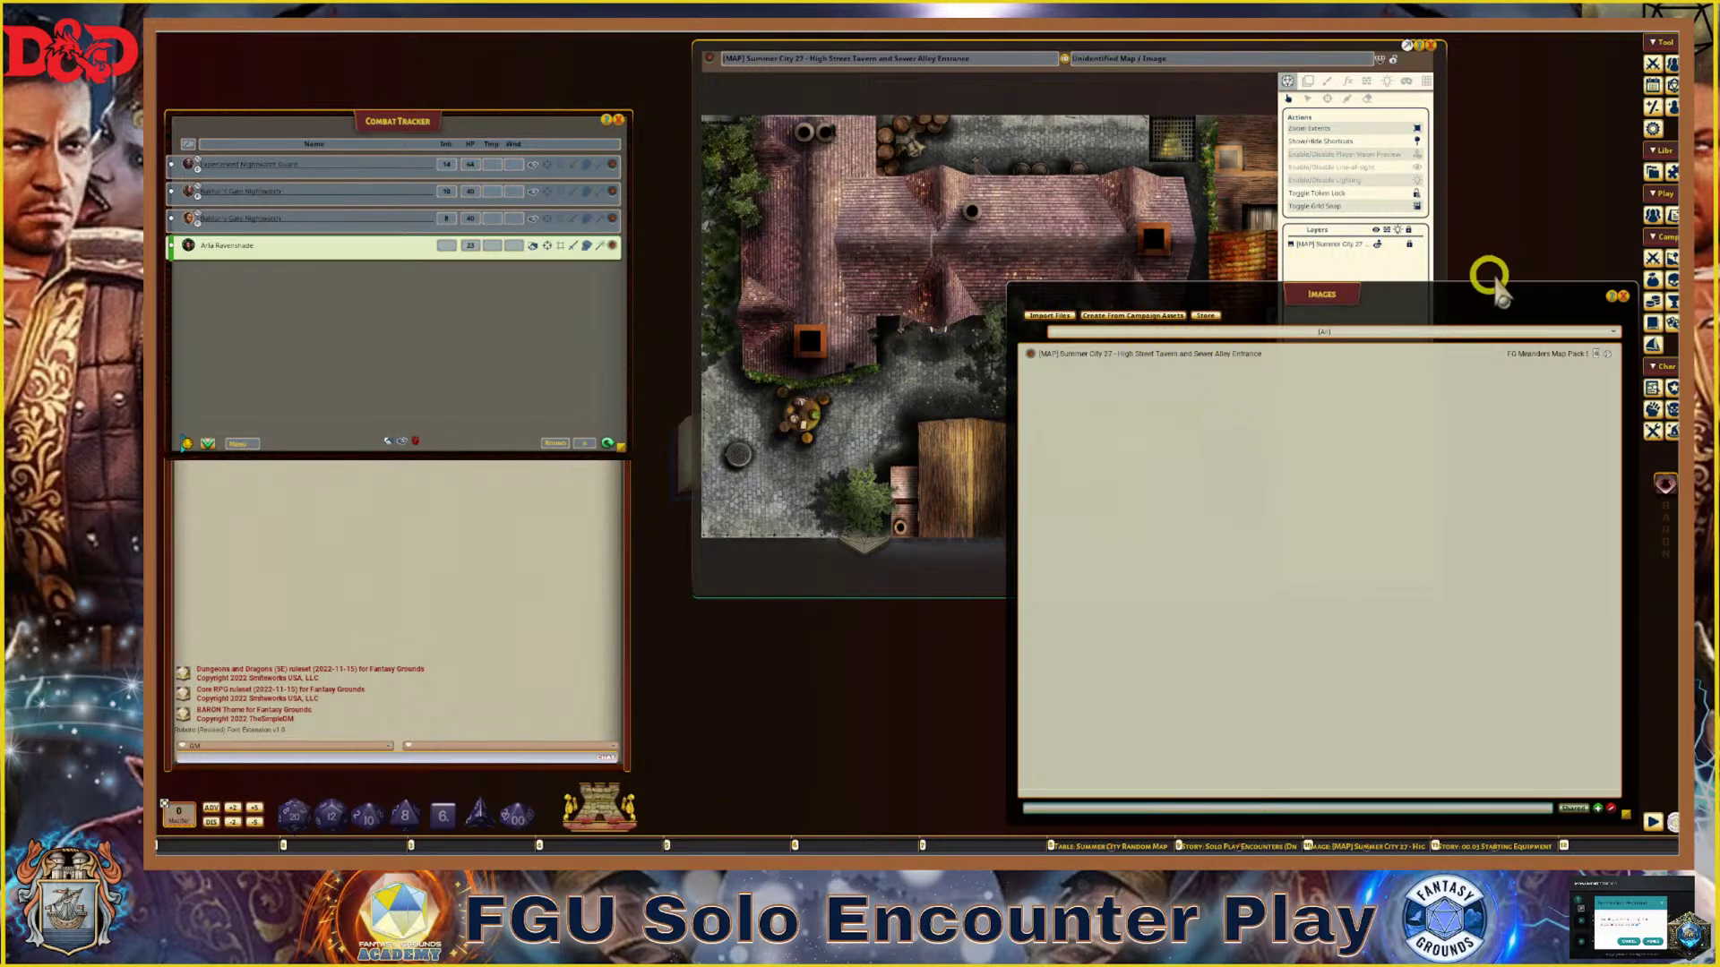
click(1623, 293)
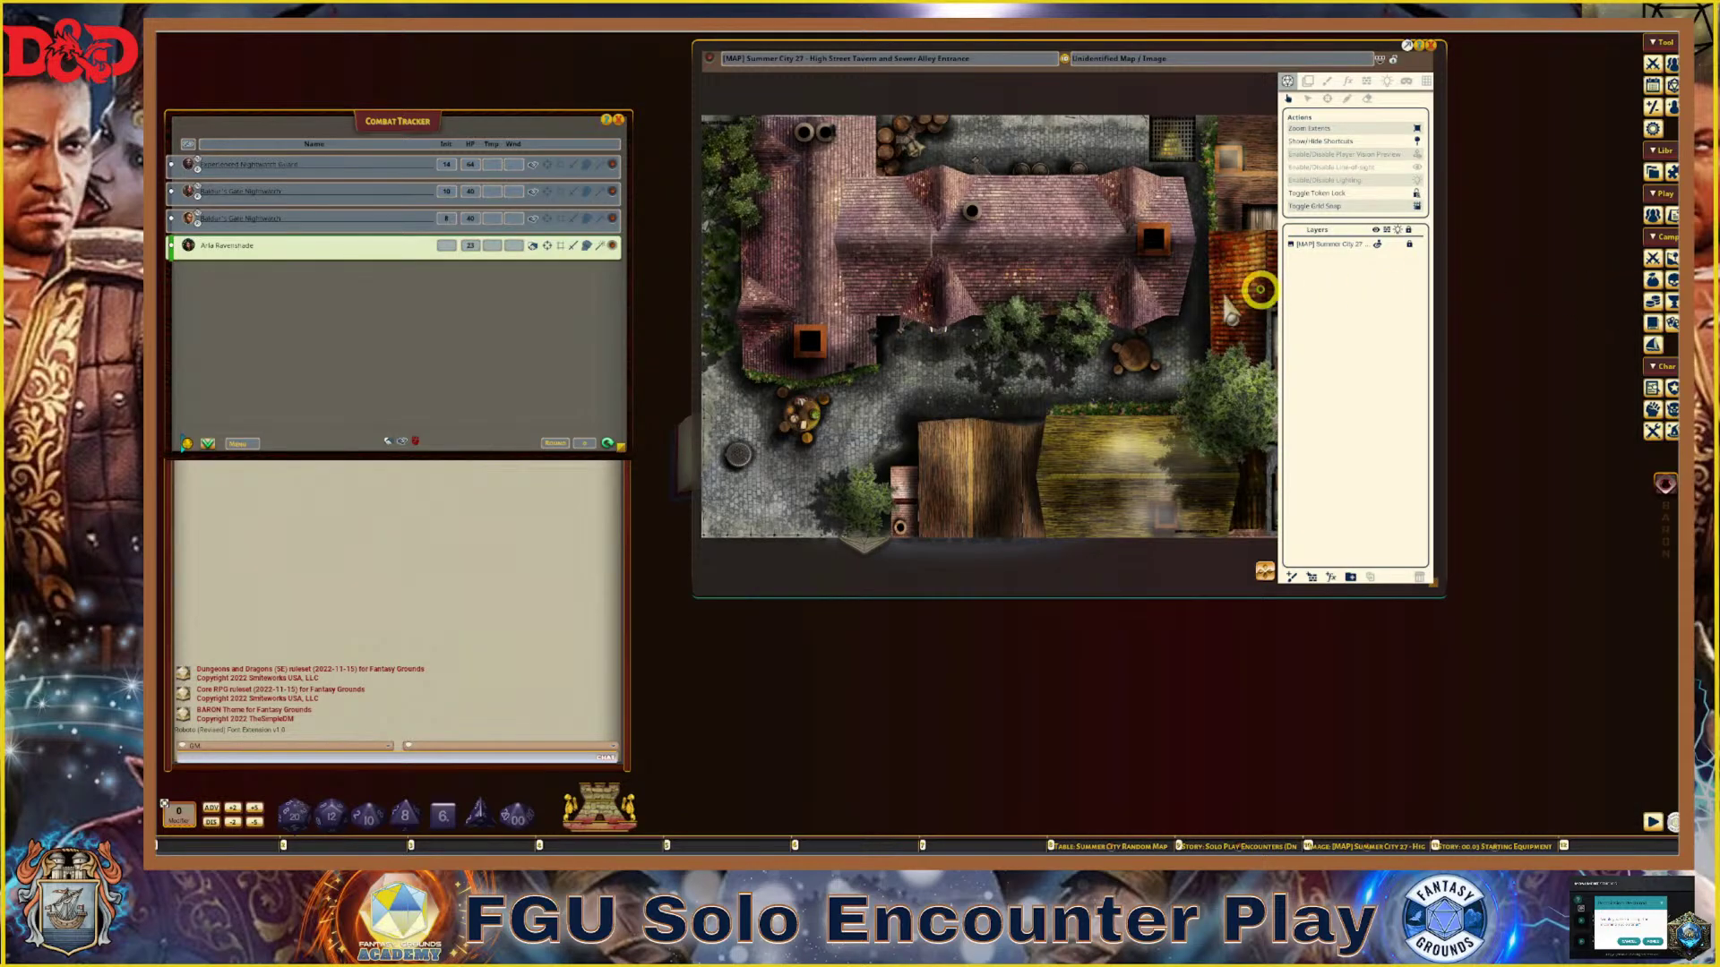
scroll(805, 189, up, 1)
scroll(803, 185, down, 1)
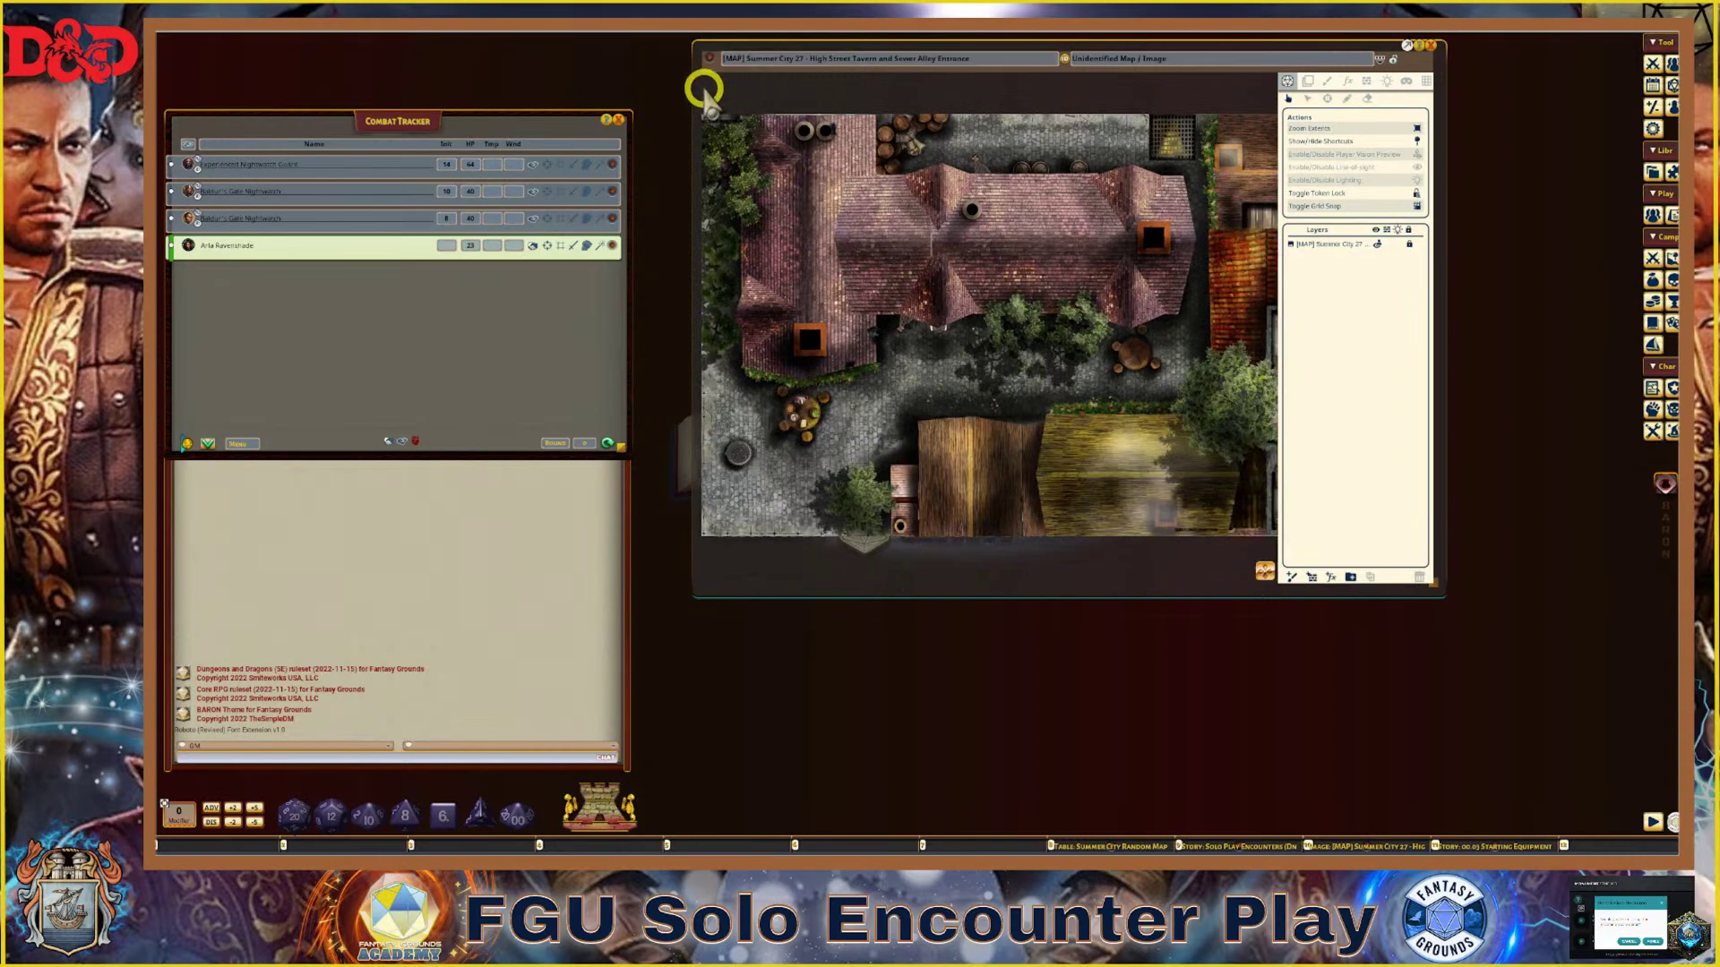
Reopen the shared image list and inspect the record options of the Summer City 27 map, including its deletion option
click(1666, 257)
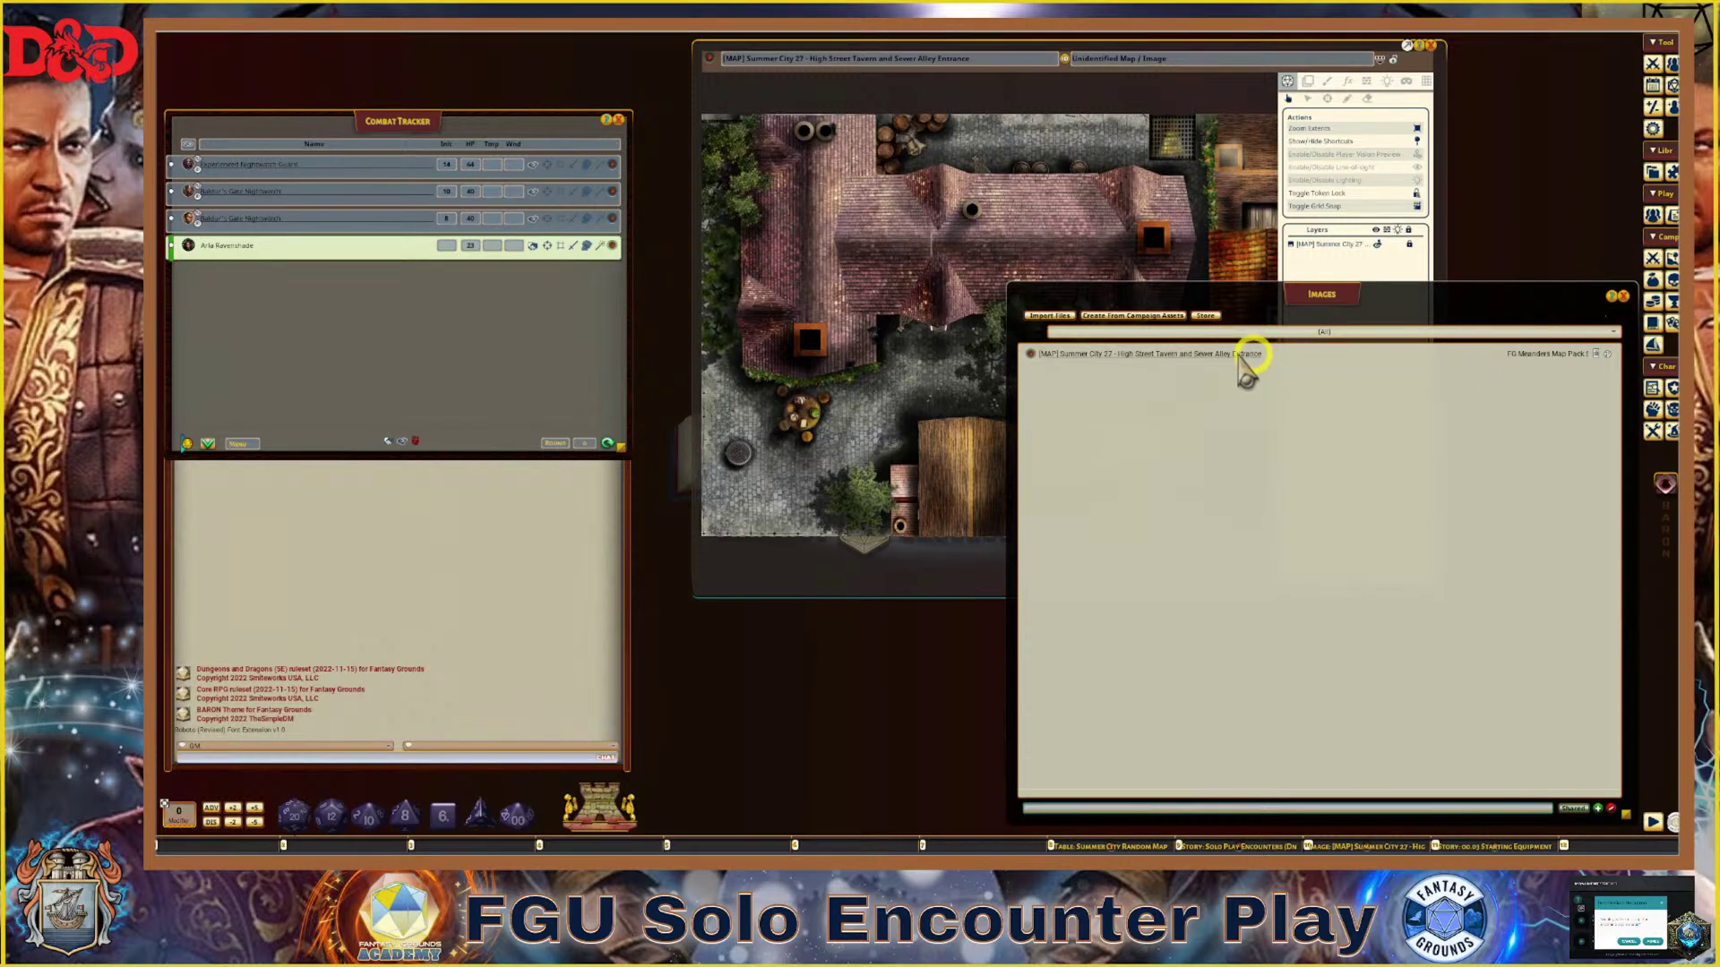
right_click(1190, 363)
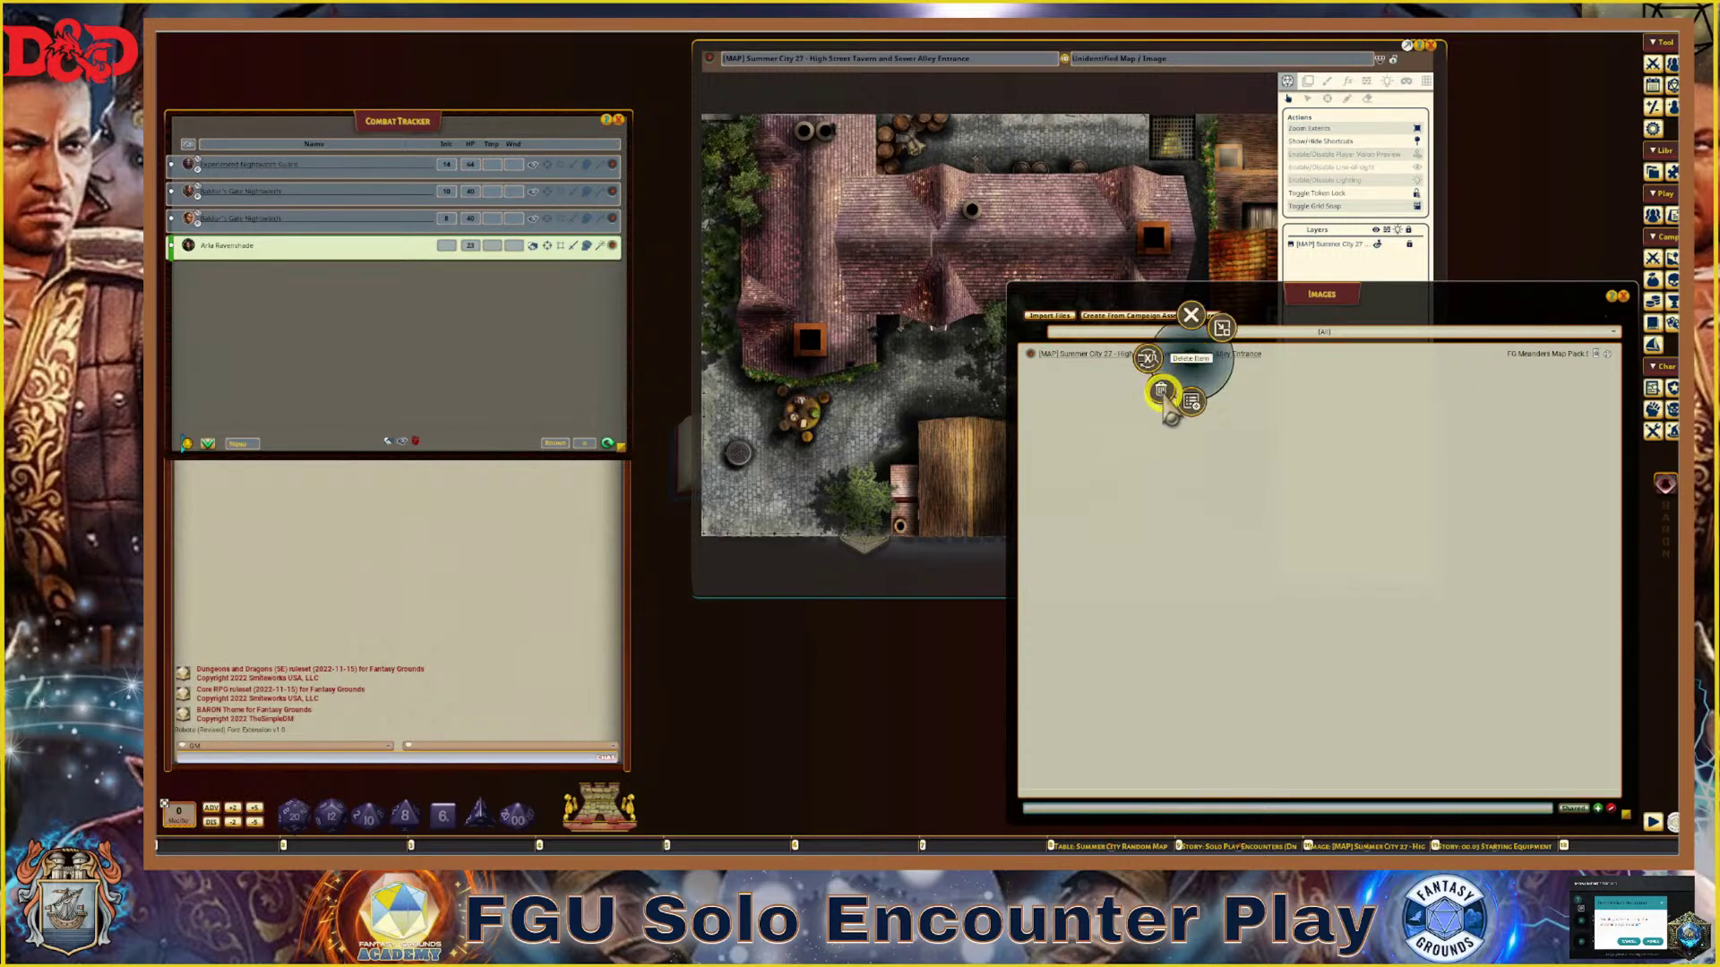
click(1306, 374)
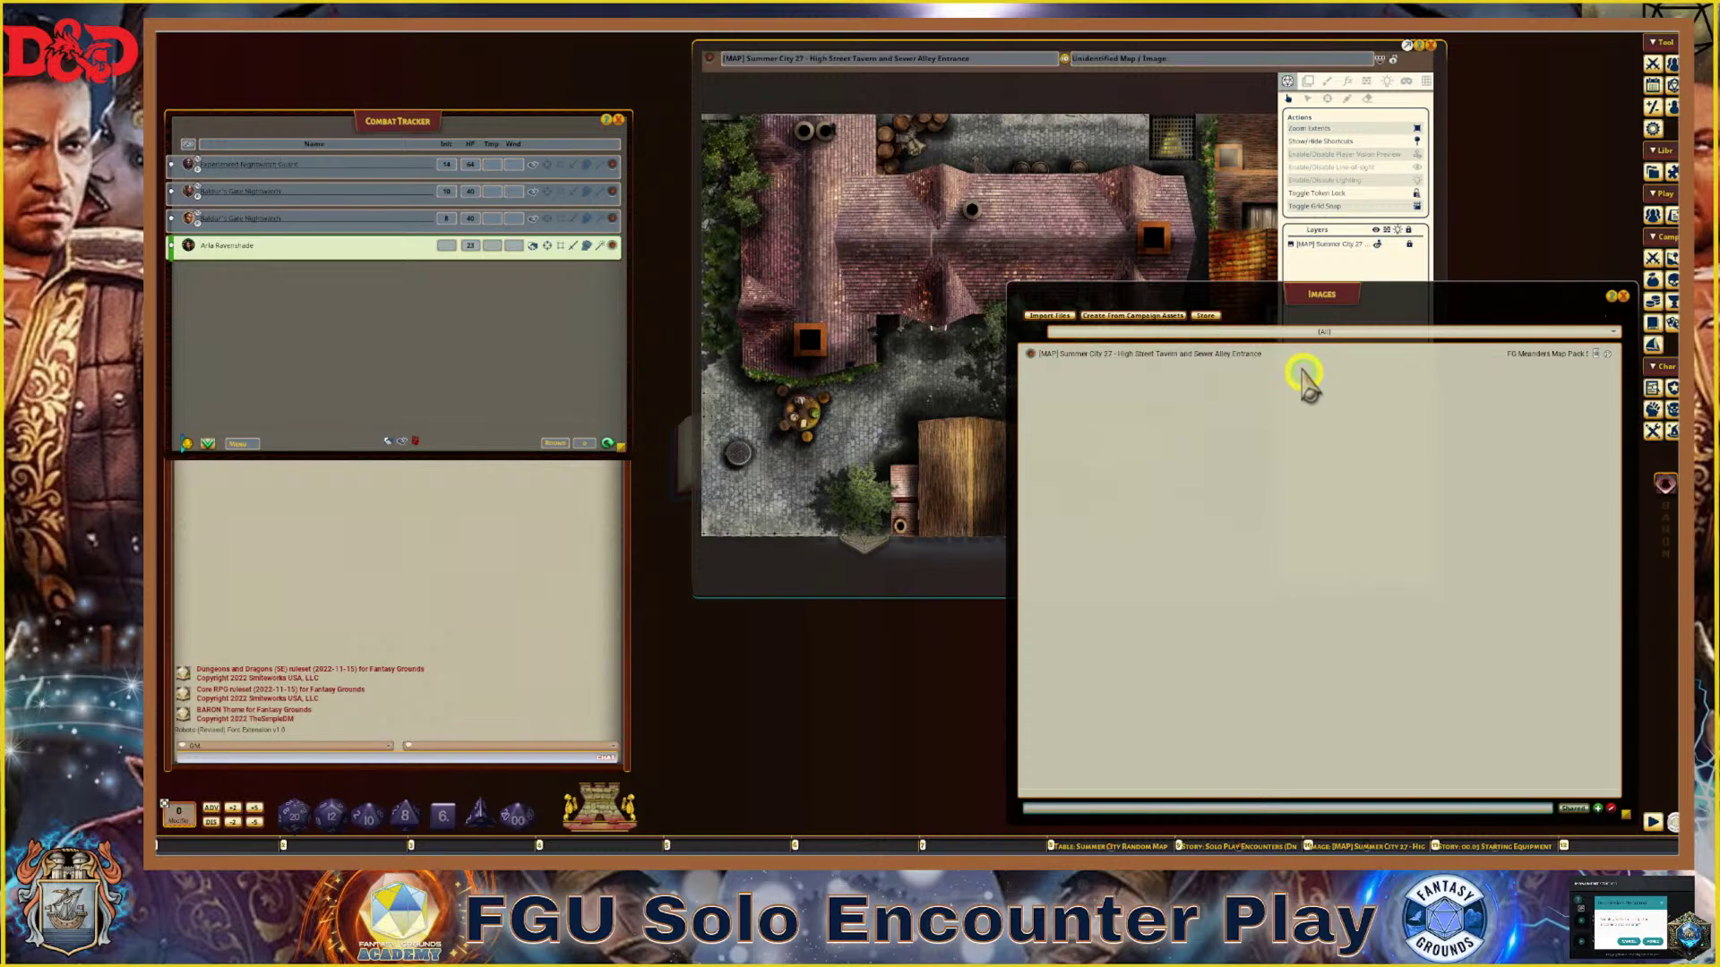
Stop sharing the Summer City 27 map record and bring the shared image list forward to check it
right_click(715, 134)
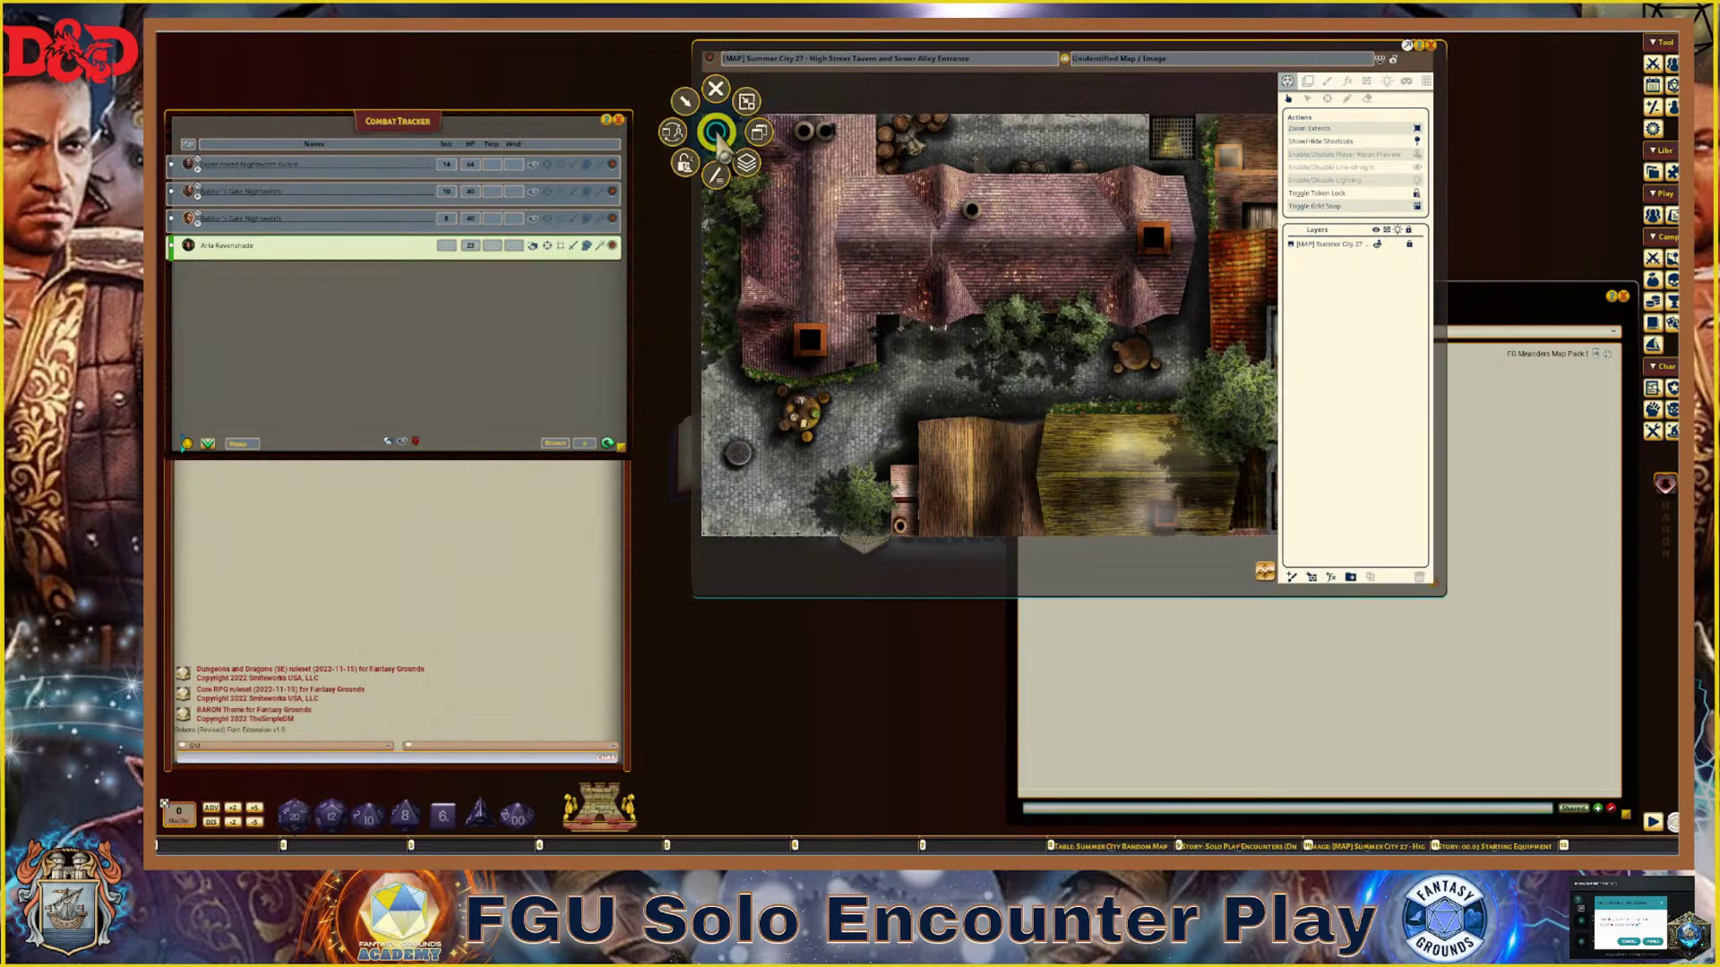
click(674, 134)
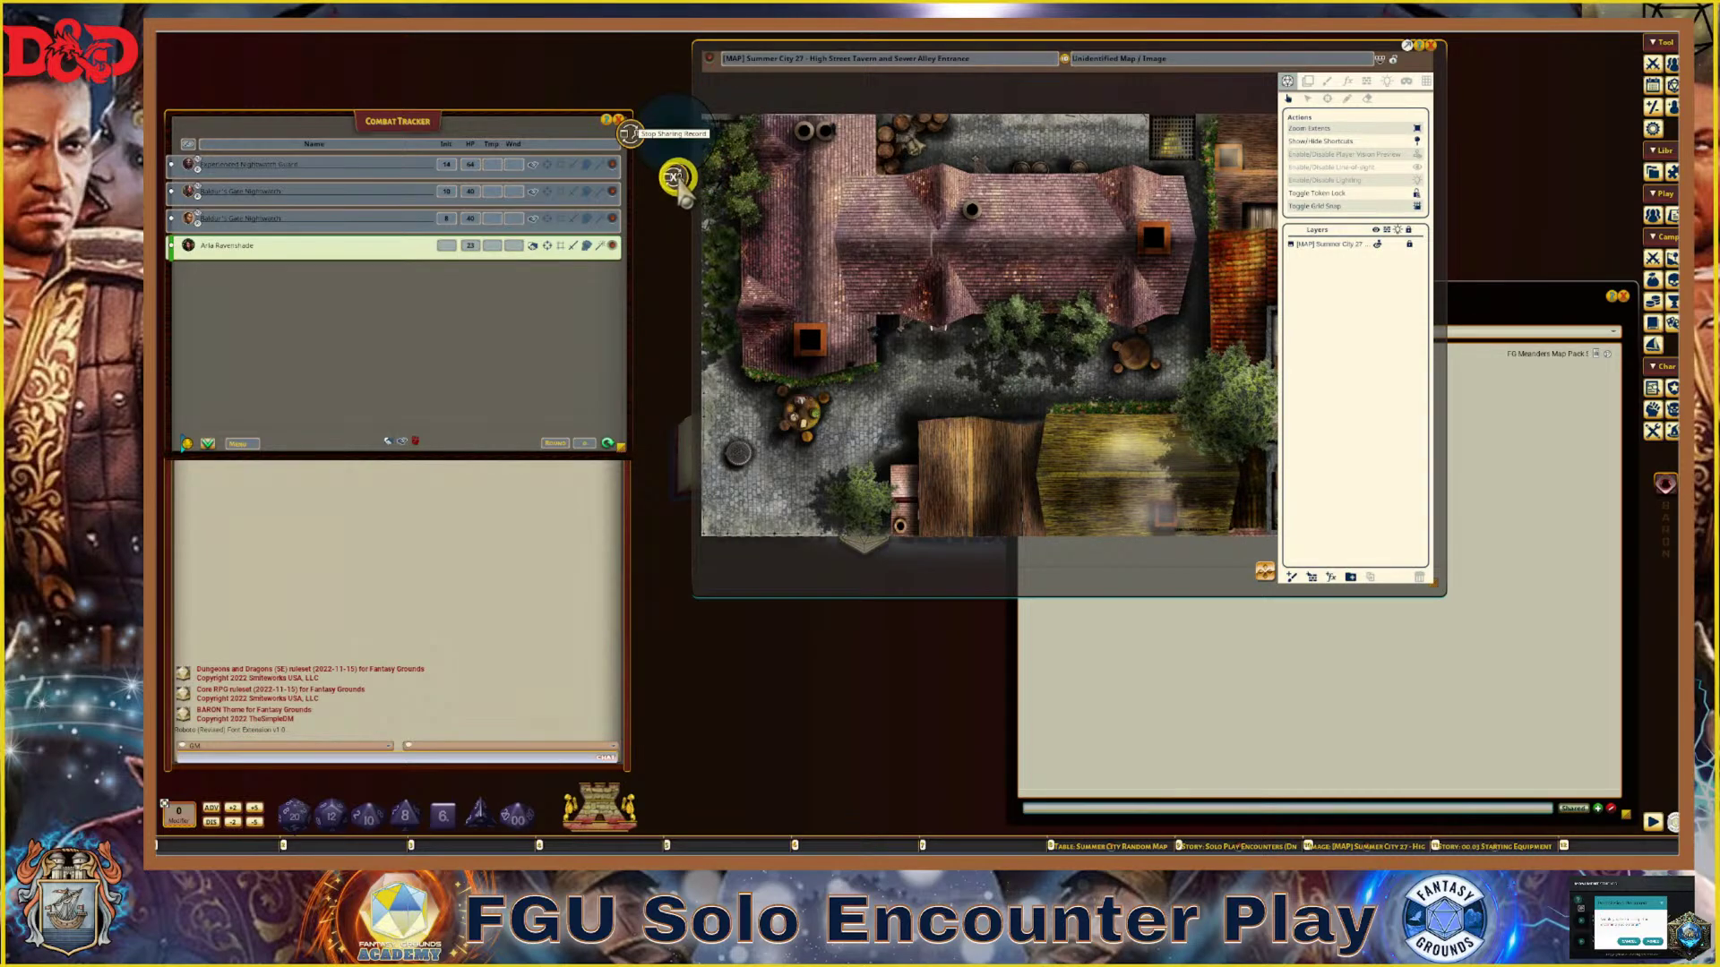
click(676, 178)
click(1567, 391)
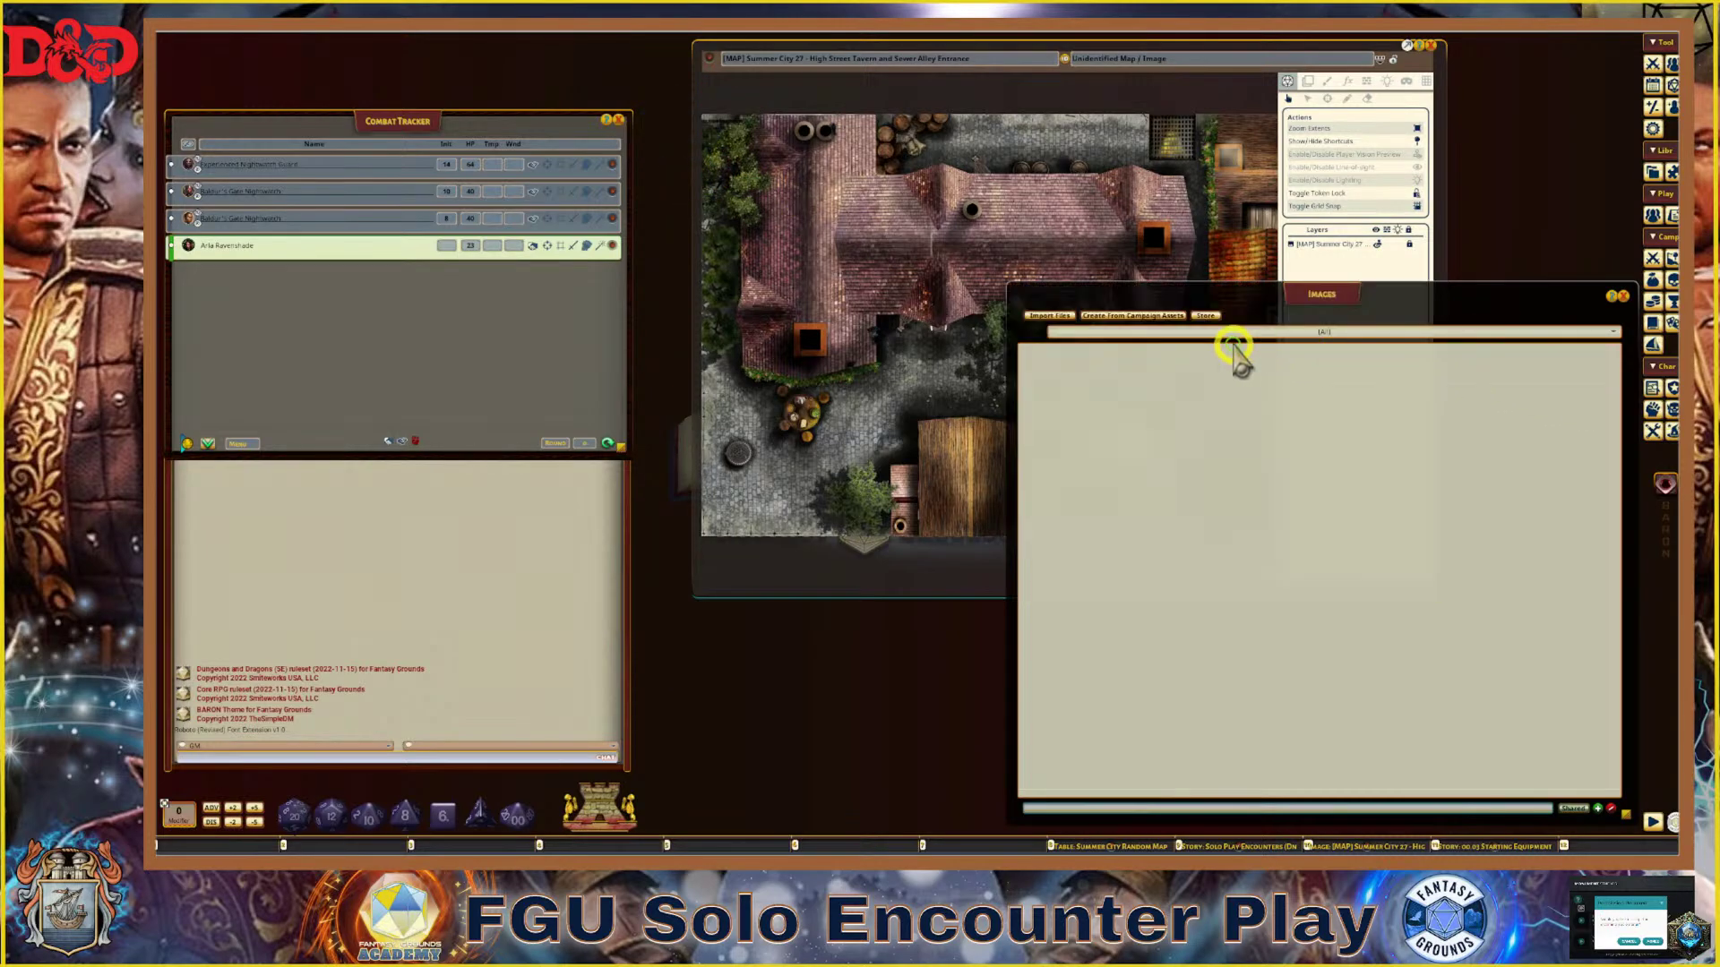
Reset the image list's filter to show all records and close the list
drag(1470, 296, 1374, 194)
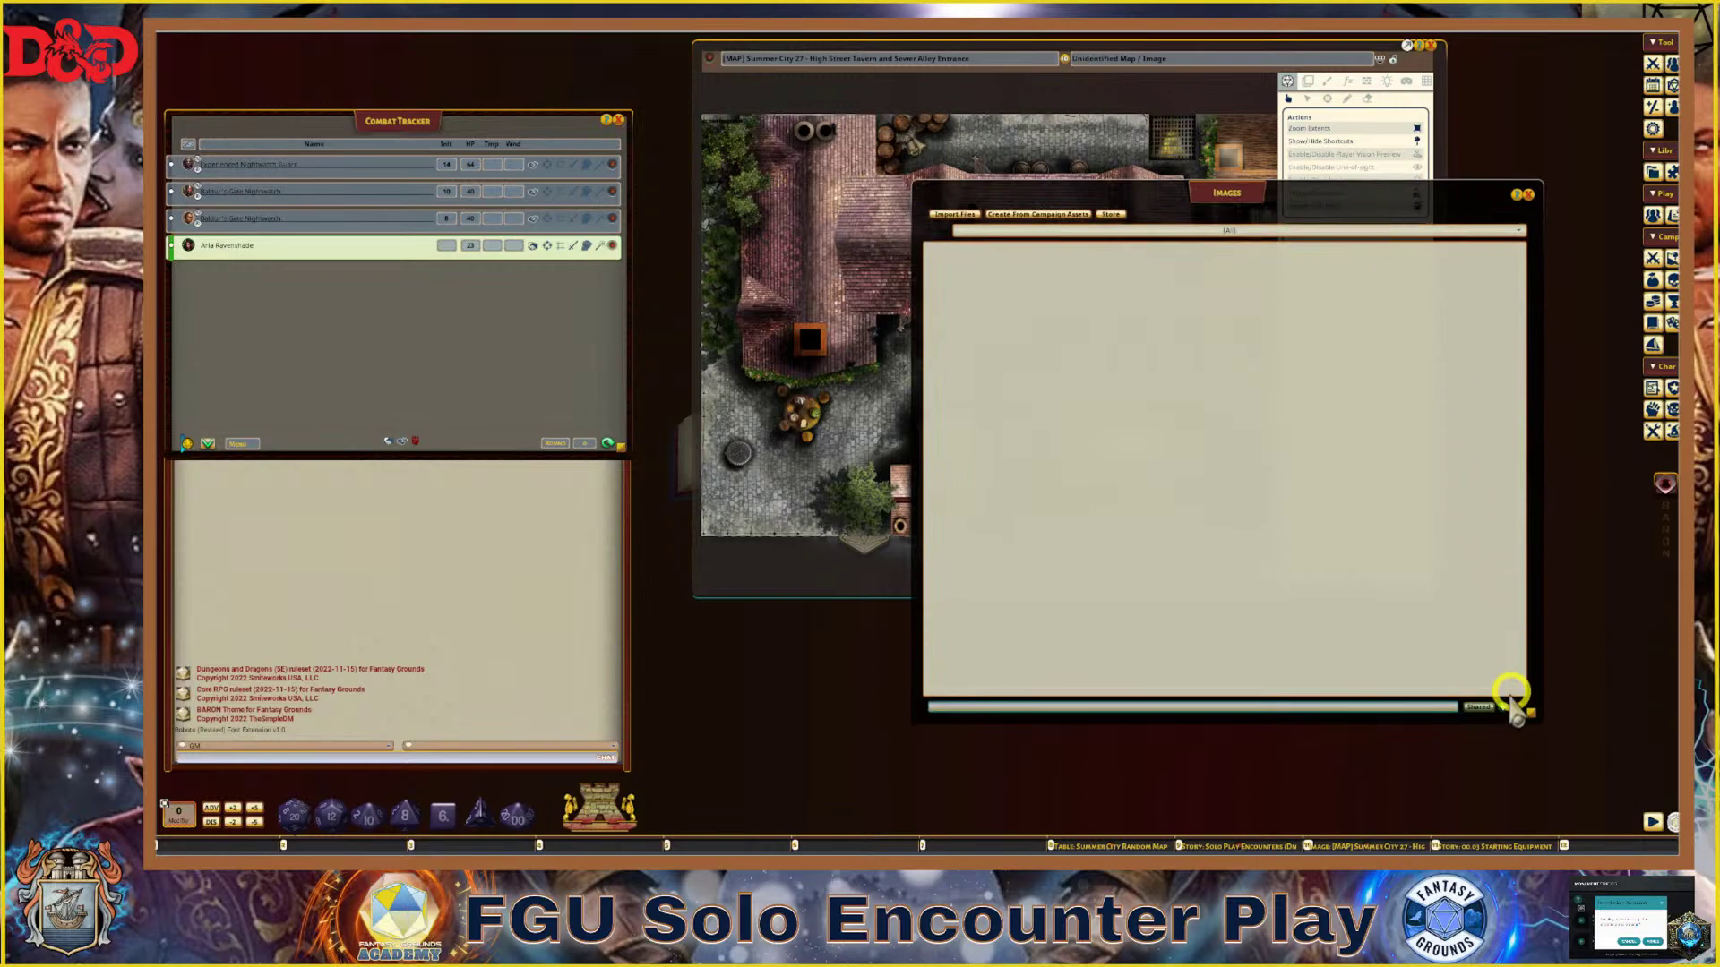
click(1480, 709)
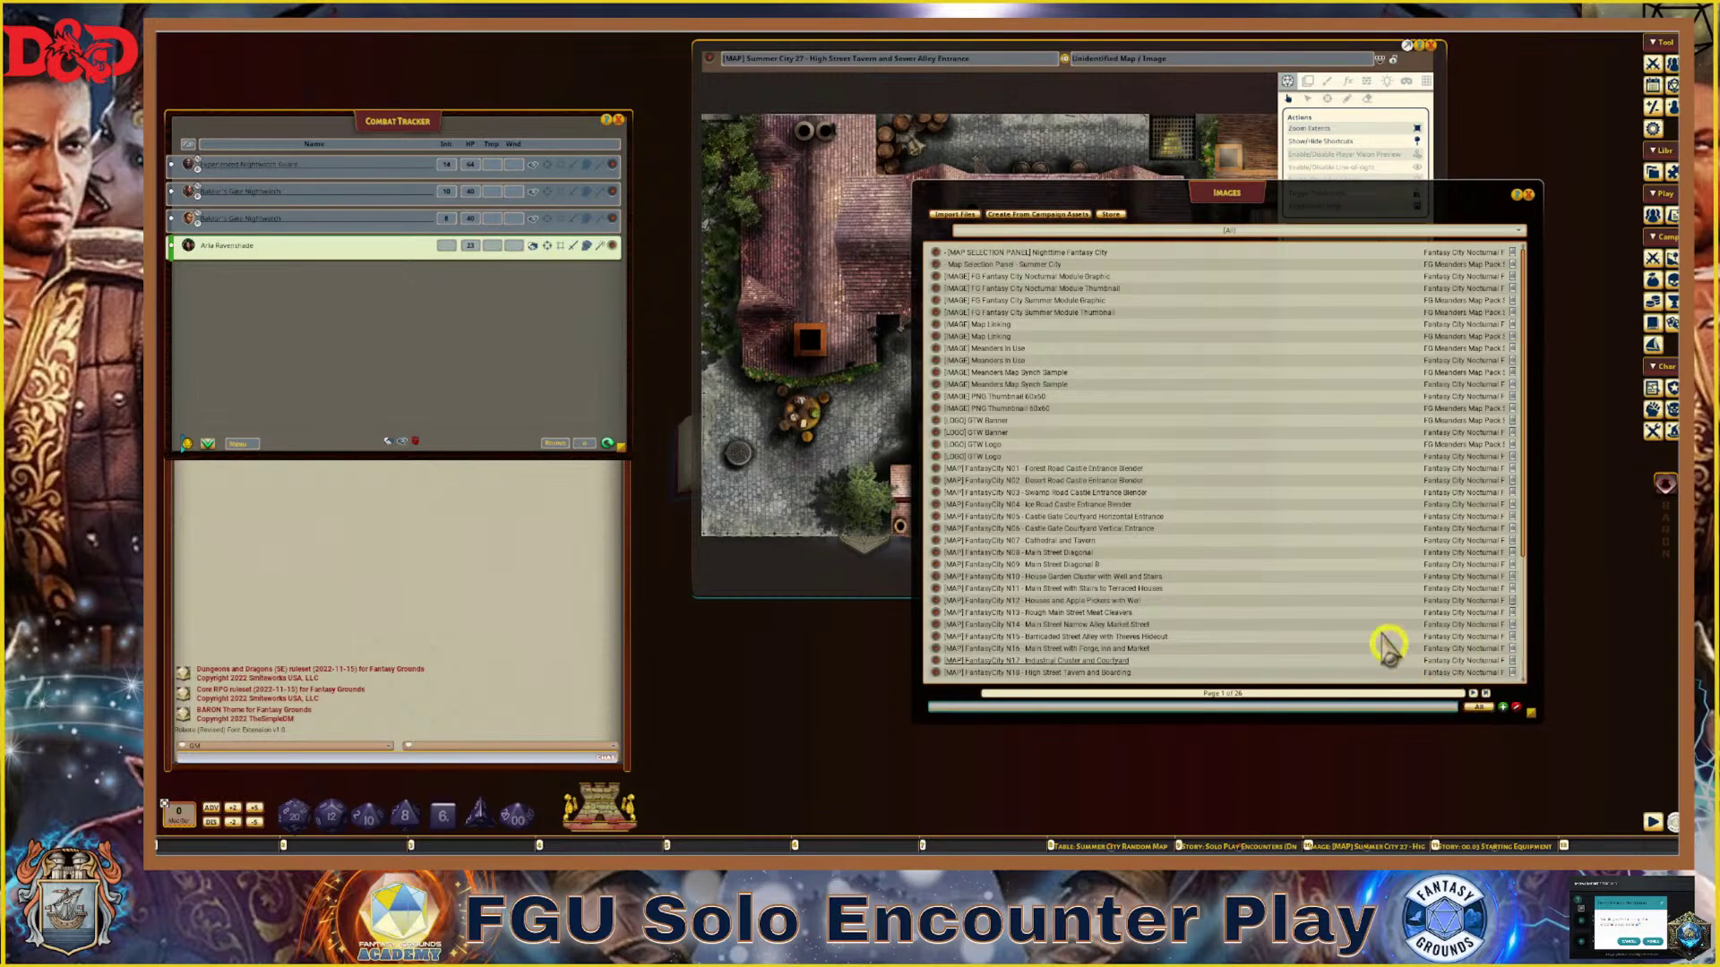
click(1530, 196)
Look over the reverted Summer City 27 map and close its window
scroll(879, 326, down, 2)
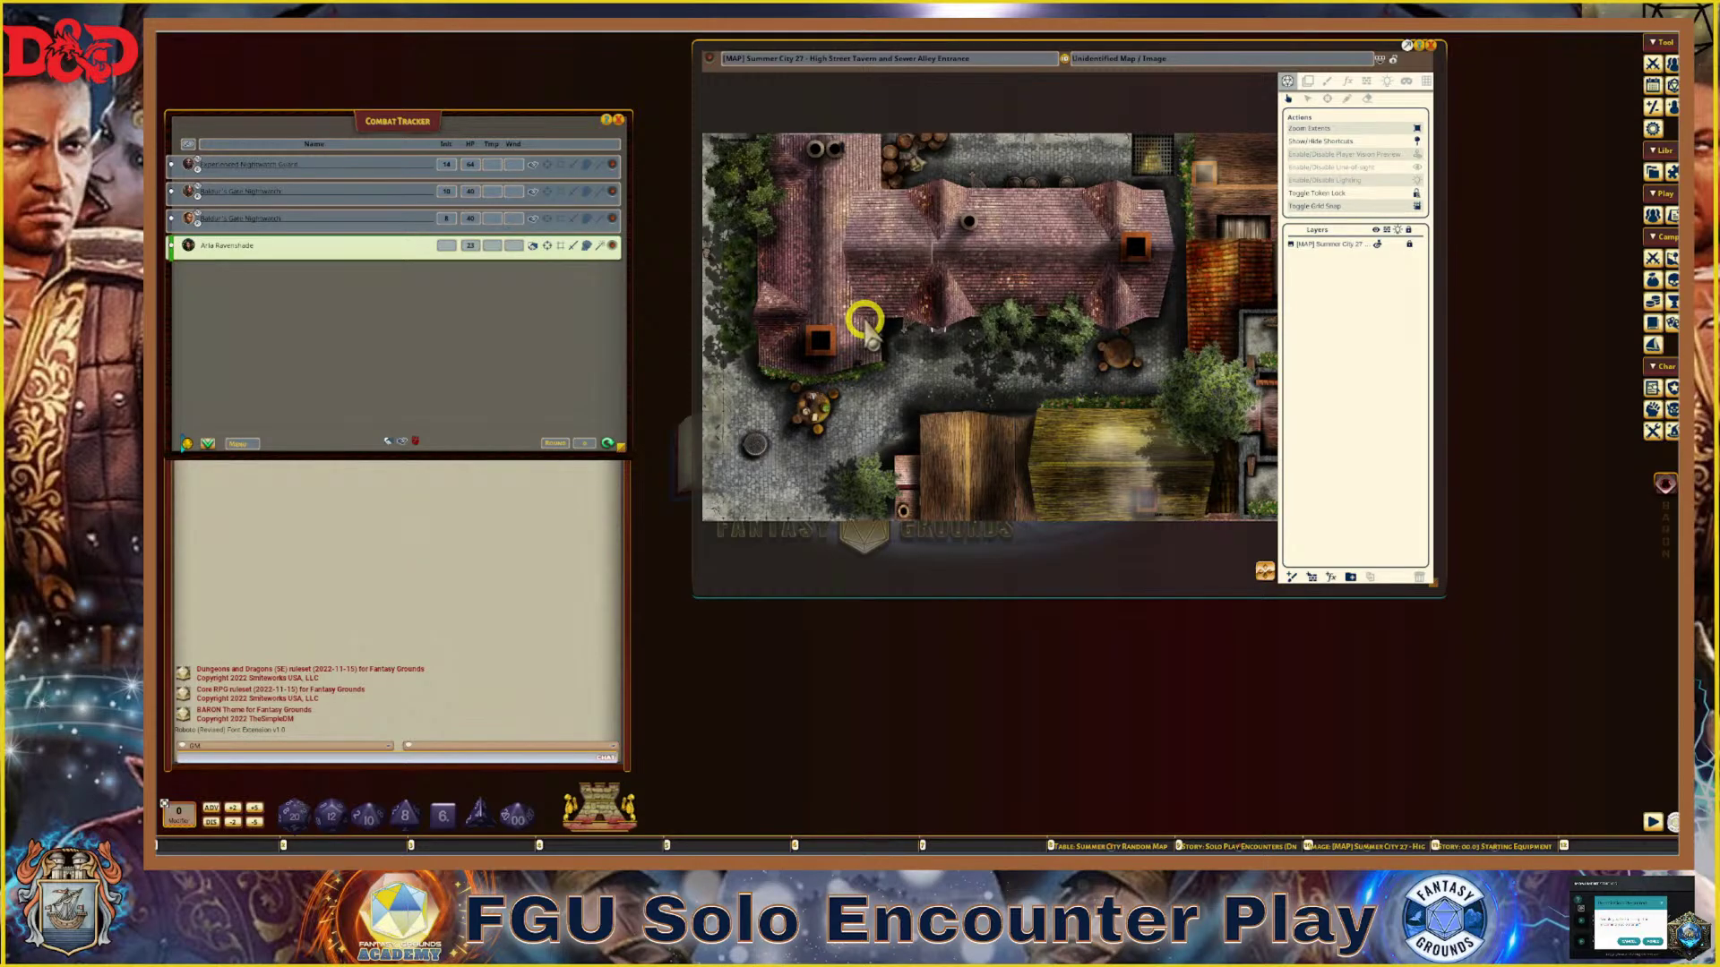
scroll(852, 277, down, 3)
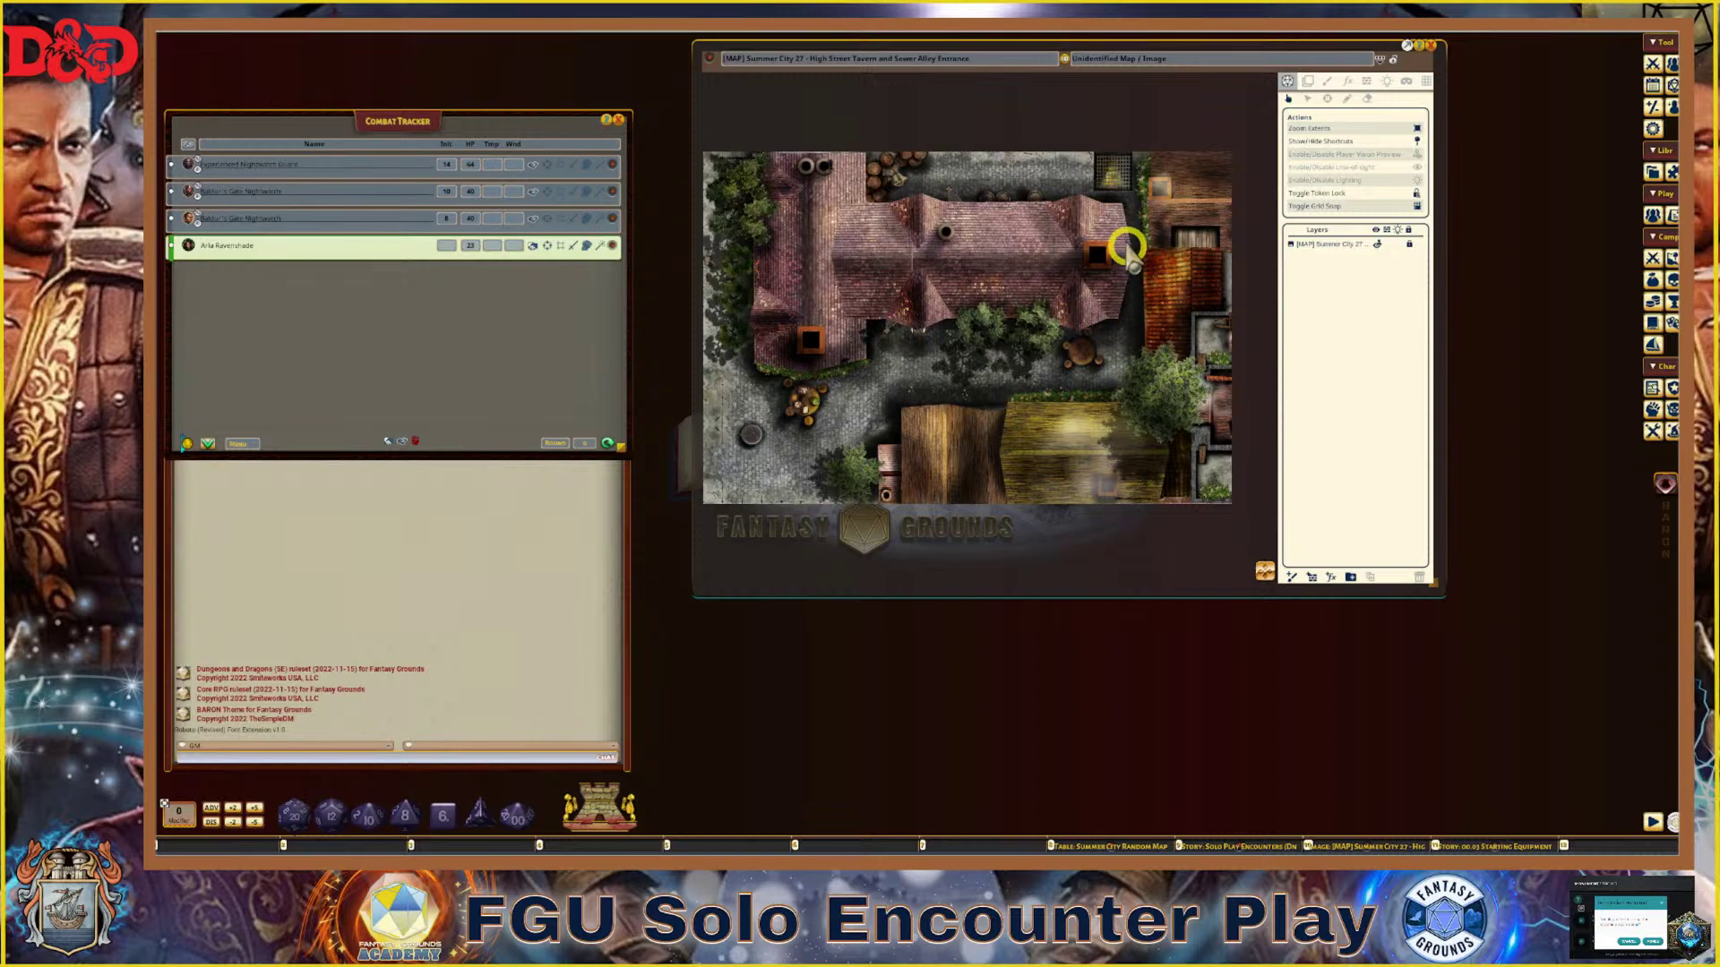
scroll(844, 341, down, 1)
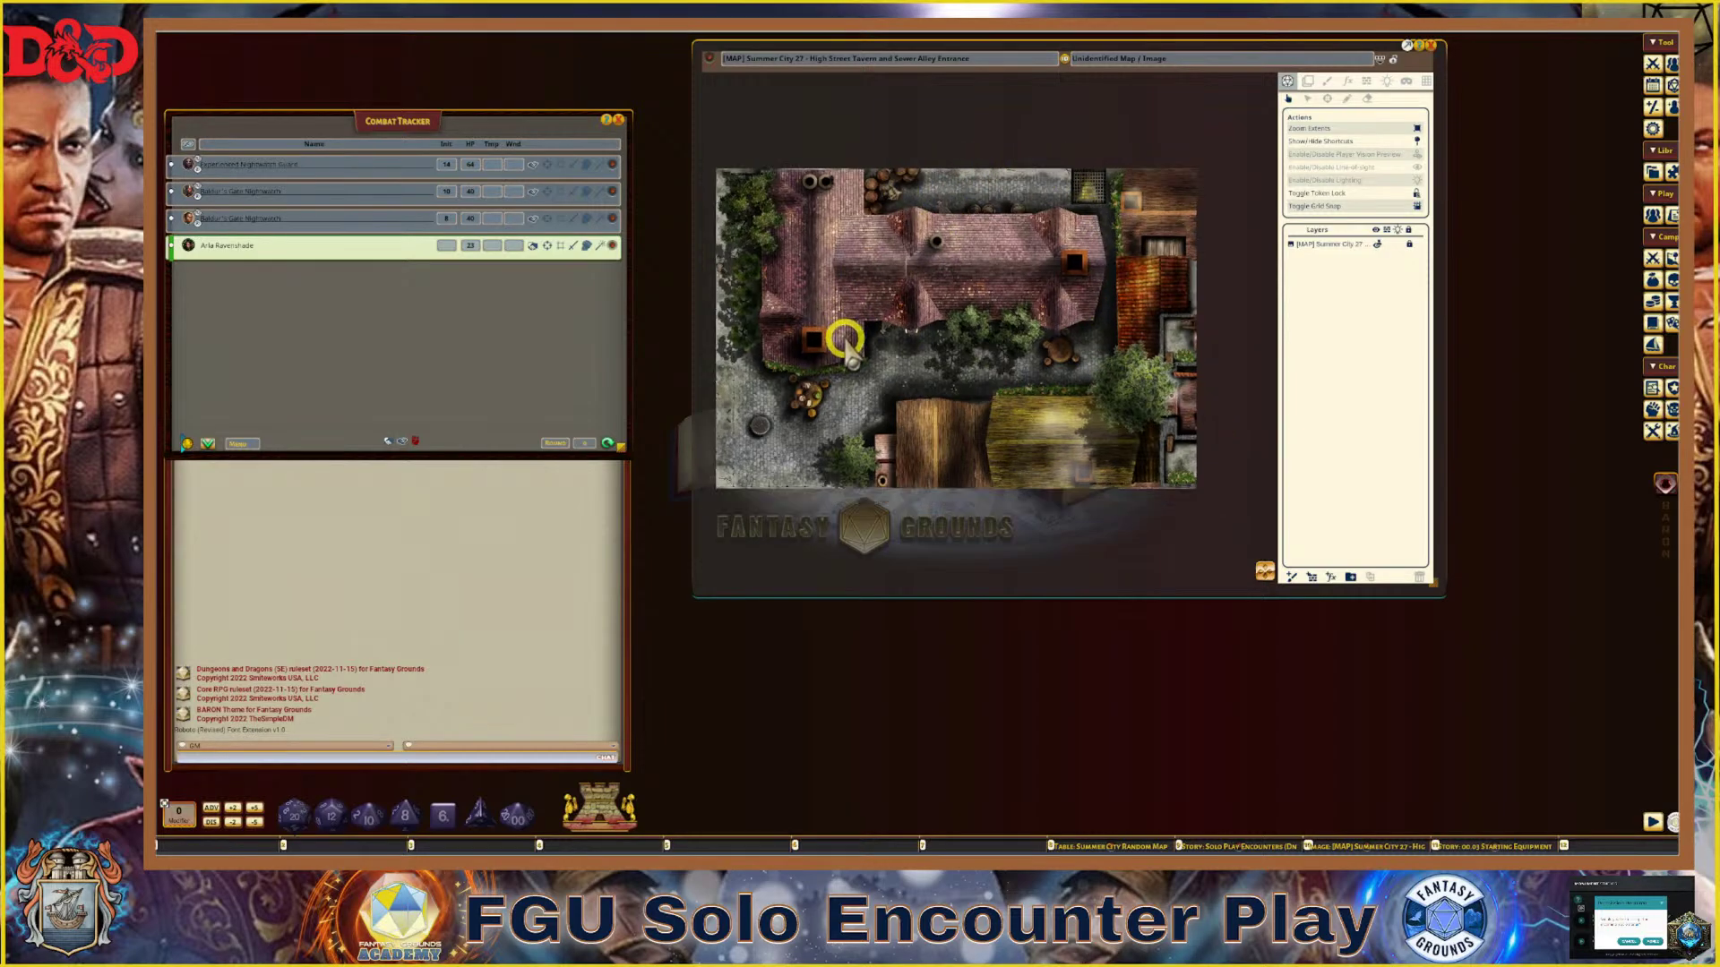
click(1431, 46)
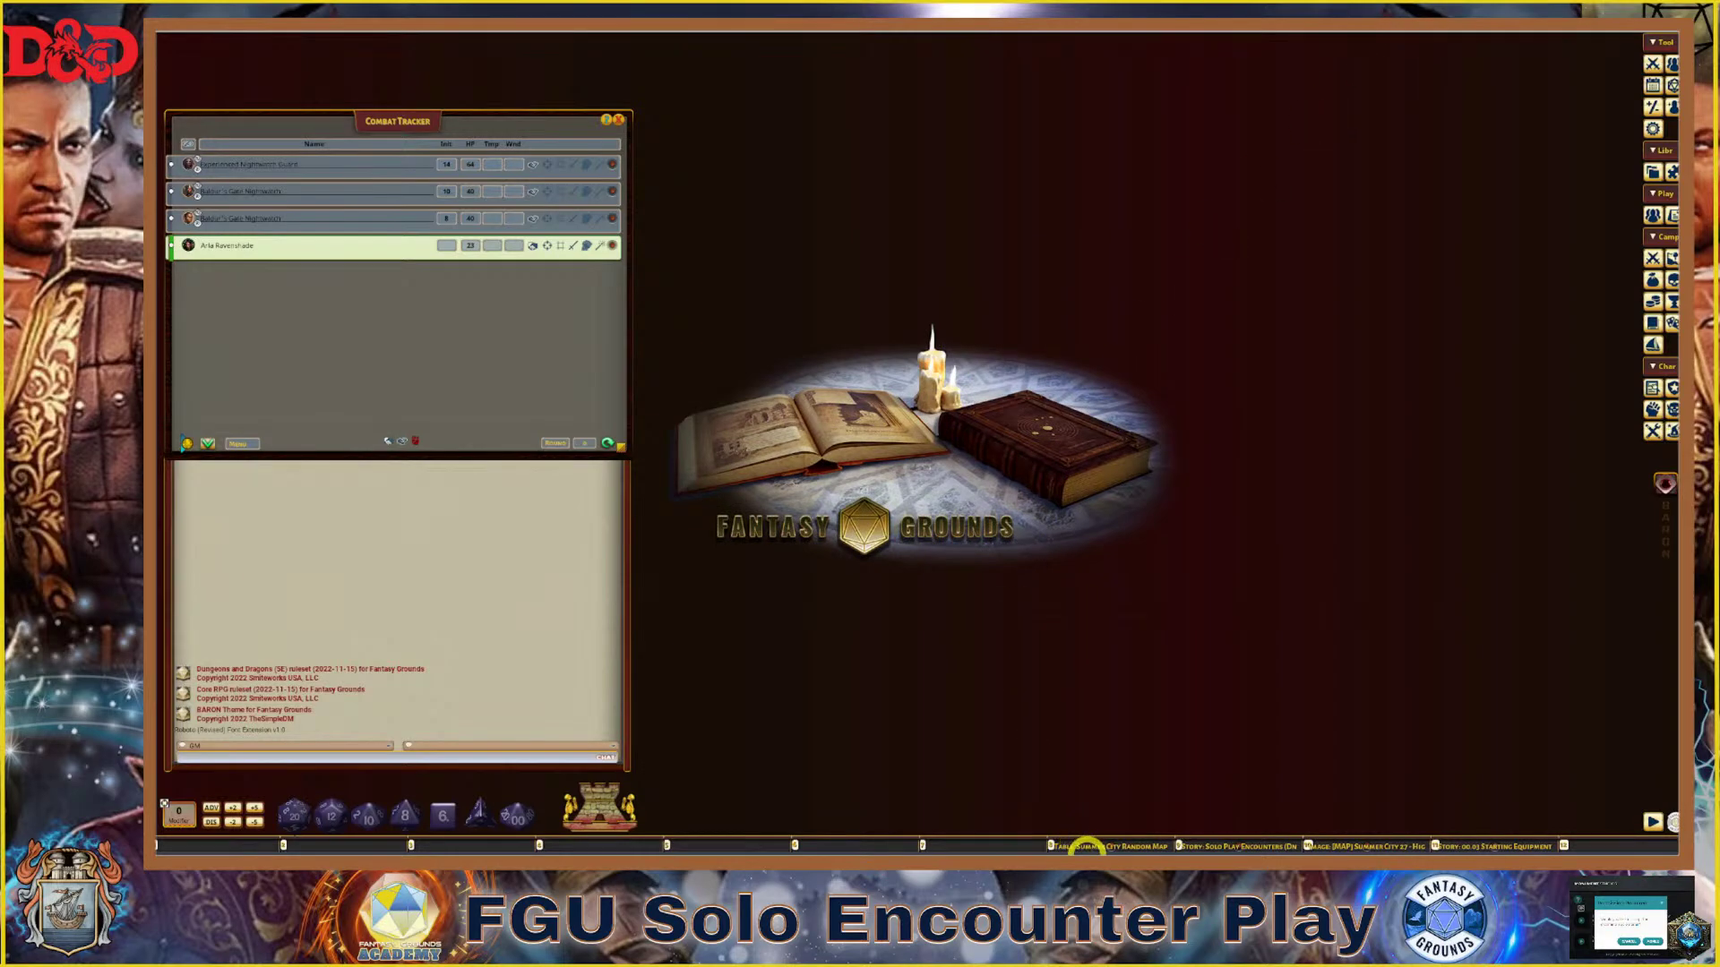
Open the Summer City Random Map Roll Table in an enlarged window and roll on it for a random map
click(1086, 843)
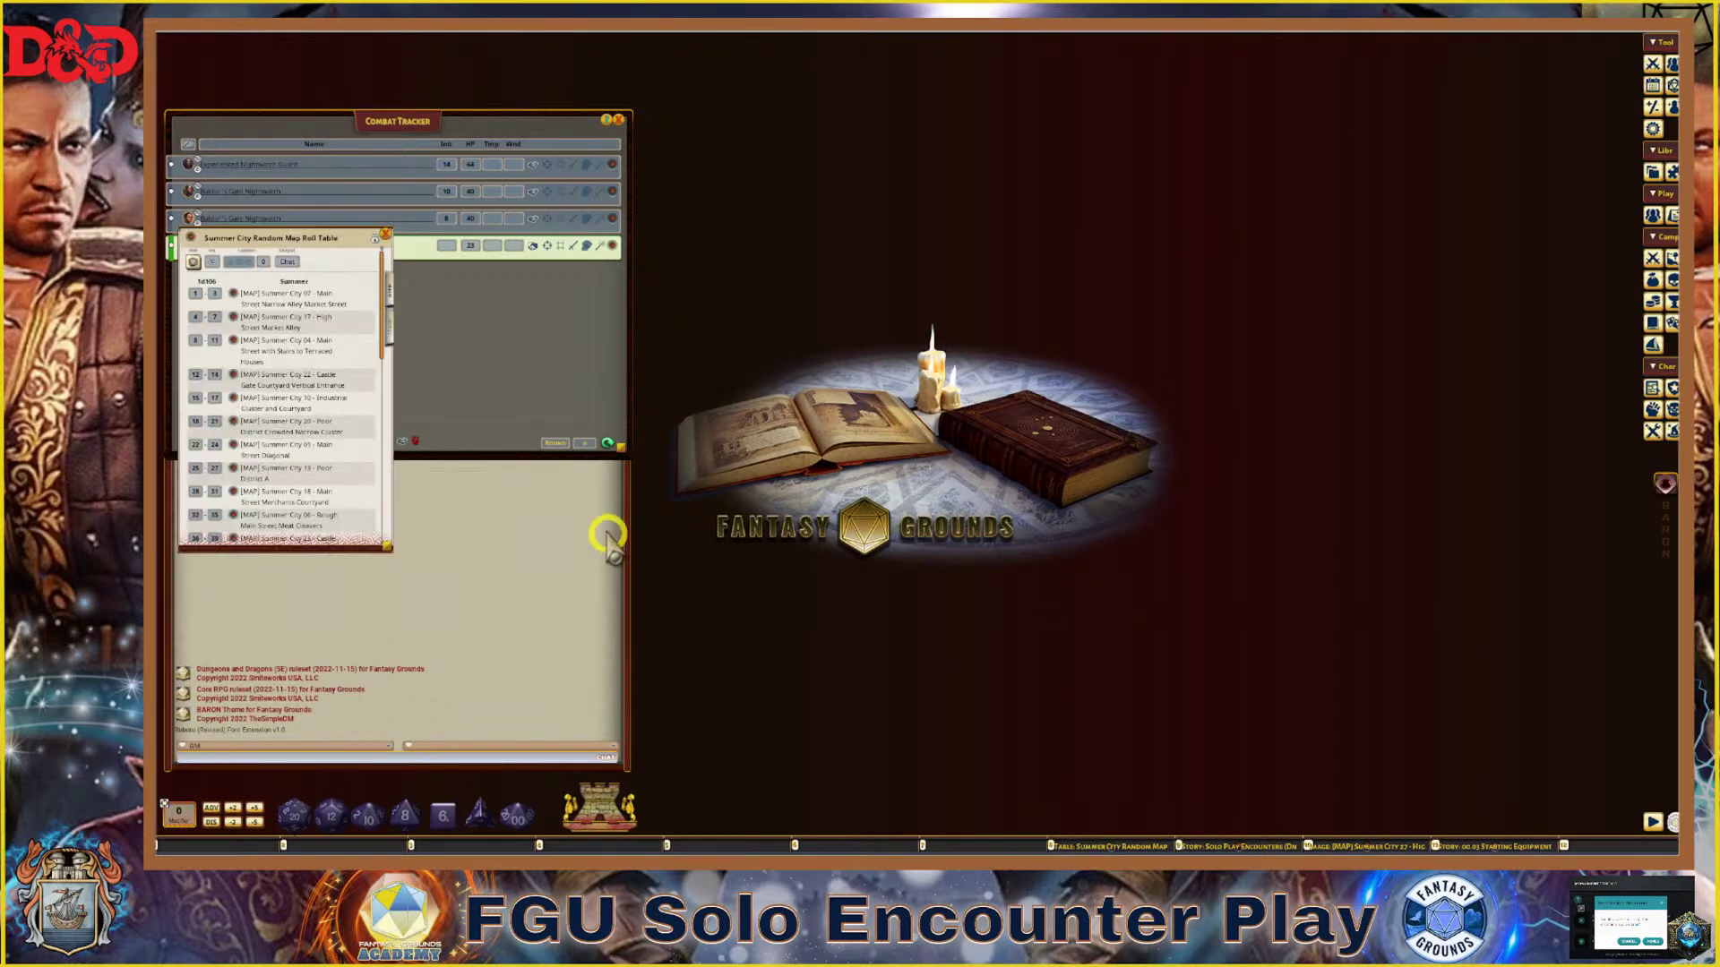
drag(327, 244, 885, 154)
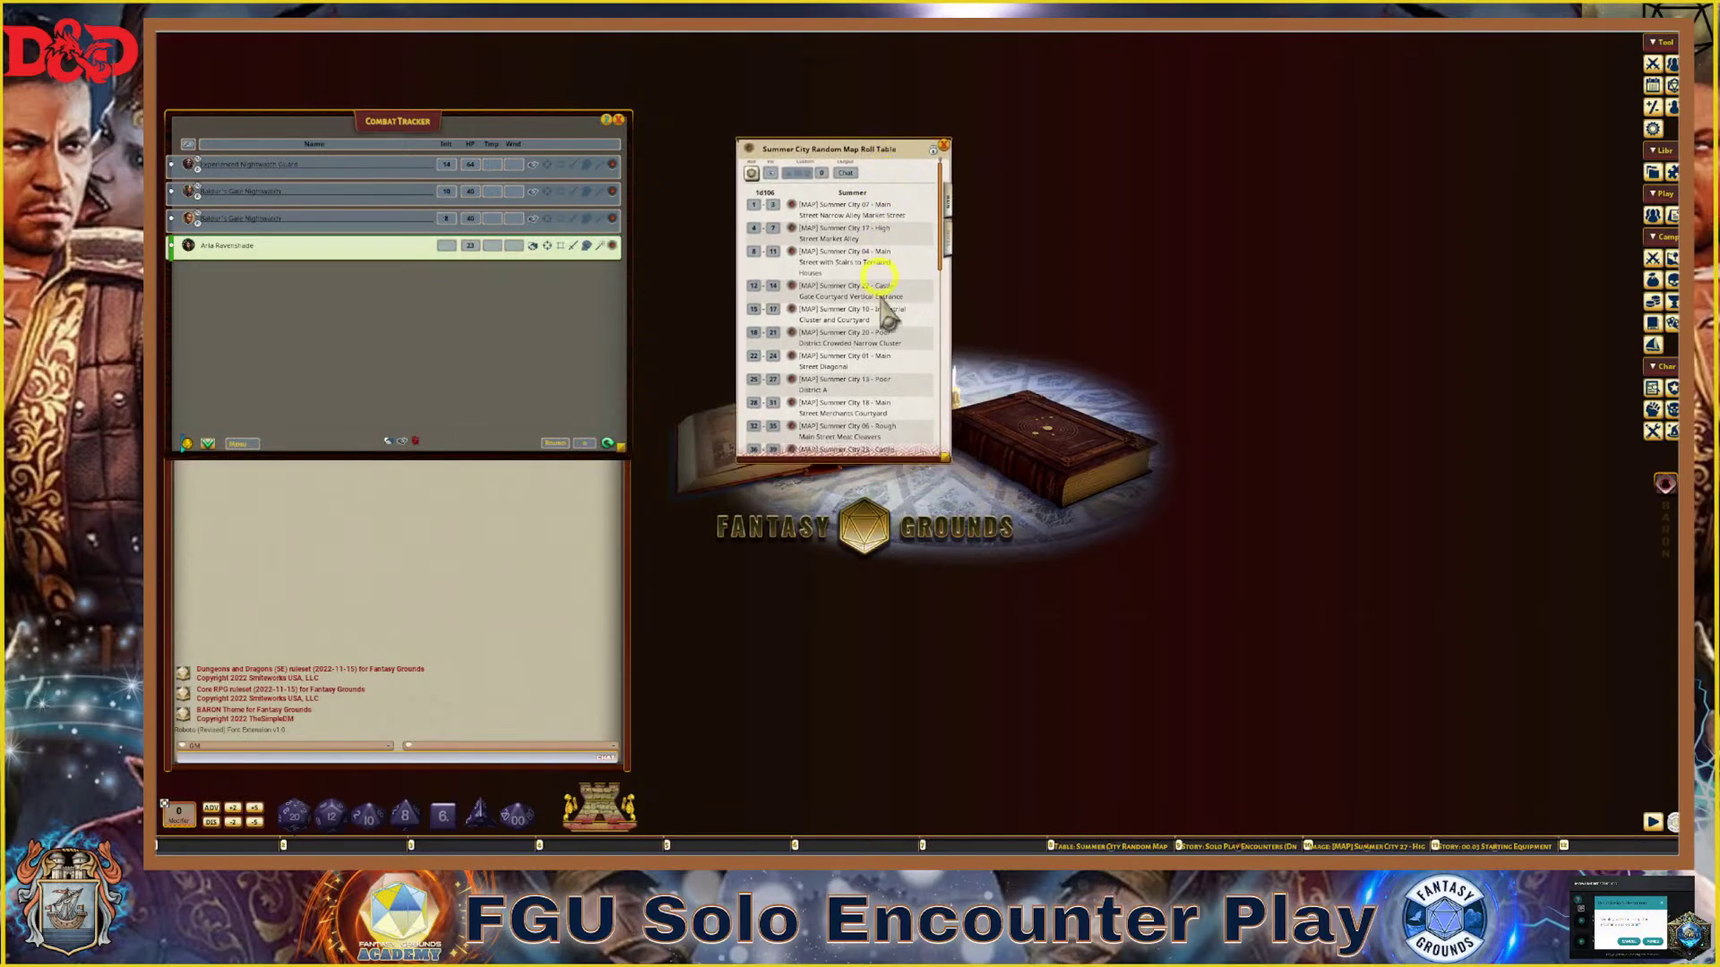
drag(948, 459, 1028, 707)
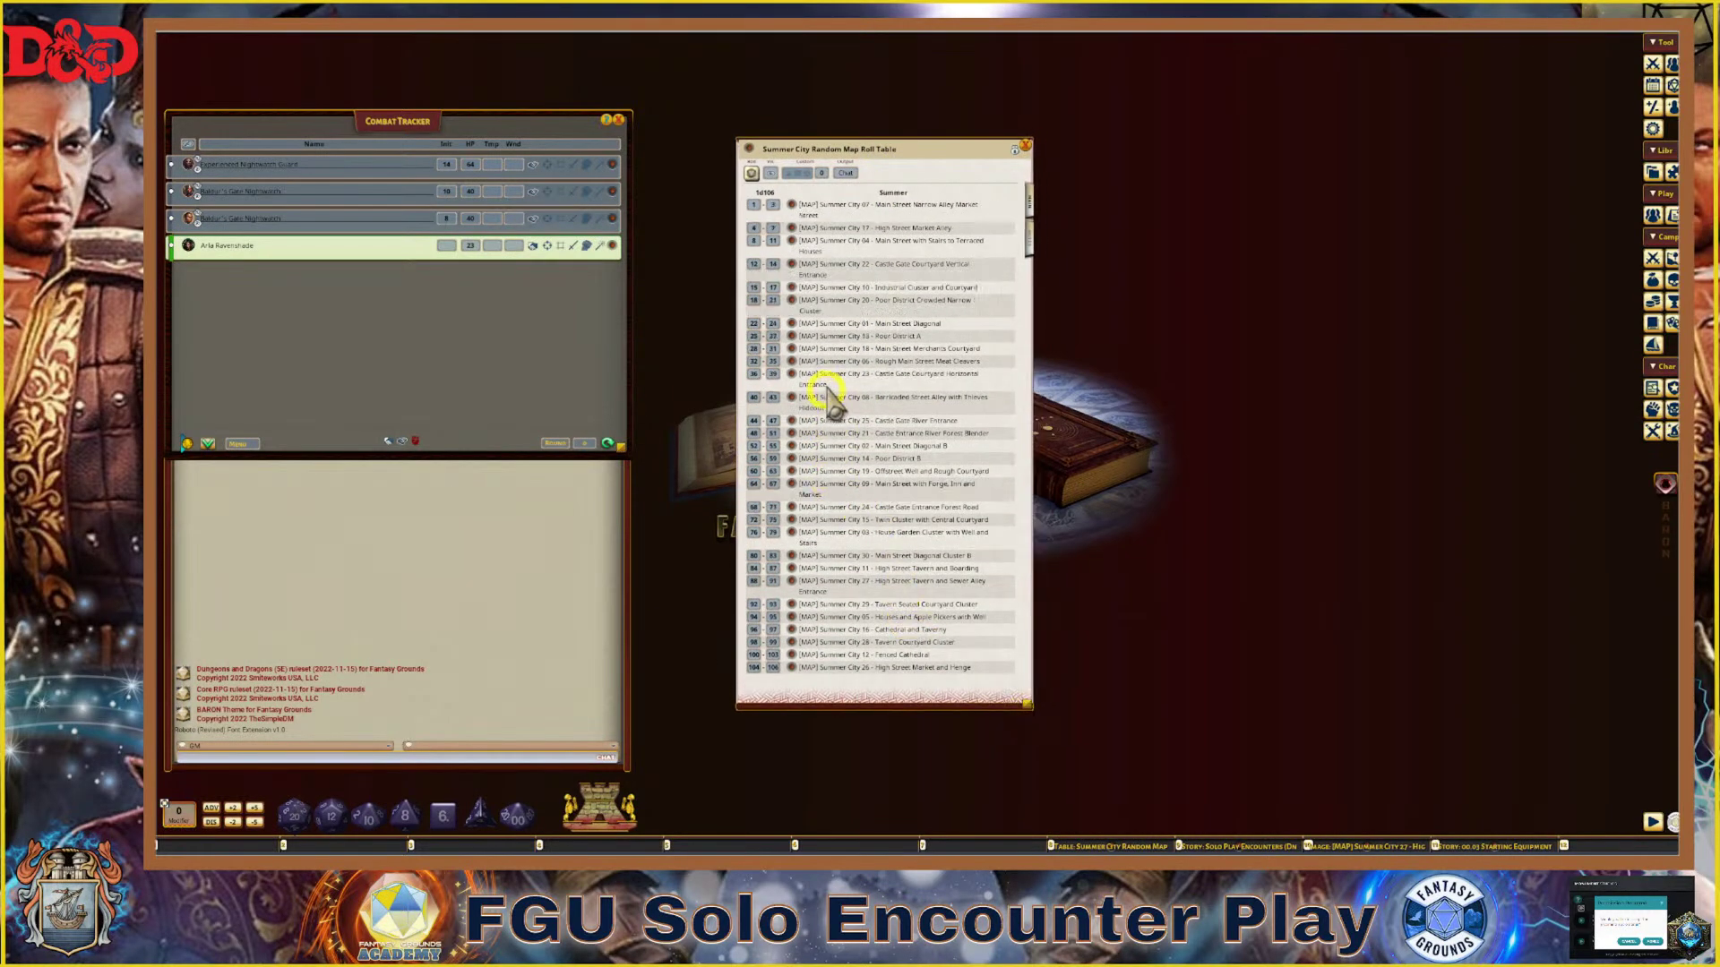
click(751, 174)
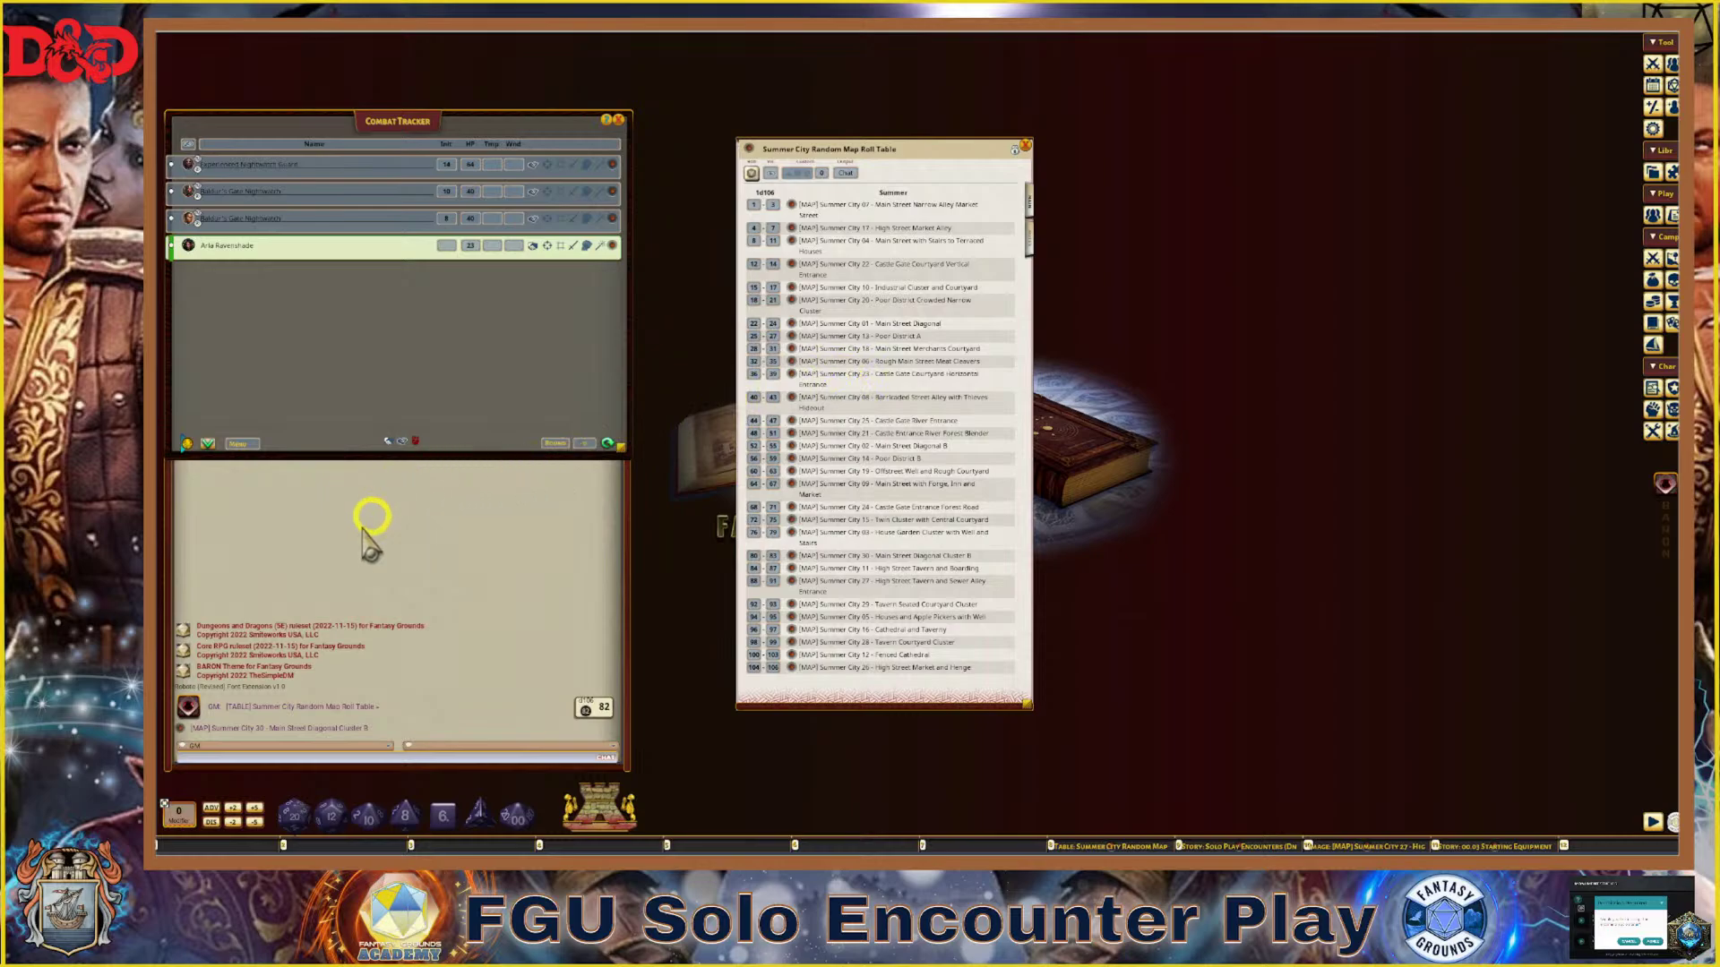
Open the rolled Main Street Diagonal Cluster B map in an enlarged window and close the roll table
click(179, 728)
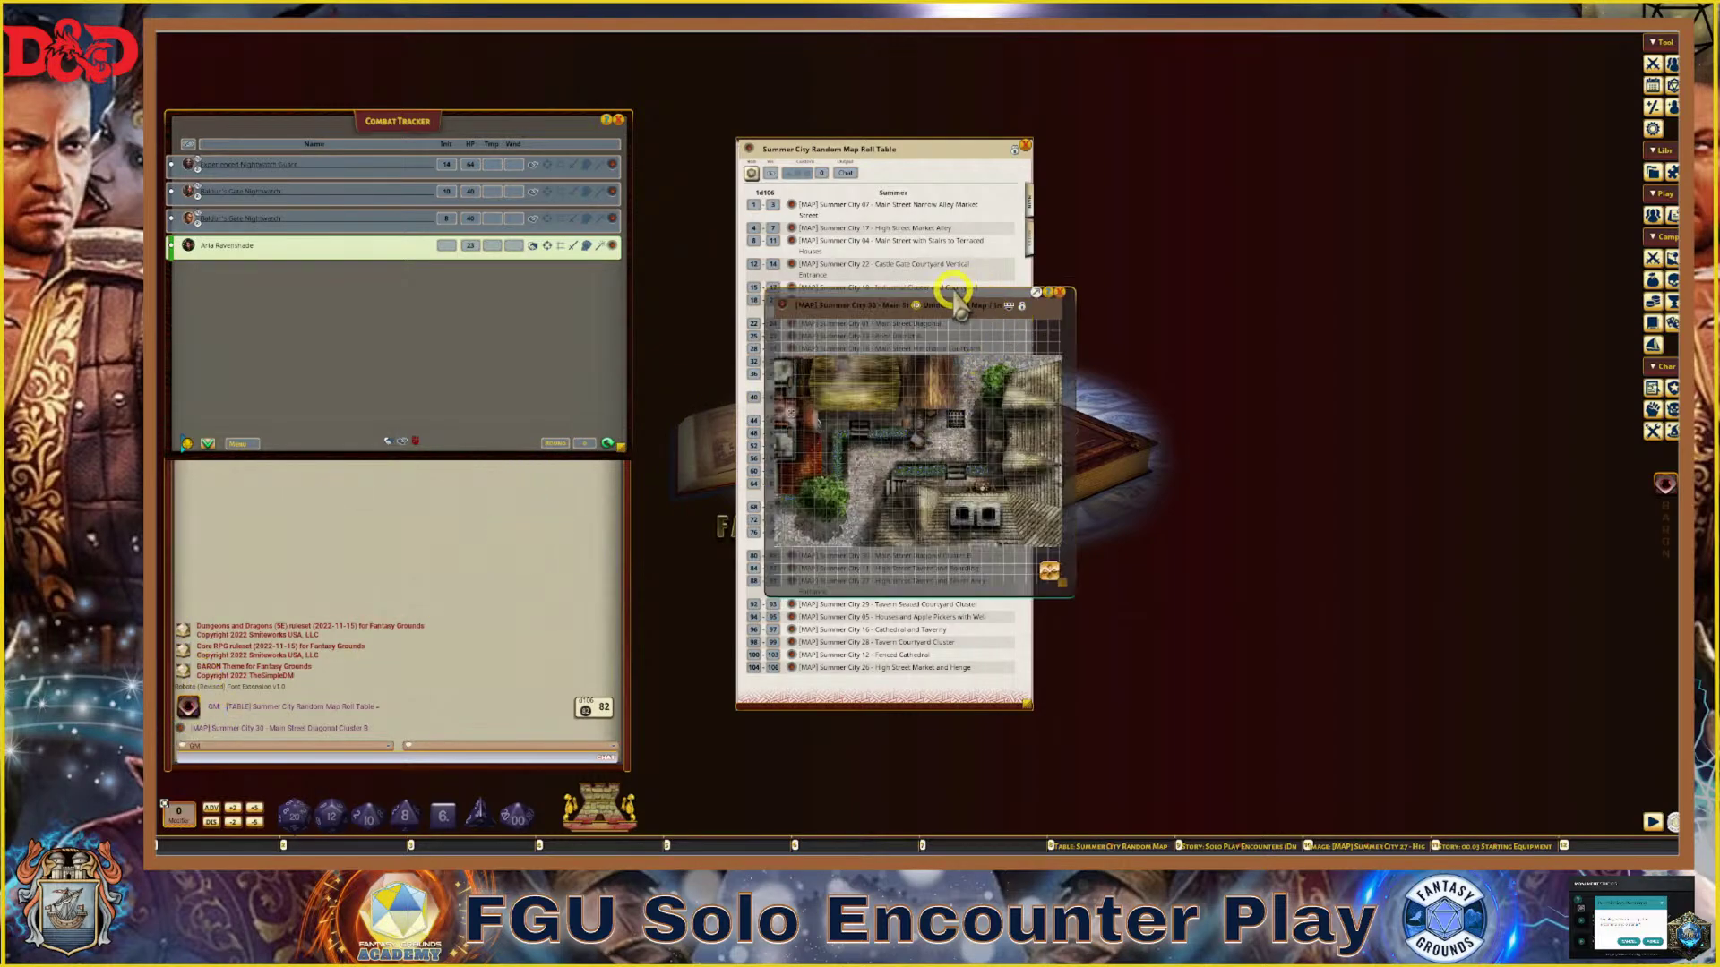
drag(957, 302, 1276, 218)
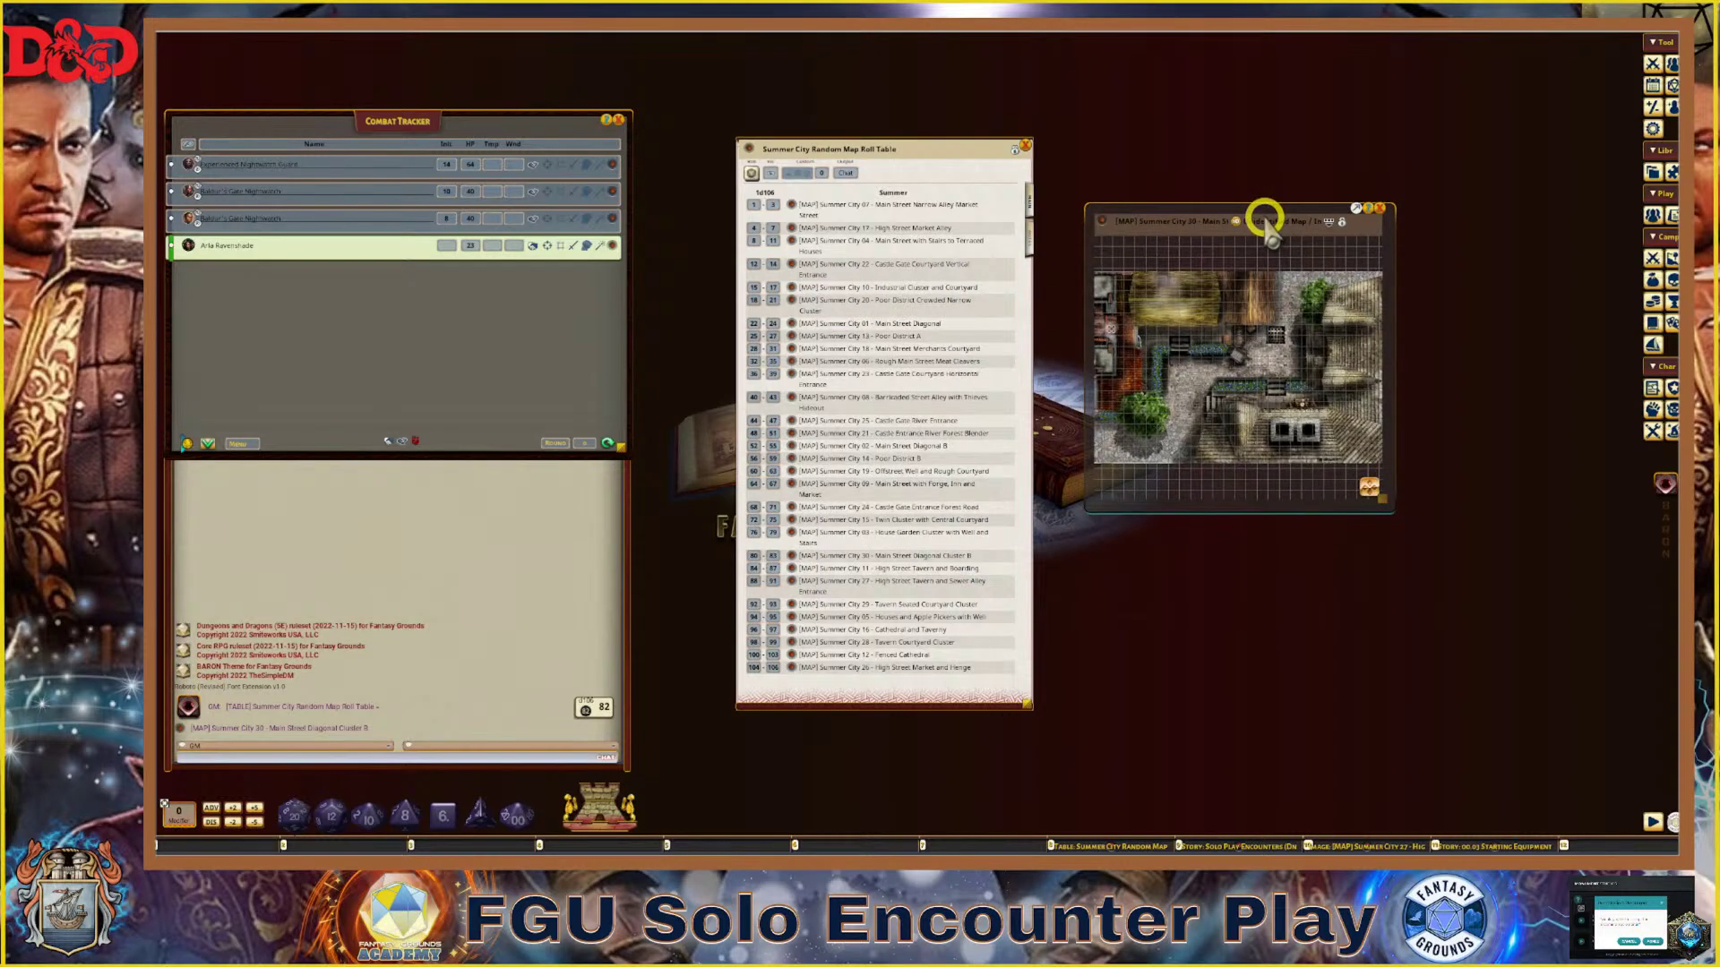
click(1026, 143)
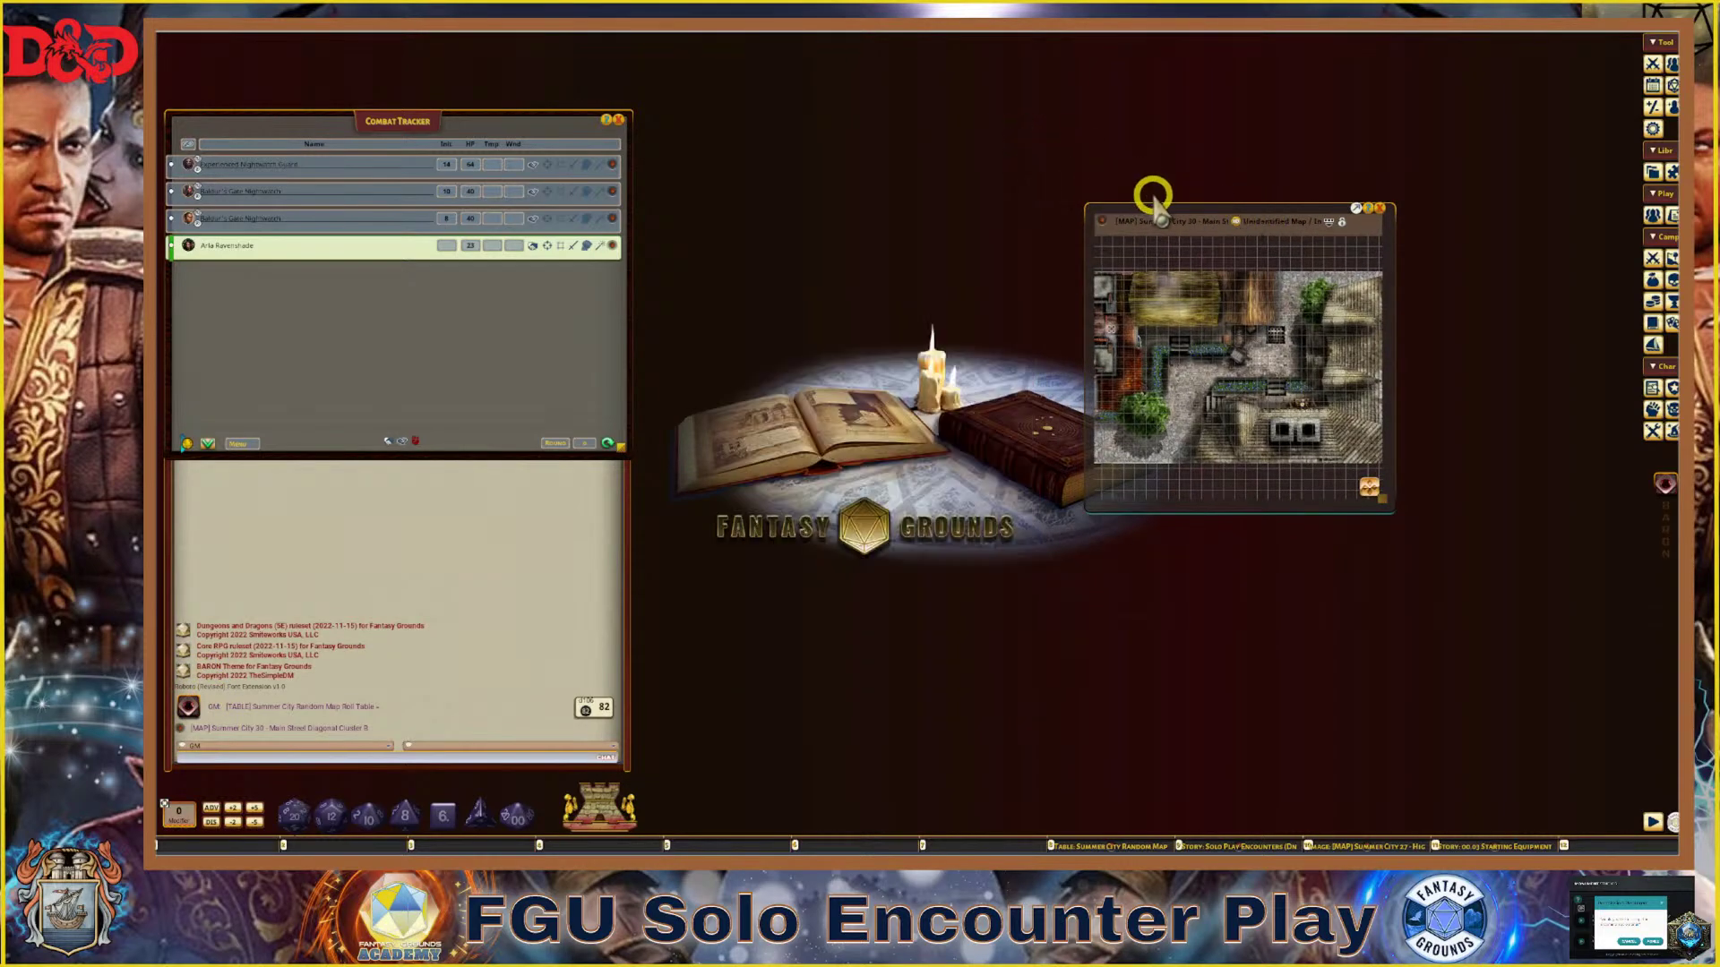
drag(1141, 201, 753, 69)
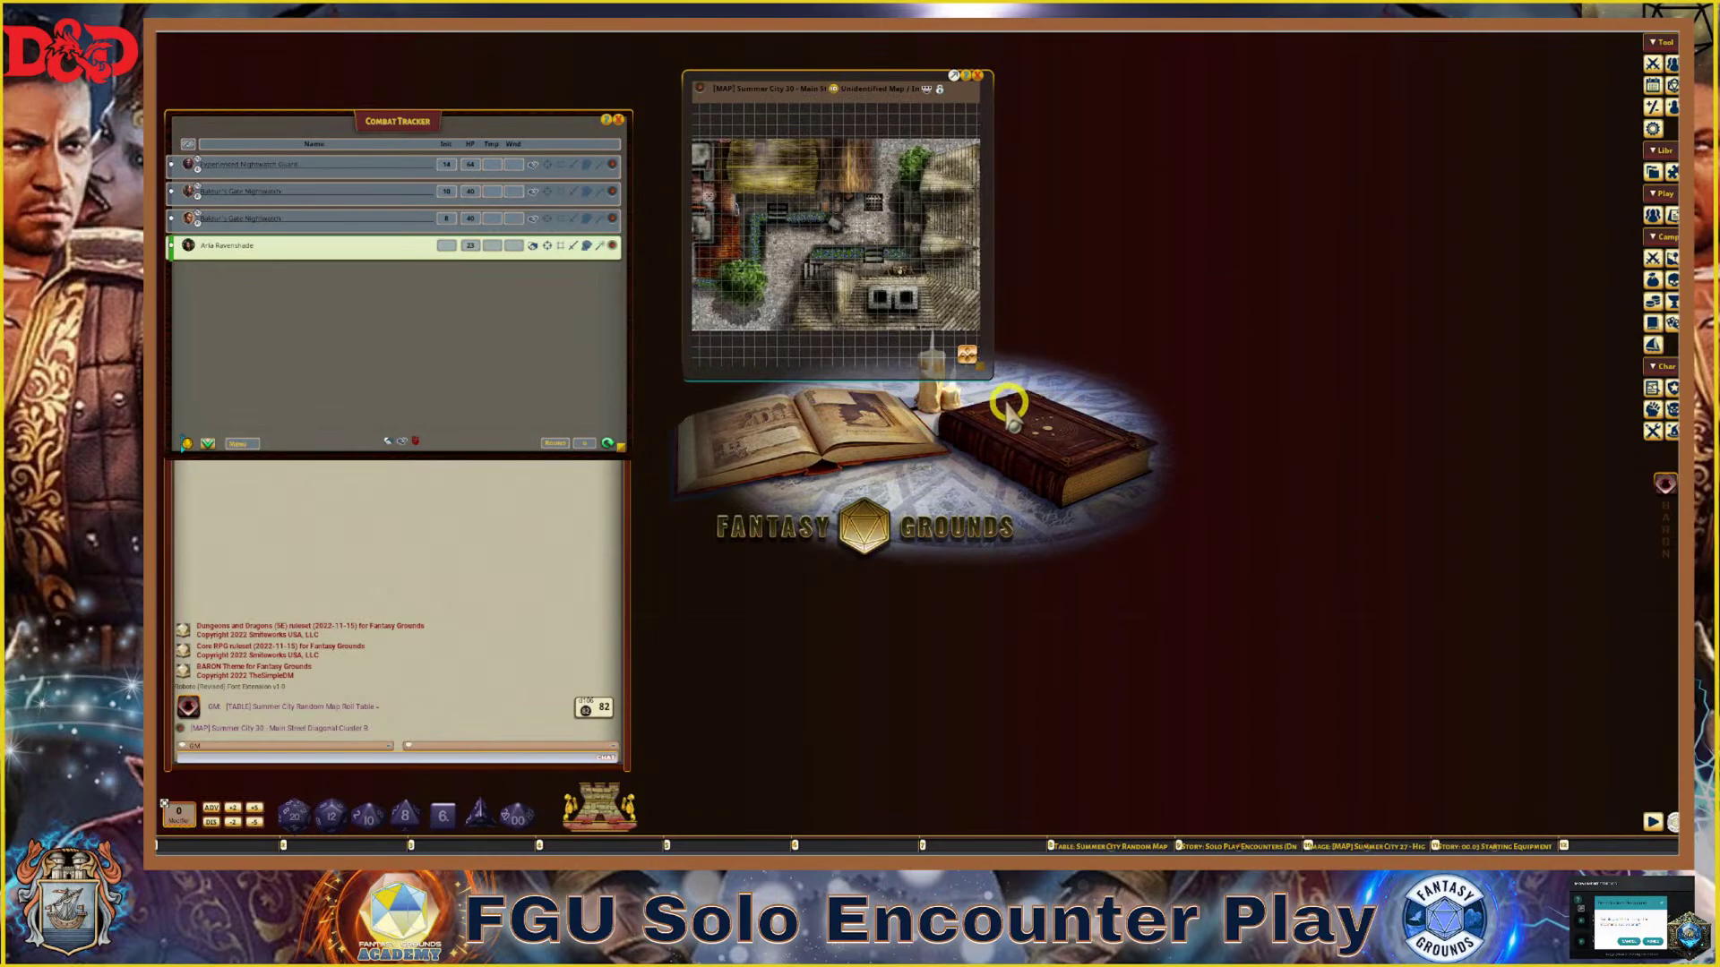
drag(991, 379, 1489, 689)
Examine the Main Street Diagonal Cluster B map's streets, stairs, flower beds, rooftops and edges as encounter terrain
scroll(1111, 426, up, 3)
scroll(1142, 424, up, 2)
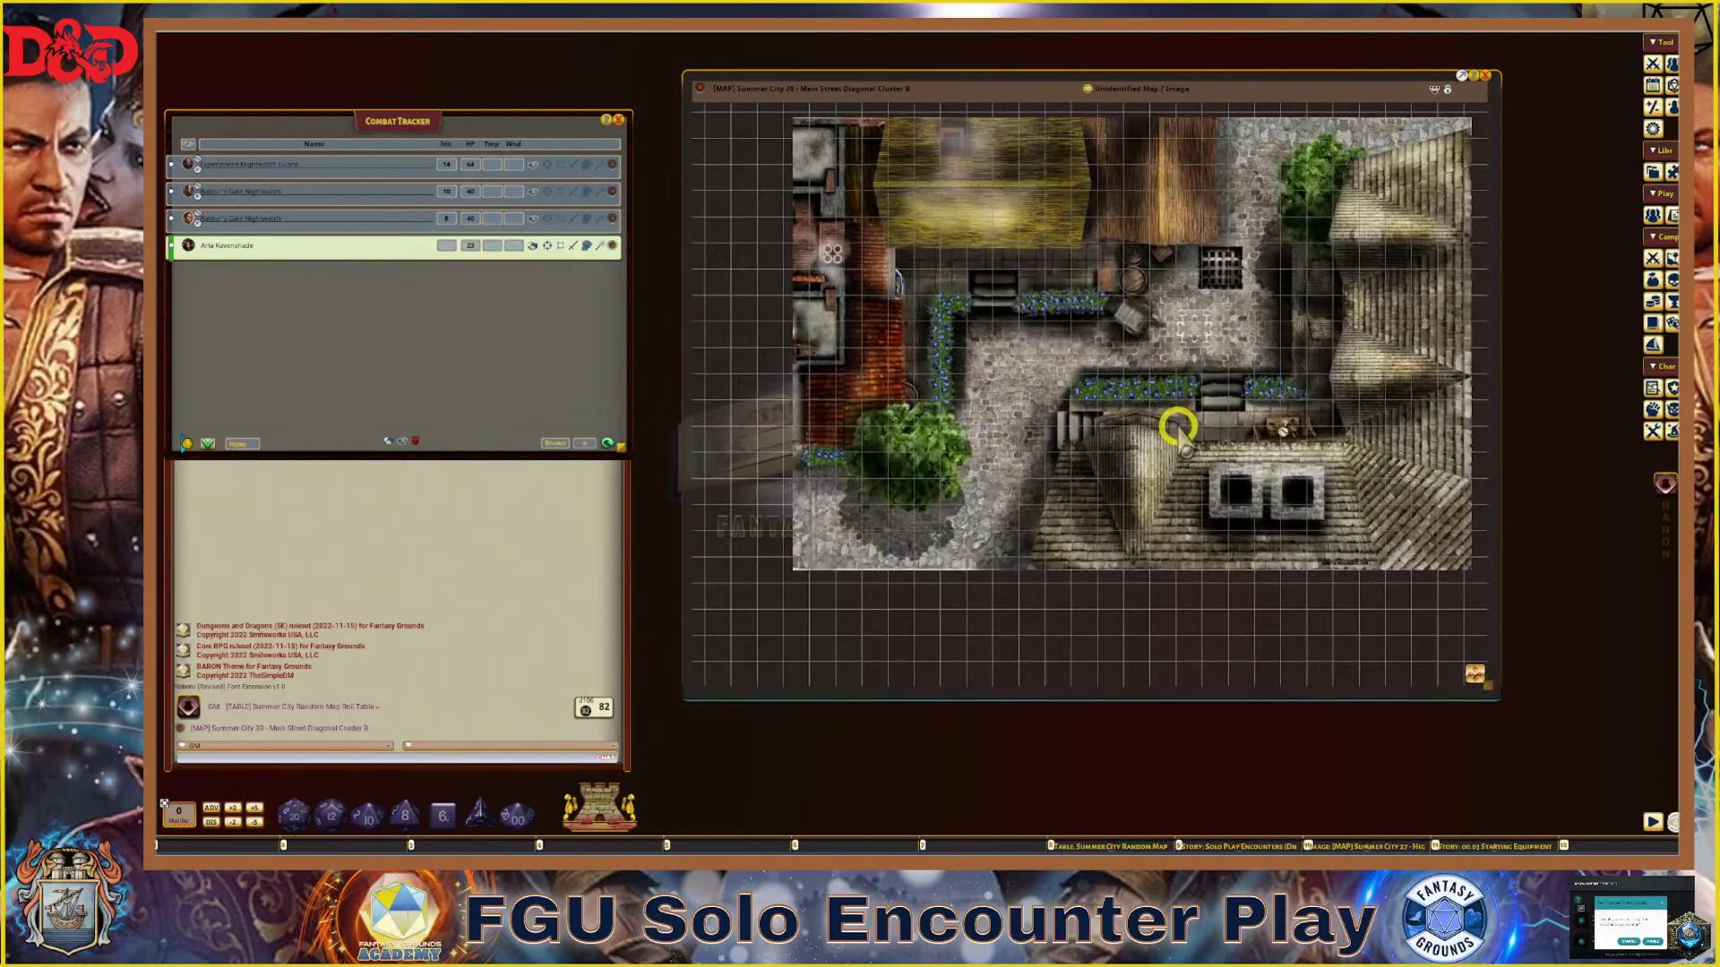
scroll(1174, 426, up, 1)
scroll(1159, 425, down, 1)
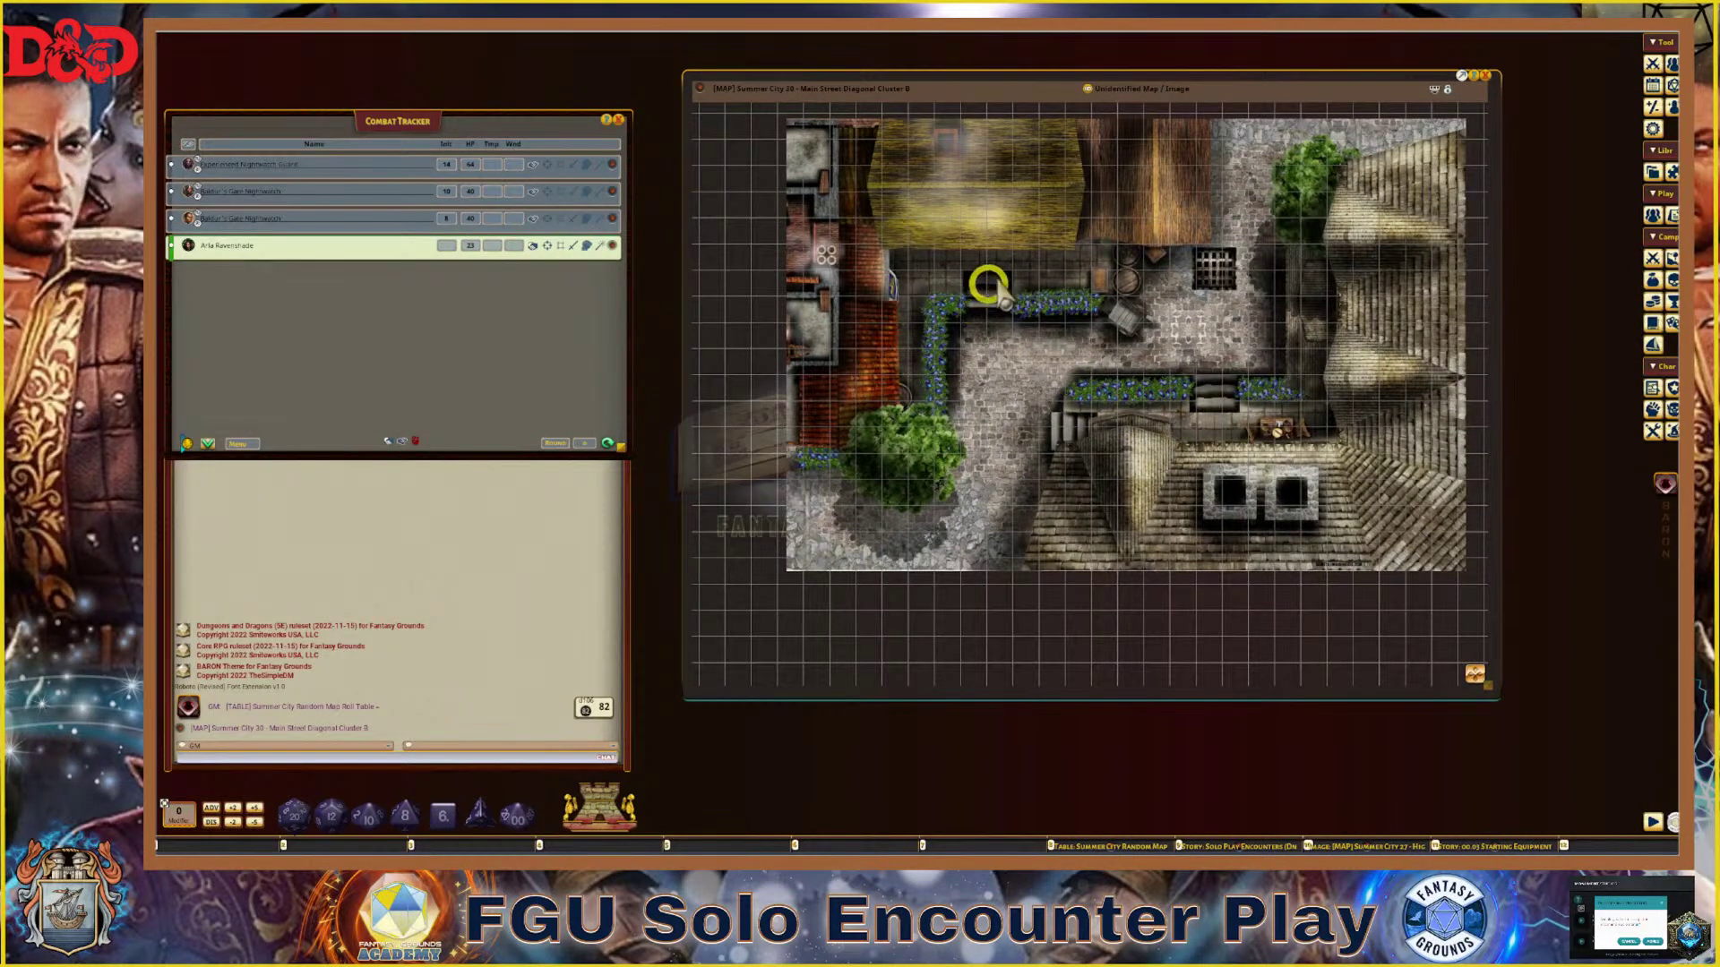
scroll(1088, 412, down, 1)
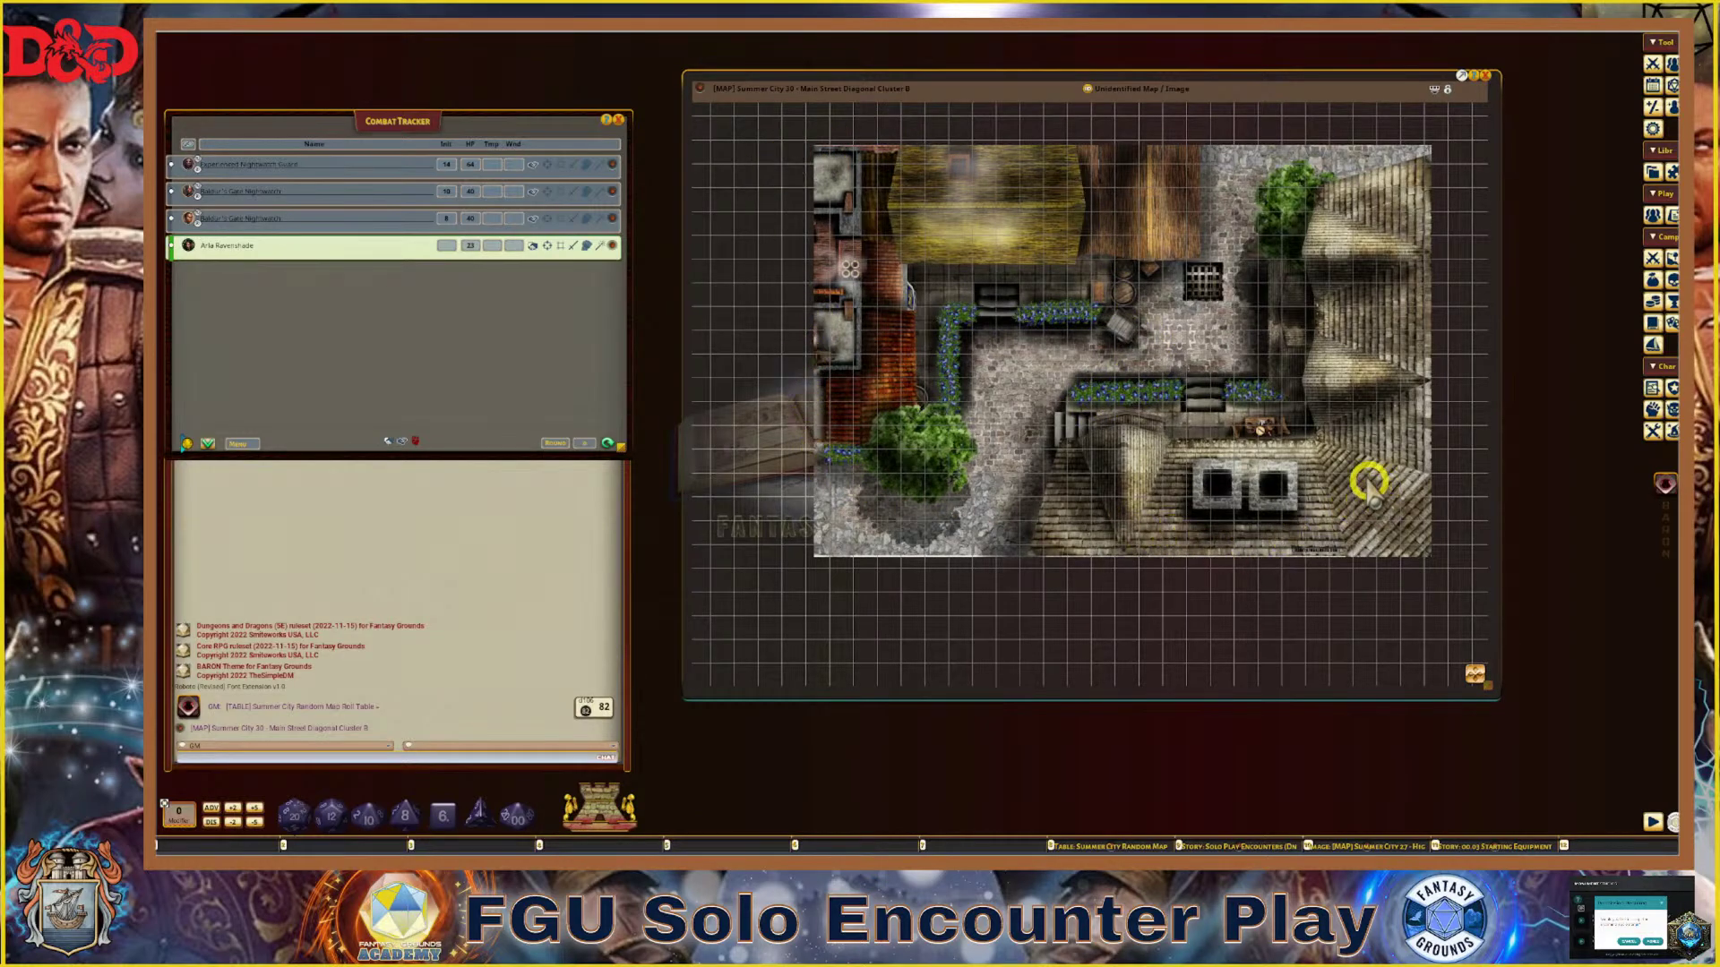
scroll(1335, 473, up, 1)
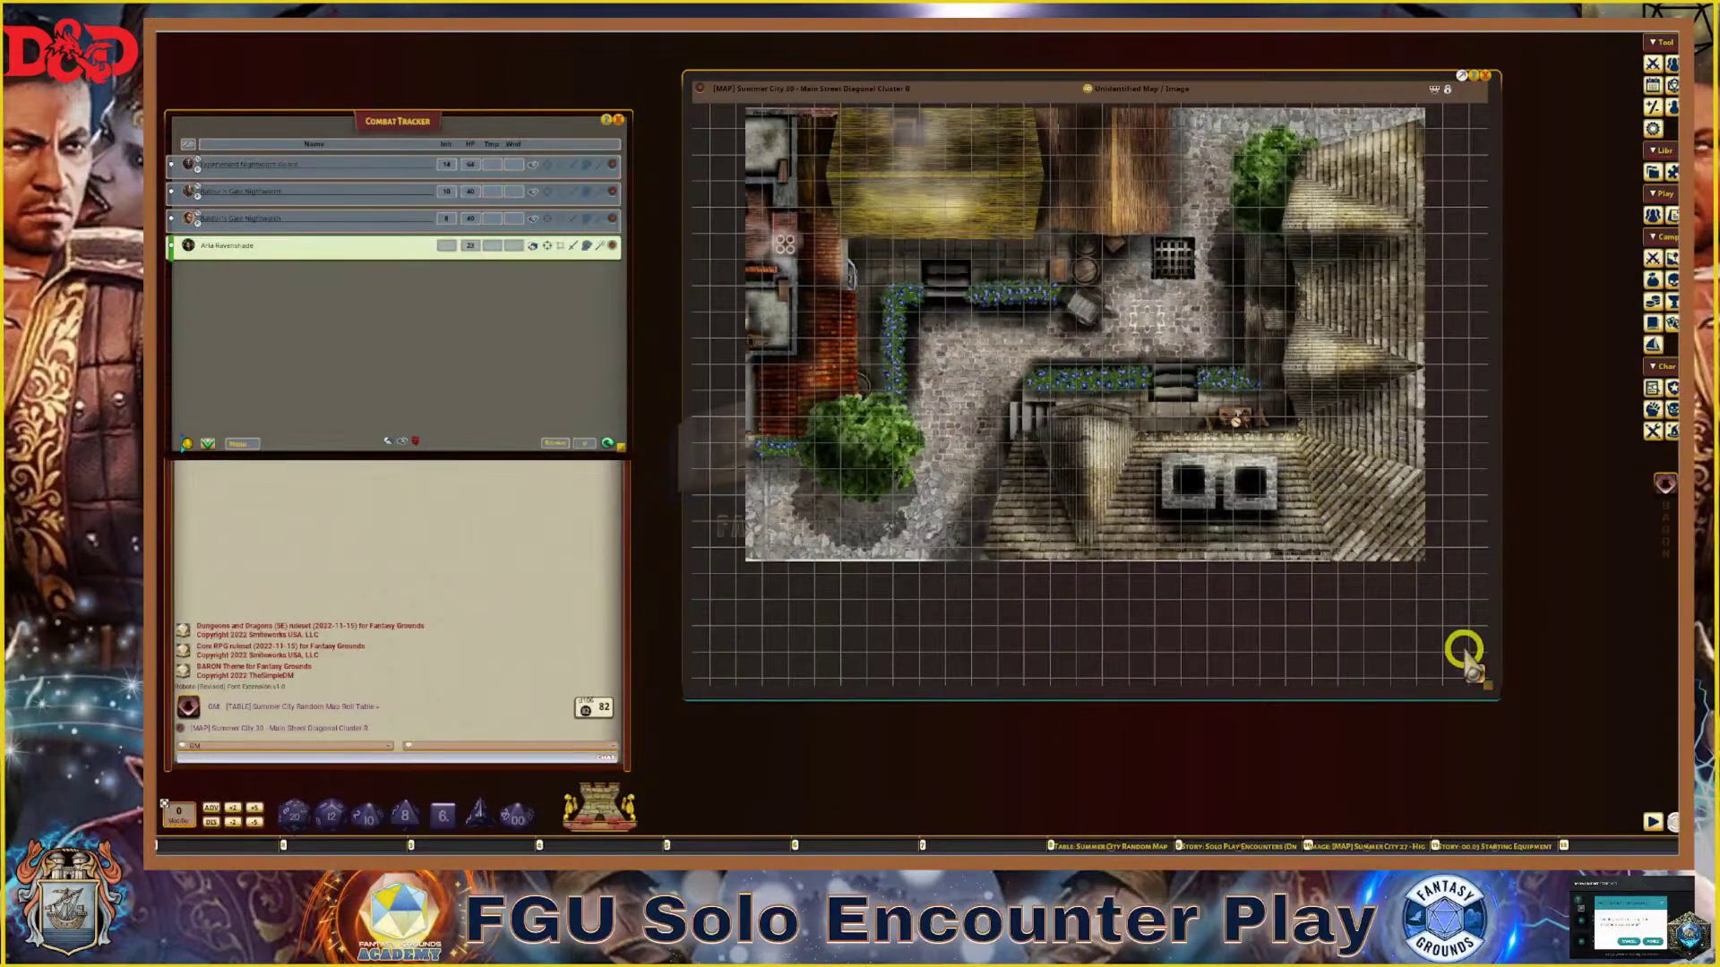
scroll(1474, 663, up, 1)
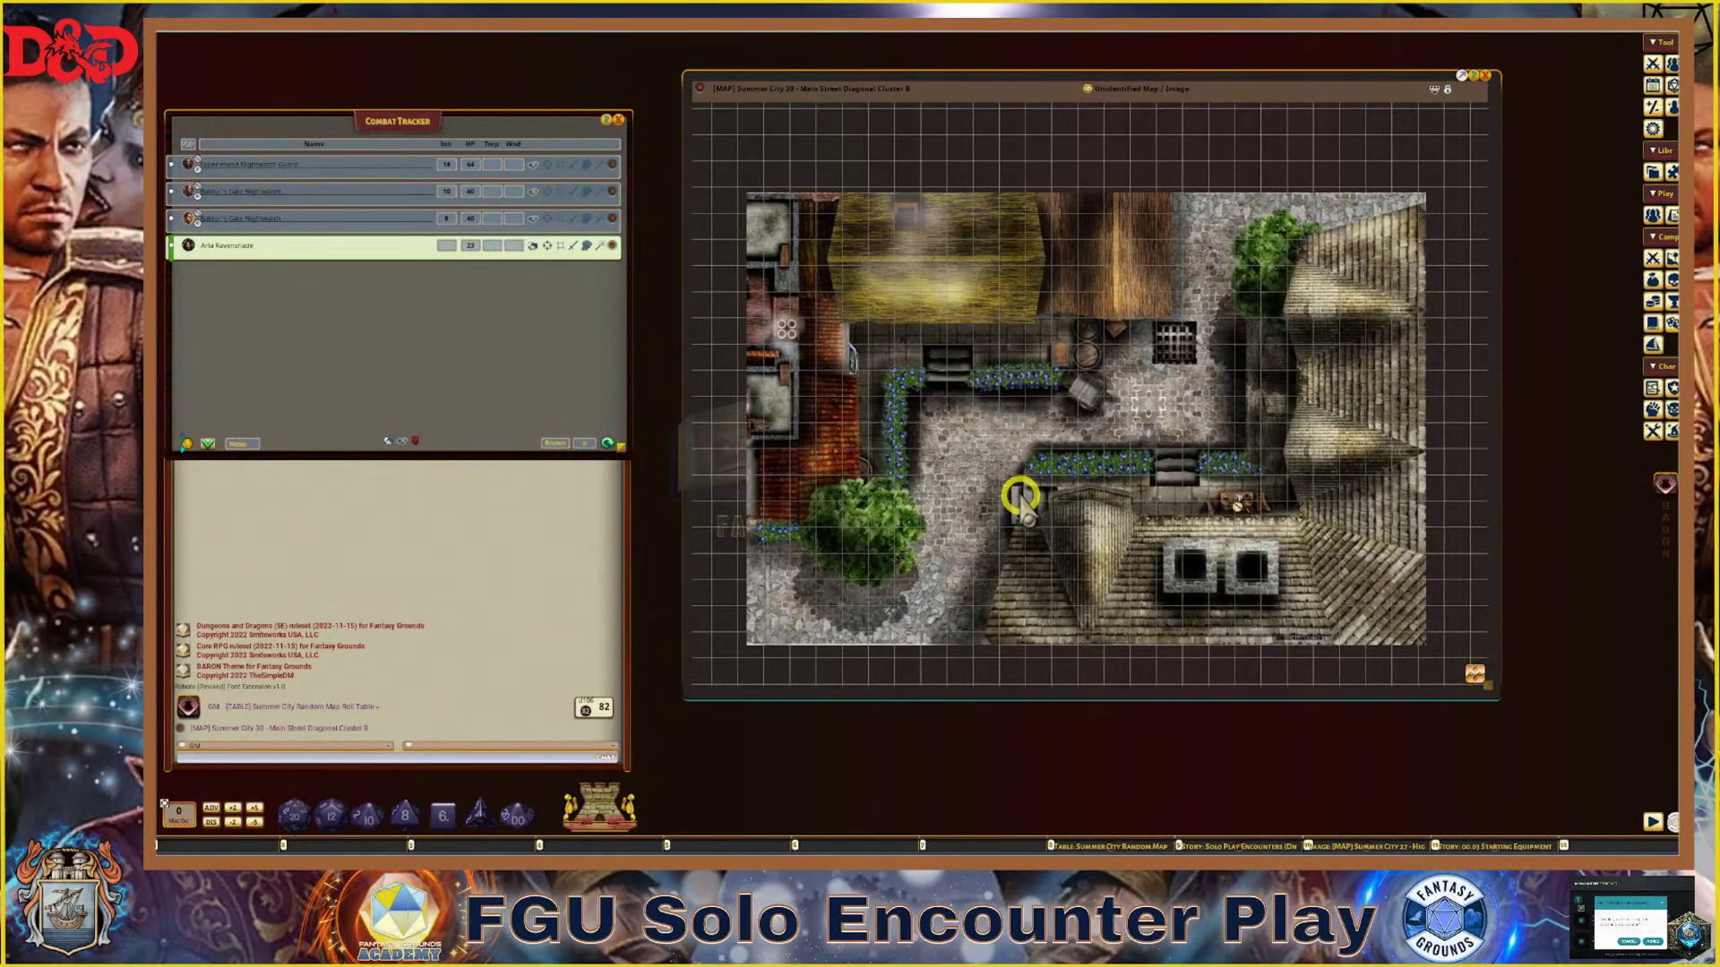
scroll(1023, 496, up, 1)
scroll(1023, 495, down, 1)
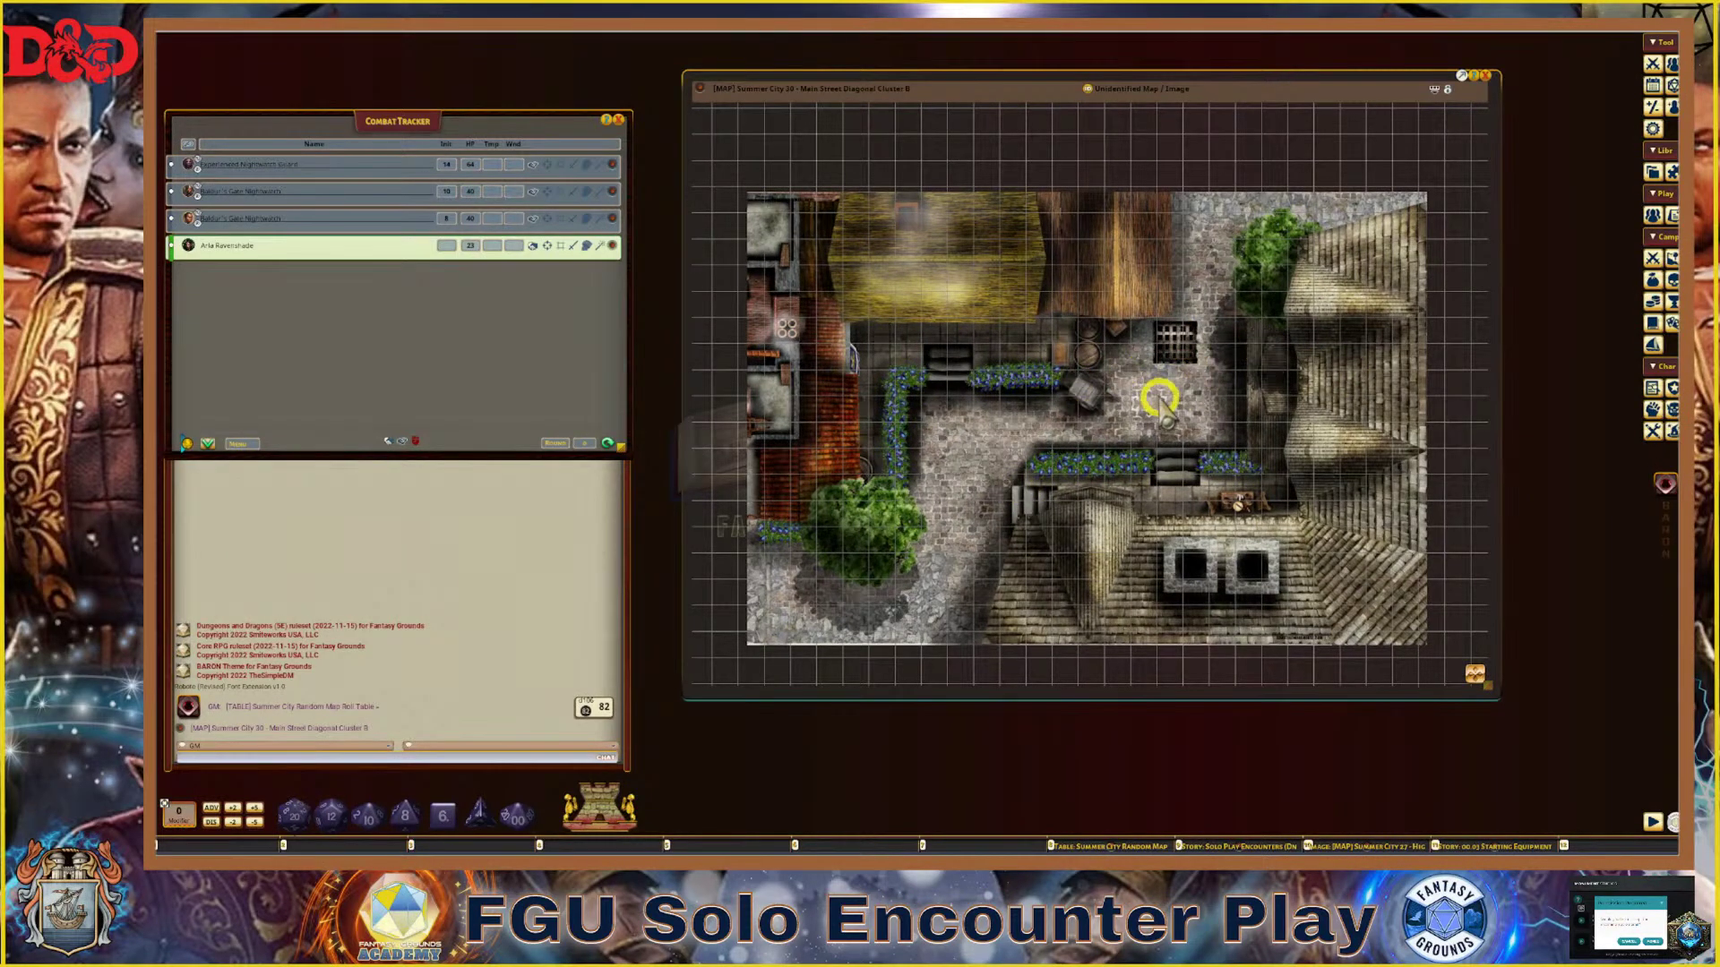
scroll(1170, 433, up, 1)
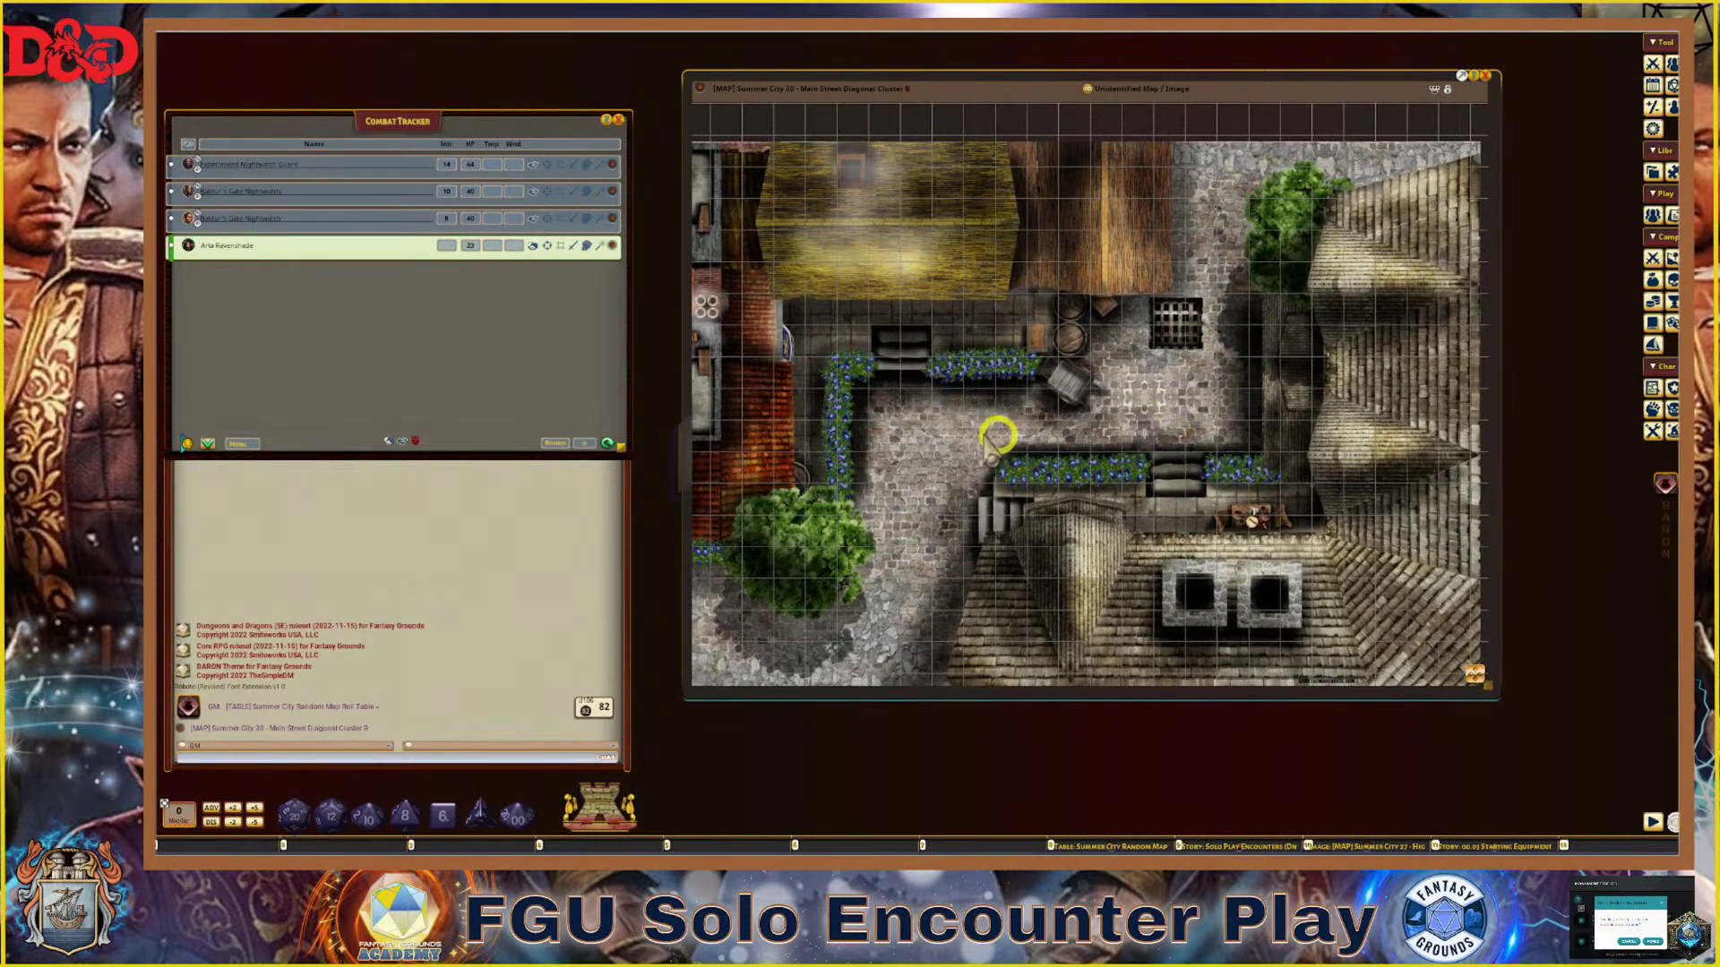
scroll(913, 479, down, 1)
scroll(862, 538, down, 1)
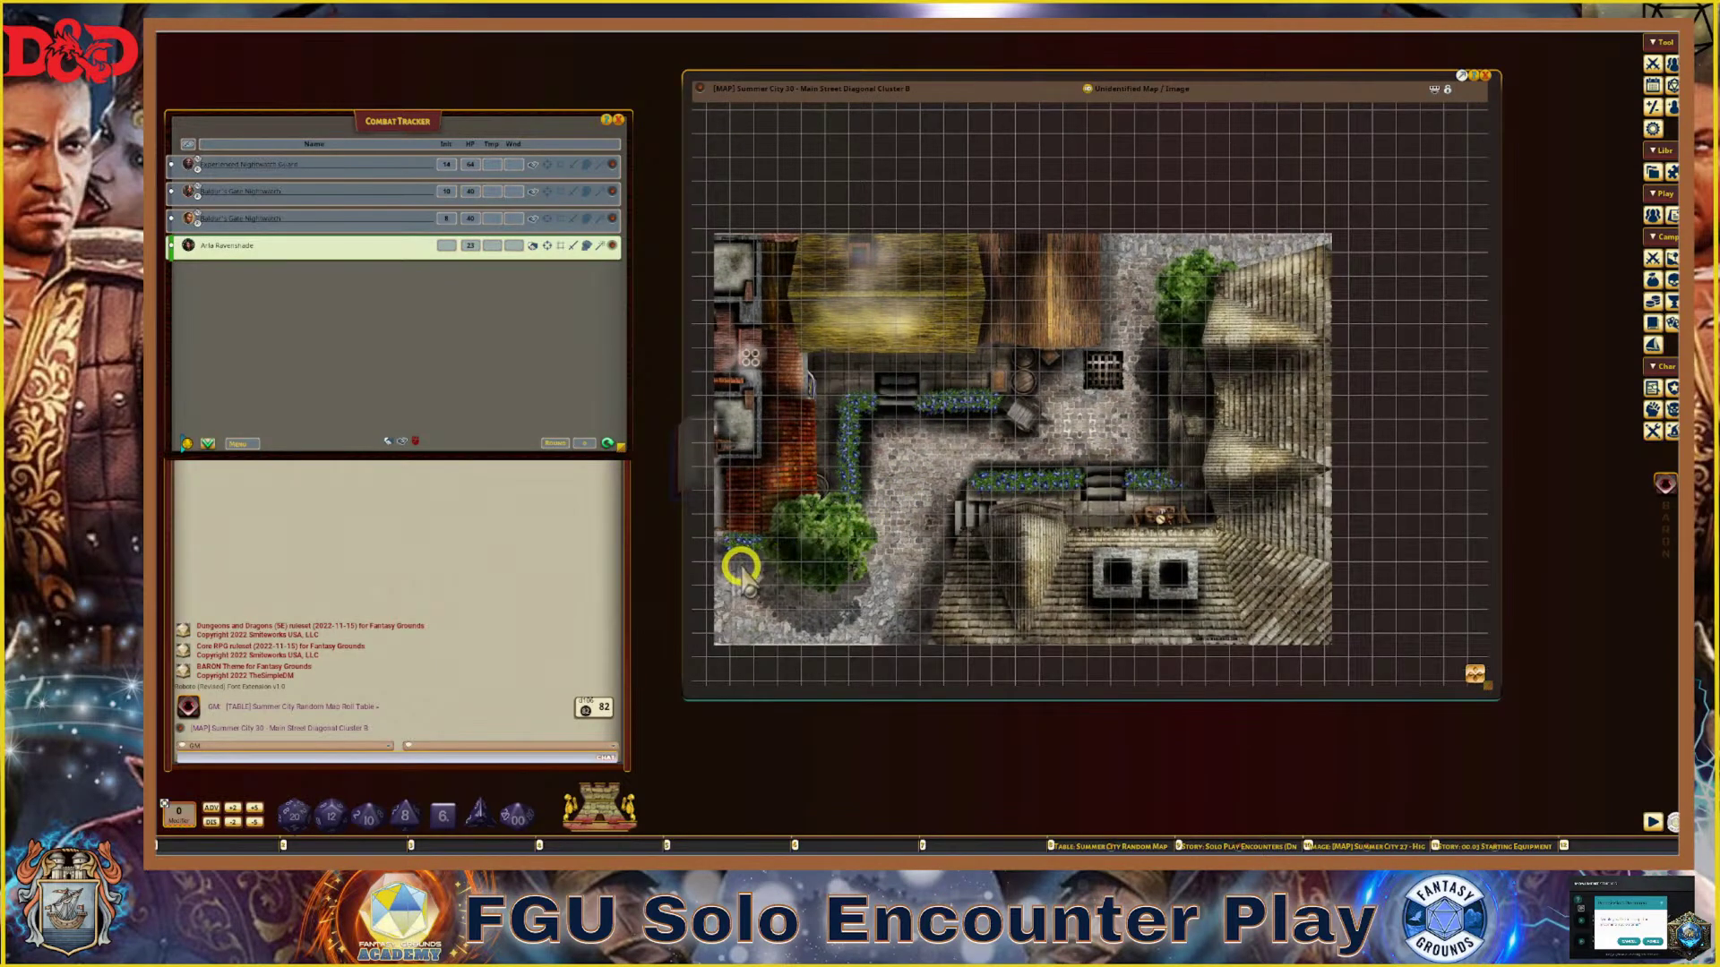
scroll(833, 510, up, 2)
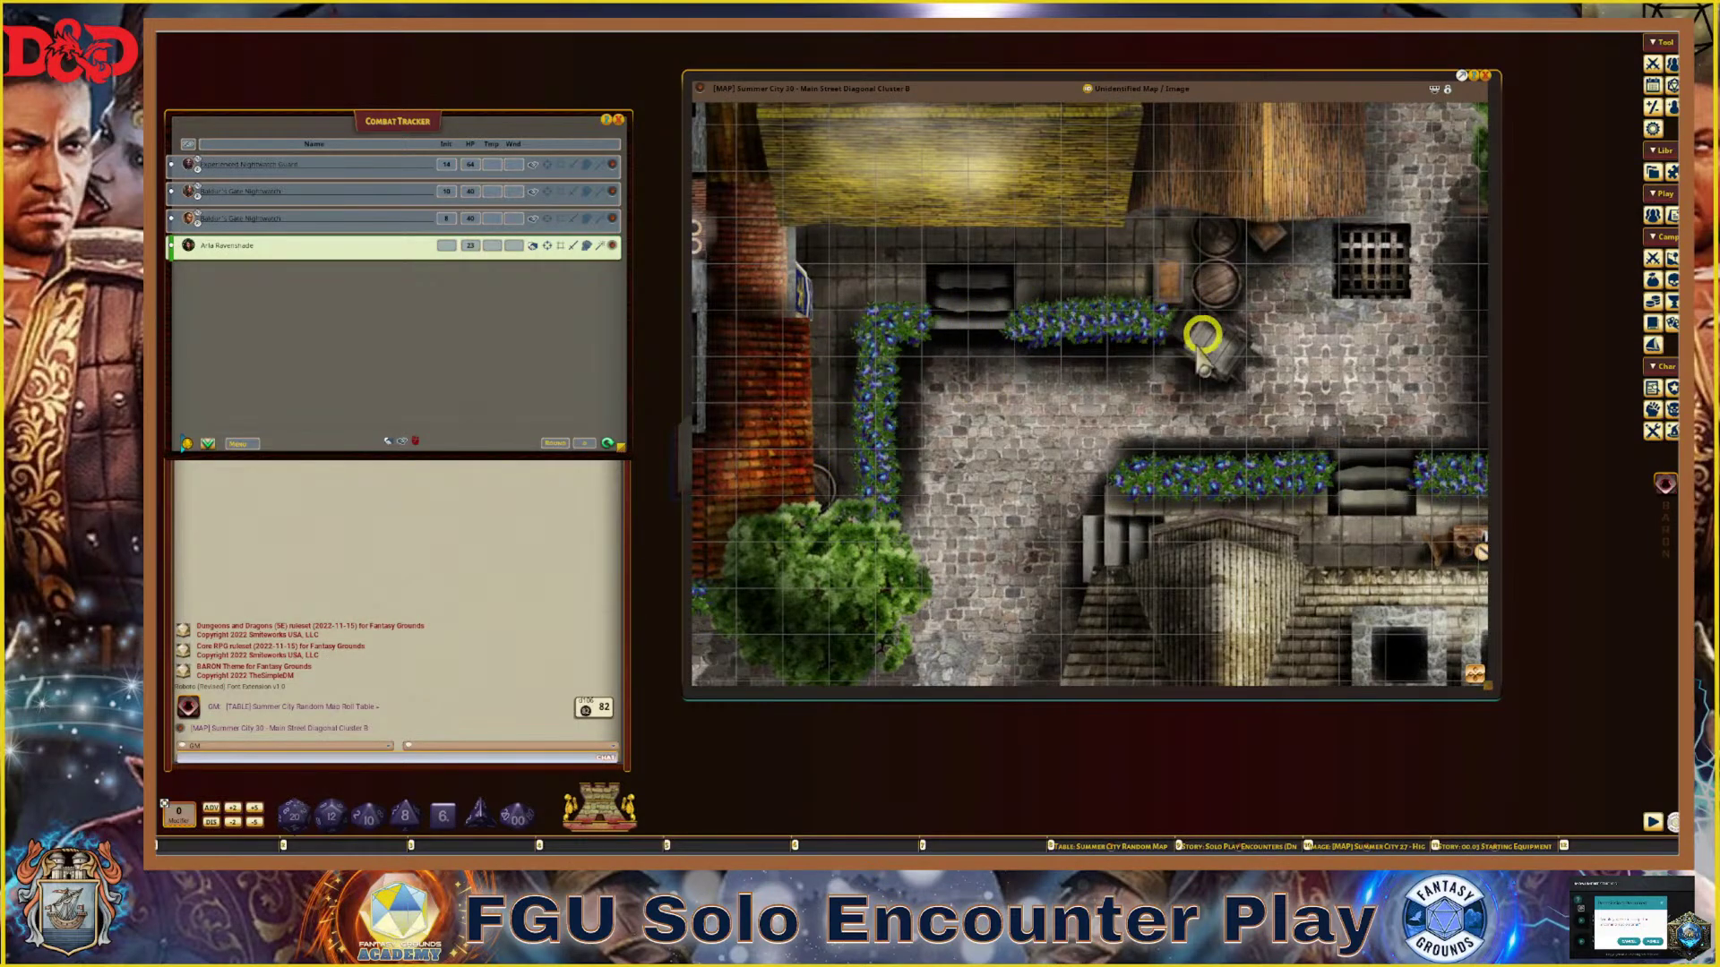
scroll(1196, 358, down, 3)
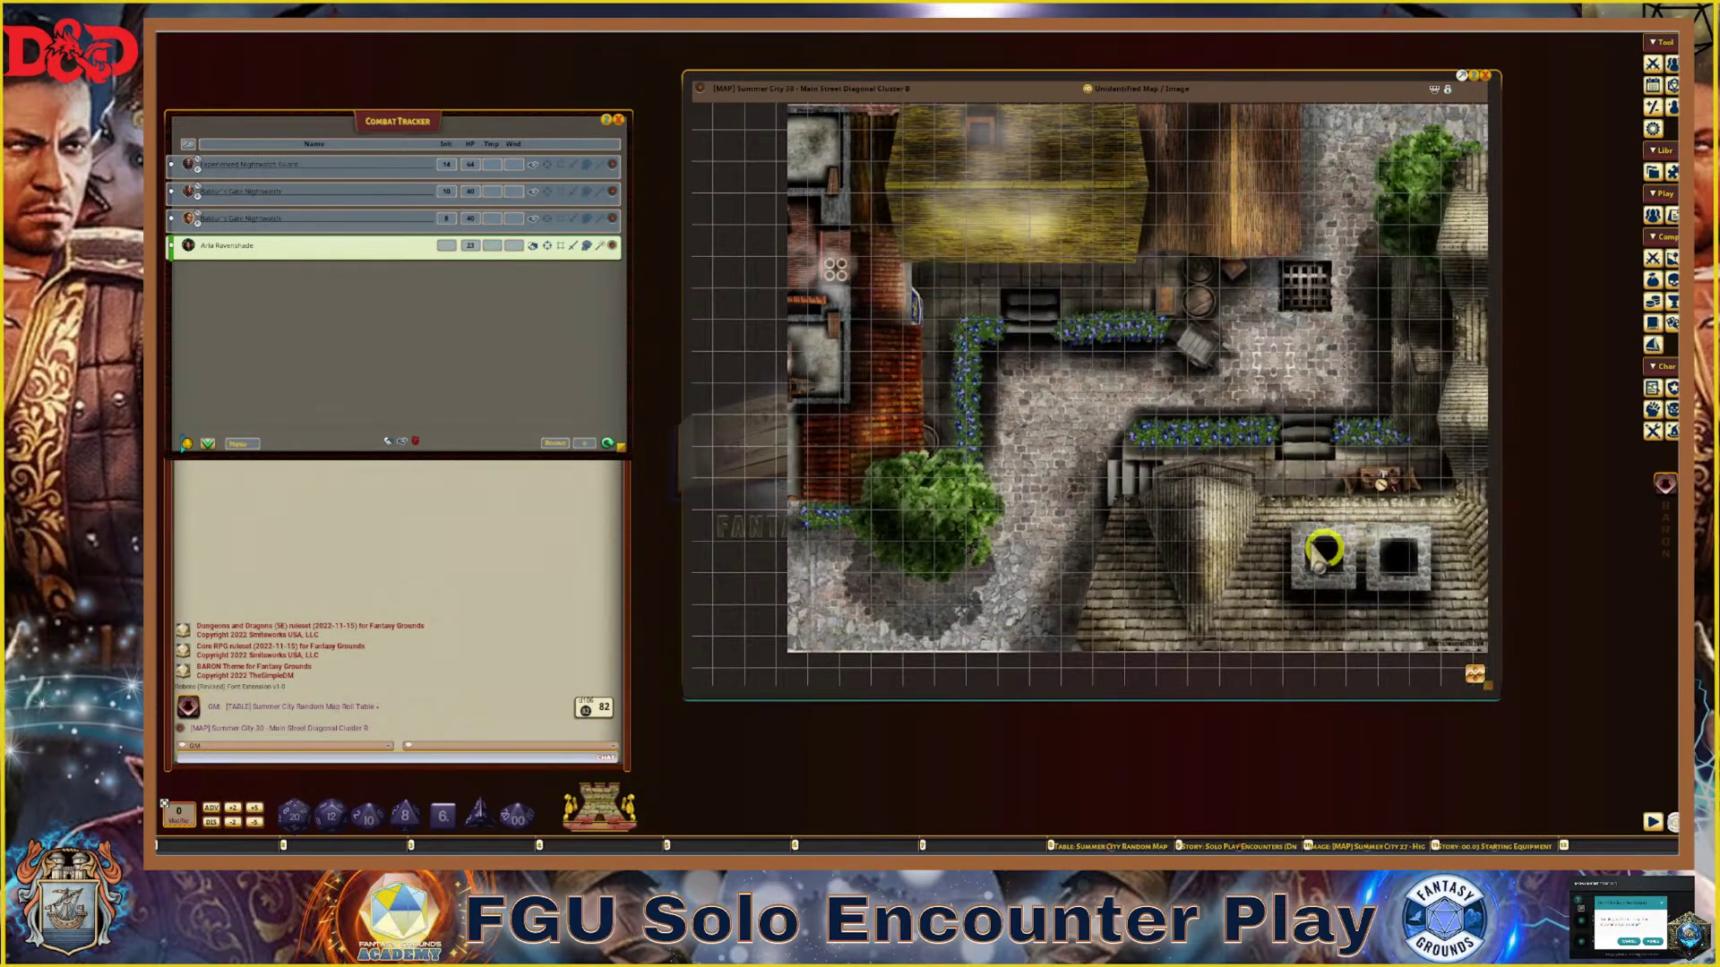
scroll(1272, 542, down, 1)
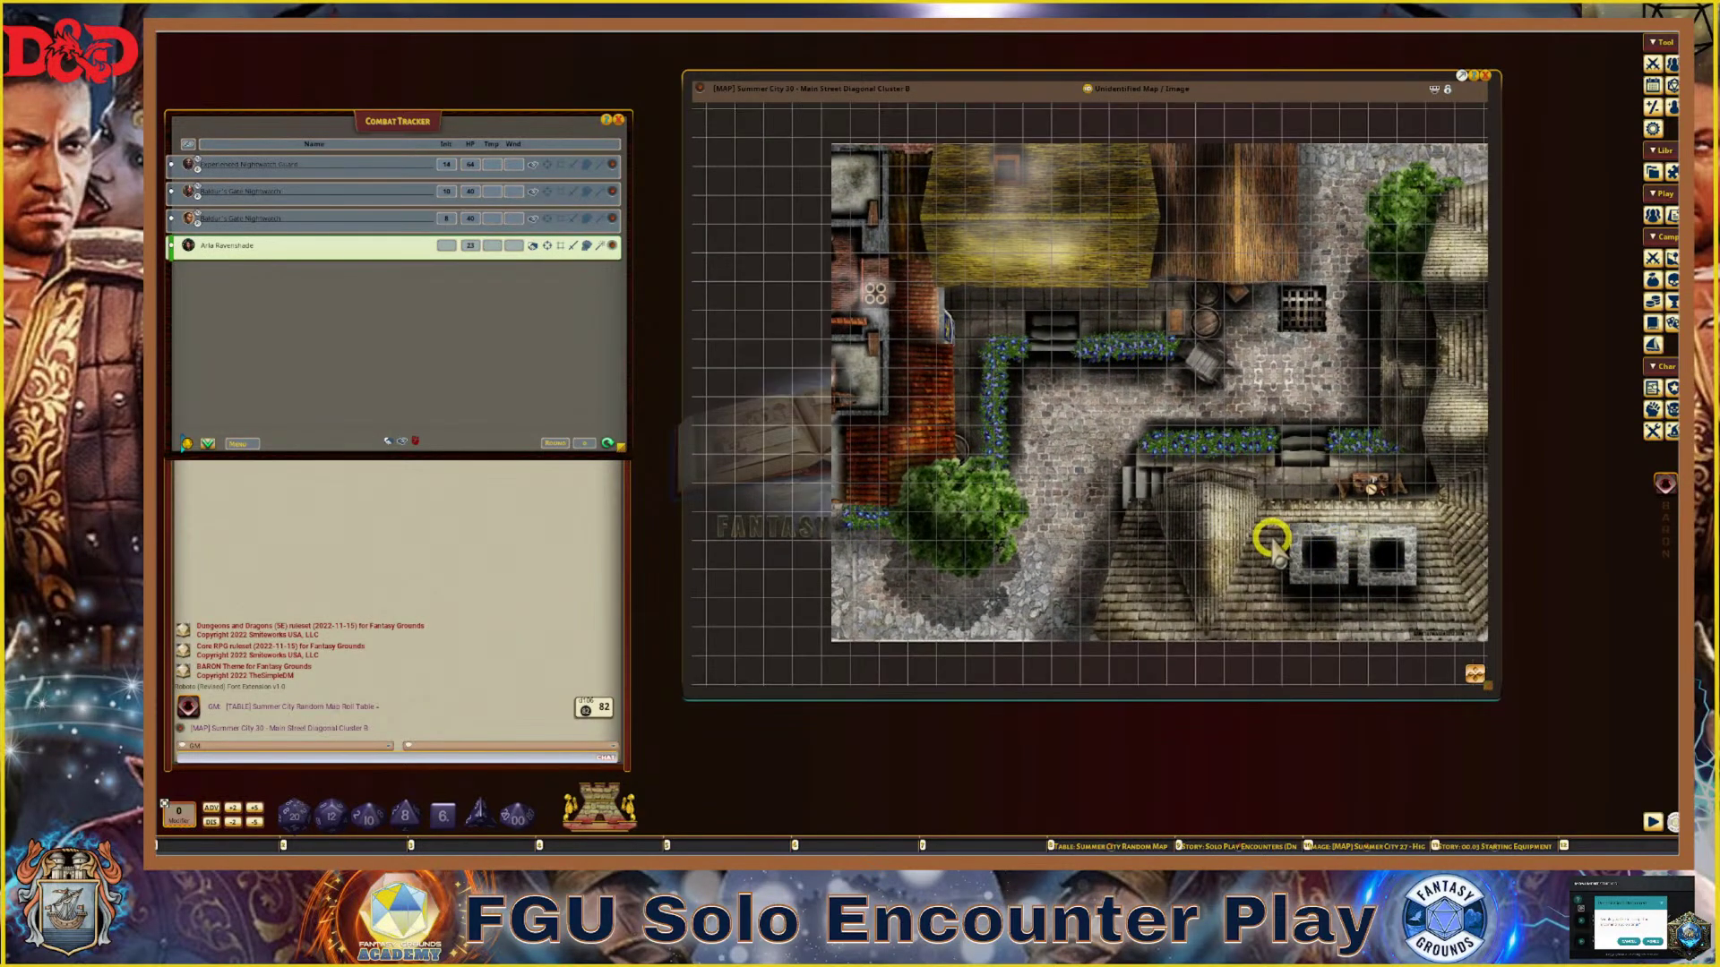
scroll(1344, 555, down, 1)
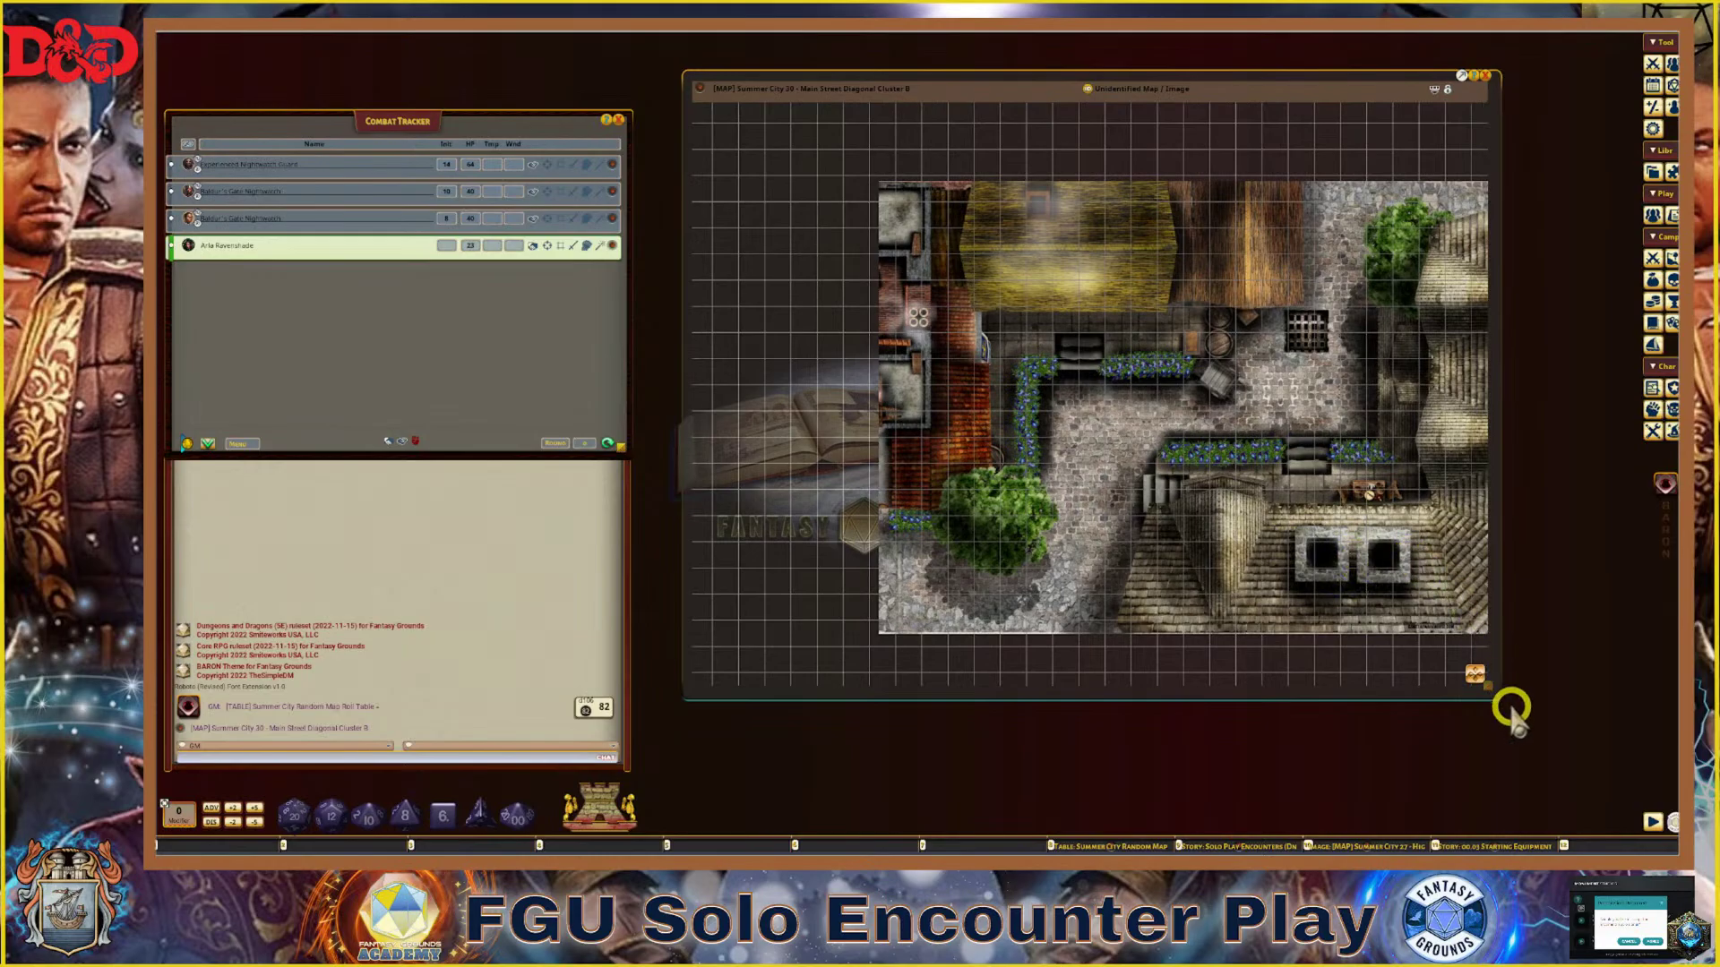
drag(1475, 676, 1542, 687)
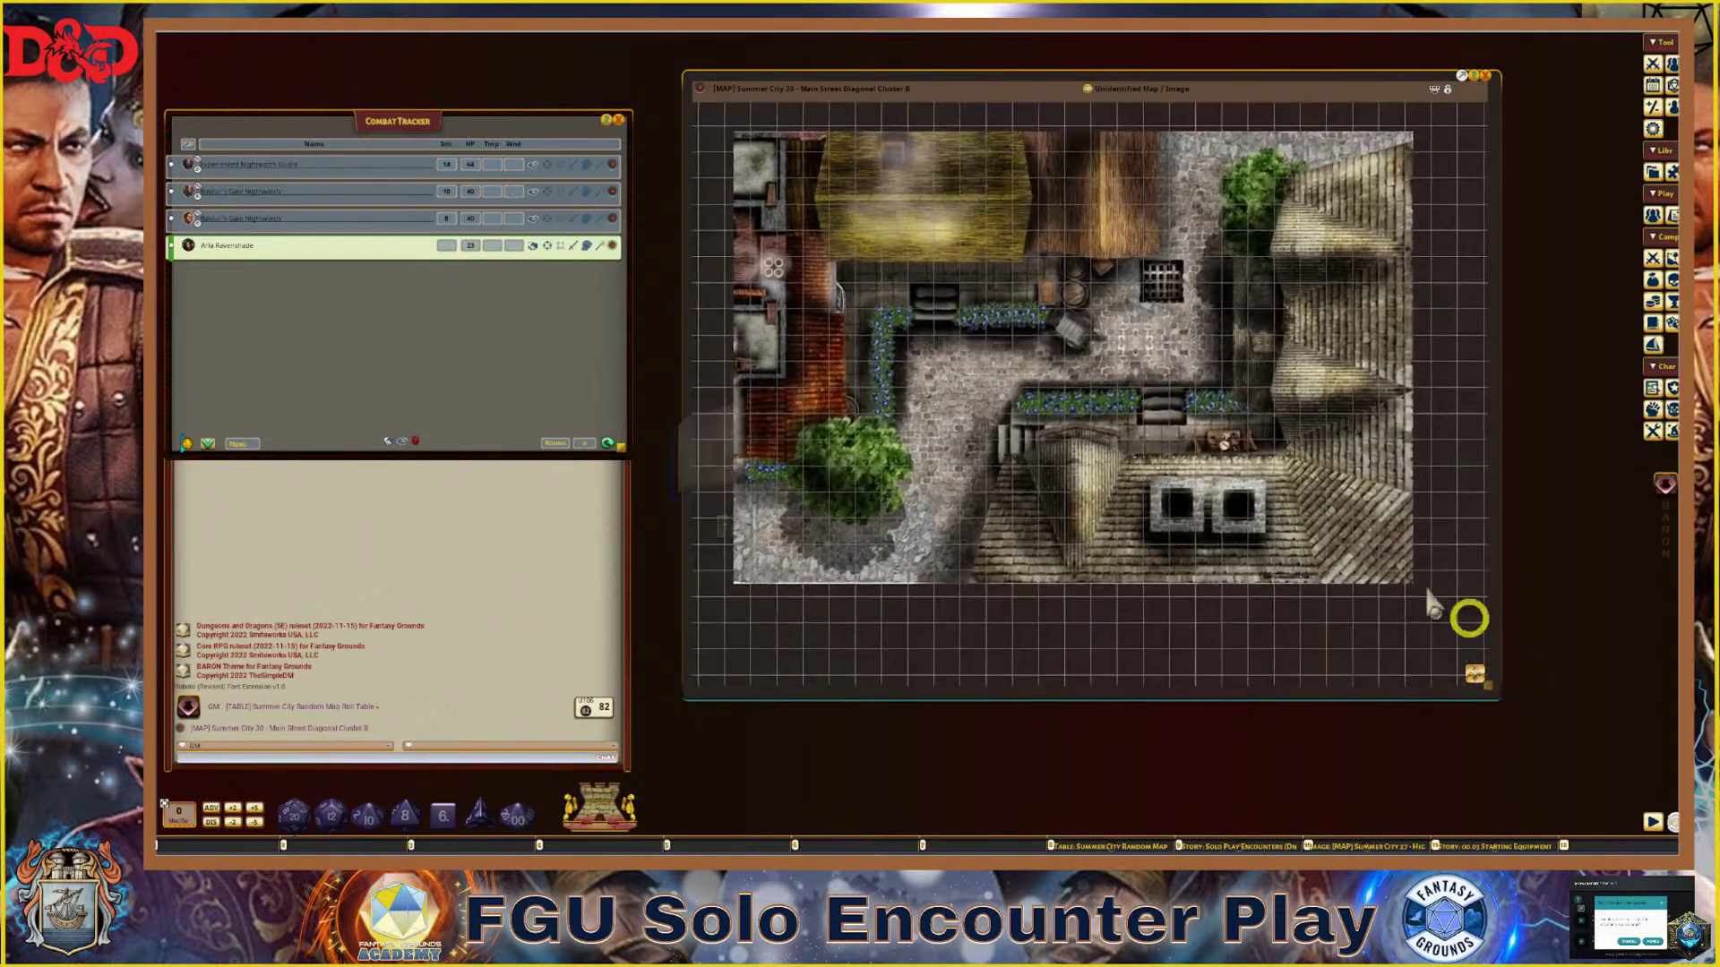
click(861, 291)
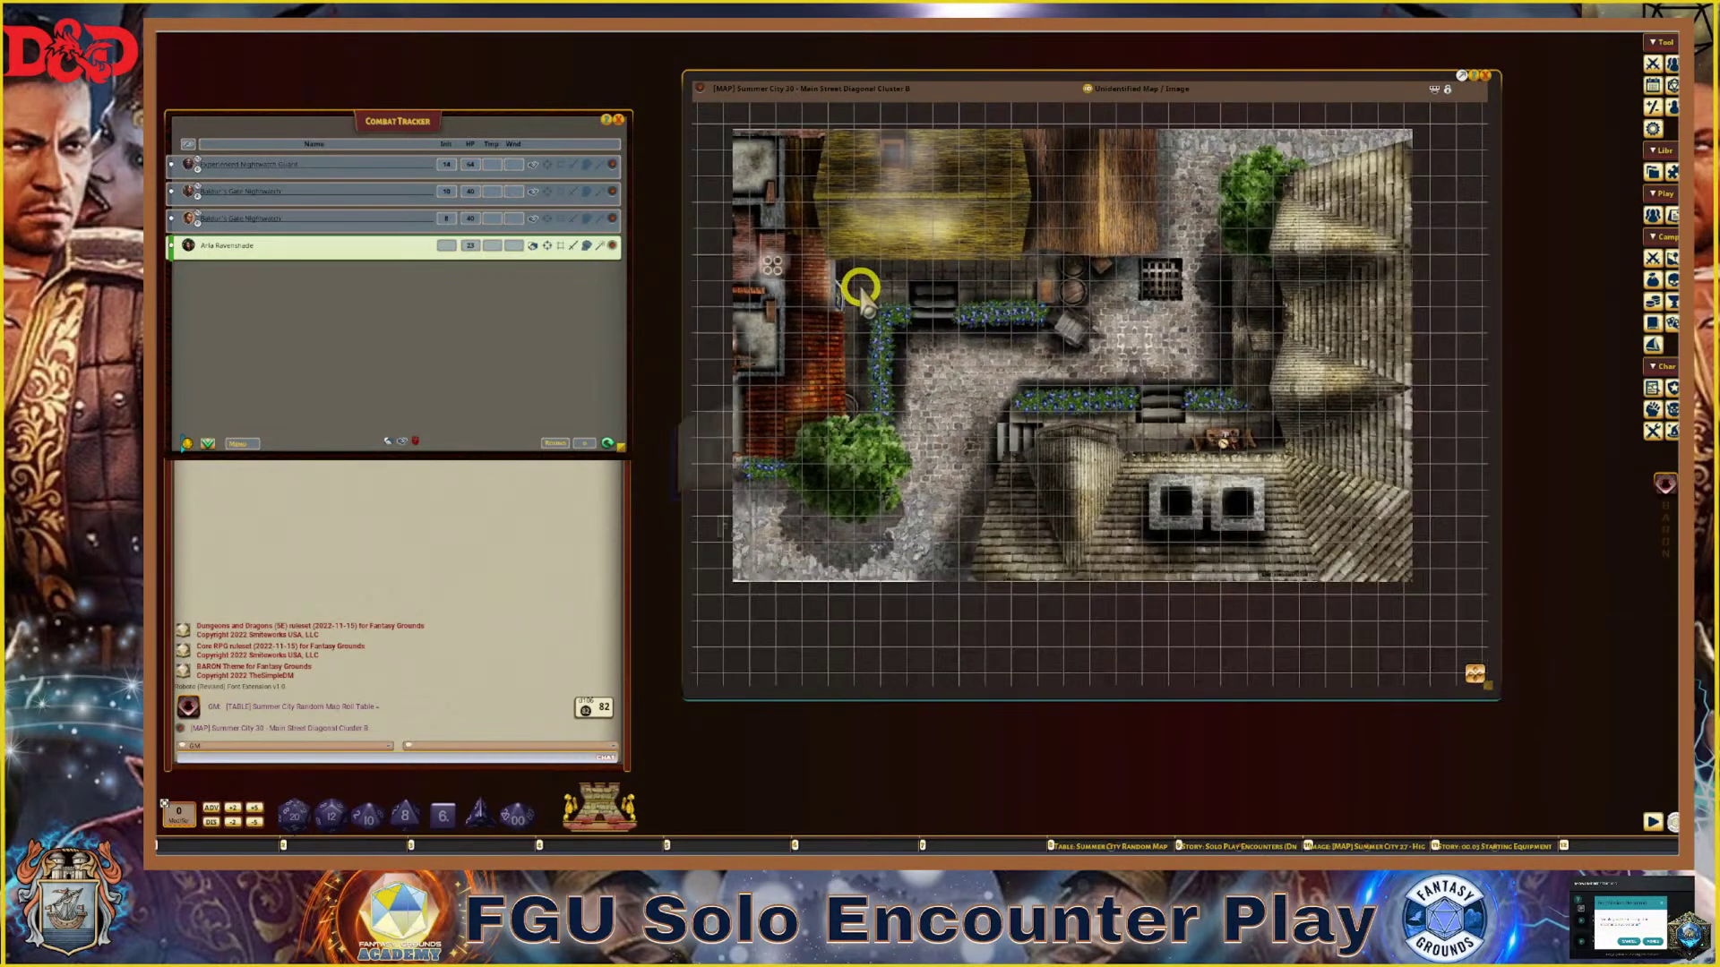
mouse_move(855, 292)
mouse_down()
mouse_move(955, 281)
mouse_move(937, 307)
mouse_move(986, 309)
mouse_up()
scroll(985, 309, down, 2)
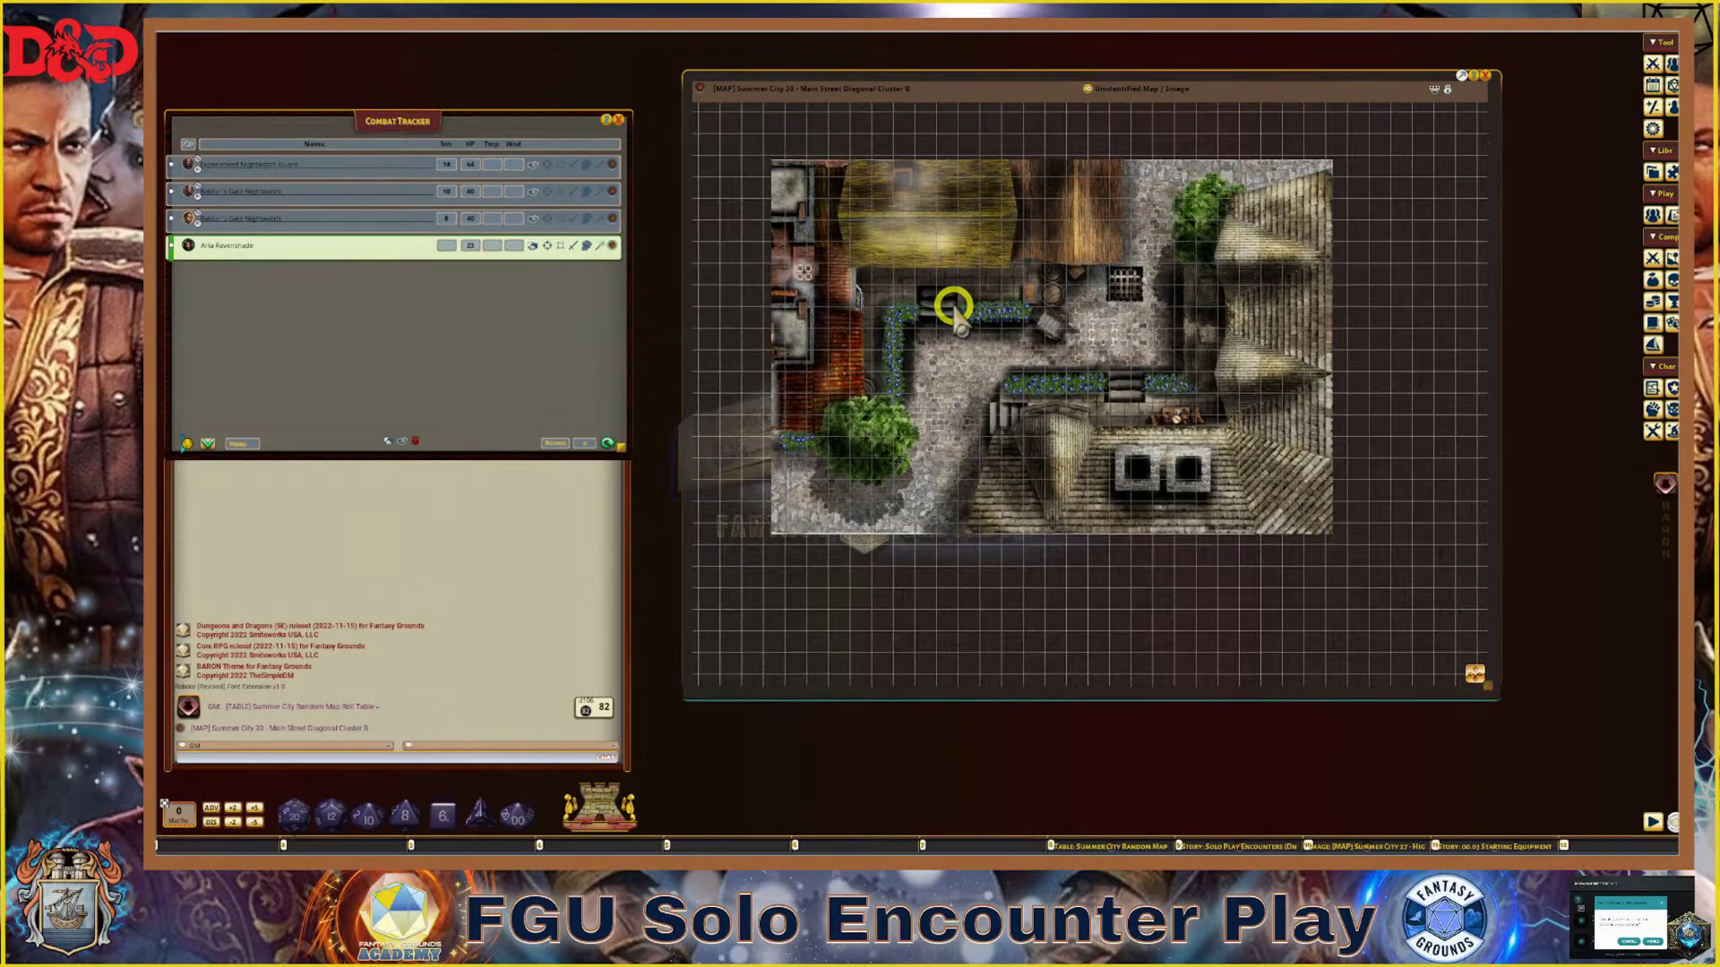
scroll(876, 280, up, 1)
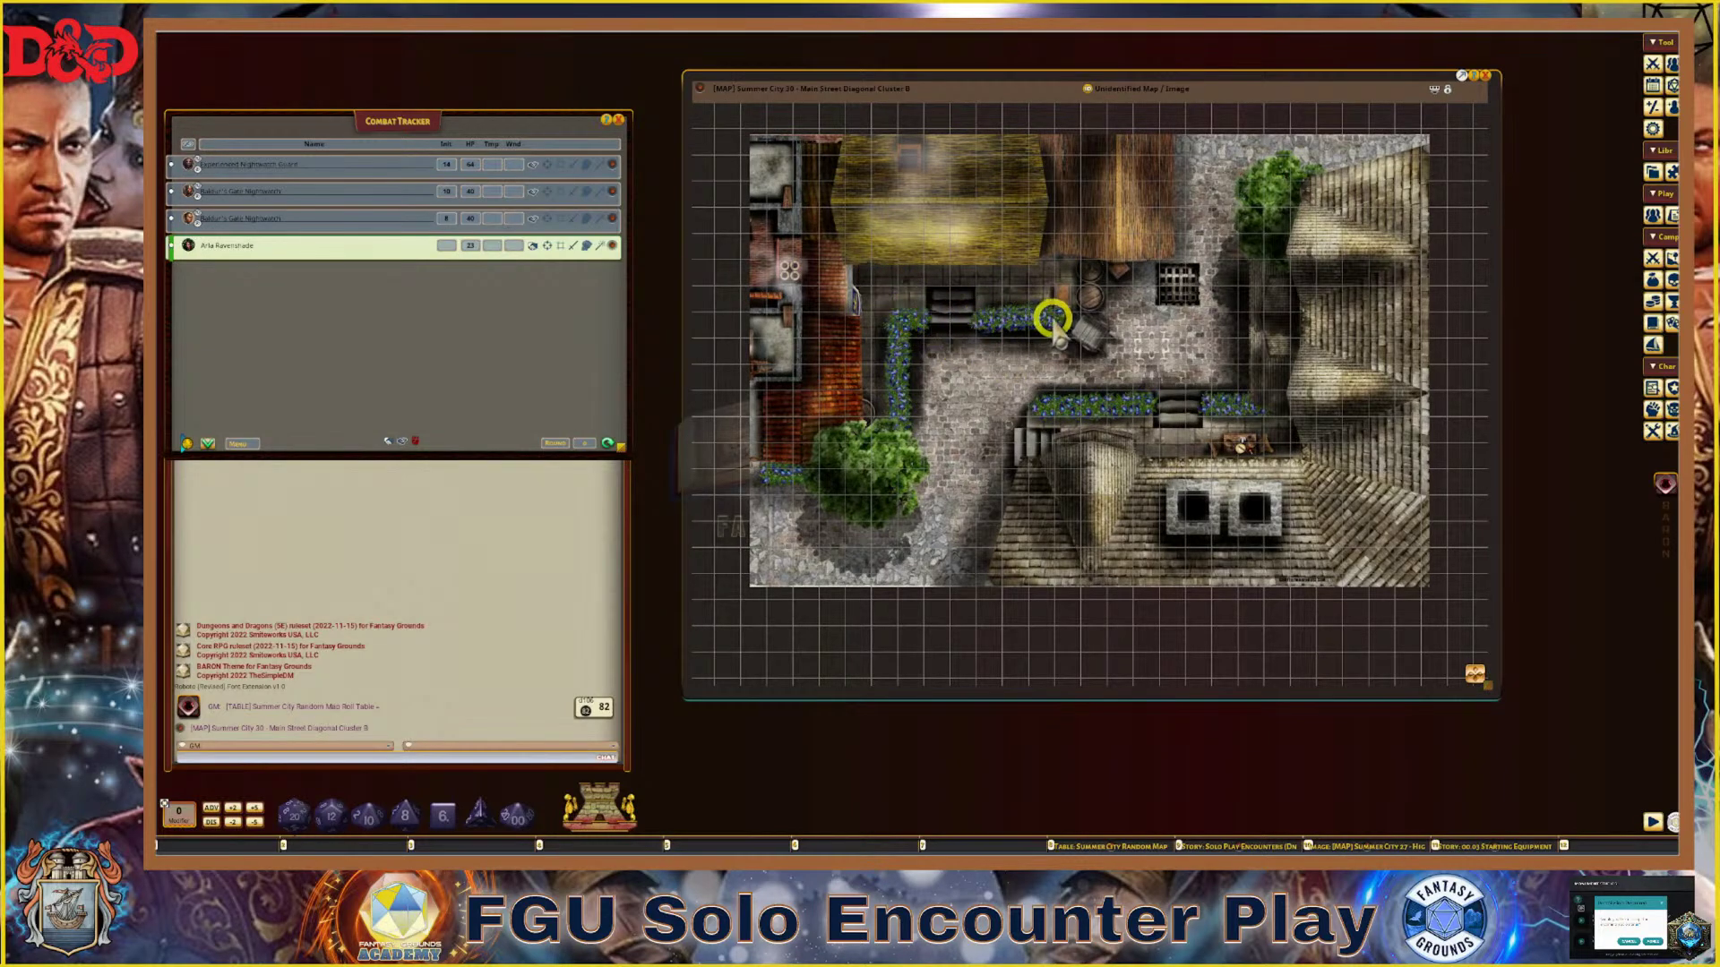
scroll(994, 332, down, 2)
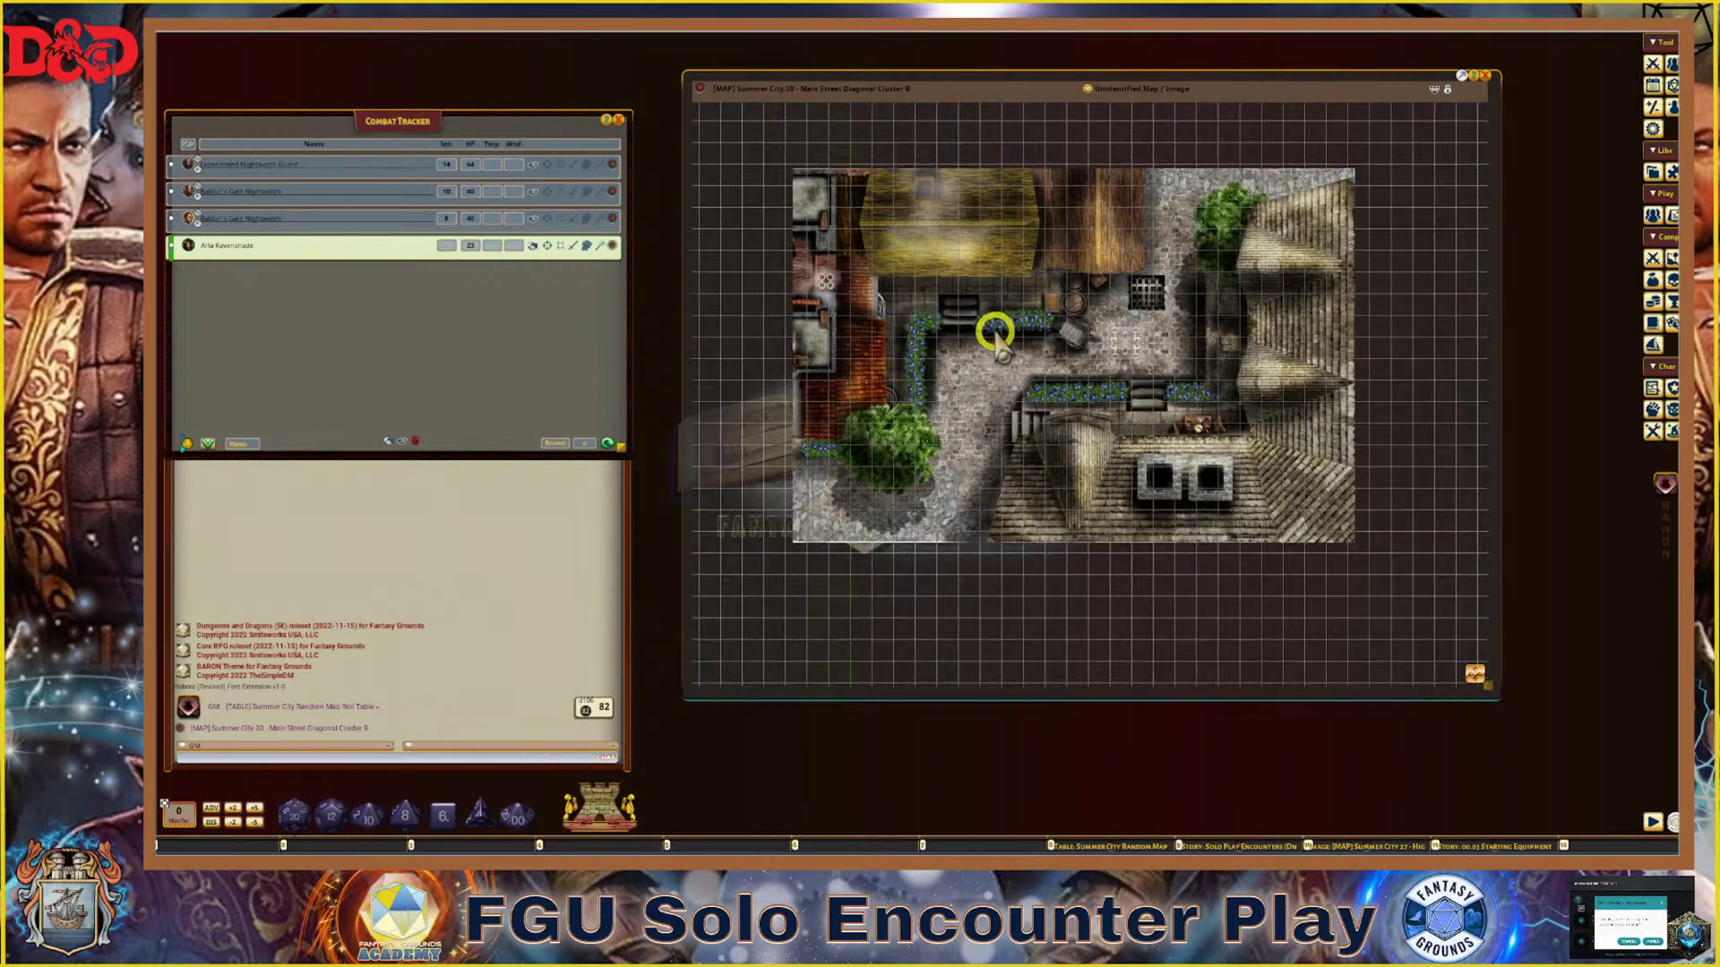
scroll(994, 331, up, 1)
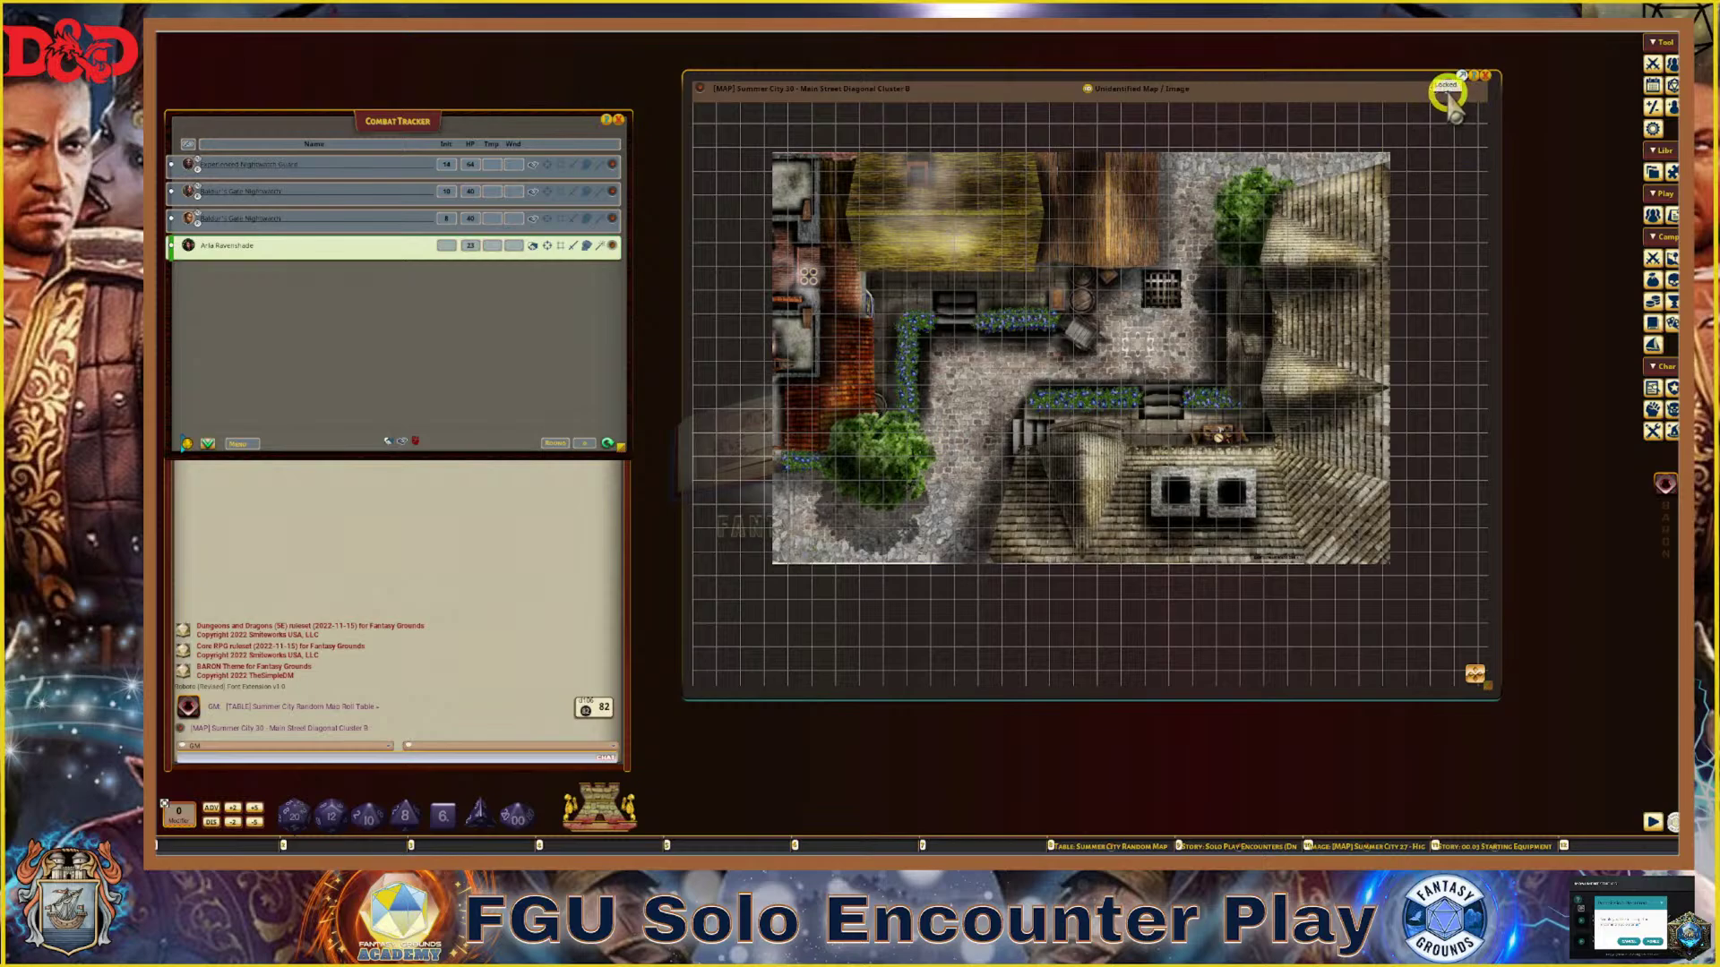
Unlock the Main Street Diagonal Cluster B map for editing, then unlock and select its image layer
click(1448, 92)
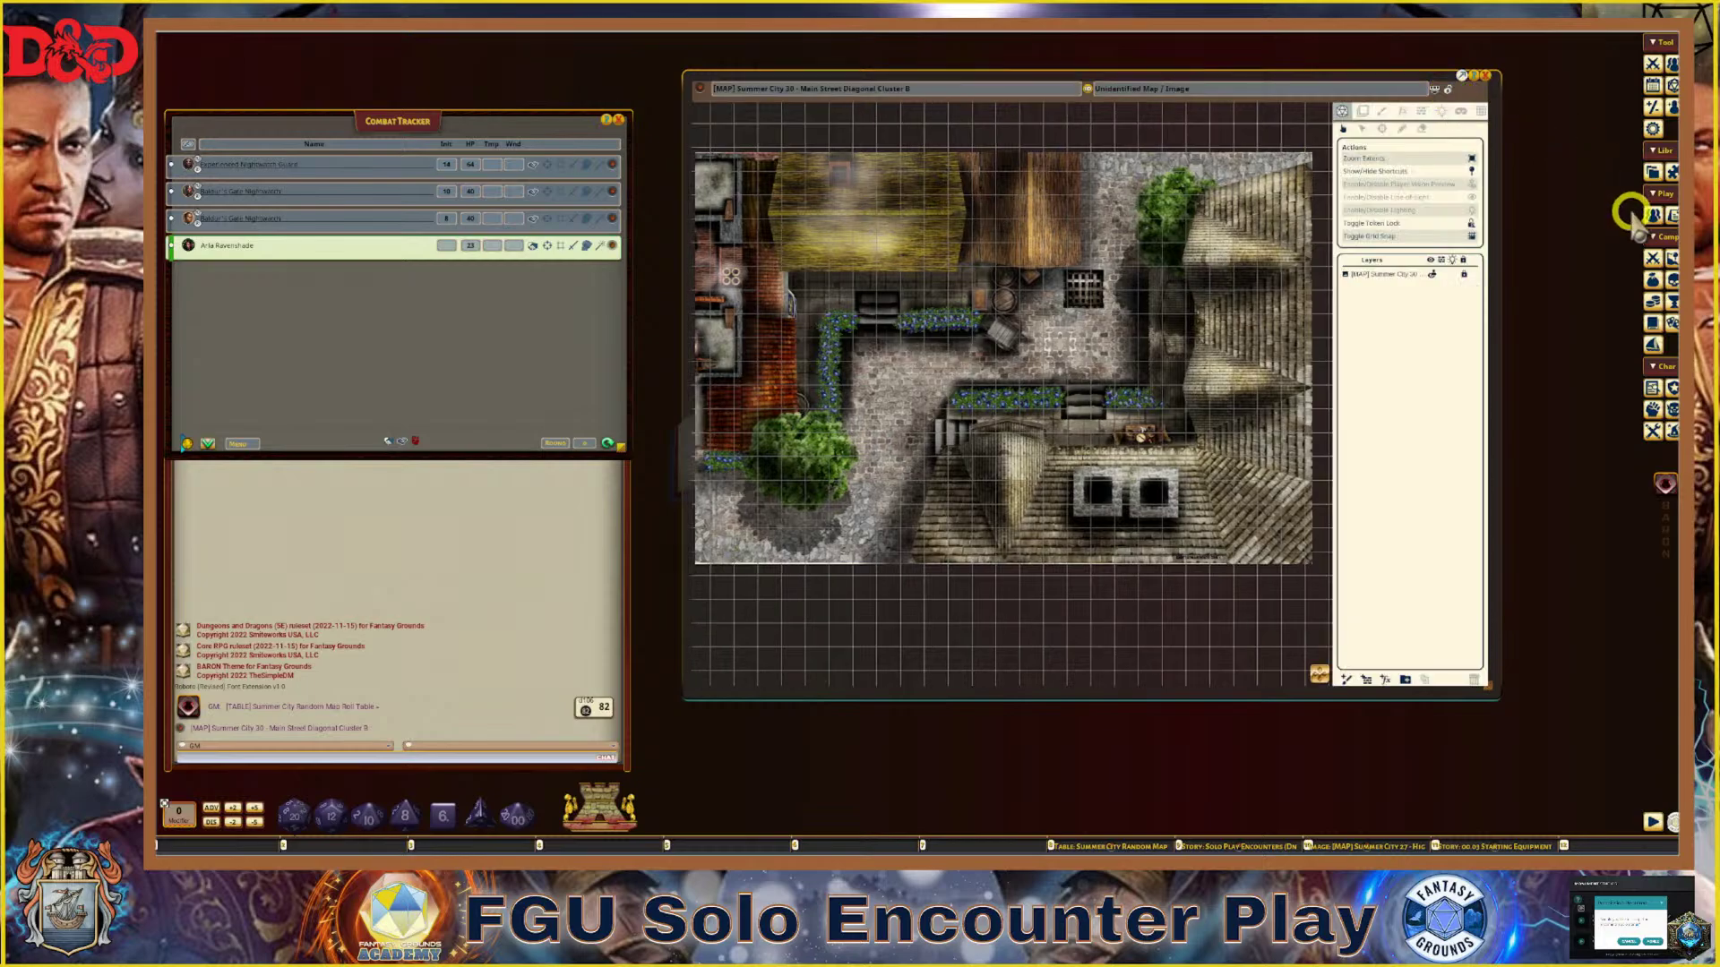
click(1463, 273)
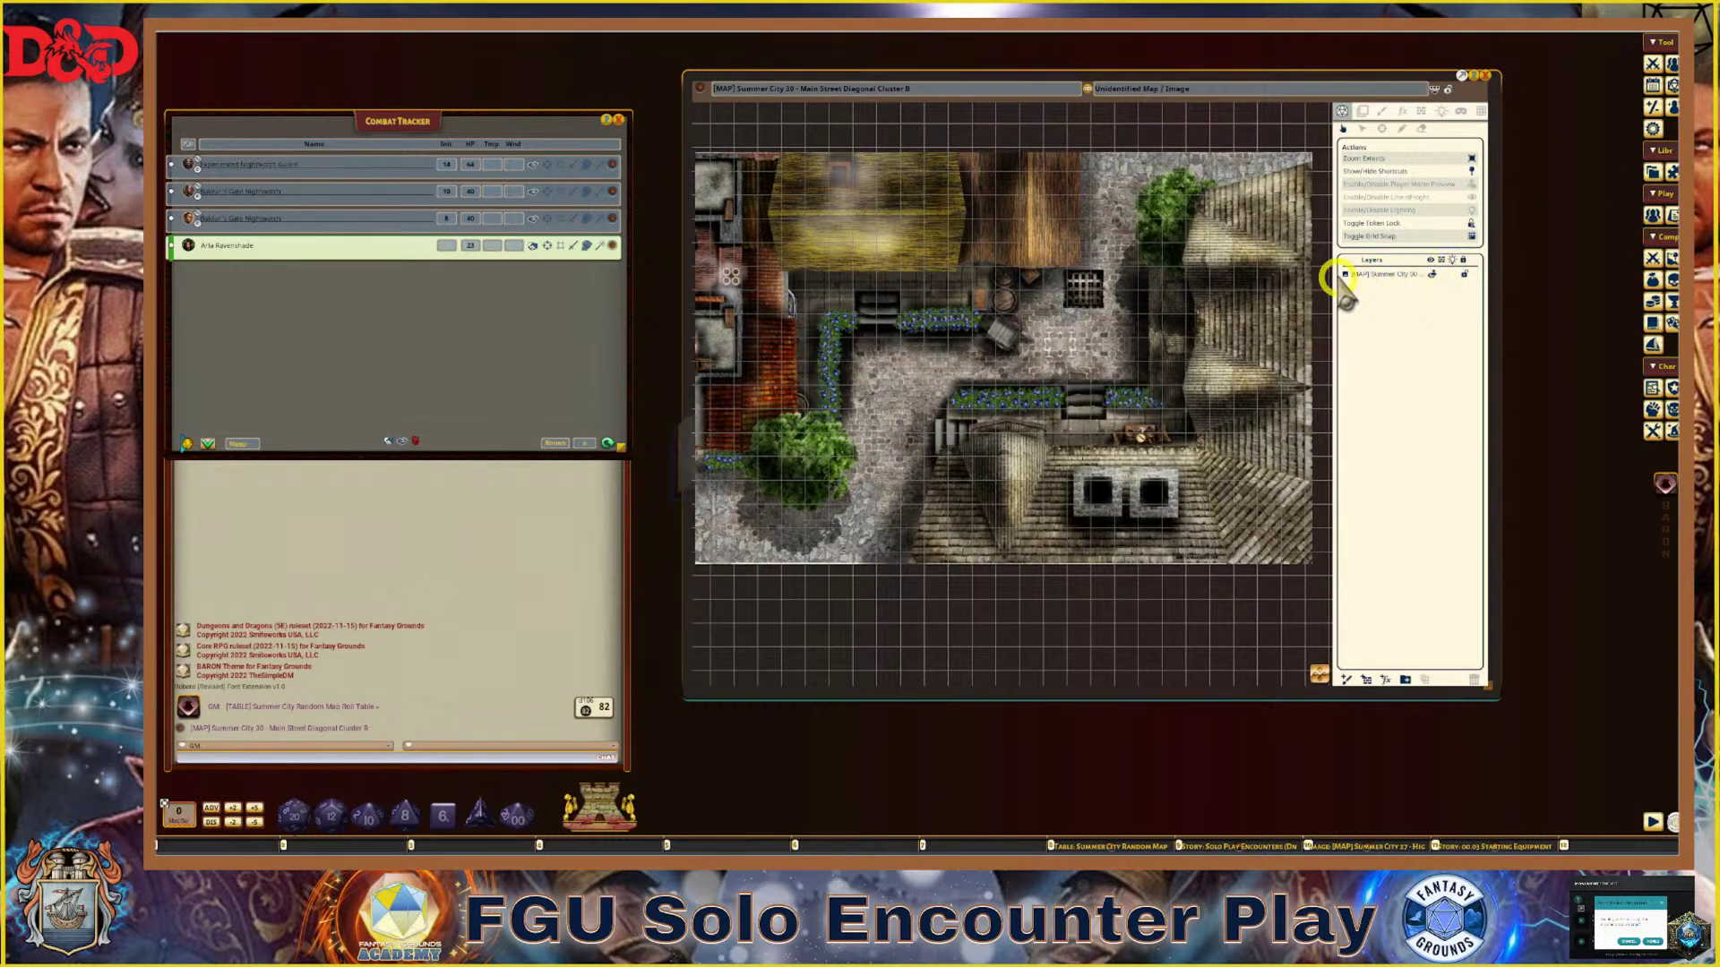
click(1390, 274)
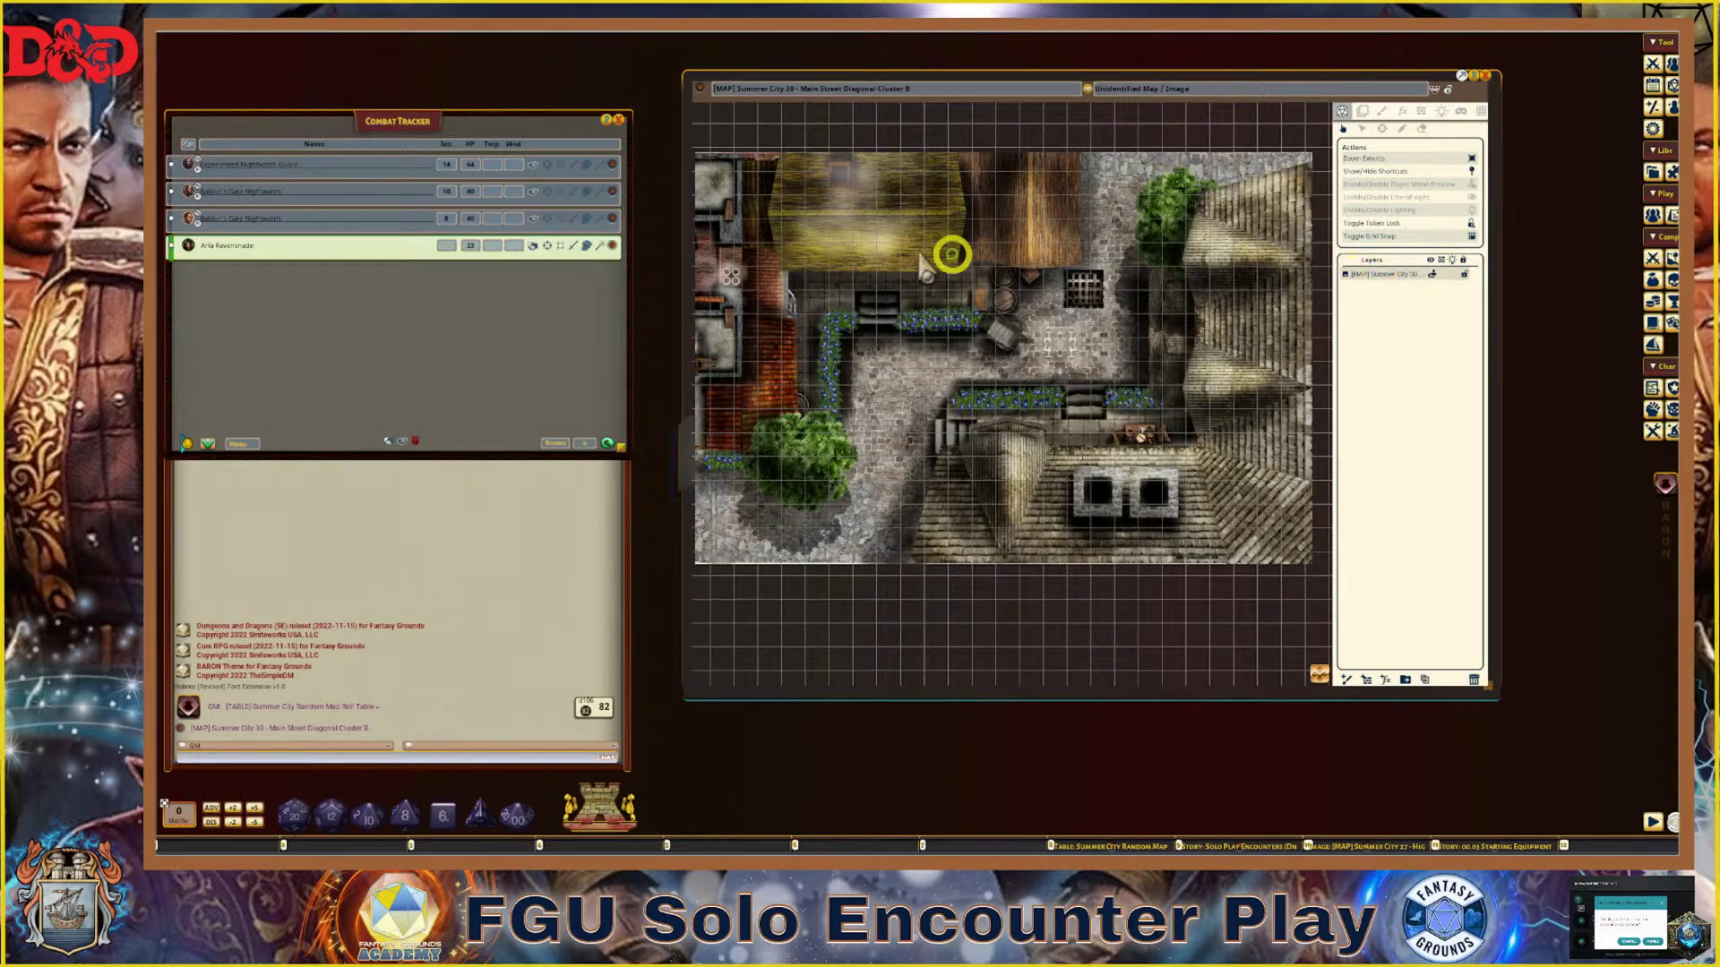
Apply the Dusk ambient light preset to the selected map layer
click(1442, 111)
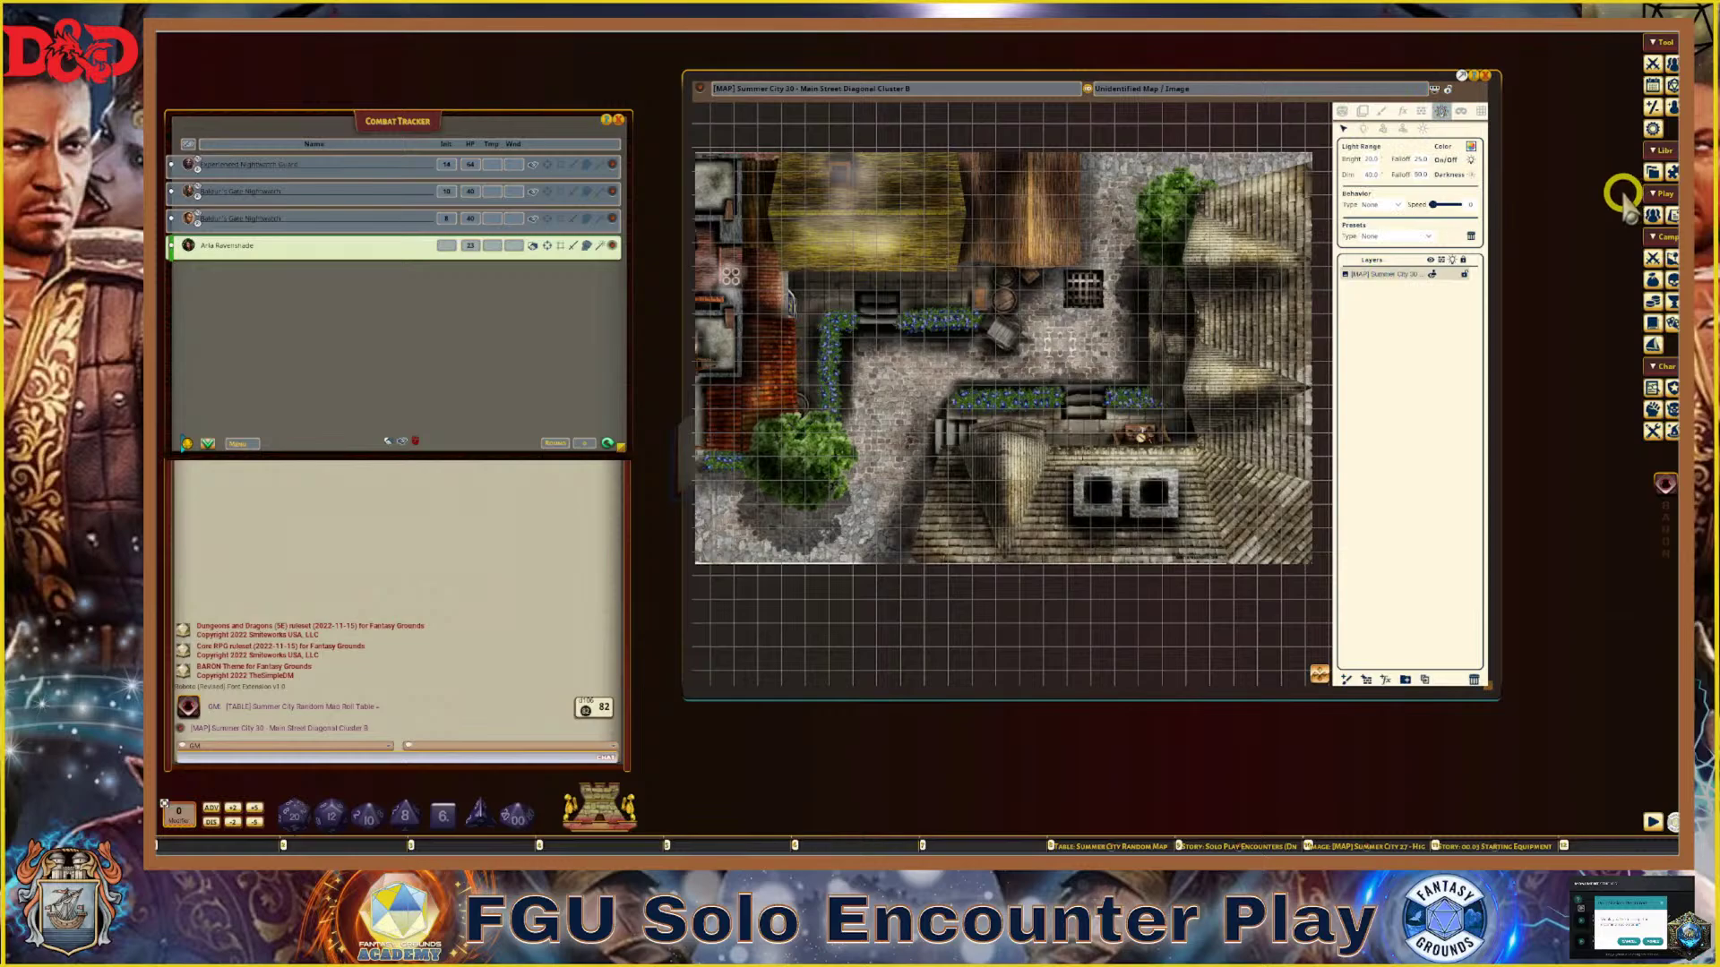
click(1422, 133)
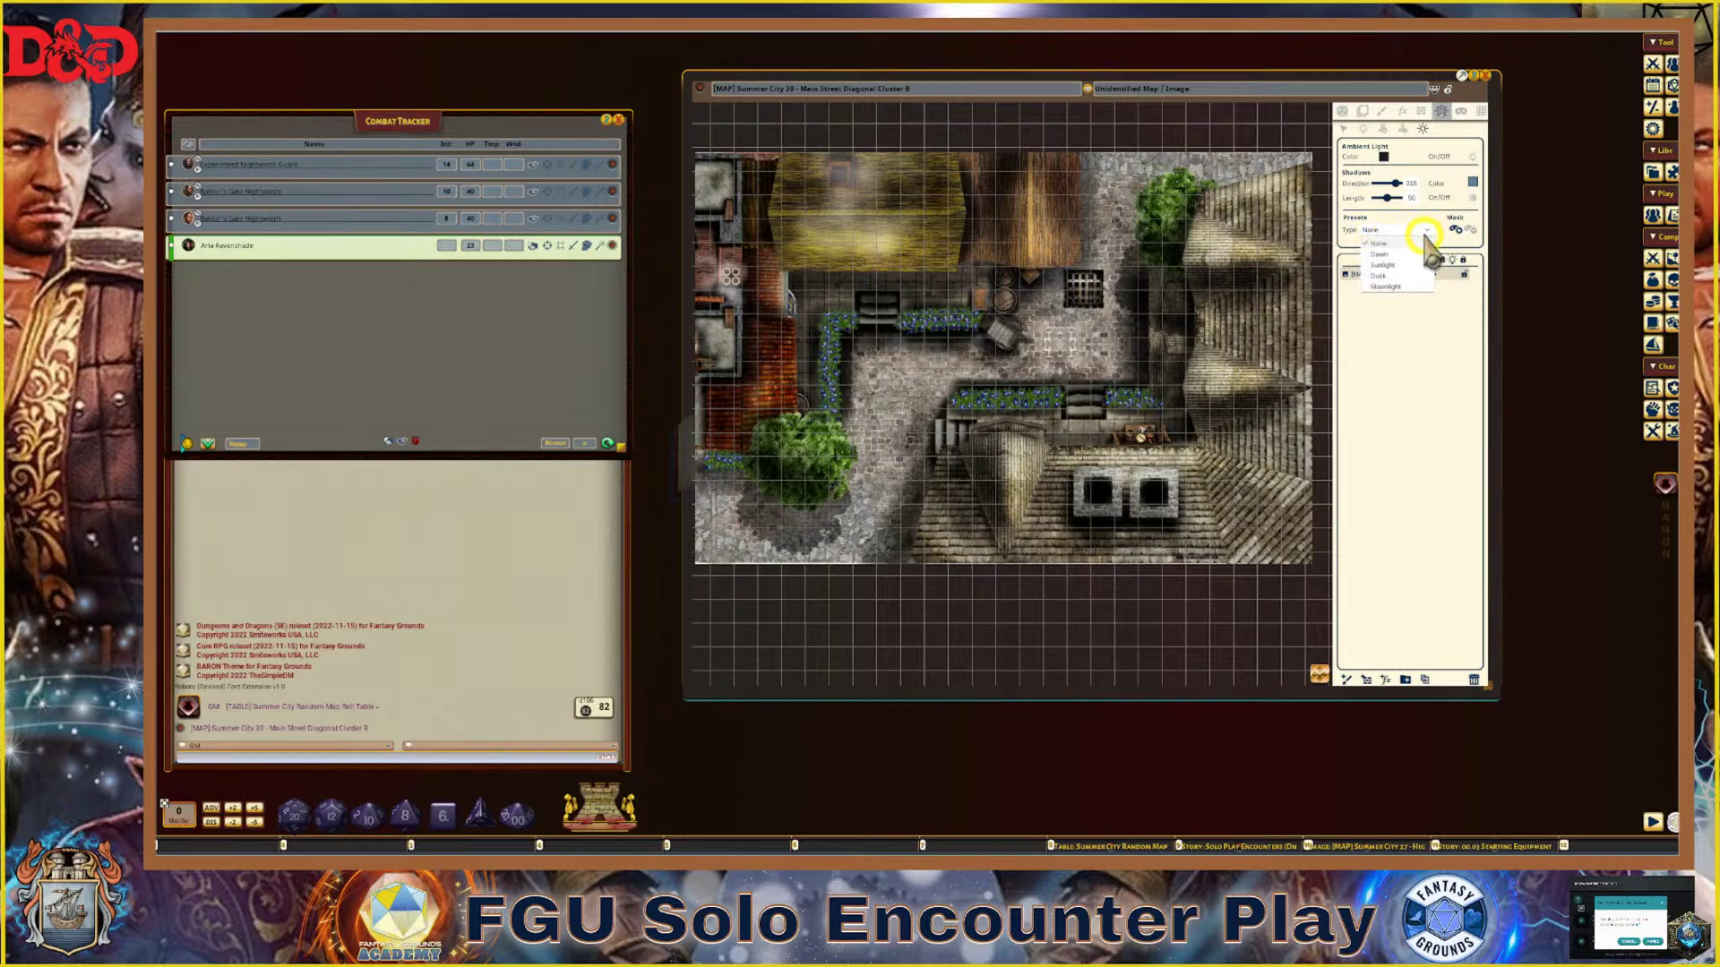
click(1384, 280)
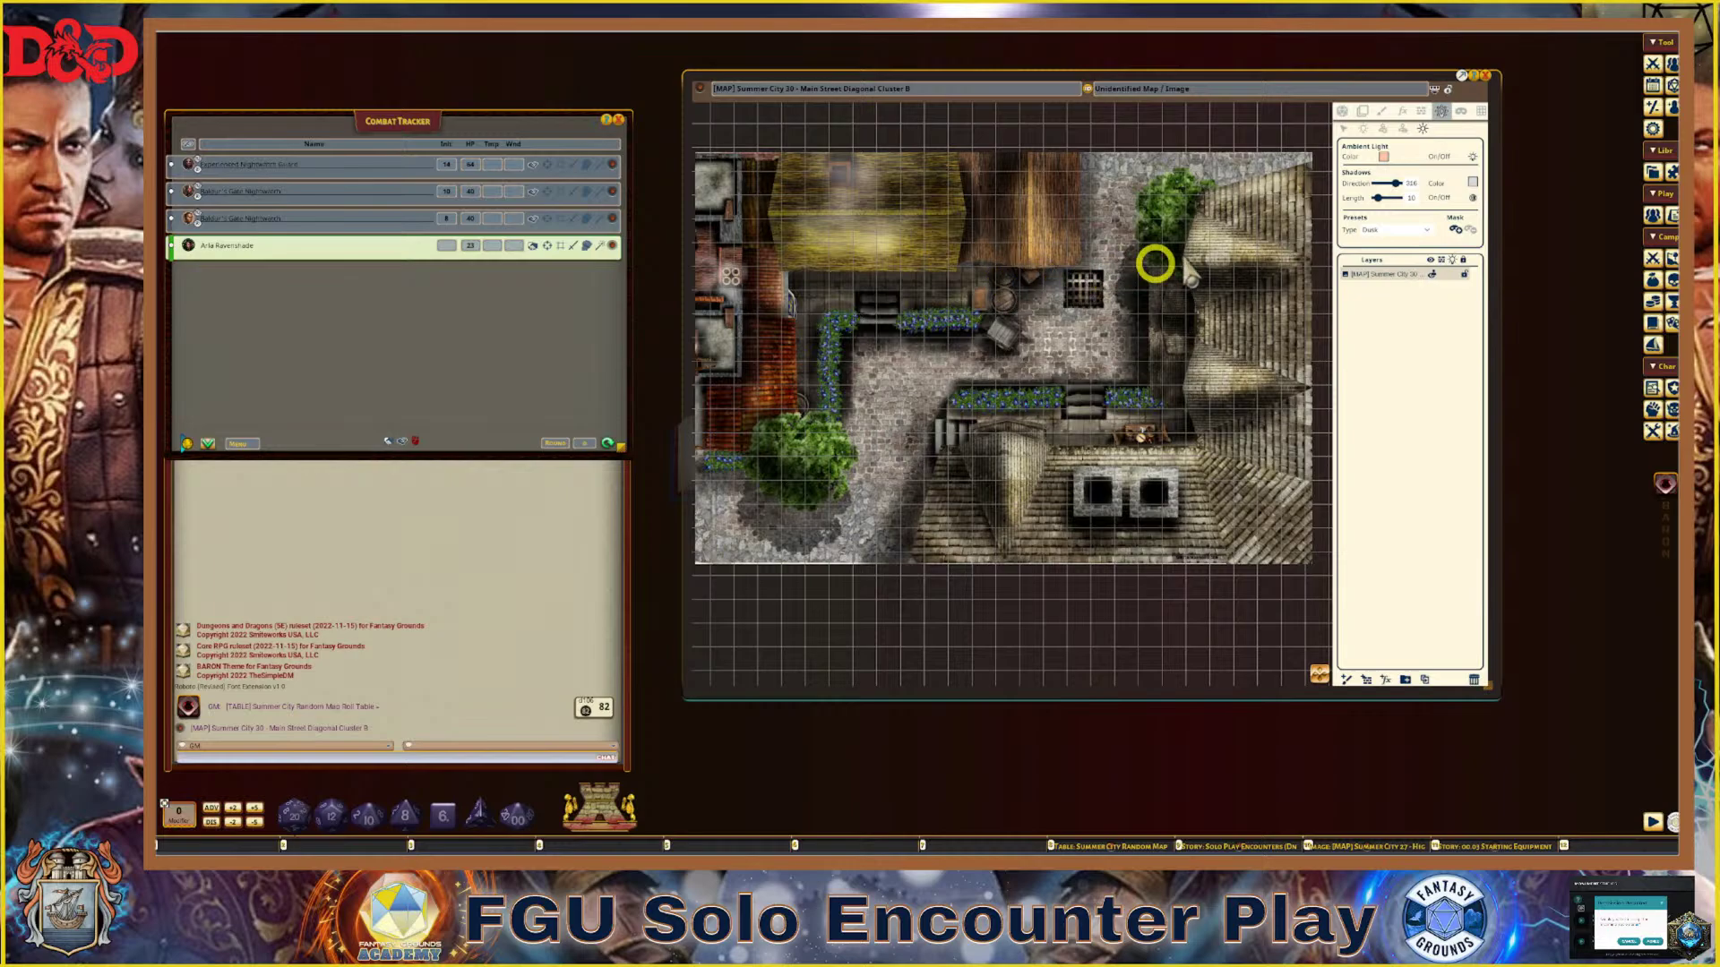
Enable lighting on the map and check the dusk effect across the street and rooftops
click(1342, 111)
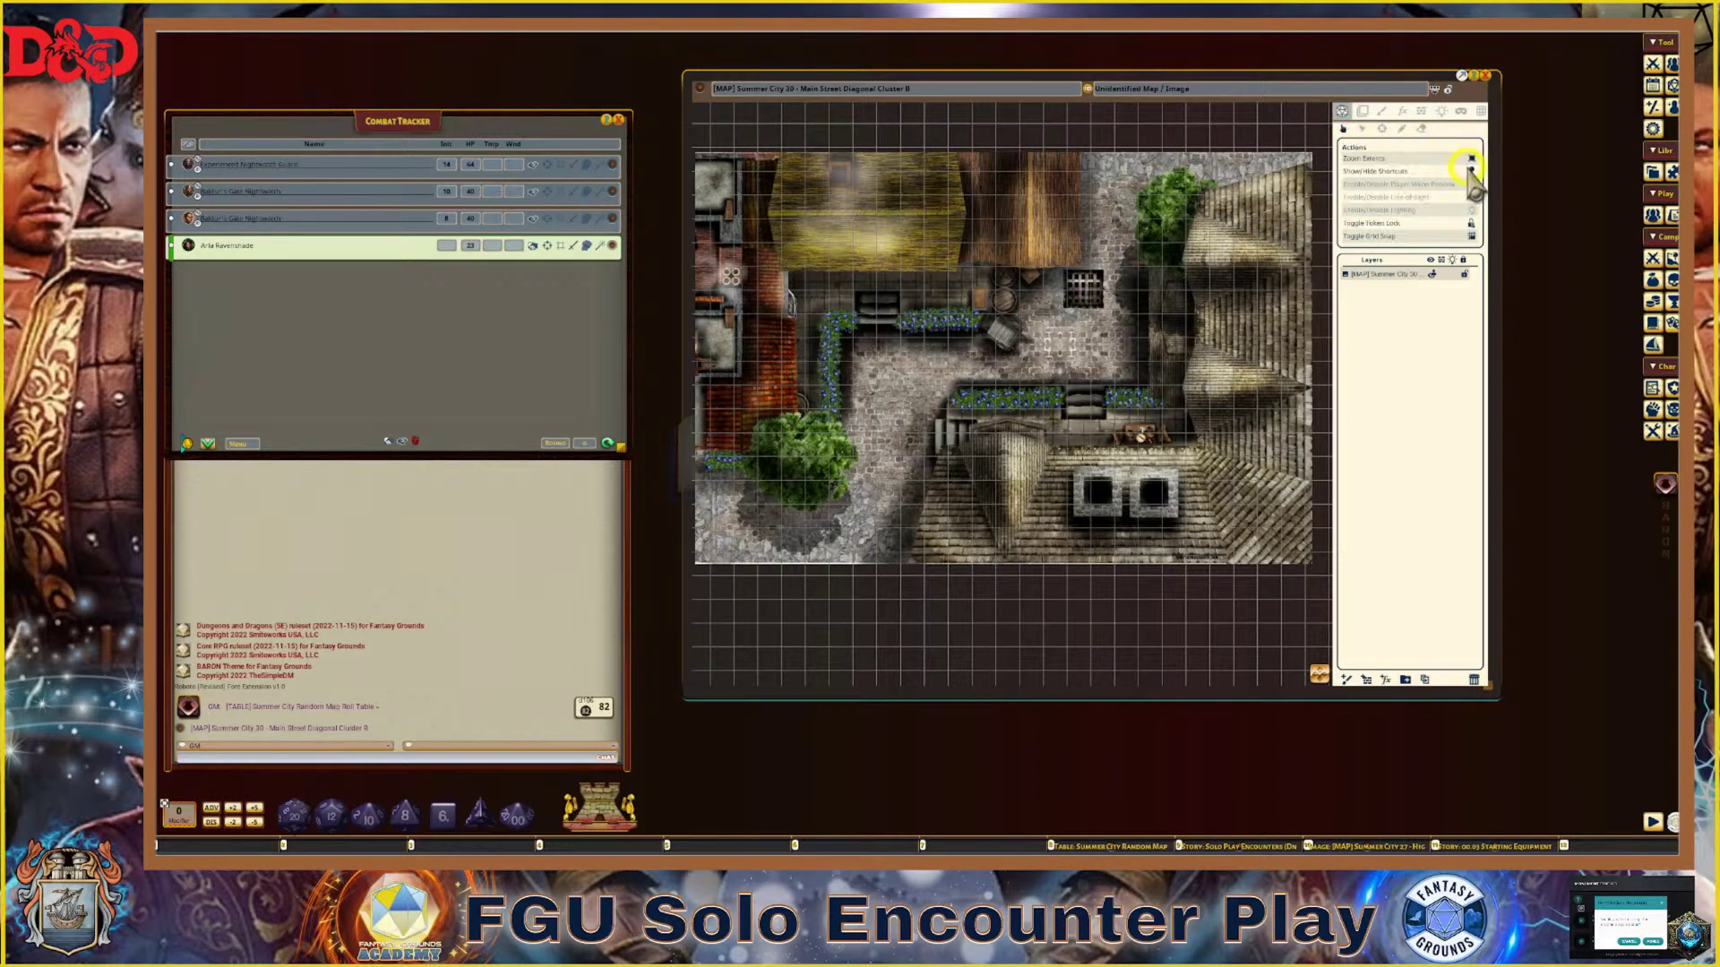
click(1471, 211)
scroll(818, 384, up, 3)
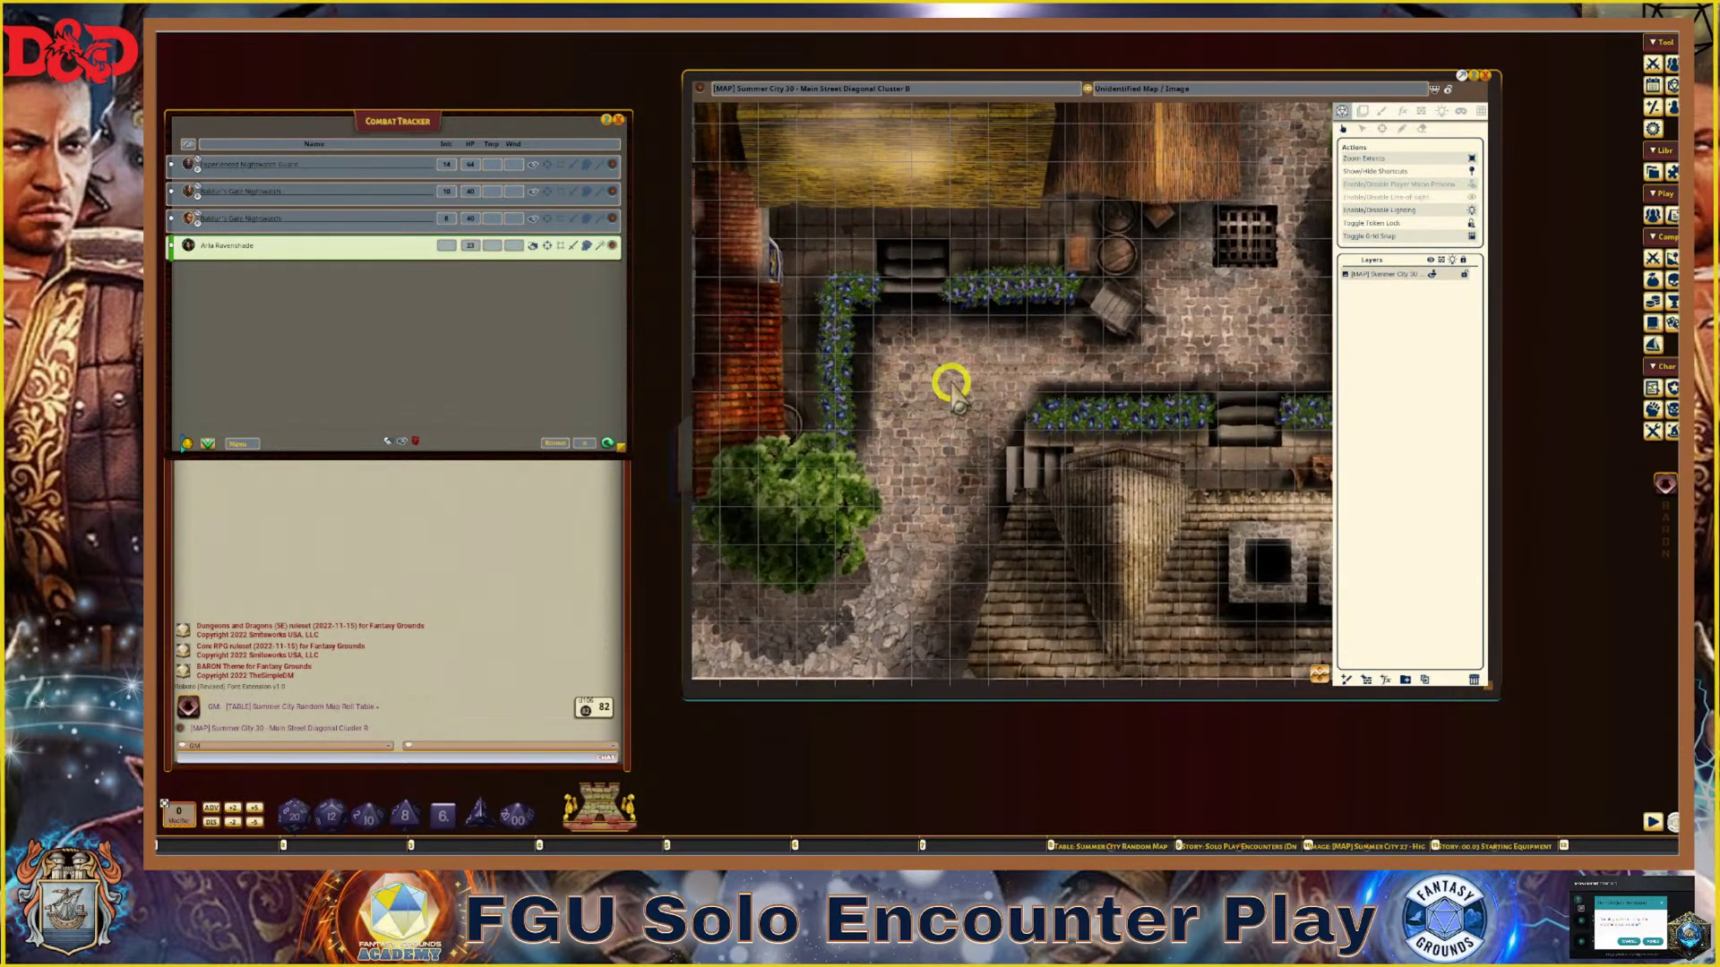
scroll(947, 376, down, 4)
scroll(936, 363, up, 1)
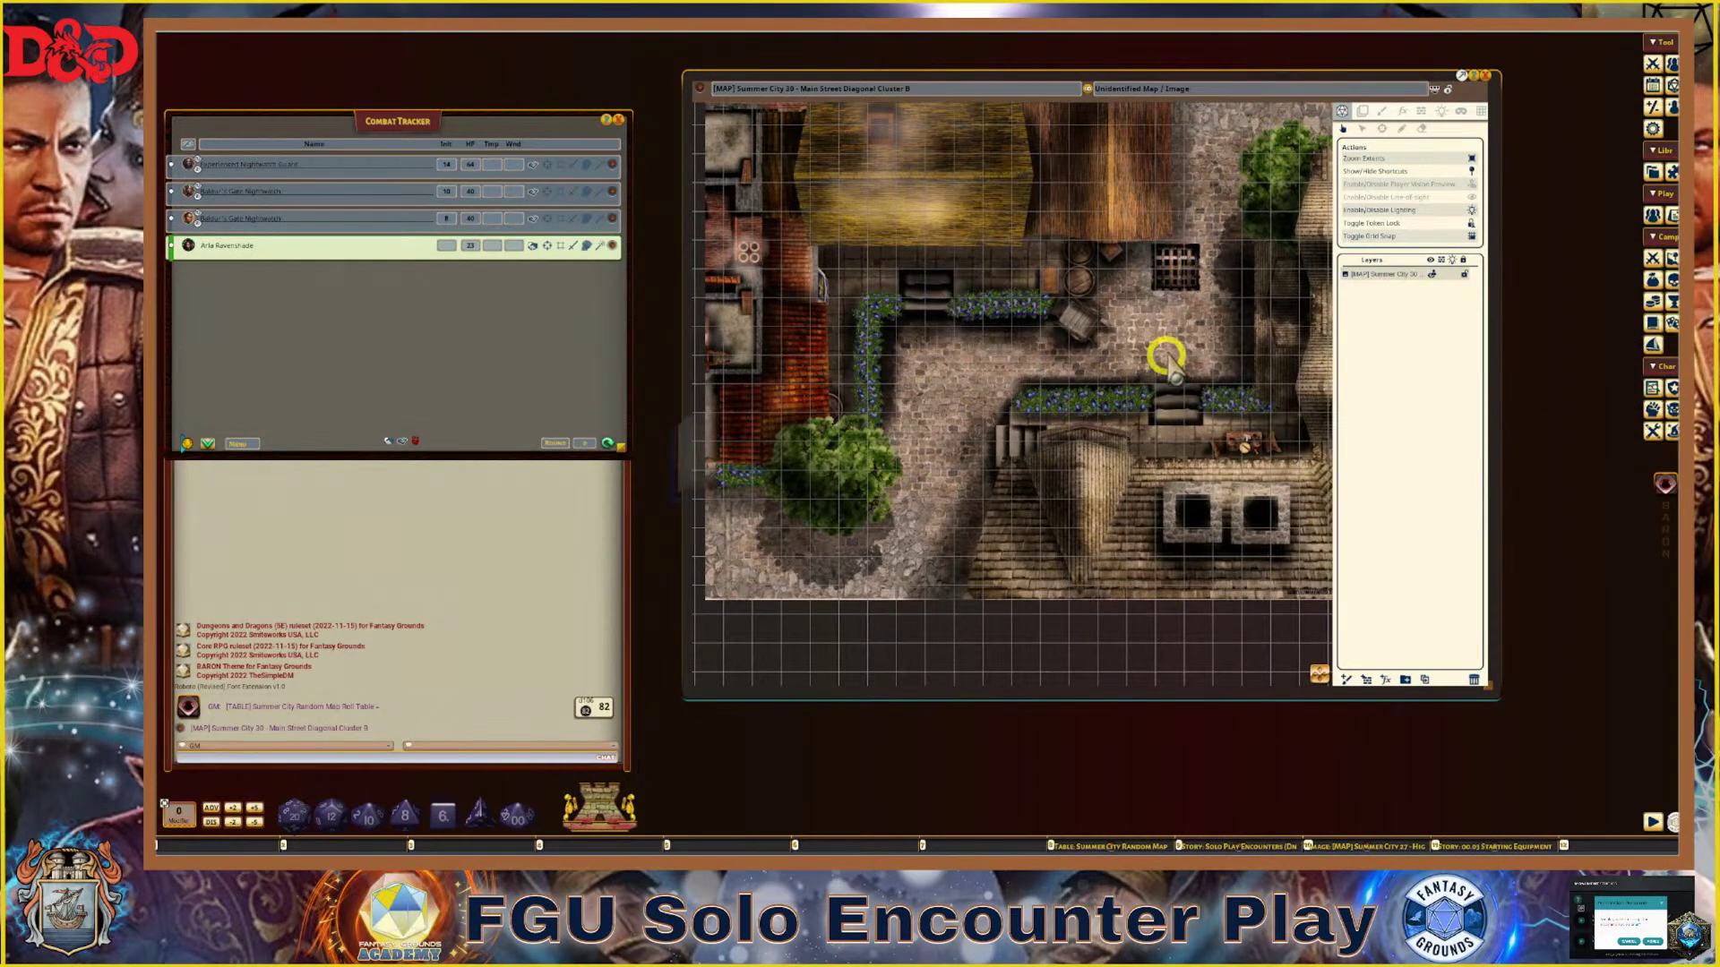
Survey the dusk-lit map's buildings, rooftops, chimneys, stairs and trees for features that need line-of-sight outlines
scroll(1165, 356, down, 1)
scroll(1030, 329, up, 1)
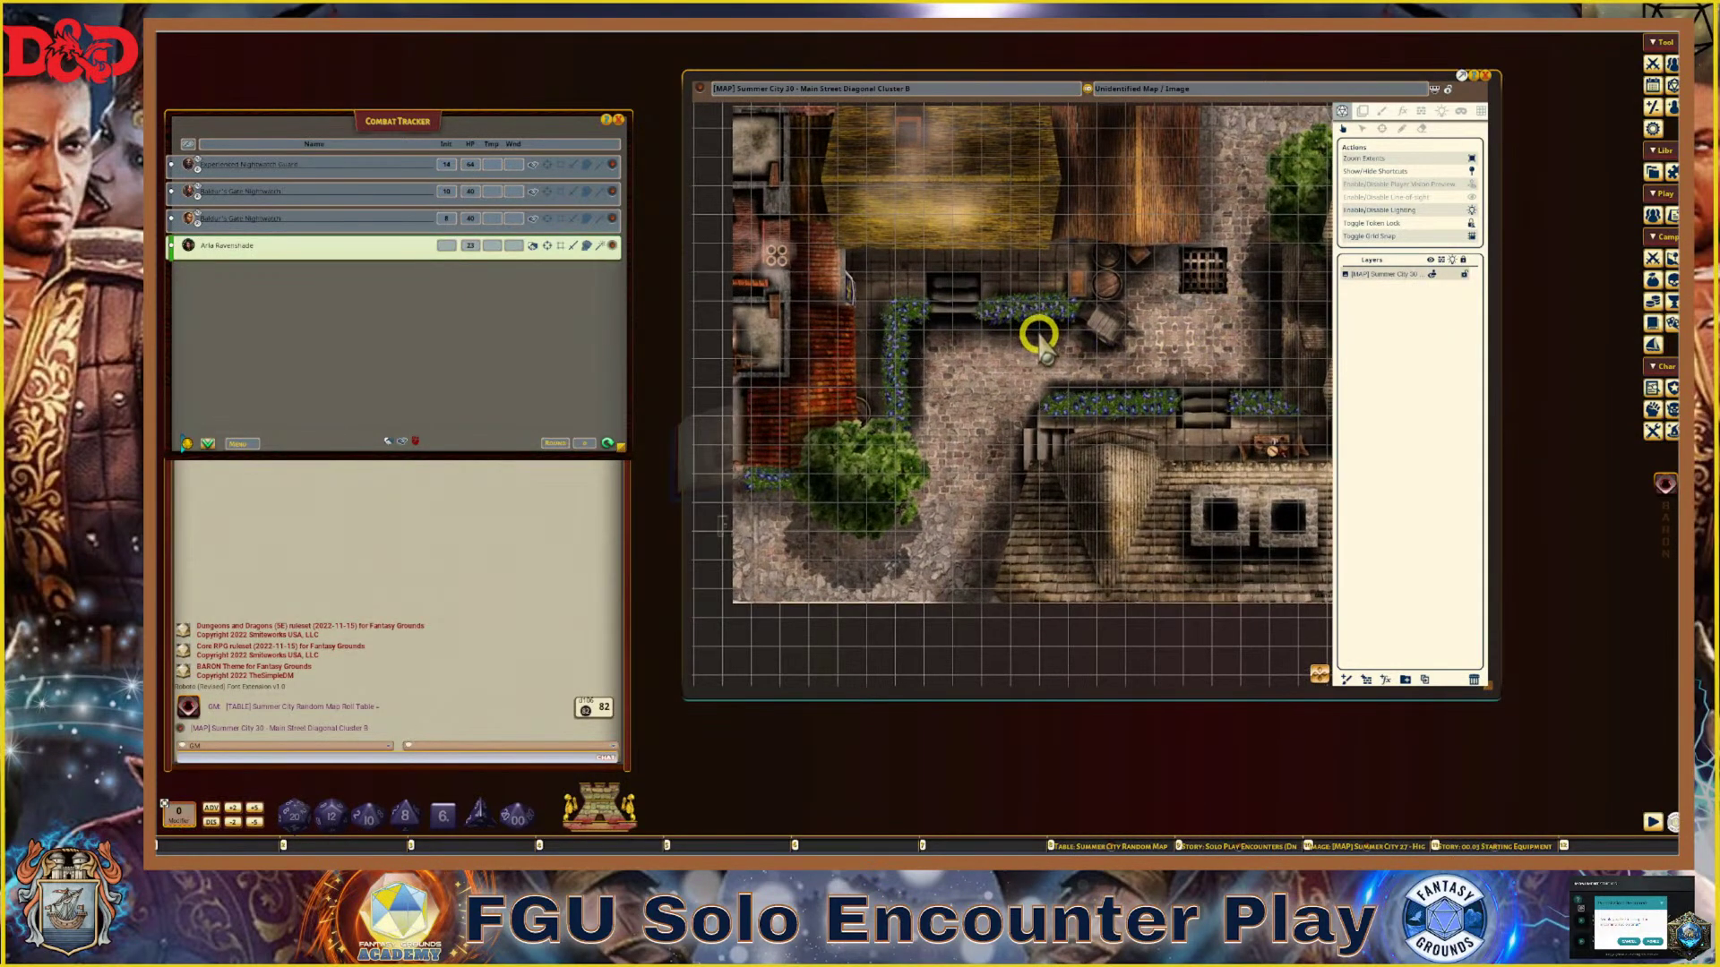
scroll(963, 352, down, 1)
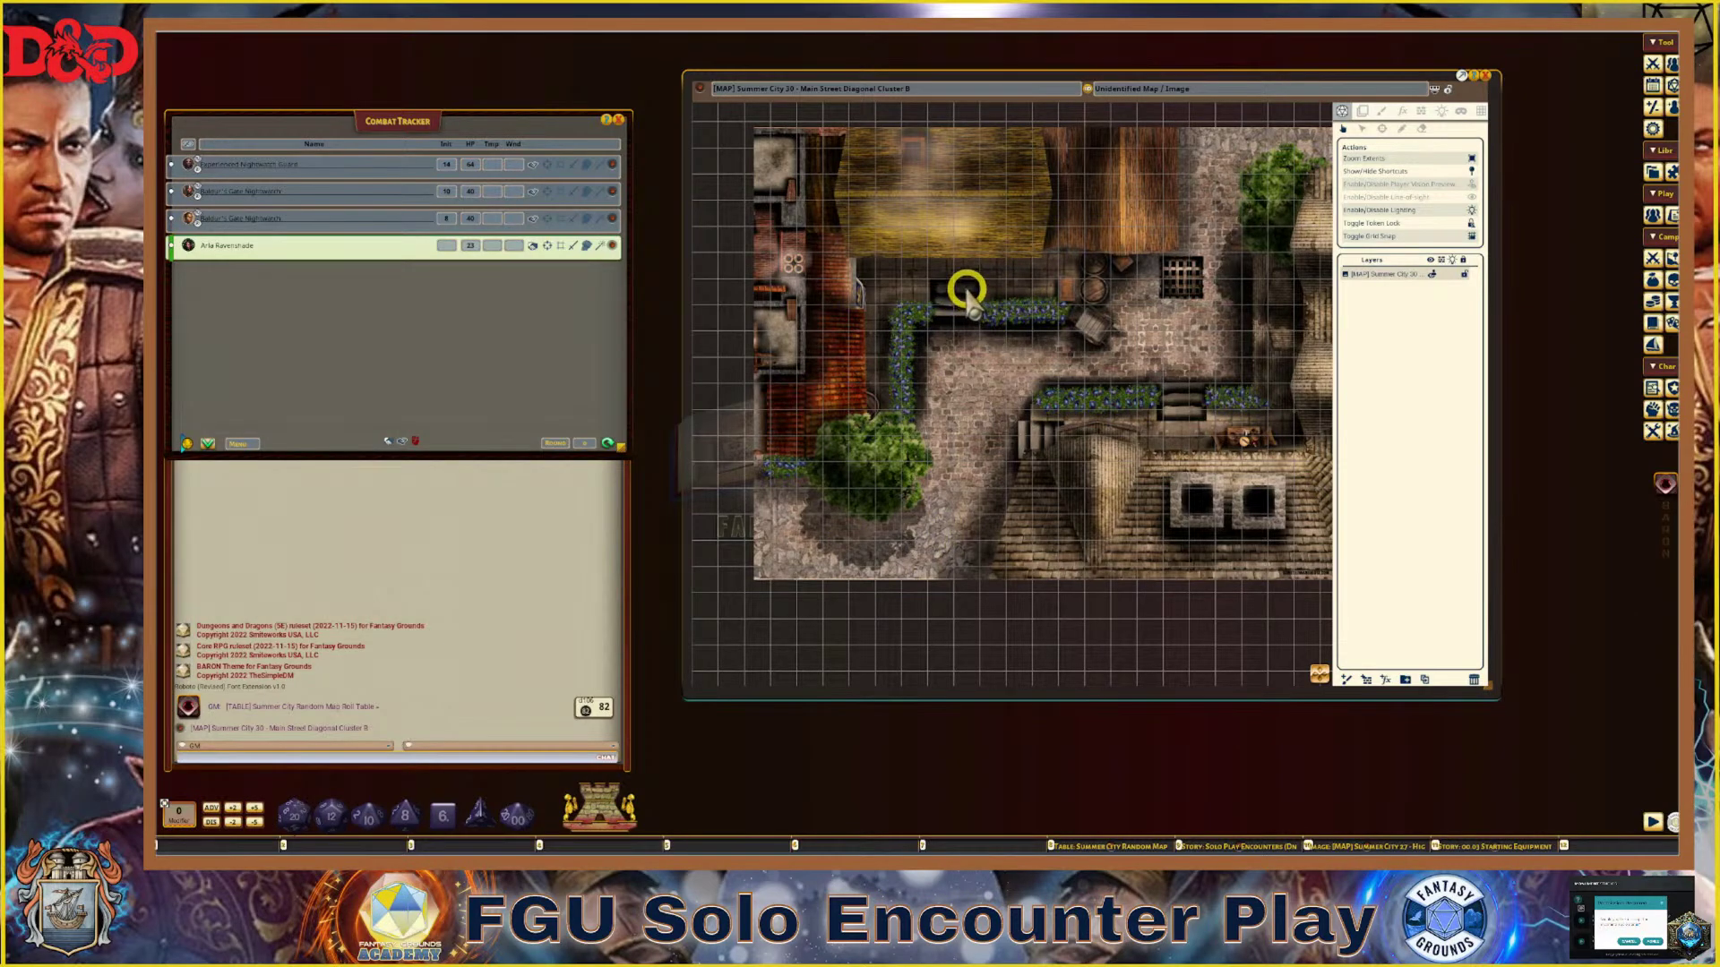
scroll(814, 461, up, 1)
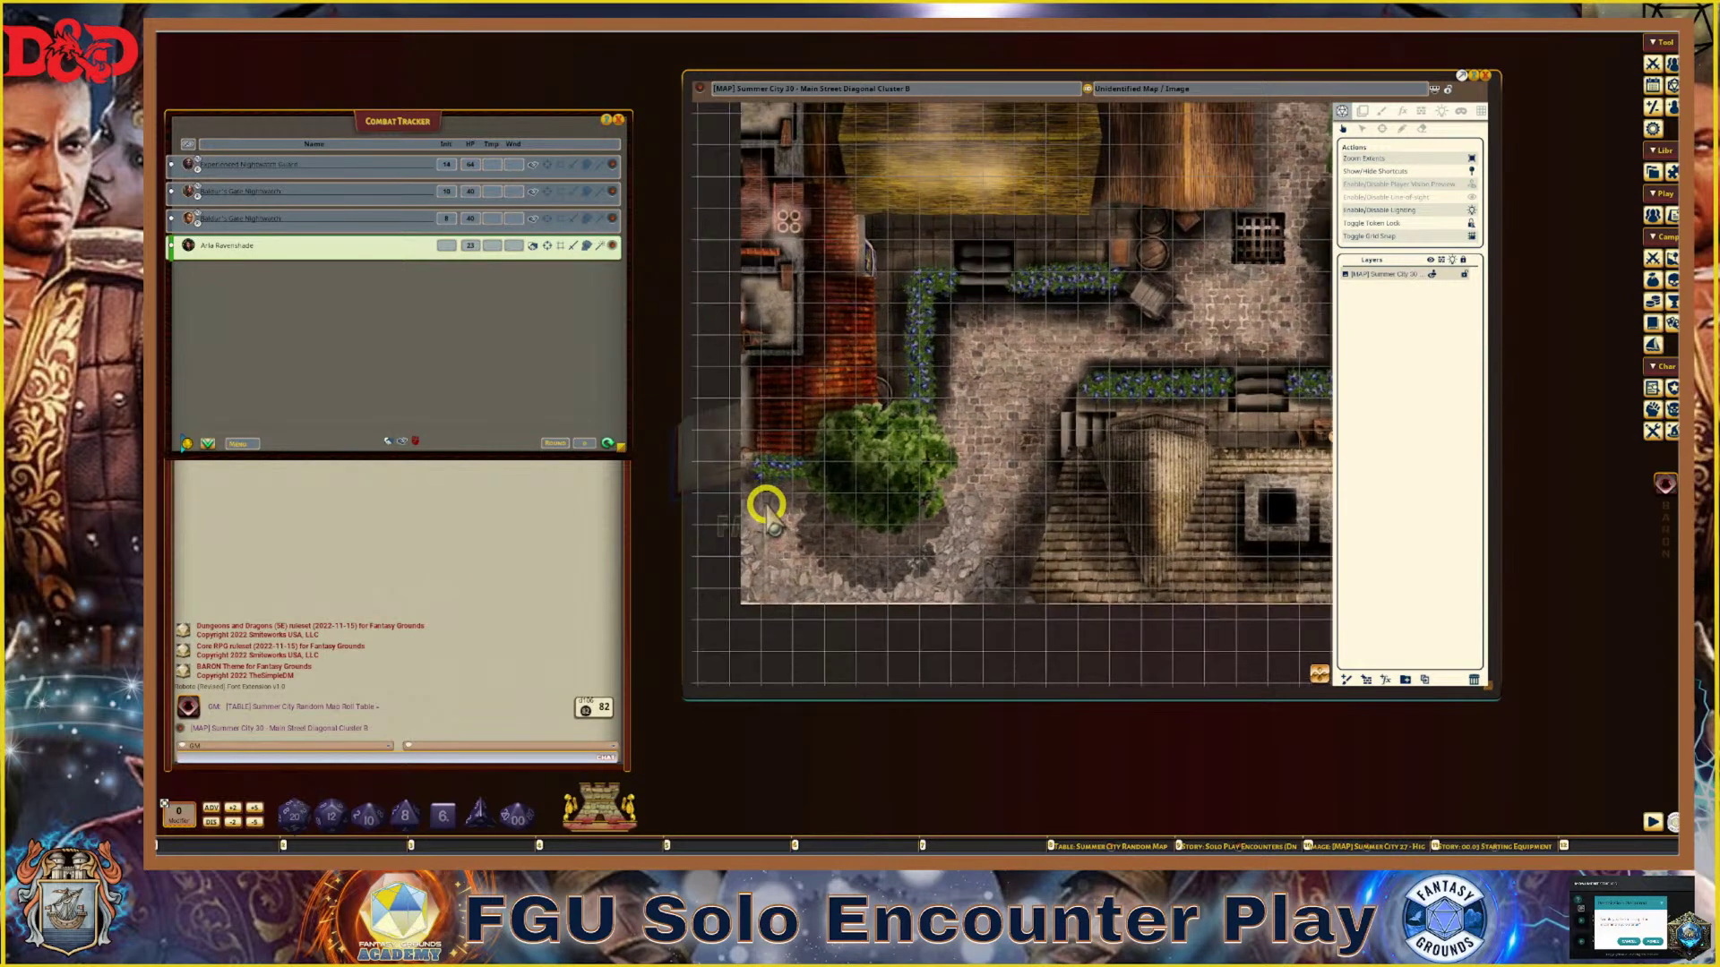
scroll(930, 491, down, 2)
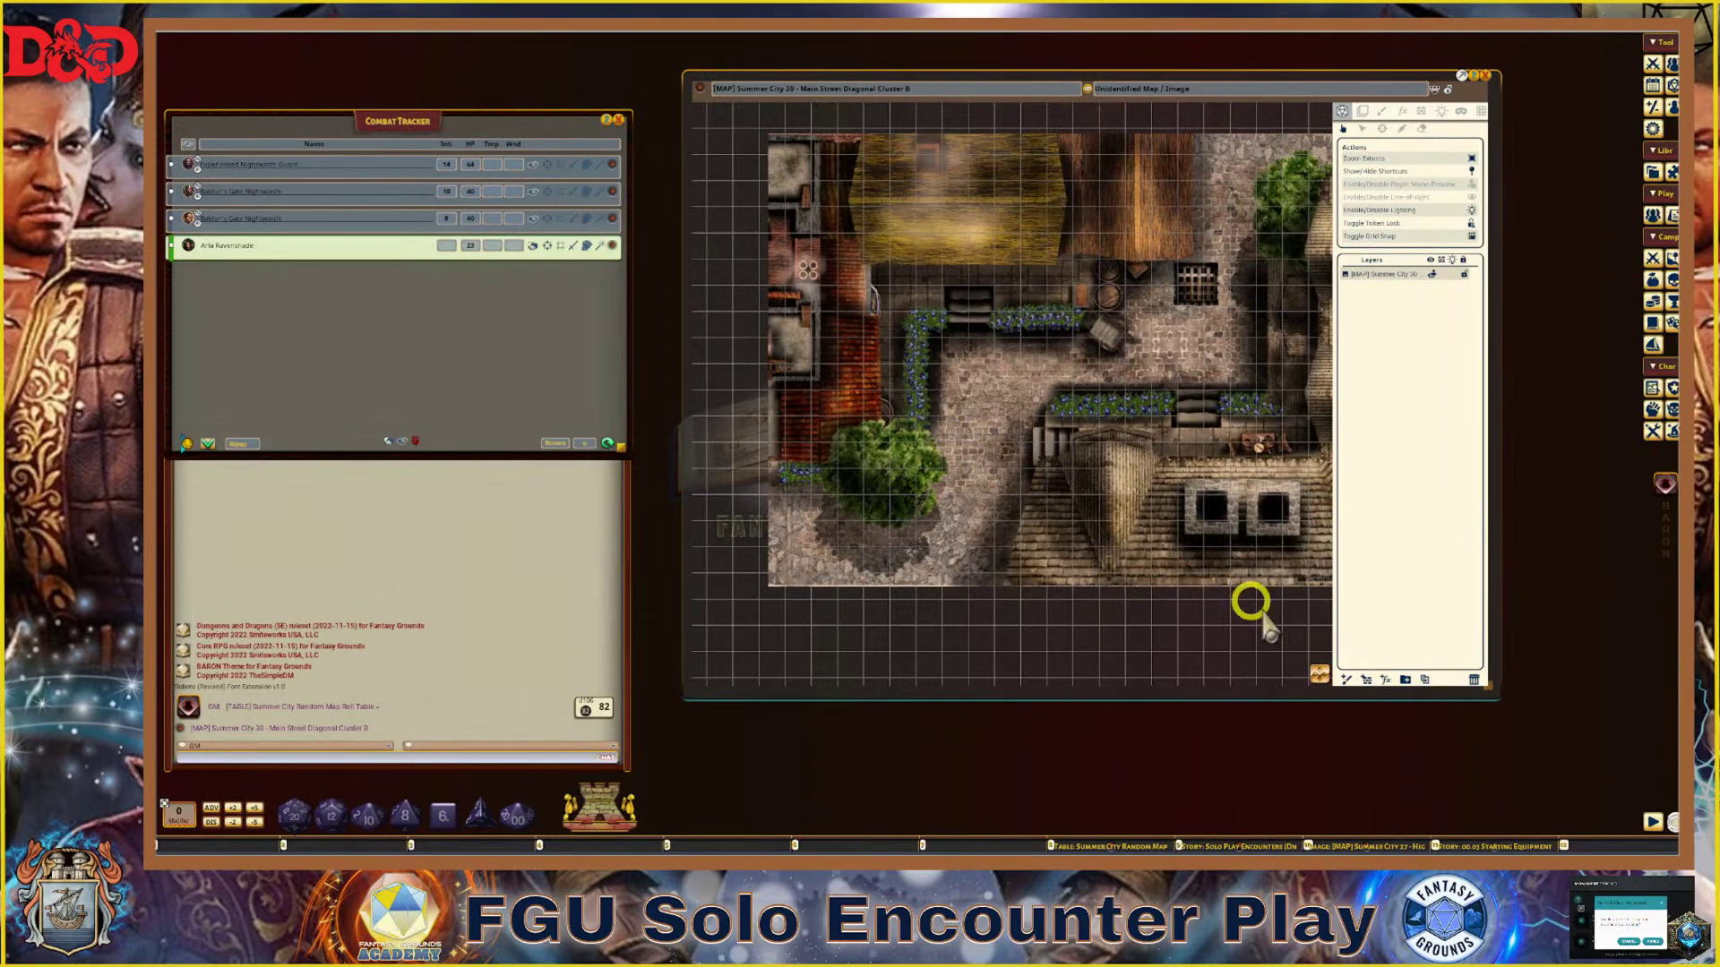
drag(1324, 678, 1360, 683)
scroll(1079, 516, down, 2)
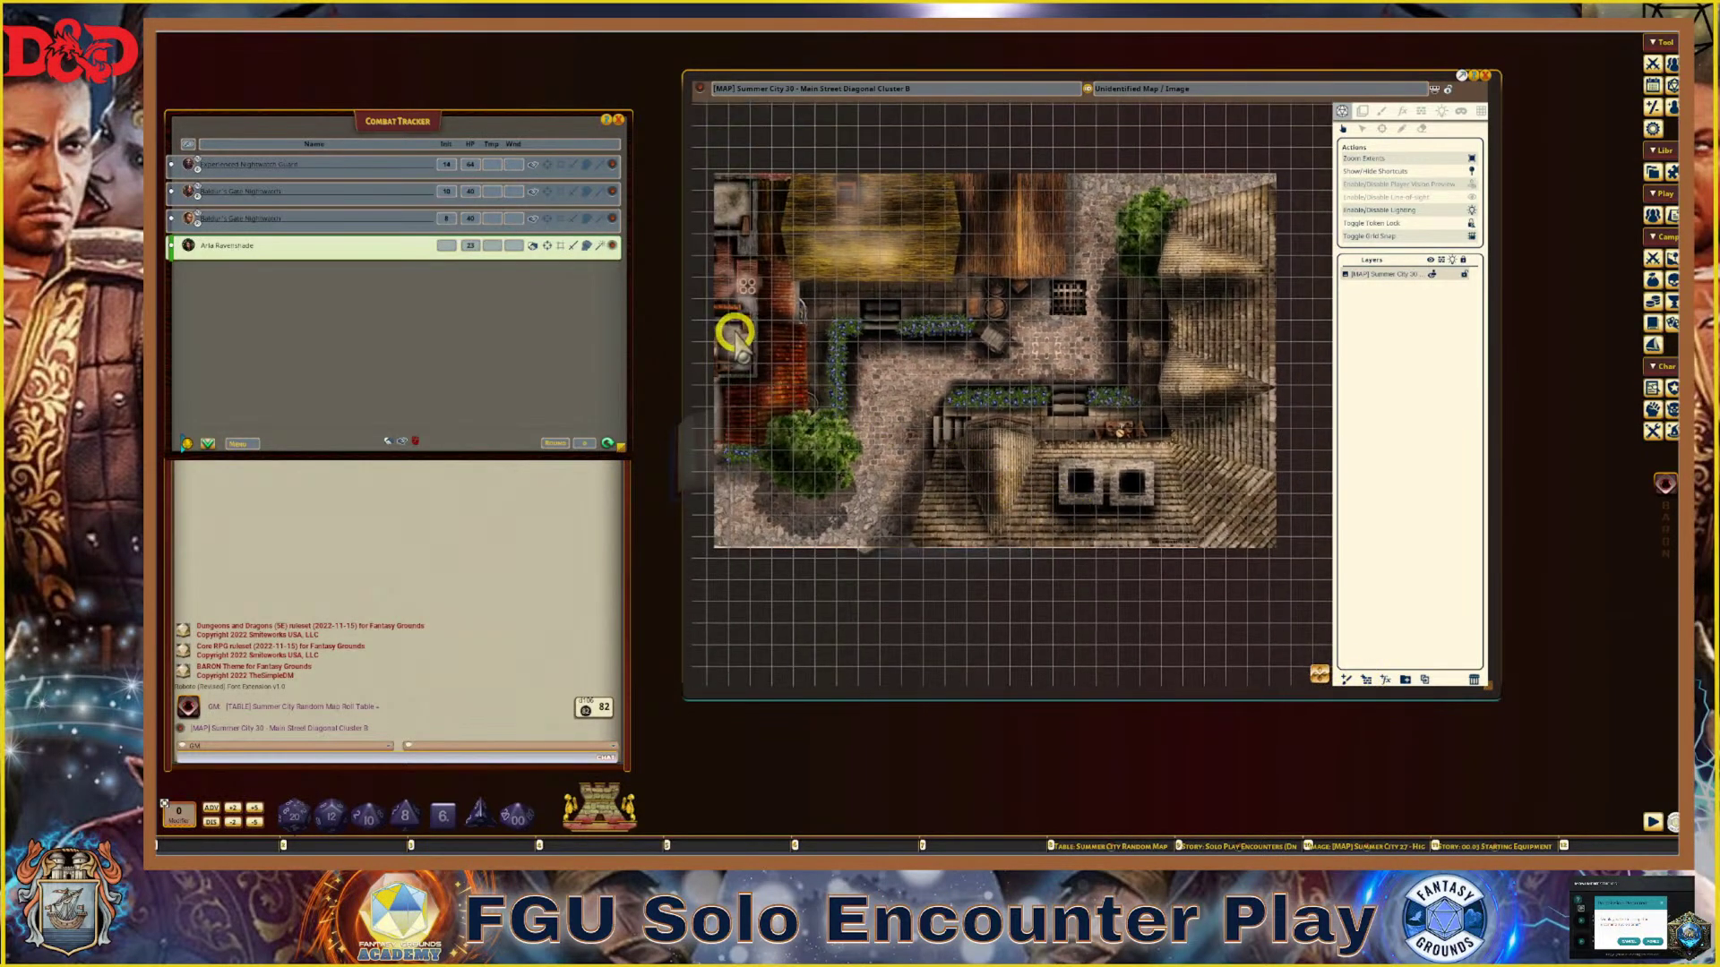
scroll(789, 339, up, 2)
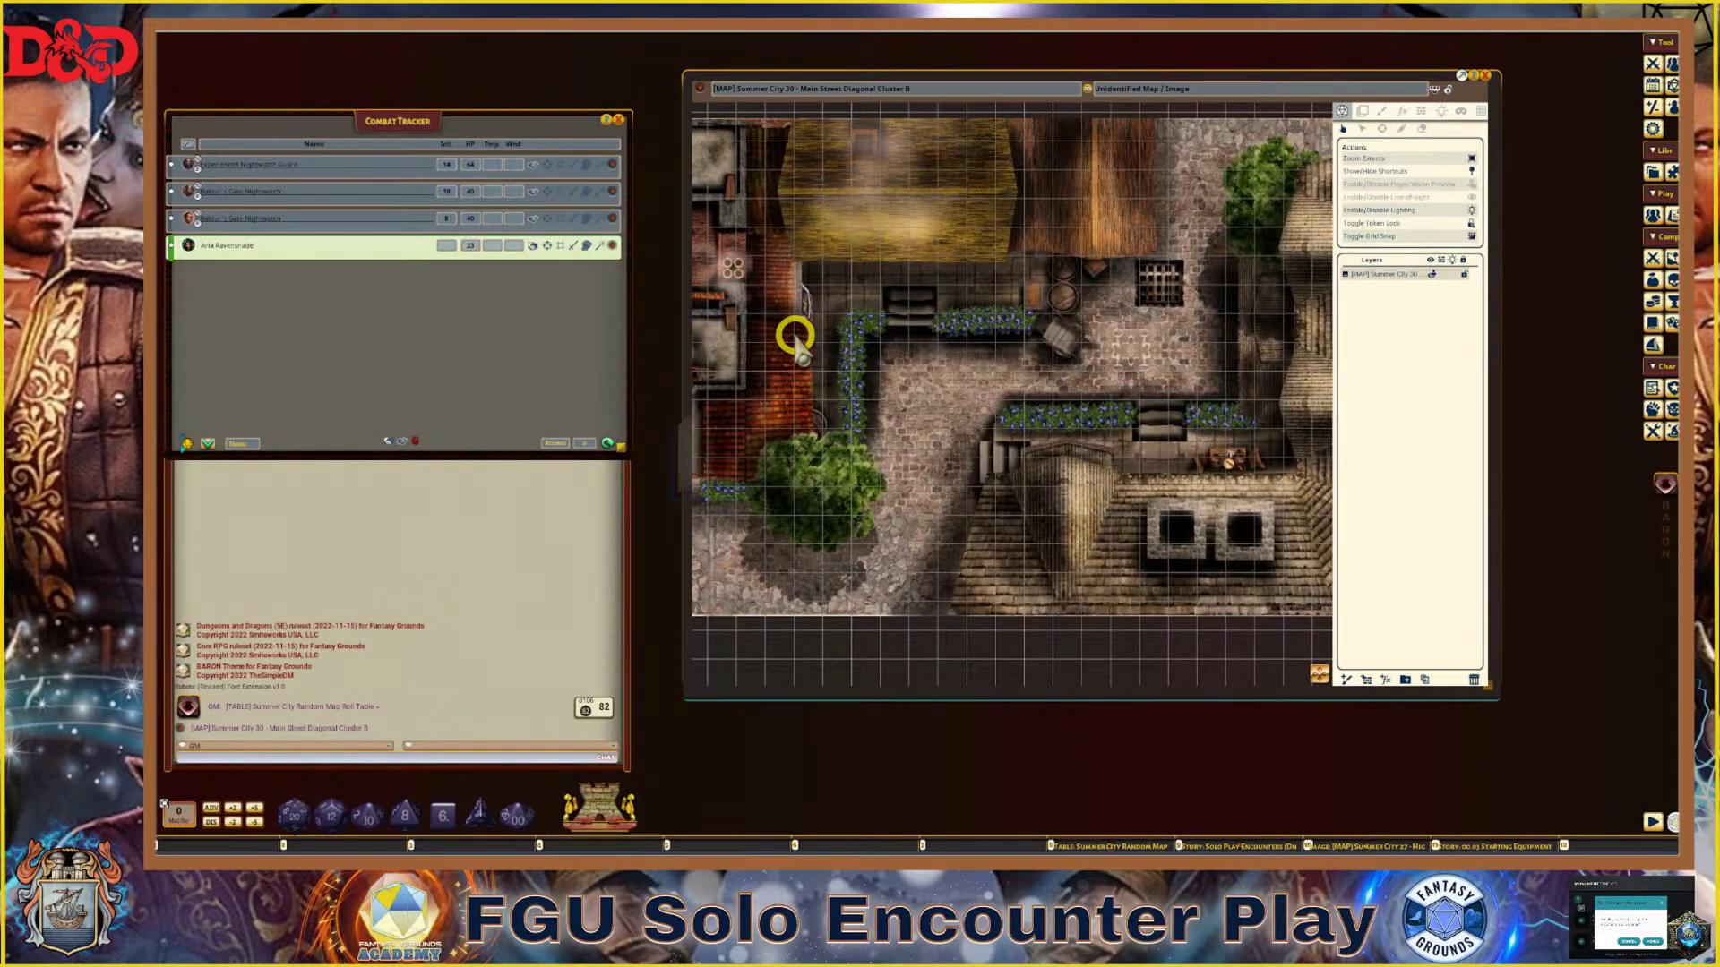
scroll(796, 340, down, 2)
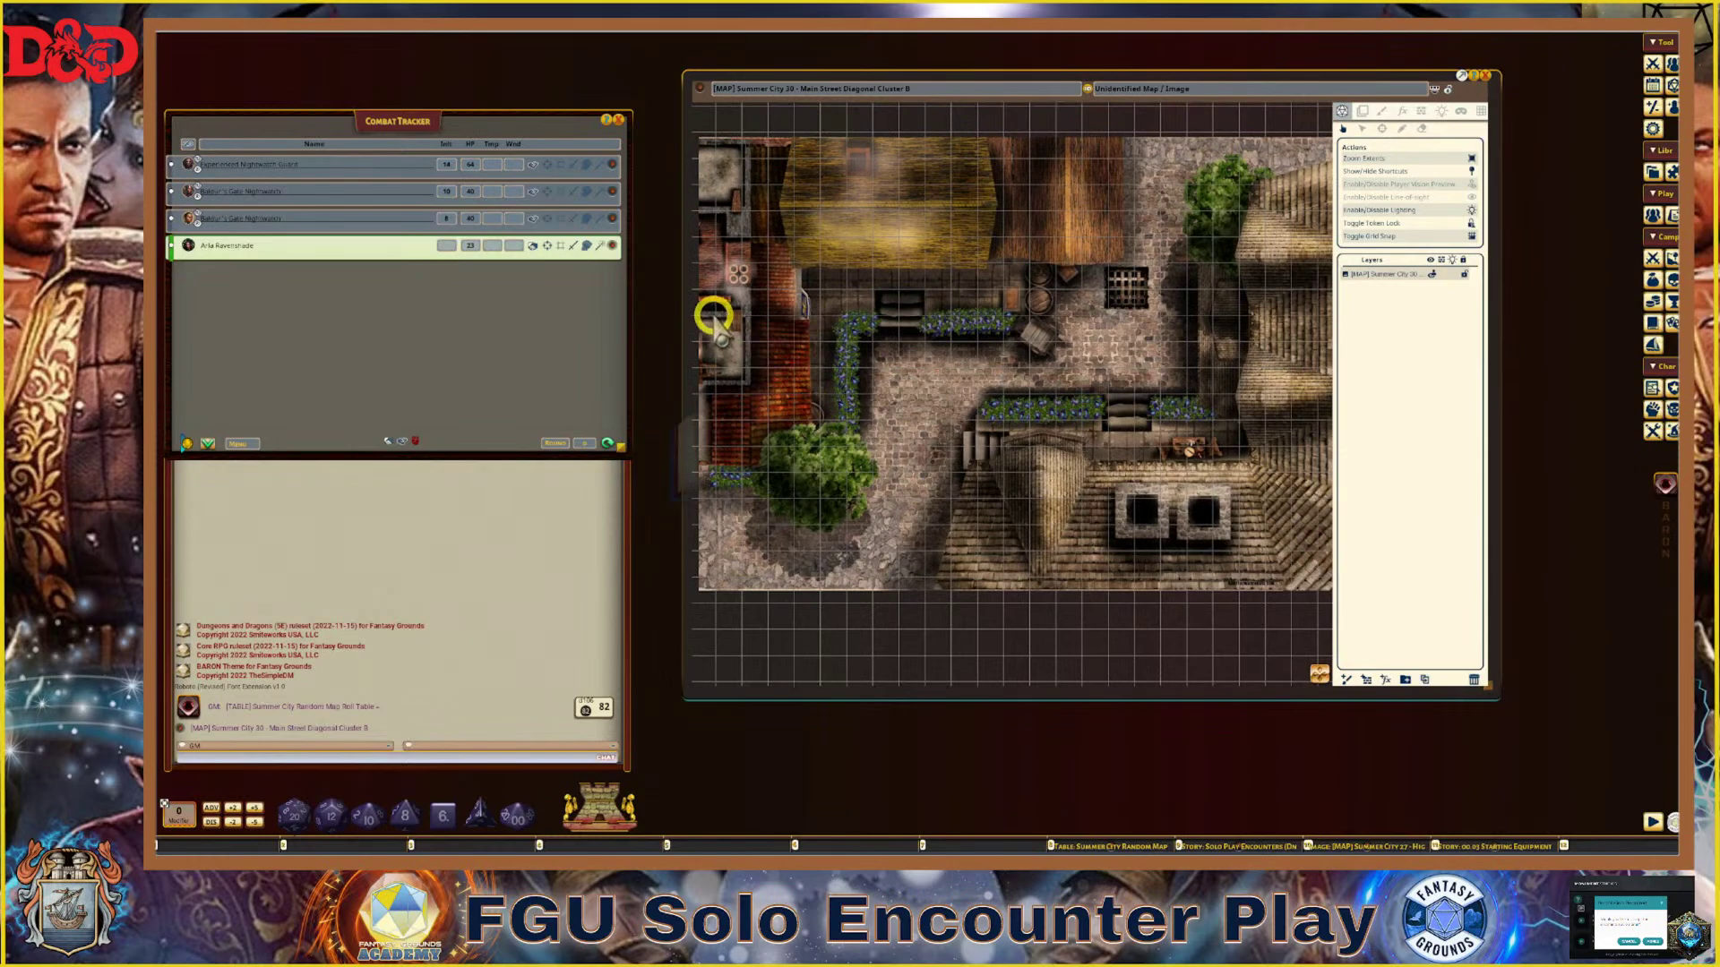
scroll(702, 264, up, 2)
scroll(714, 212, up, 1)
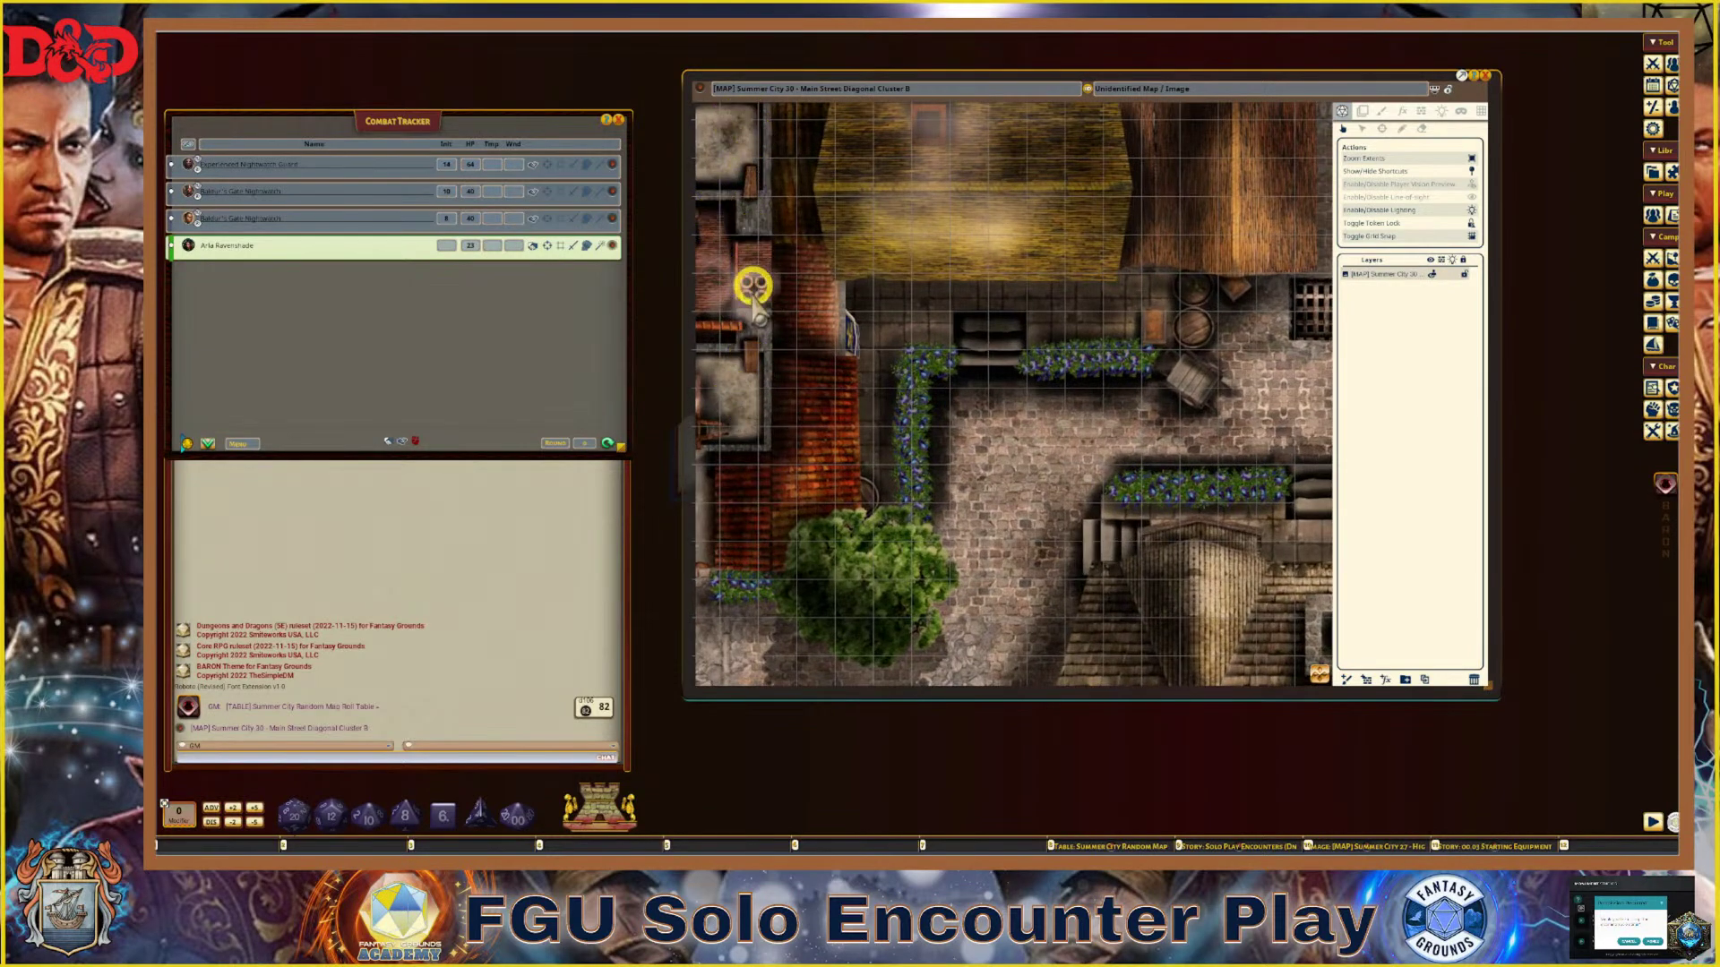
scroll(737, 439, down, 1)
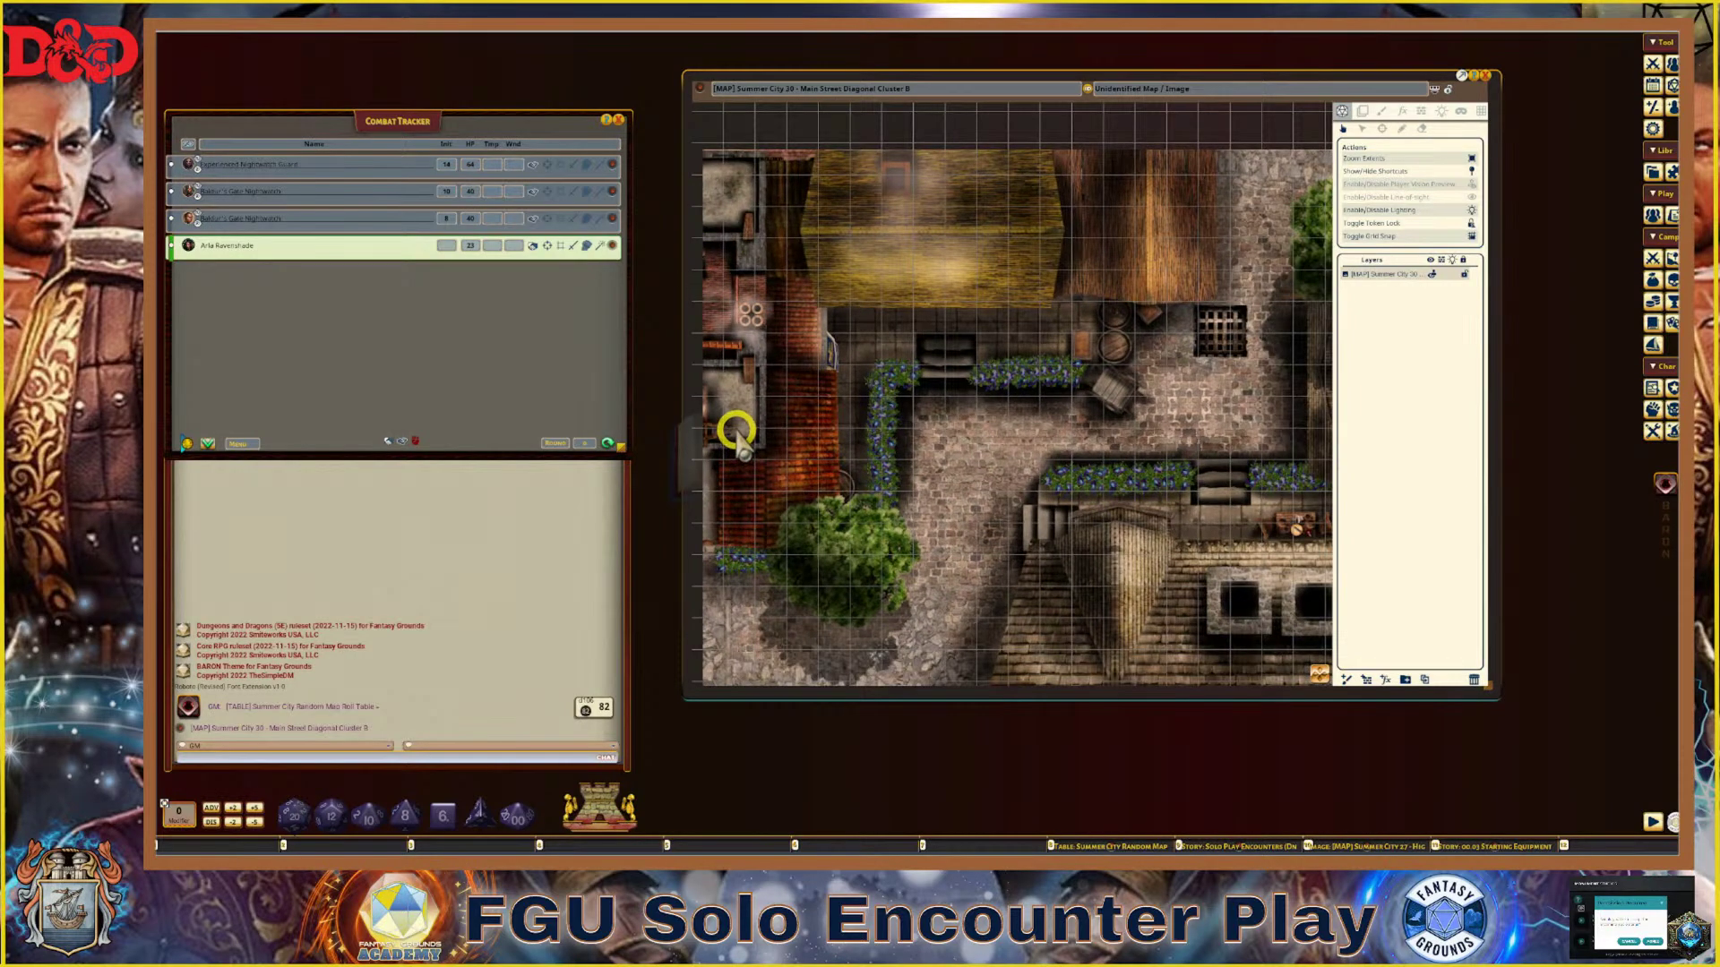
scroll(737, 439, down, 1)
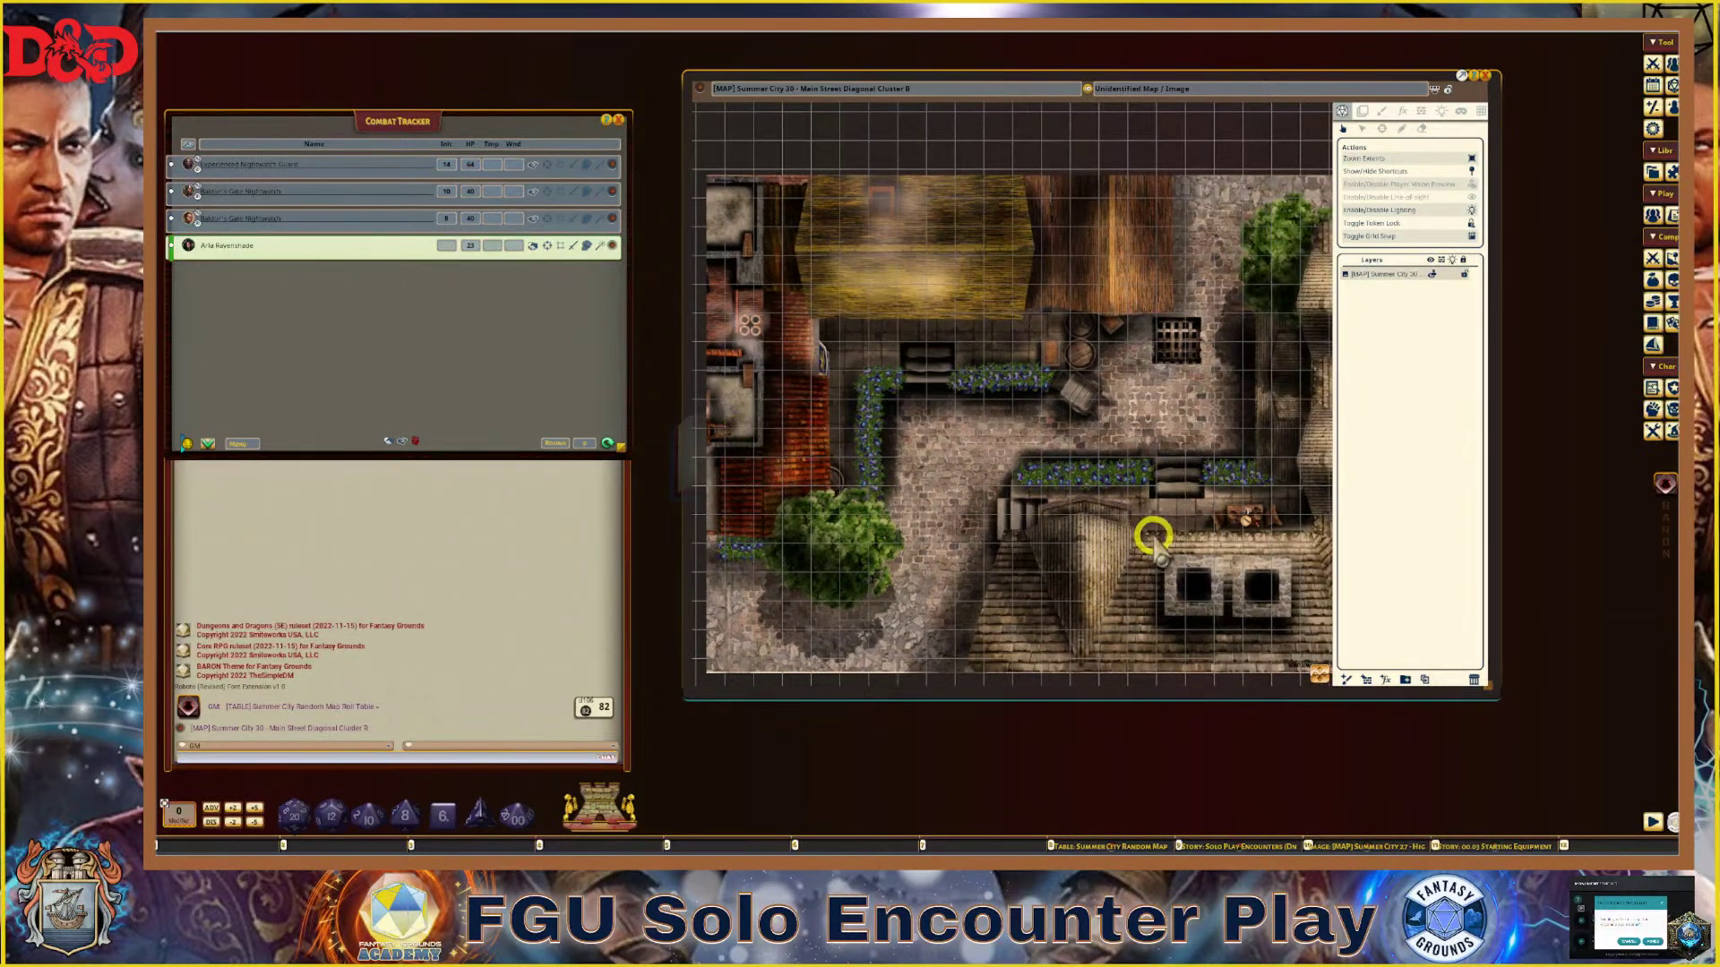
scroll(1154, 537, down, 1)
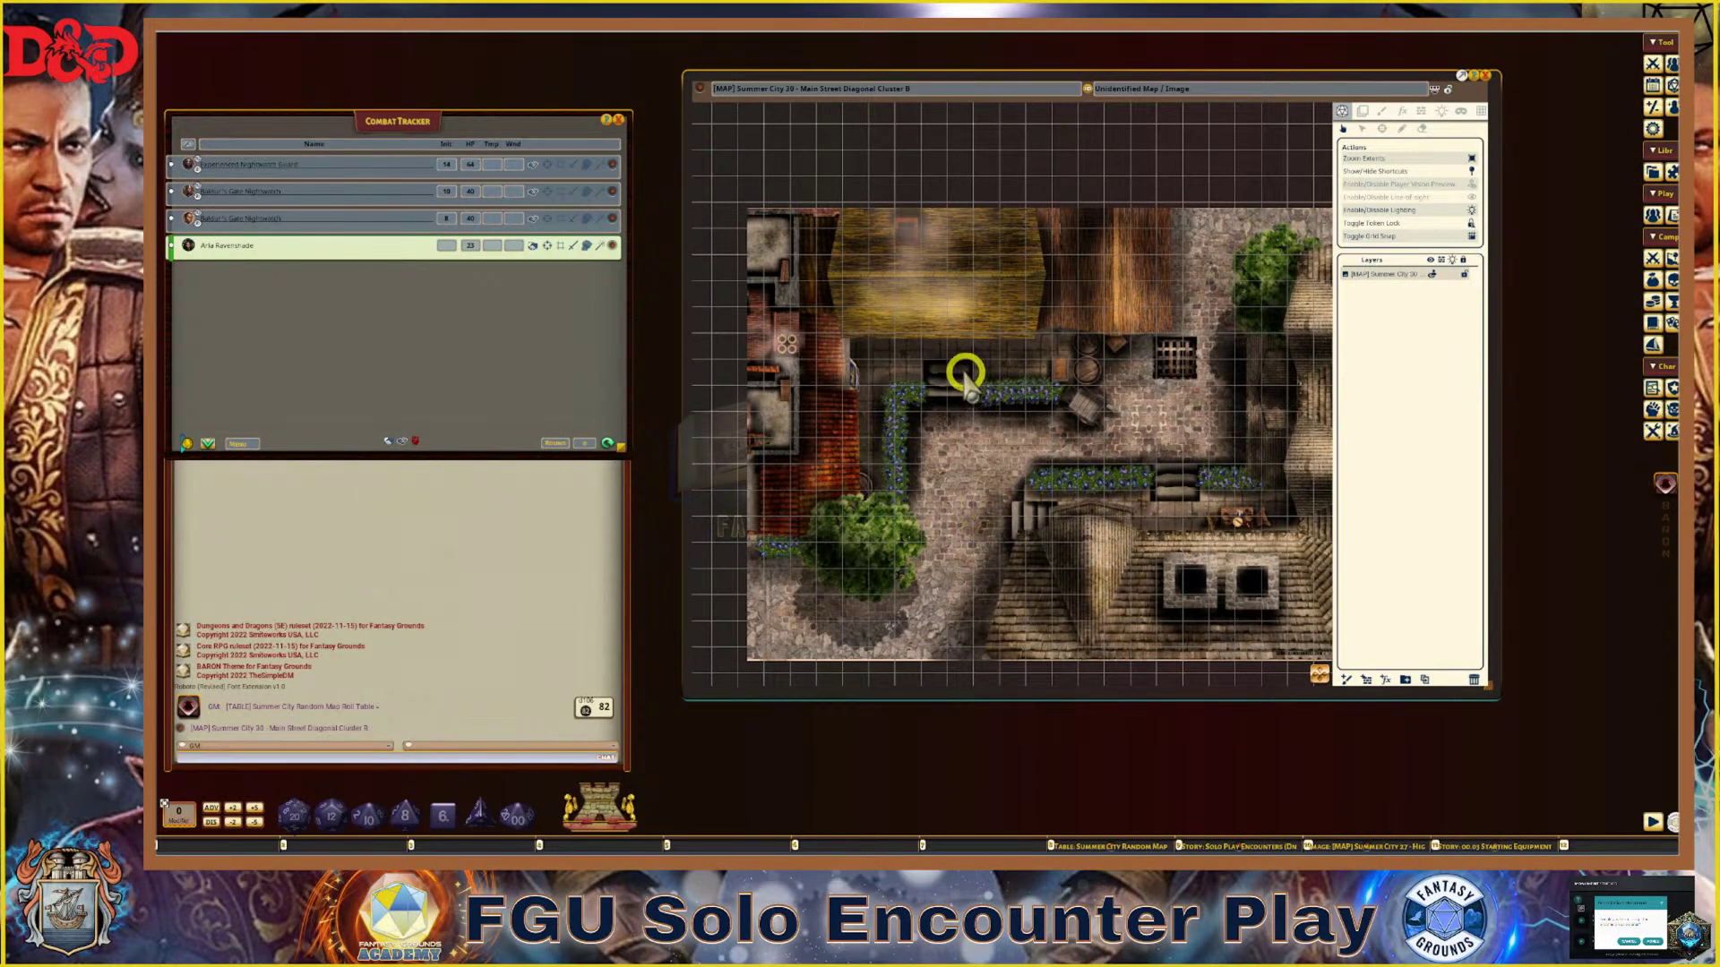
drag(1317, 678, 1225, 566)
scroll(1199, 520, down, 1)
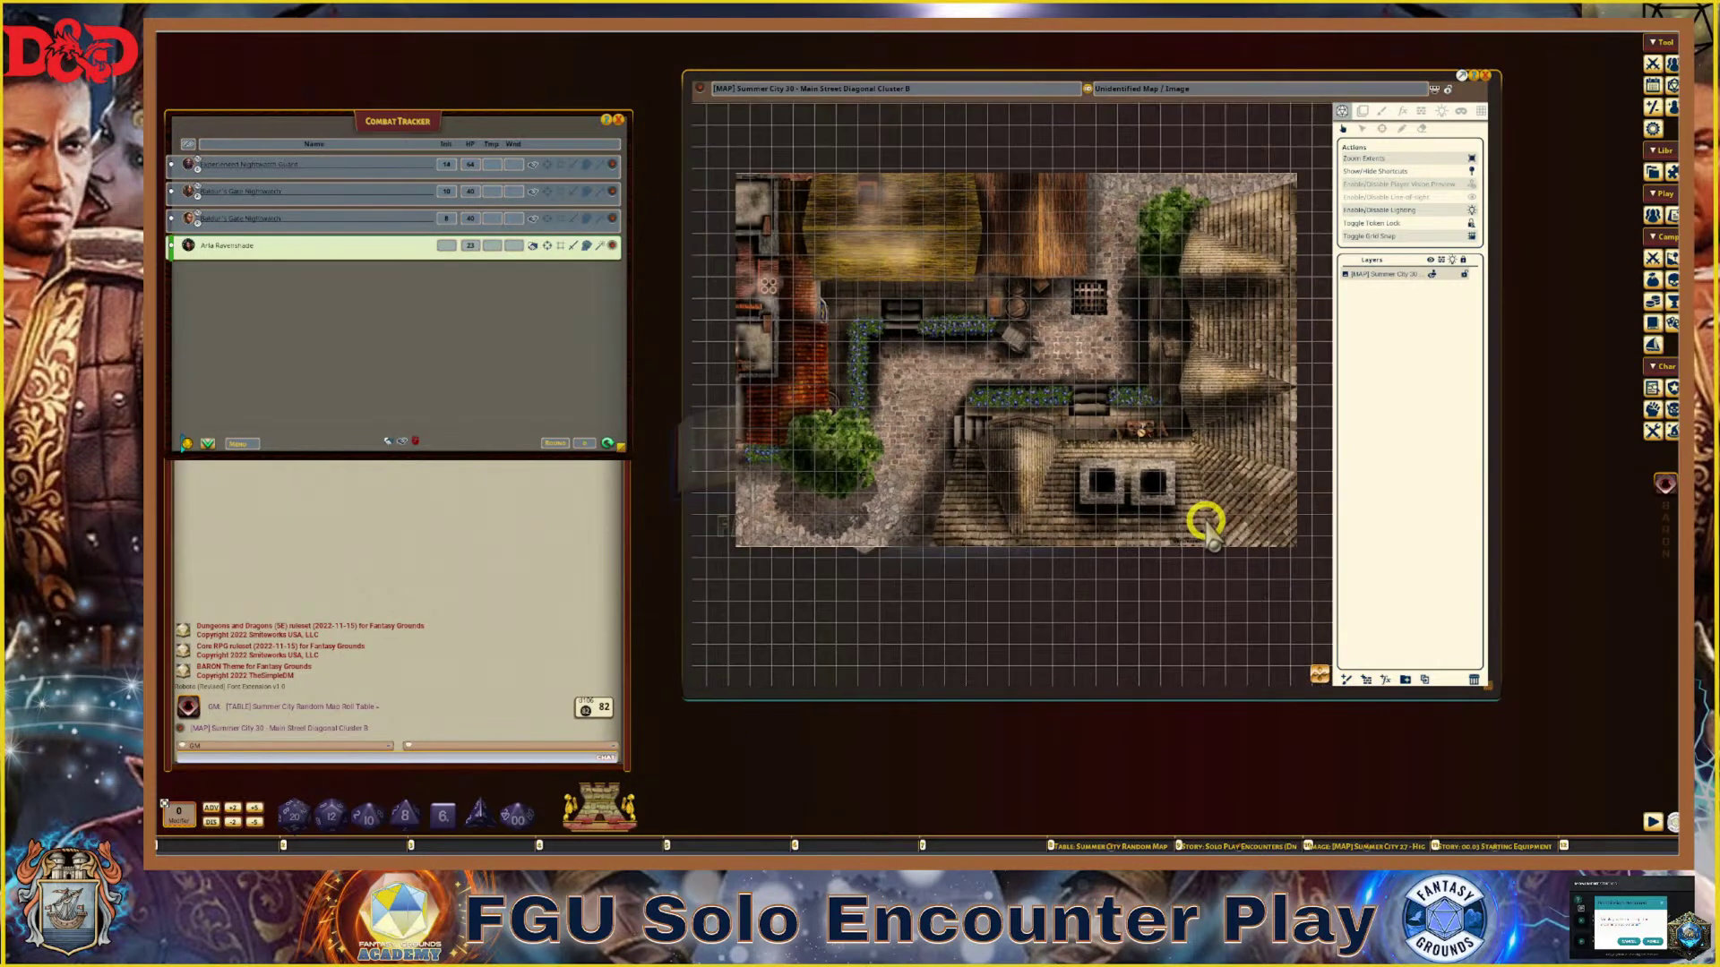
click(1320, 676)
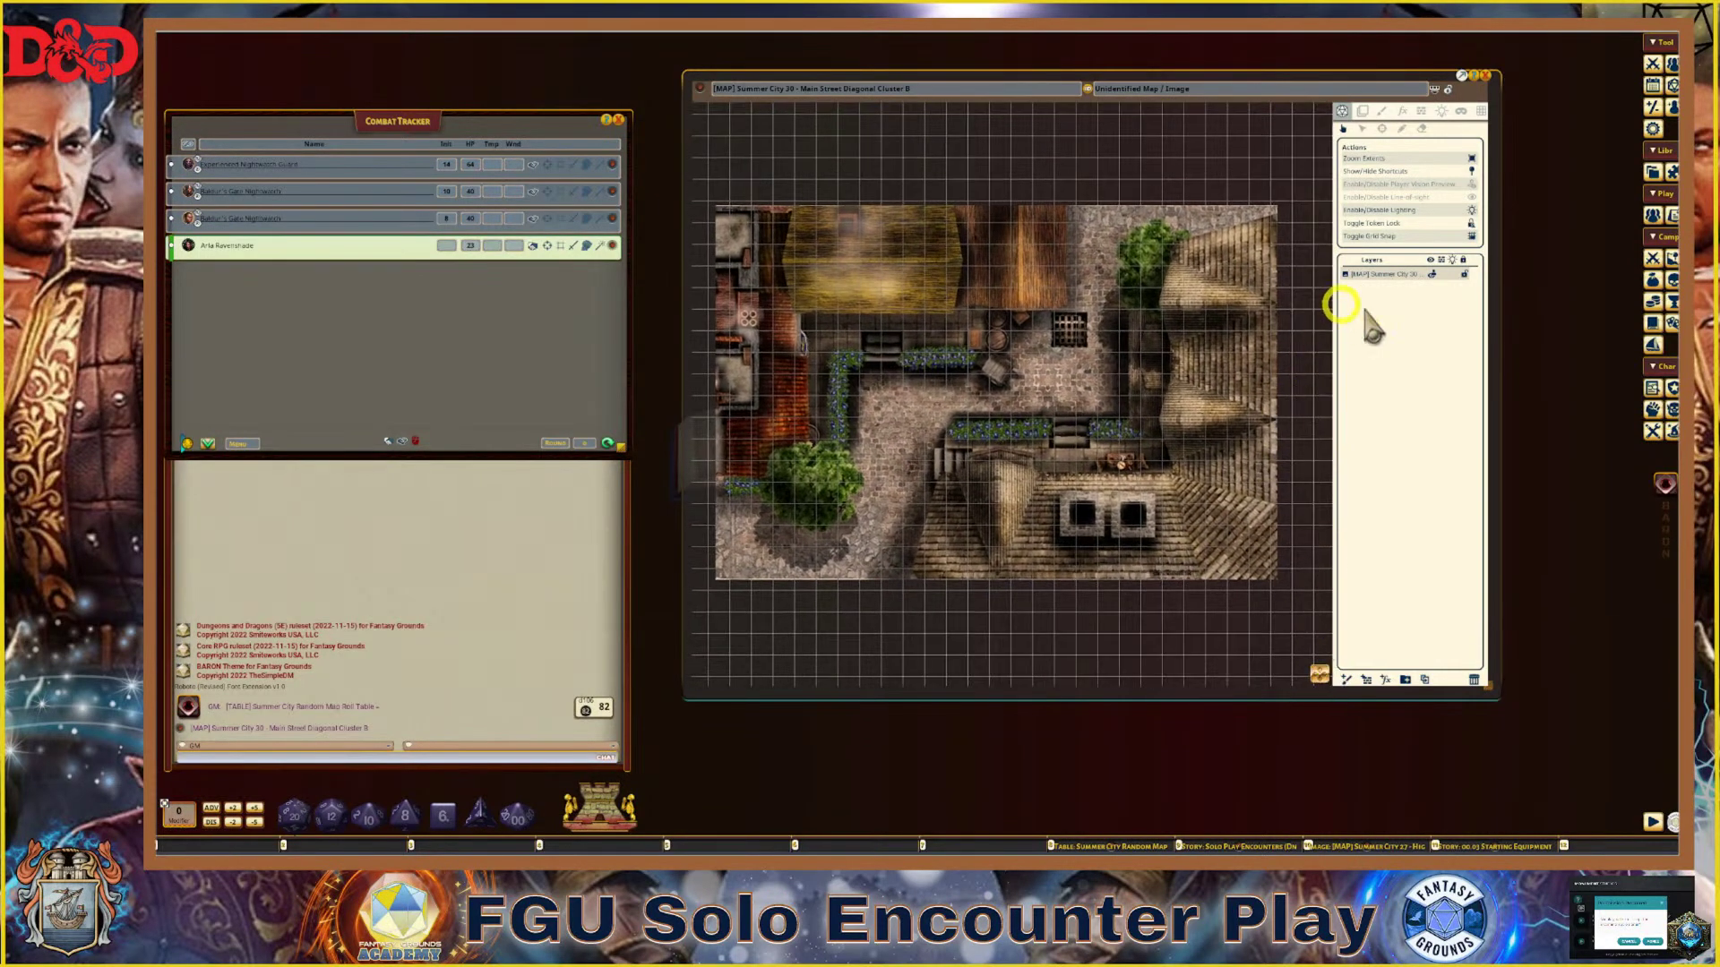
Switch the map to line-of-sight editing and choose the rectangle shape for drawing occluders
click(1423, 111)
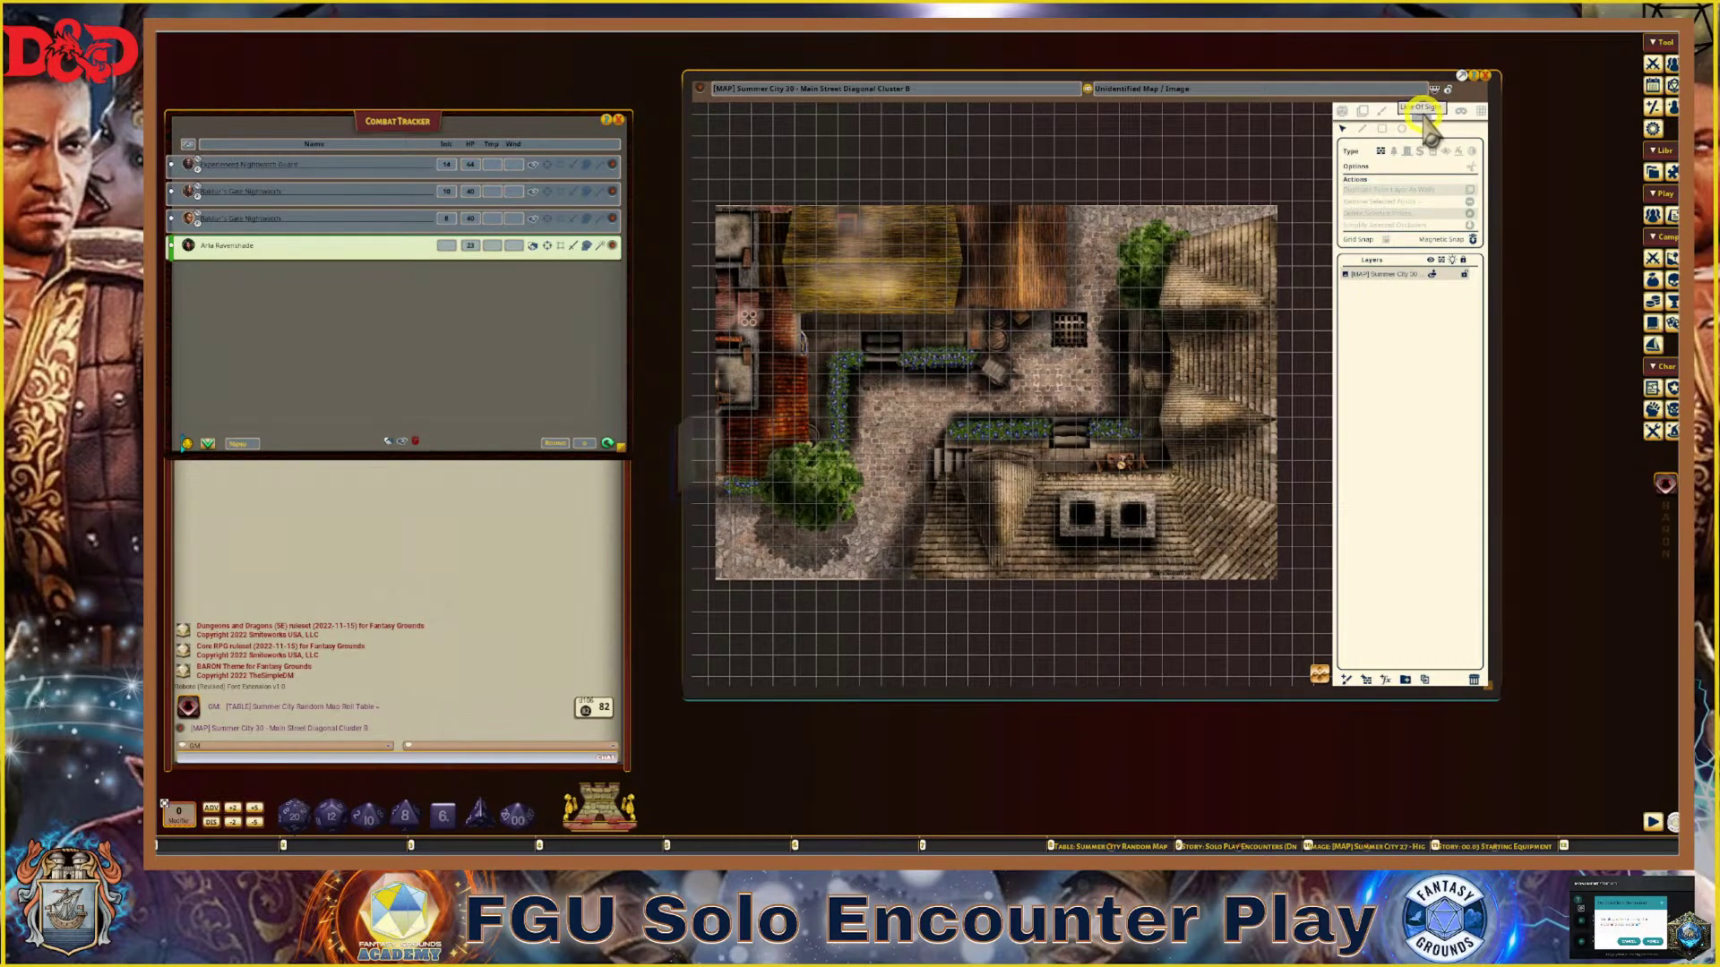
click(1382, 129)
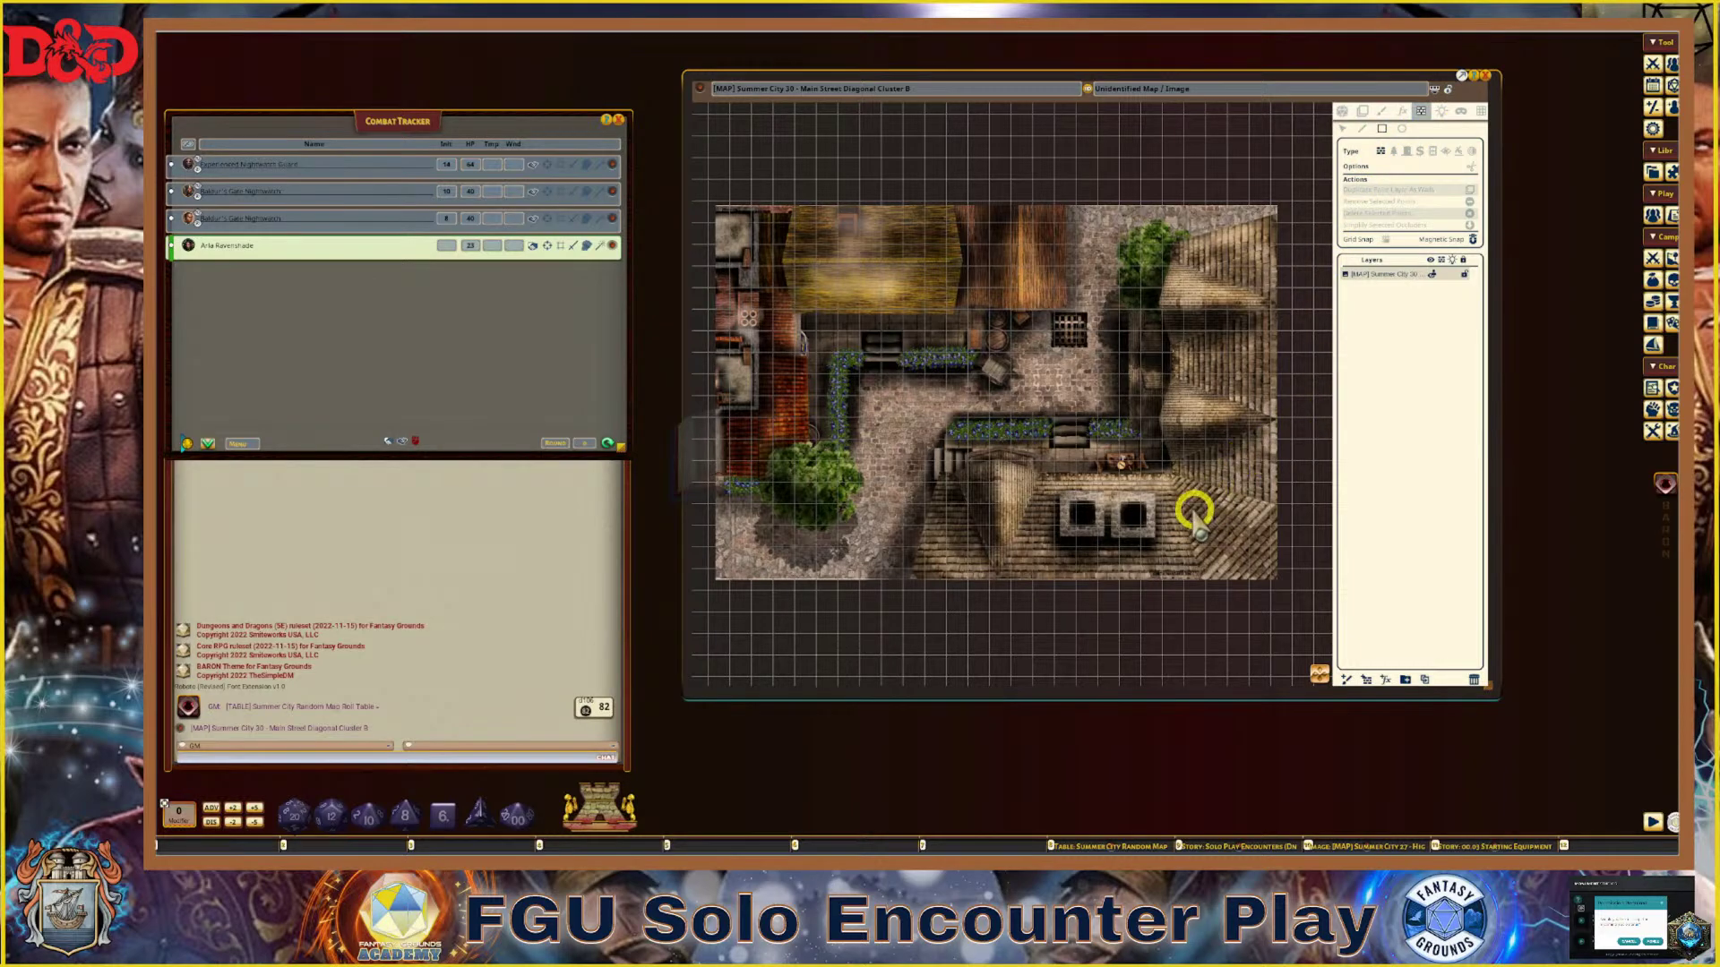
scroll(1144, 517, up, 2)
scroll(1144, 517, down, 1)
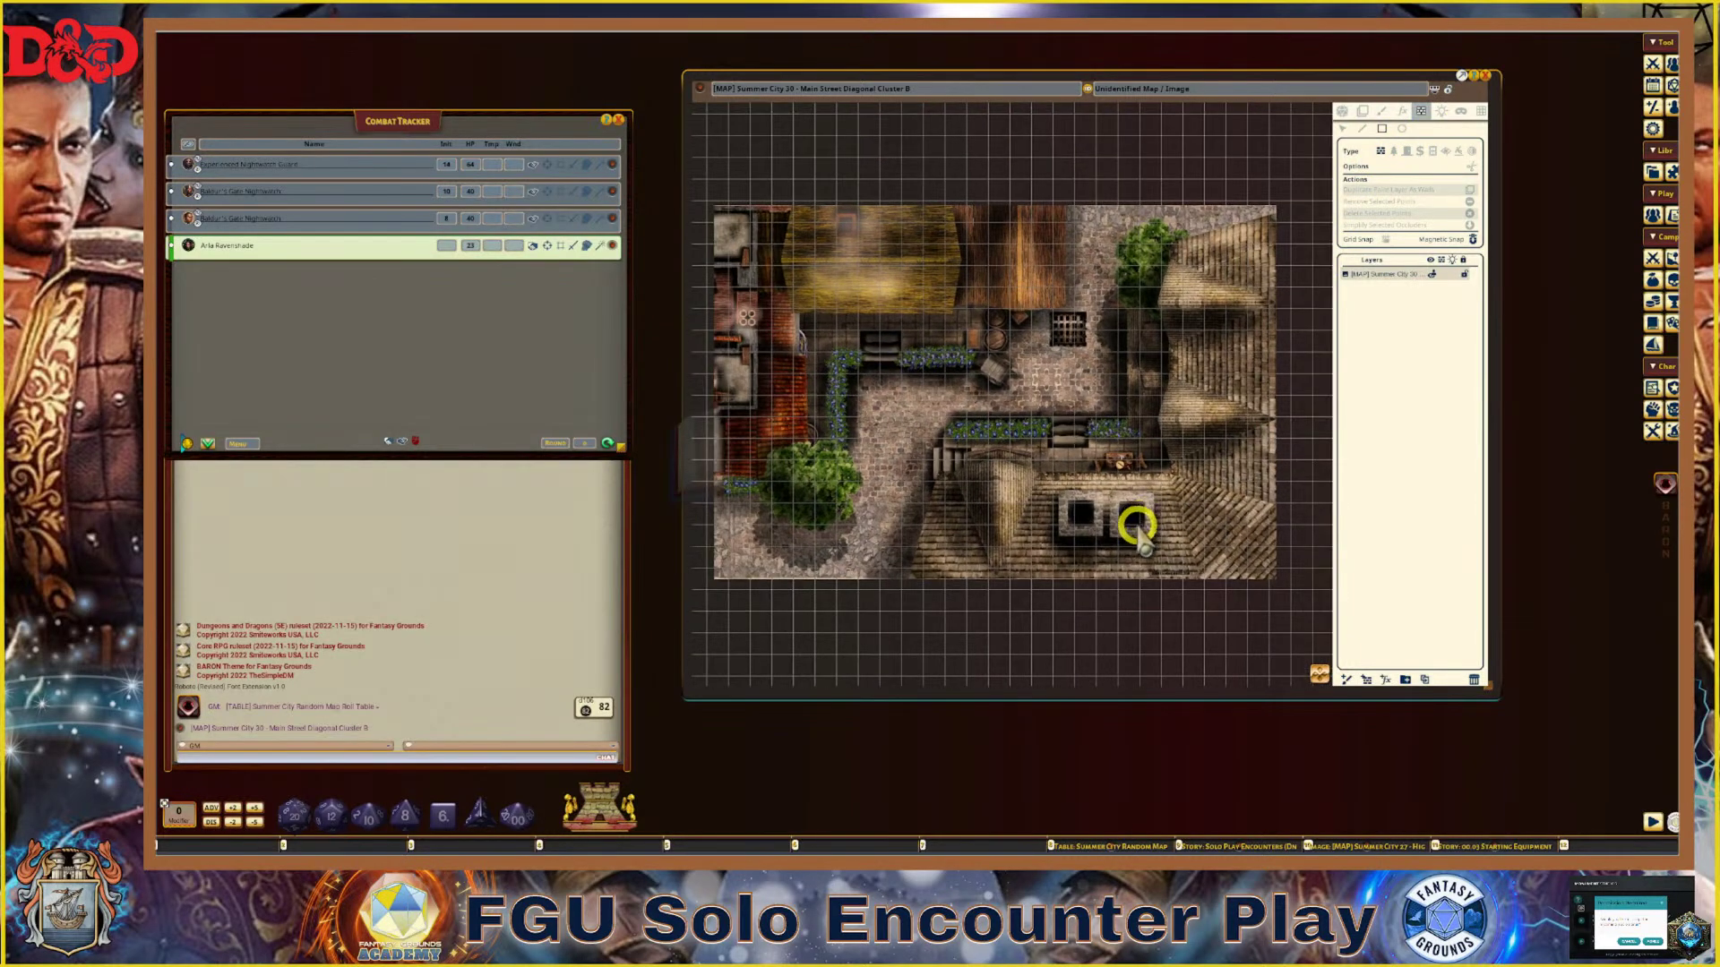
scroll(1120, 484, up, 1)
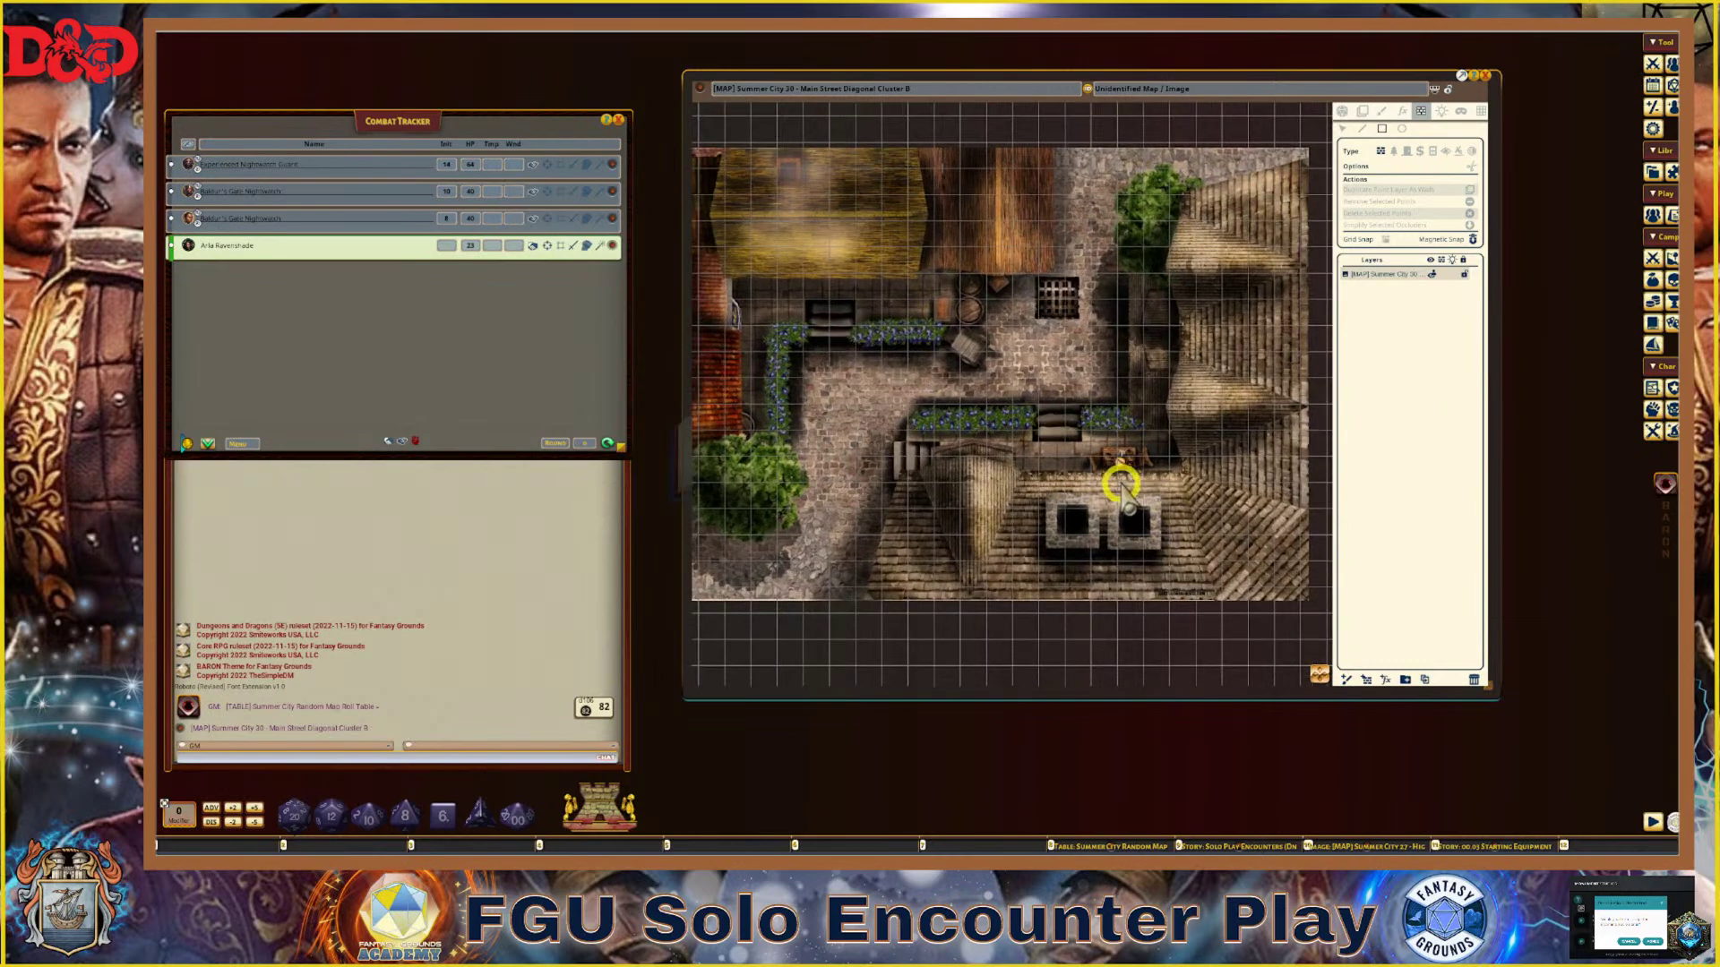
scroll(1115, 489, down, 1)
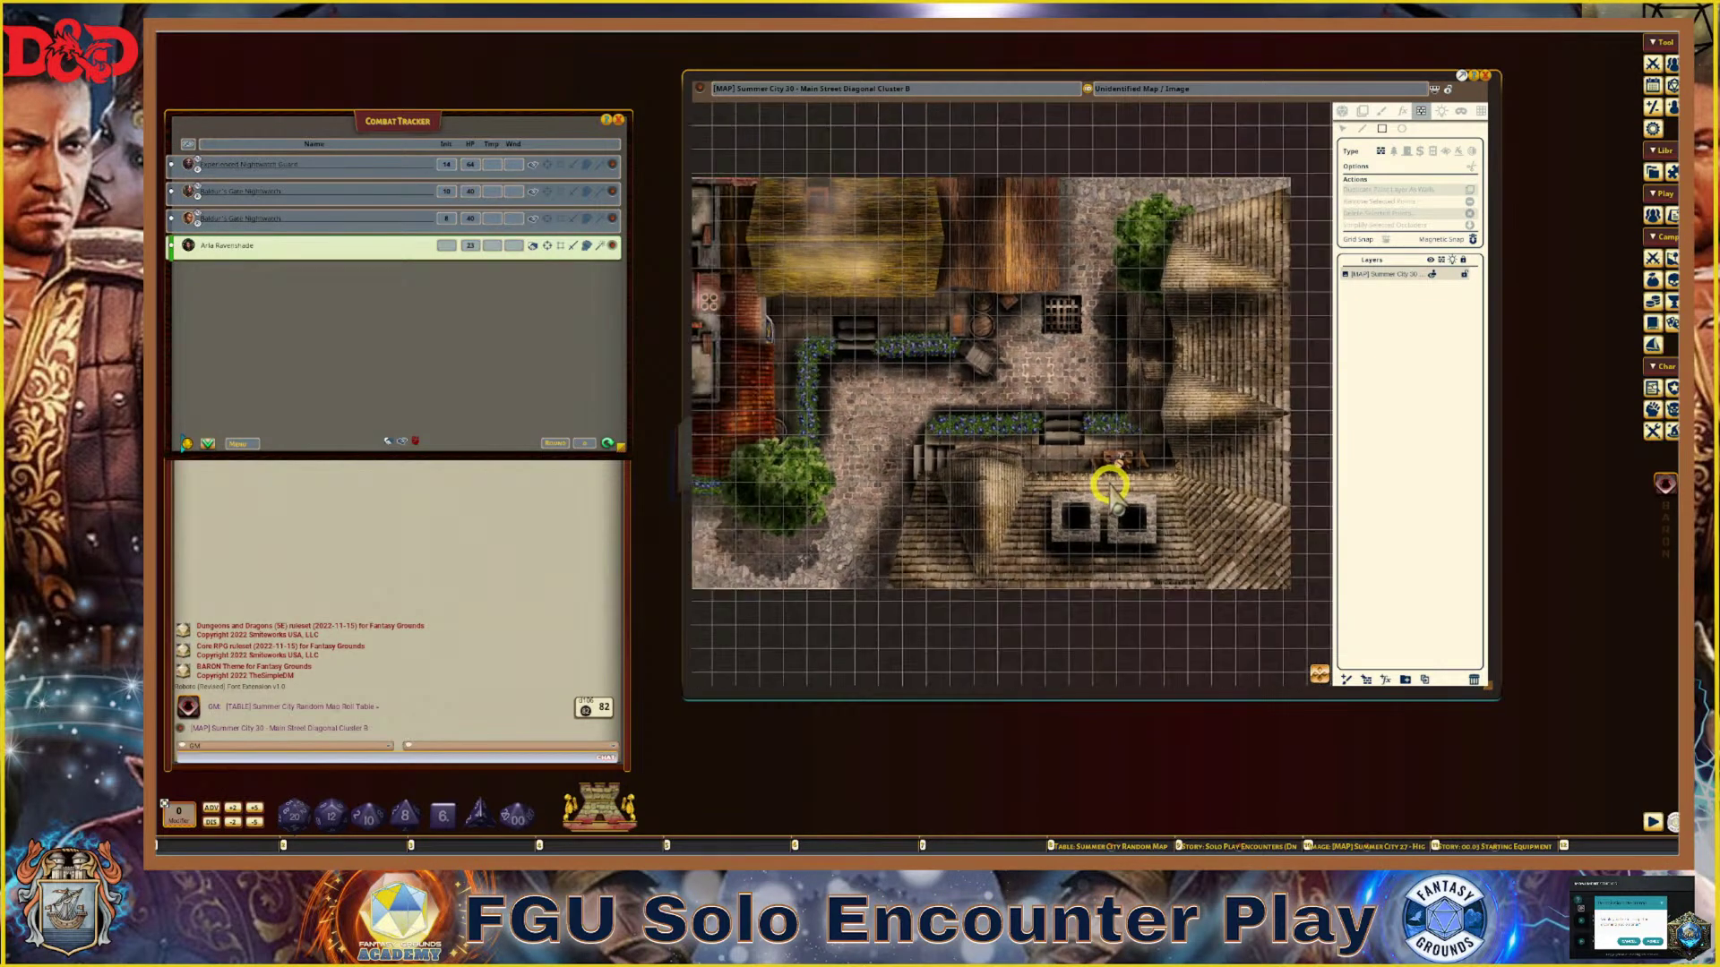
click(1383, 128)
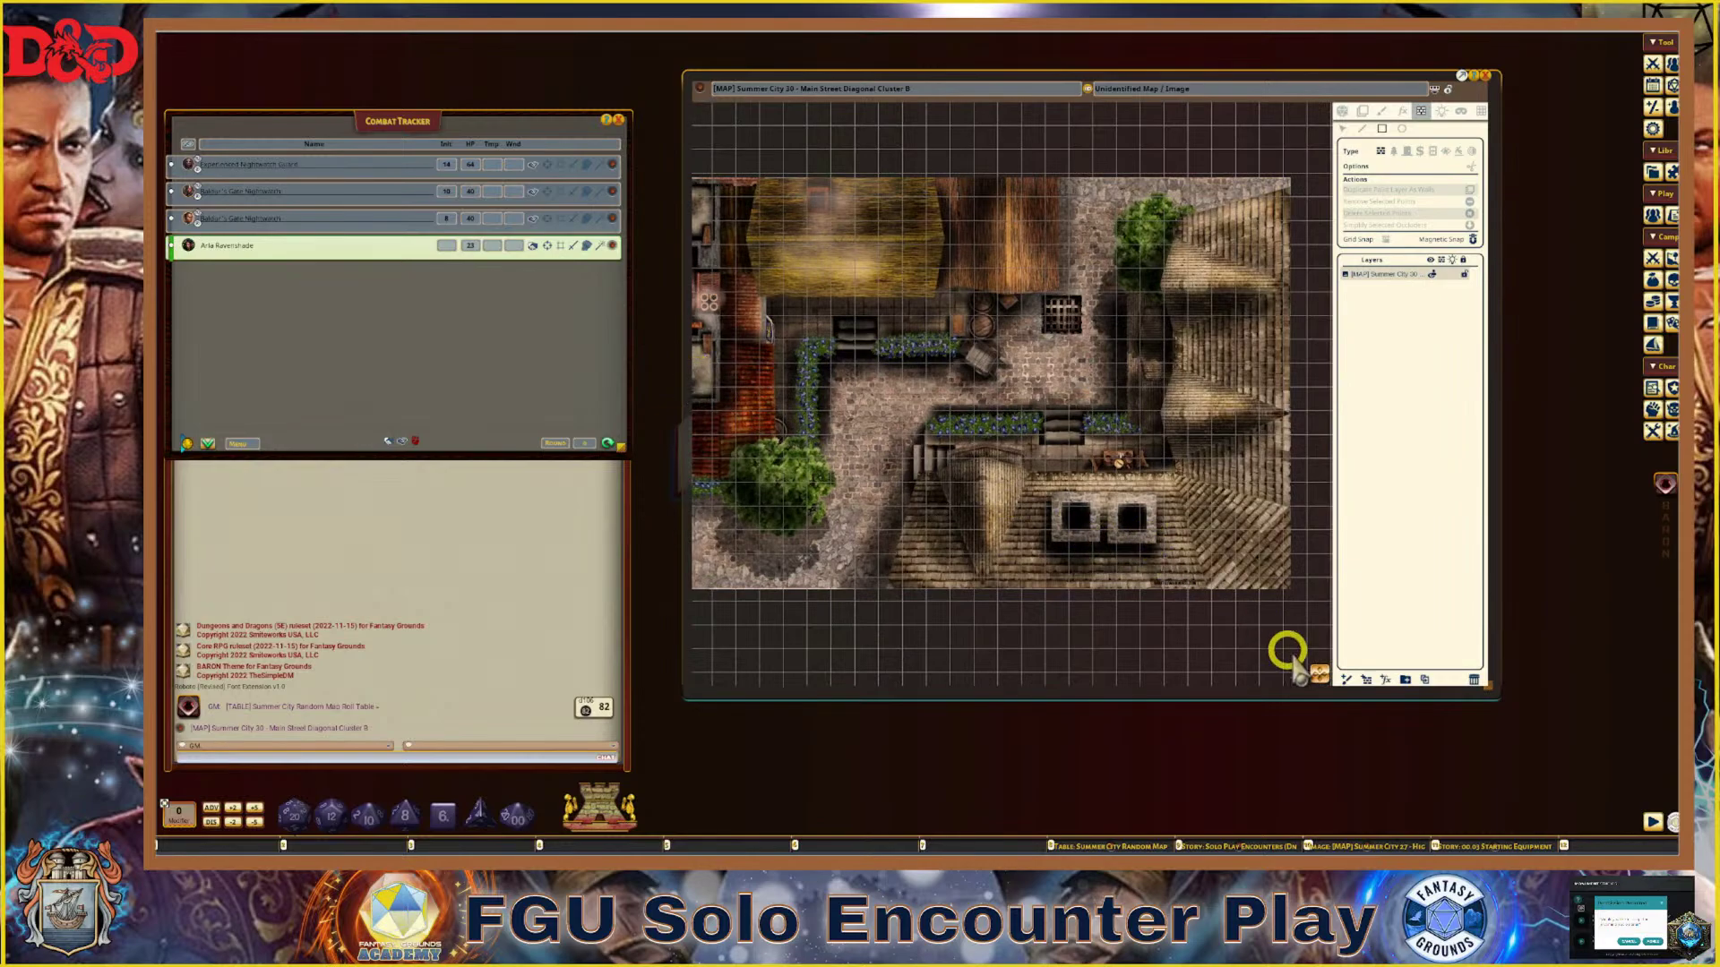
Set the occluder type to terrain and outline each of the two square rooftop chimneys with a rectangle
drag(1322, 674, 1259, 684)
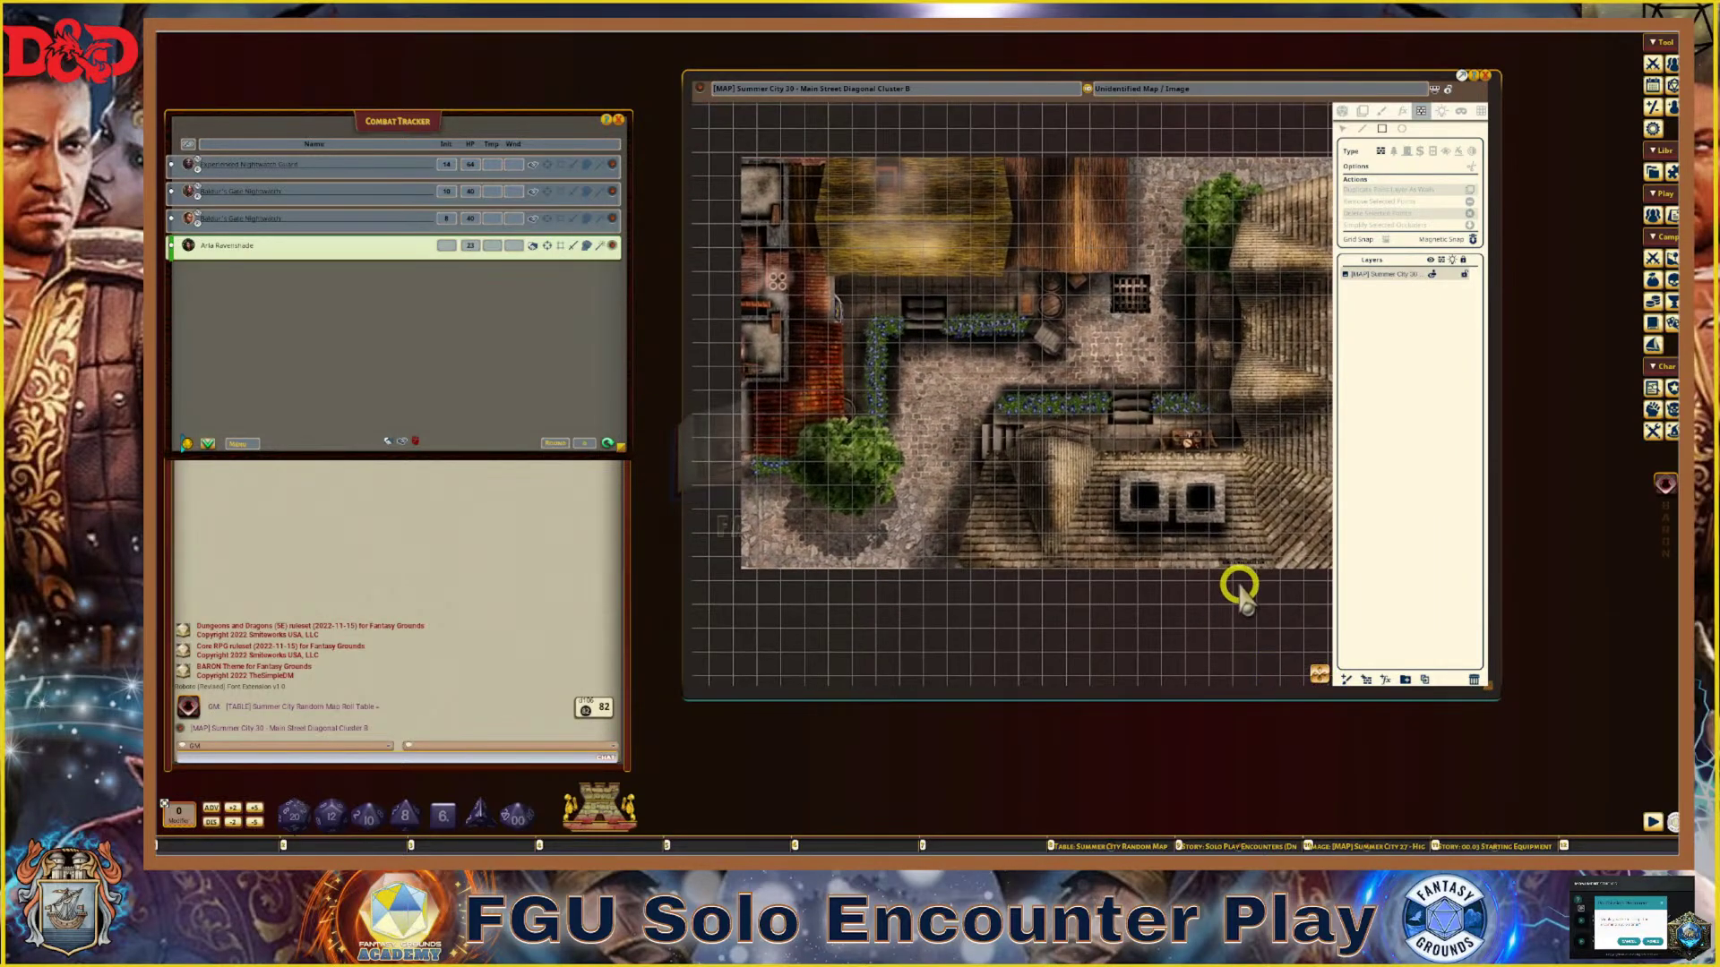
scroll(1240, 591, up, 1)
scroll(985, 486, down, 2)
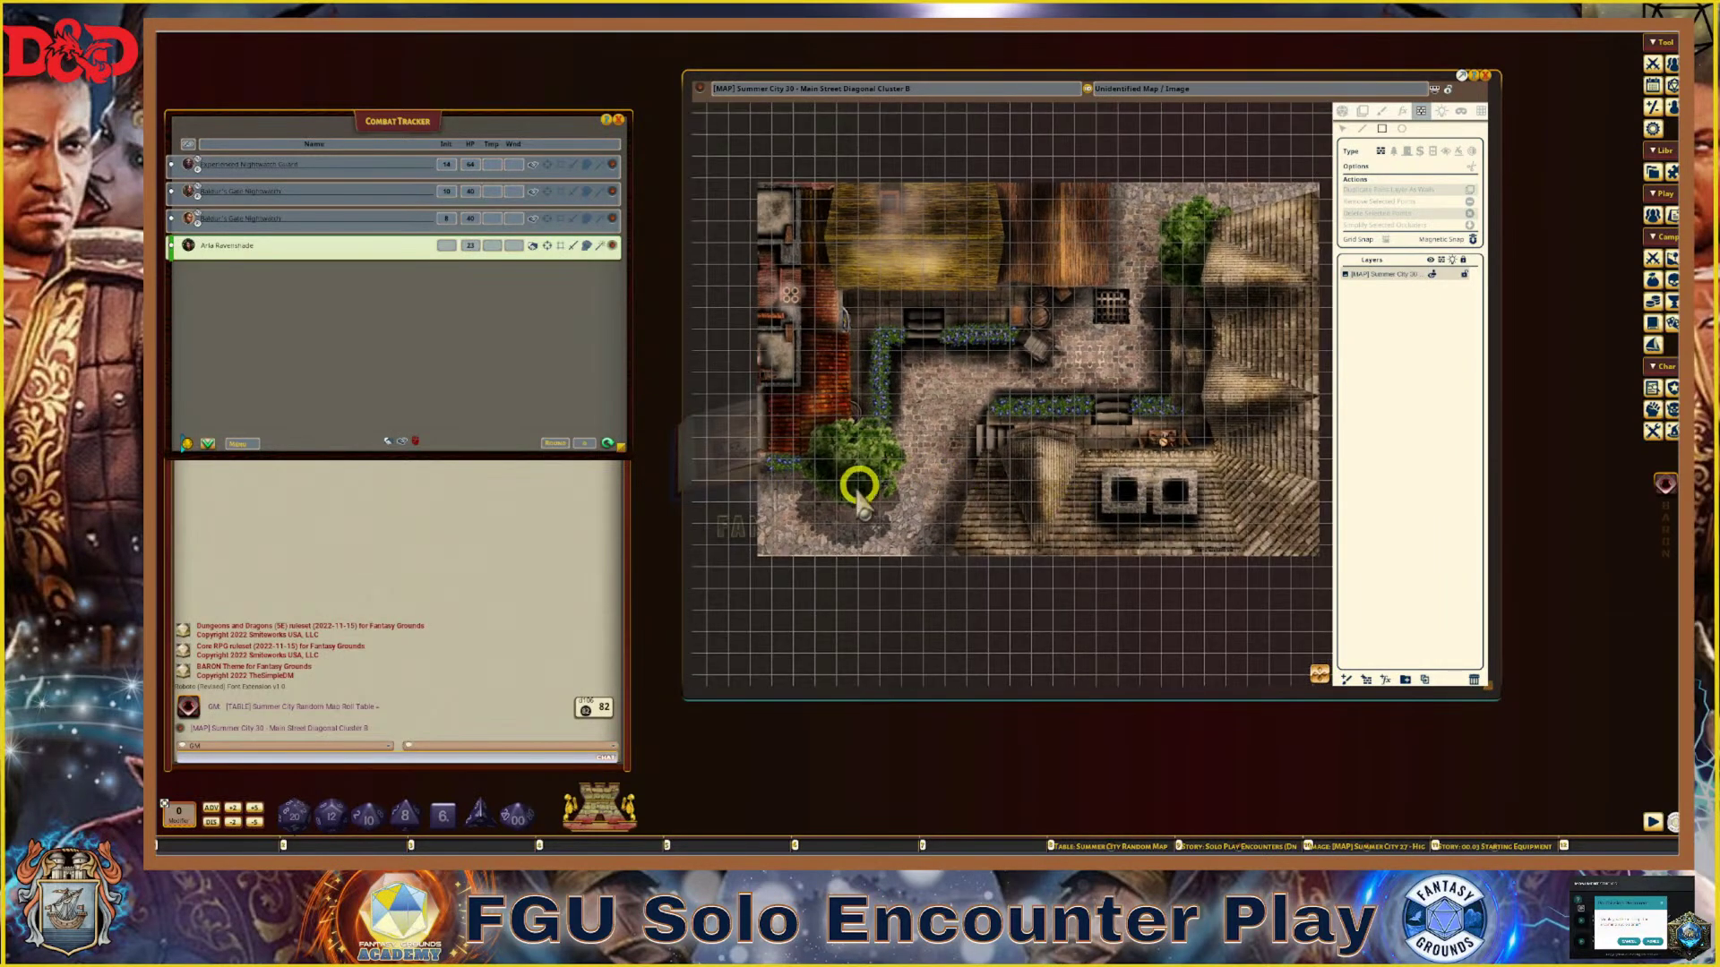
scroll(747, 223, up, 2)
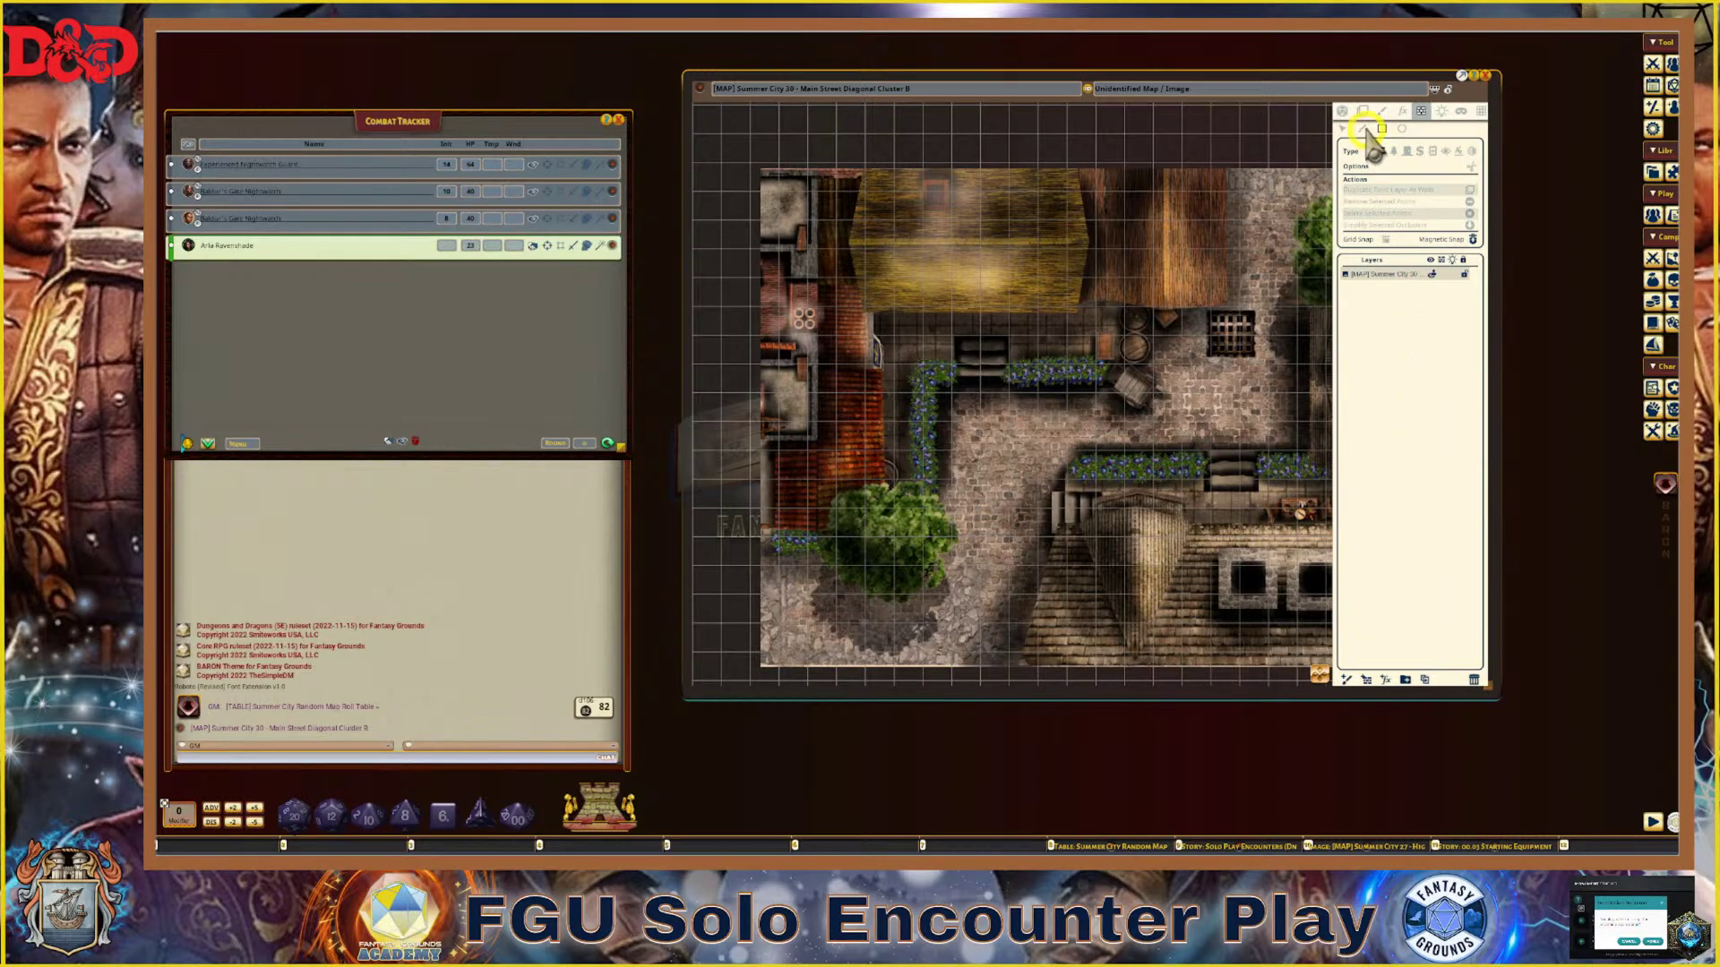
scroll(1248, 691, up, 1)
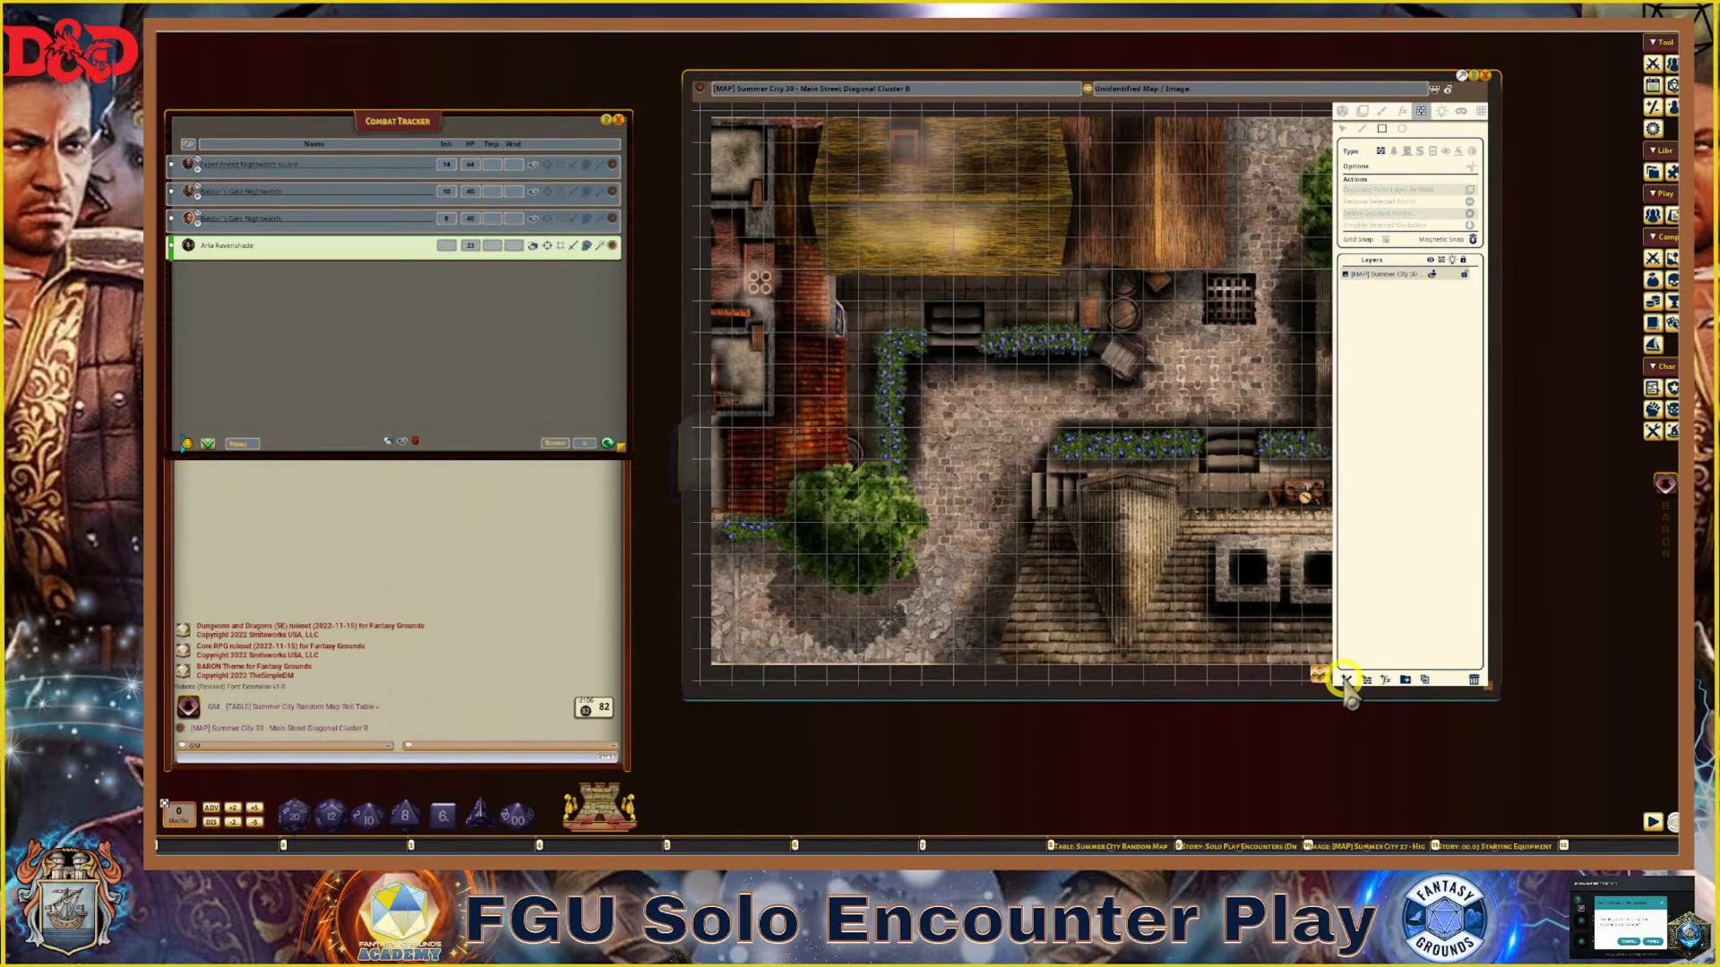
scroll(1323, 681, up, 3)
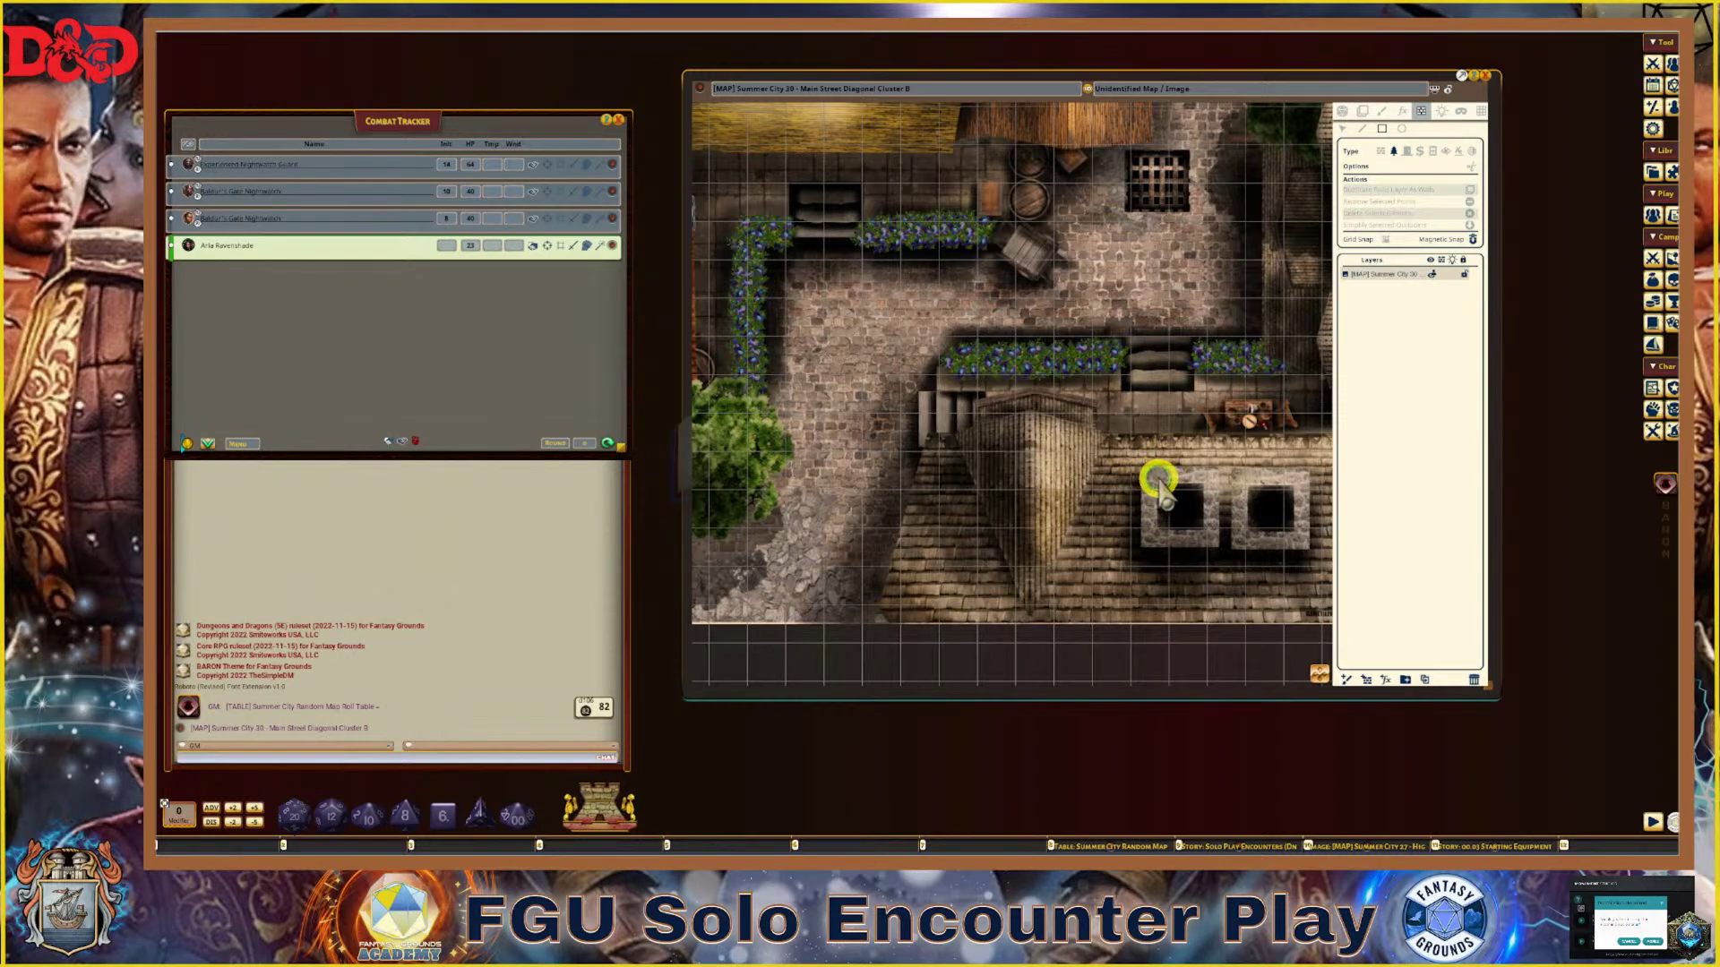
drag(1158, 479, 1211, 542)
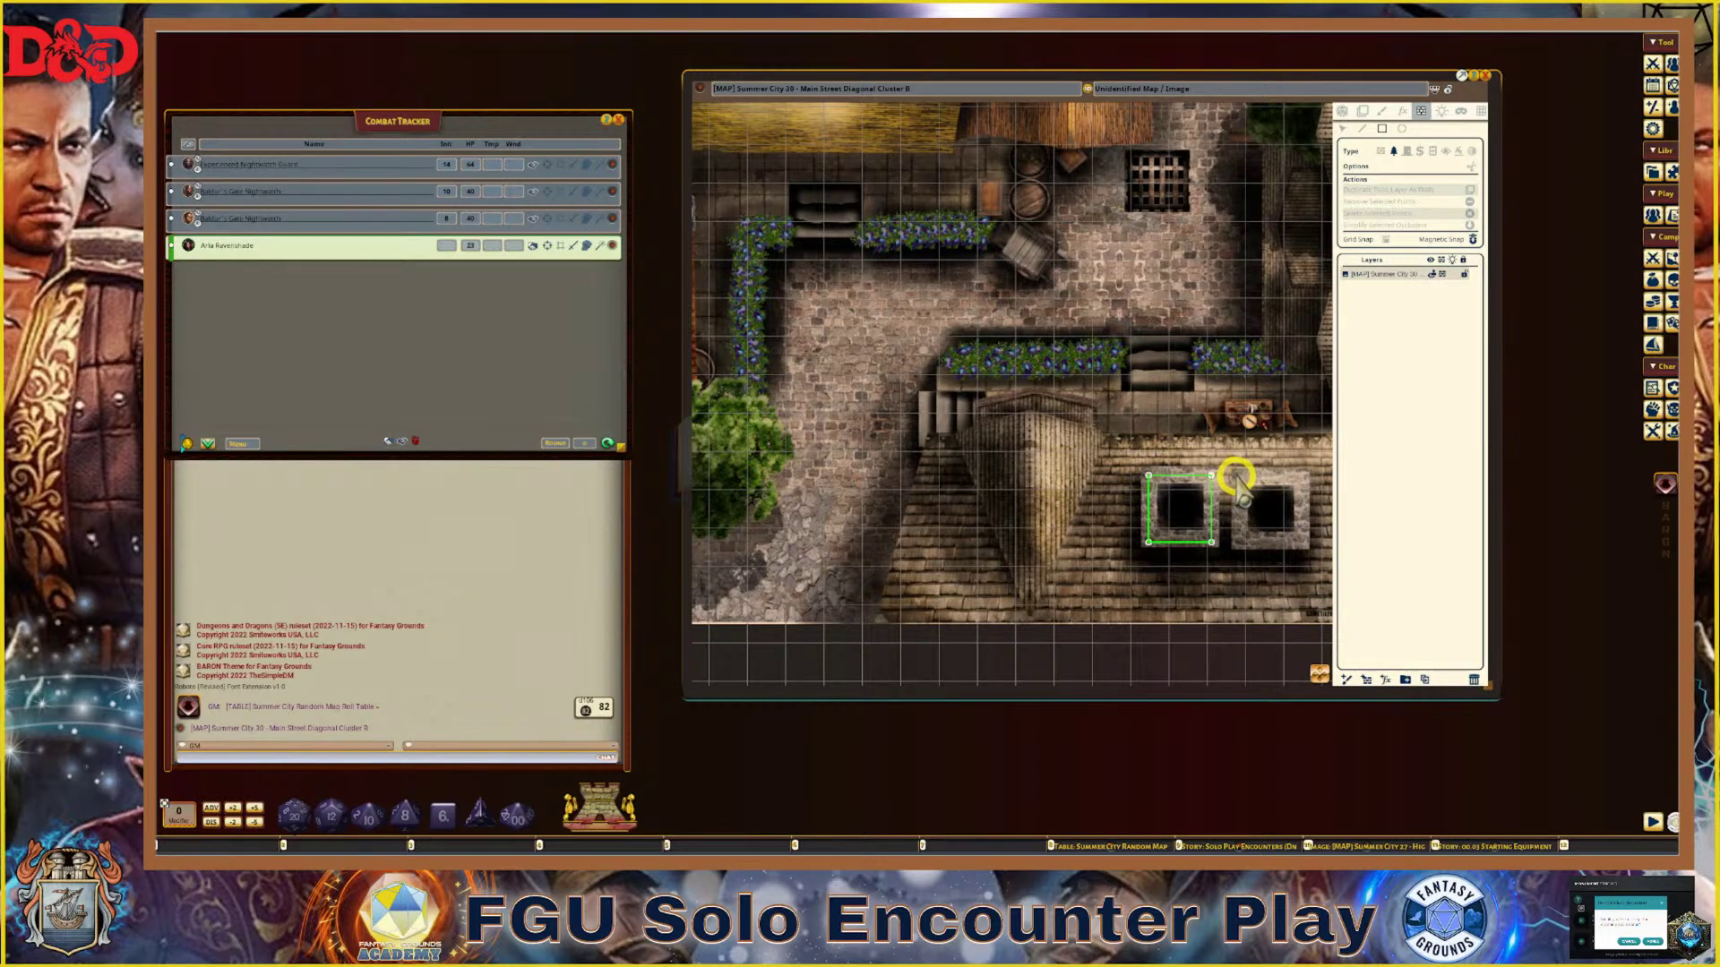
drag(1236, 475, 1305, 544)
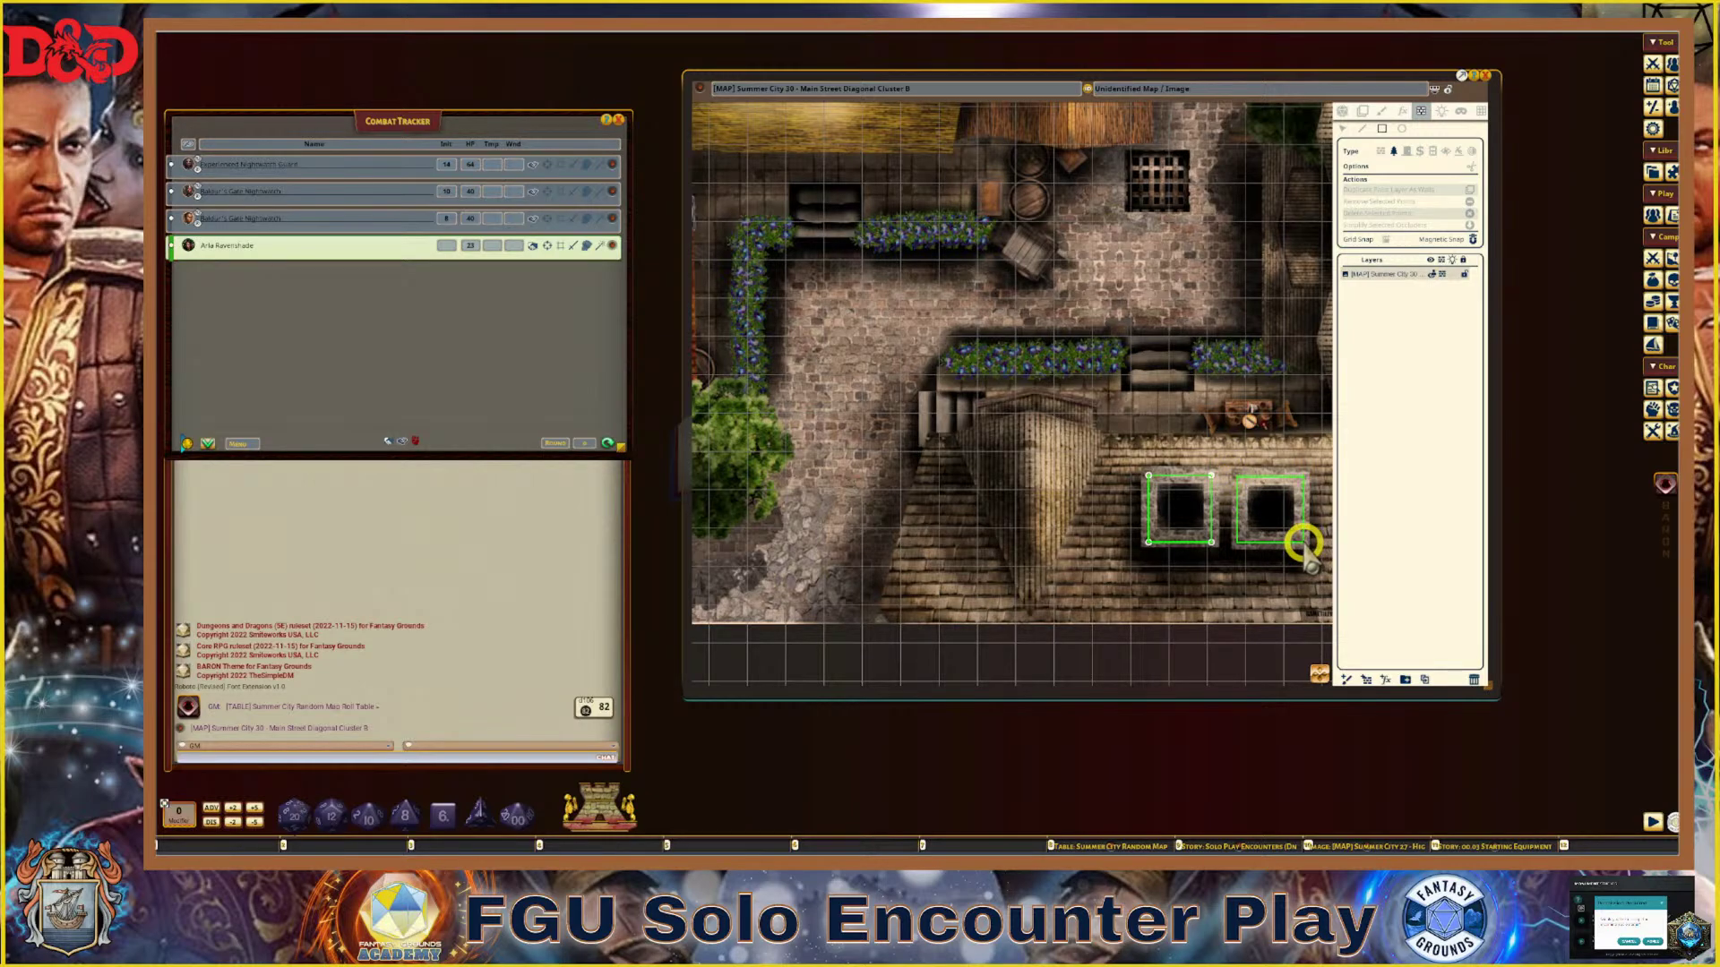
Draw a terrain rectangle around the tall grey rooftop strip on the map's upper western edge and check its fit
scroll(1161, 505, down, 3)
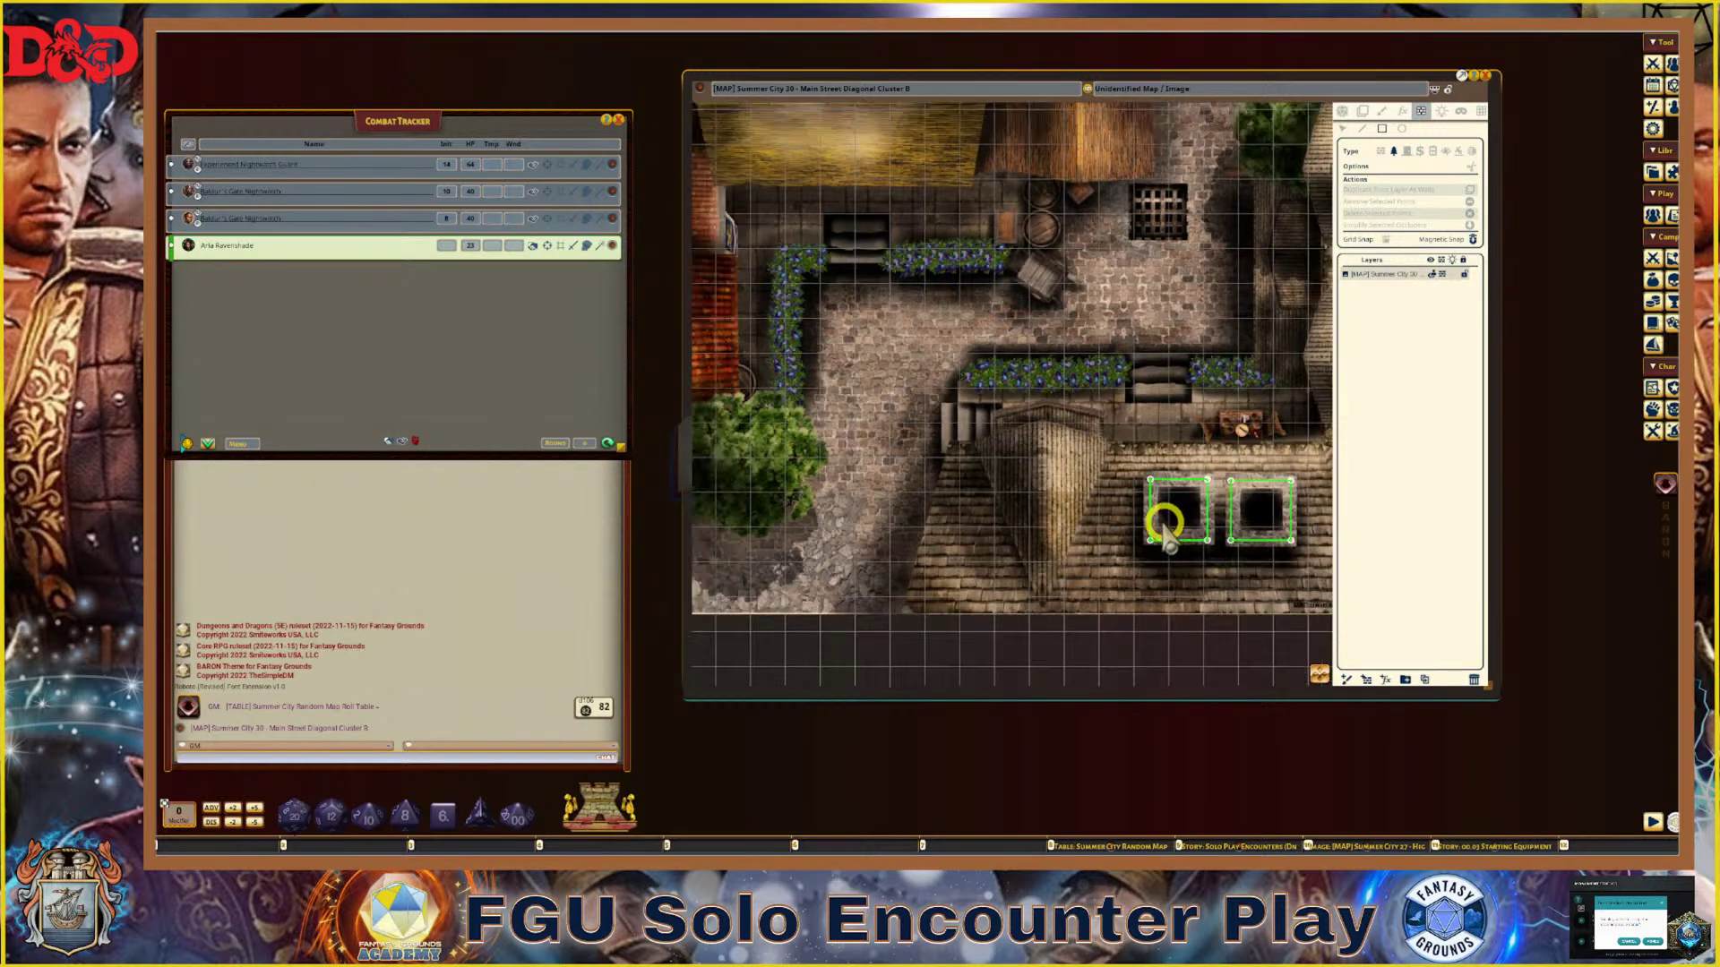
scroll(938, 526, down, 1)
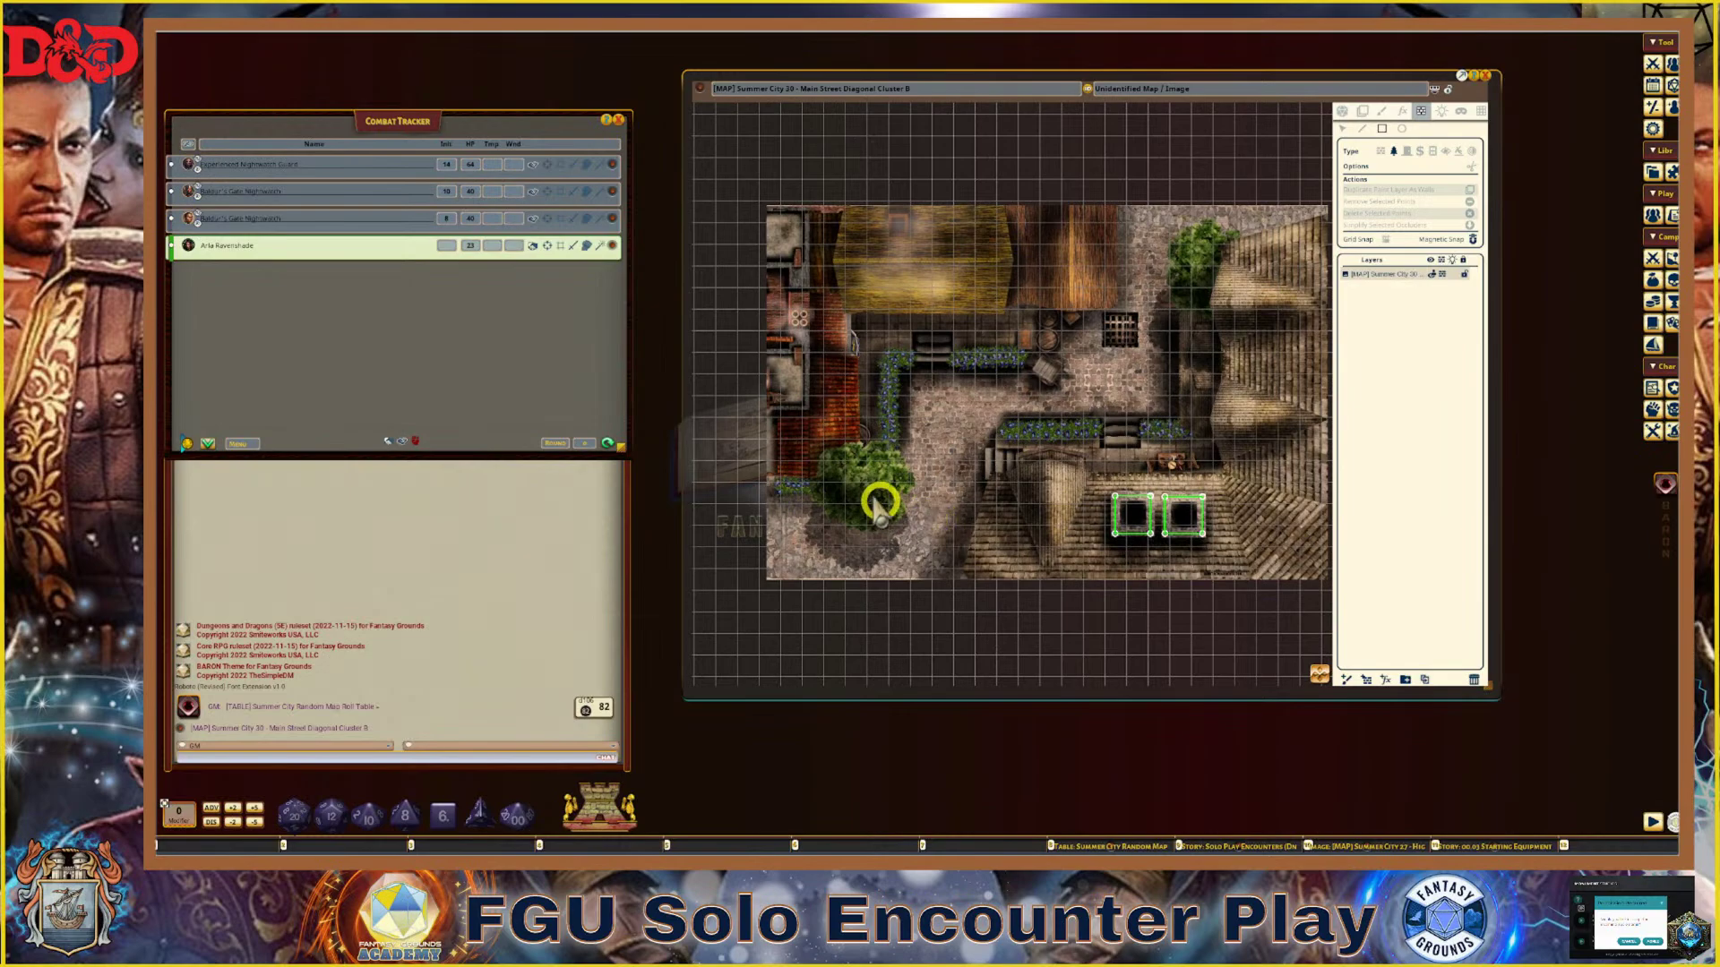
scroll(773, 256, up, 2)
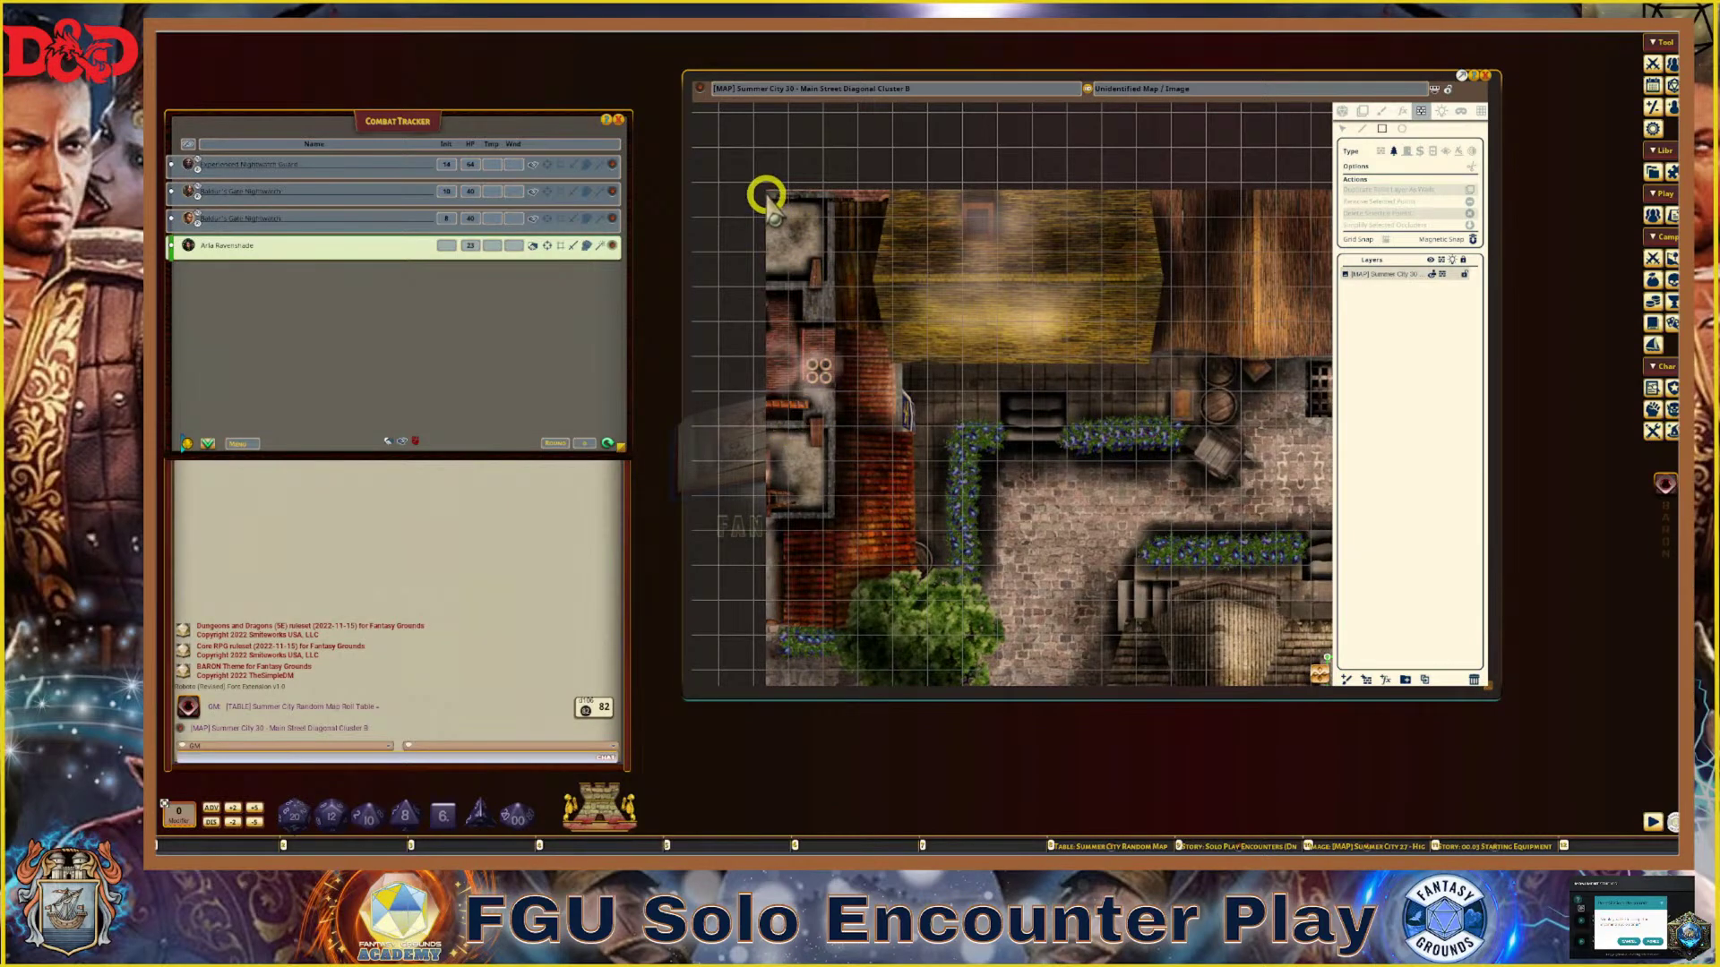
drag(767, 193, 831, 516)
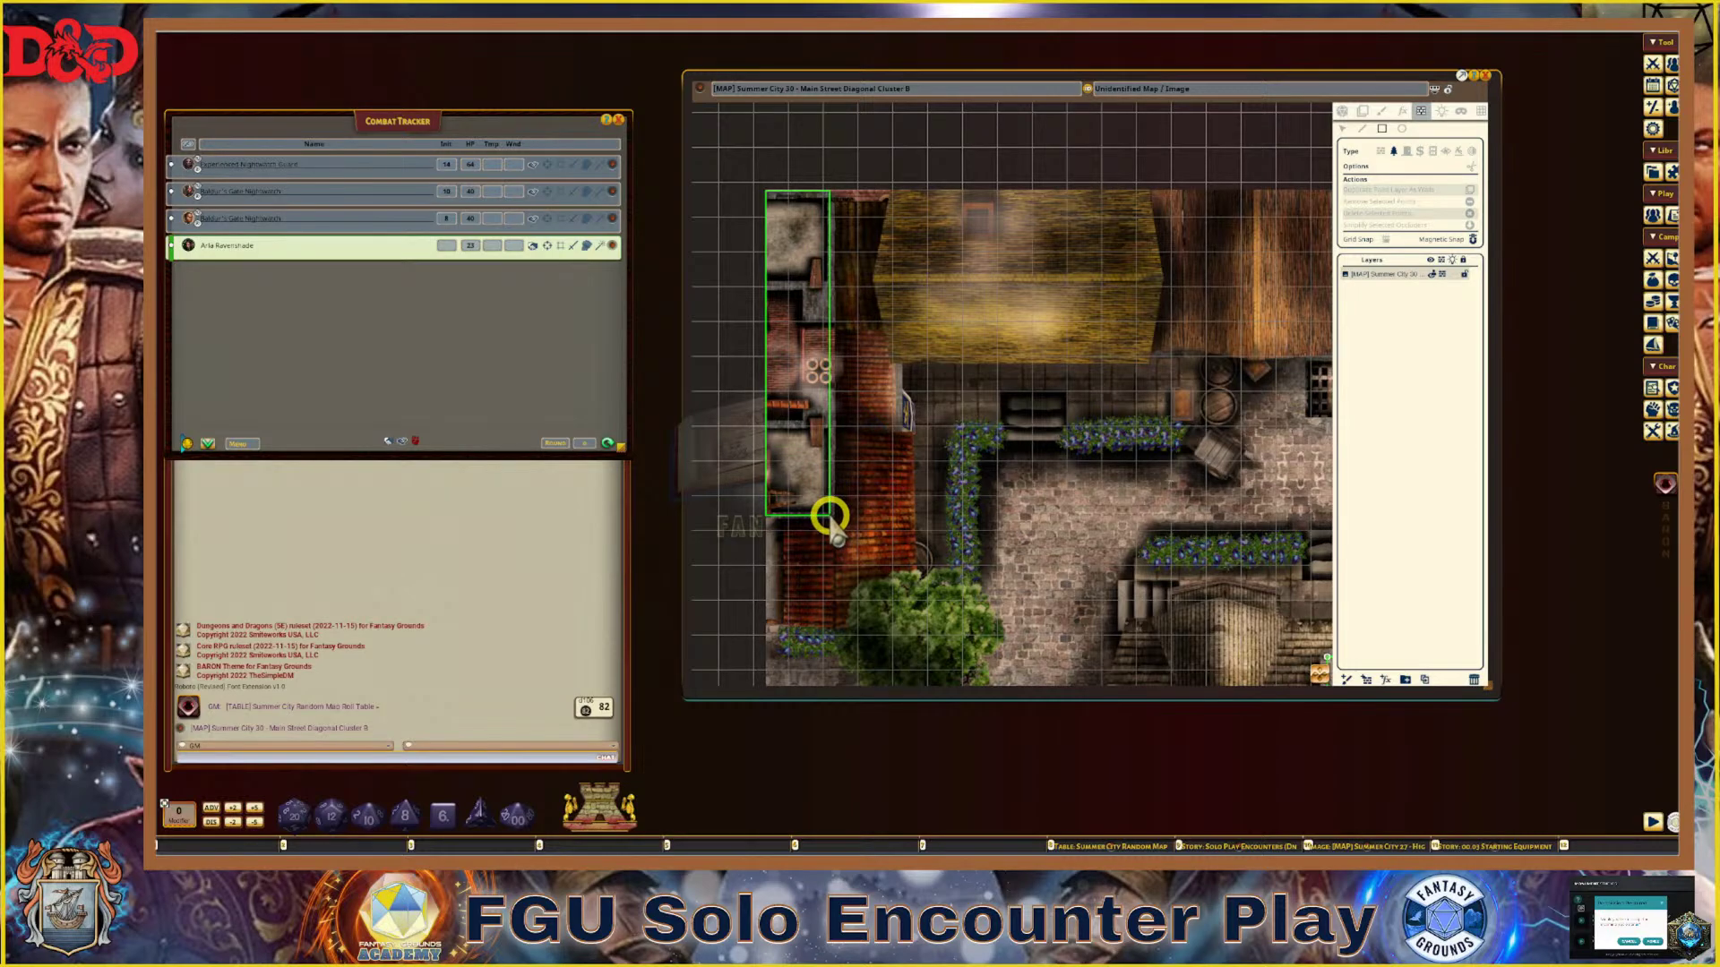
drag(829, 516, 832, 516)
scroll(798, 353, up, 10)
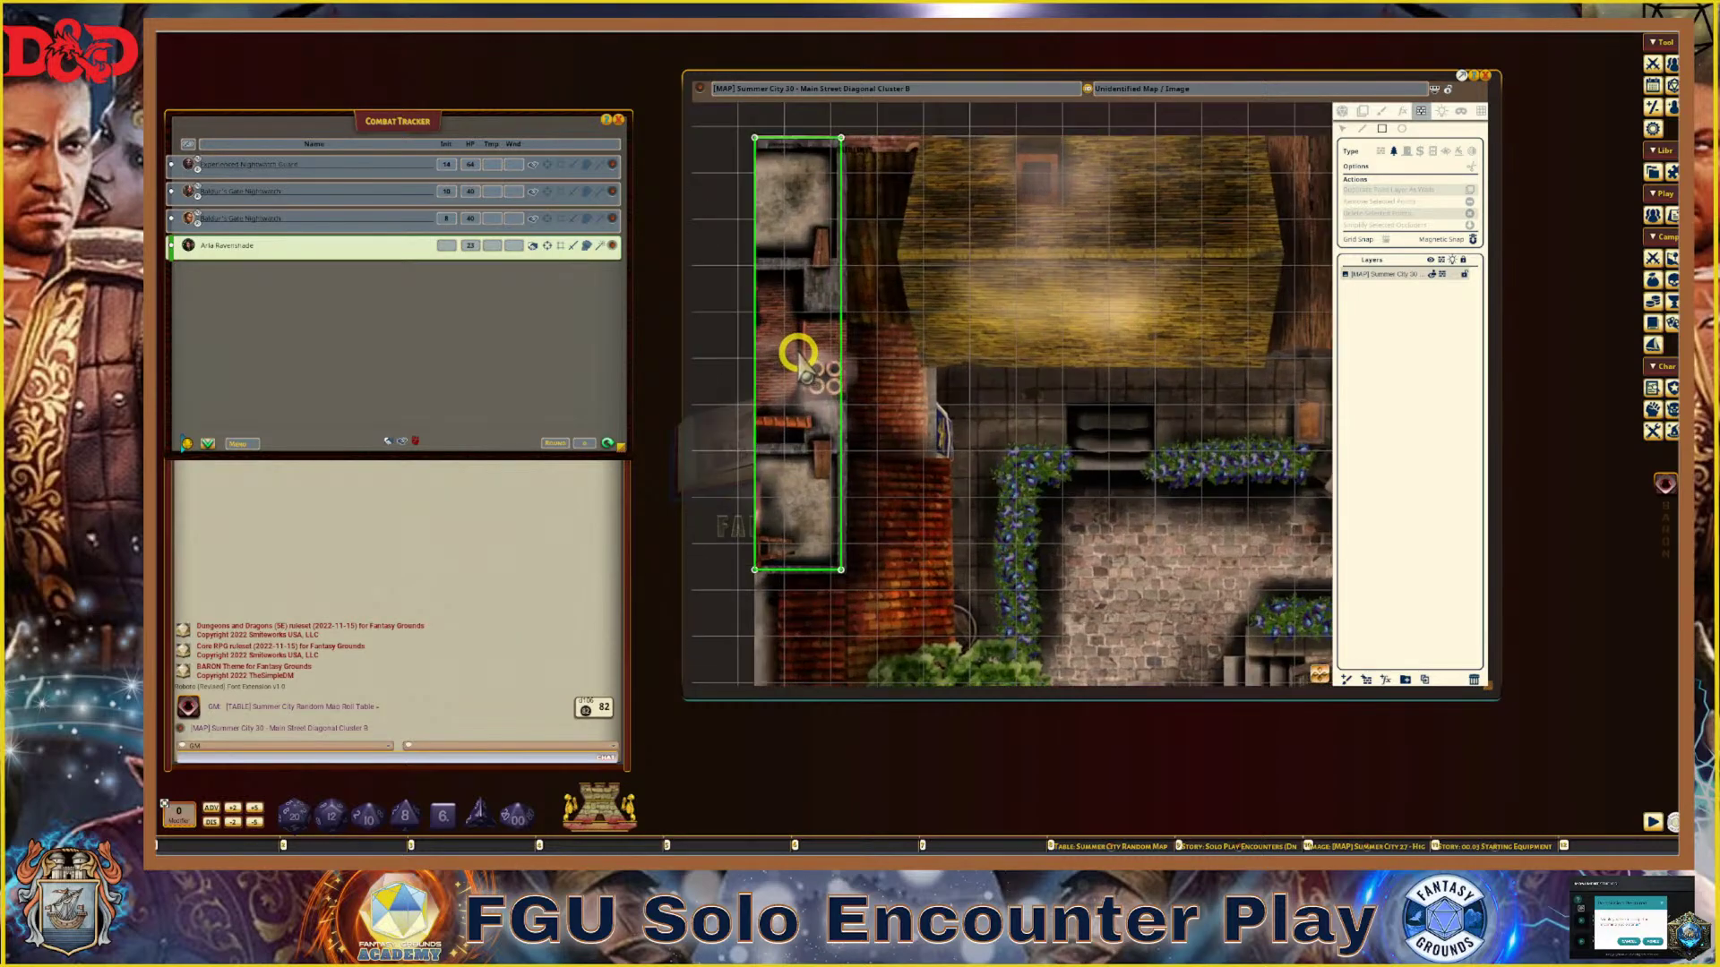
scroll(874, 430, down, 10)
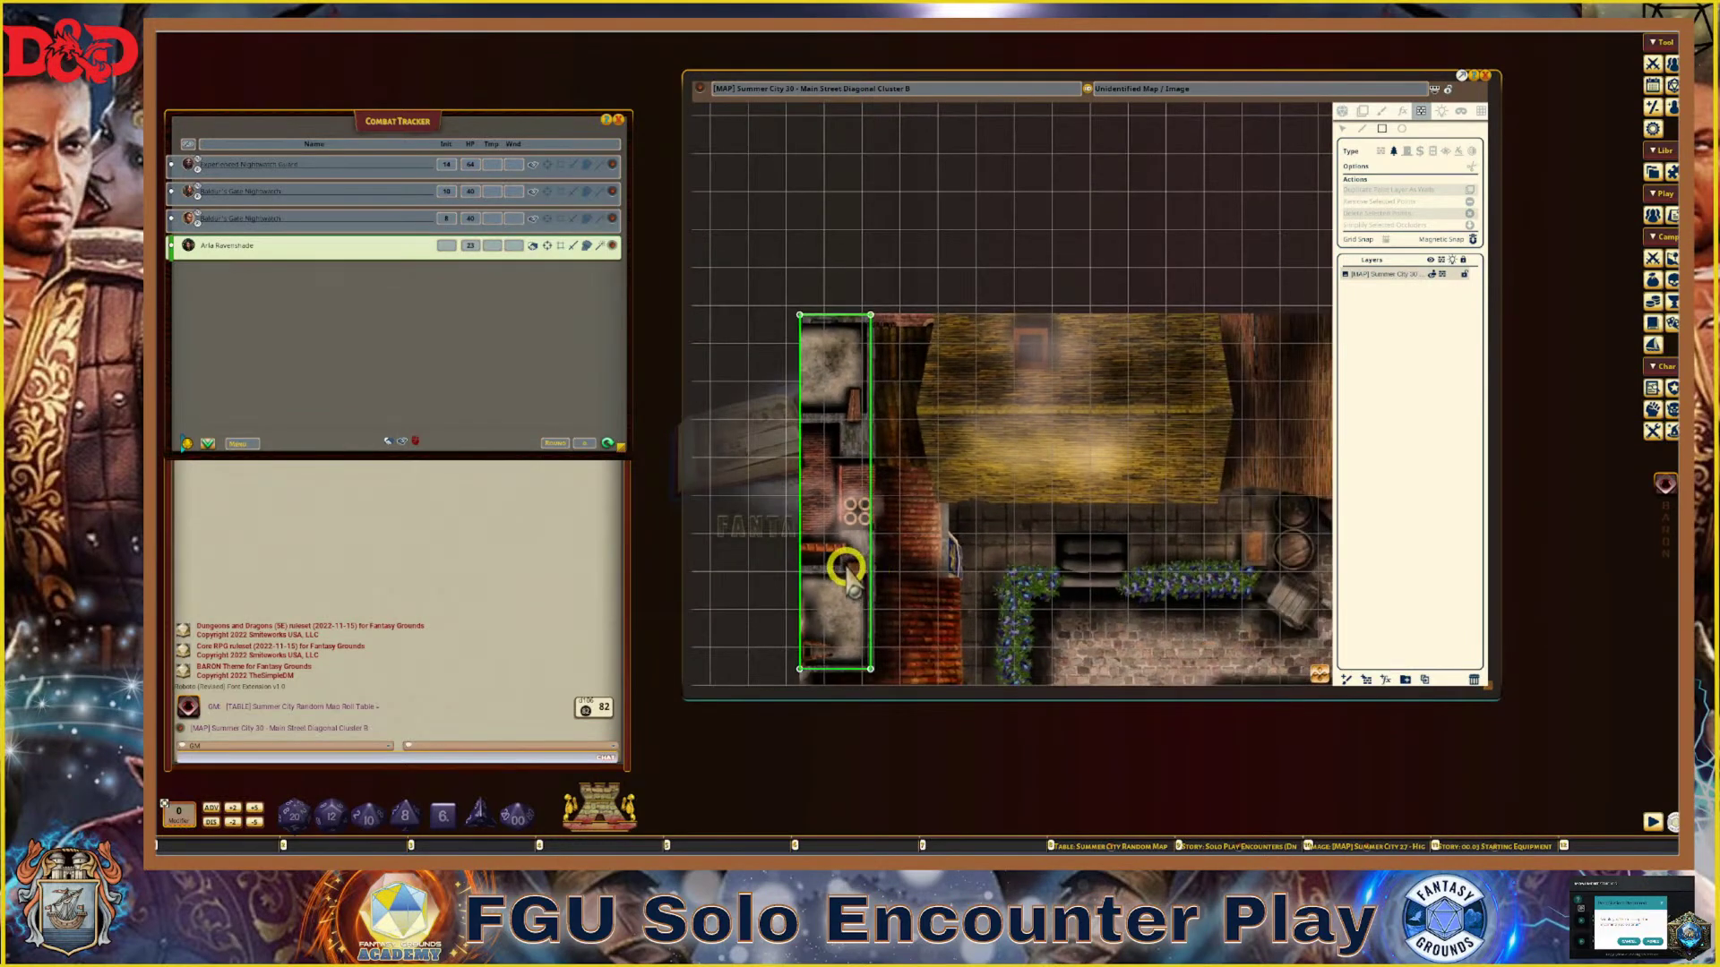
scroll(825, 633, up, 6)
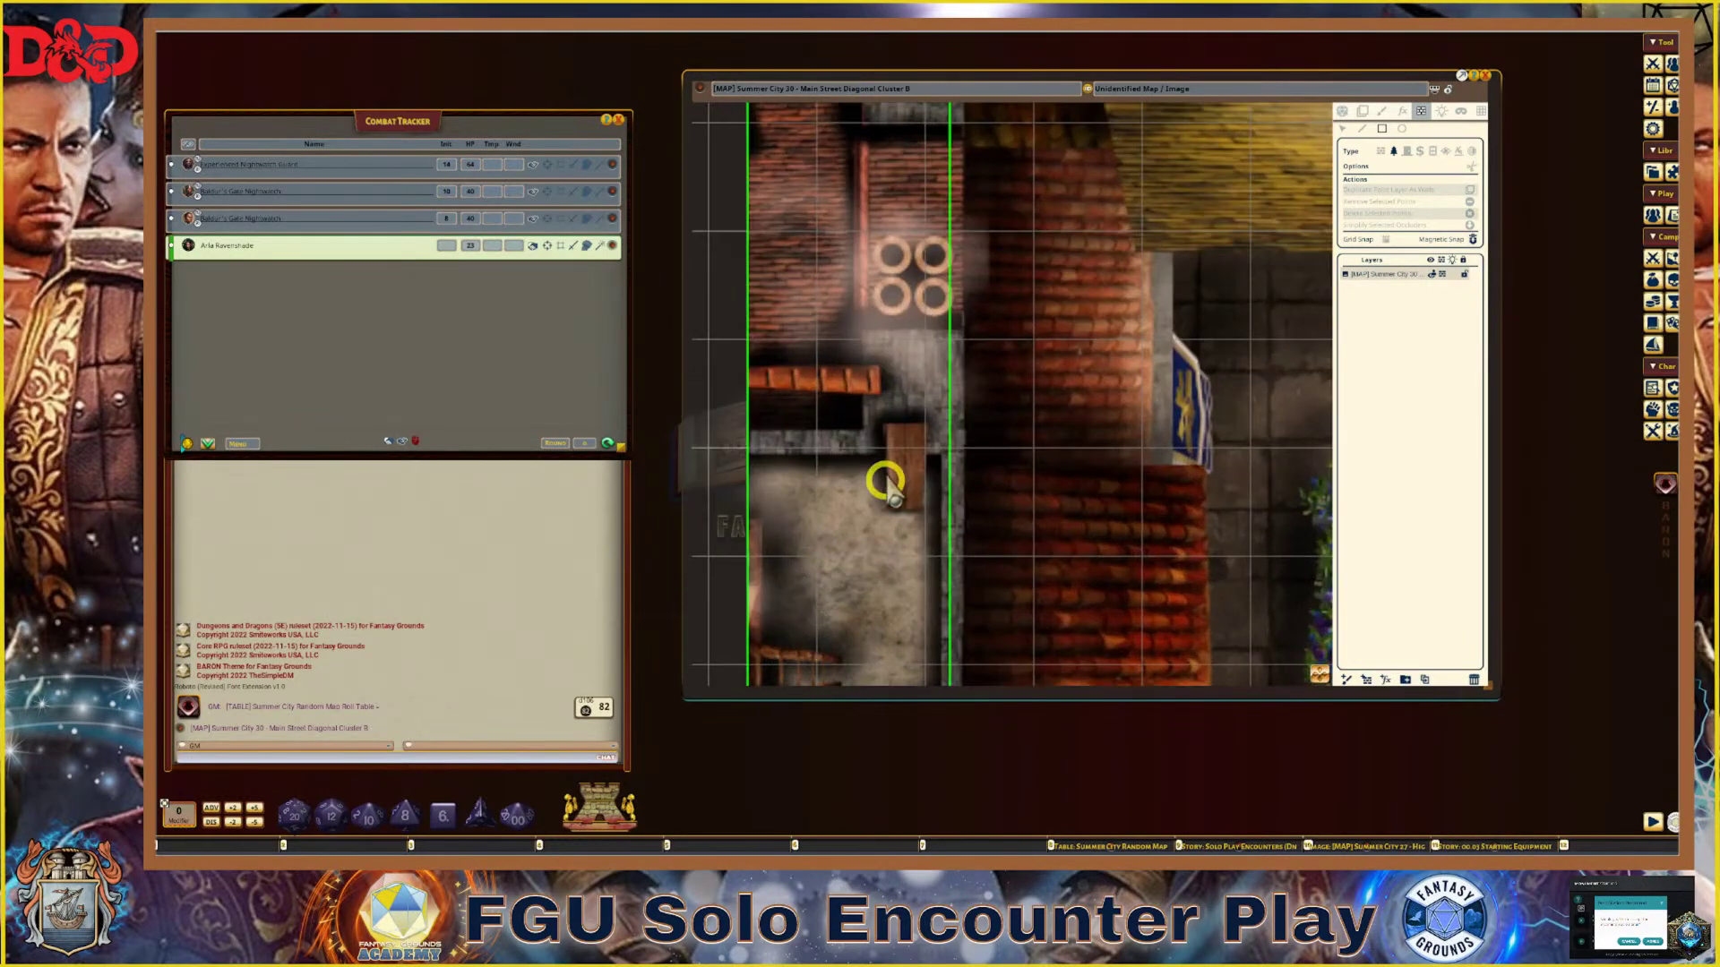
scroll(903, 345, down, 3)
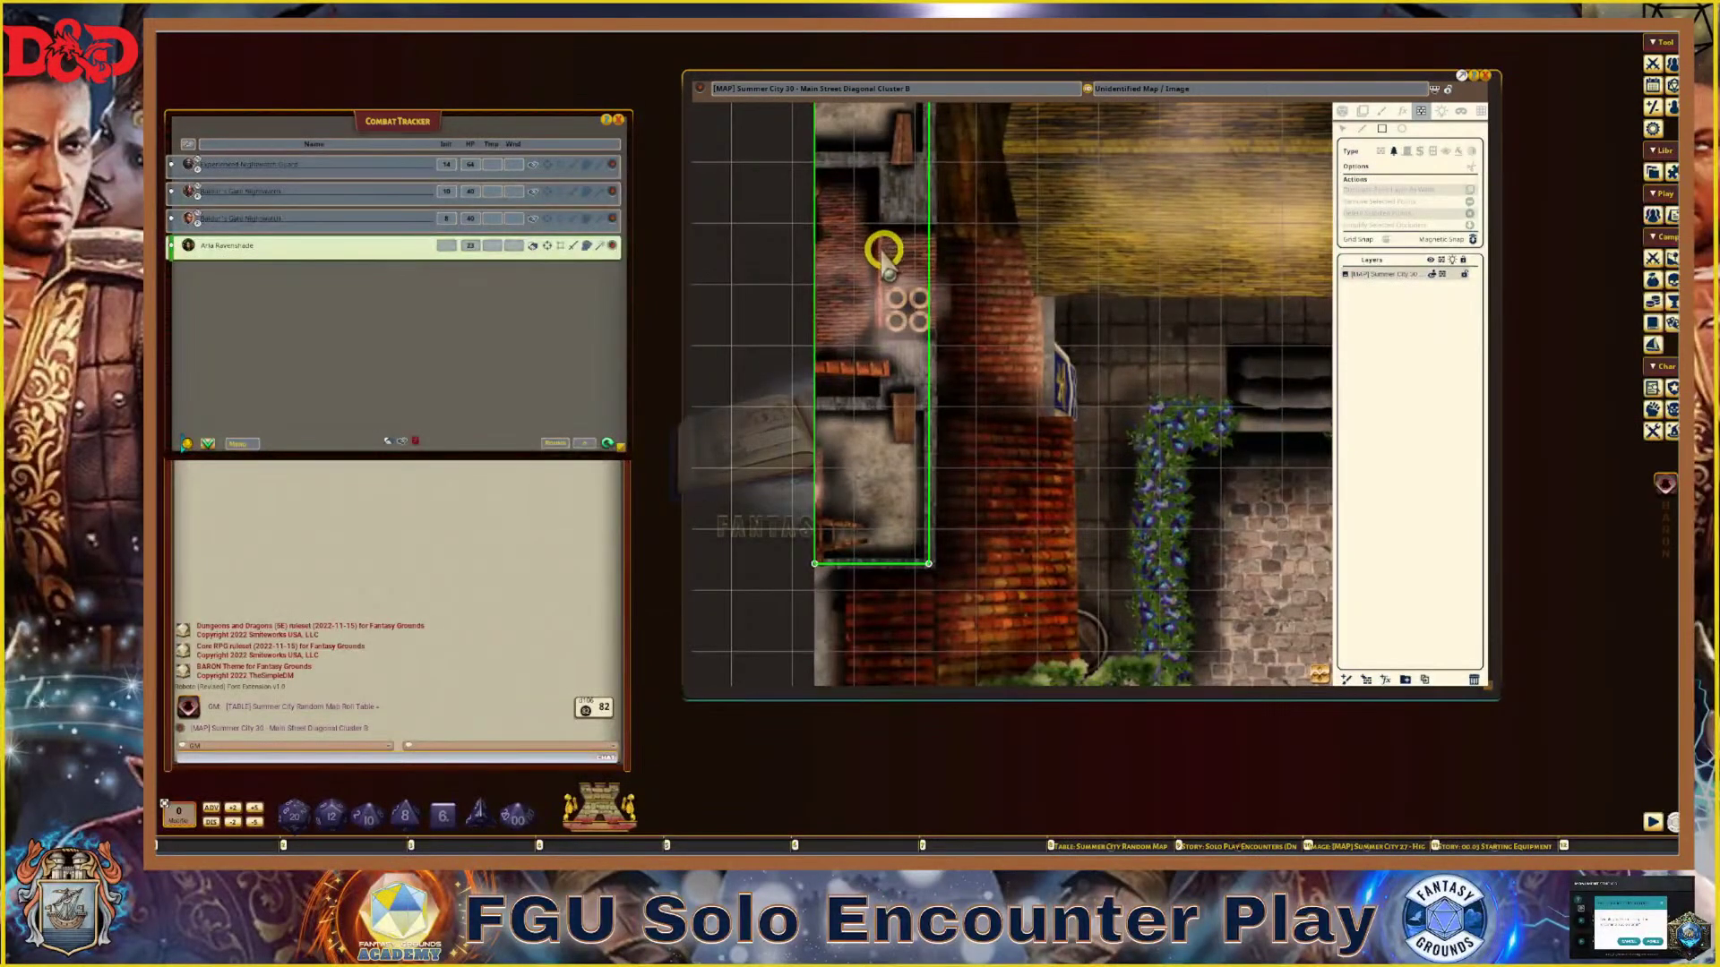
scroll(895, 171, down, 1)
scroll(882, 204, down, 1)
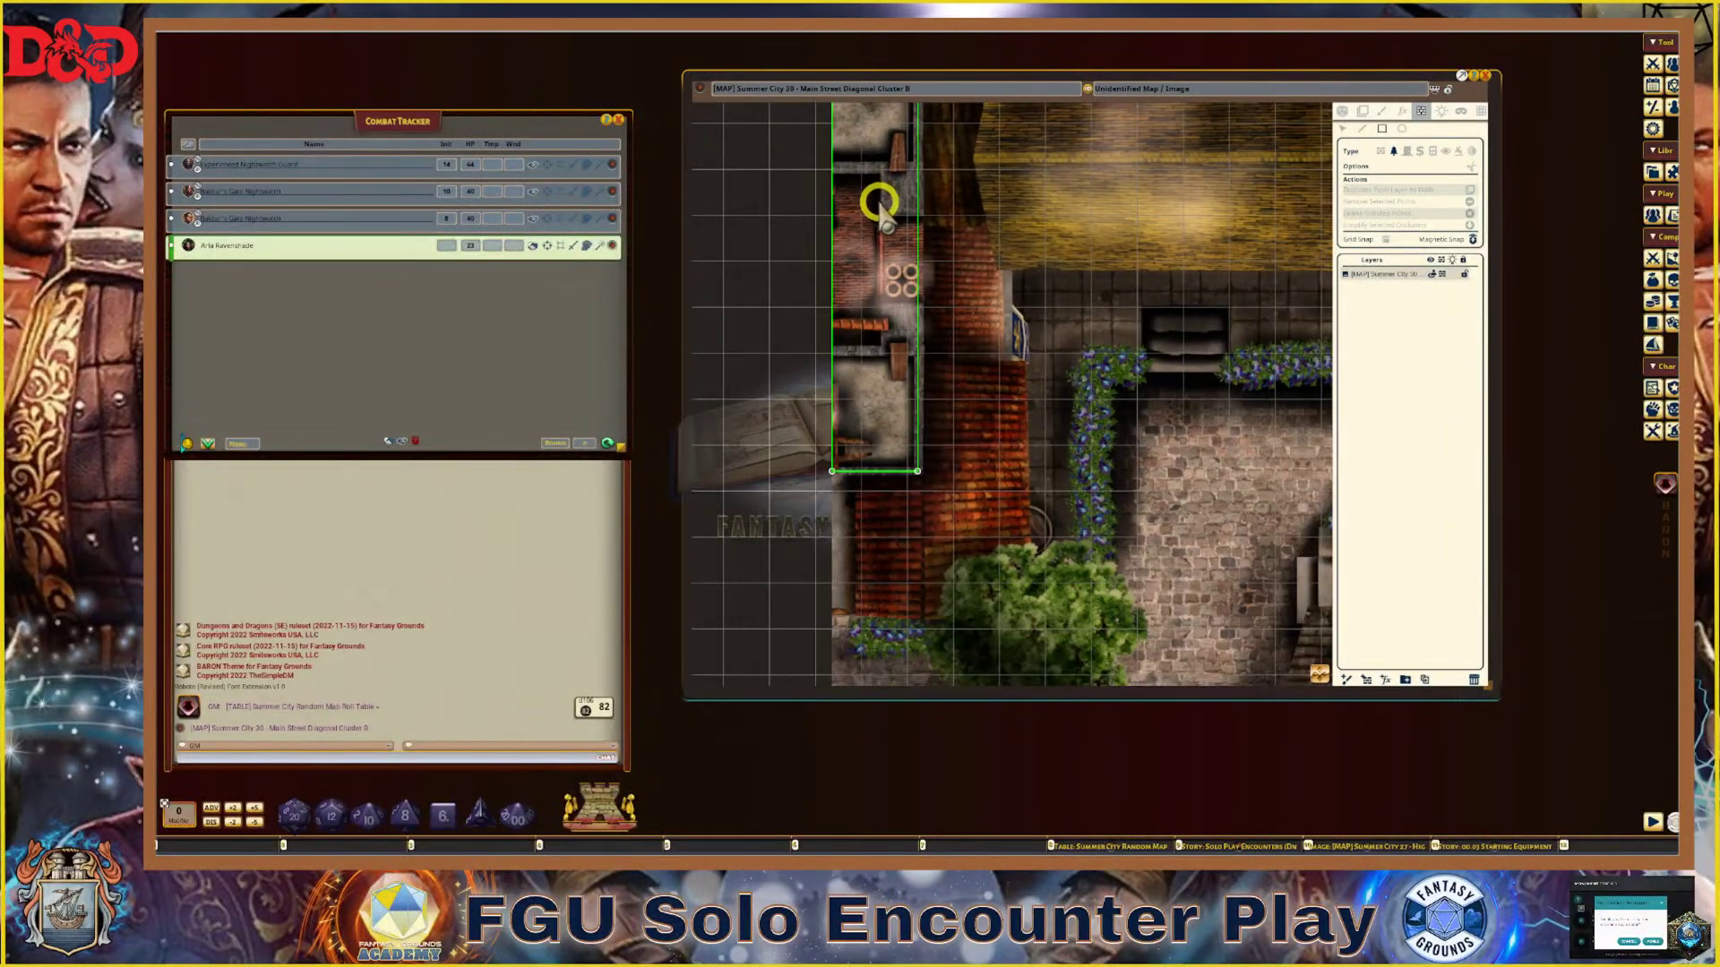
Examine the outlined rooftop strip's stone ledges, brick section and chimney pots to decide where it needs dividing lines
drag(1324, 681, 1291, 634)
scroll(896, 527, up, 2)
scroll(896, 527, up, 1)
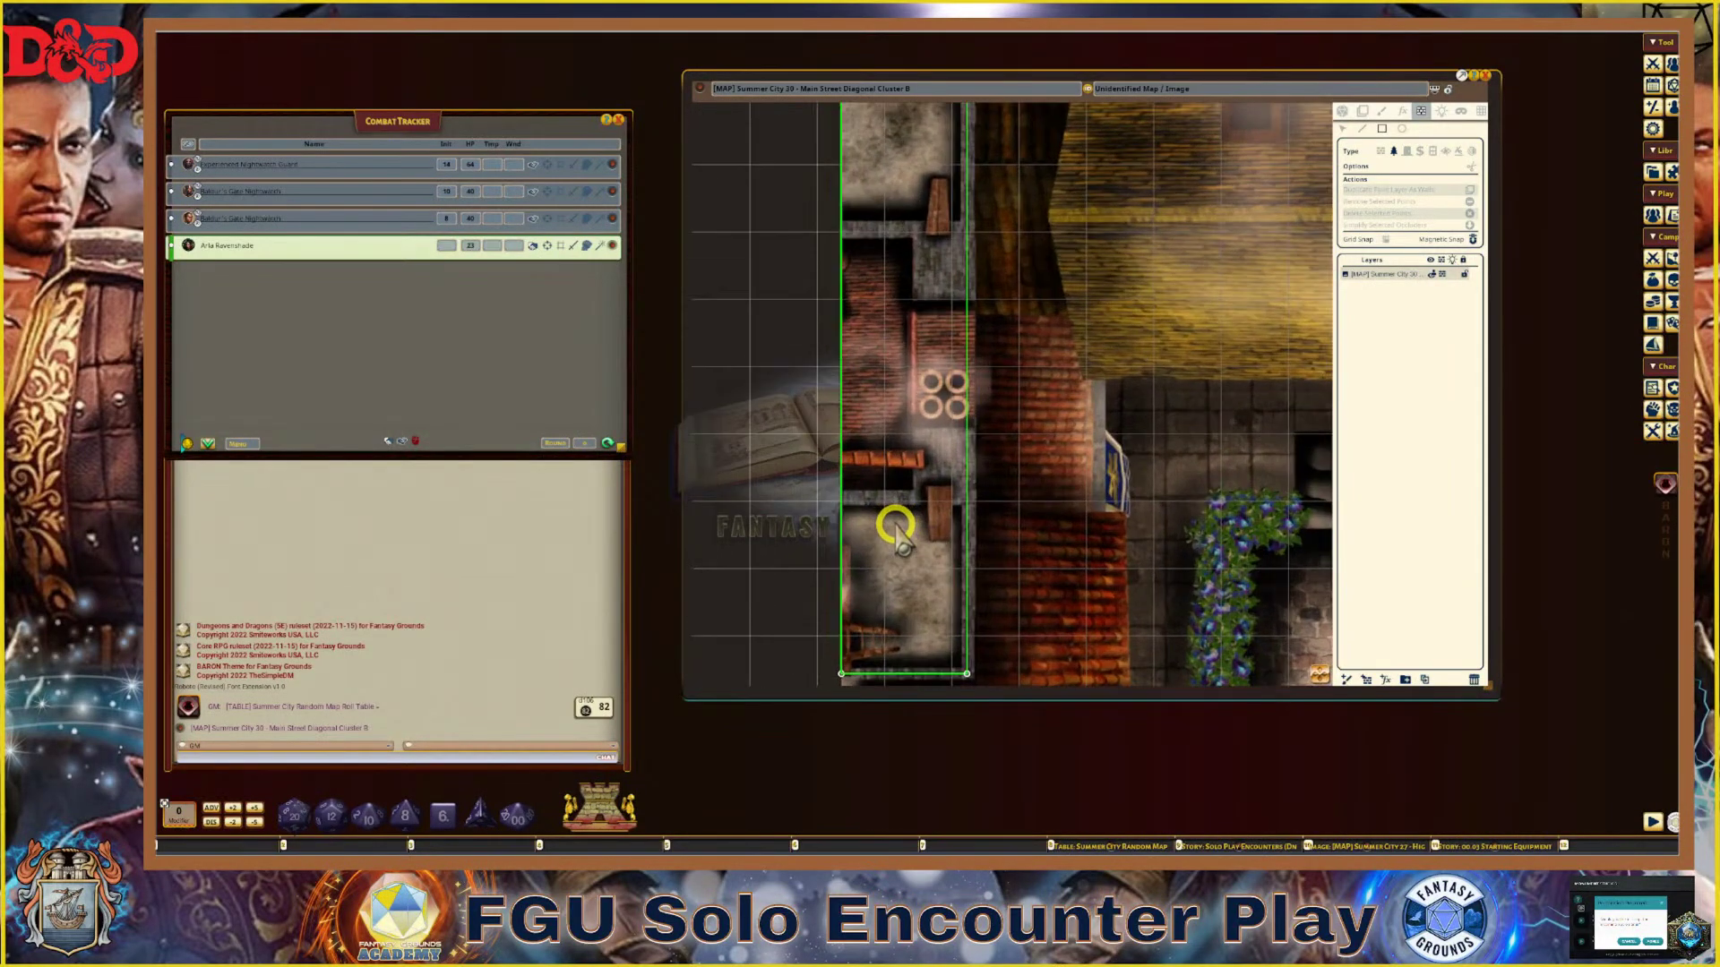
scroll(898, 526, down, 2)
scroll(898, 526, up, 1)
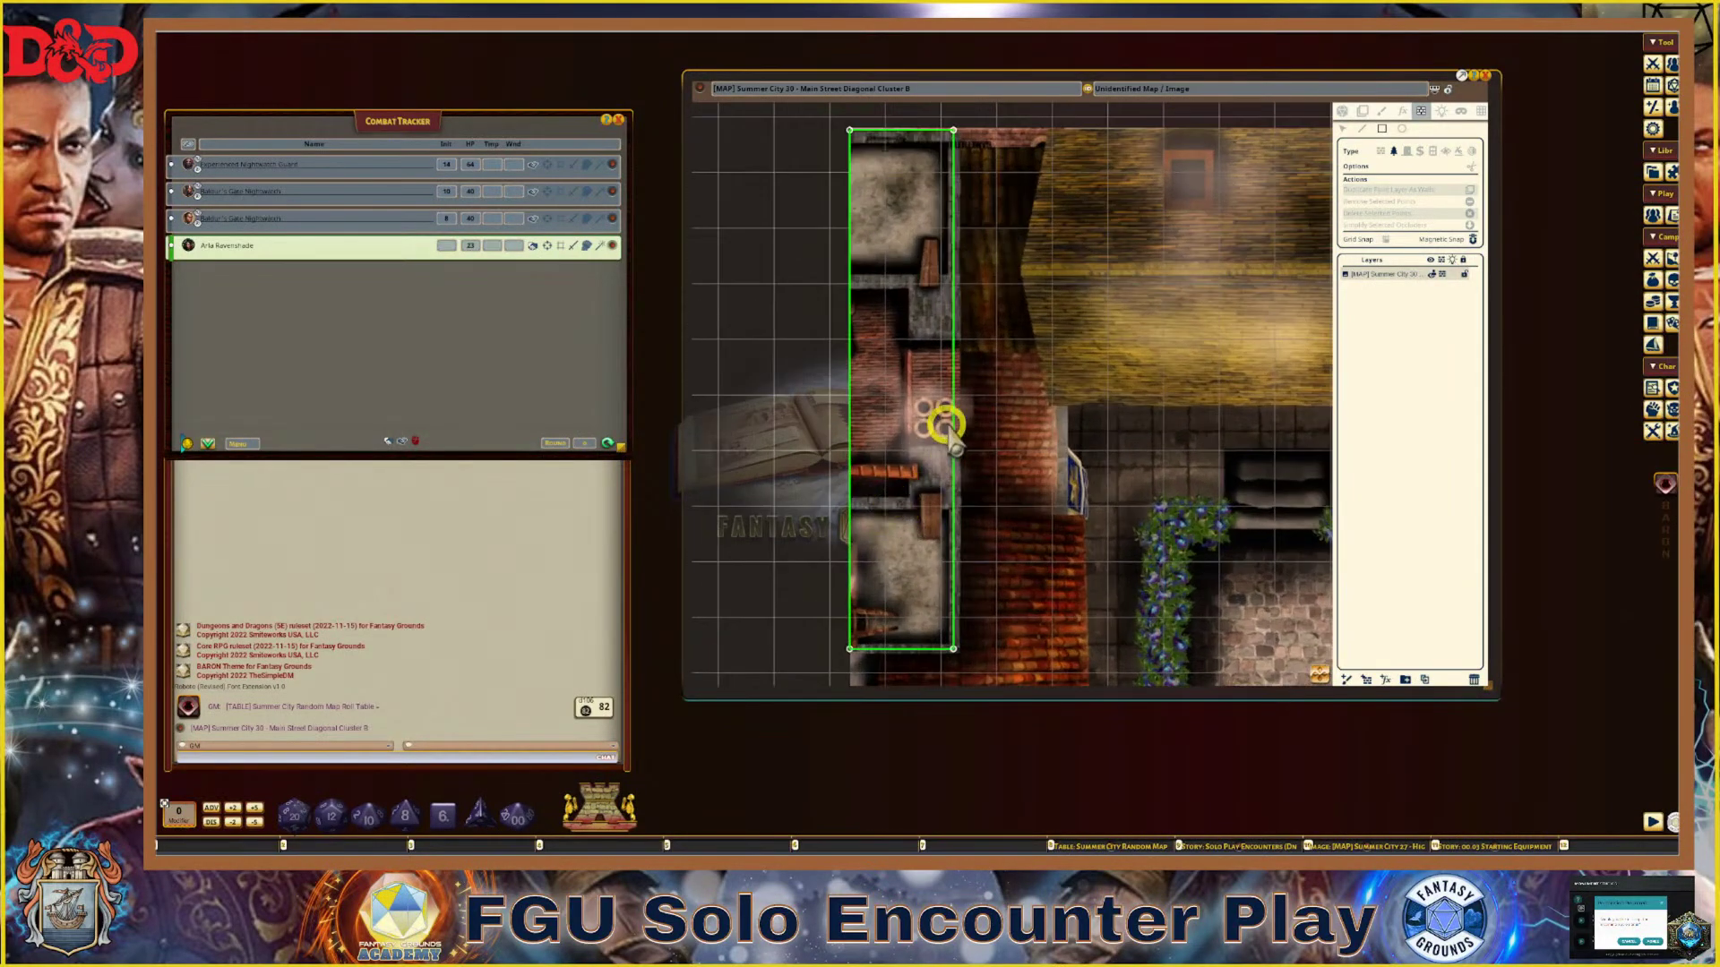
scroll(985, 460, down, 1)
scroll(991, 487, down, 1)
scroll(952, 534, up, 2)
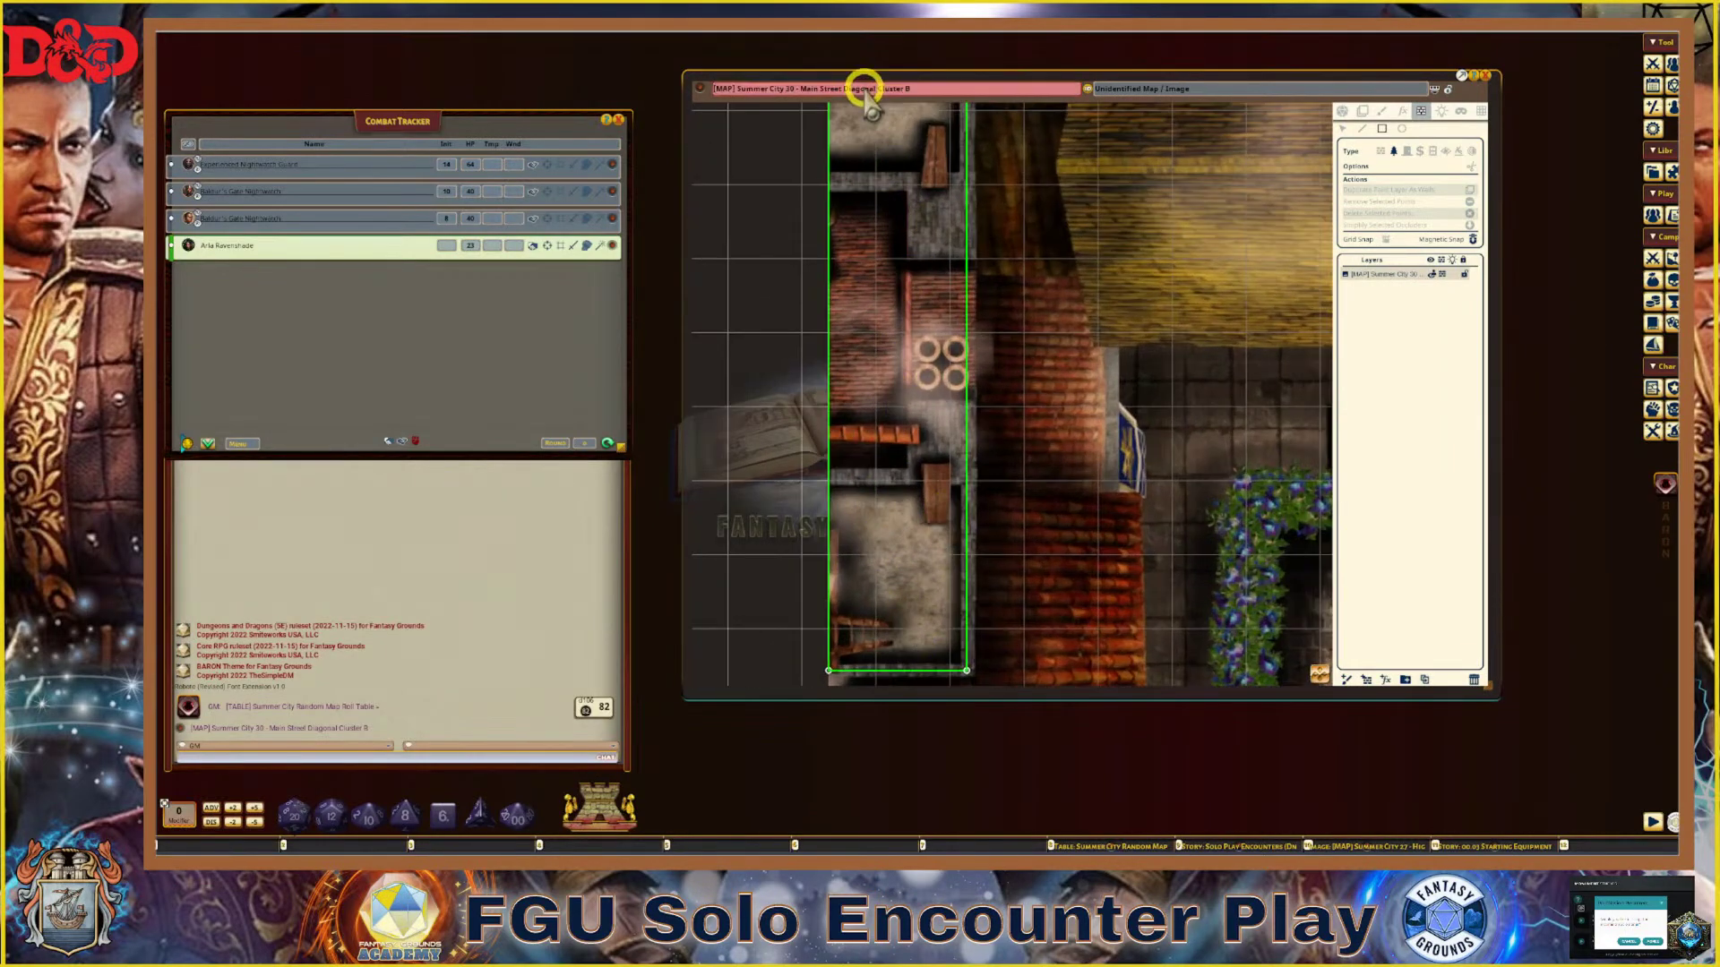
scroll(875, 324, down, 1)
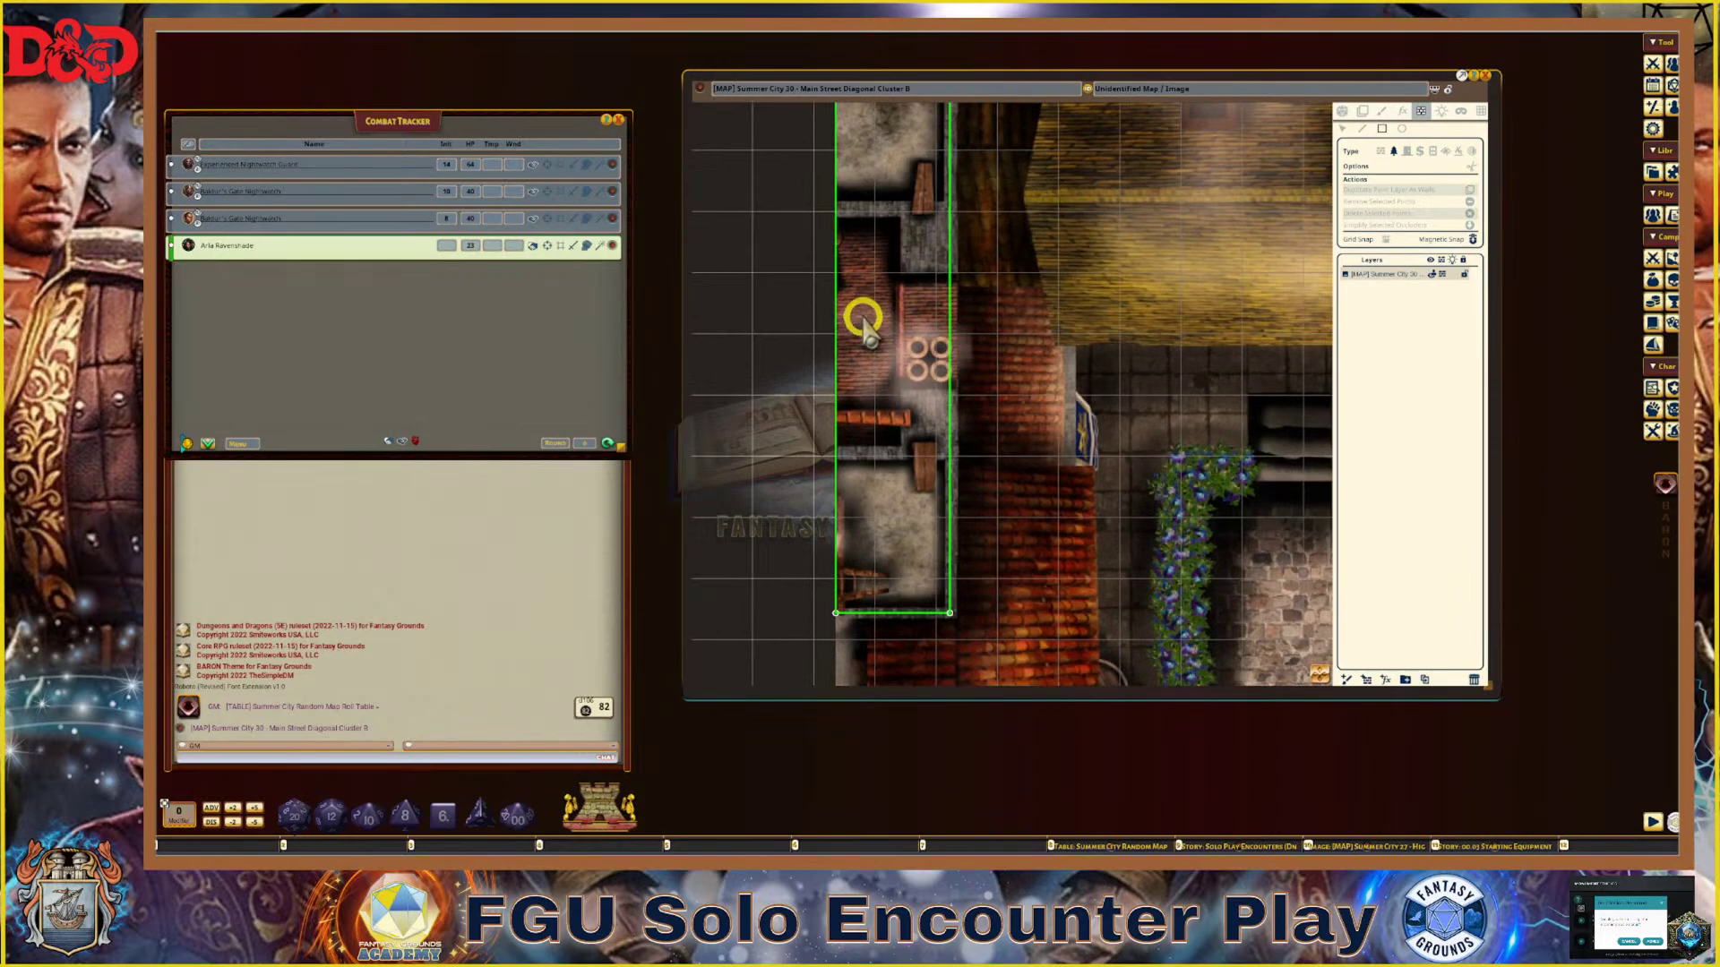
scroll(851, 350, down, 2)
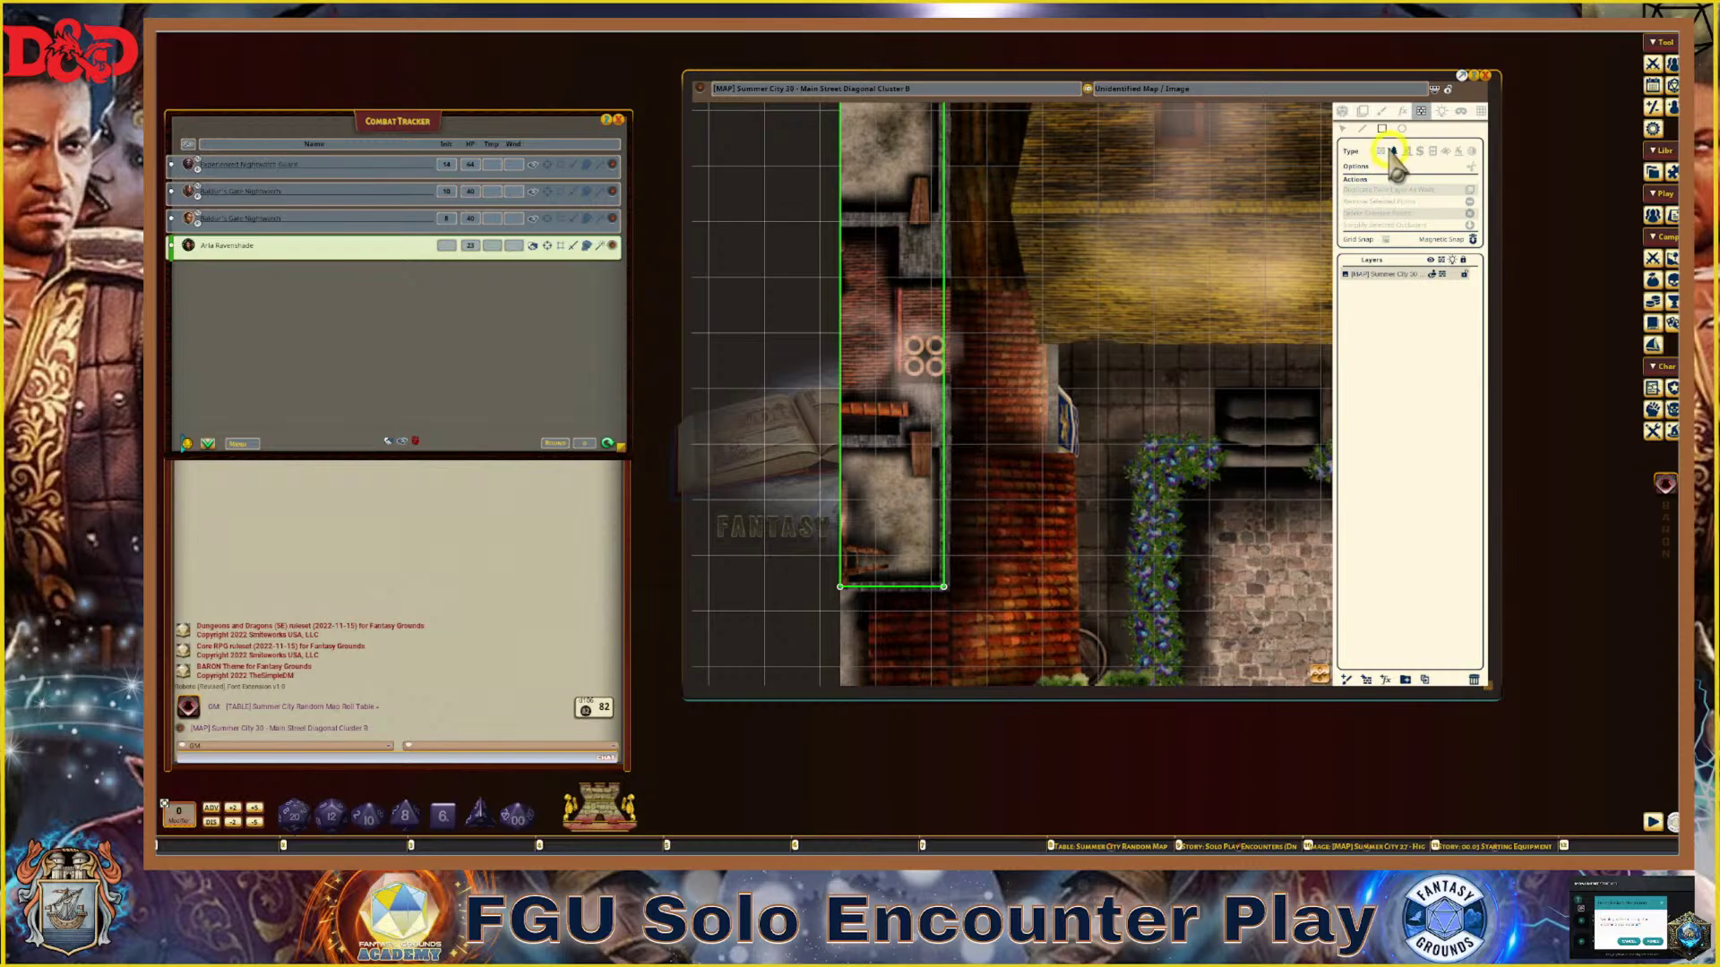
Draw a straight horizontal terrain line across the rooftop strip's upper stone ledge, extending slightly past both side walls
click(1363, 128)
scroll(864, 282, down, 1)
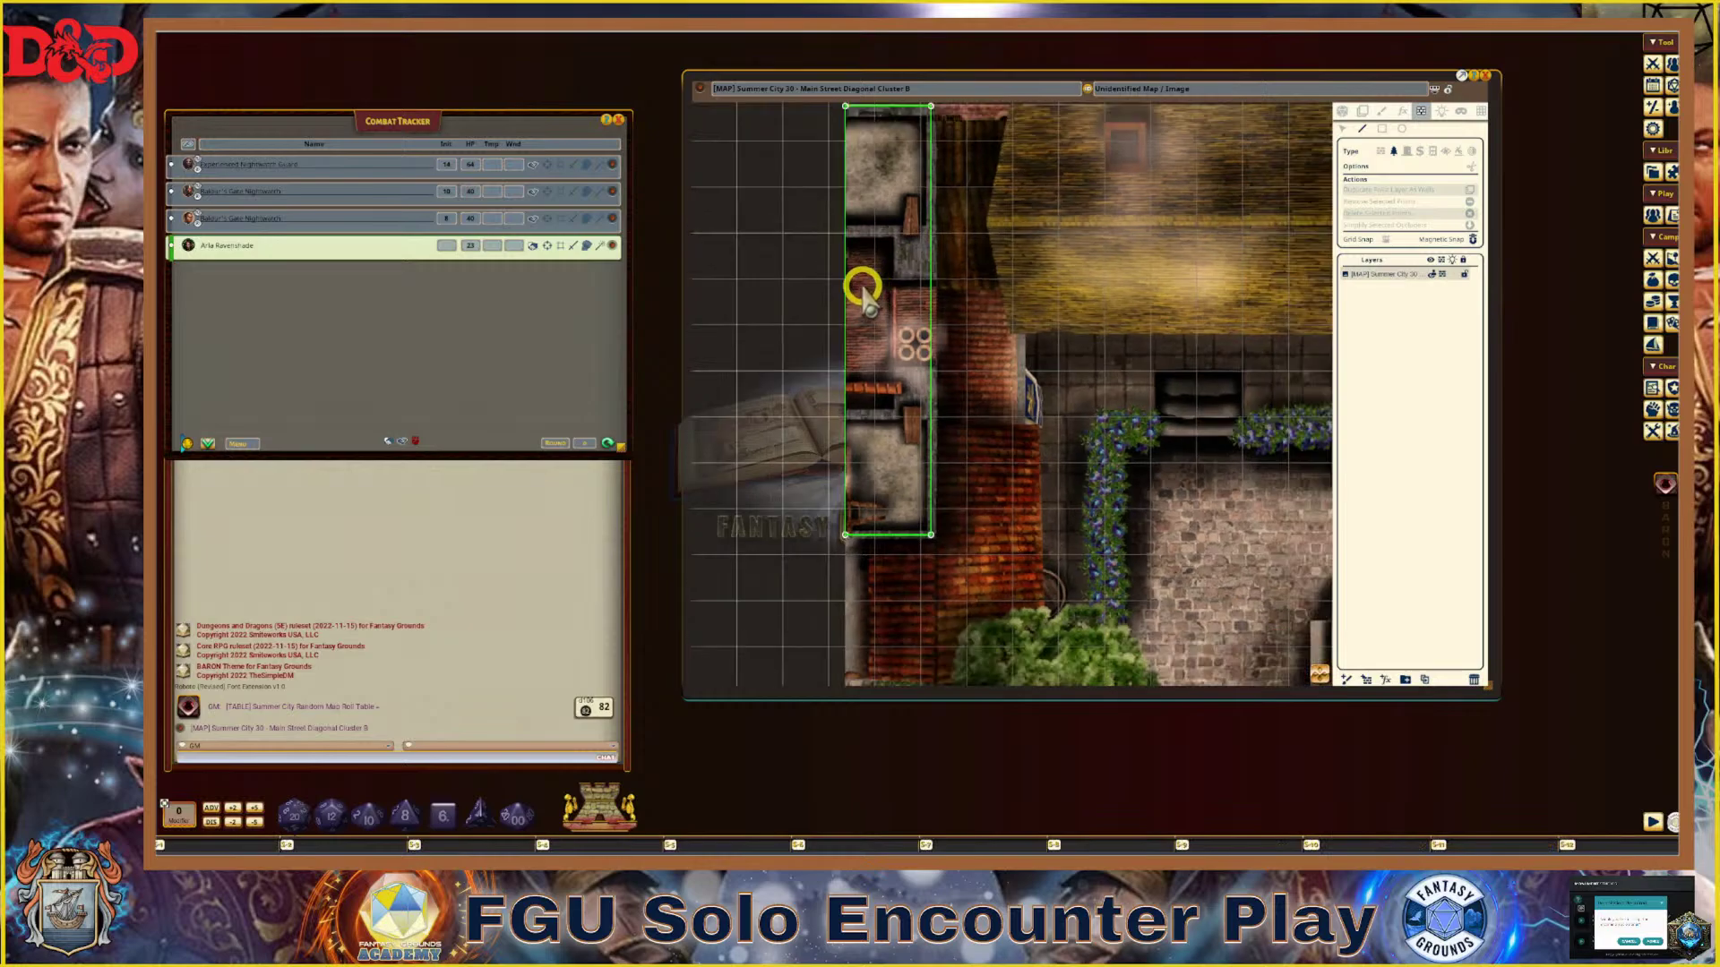
scroll(811, 220, up, 2)
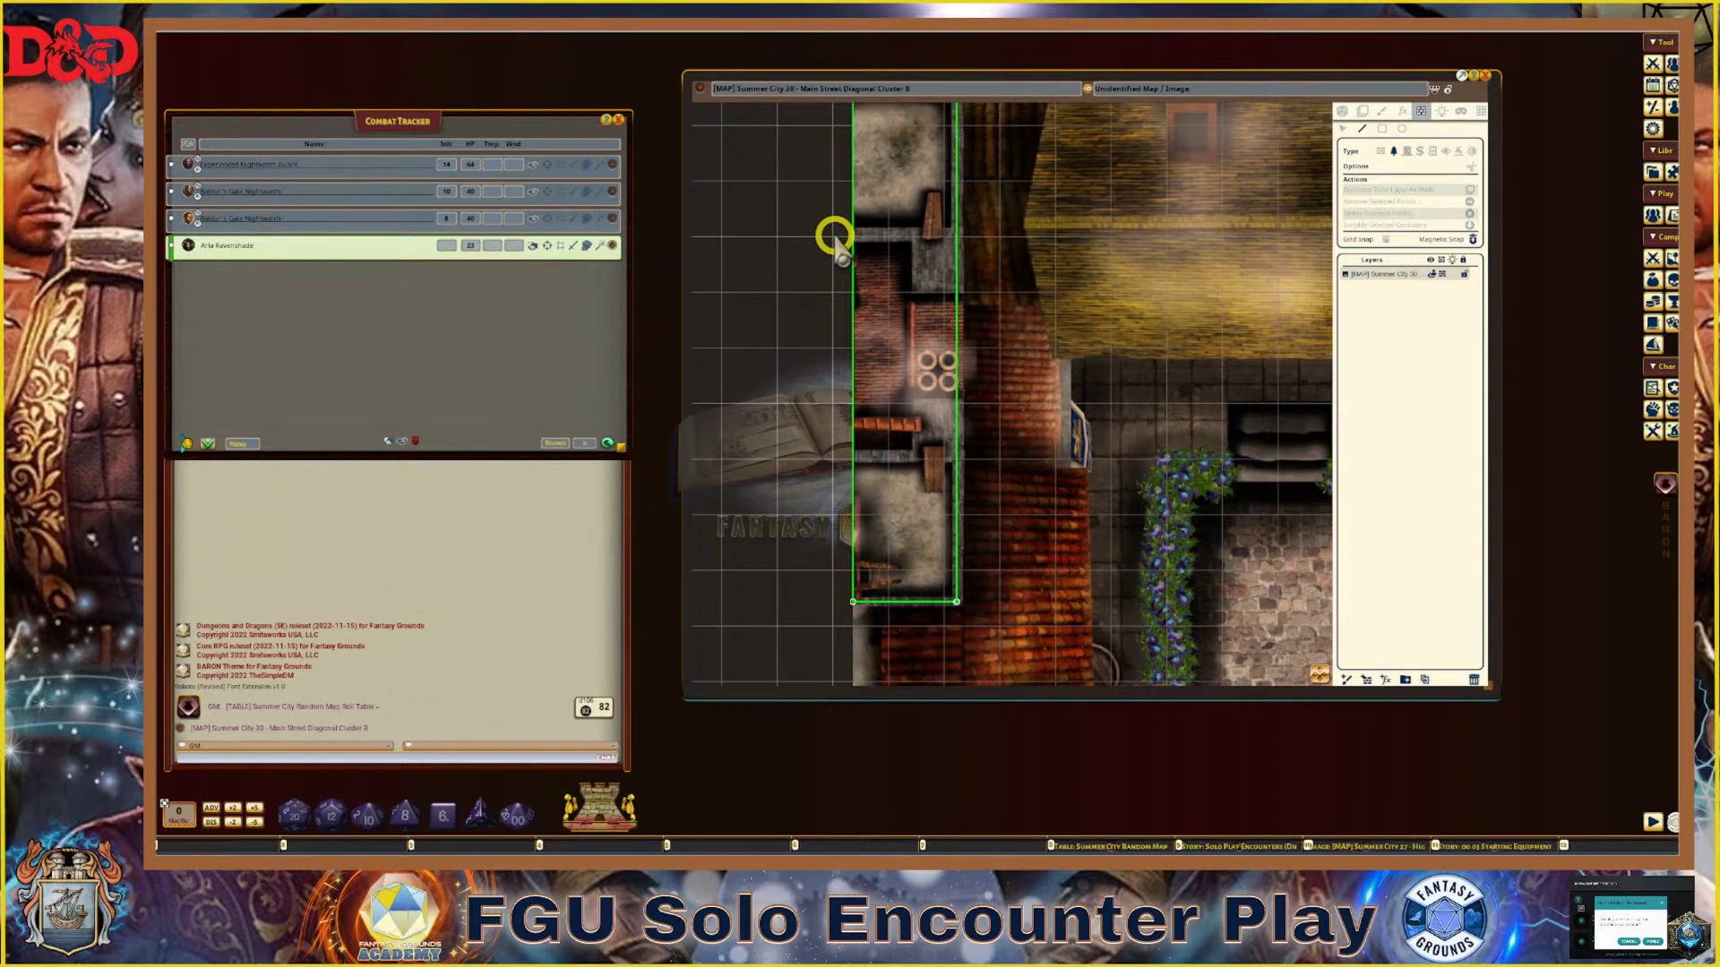
click(834, 236)
key(shift)
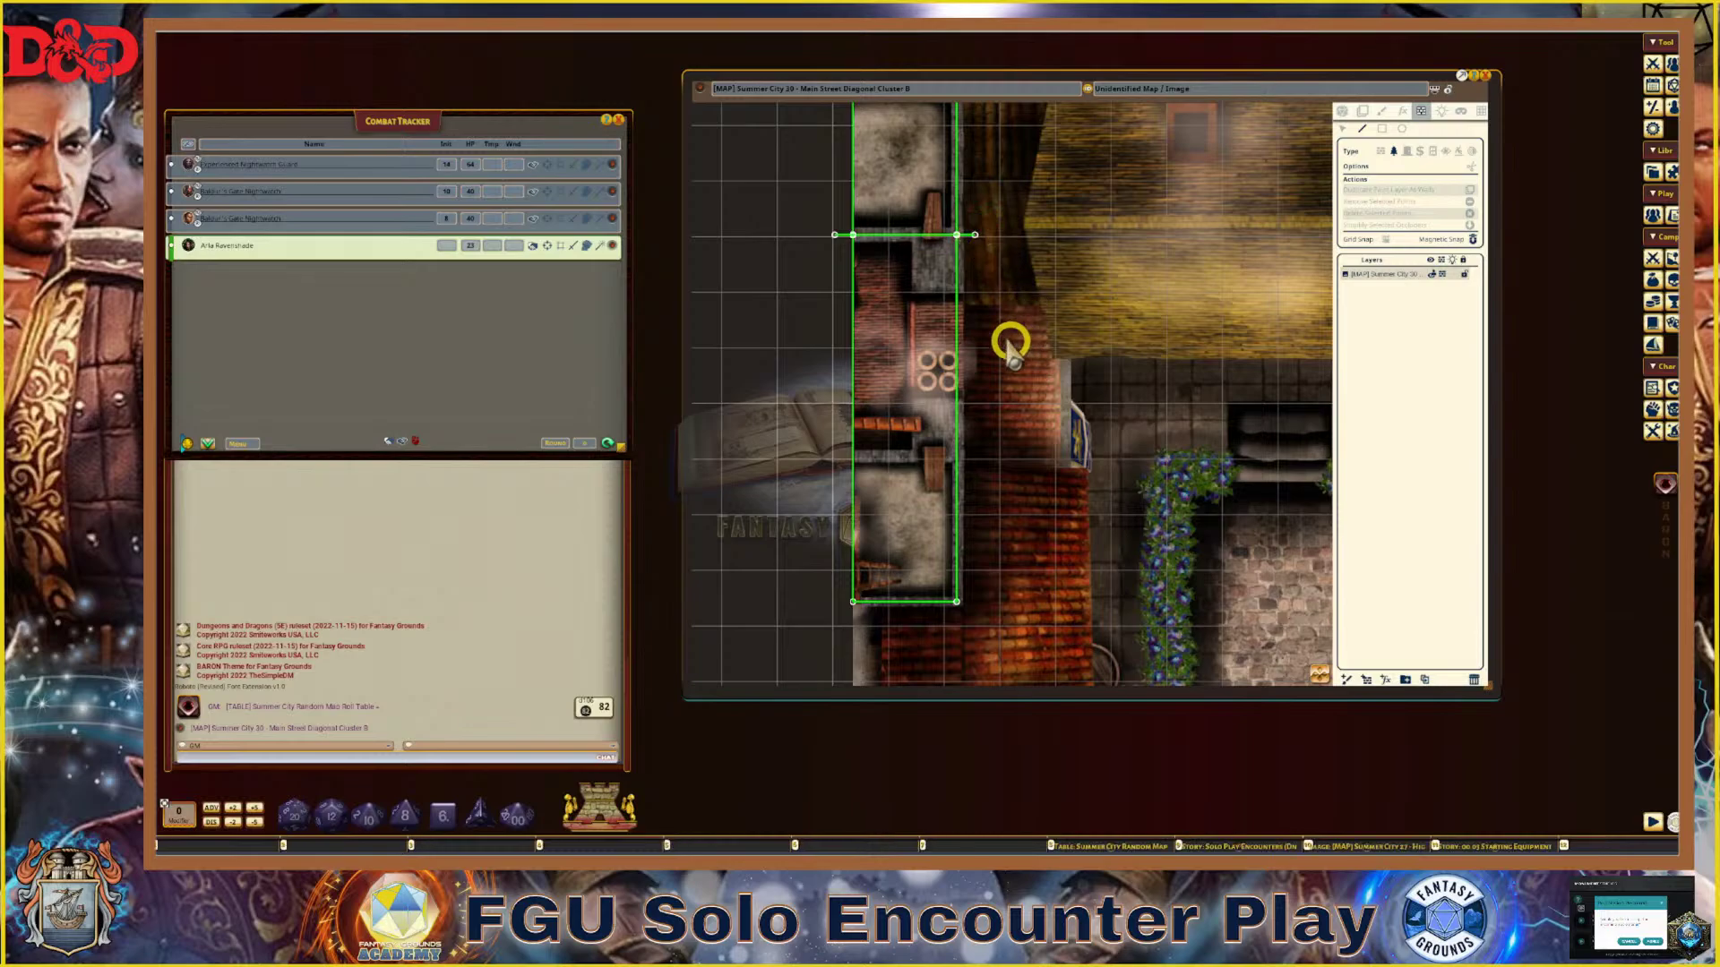
scroll(817, 223, up, 5)
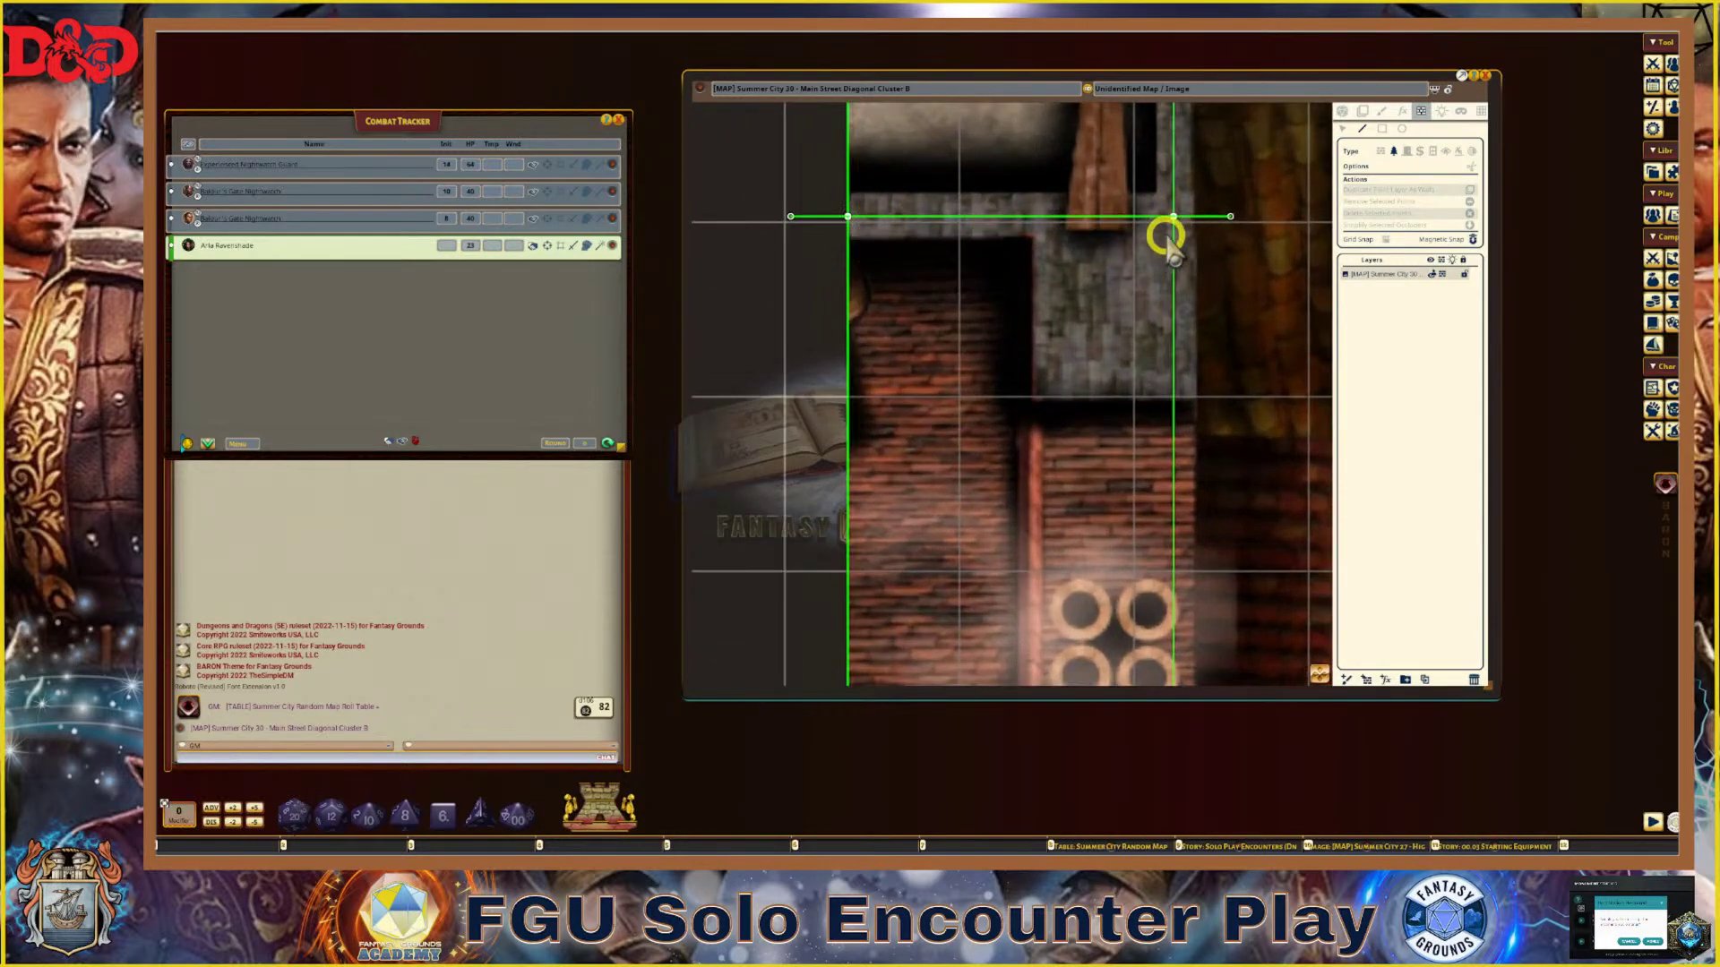
scroll(1187, 365, down, 2)
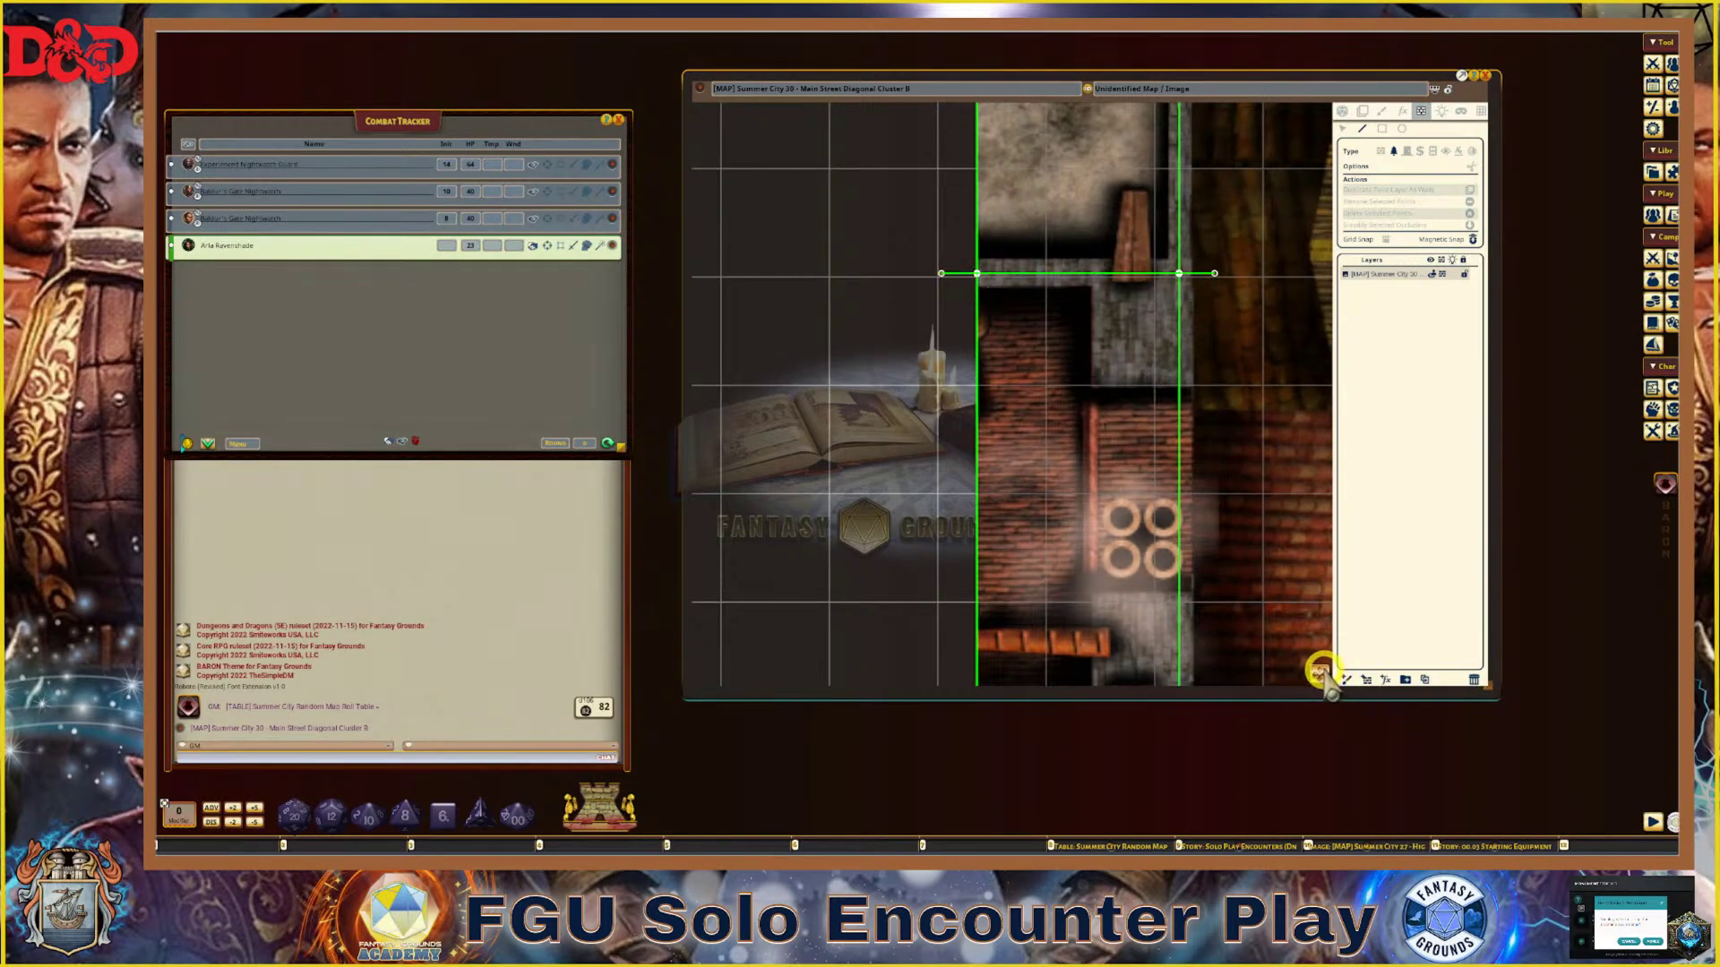
Draw a second straight terrain line across the strip's lower stone ledge, below the four round chimney pots
drag(1320, 674, 1336, 752)
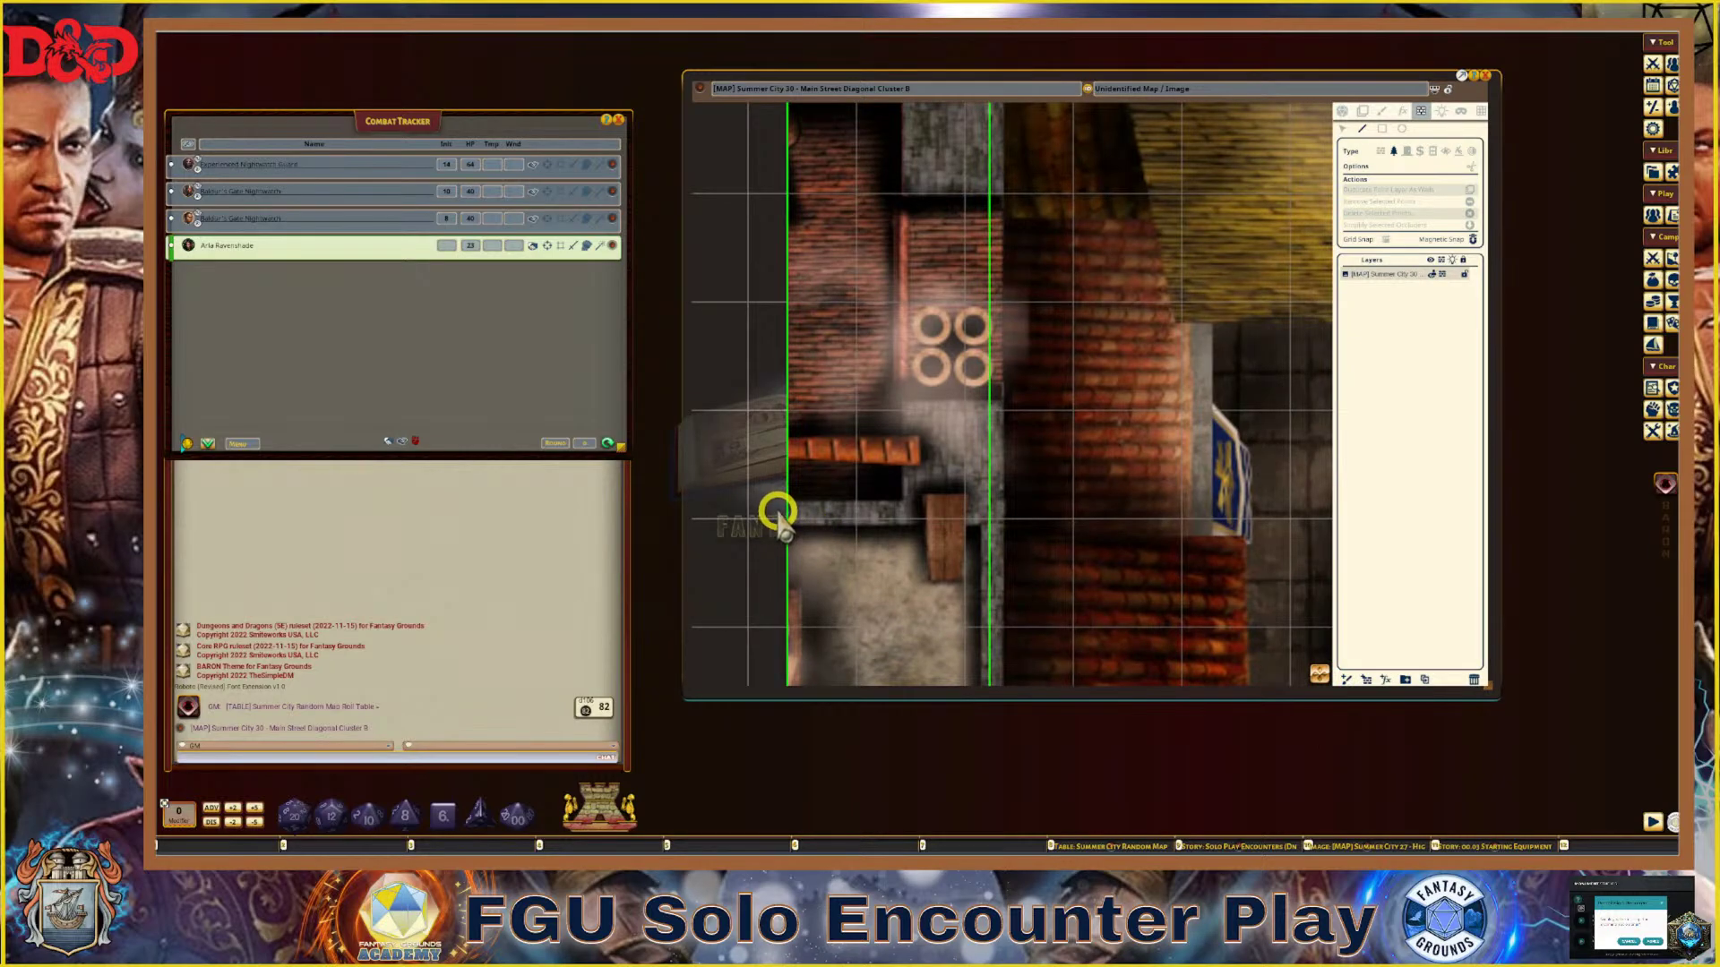
key(shift)
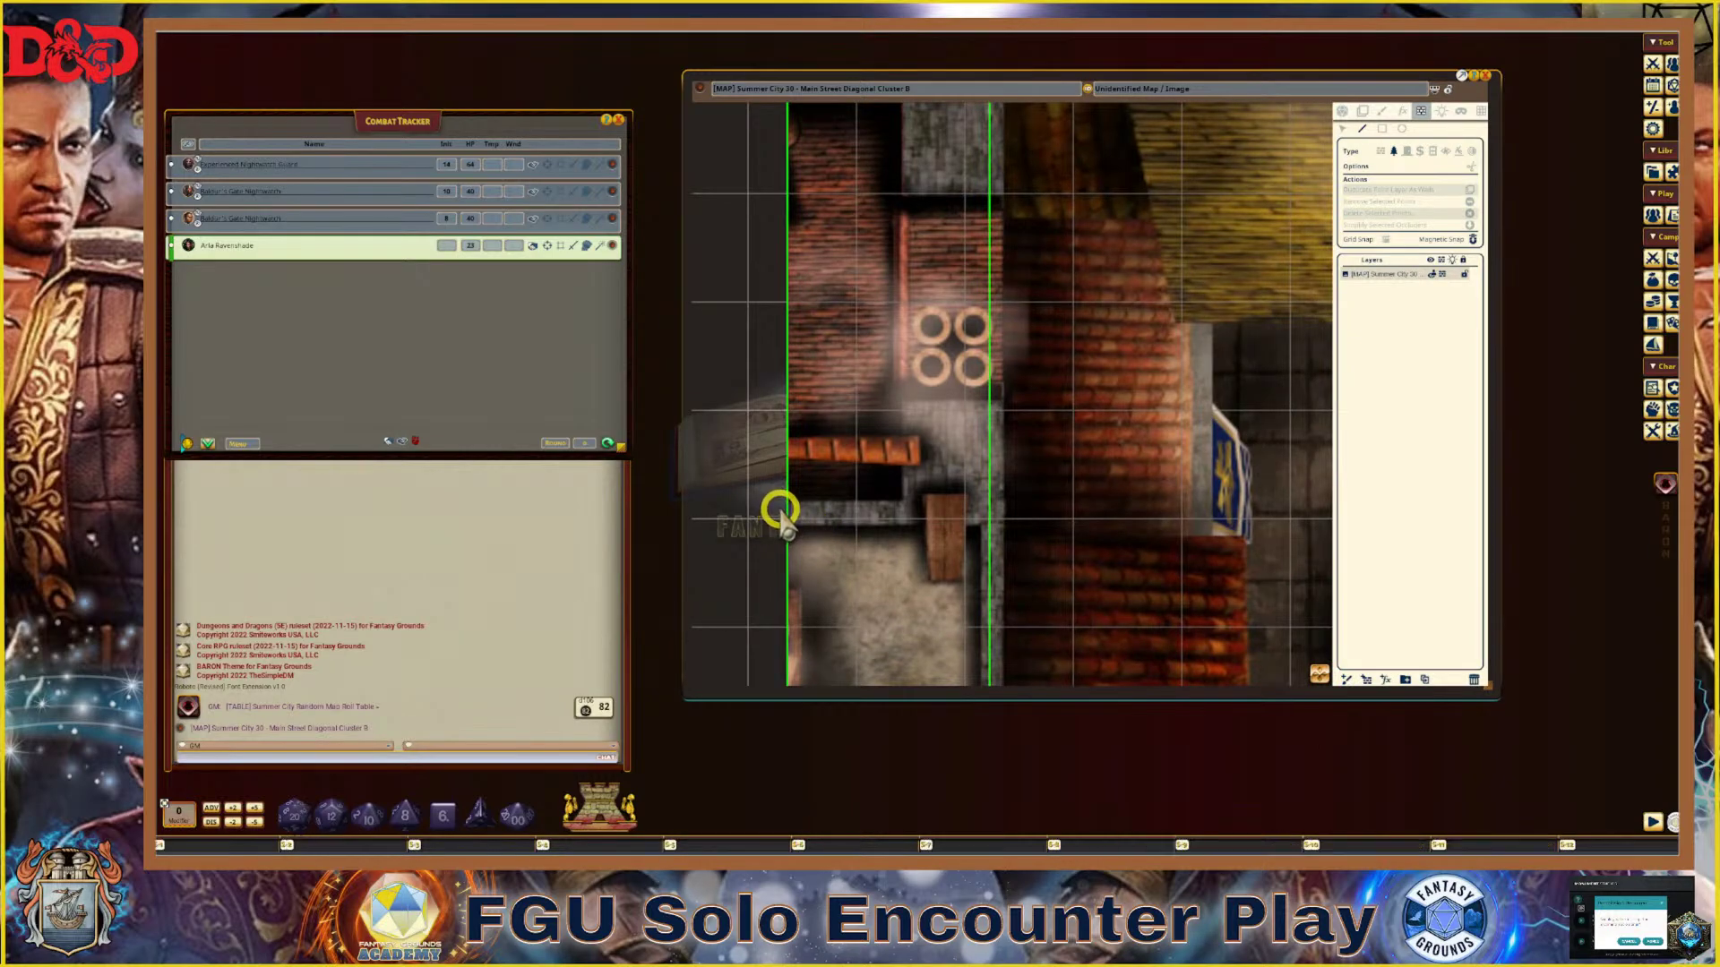
shift+click(775, 511)
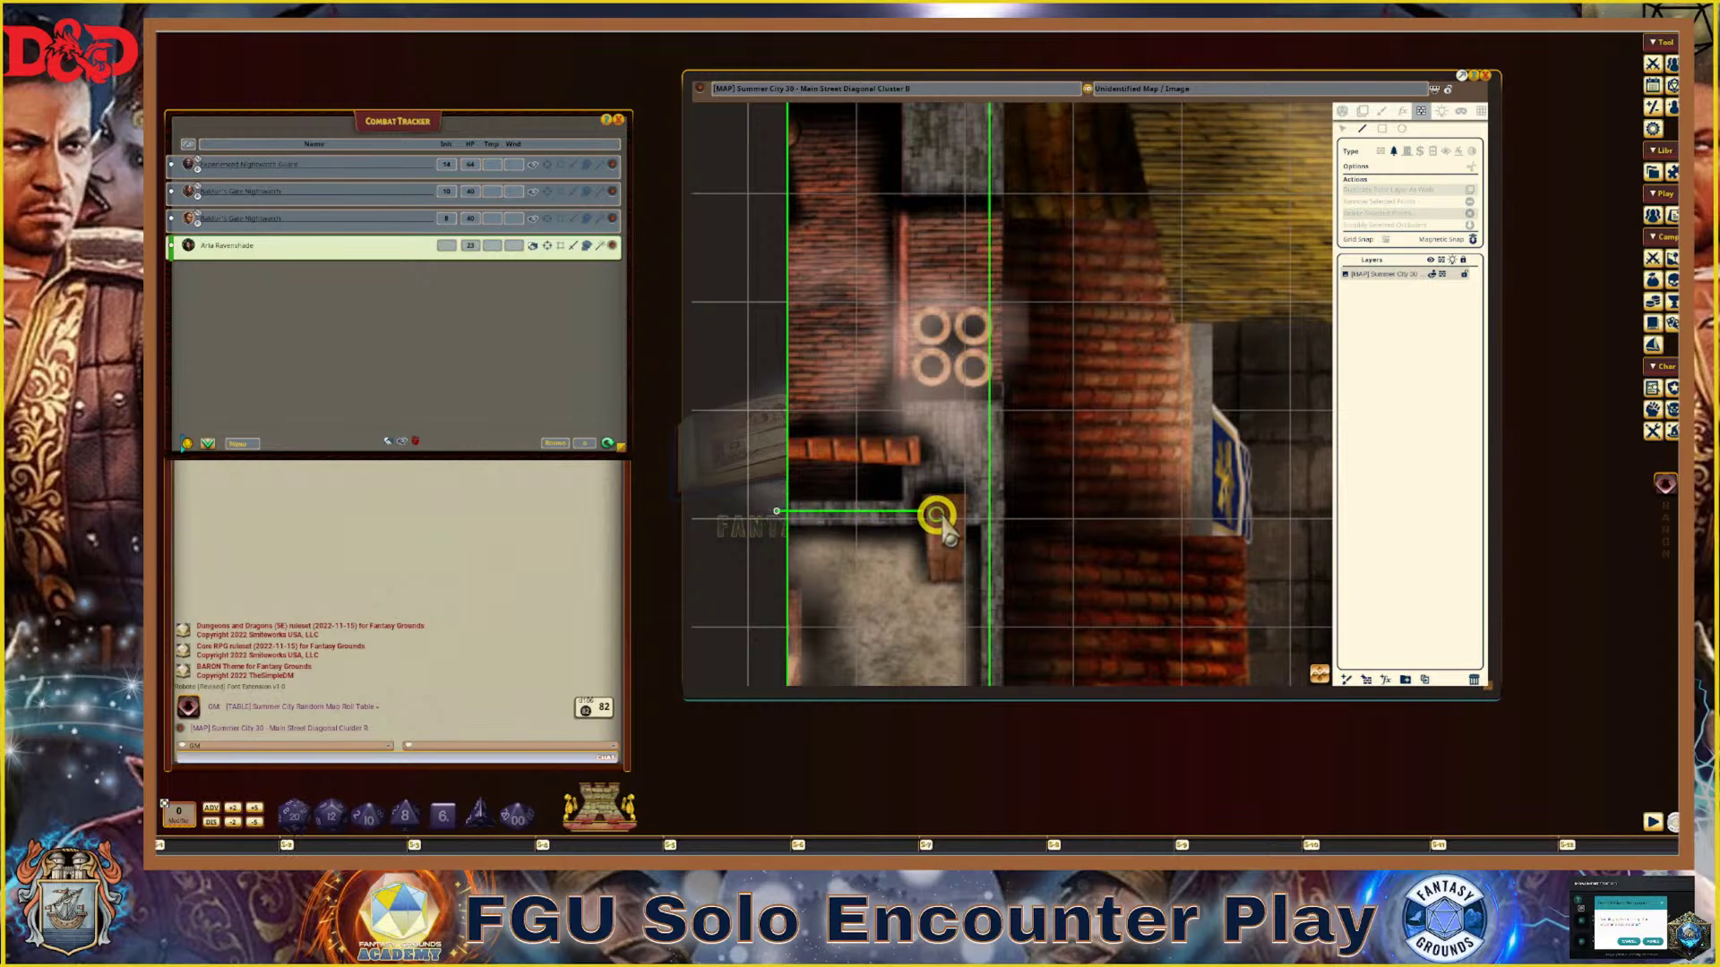
shift+click(1024, 514)
scroll(1024, 519, down, 3)
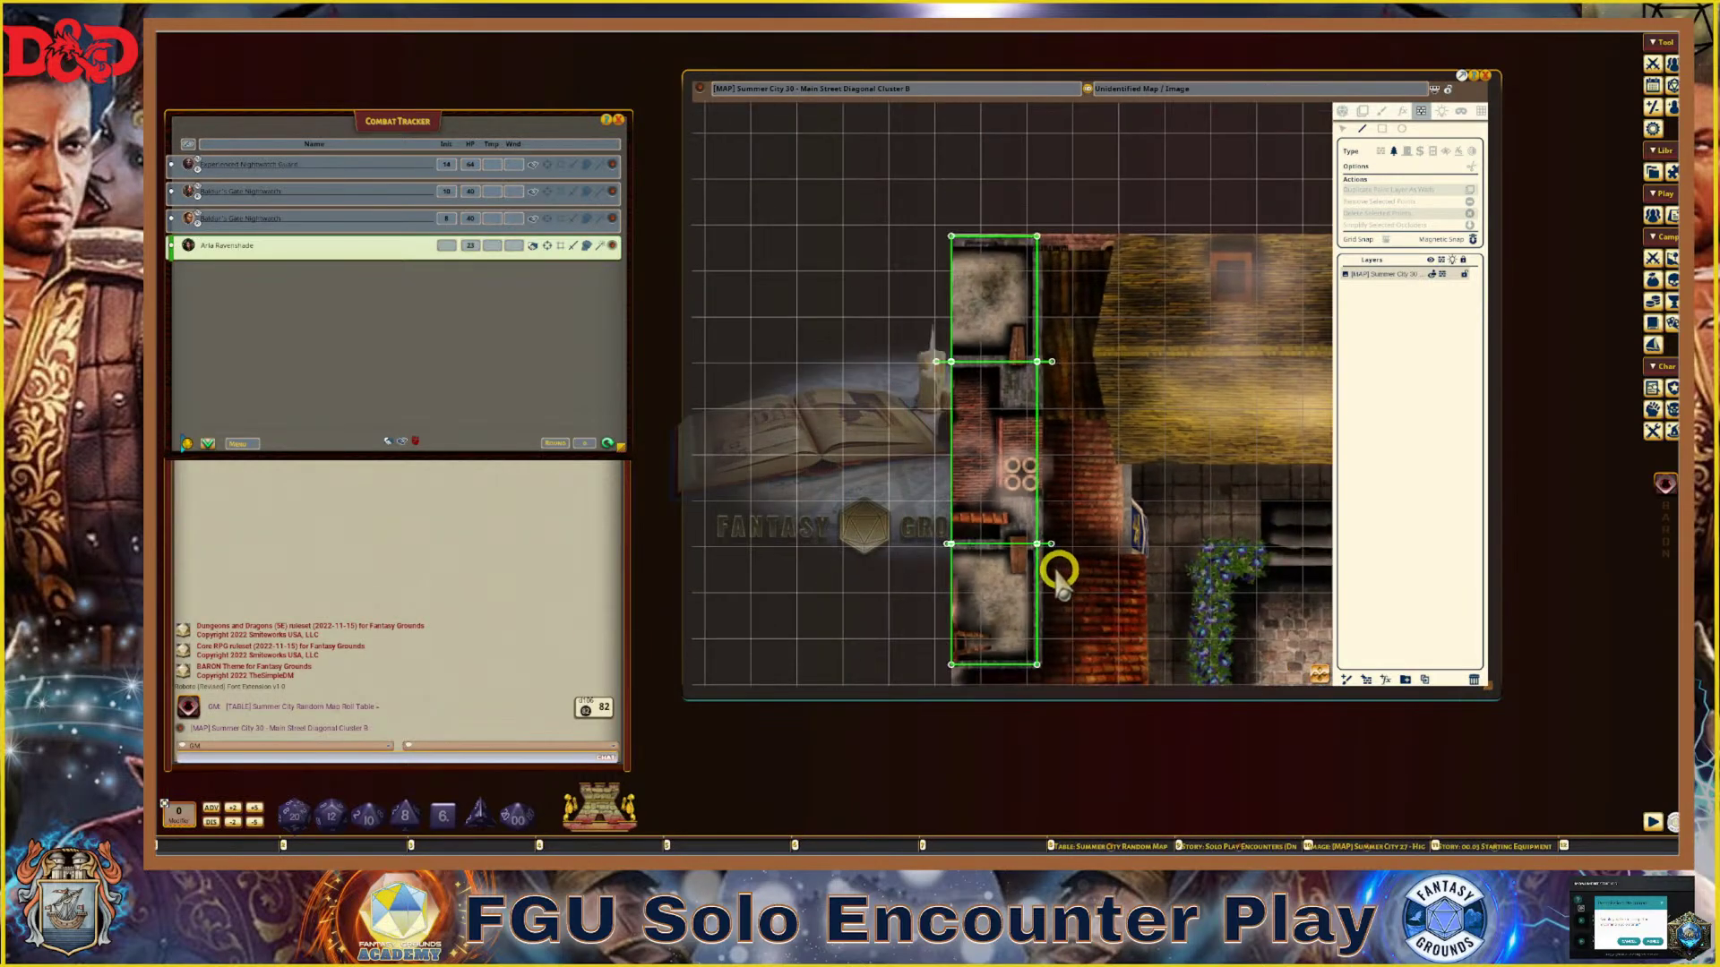
Check how the two dividing lines fit the stone ledges and cross the rooftop strip's outline
scroll(983, 566, up, 5)
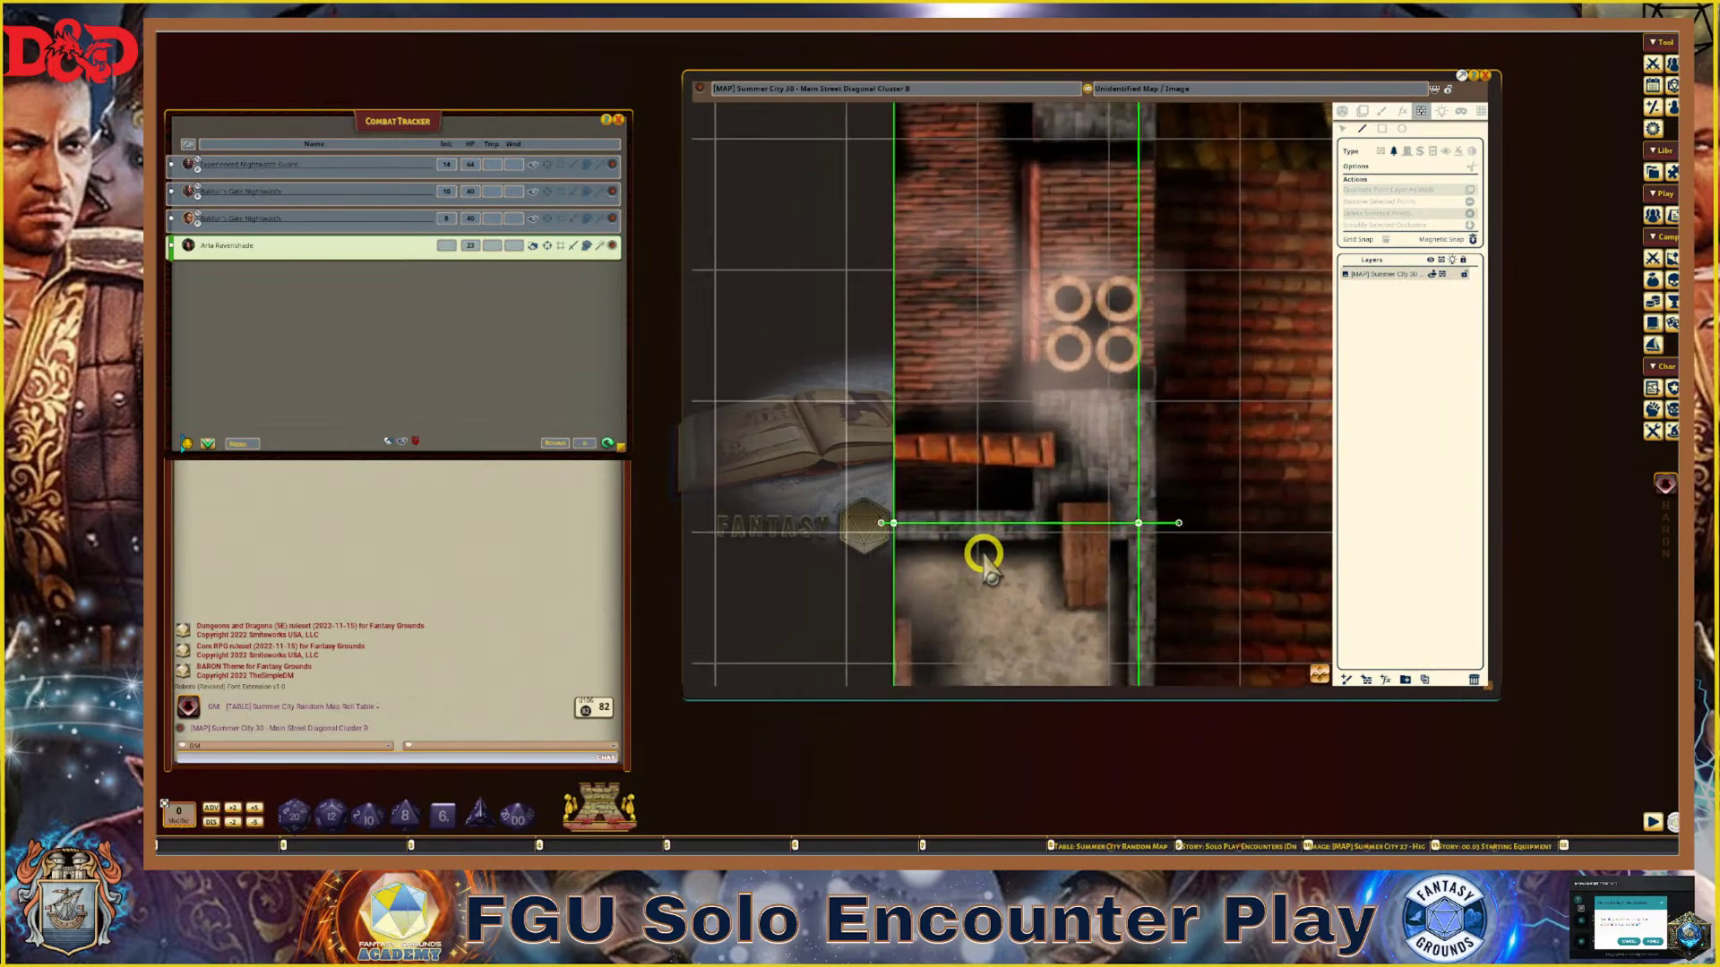
scroll(1154, 527, down, 4)
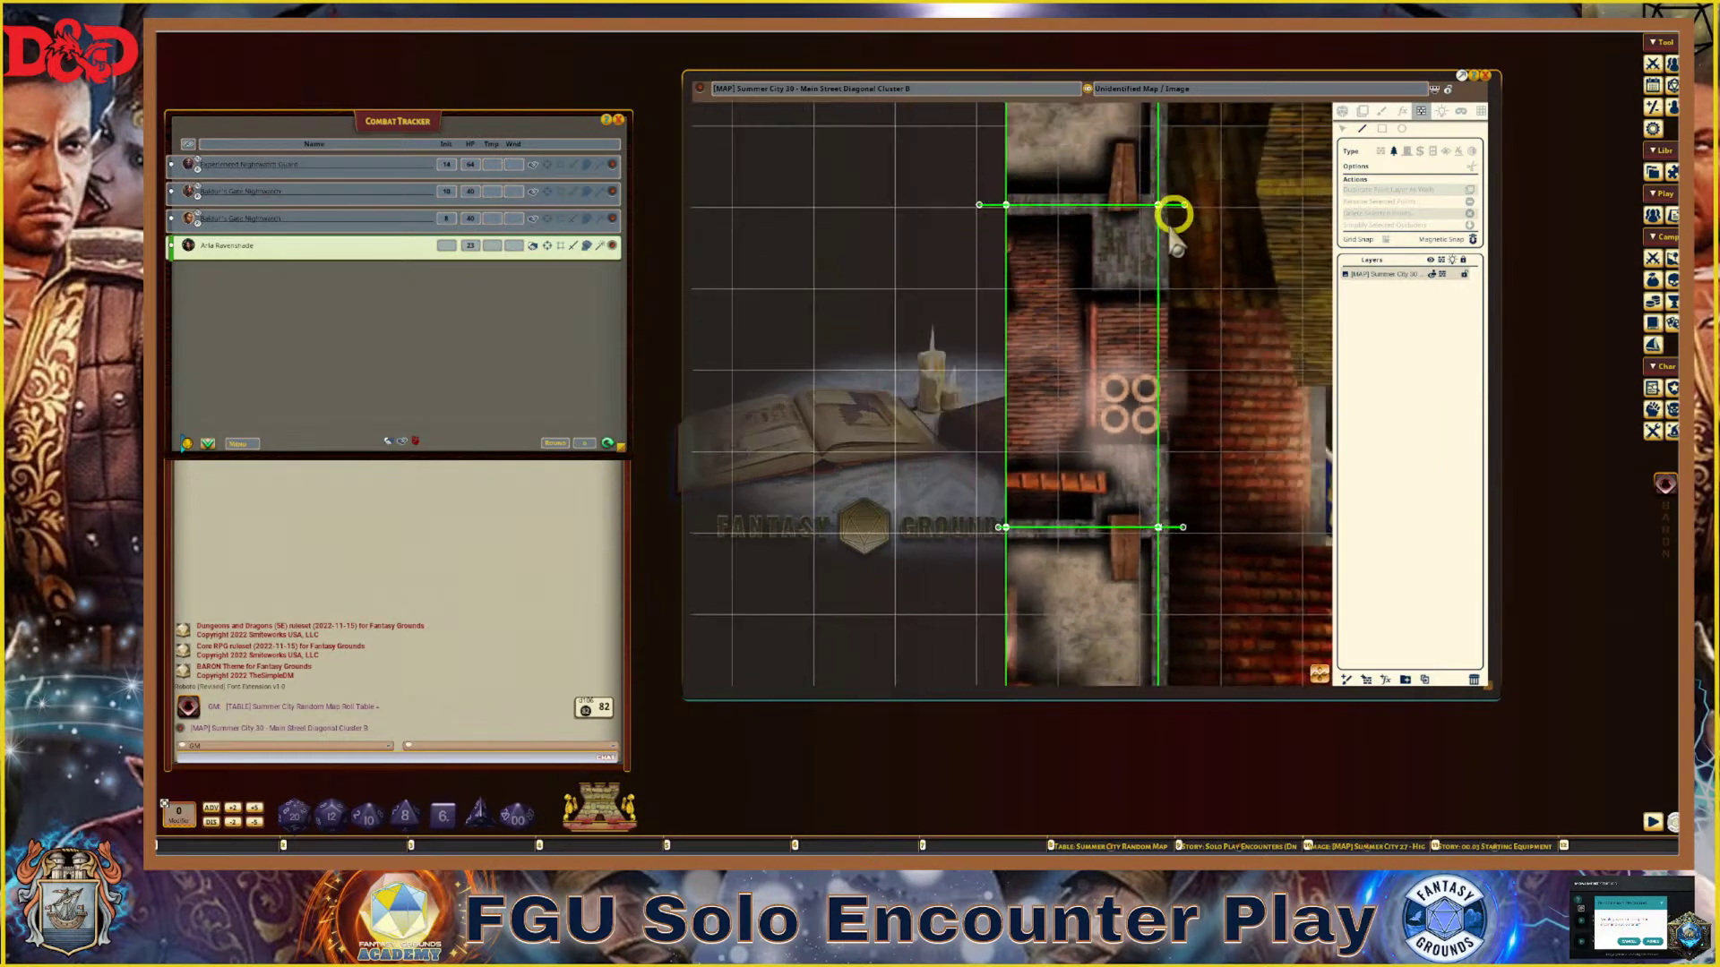
scroll(1125, 488, down, 2)
scroll(1134, 538, up, 2)
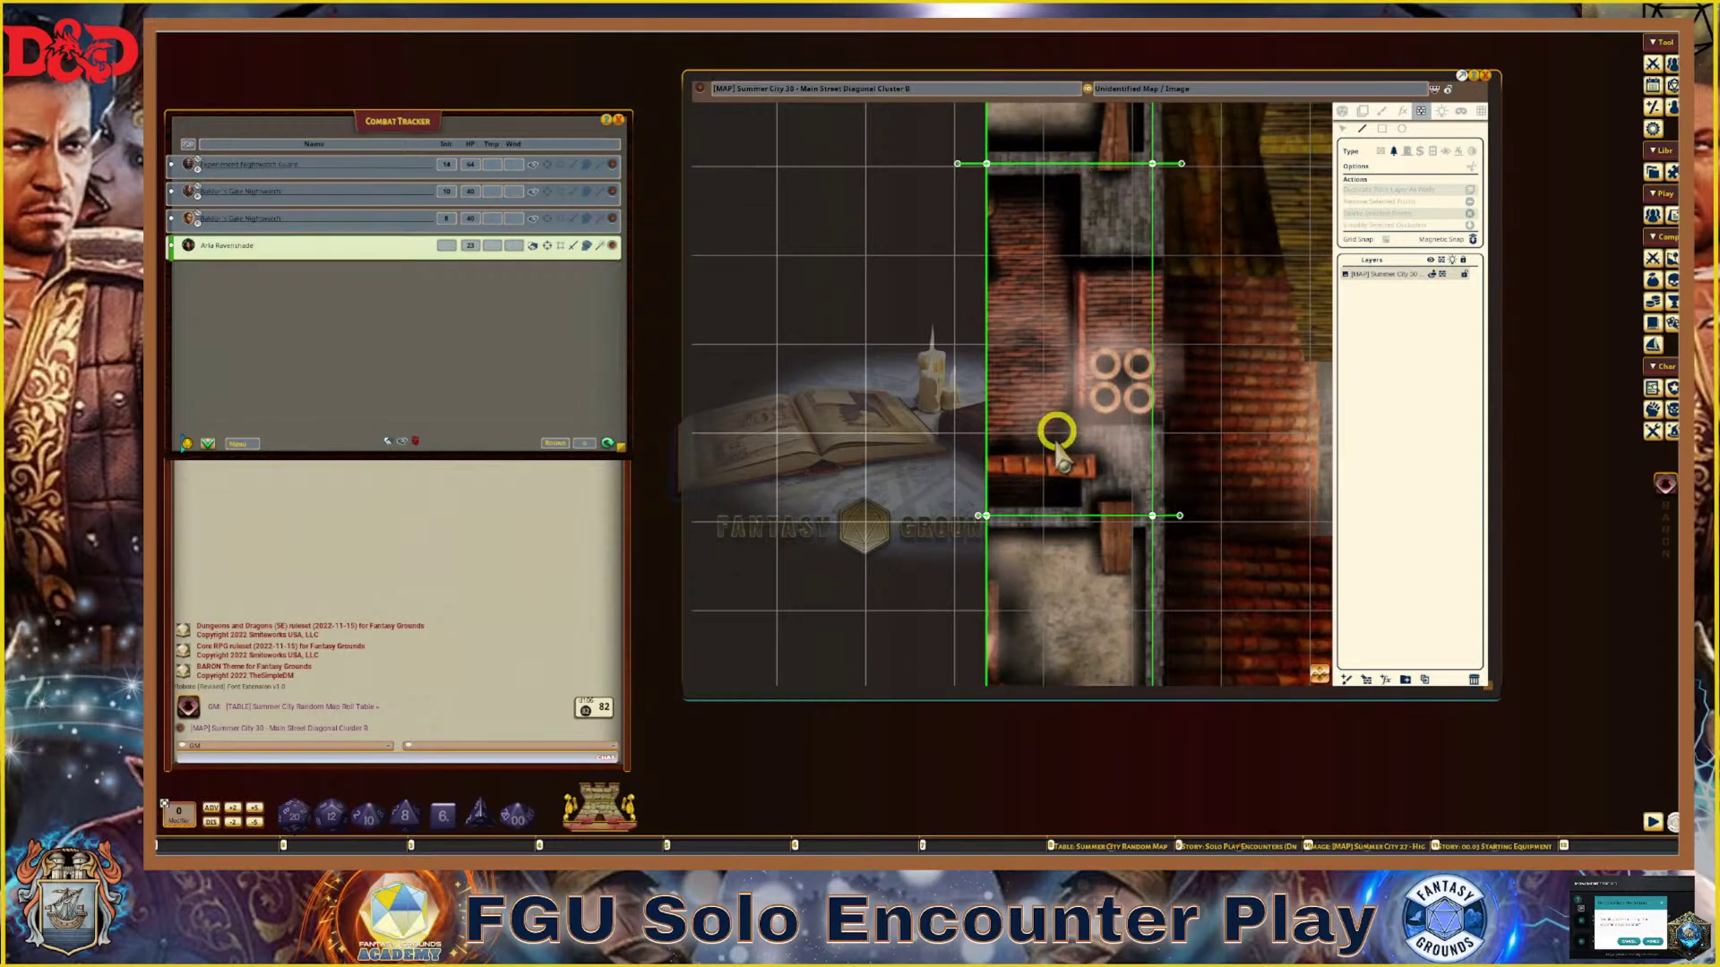
scroll(1063, 562, down, 3)
scroll(1063, 562, up, 2)
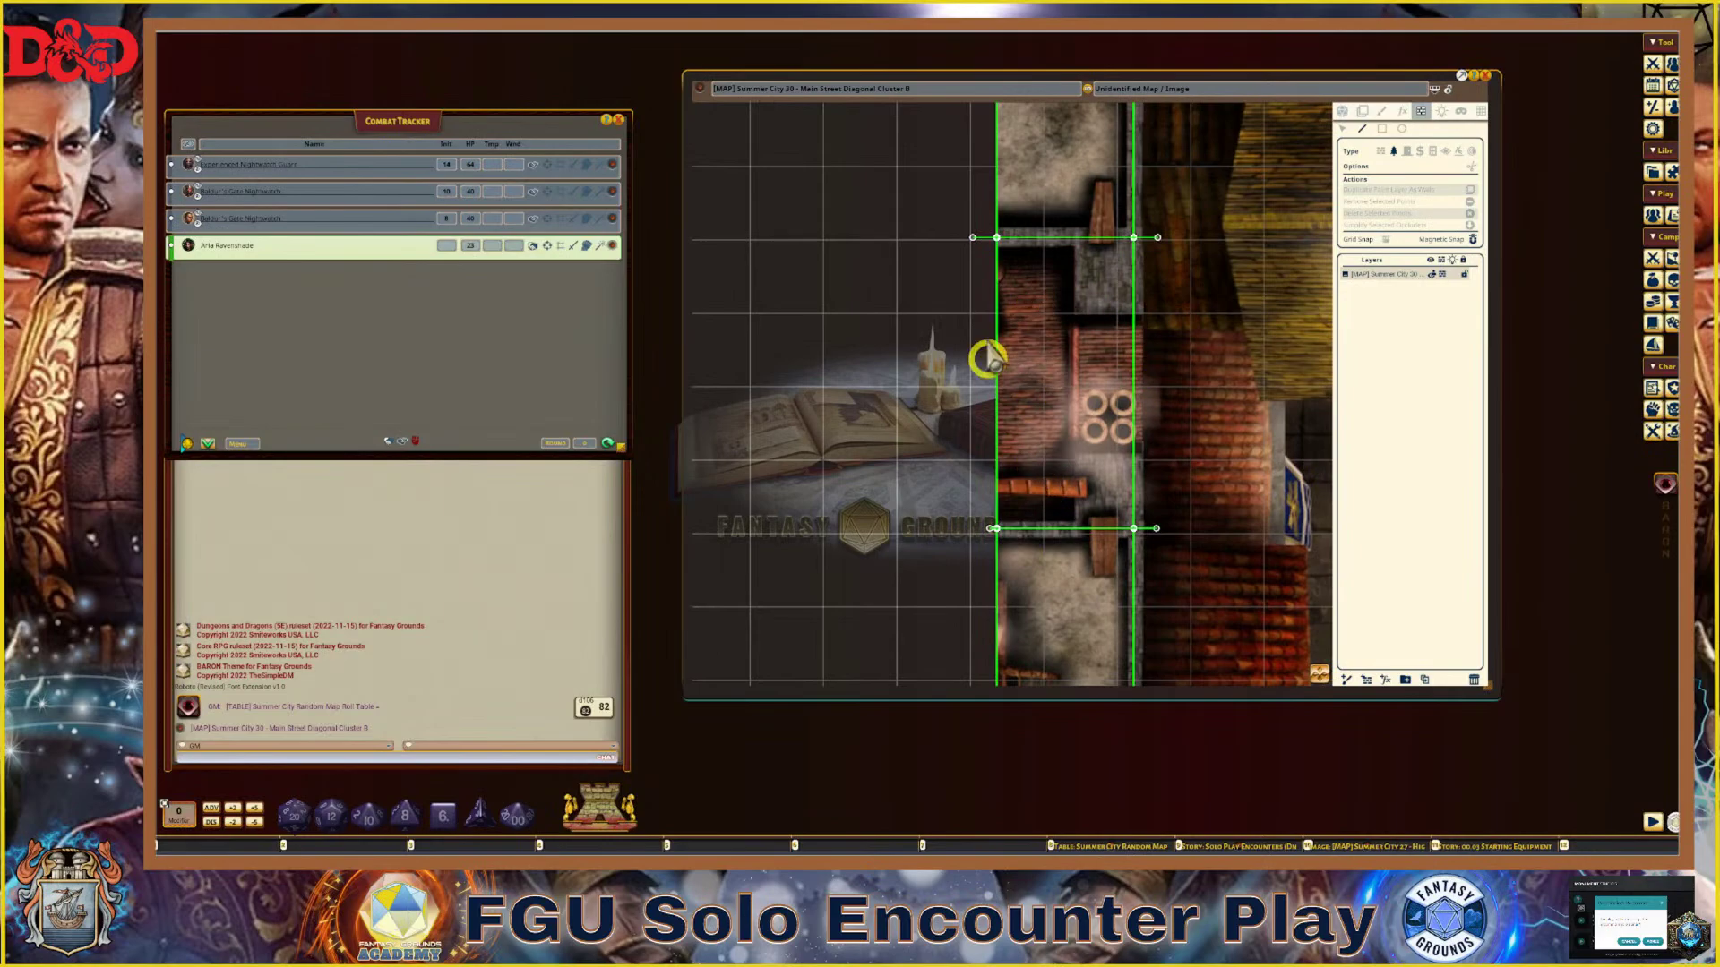
scroll(1080, 398, down, 2)
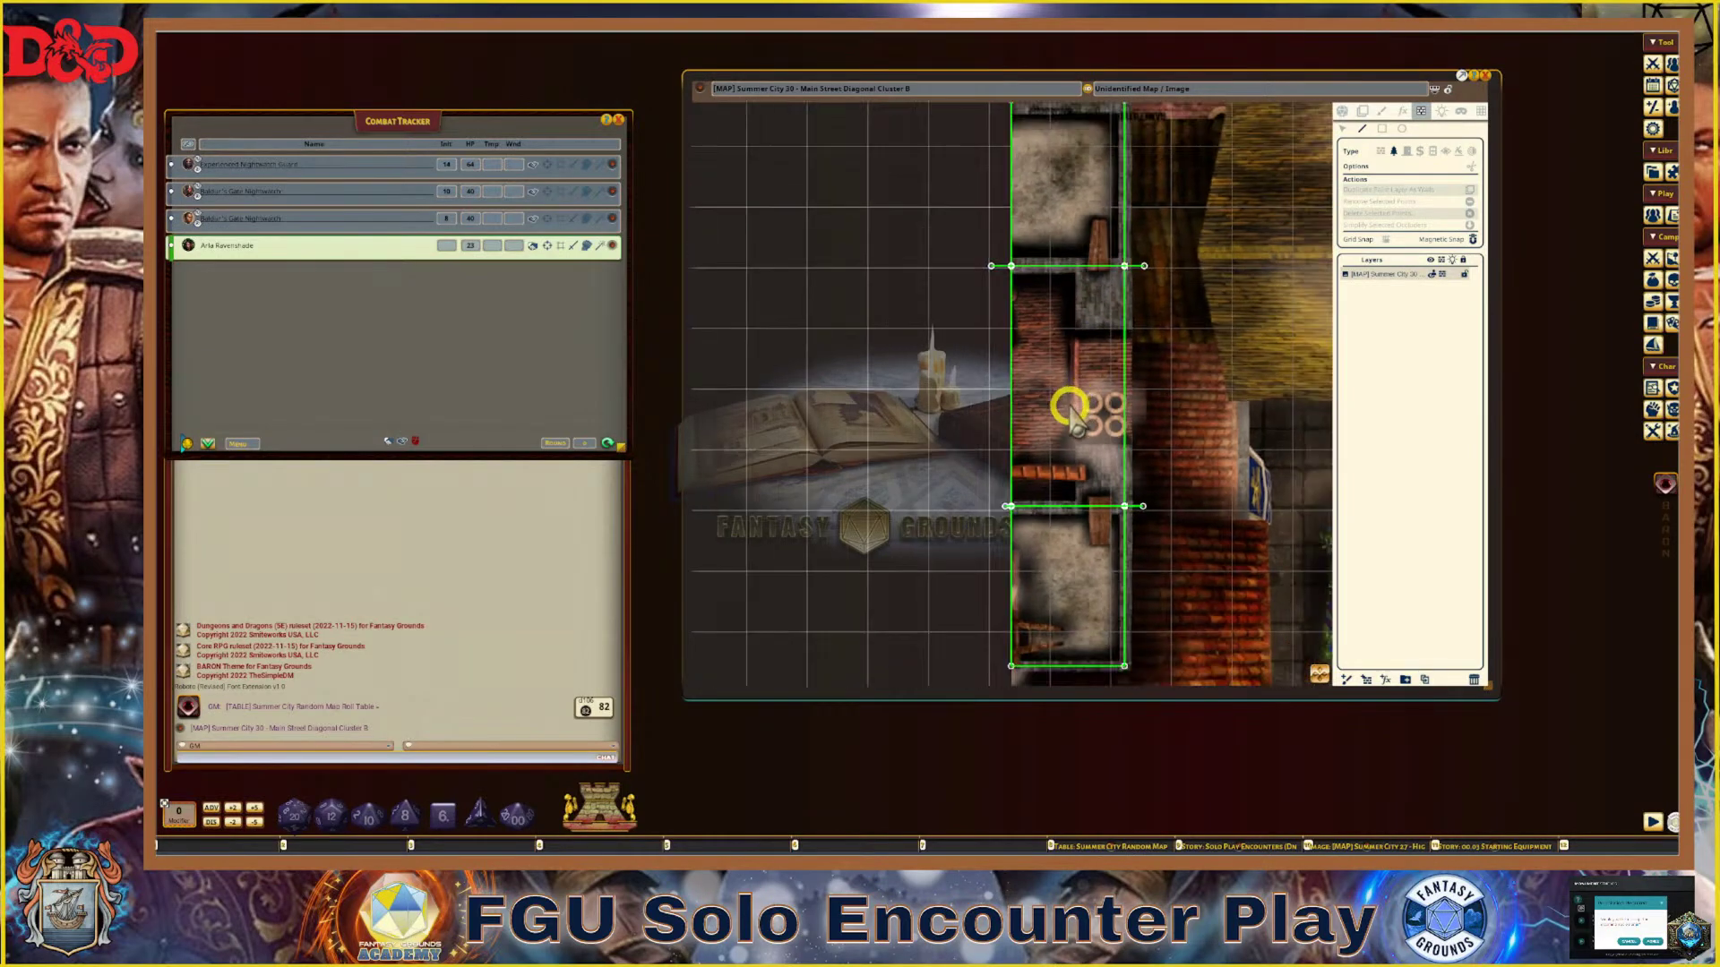
scroll(1063, 551, up, 2)
scroll(1063, 550, down, 1)
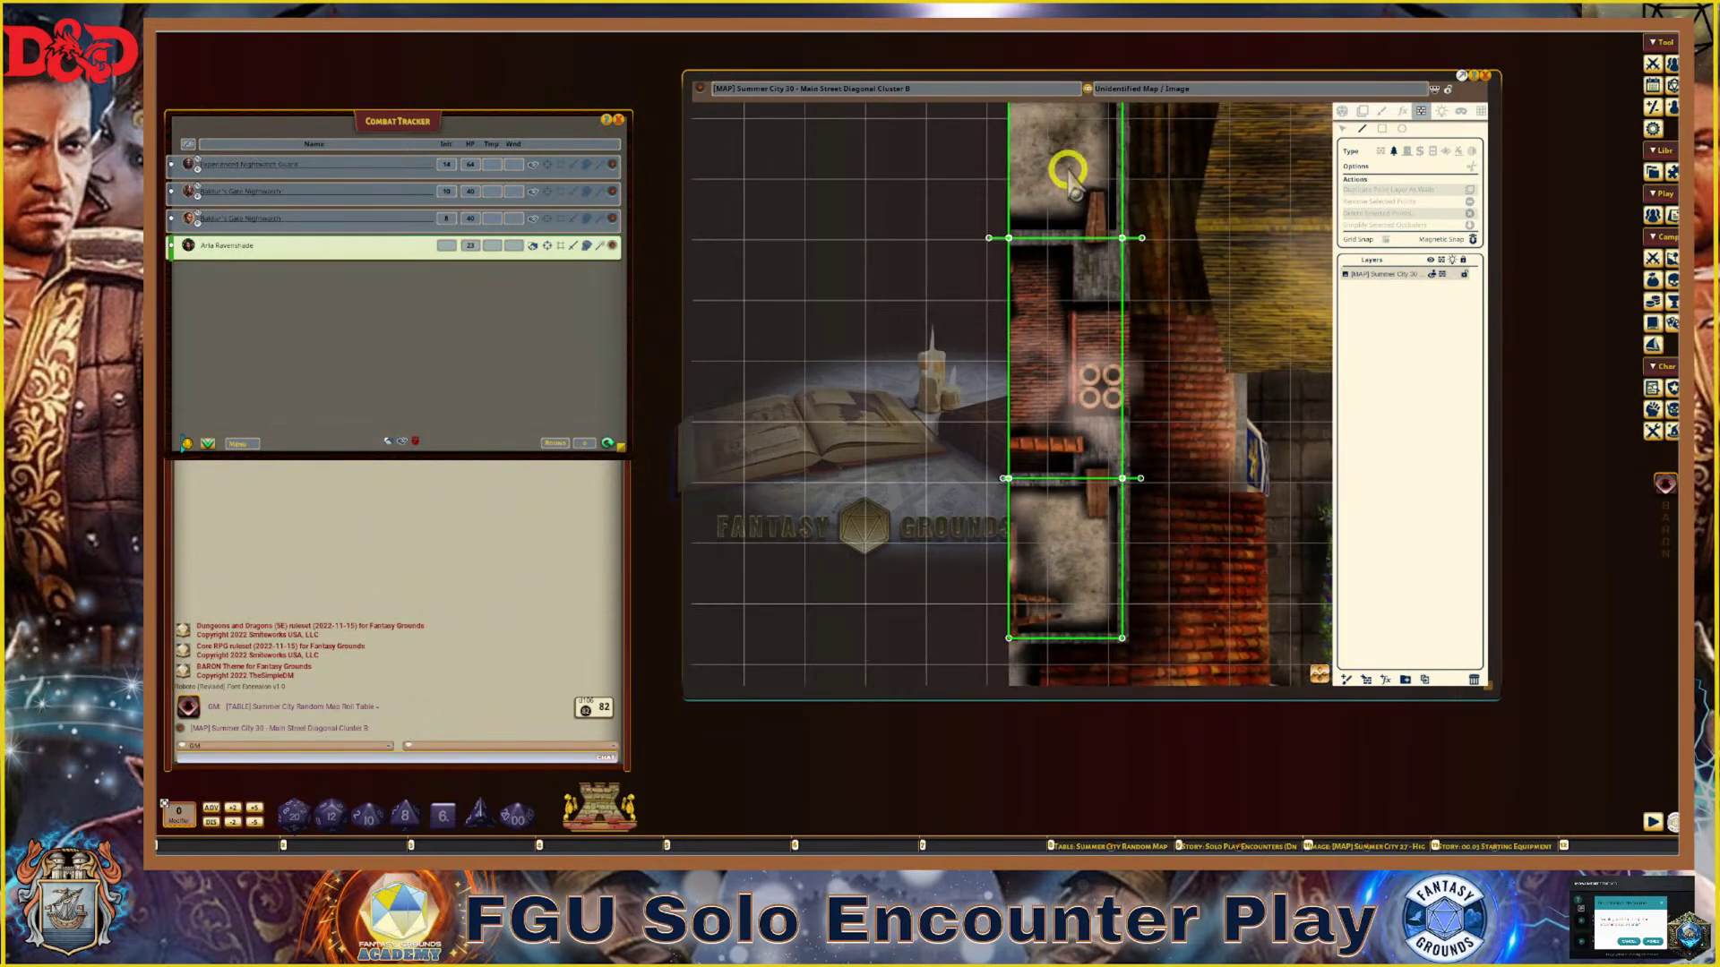
scroll(1106, 383, down, 1)
scroll(1216, 479, down, 1)
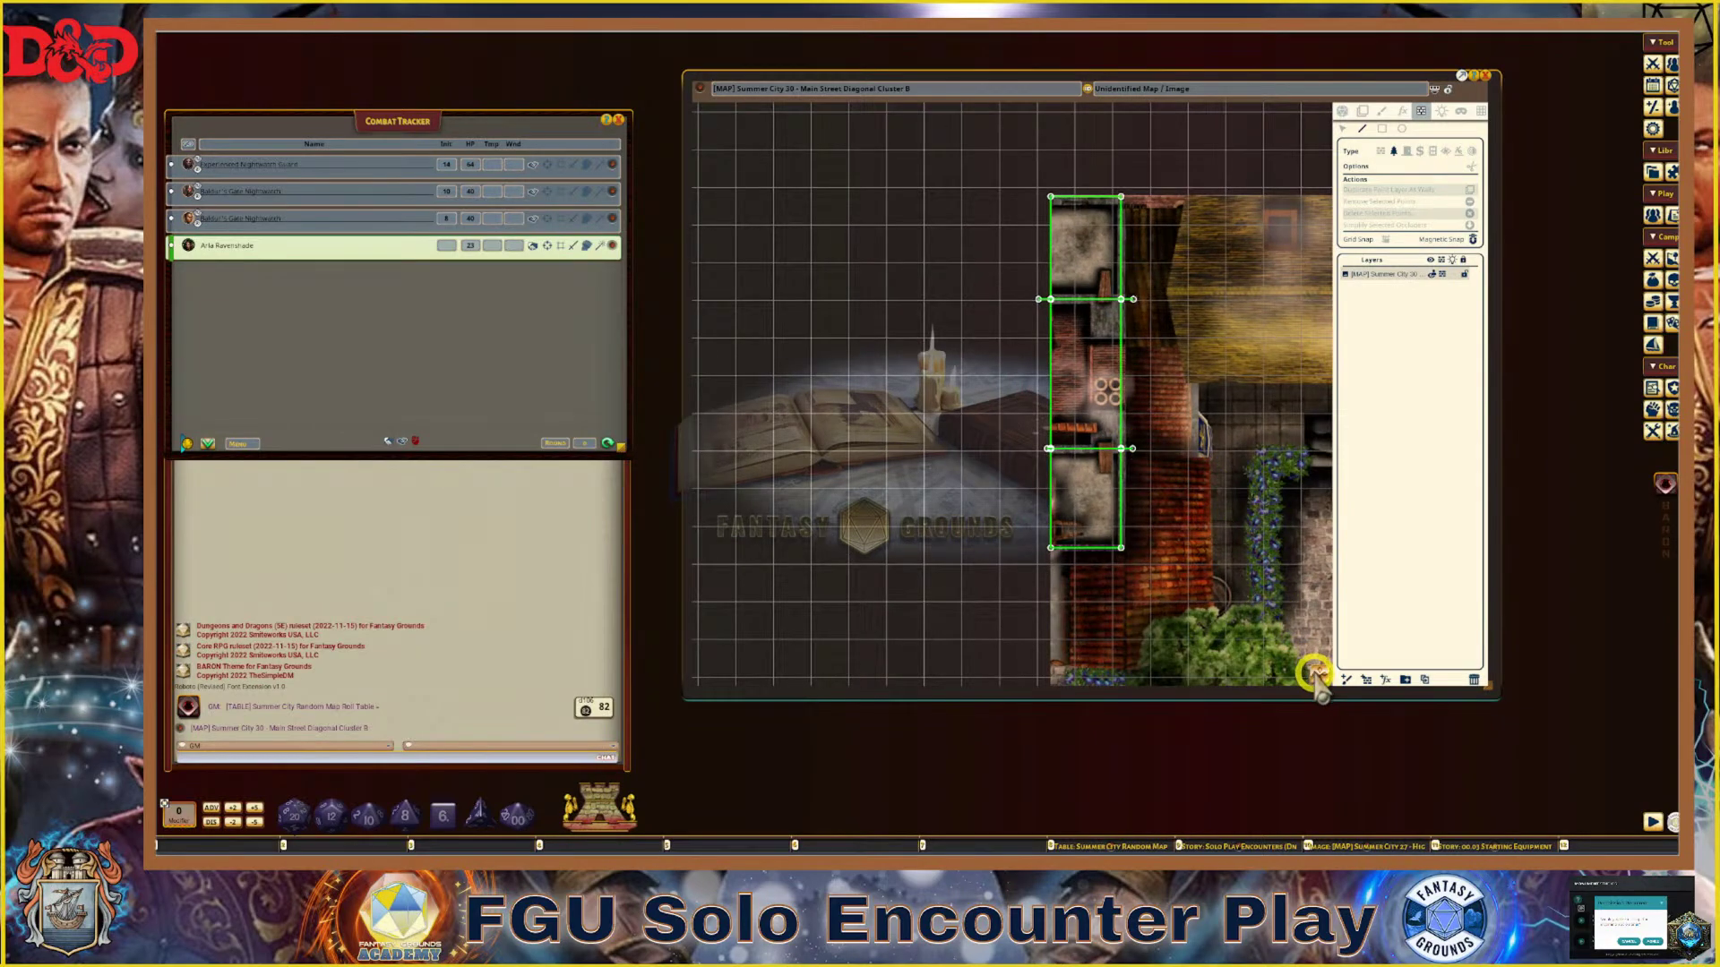
Outline the small square chimney on the yellow thatched roof with a terrain rectangle
drag(1317, 675, 1073, 321)
click(1351, 134)
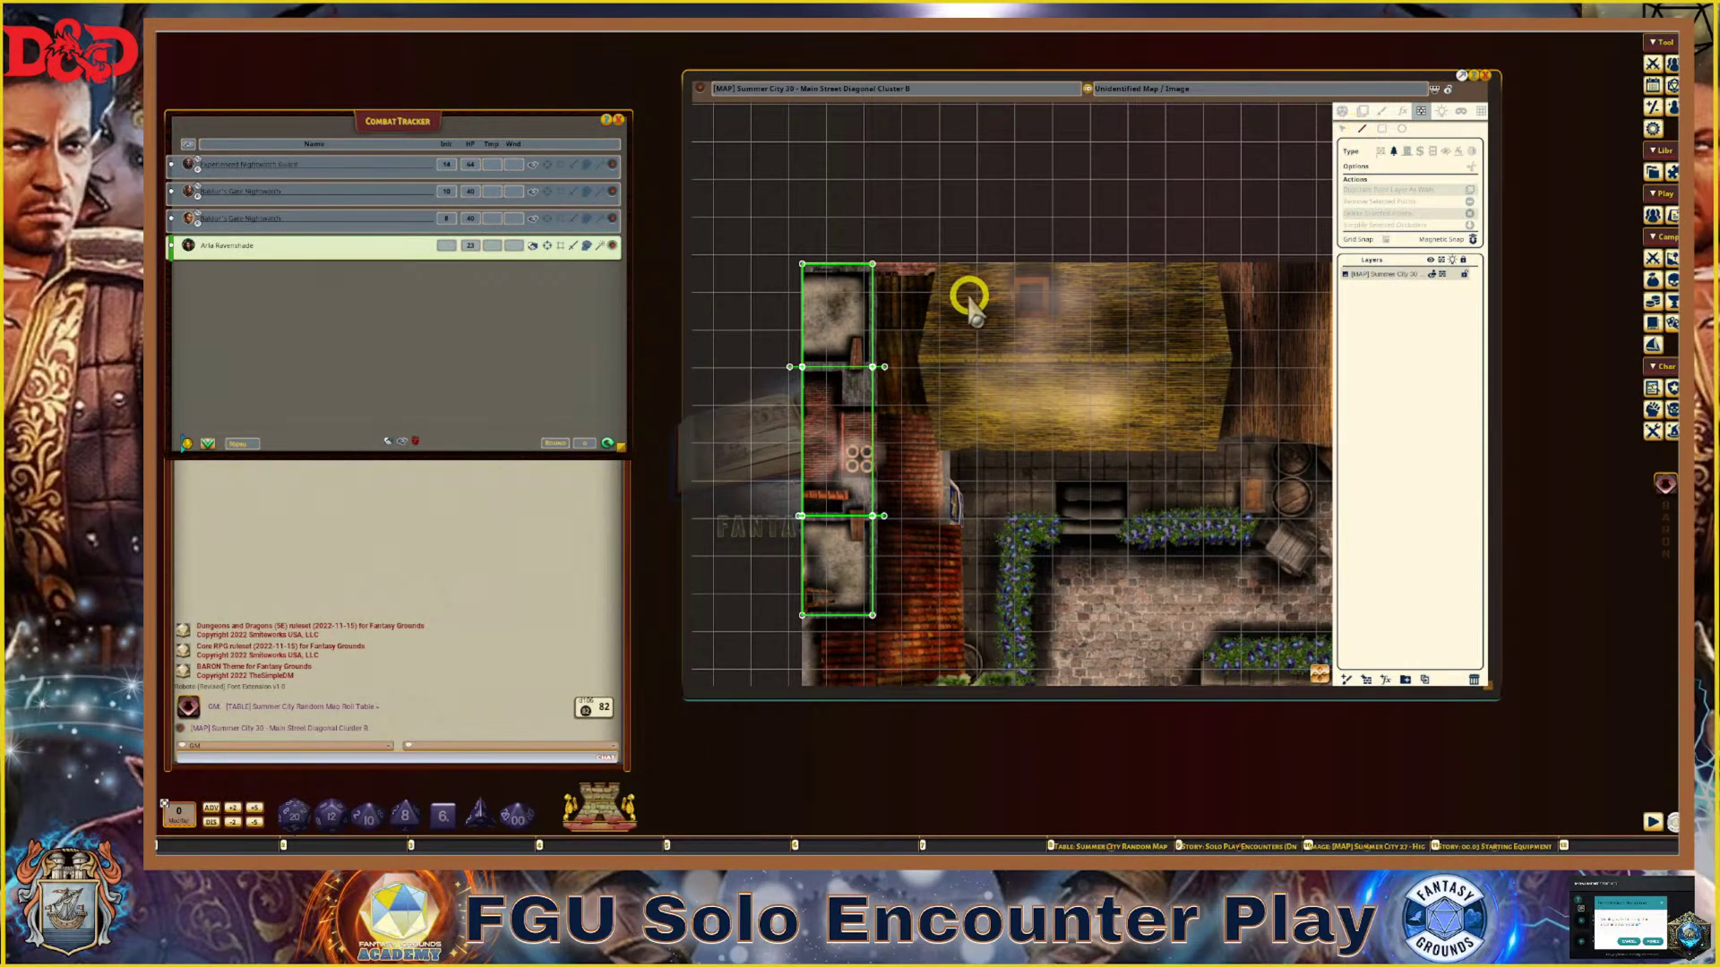
click(1382, 128)
scroll(1045, 287, up, 3)
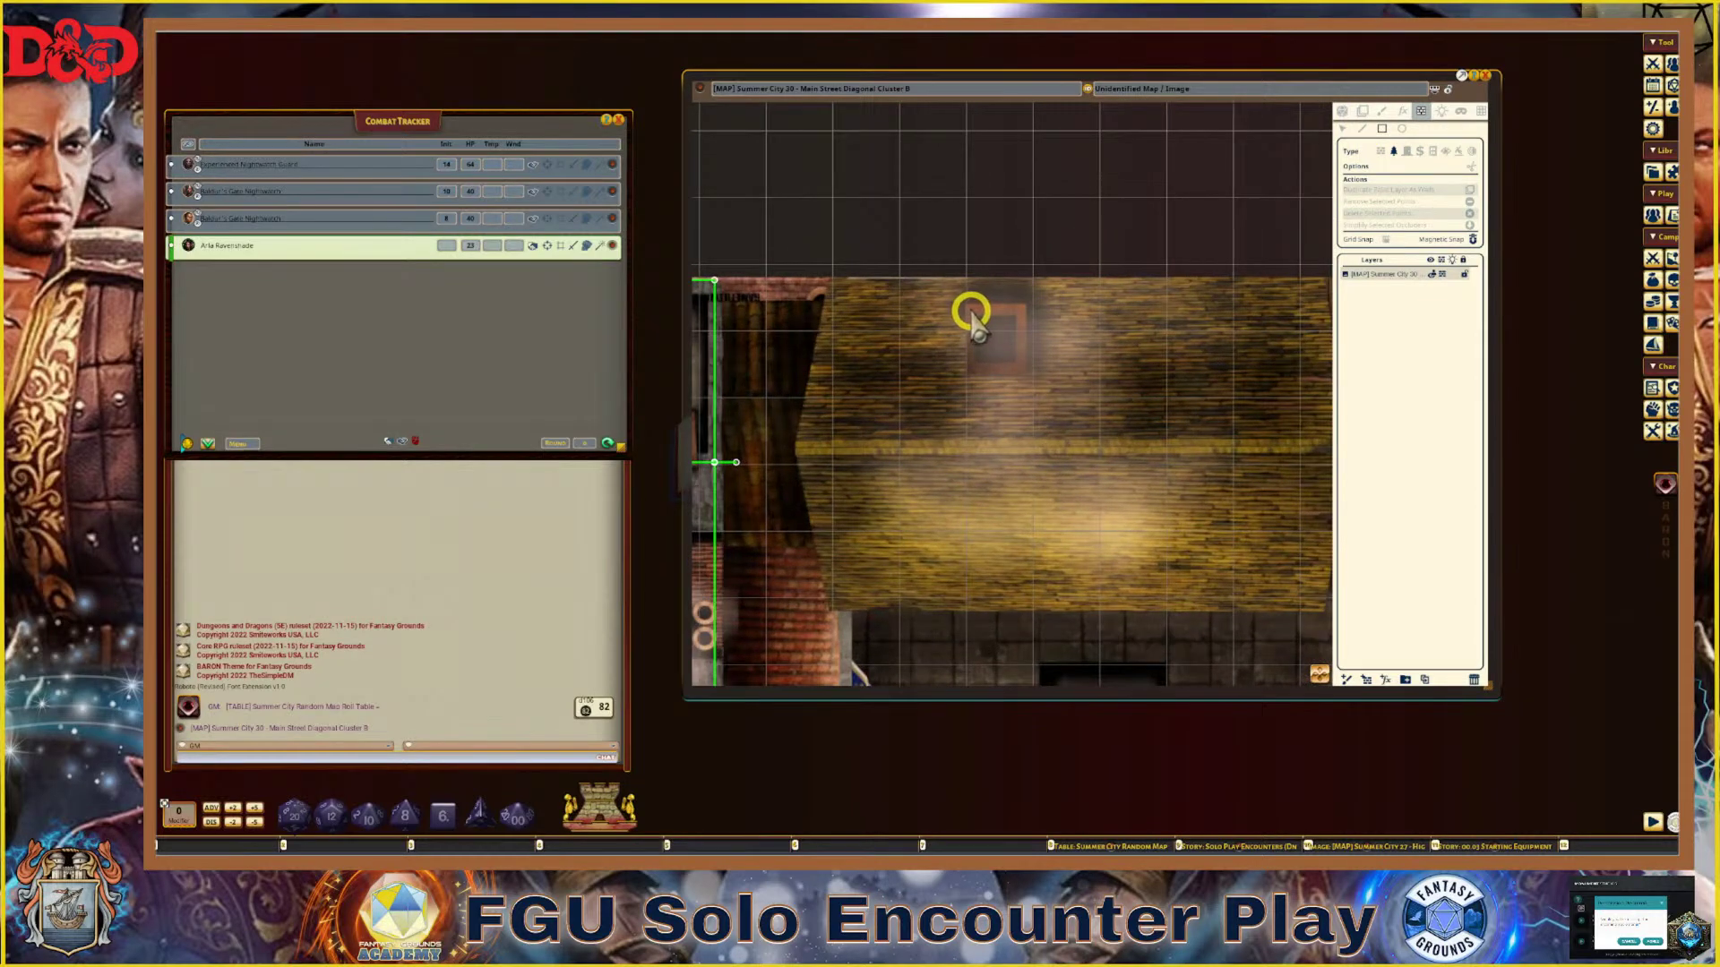
drag(971, 311, 1024, 368)
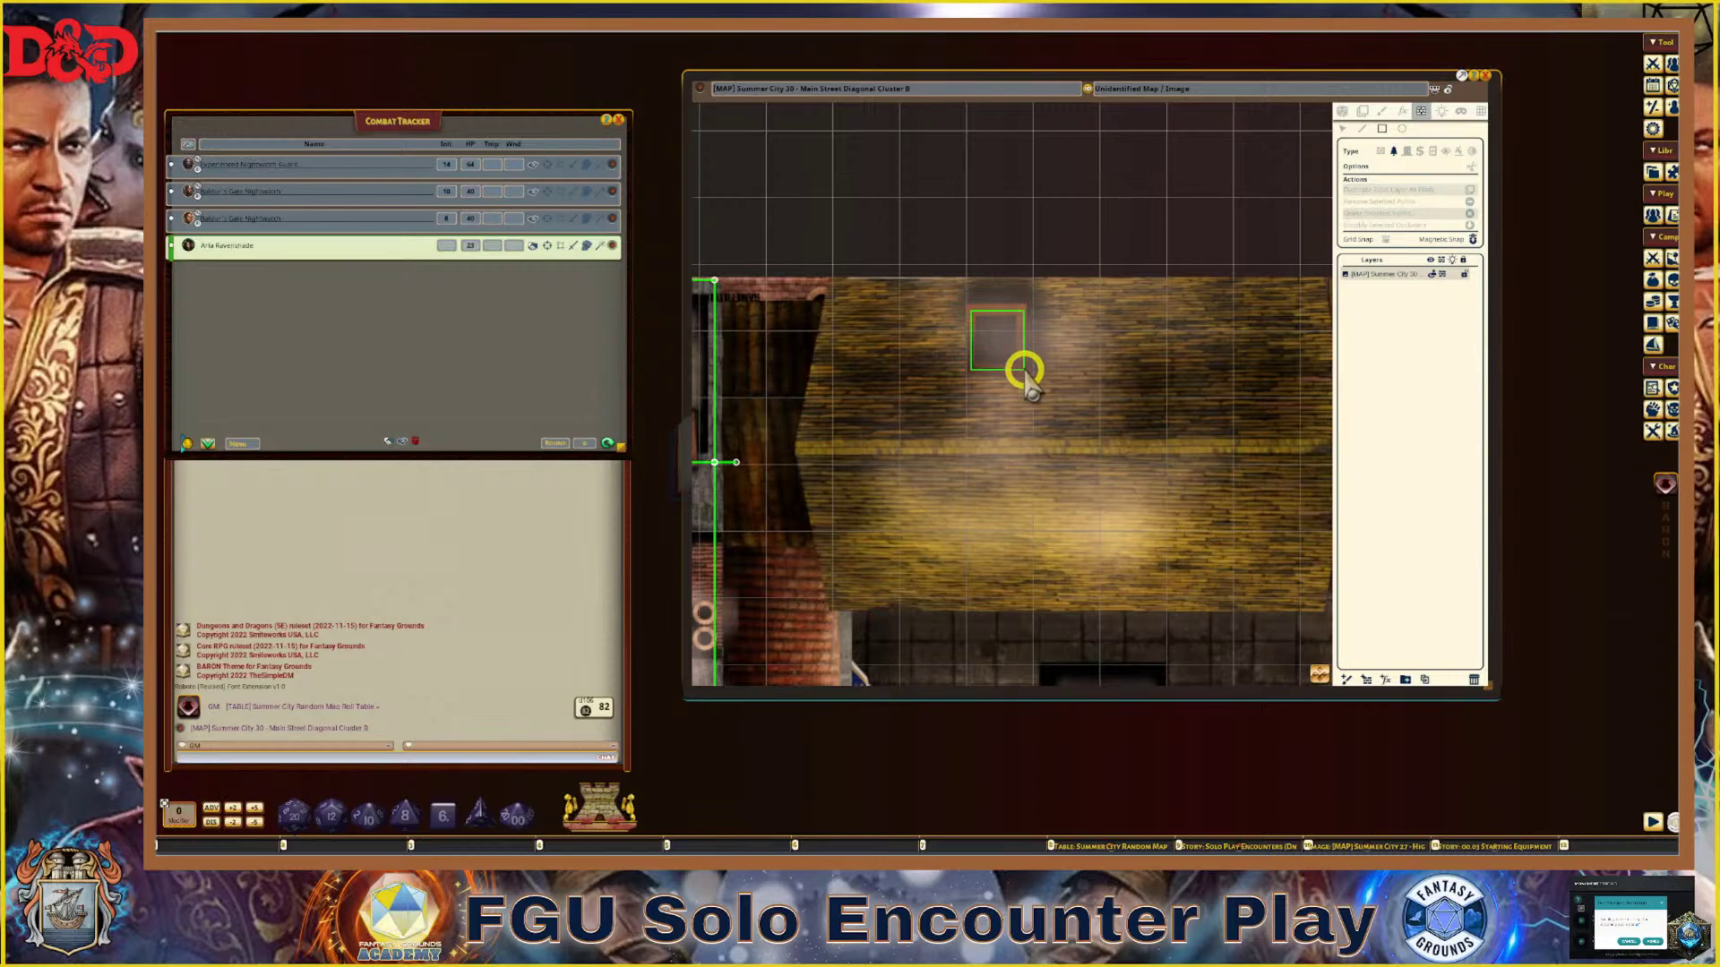
scroll(1023, 368, down, 7)
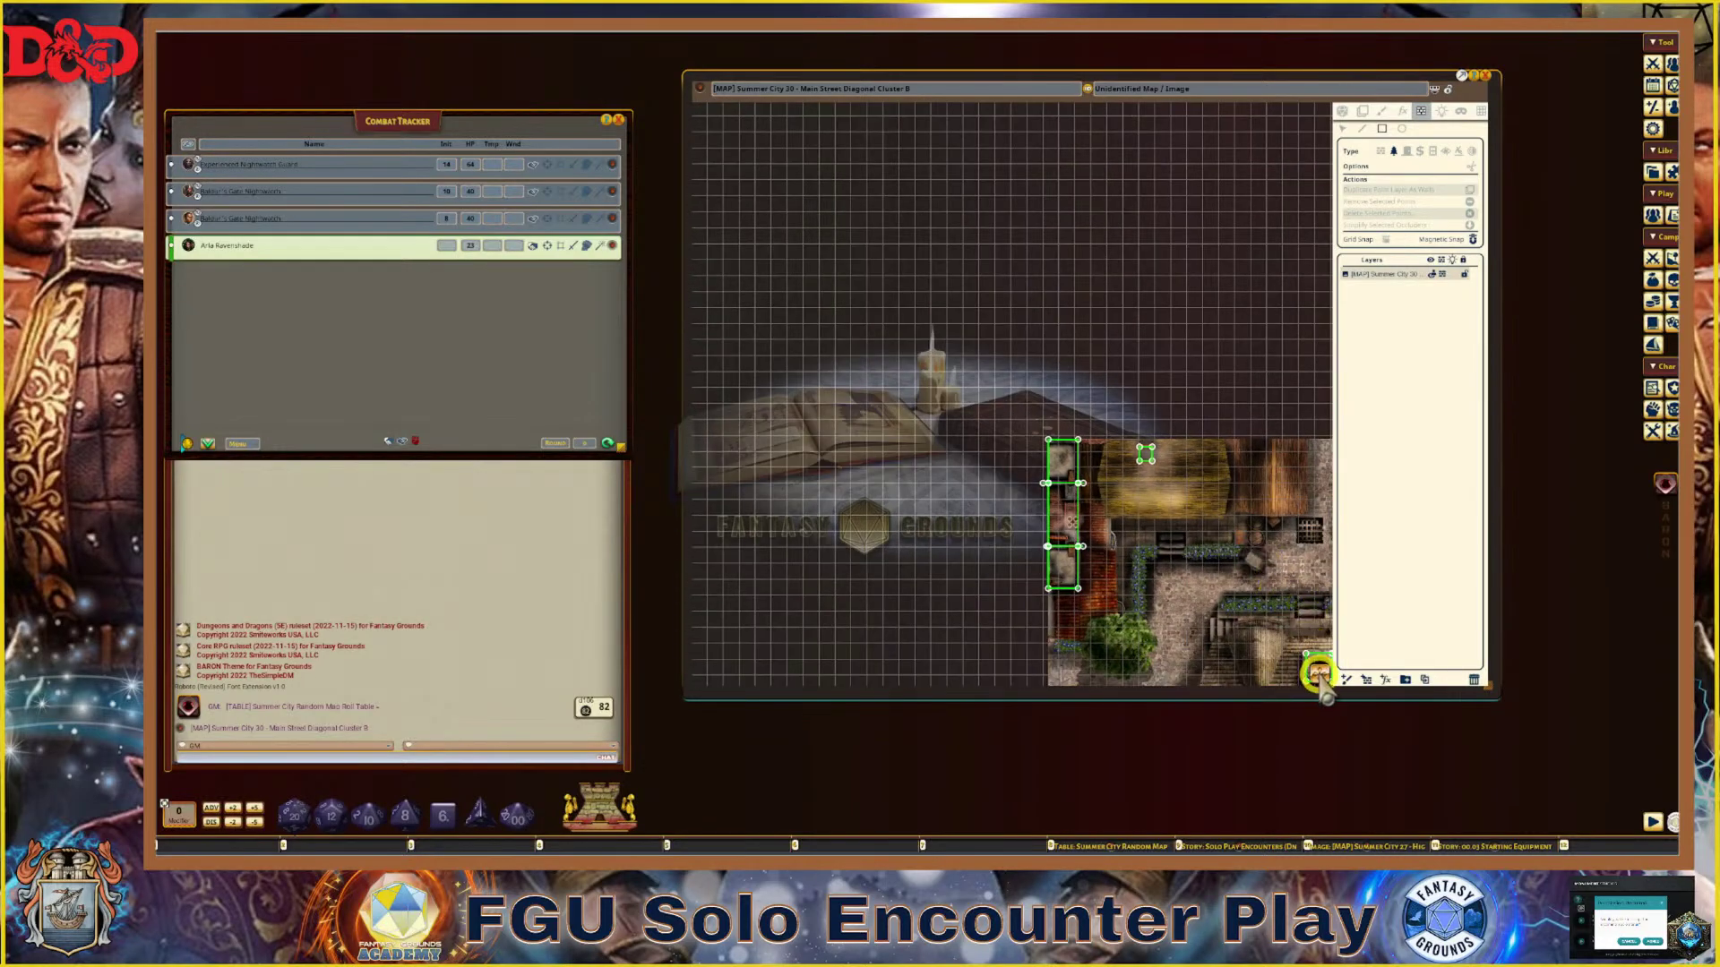
drag(1318, 674, 1435, 610)
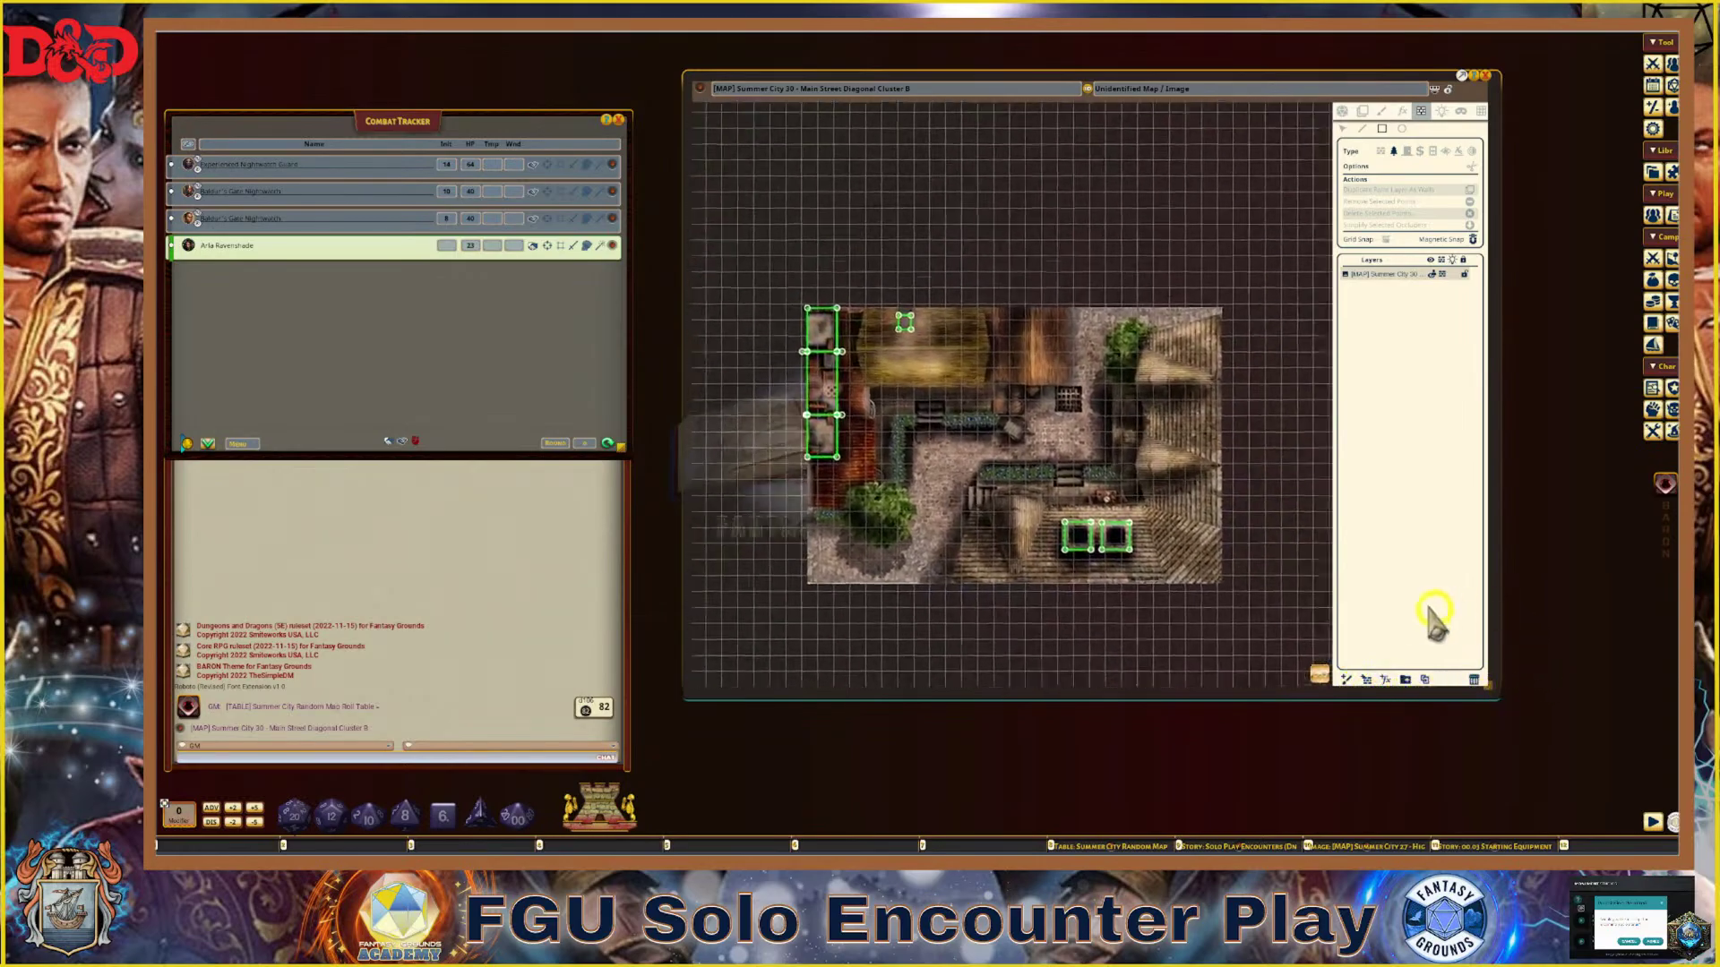
Outline the yellow thatched roof around the small chimney with a closed six-point terrain polygon, including the pointed ridge ends
scroll(994, 564, up, 3)
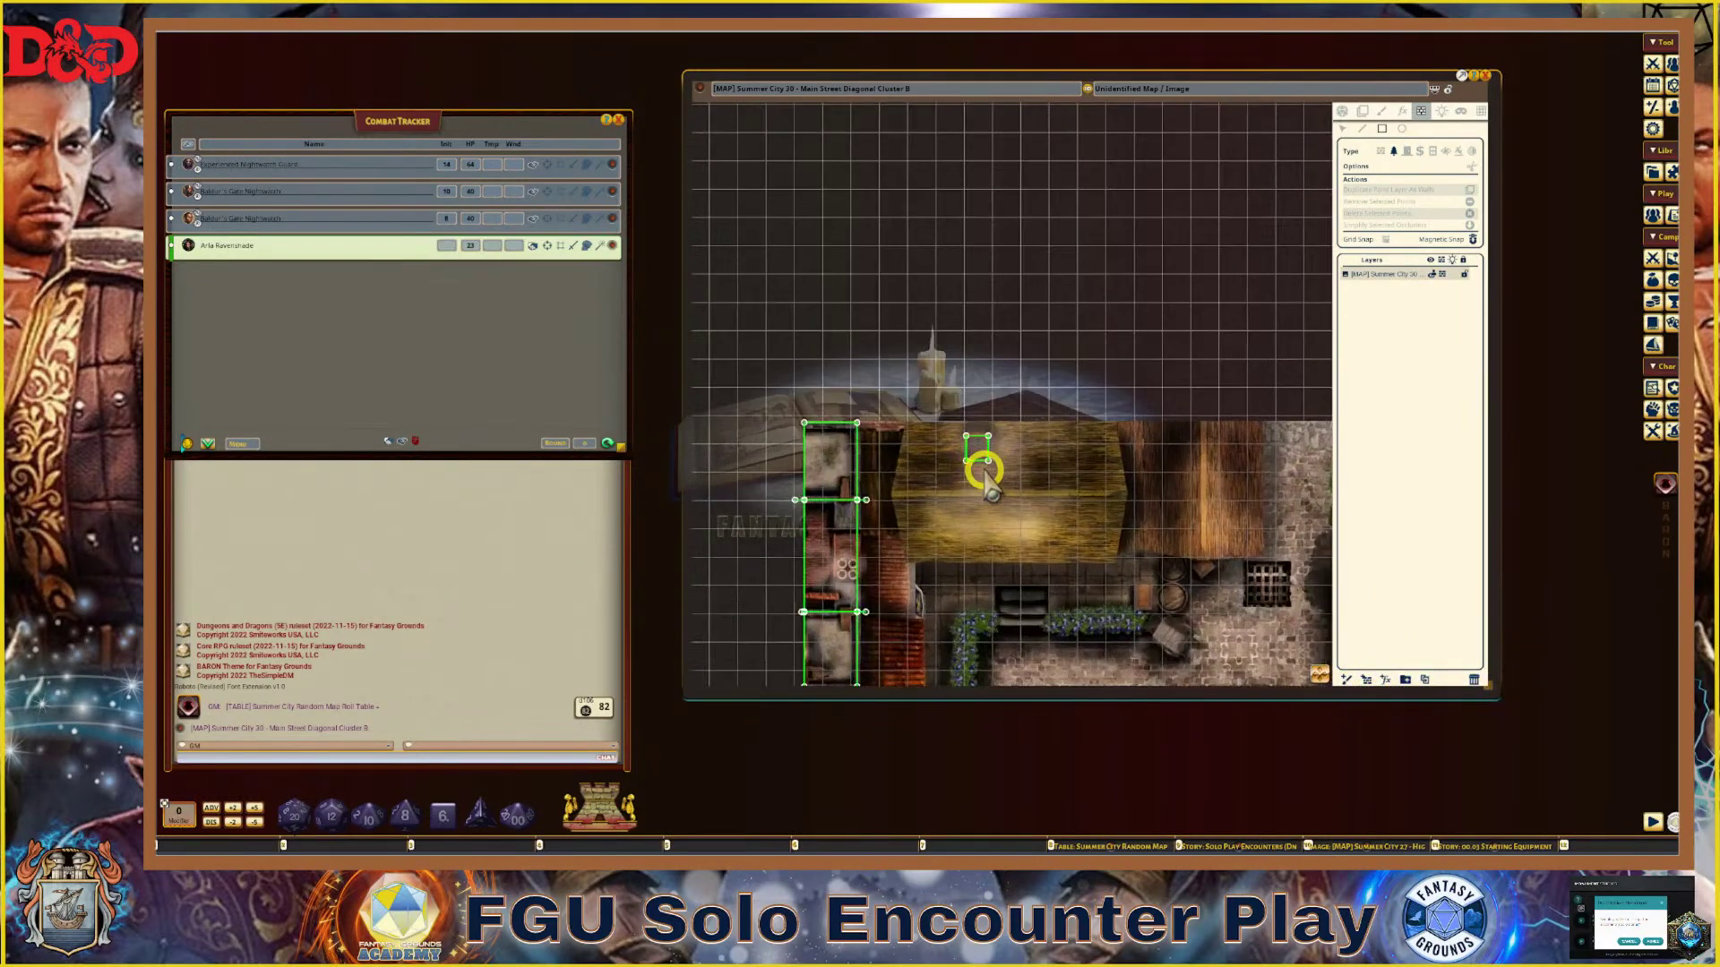
scroll(984, 473, up, 2)
scroll(998, 493, down, 3)
scroll(1001, 513, up, 2)
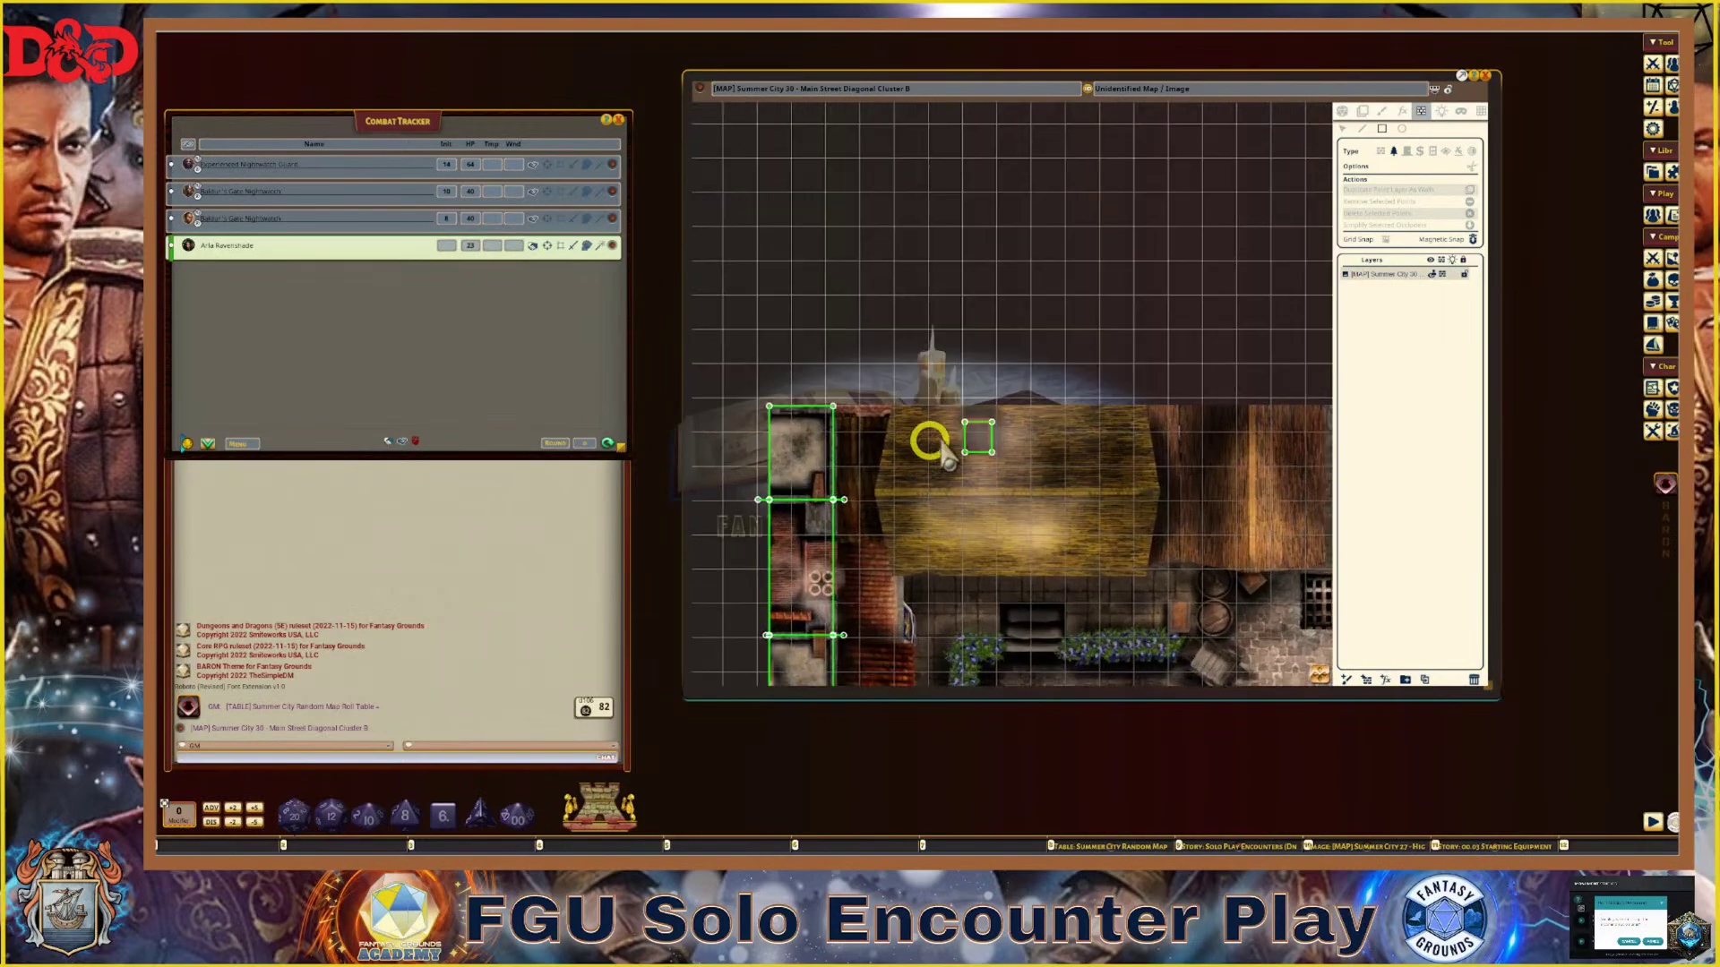
scroll(985, 430, down, 1)
click(1365, 132)
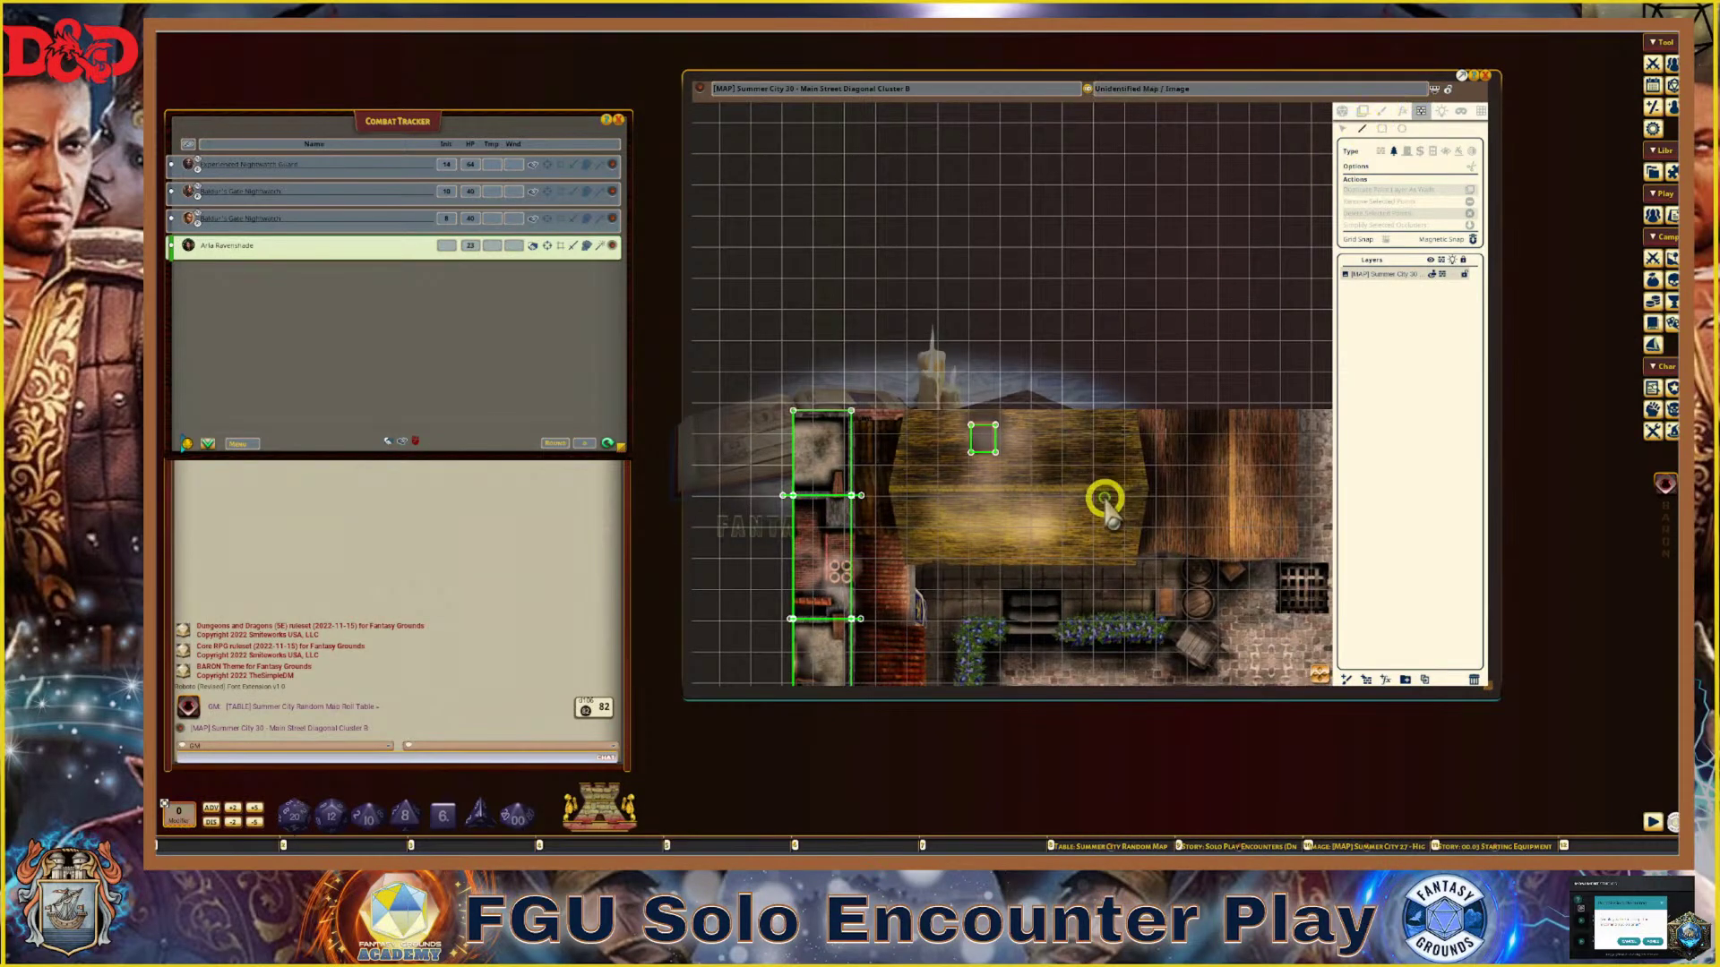
scroll(1013, 553, up, 2)
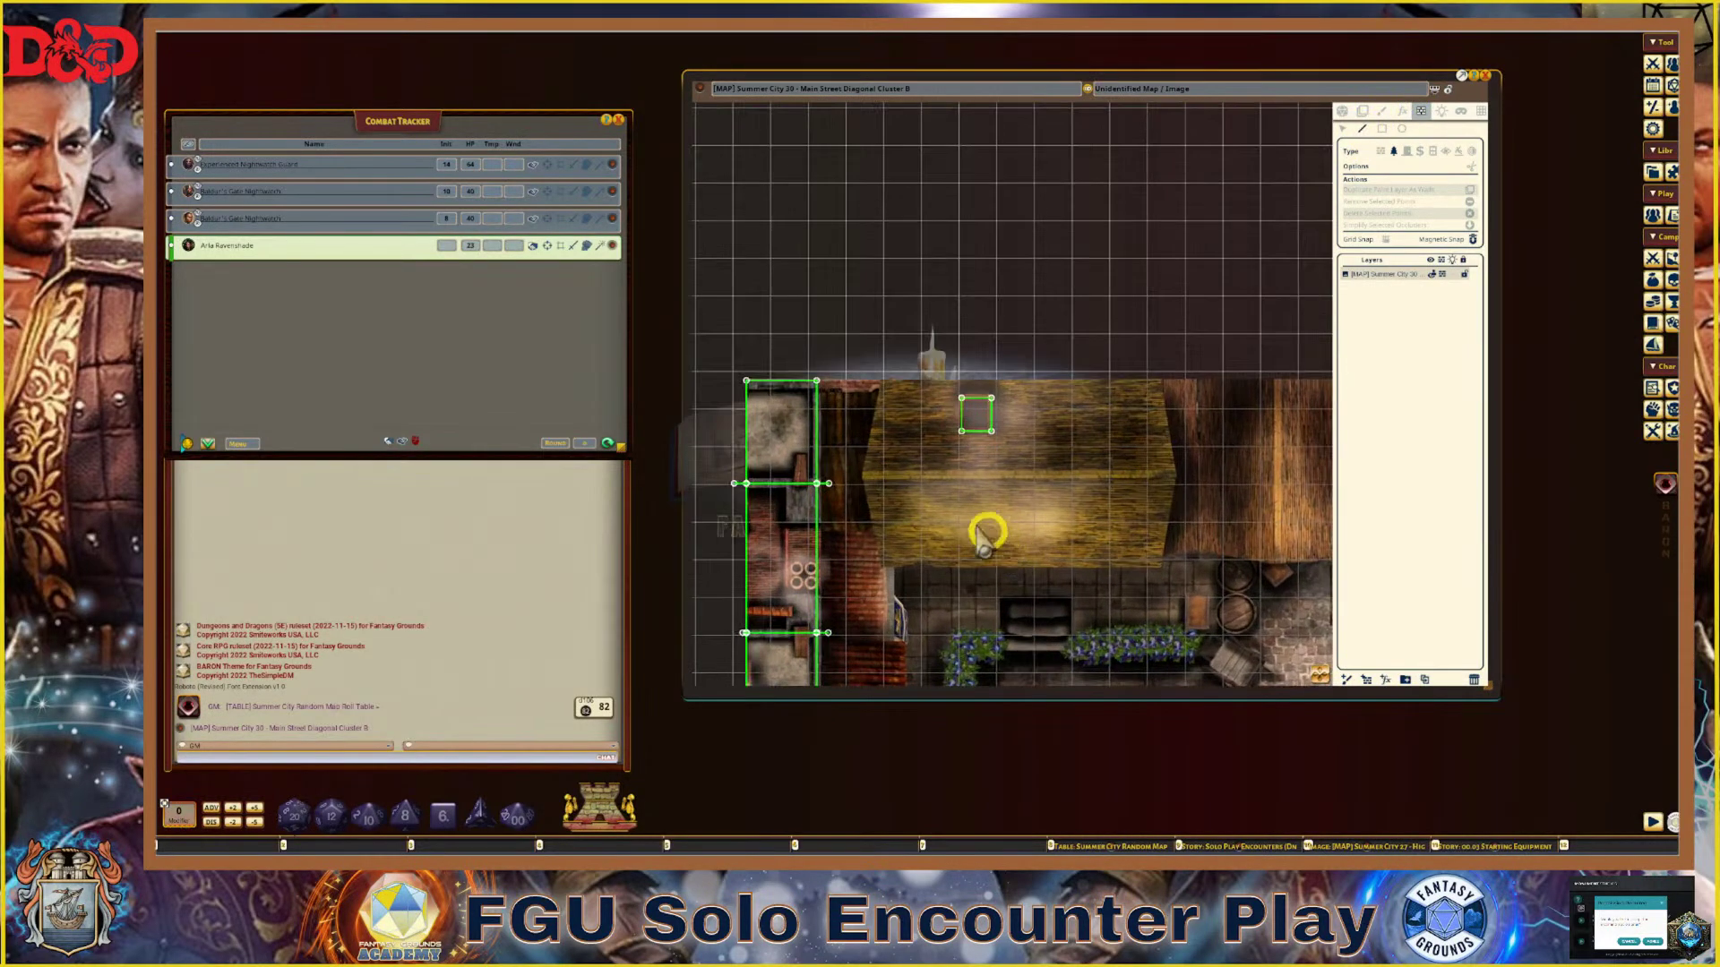
click(882, 385)
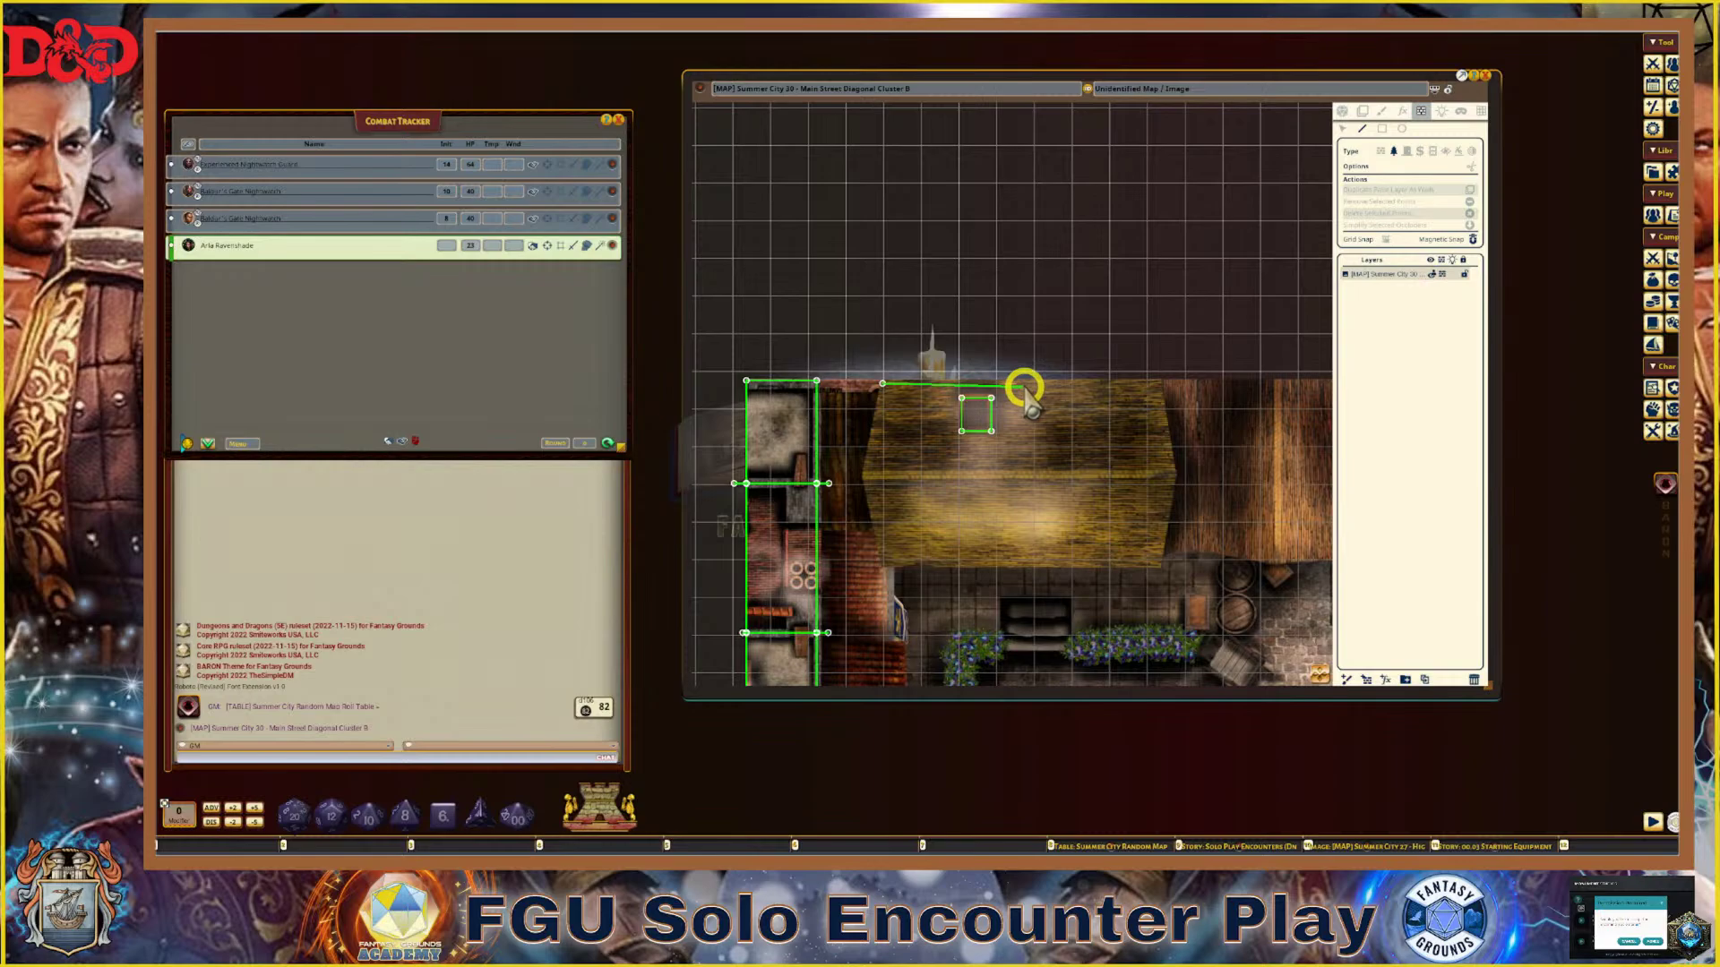
key(shift)
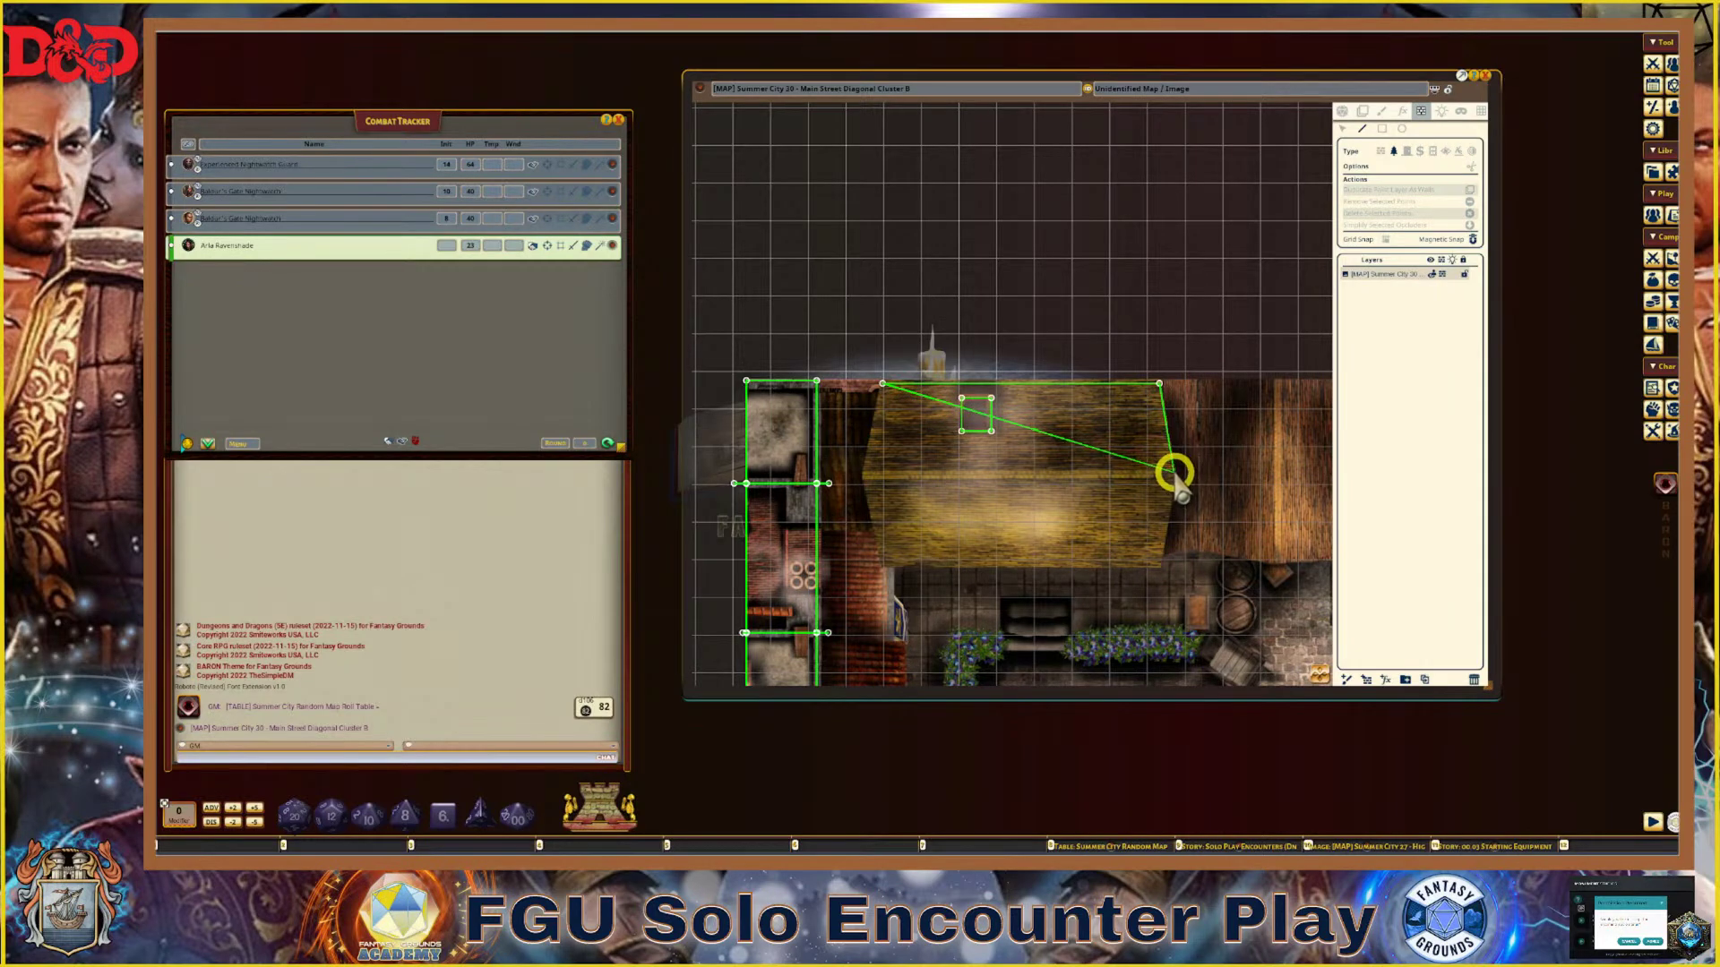
click(1173, 472)
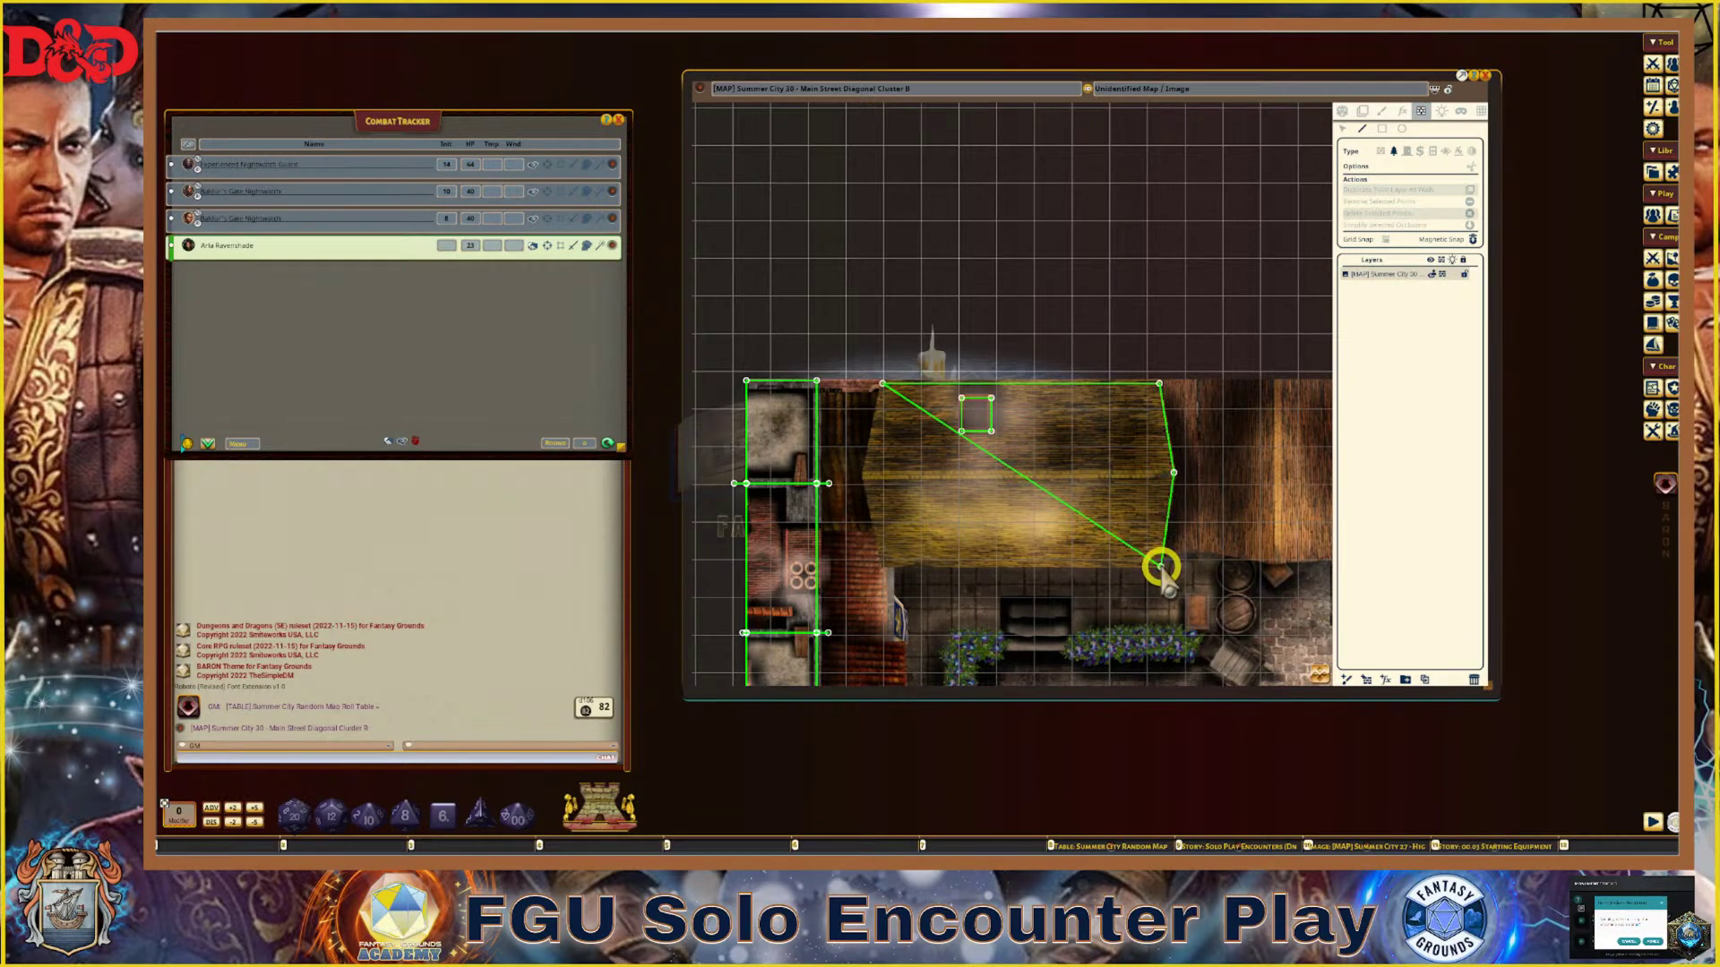
click(1160, 566)
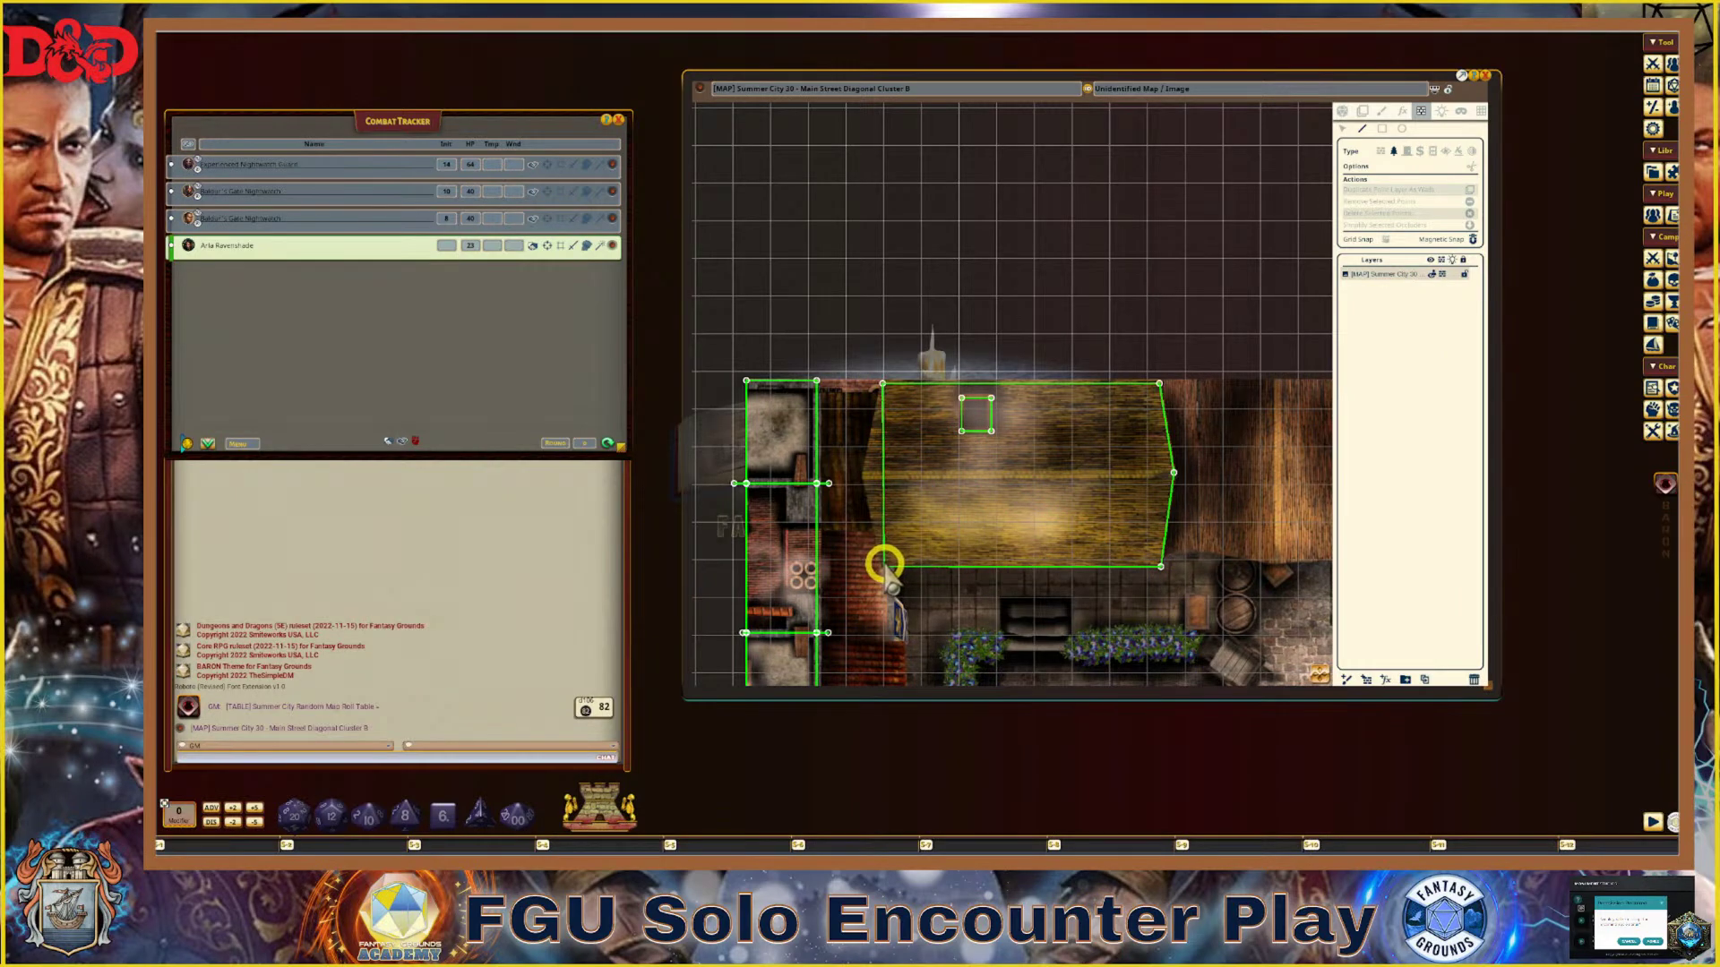
click(884, 565)
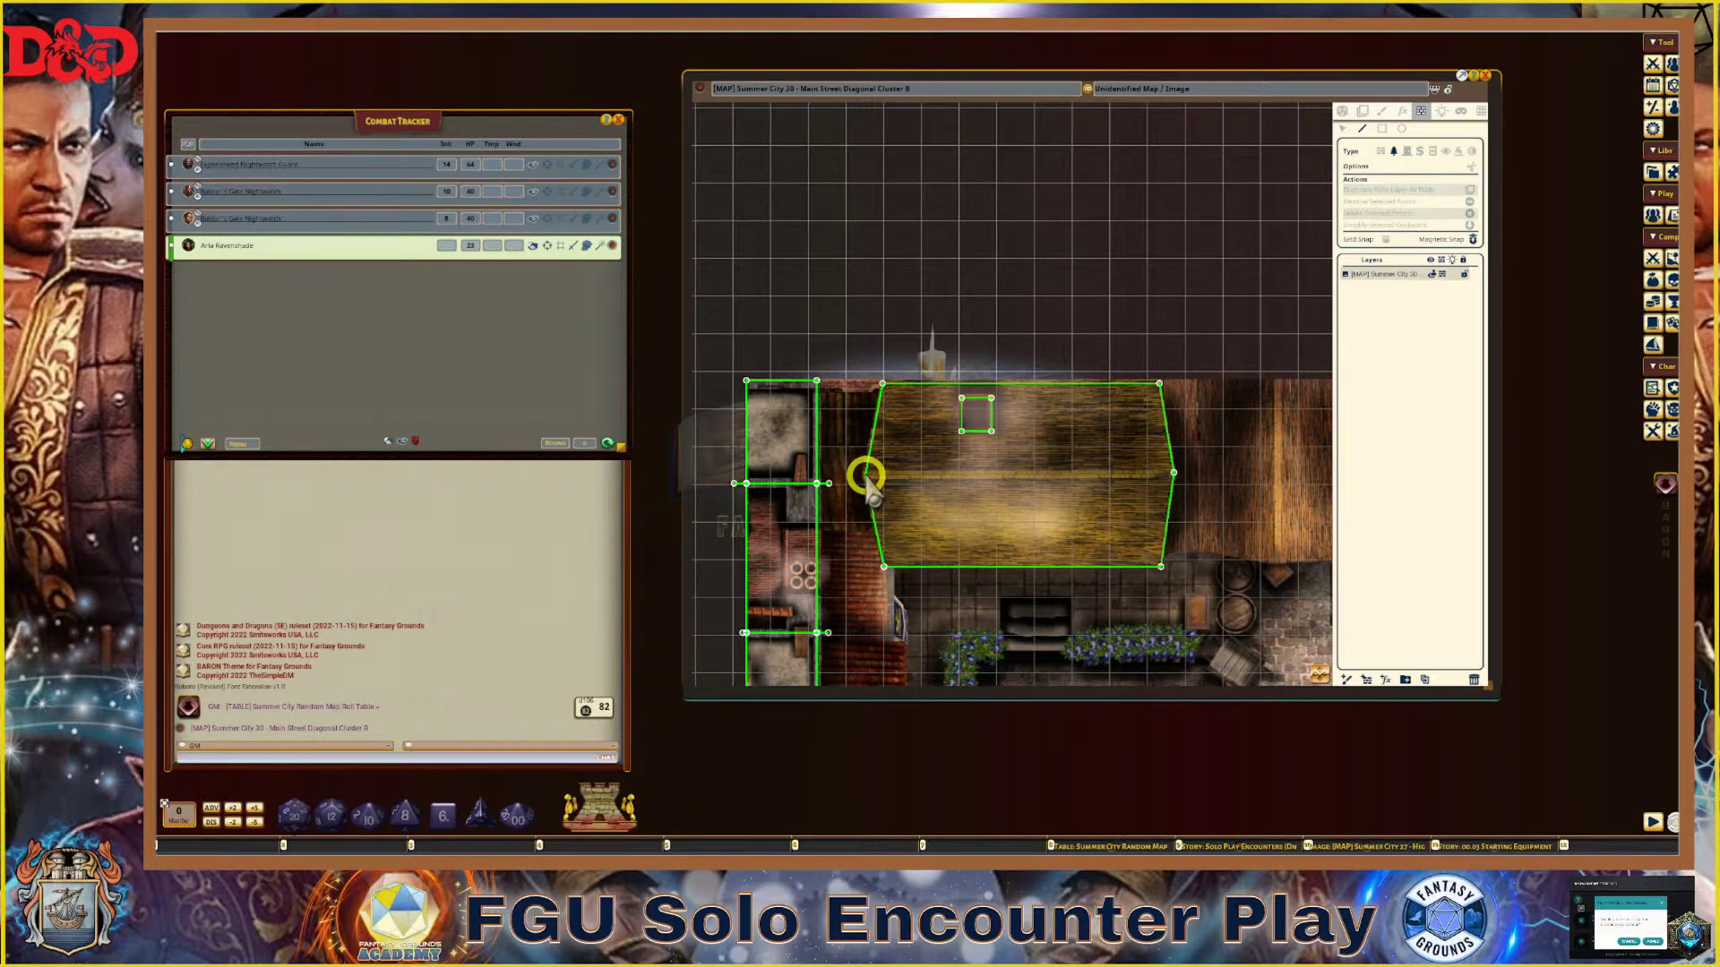
click(865, 476)
Draw a terrain line along the thatched roof's ridge, joining the two pointed end corners of its outline
scroll(1152, 538, down, 2)
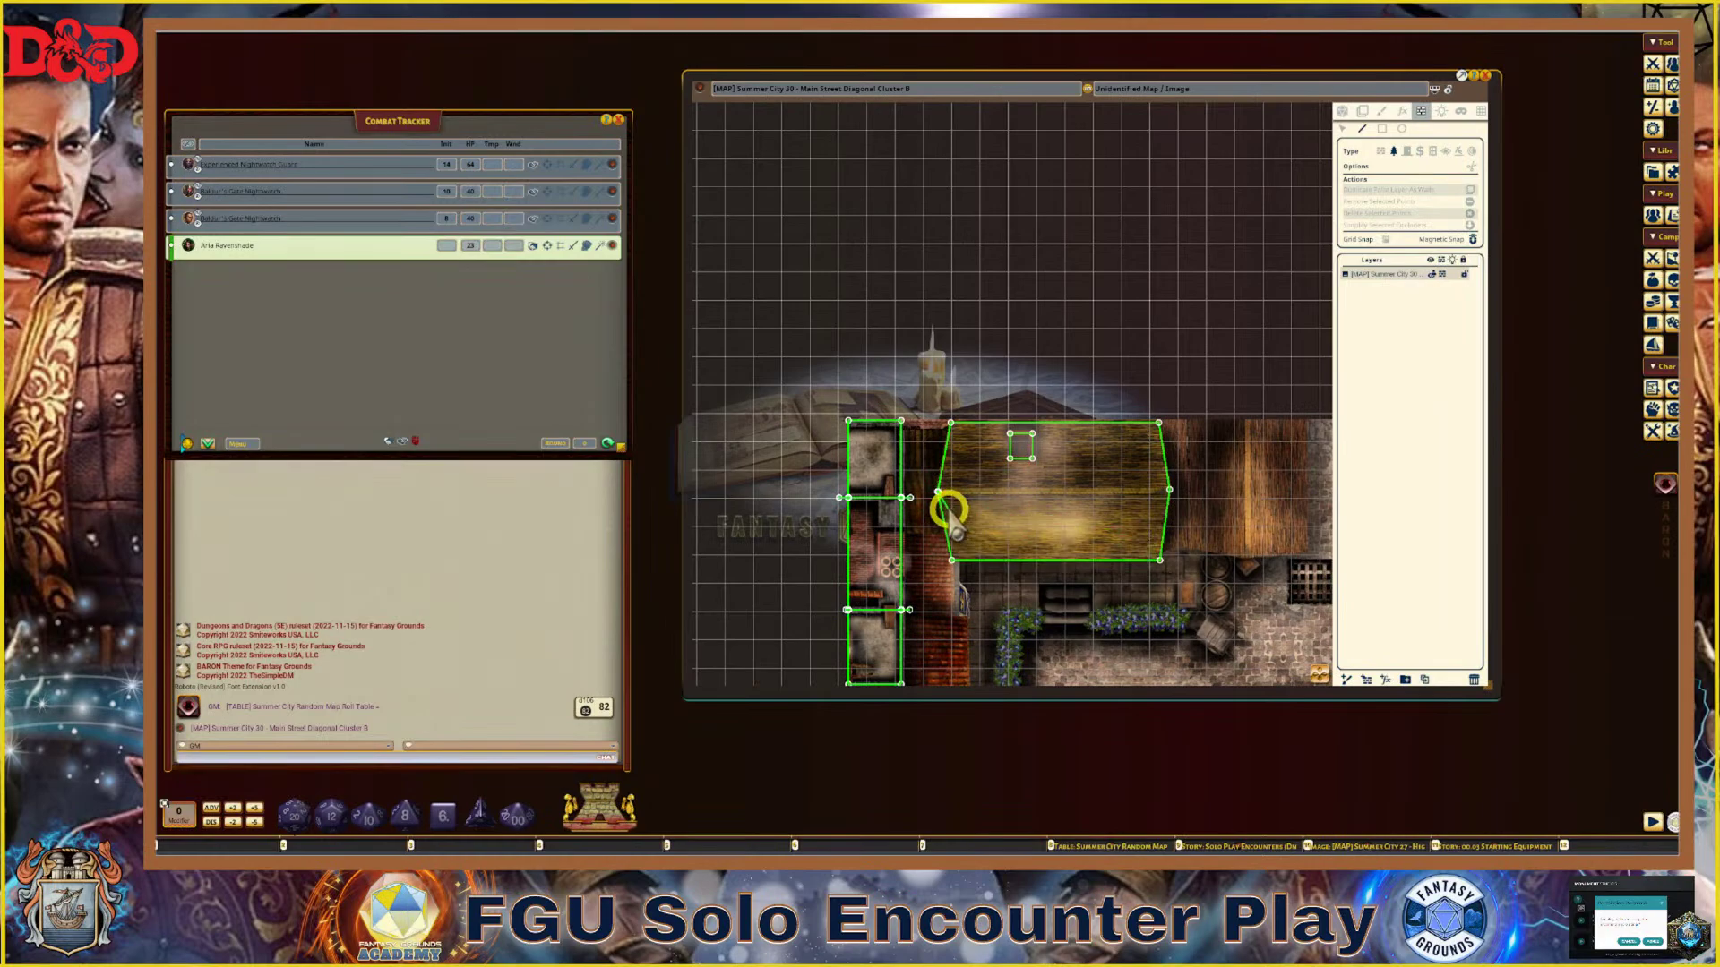
scroll(945, 509, up, 4)
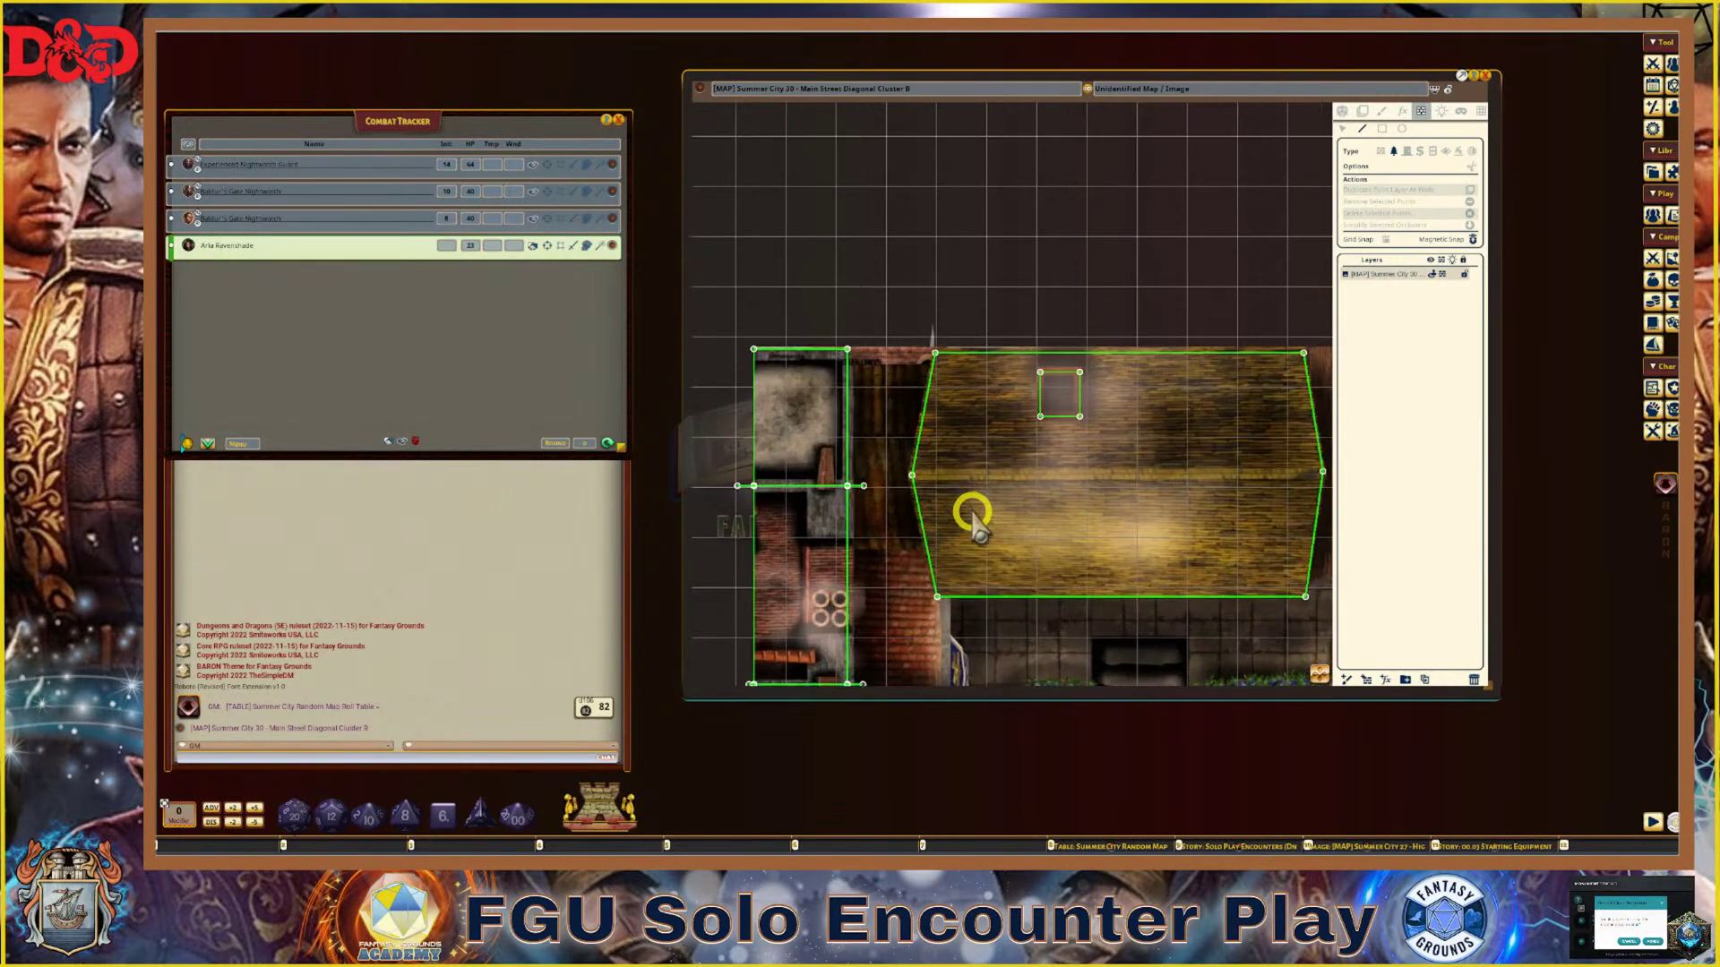
scroll(904, 449, down, 4)
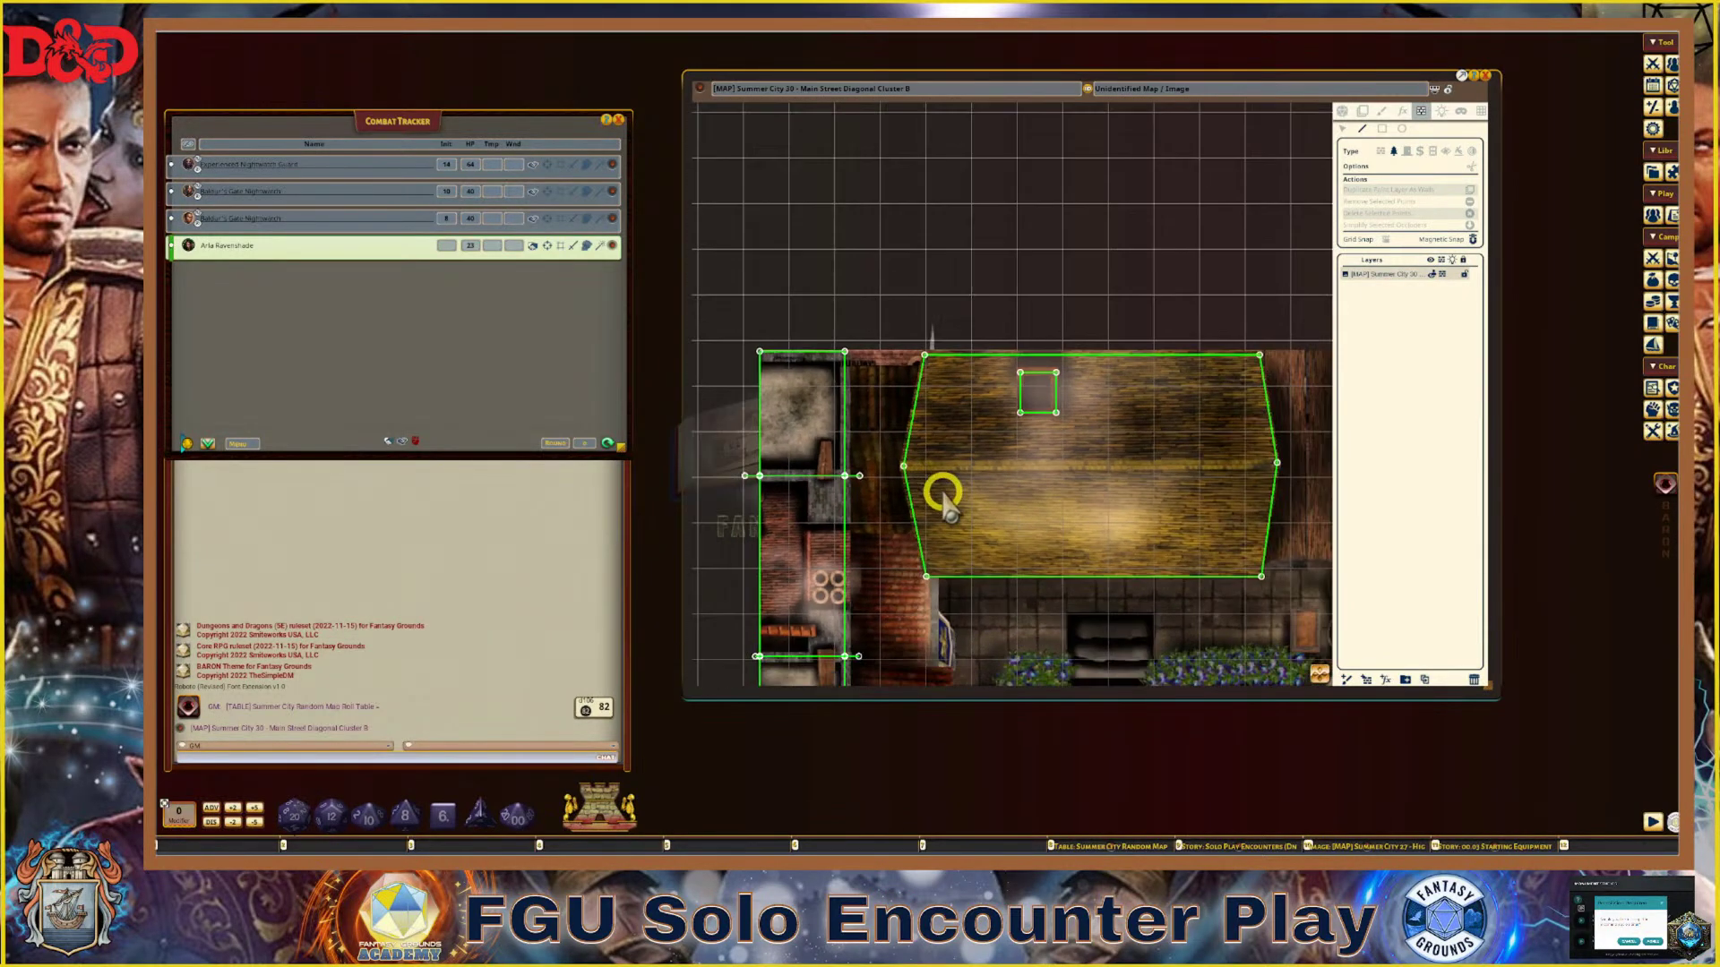
scroll(1062, 506, up, 2)
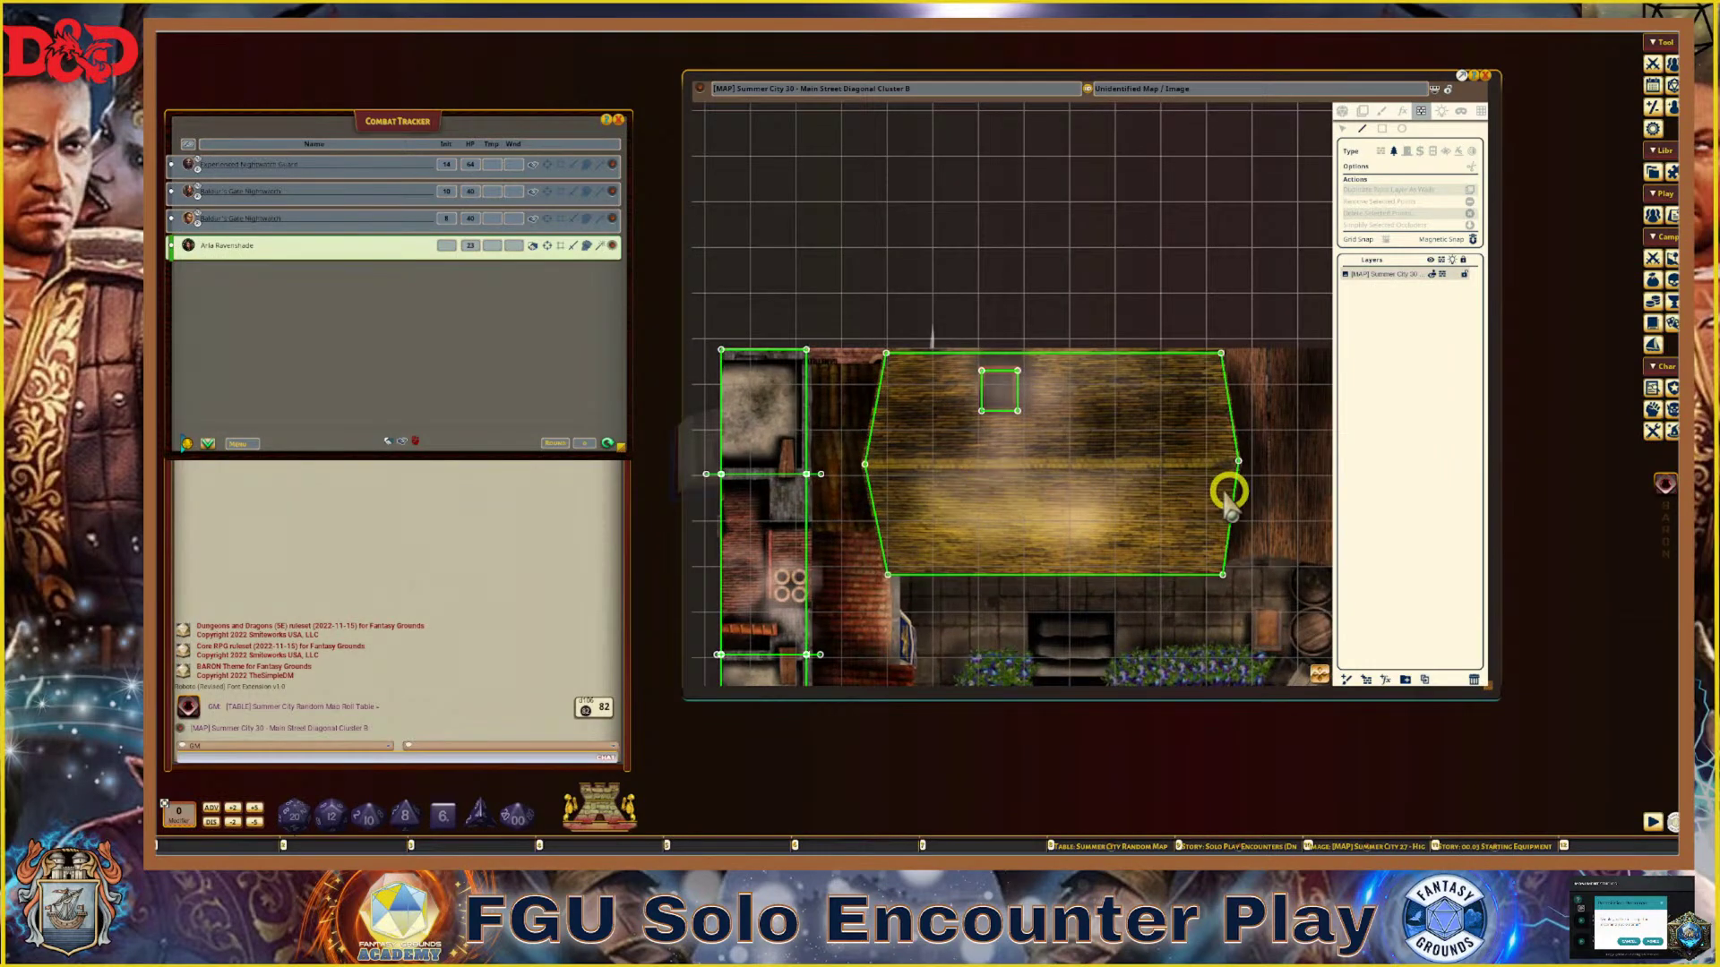
scroll(1219, 497, down, 1)
scroll(1196, 515, up, 2)
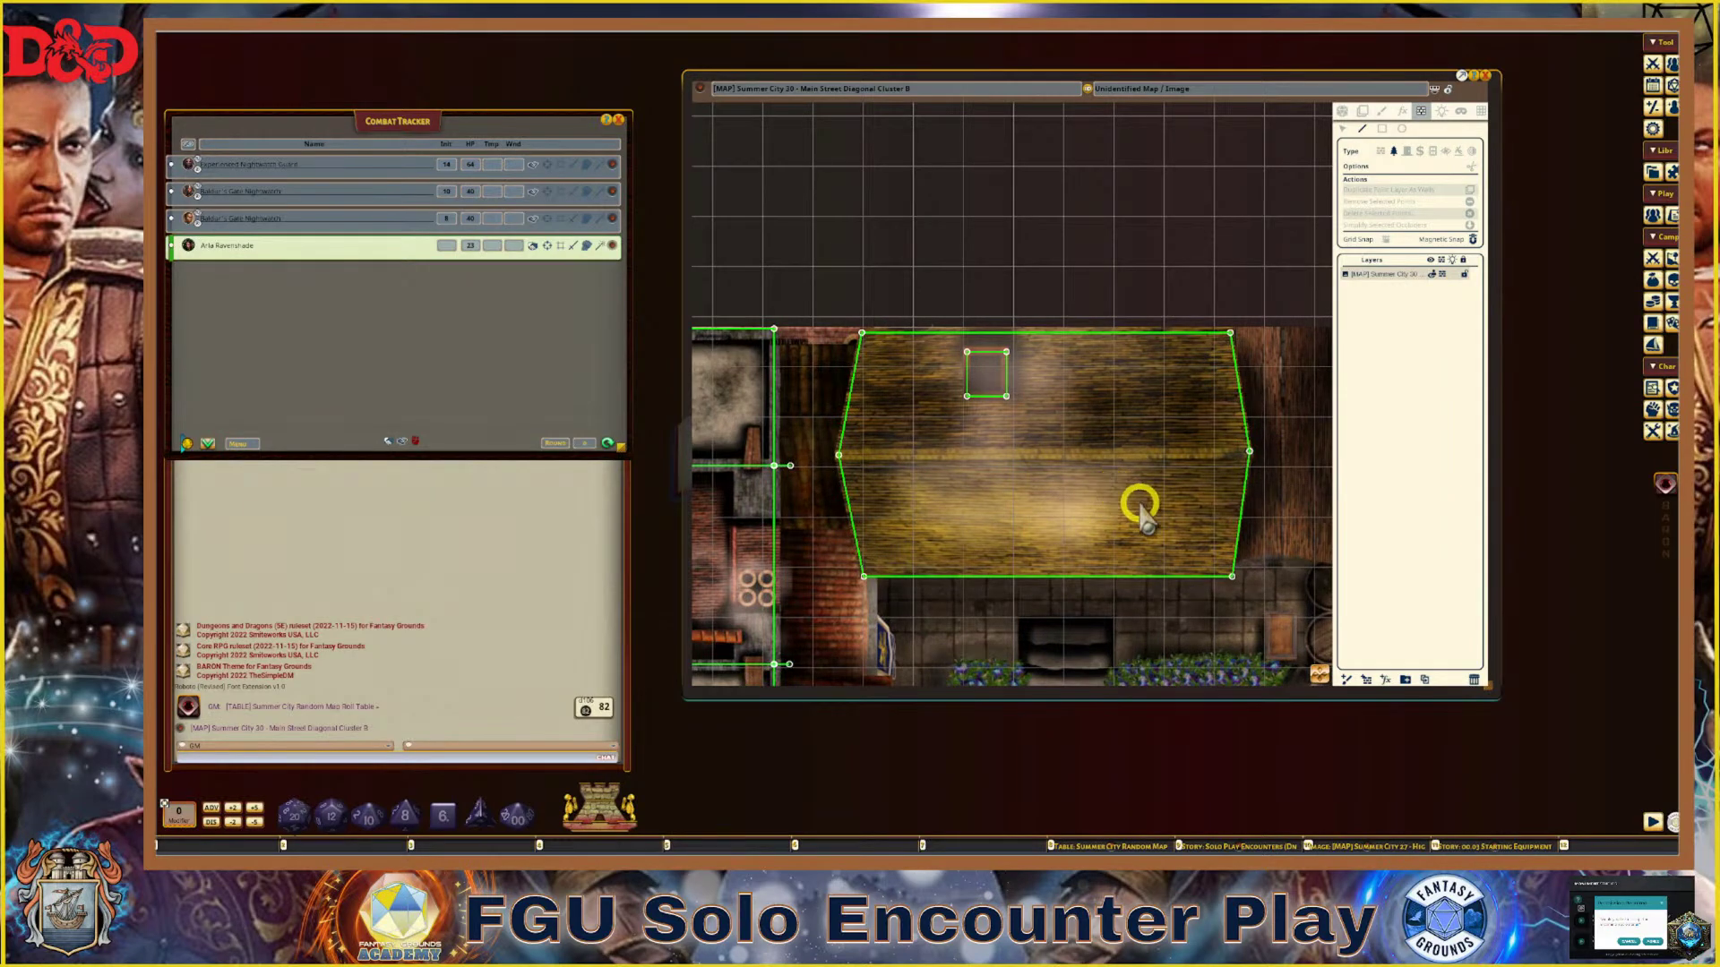
scroll(1169, 584, up, 1)
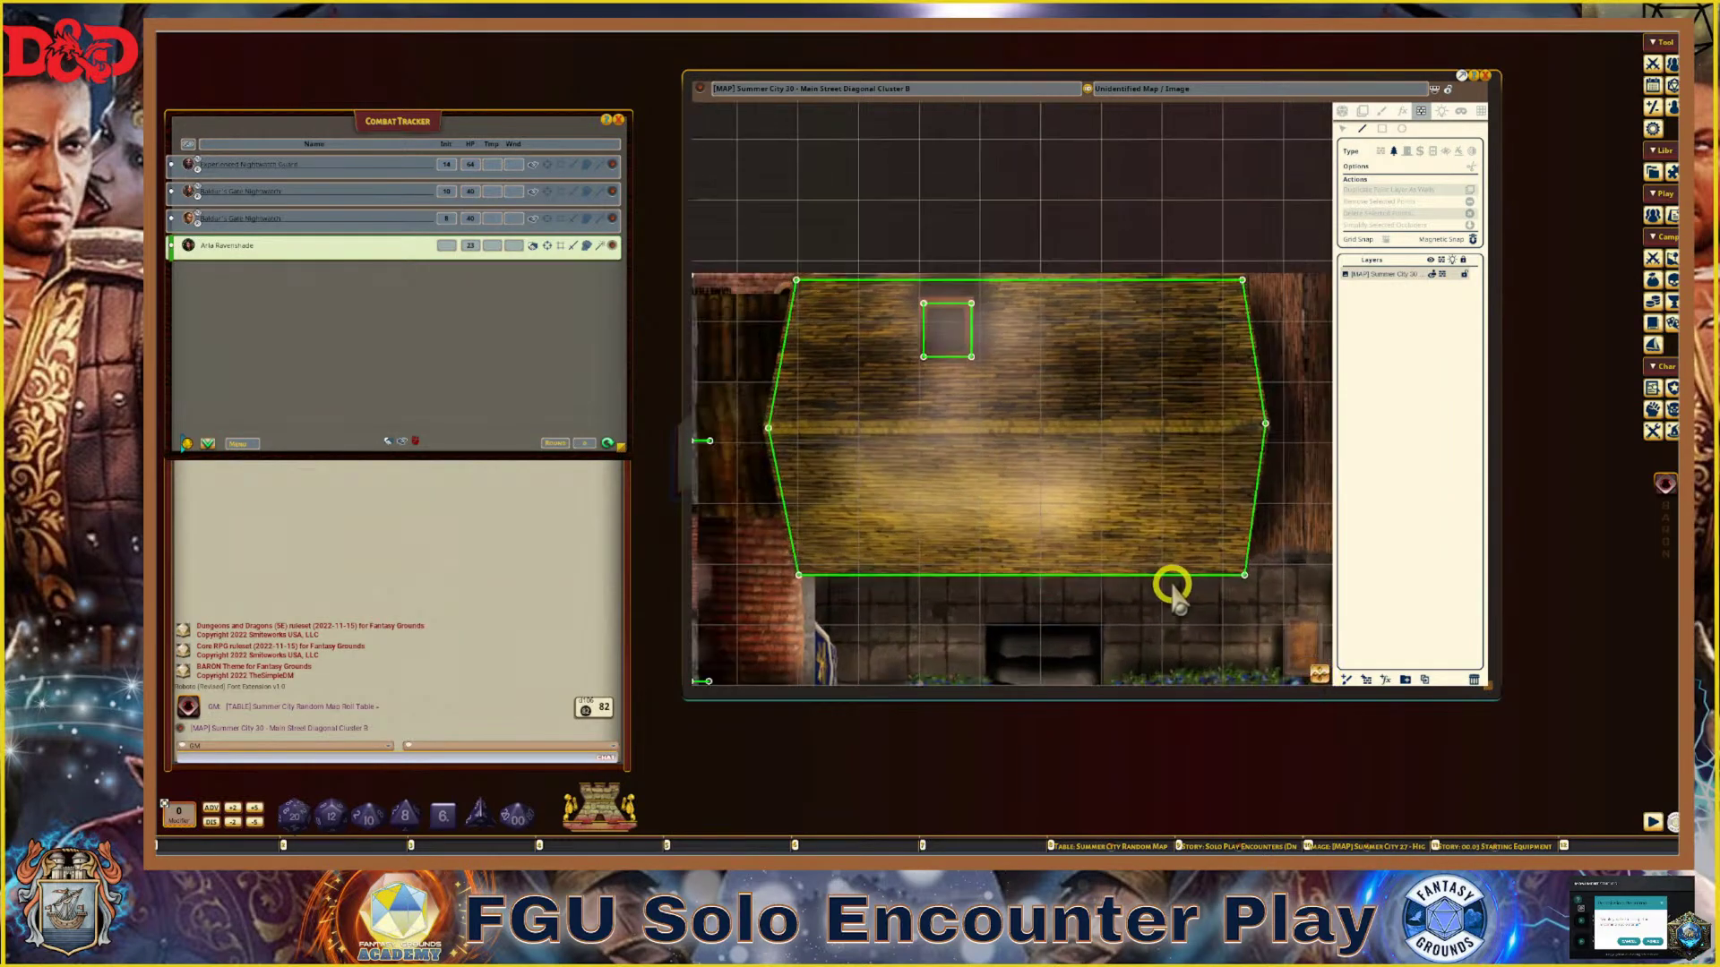
scroll(1174, 586, down, 1)
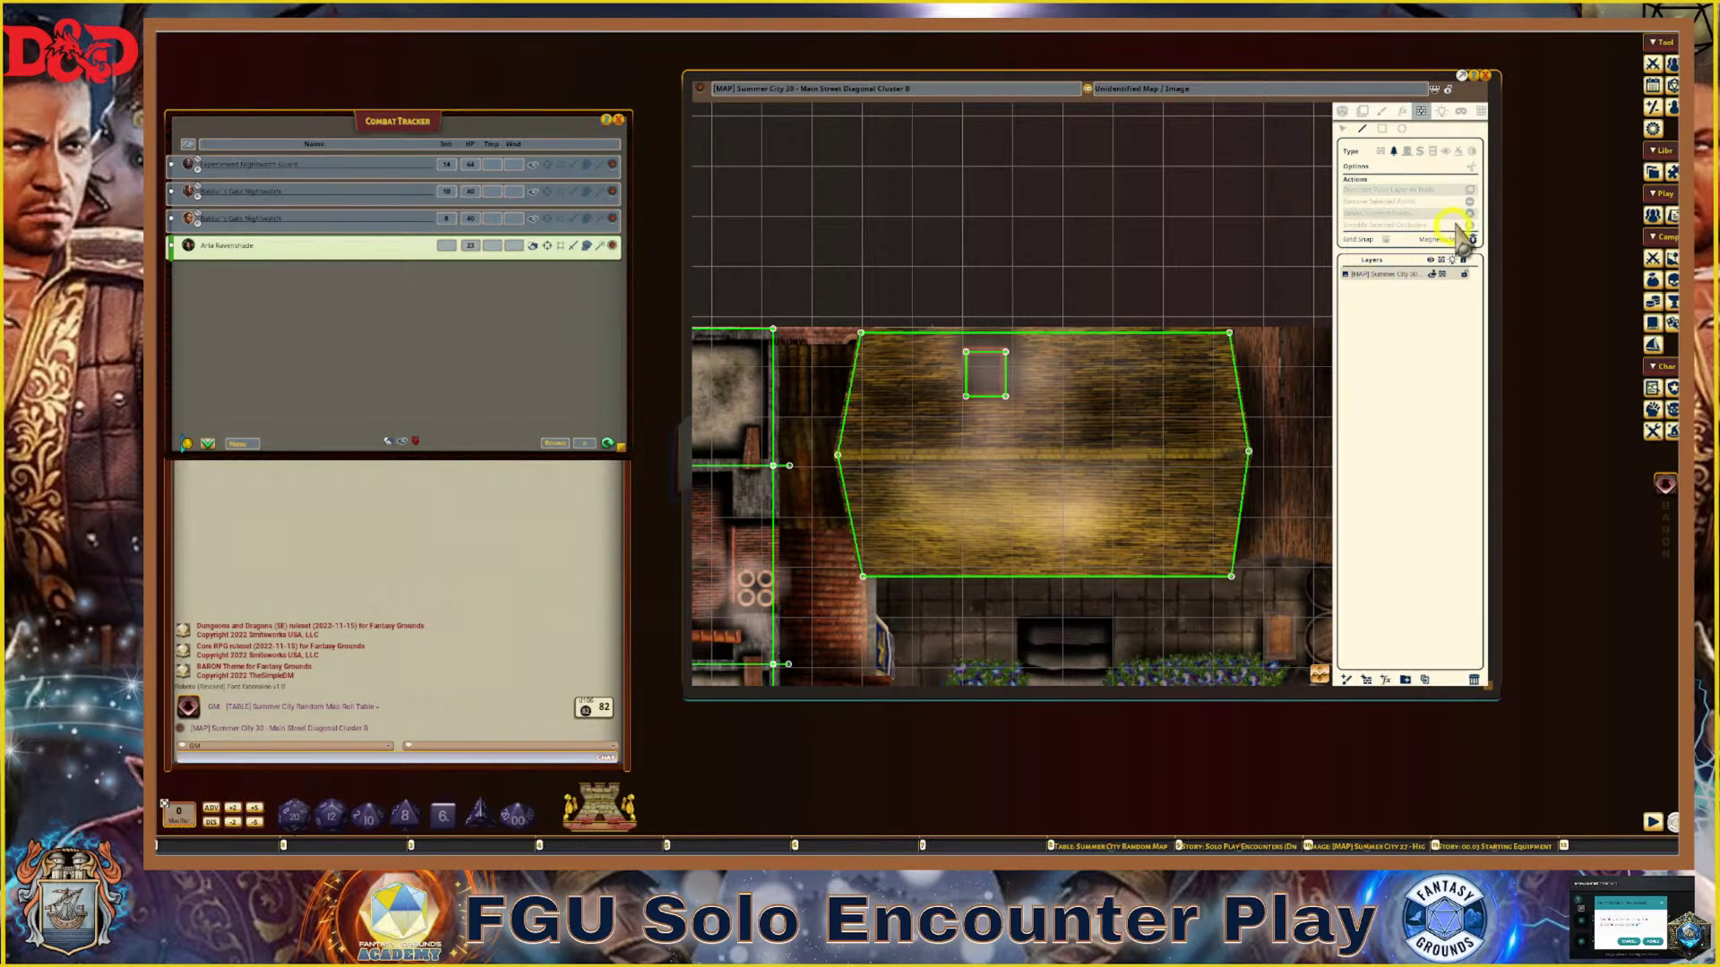
click(836, 457)
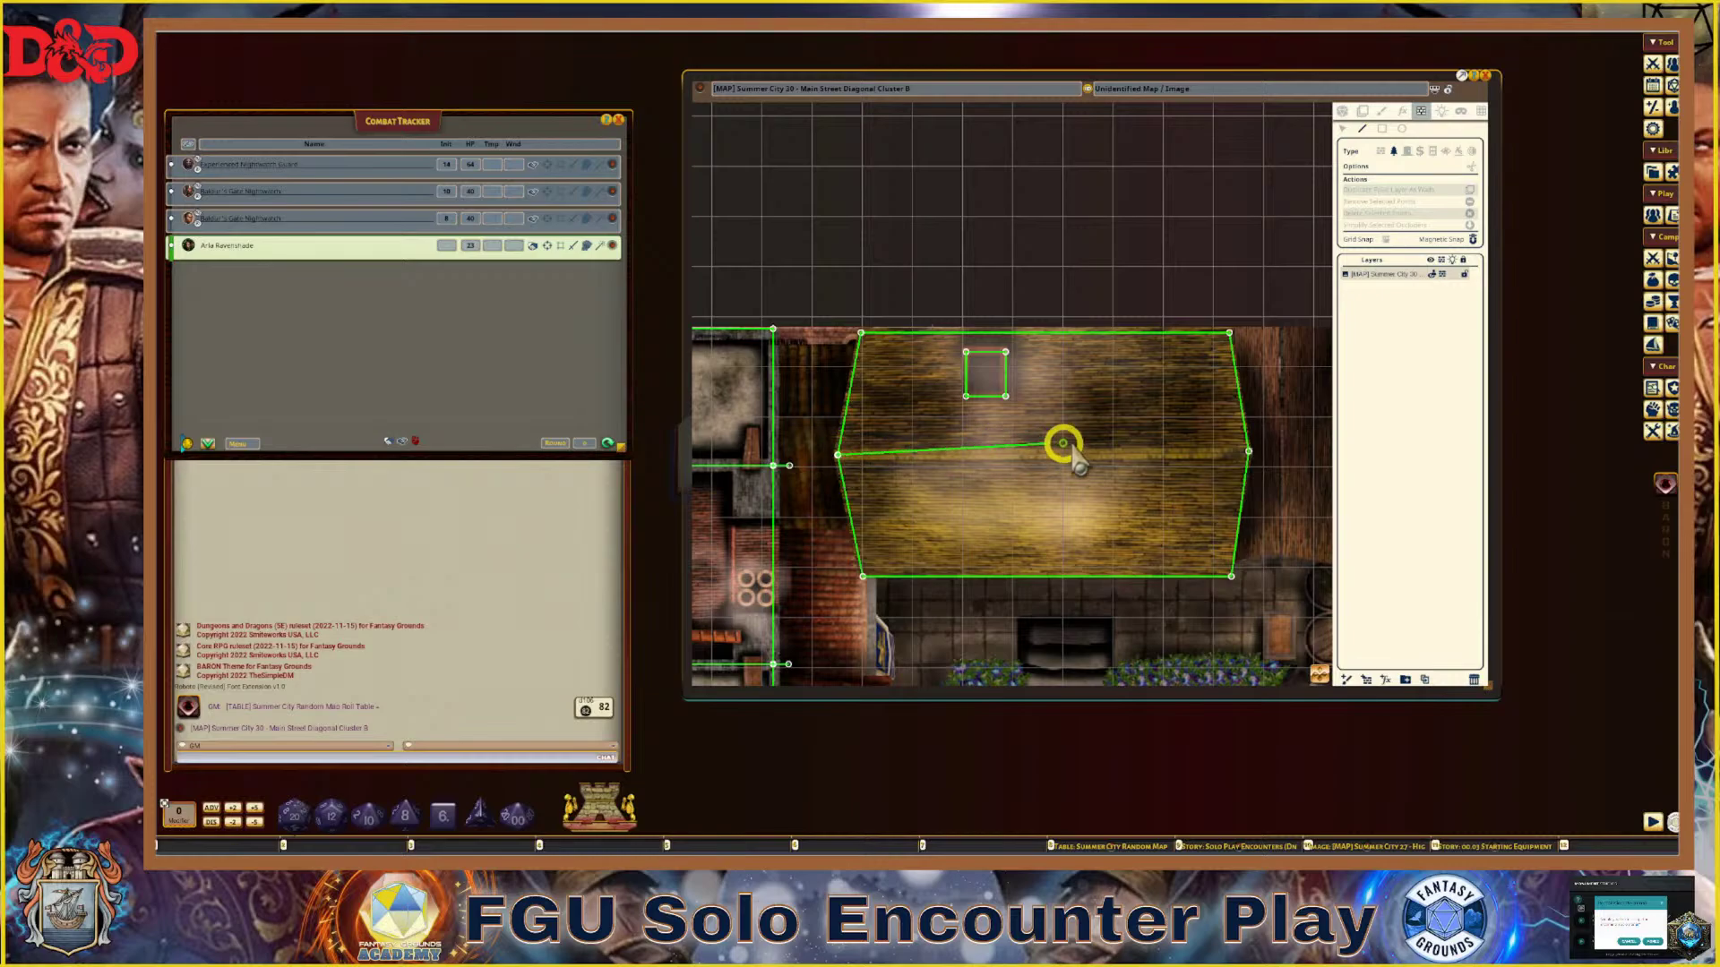
click(1247, 452)
Examine how the roof outline, ridge line and chimney rectangle fit the yellow thatched roof
scroll(1140, 519, down, 3)
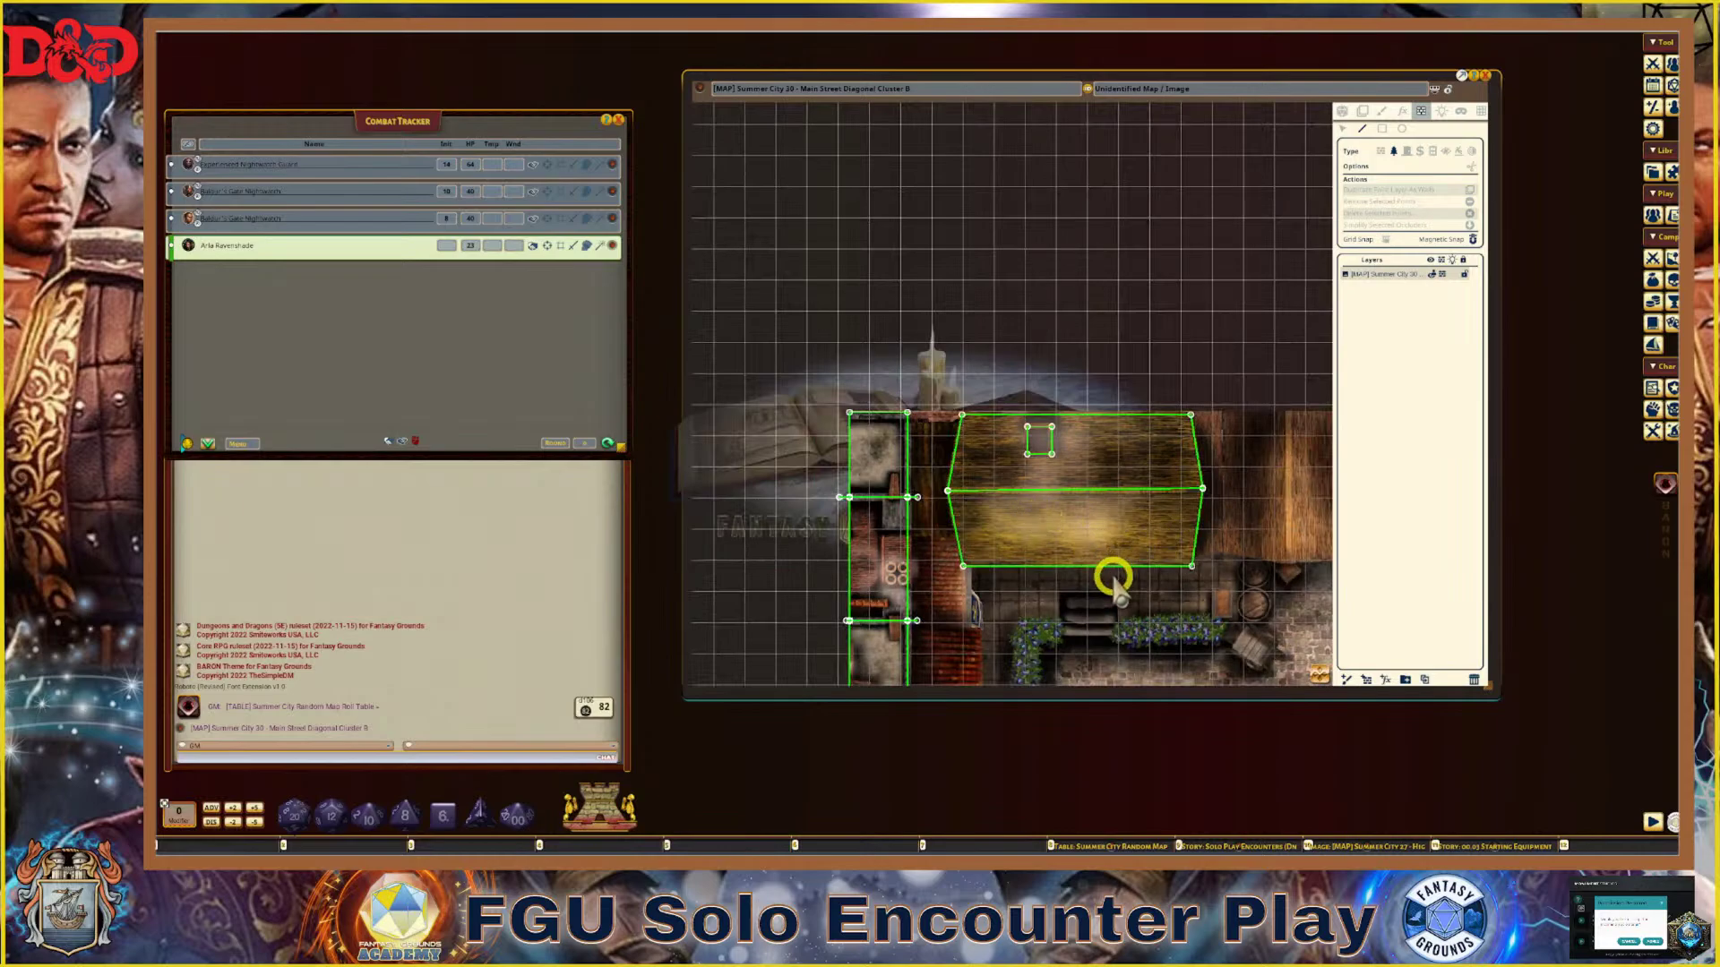
scroll(1142, 564, up, 2)
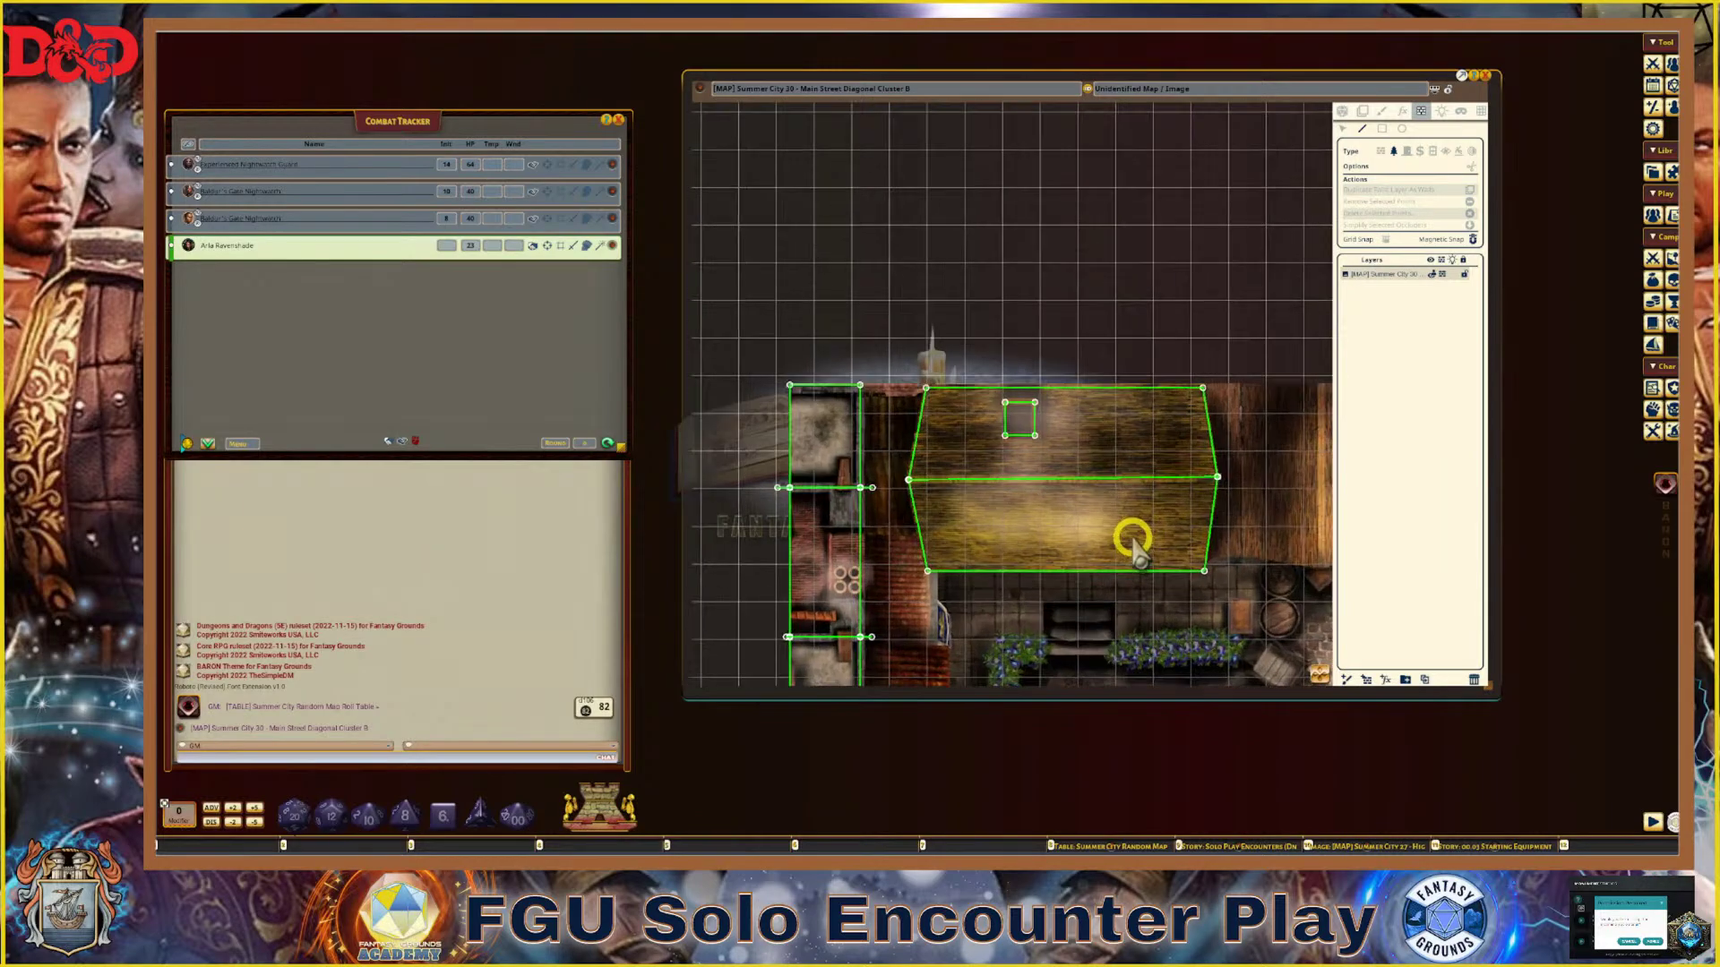
scroll(1132, 540, down, 3)
scroll(1125, 551, up, 1)
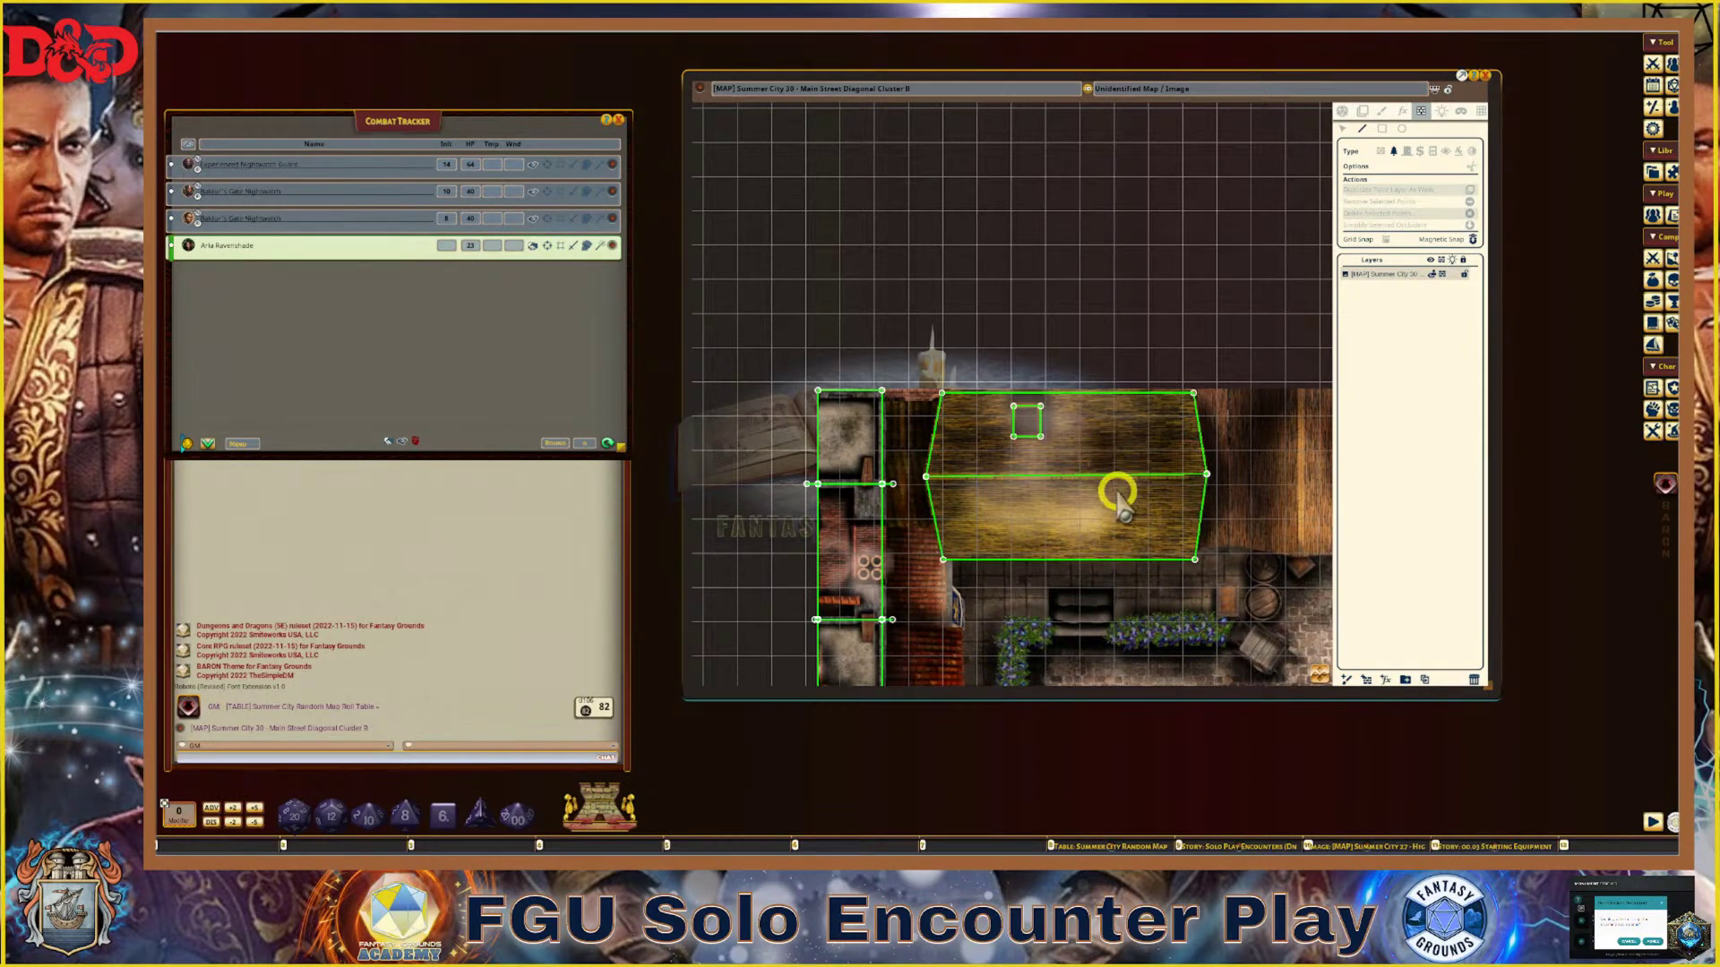
scroll(1118, 494, up, 2)
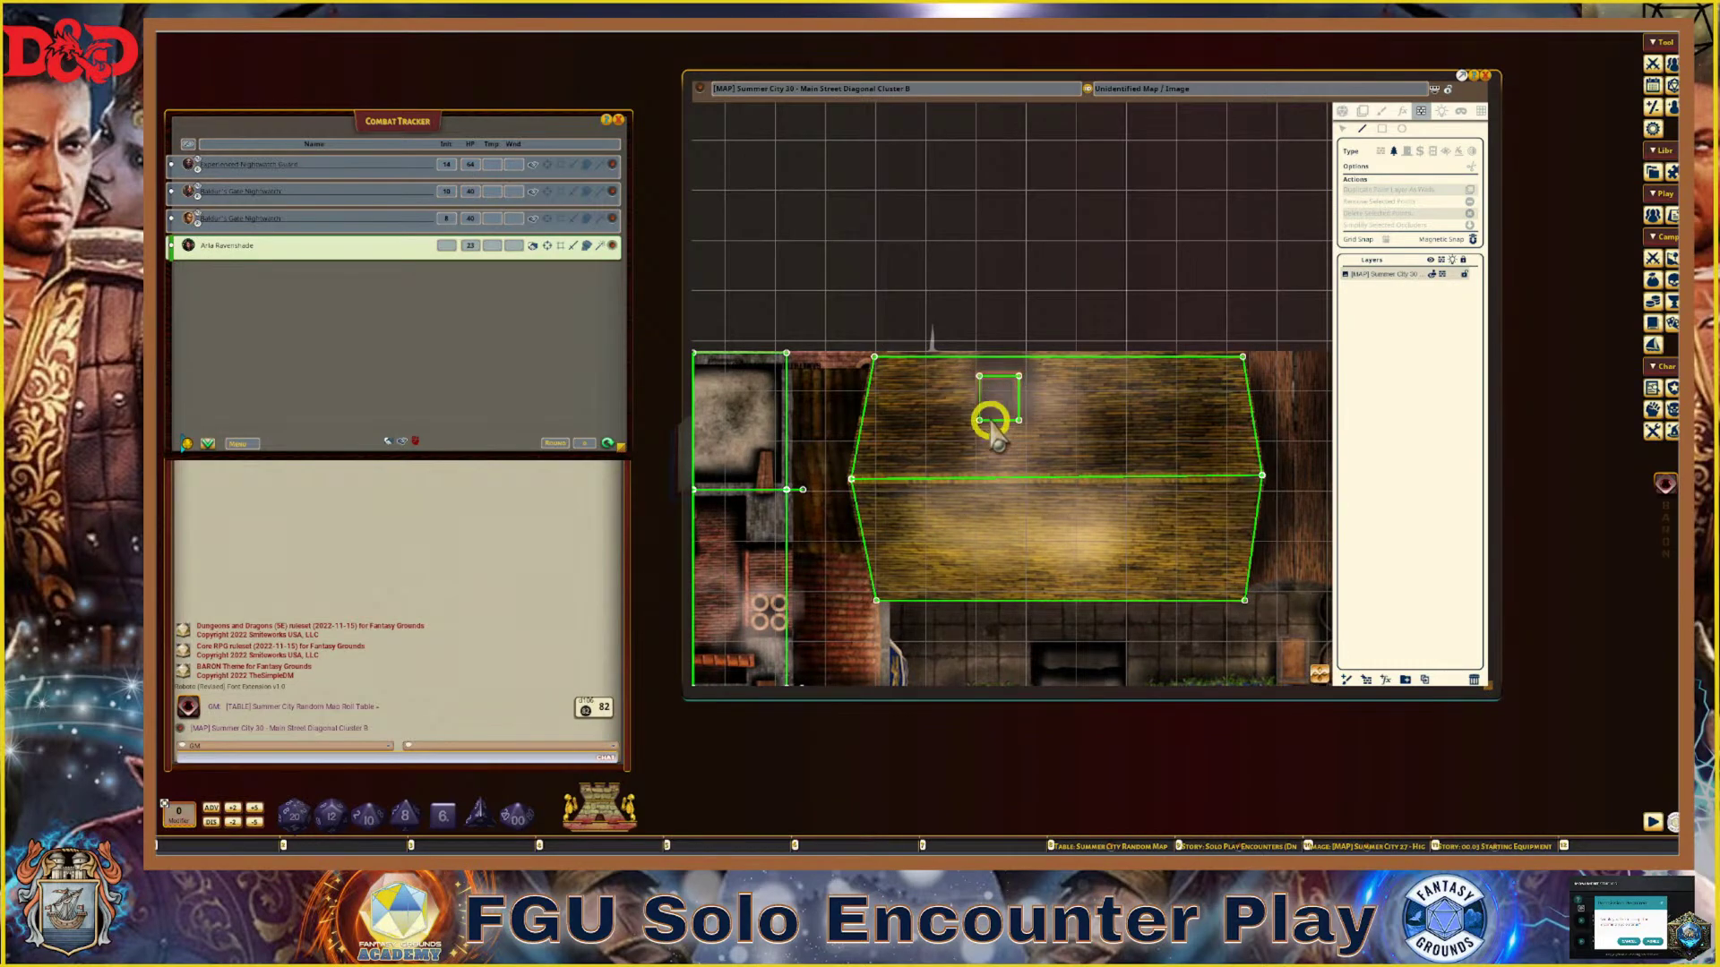
scroll(994, 407, down, 1)
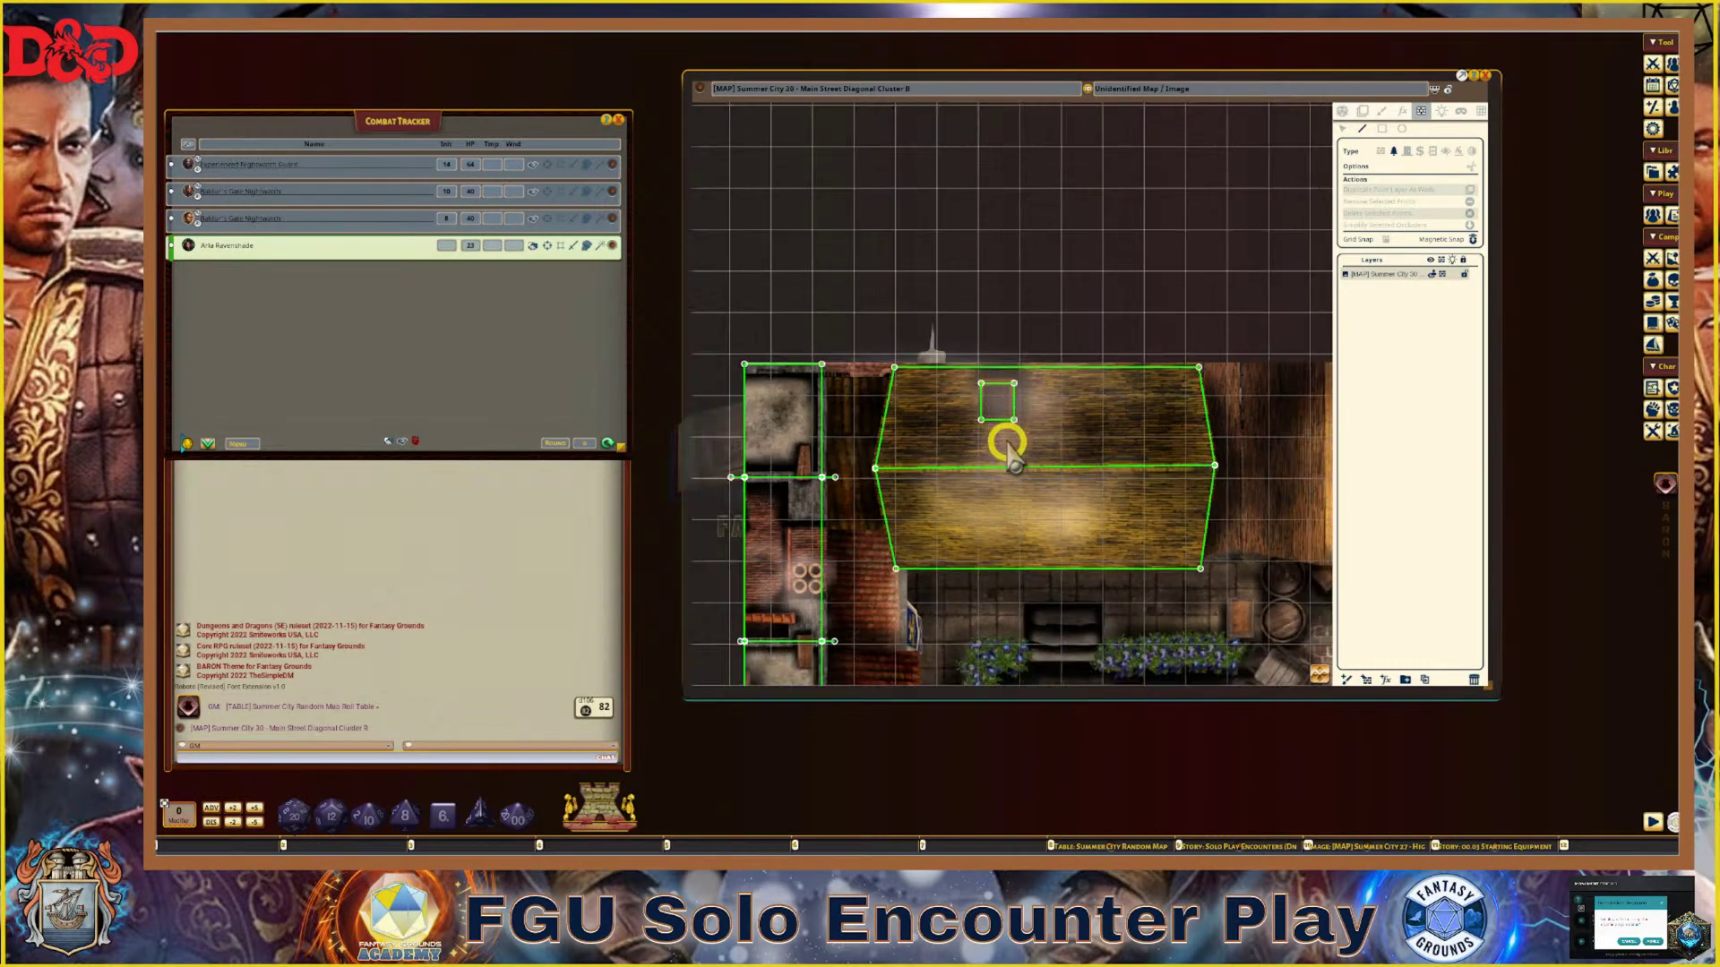
scroll(998, 385, up, 2)
scroll(948, 385, down, 2)
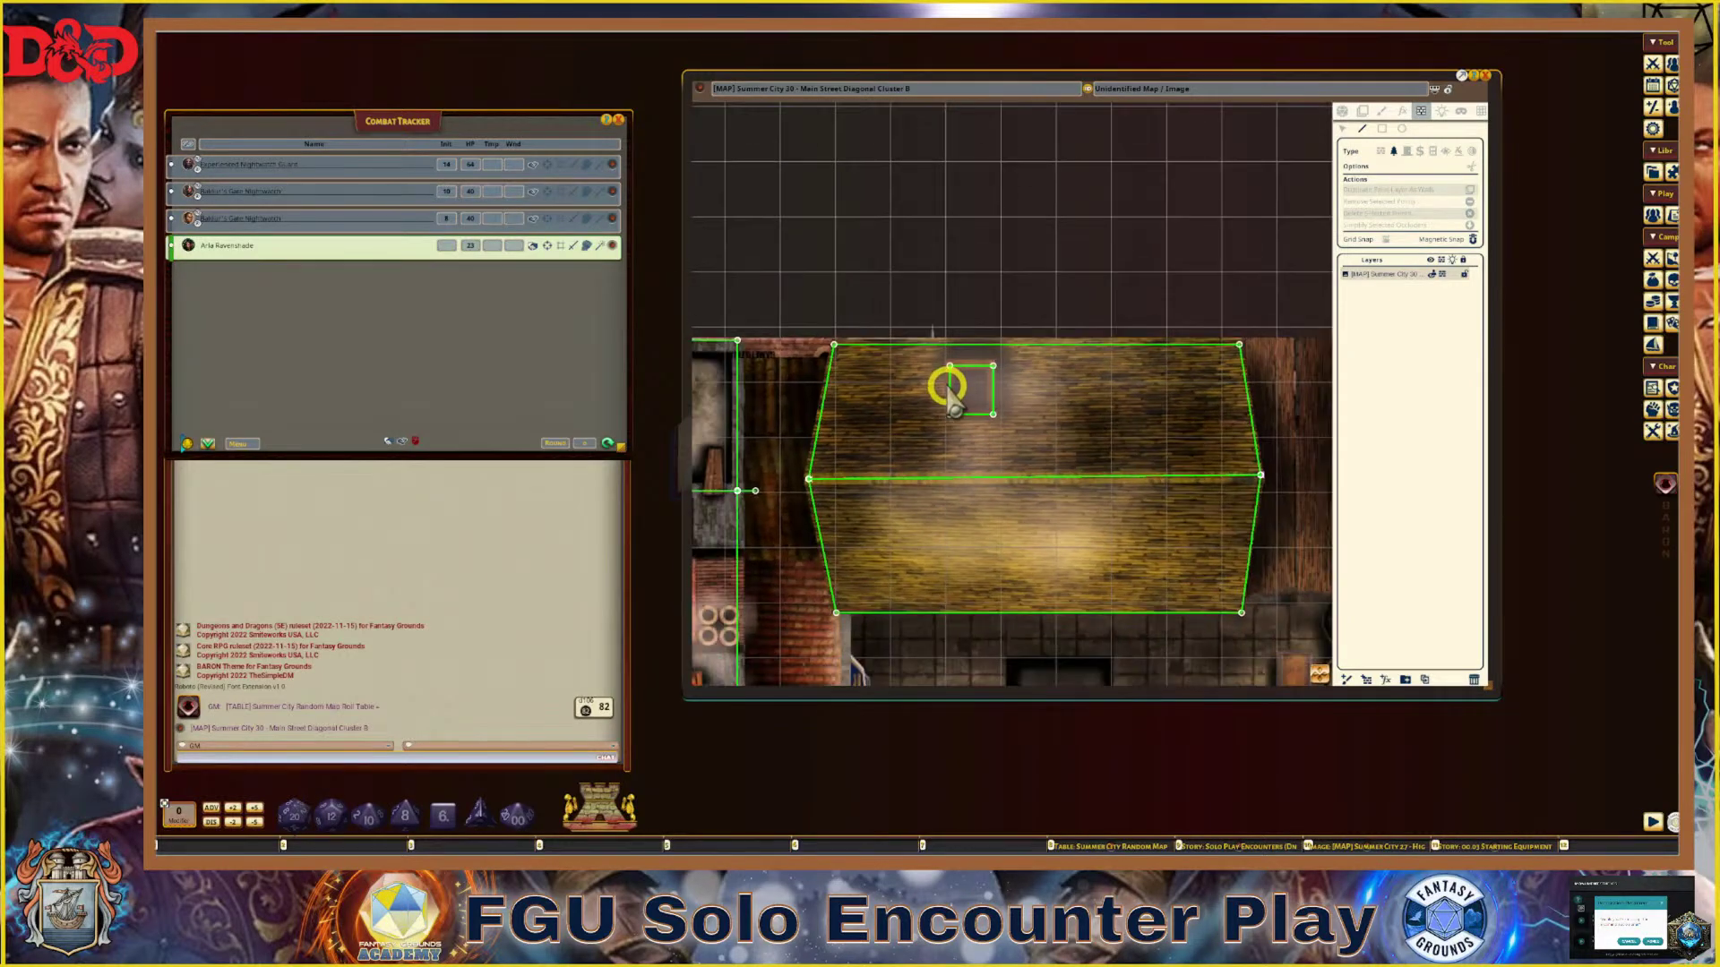
scroll(955, 416, down, 2)
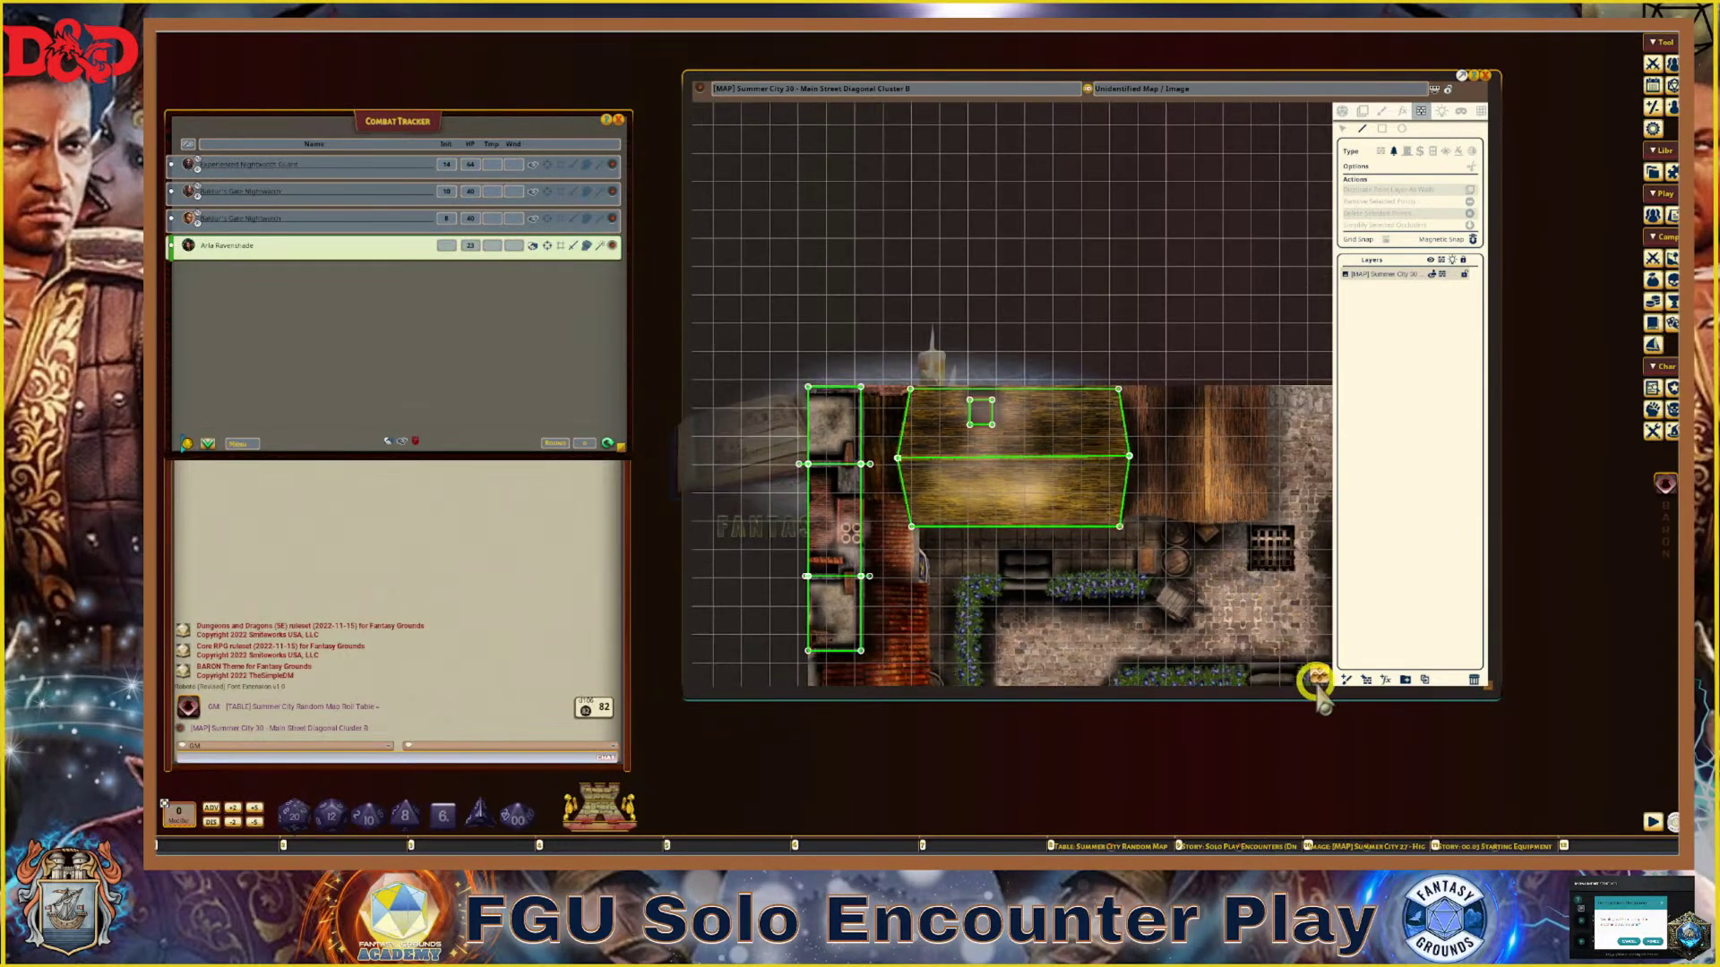
Start a closed terrain polygon around the L-shaped tiled roof, following the map's south edge and east edge to the roof's northeast corner
drag(1323, 671, 1412, 716)
scroll(1131, 574, down, 1)
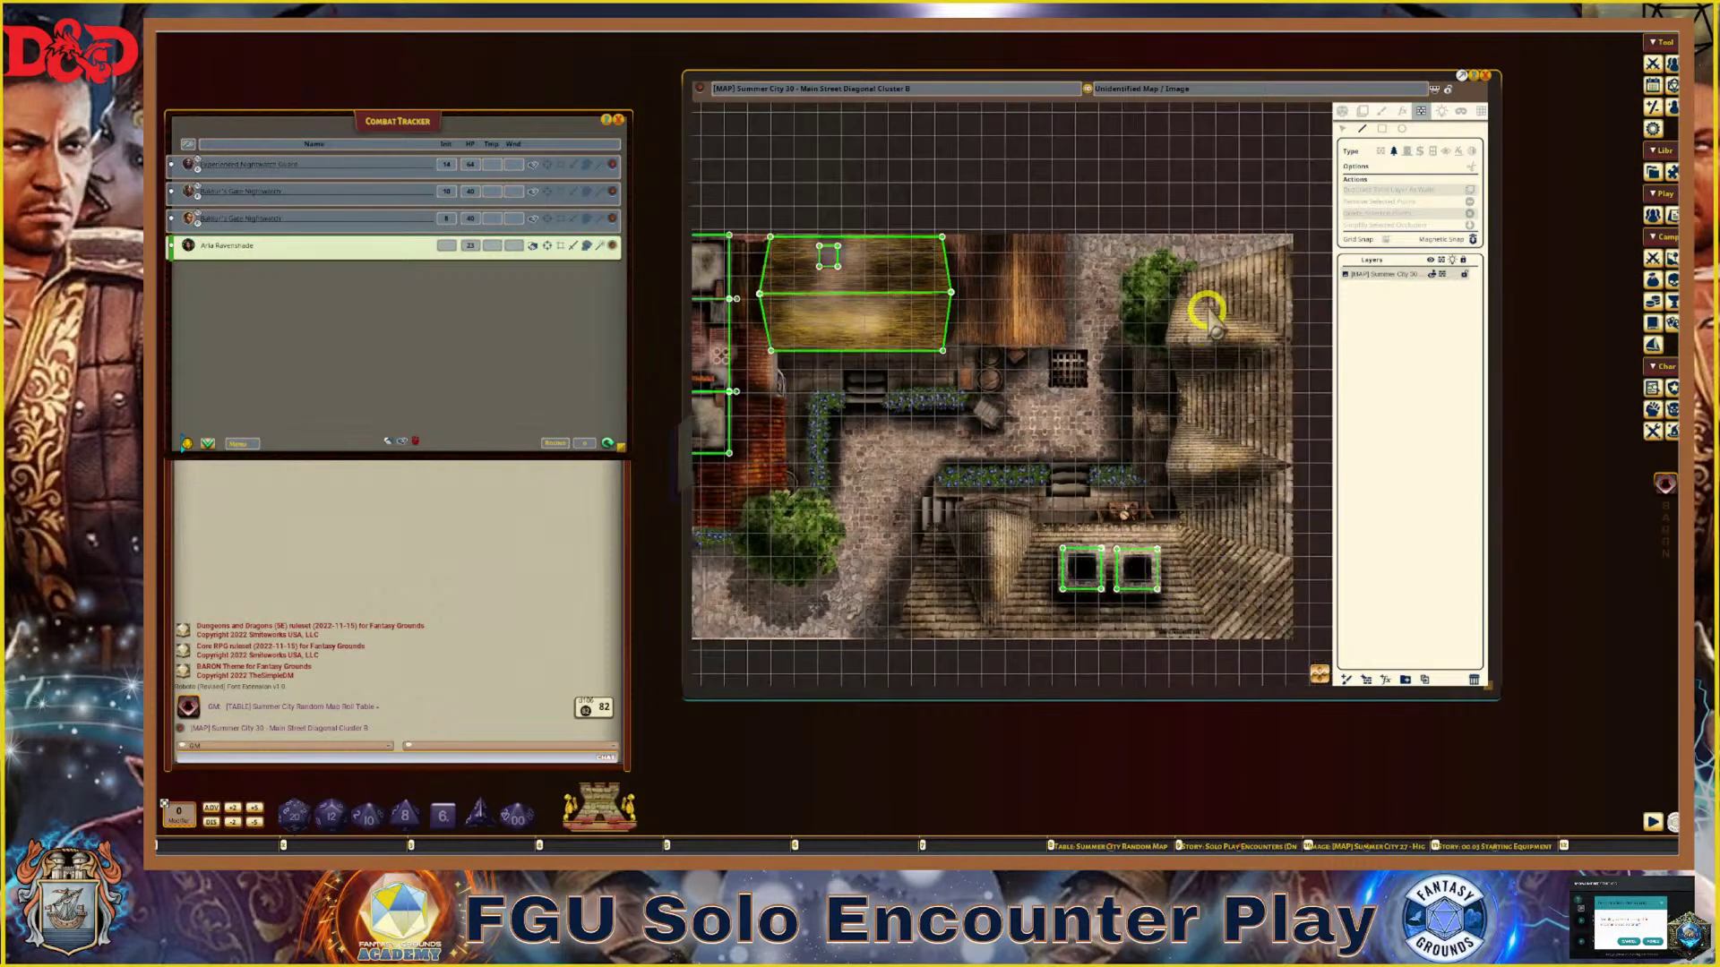
drag(1320, 675, 1343, 683)
scroll(1075, 514, up, 1)
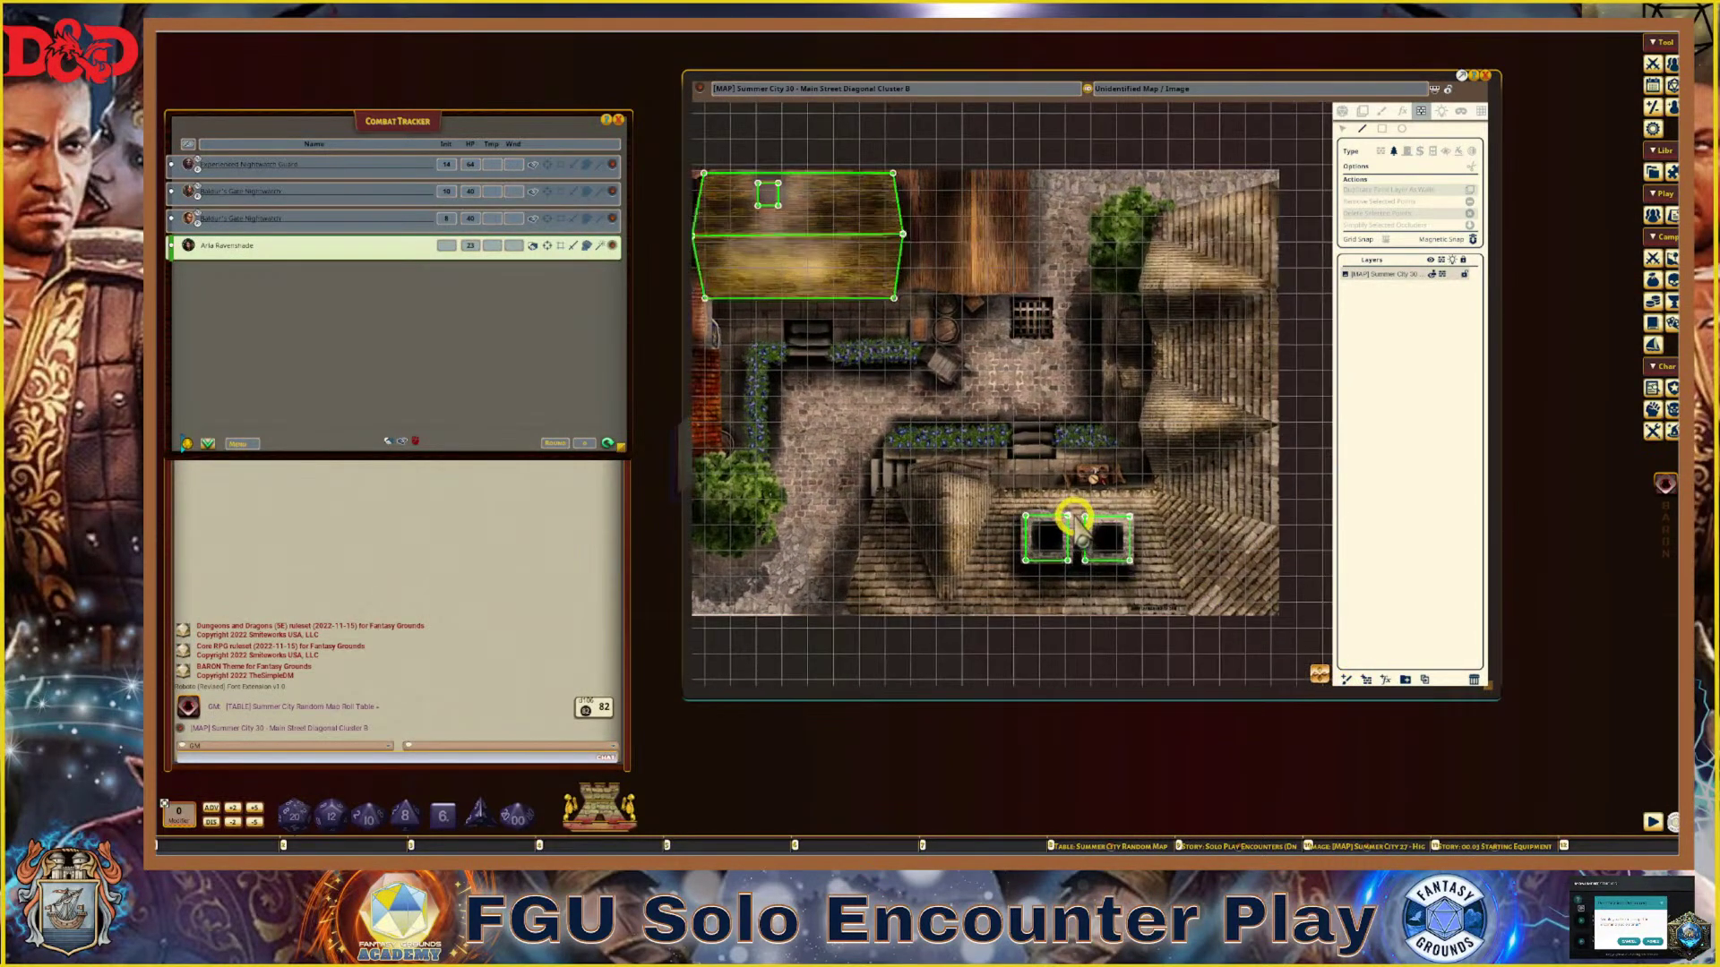
scroll(1073, 518, up, 2)
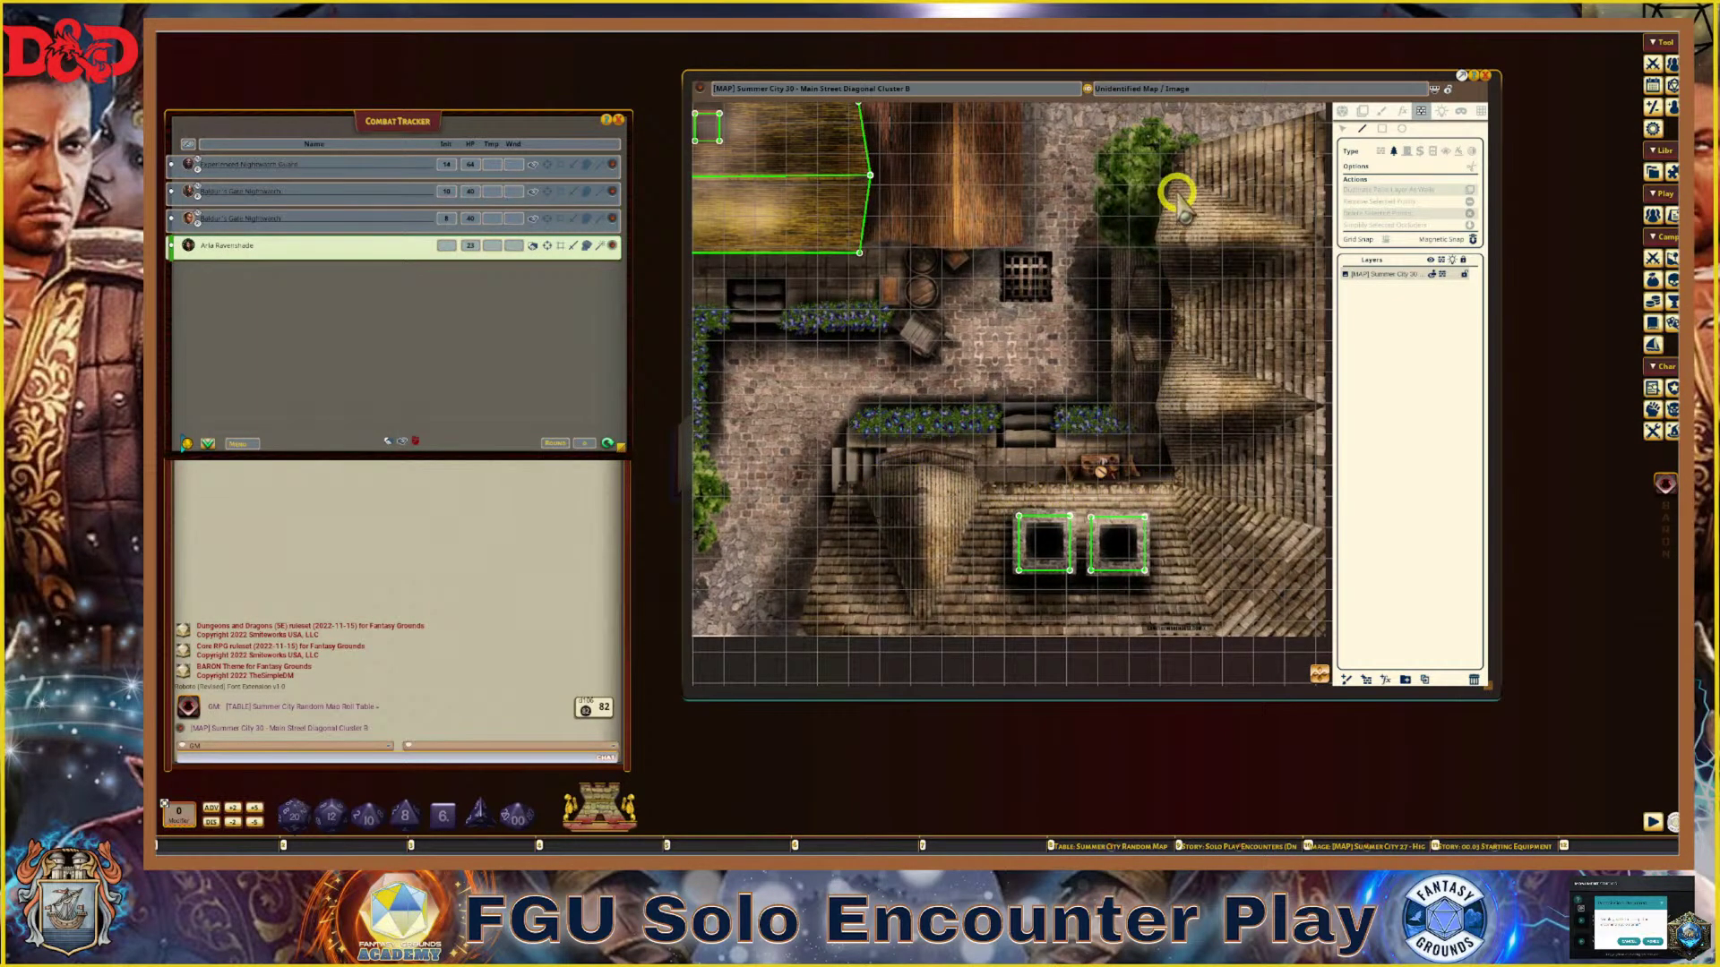
scroll(1034, 497, down, 2)
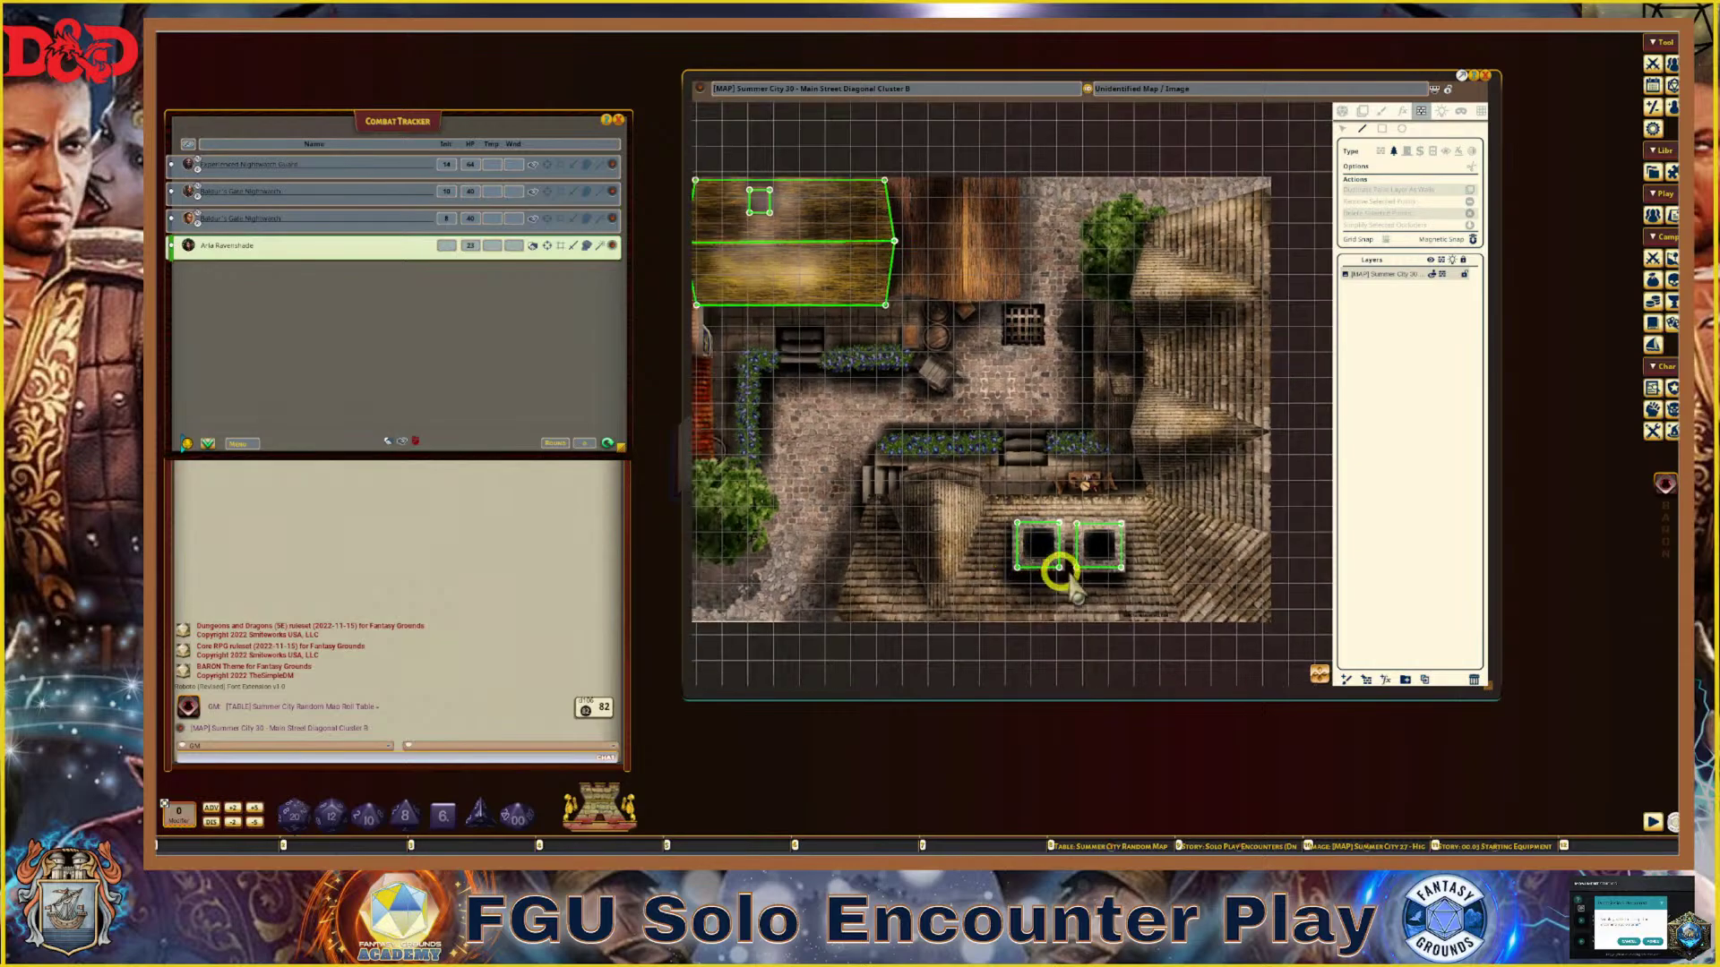
click(1320, 676)
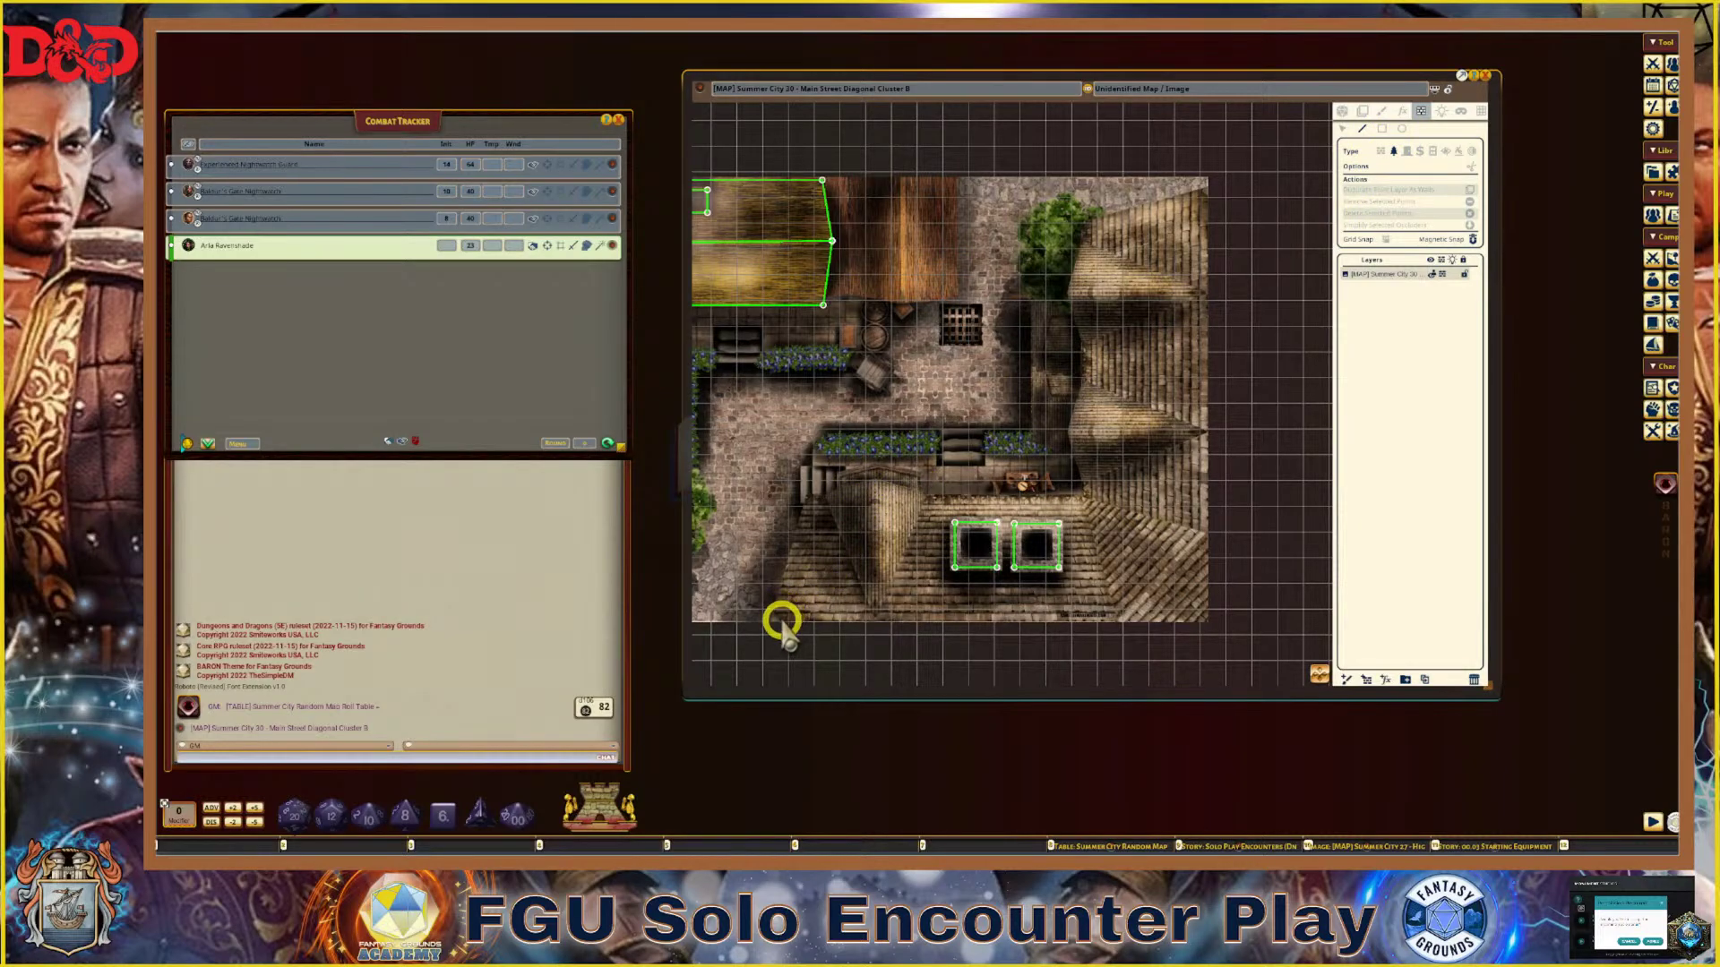
click(781, 620)
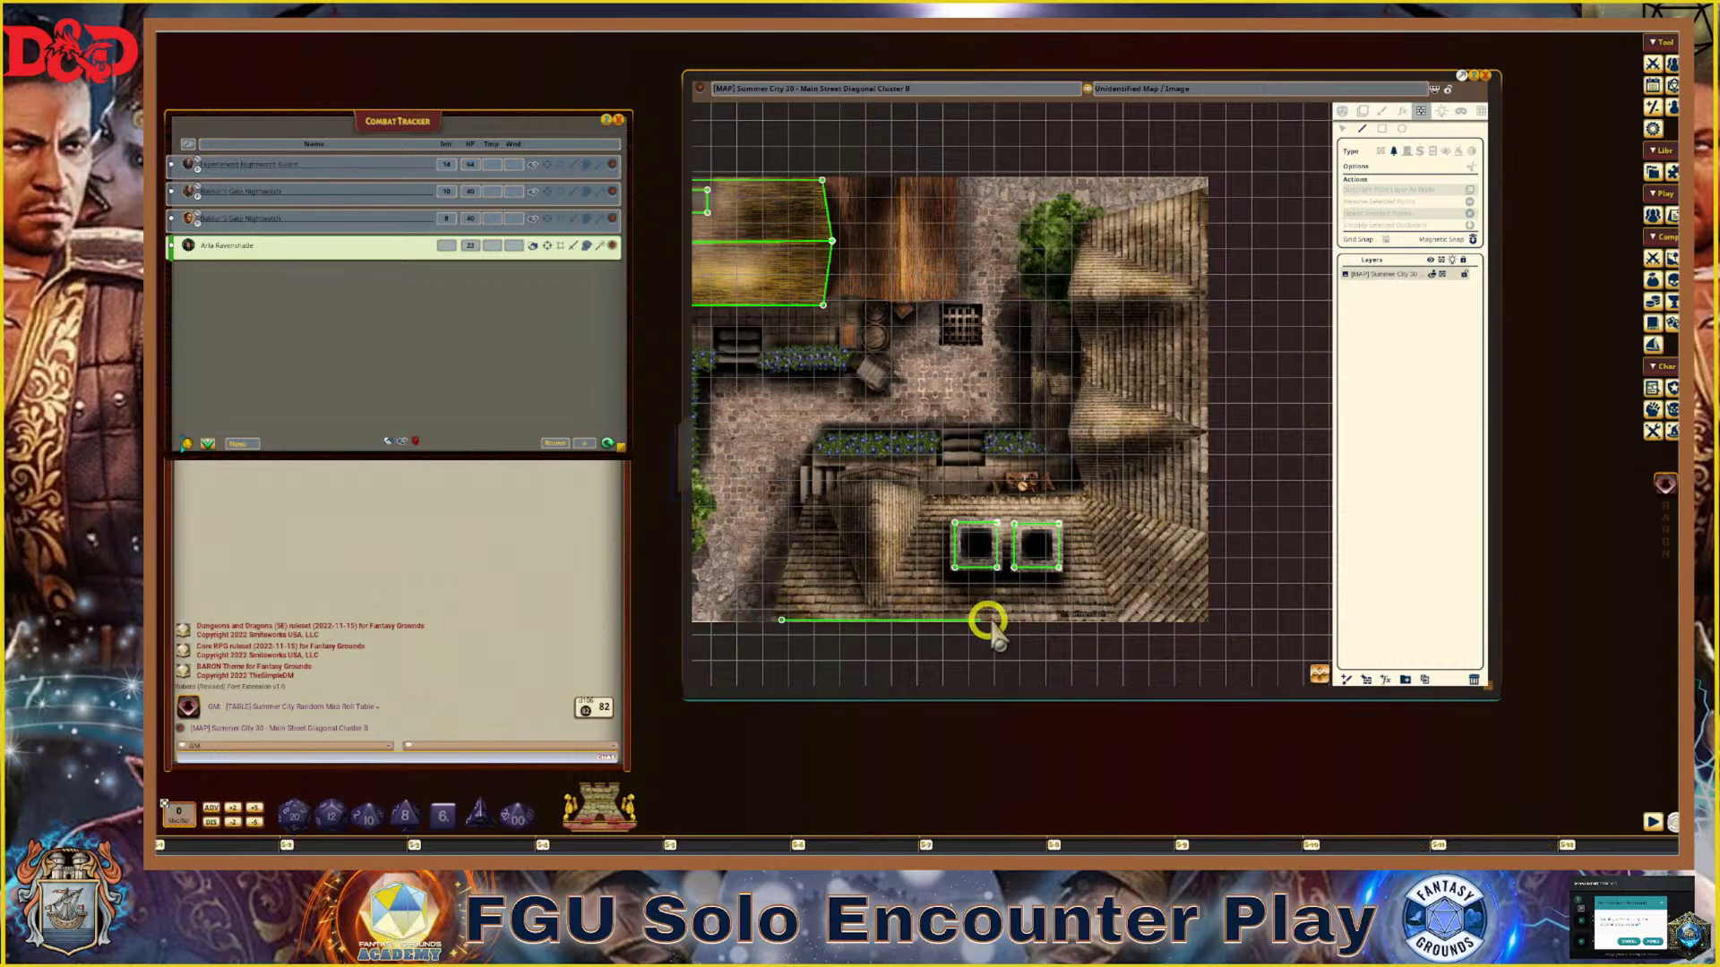
click(1205, 620)
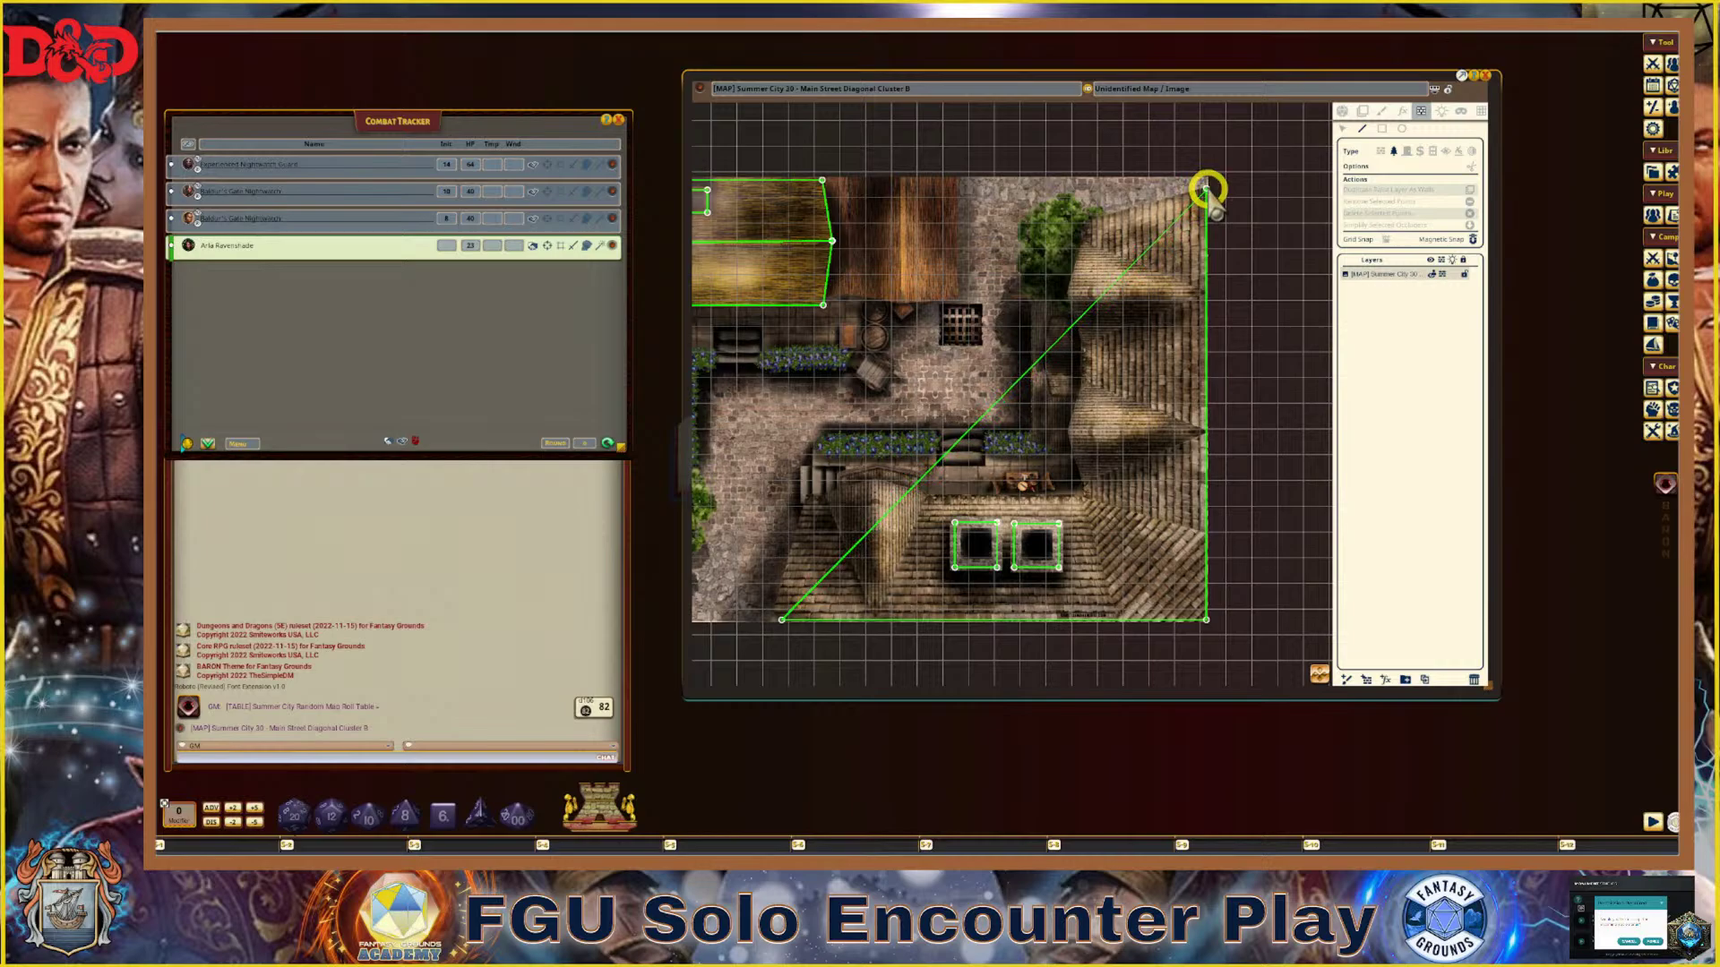
click(1205, 189)
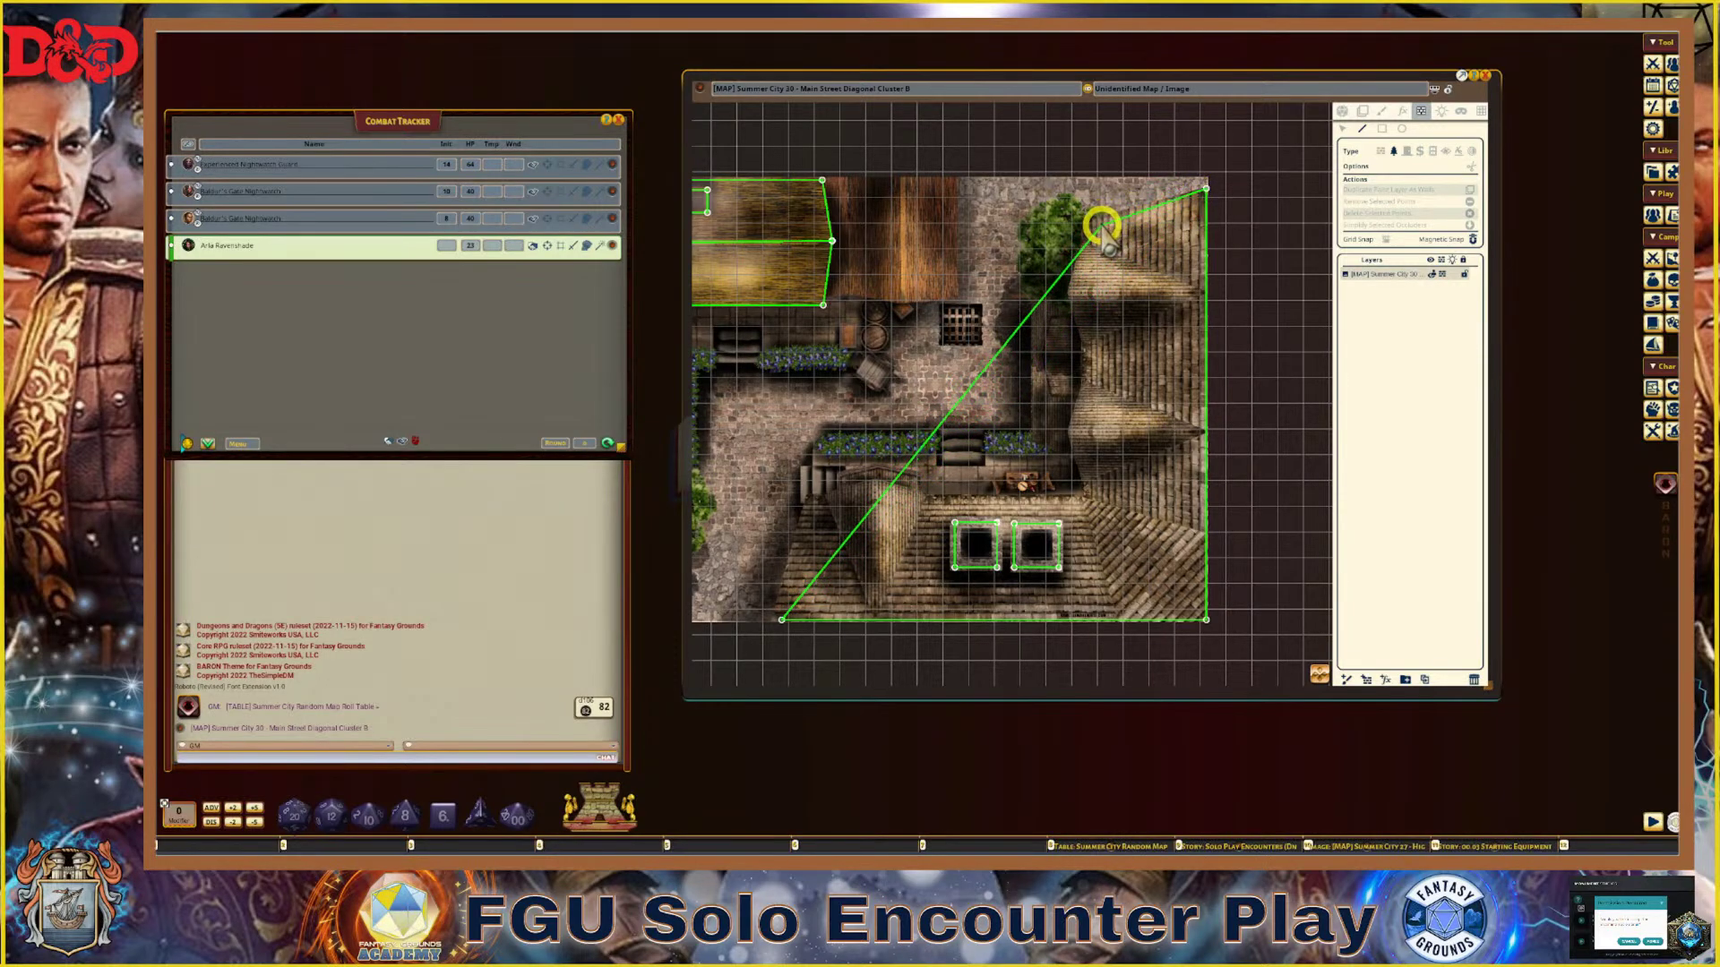
Trace the polygon down the roof's courtyard-side eaves, including the points of both gables, to near the inner corner
click(1090, 219)
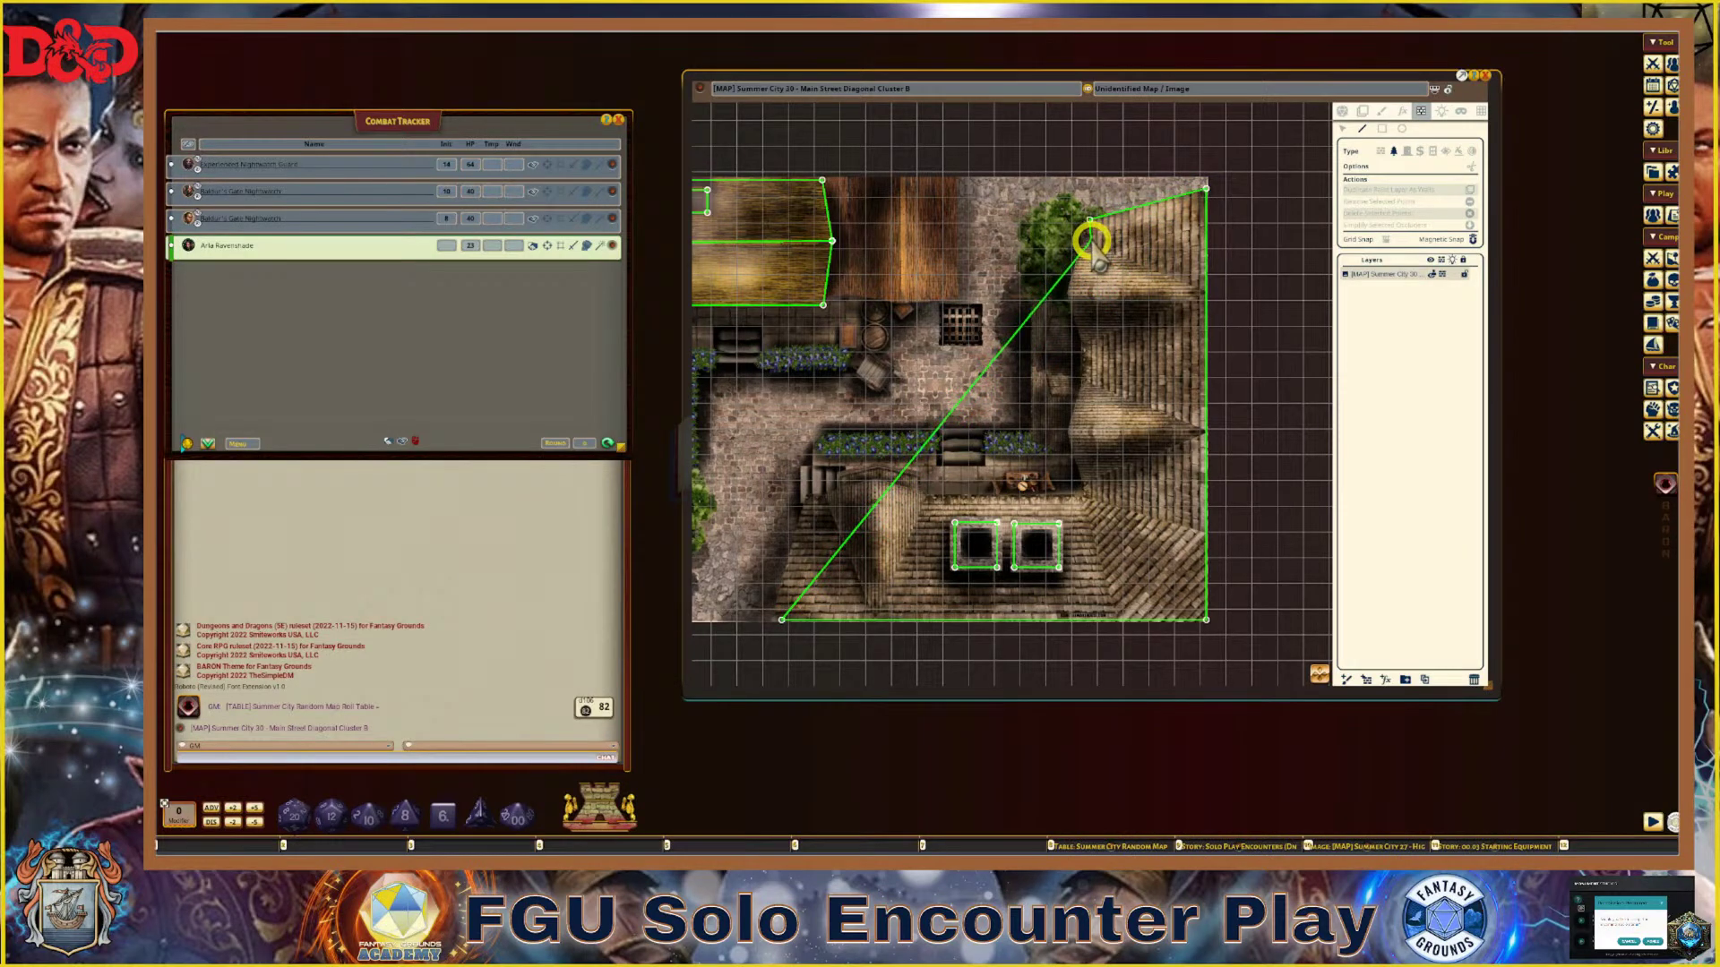
click(1089, 240)
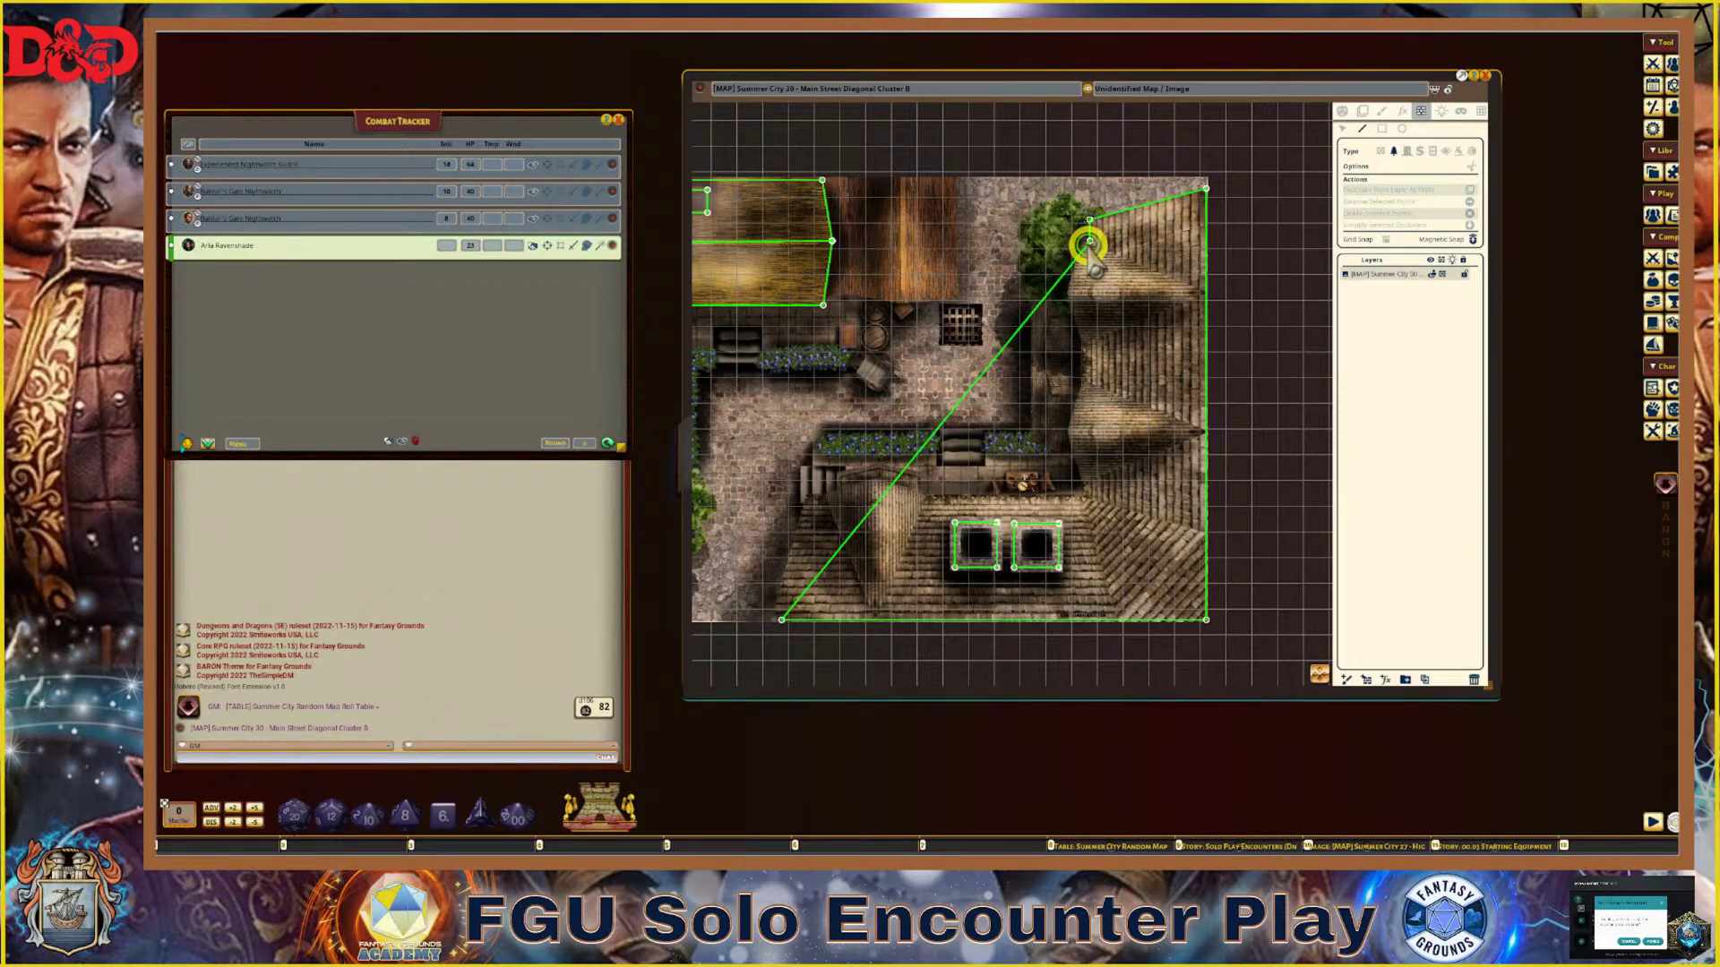
click(1073, 290)
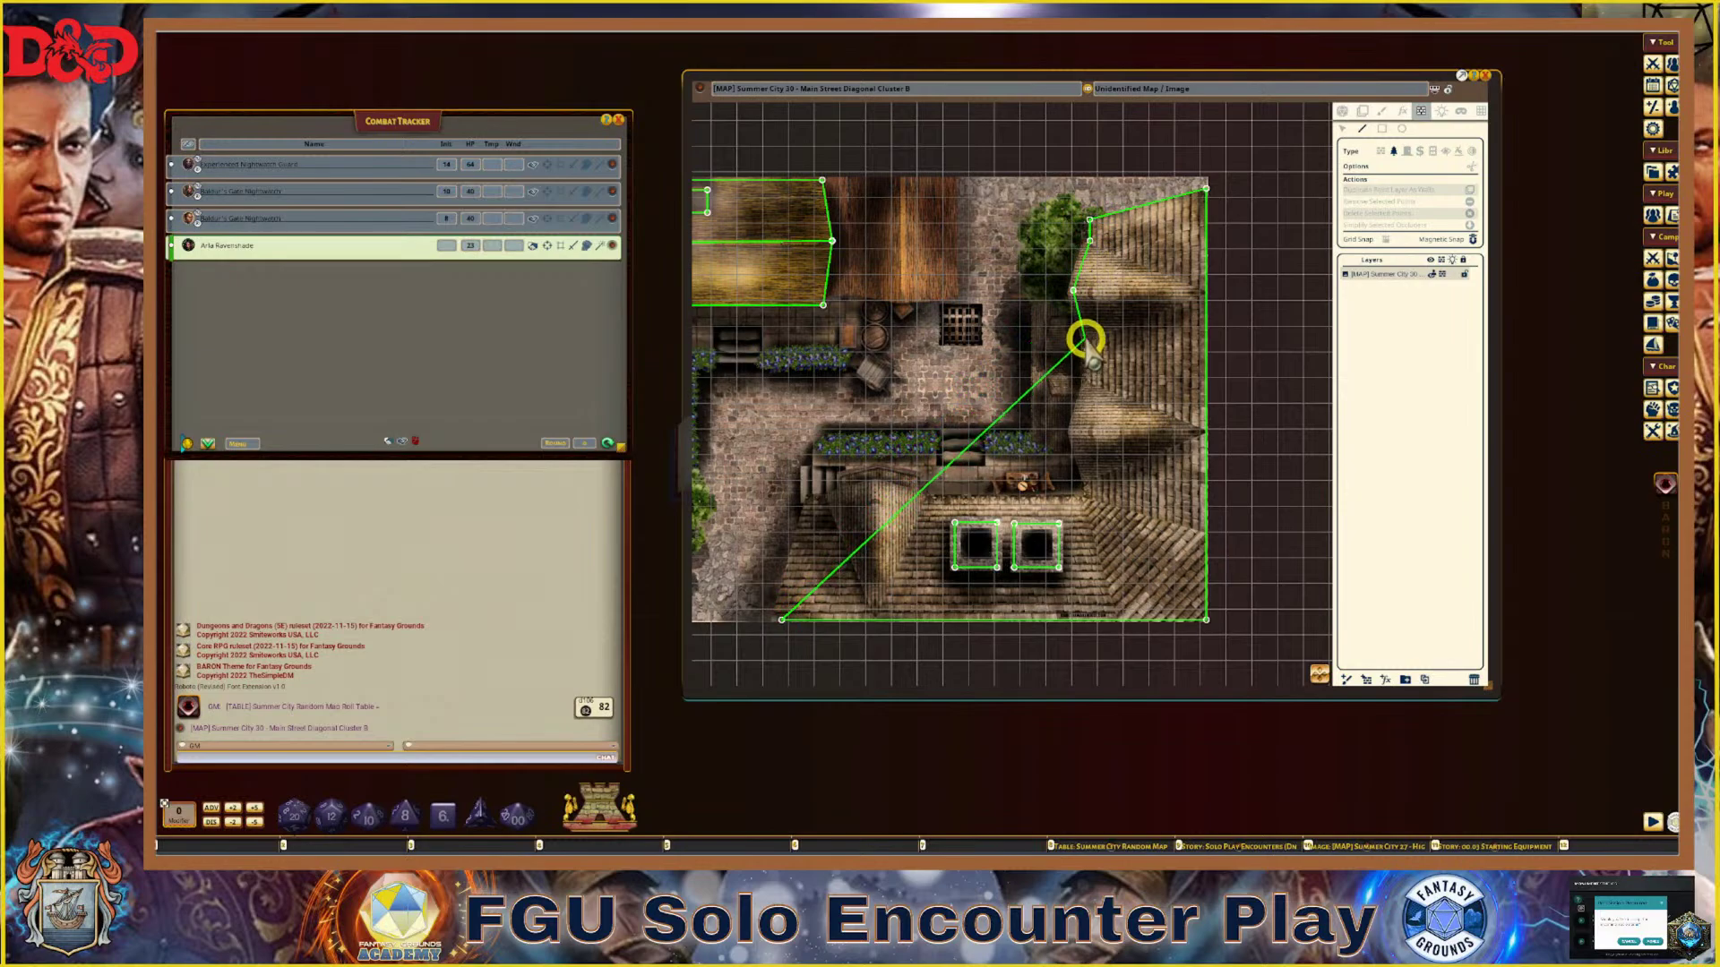
click(1086, 343)
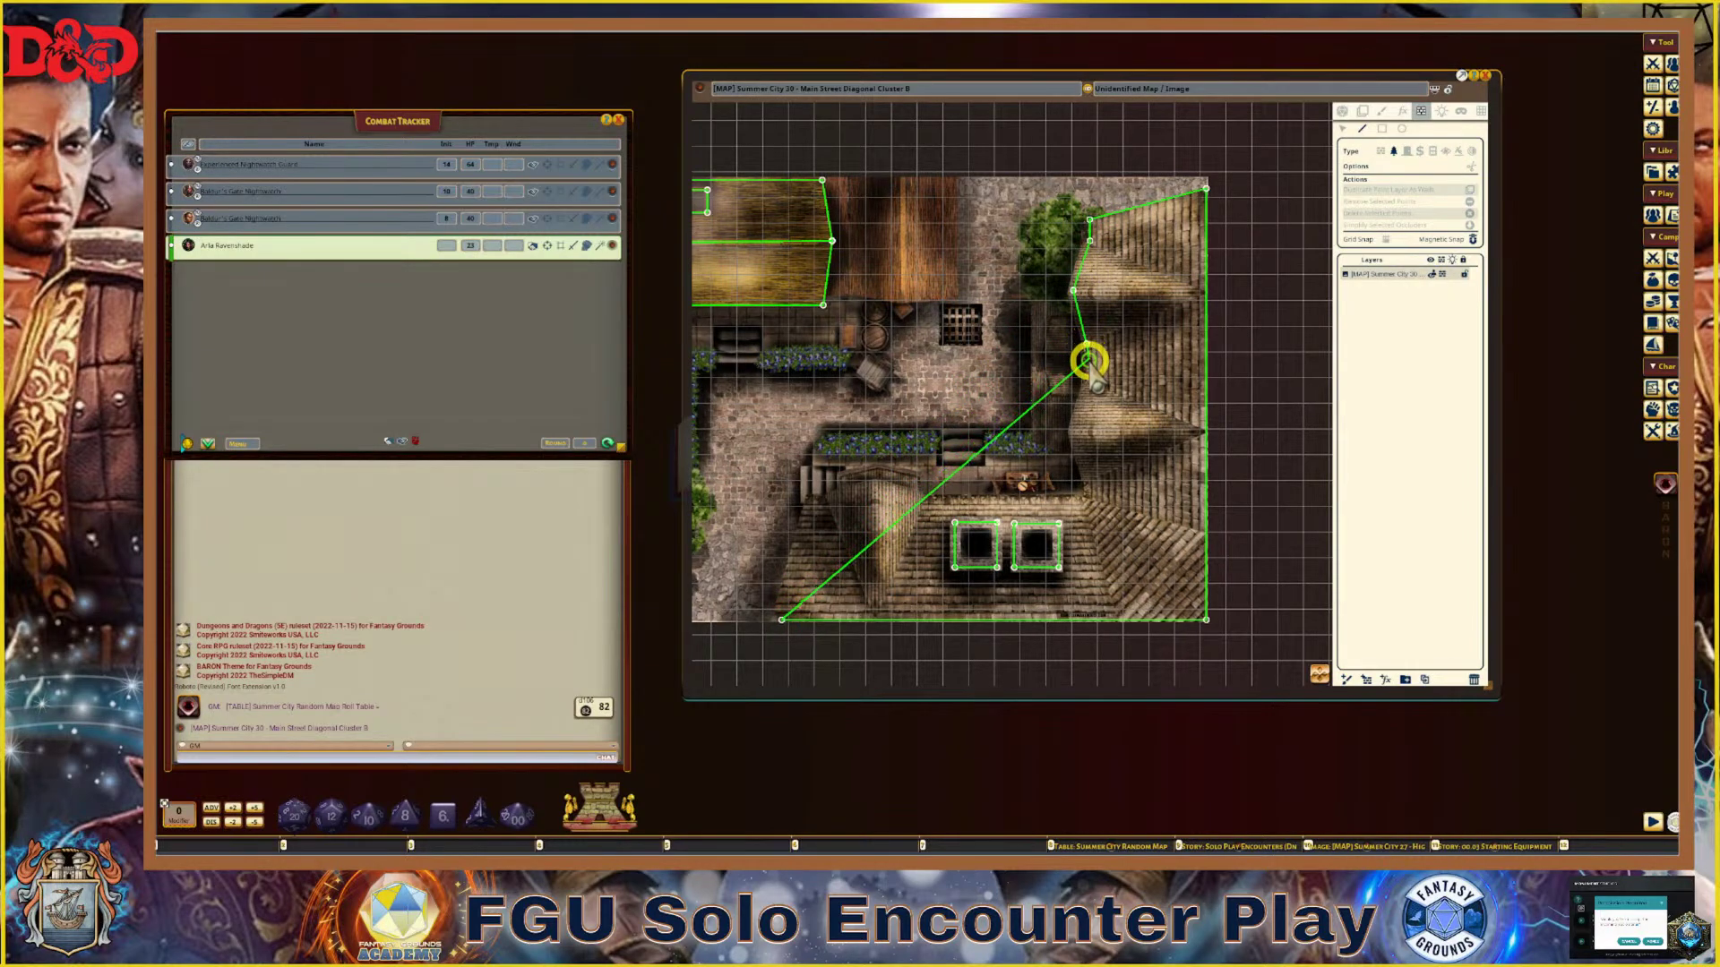
click(1086, 370)
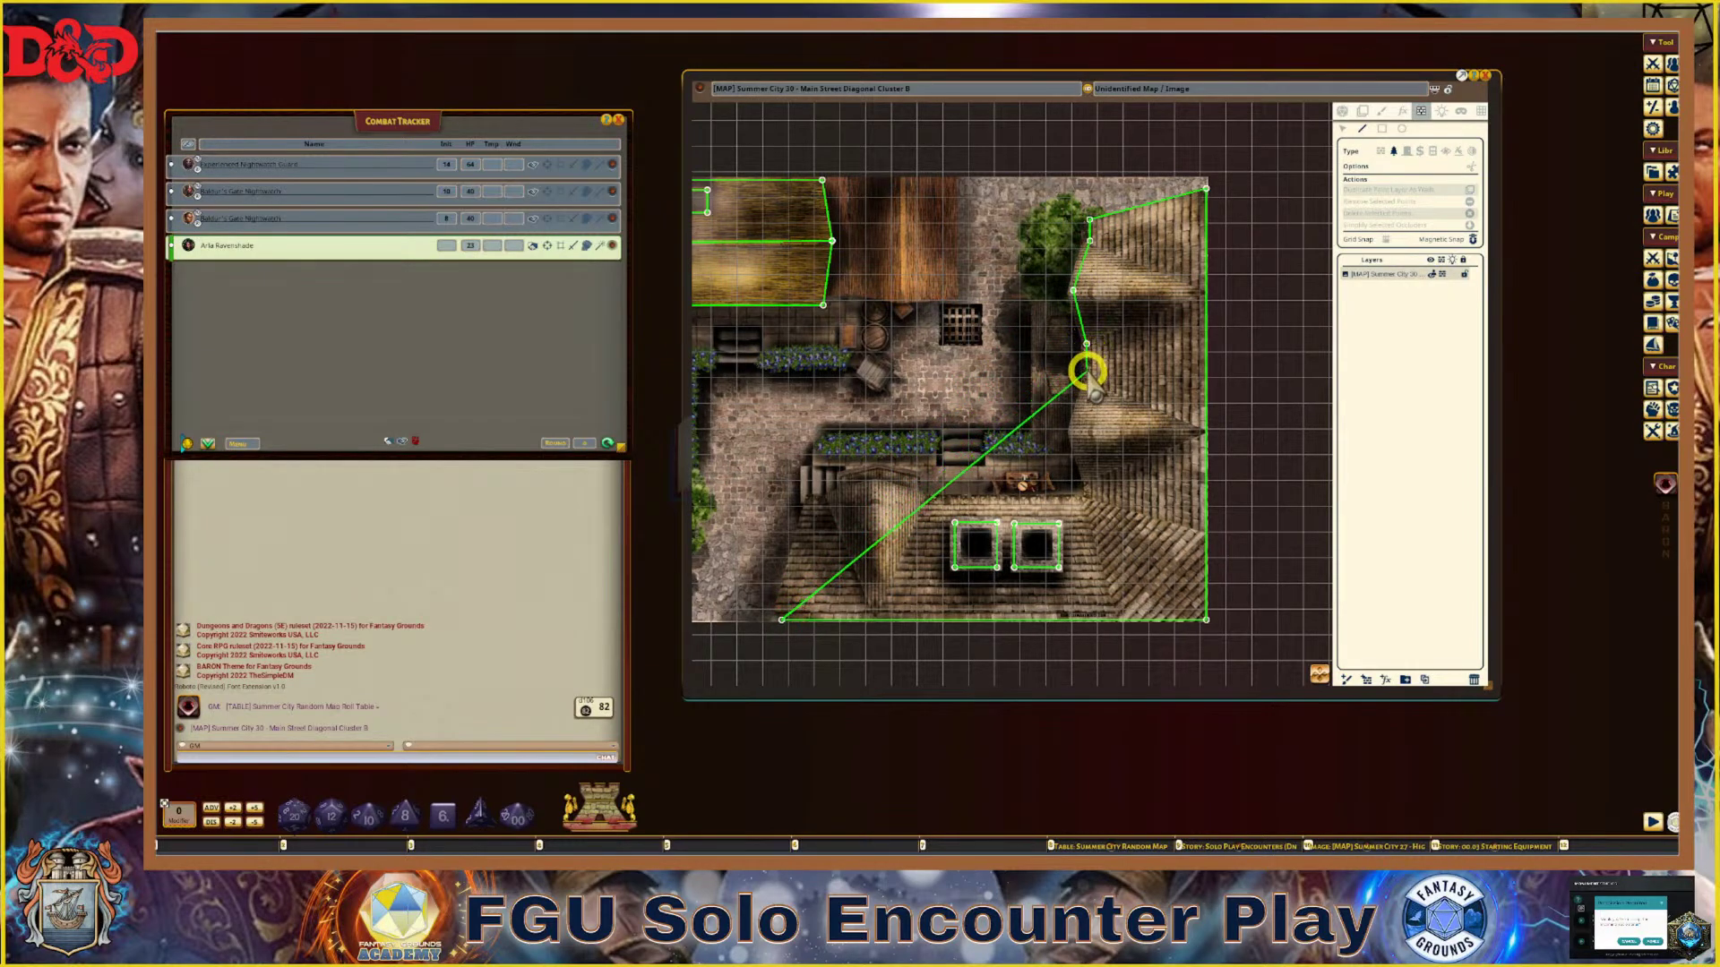
click(1073, 422)
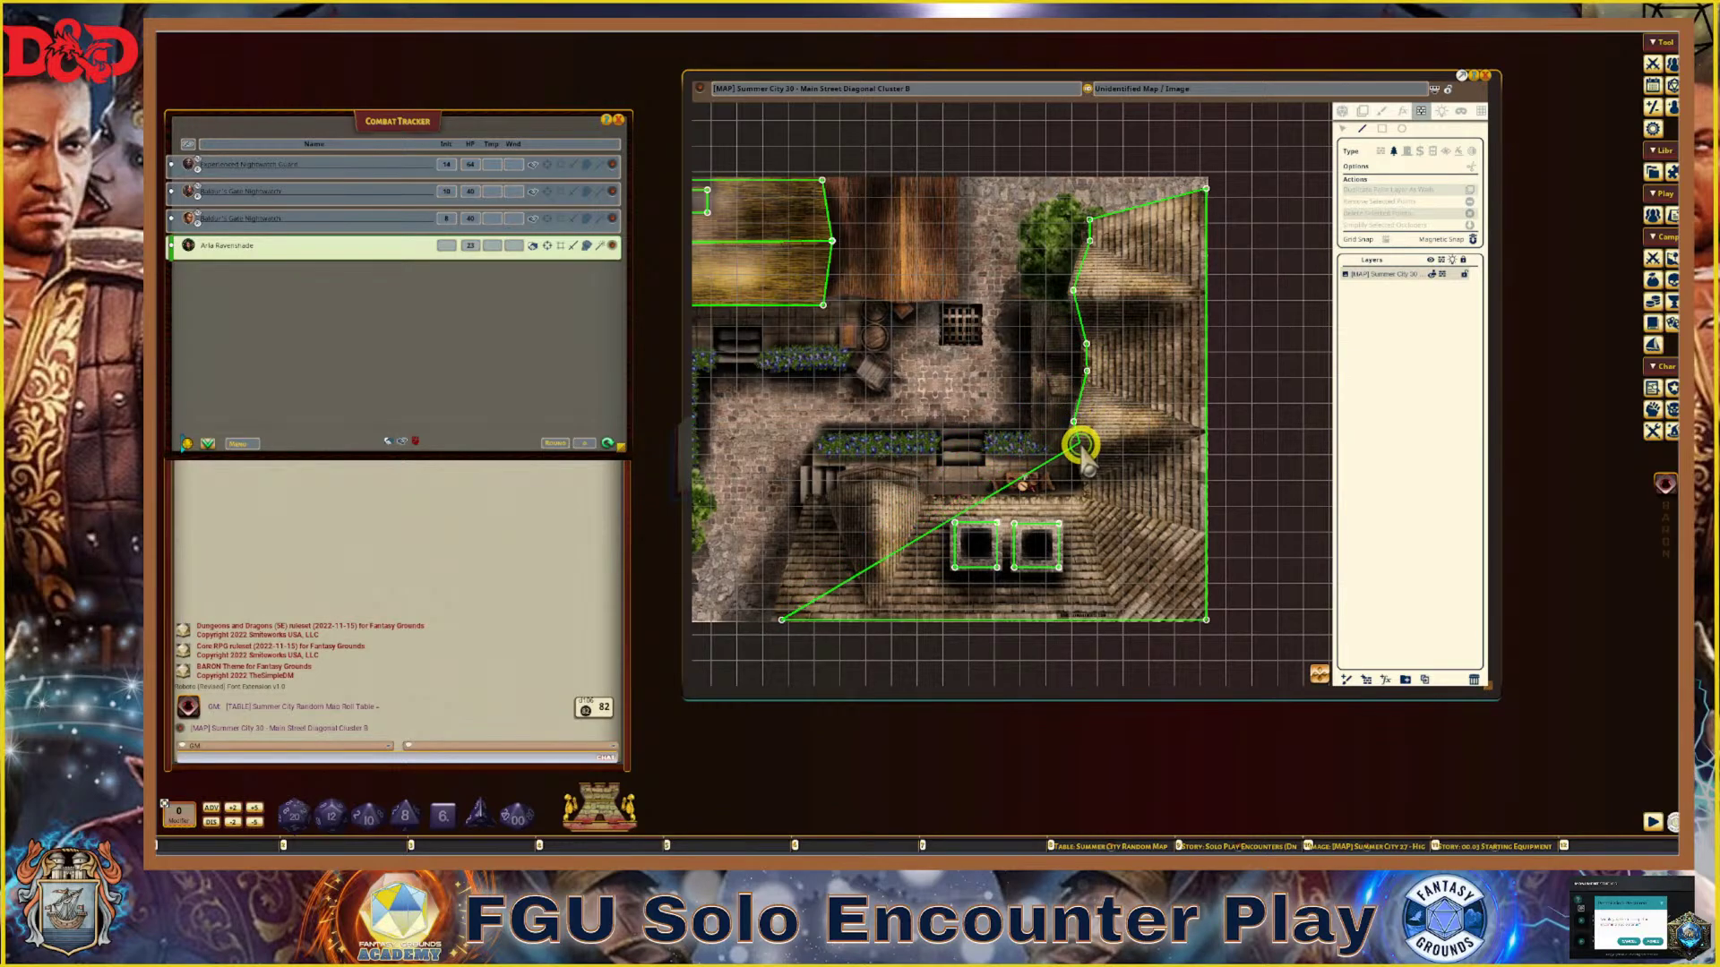
click(1086, 484)
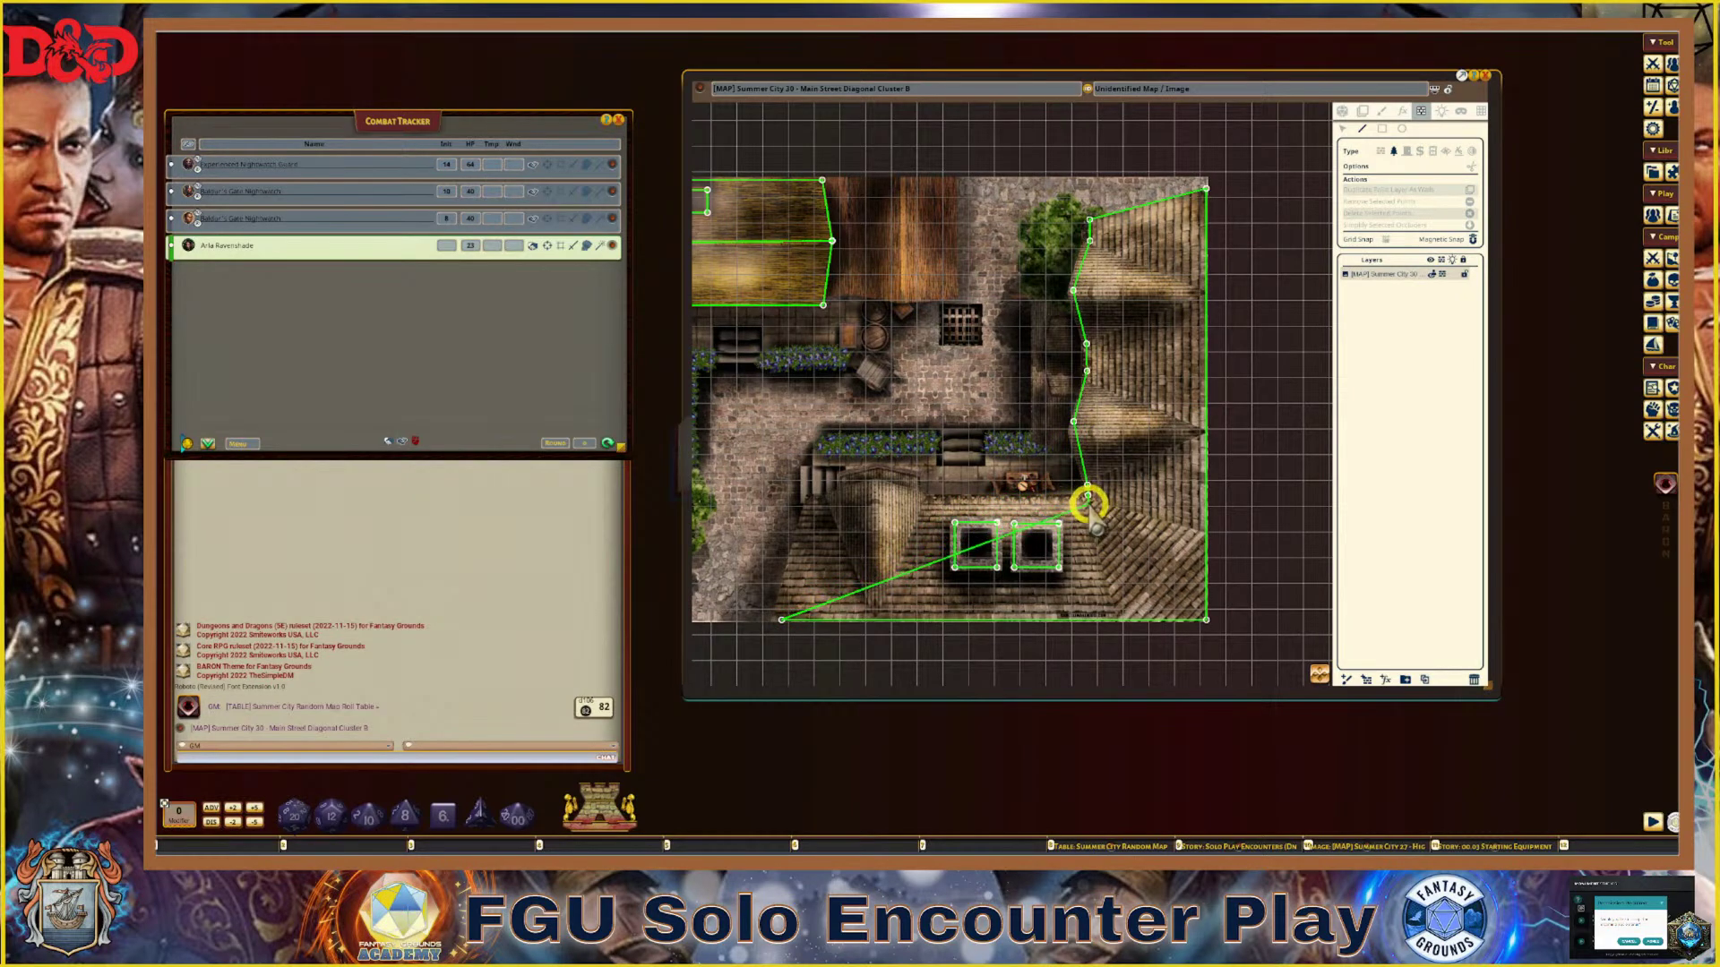
Complete the roof polygon along the eave north of the two chimneys, around the dormer peak, to the roof's northwest corner
click(929, 505)
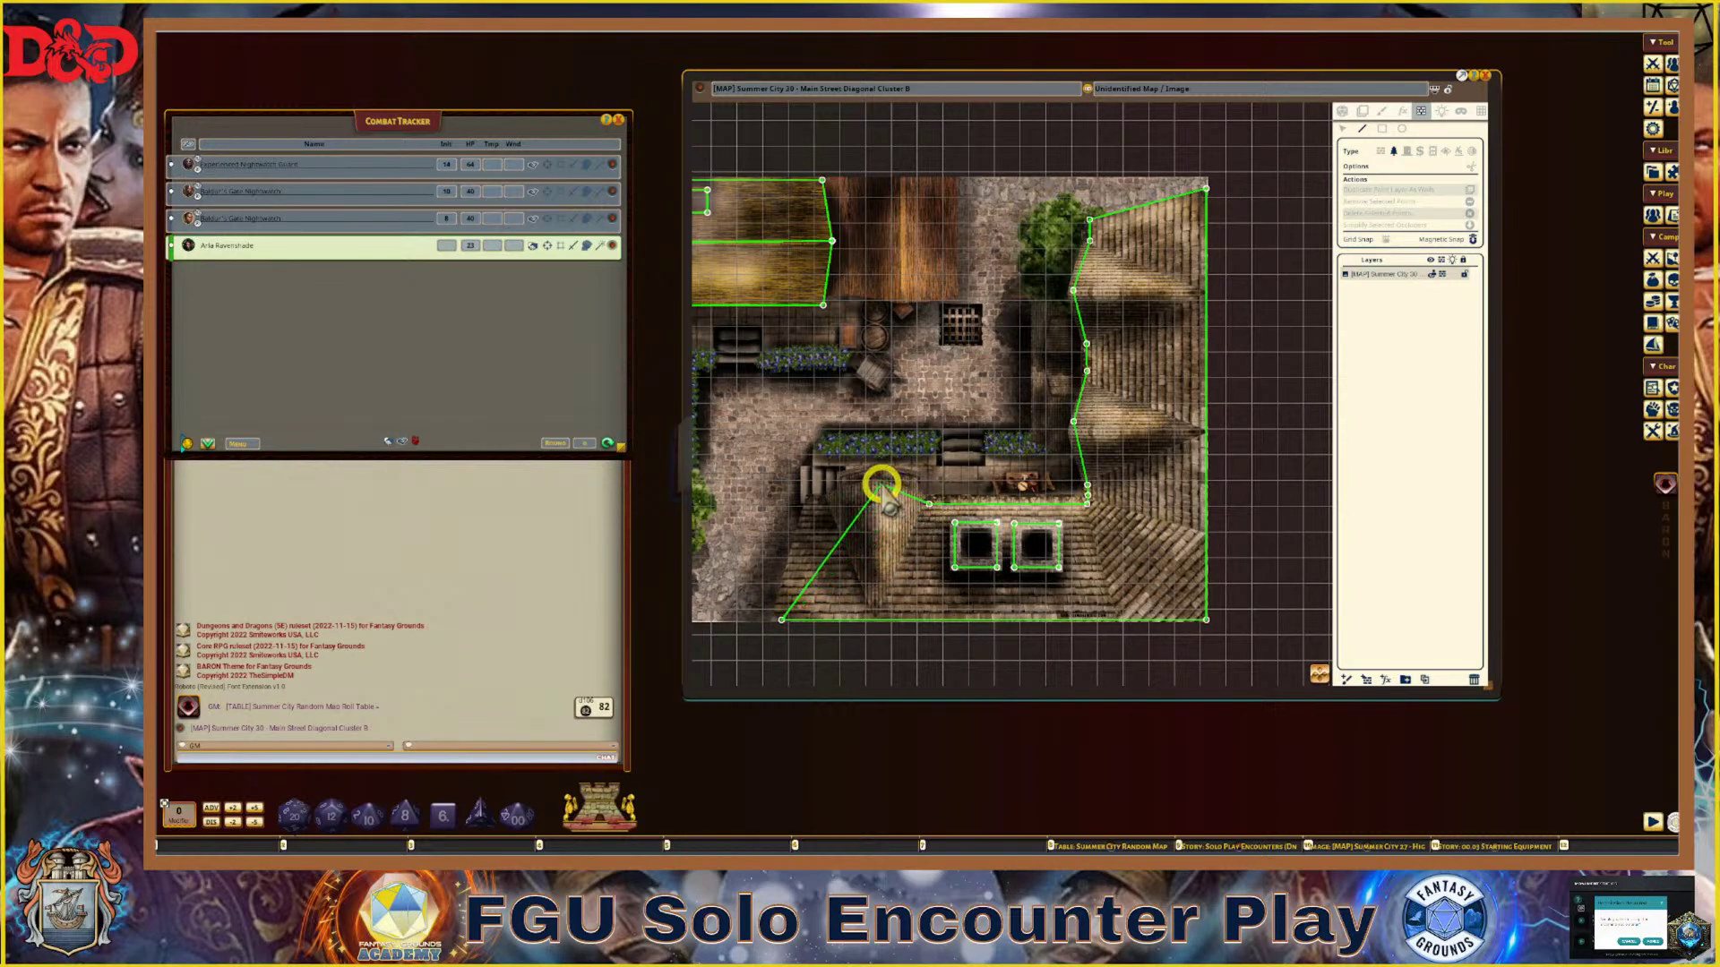
click(879, 485)
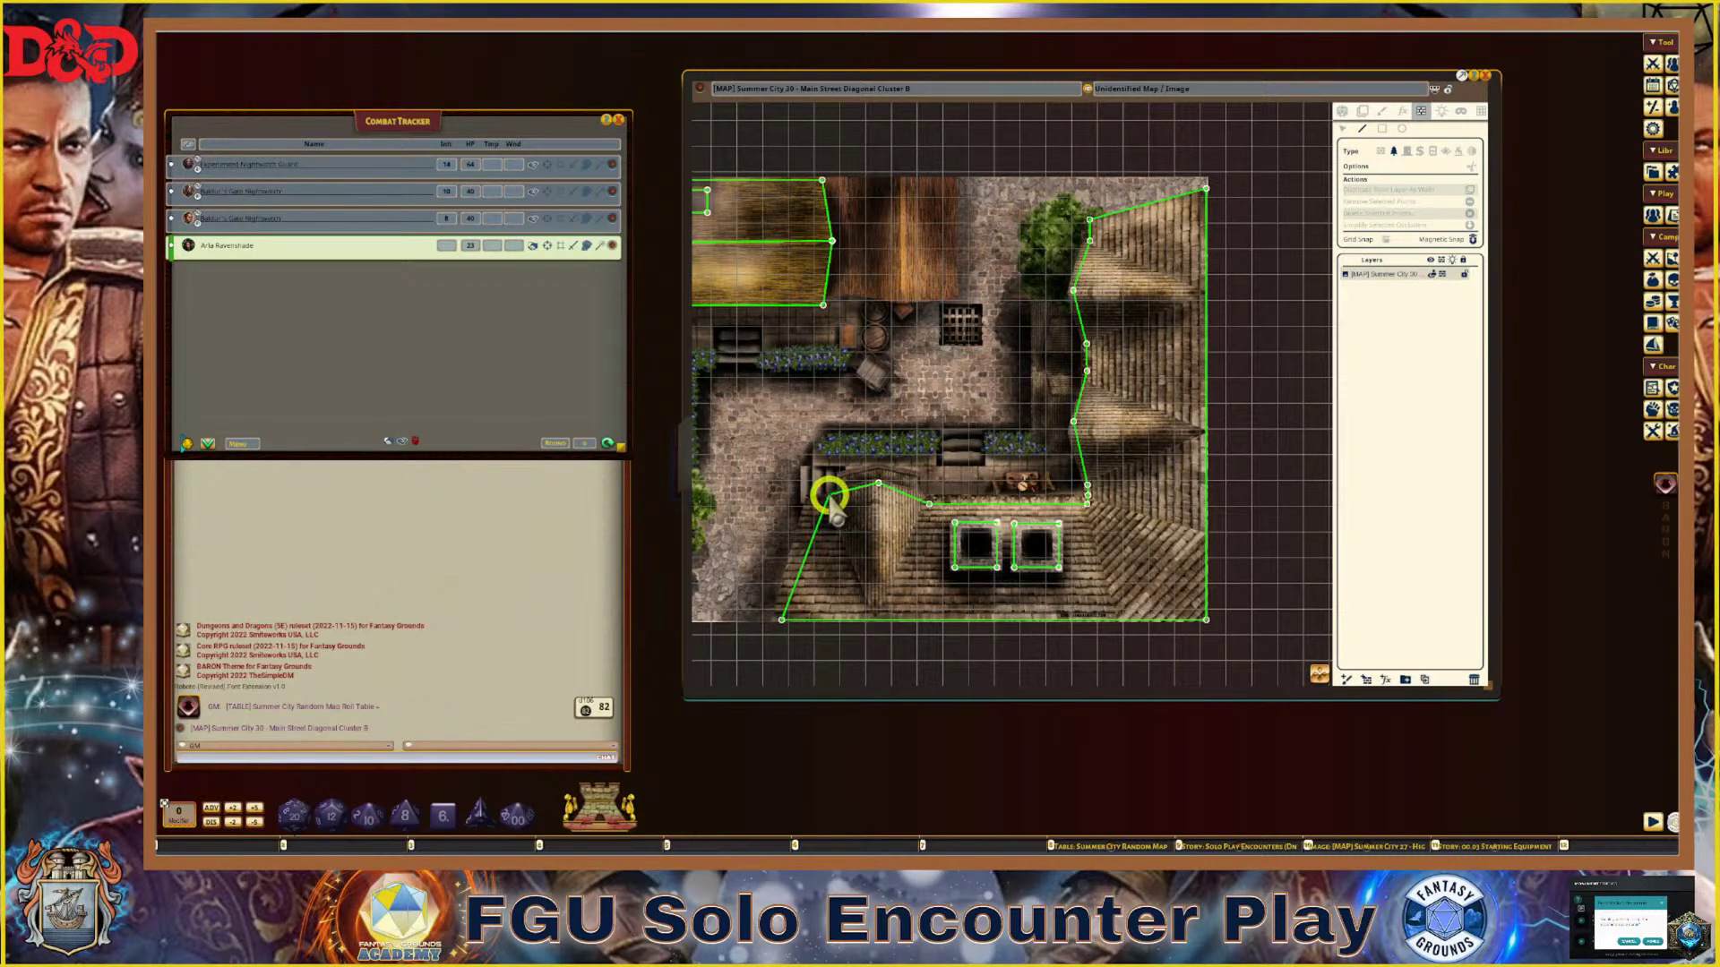
click(829, 494)
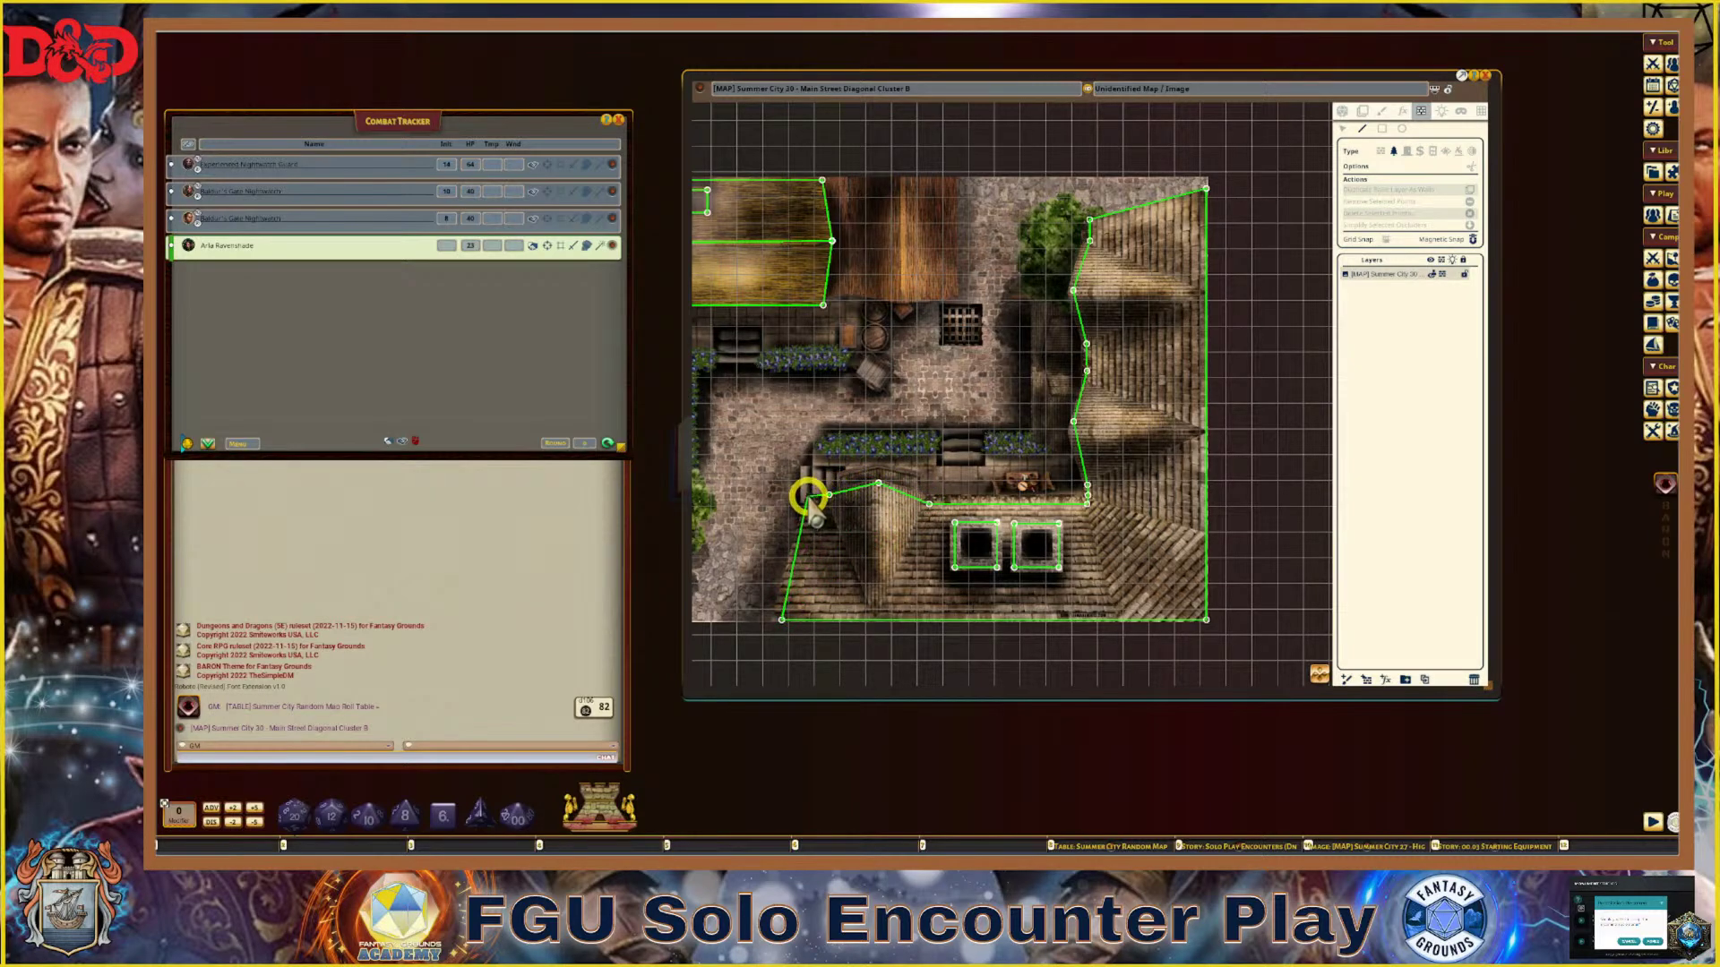
right_click(842, 515)
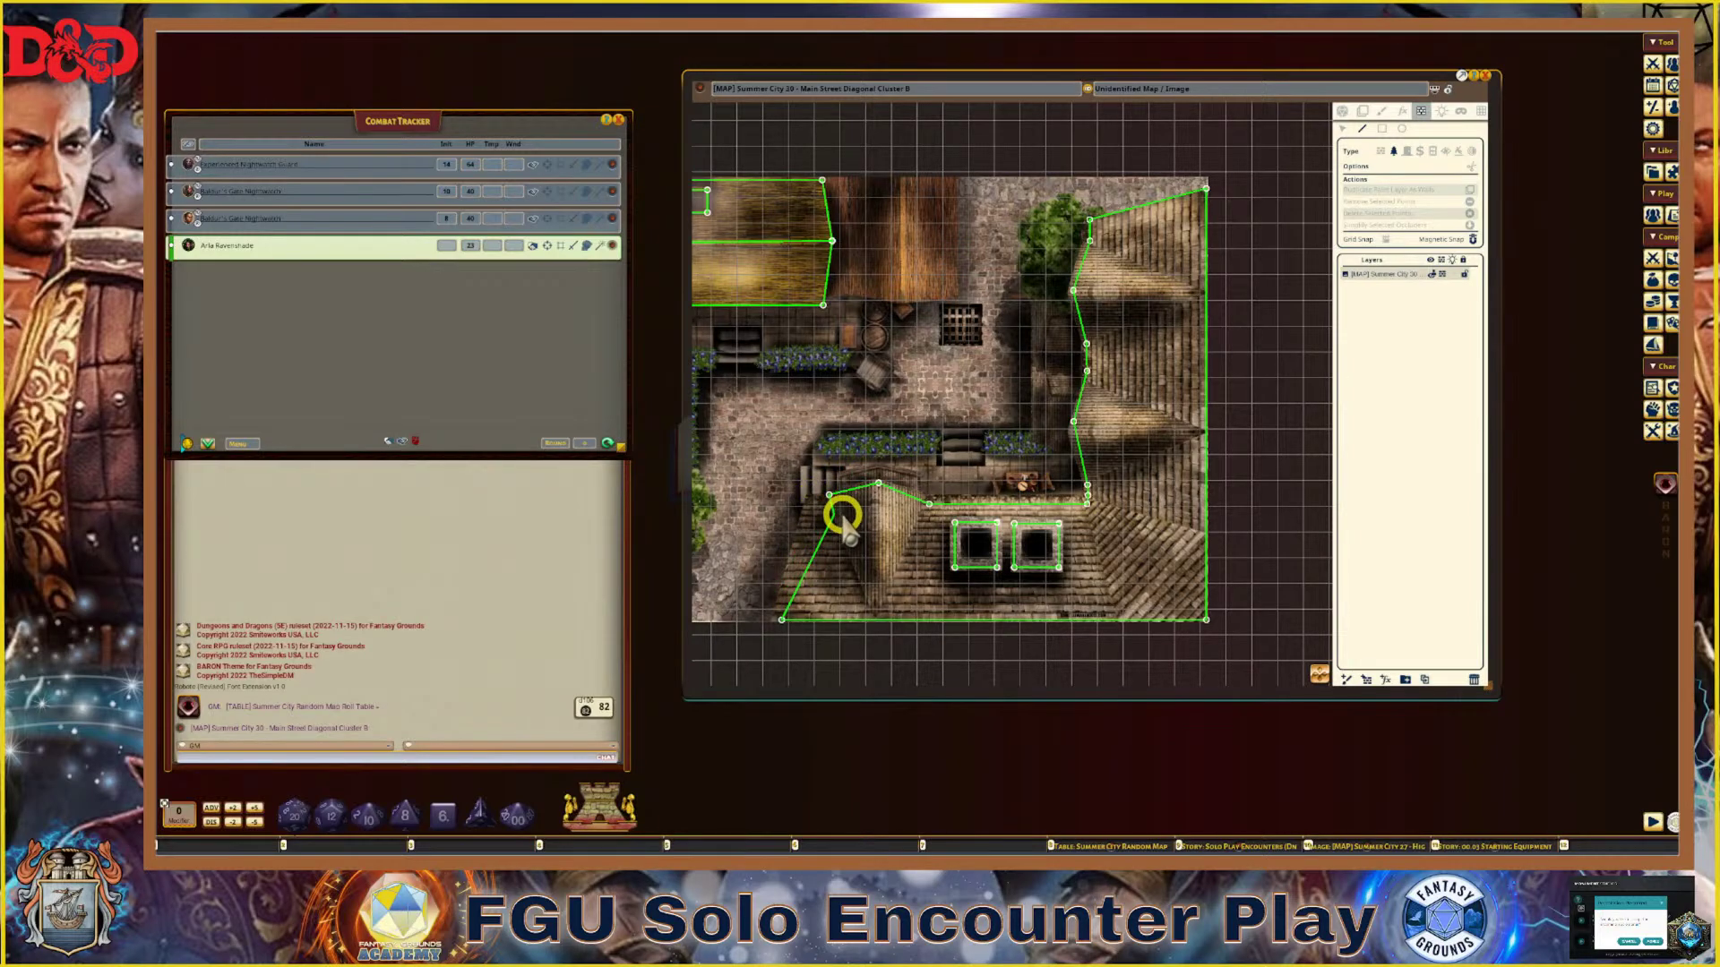
drag(829, 498, 807, 494)
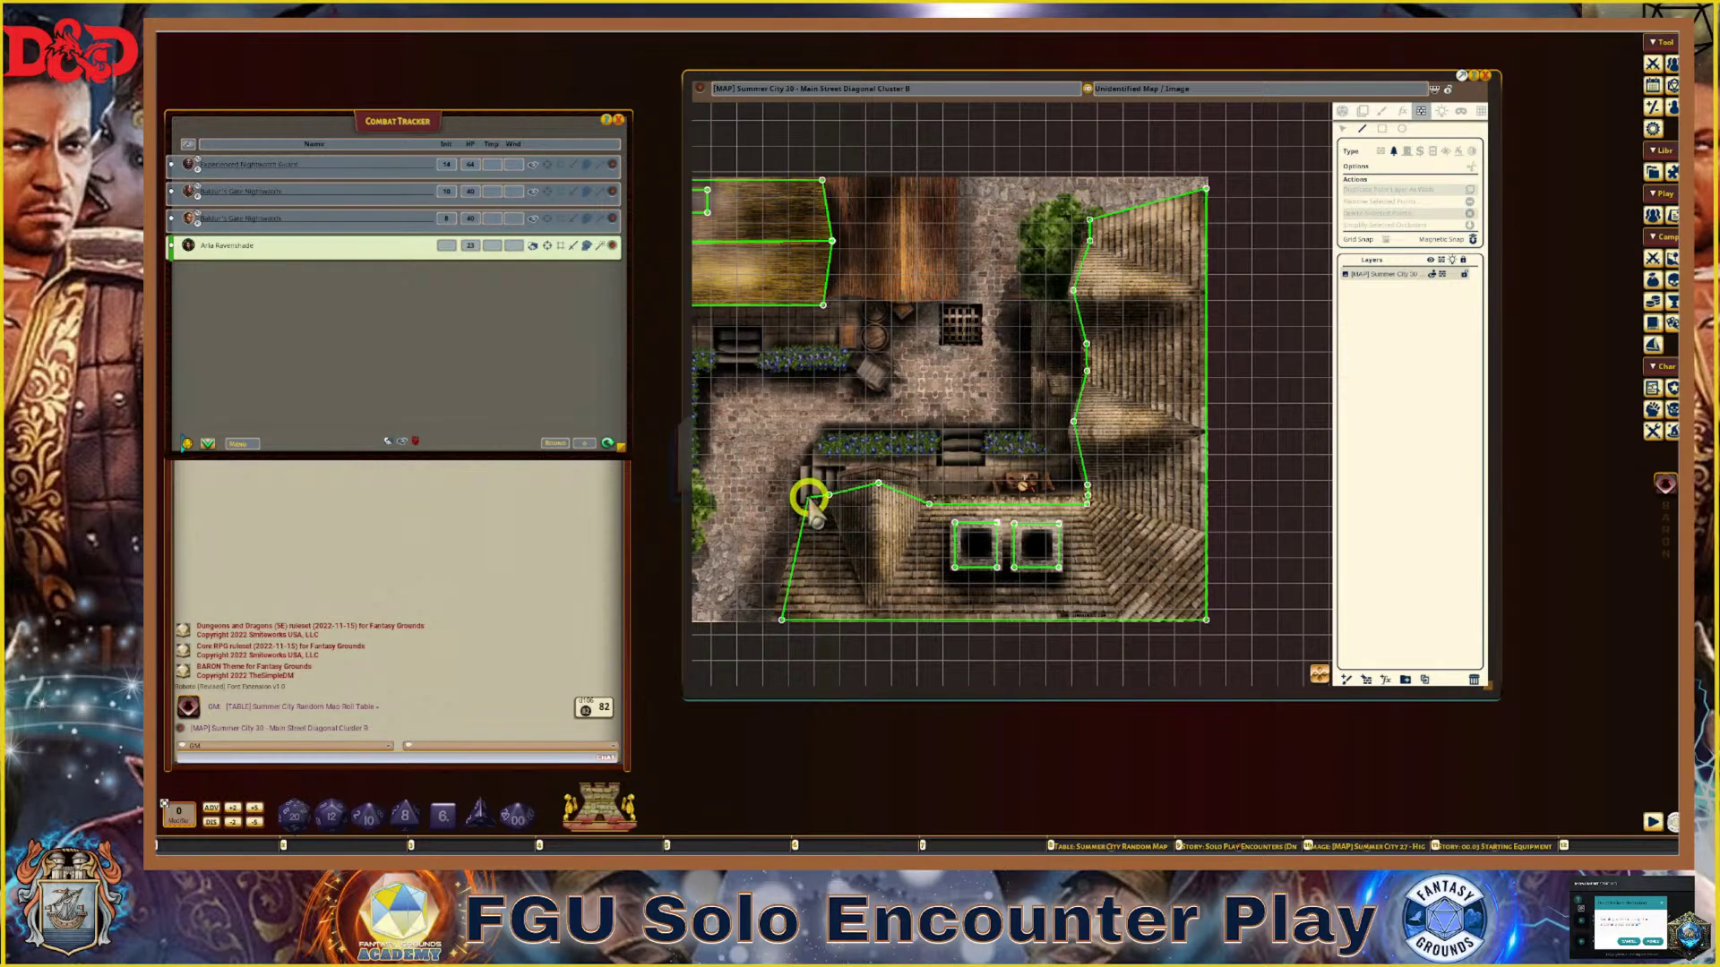
Draw a terrain line along the ridge of the dormer beside the two chimneys, from its outline peak to its southern tip
scroll(871, 556, up, 3)
scroll(873, 557, down, 5)
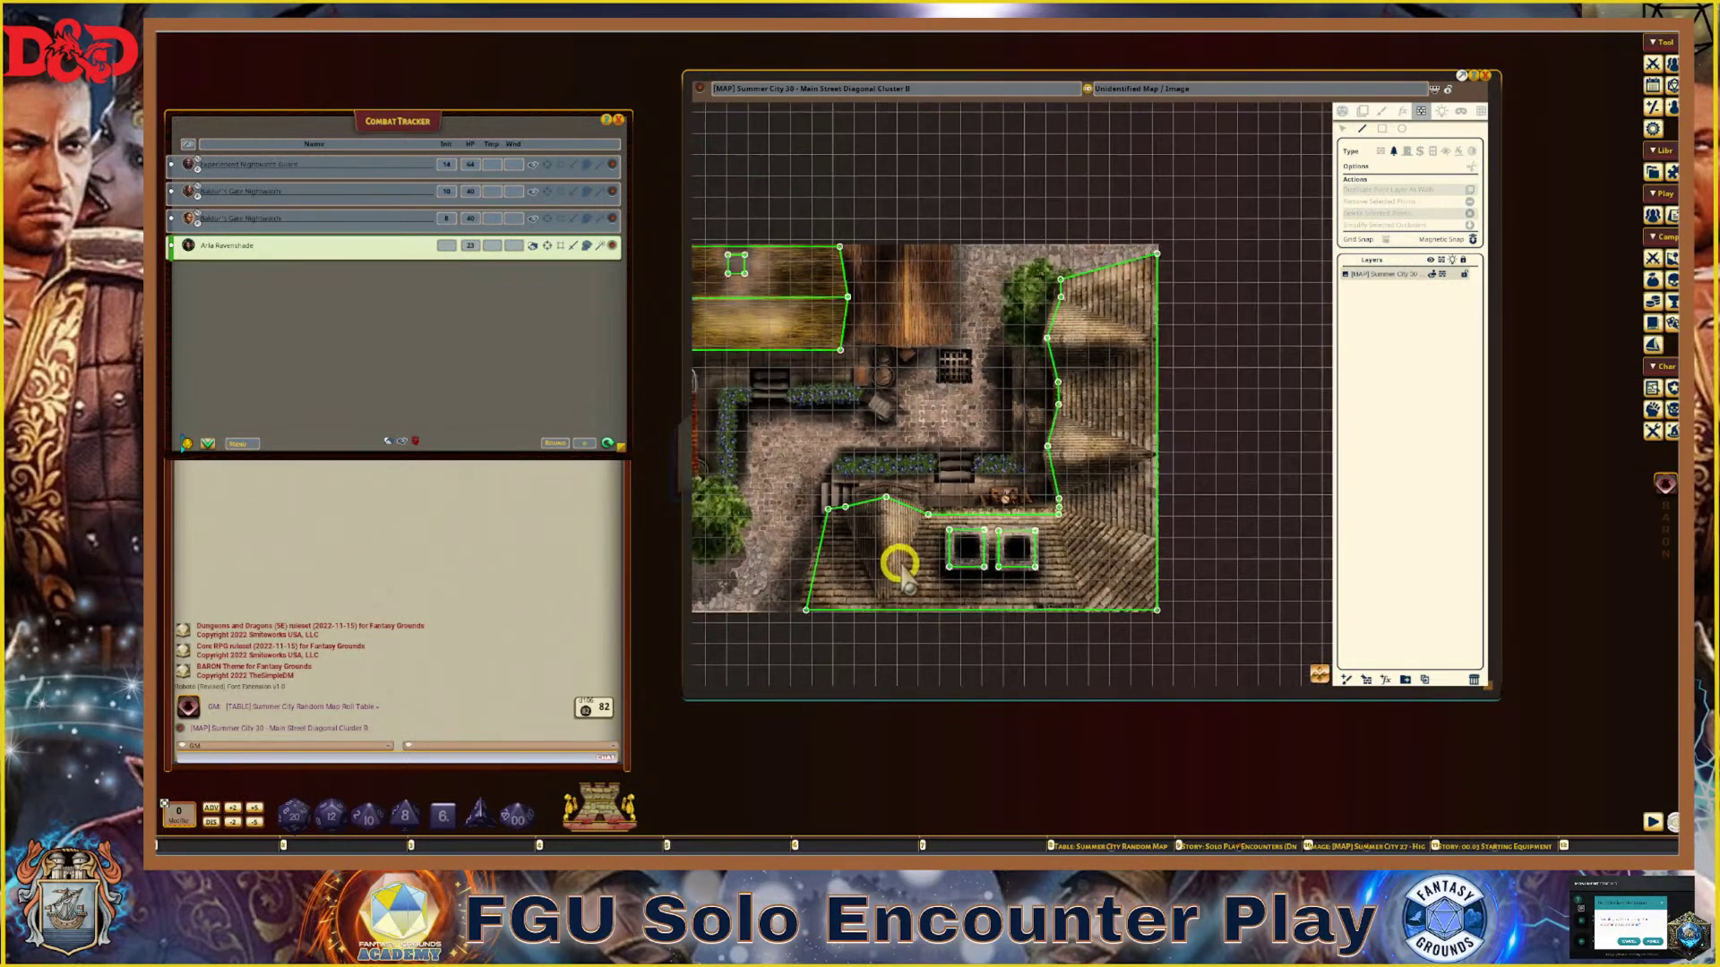
scroll(921, 529, up, 4)
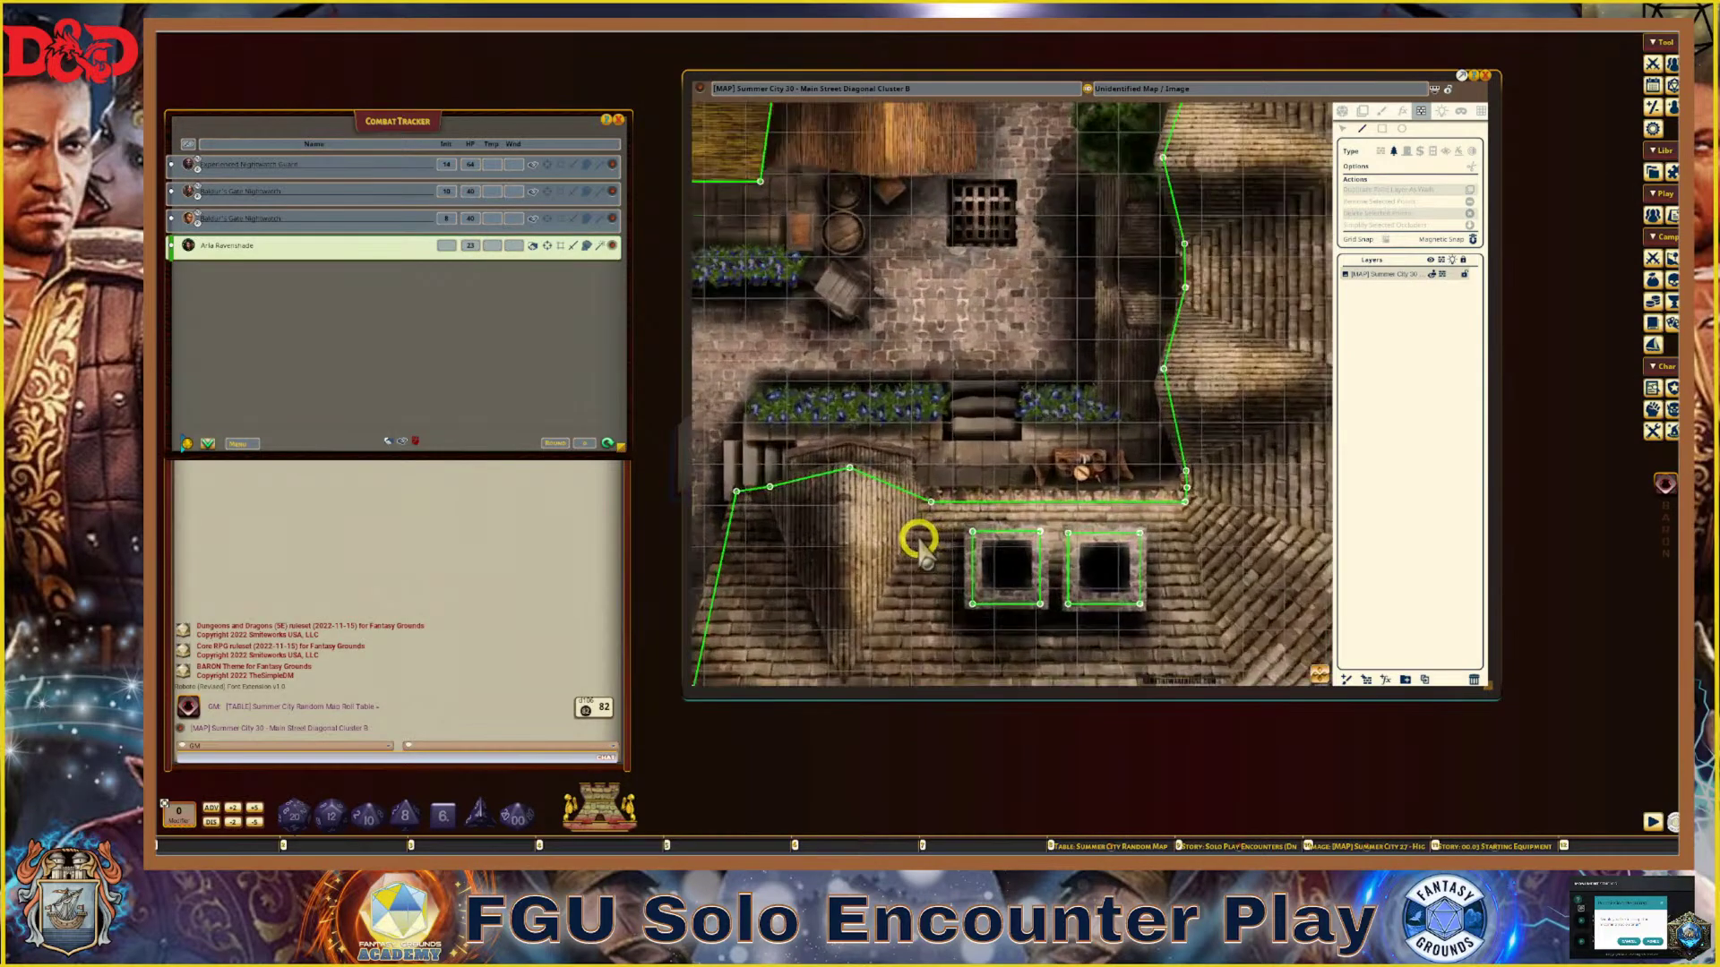
scroll(918, 540, down, 1)
scroll(879, 576, up, 2)
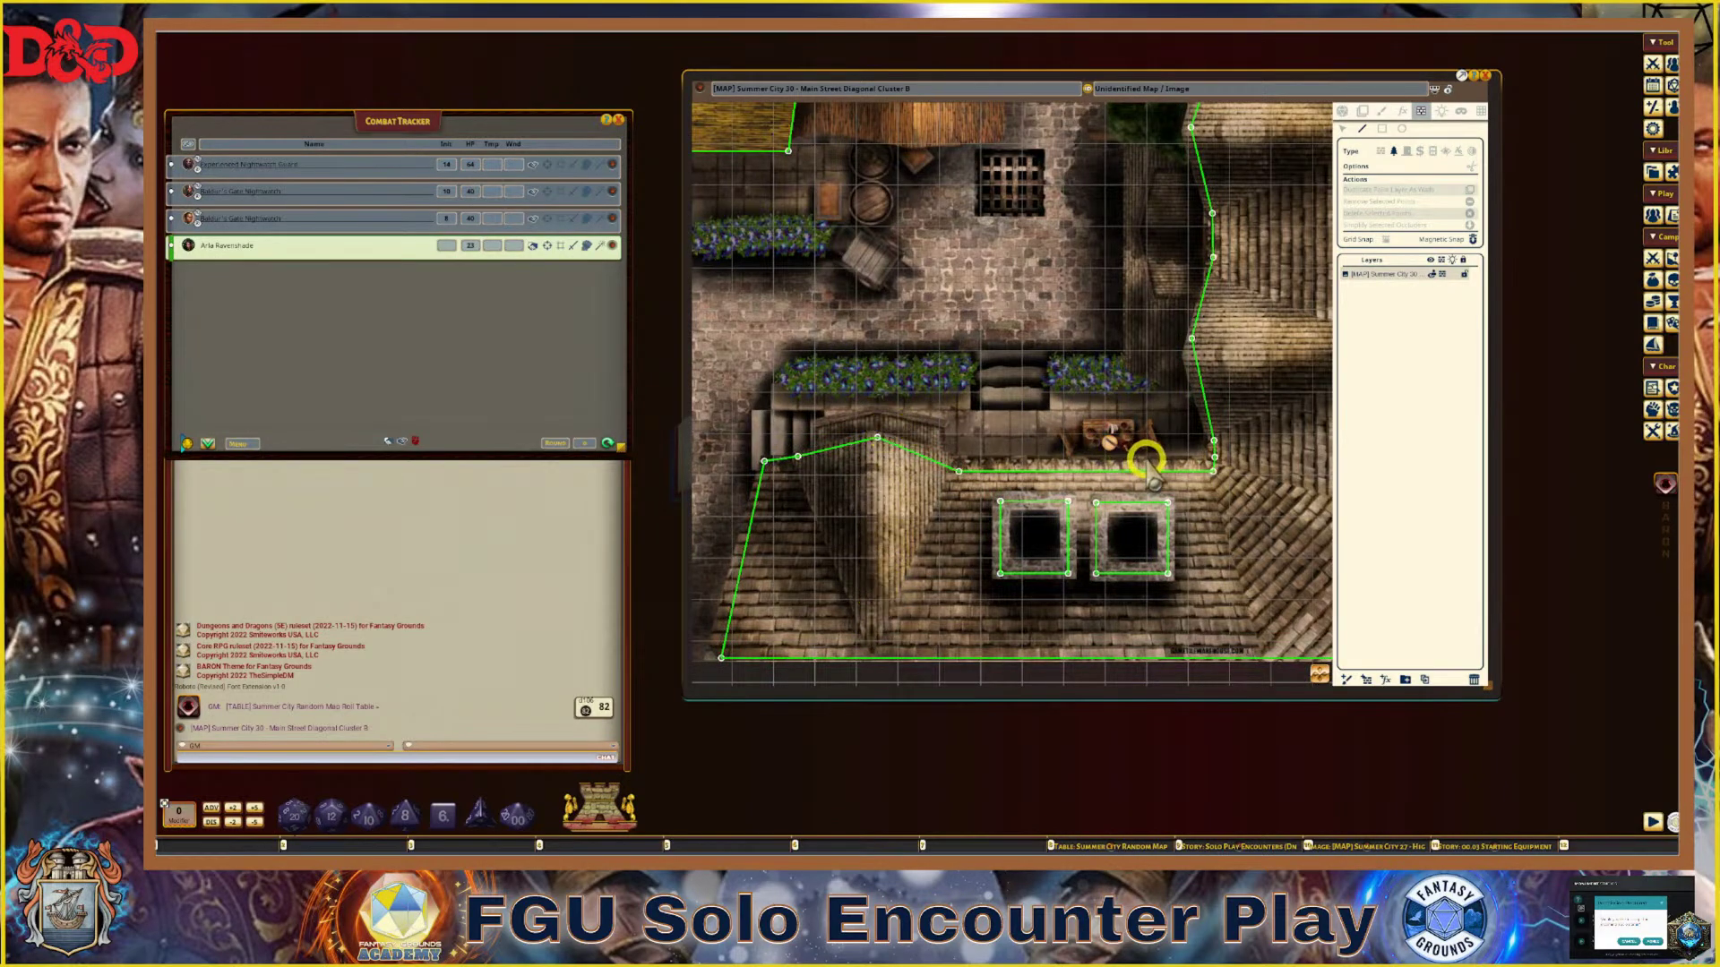
scroll(1151, 353, down, 1)
scroll(1138, 385, down, 1)
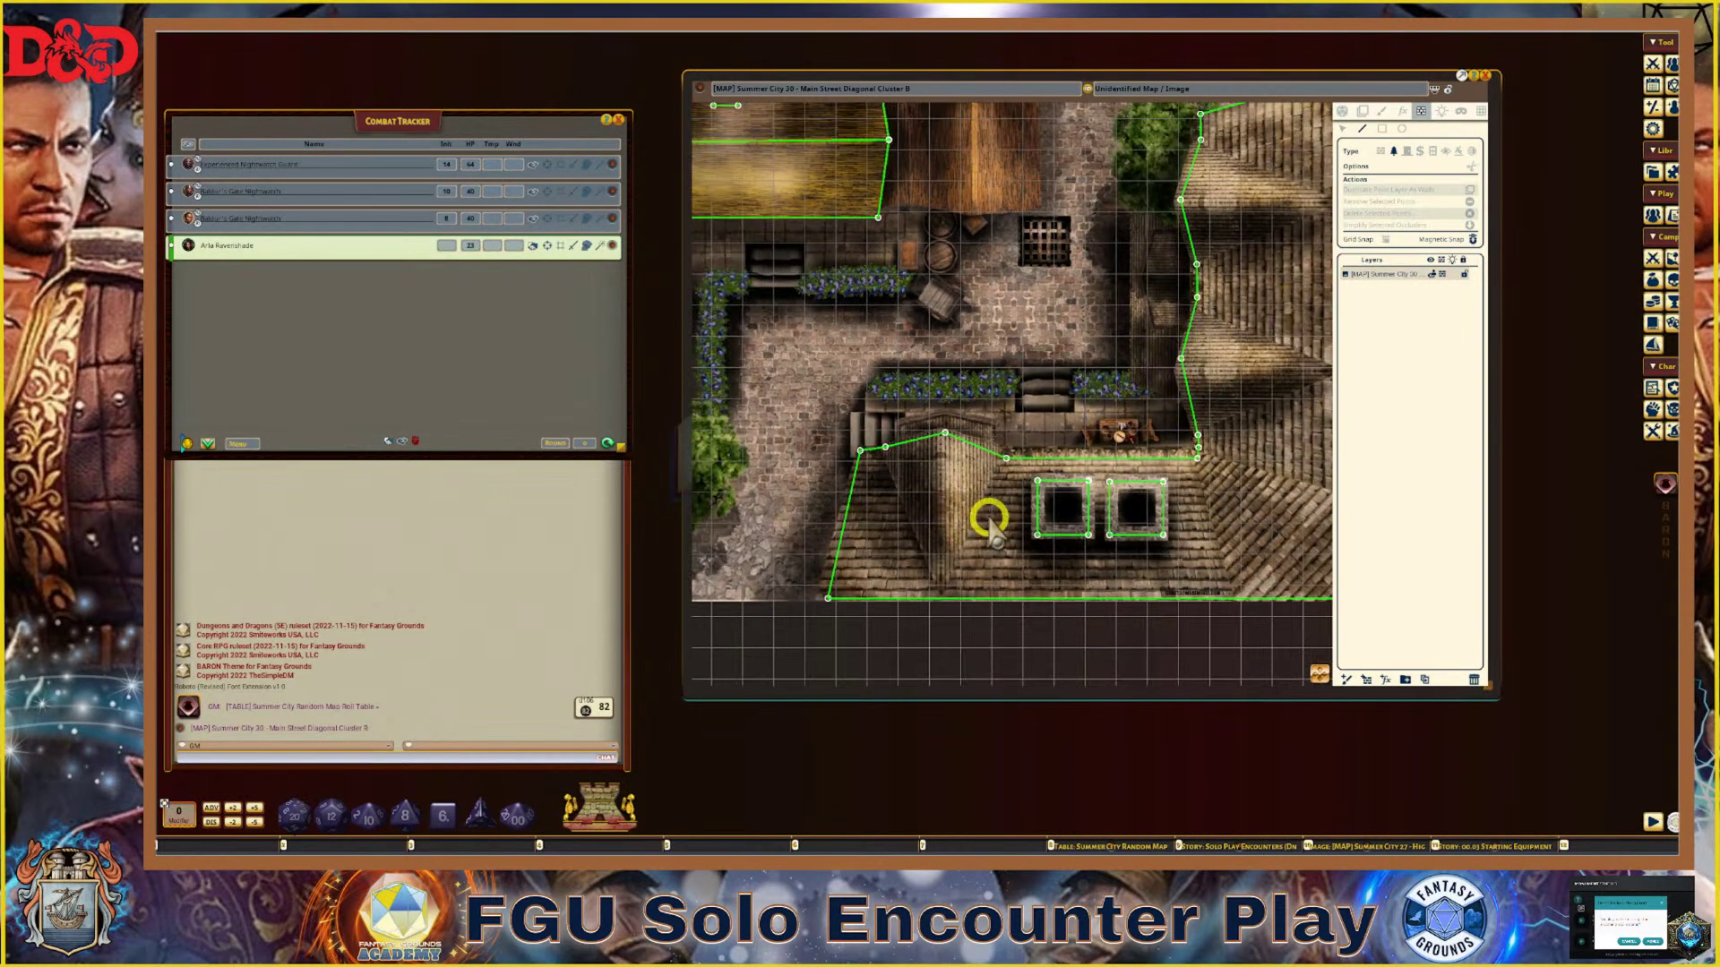
scroll(949, 430, up, 1)
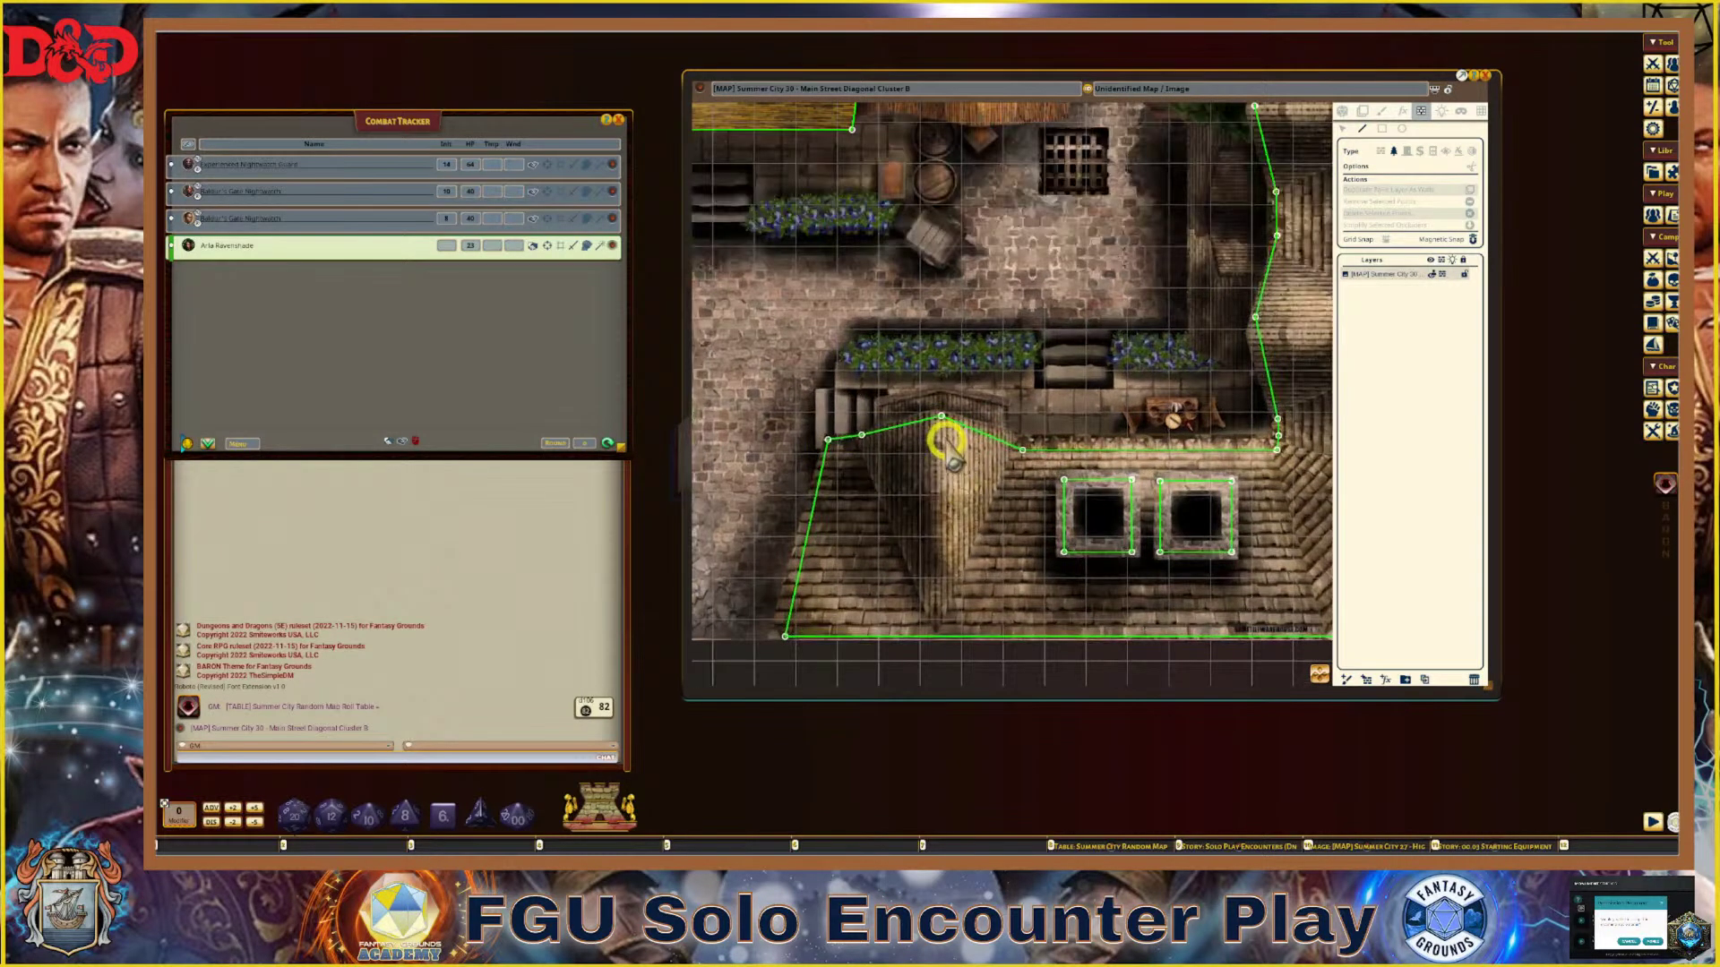
click(940, 418)
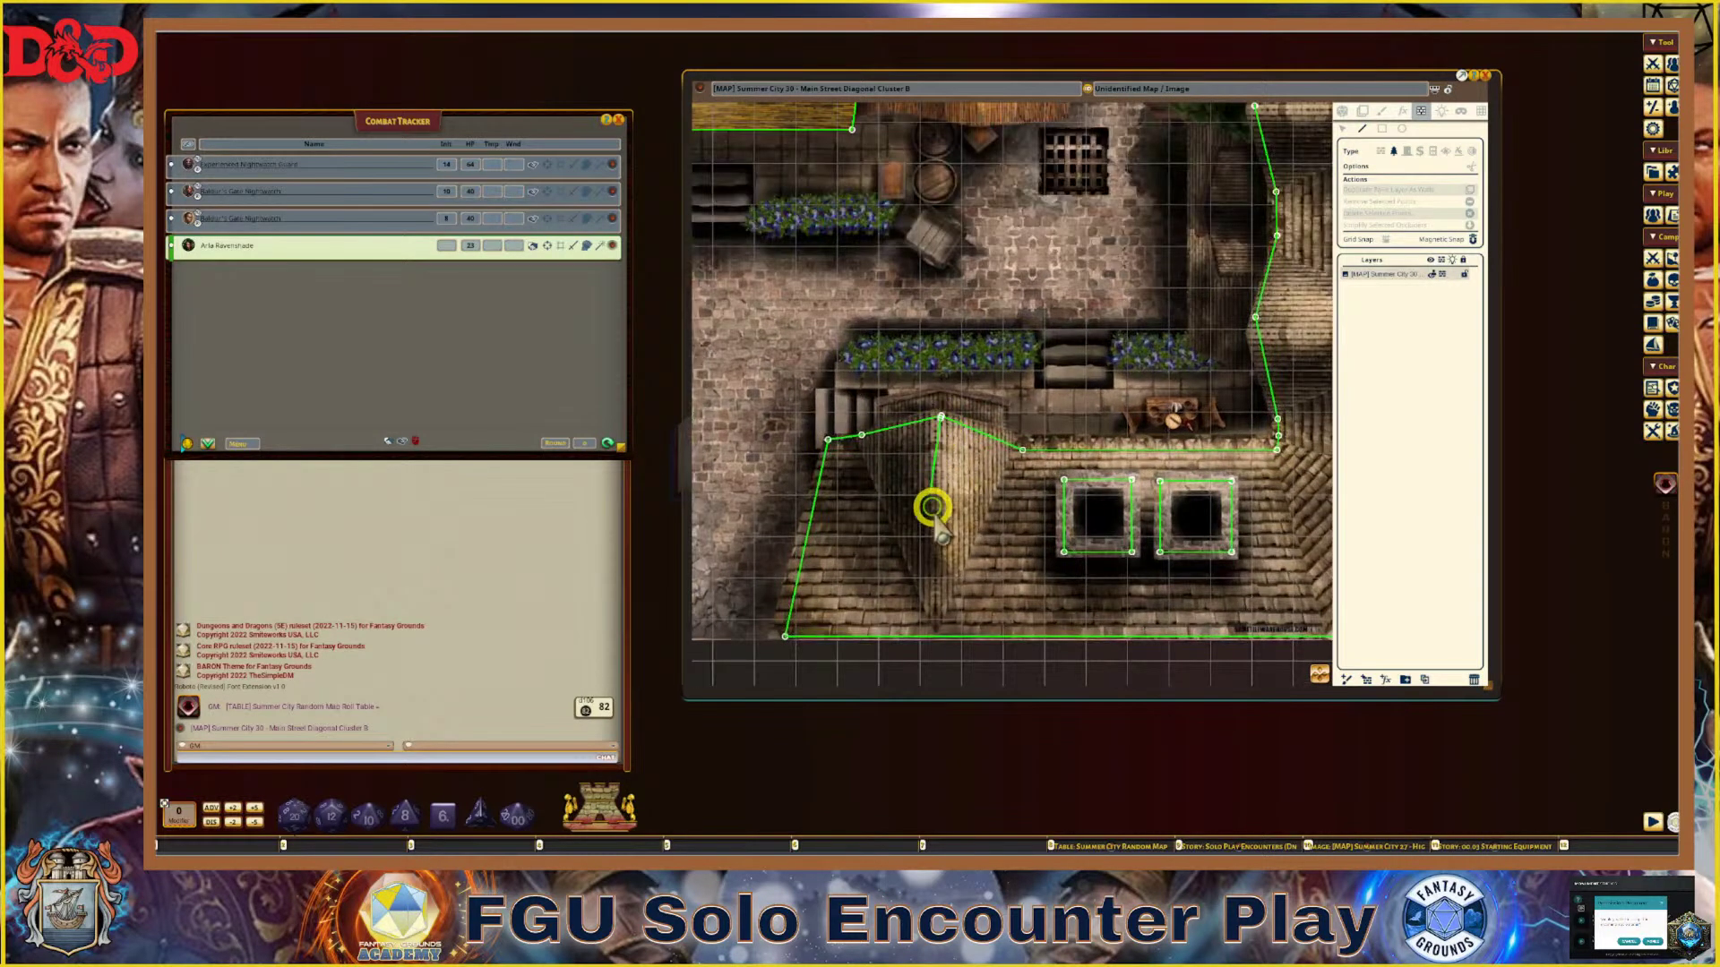
double_click(937, 609)
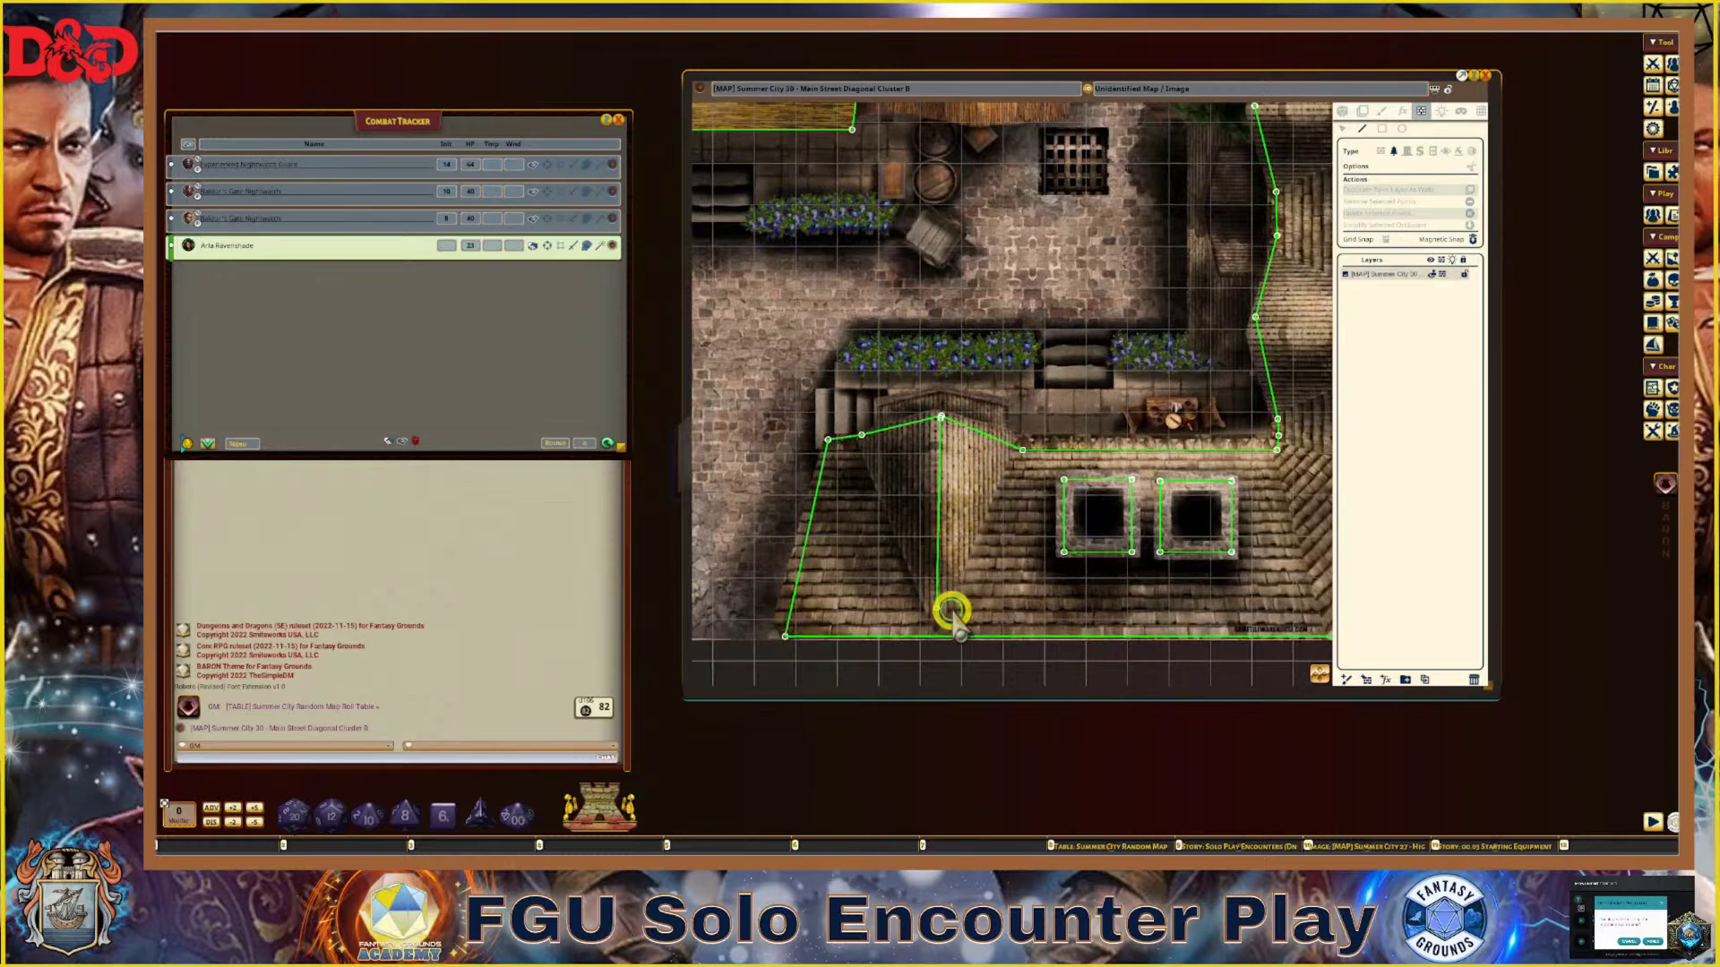
Move the outline points at the two courtyard-facing gable tips of the east wing into line with their ridges
scroll(1054, 609, down, 2)
drag(1321, 674, 1470, 641)
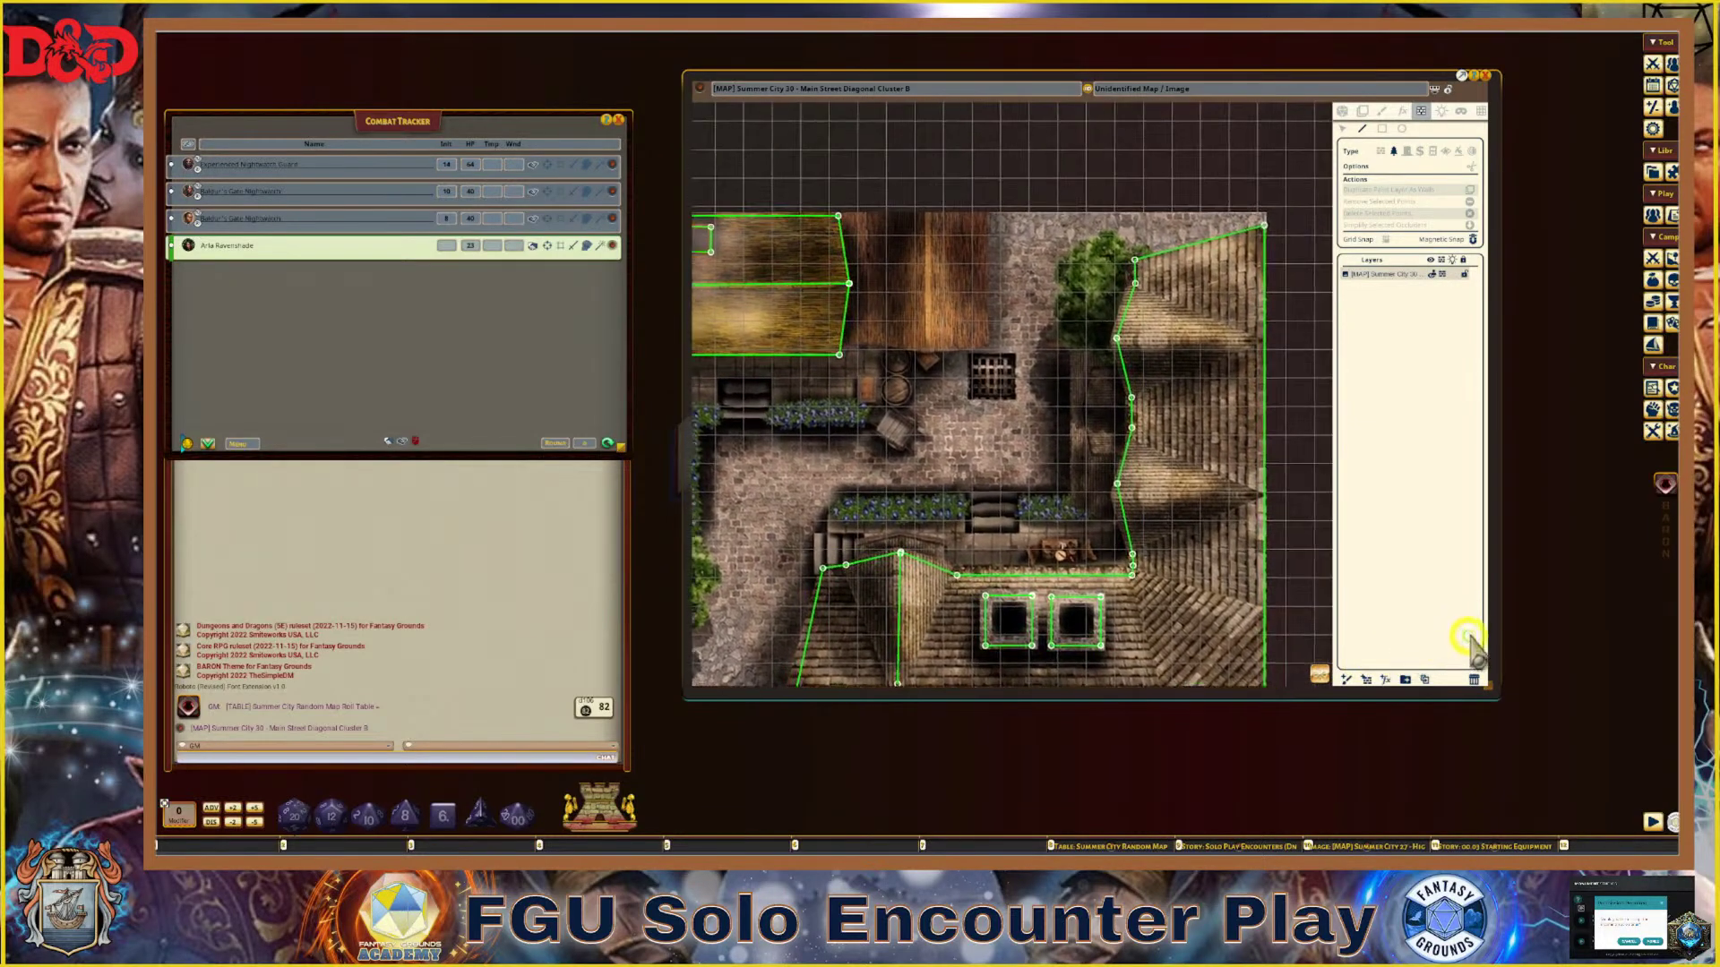
scroll(1114, 495, up, 3)
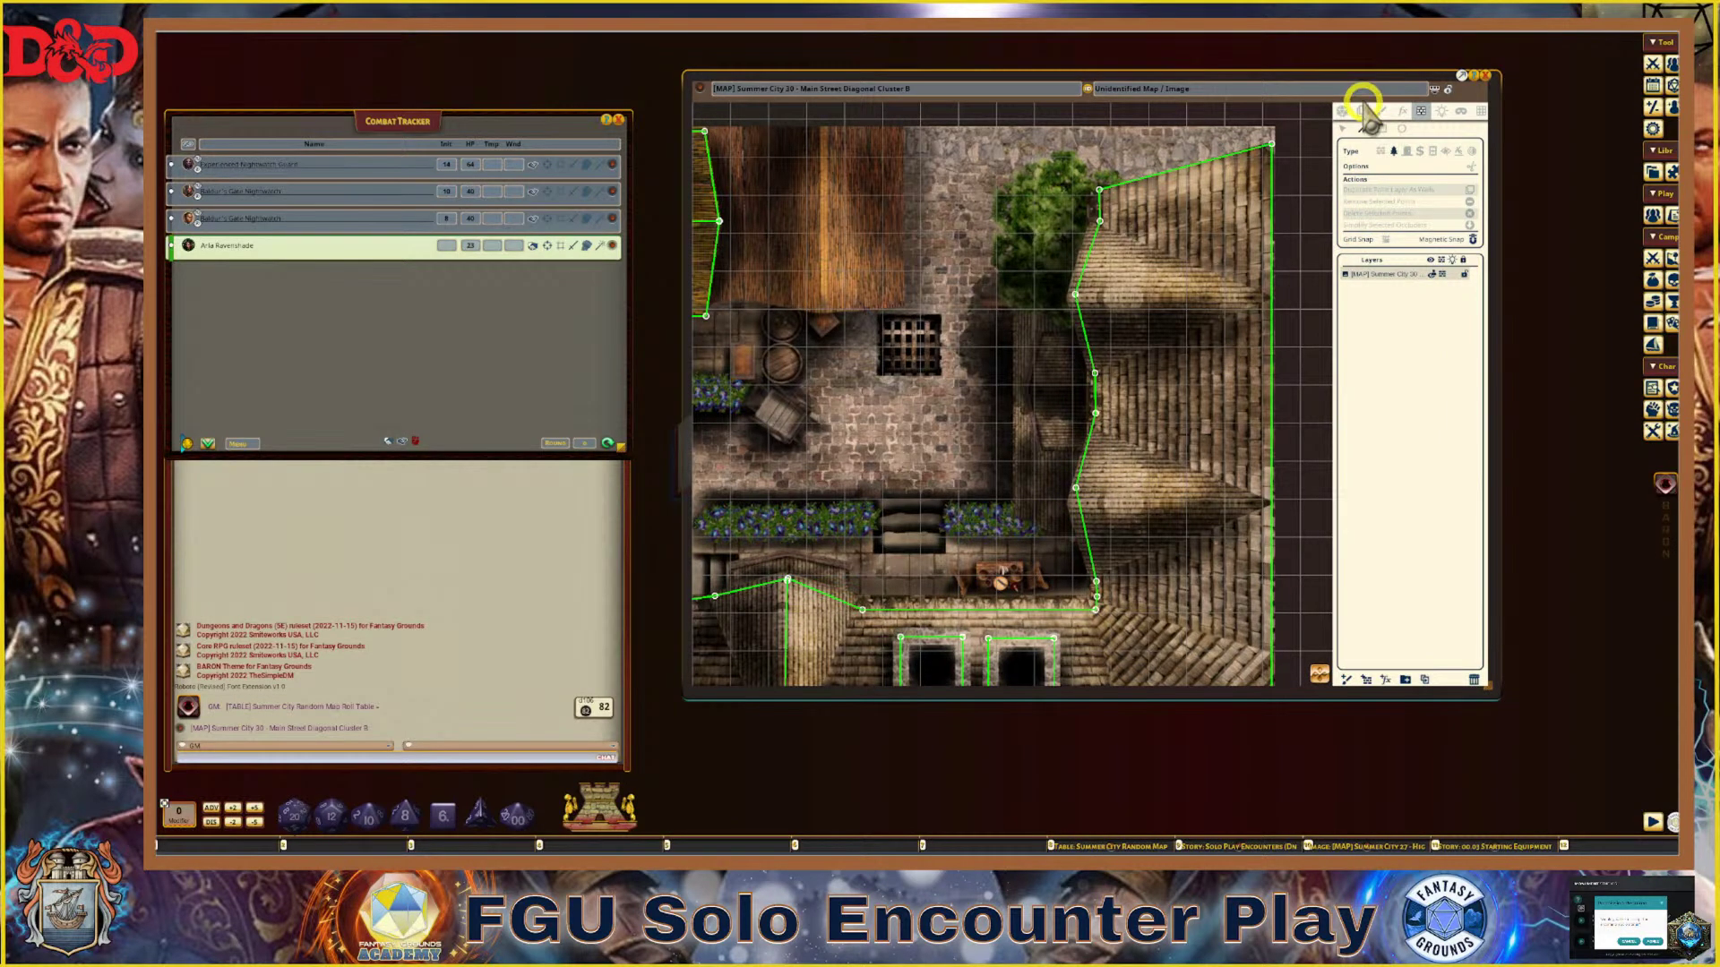
click(1342, 128)
scroll(1113, 518, up, 2)
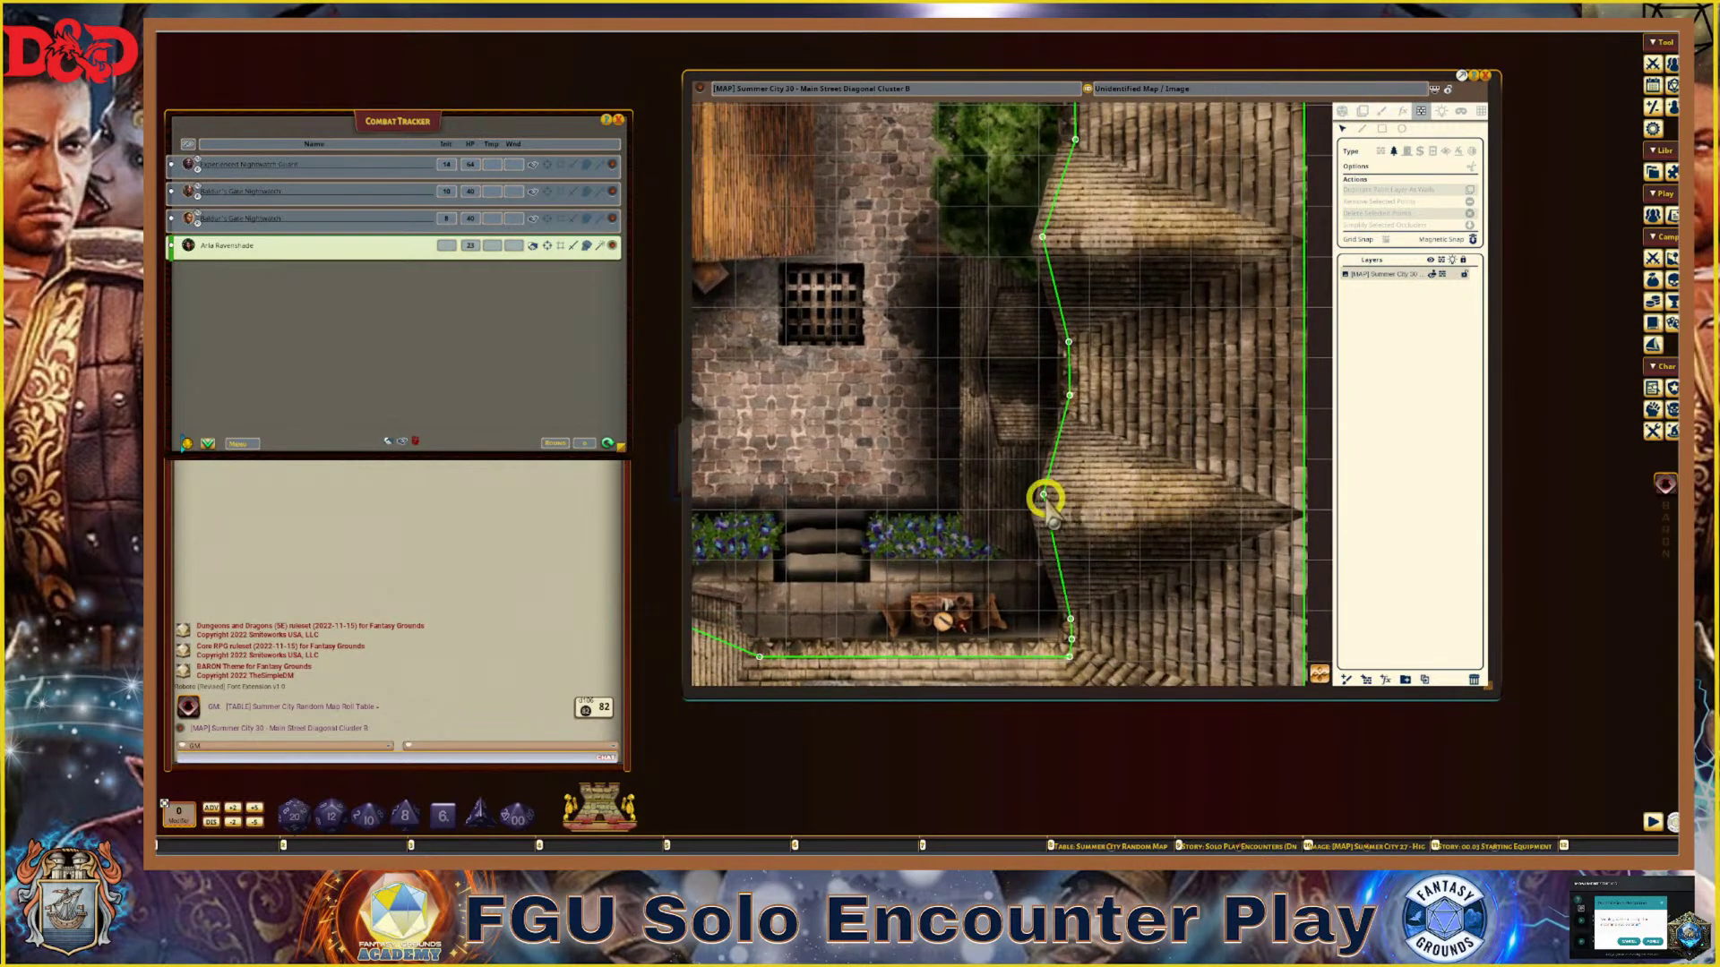
drag(1044, 494, 1038, 511)
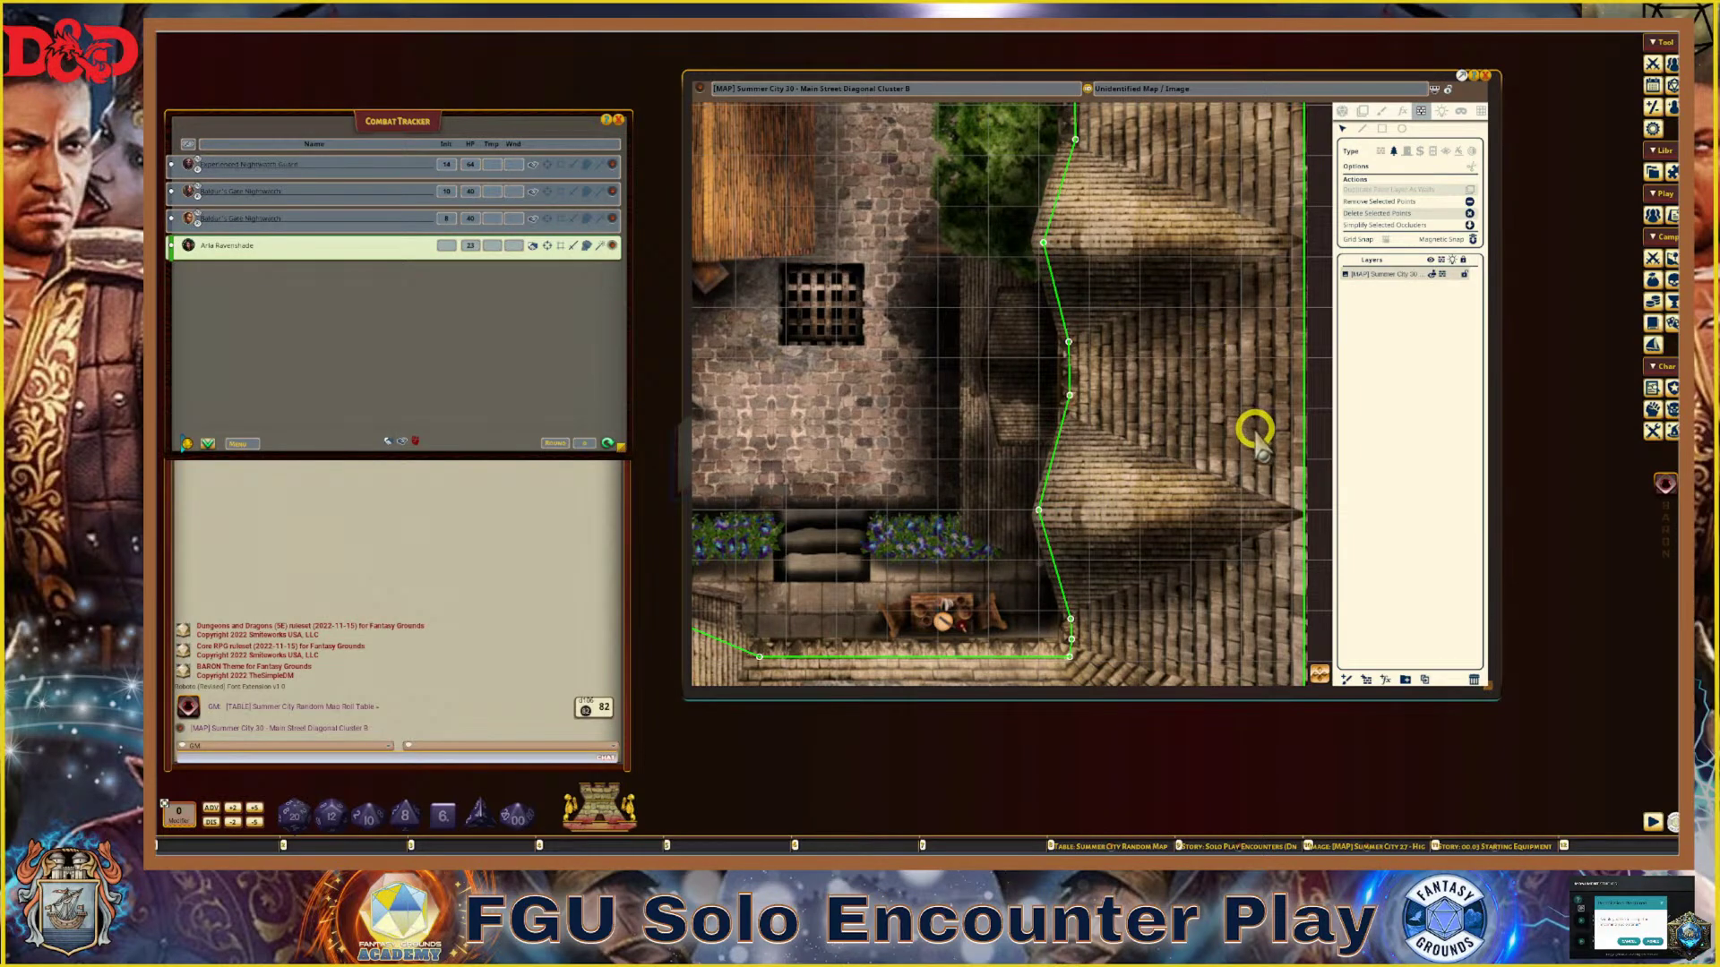
Draw a terrain line along the ridge of the east wing's southern gable, from its outline point to its eastern tip
scroll(1255, 426, down, 1)
click(1366, 128)
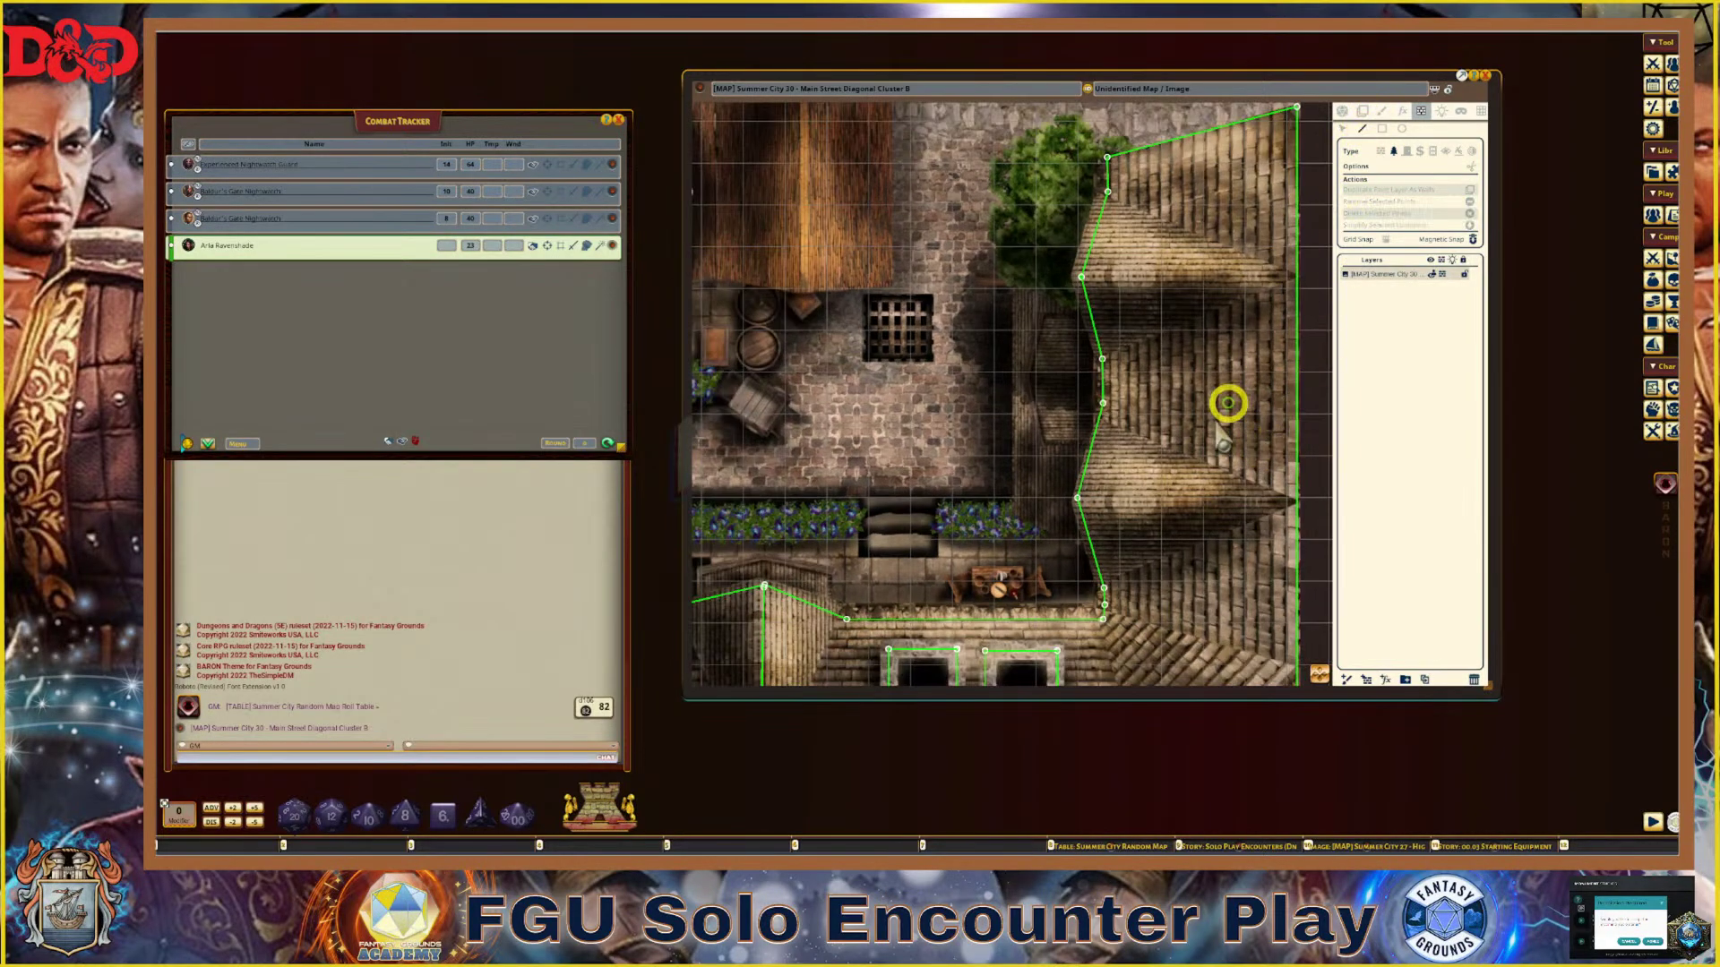
scroll(1115, 502, up, 1)
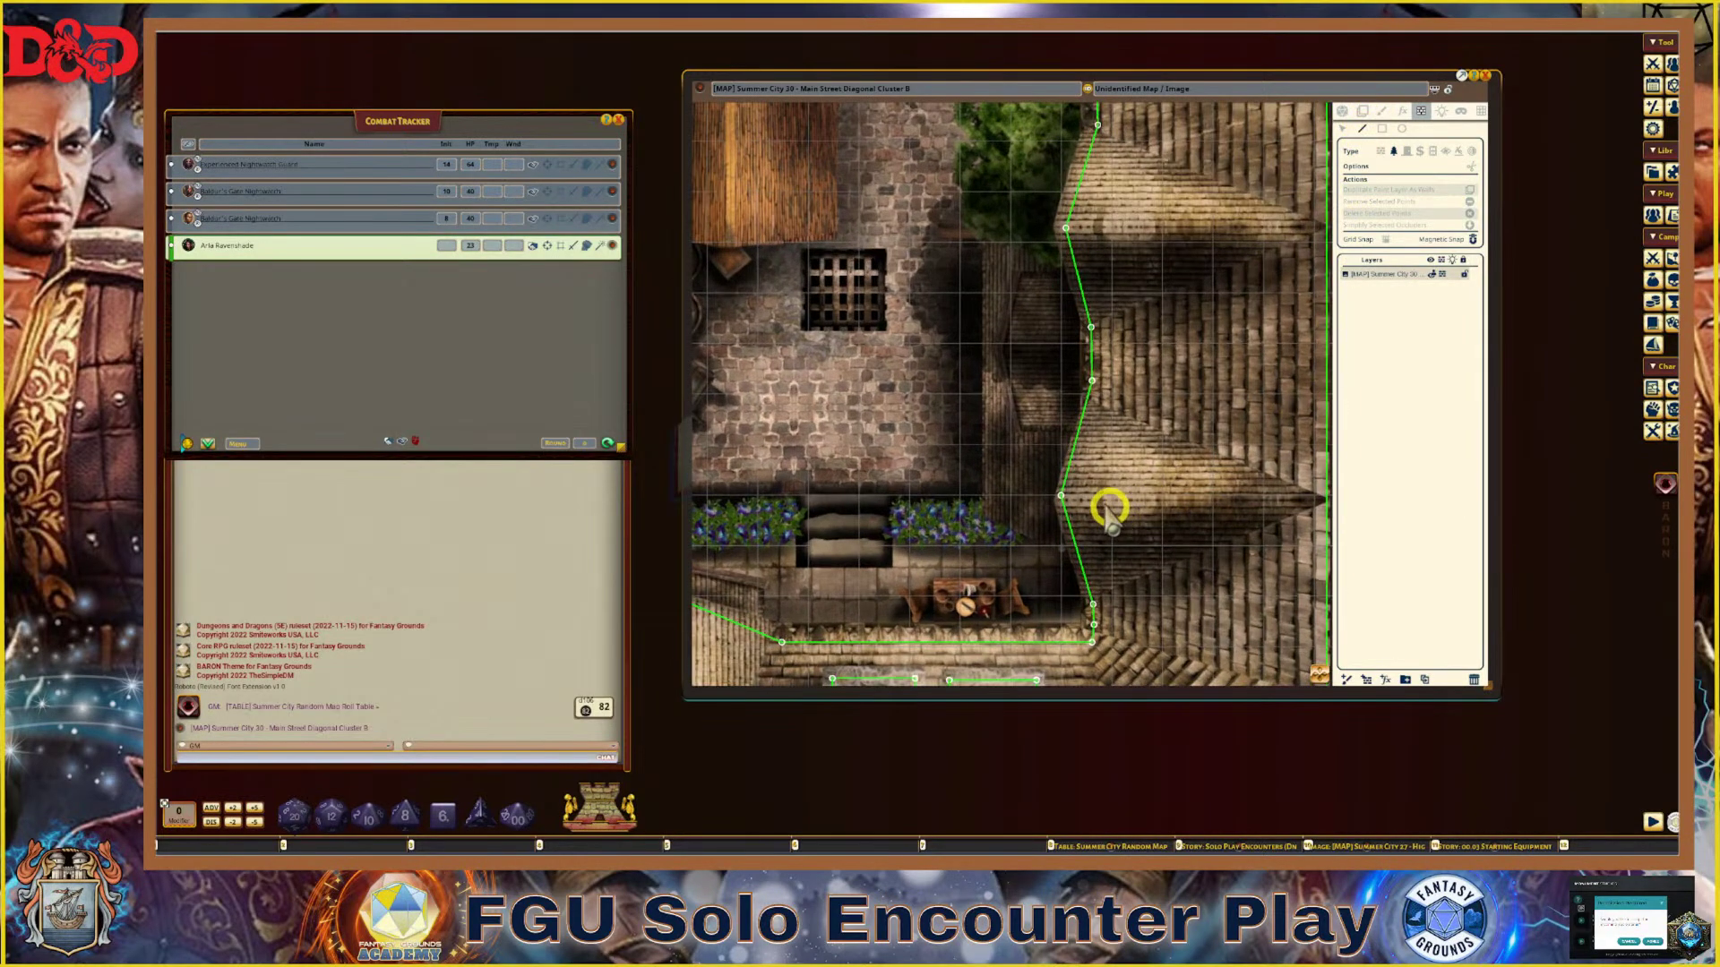
click(1060, 495)
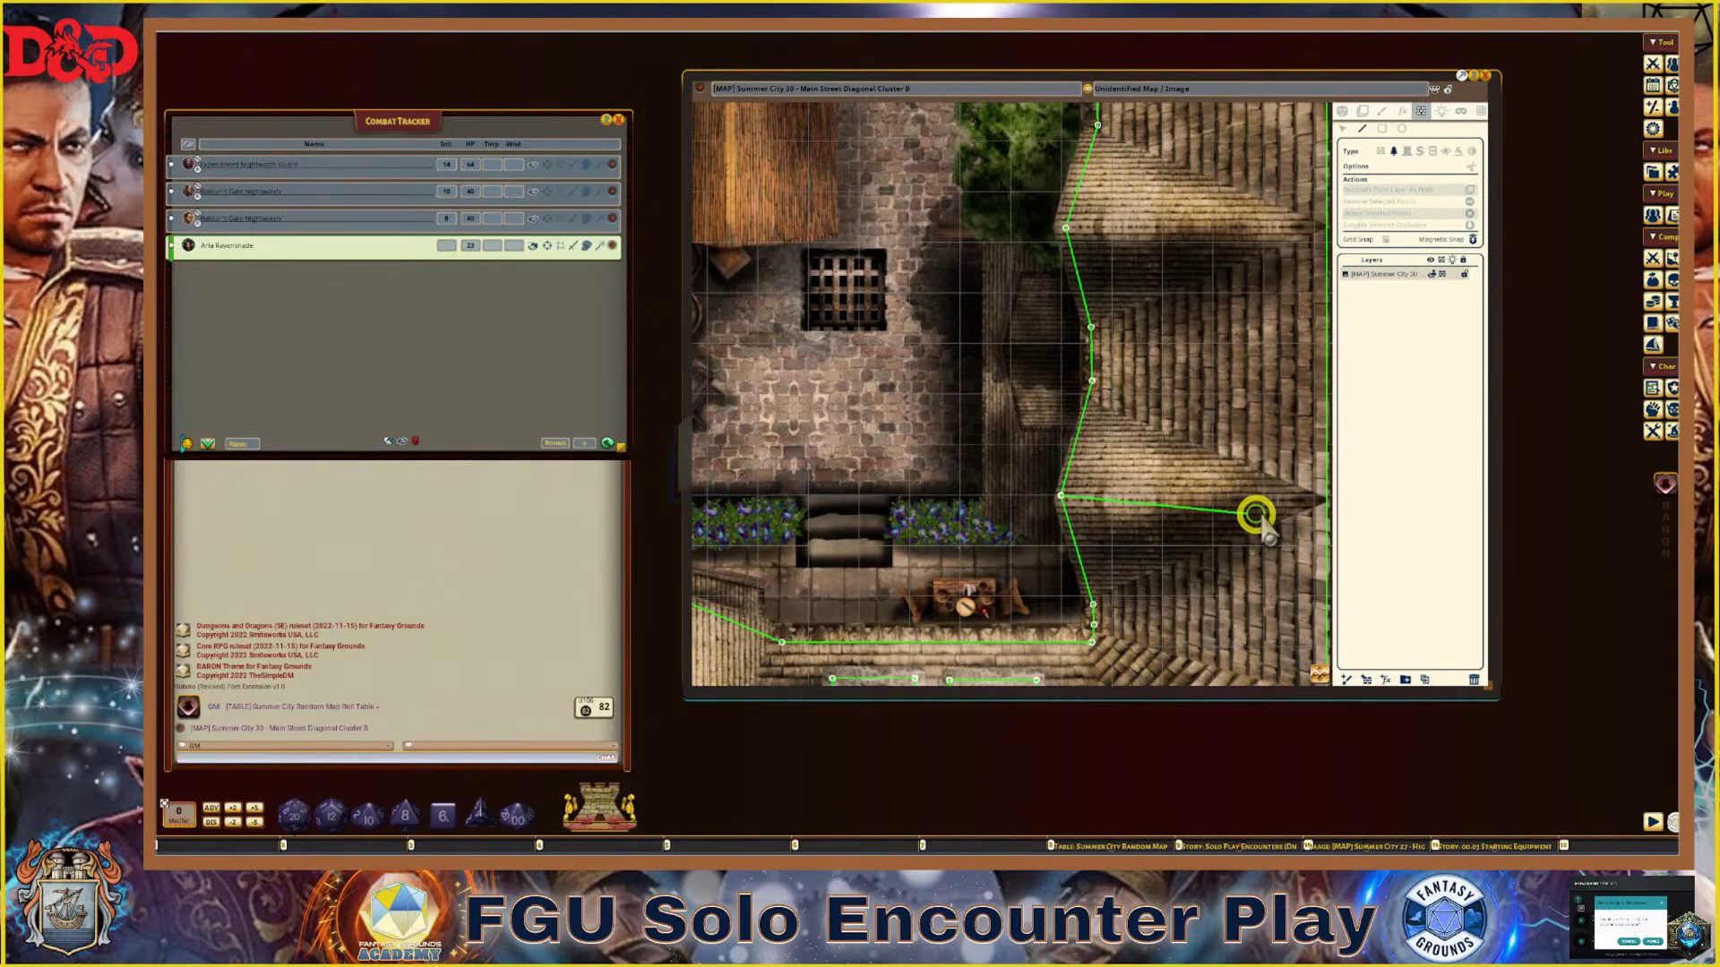
click(1305, 496)
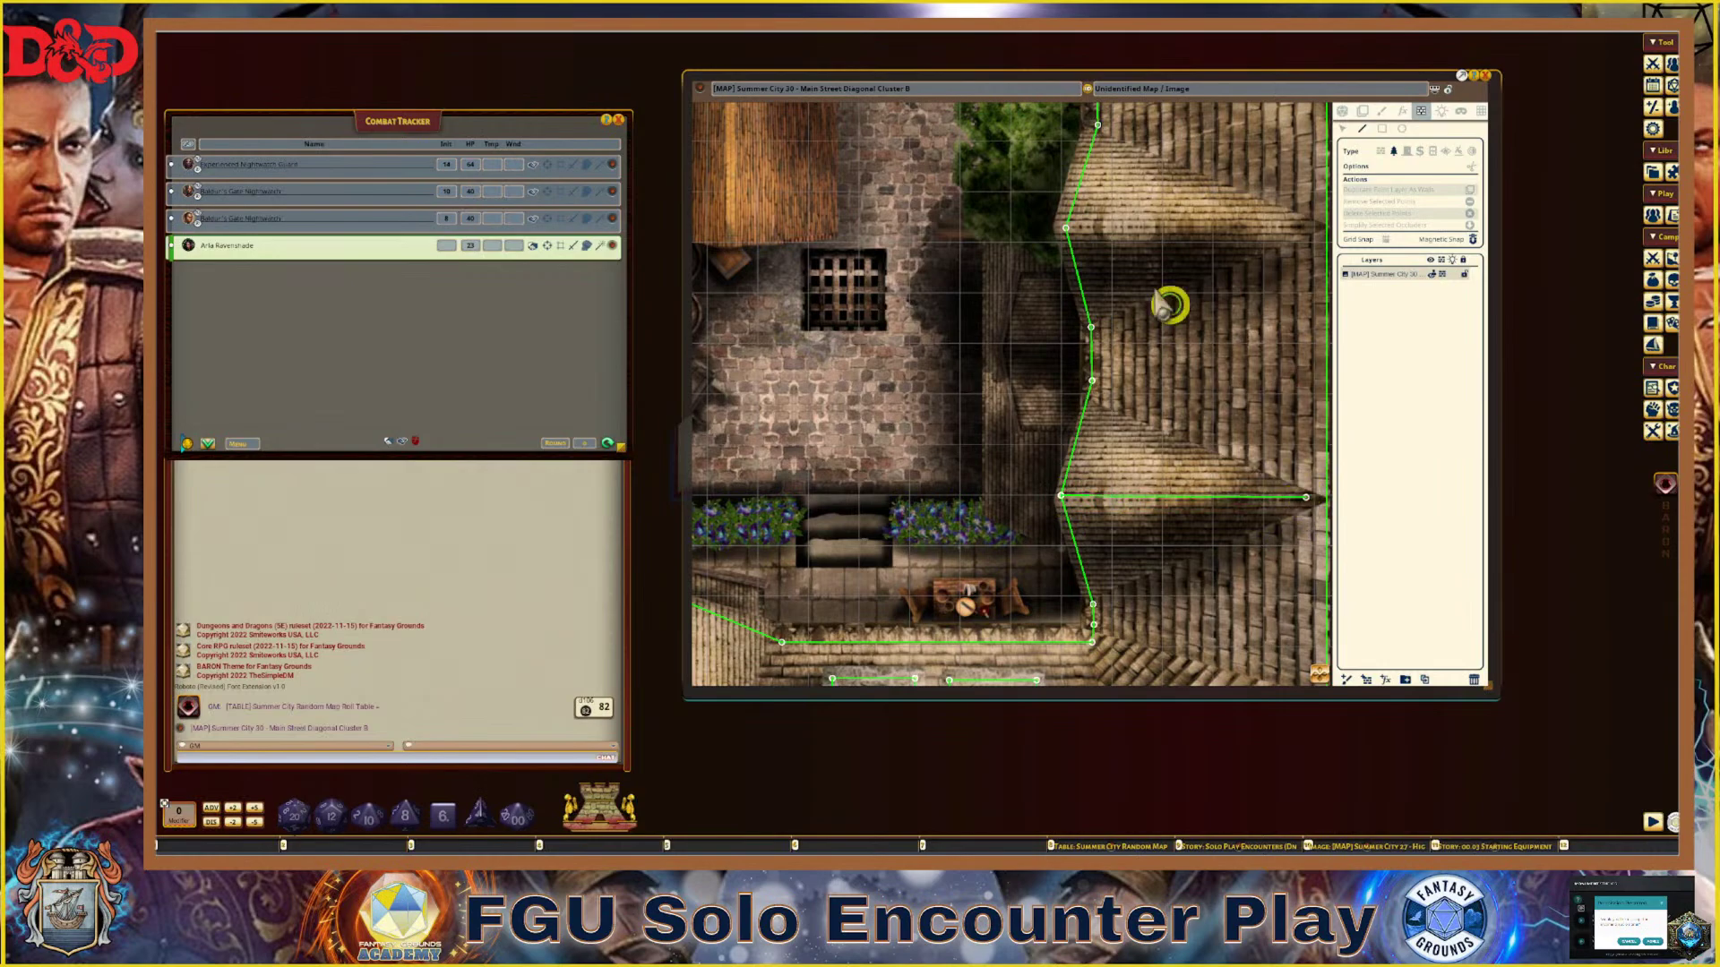
Draw a terrain line along the ridge of the east wing's northern gable, from its outline point to its eastern tip
click(1066, 229)
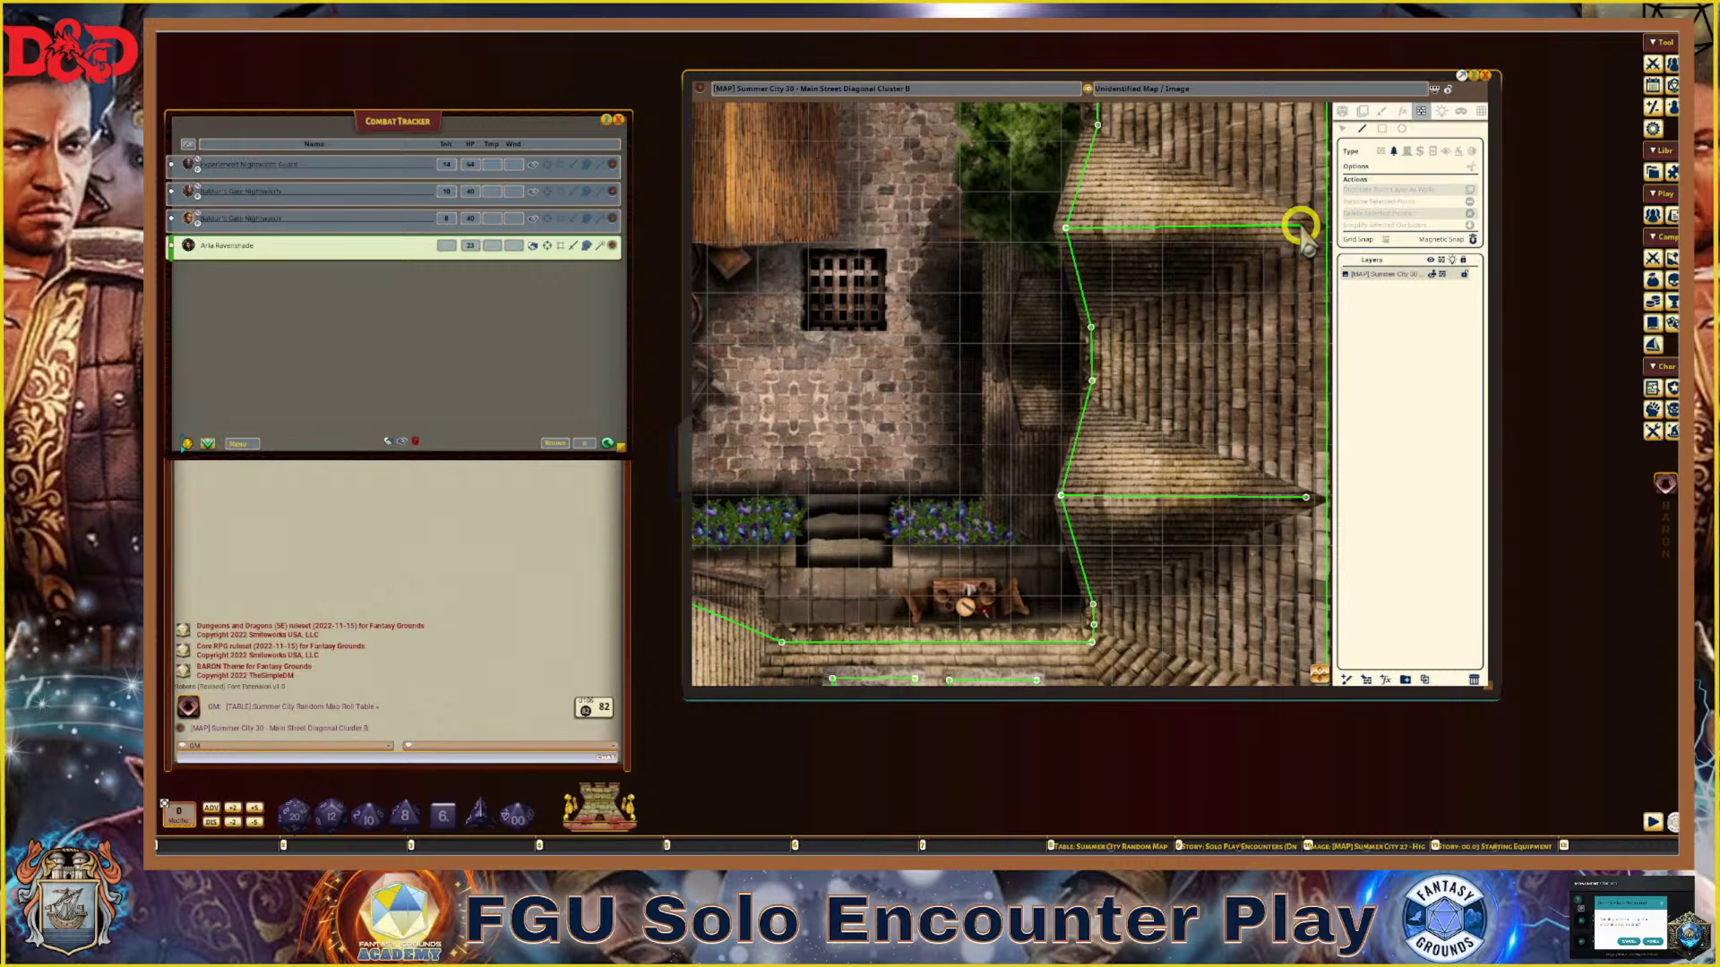
key(shift)
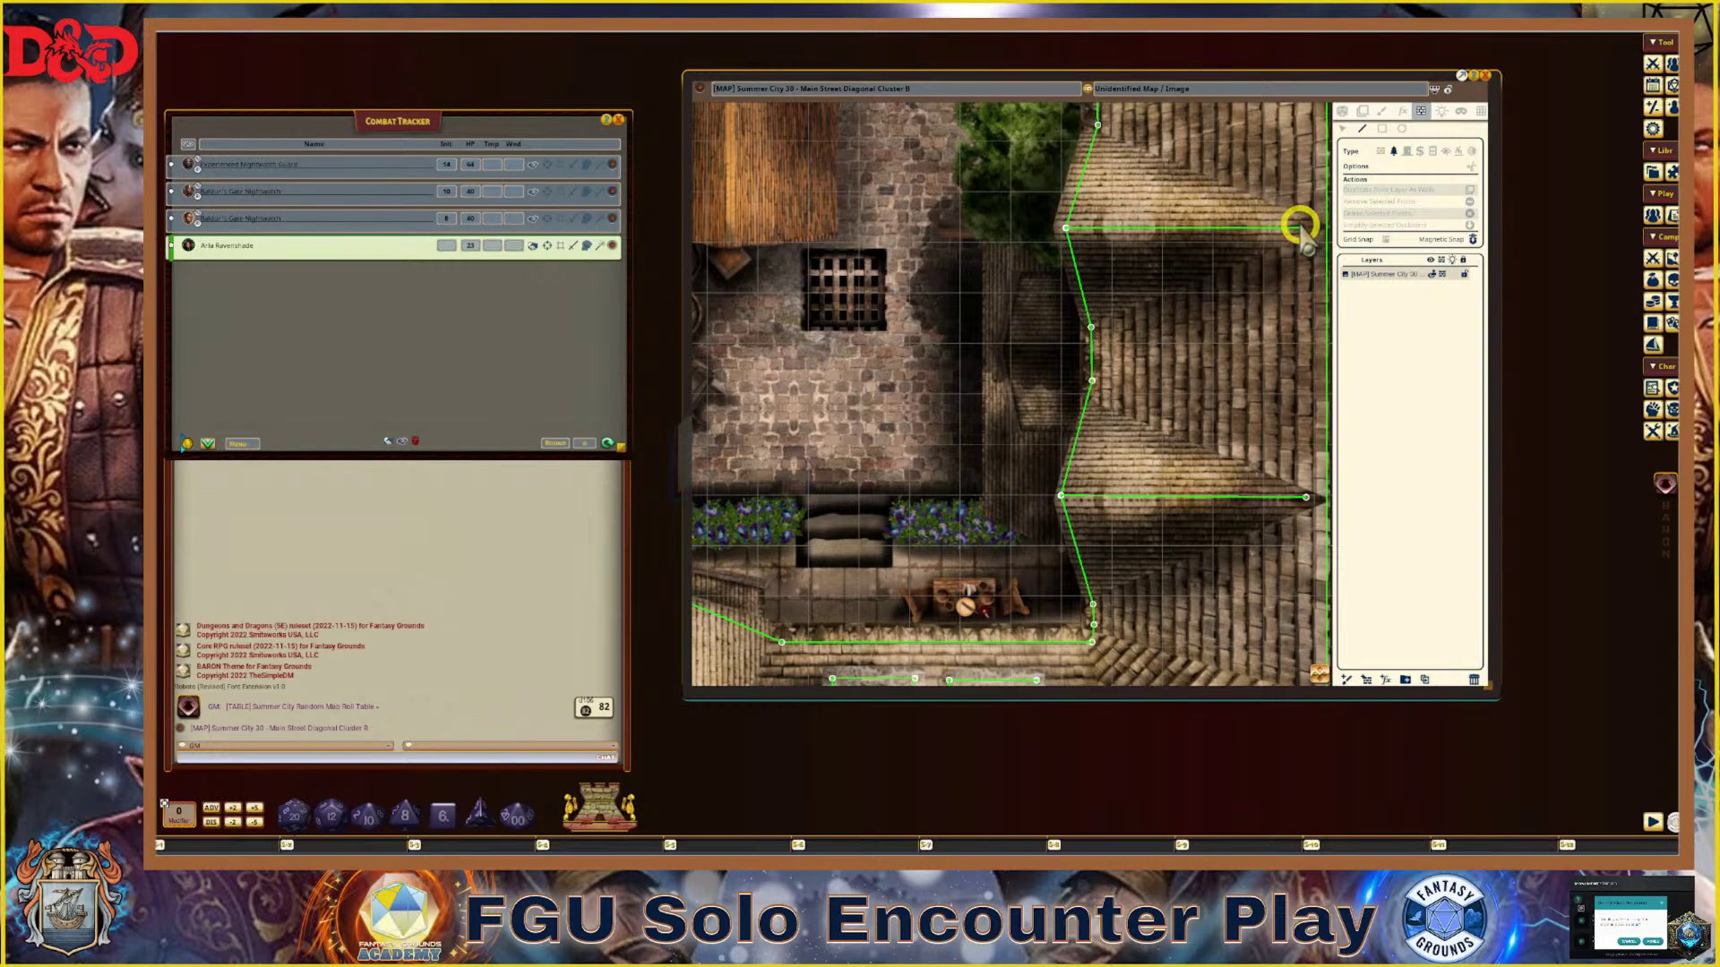
scroll(1266, 269, down, 2)
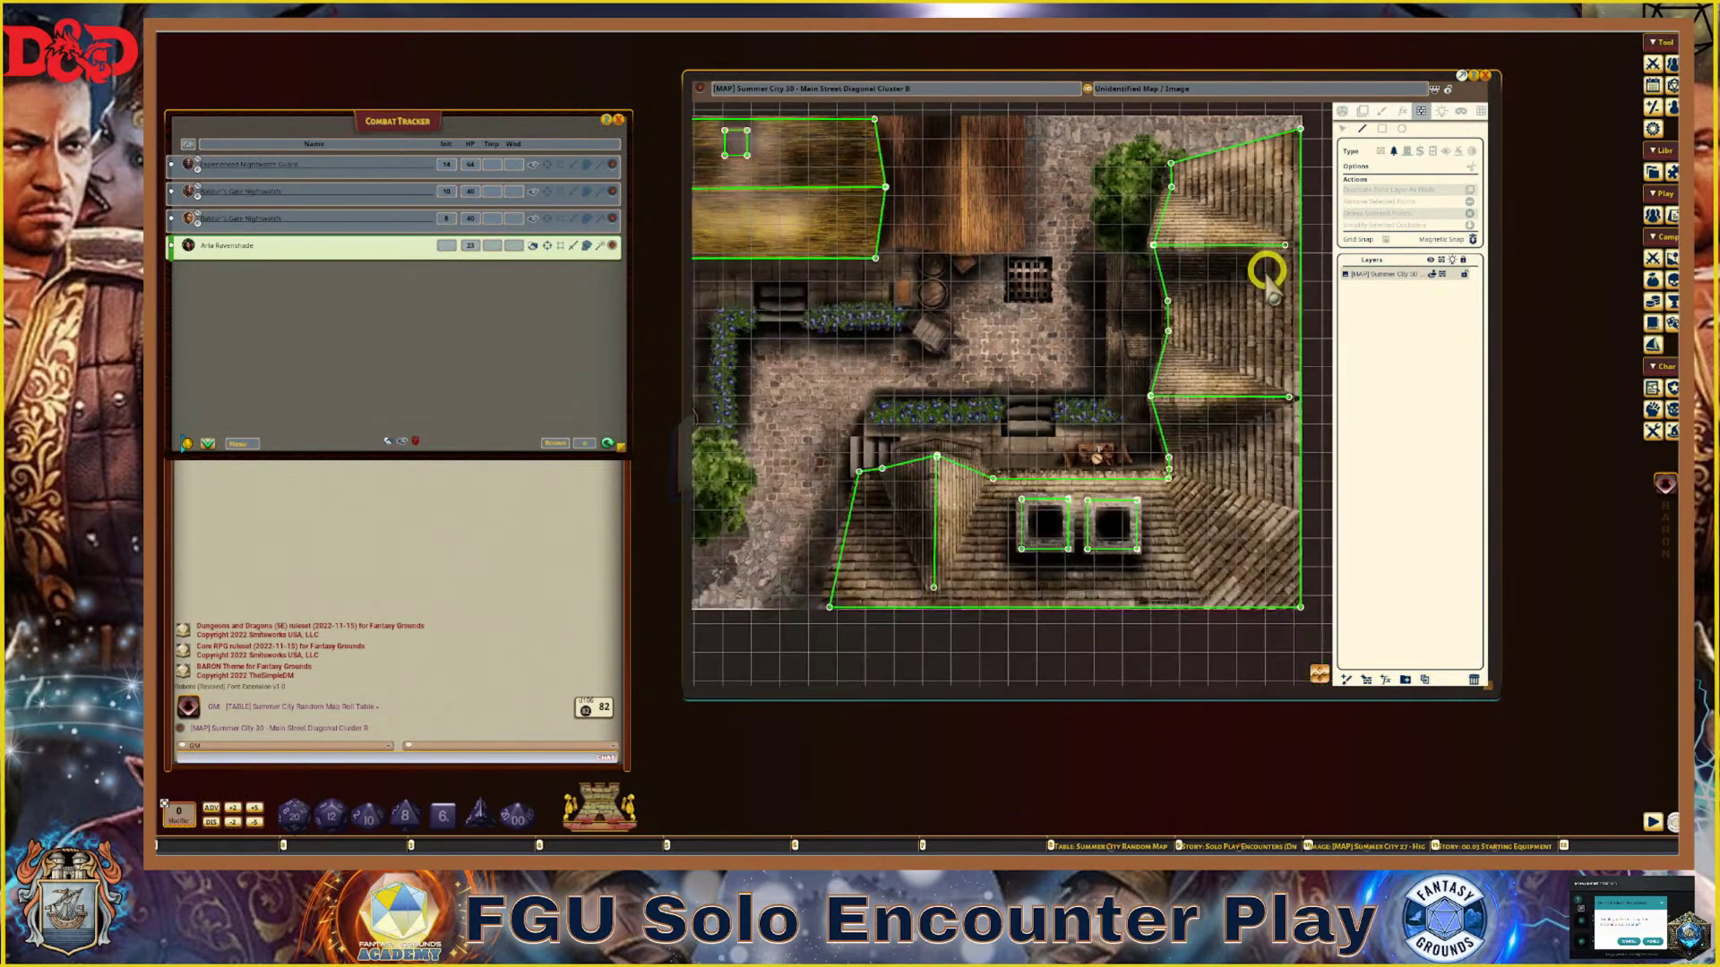
Outline the brown wooden roof east of the yellow-lit roof with a terrain polygon, including points at both ends of its ridge
scroll(940, 430, down, 1)
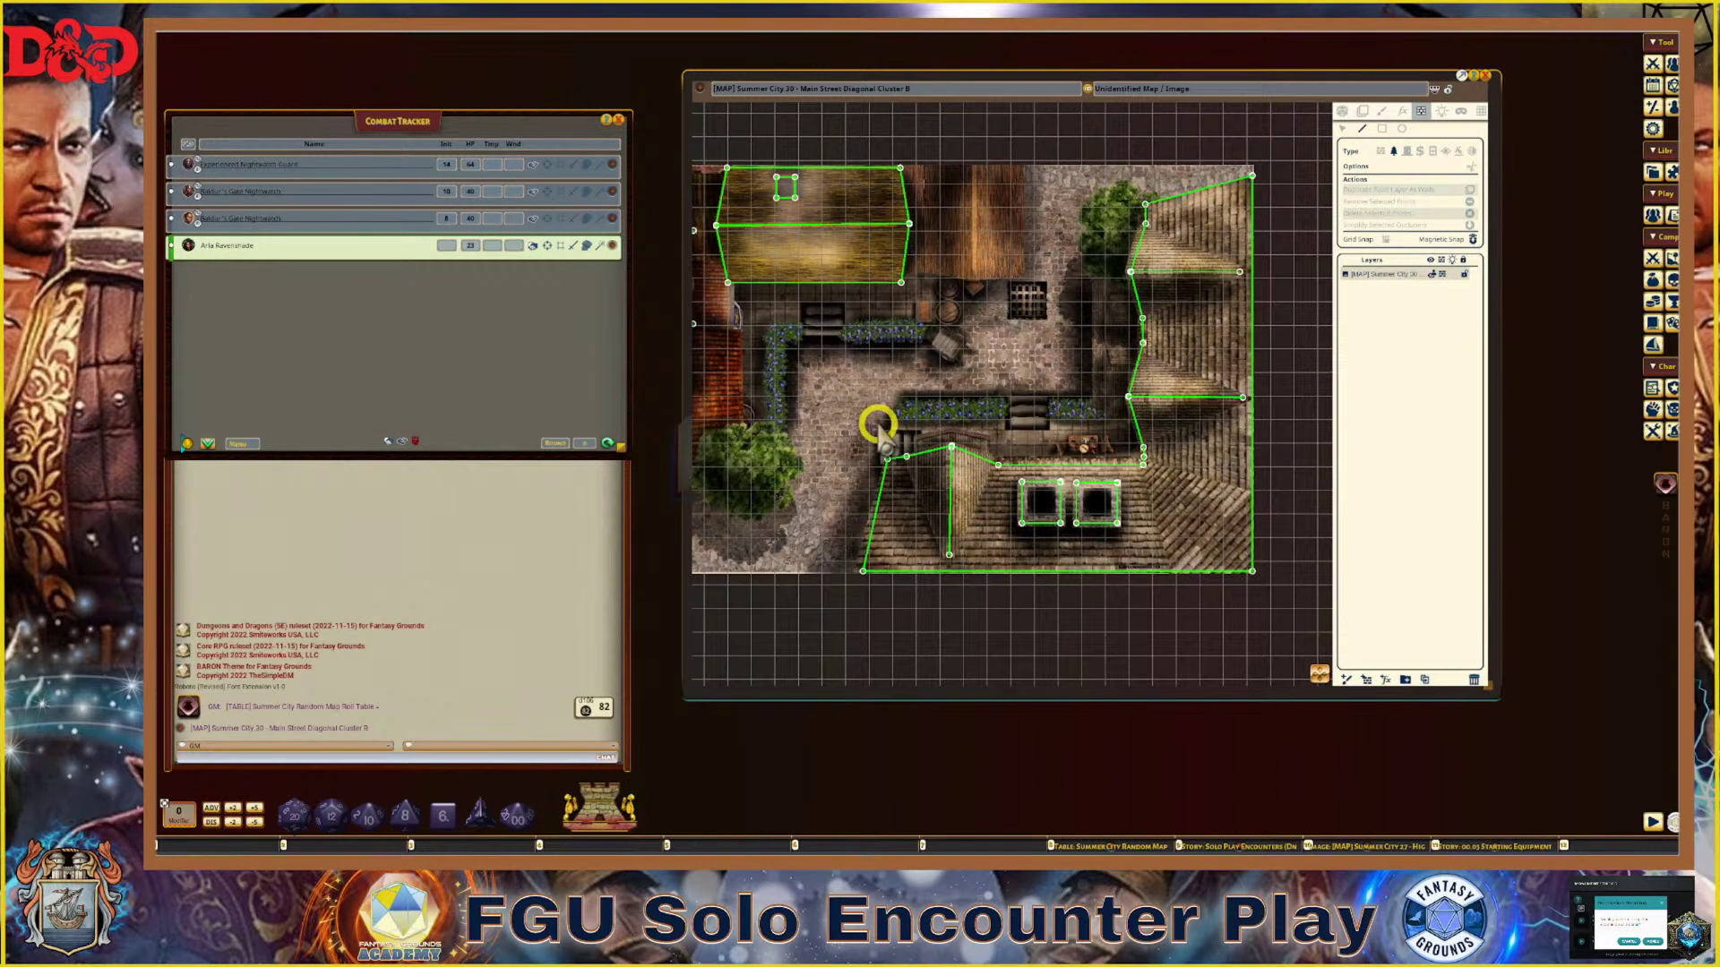
scroll(875, 422, down, 1)
scroll(779, 442, down, 1)
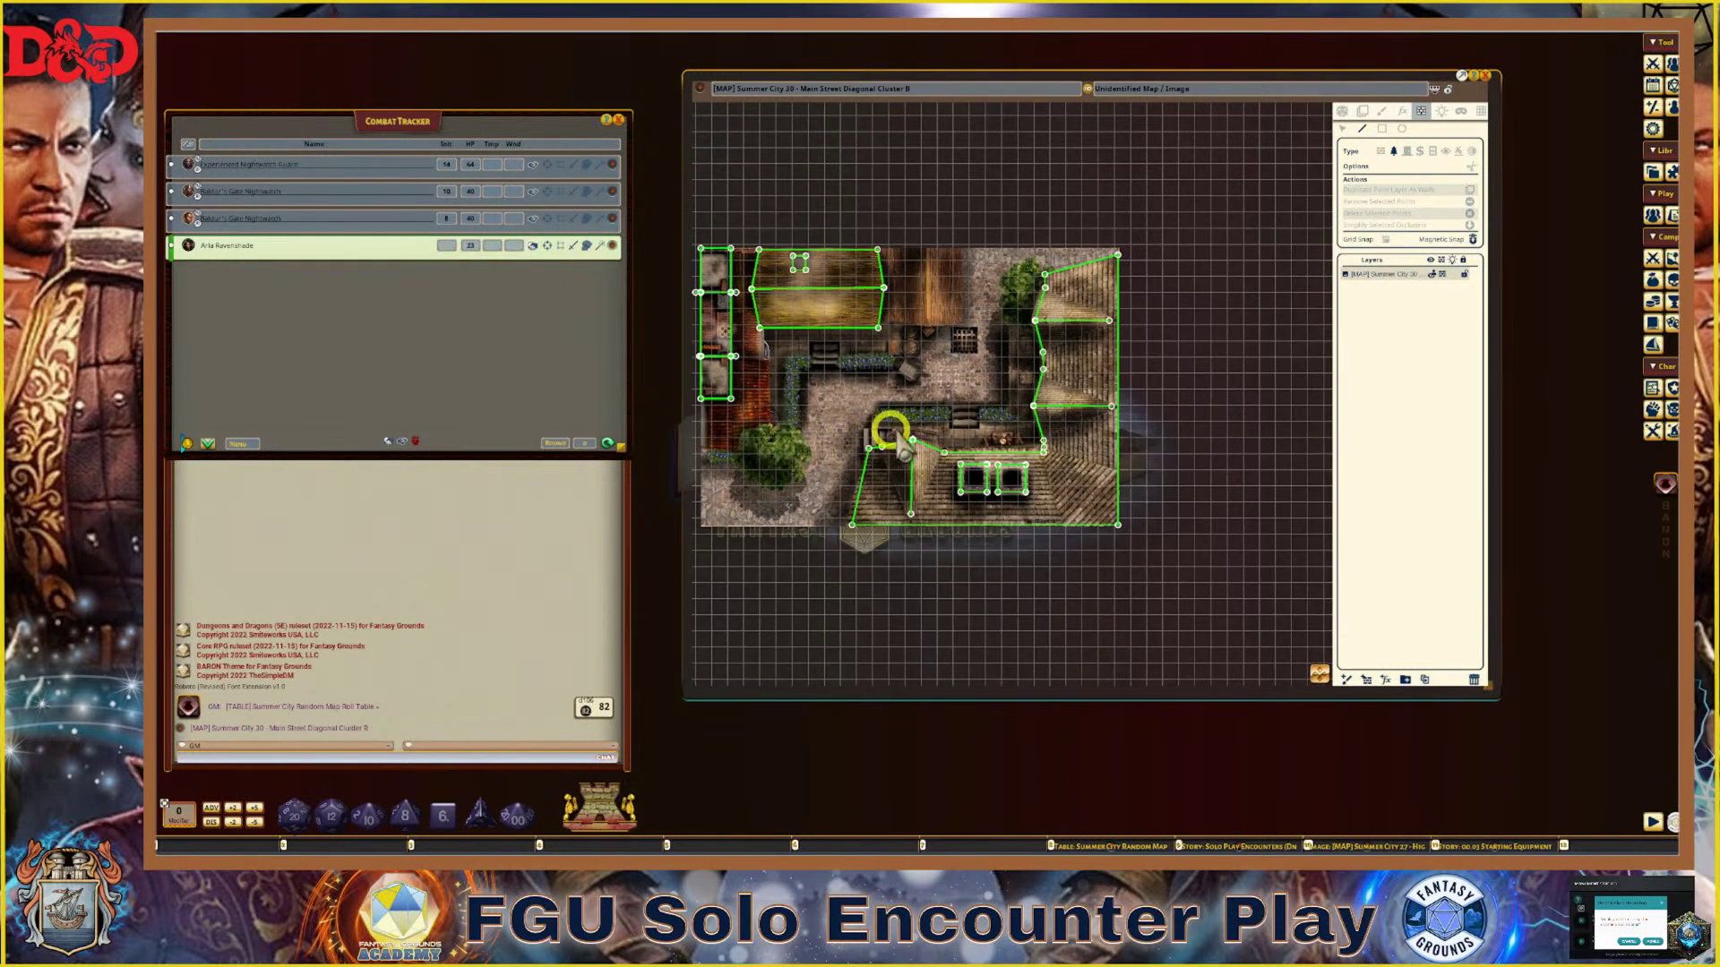
scroll(882, 445, up, 2)
scroll(865, 386, down, 1)
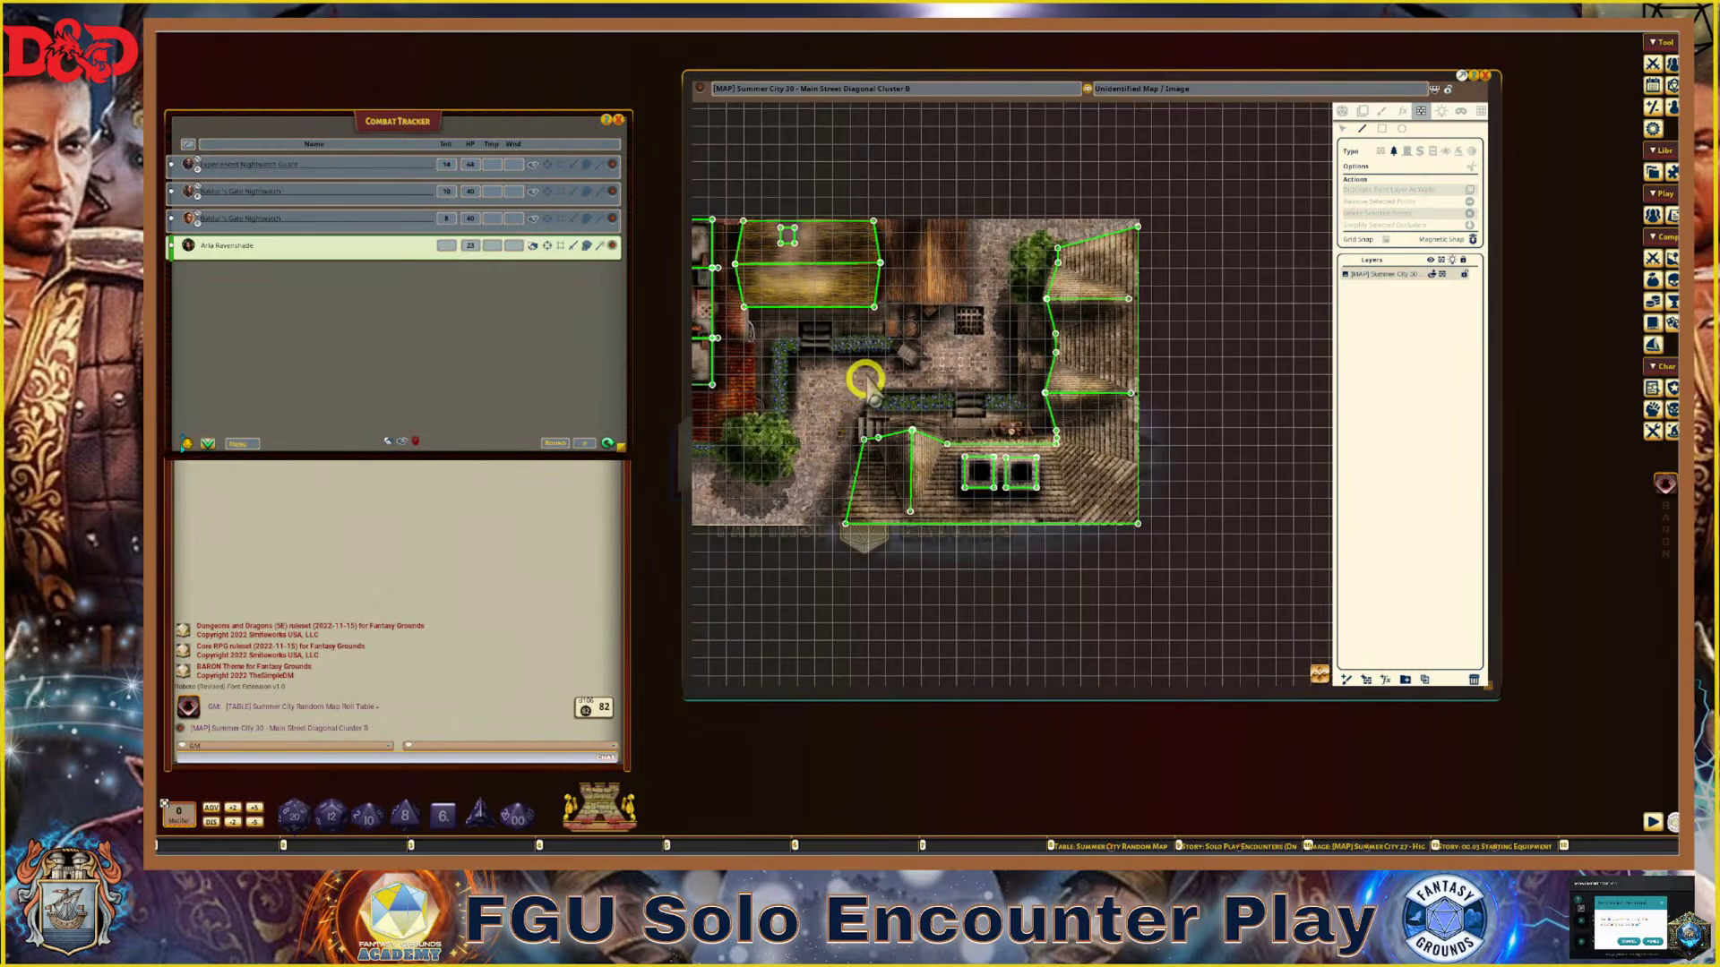
scroll(922, 230, up, 2)
scroll(951, 231, up, 2)
scroll(954, 233, down, 1)
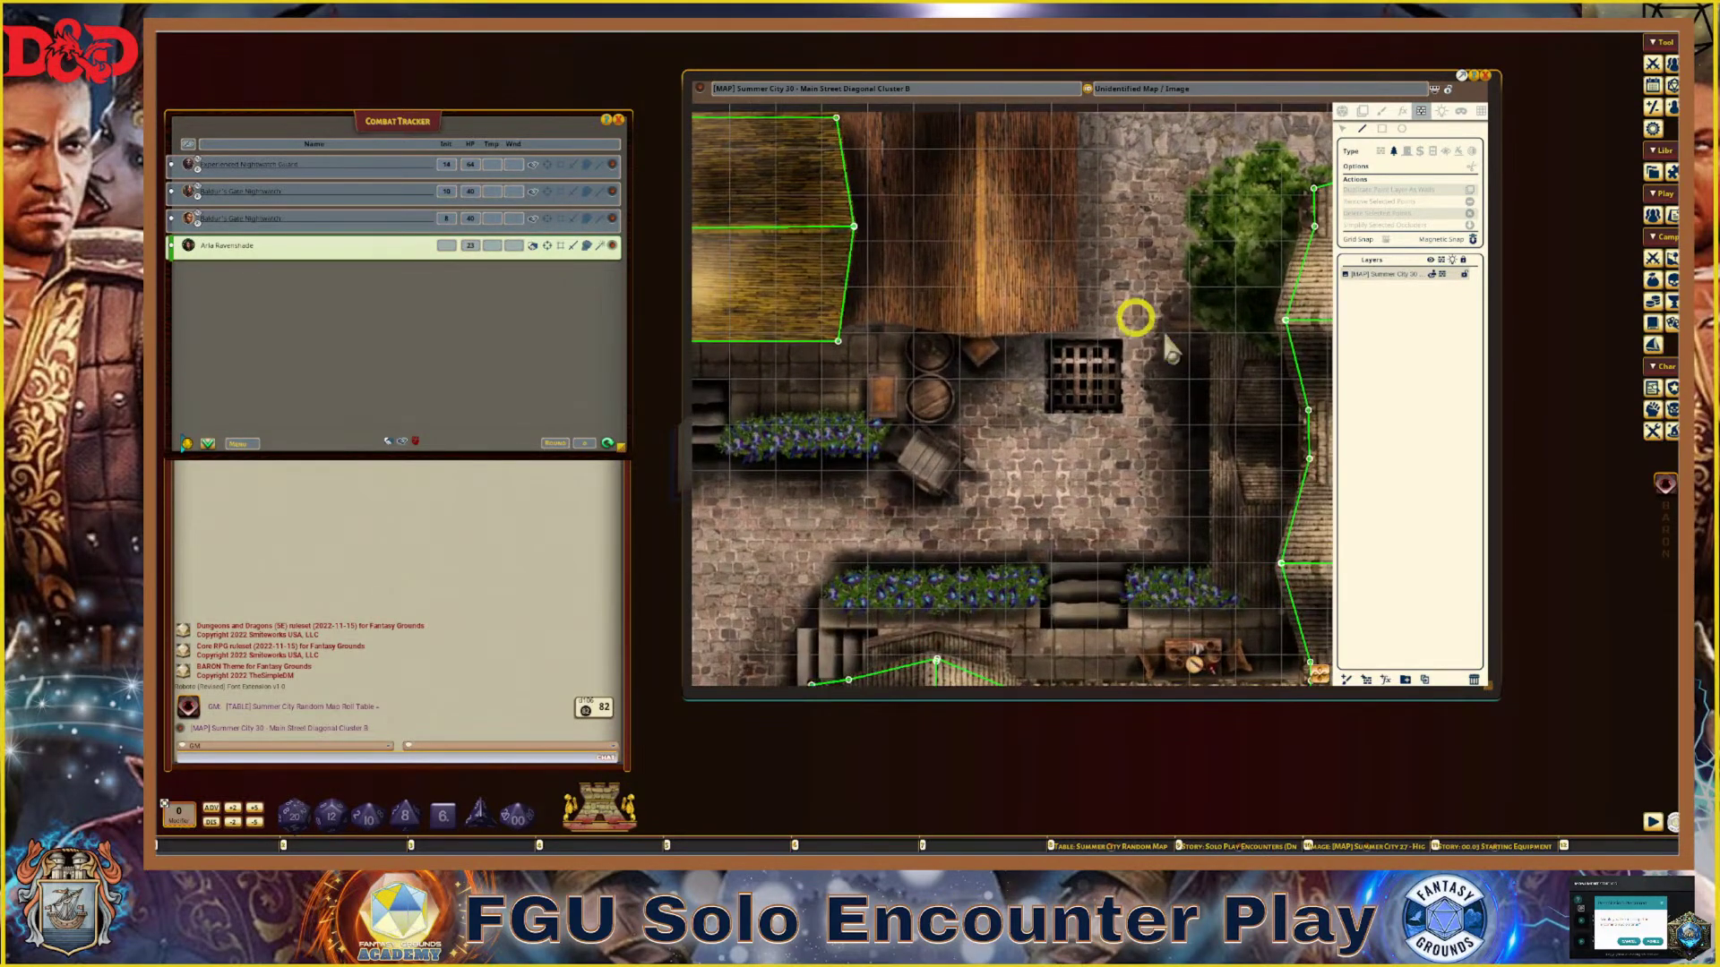
drag(1323, 671, 1298, 539)
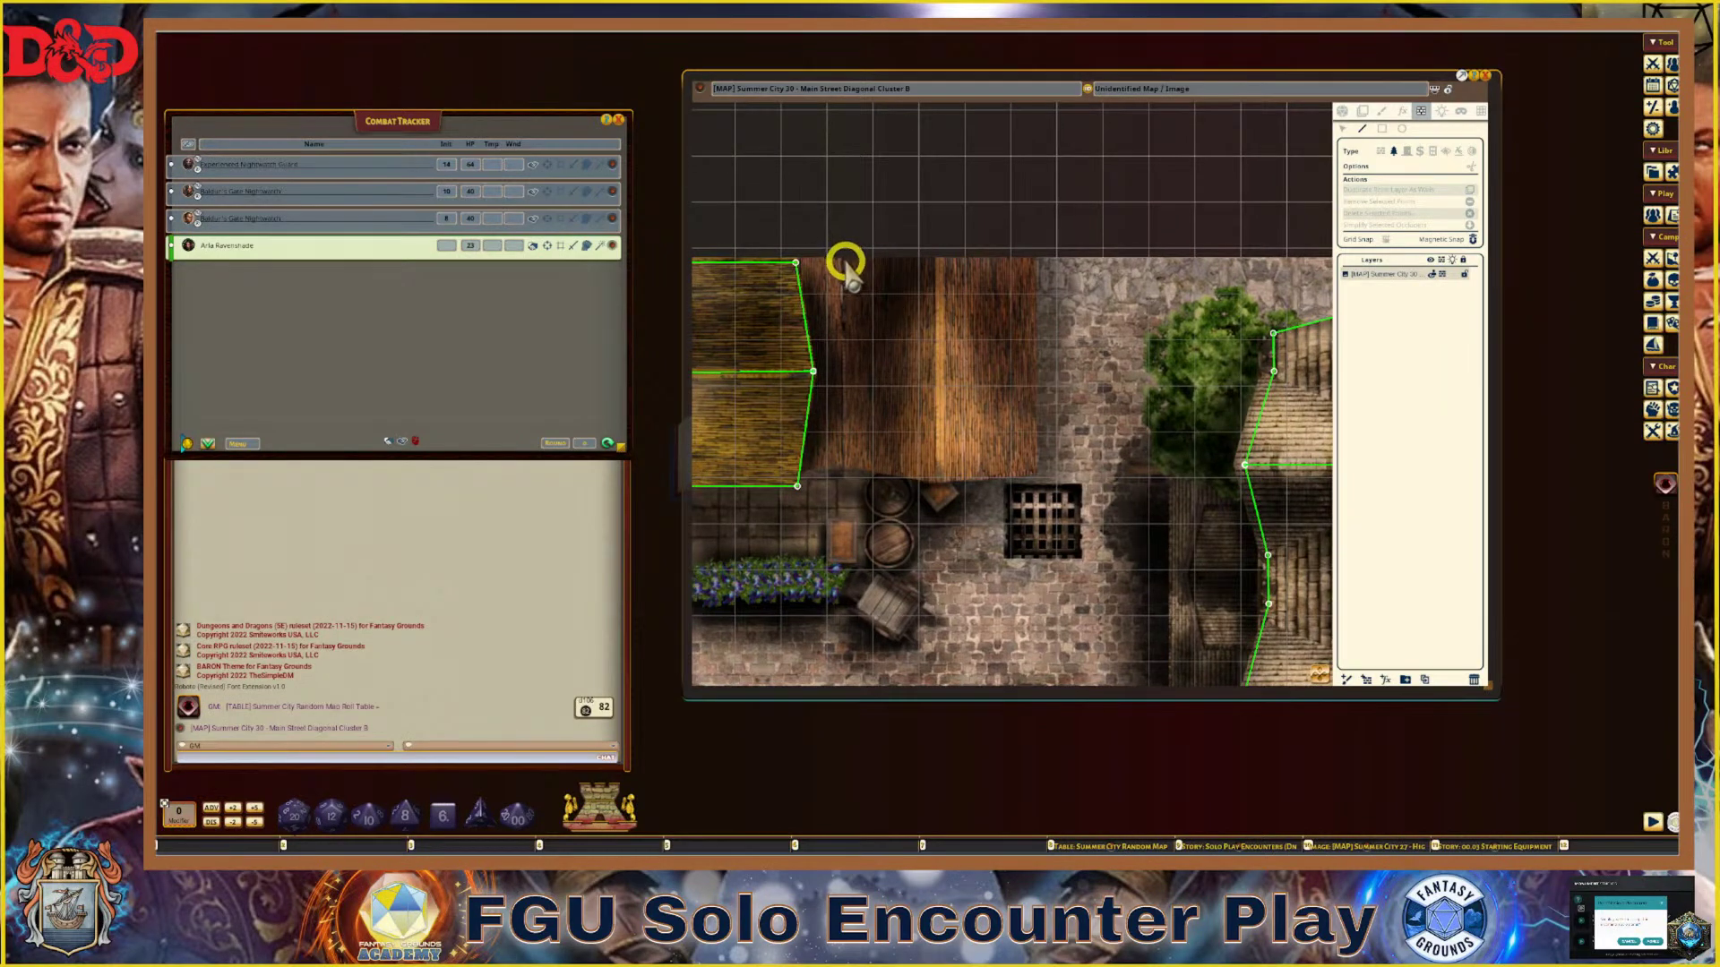
click(842, 261)
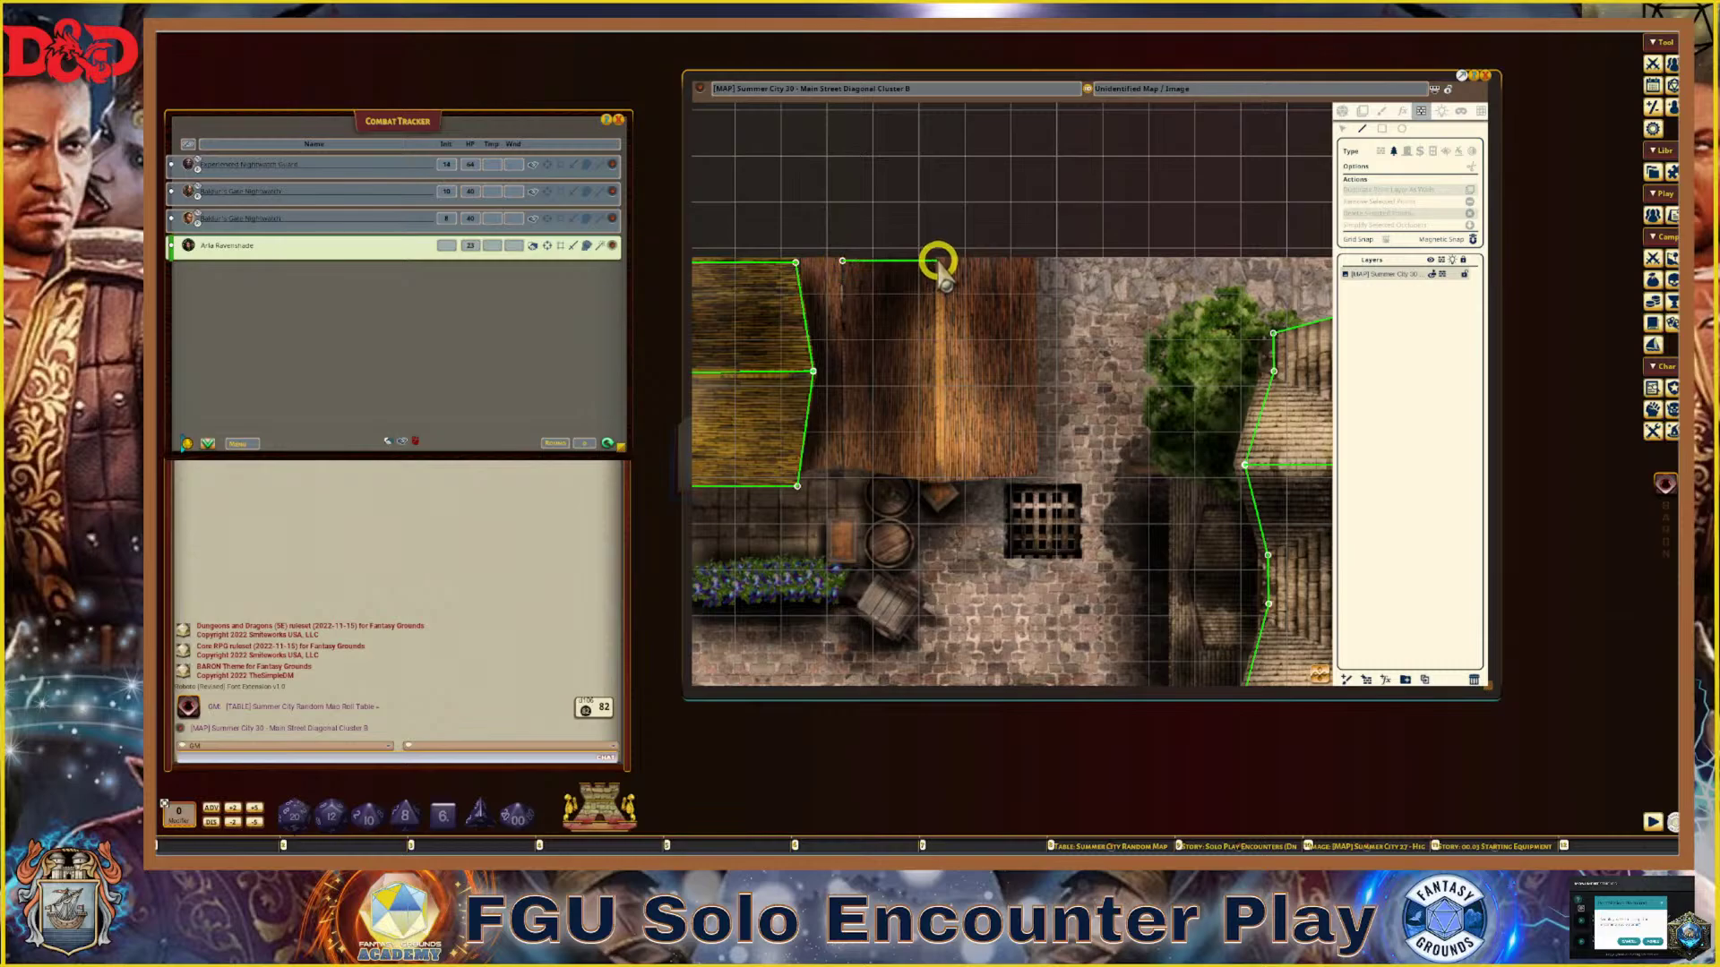
click(938, 261)
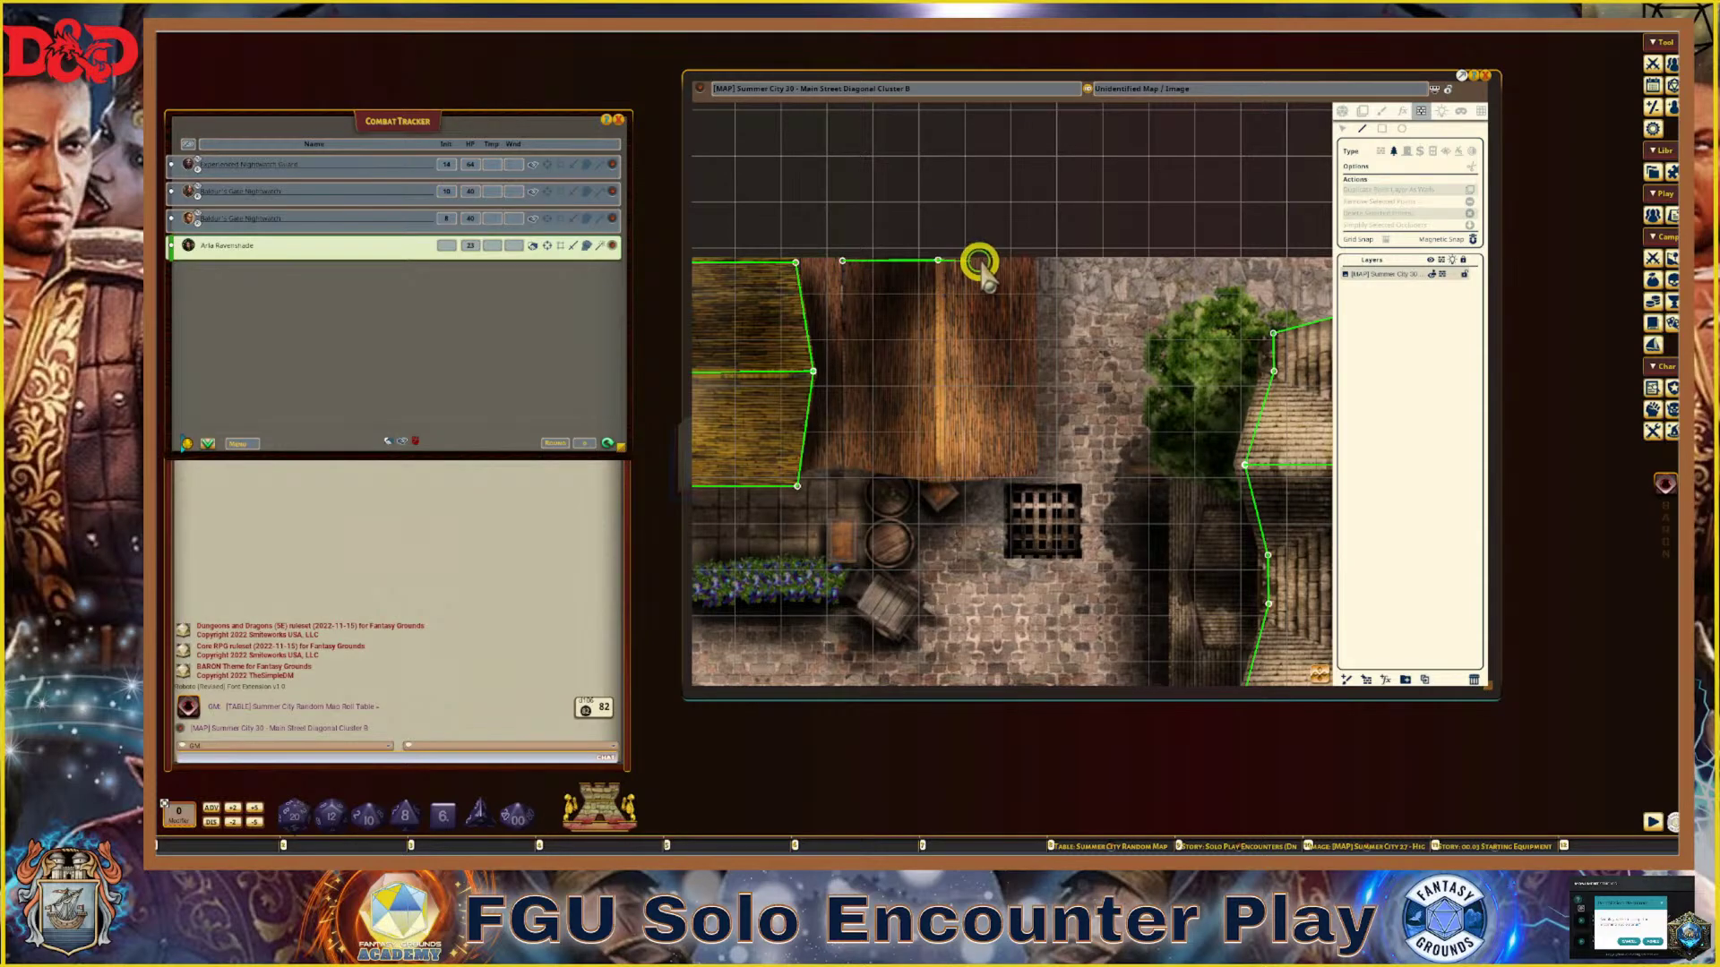
click(1033, 261)
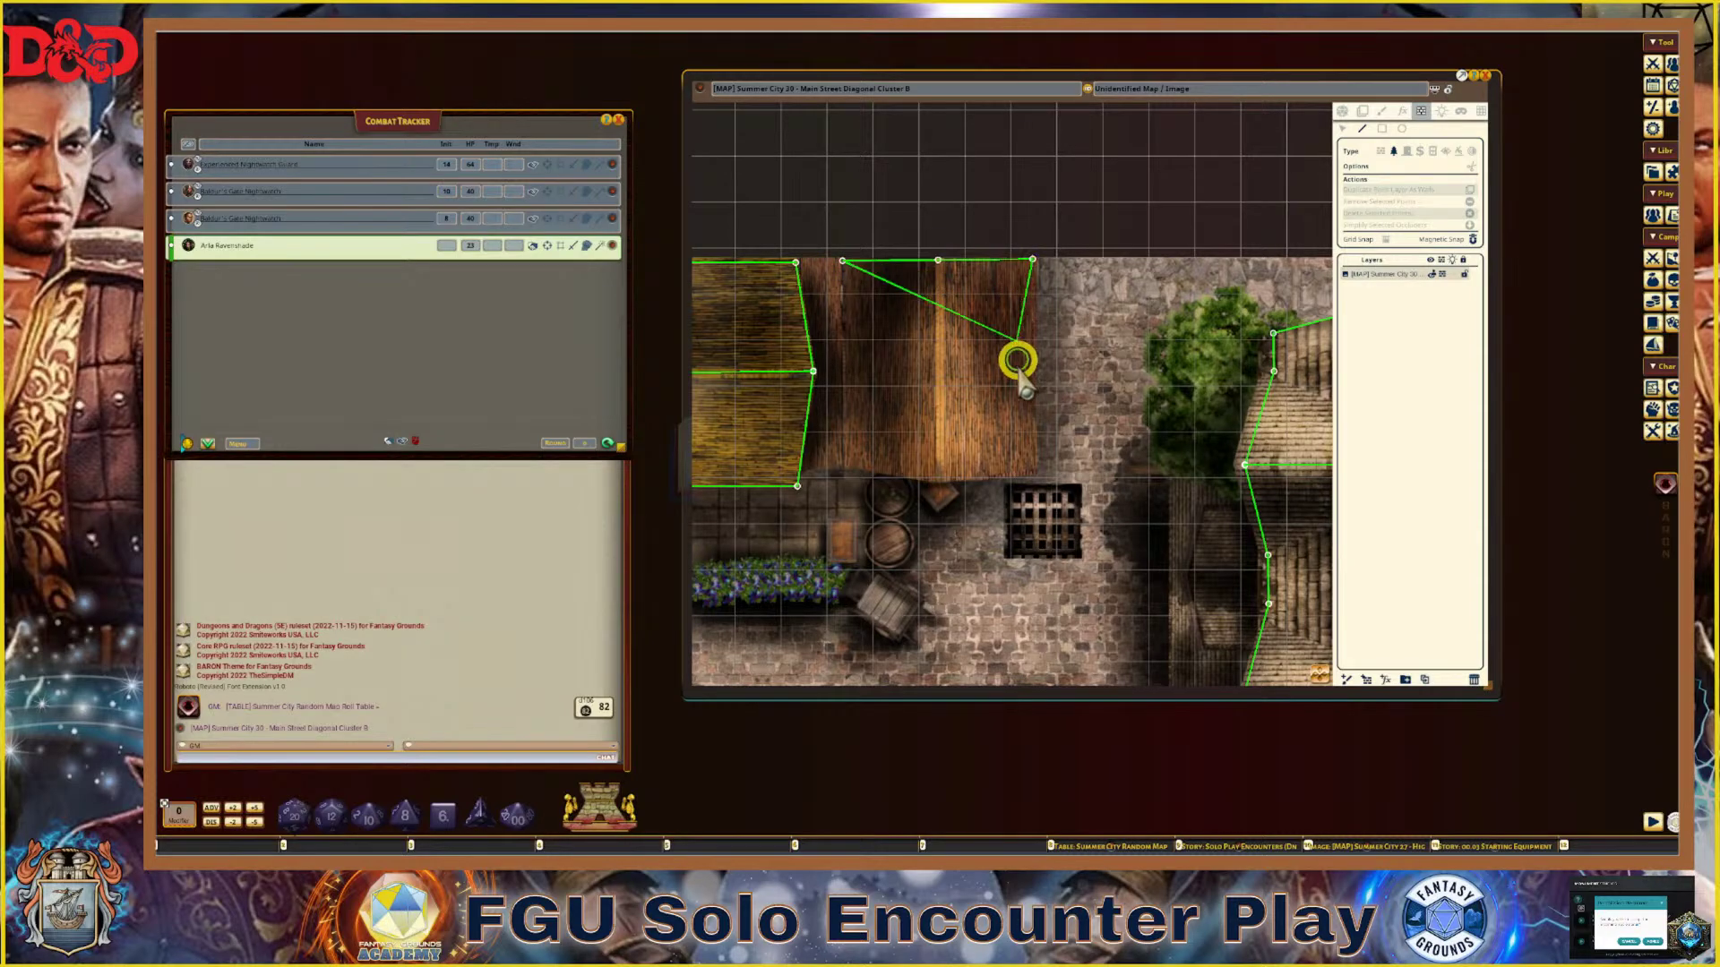
click(1032, 472)
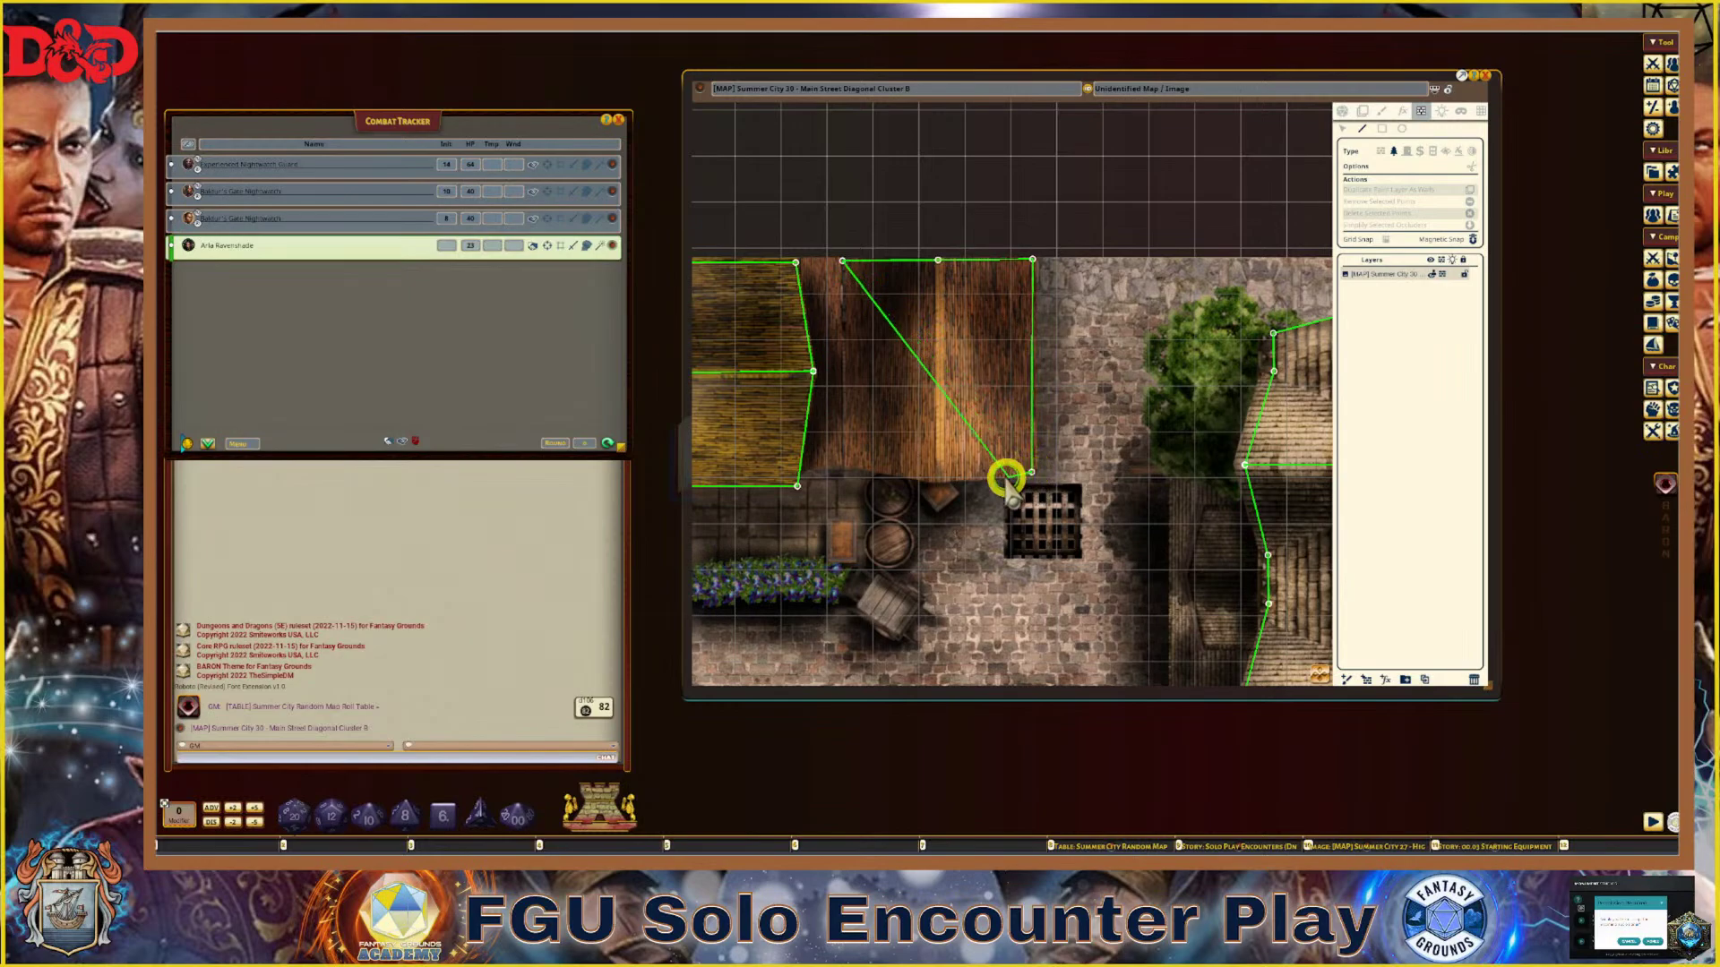
click(936, 479)
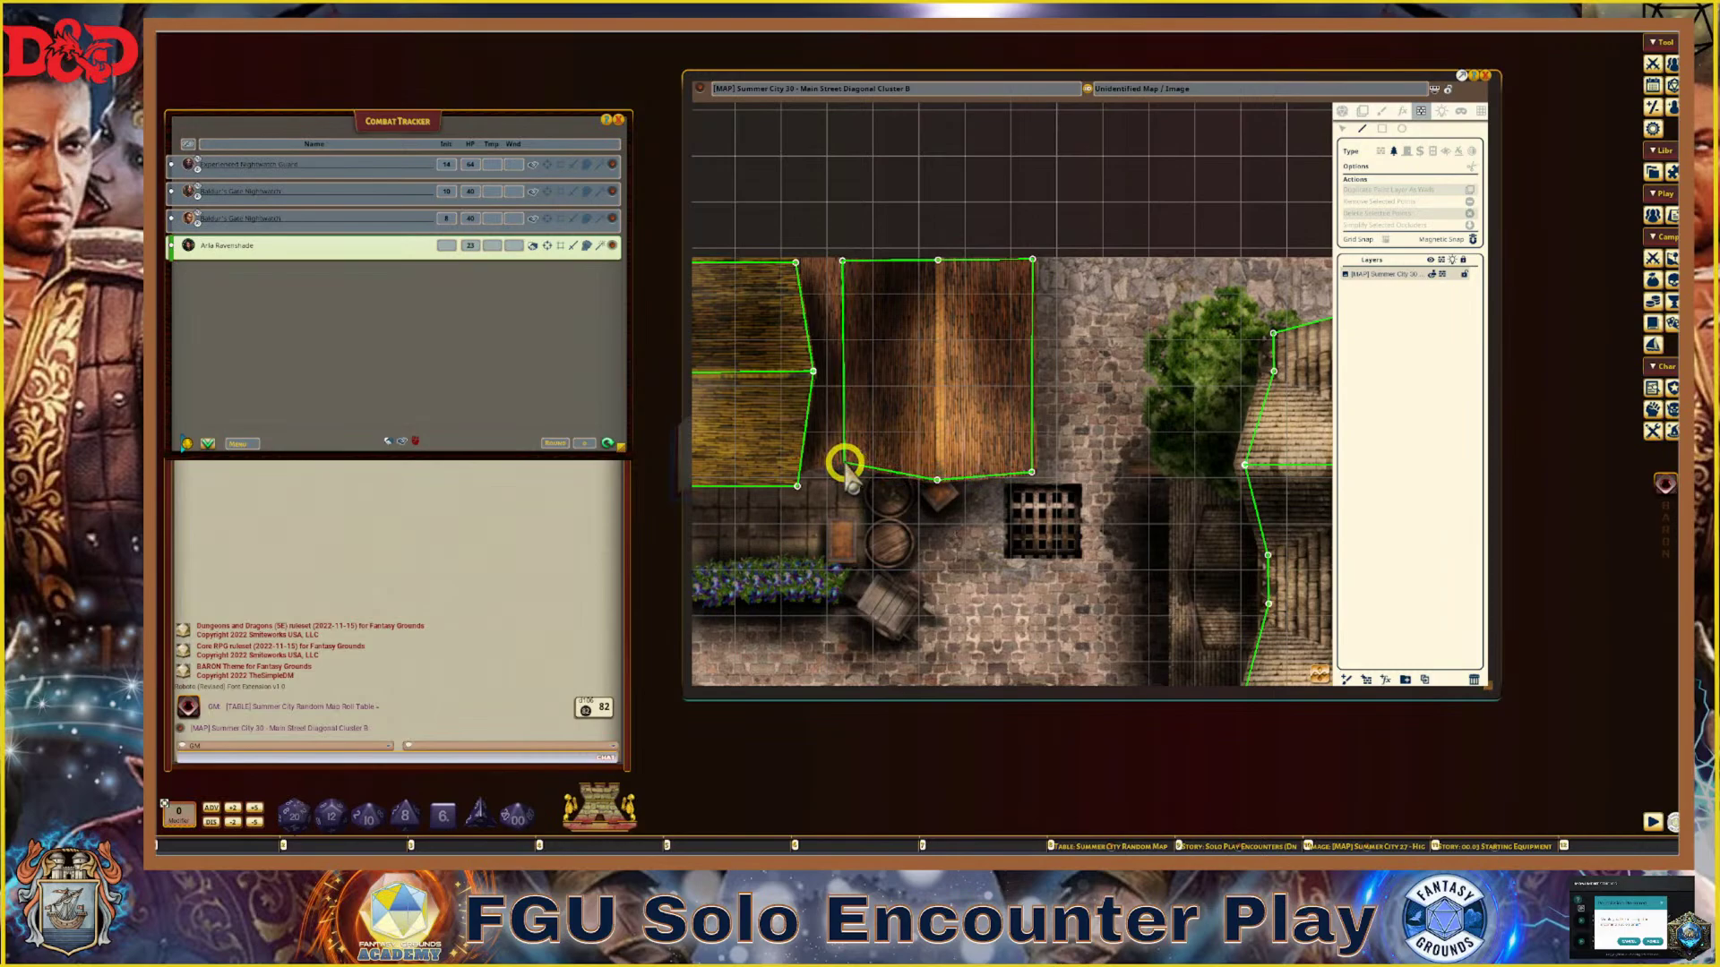
click(845, 463)
Draw a terrain line along the brown wooden roof's ridge, from its northern to its southern outline point
click(938, 260)
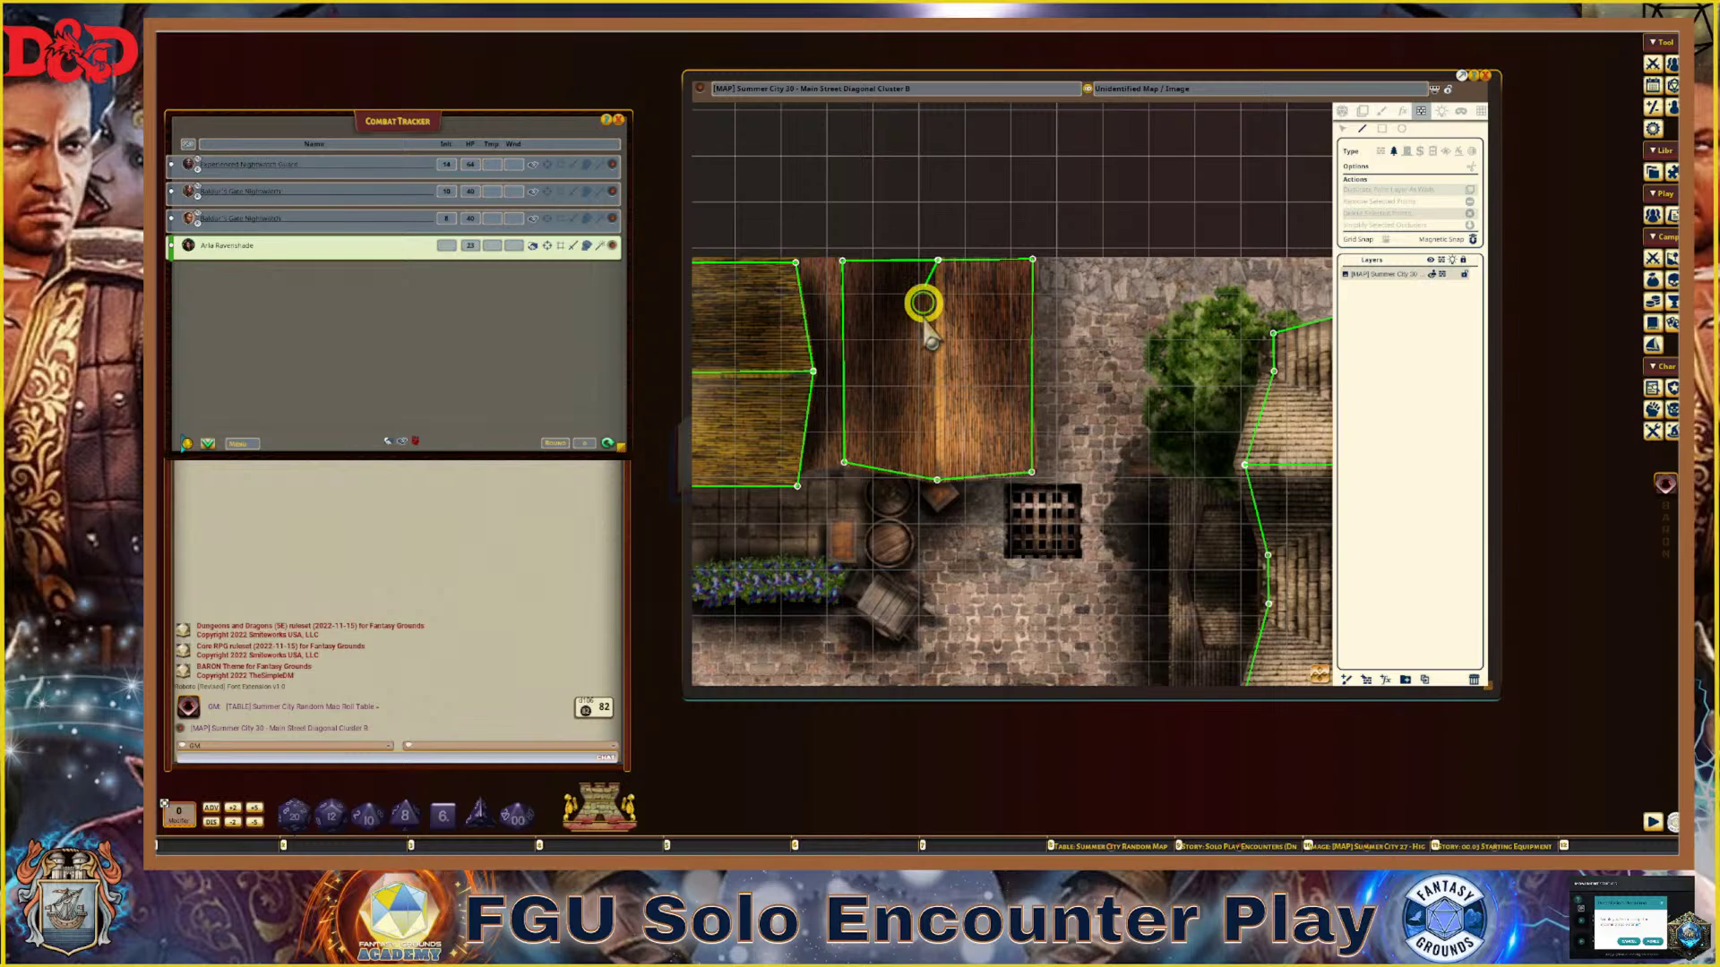
click(938, 481)
scroll(967, 501, down, 8)
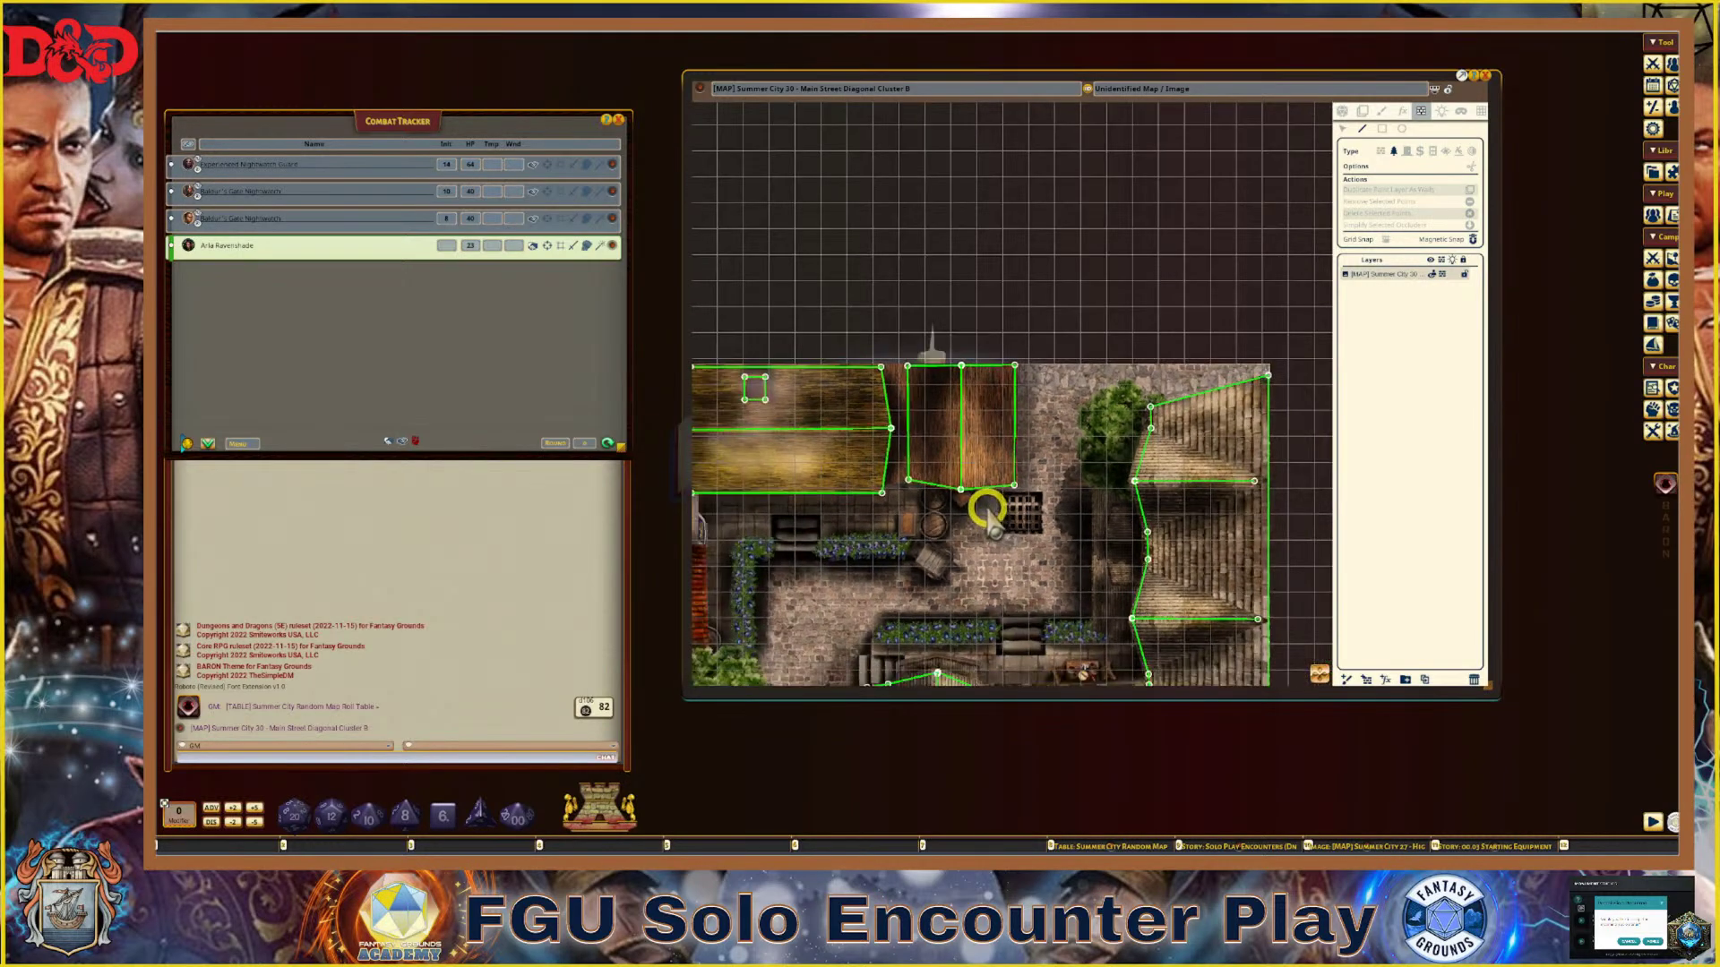
Examine the whole map for roofs and walls that still need terrain and for line ends that need cleaning up
scroll(860, 612, up, 7)
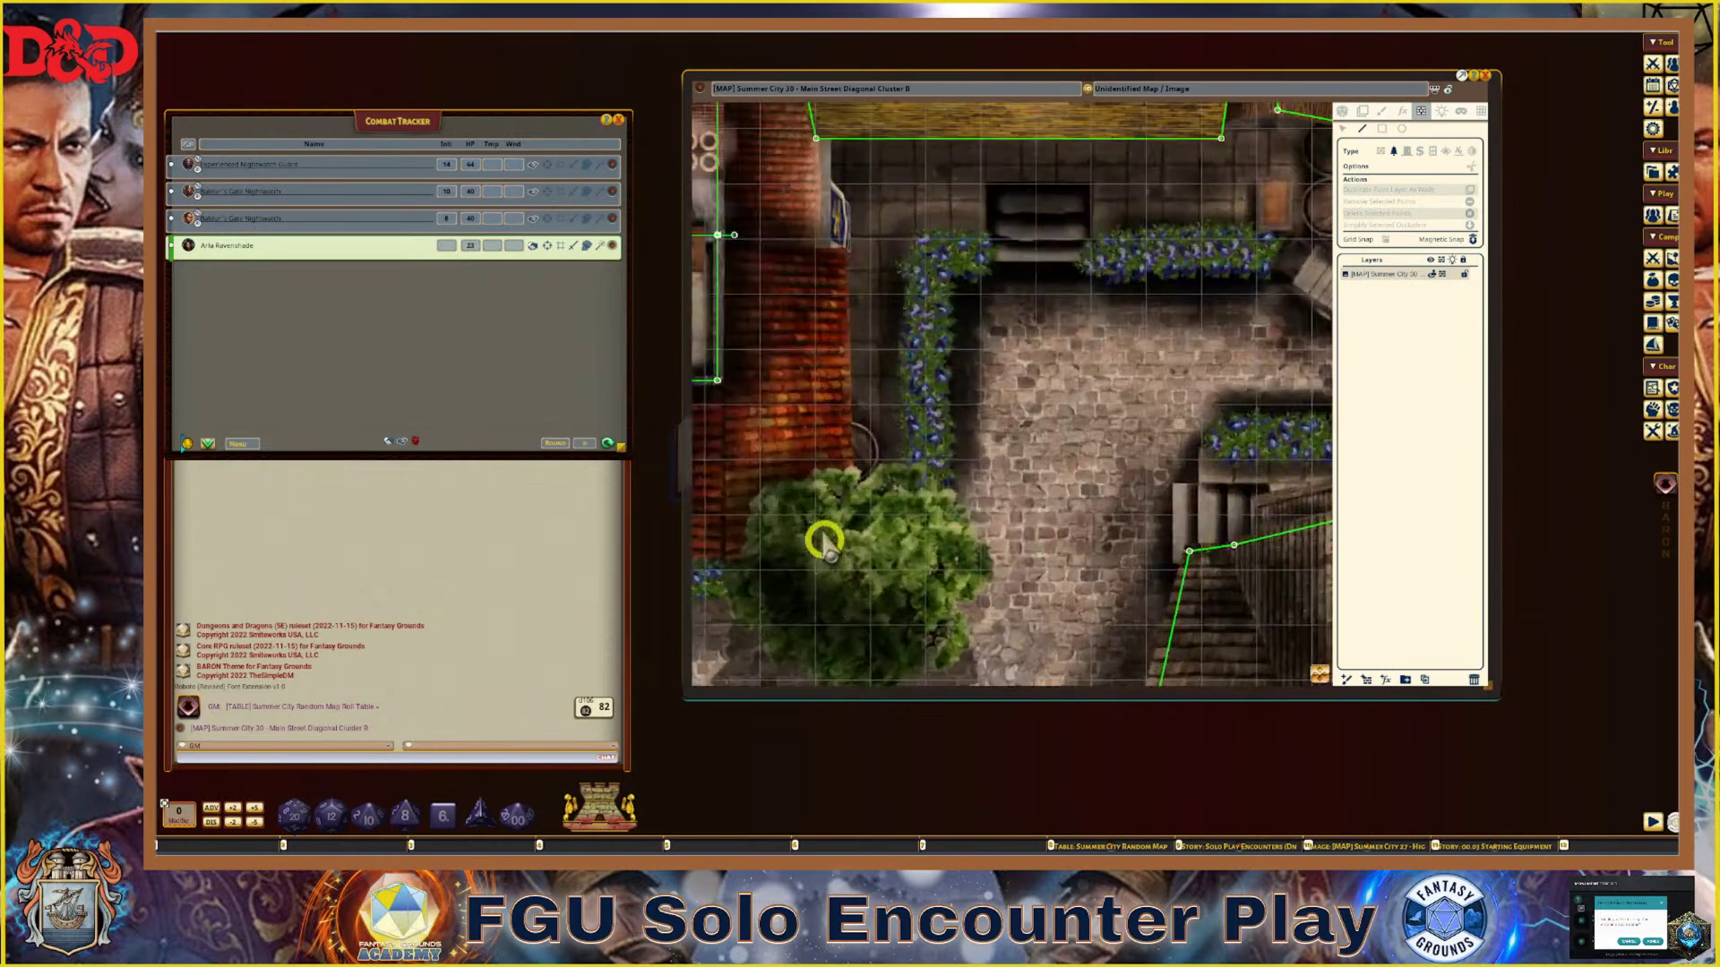
scroll(813, 510, down, 2)
scroll(776, 475, down, 2)
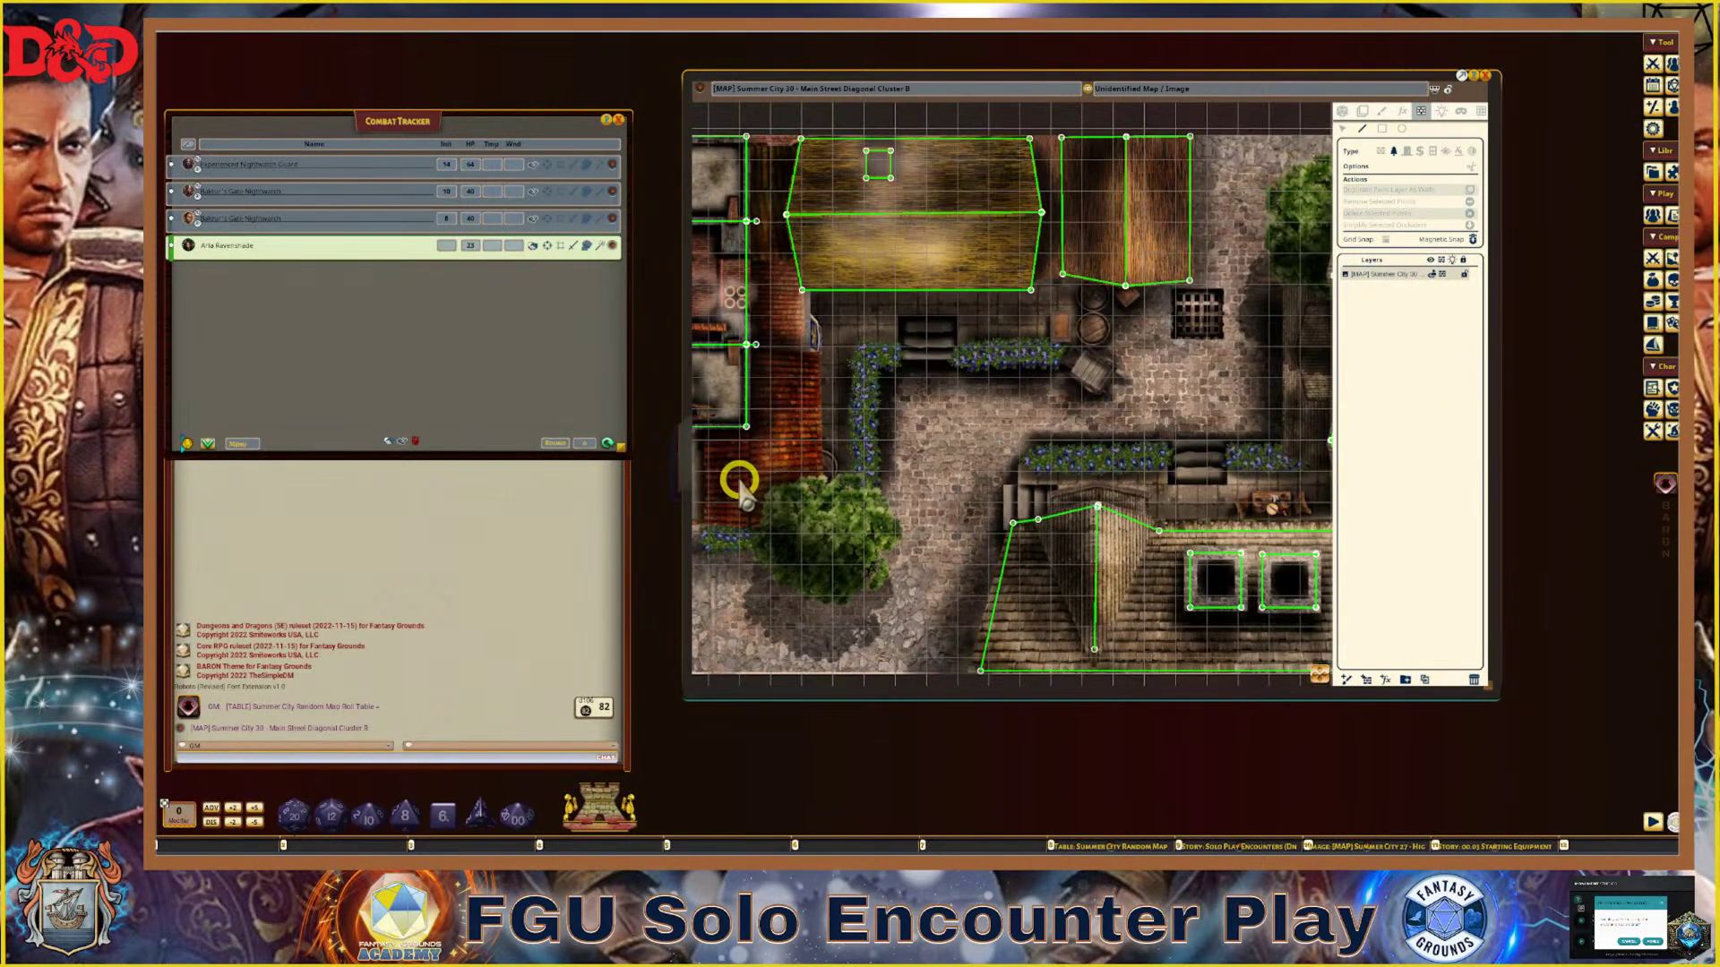
scroll(741, 482, down, 2)
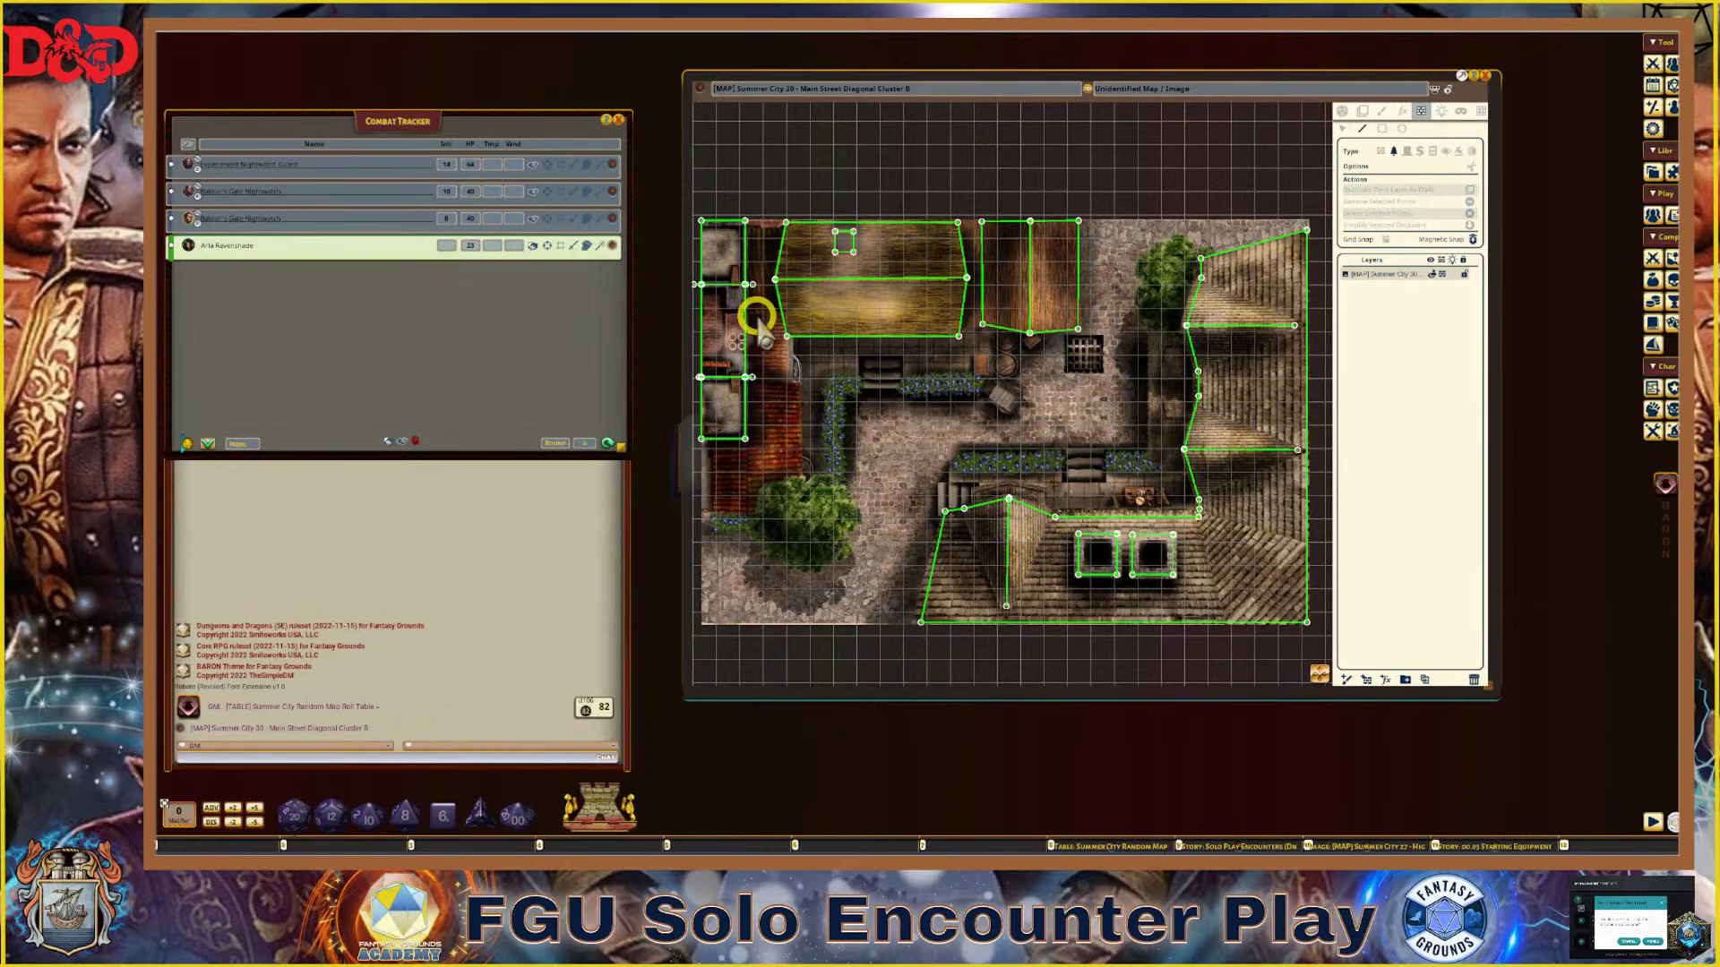
scroll(748, 388, up, 3)
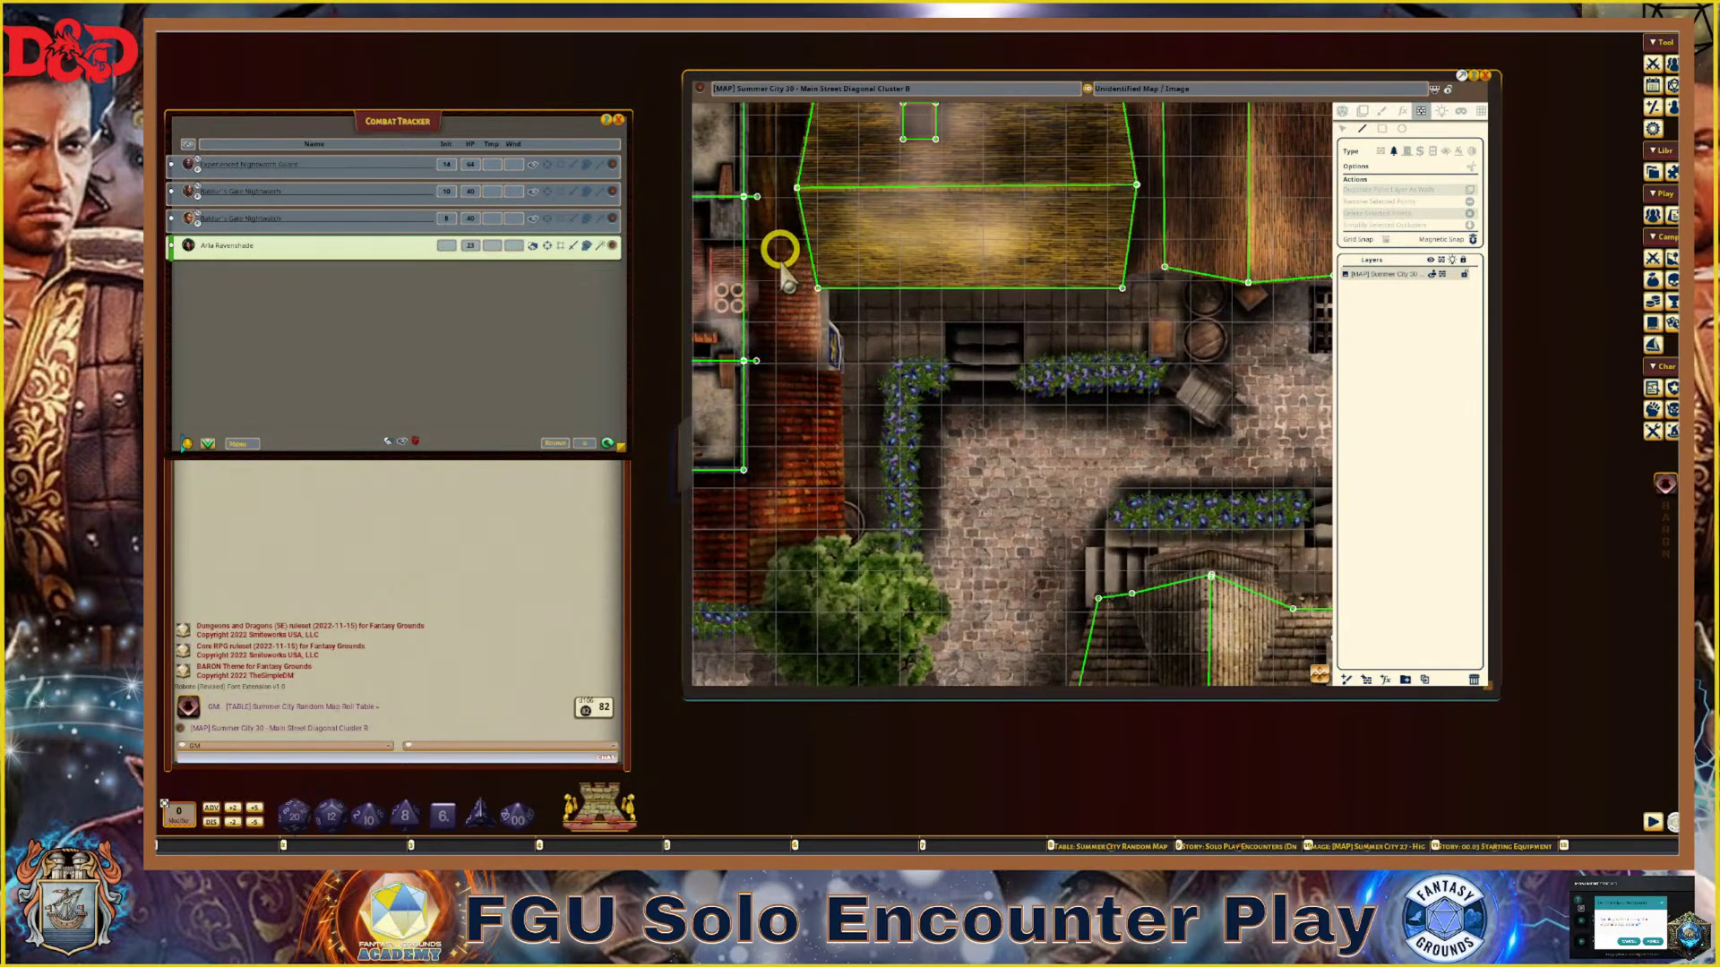
scroll(773, 519, down, 1)
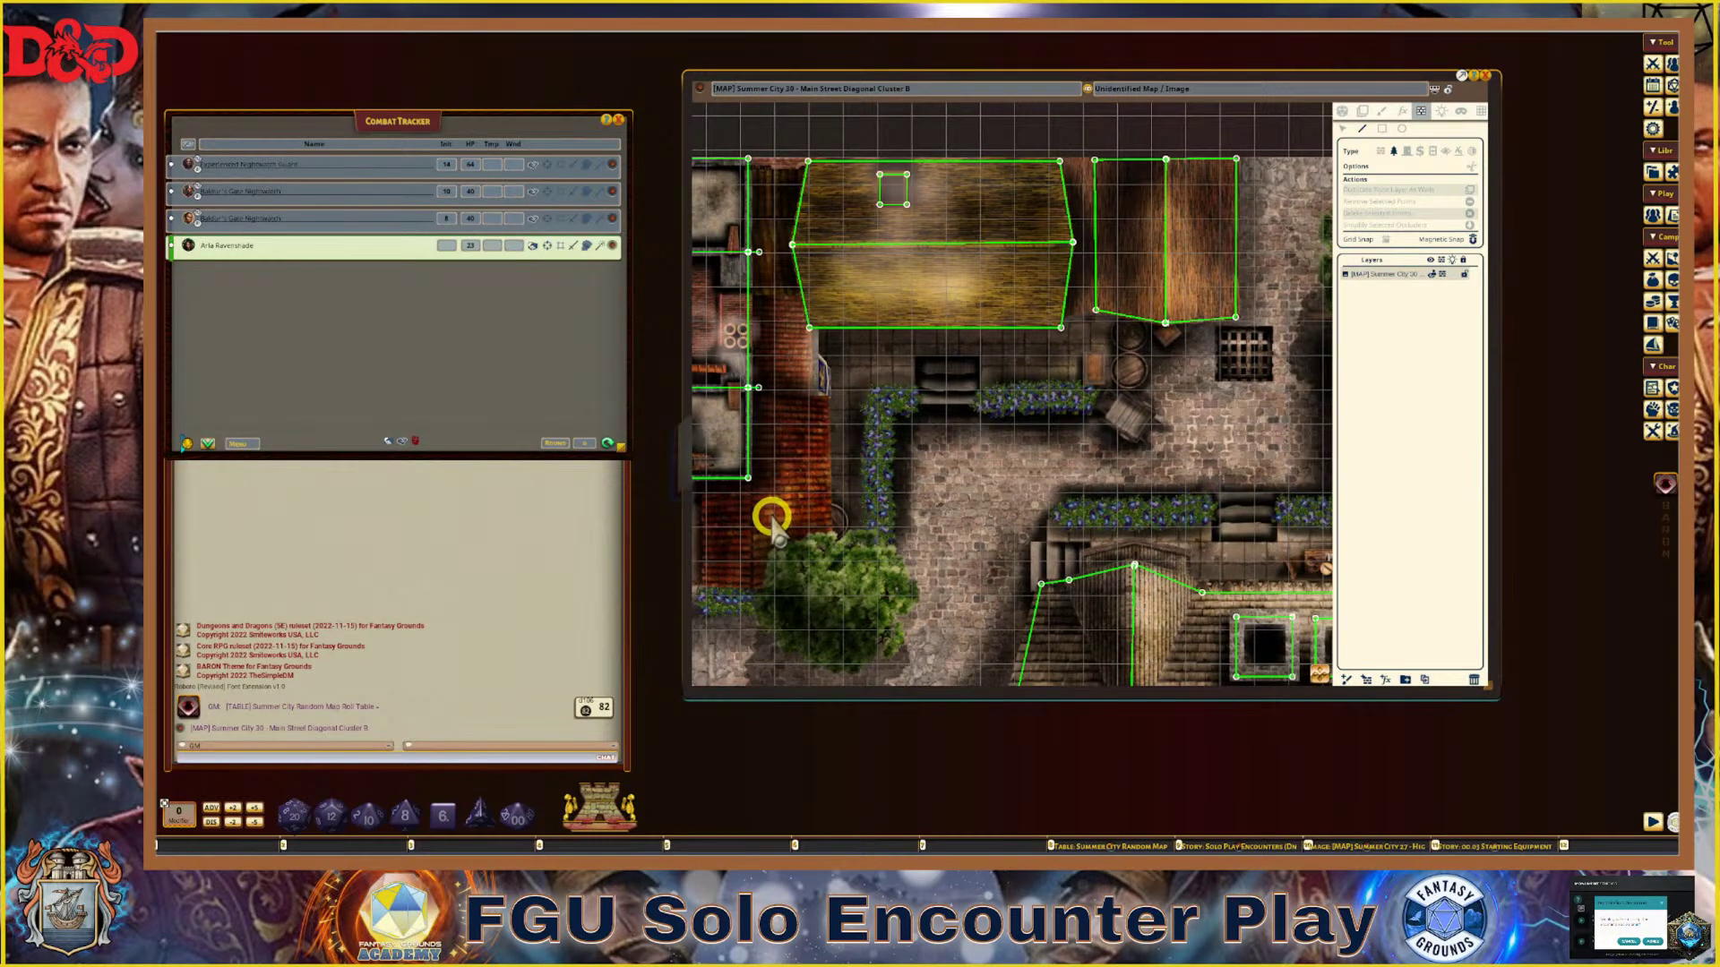
scroll(772, 518, down, 3)
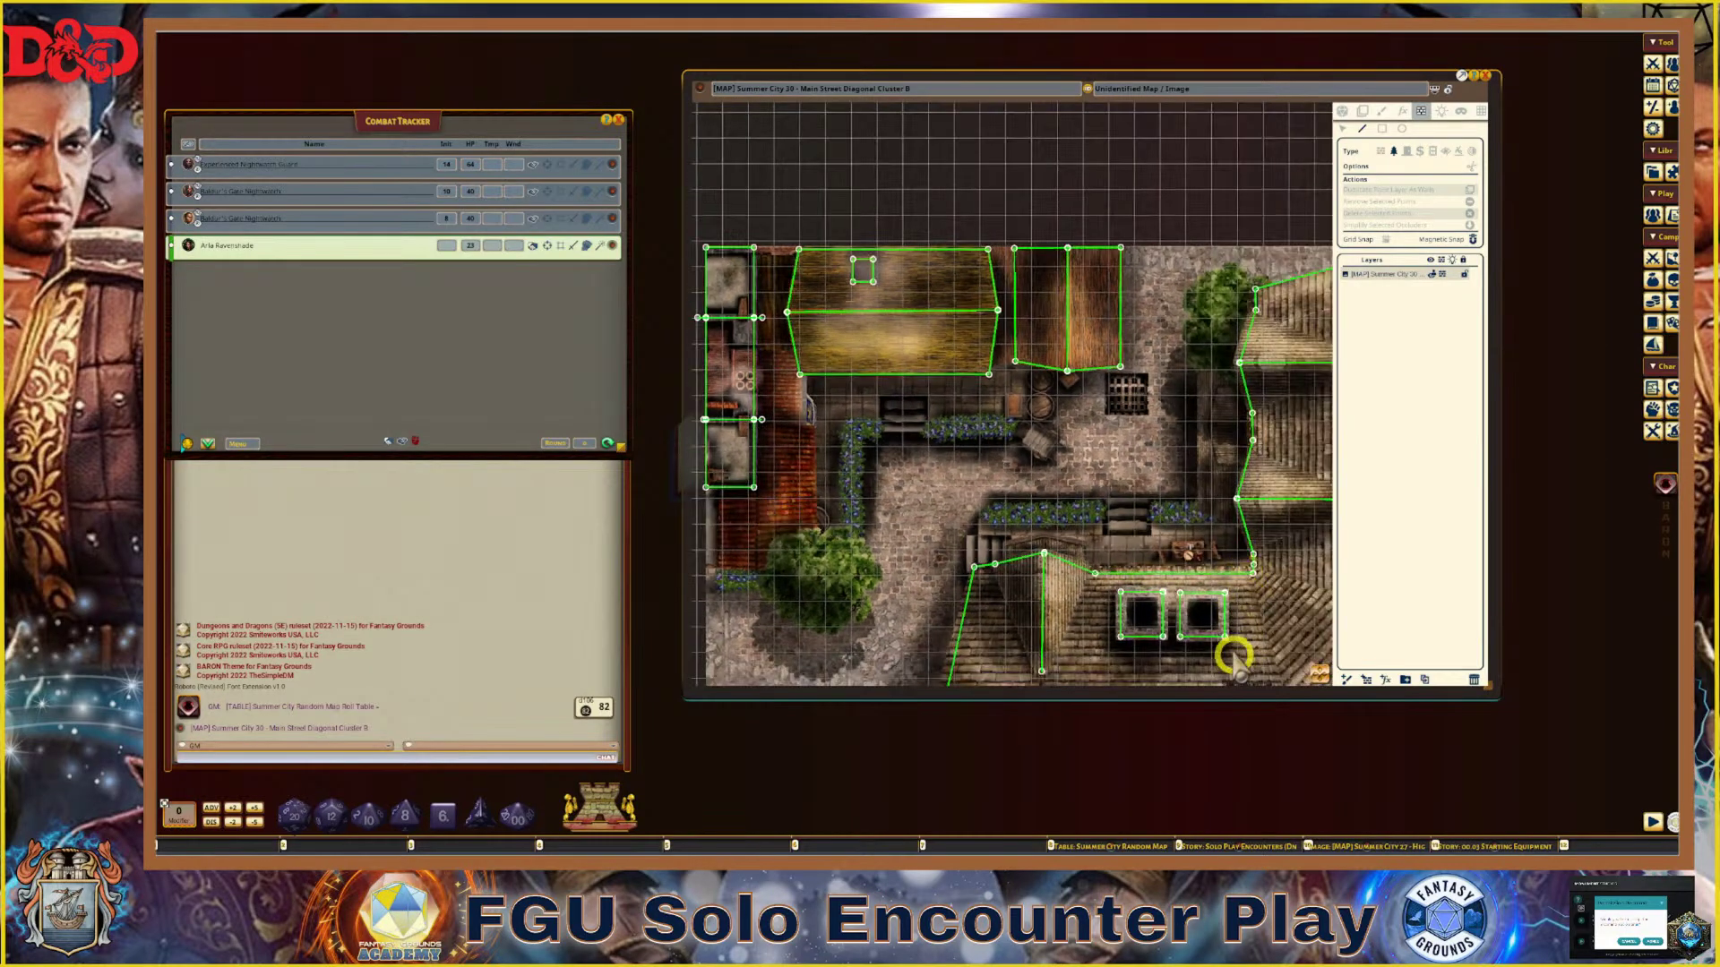
scroll(1228, 636, up, 2)
scroll(1094, 568, up, 2)
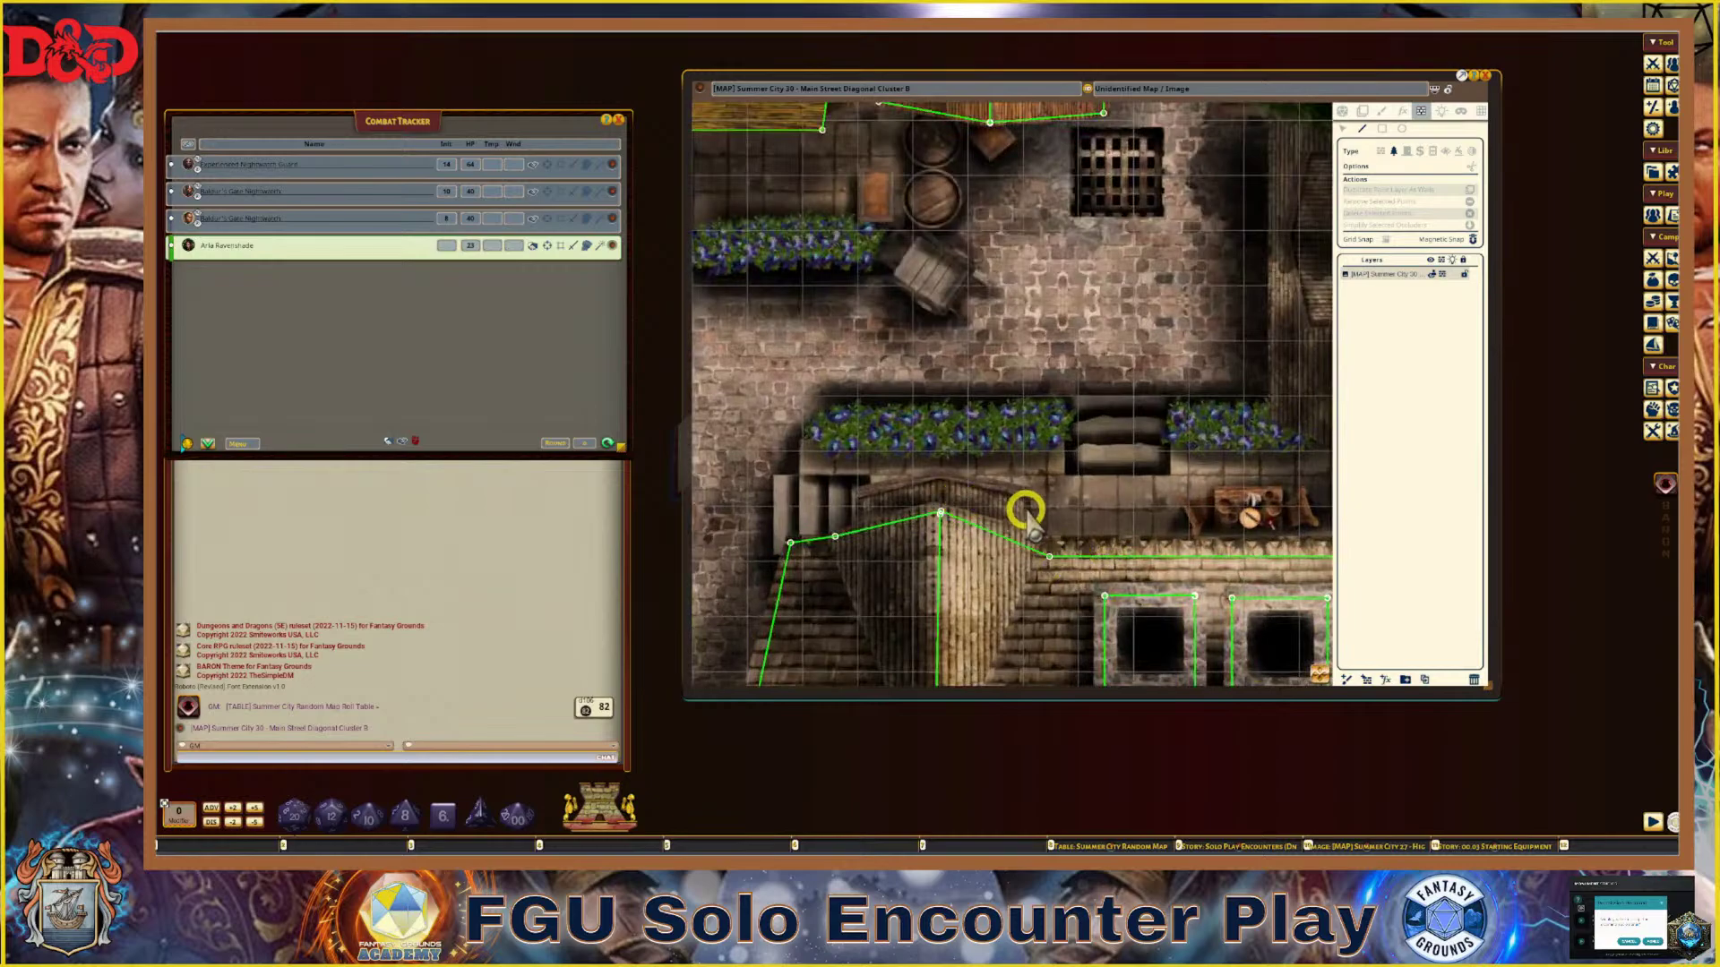
scroll(1039, 510, down, 2)
scroll(837, 435, down, 1)
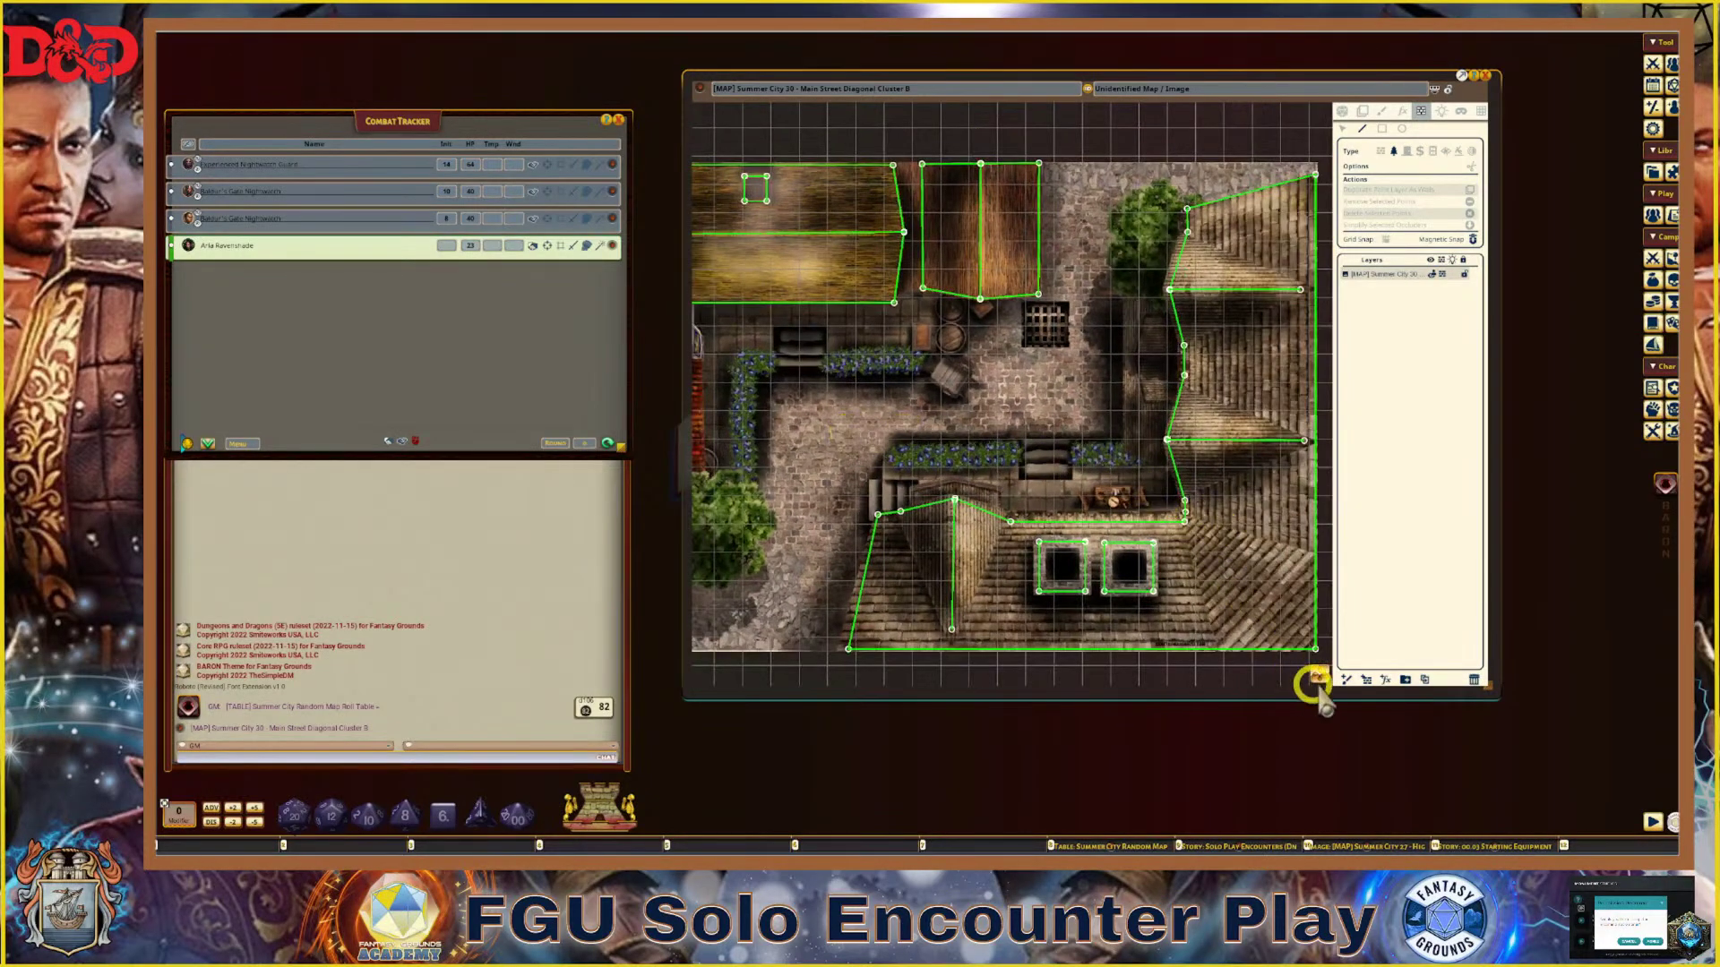
drag(1324, 678, 806, 554)
scroll(807, 552, up, 1)
scroll(896, 470, down, 3)
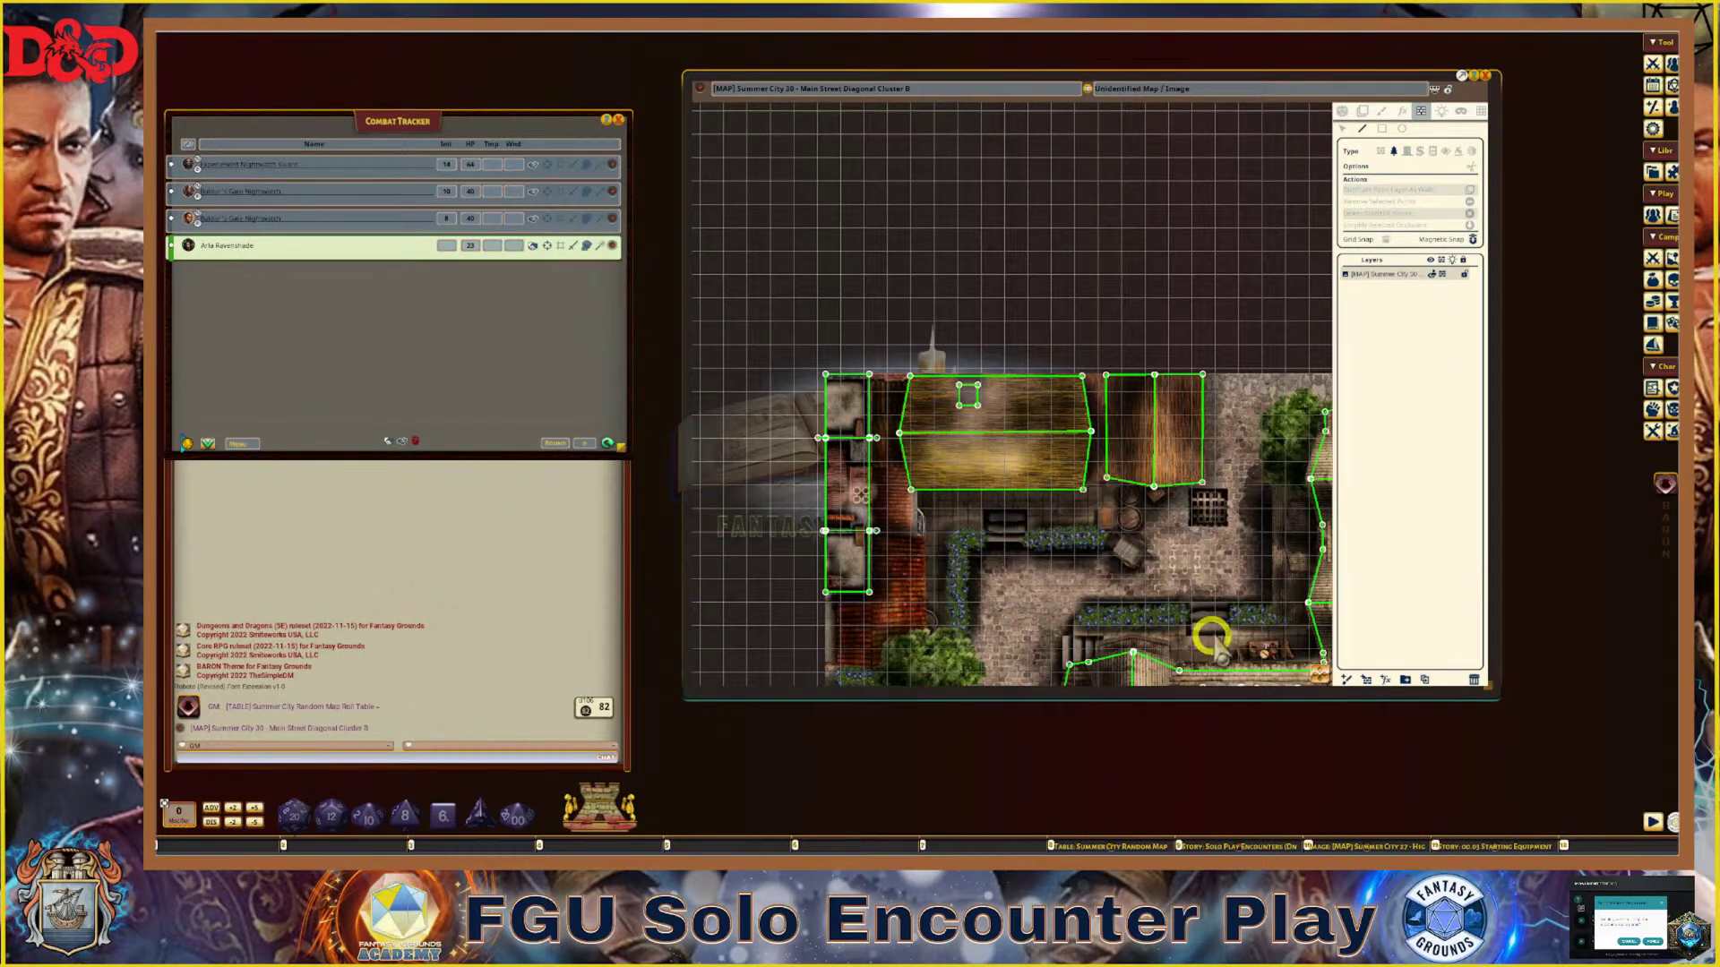
drag(1323, 678, 1305, 708)
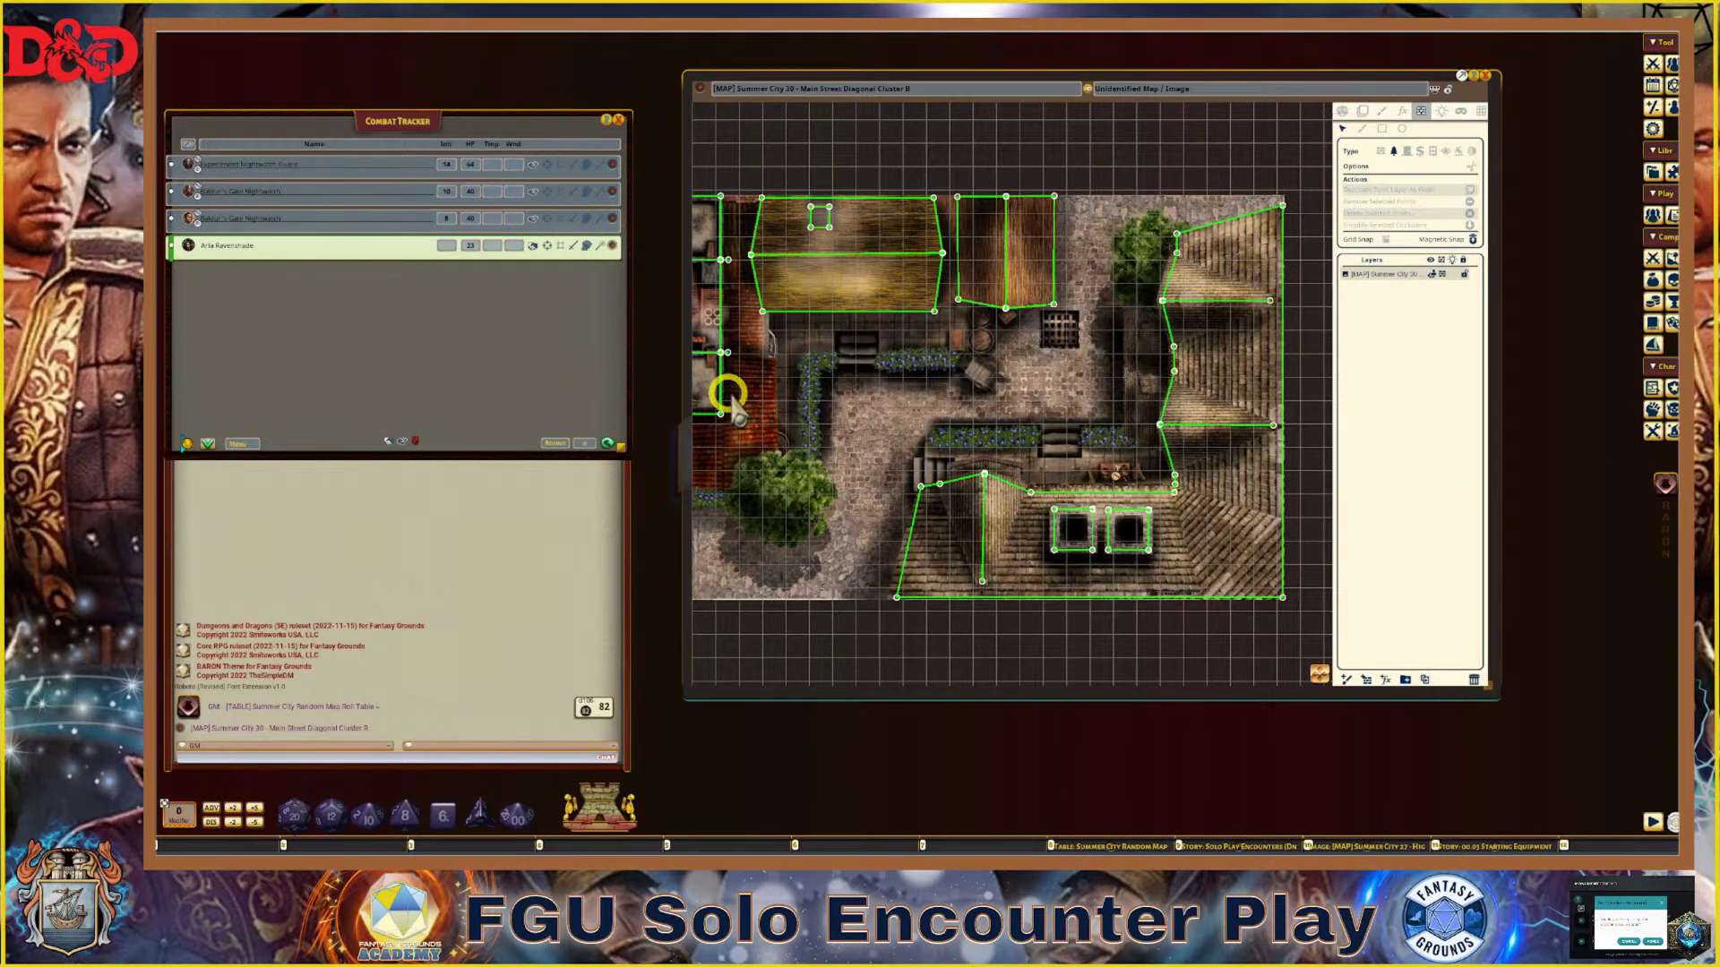
Delete the end points of the two cross-wall lines that overhang the east wall of the narrow western building
scroll(793, 421, up, 1)
scroll(813, 588, up, 2)
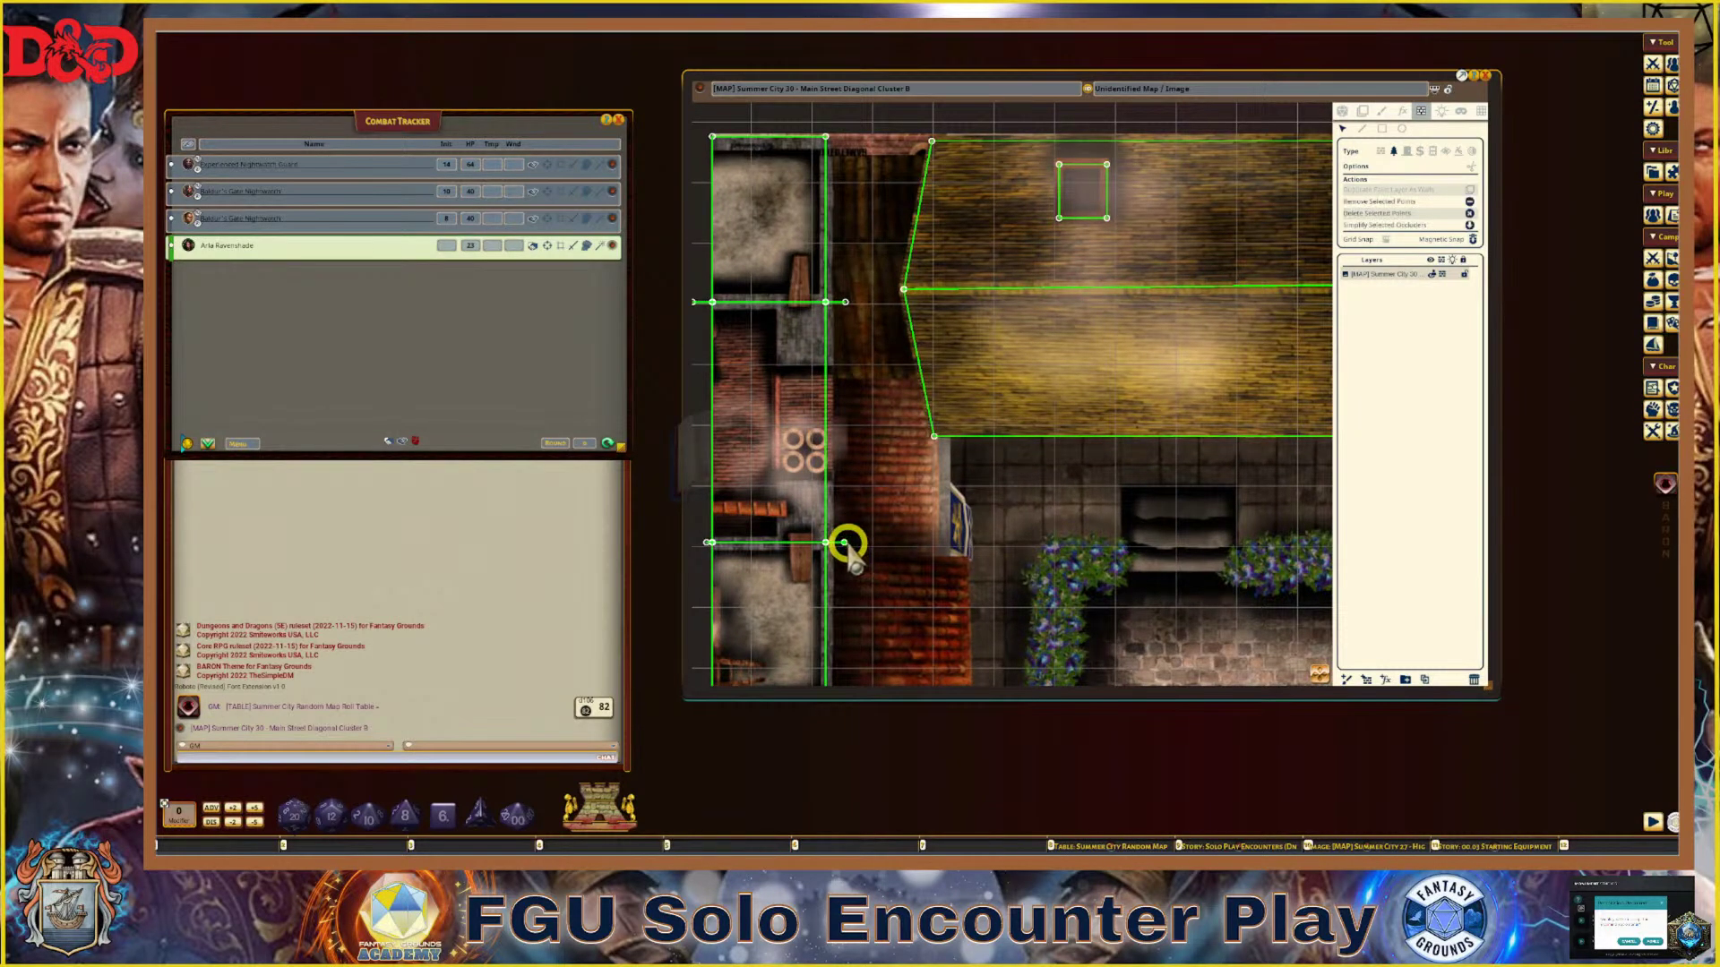
scroll(844, 539, down, 2)
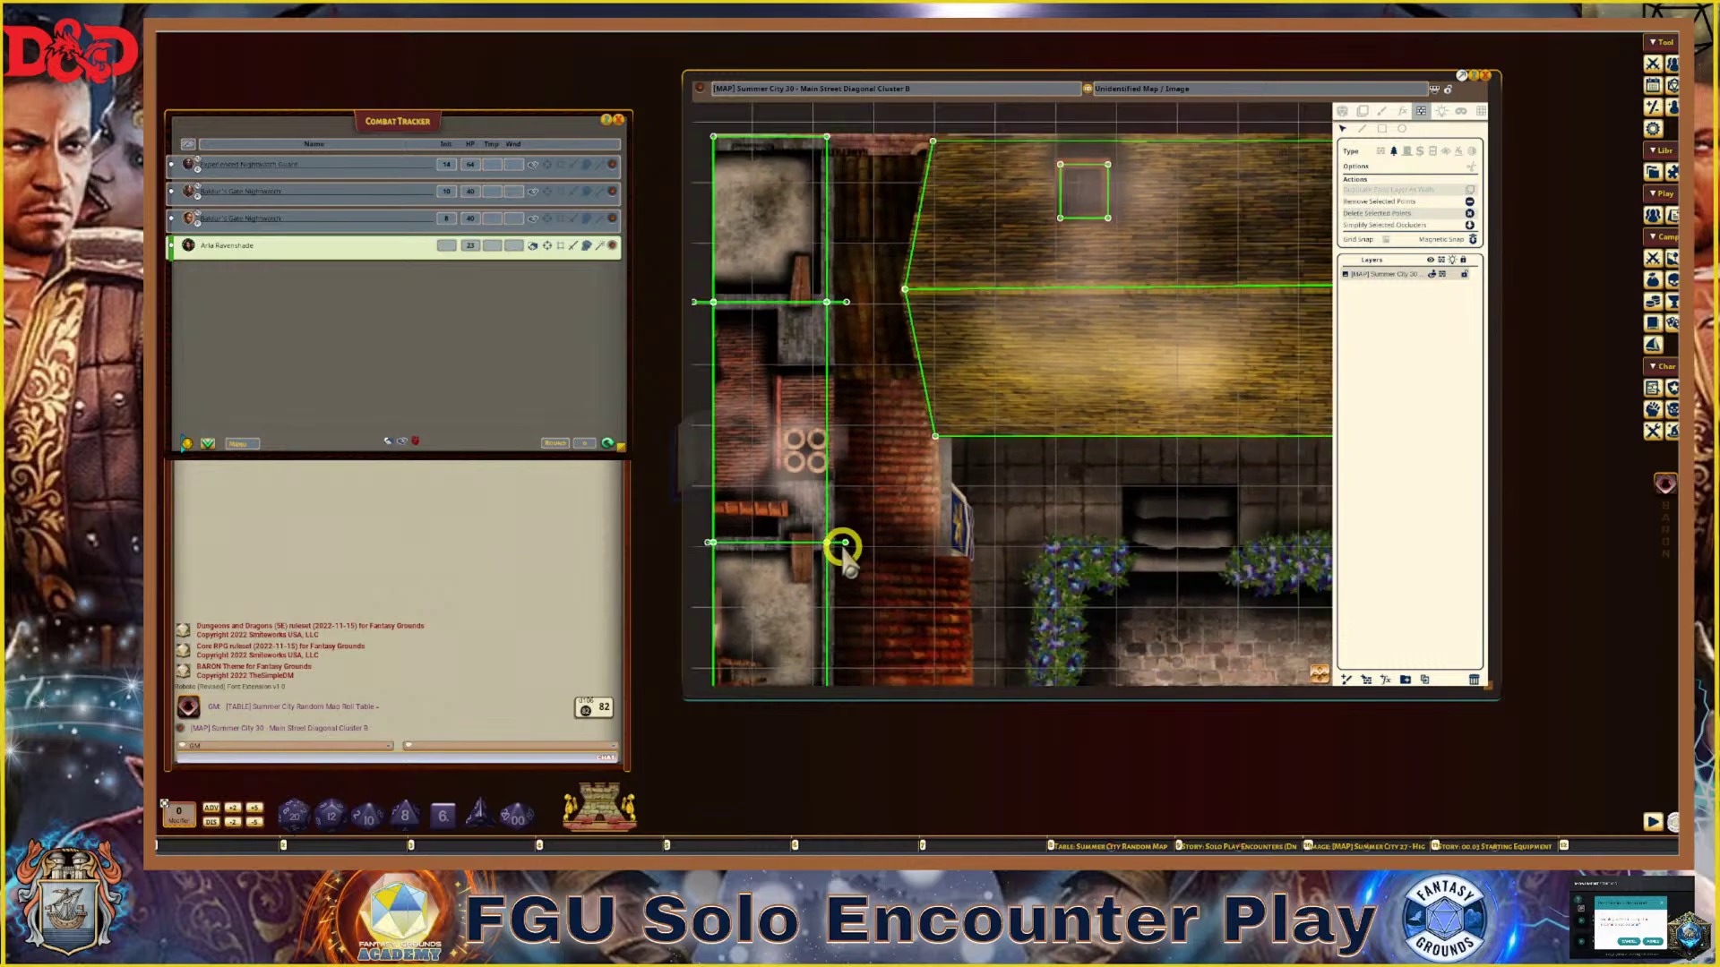
scroll(826, 542, up, 1)
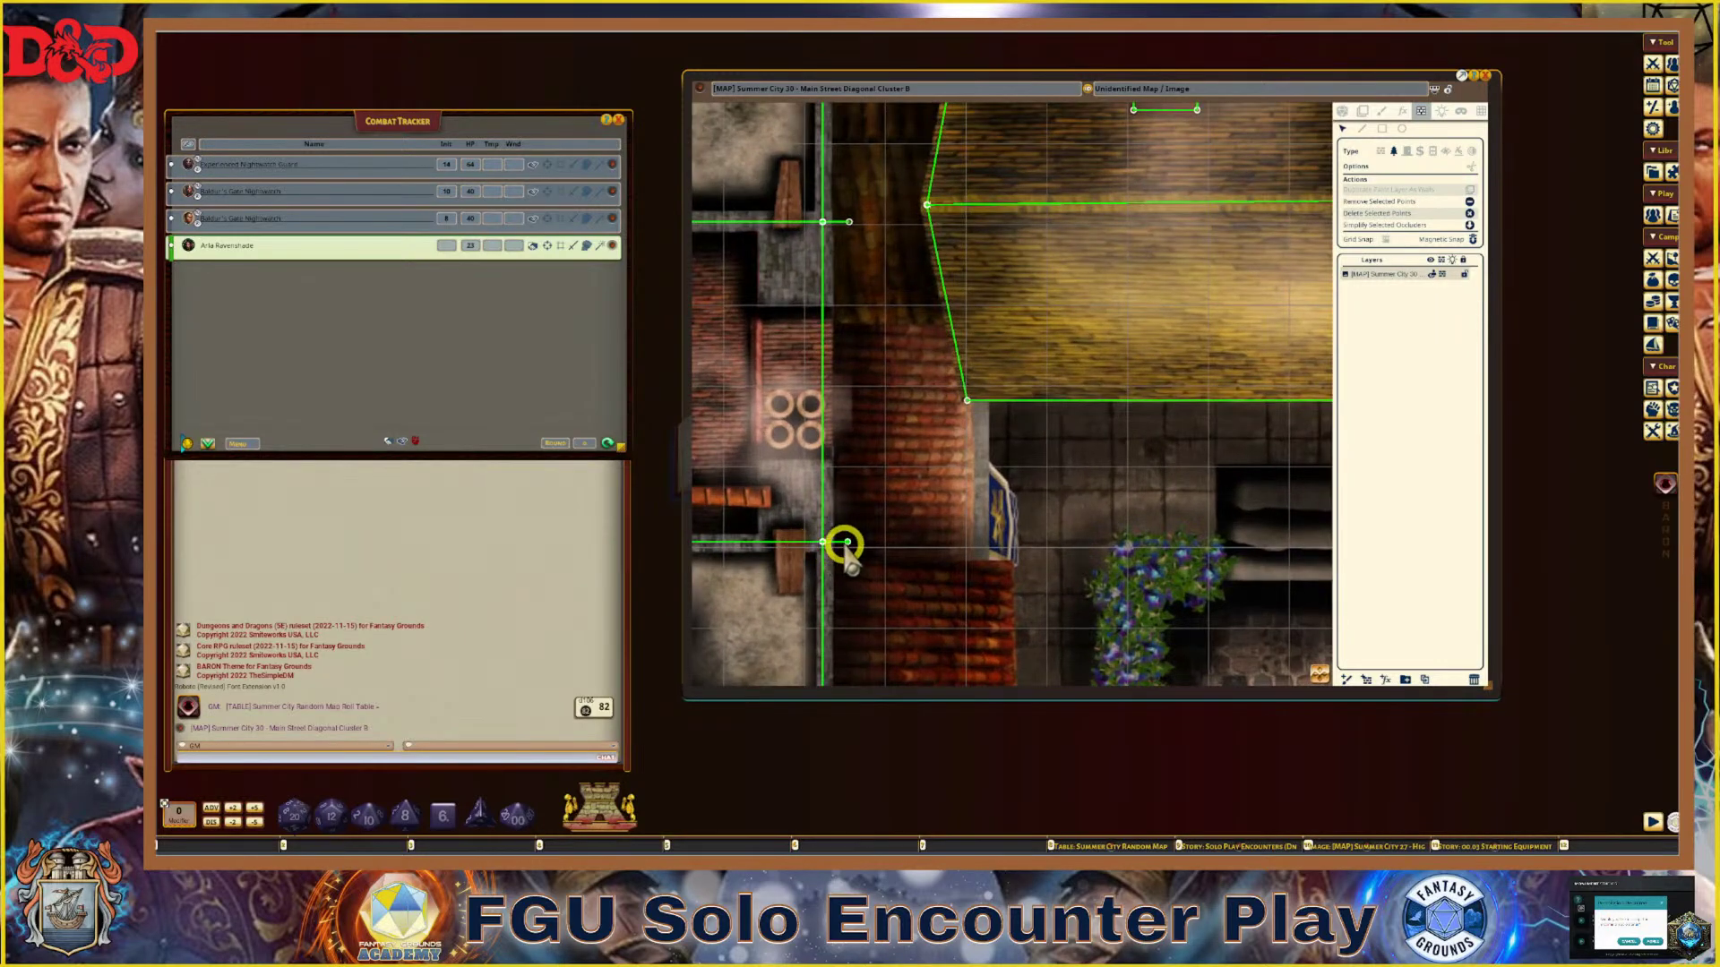
scroll(844, 542, down, 1)
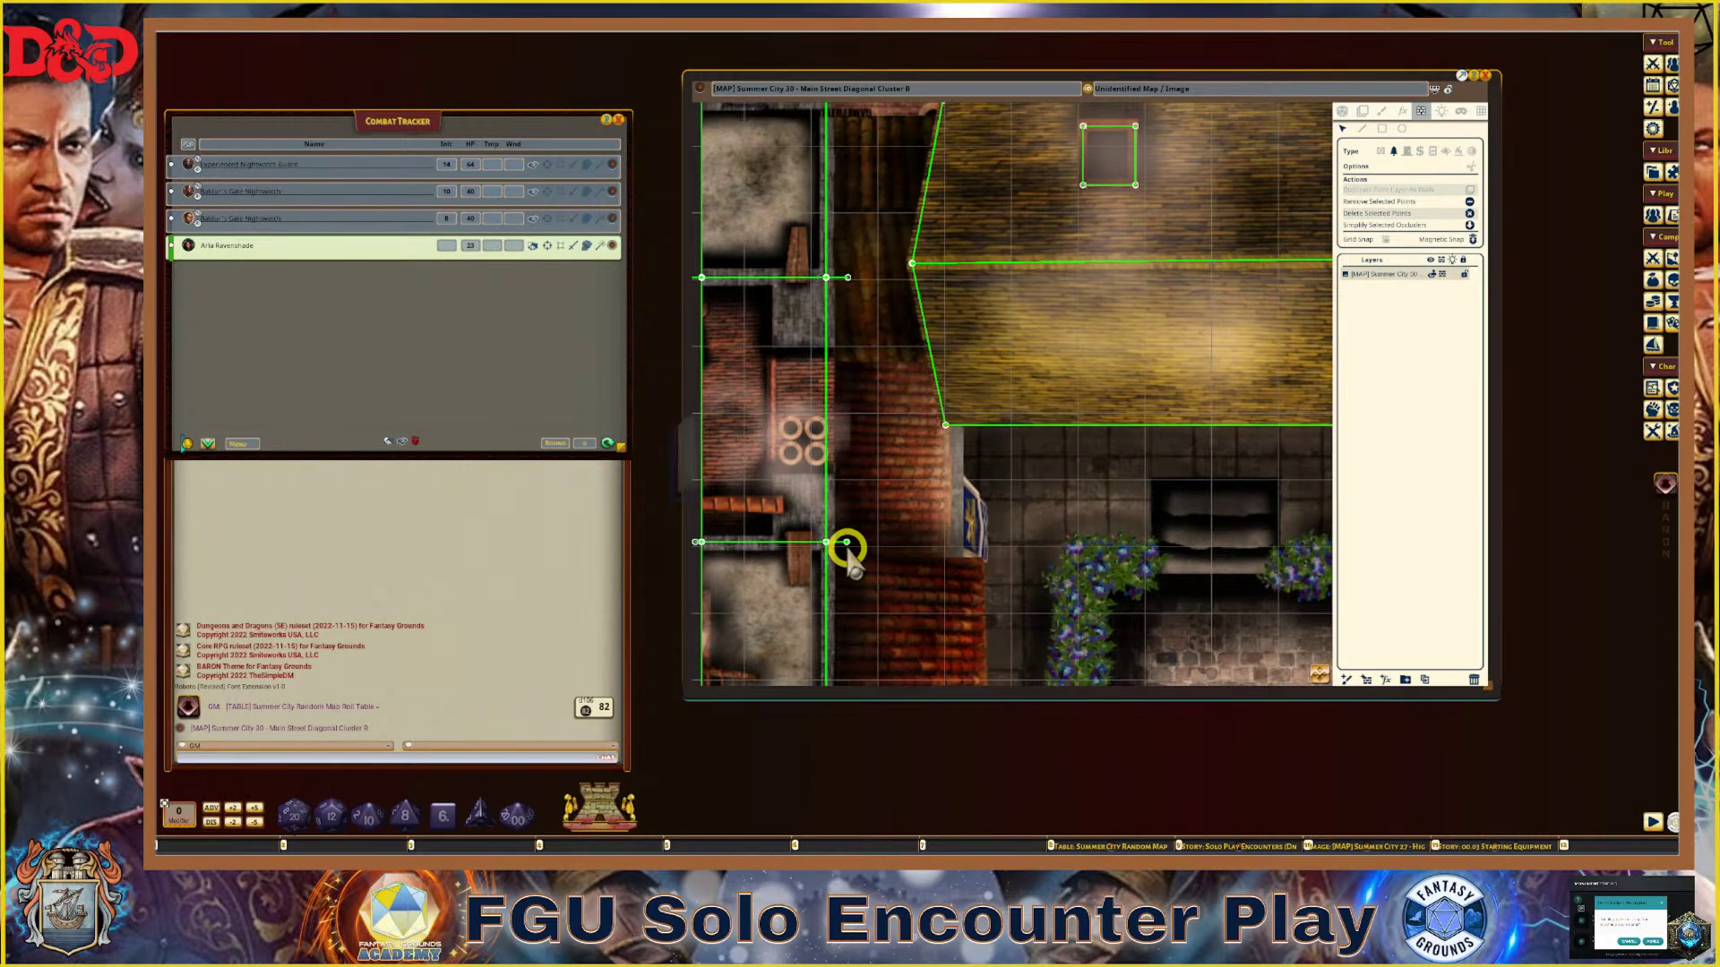
key(Delete)
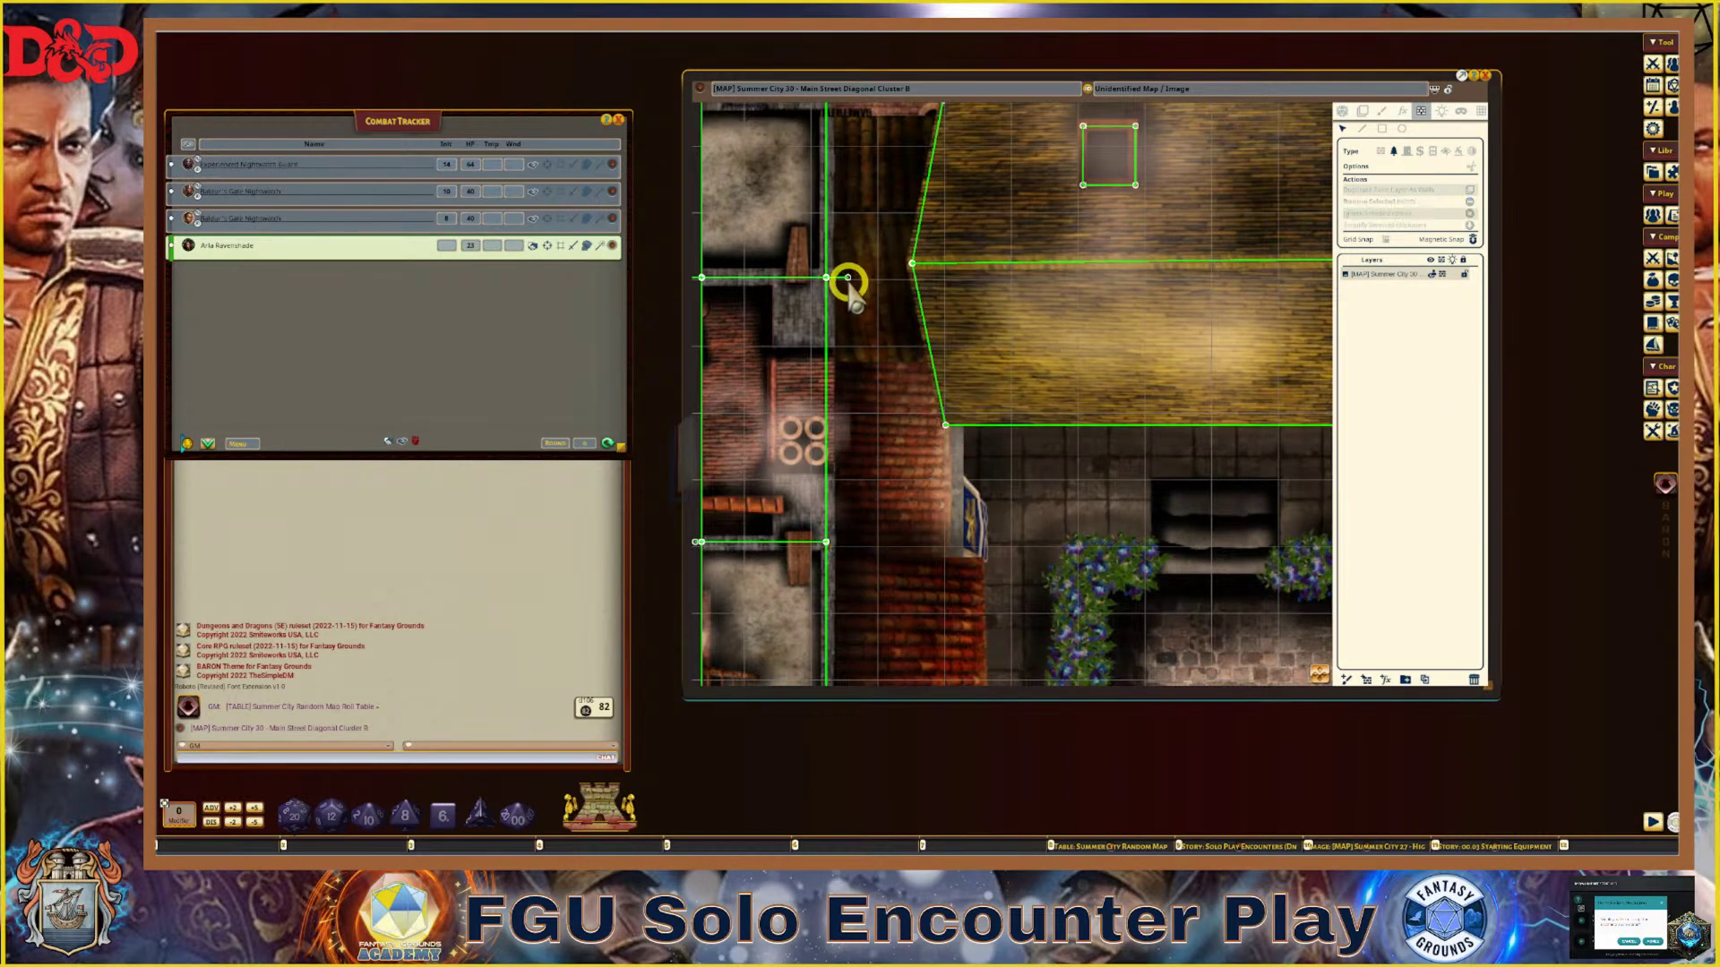
scroll(855, 524, down, 1)
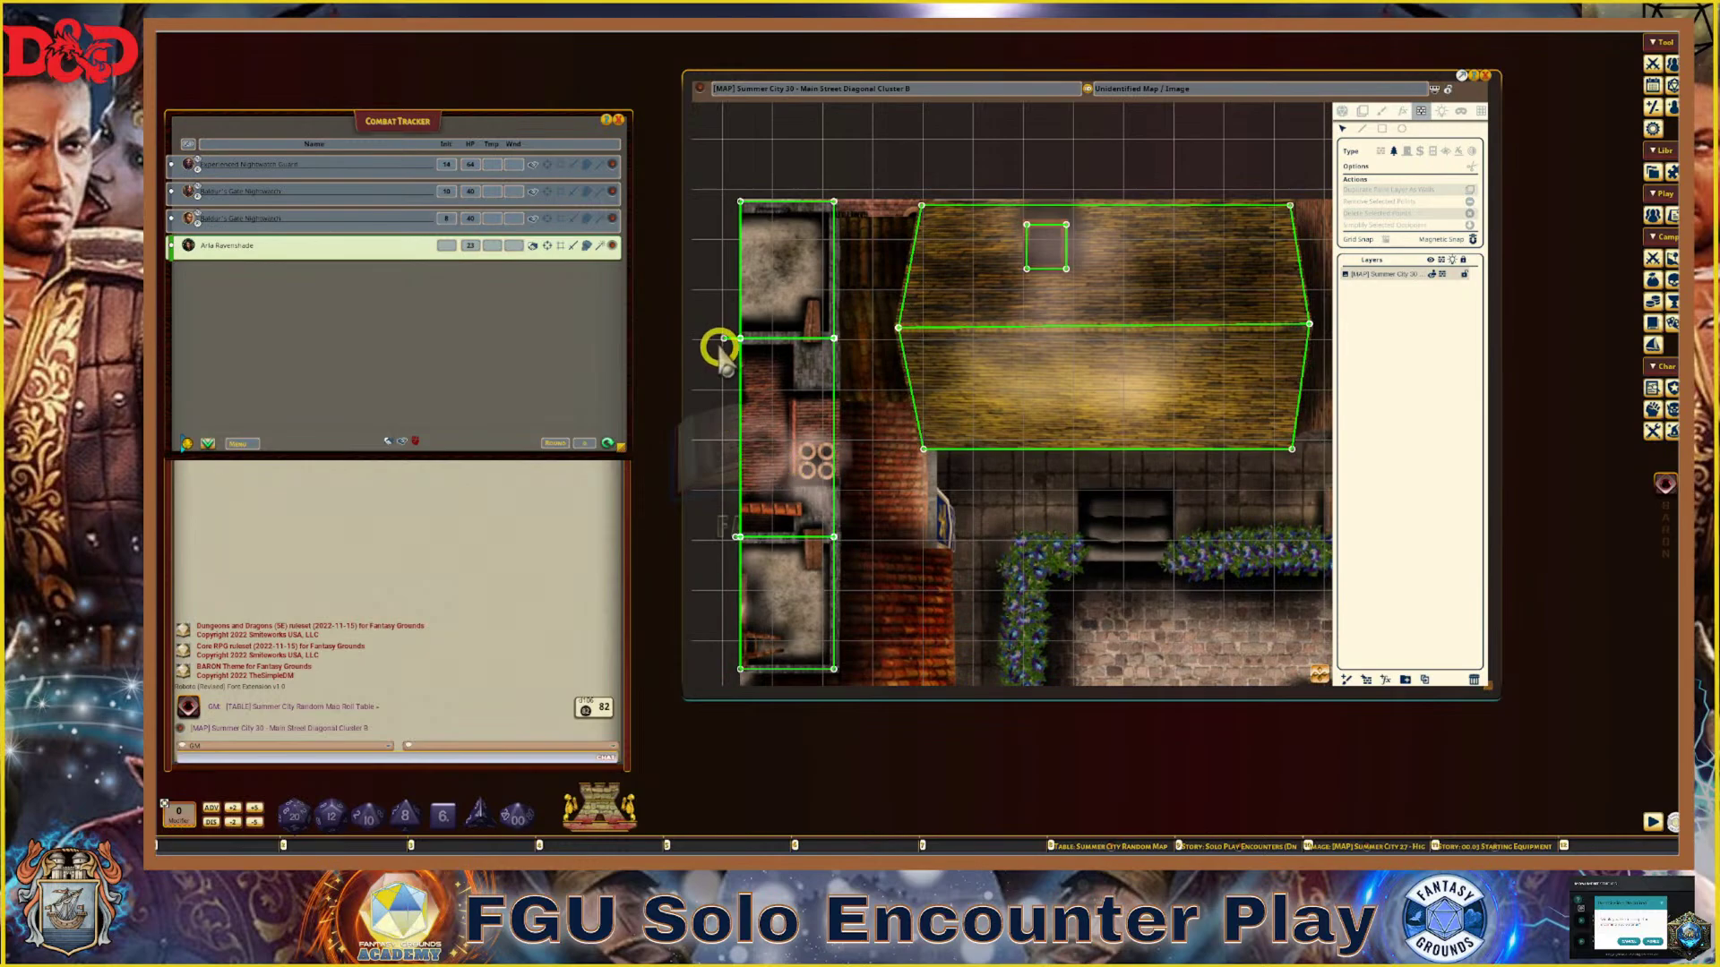
Delete the end points of the two cross-wall lines that overhang the west wall of the narrow western building
key(Delete)
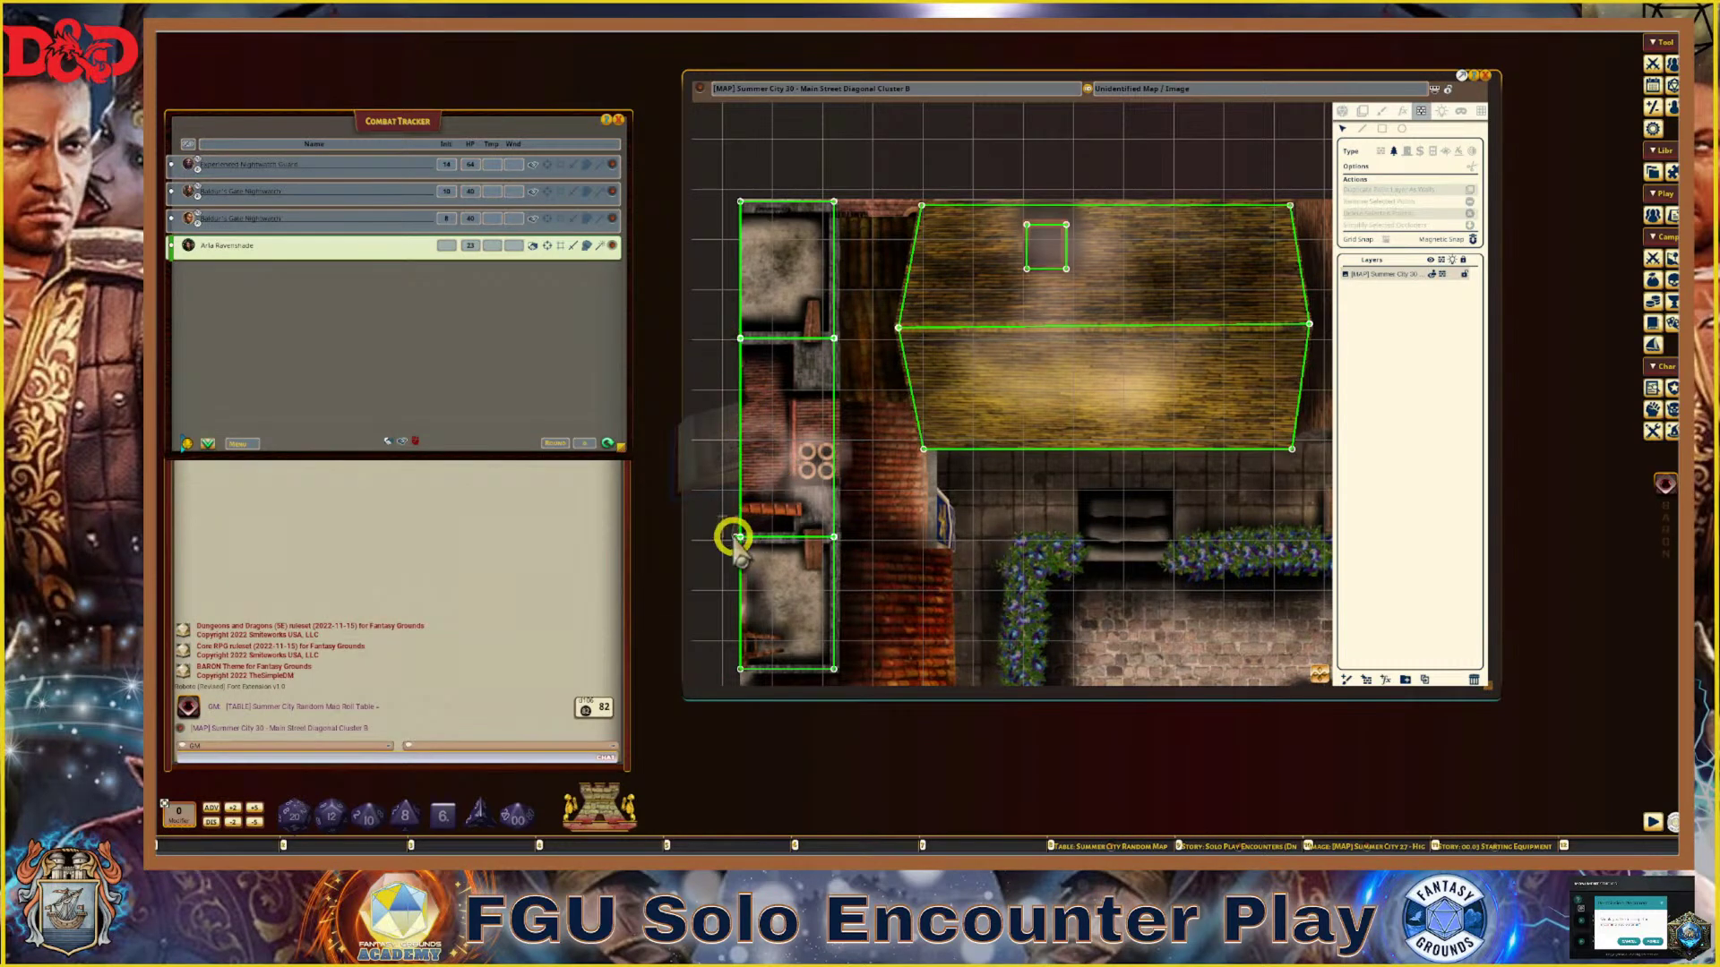
scroll(772, 644, up, 2)
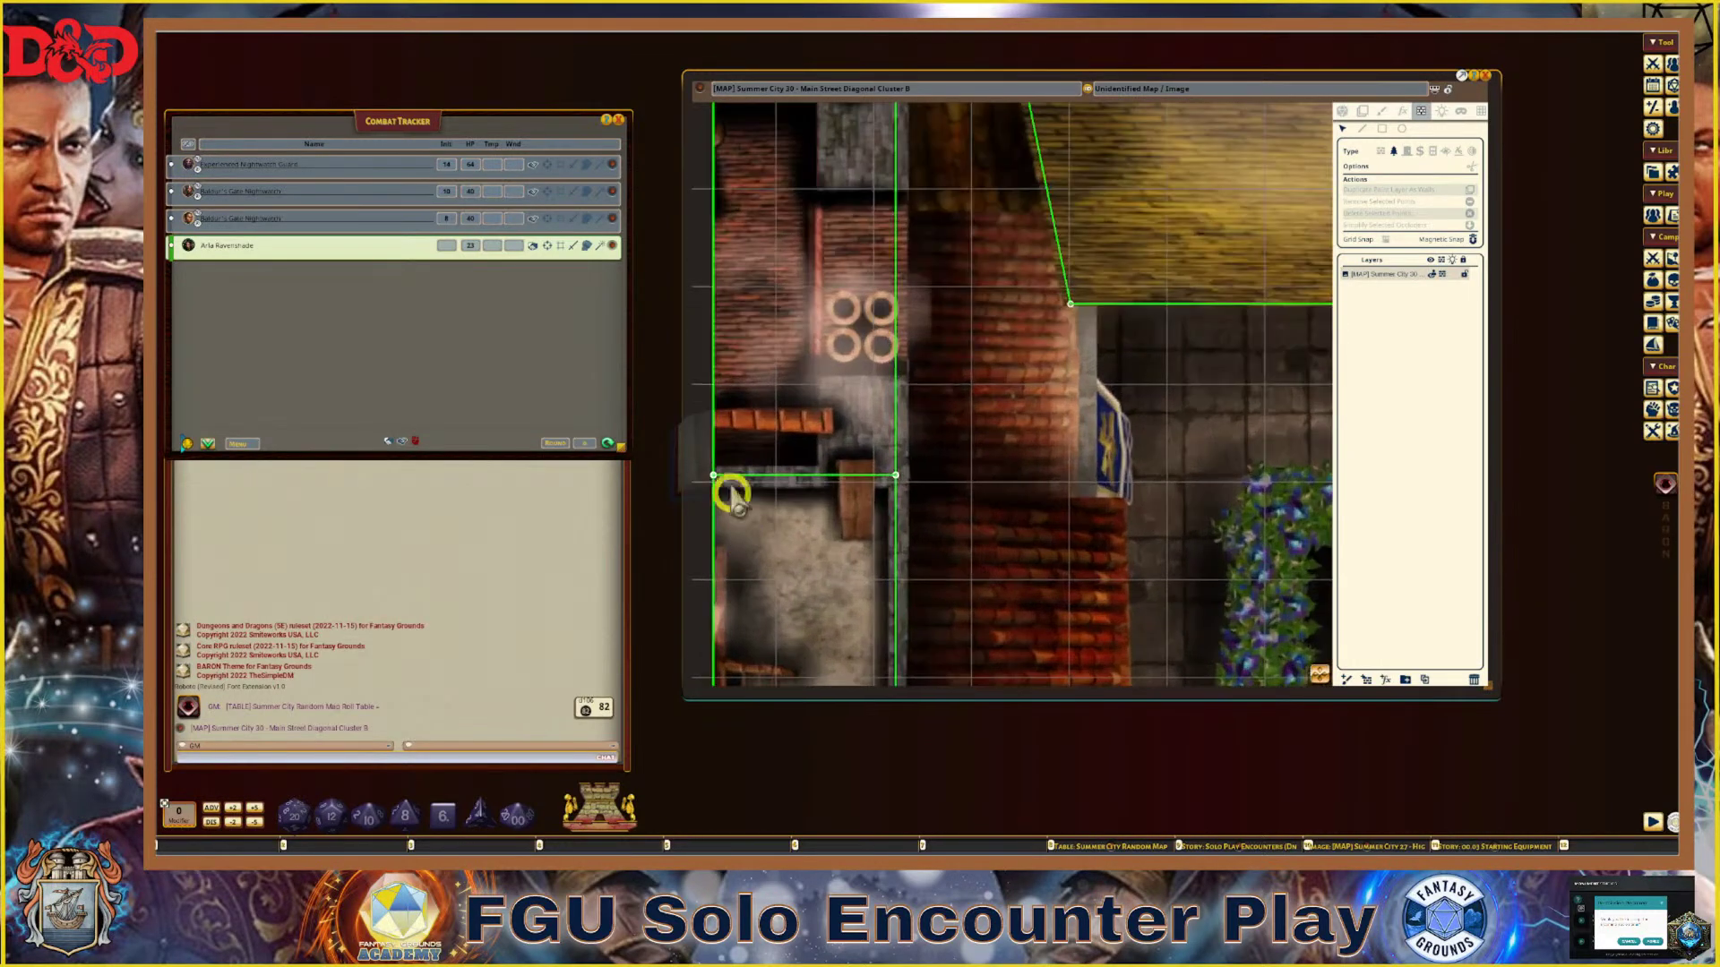
scroll(806, 576, down, 3)
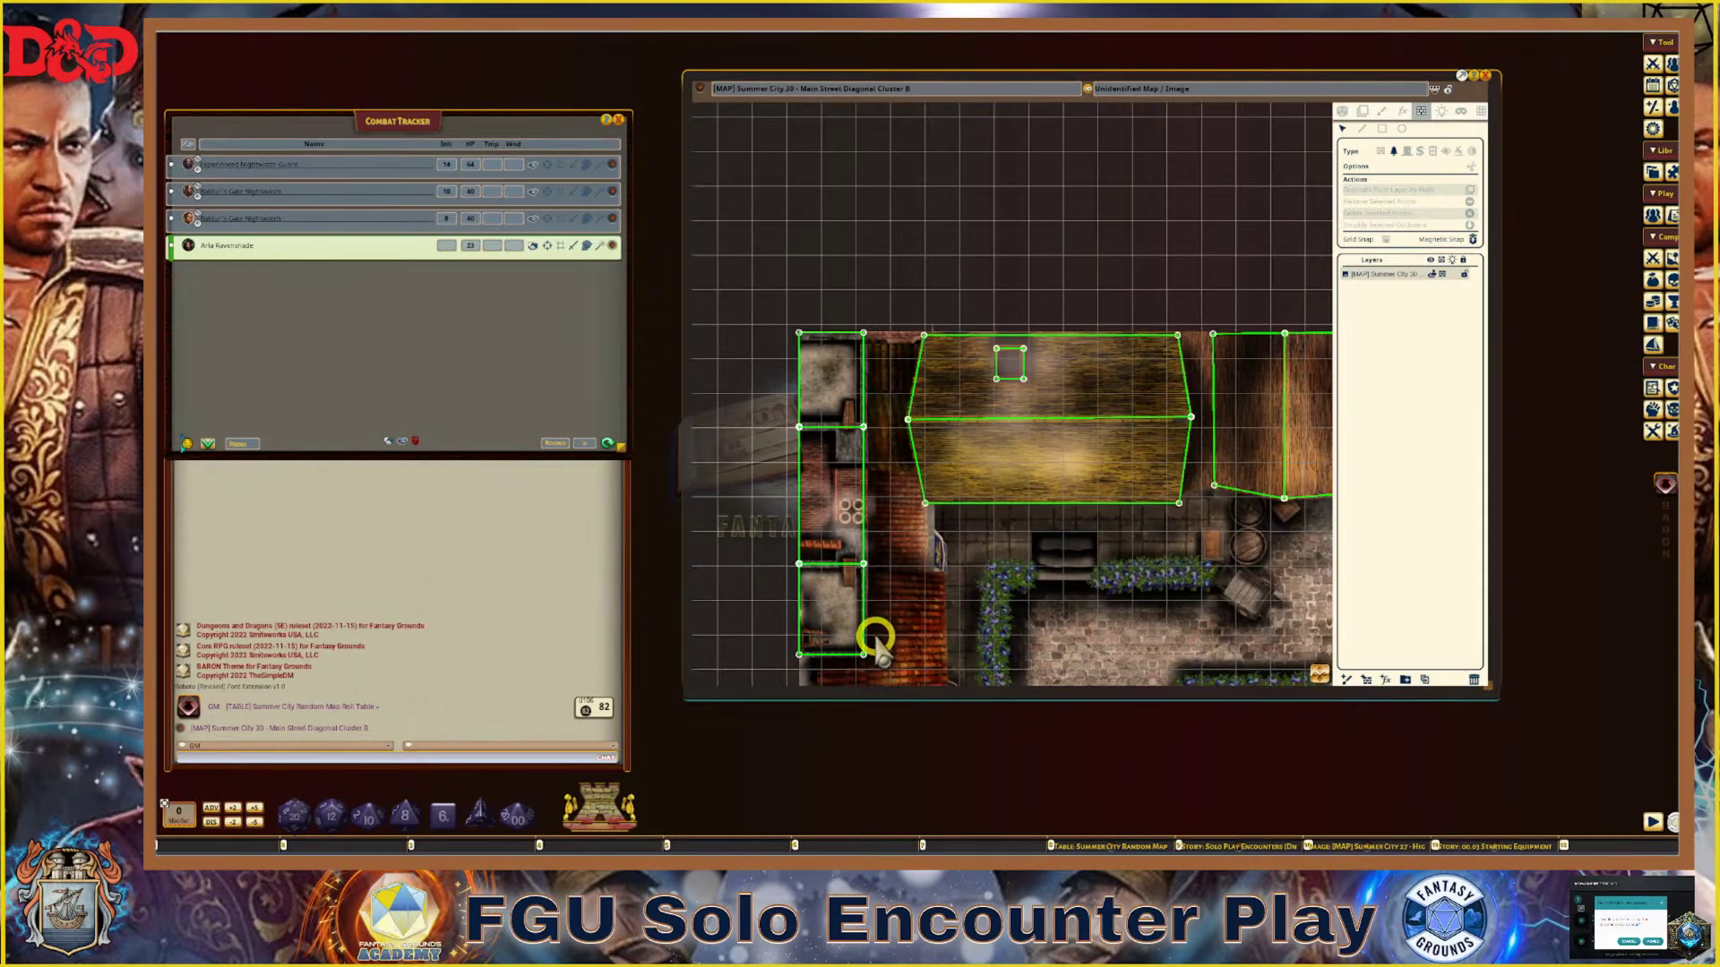
scroll(876, 640, down, 5)
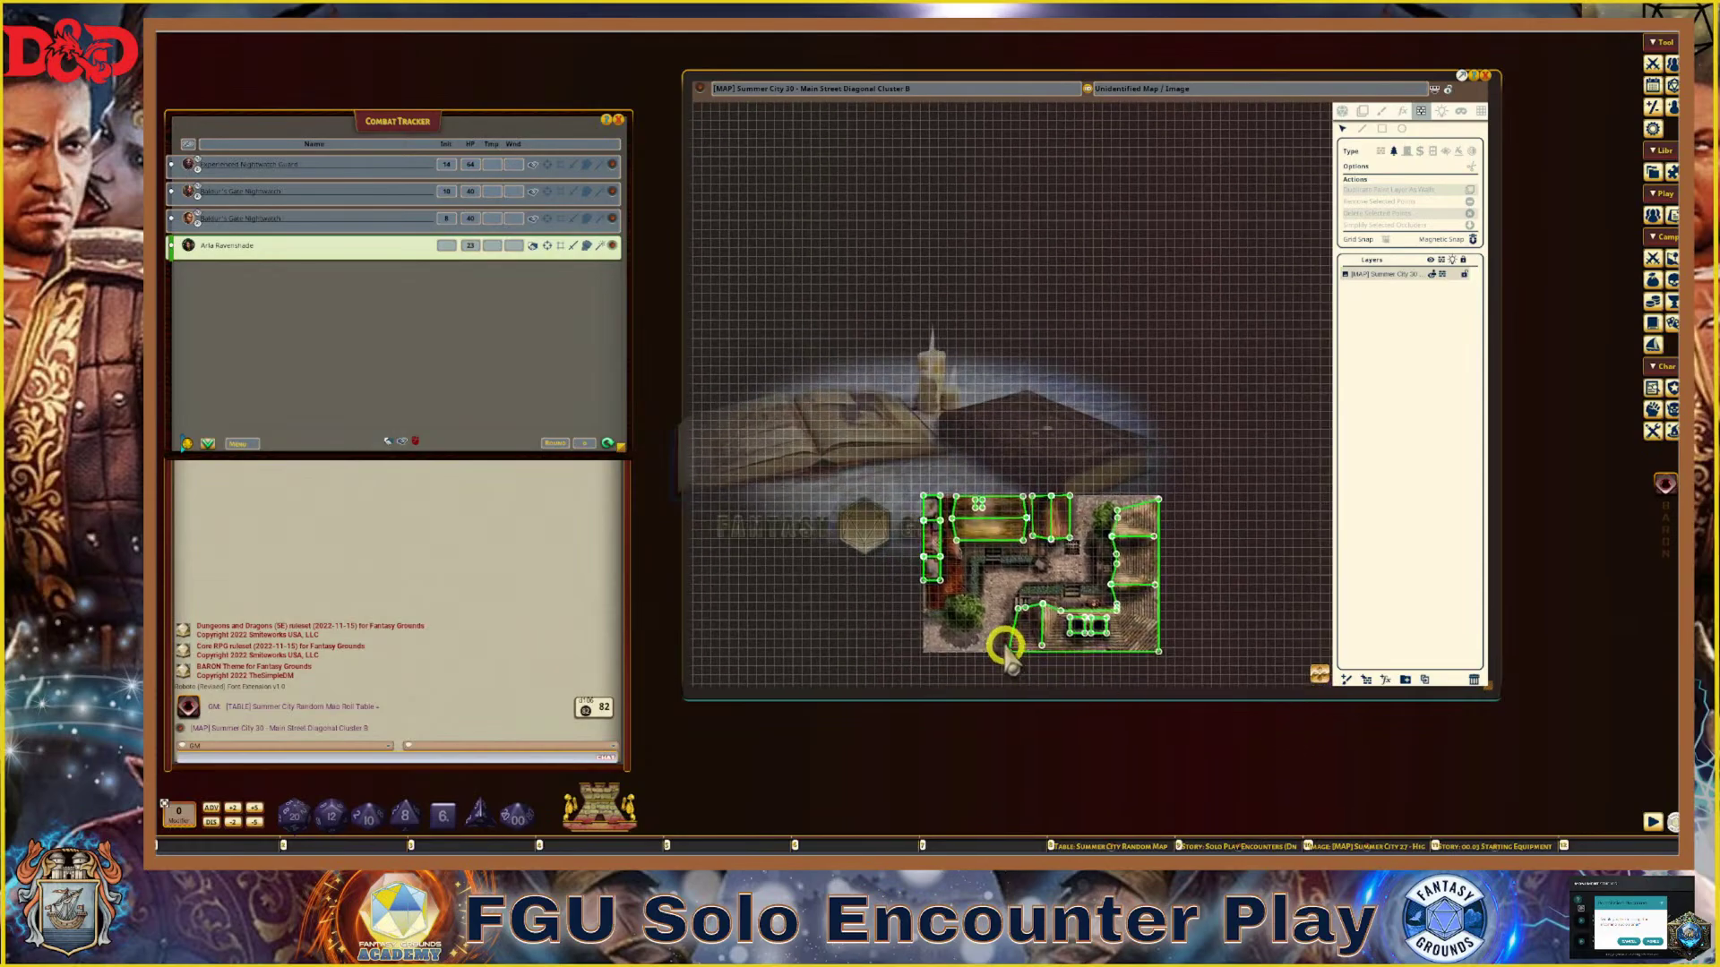
Move the upper end of the lower building's gable ridge line onto the peak point of its roof outline
scroll(936, 601, up, 5)
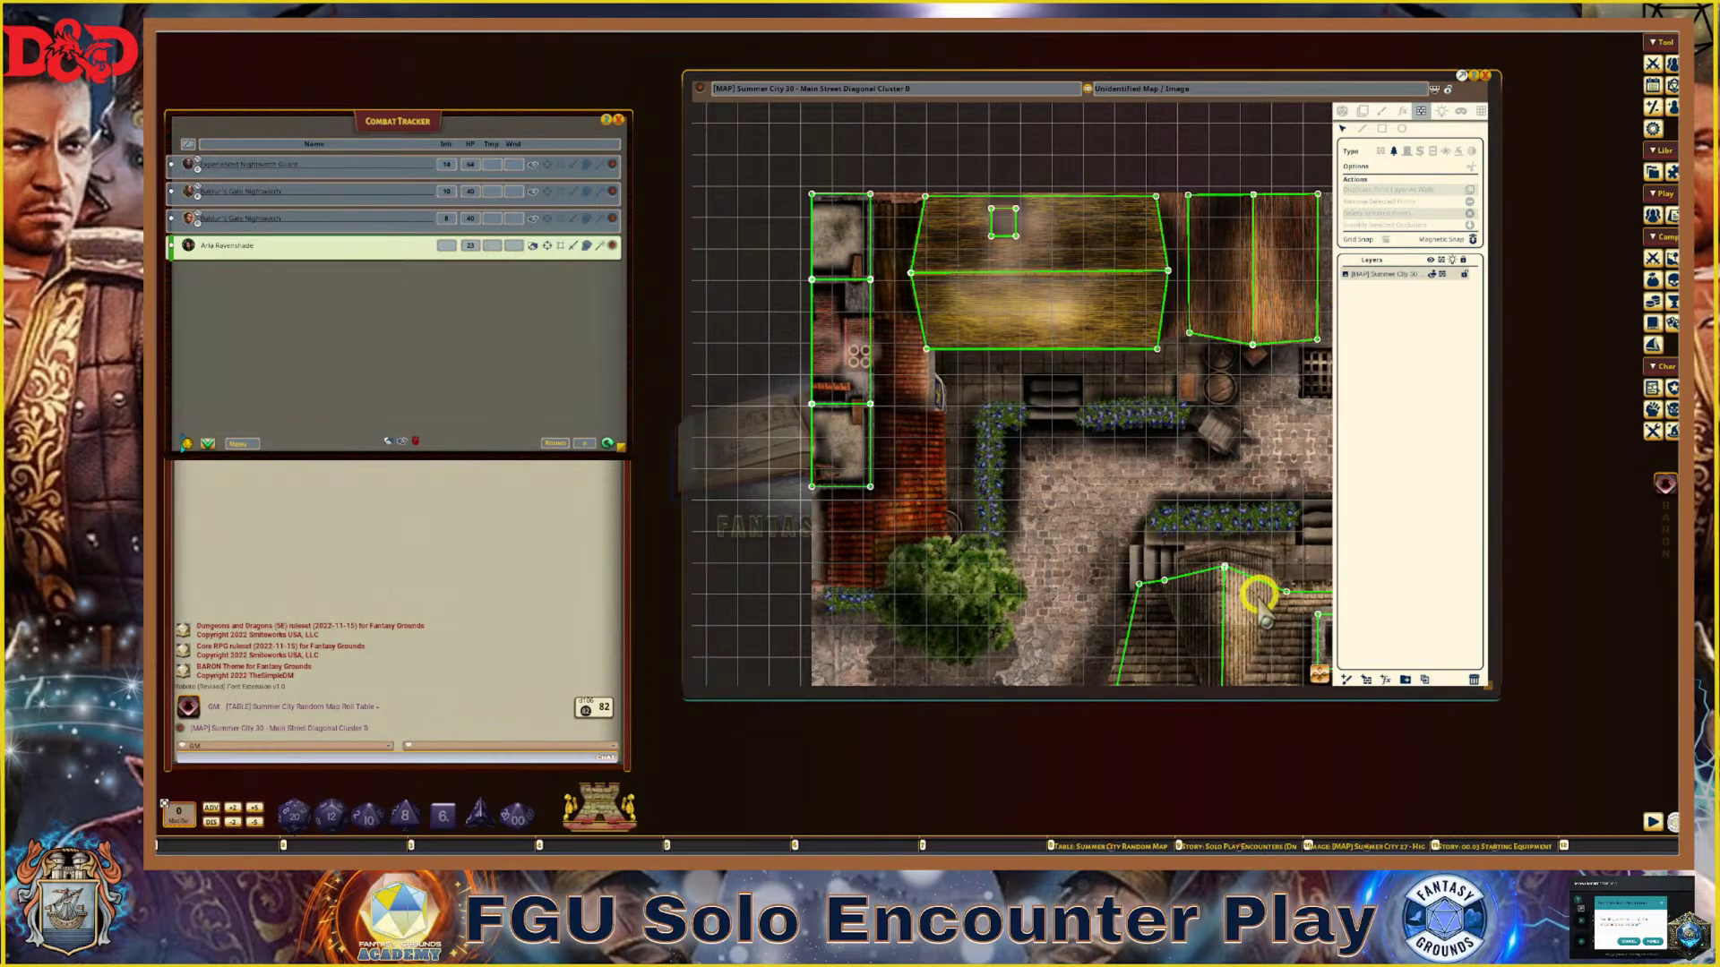
scroll(1240, 595, up, 6)
scroll(1205, 511, up, 4)
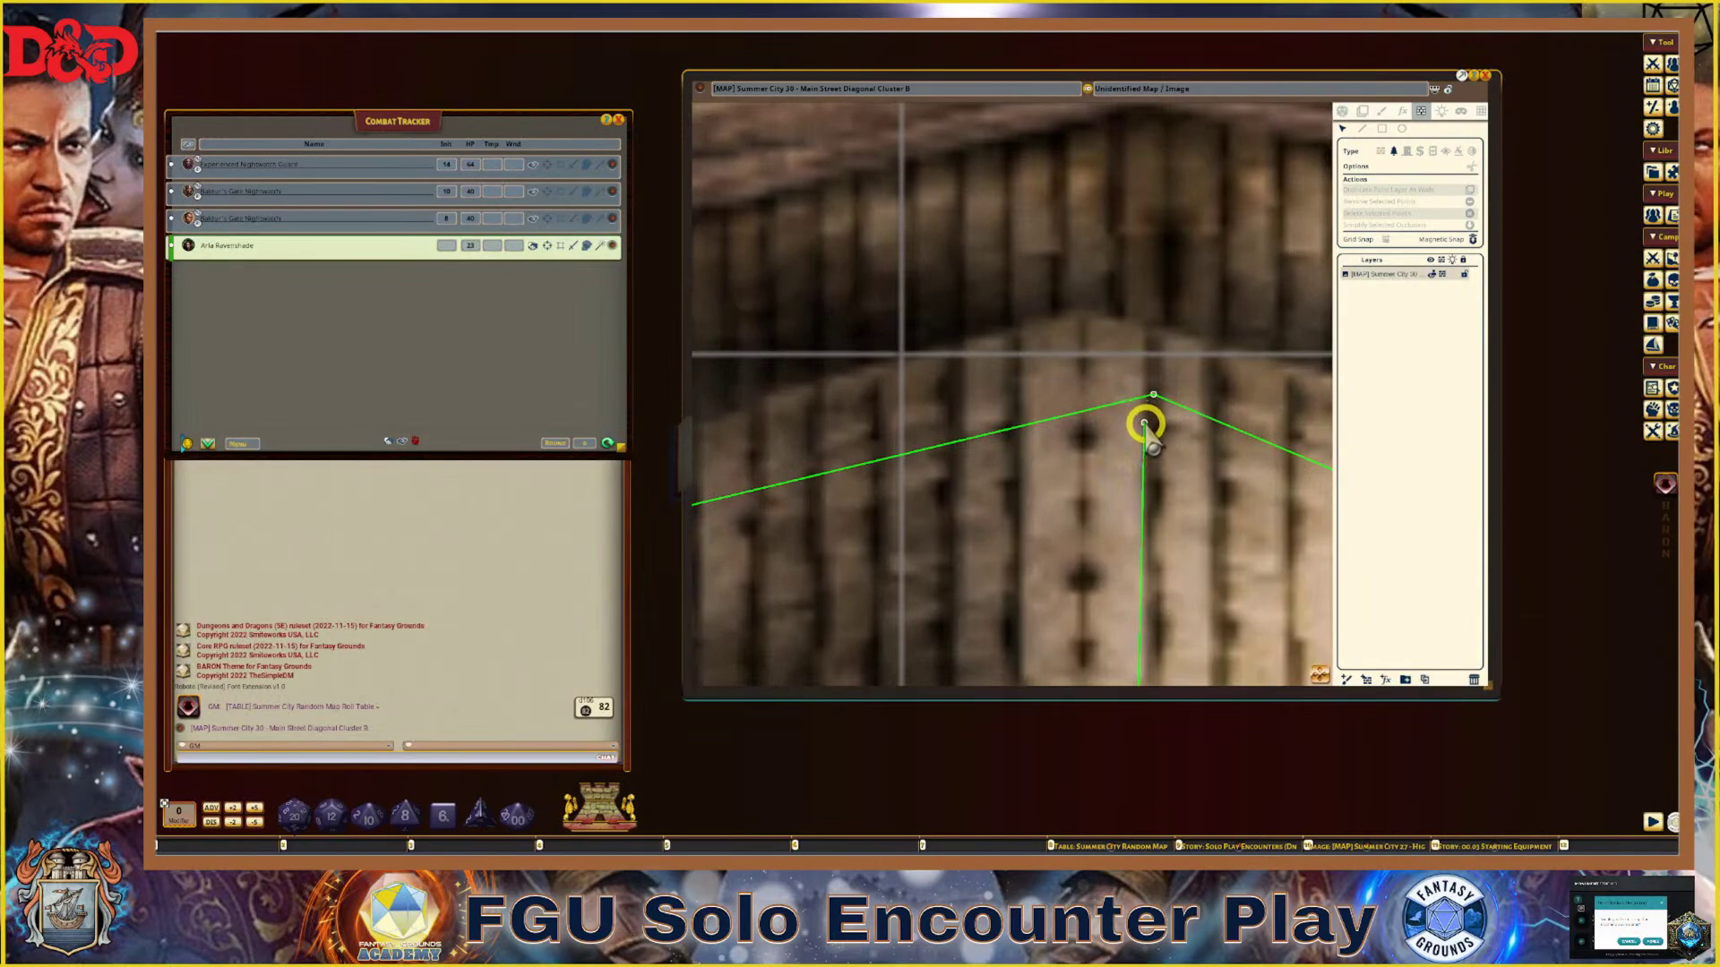
drag(1145, 424, 1154, 396)
scroll(1174, 483, down, 3)
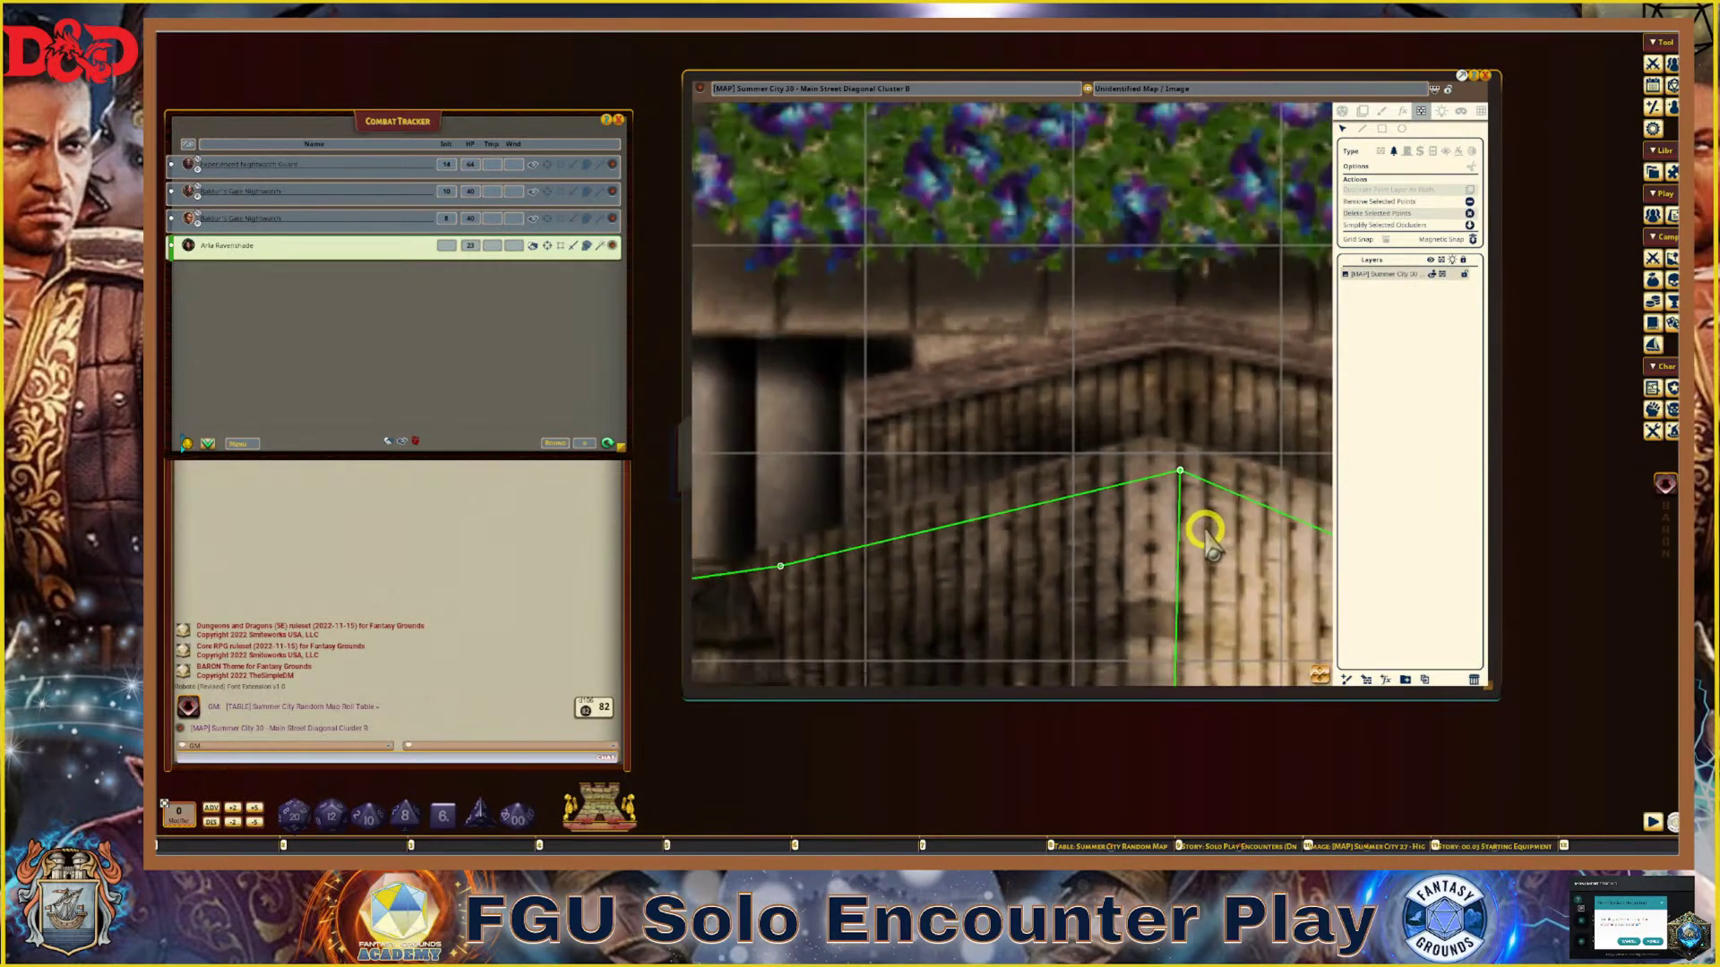
Reposition the two roof outline points beside the small stone stairs, left of the lower building's gable, to follow the roof edge
scroll(1205, 532, down, 2)
scroll(931, 559, up, 3)
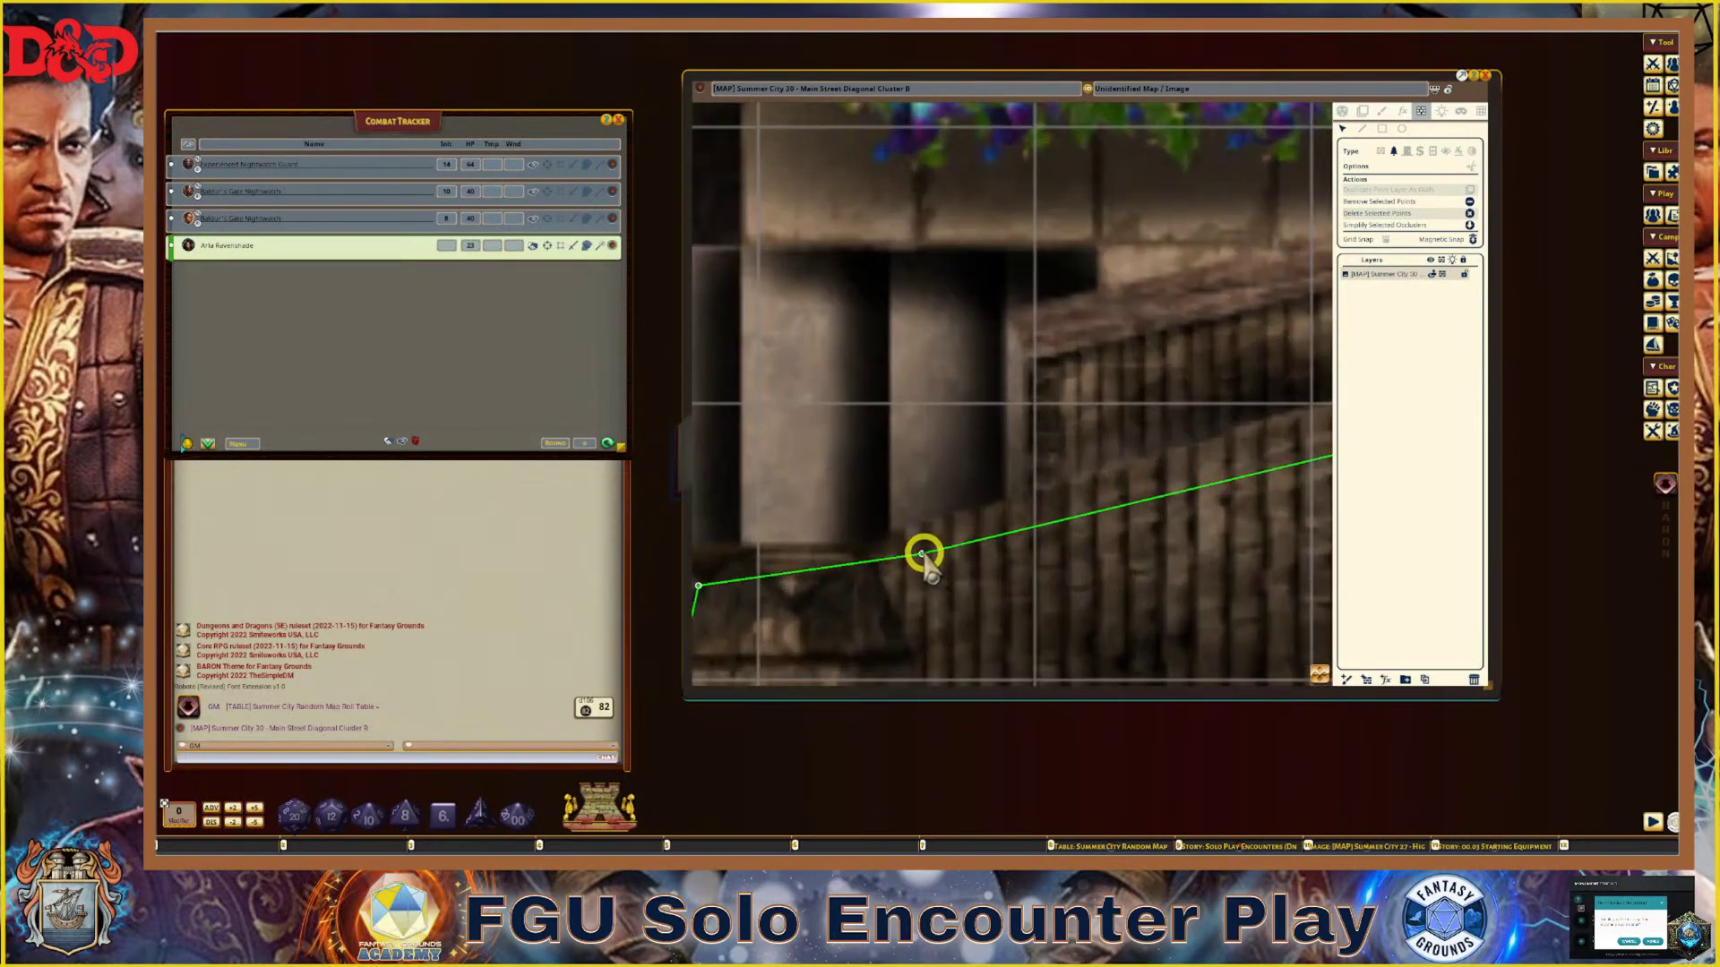
drag(922, 554, 898, 547)
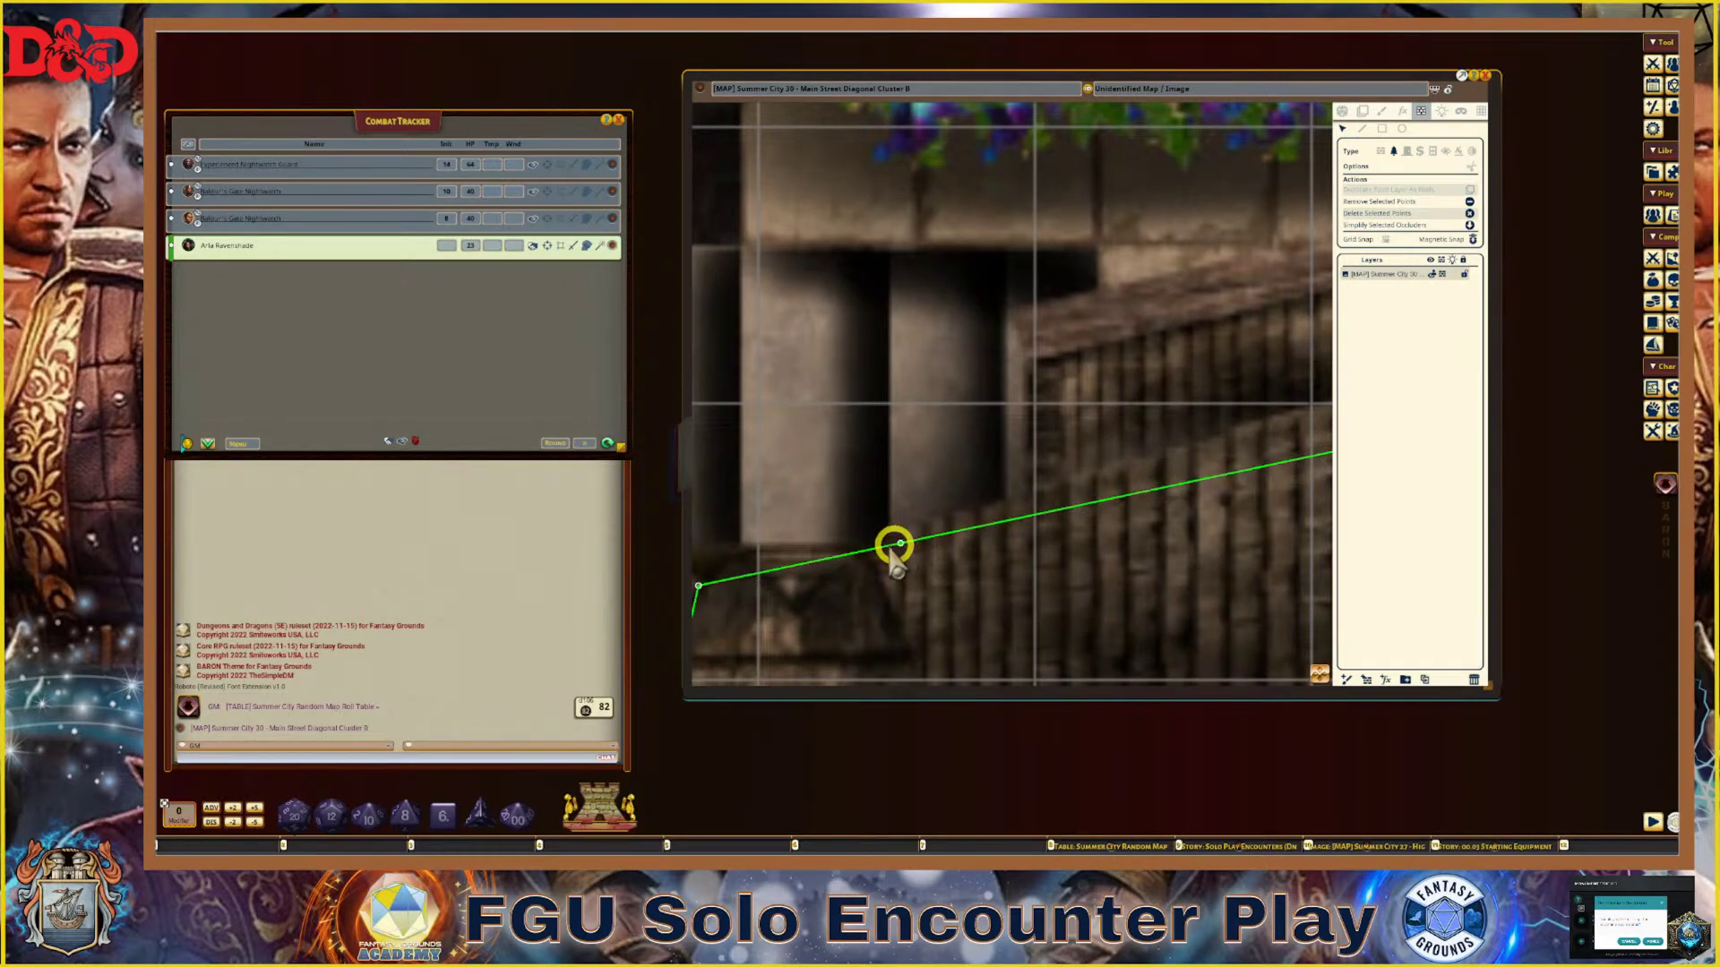
scroll(743, 574, down, 3)
drag(720, 578, 712, 566)
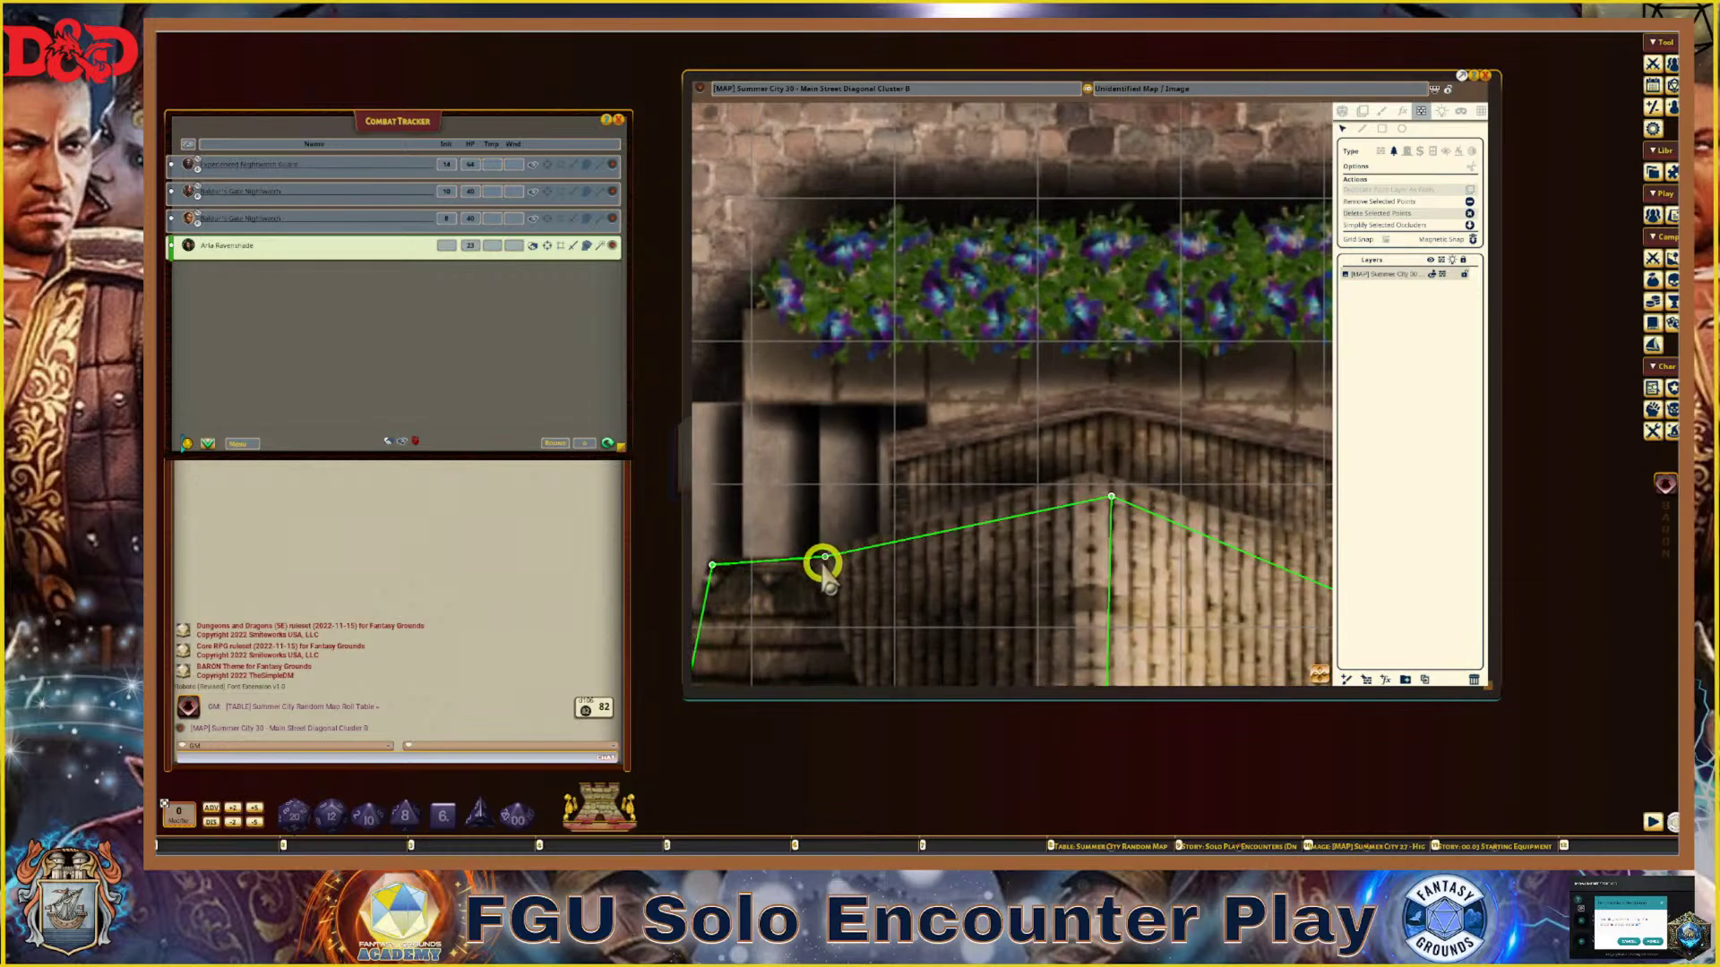
scroll(814, 566, down, 5)
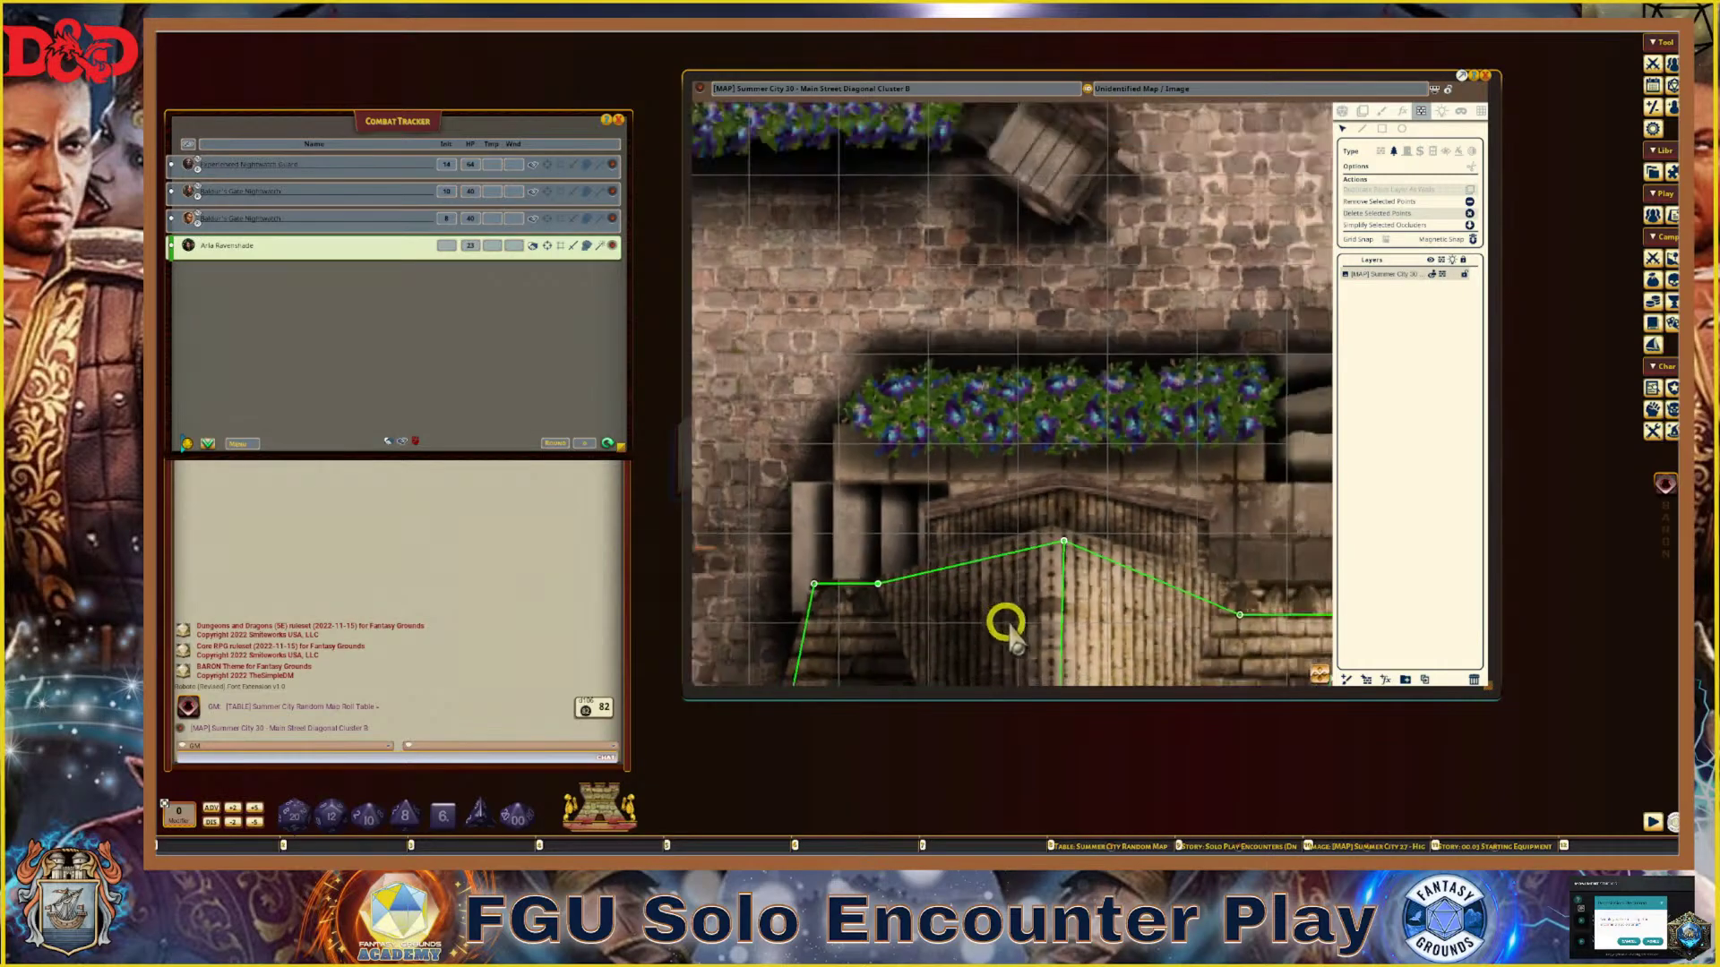
scroll(1324, 672, down, 1)
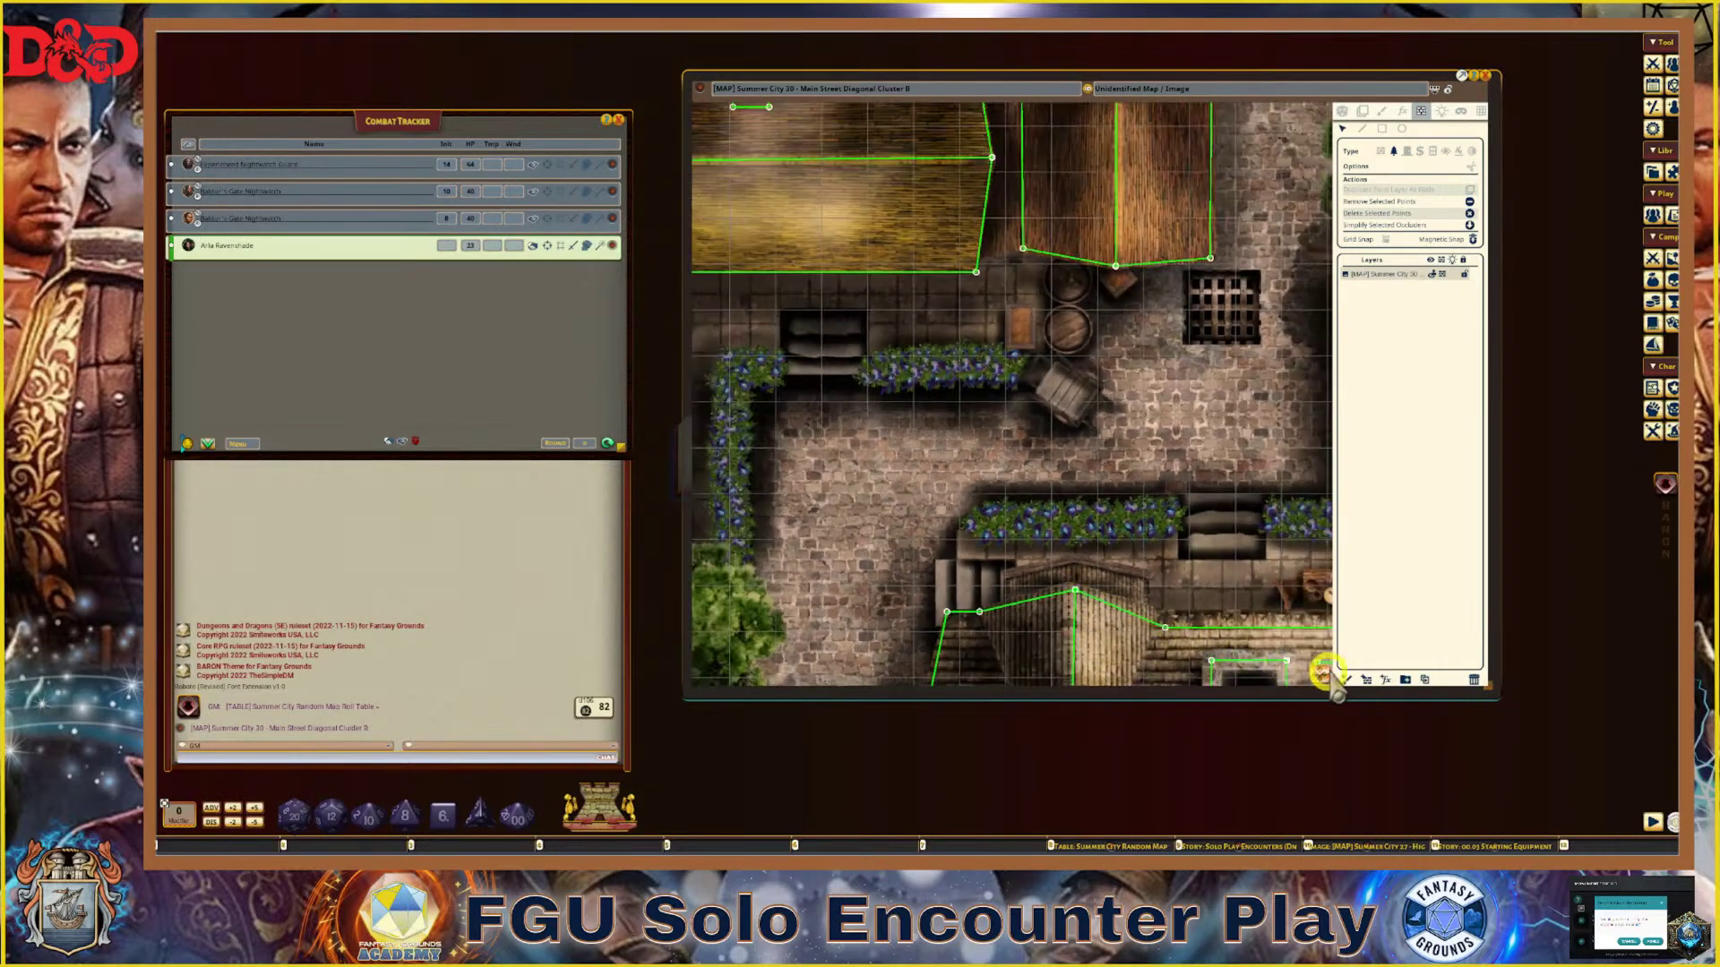
Adjust the upper-left corner points of the right-hand building's roof outline, beside the tree, to match the eaves
drag(1325, 673, 1470, 719)
scroll(1314, 609, down, 1)
drag(1321, 673, 1221, 223)
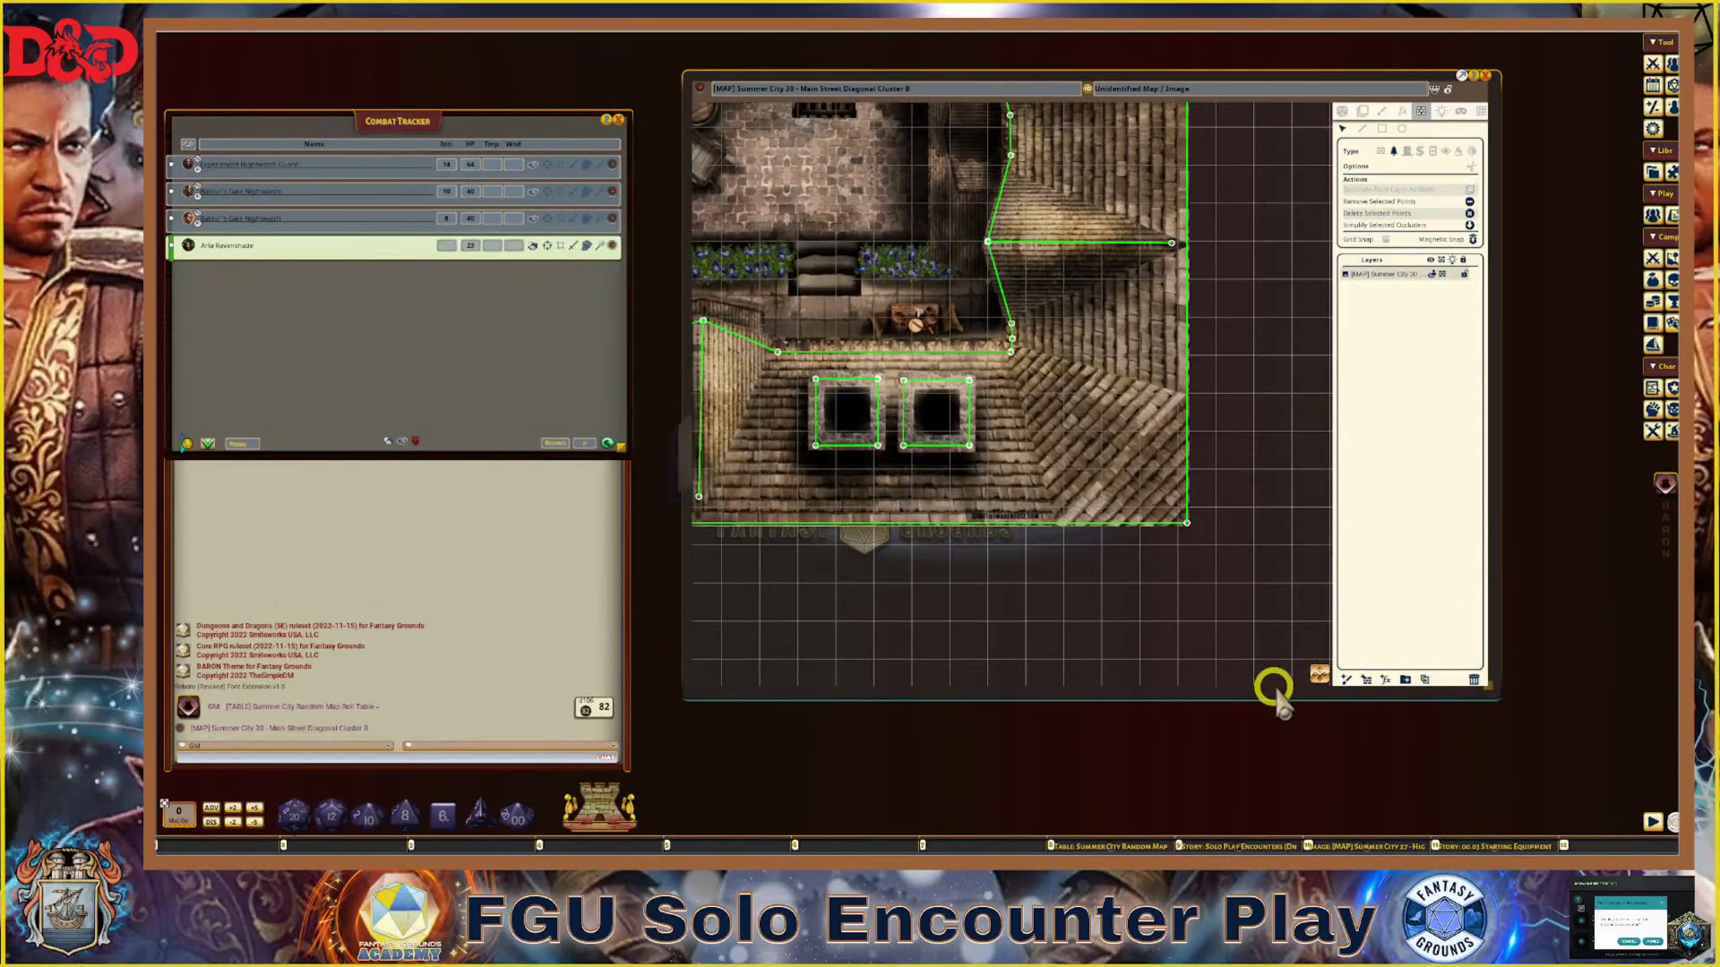
drag(1316, 683, 1342, 161)
scroll(911, 278, up, 4)
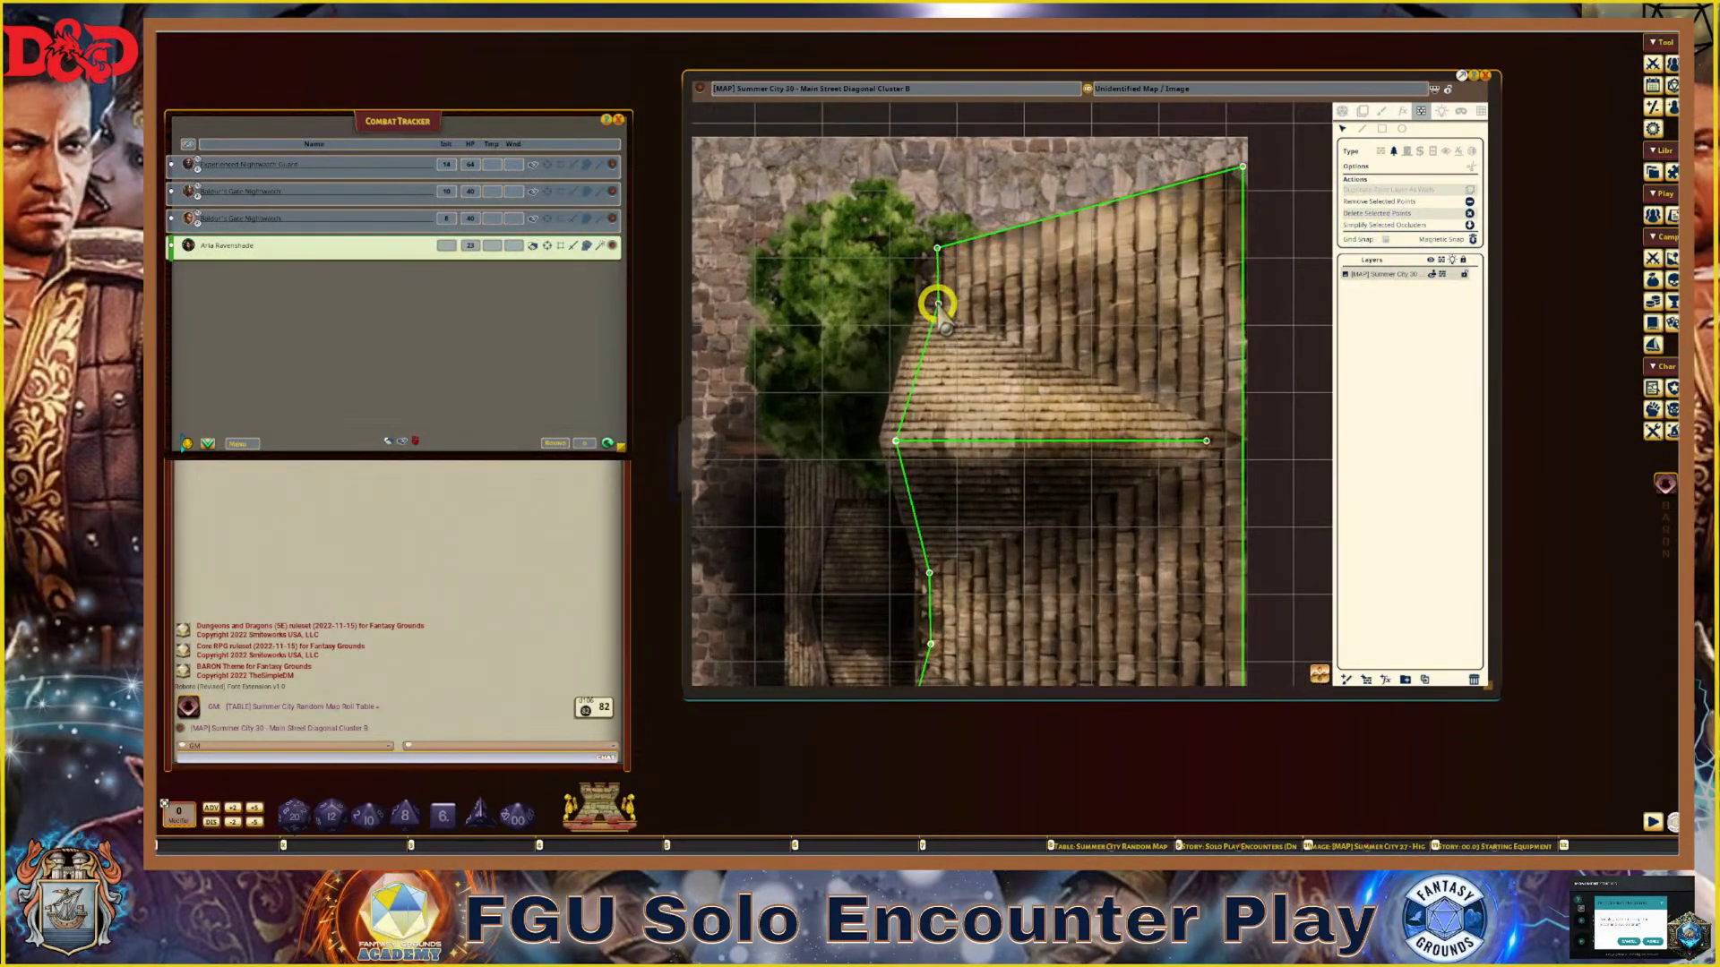
drag(937, 248, 932, 261)
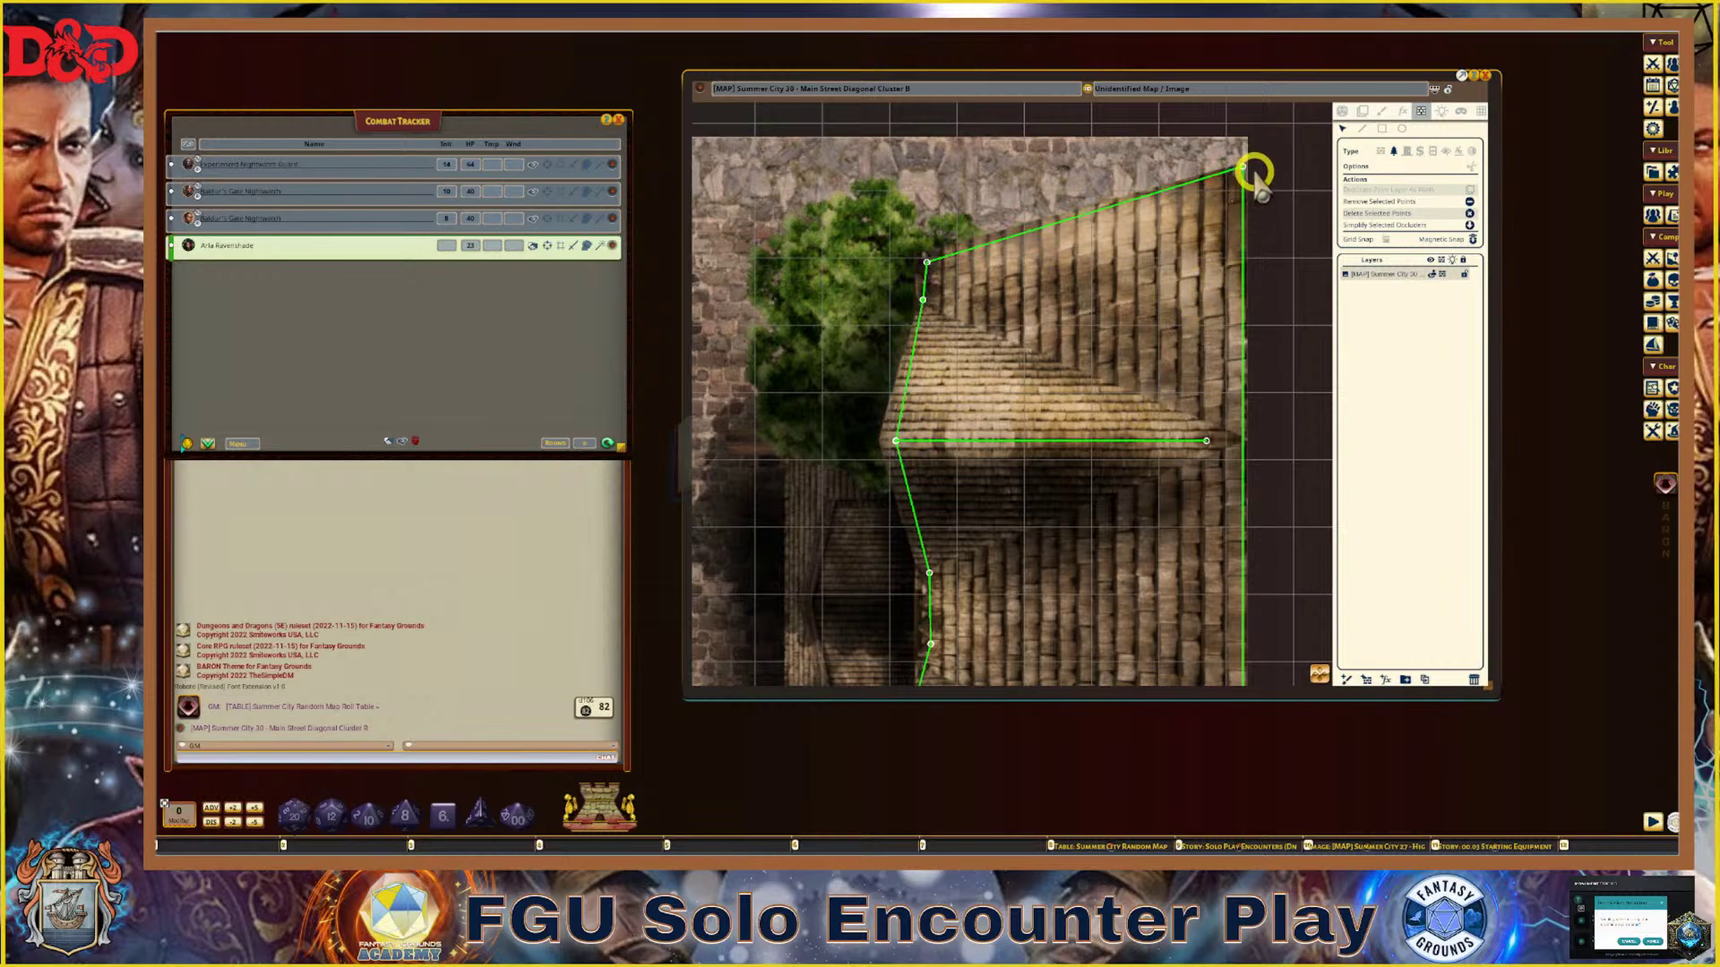
Refine the roof outline points at the inner corner beside the outdoor table, where the right-hand and lower roofs meet
scroll(1236, 564, down, 3)
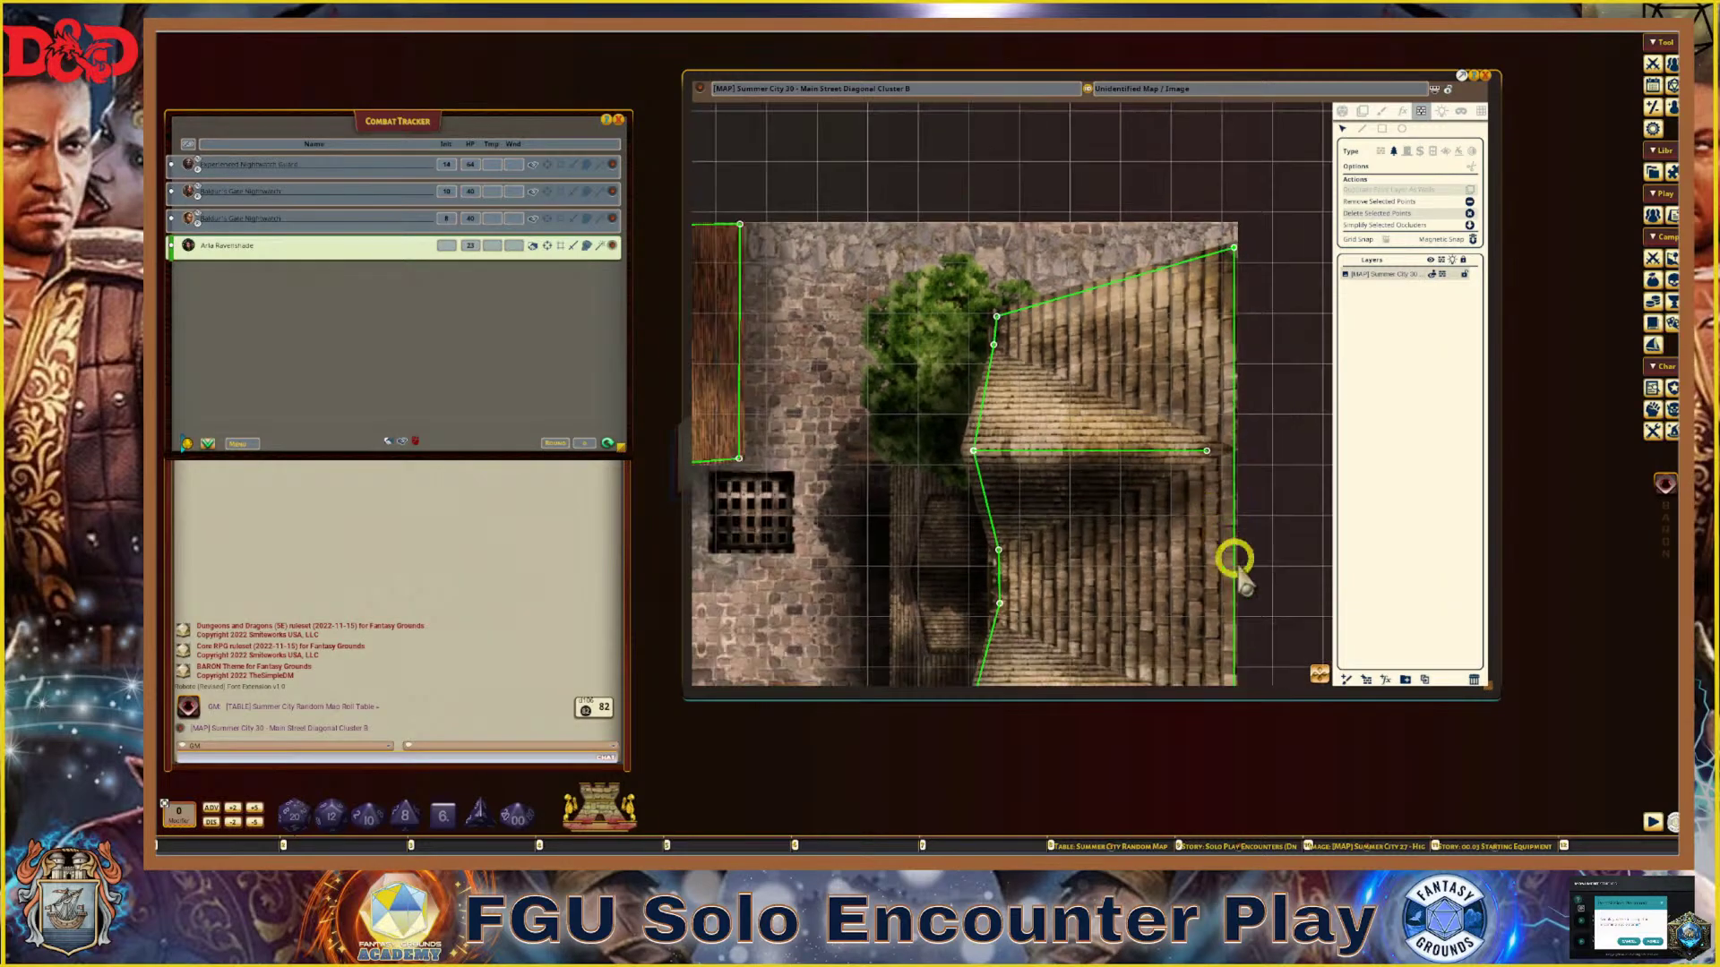
drag(1328, 688, 1254, 736)
scroll(1096, 542, up, 10)
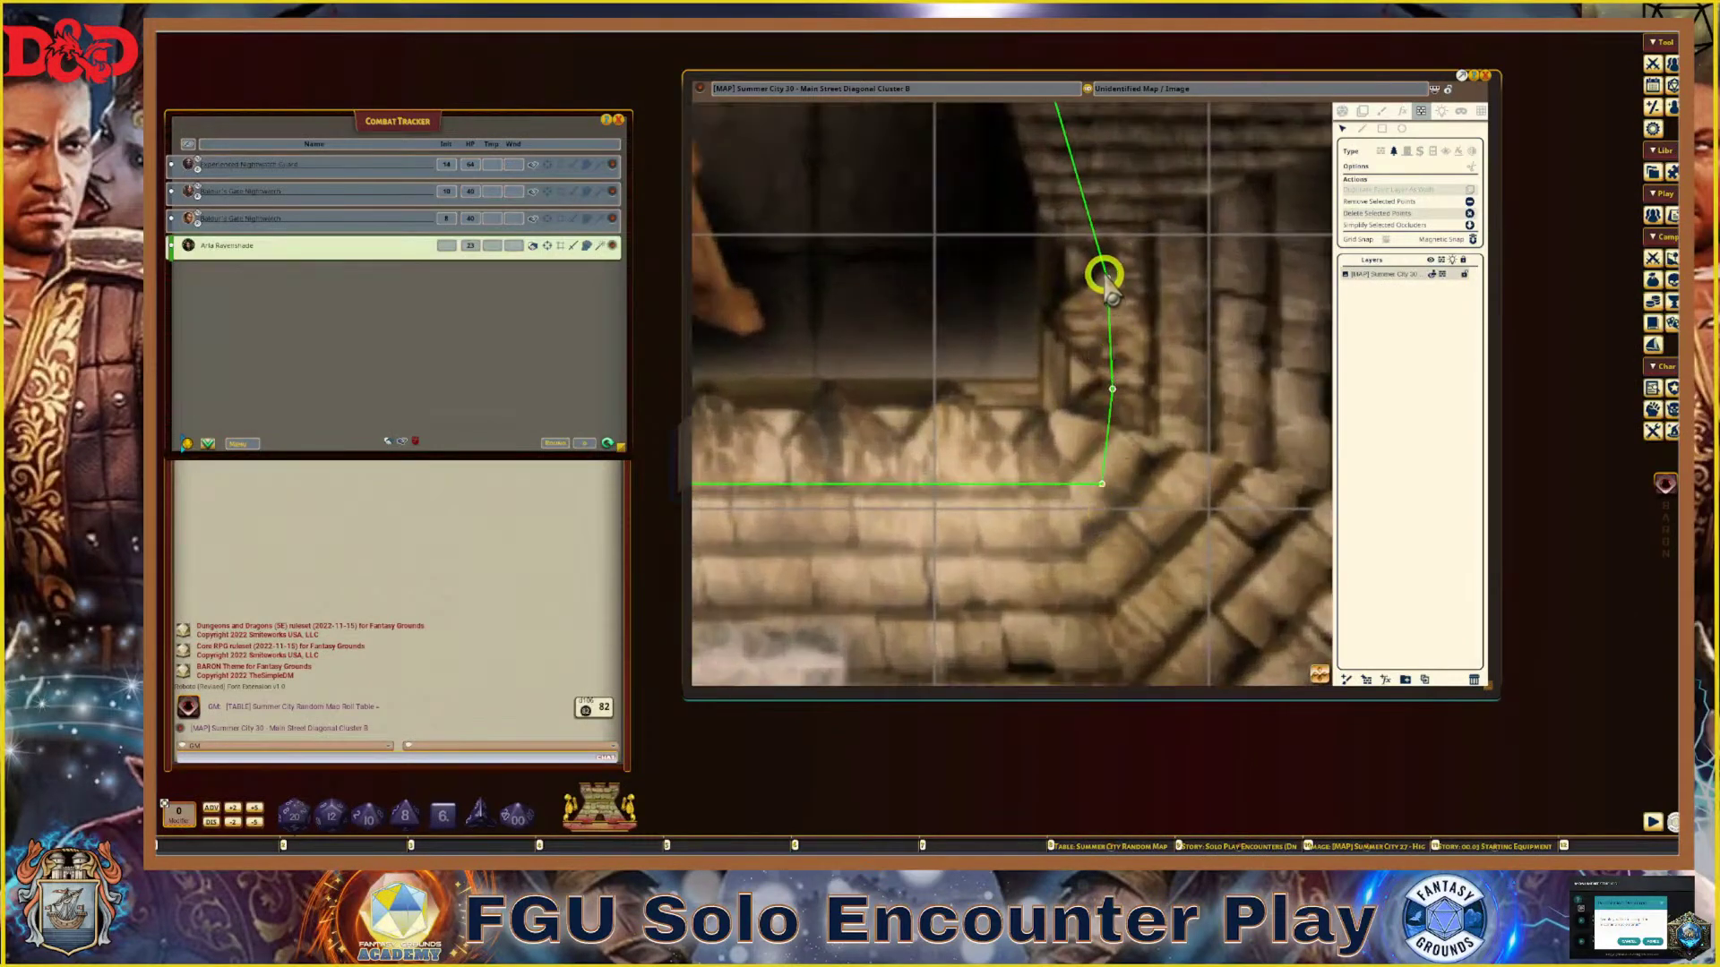
drag(1104, 275, 1091, 248)
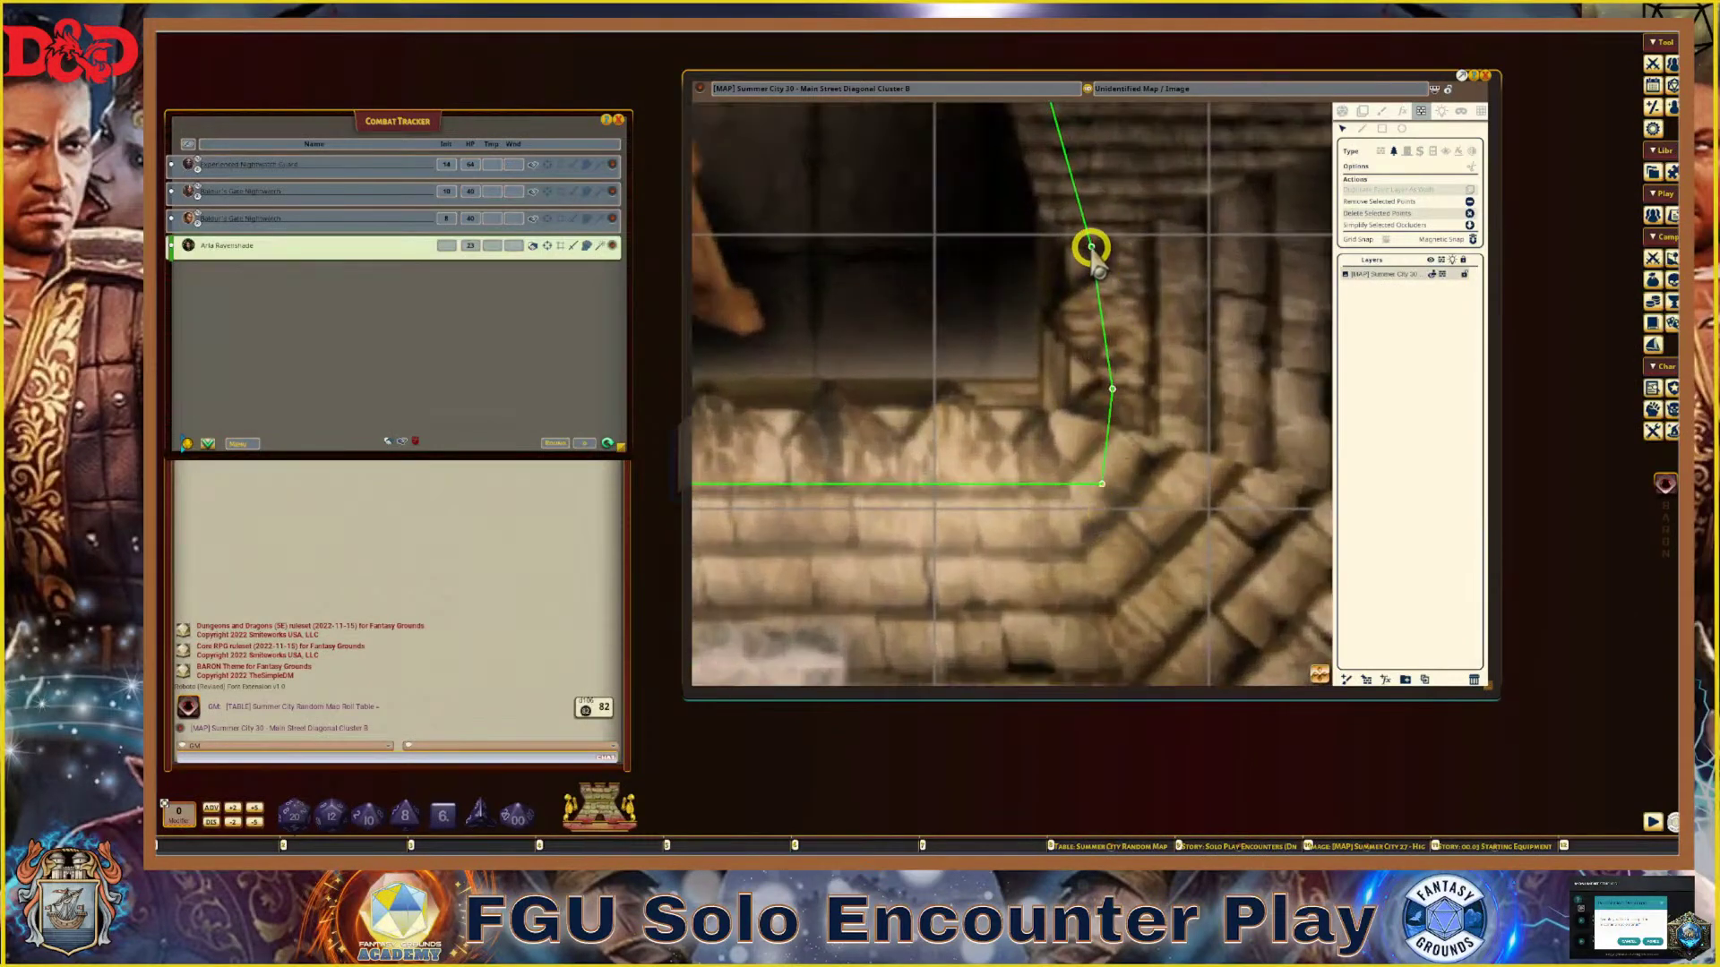
click(1111, 389)
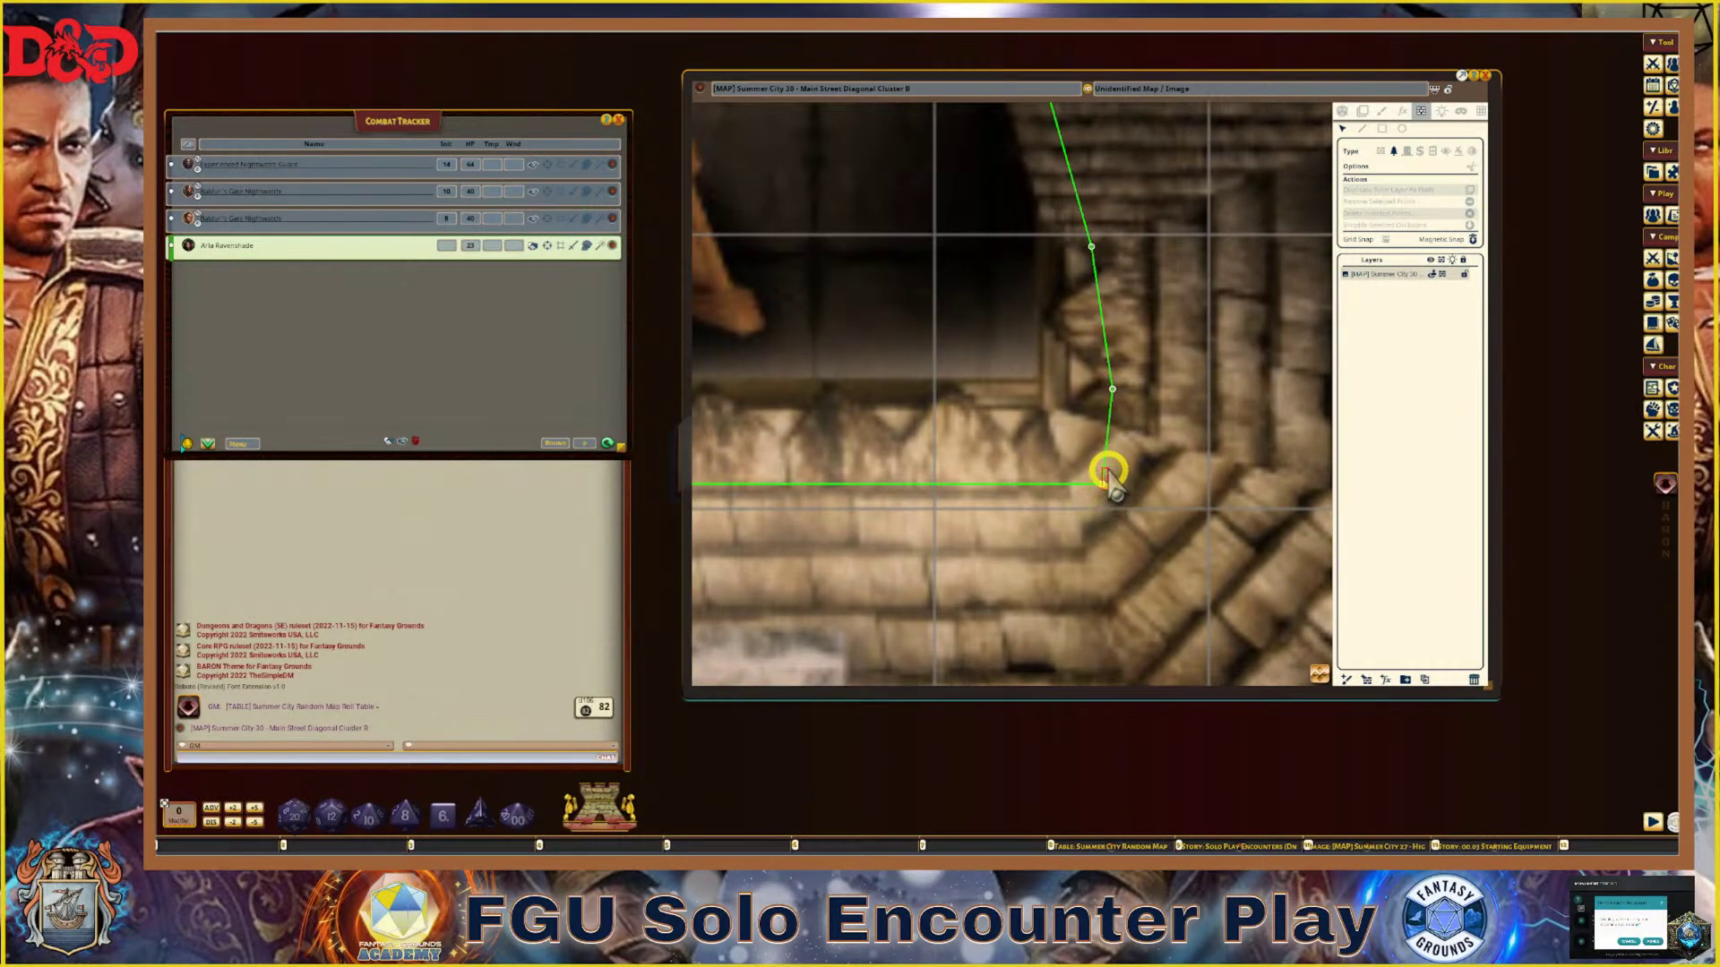
click(1103, 481)
drag(1102, 484, 1108, 463)
scroll(1106, 477, down, 10)
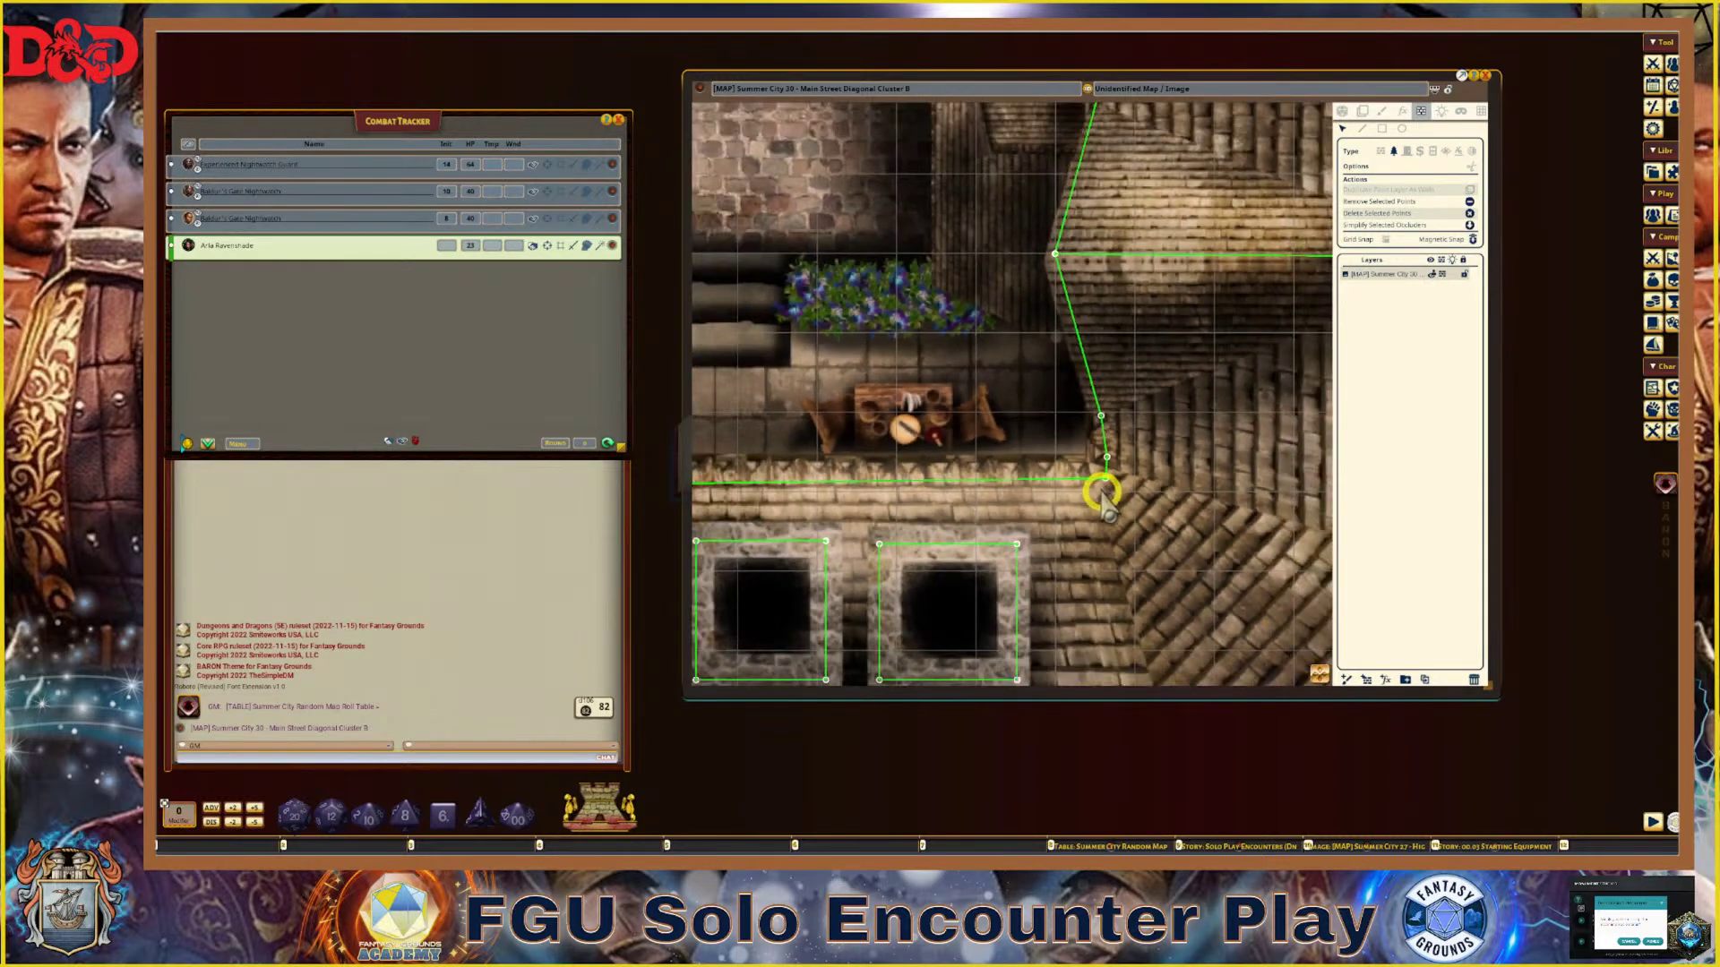
Draw a circular occluder over the tree at the map's lower left, below the red-tiled roof
scroll(1091, 509, down, 2)
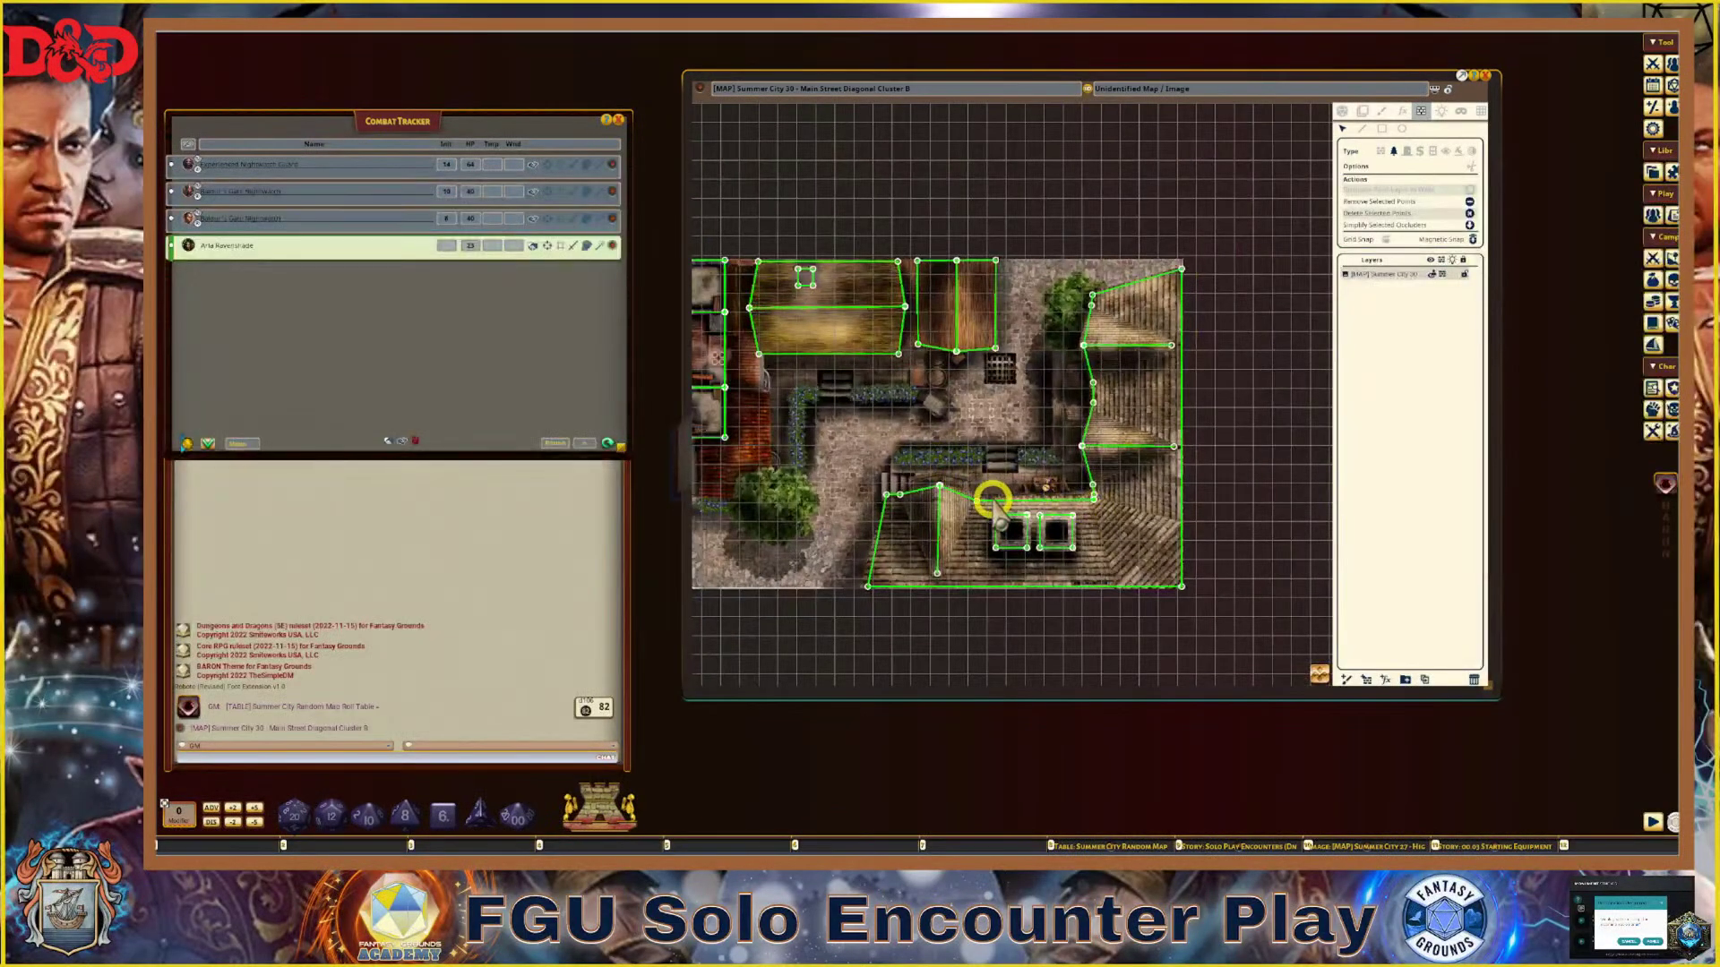
scroll(905, 591, up, 10)
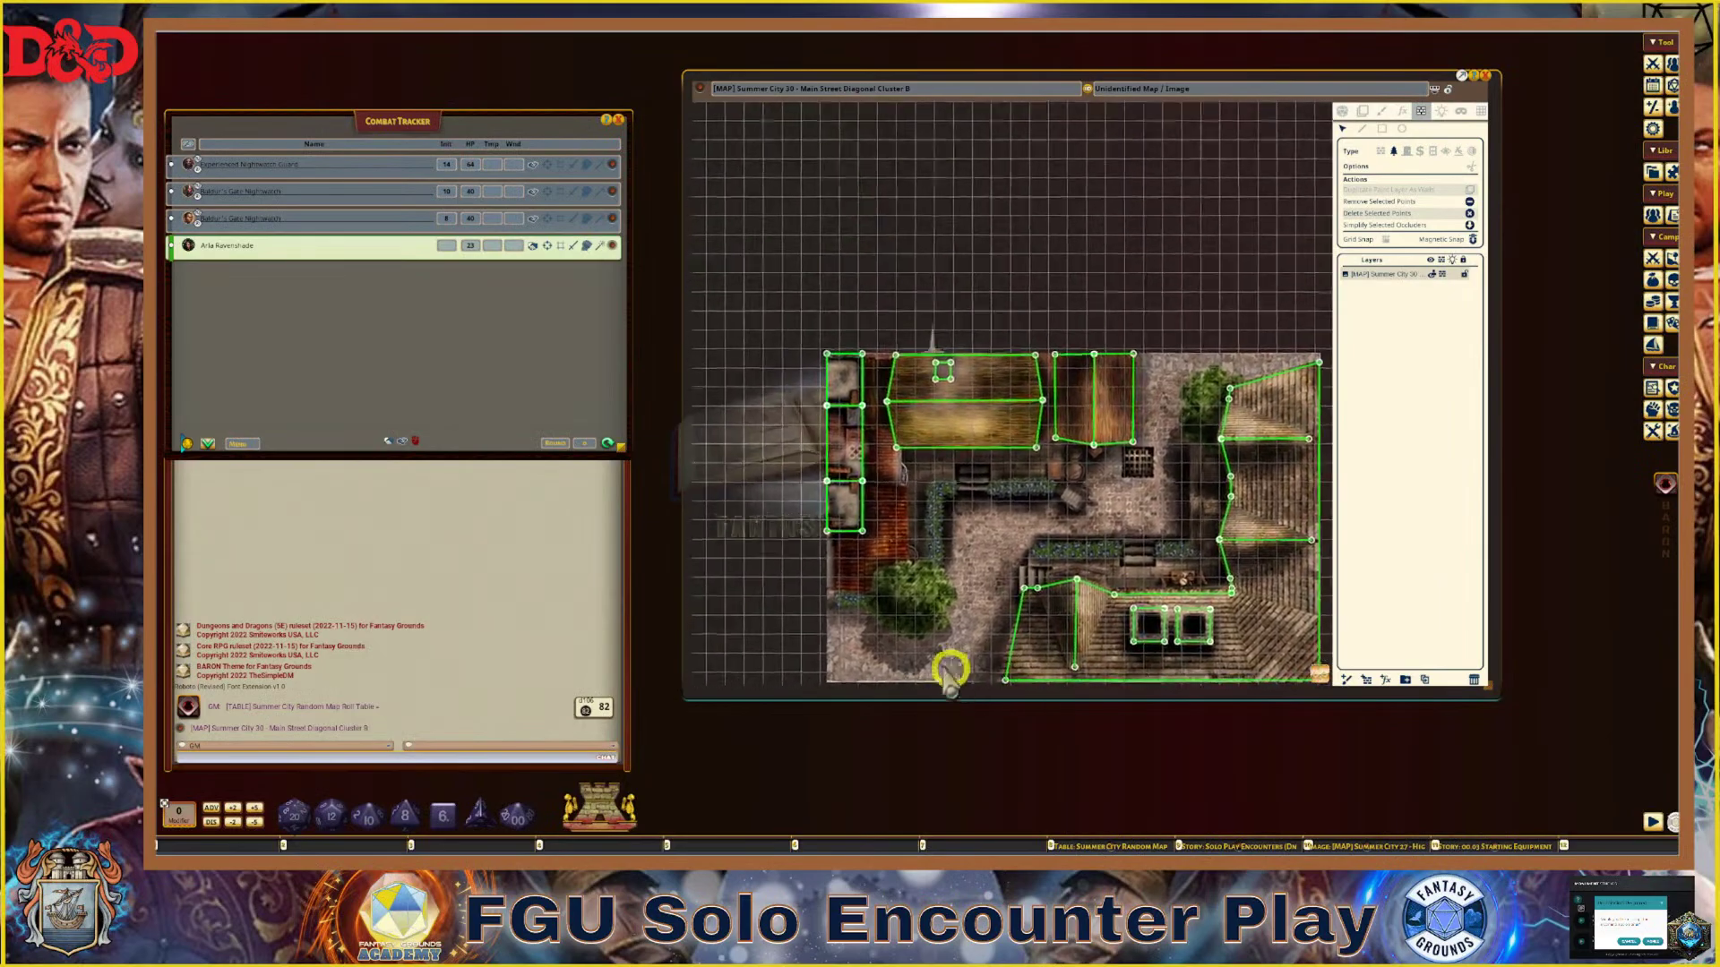
scroll(922, 626, down, 3)
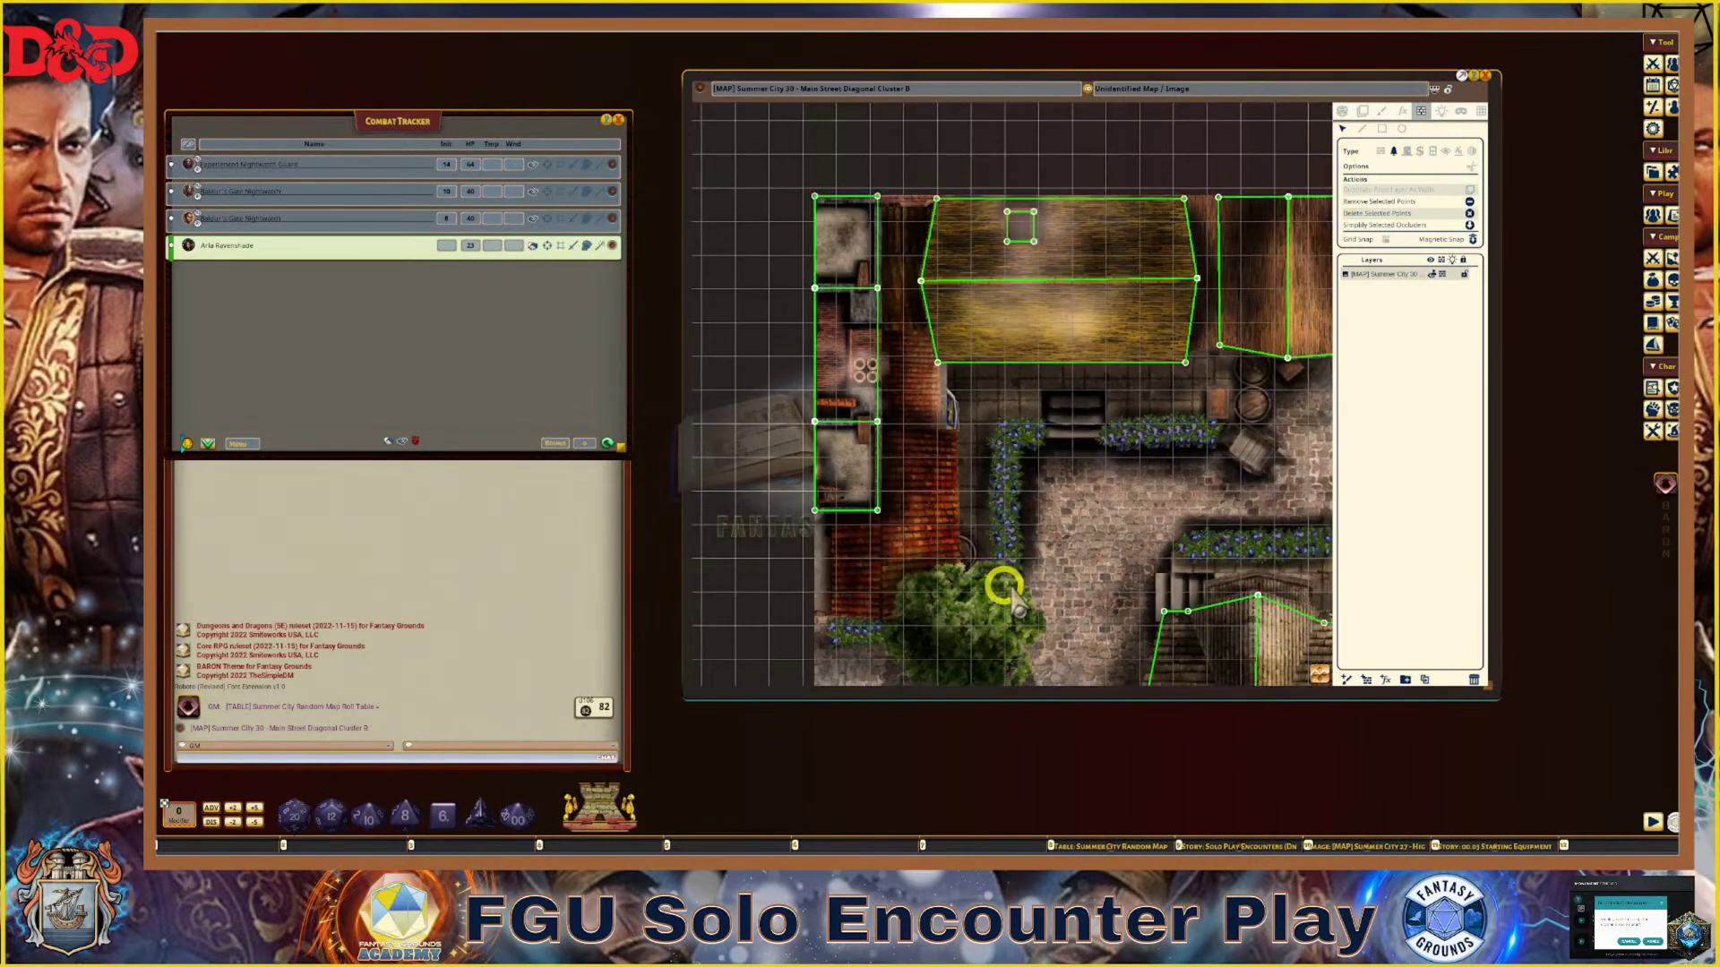
drag(1320, 670, 1329, 762)
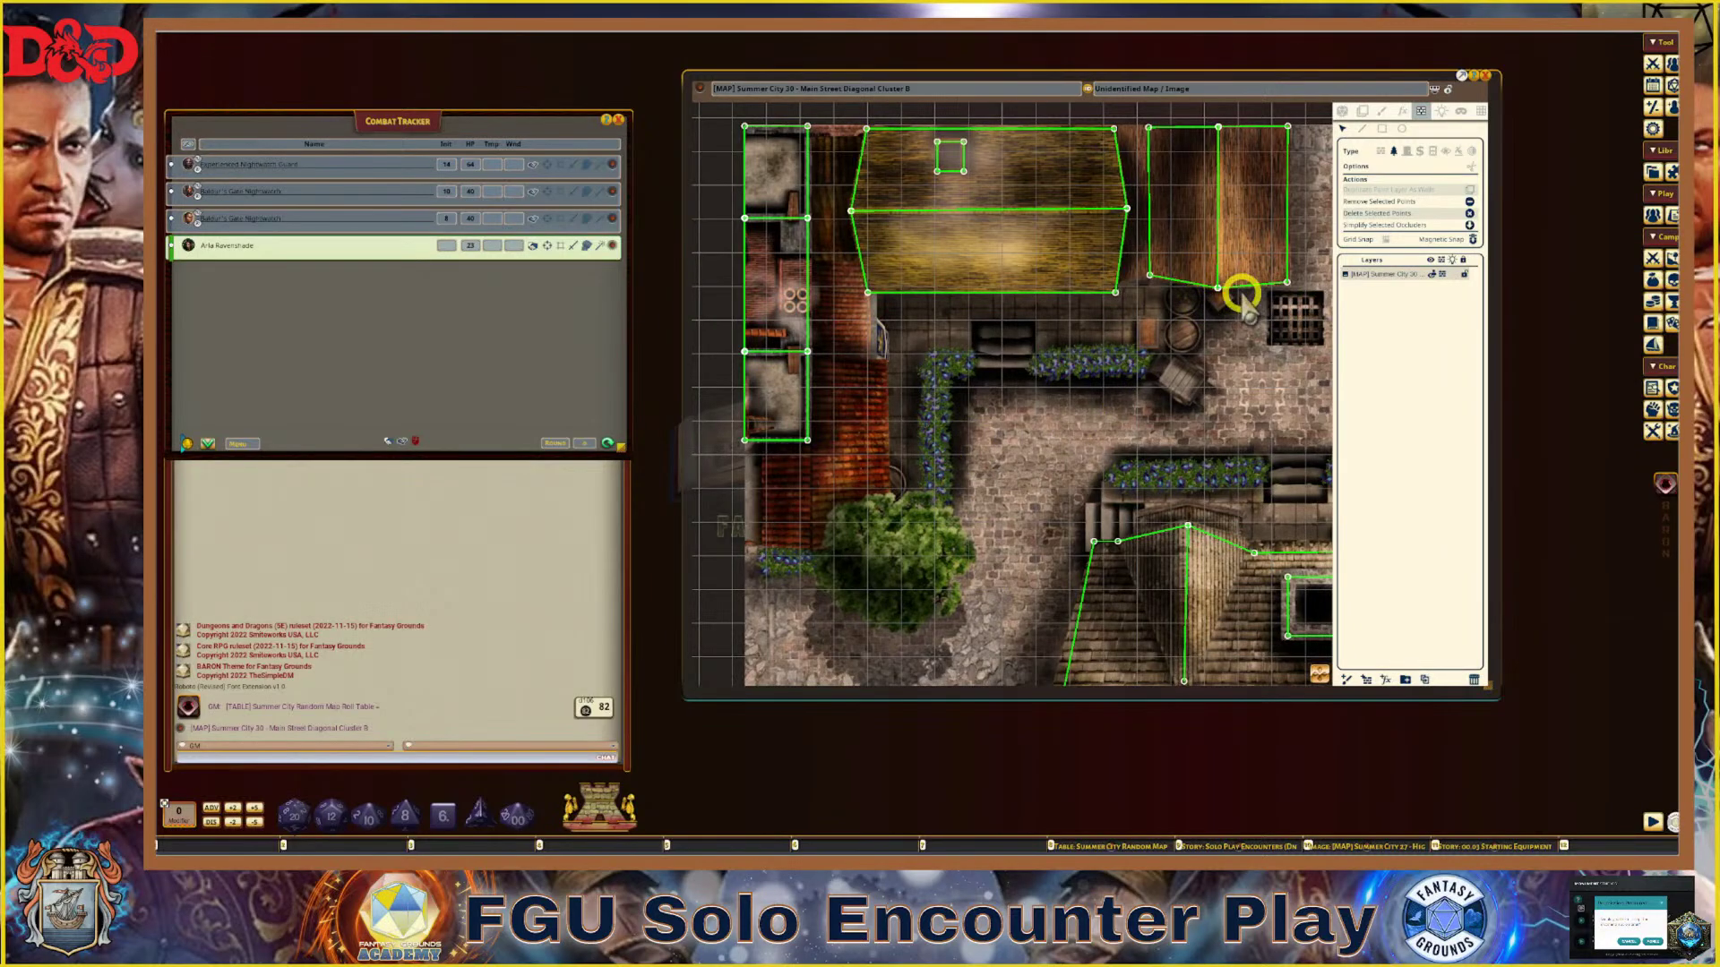
click(1404, 128)
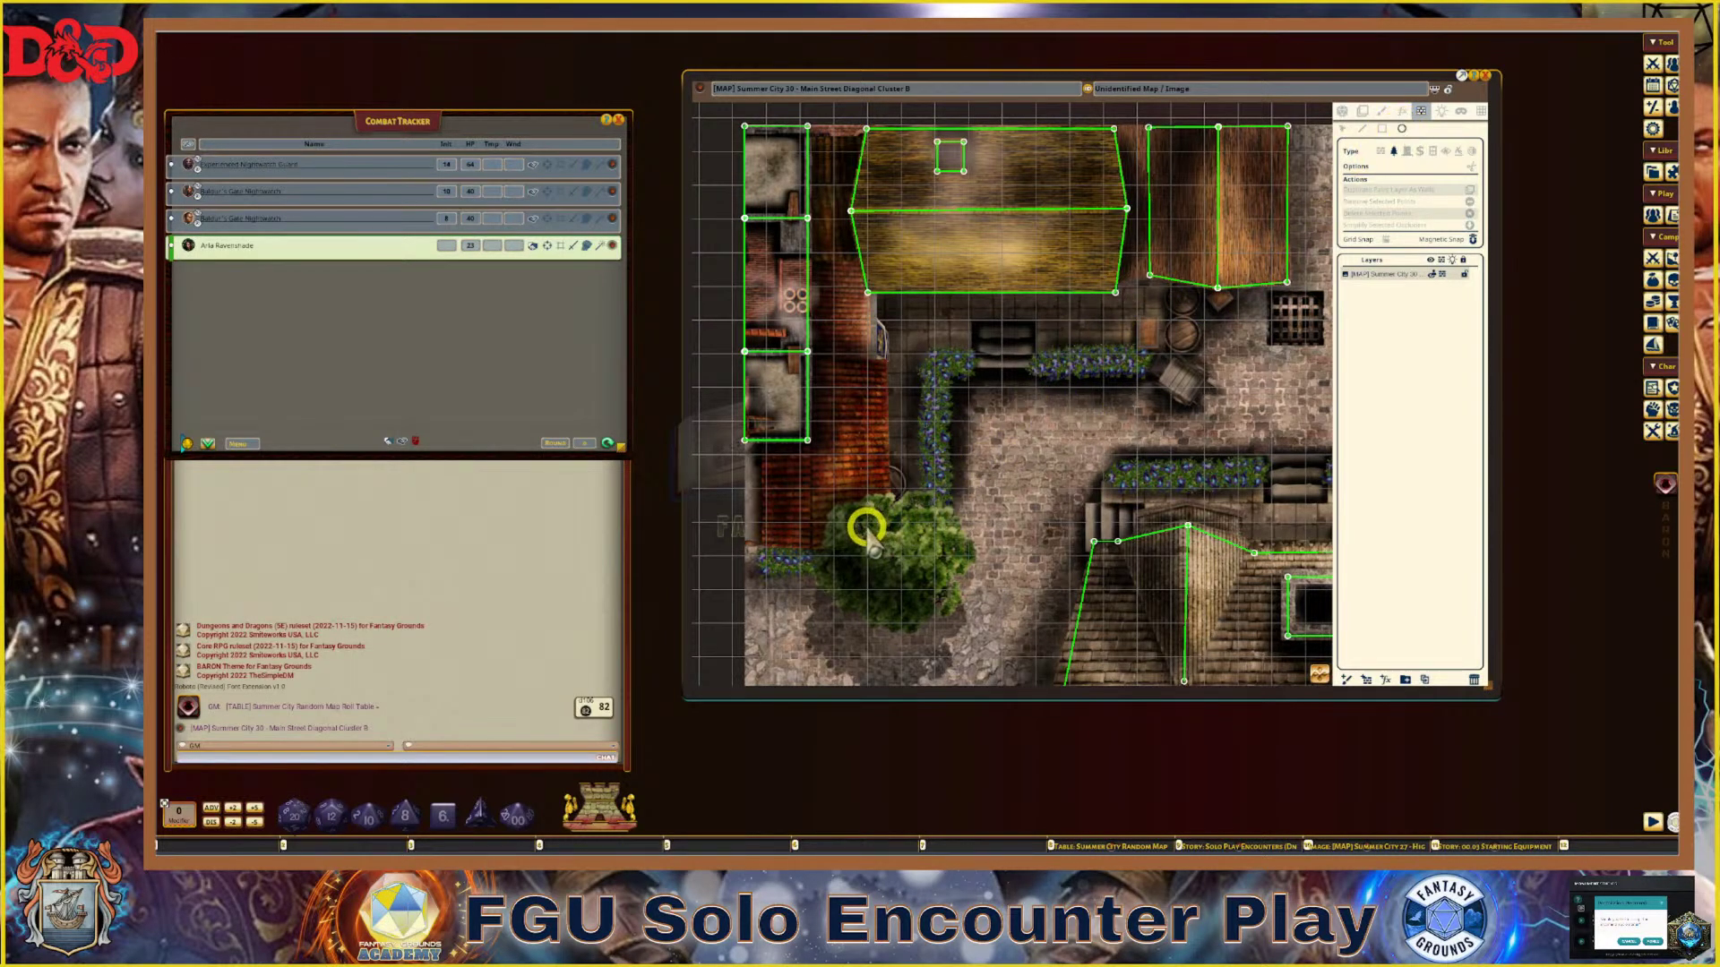
drag(851, 519, 948, 614)
scroll(1096, 610, down, 2)
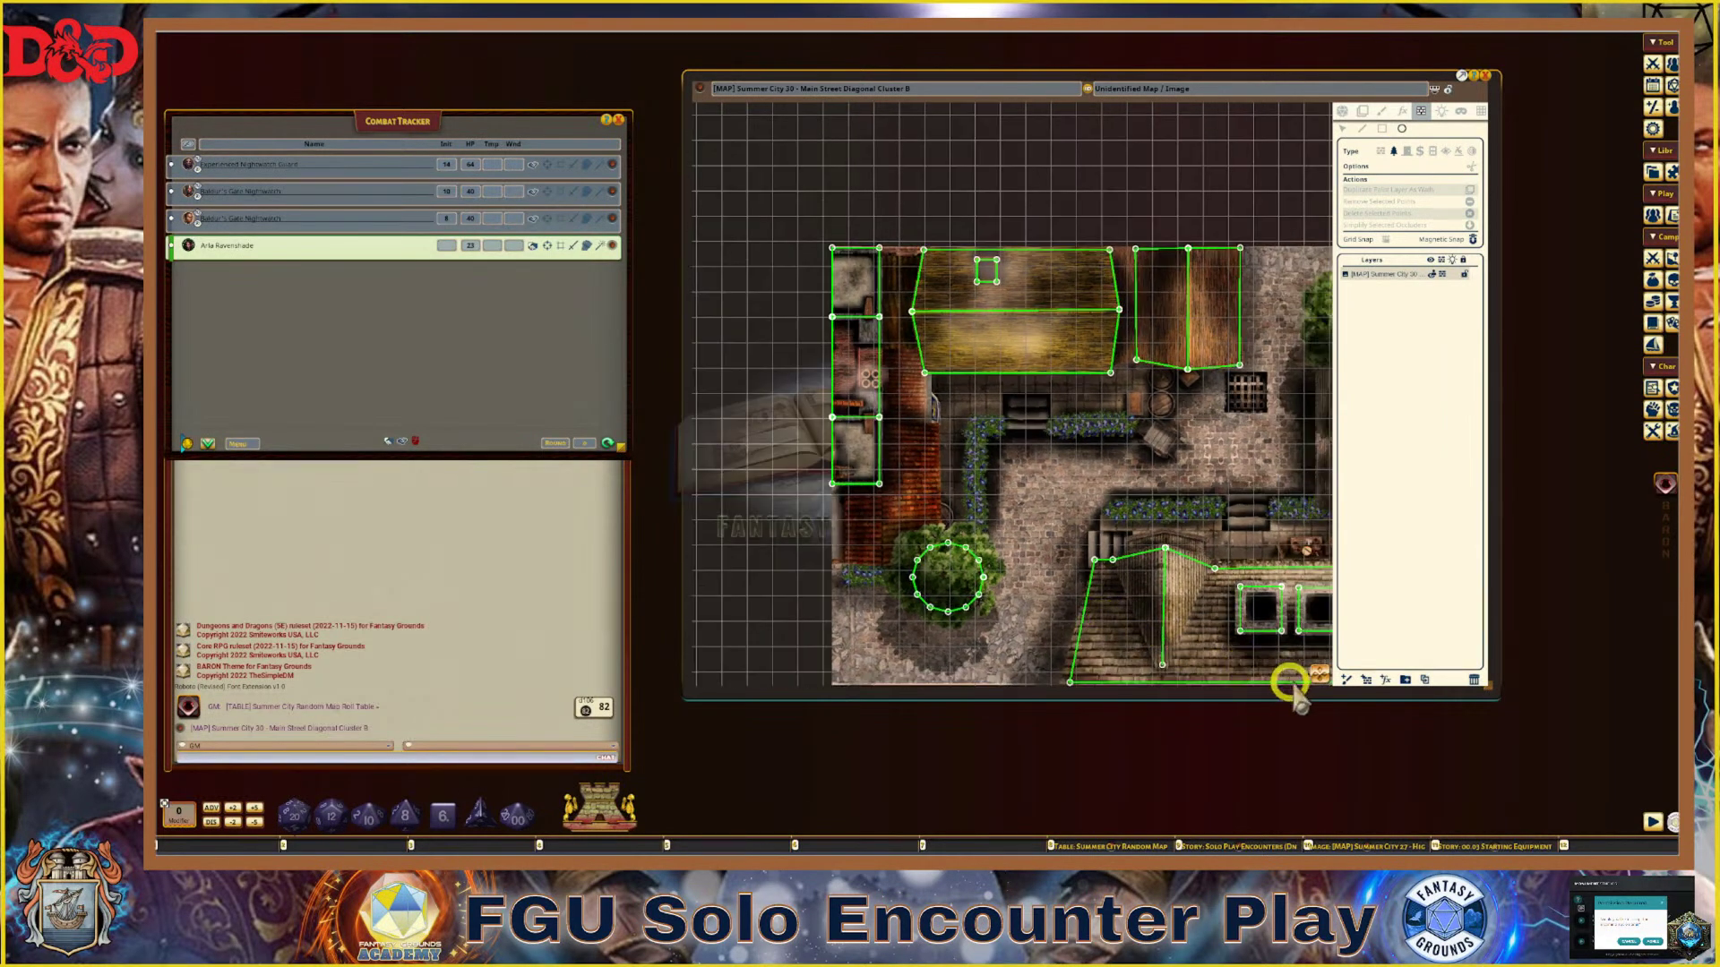
Draw a narrow elliptical occluder over the tree next to the right-hand building's upper roof
drag(1316, 673, 1537, 624)
scroll(1220, 415, up, 4)
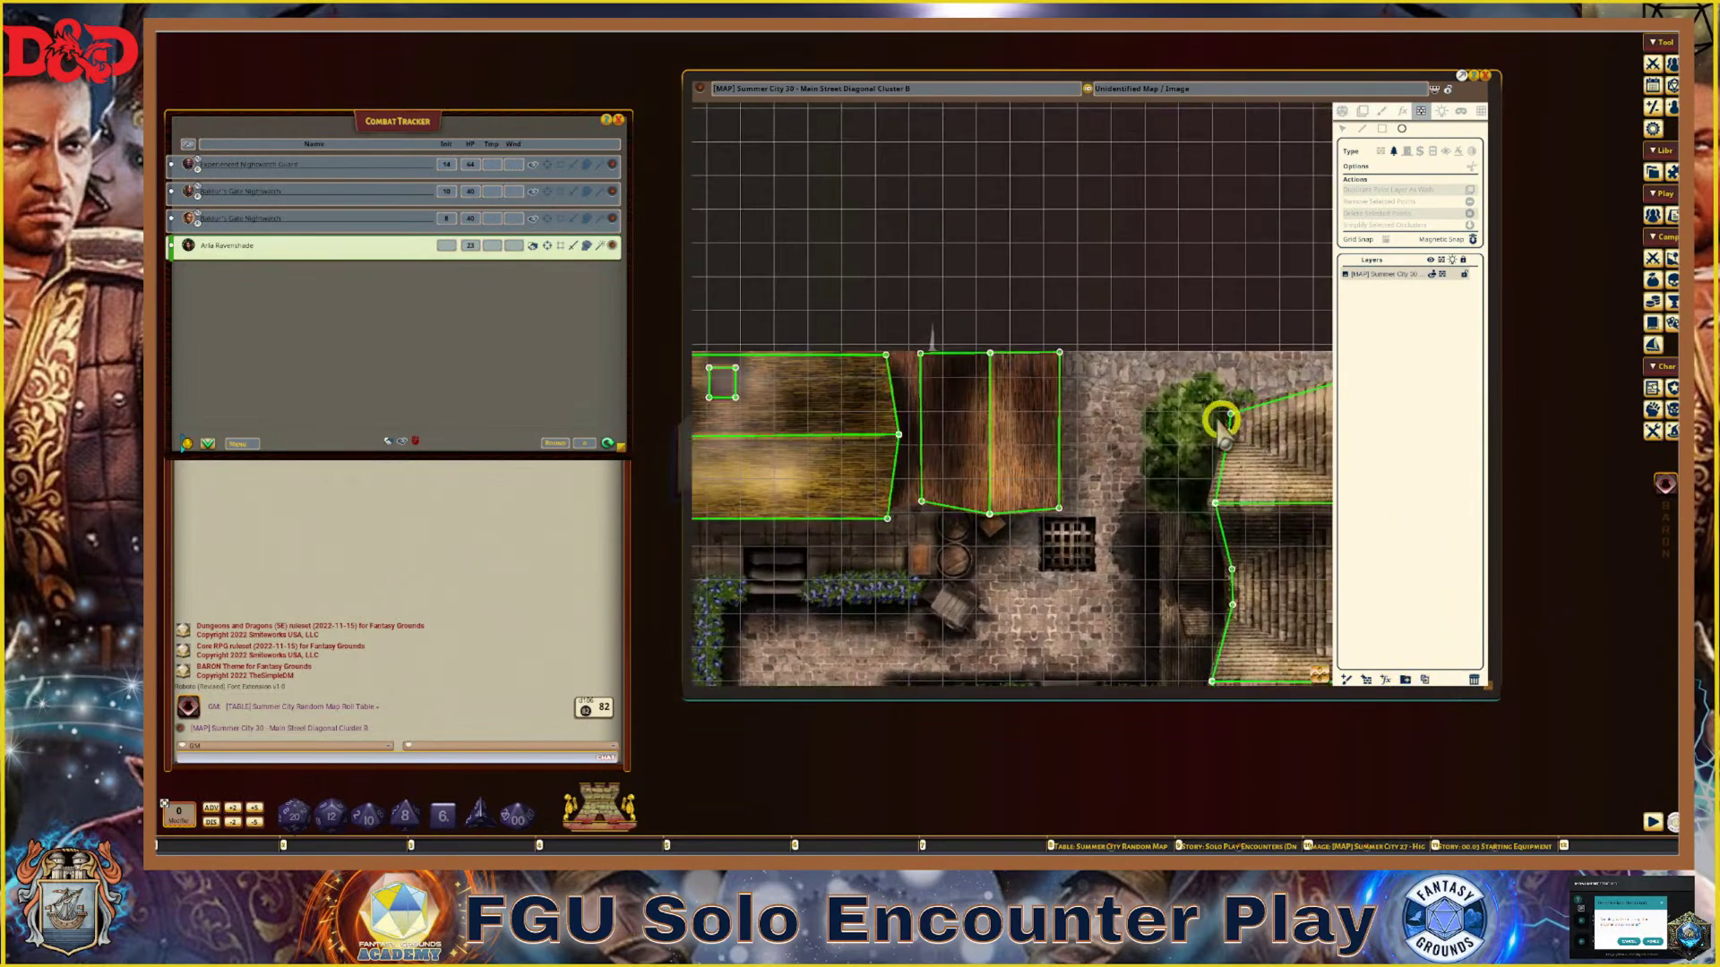
drag(1161, 405, 1218, 517)
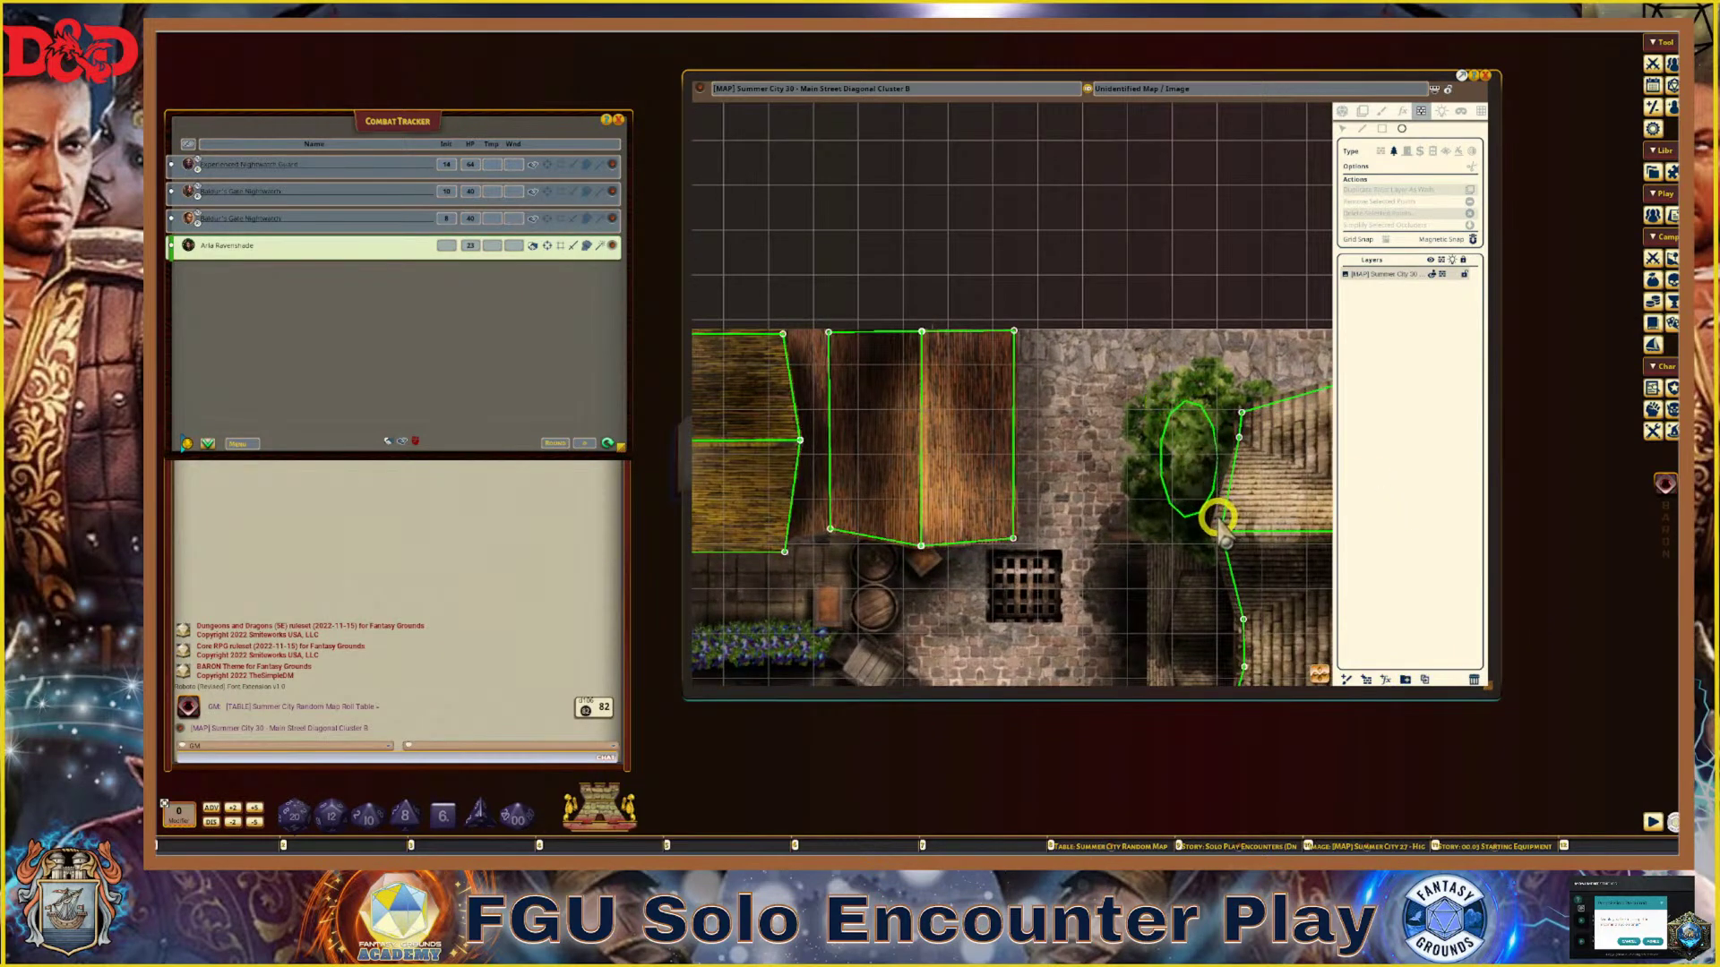
scroll(1109, 549, down, 5)
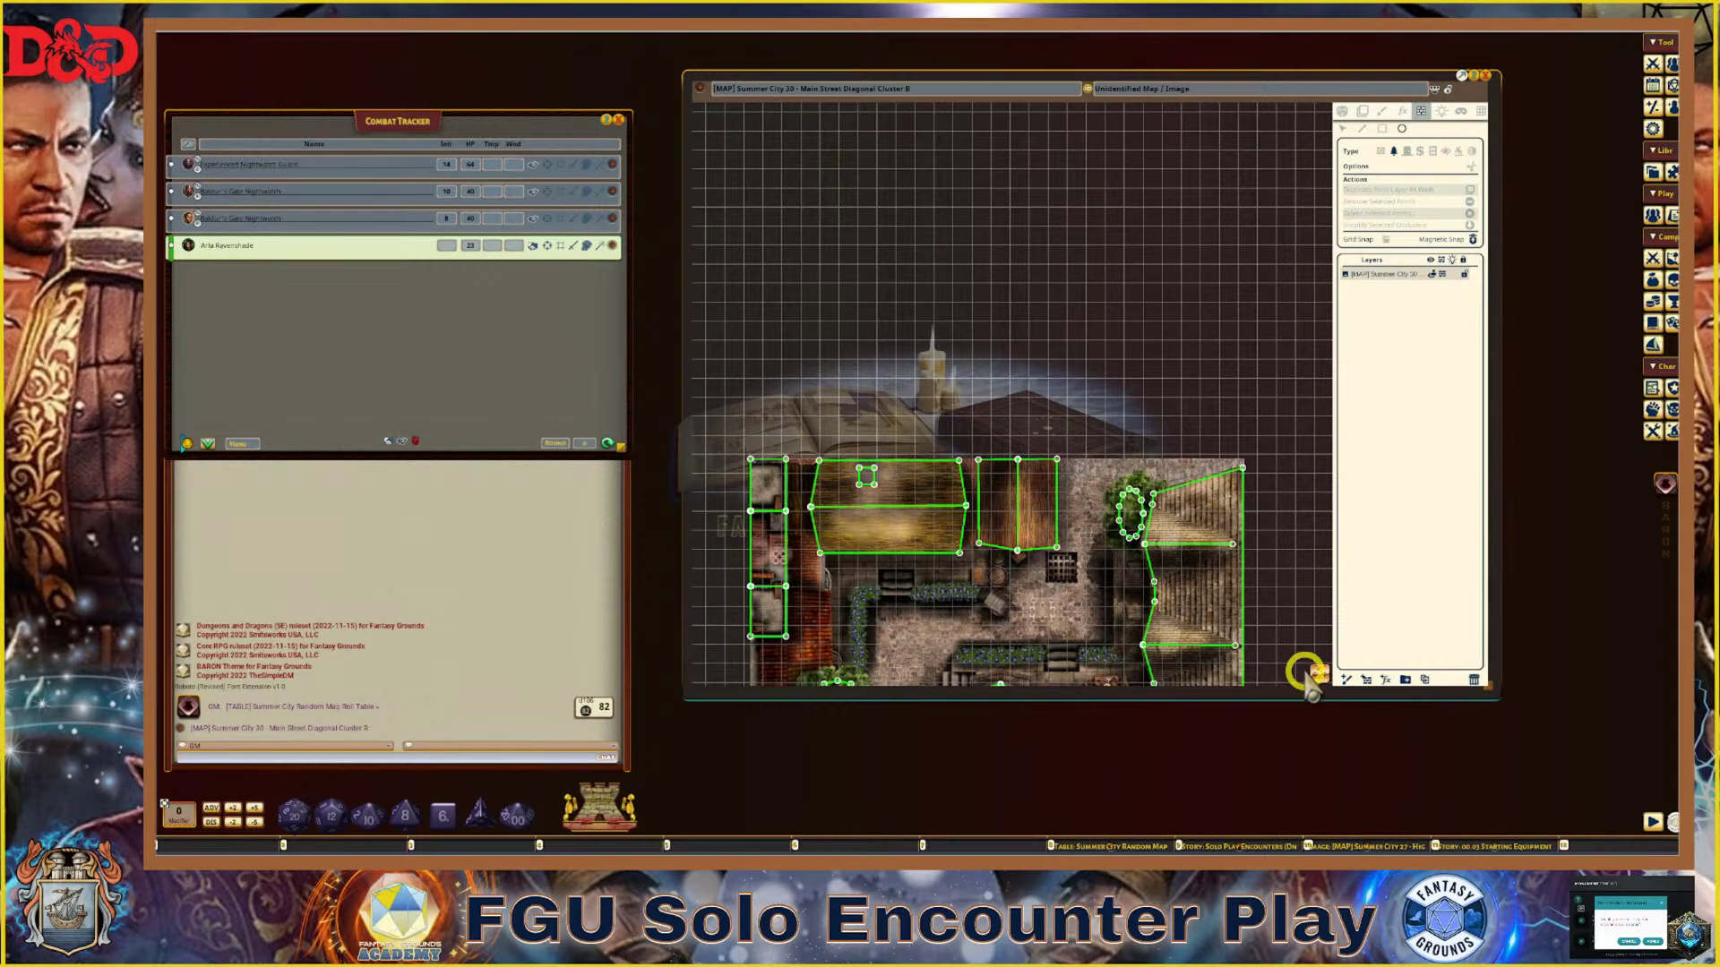
Leave occluder editing and change the map's grid color to yellow
drag(1320, 672, 1136, 722)
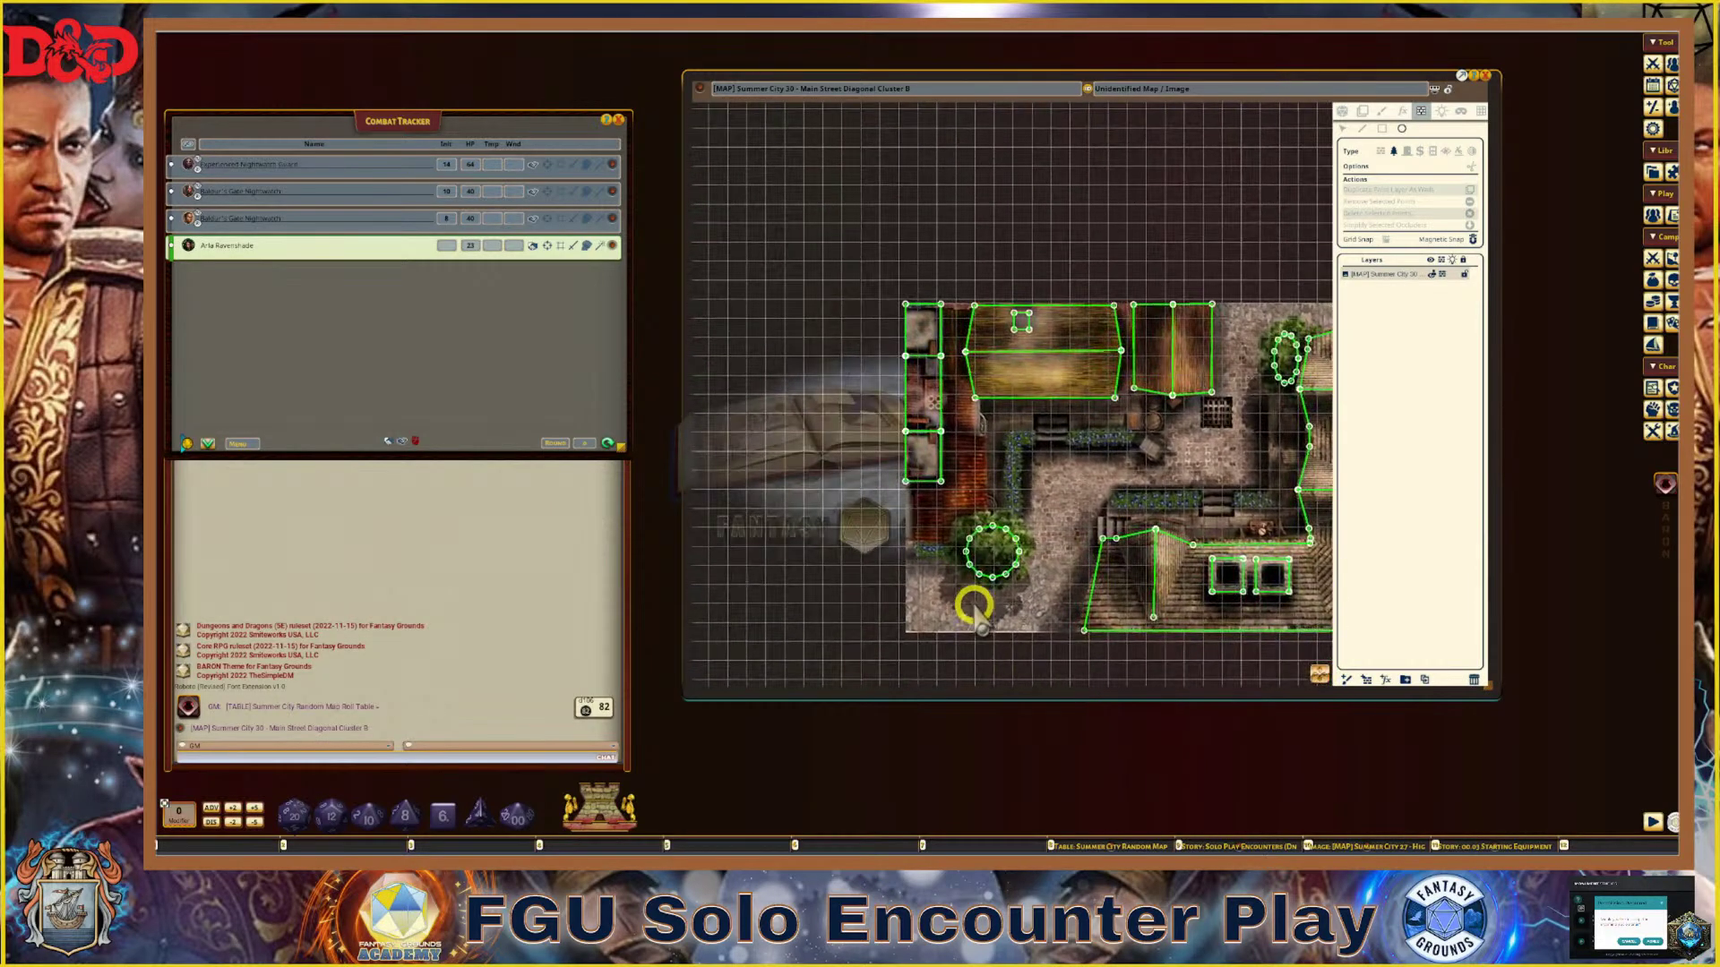
scroll(974, 606, up, 3)
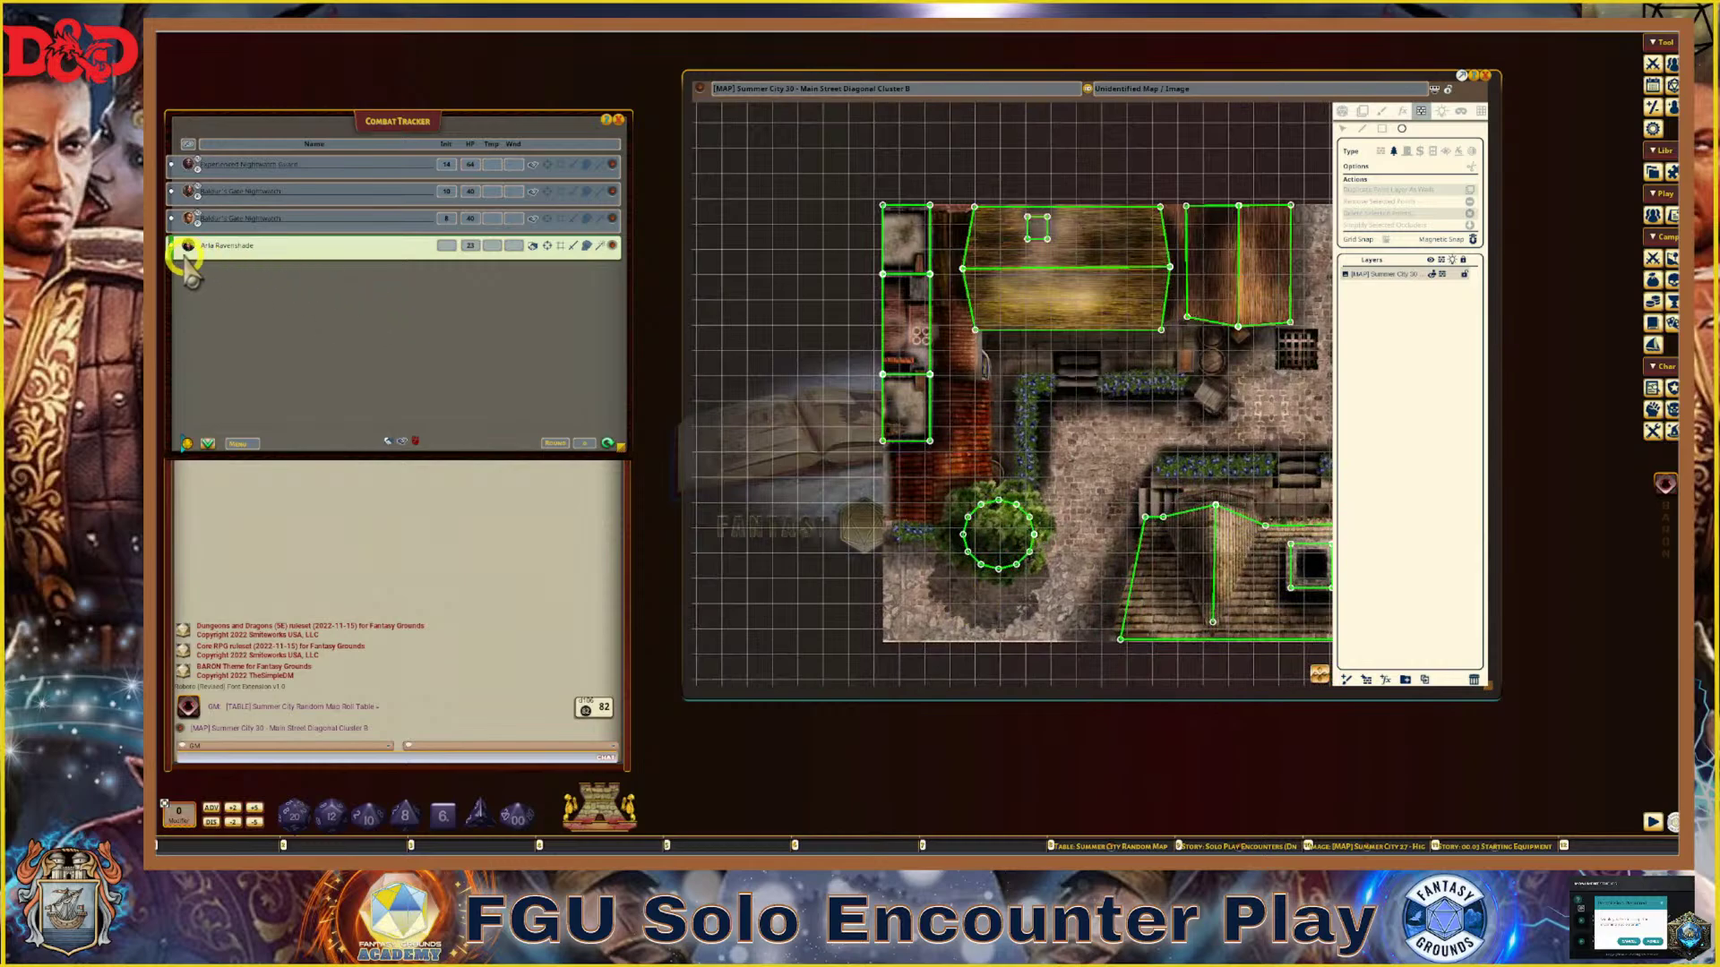
click(1342, 111)
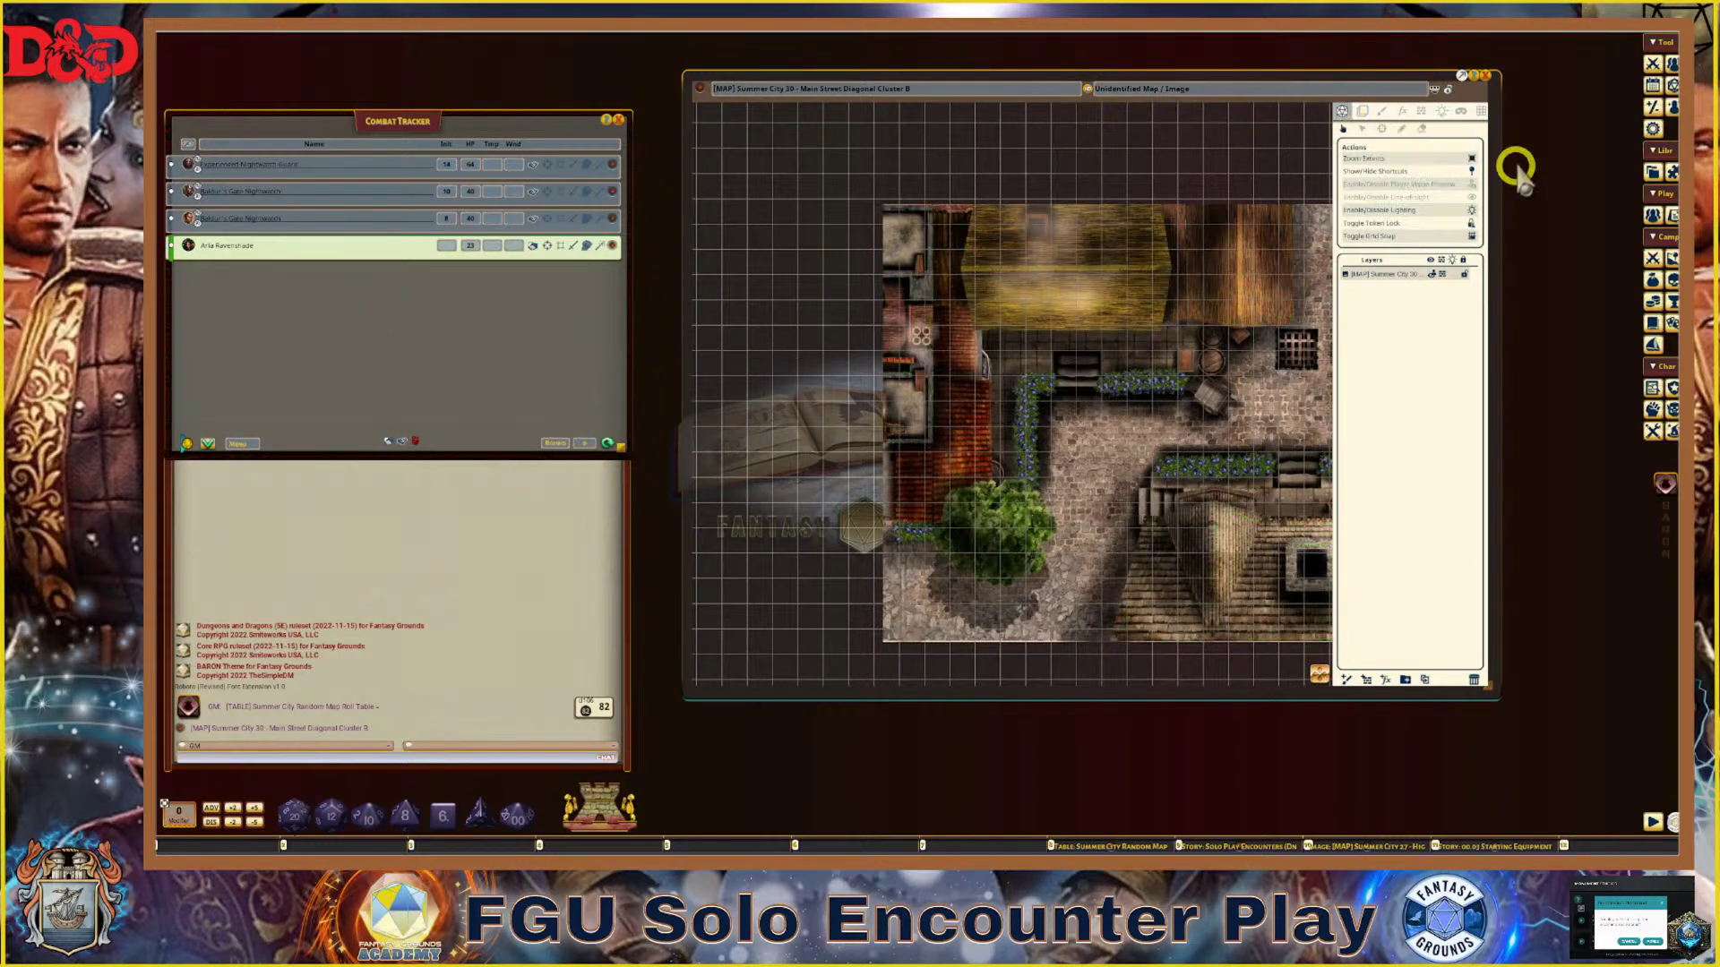
click(1478, 111)
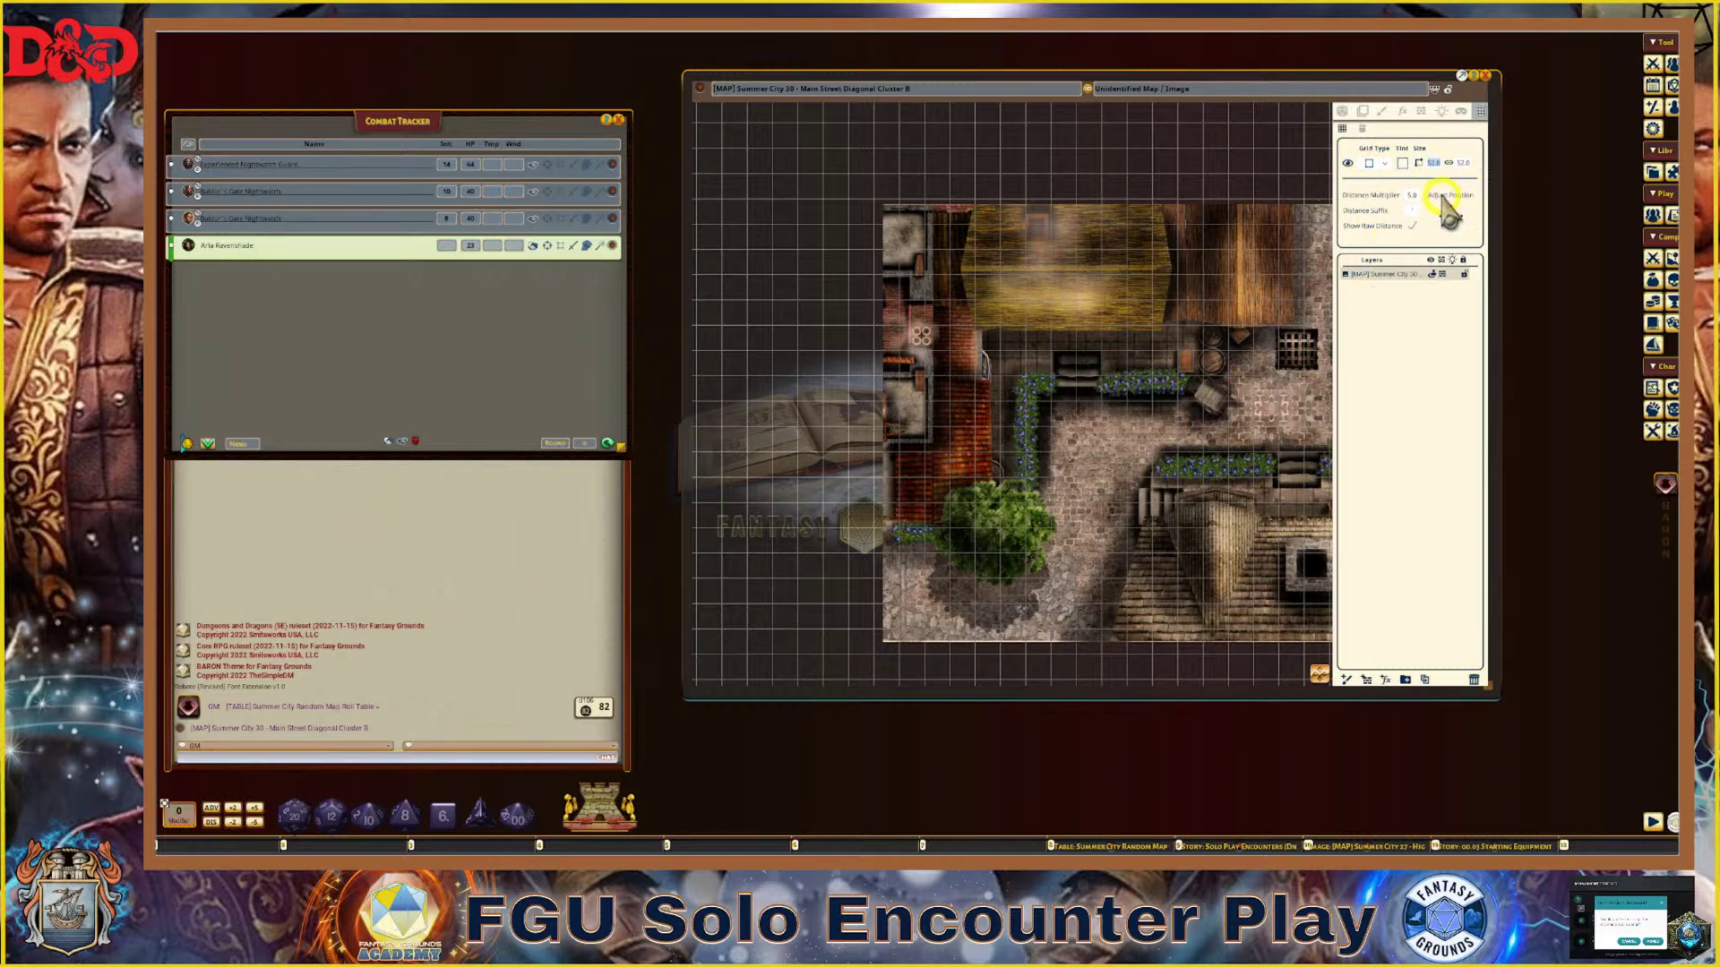
scroll(1115, 598, up, 1)
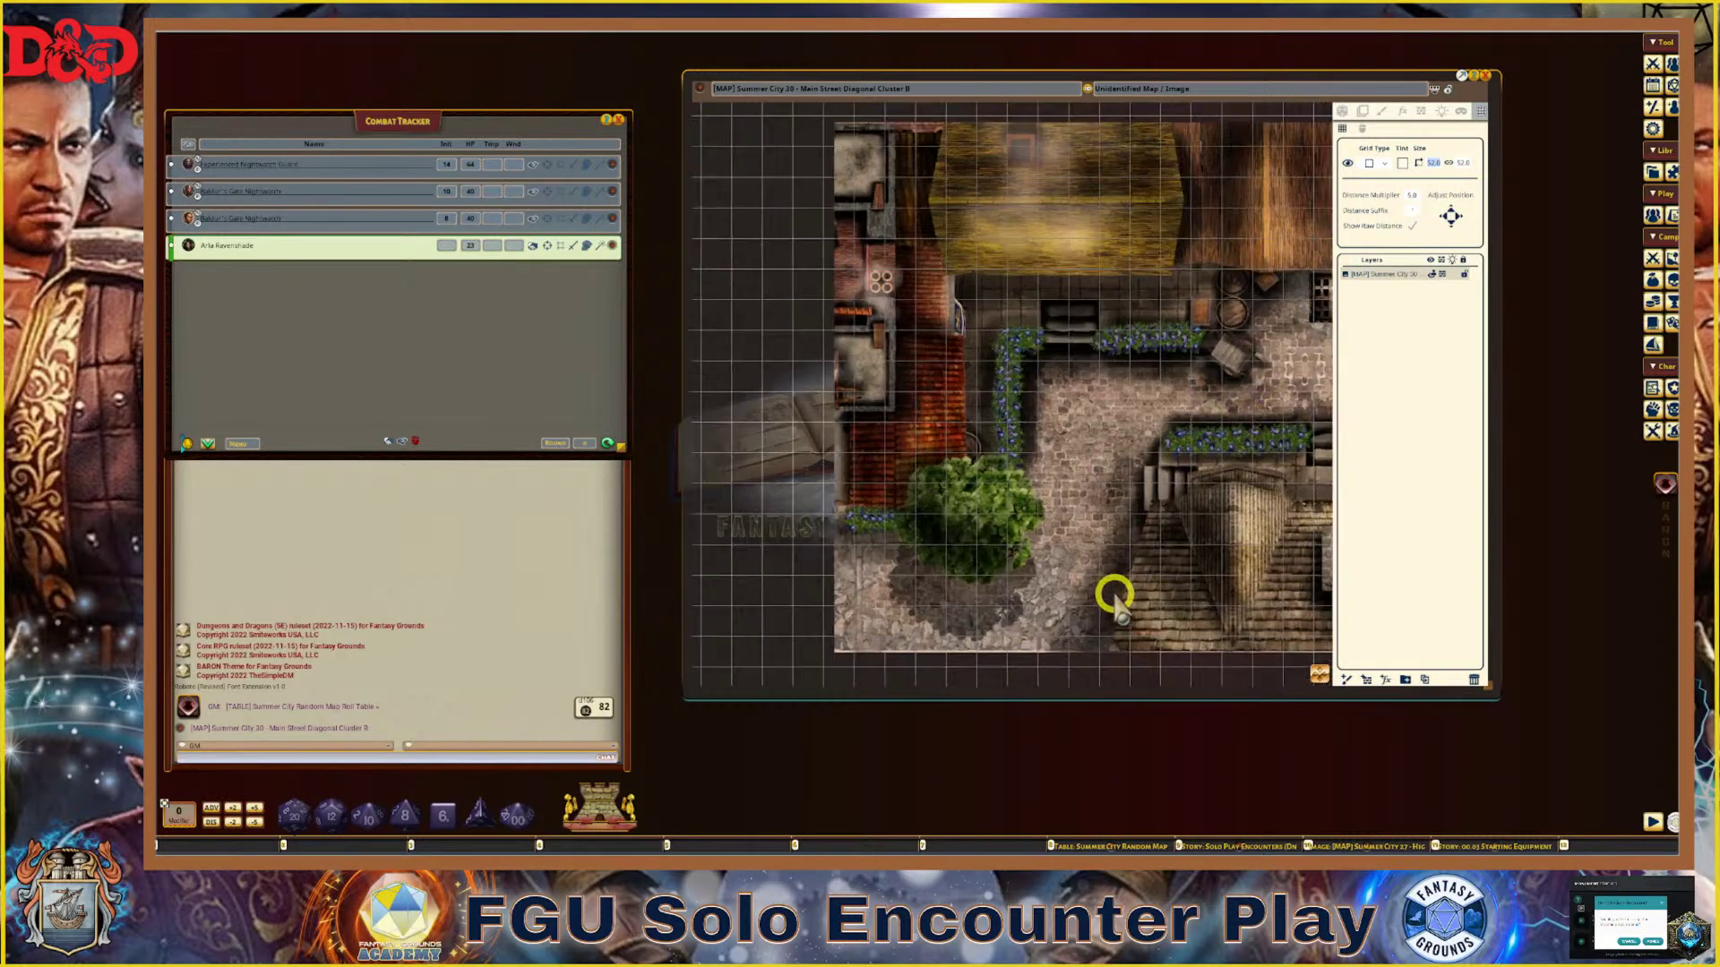
scroll(1115, 598, up, 1)
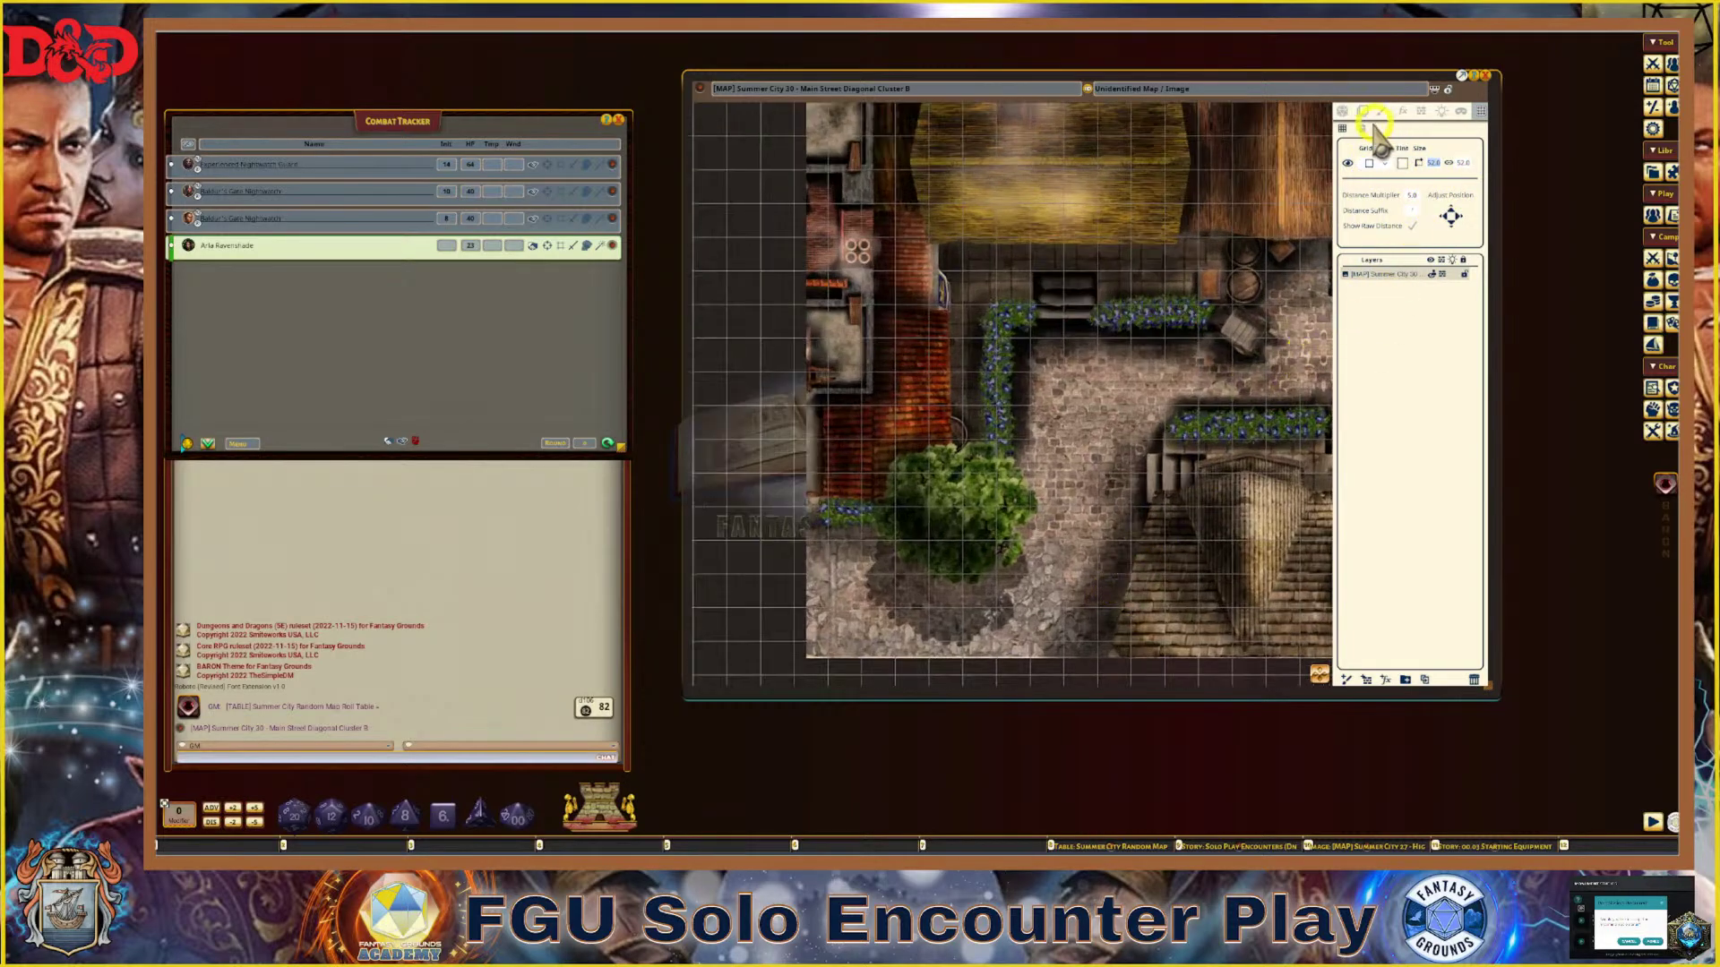
scroll(1147, 356, down, 1)
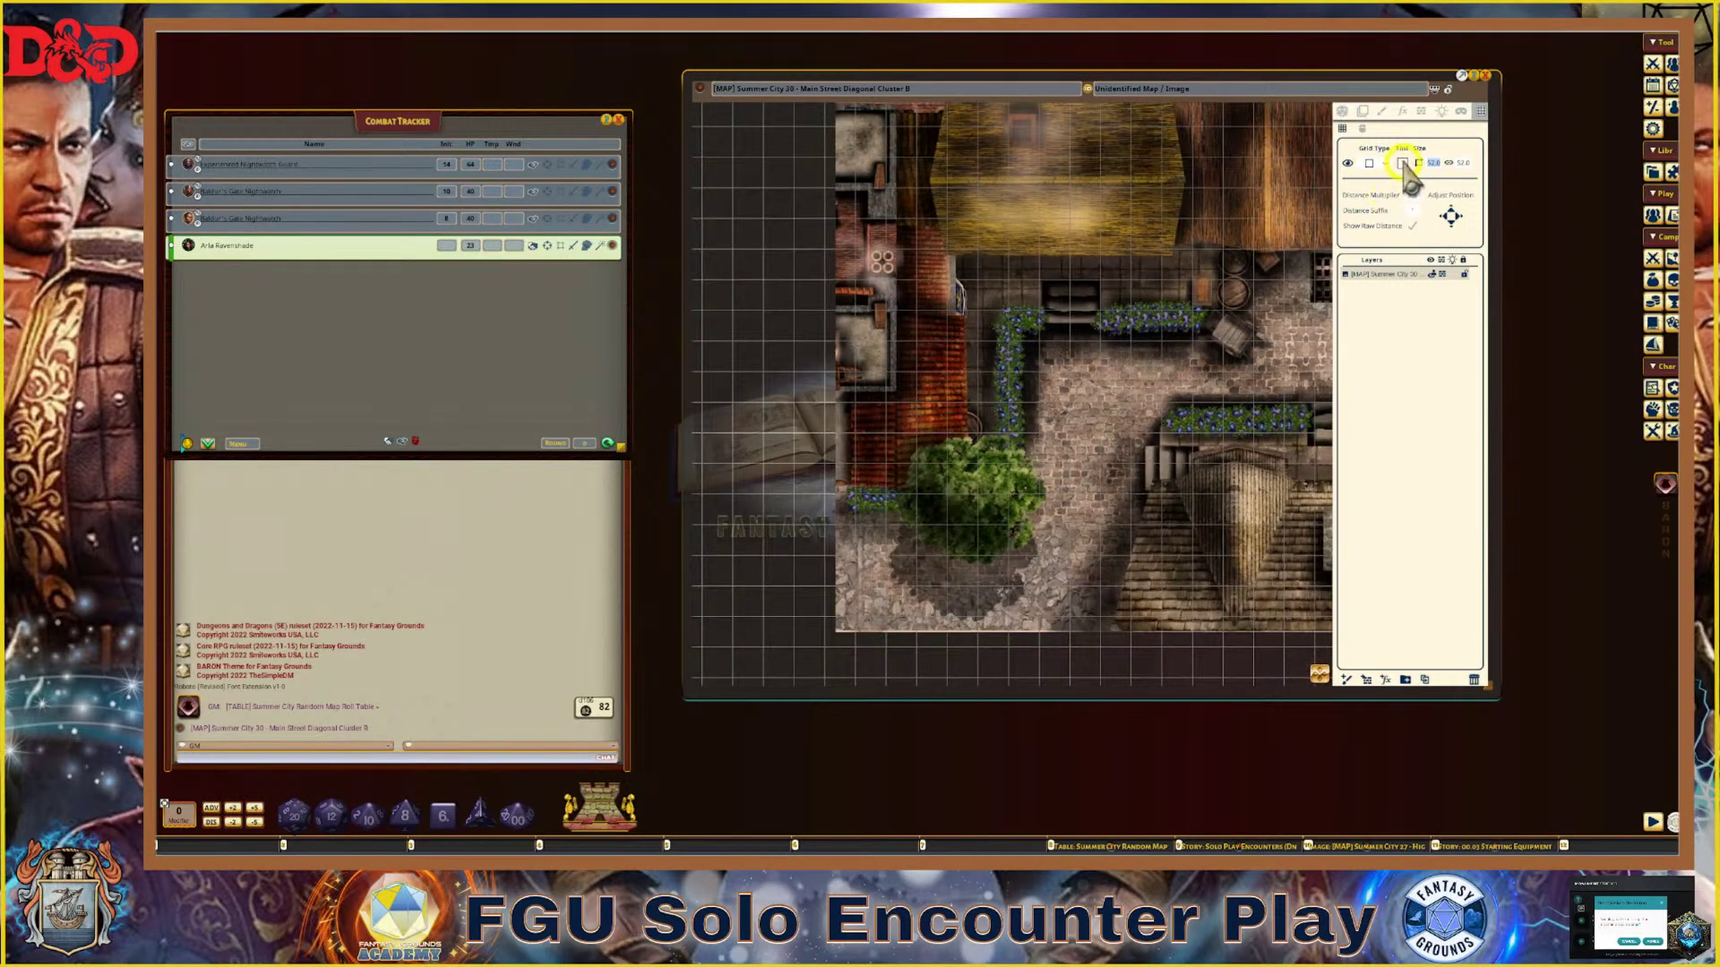
click(1405, 165)
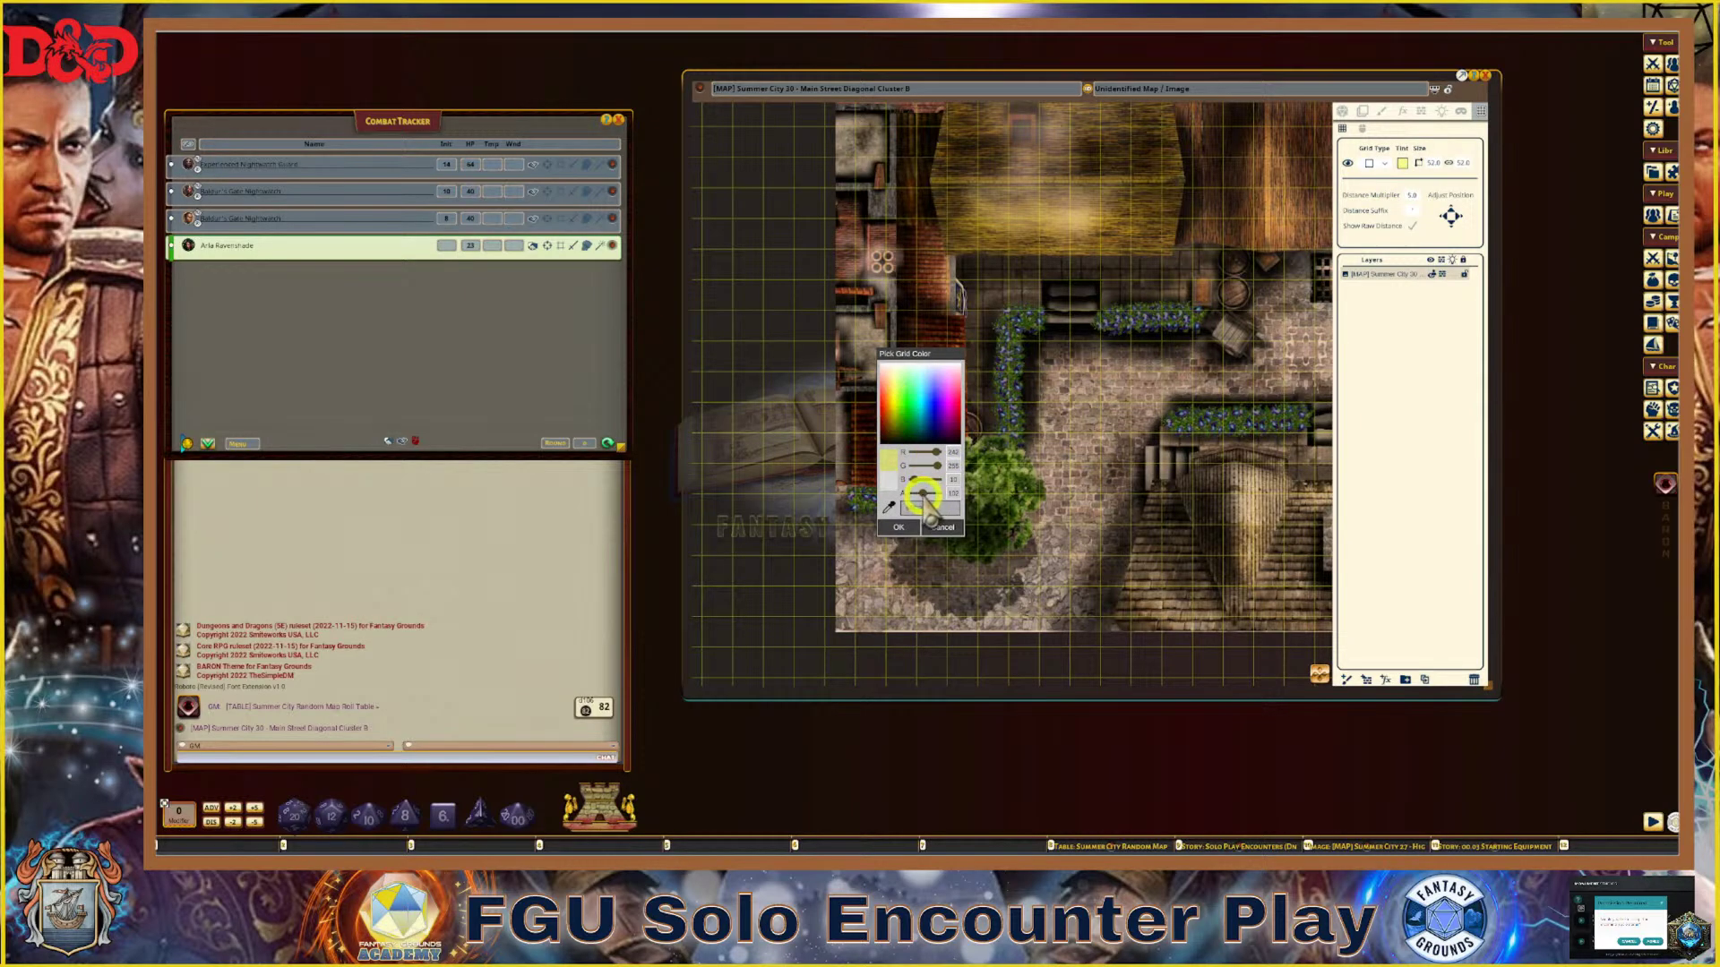
click(900, 528)
scroll(966, 466, up, 1)
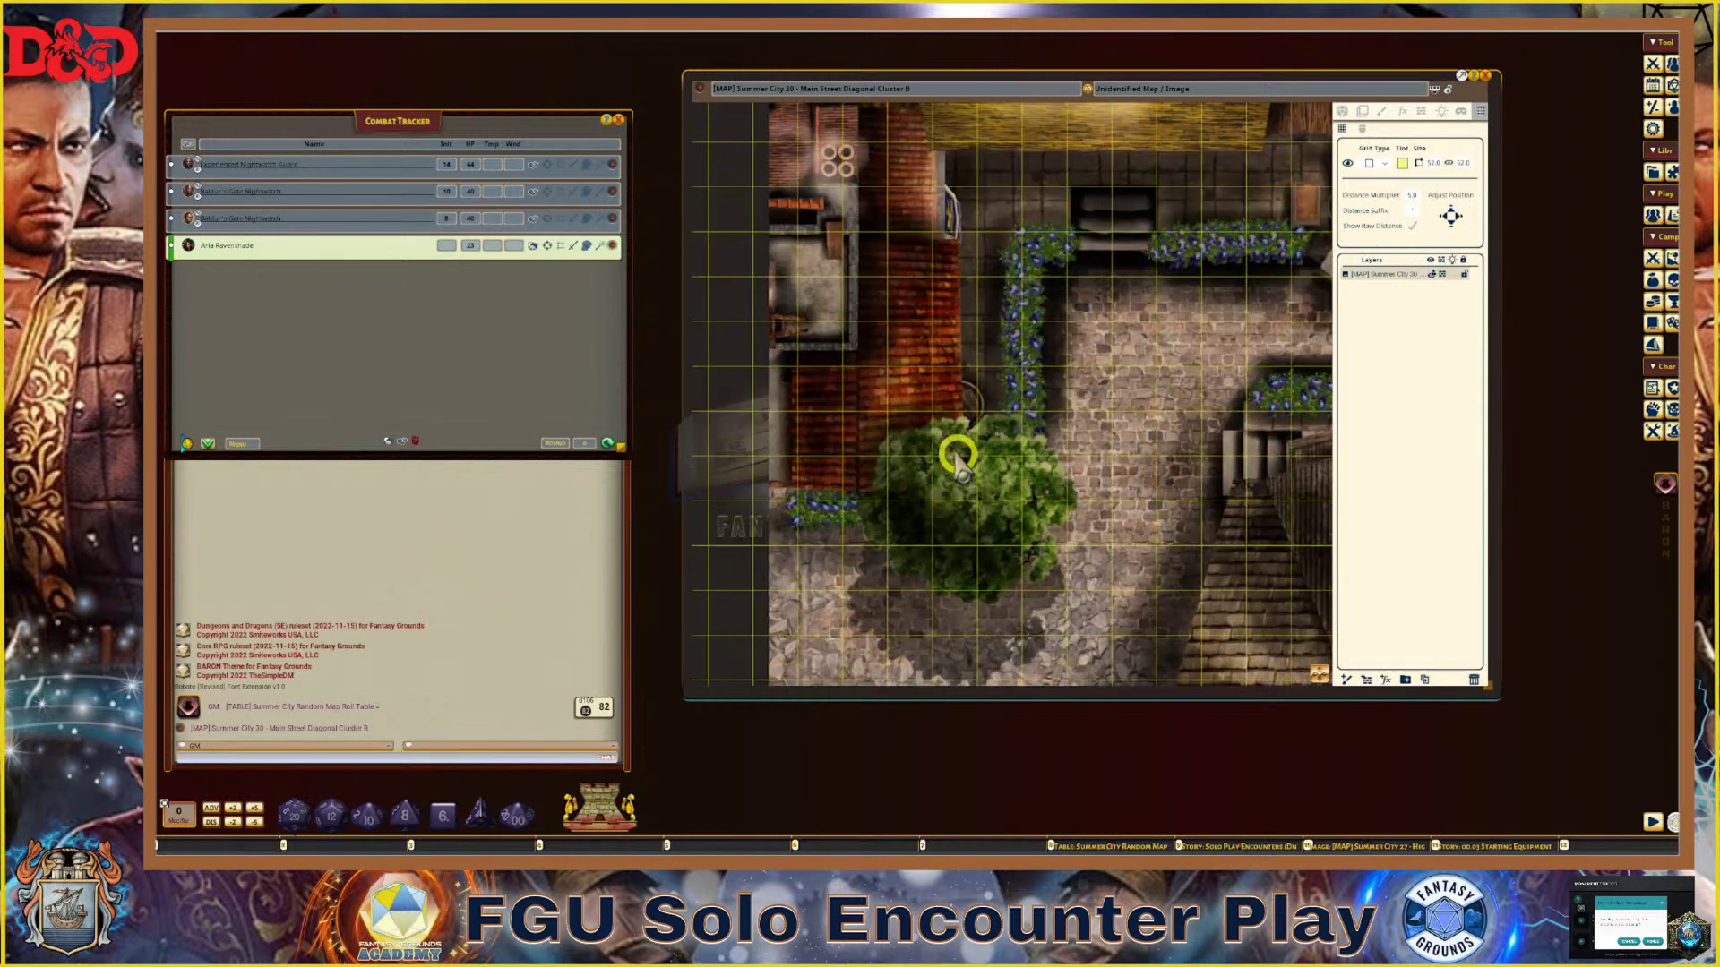
scroll(919, 408, down, 2)
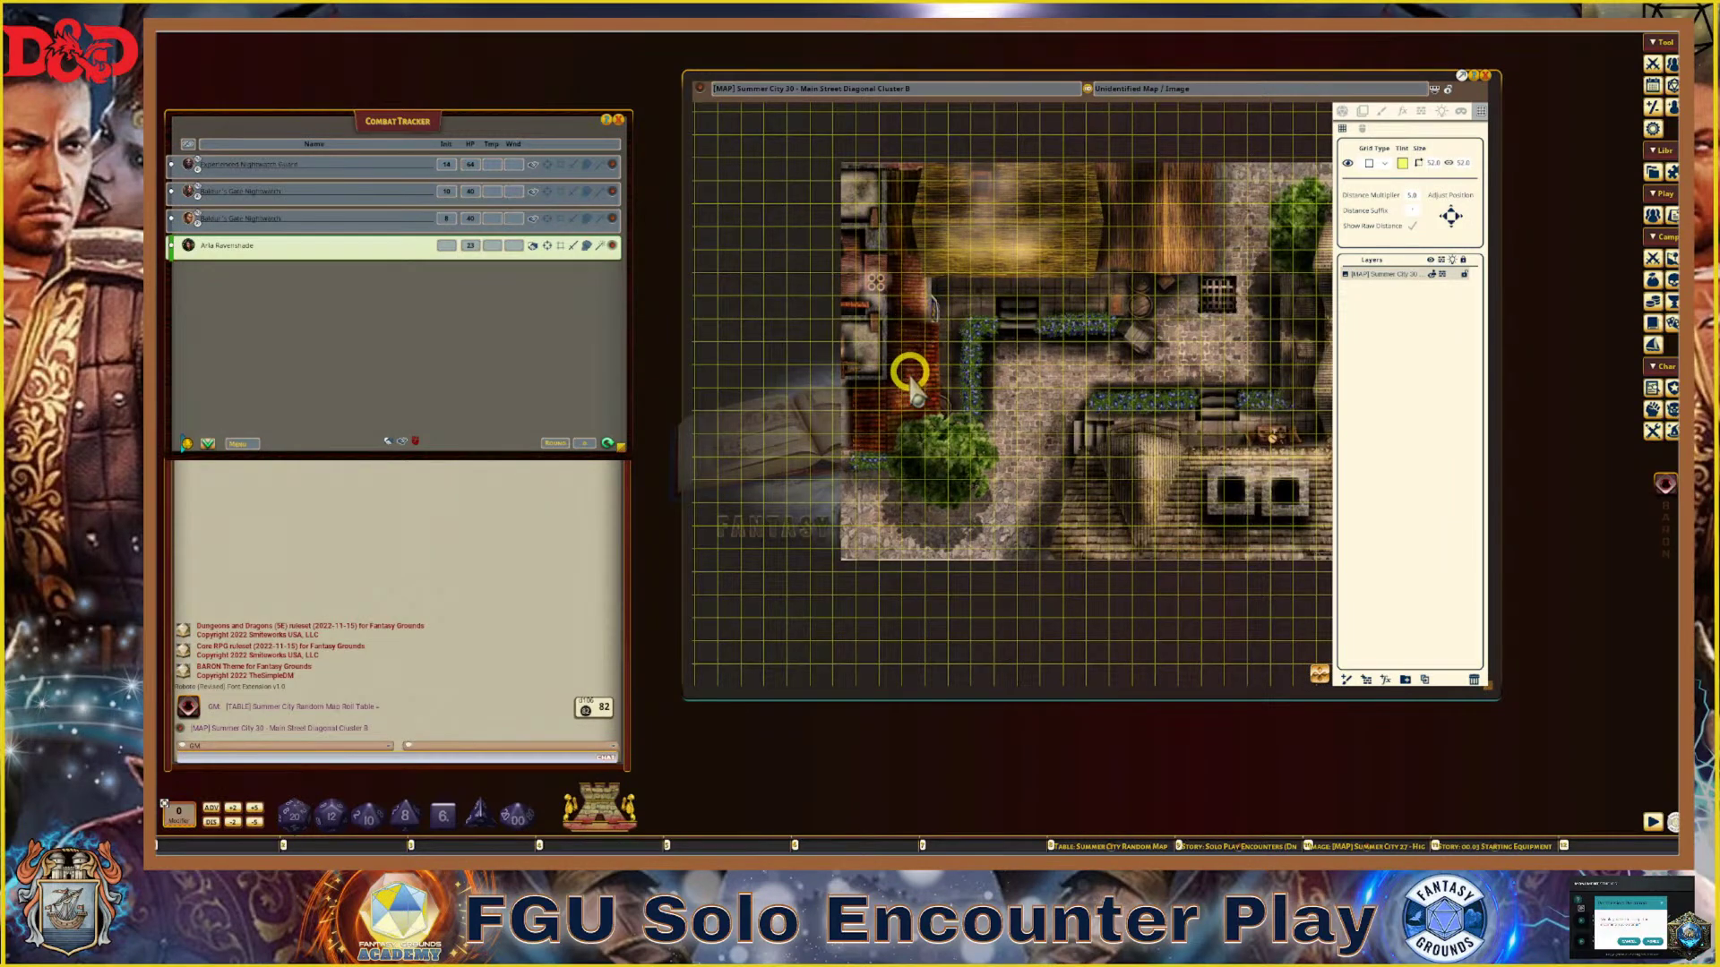
Leave the grid settings and place the player character's token on the street just below and to the right of the lower-left tree
scroll(882, 407, up, 1)
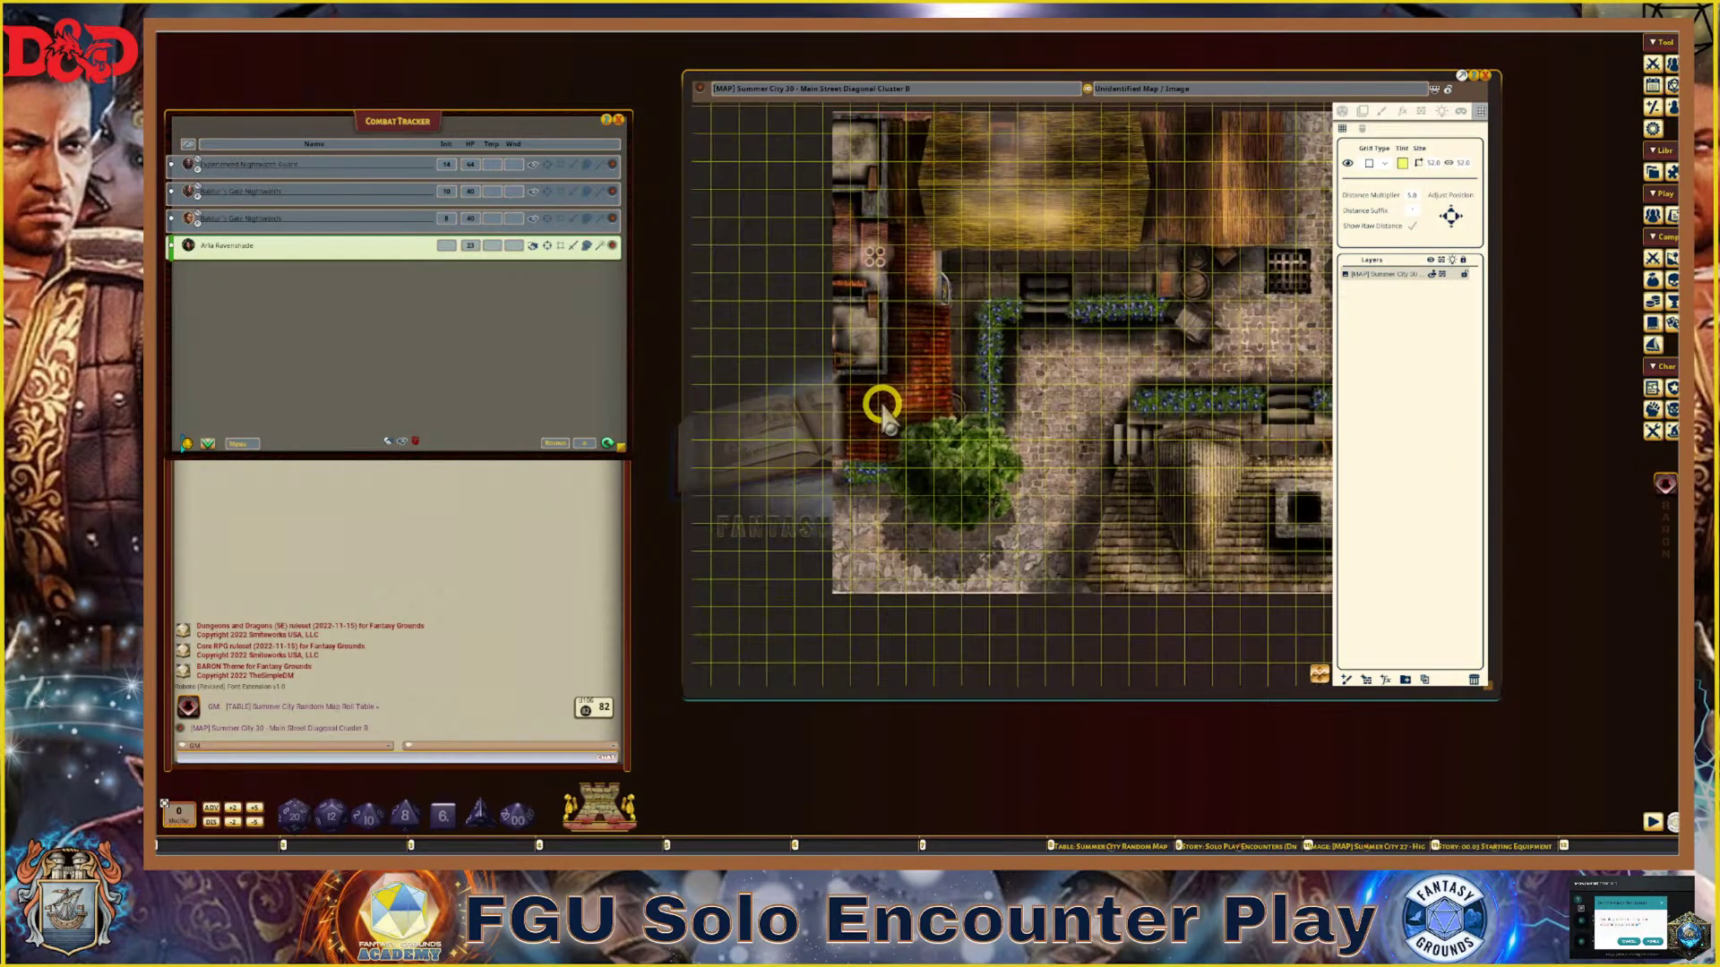
click(1342, 111)
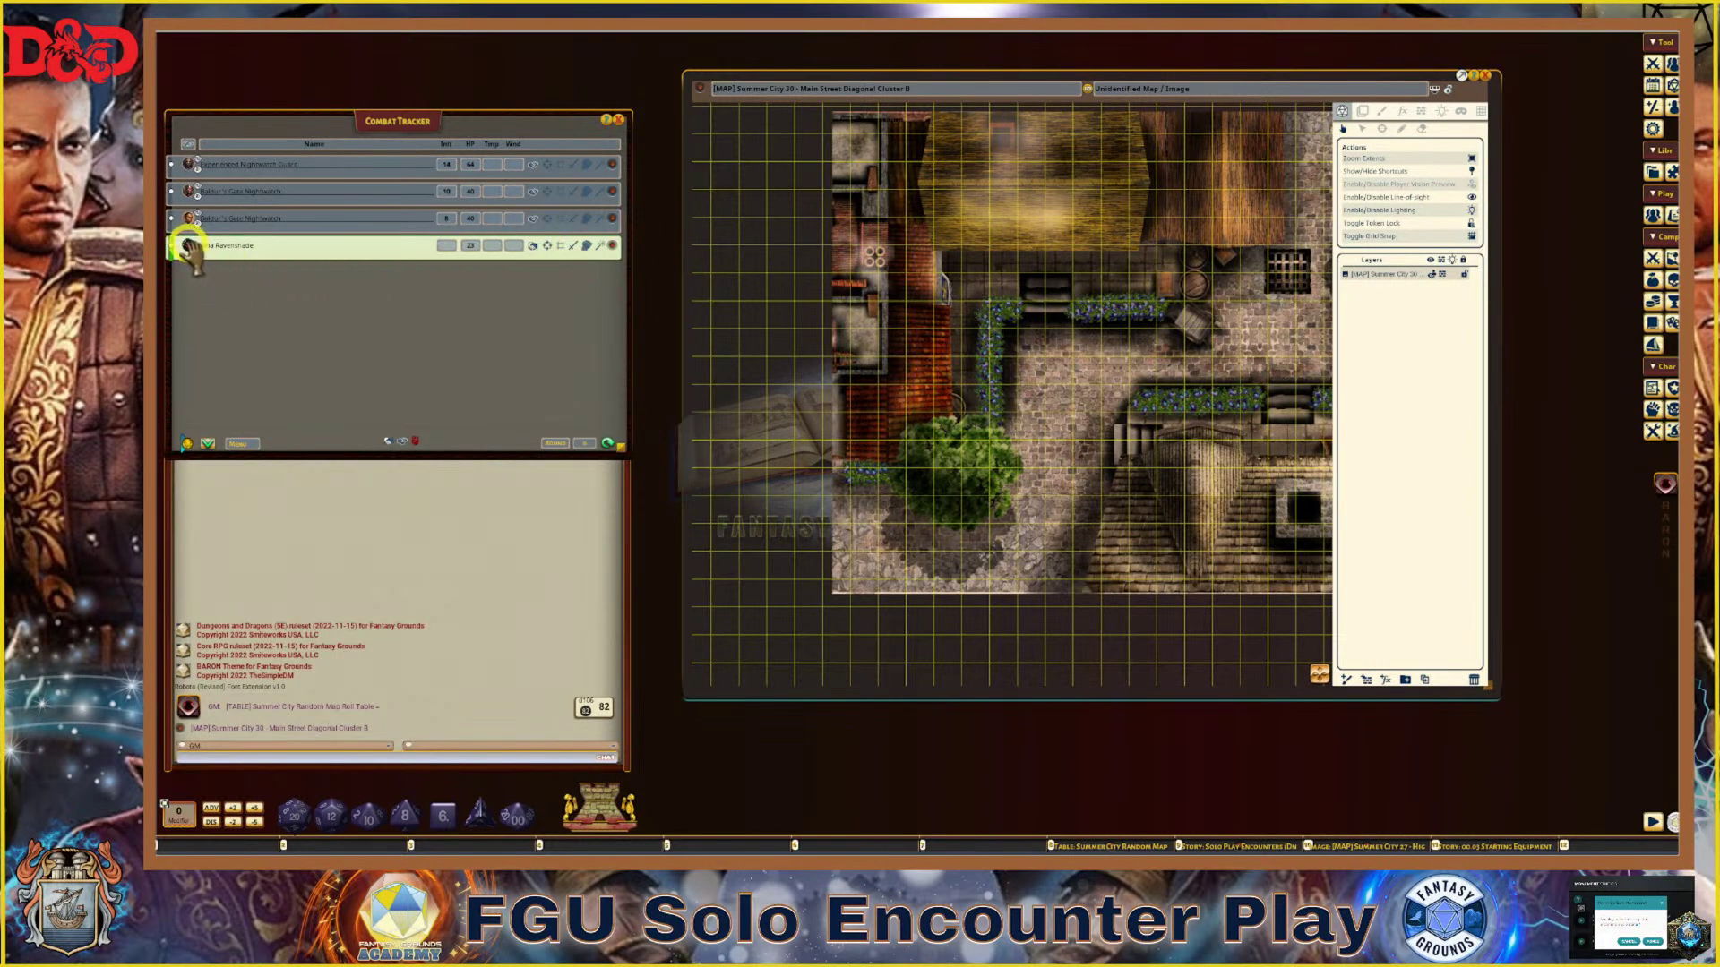
scroll(1057, 483, up, 3)
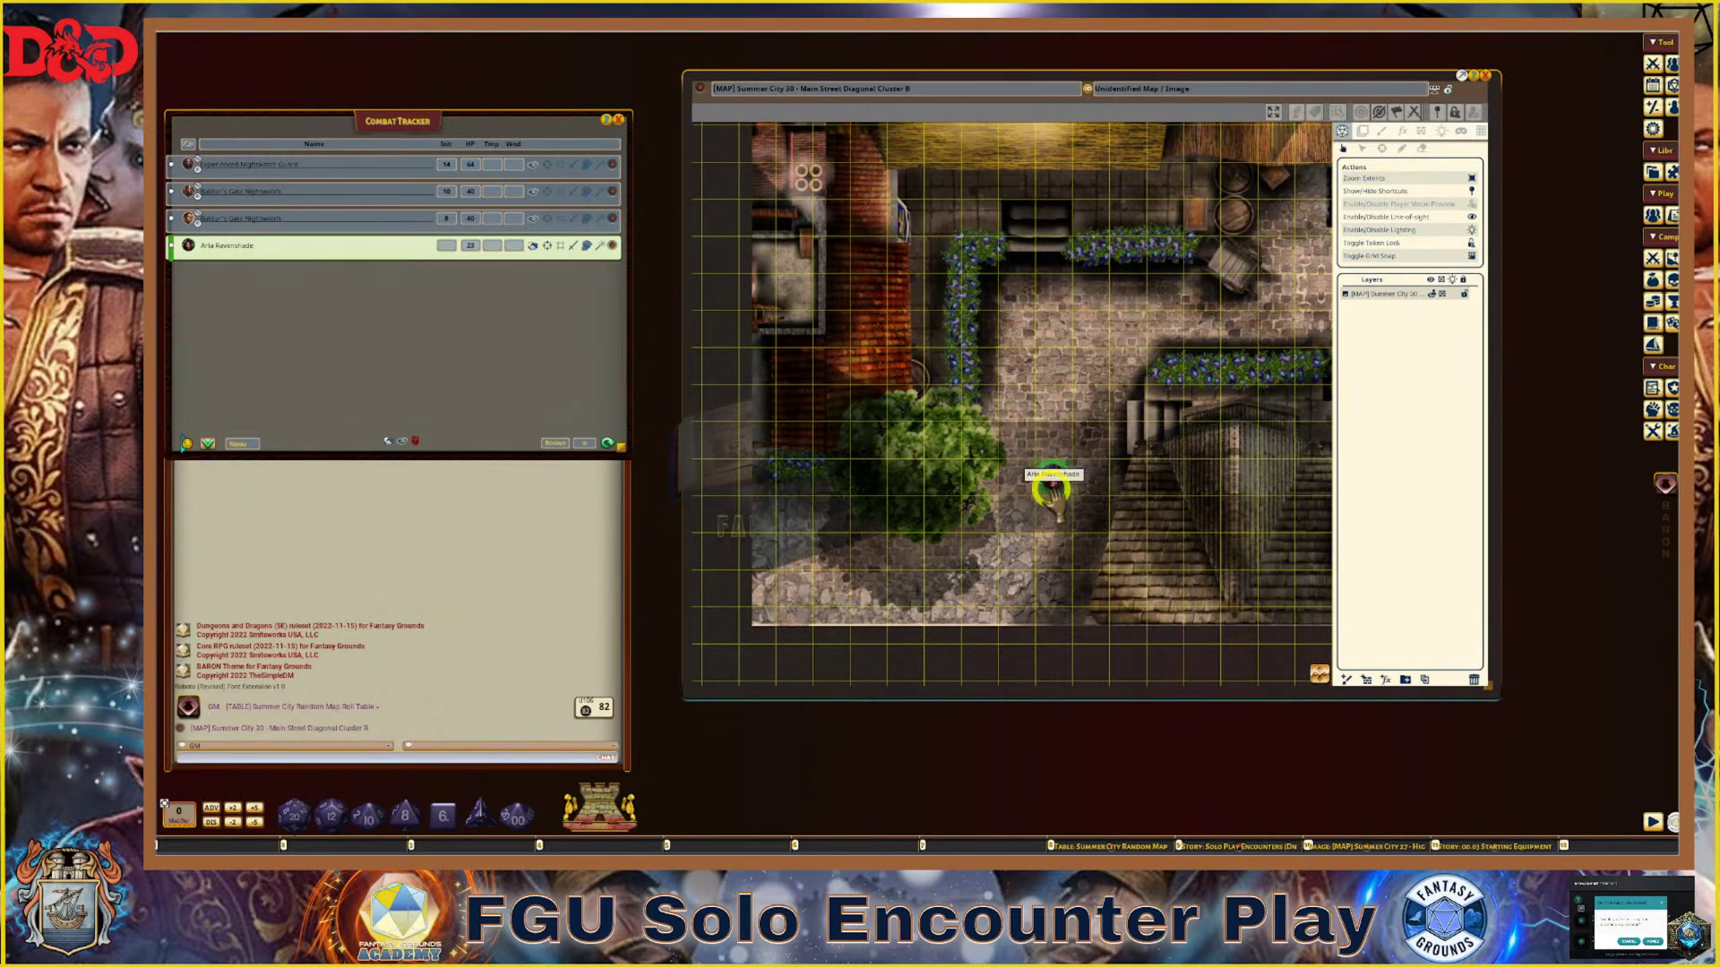
scroll(990, 537, up, 3)
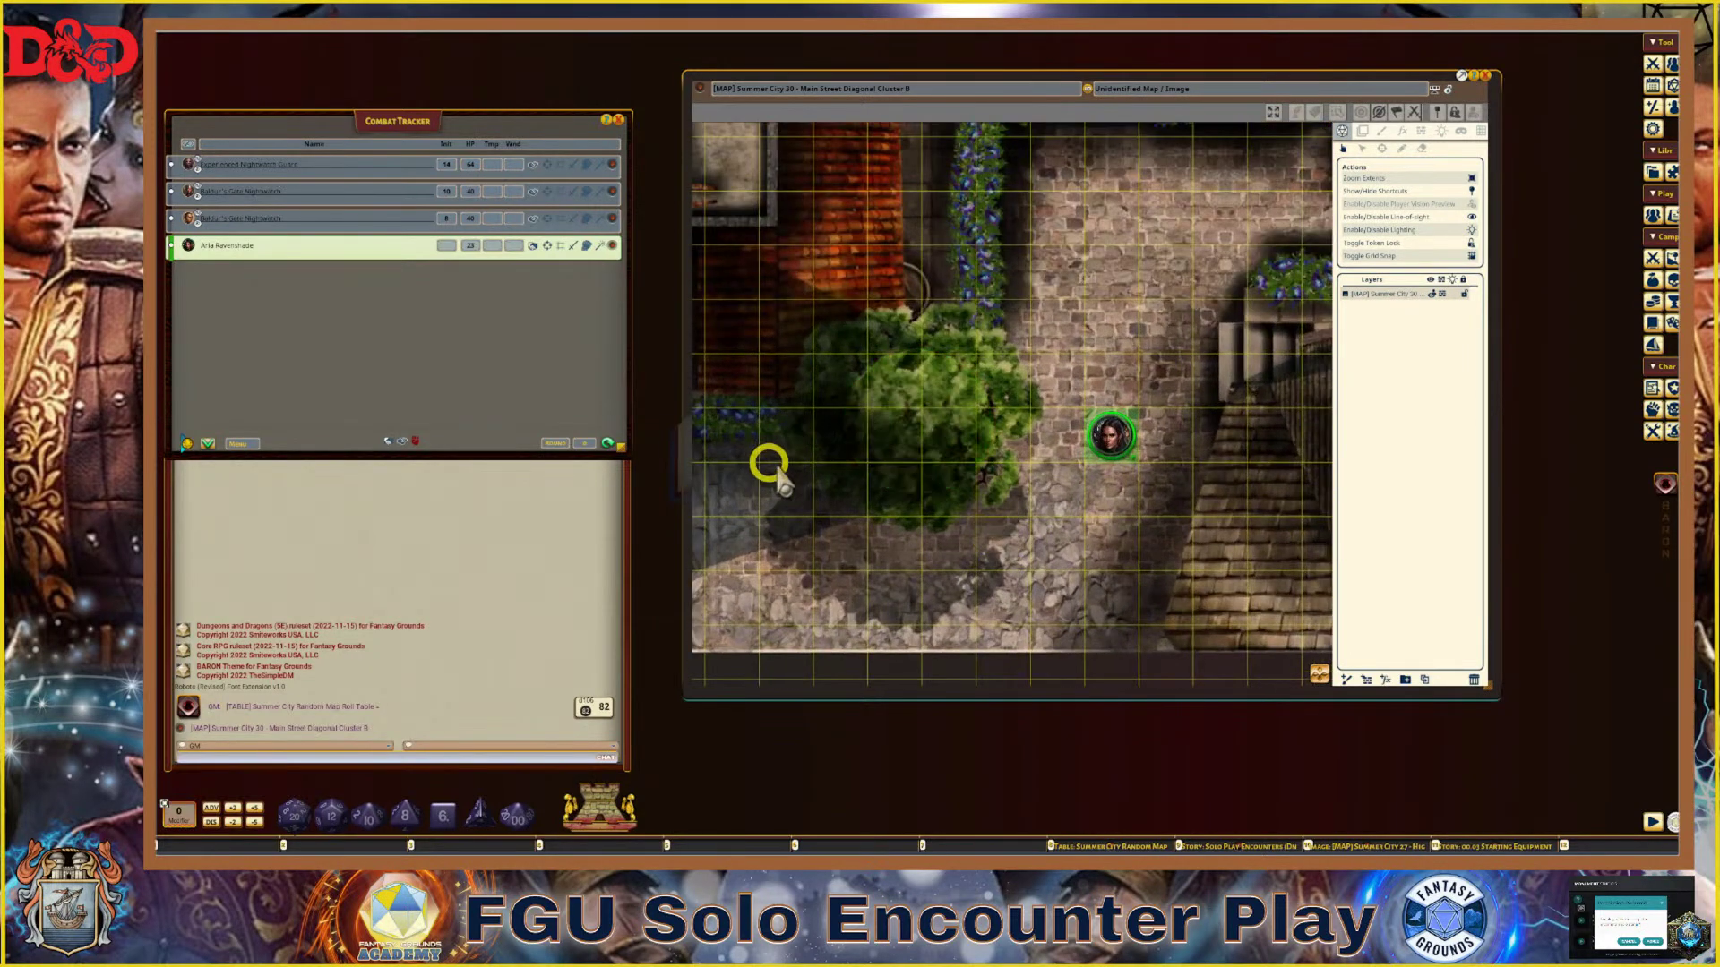
drag(1115, 455, 1057, 551)
scroll(910, 488, down, 2)
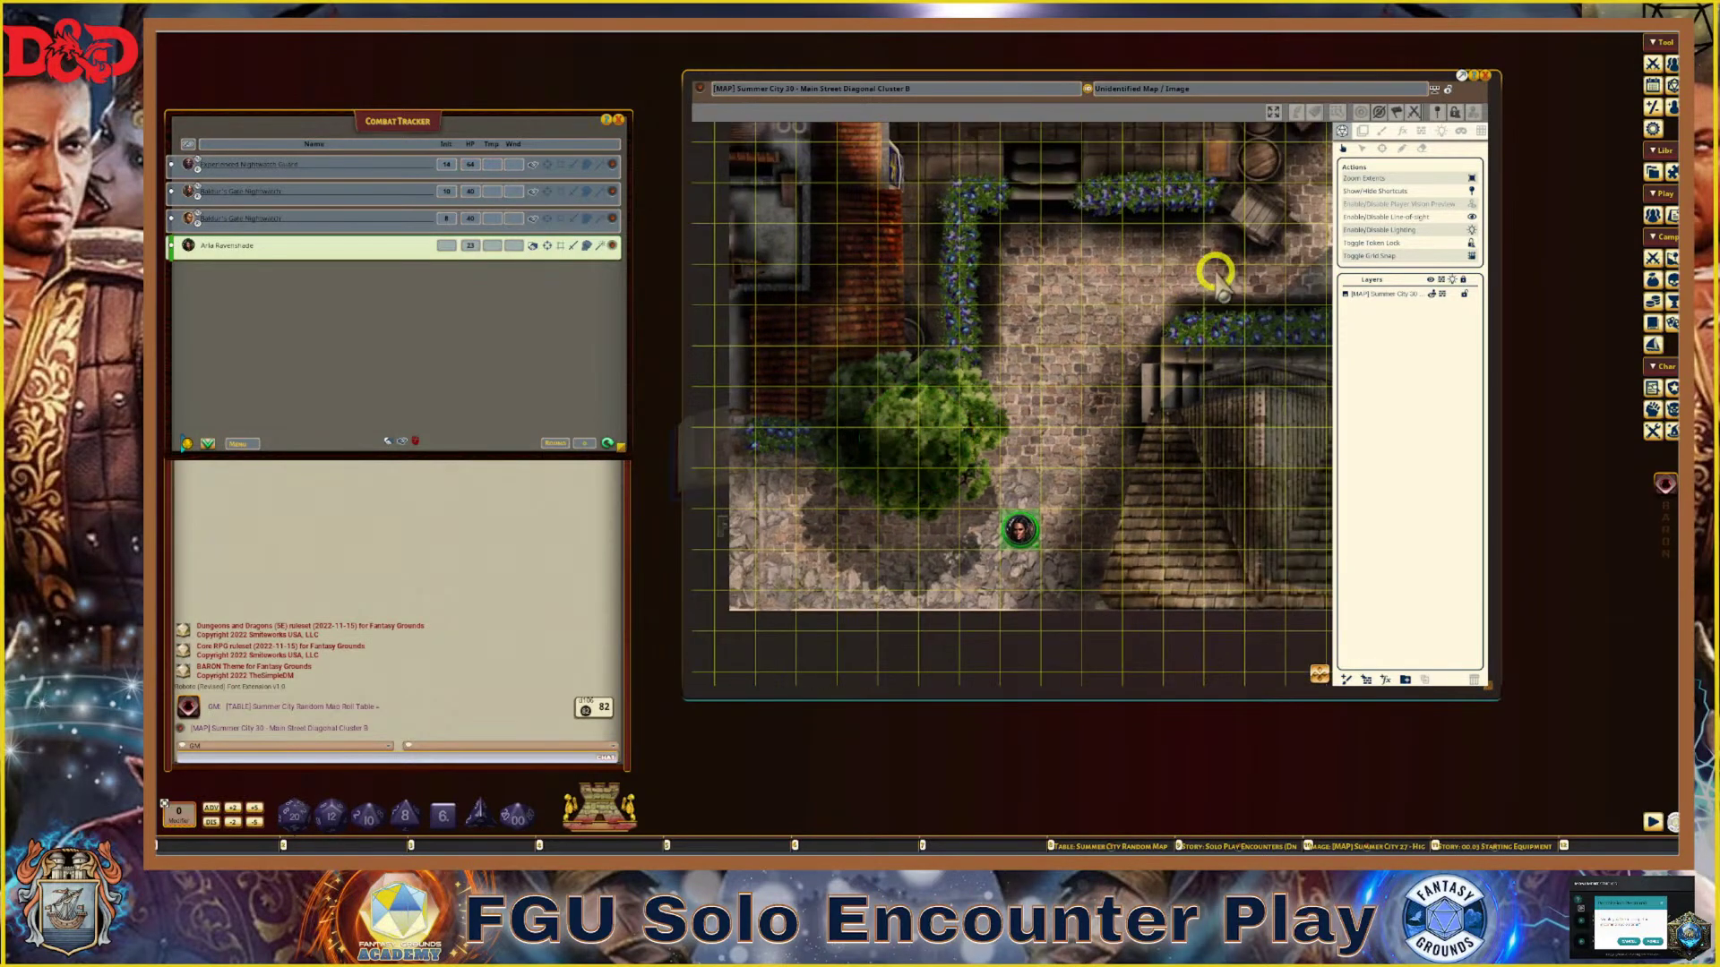
Reshape the lower-left tree's occluder by moving its upper-left, left and lower points outward toward the foliage edge
click(1423, 130)
scroll(914, 449, up, 1)
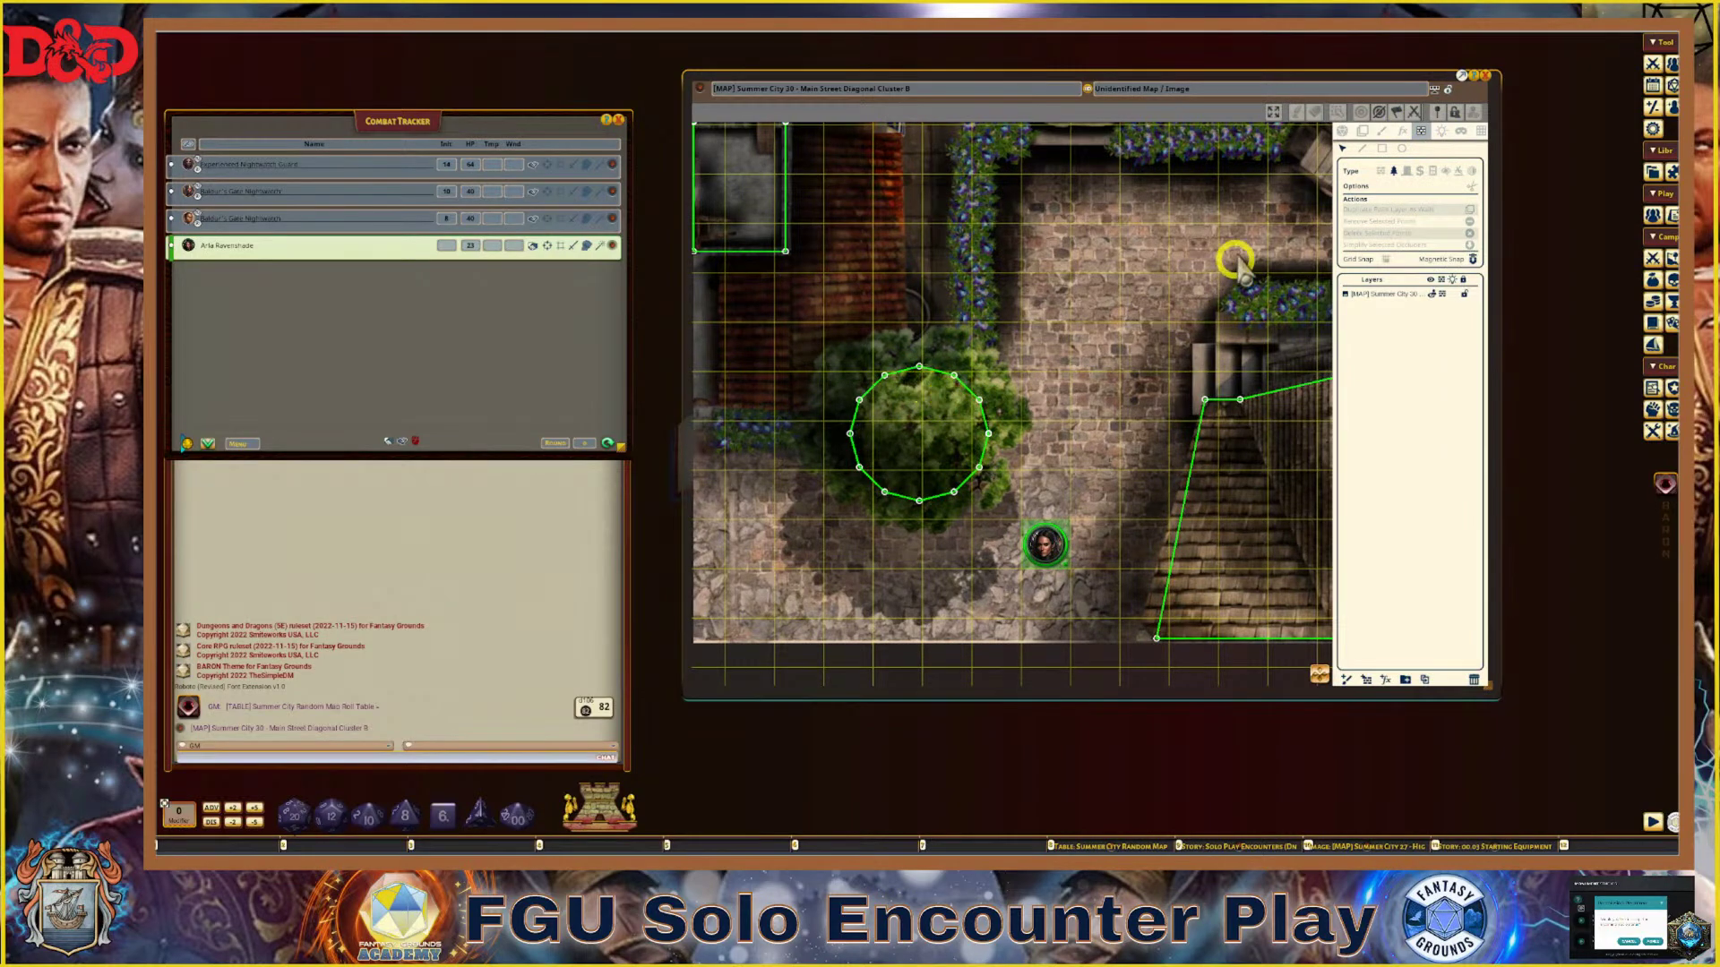
scroll(899, 406, up, 2)
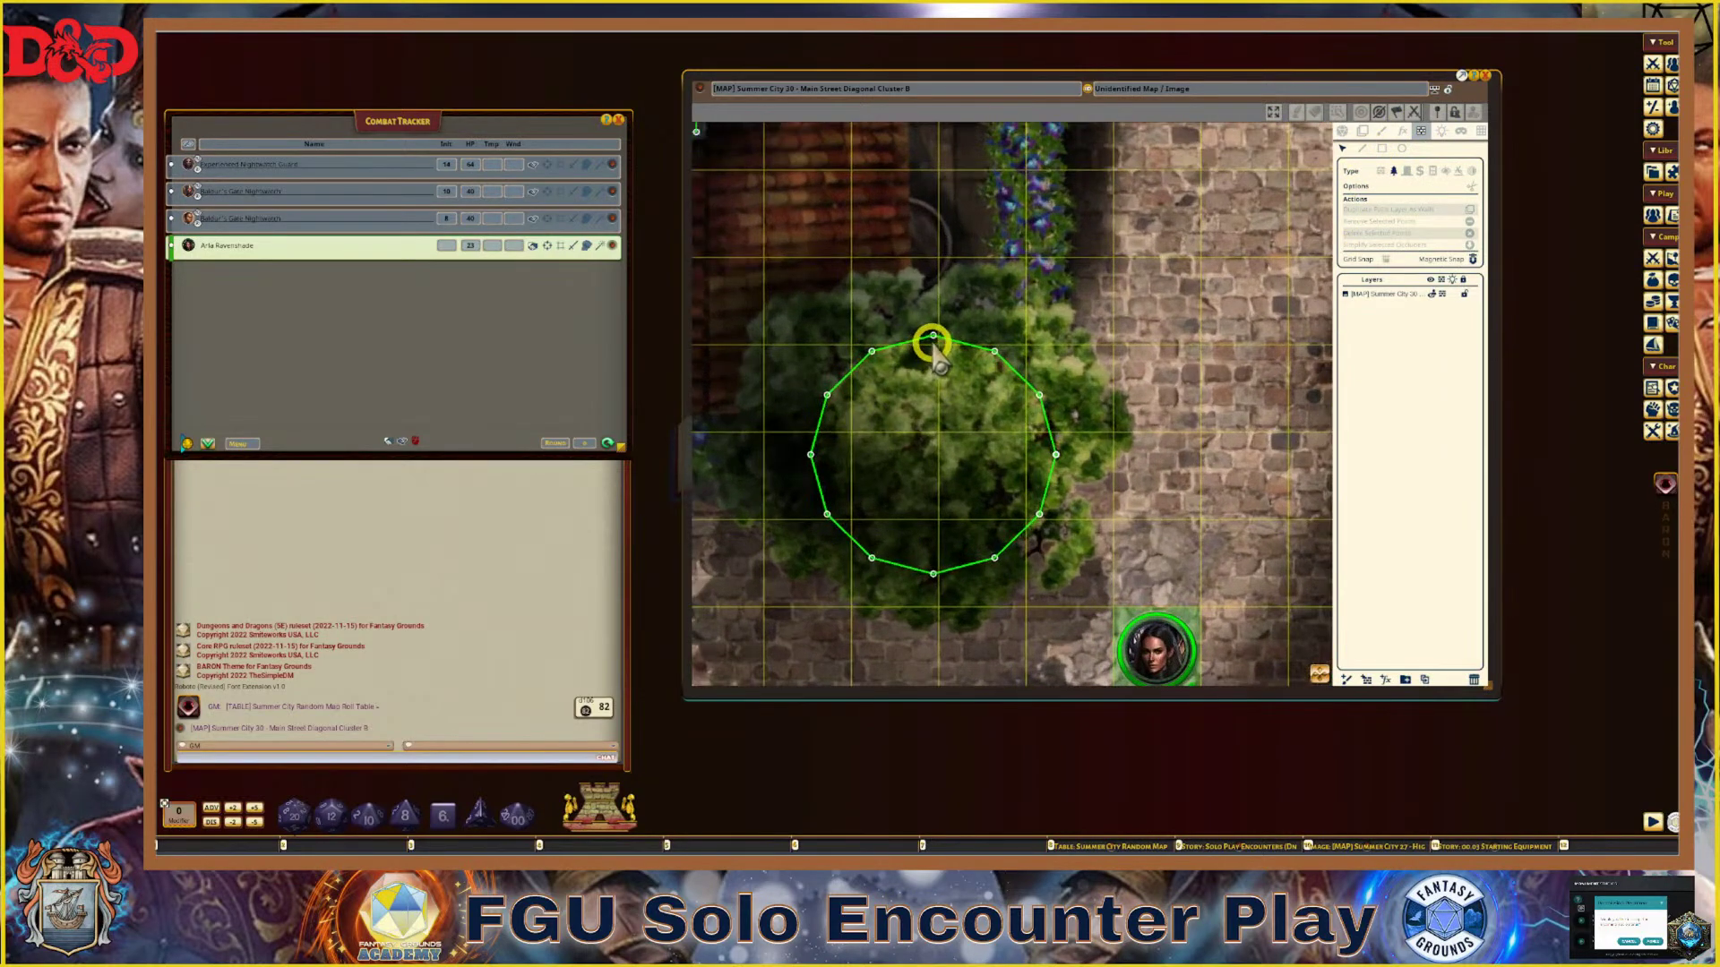
drag(931, 353, 856, 337)
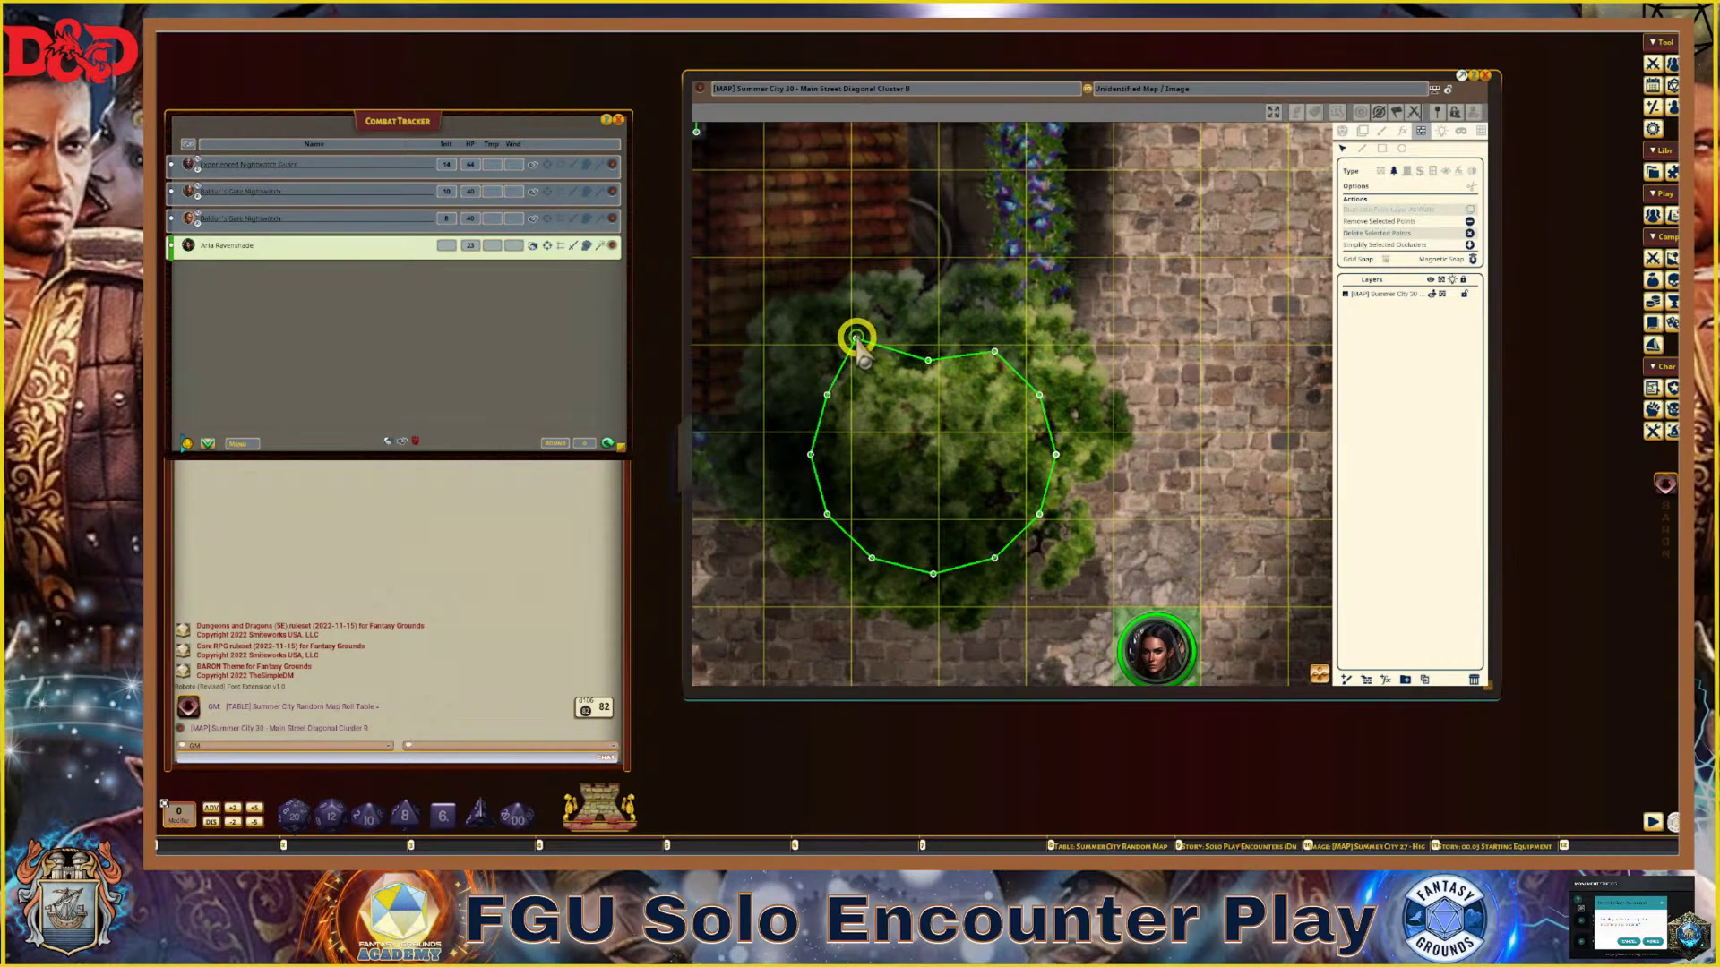
drag(827, 395, 798, 377)
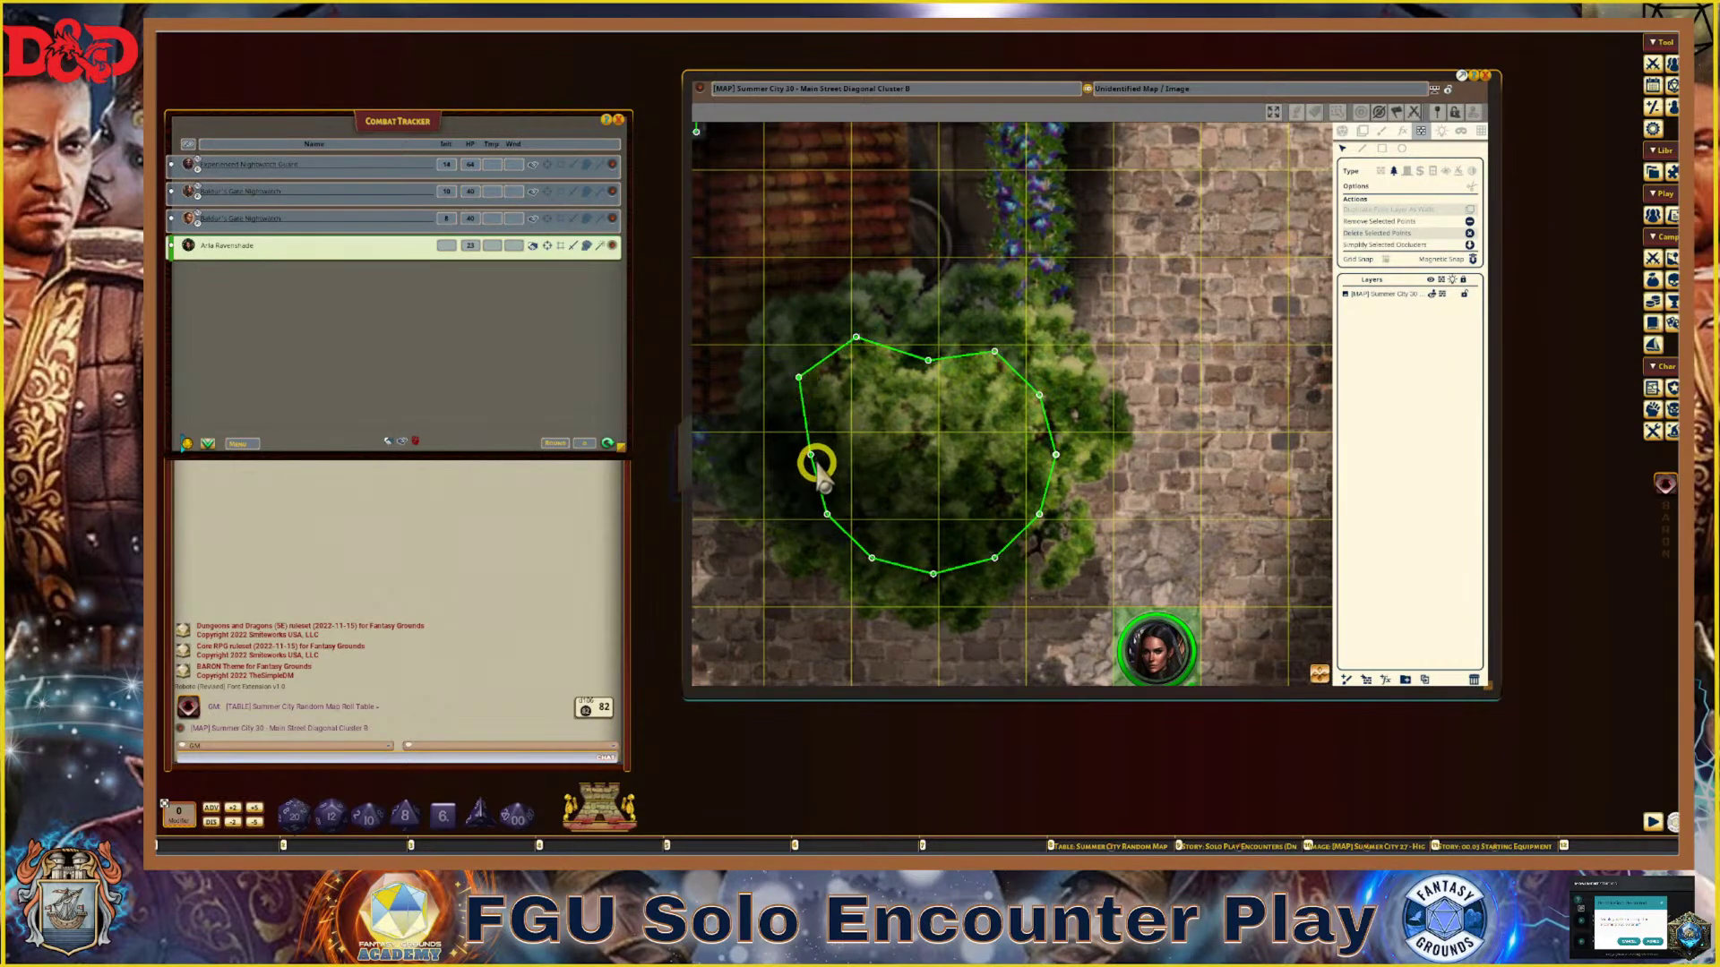
drag(810, 455, 817, 540)
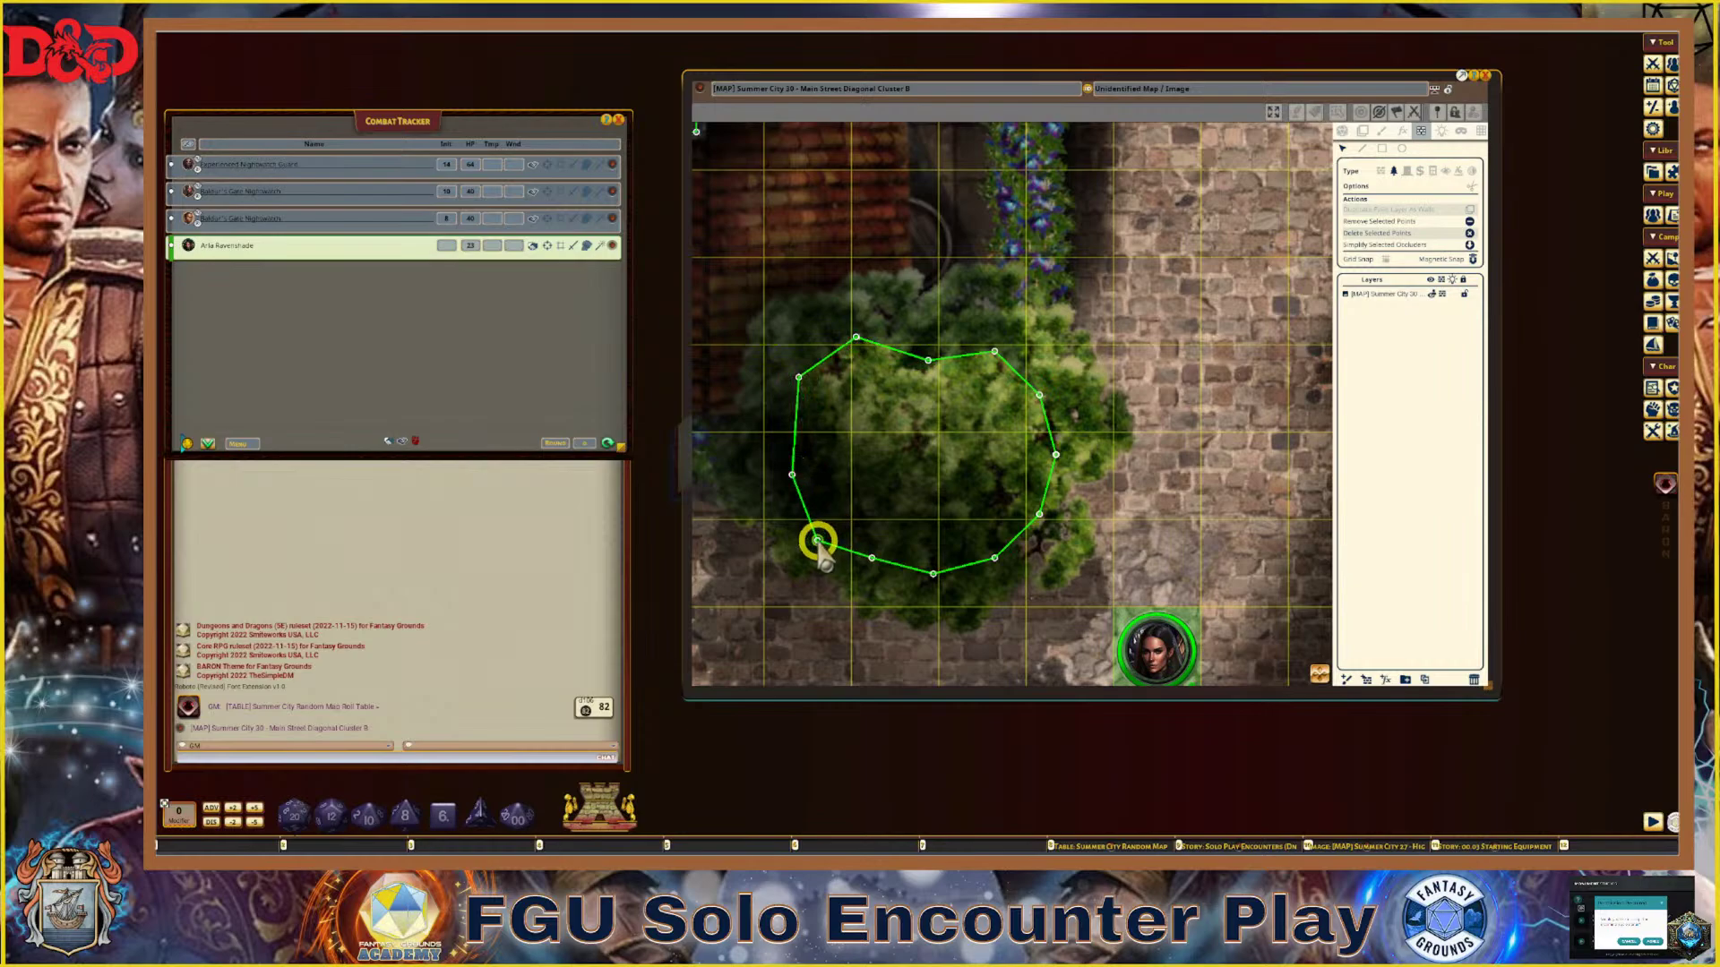
drag(994, 558, 866, 568)
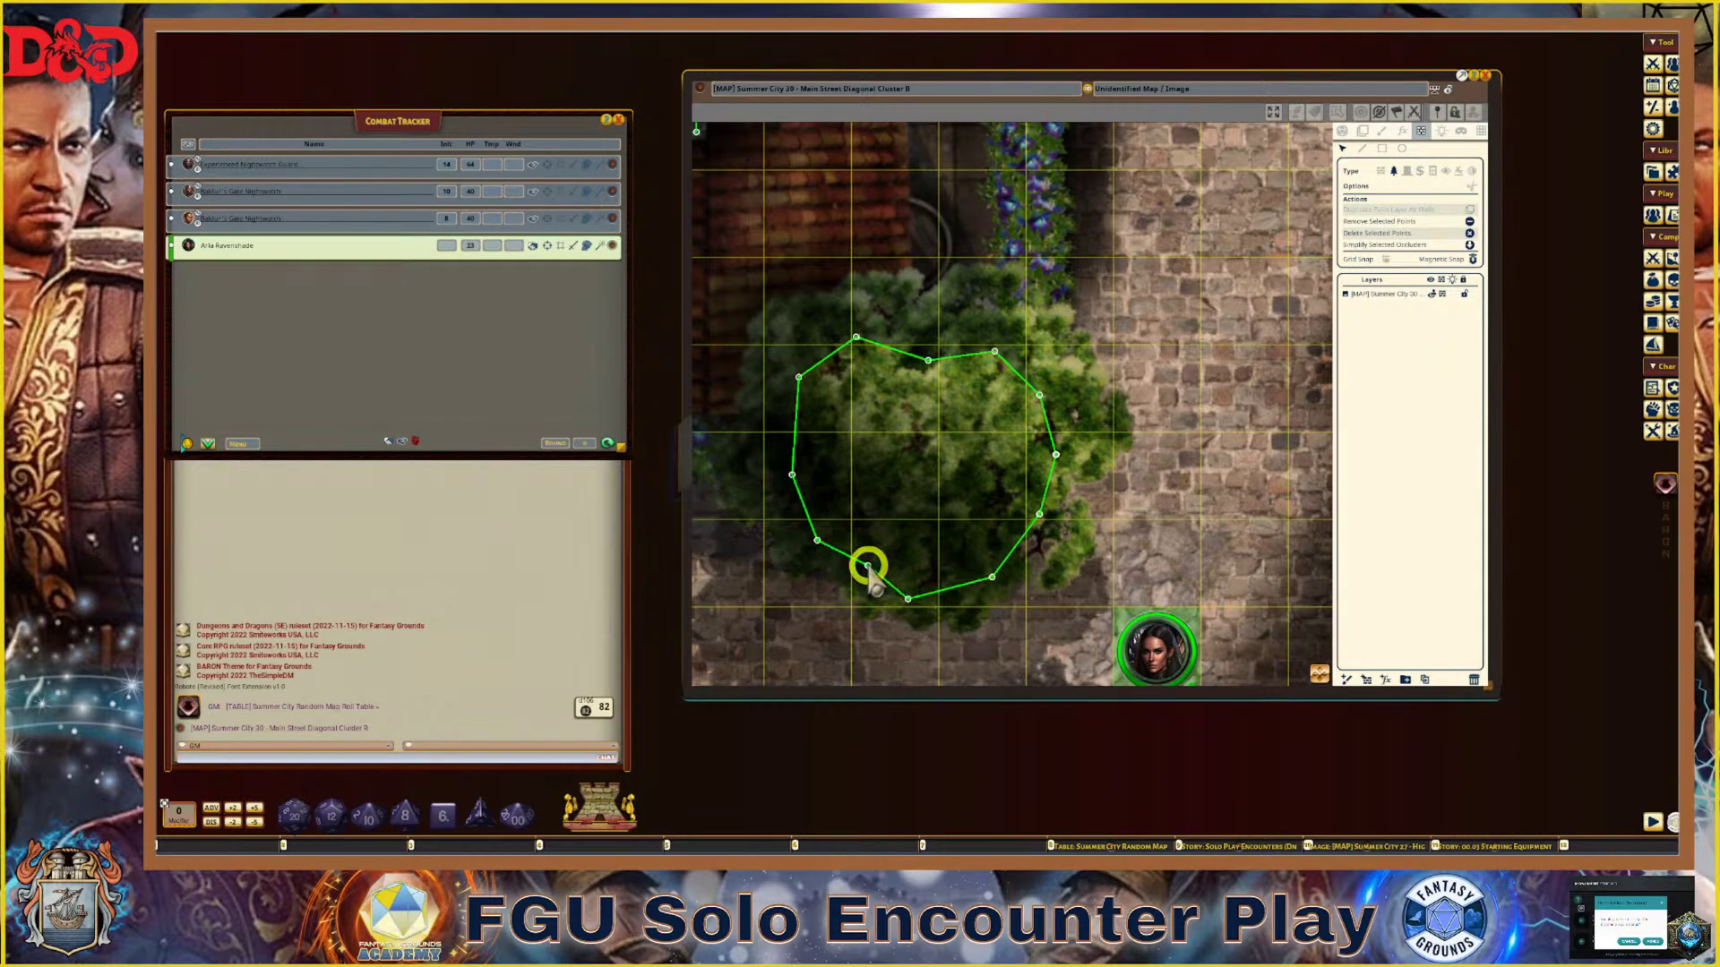
Refine the lower-left tree occluder's top notch and pull its upper-right and right points outward to follow the foliage
drag(994, 352, 1000, 315)
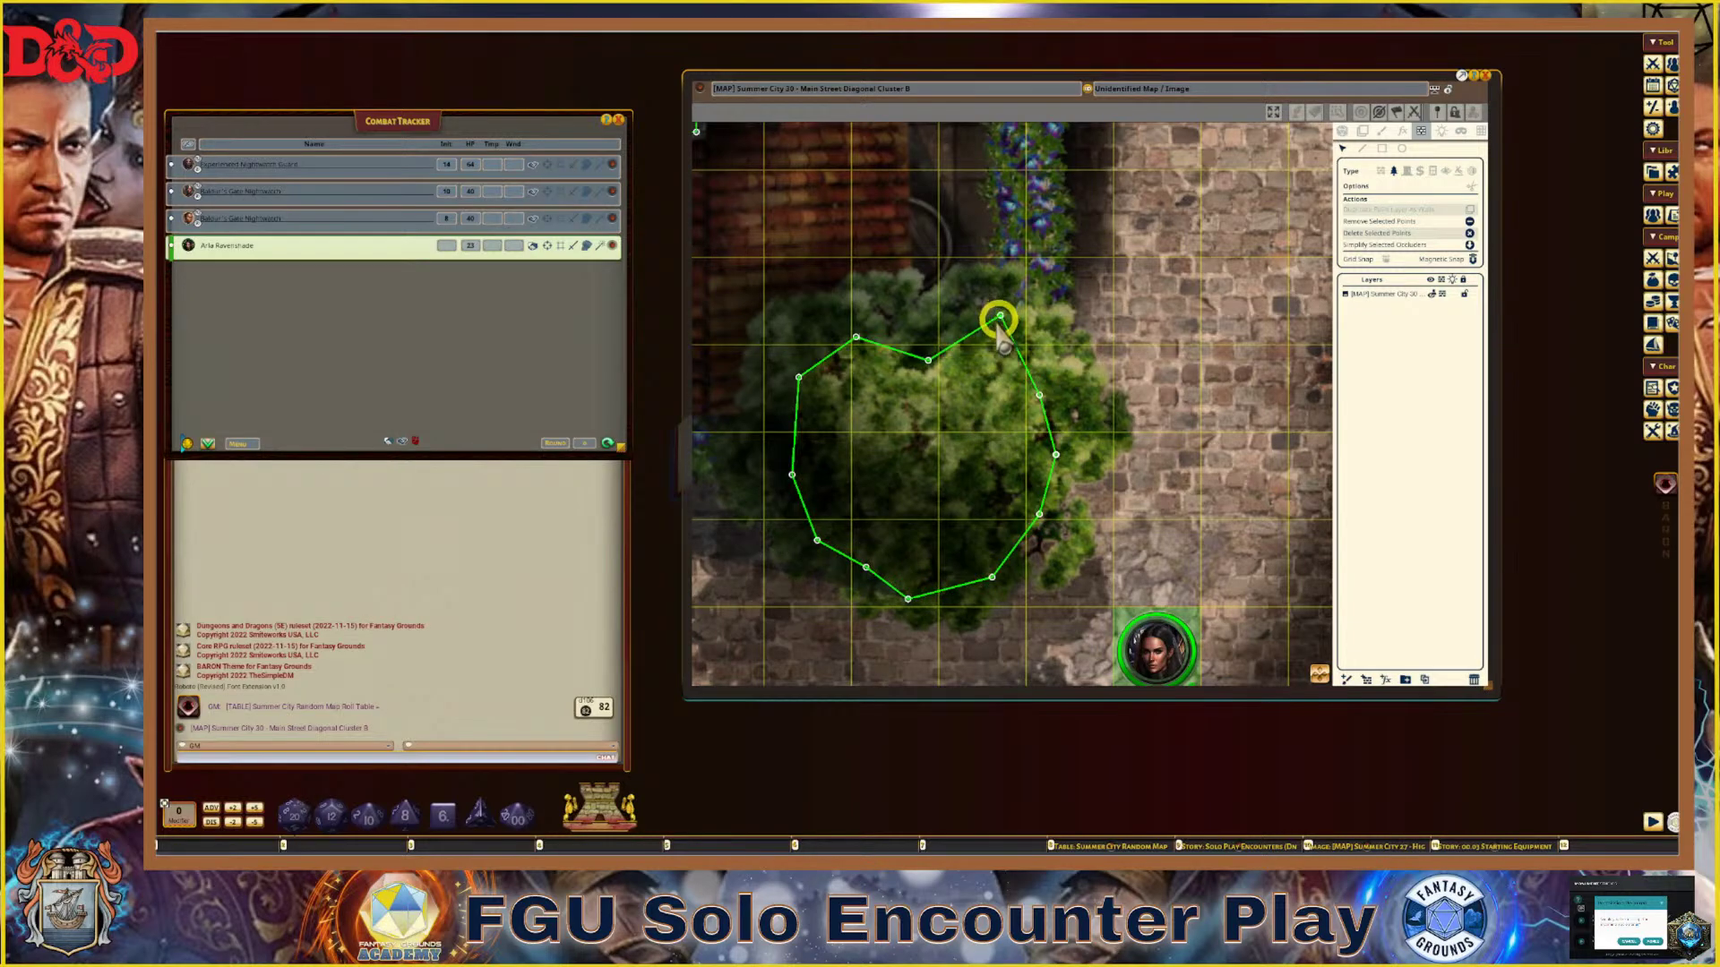
drag(928, 360, 918, 367)
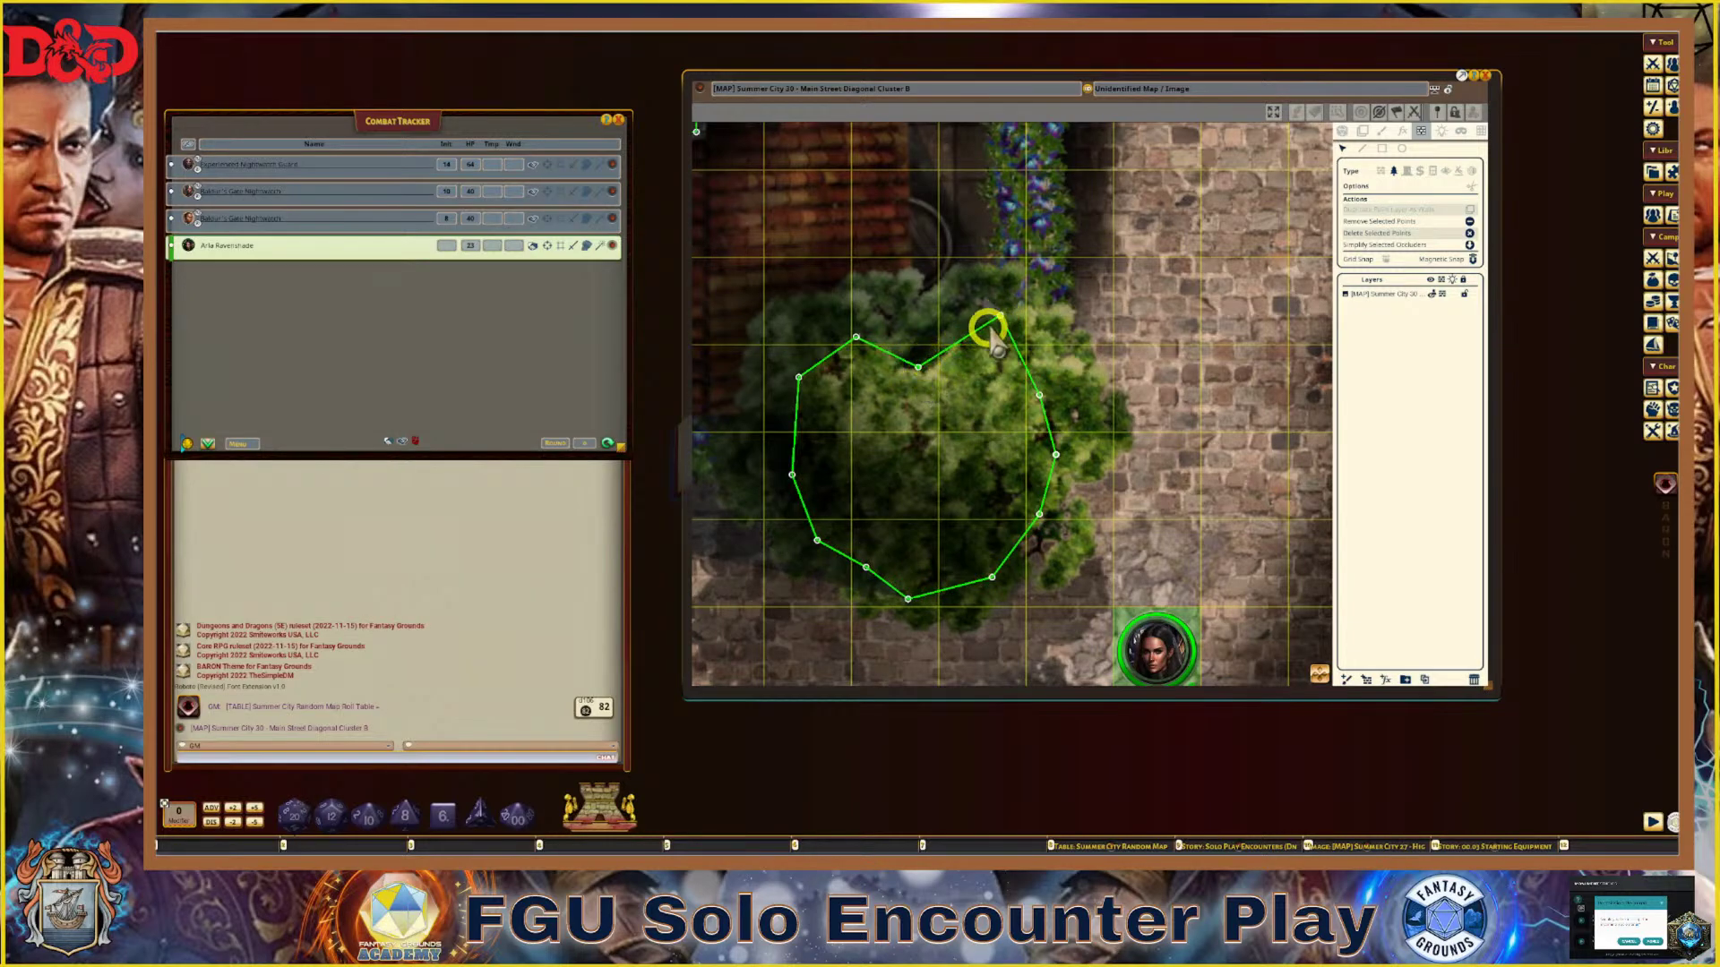
drag(1001, 314, 1019, 327)
drag(1039, 395, 1064, 387)
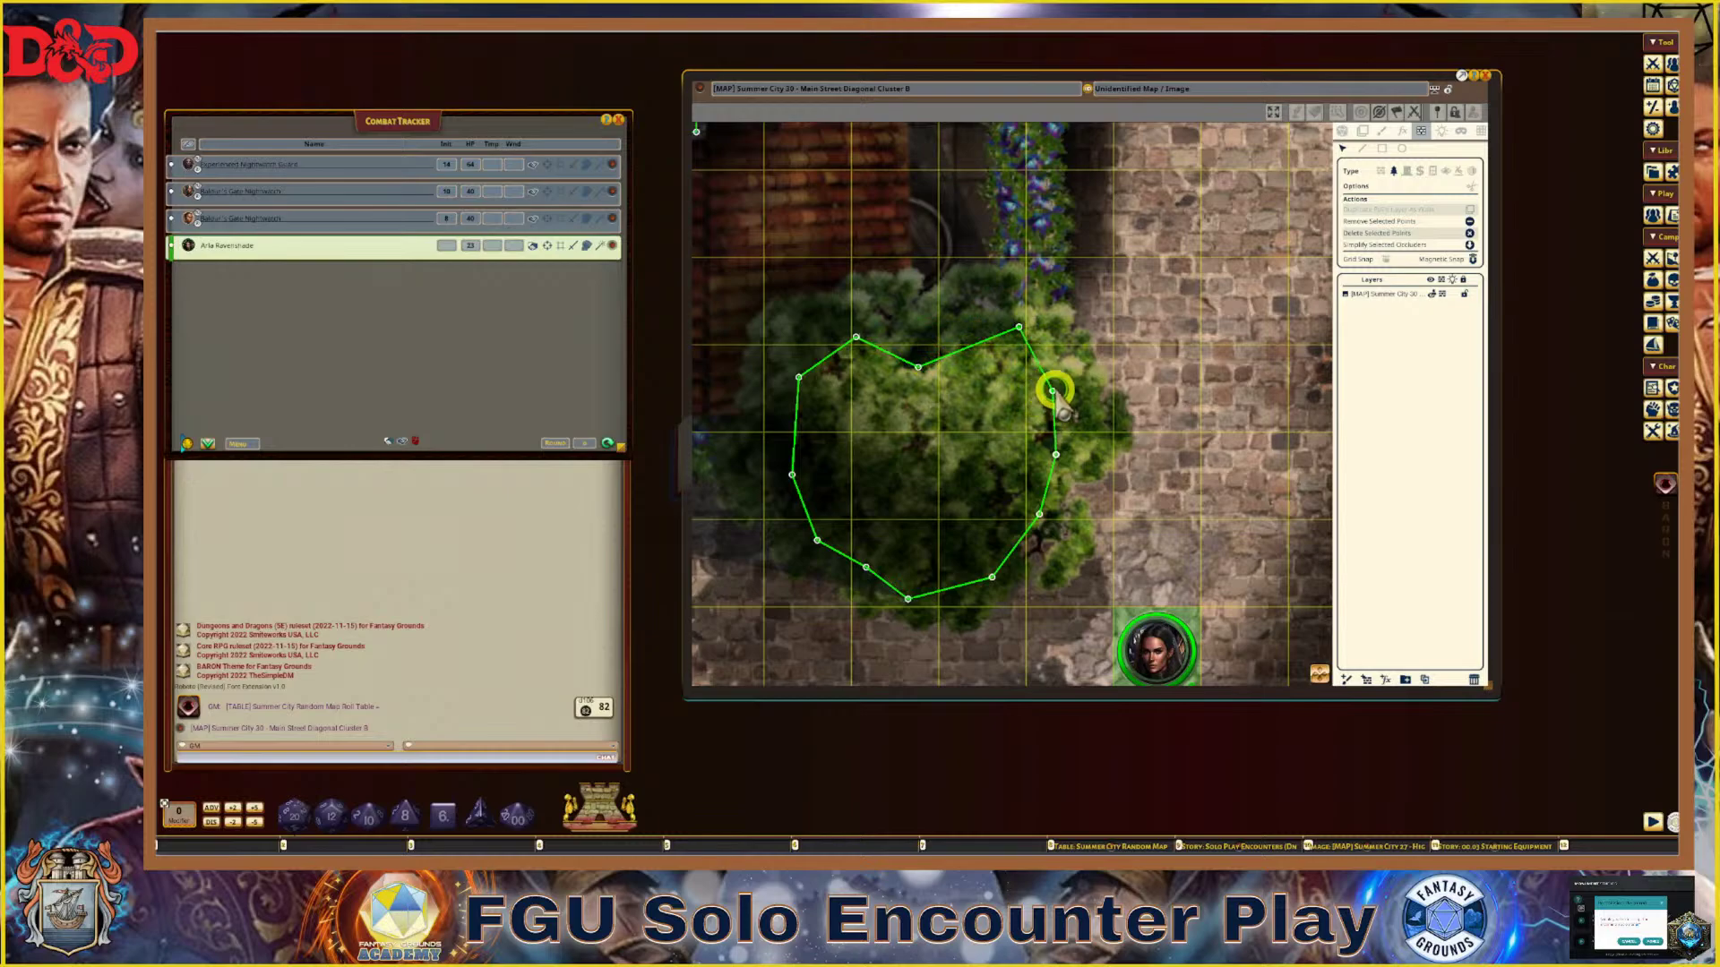
drag(1059, 461, 1097, 437)
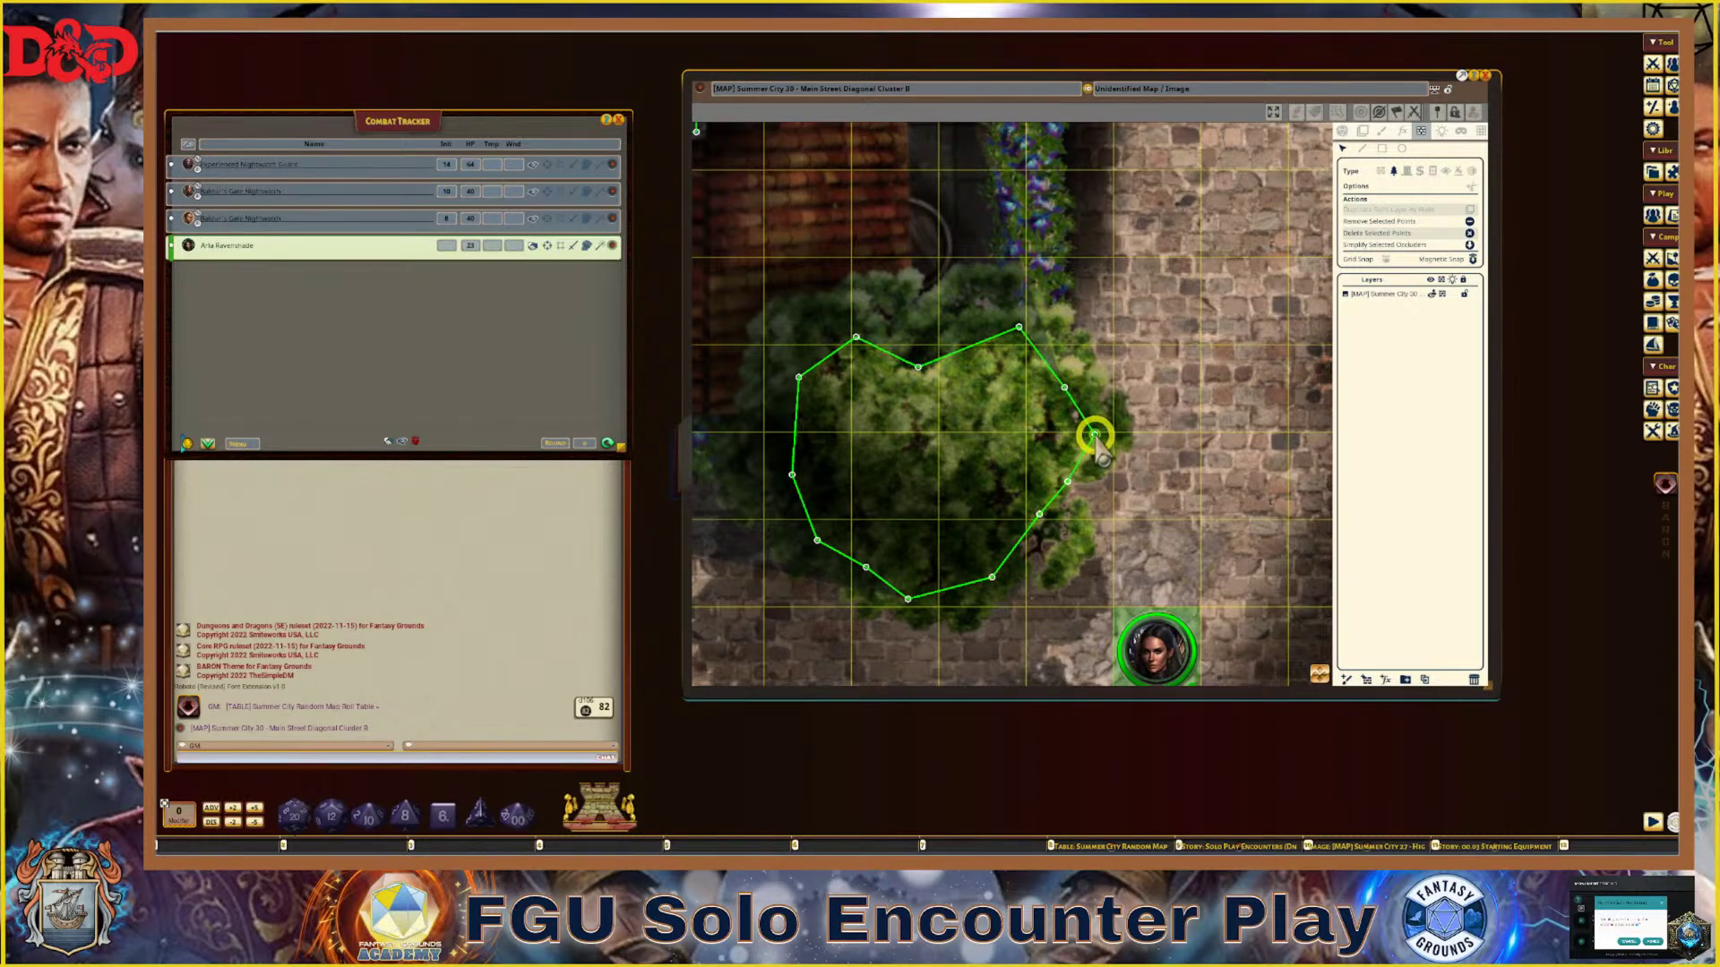
scroll(1120, 487, down, 6)
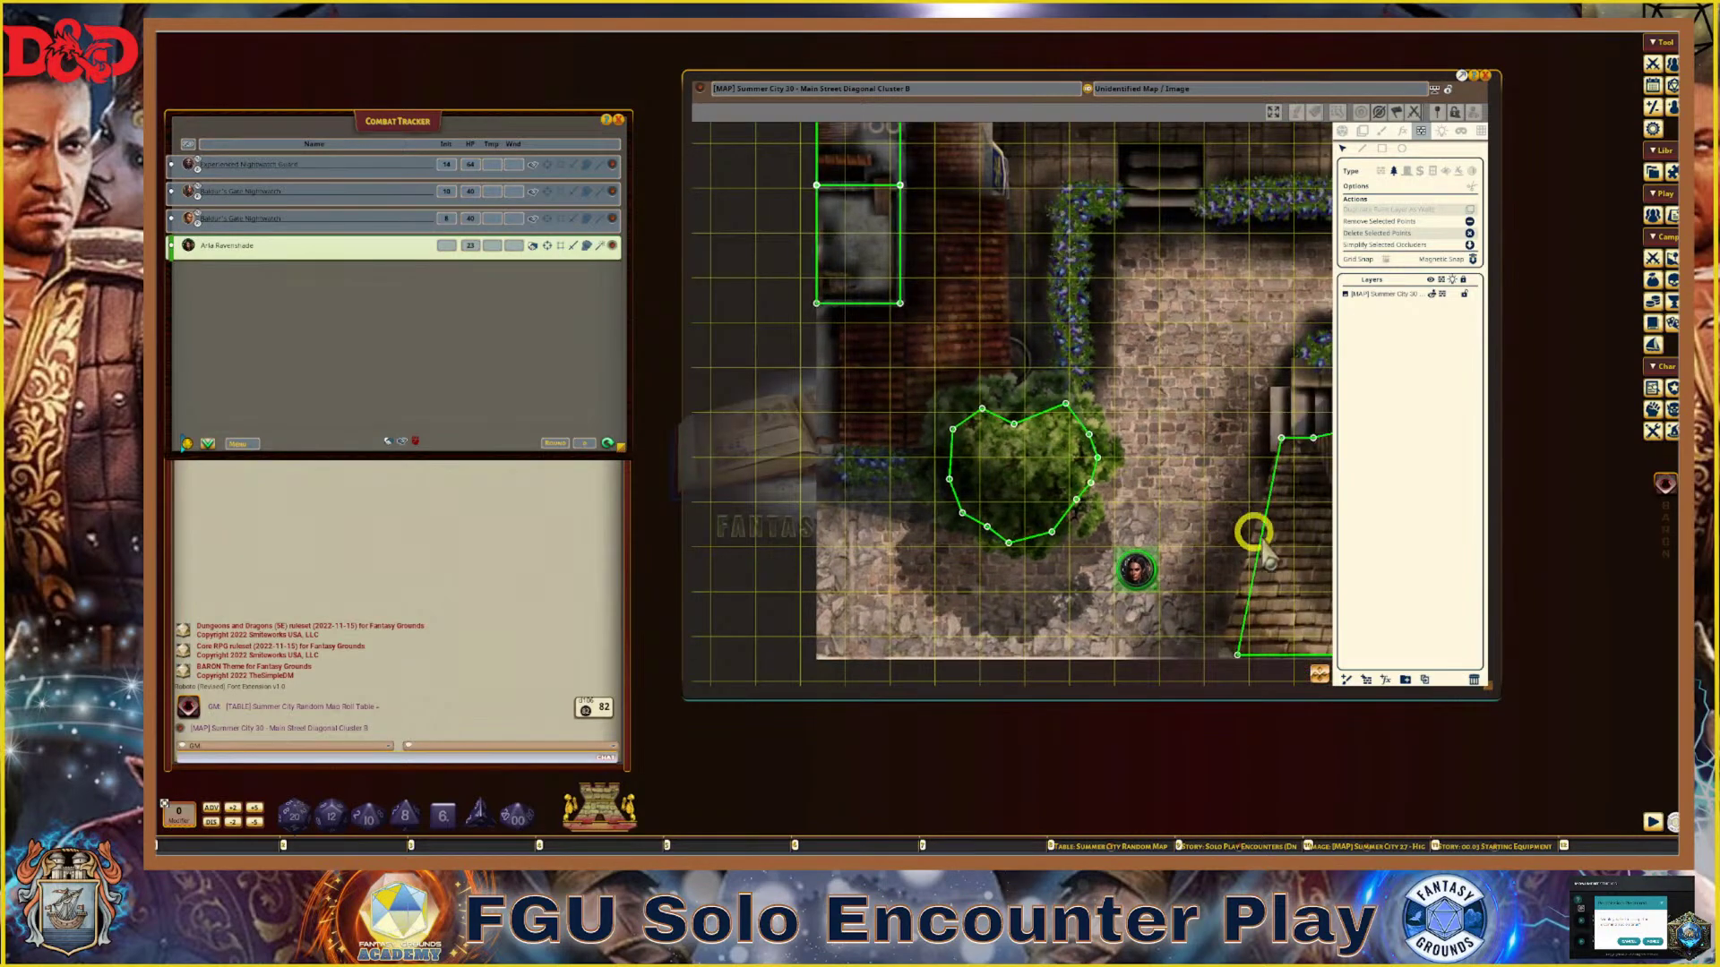
Widen the upper part of the narrow occluder on the tree beside the right-hand building
drag(1318, 670, 1682, 642)
scroll(1260, 364, up, 5)
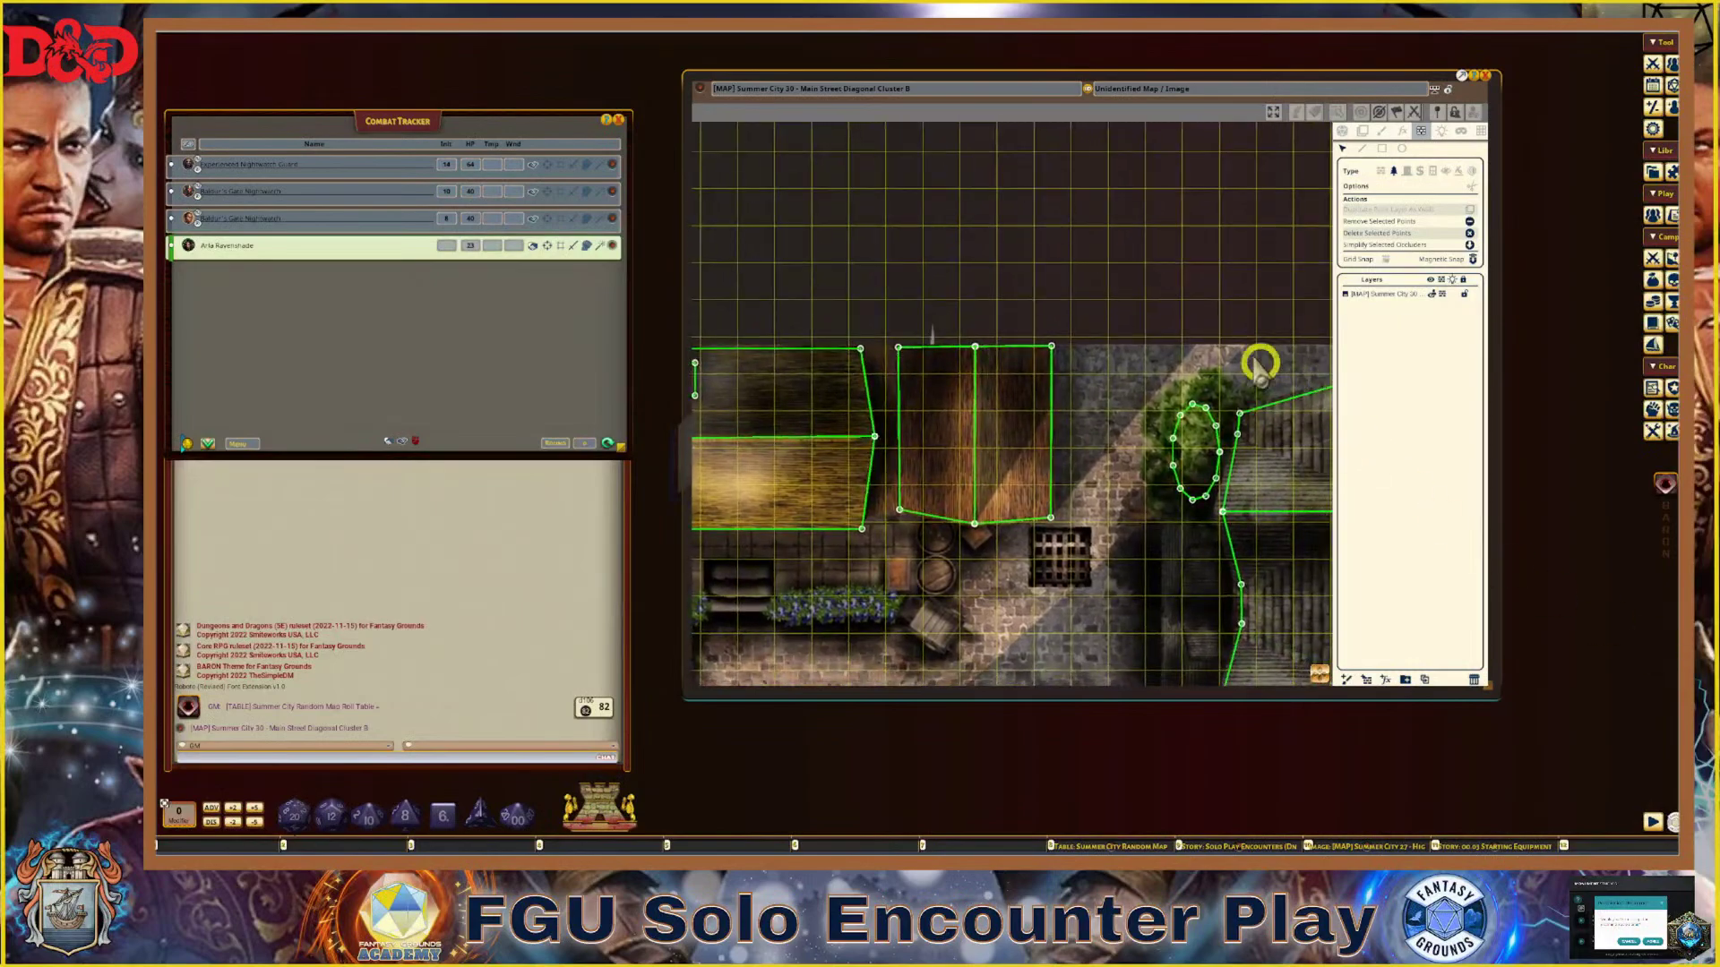
drag(1191, 433, 1089, 438)
scroll(1111, 542, down, 1)
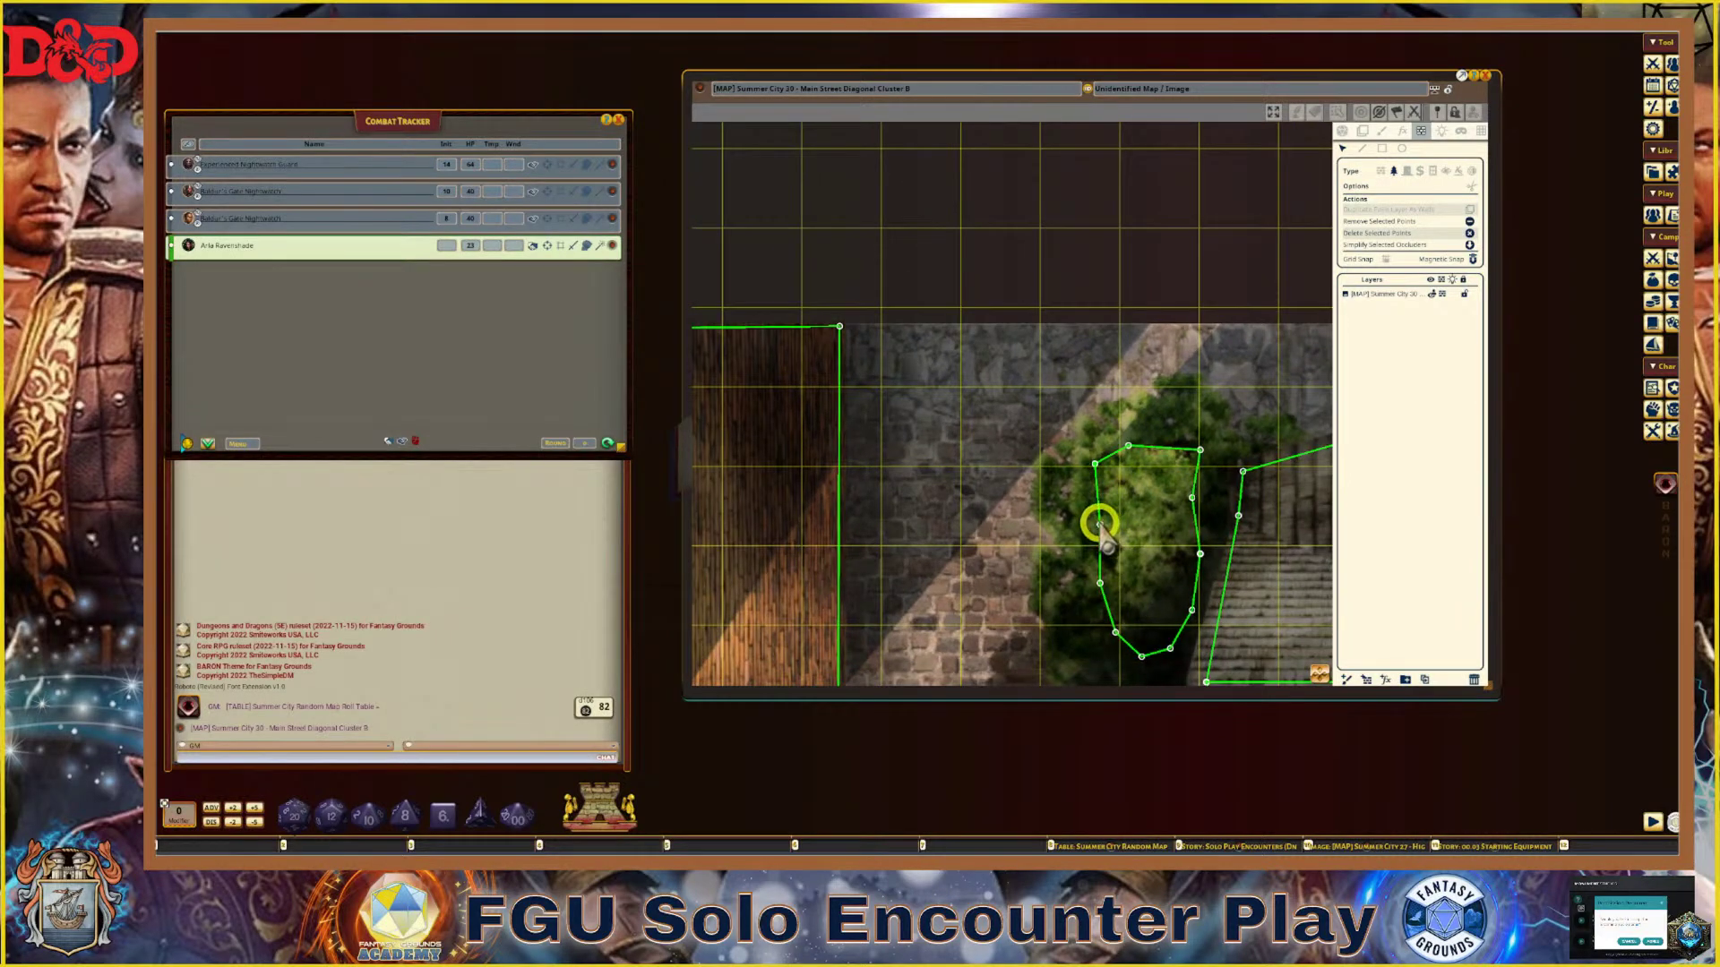
scroll(1102, 576, down, 1)
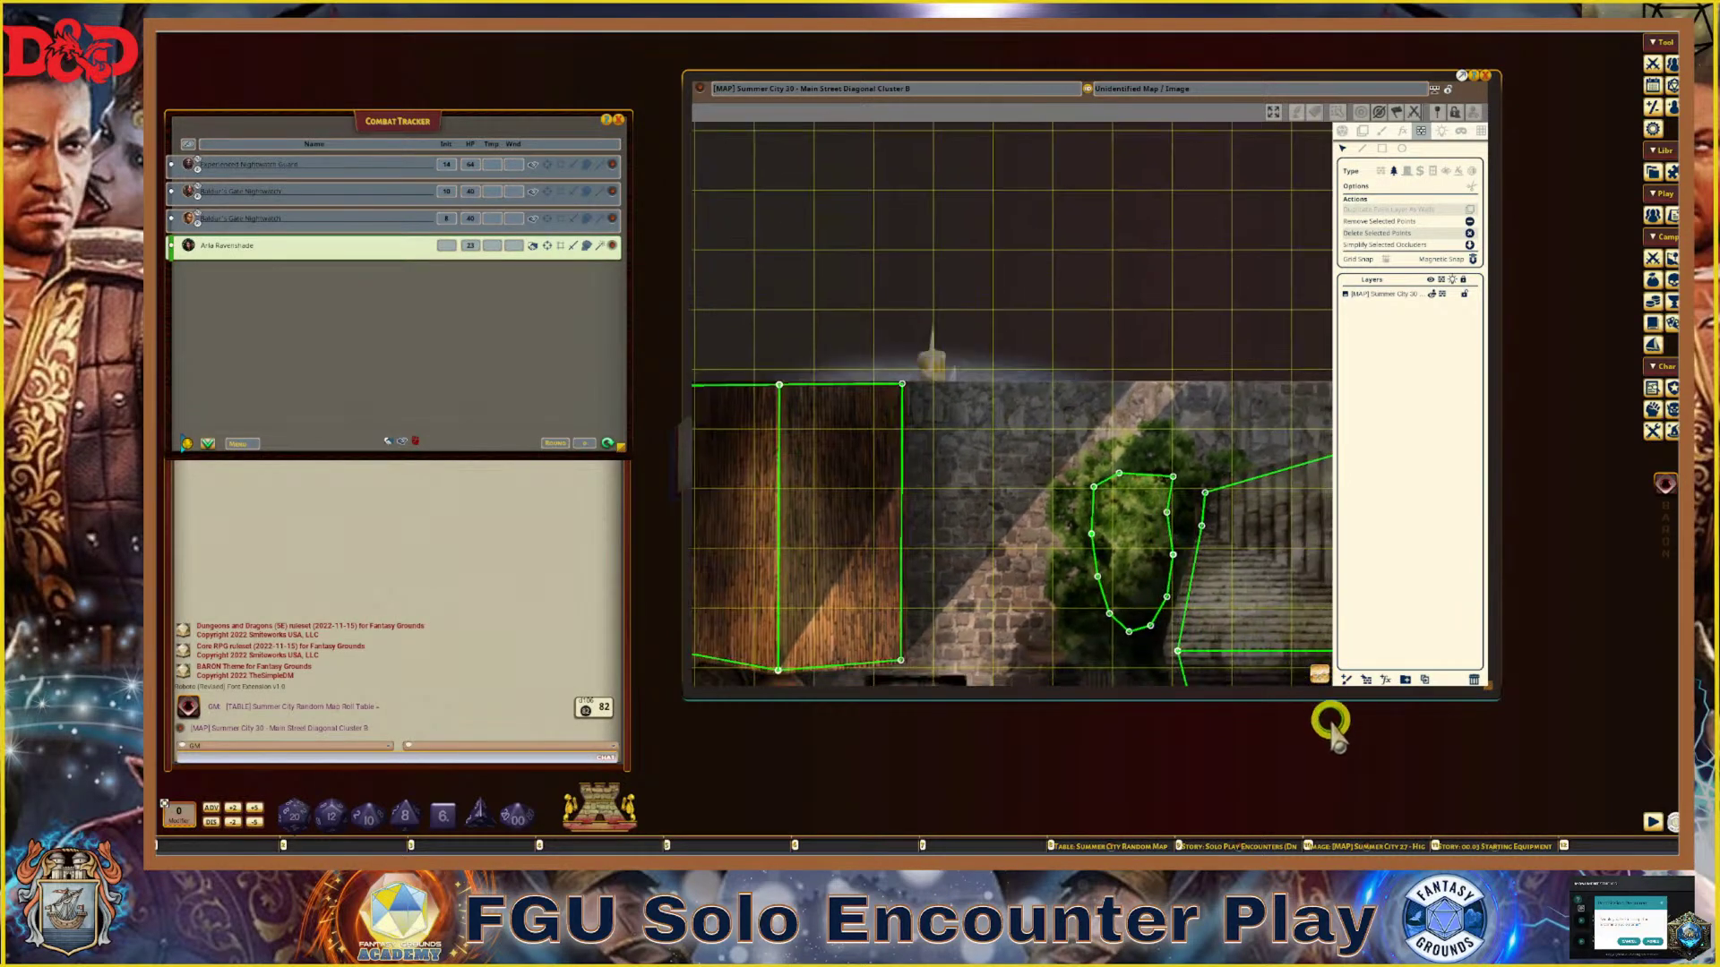
Reshape the lower part of the right-hand tree's occluder, extending its lower-left and bottom points to the foliage
scroll(1063, 595, up, 3)
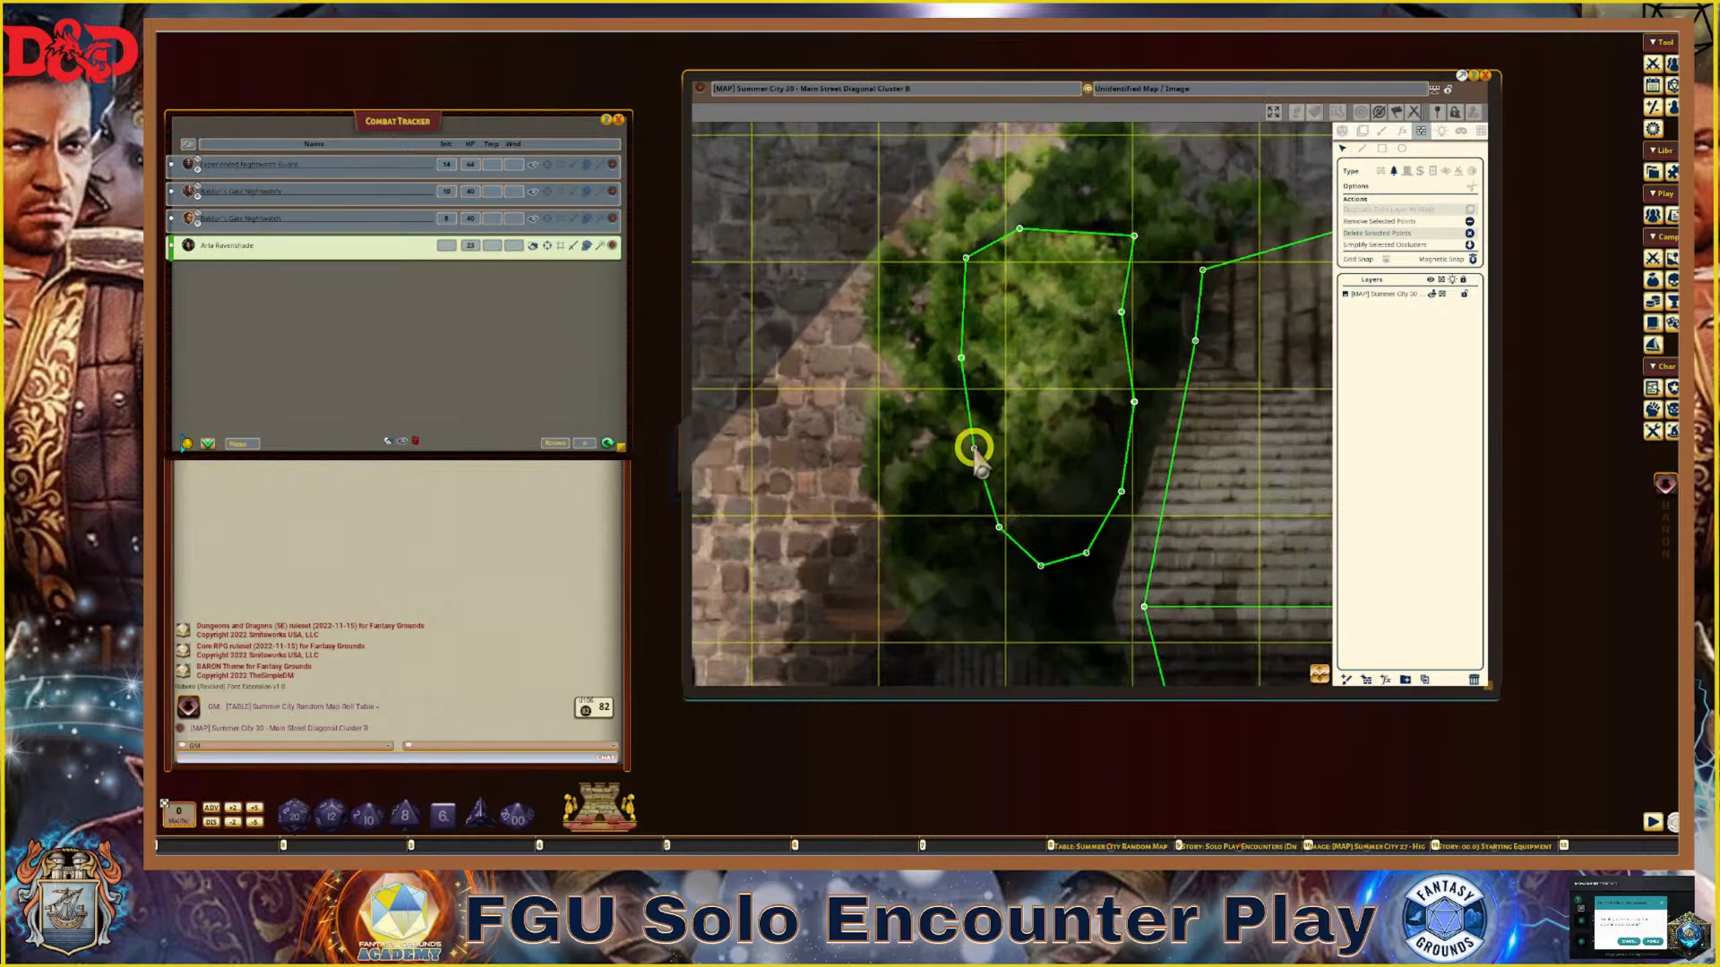
drag(974, 447, 928, 484)
drag(1000, 528, 955, 532)
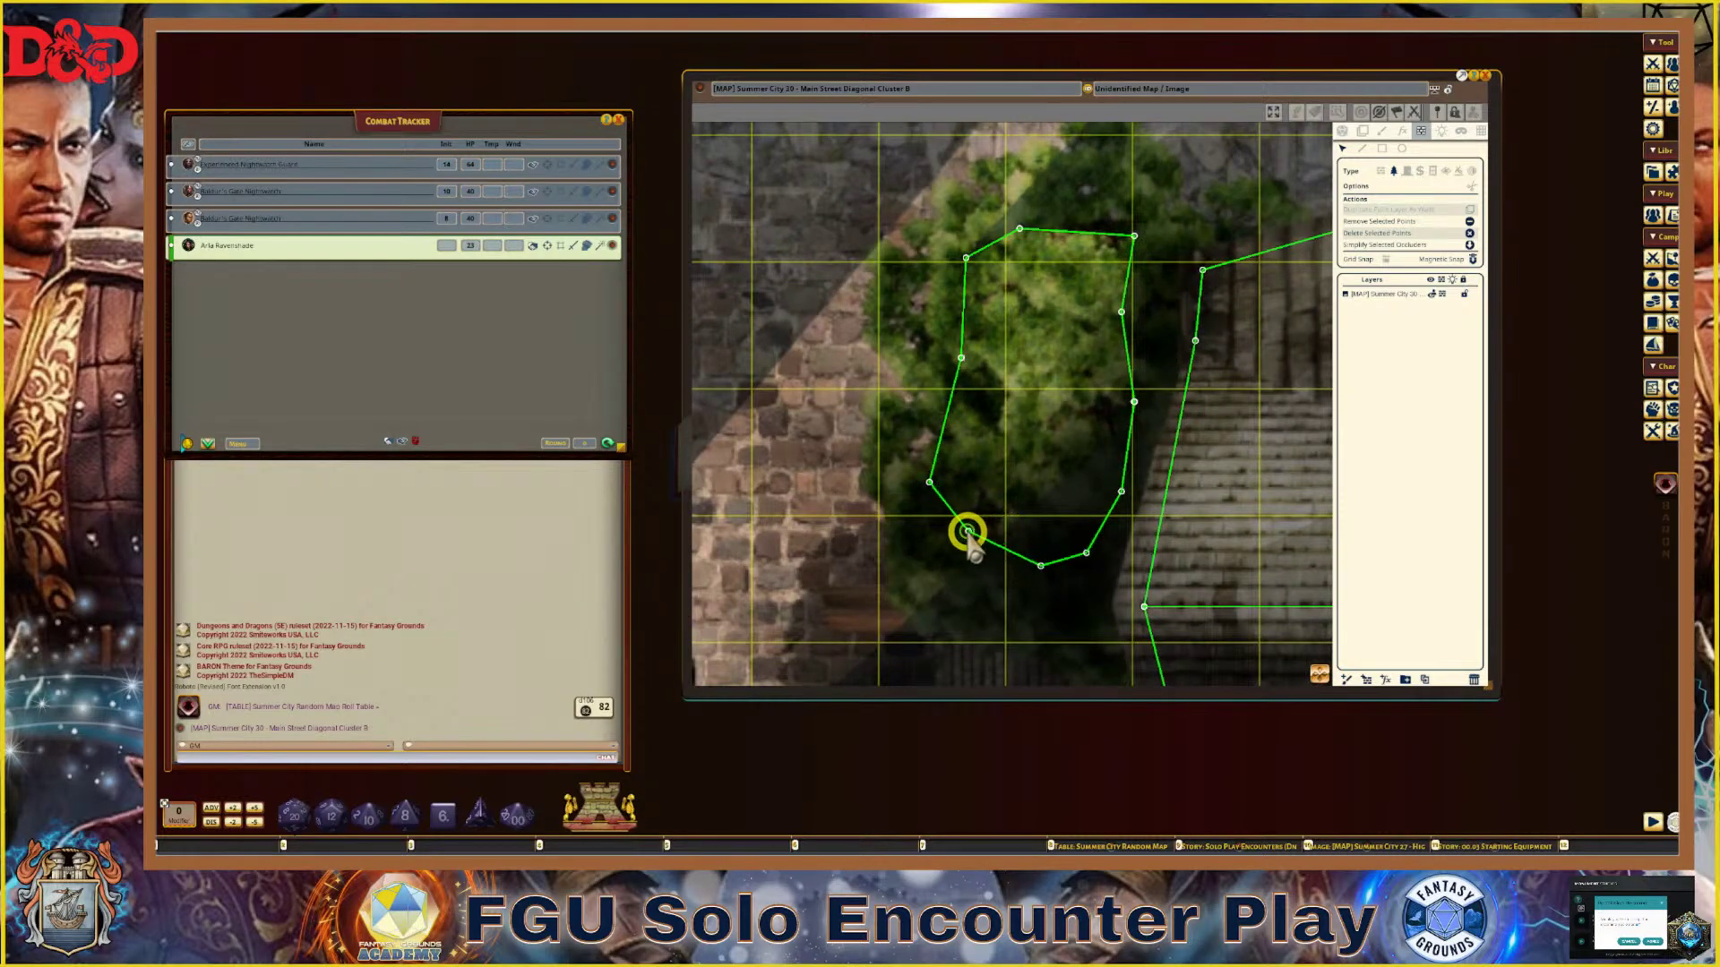
drag(1041, 567, 1071, 586)
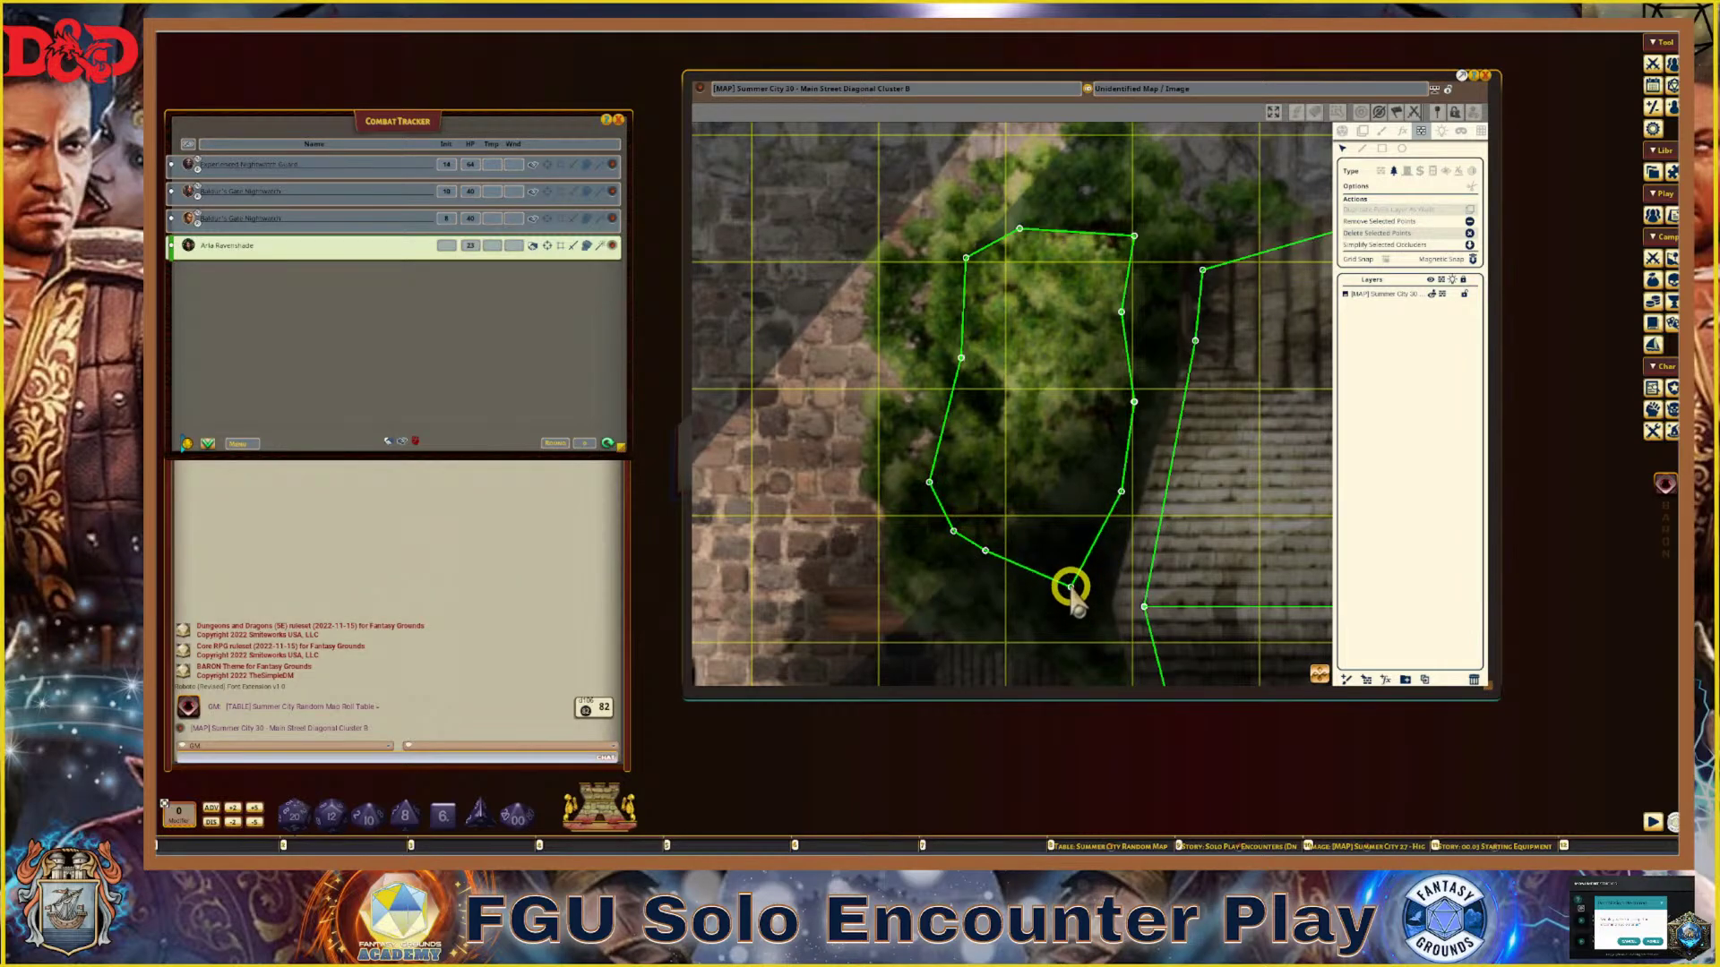
drag(1117, 492, 1108, 491)
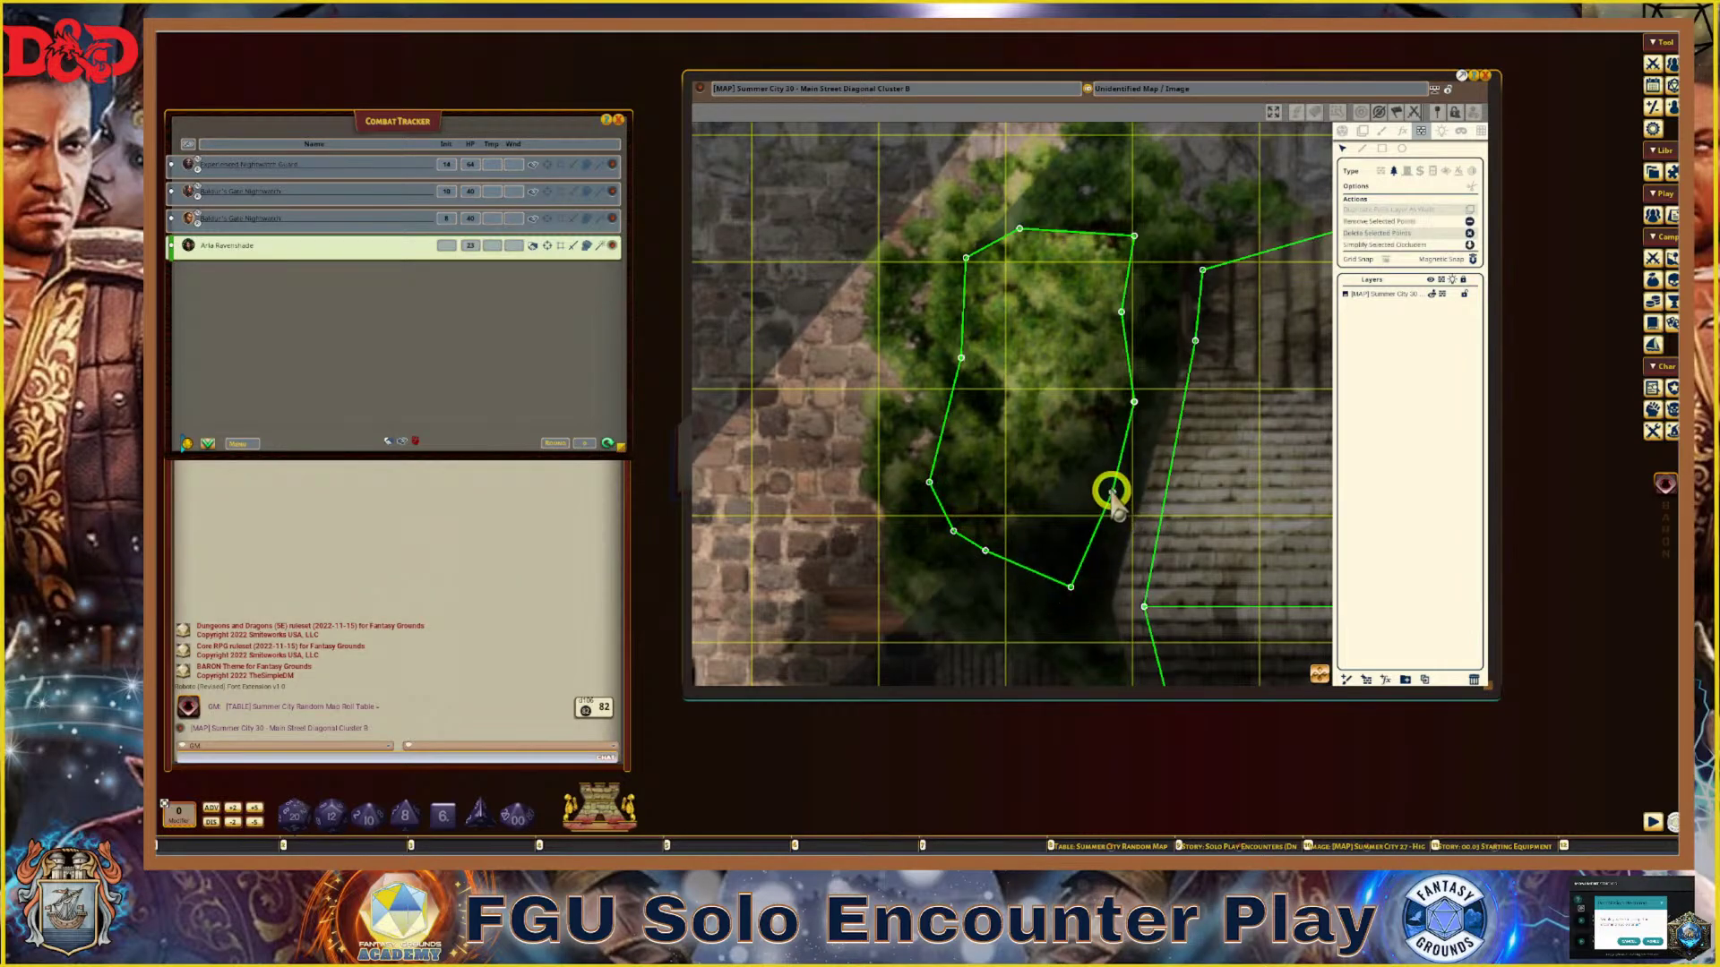
Move the right-side points of the right-hand tree's occluder outward toward the neighbouring roof, removing the inward kinks
drag(1134, 401, 1151, 387)
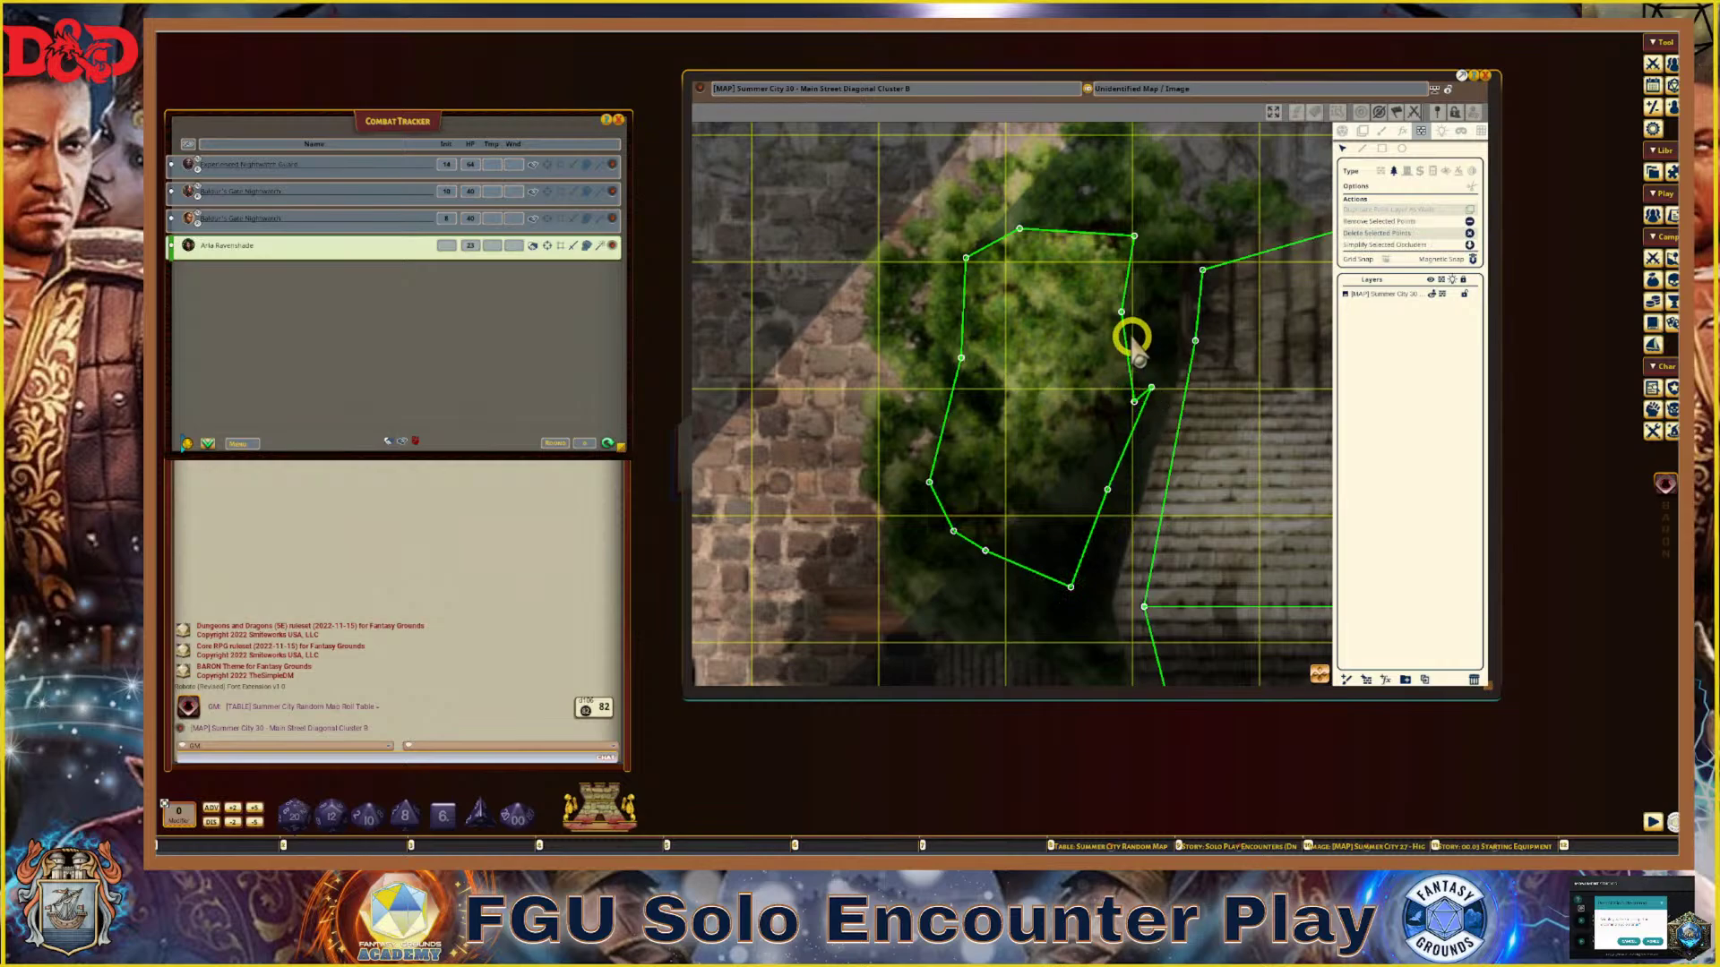
drag(1121, 312, 1160, 274)
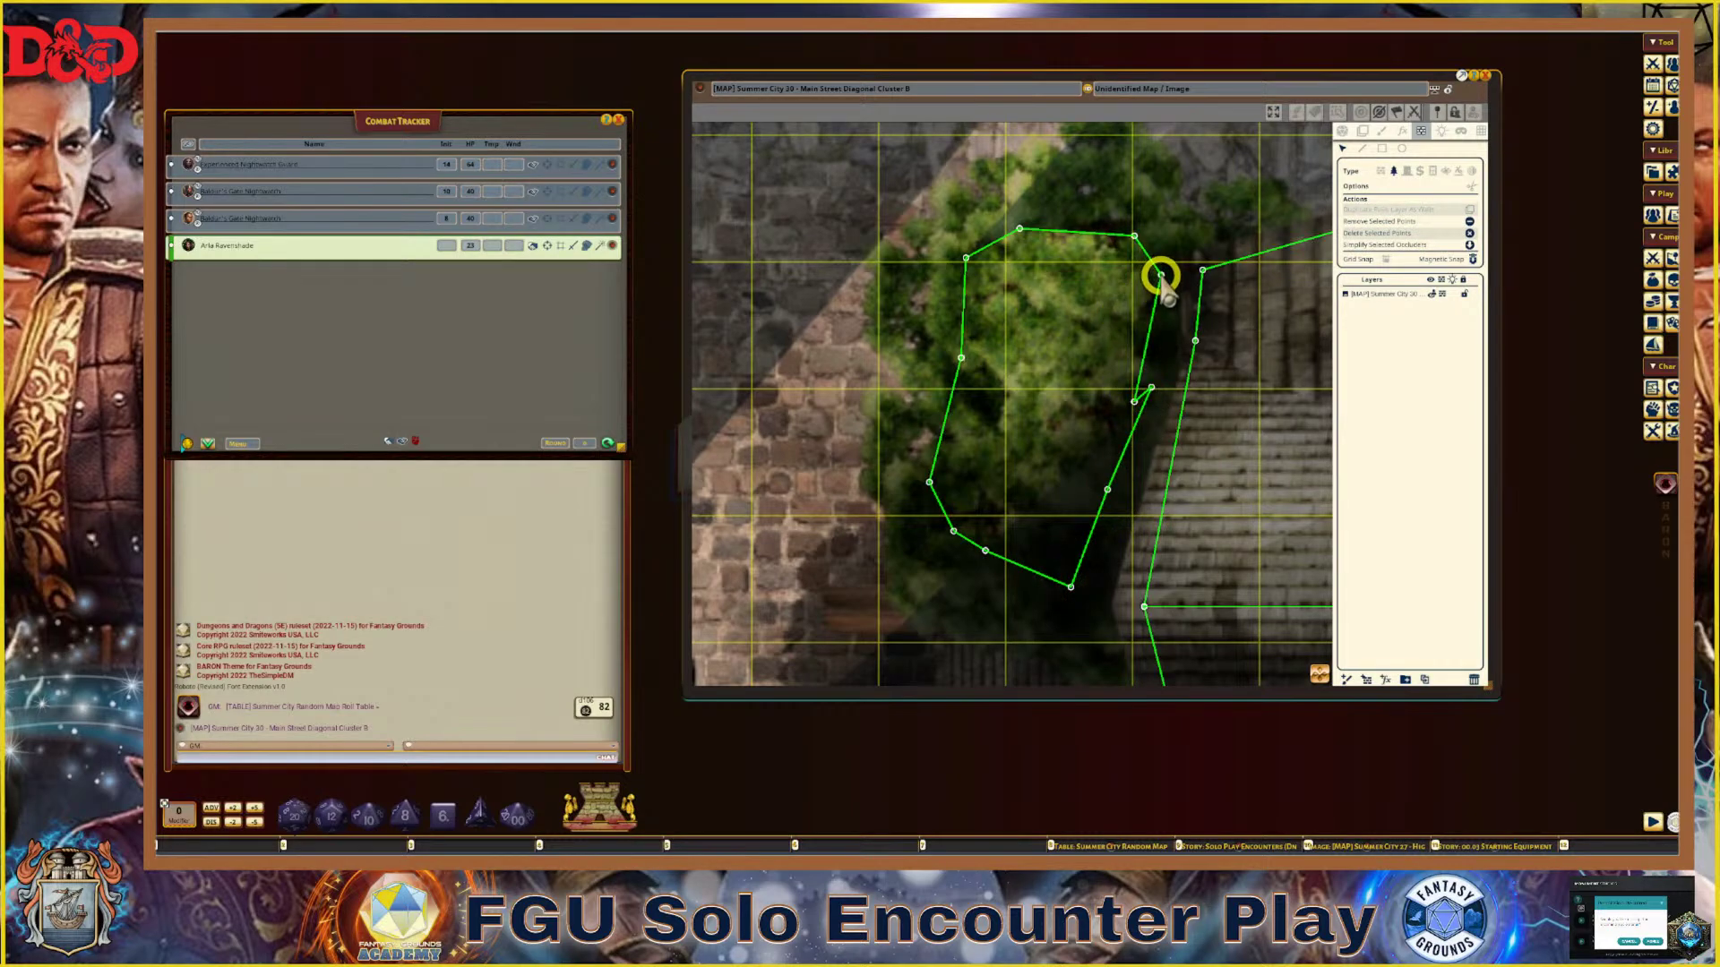
drag(1135, 401, 1163, 341)
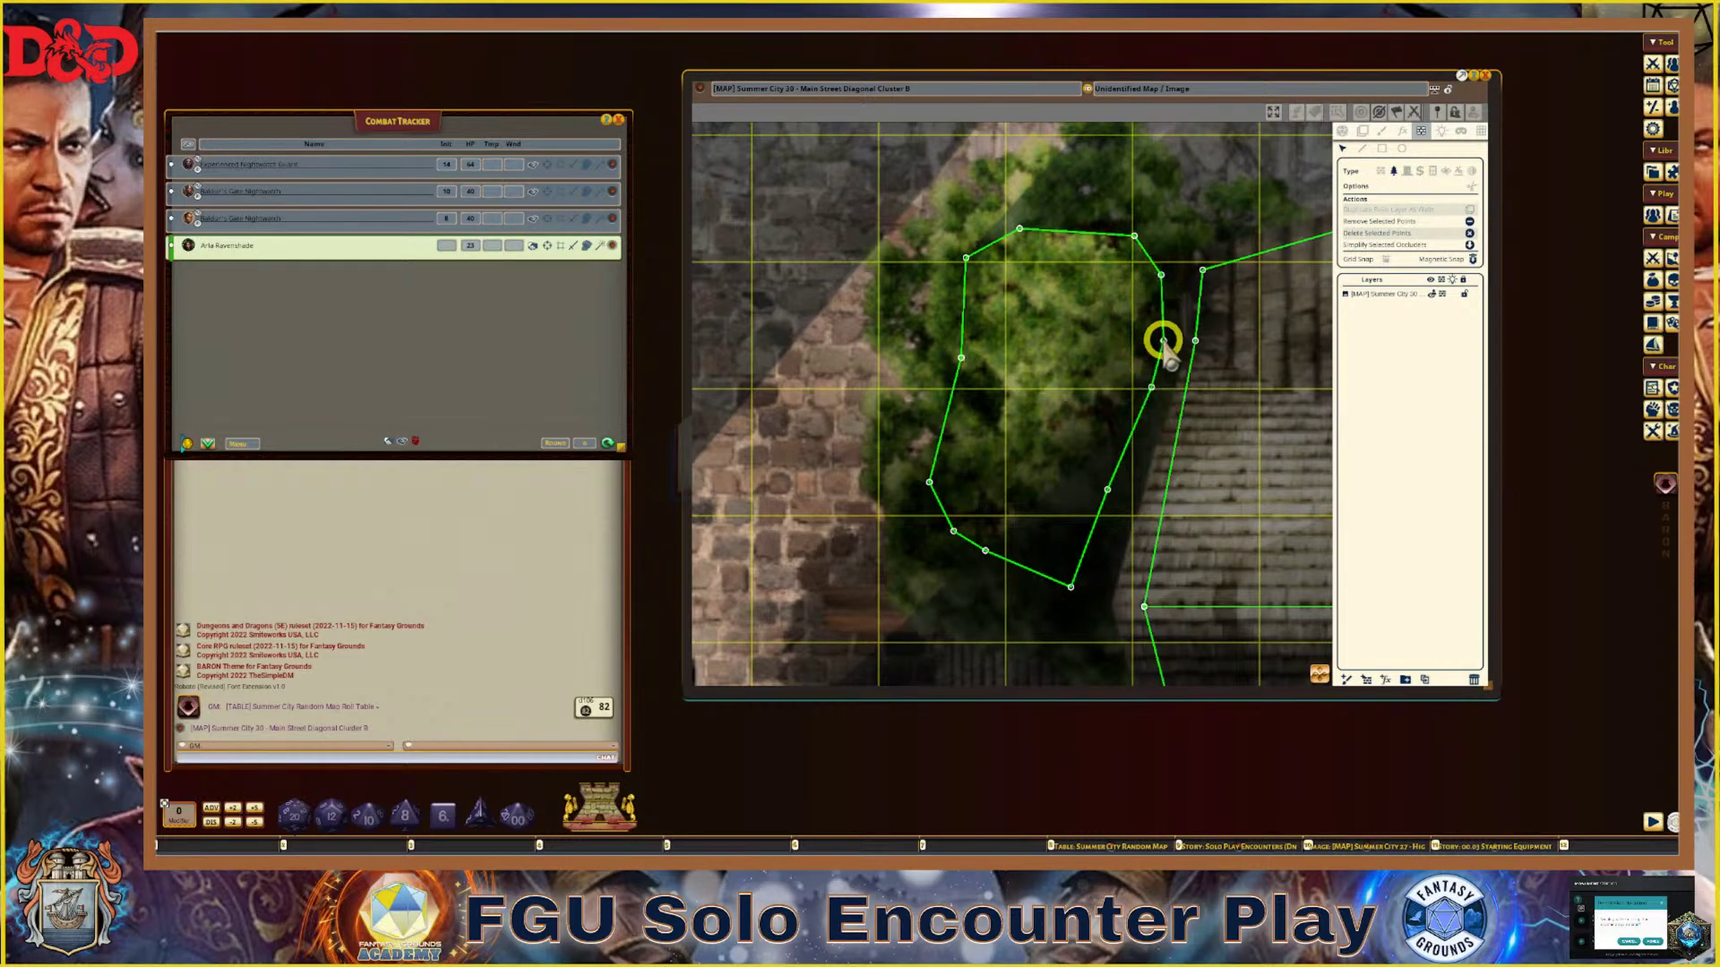
Review the occluders across the whole map and examine the street around the tilted crate and barrels
scroll(1002, 446, down, 10)
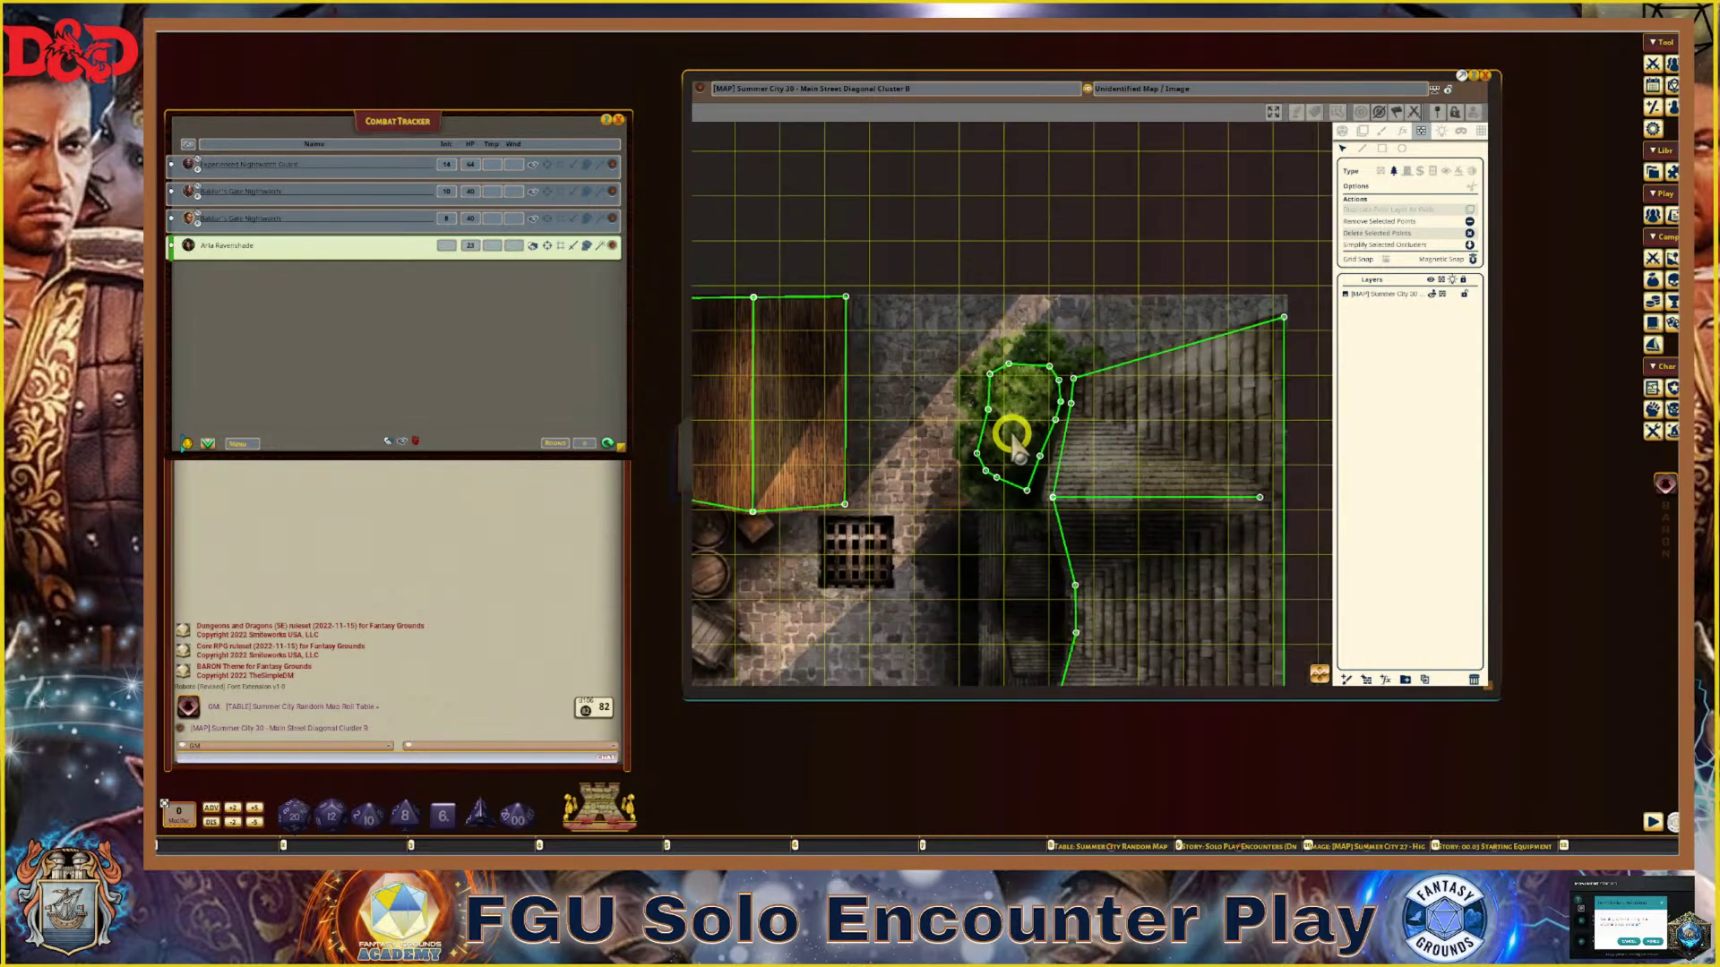
scroll(936, 481, down, 2)
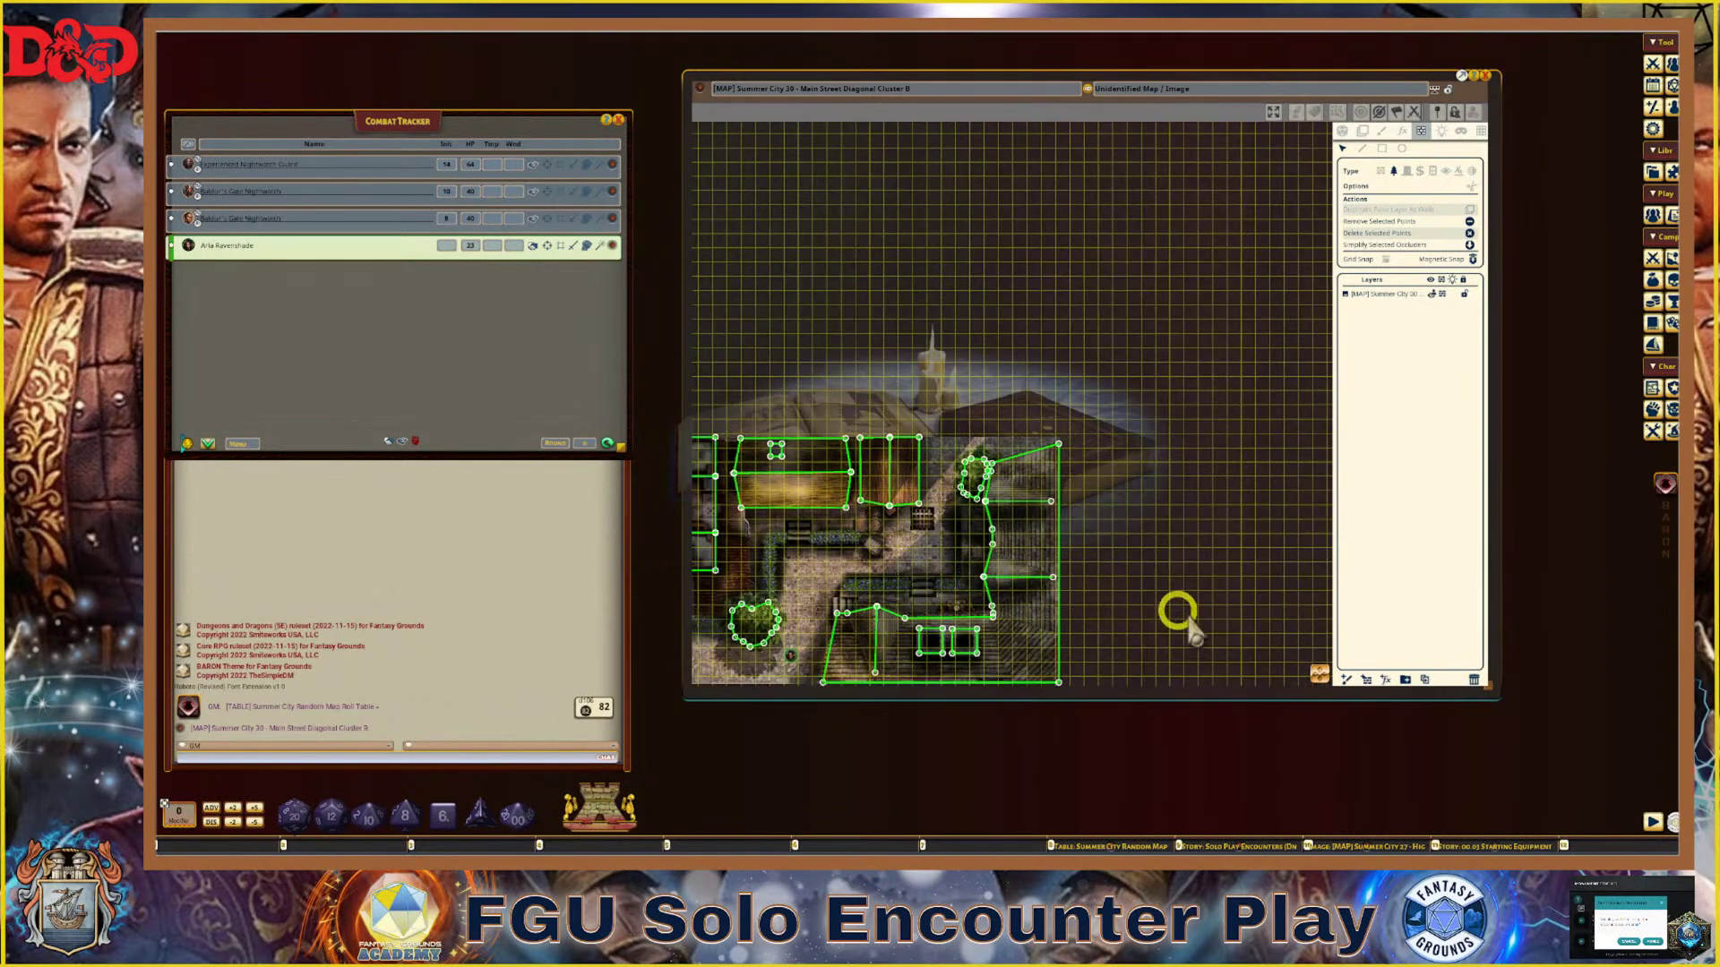
scroll(936, 470, up, 6)
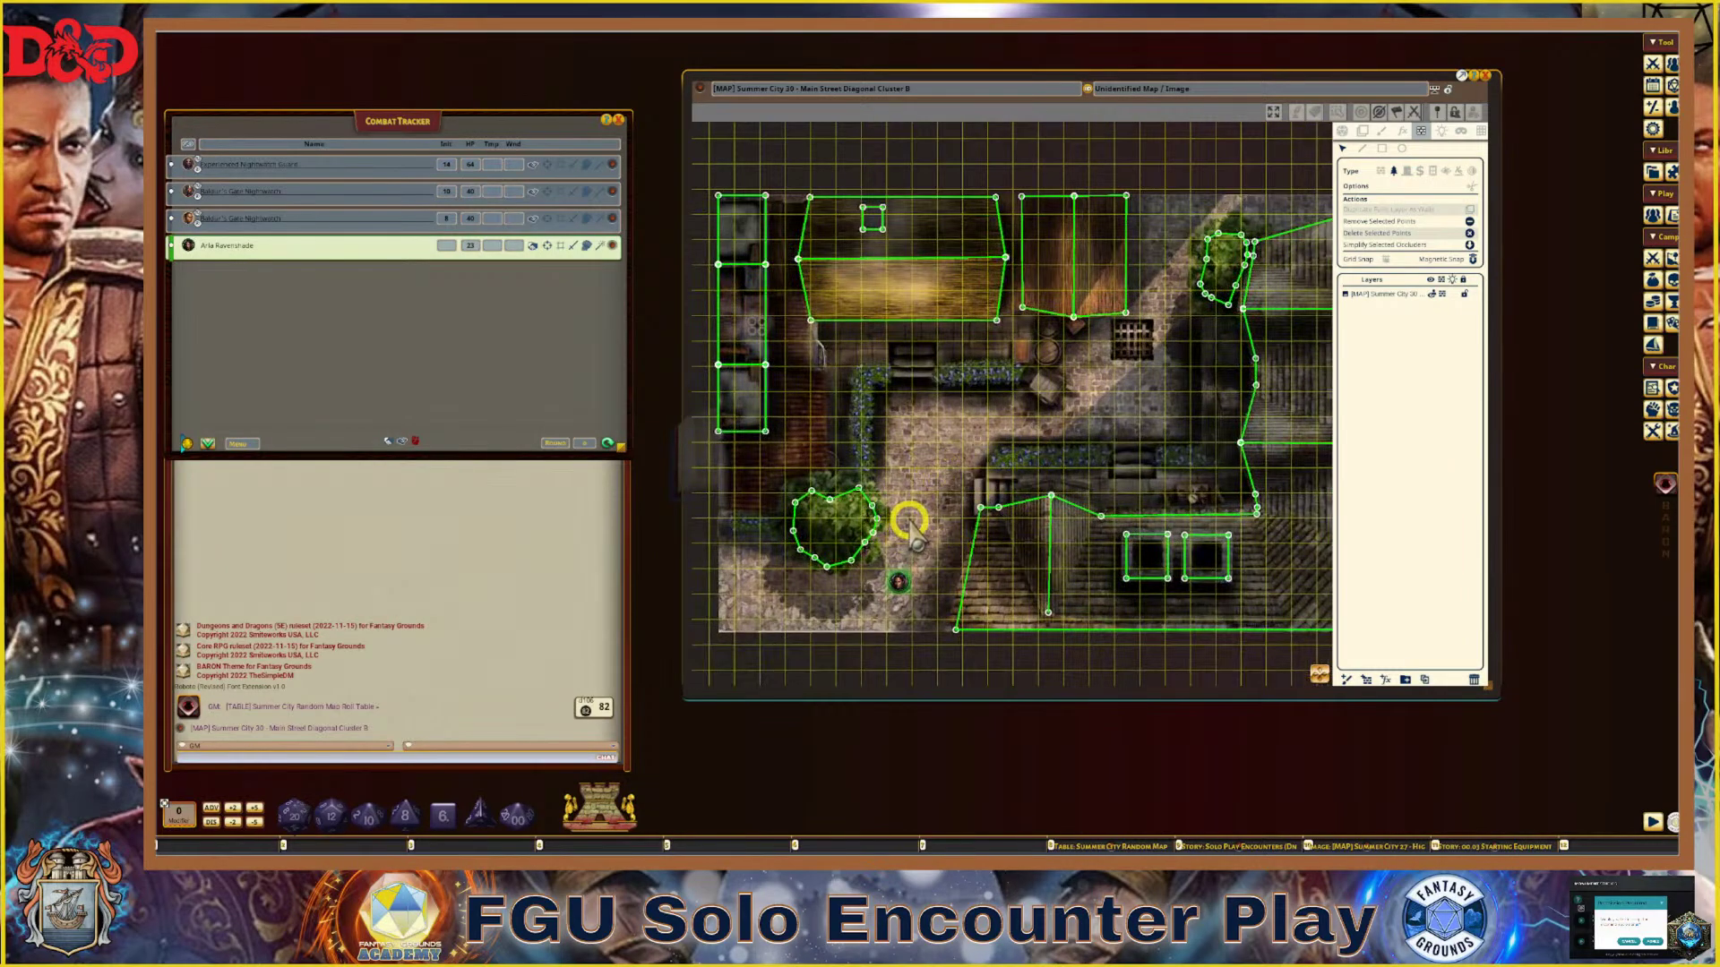
scroll(910, 524, up, 1)
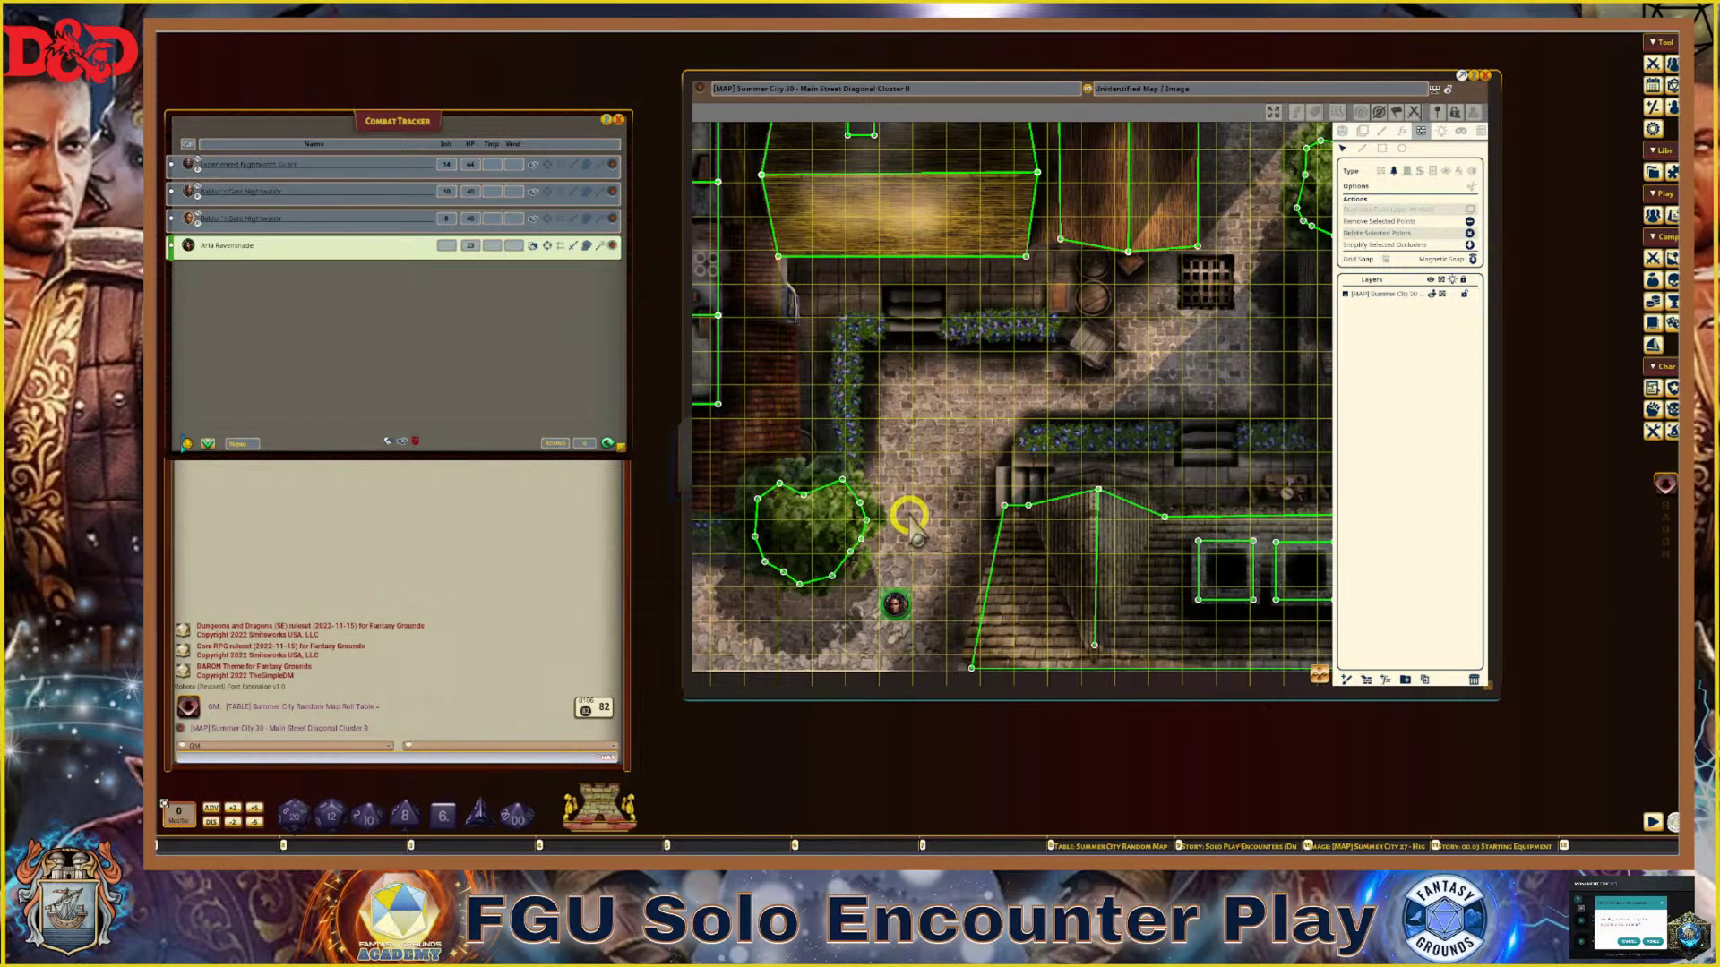
scroll(1093, 395, up, 6)
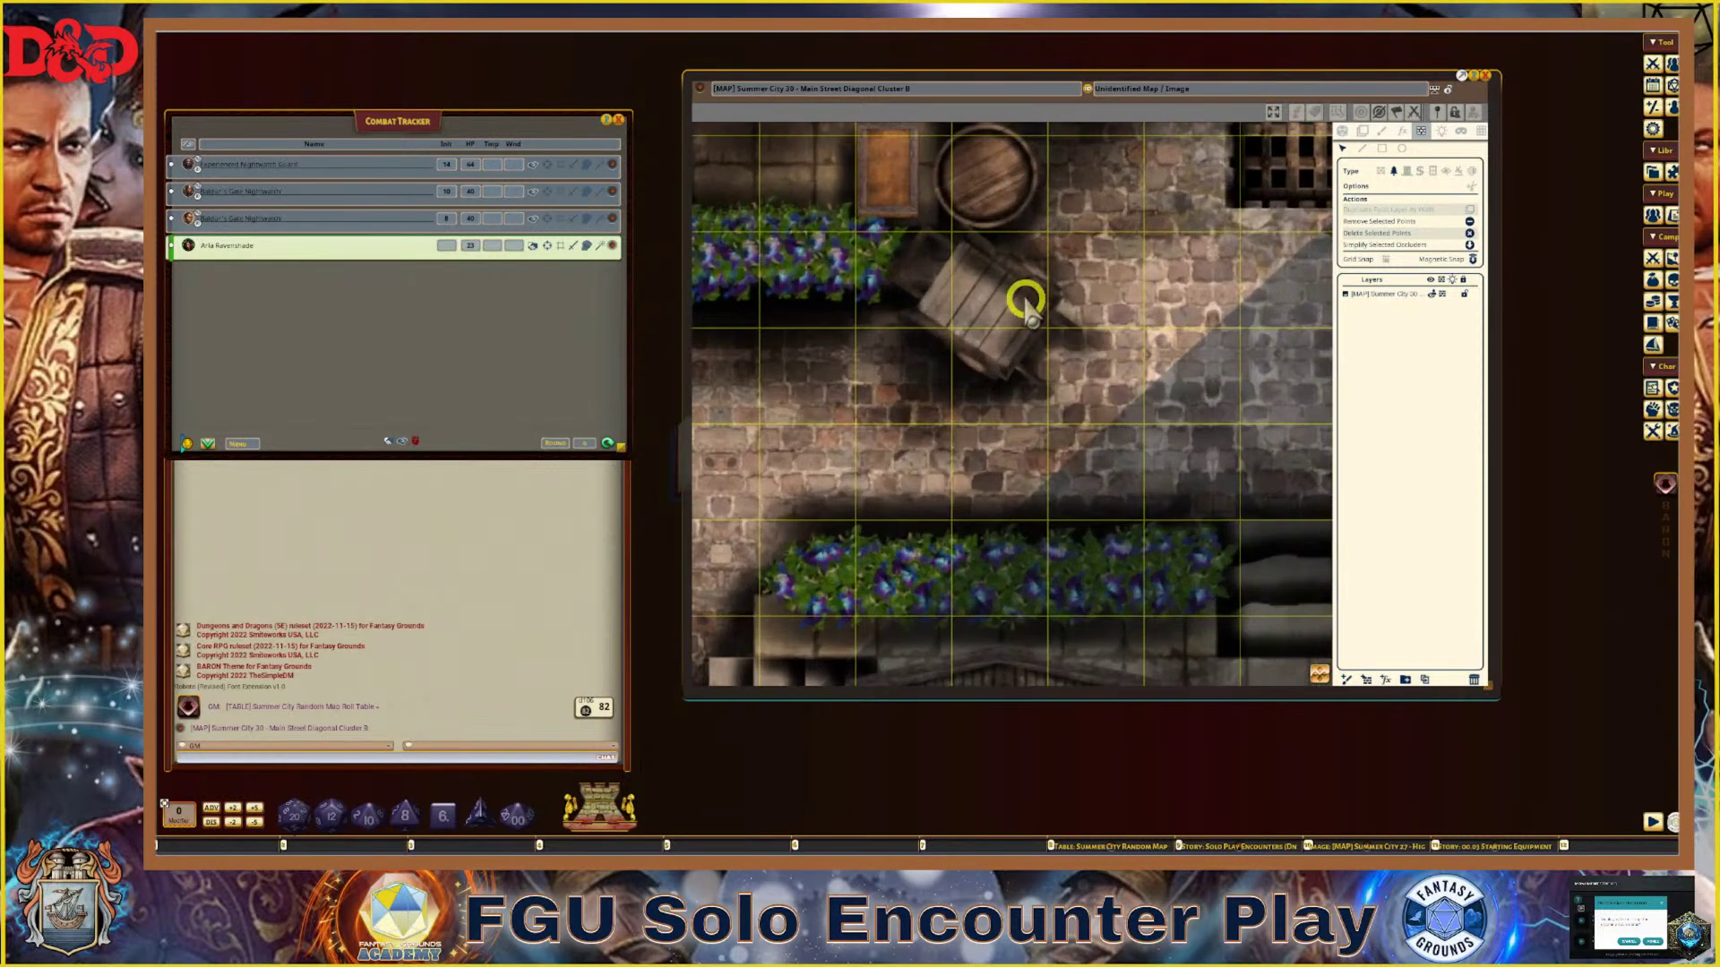
drag(1319, 675, 1335, 620)
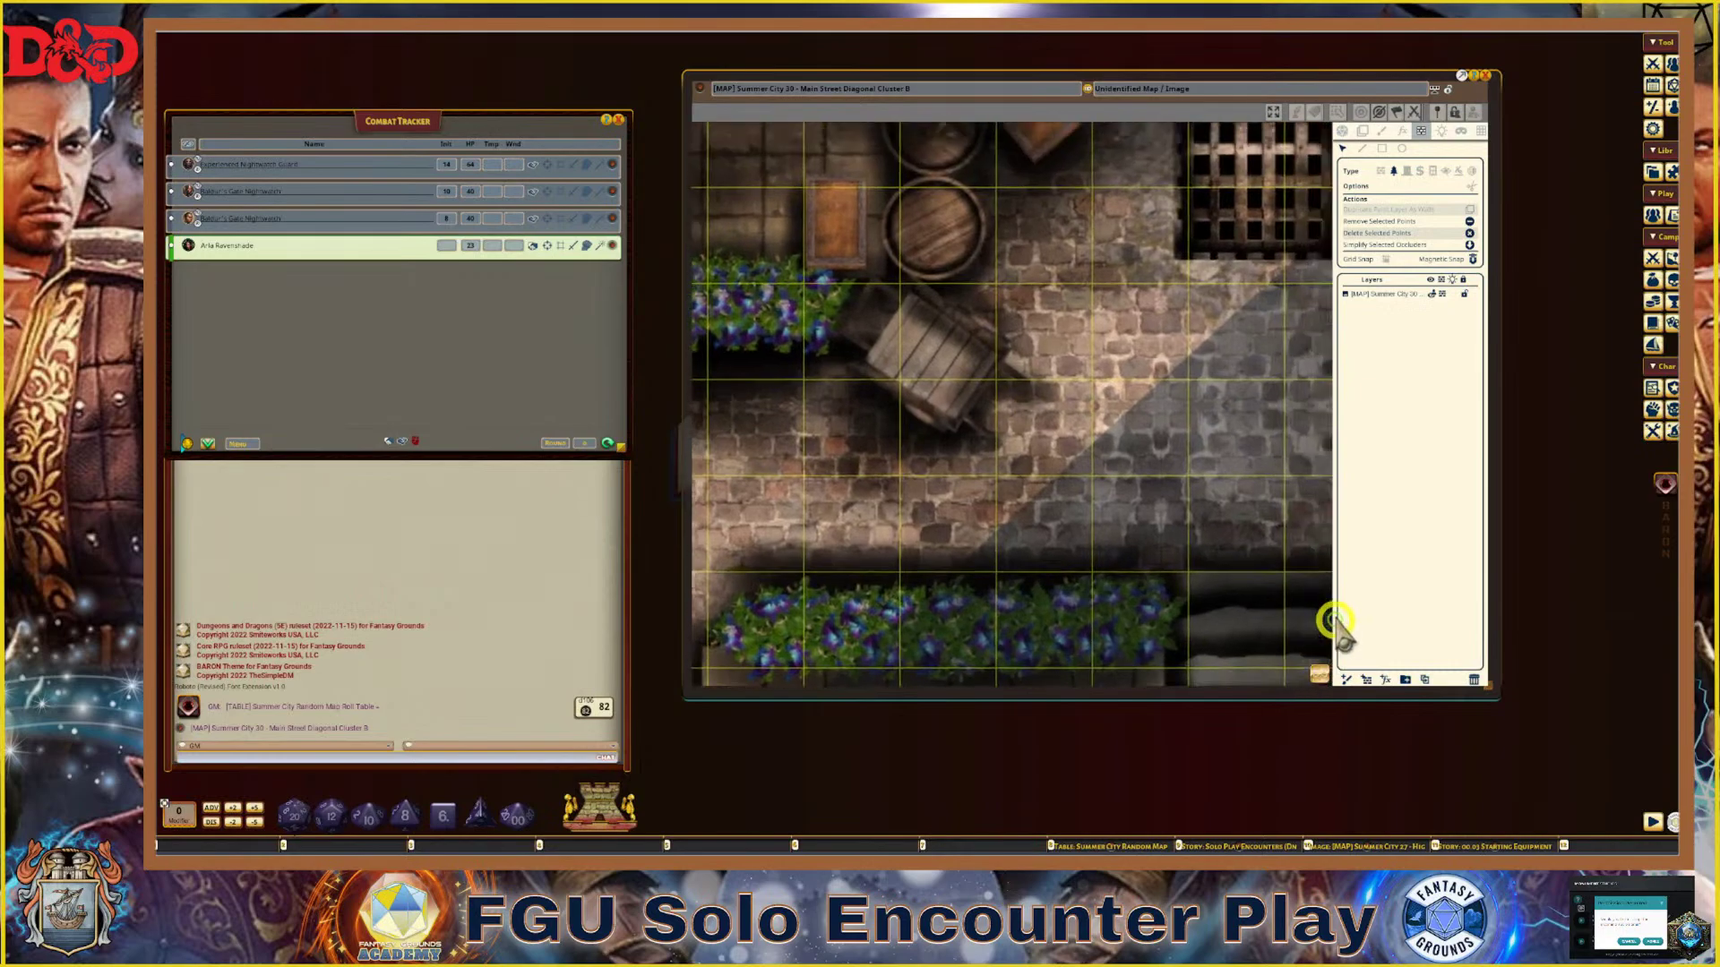
scroll(1030, 407, down, 1)
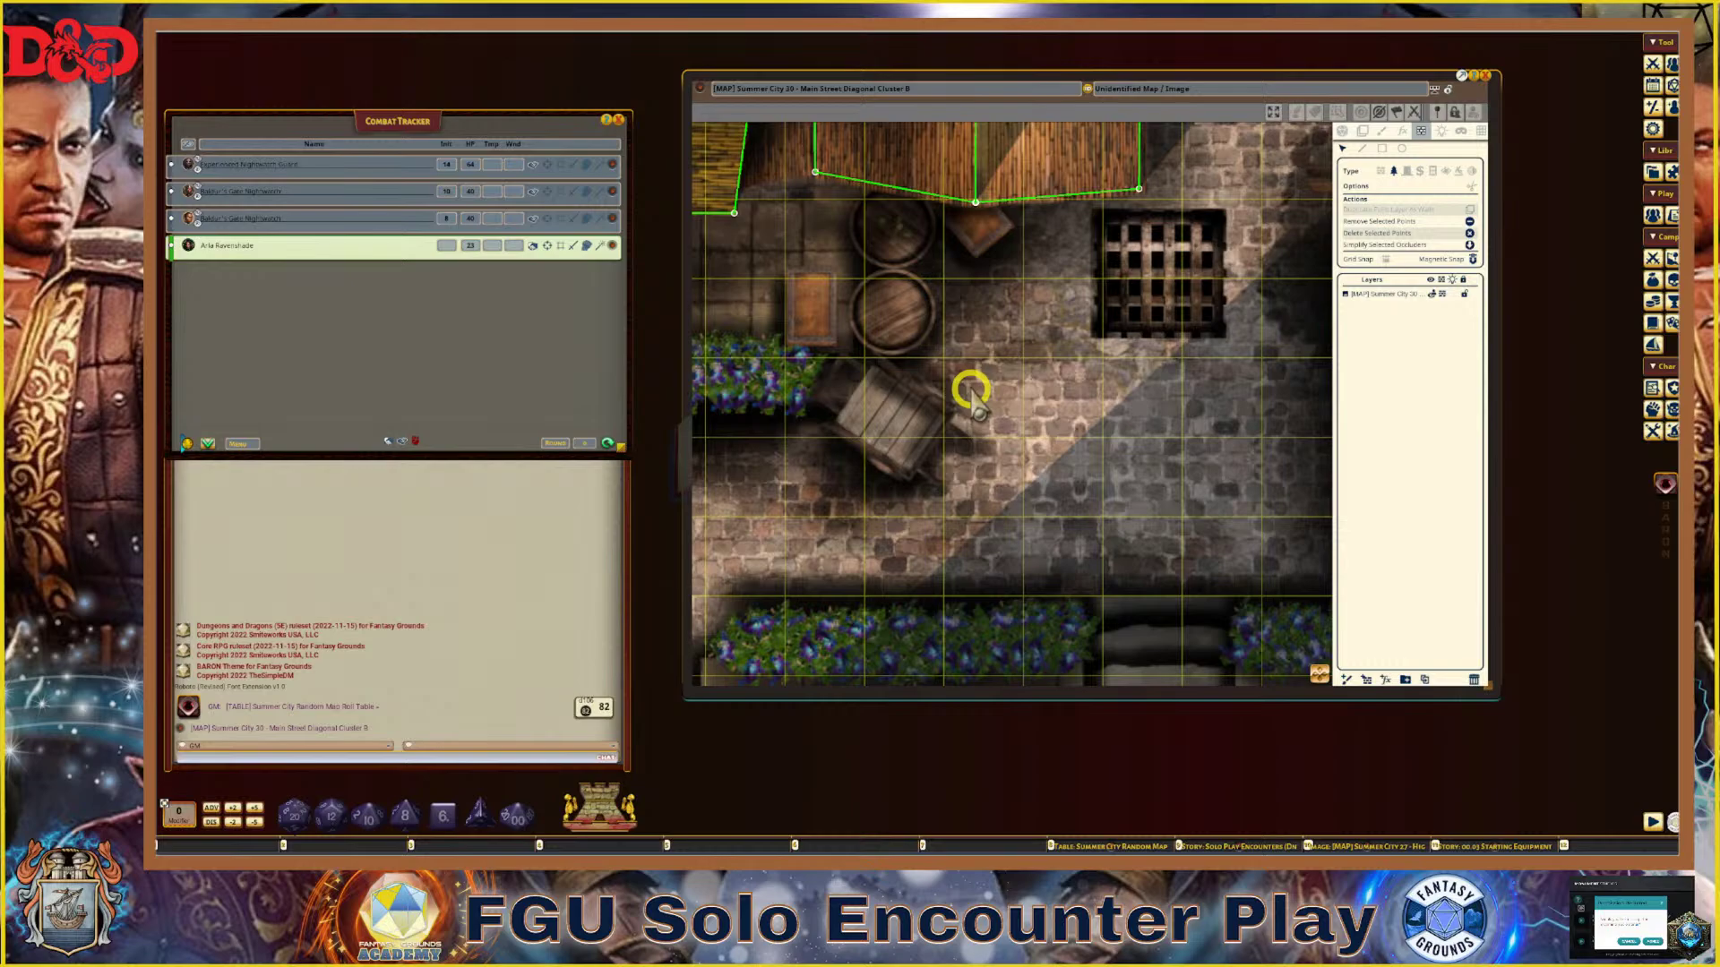
Leave occluder editing, look at the map's lighting and shadow settings, and return to the map's general play actions
click(1441, 131)
click(1422, 147)
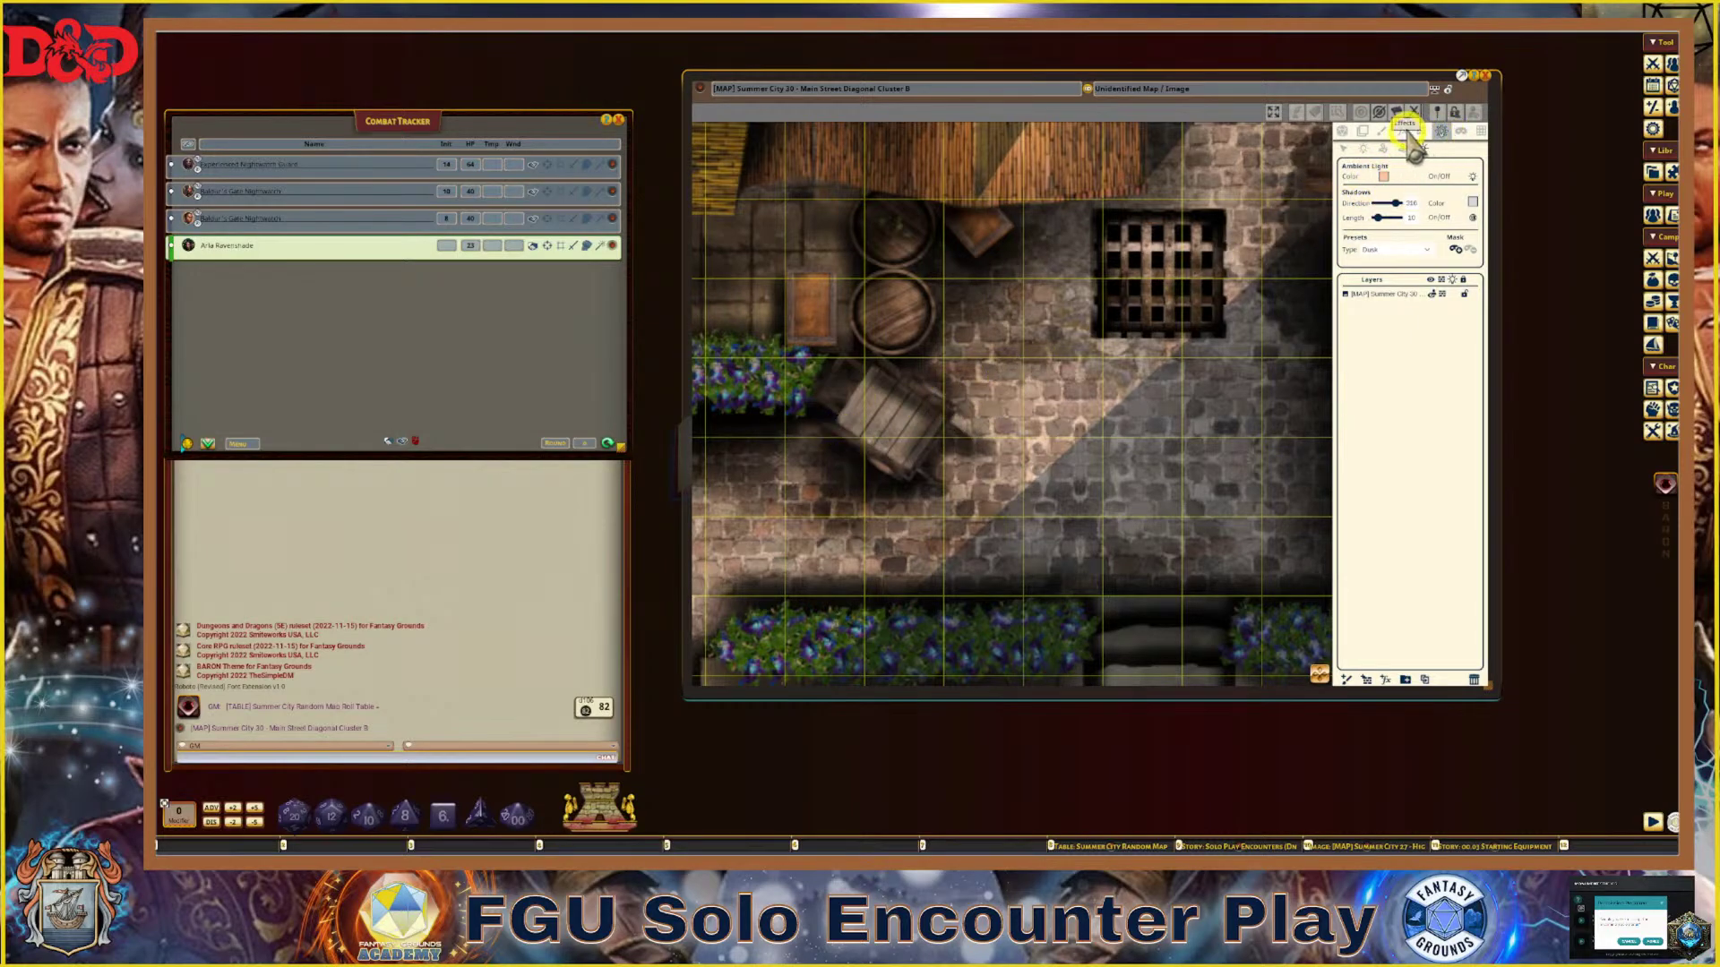
click(1344, 130)
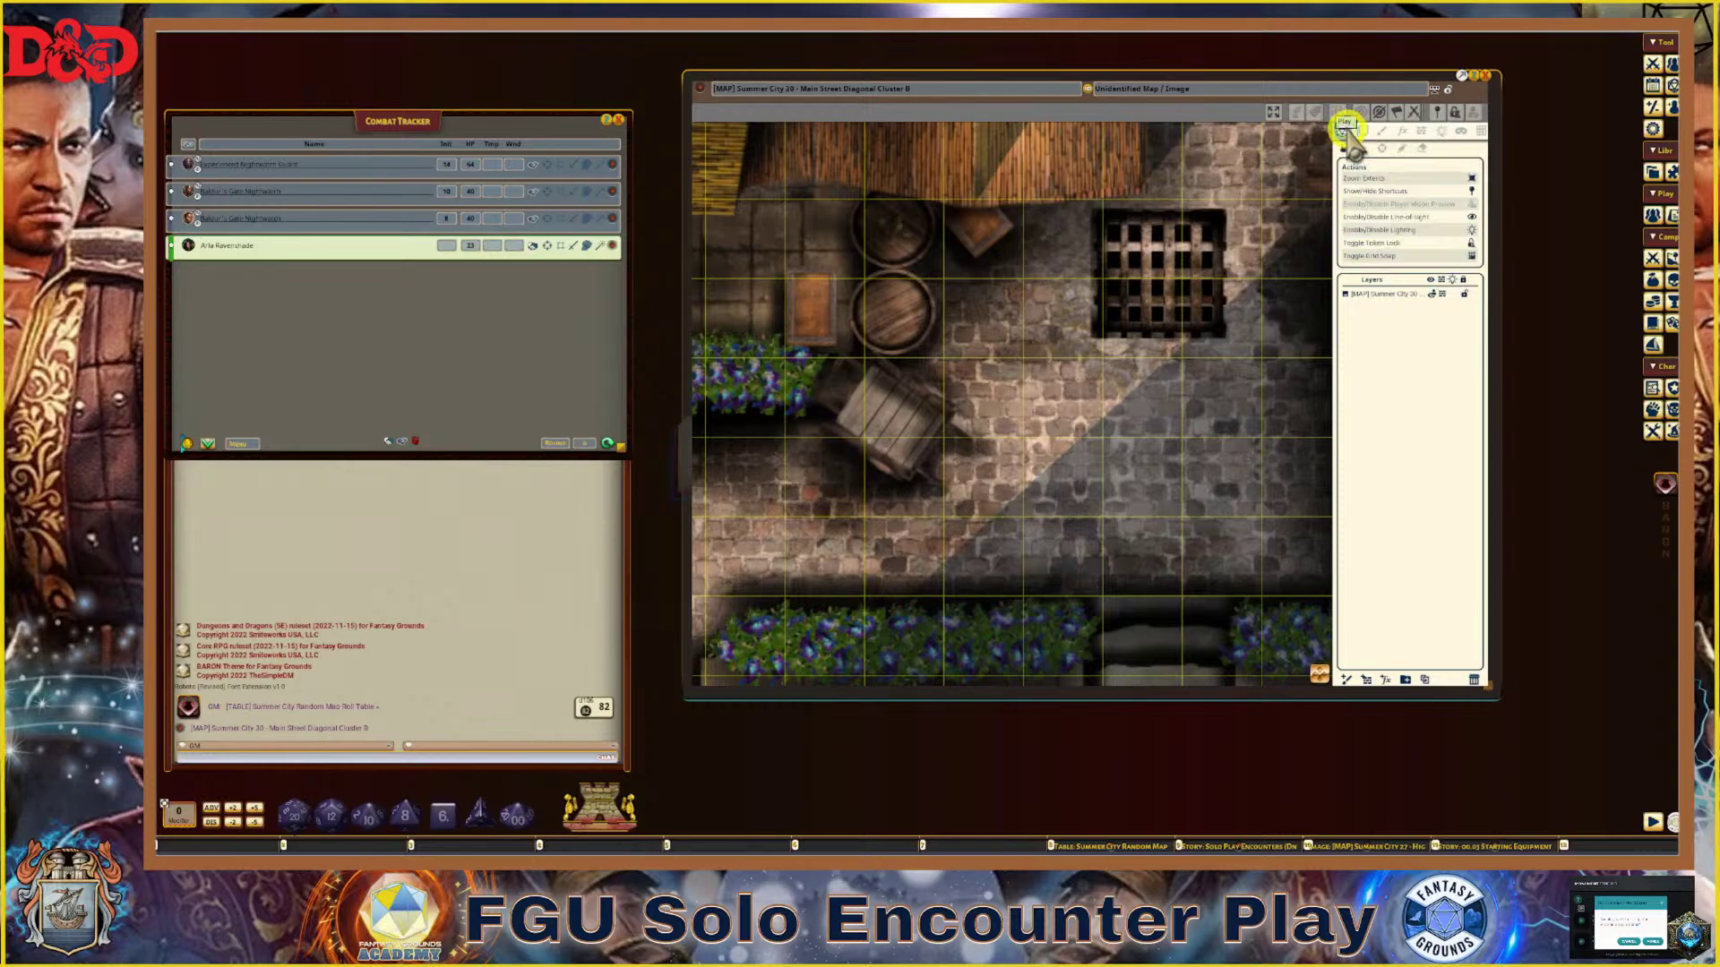
Turn on the player vision preview and reposition the character's token on the street beside the lower tree
click(1473, 205)
scroll(1075, 358, down, 6)
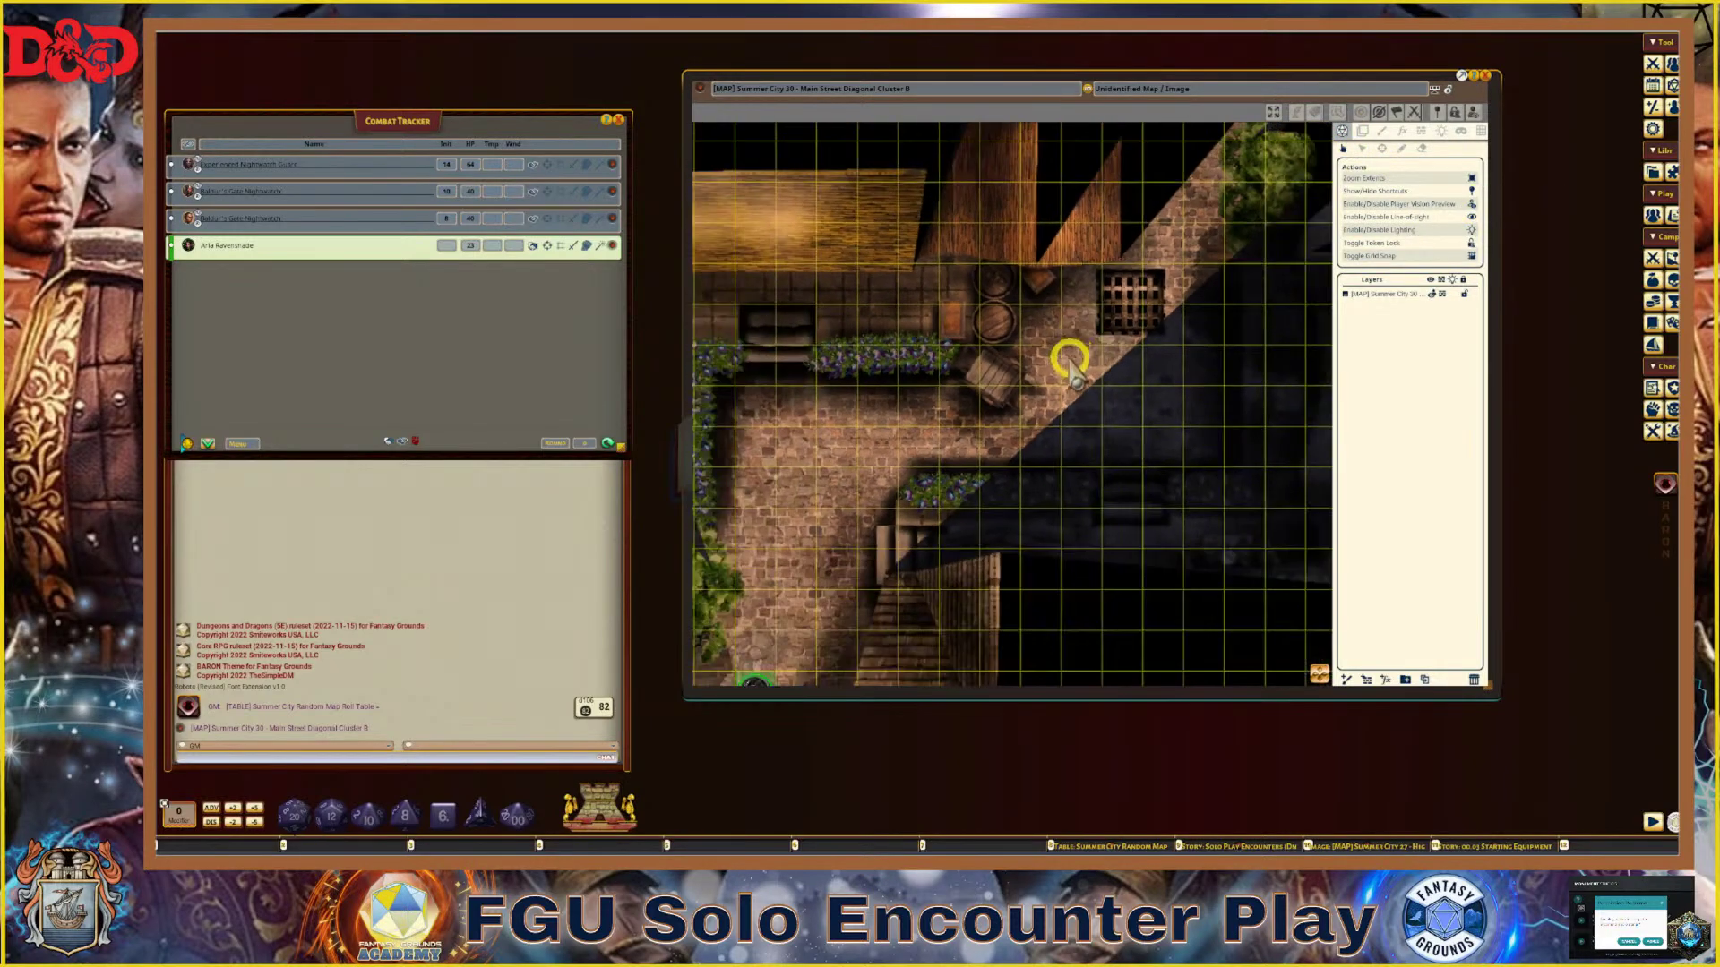
scroll(876, 569, up, 6)
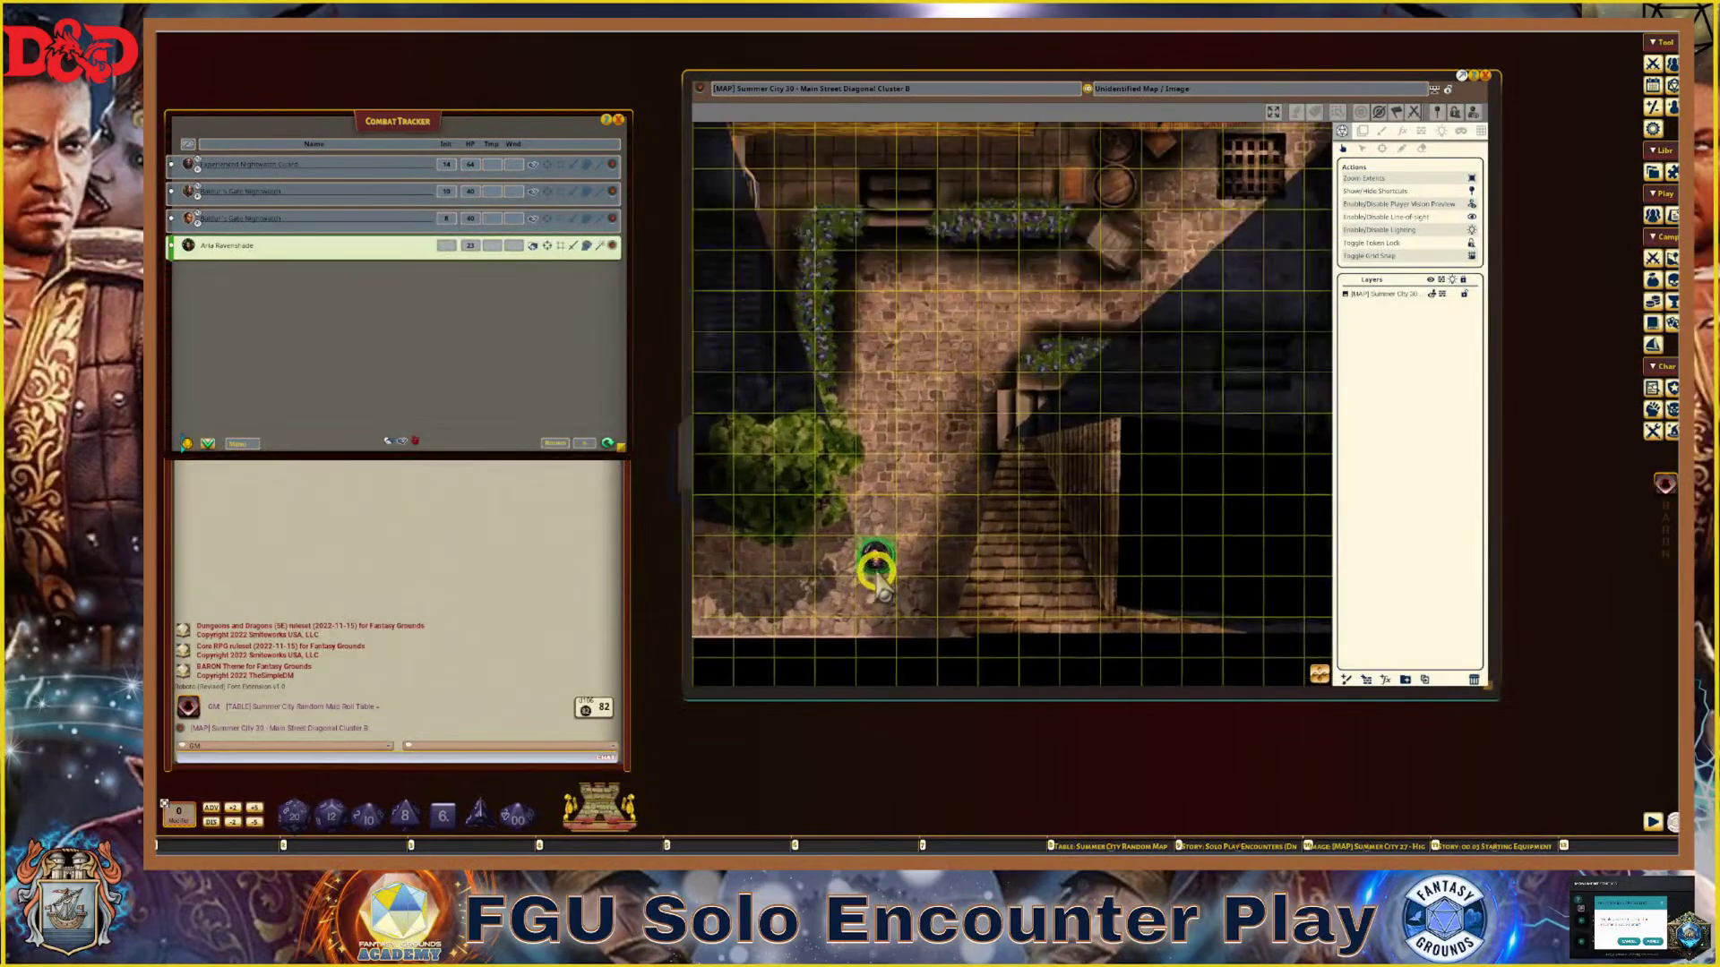
mouse_move(878, 564)
mouse_down()
mouse_move(945, 316)
mouse_move(1286, 269)
mouse_move(941, 324)
mouse_move(890, 563)
mouse_move(852, 594)
mouse_move(816, 576)
mouse_move(907, 556)
mouse_move(898, 536)
mouse_up()
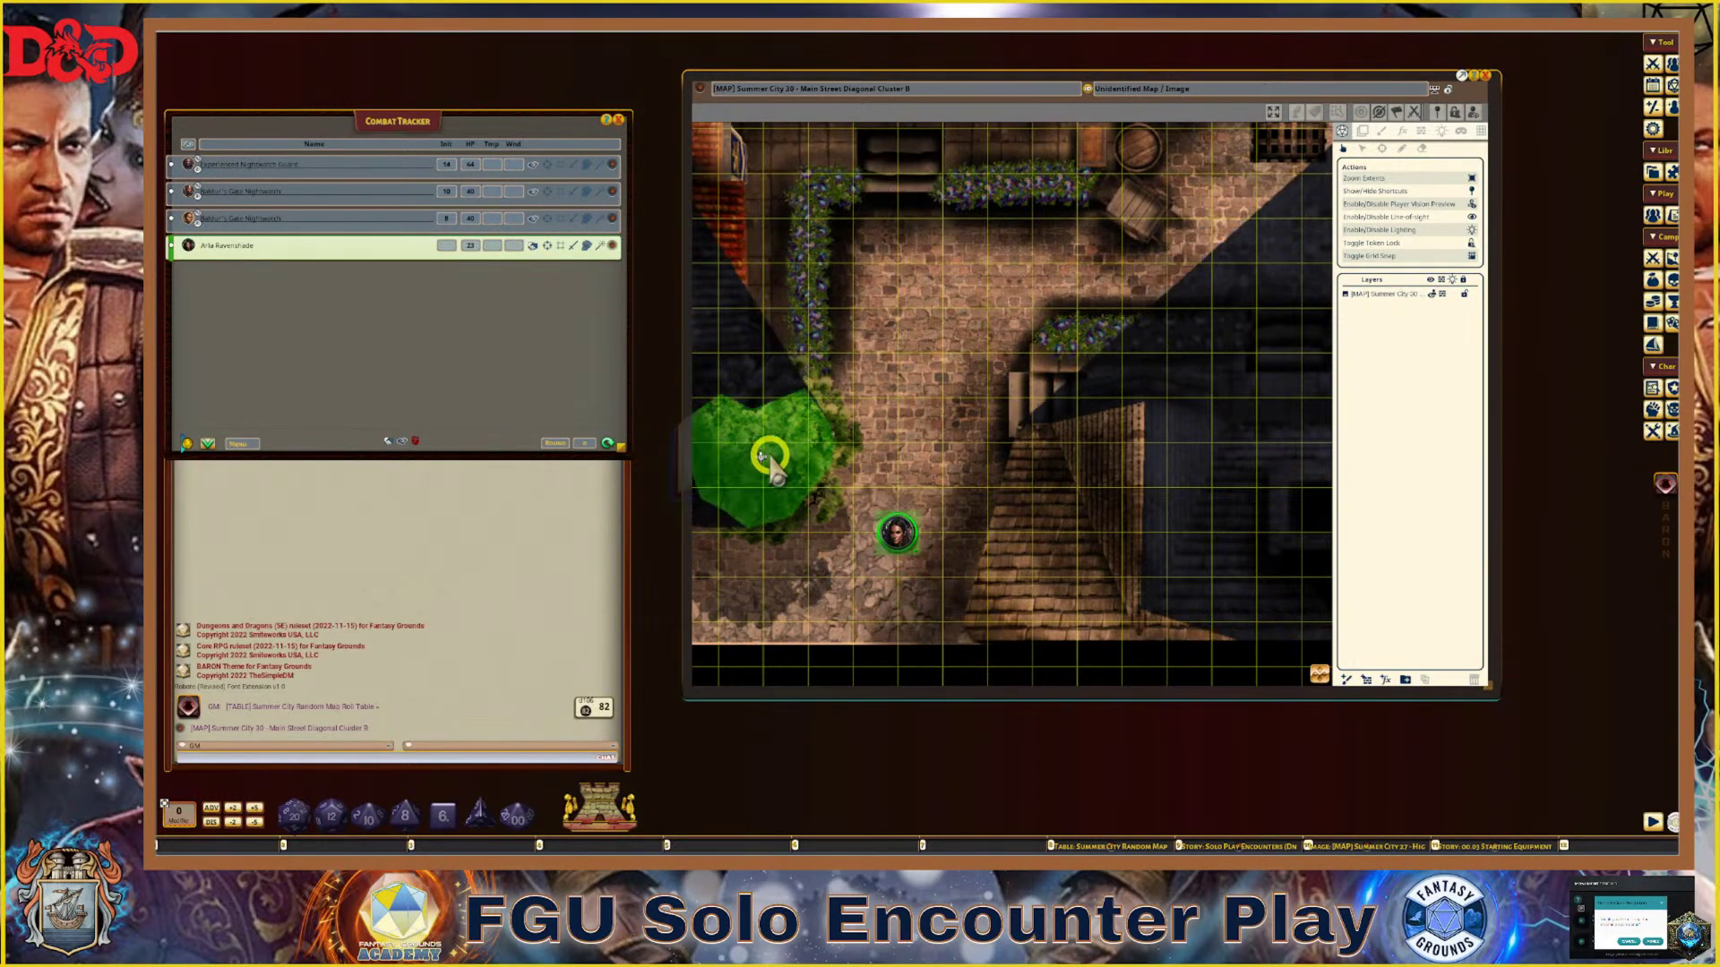
scroll(776, 505, up, 5)
scroll(774, 482, down, 5)
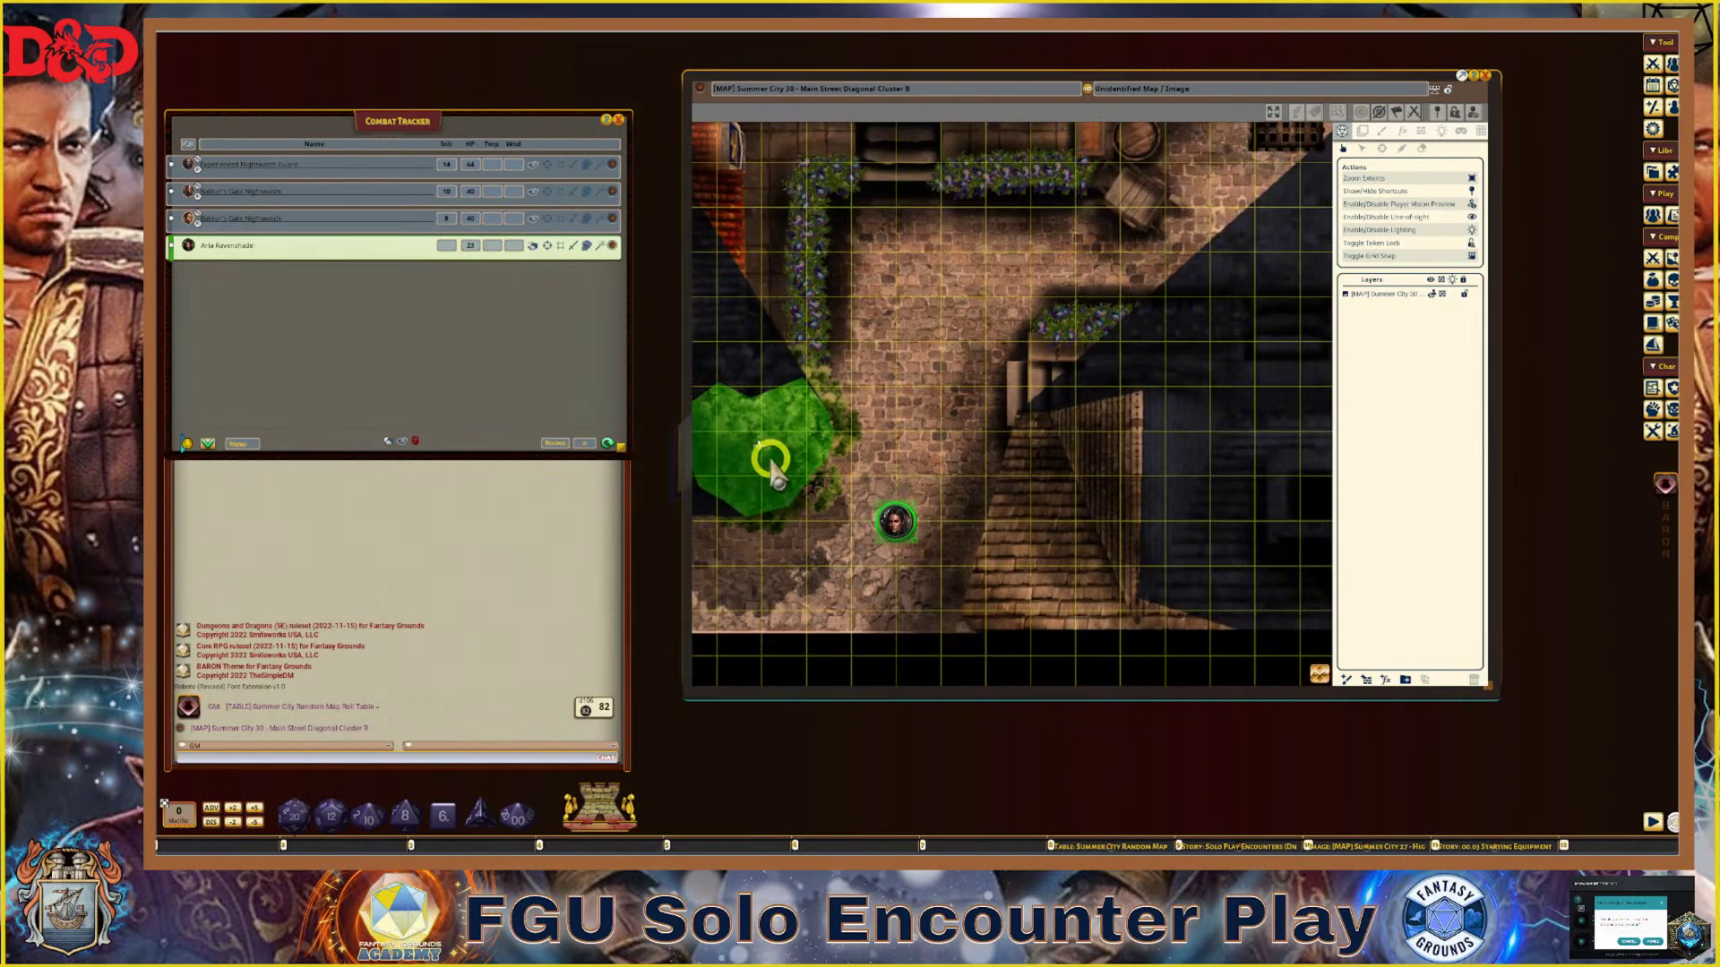
scroll(770, 461, up, 2)
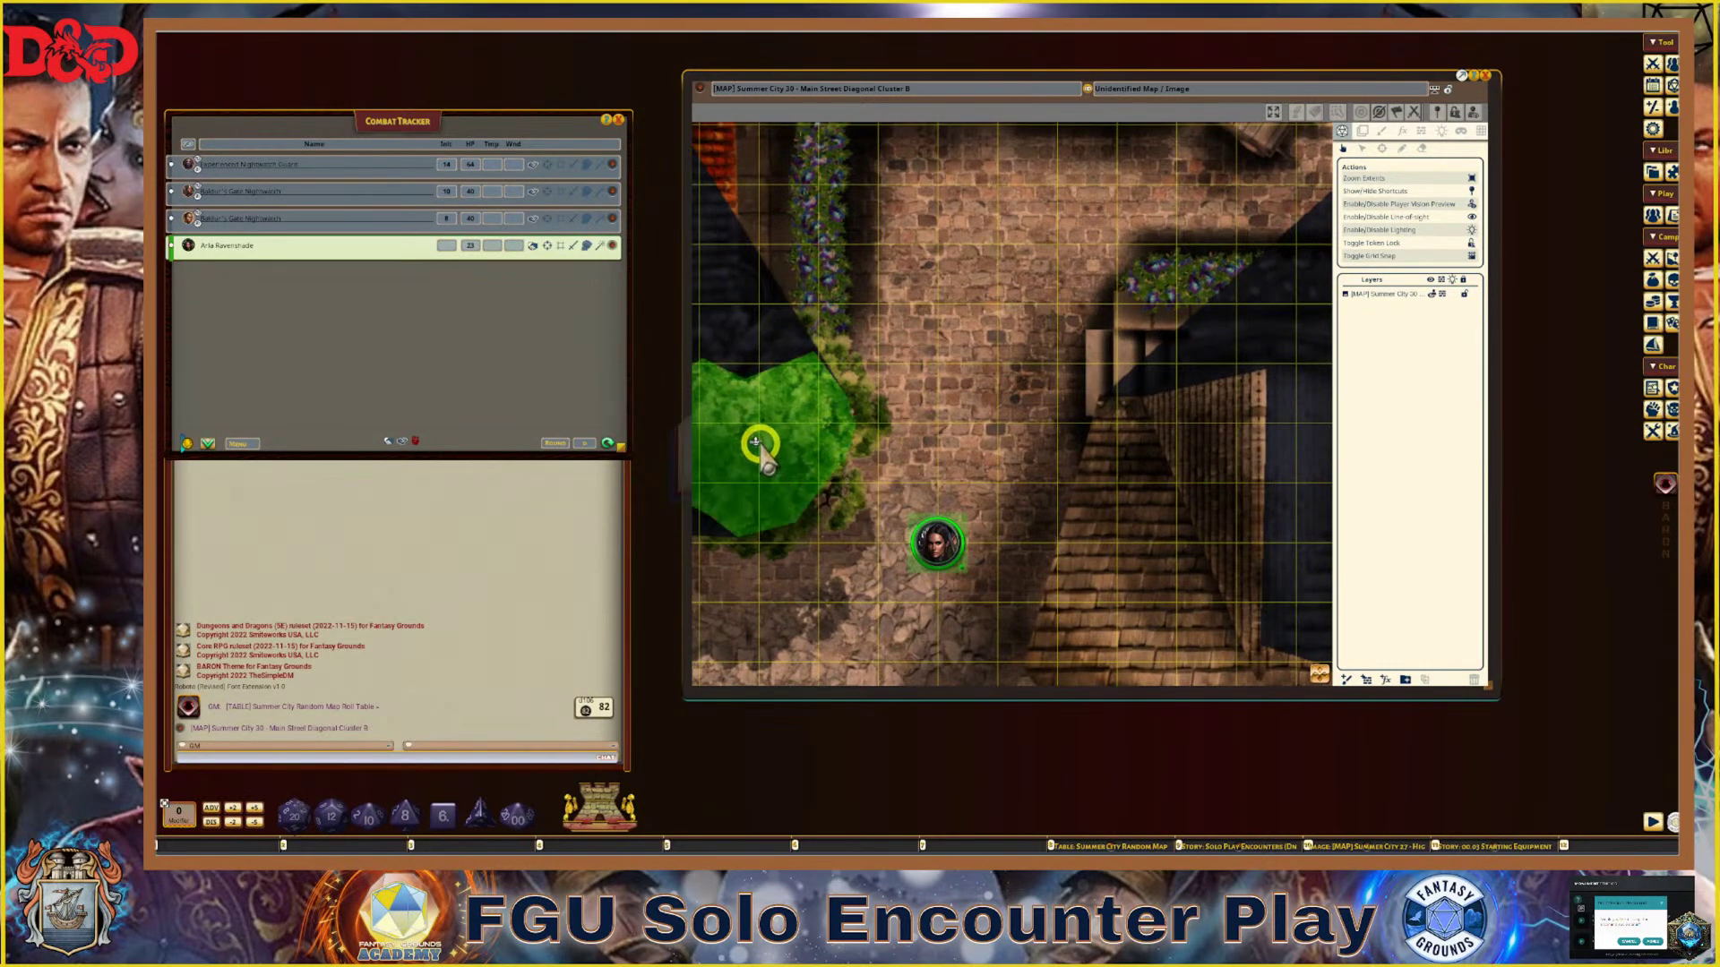
drag(937, 542, 907, 542)
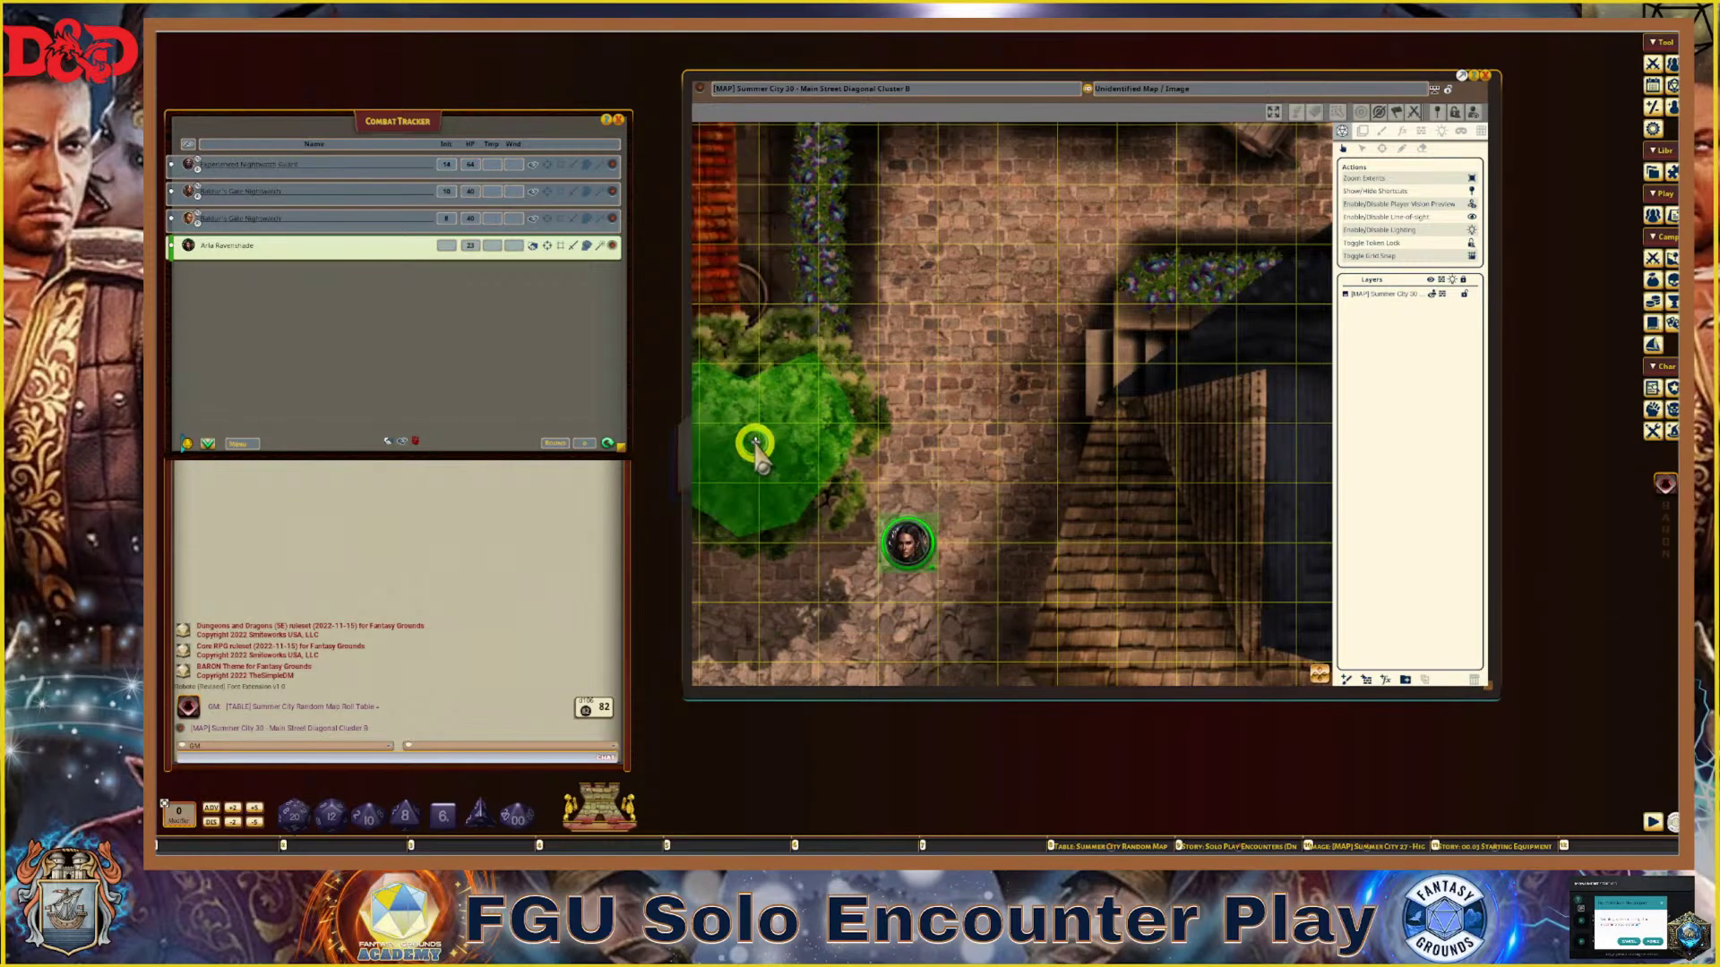
Test line of sight by moving the character's token into the tree's foliage and back out onto the street
drag(905, 537, 746, 441)
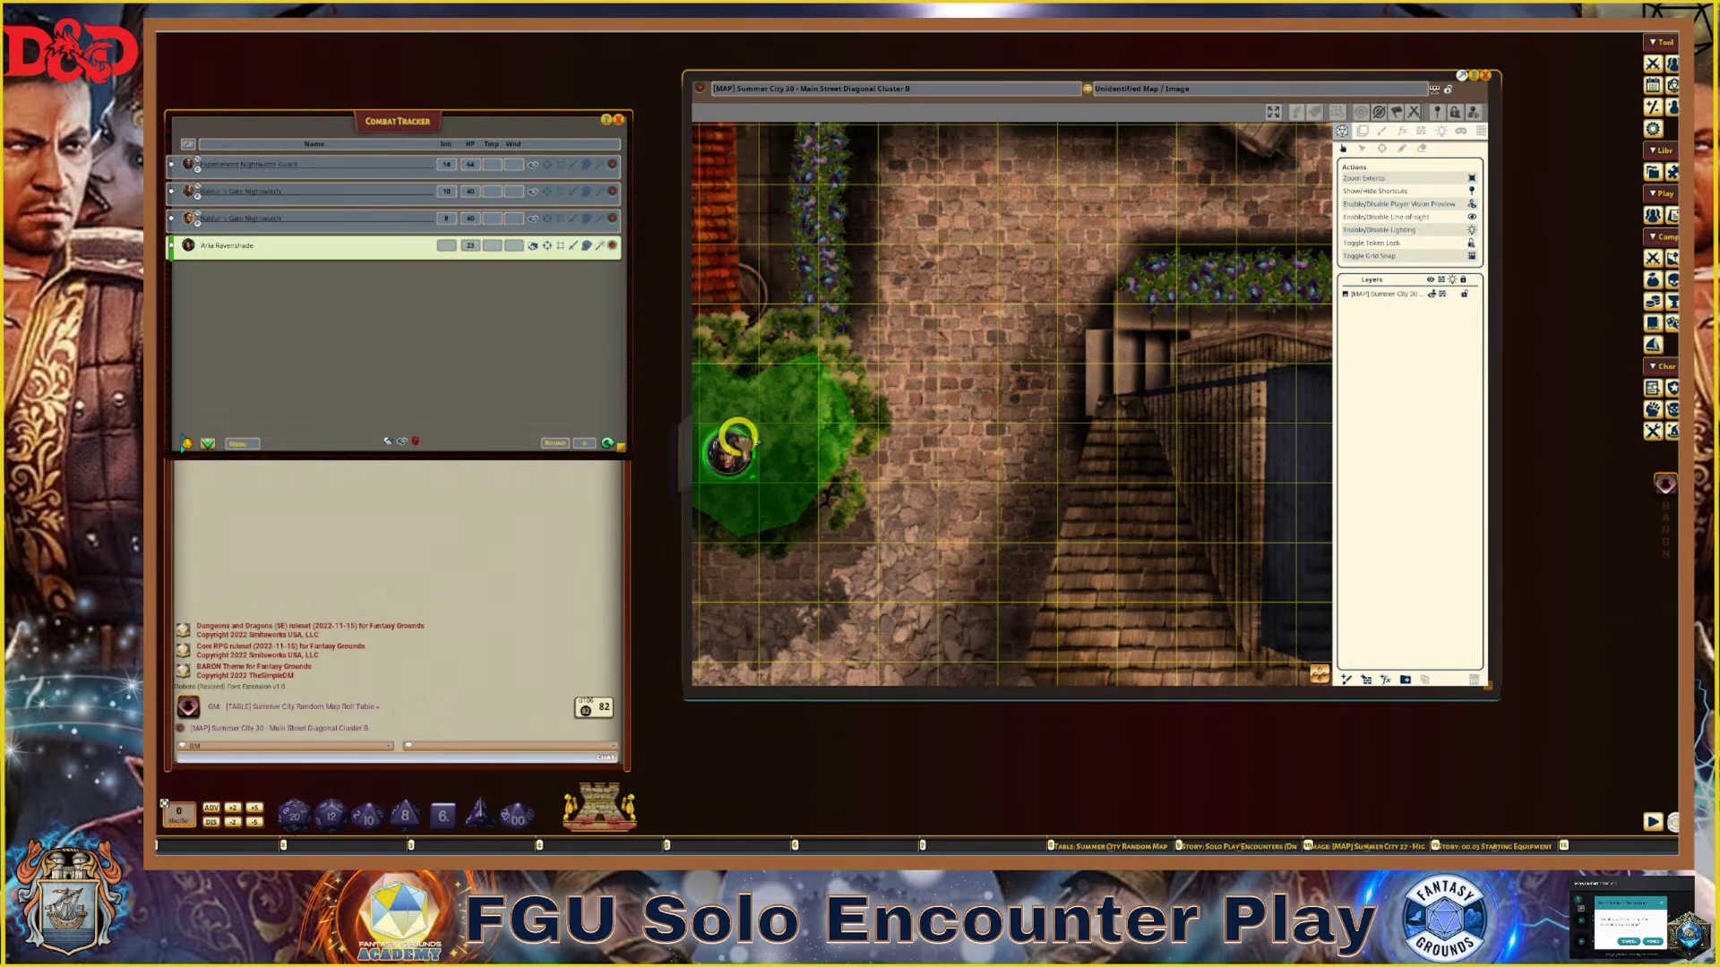
scroll(793, 477, down, 2)
drag(742, 457, 921, 502)
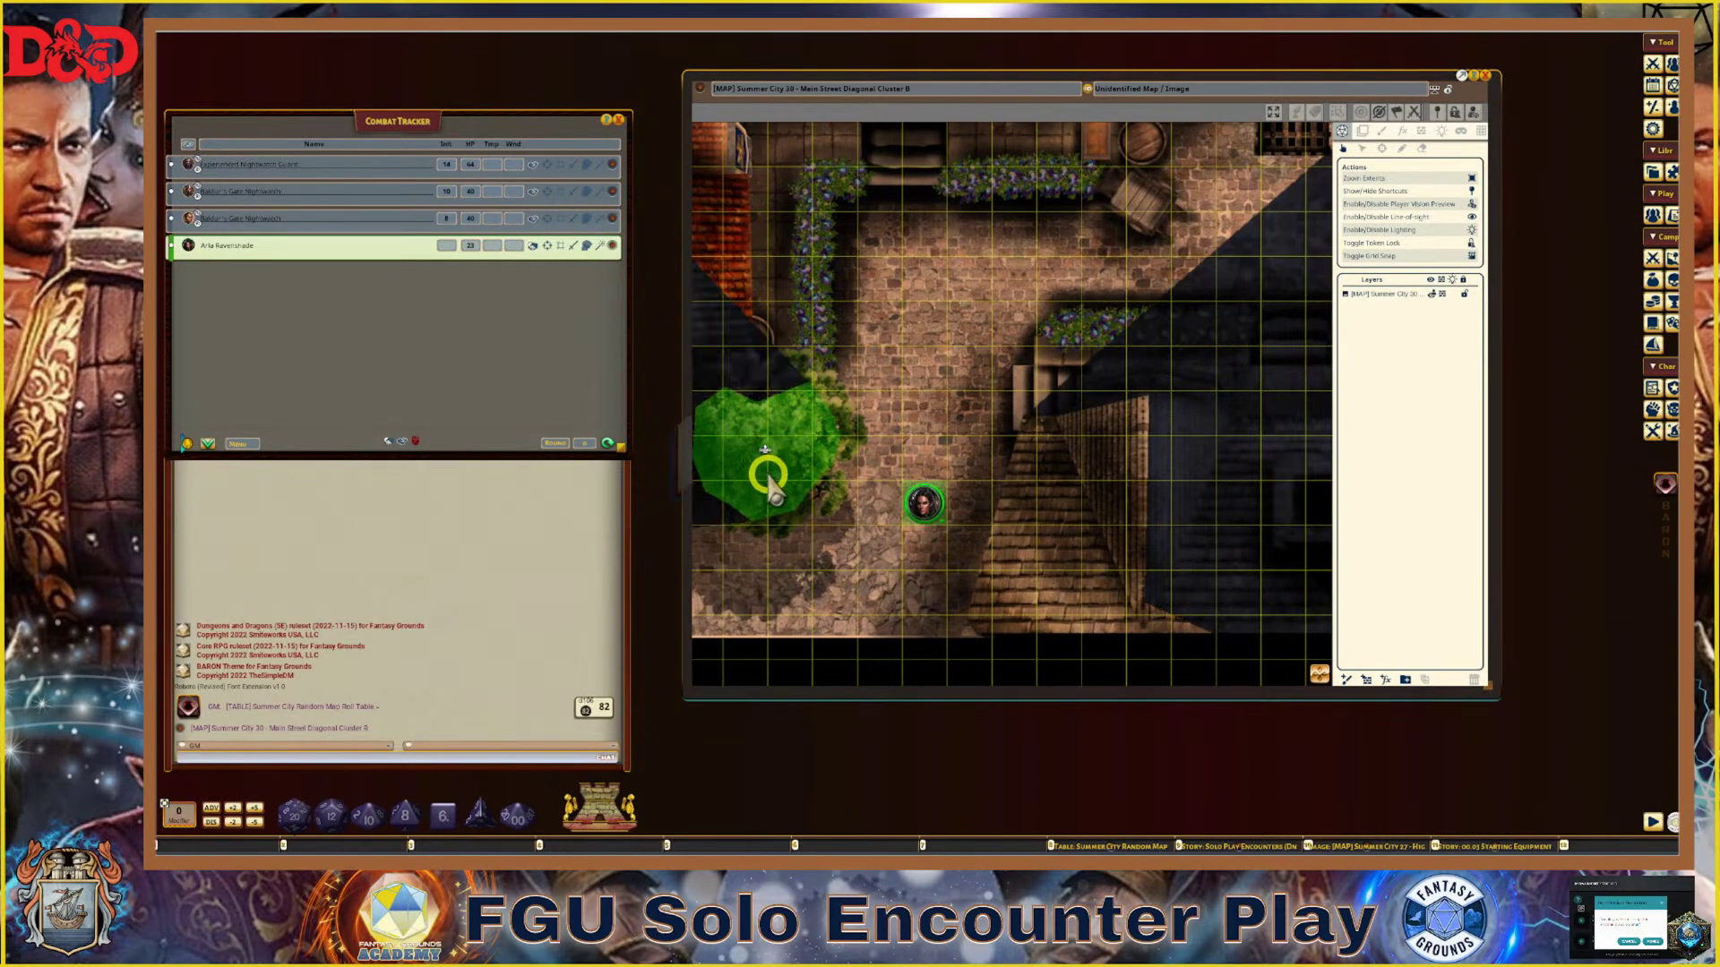
scroll(769, 479, up, 5)
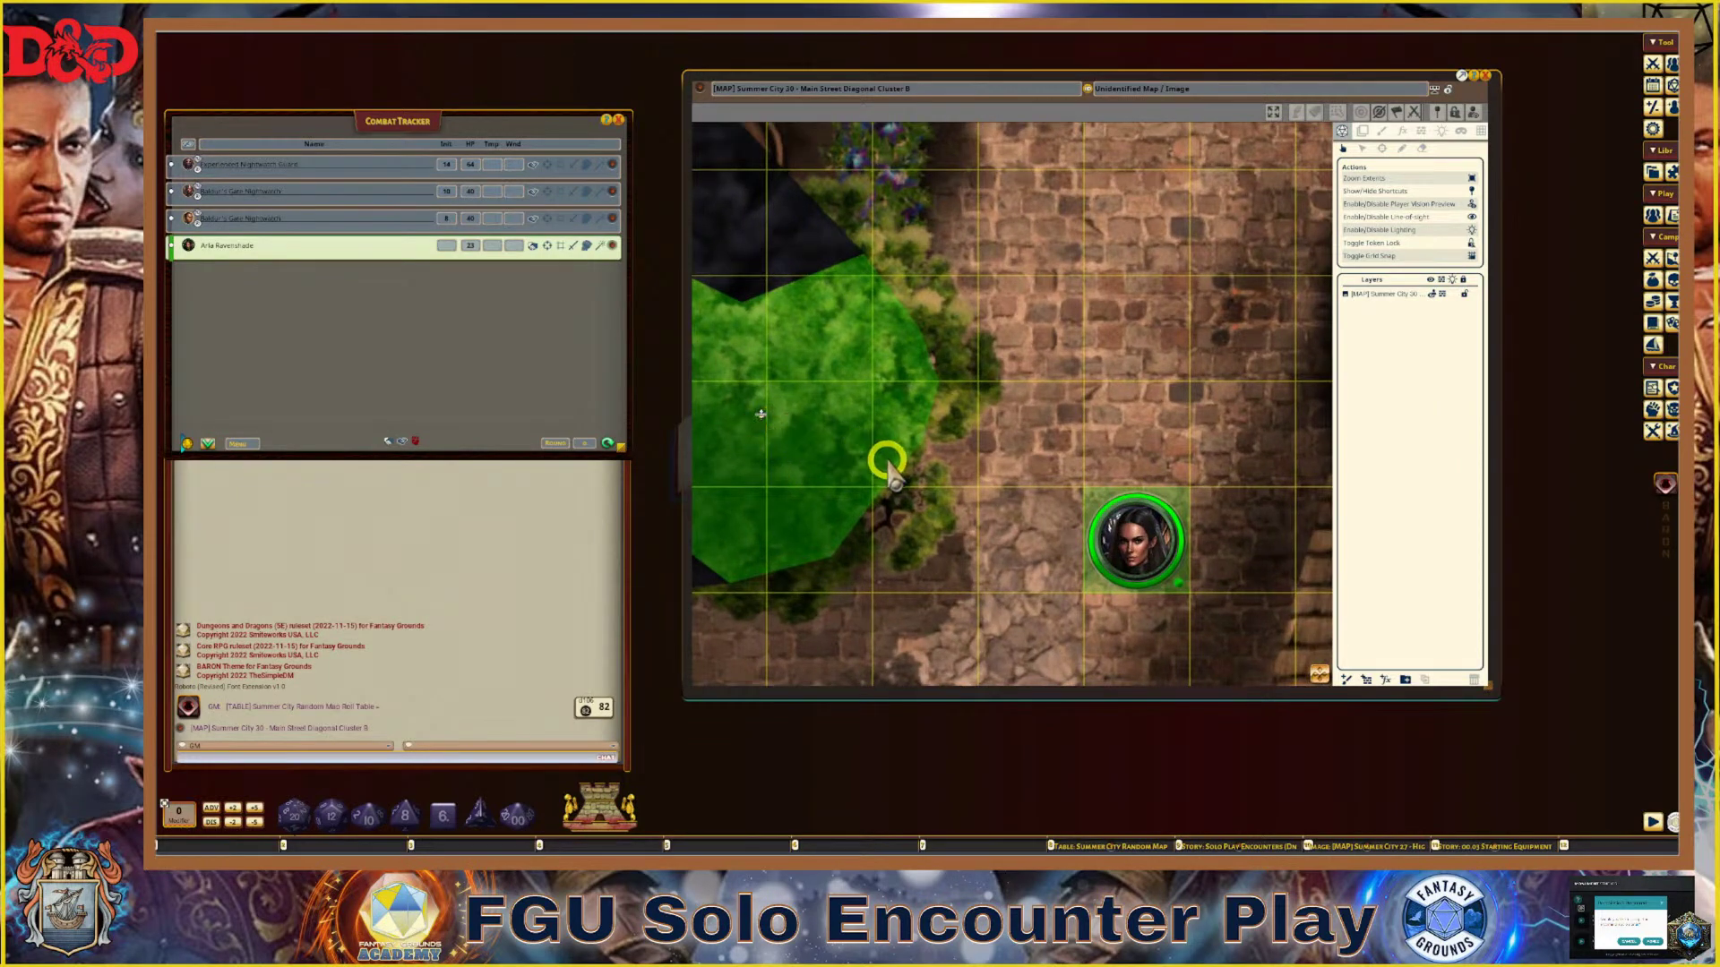
scroll(888, 464, down, 7)
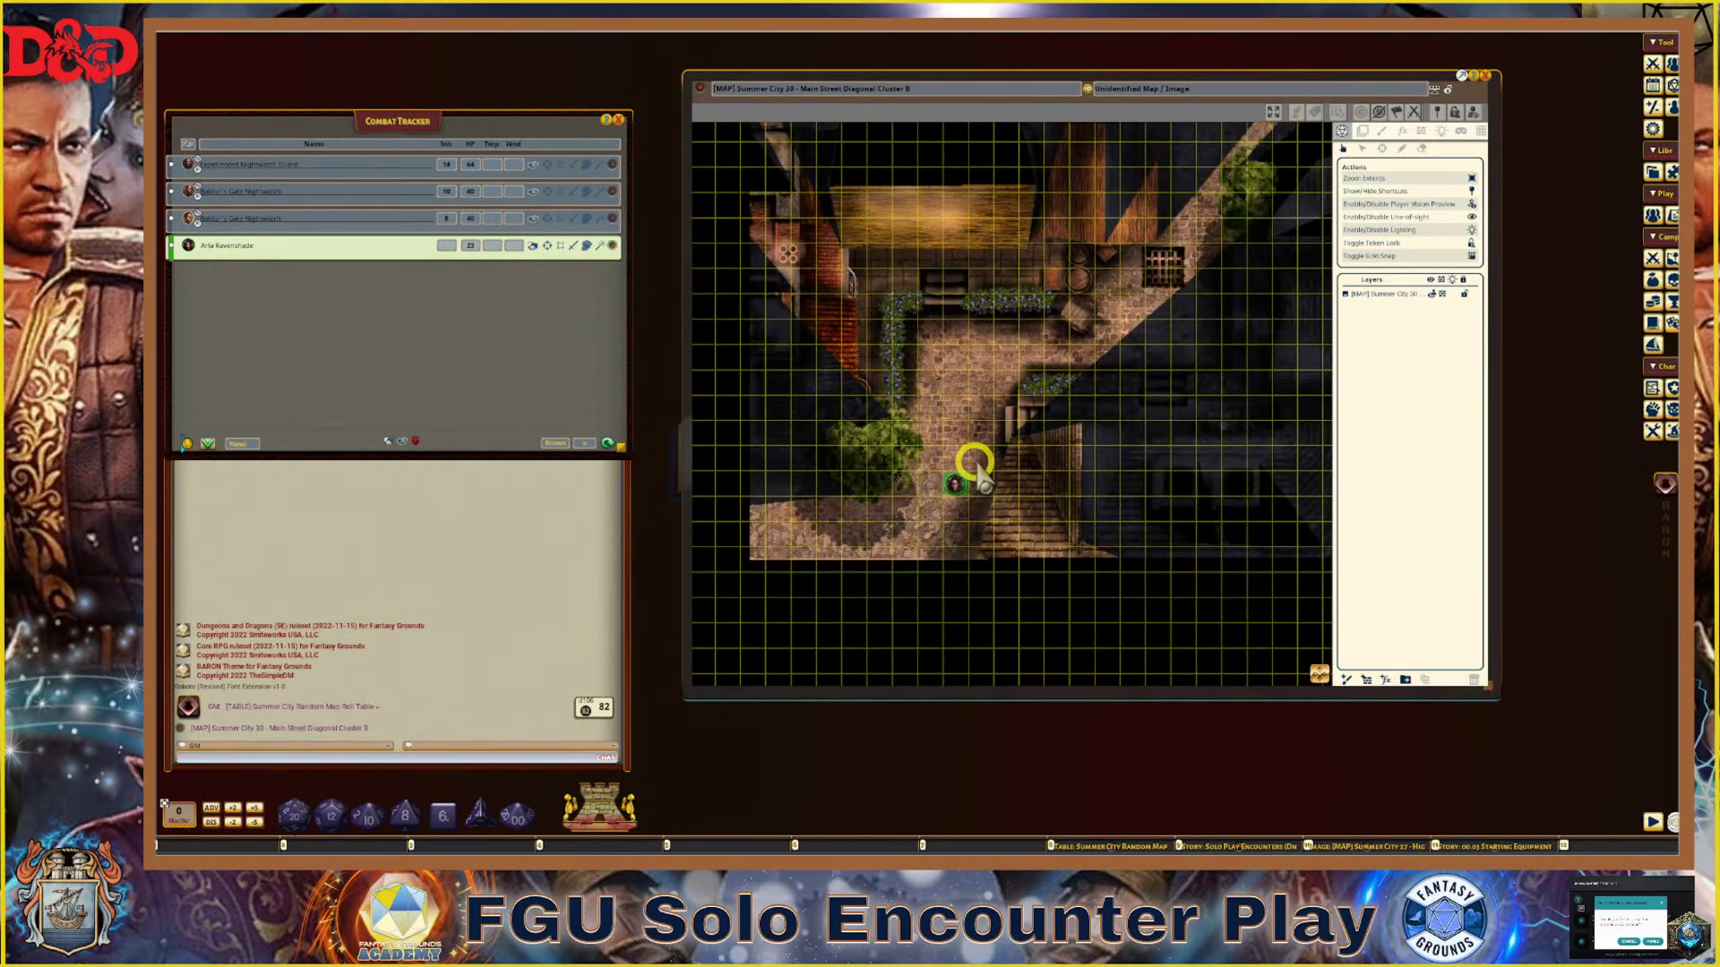
Draw a four-point occluder around the edges of the tilted wooden crate near the barrels
drag(1319, 671, 1431, 665)
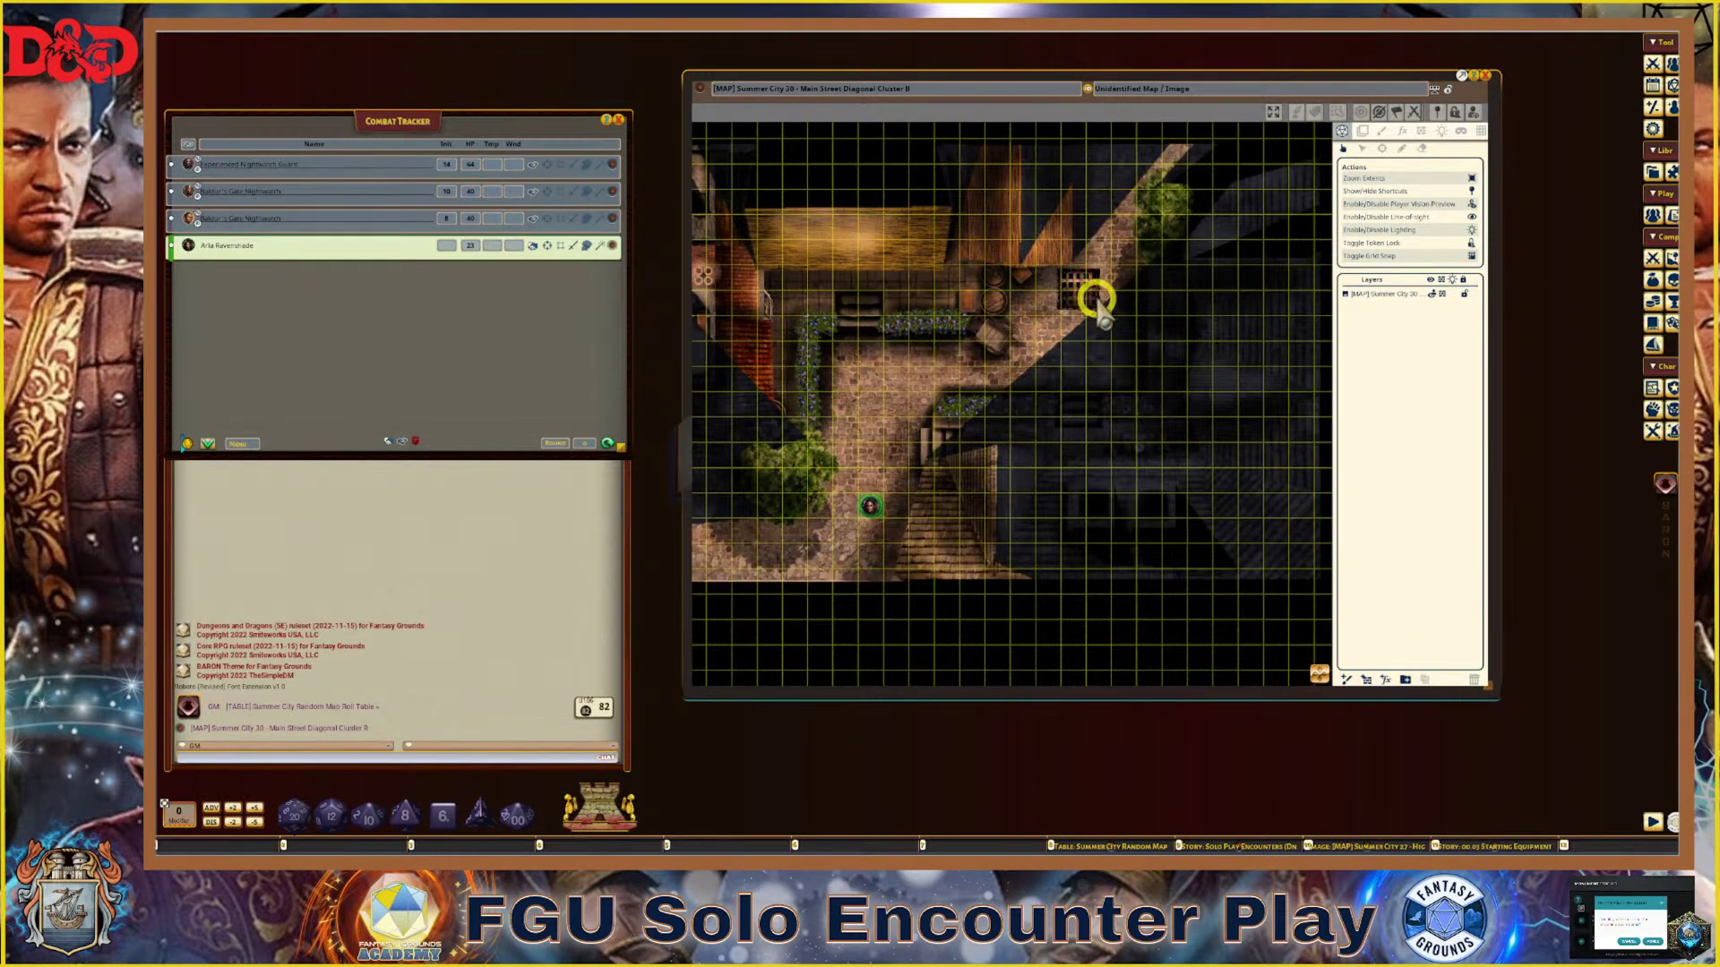
scroll(1091, 289, up, 4)
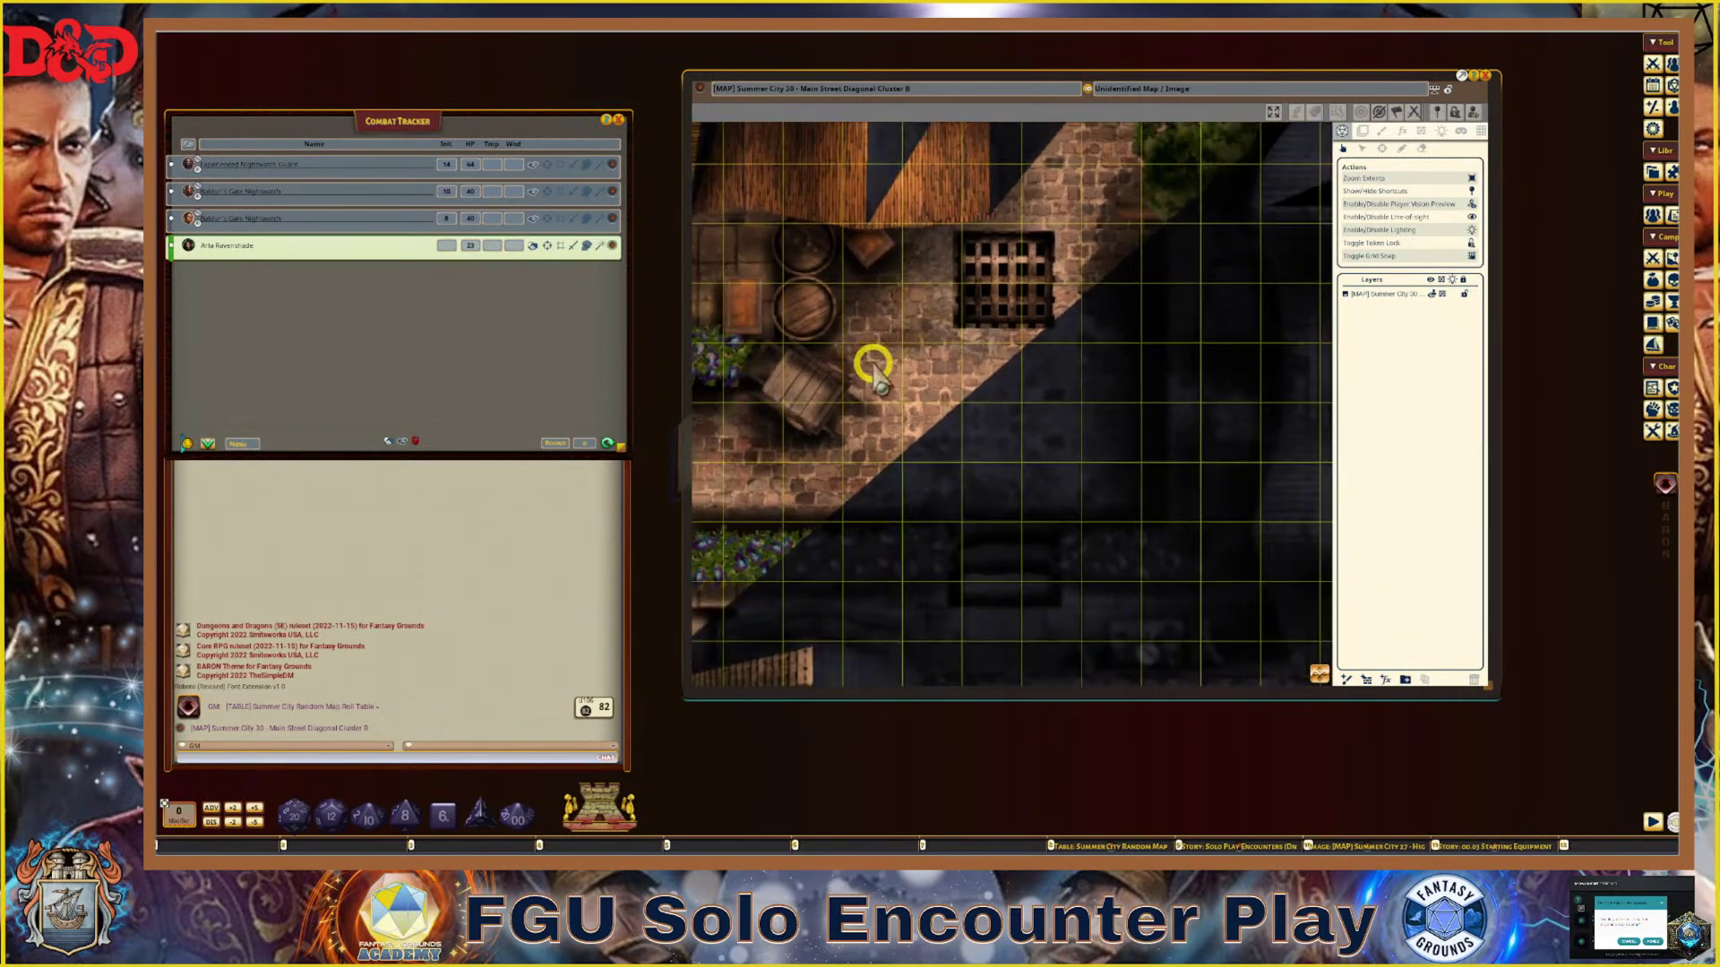
scroll(771, 385, up, 3)
scroll(843, 300, down, 1)
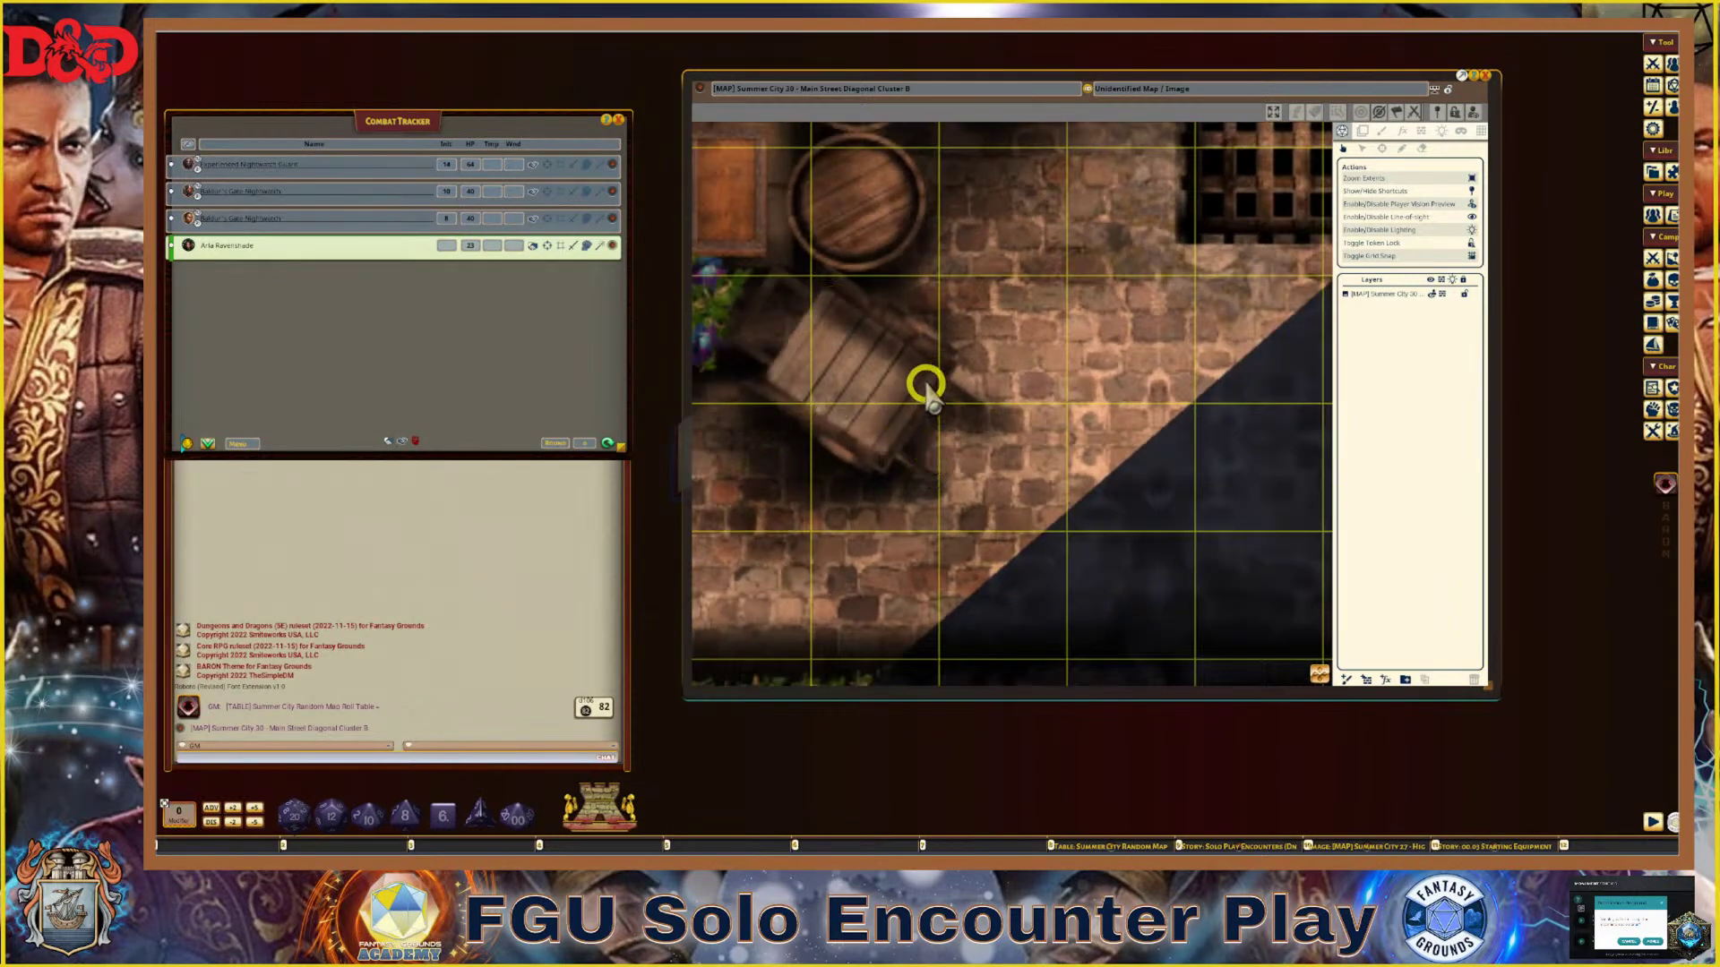
scroll(926, 385, down, 1)
scroll(1030, 296, down, 1)
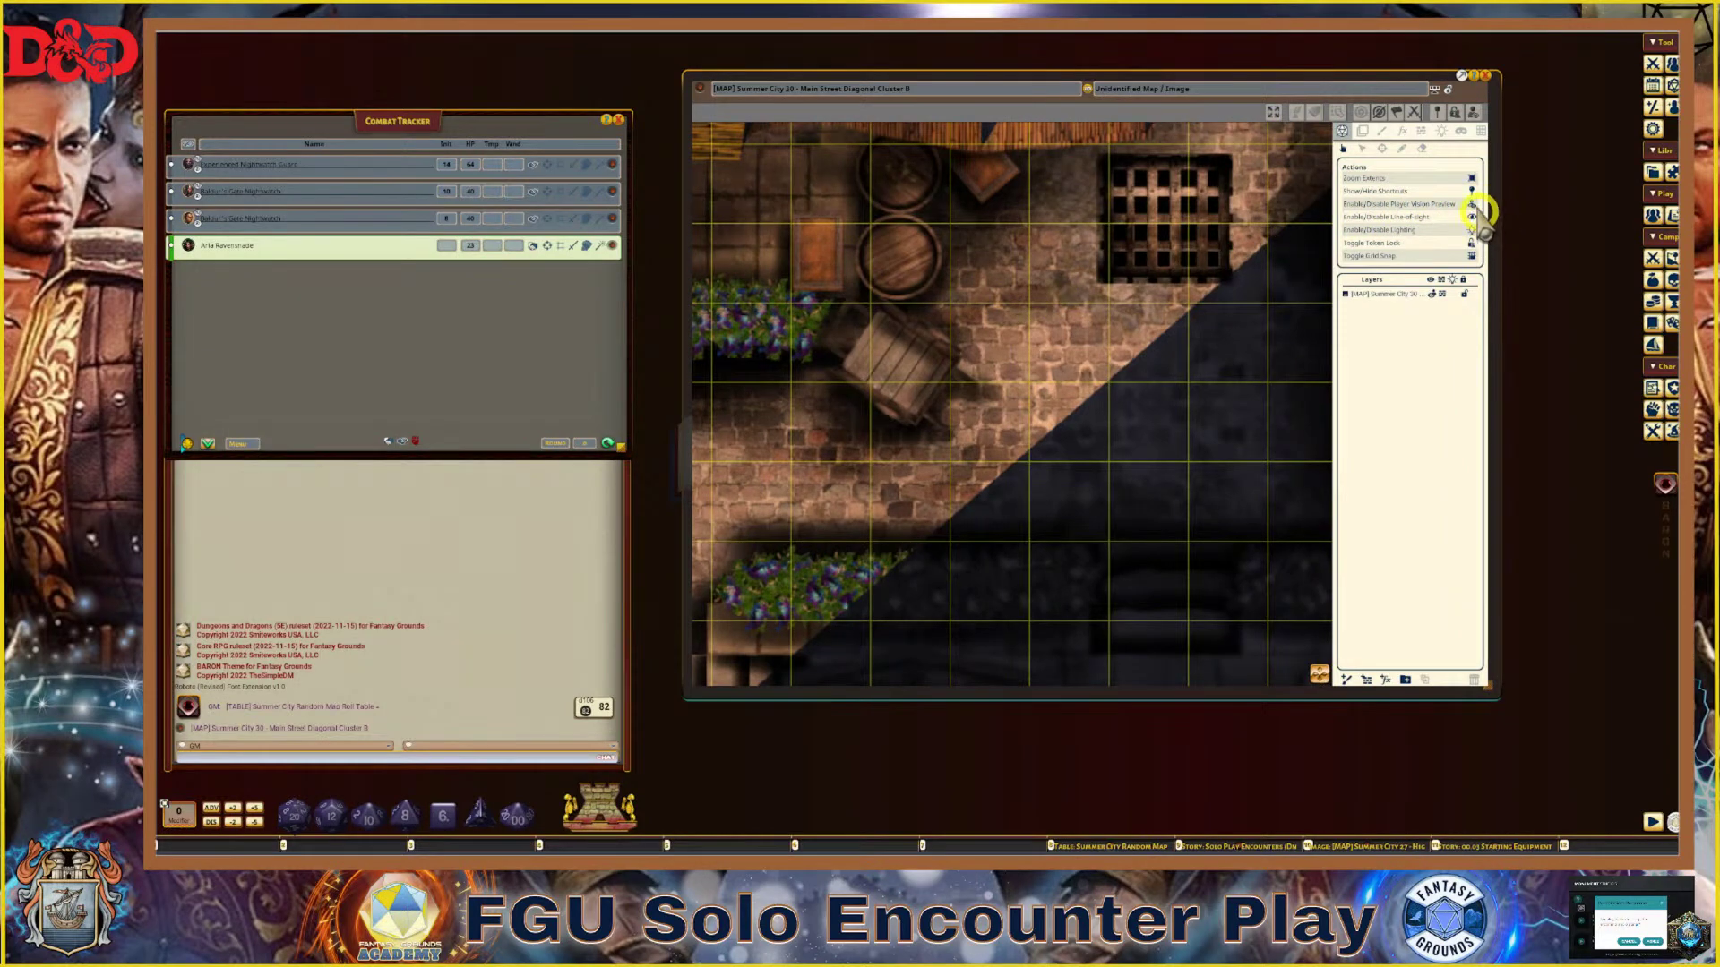
click(1420, 131)
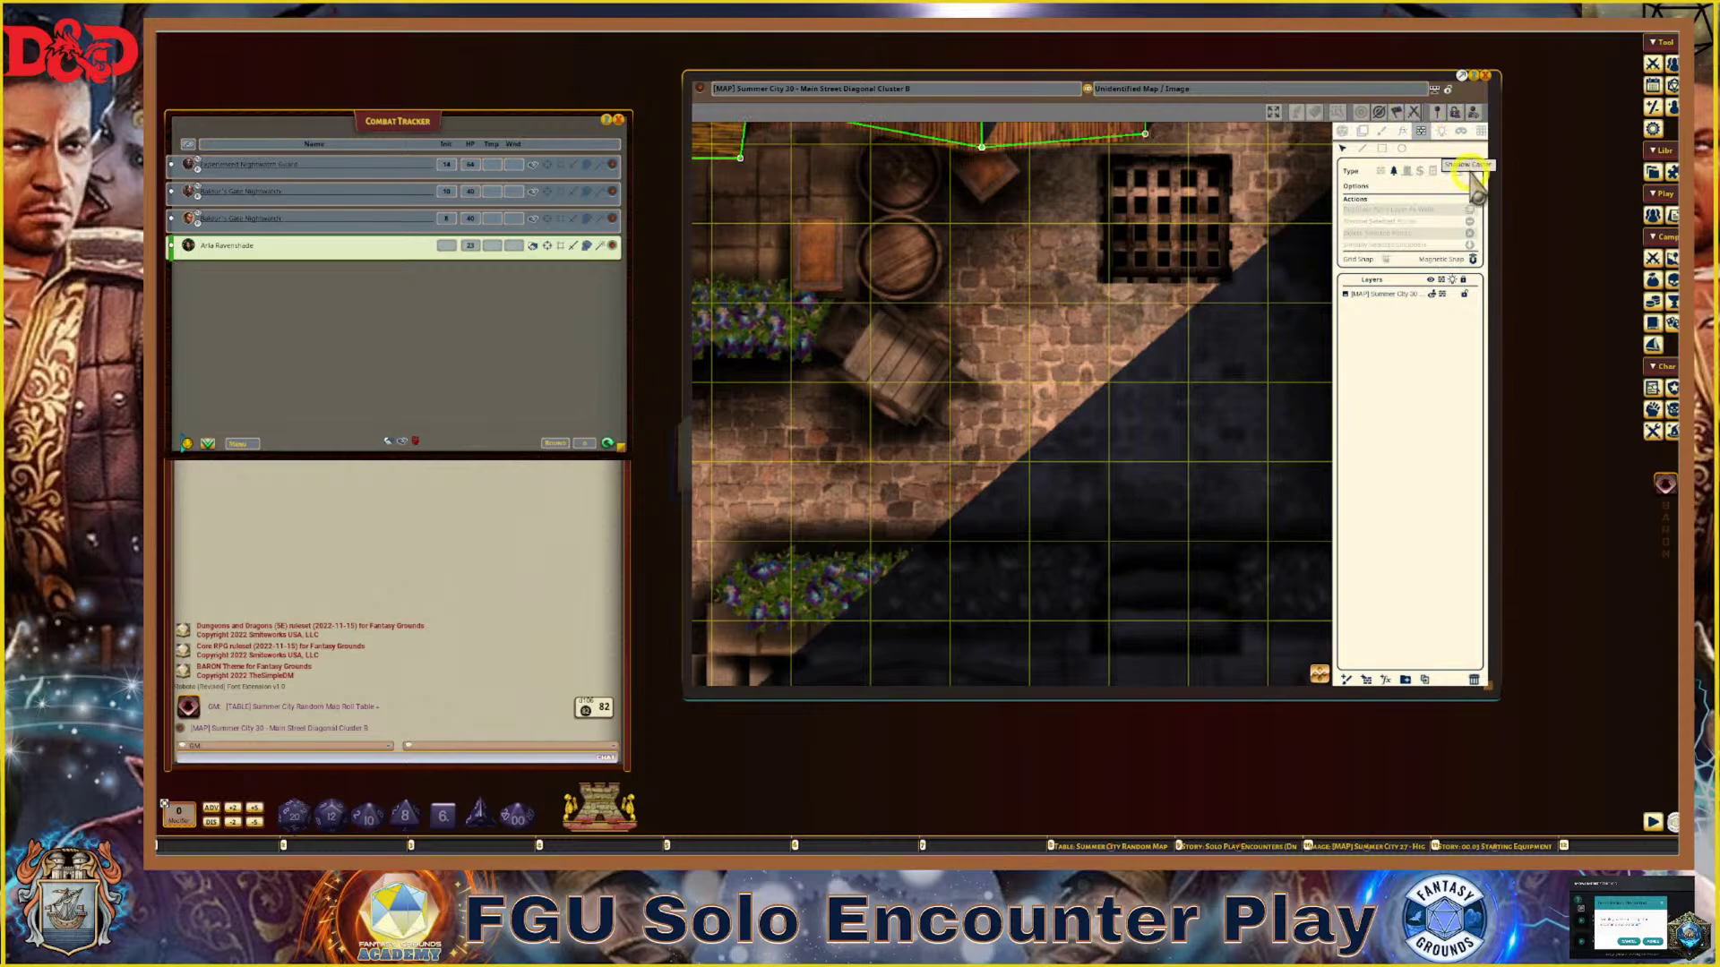
scroll(894, 326, up, 1)
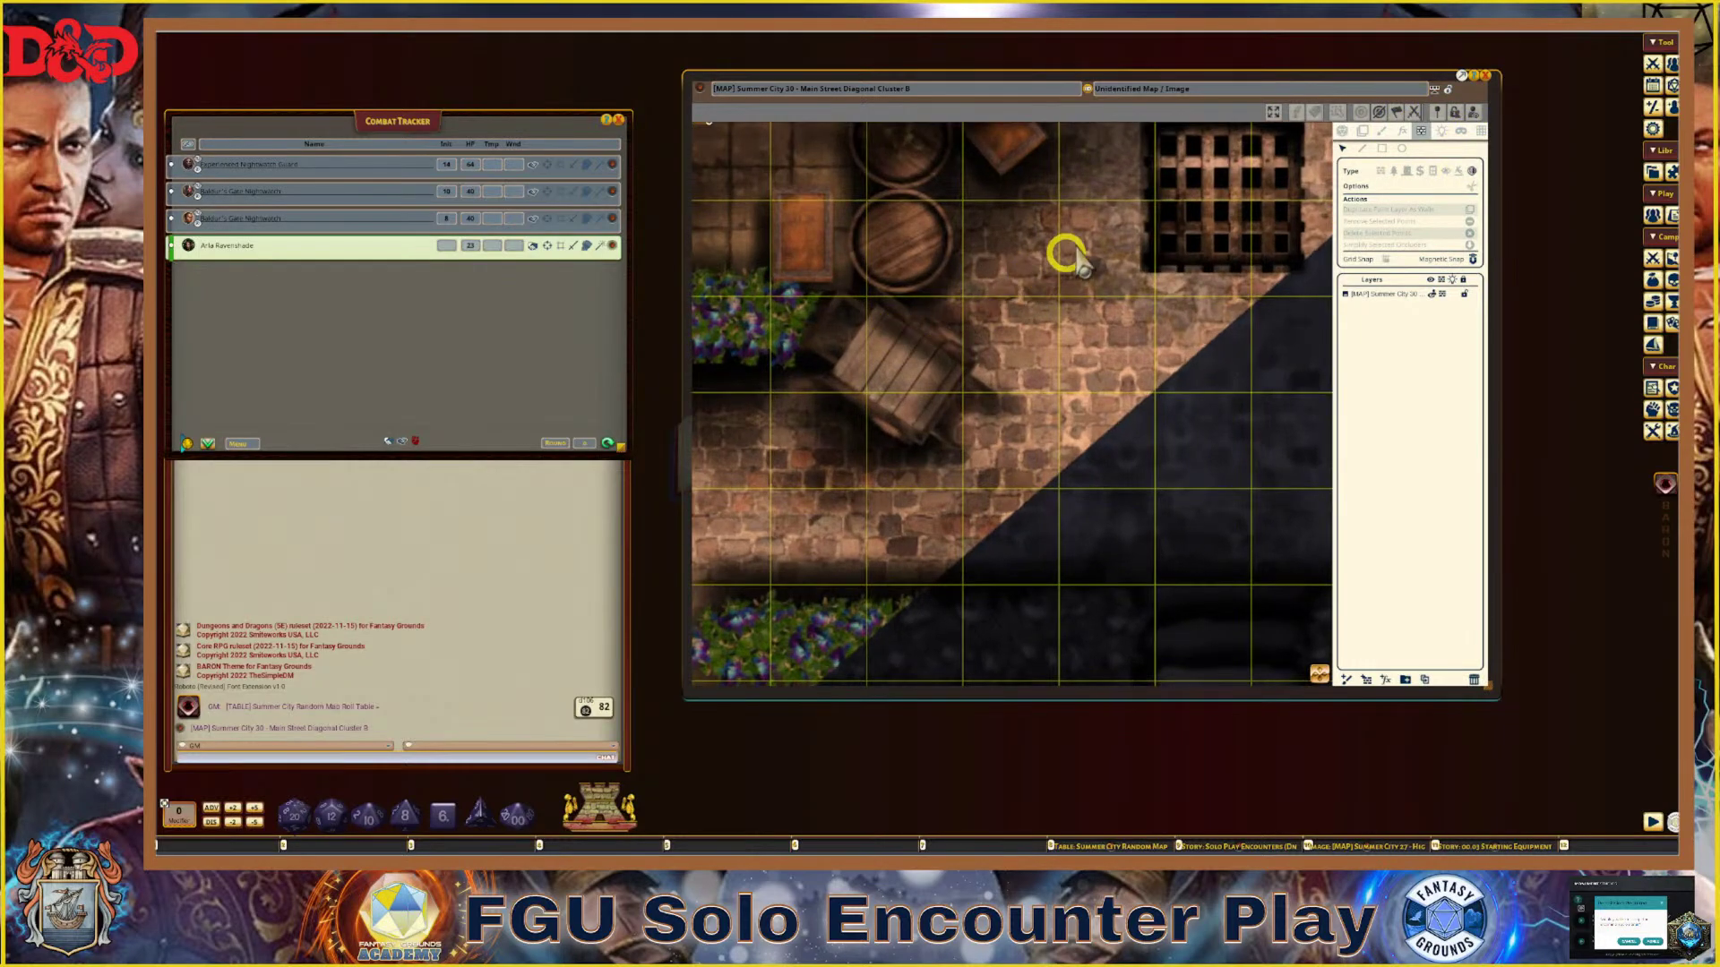
click(884, 304)
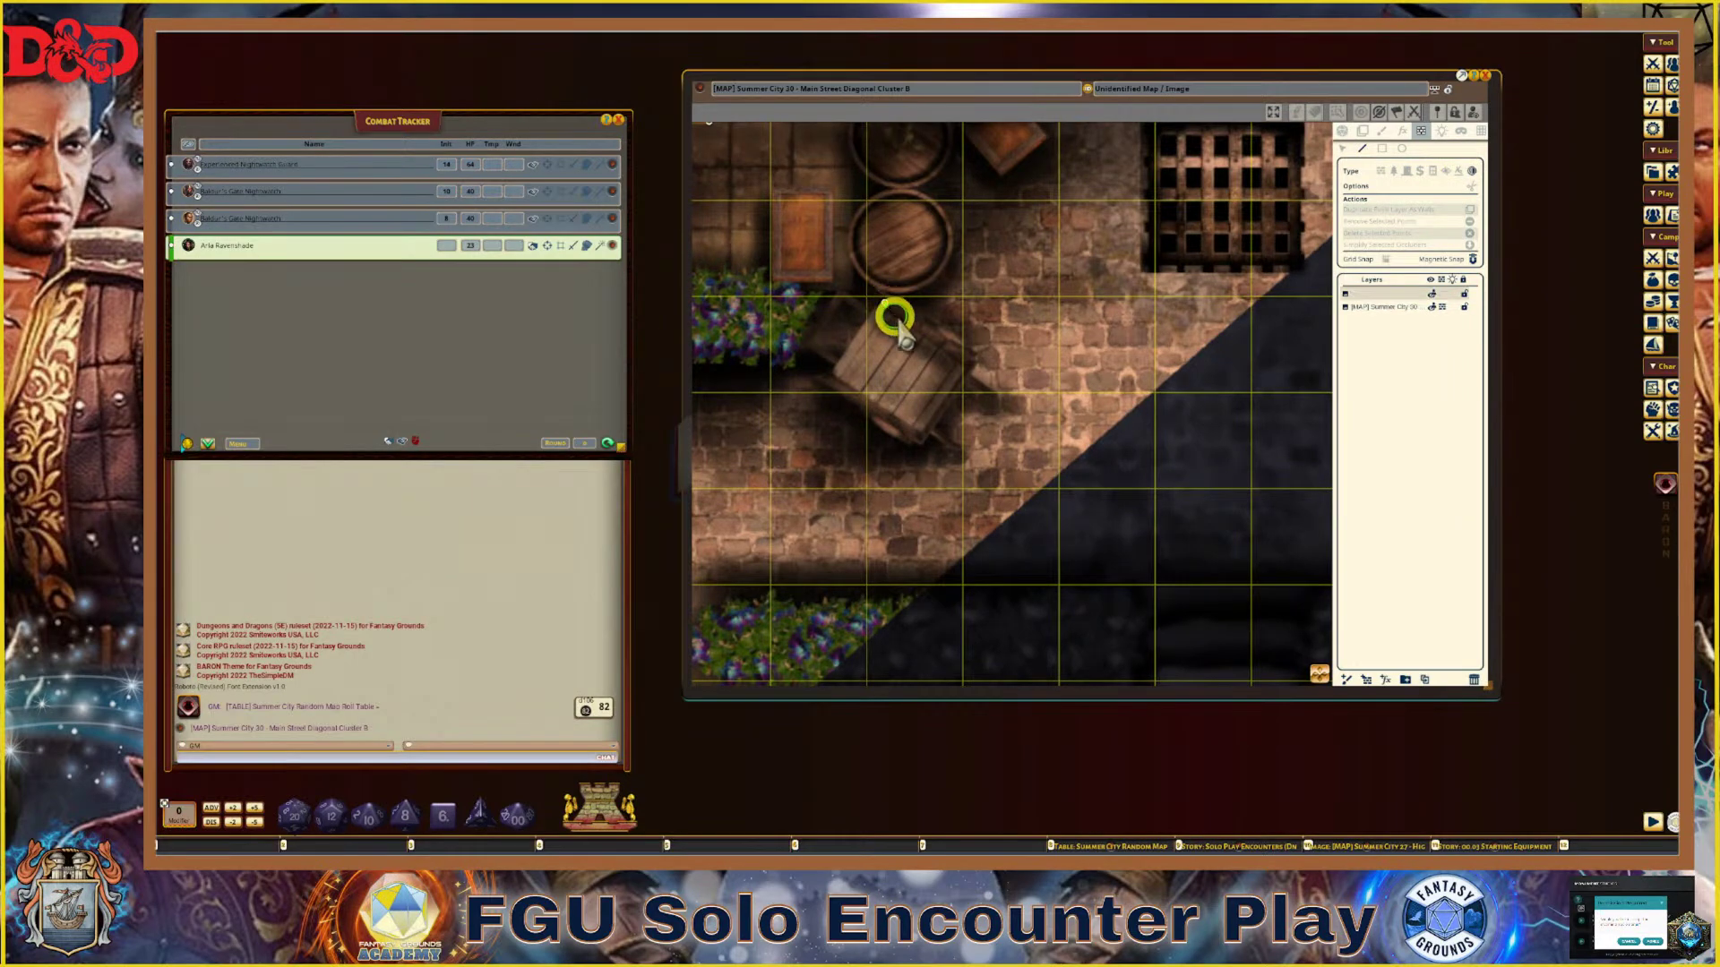
click(966, 359)
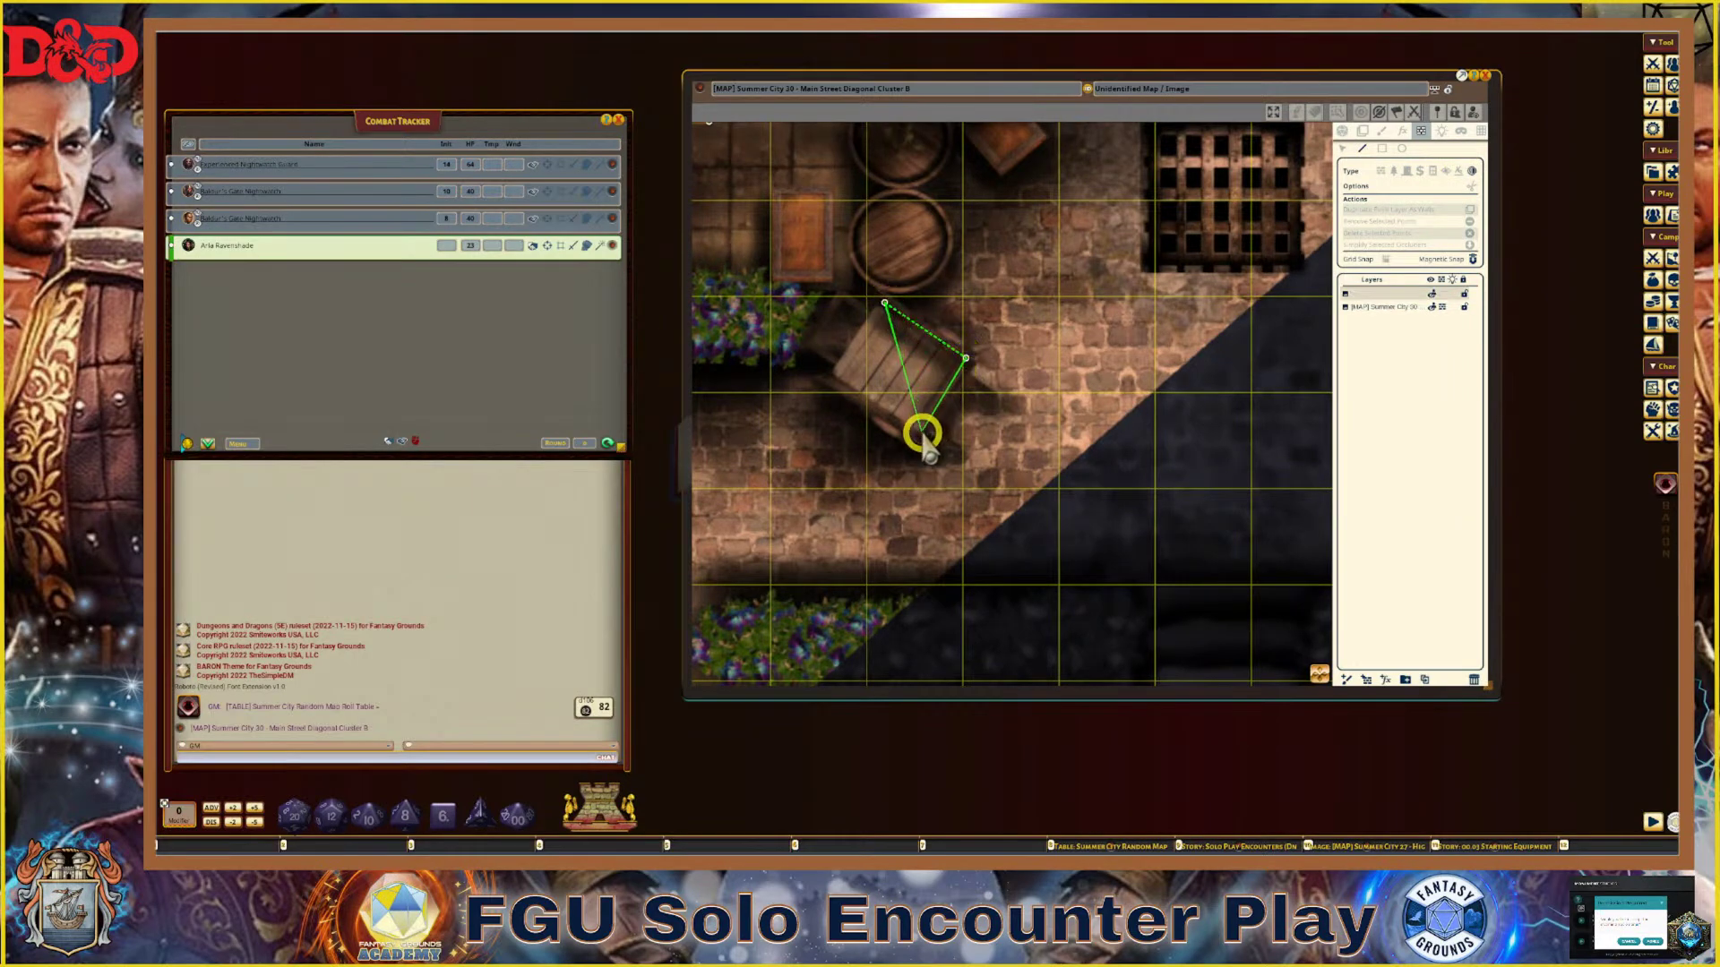
click(922, 431)
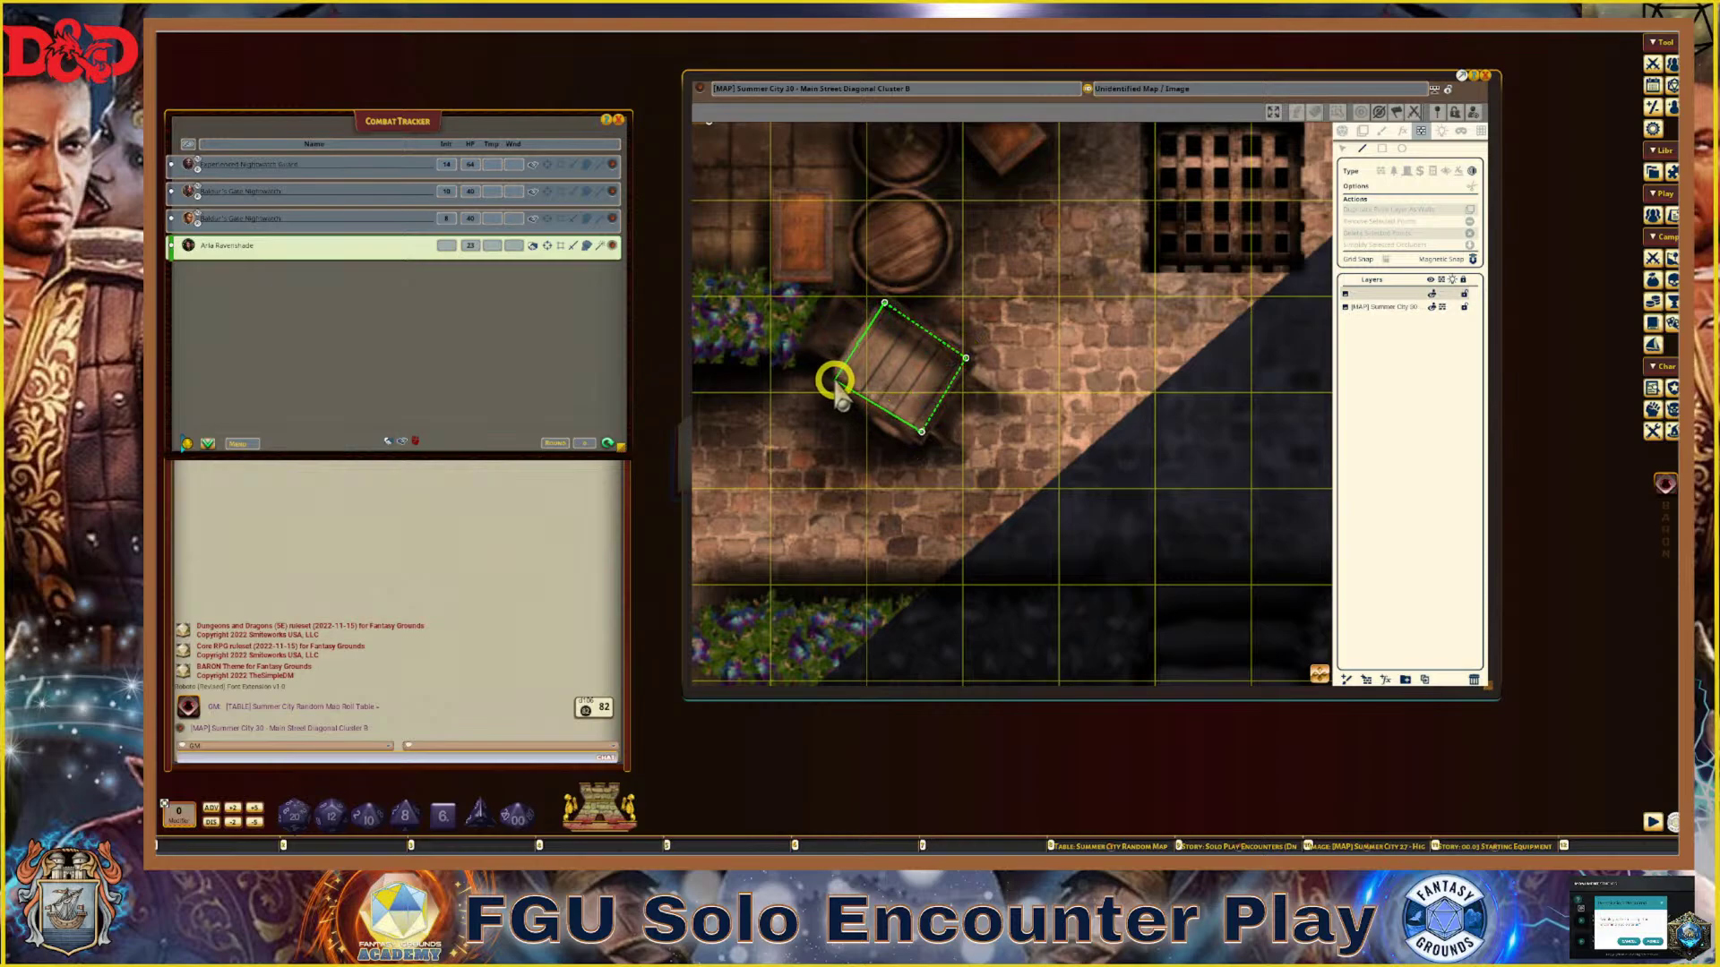
Examine how the crate's occluder affects the token's view and review the occluders across the map
scroll(833, 381, down, 5)
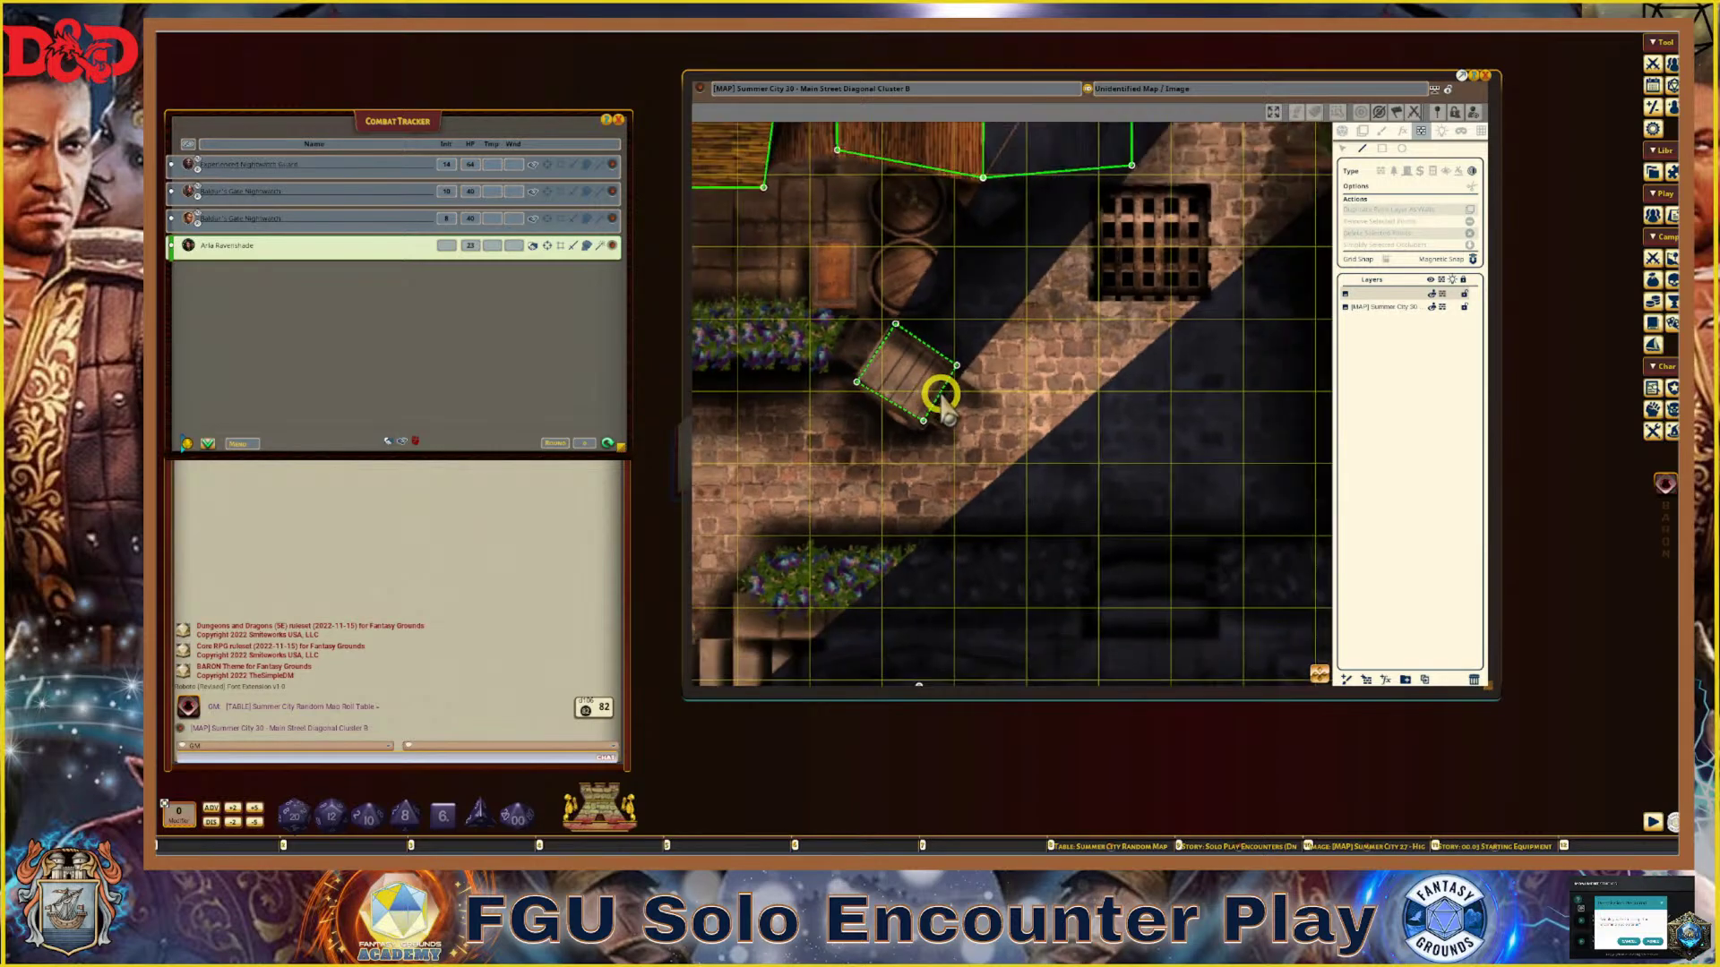
scroll(907, 421, up, 4)
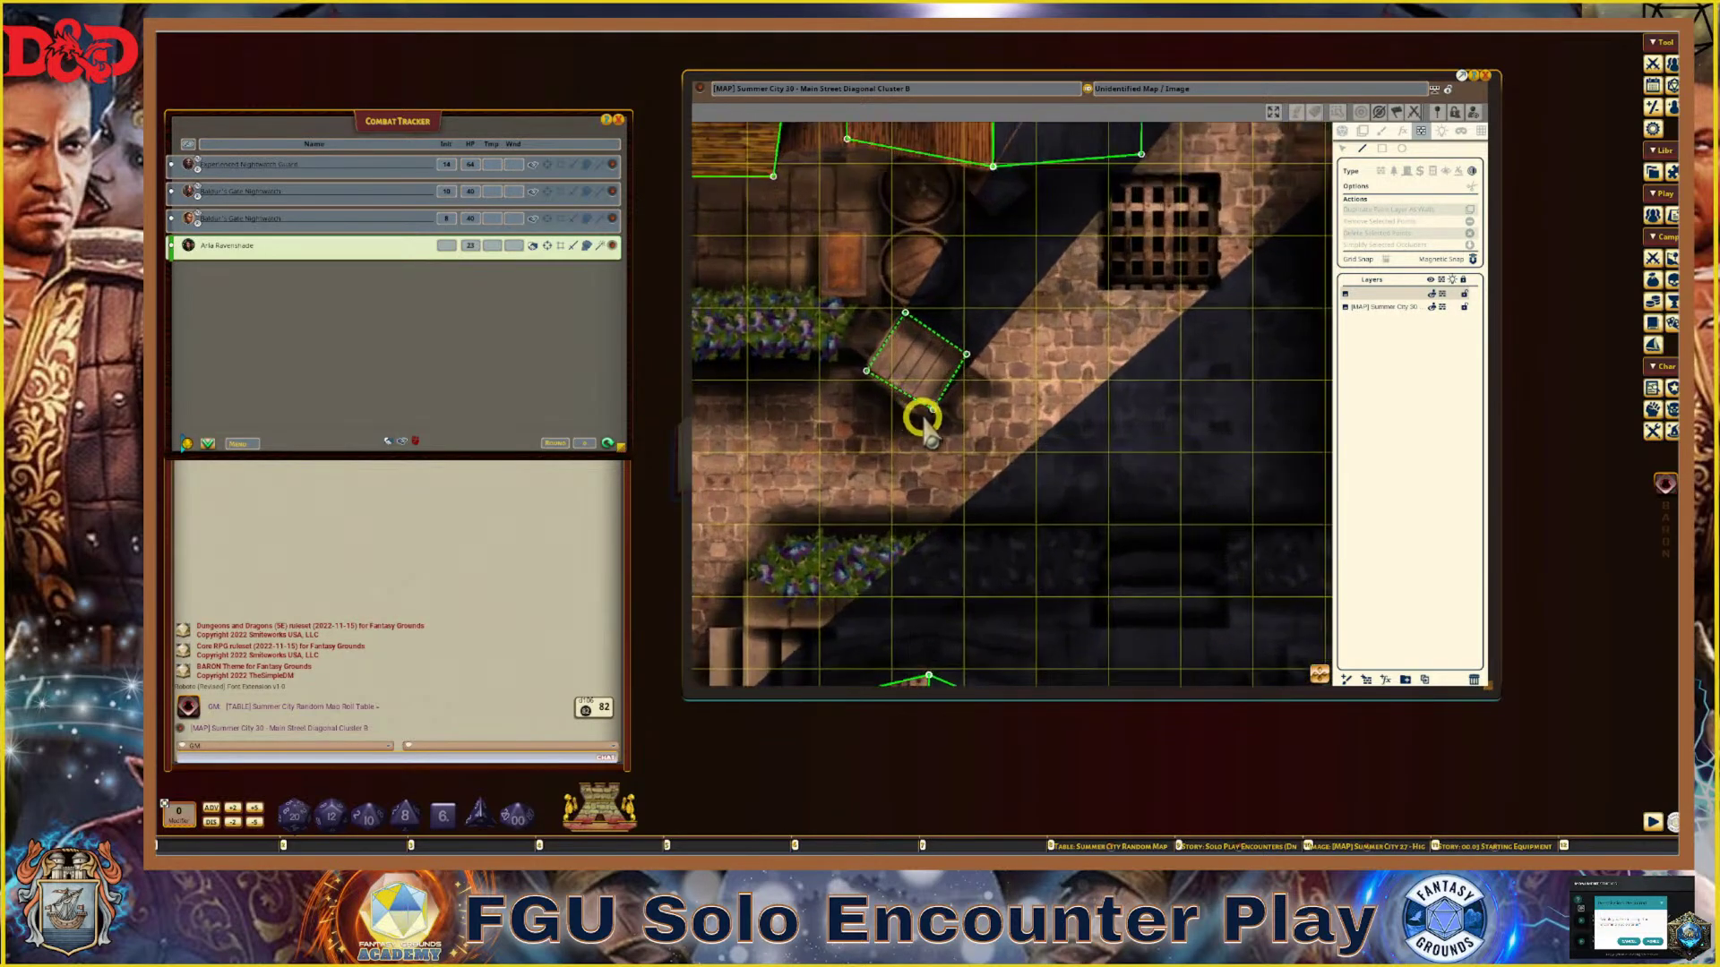
scroll(931, 411, down, 2)
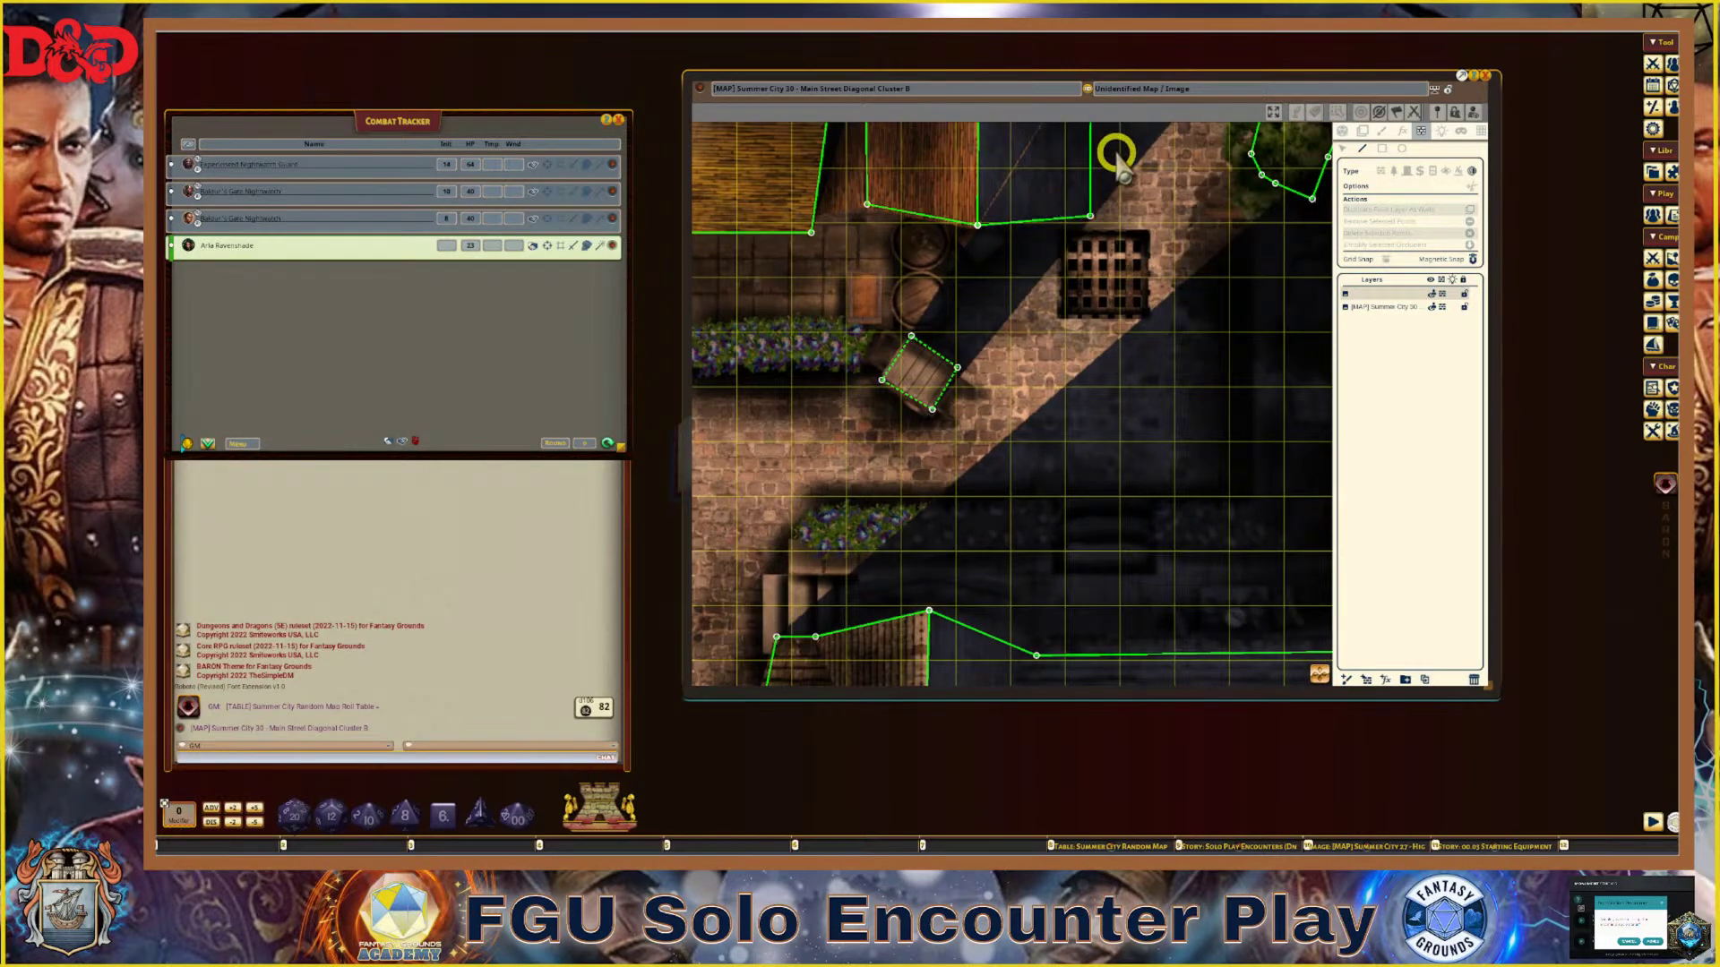
scroll(957, 363, down, 2)
scroll(933, 368, down, 3)
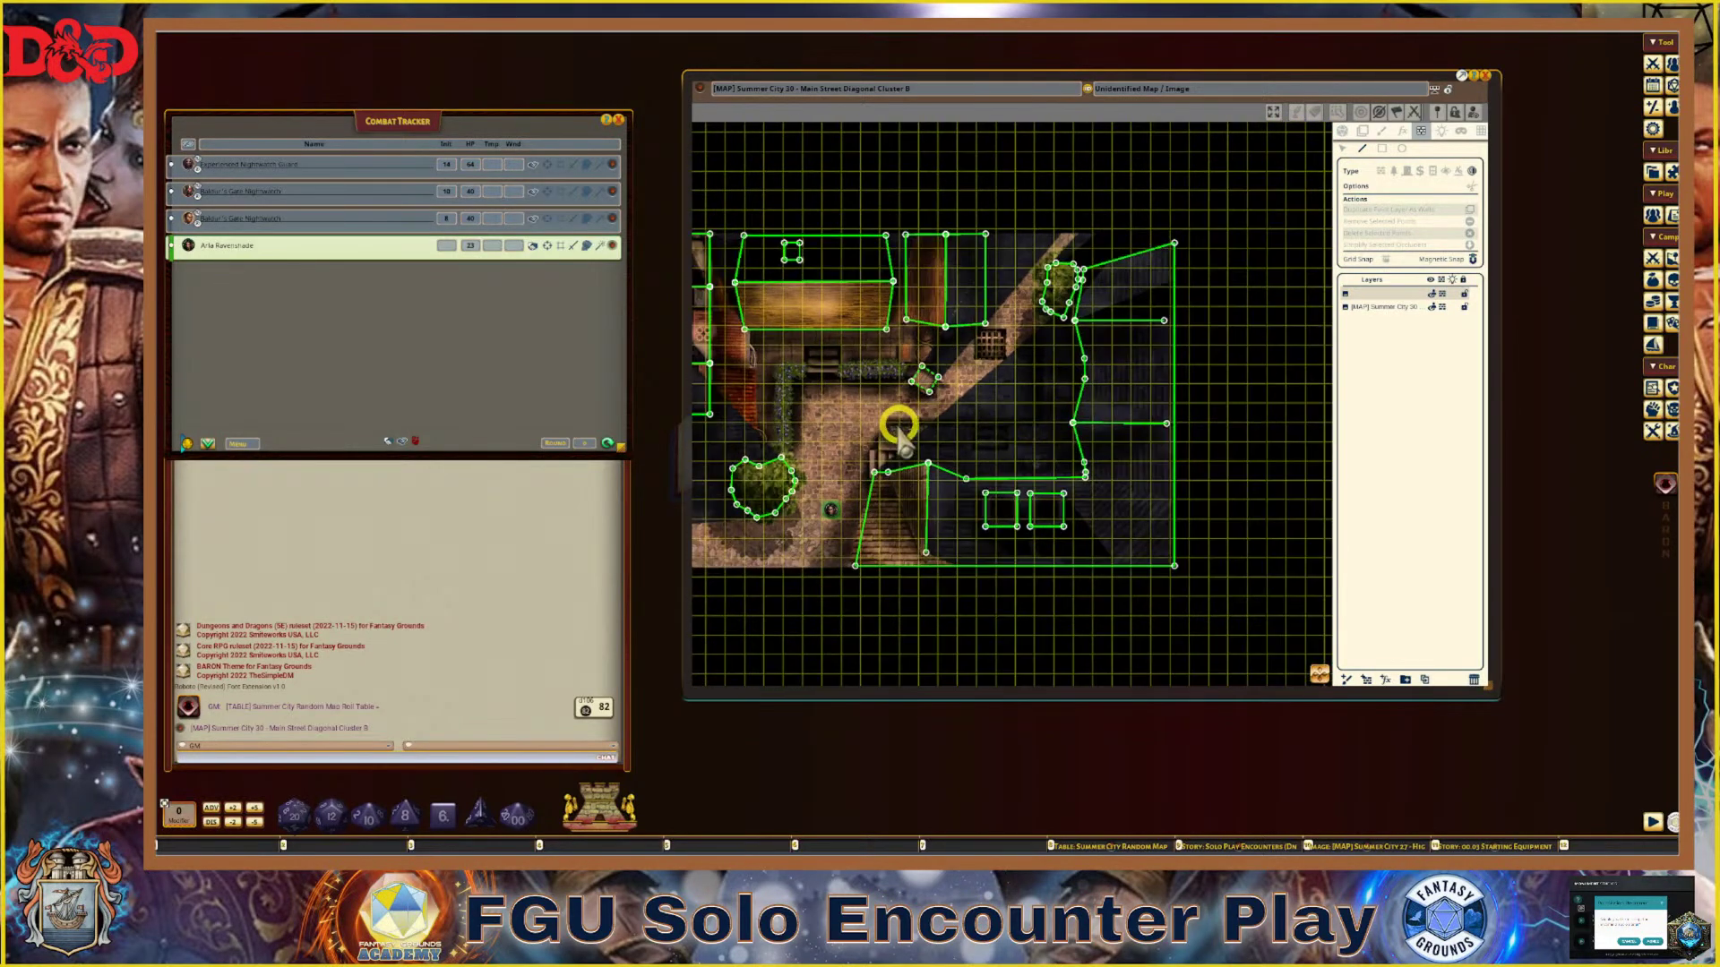
scroll(768, 531, up, 3)
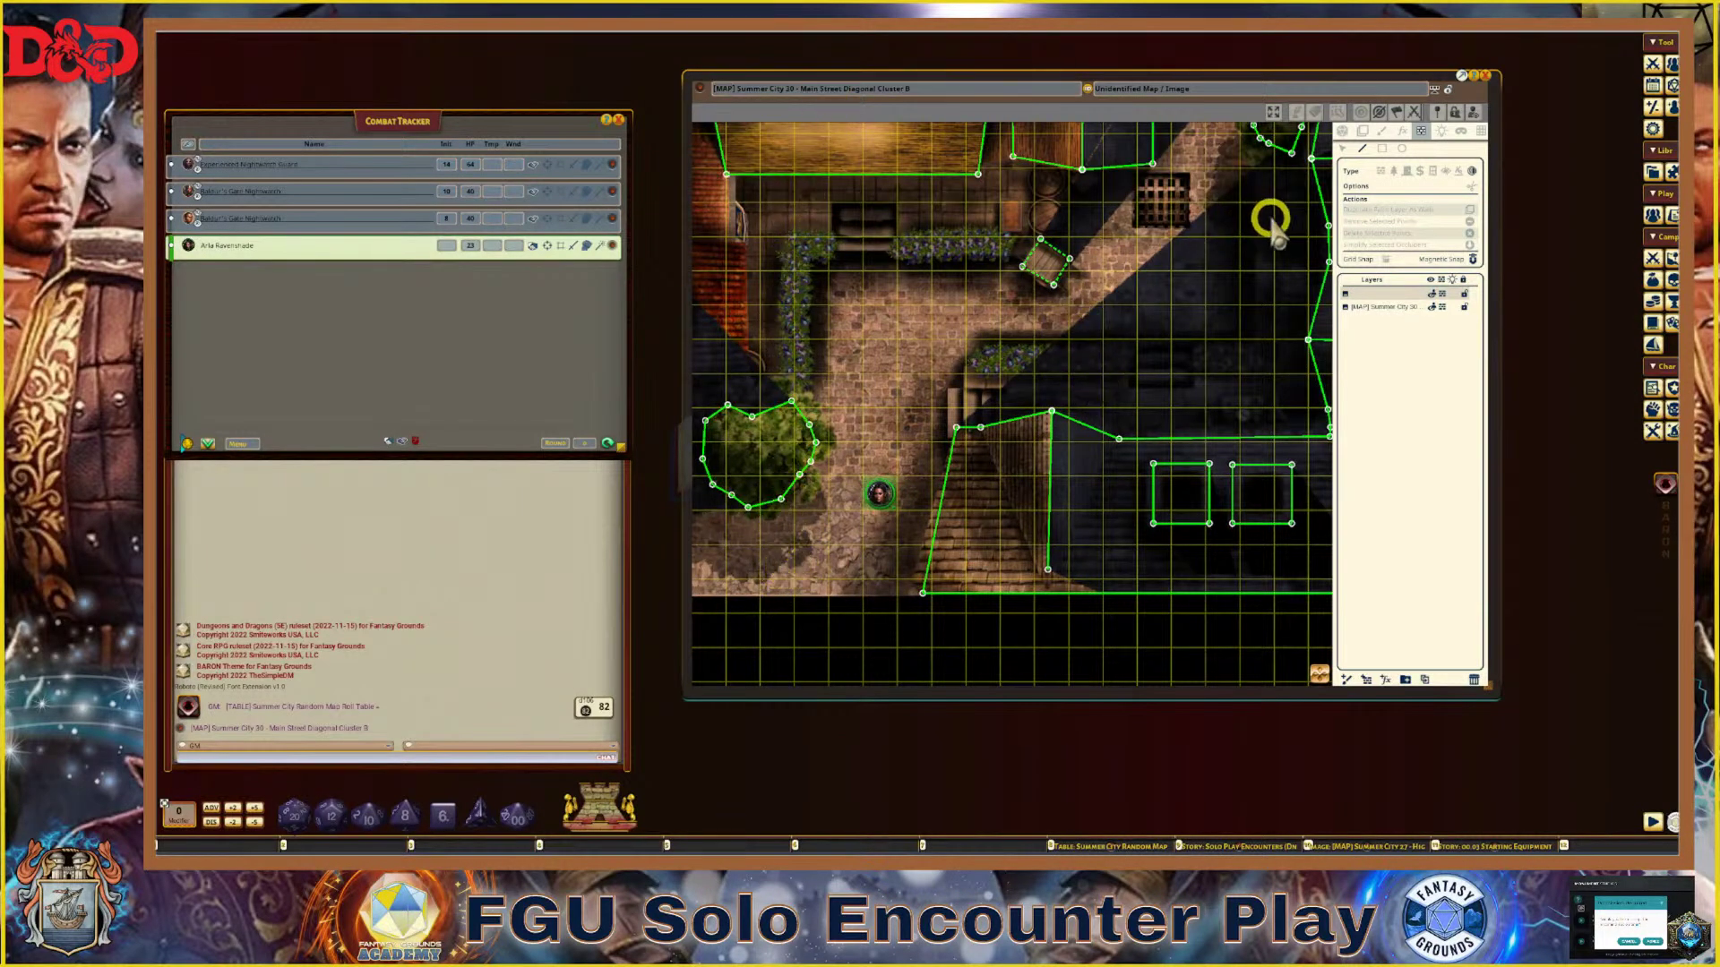
Adjust the shadow direction and length in the map's ambient lighting settings
click(1440, 131)
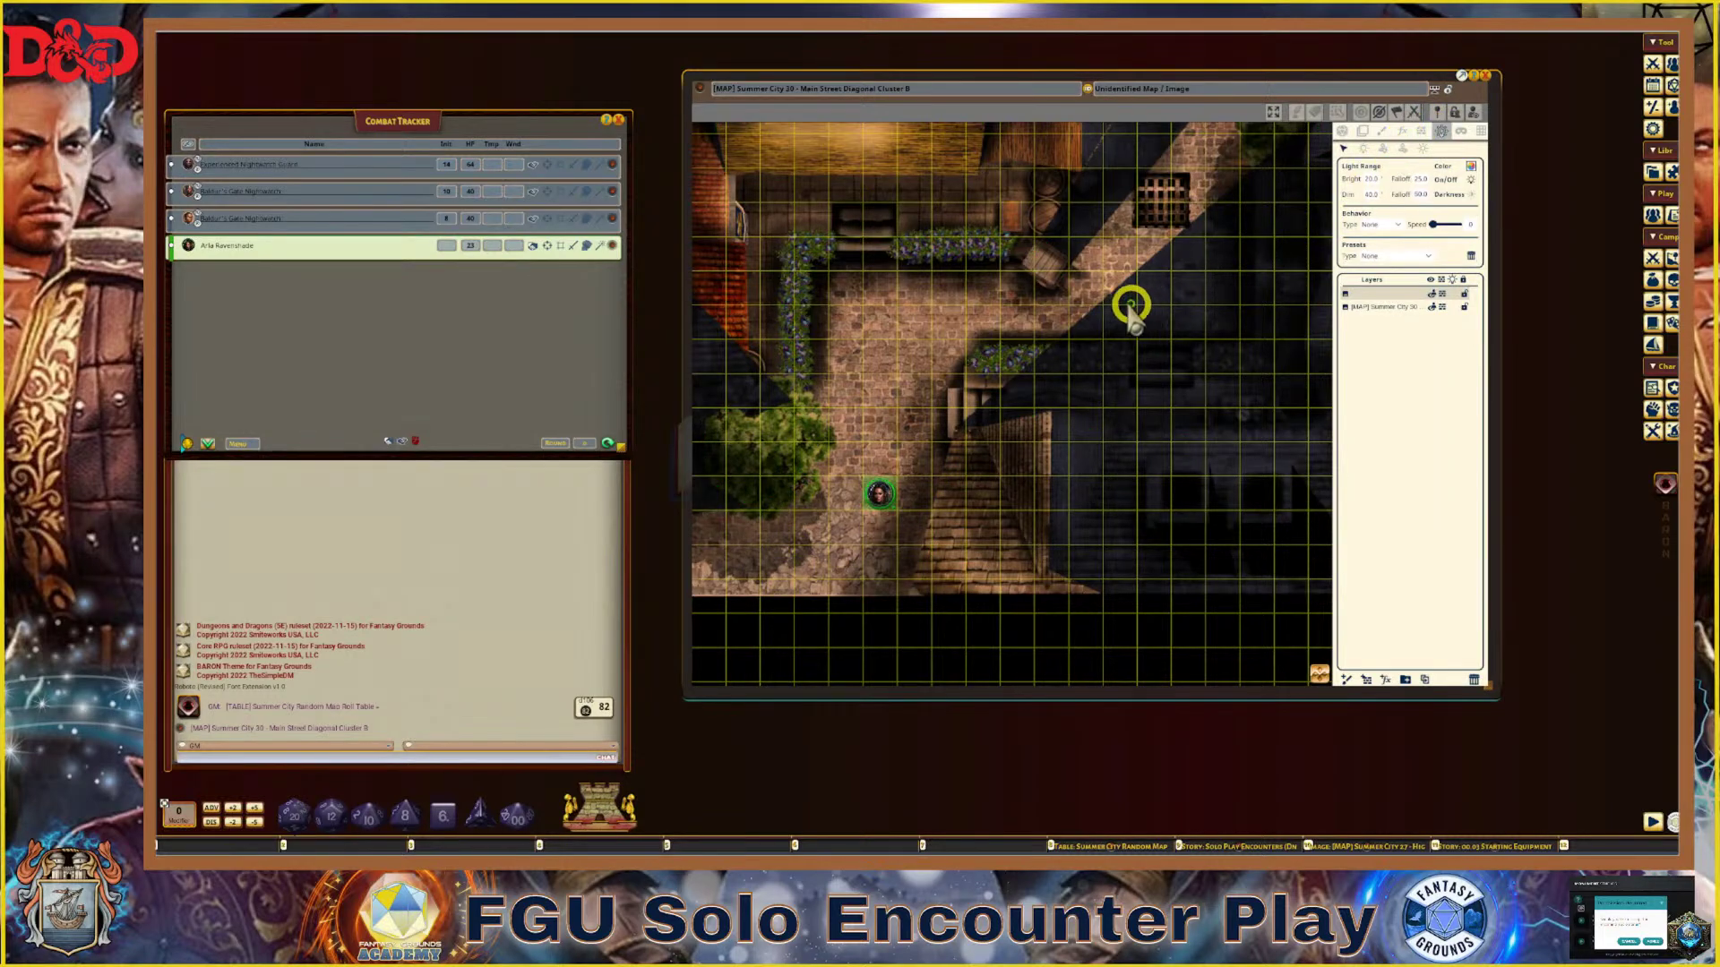
scroll(1044, 300, up, 4)
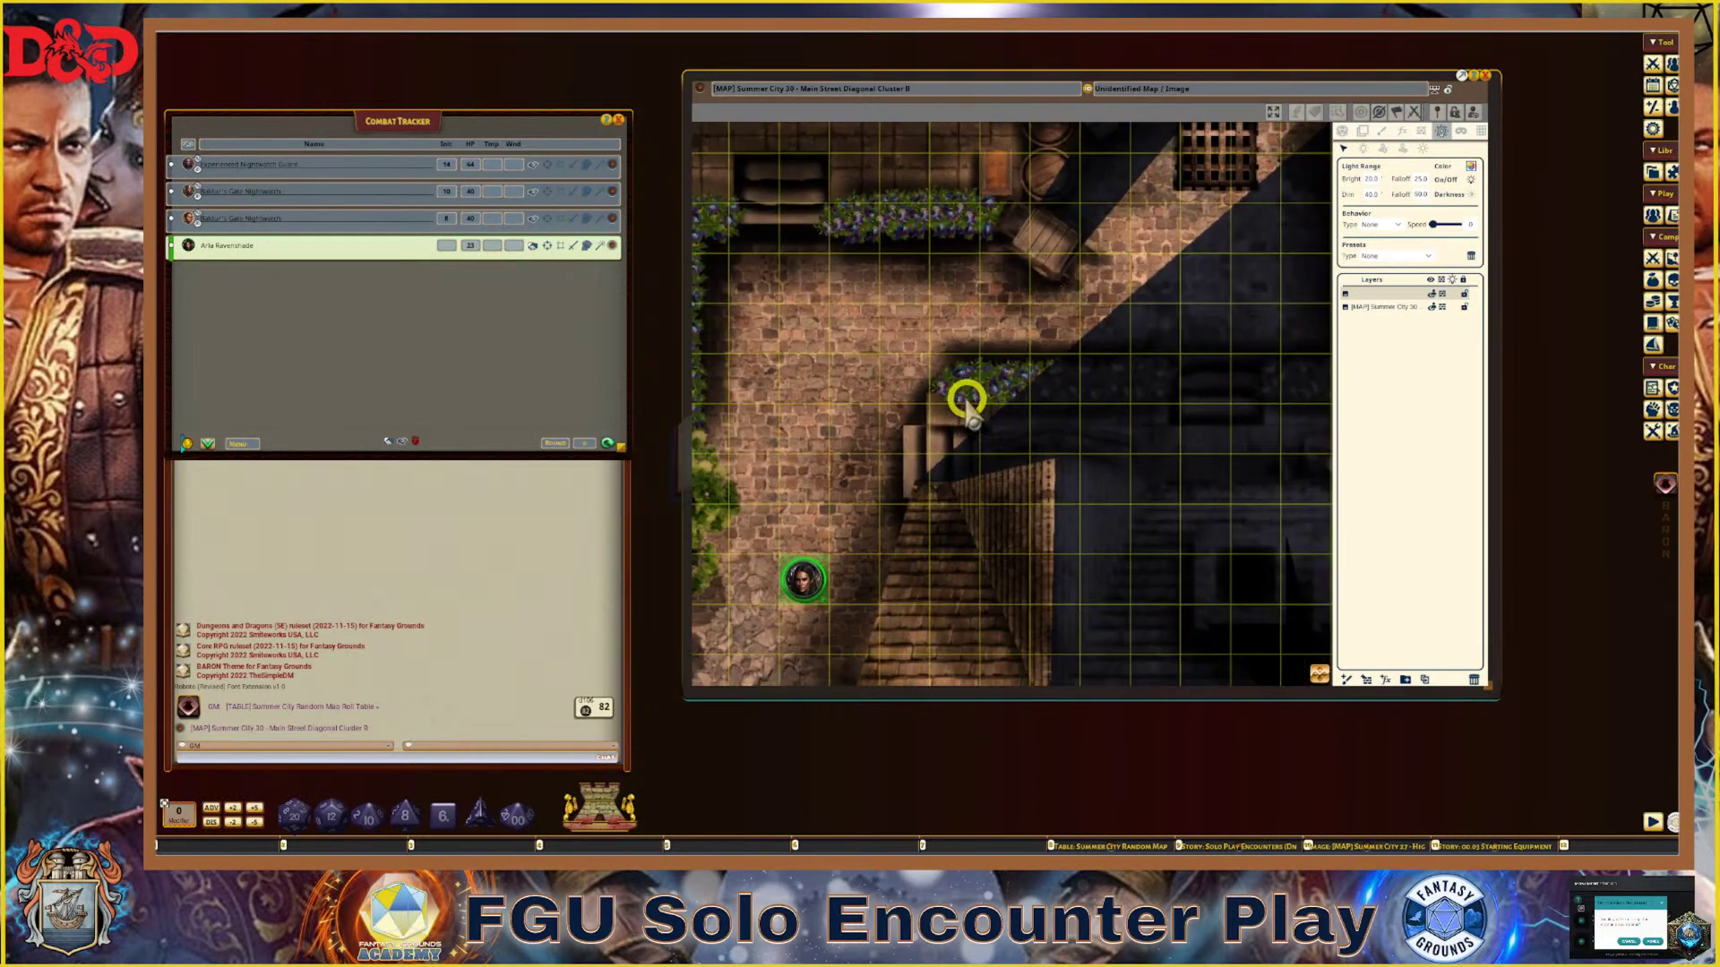
scroll(1079, 322, down, 1)
scroll(1129, 223, down, 1)
scroll(1108, 284, up, 2)
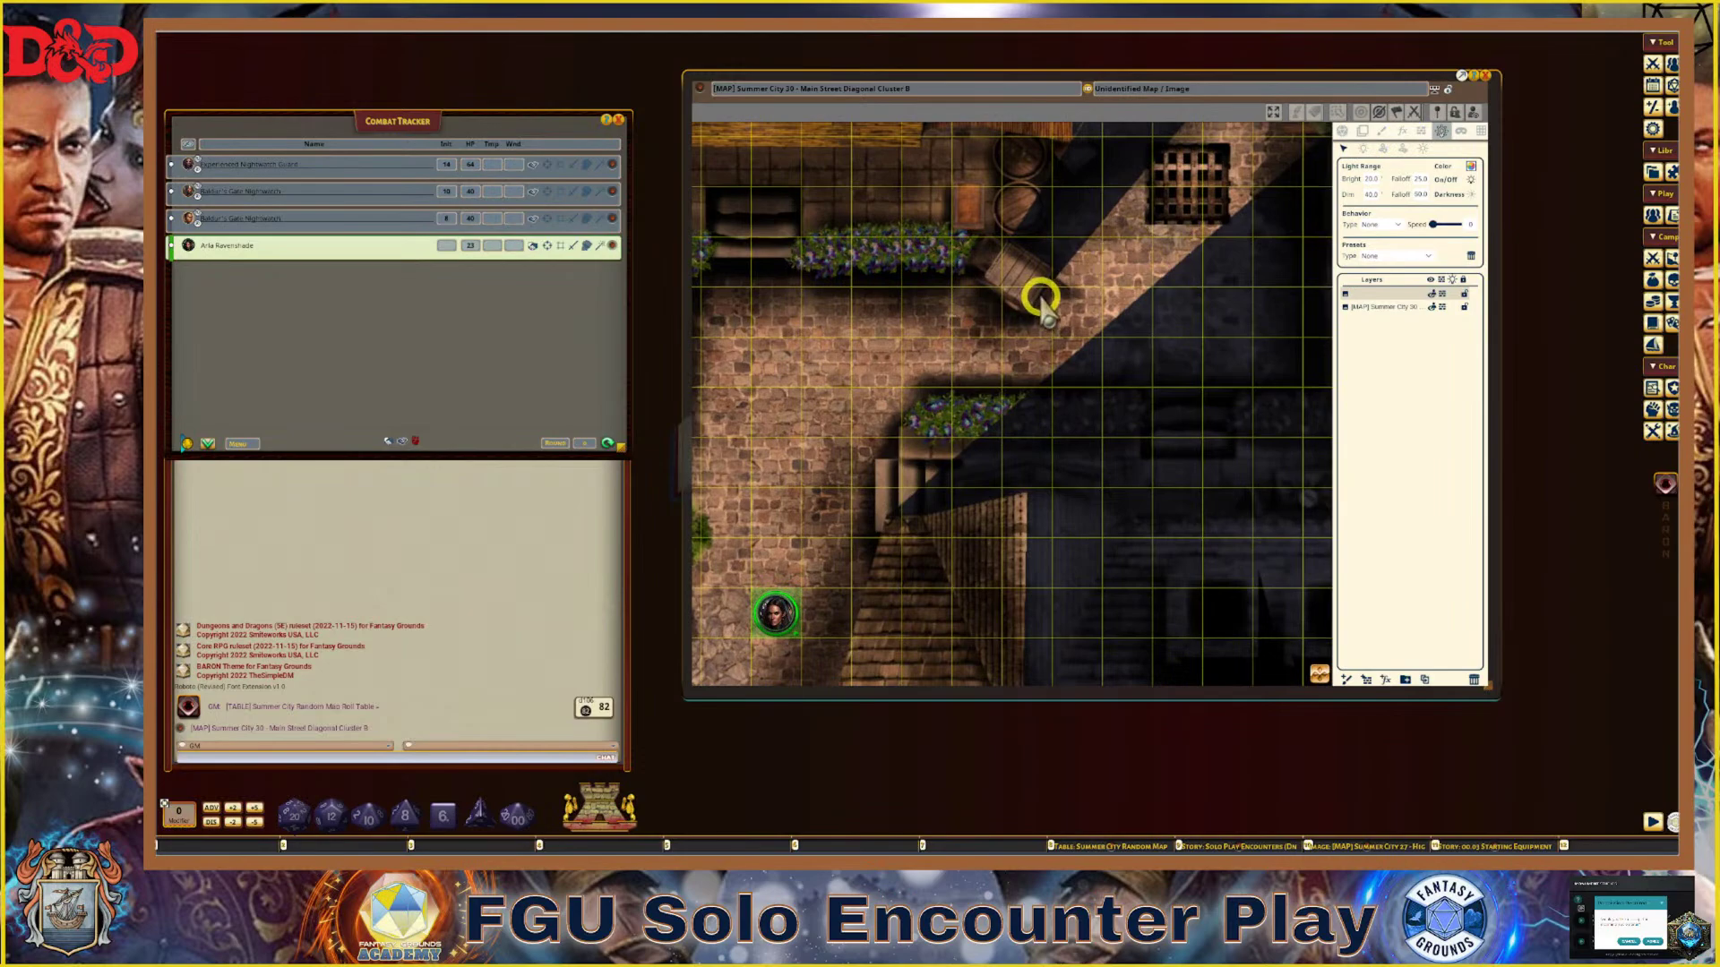
scroll(1120, 264, down, 1)
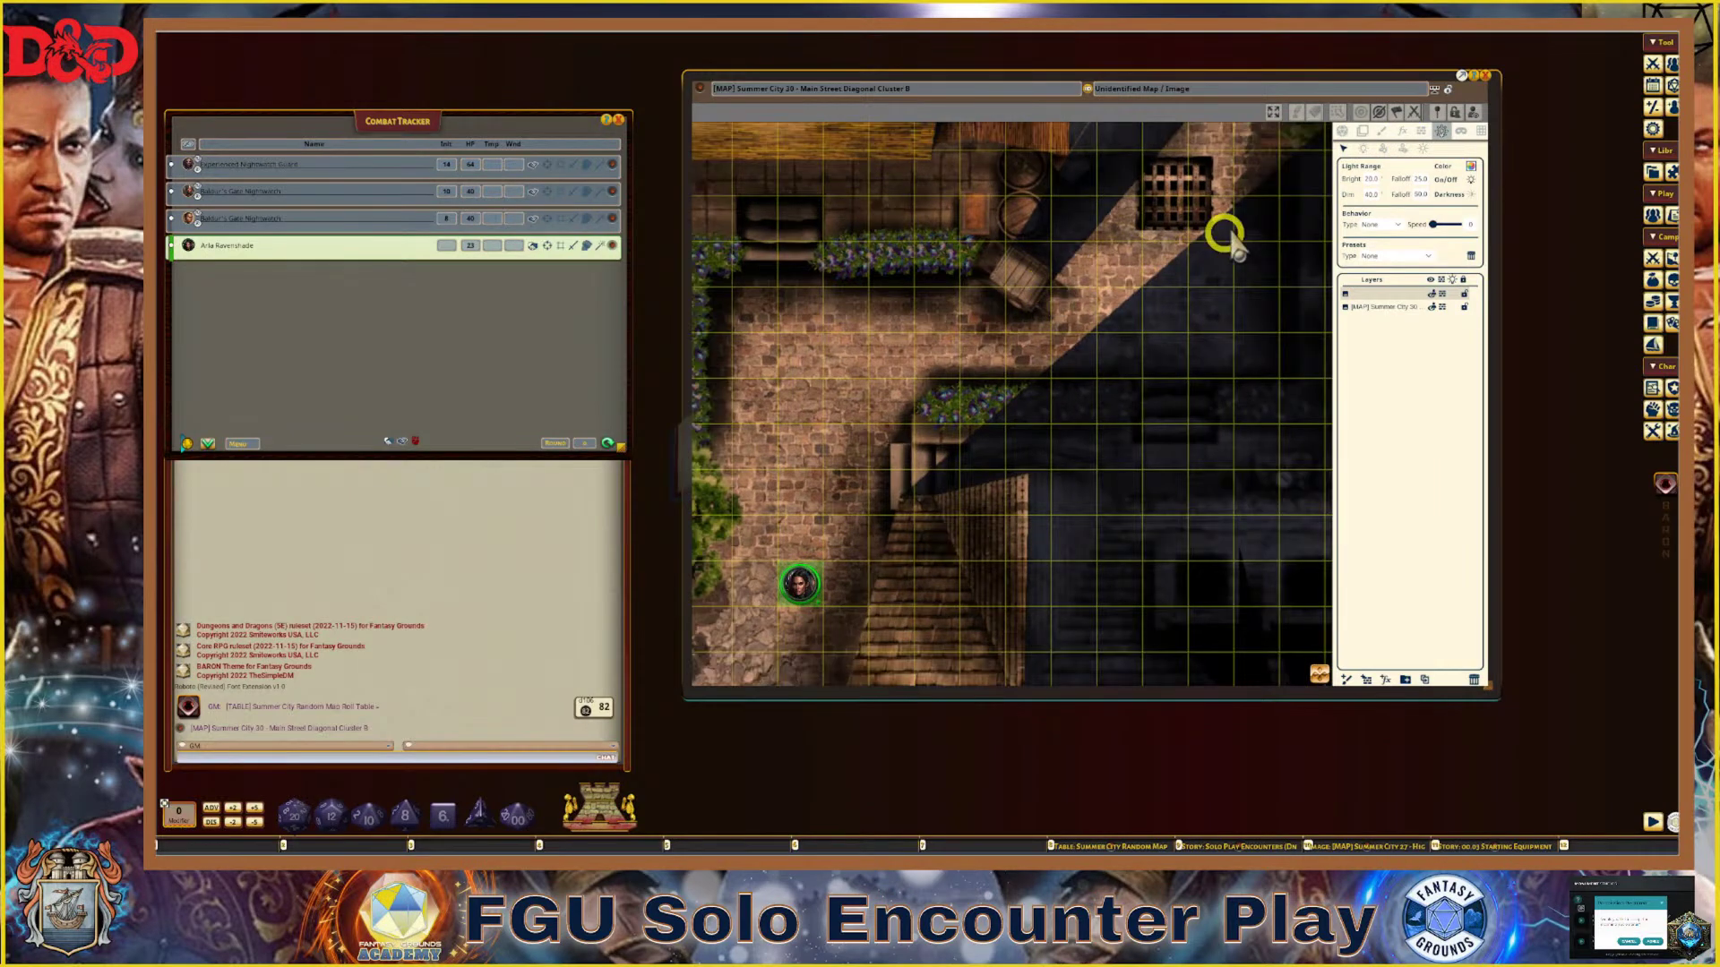
click(1425, 148)
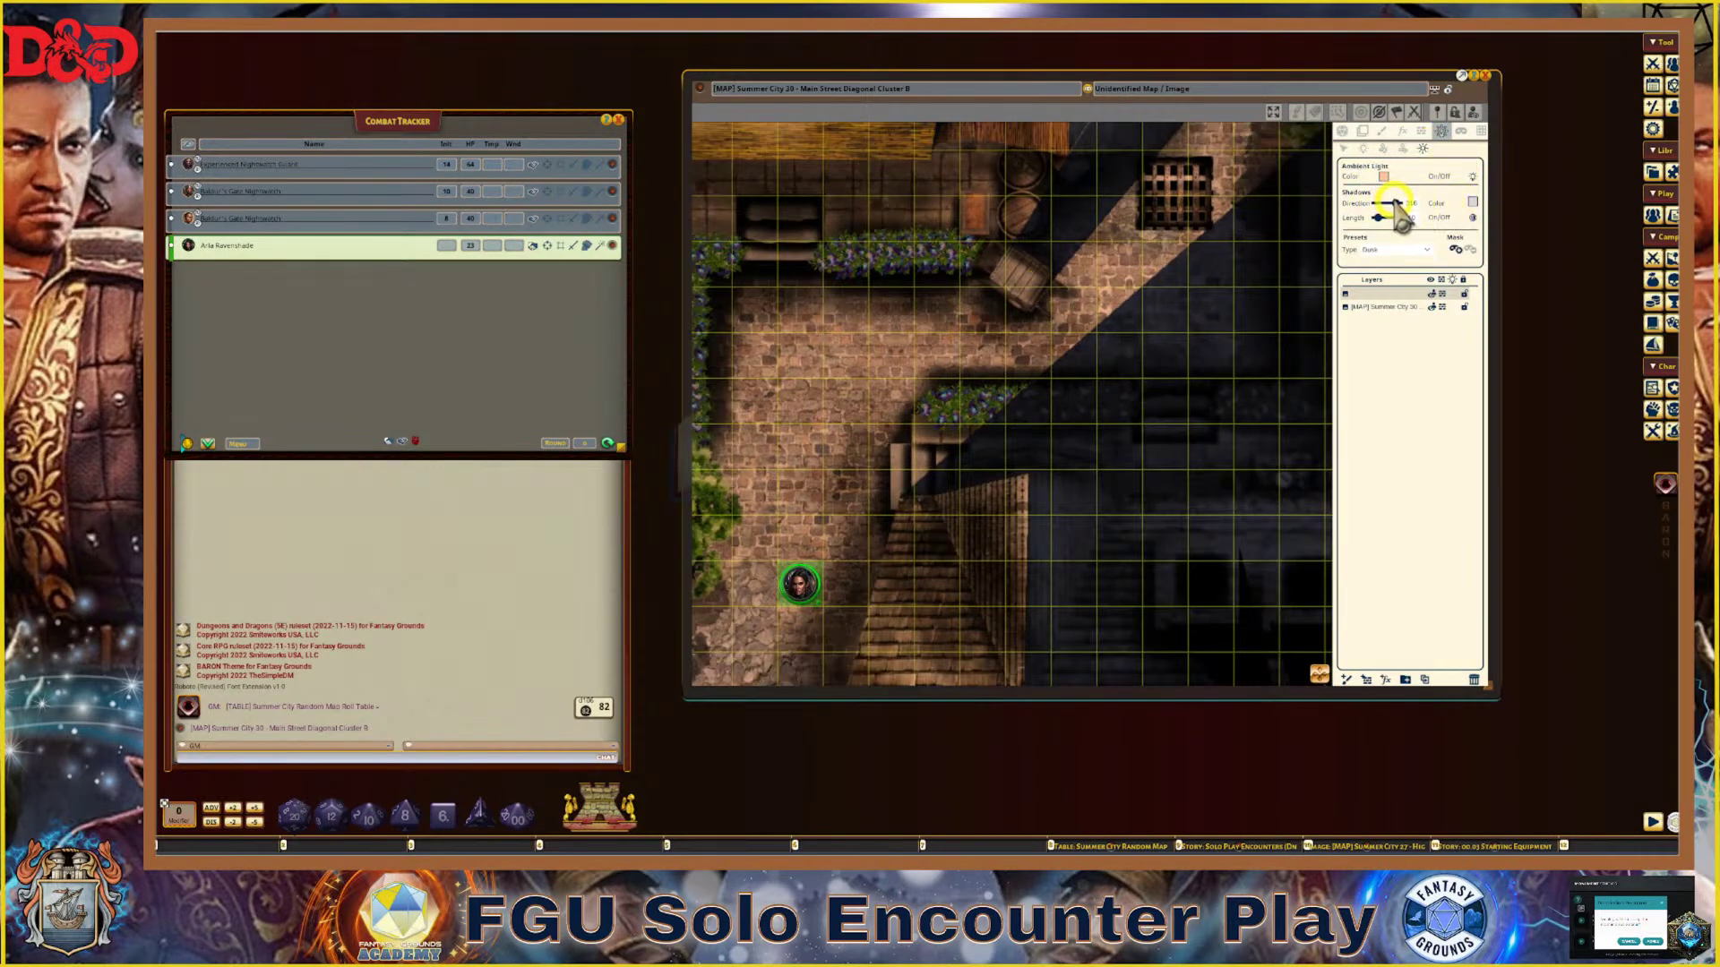
drag(1395, 204, 1383, 218)
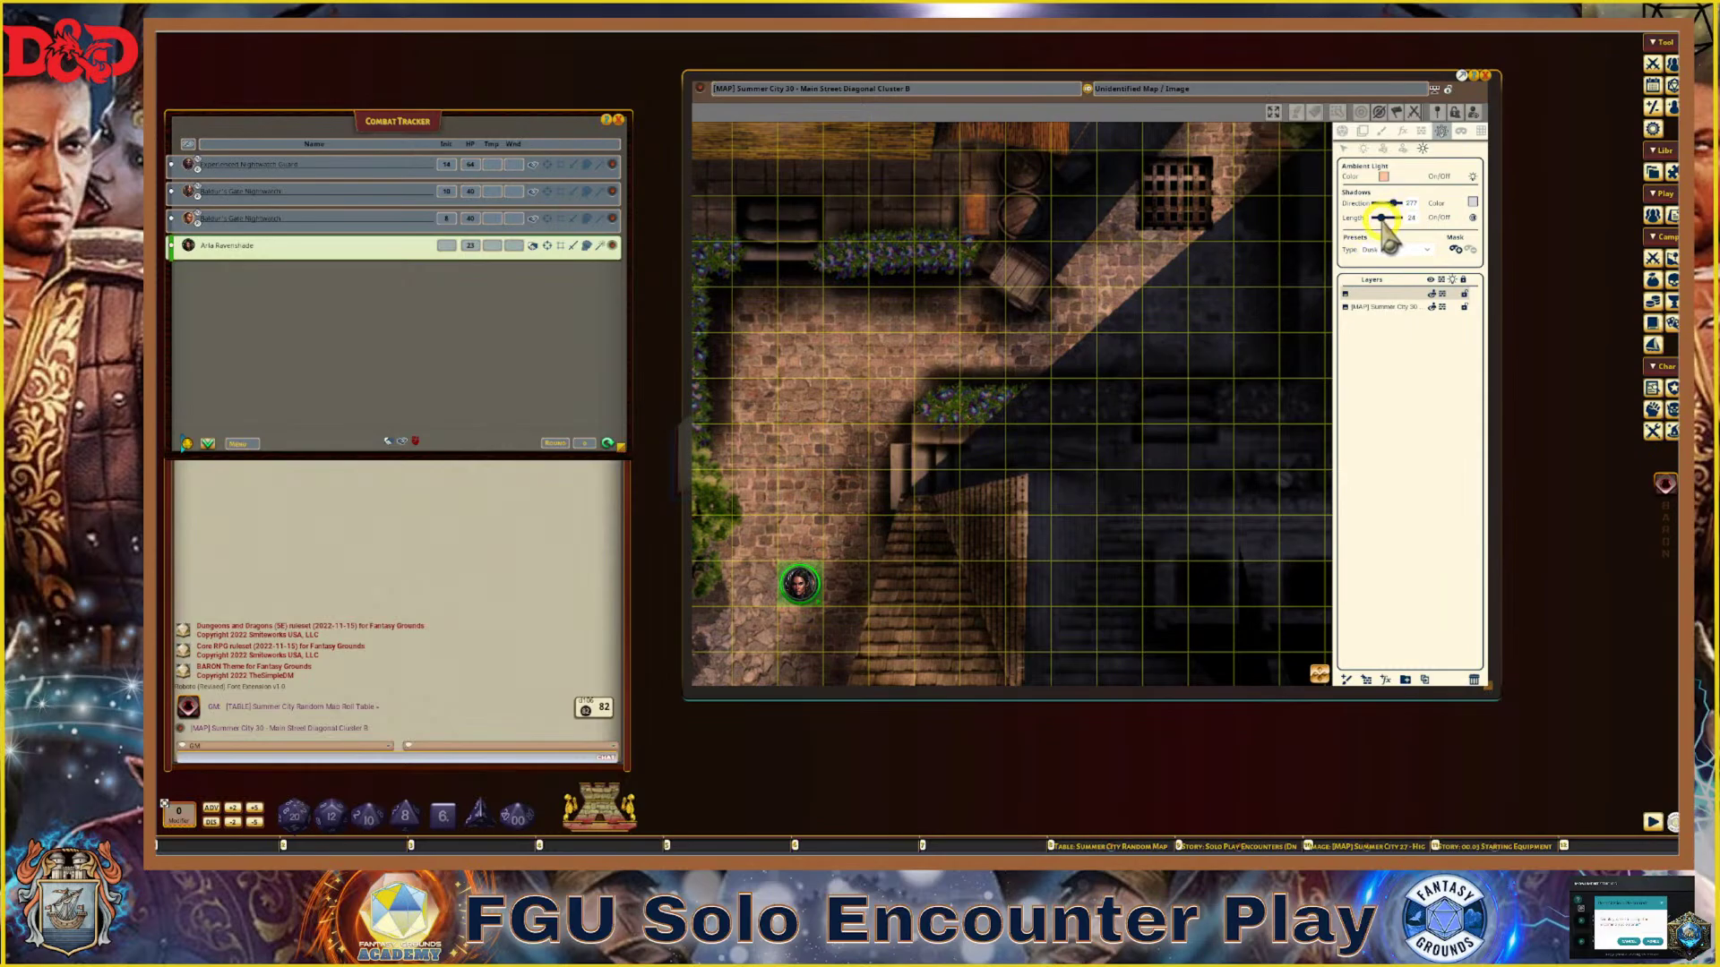
Leave the lighting settings and move the character's token up the street to just below the tilted crate
scroll(894, 411, down, 3)
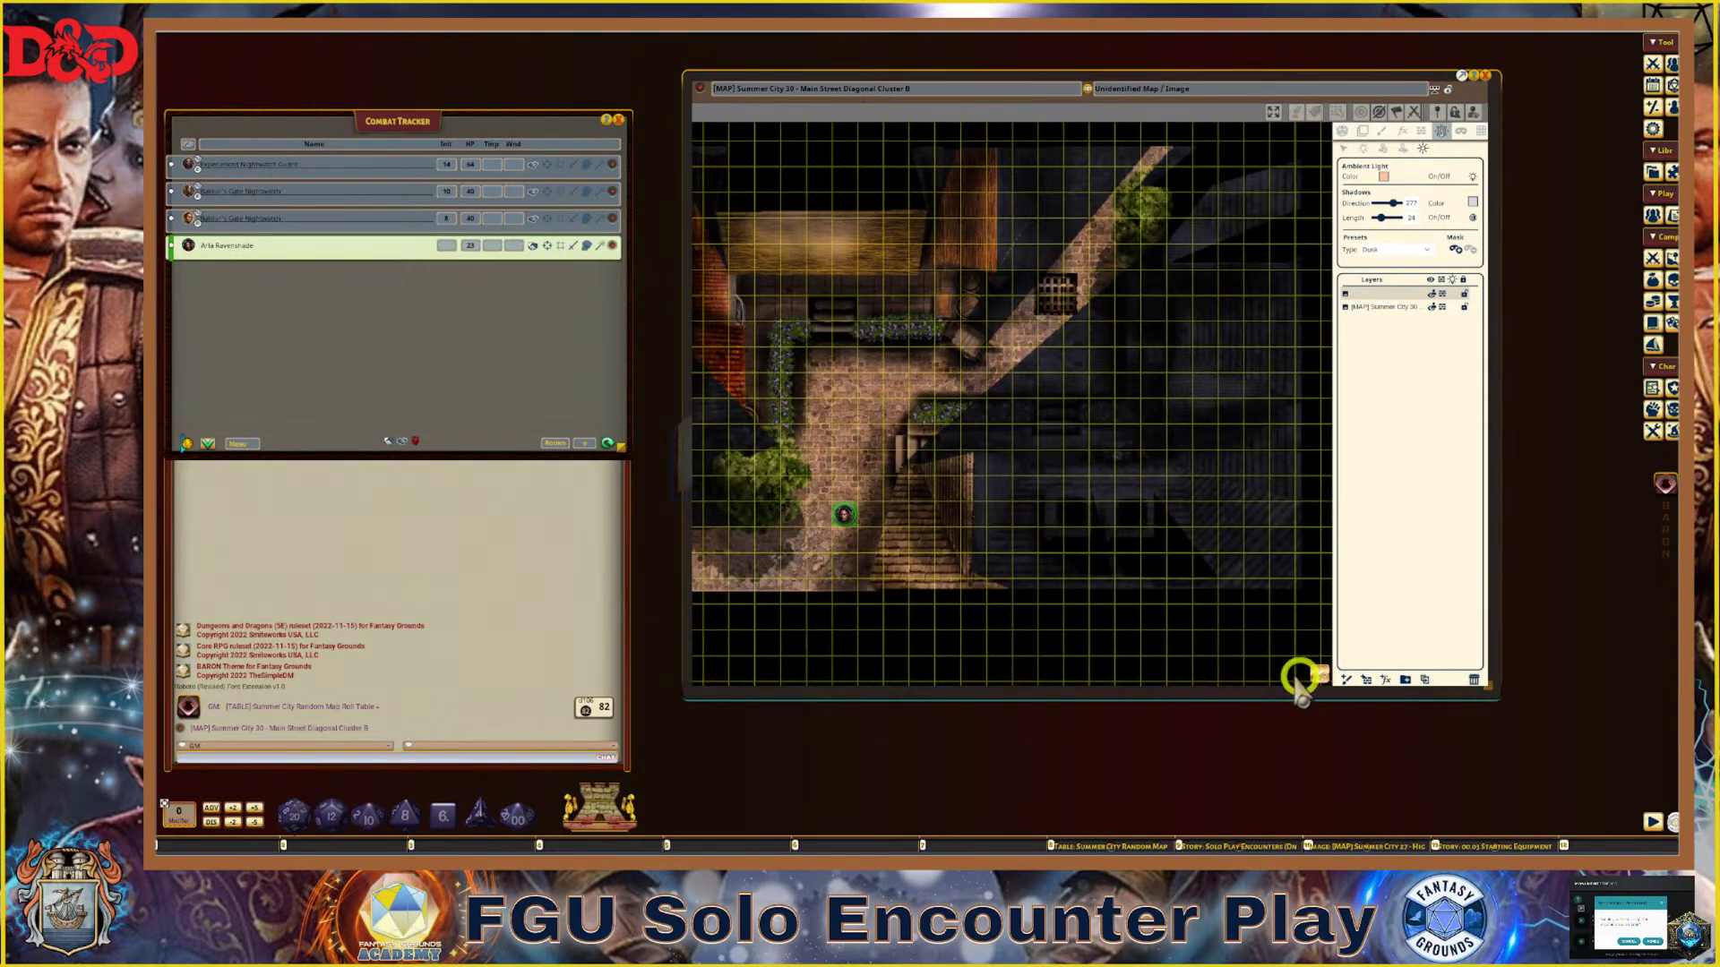
scroll(949, 660, up, 6)
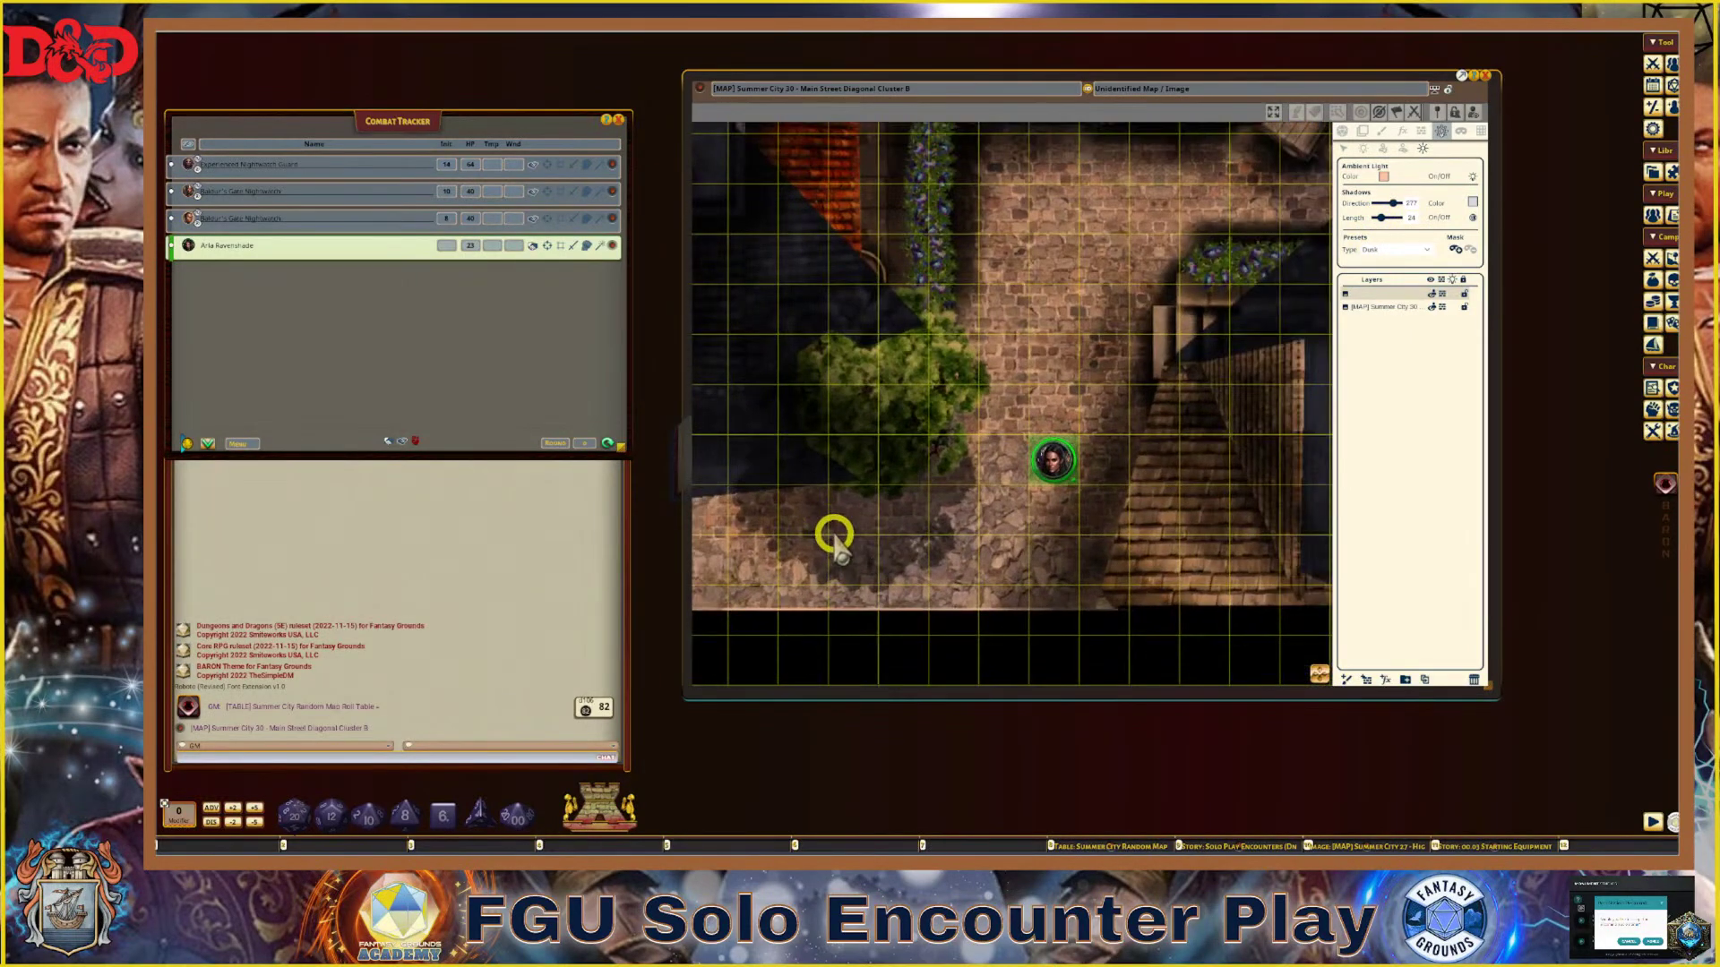
scroll(833, 537, down, 4)
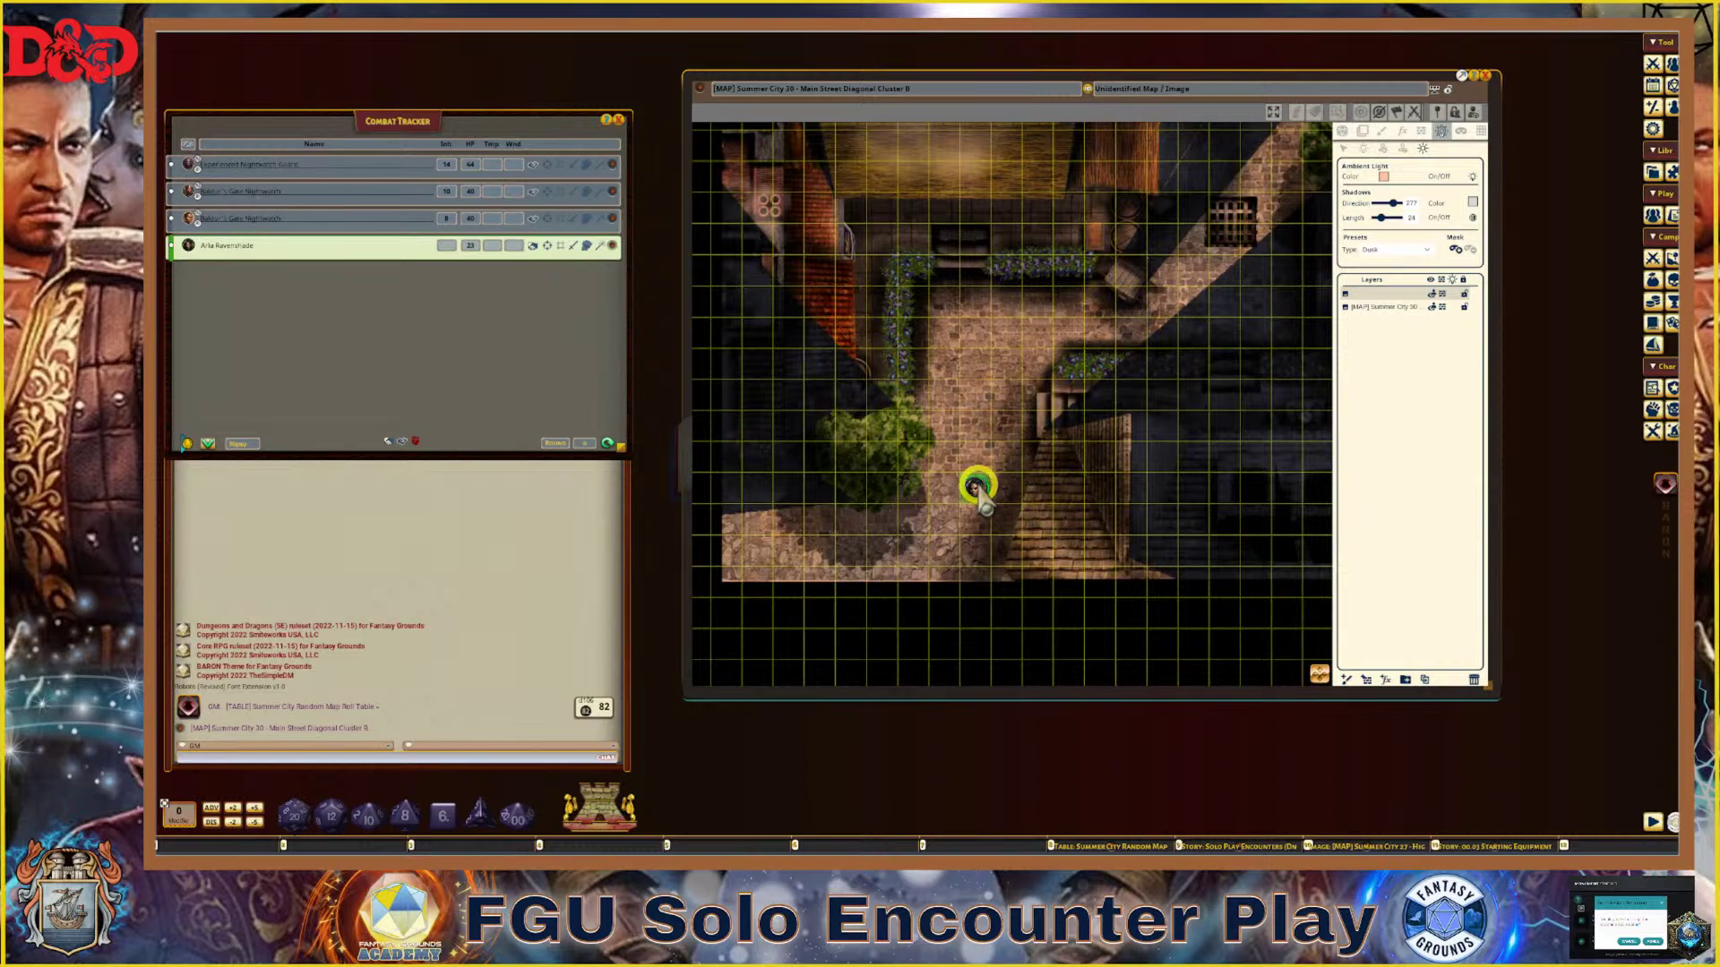
click(1343, 132)
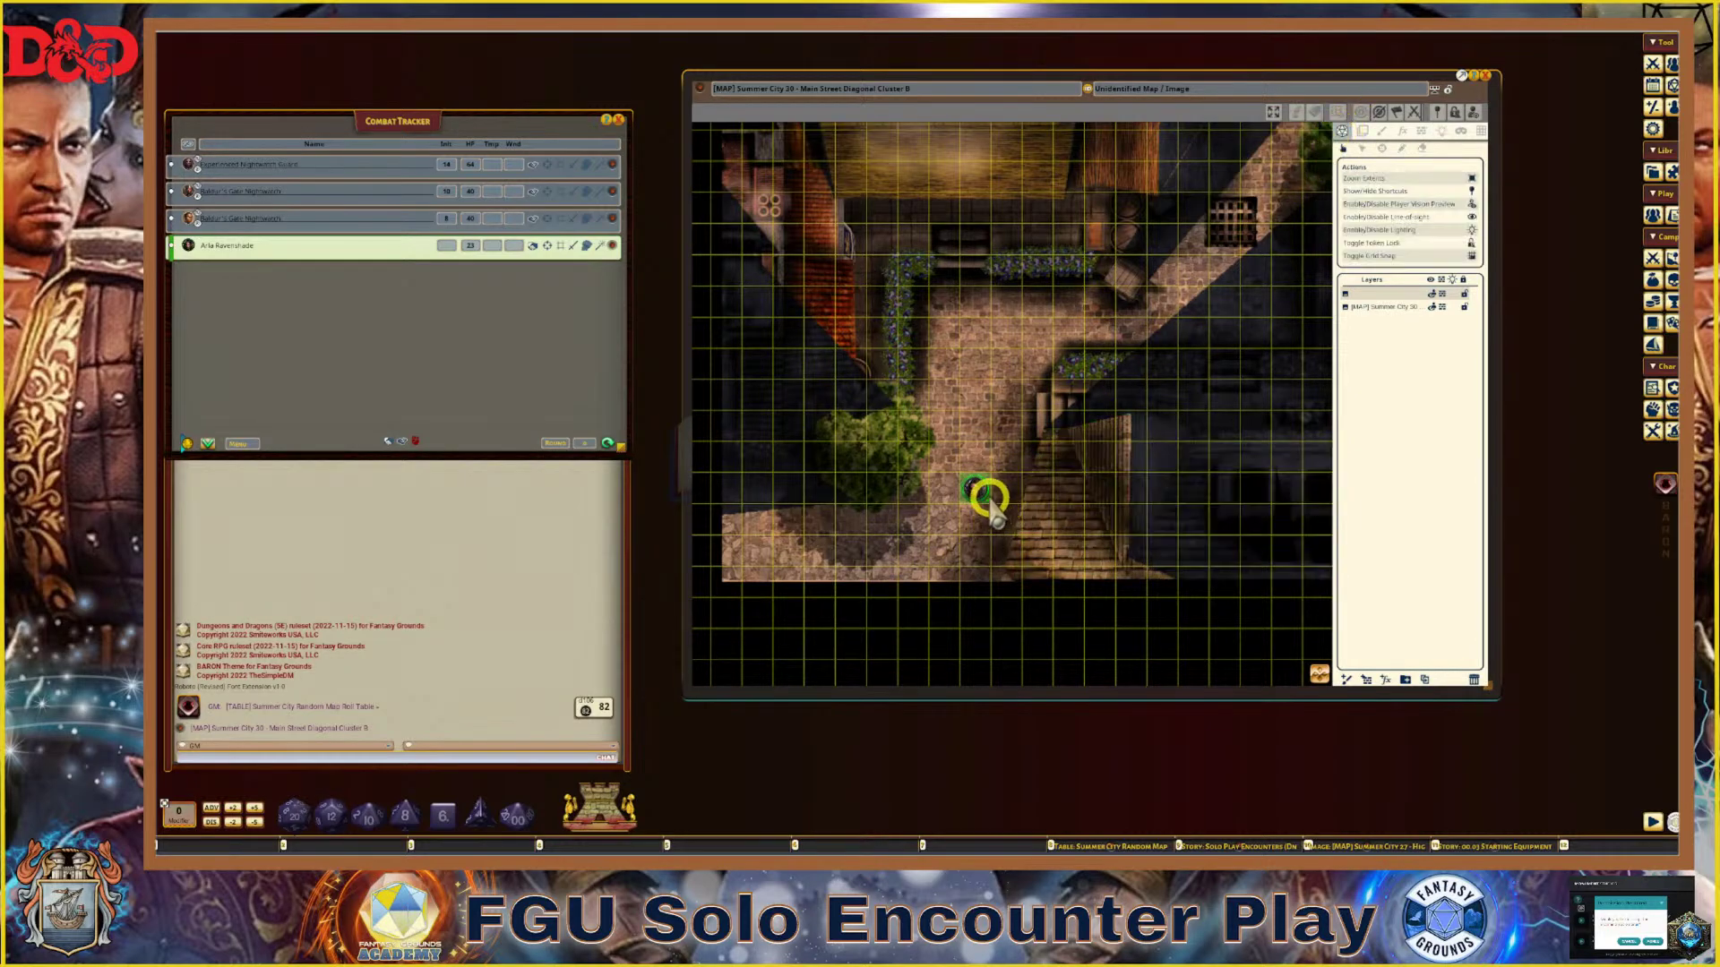
drag(975, 488, 1100, 317)
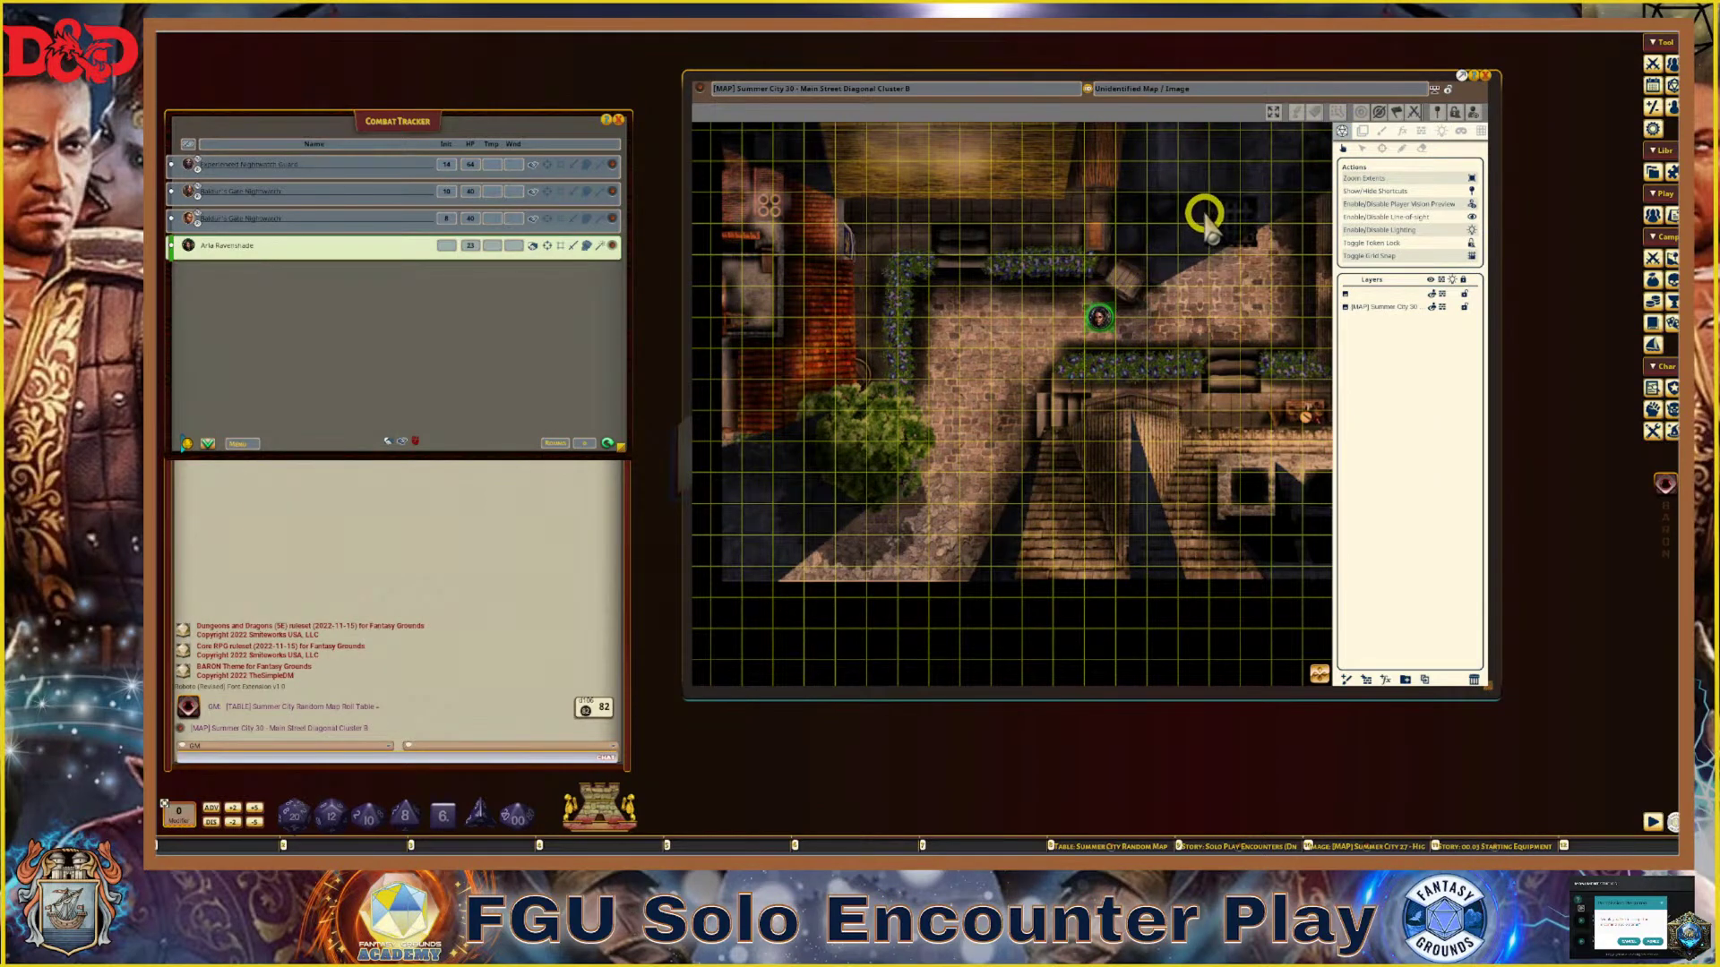
Move the character's token along the street to the steps between the flower beds and check its line of sight
drag(1099, 317, 963, 285)
scroll(925, 209, down, 2)
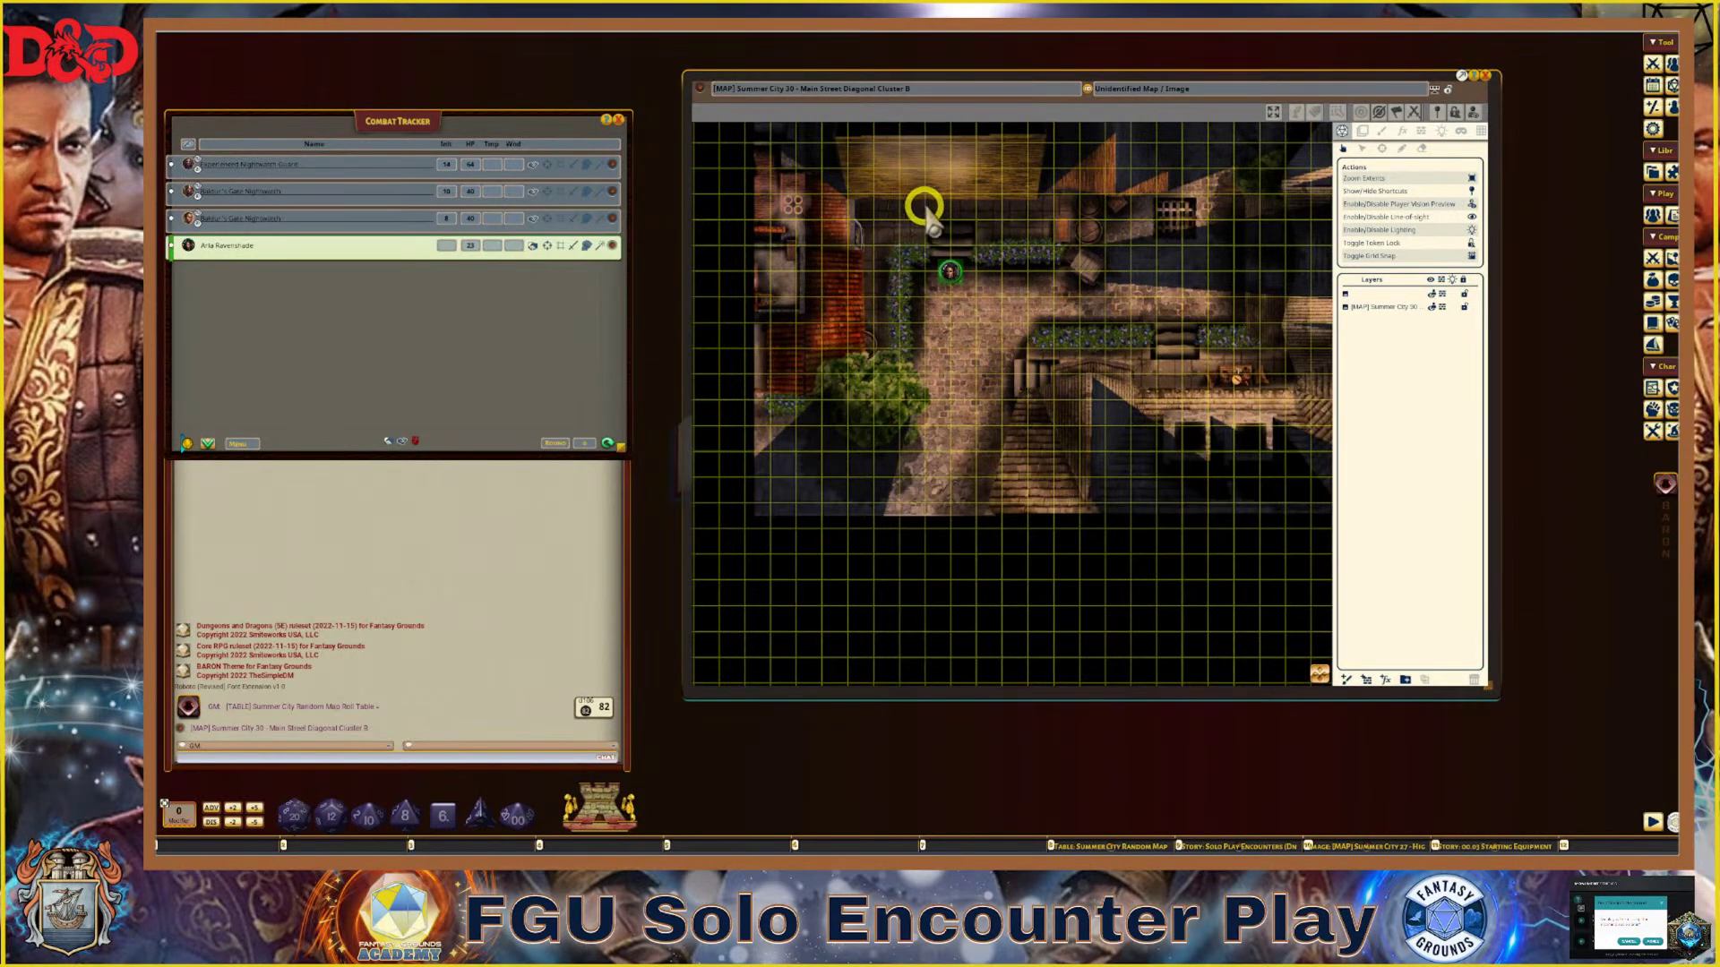
scroll(927, 211, up, 1)
scroll(940, 197, up, 1)
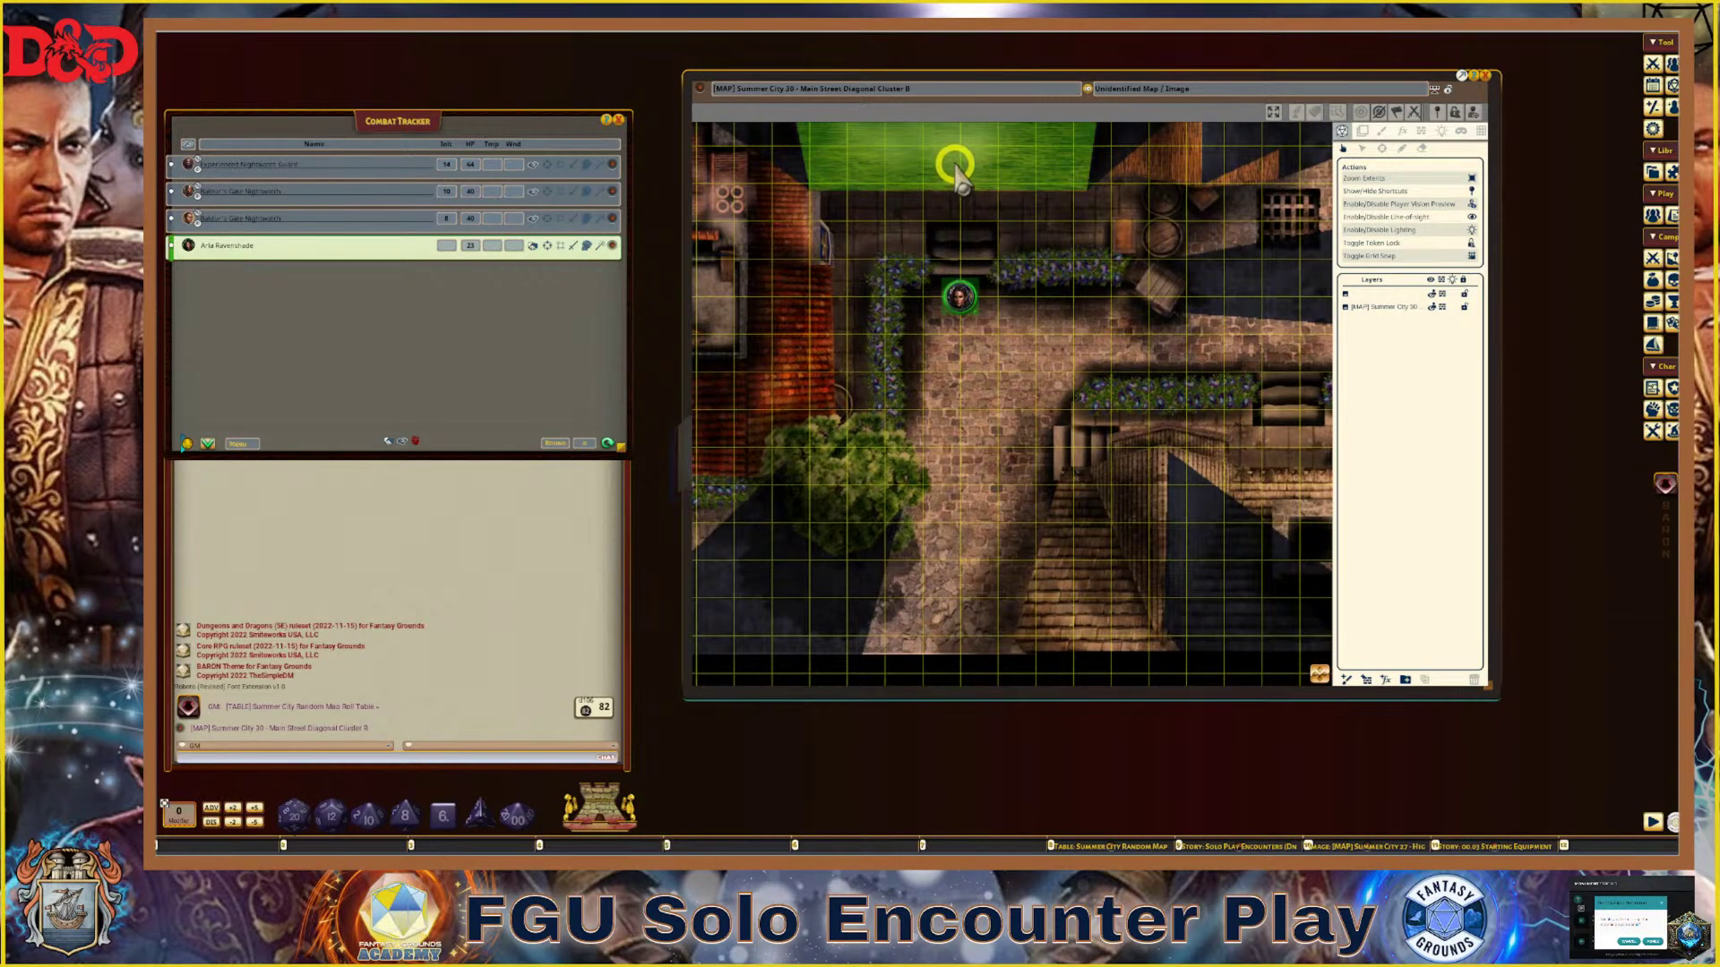
scroll(887, 246, down, 1)
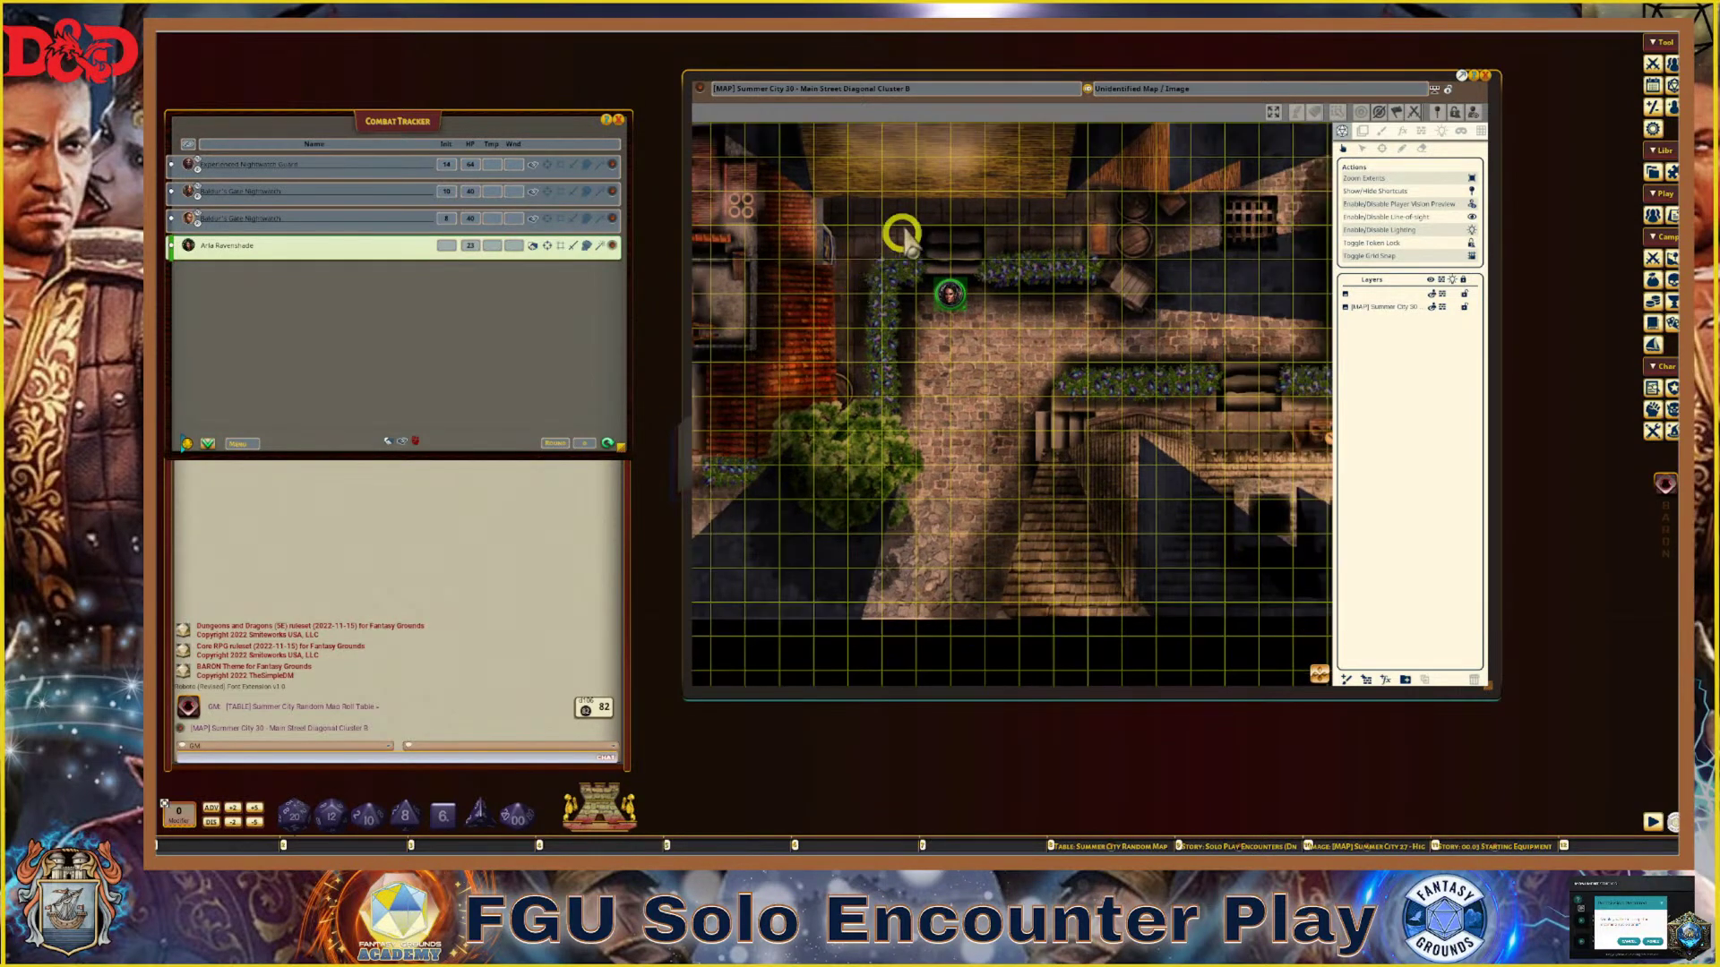
Move the token behind the flower bed beside the red-tiled roof and examine how the tree blocks its view
drag(959, 285, 851, 228)
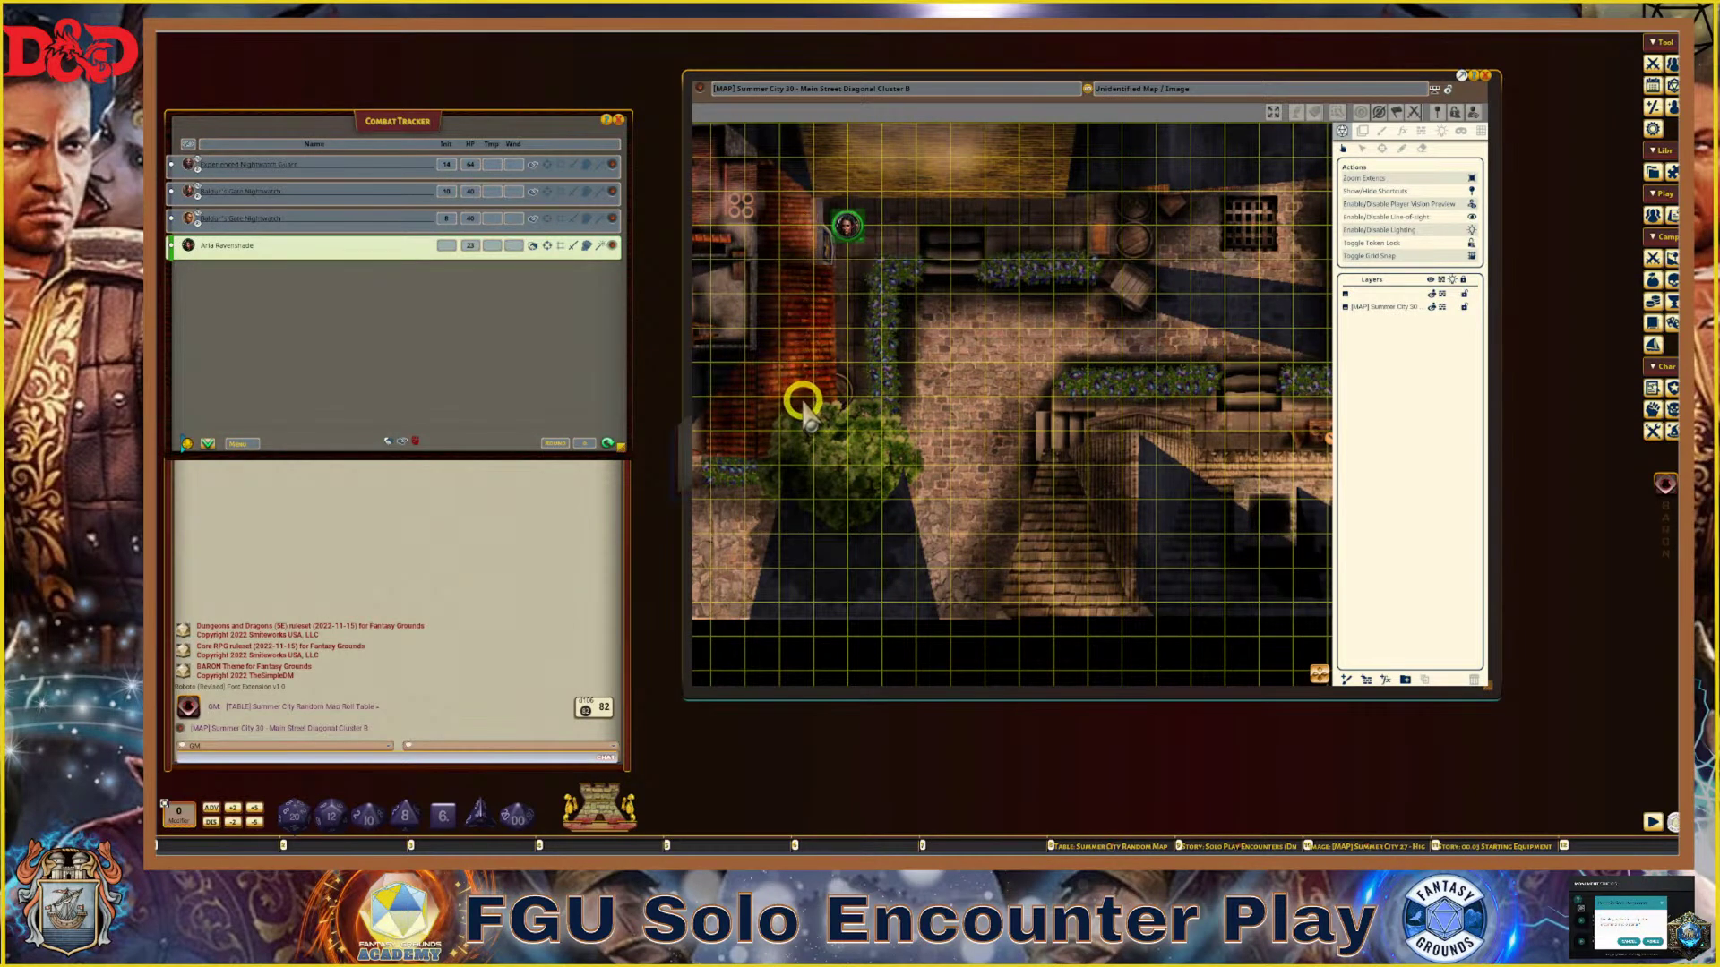
scroll(728, 439, up, 3)
scroll(727, 439, up, 3)
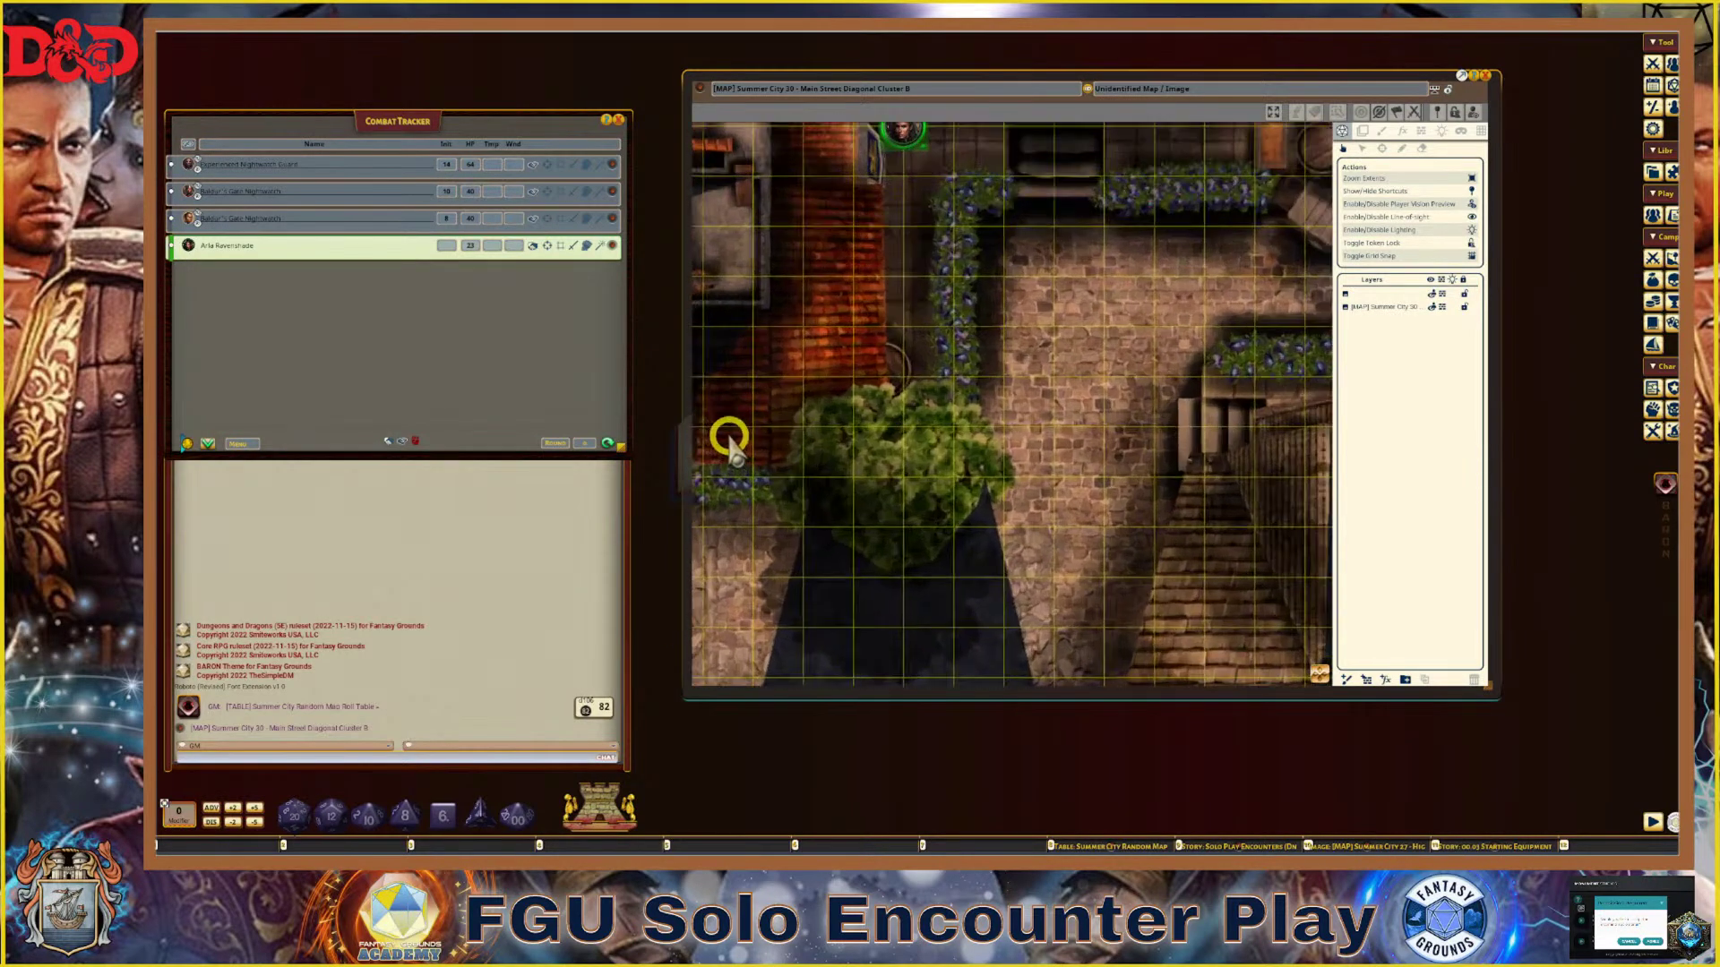
scroll(819, 394, down, 2)
scroll(818, 394, down, 2)
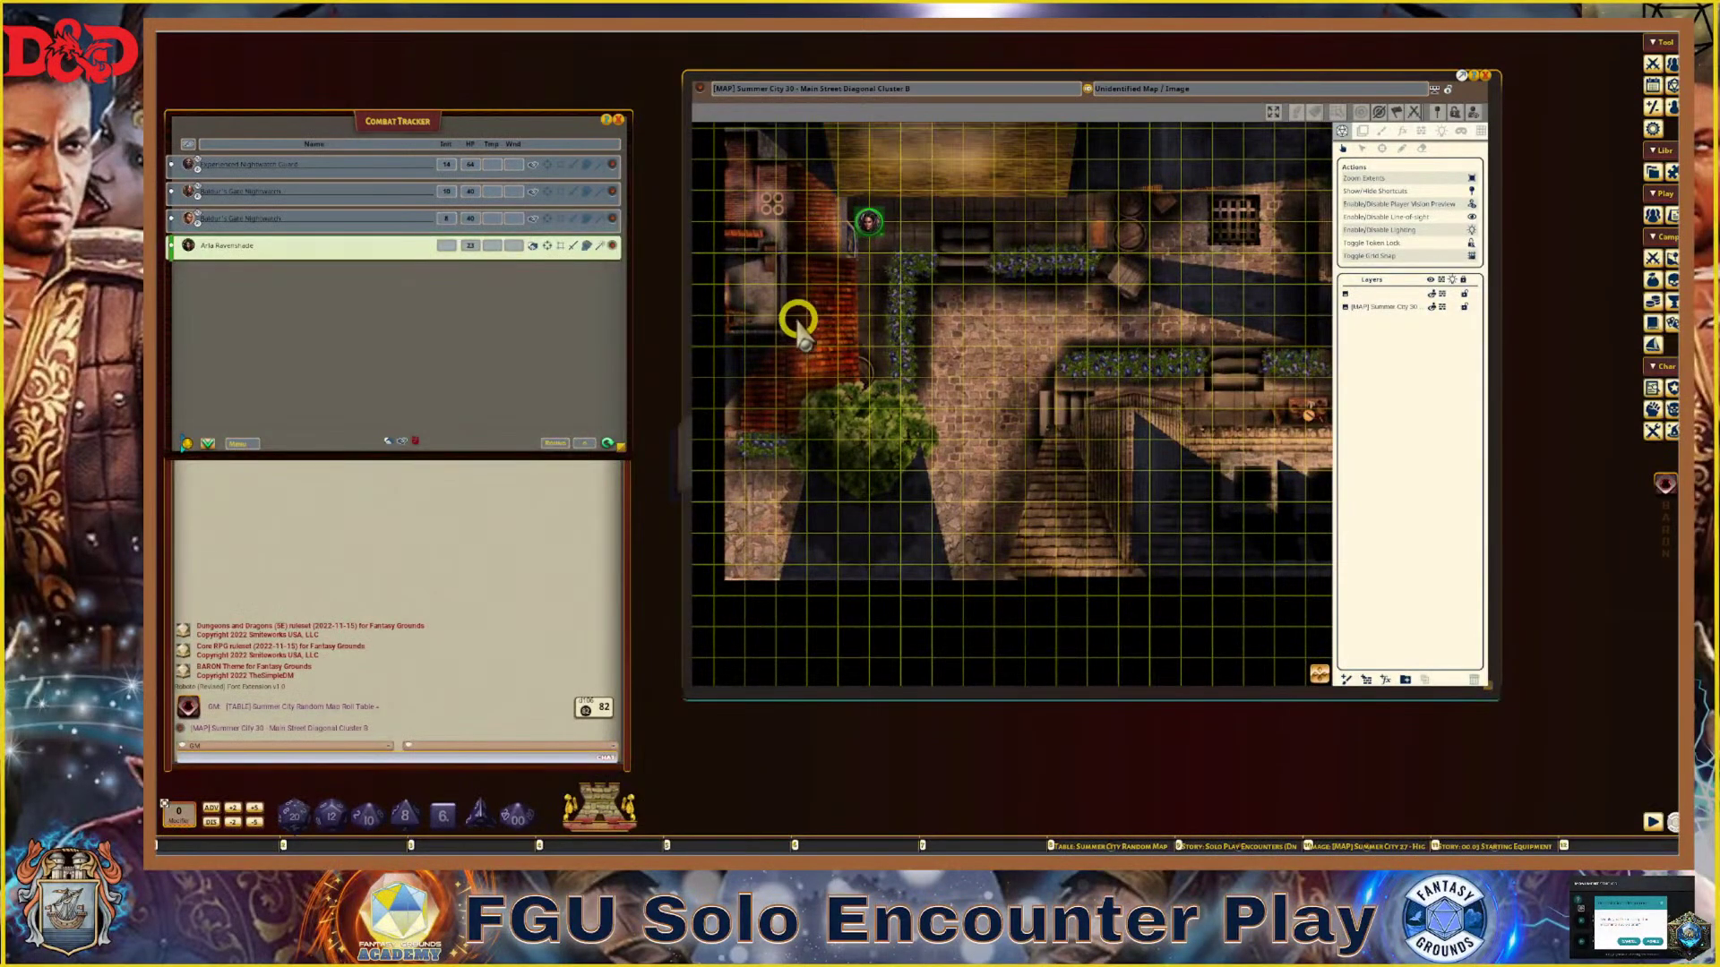
scroll(947, 421, down, 1)
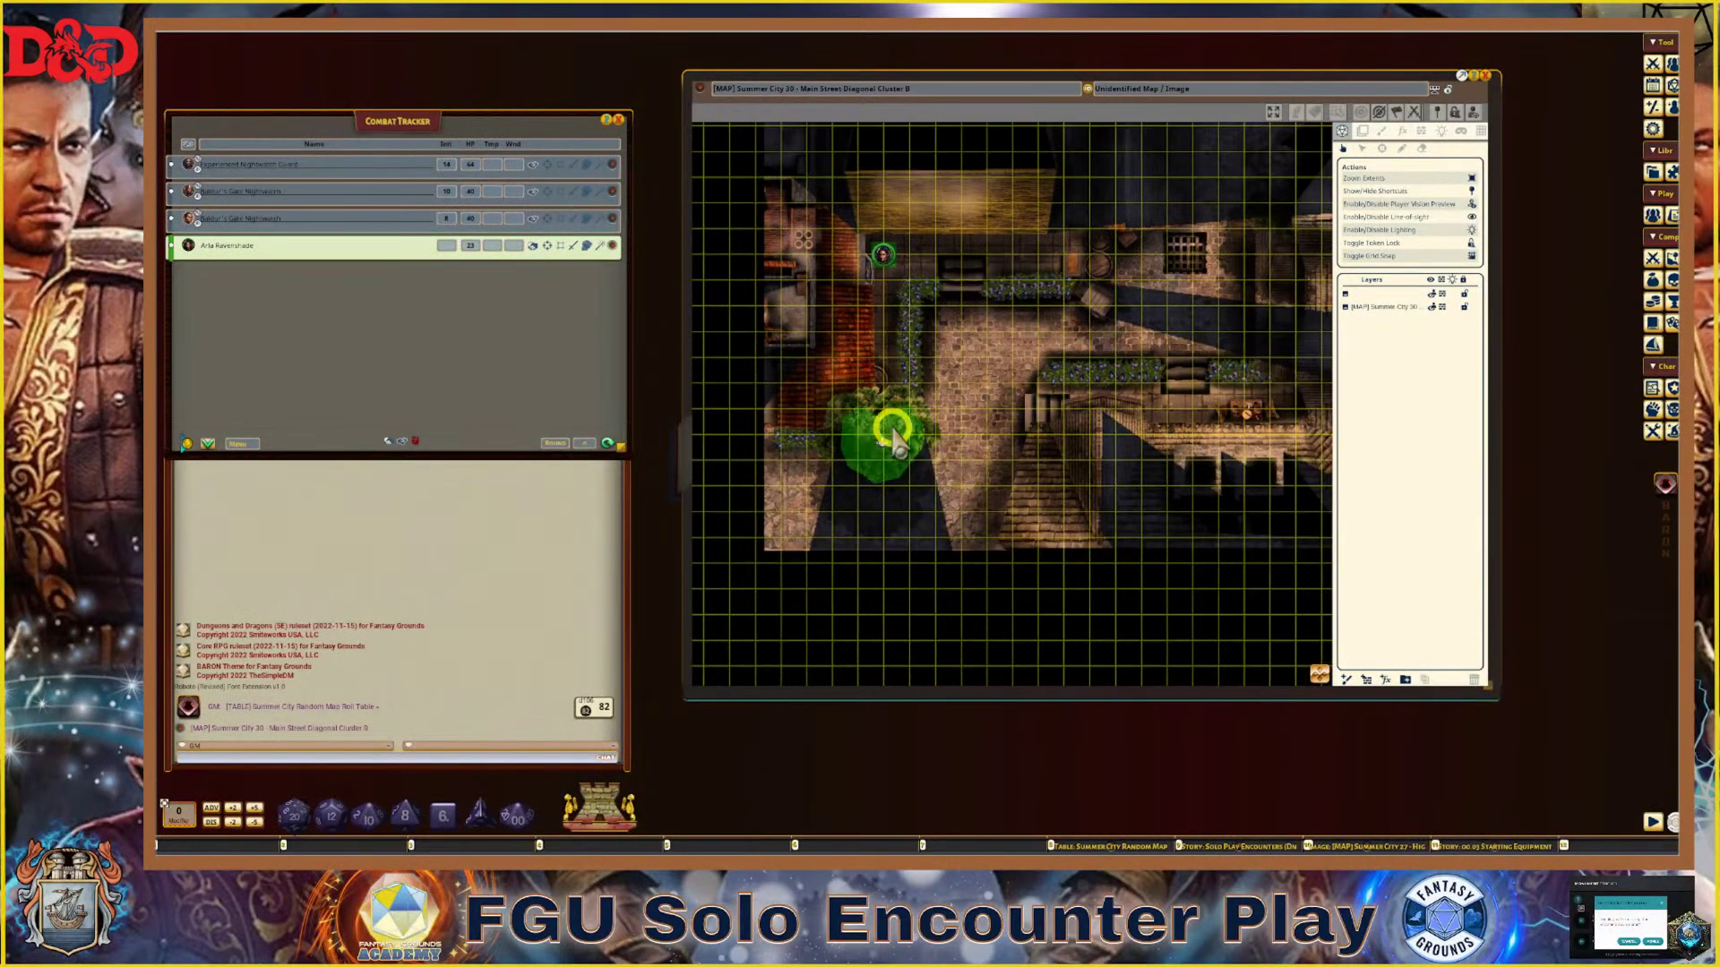
scroll(894, 436, up, 3)
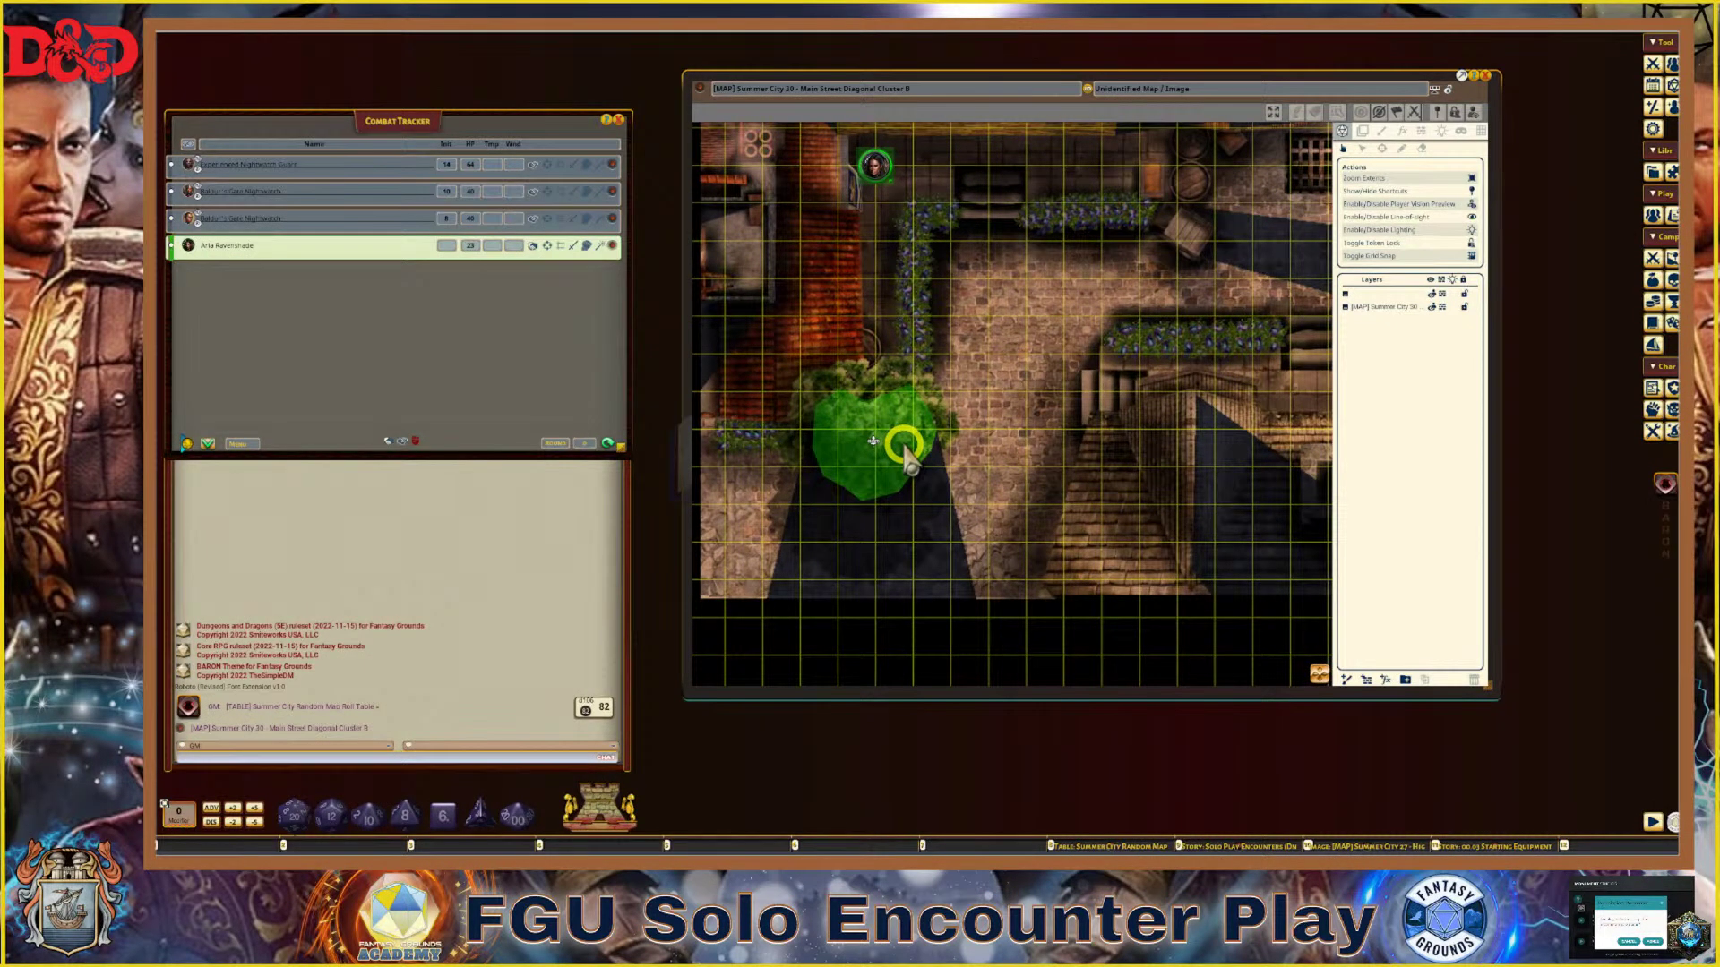
scroll(903, 445, down, 1)
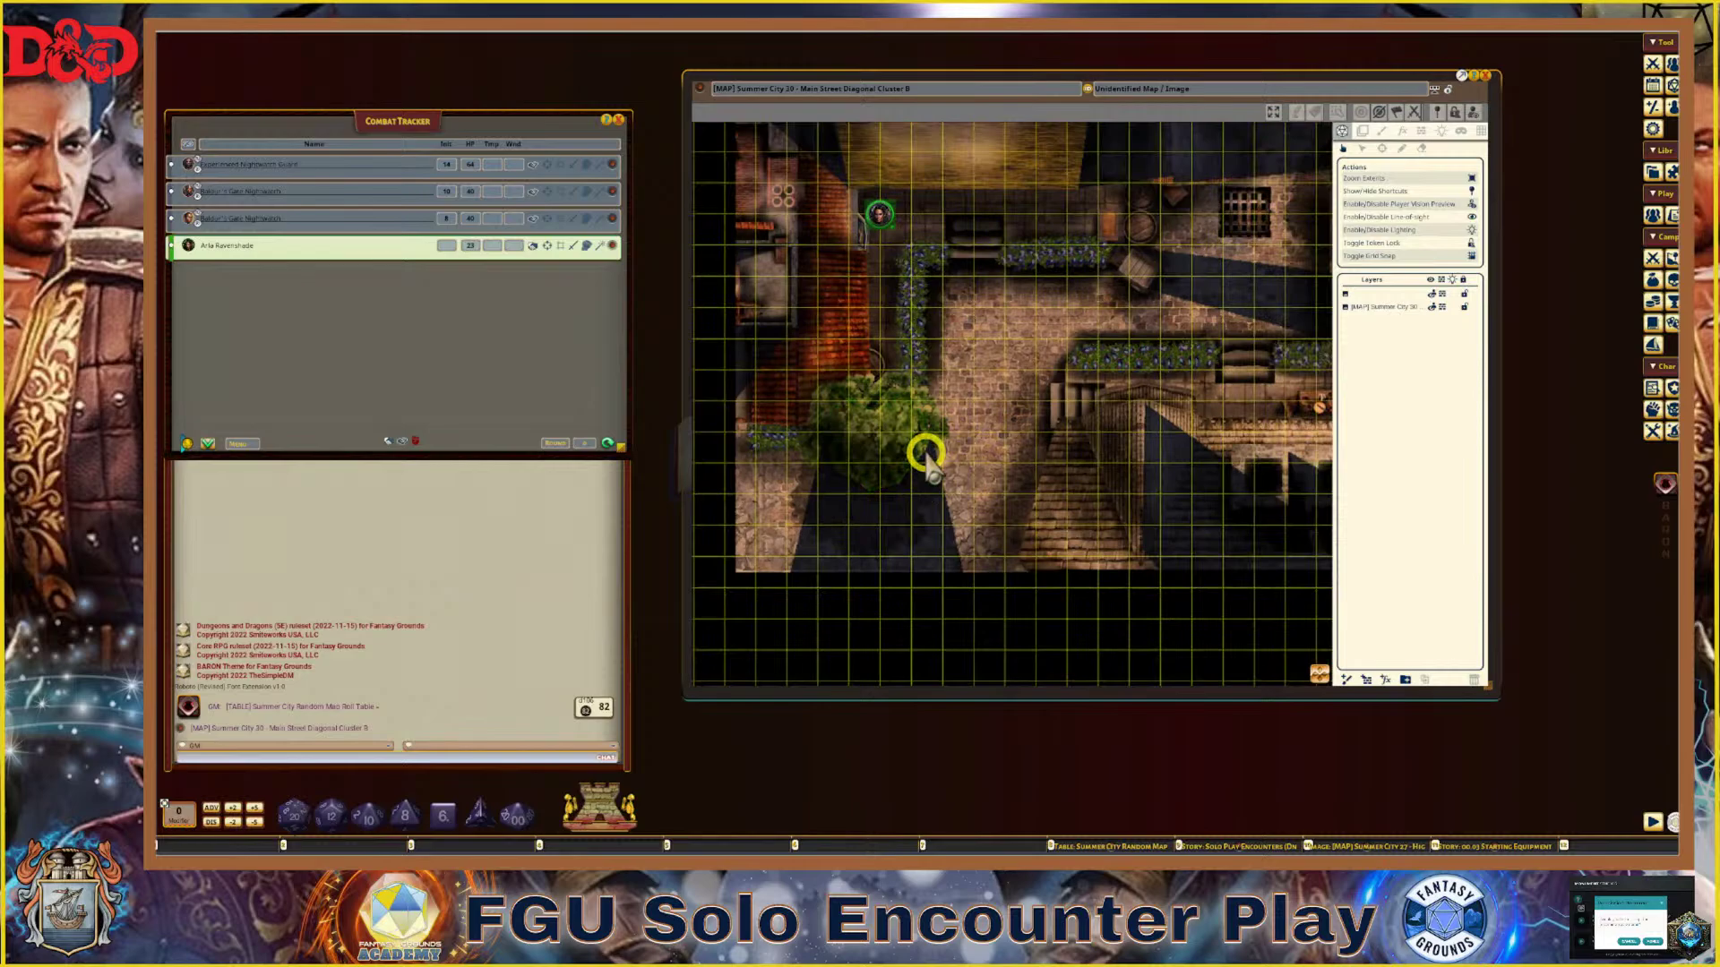
Move the token down the street to the open paving beside the tree's shadow, and disable line of sight on the map
mouse_move(878, 212)
mouse_down()
mouse_move(931, 240)
mouse_move(971, 330)
mouse_move(952, 499)
mouse_move(975, 445)
mouse_move(988, 510)
mouse_up()
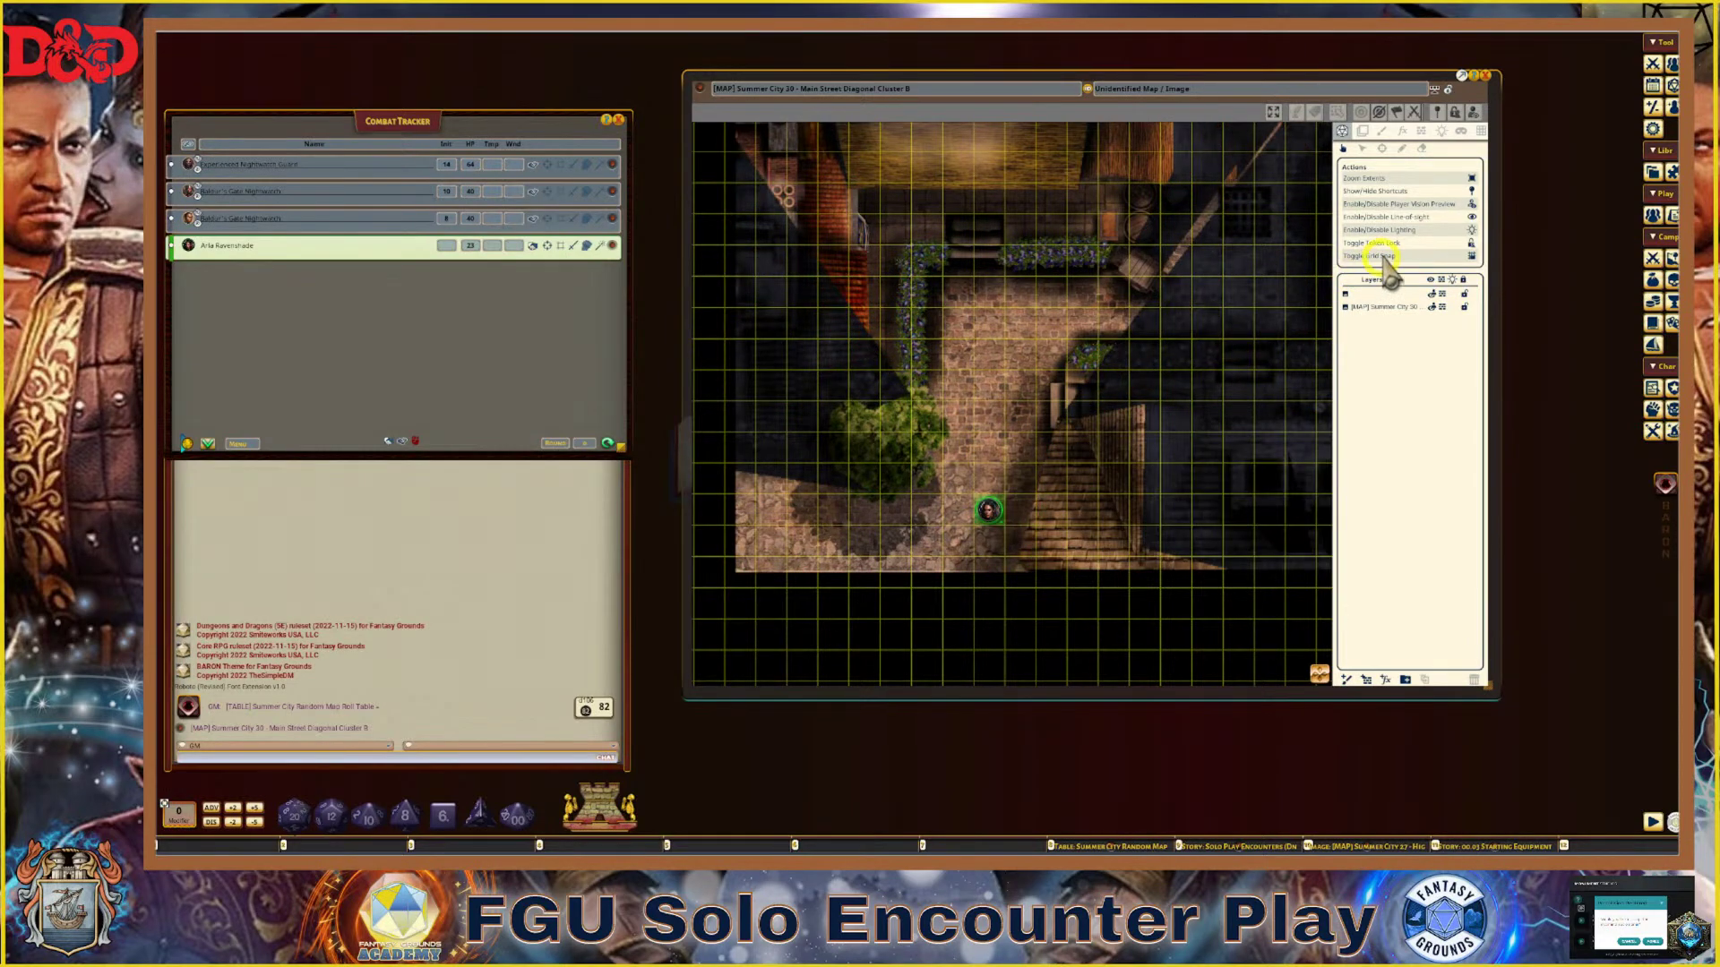
click(1471, 218)
scroll(887, 439, up, 1)
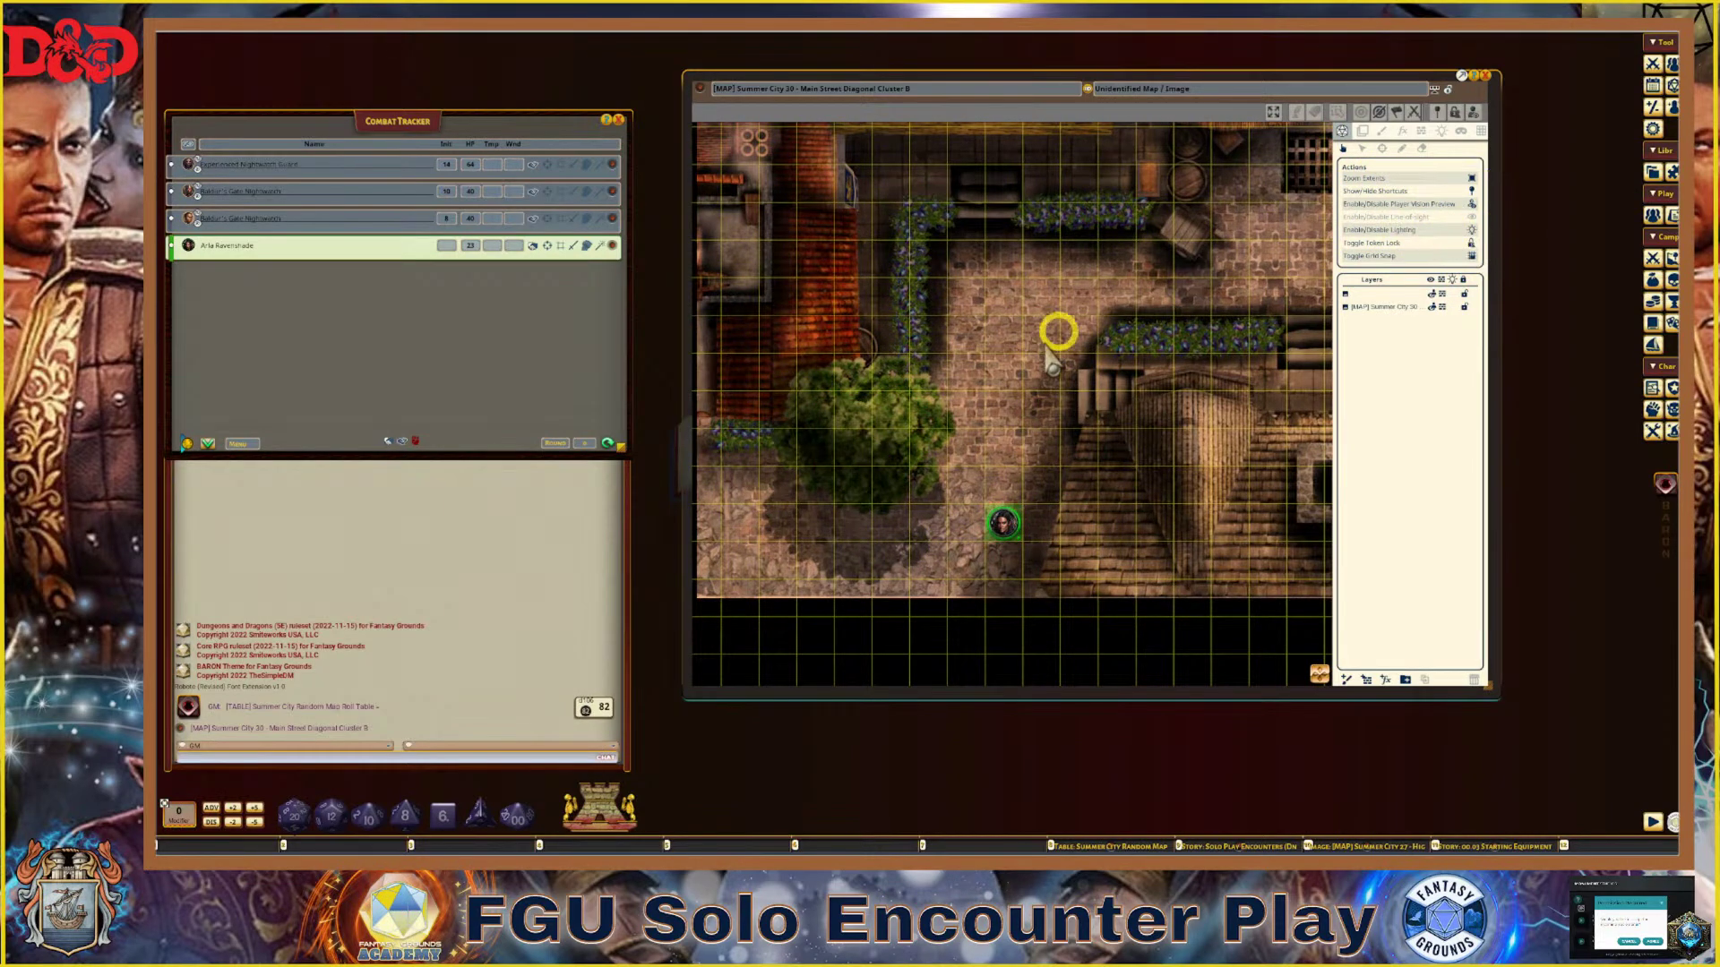
scroll(913, 437, down, 2)
scroll(954, 454, up, 3)
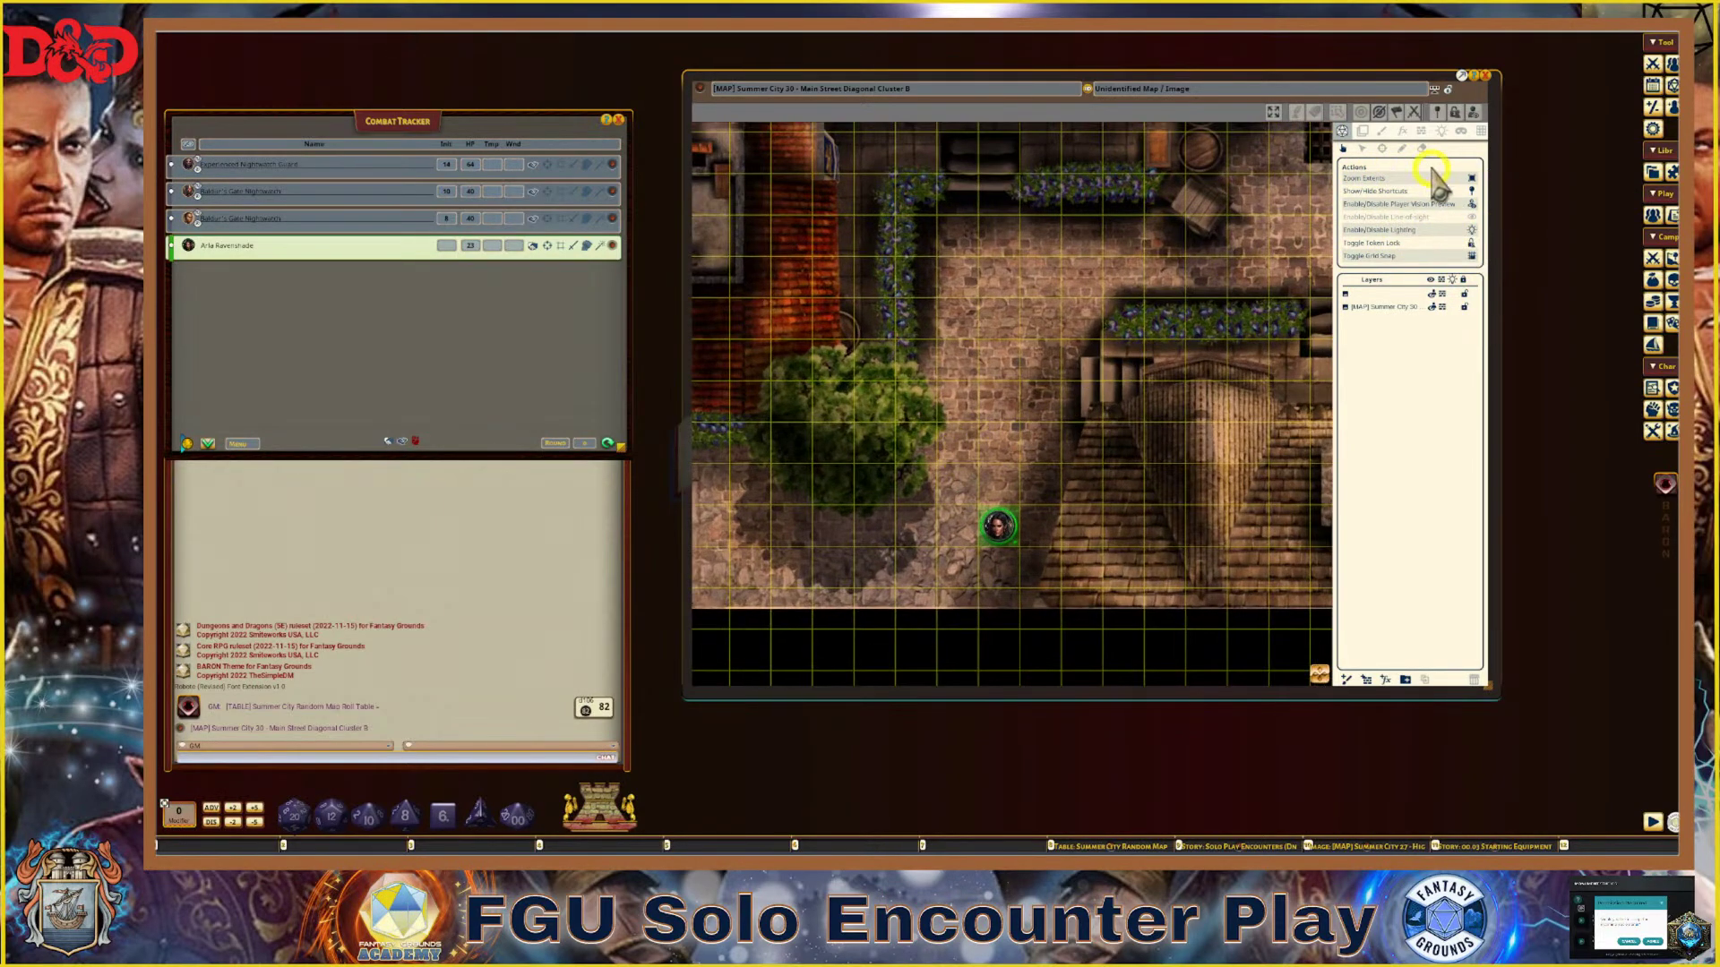
Fine-tune the ambient shadow length and direction in the lighting settings, checking the shadows around the tree and buildings
click(1442, 131)
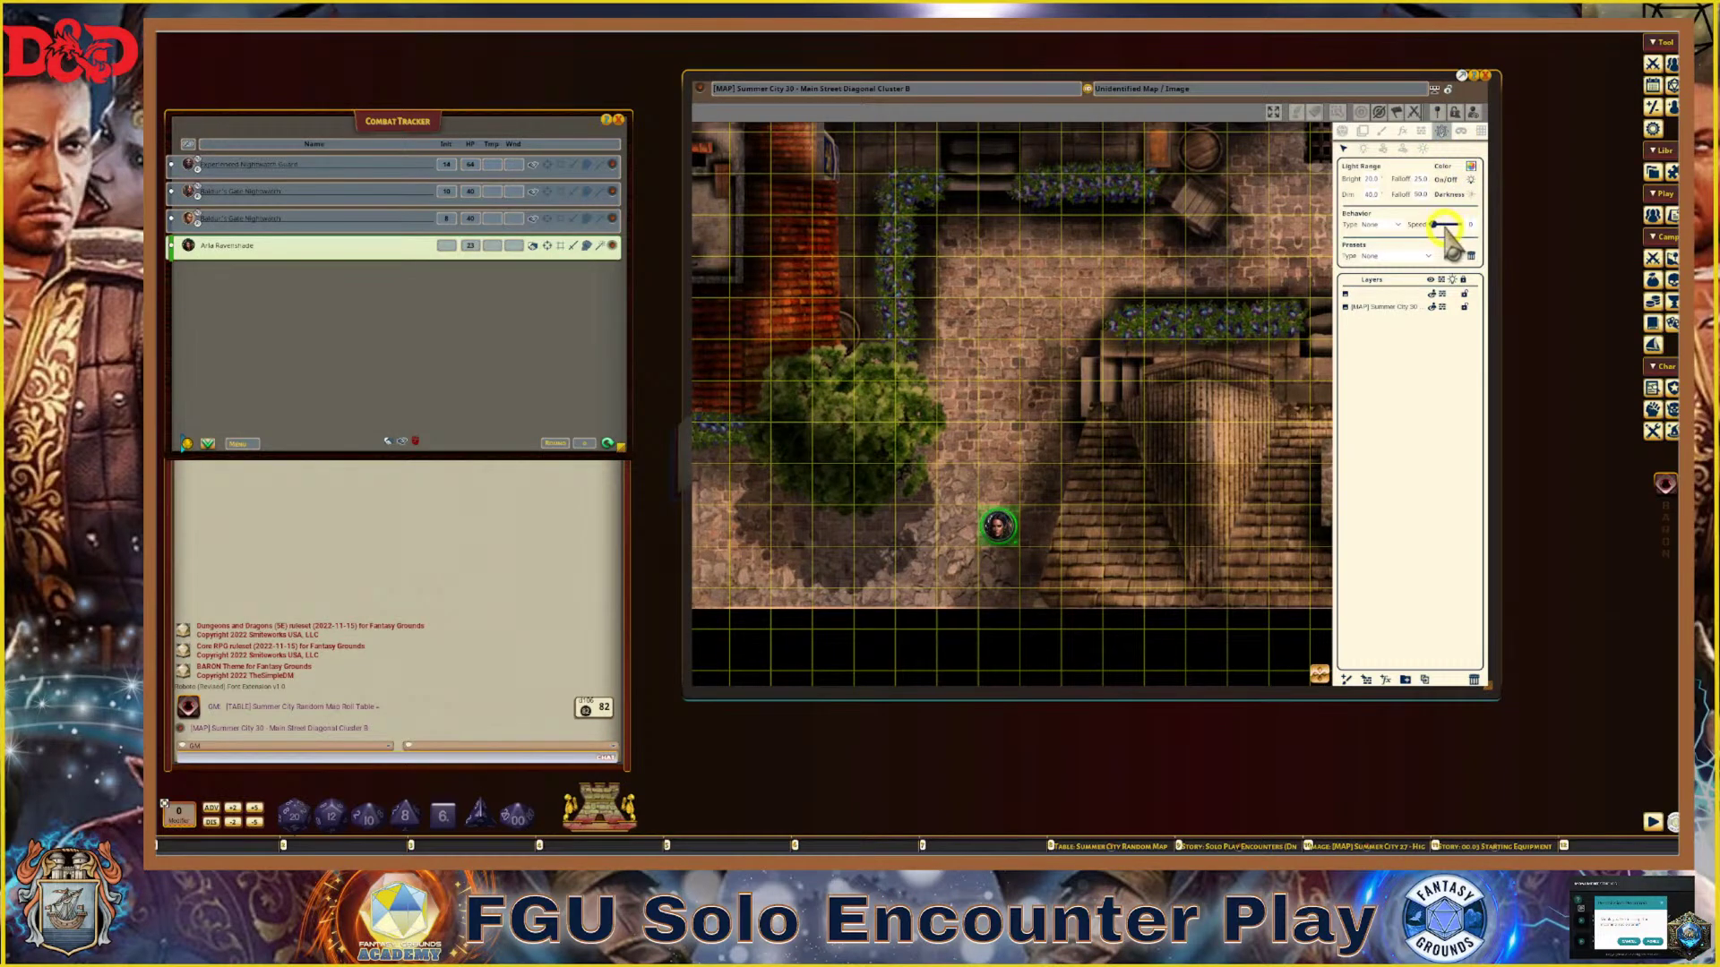
click(1423, 149)
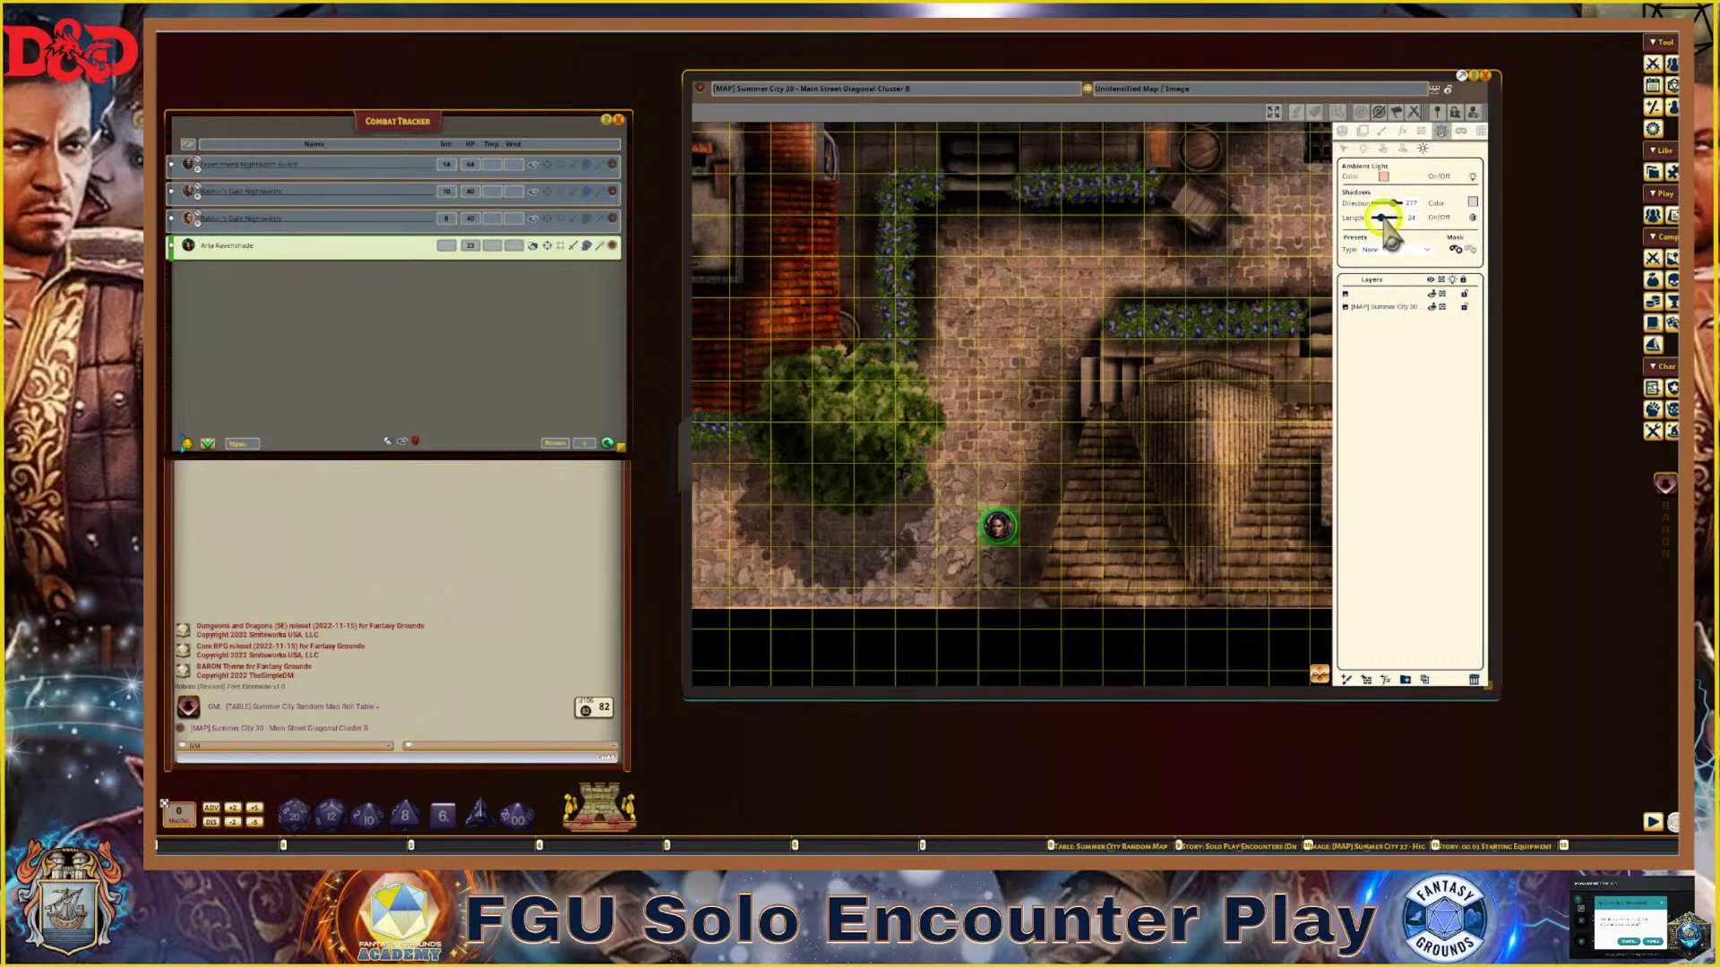
drag(1385, 221, 1392, 222)
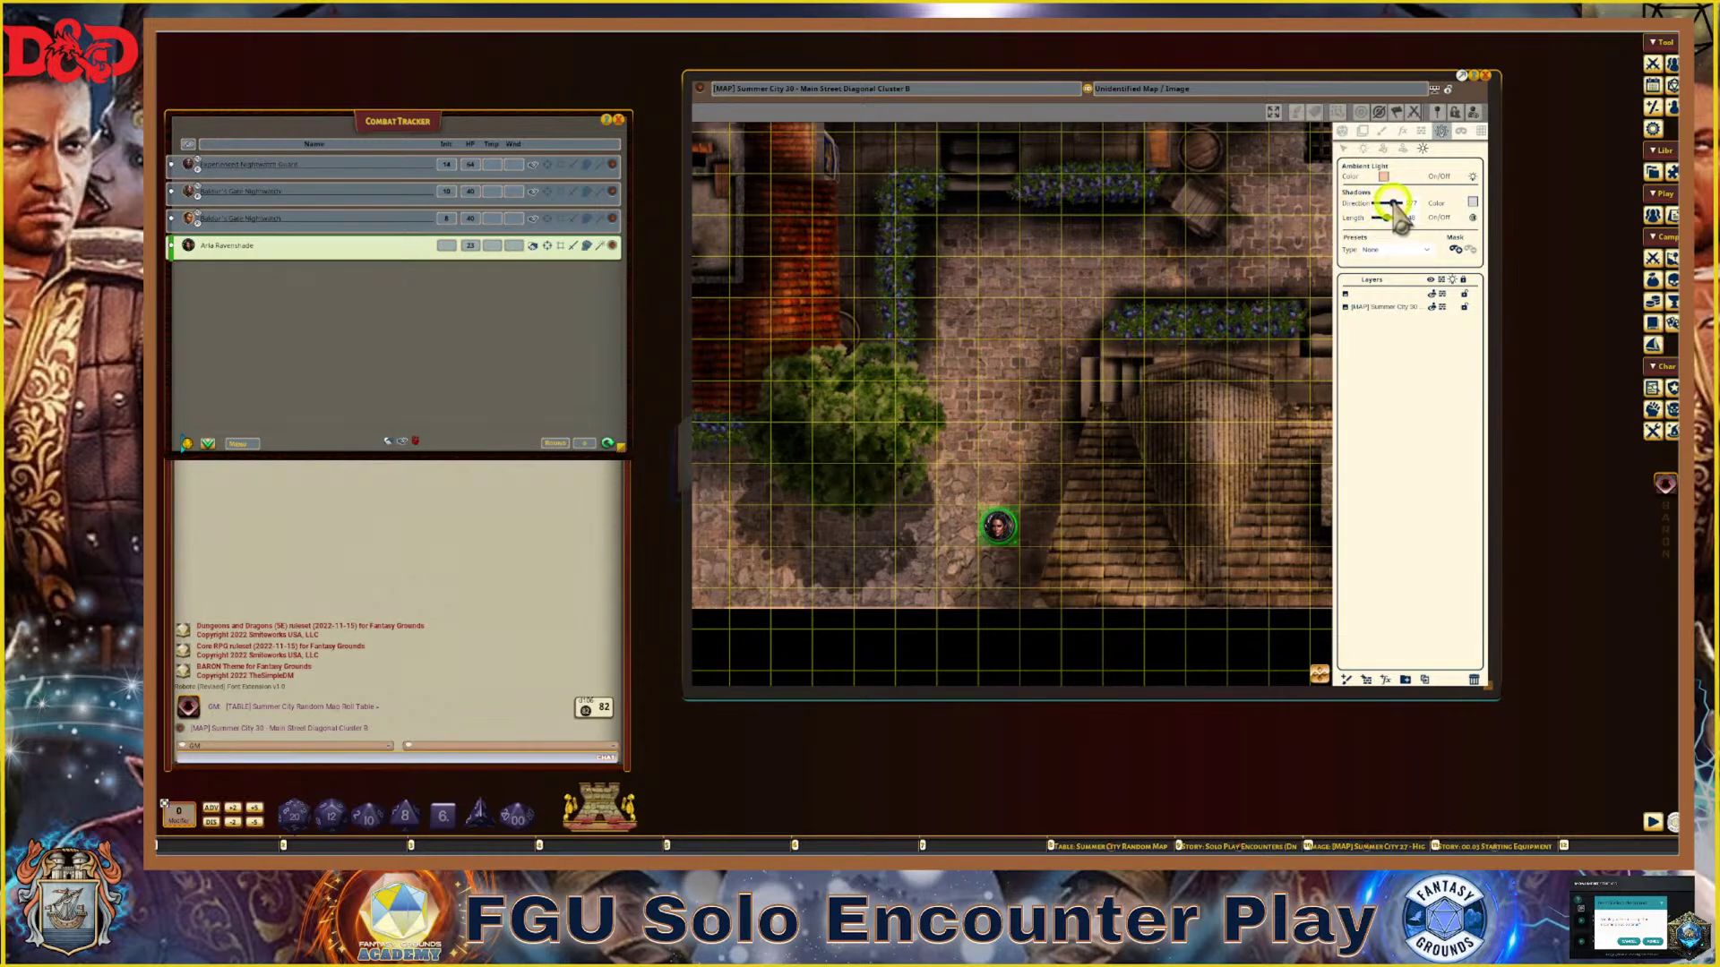
drag(1393, 202, 1394, 203)
scroll(975, 438, down, 5)
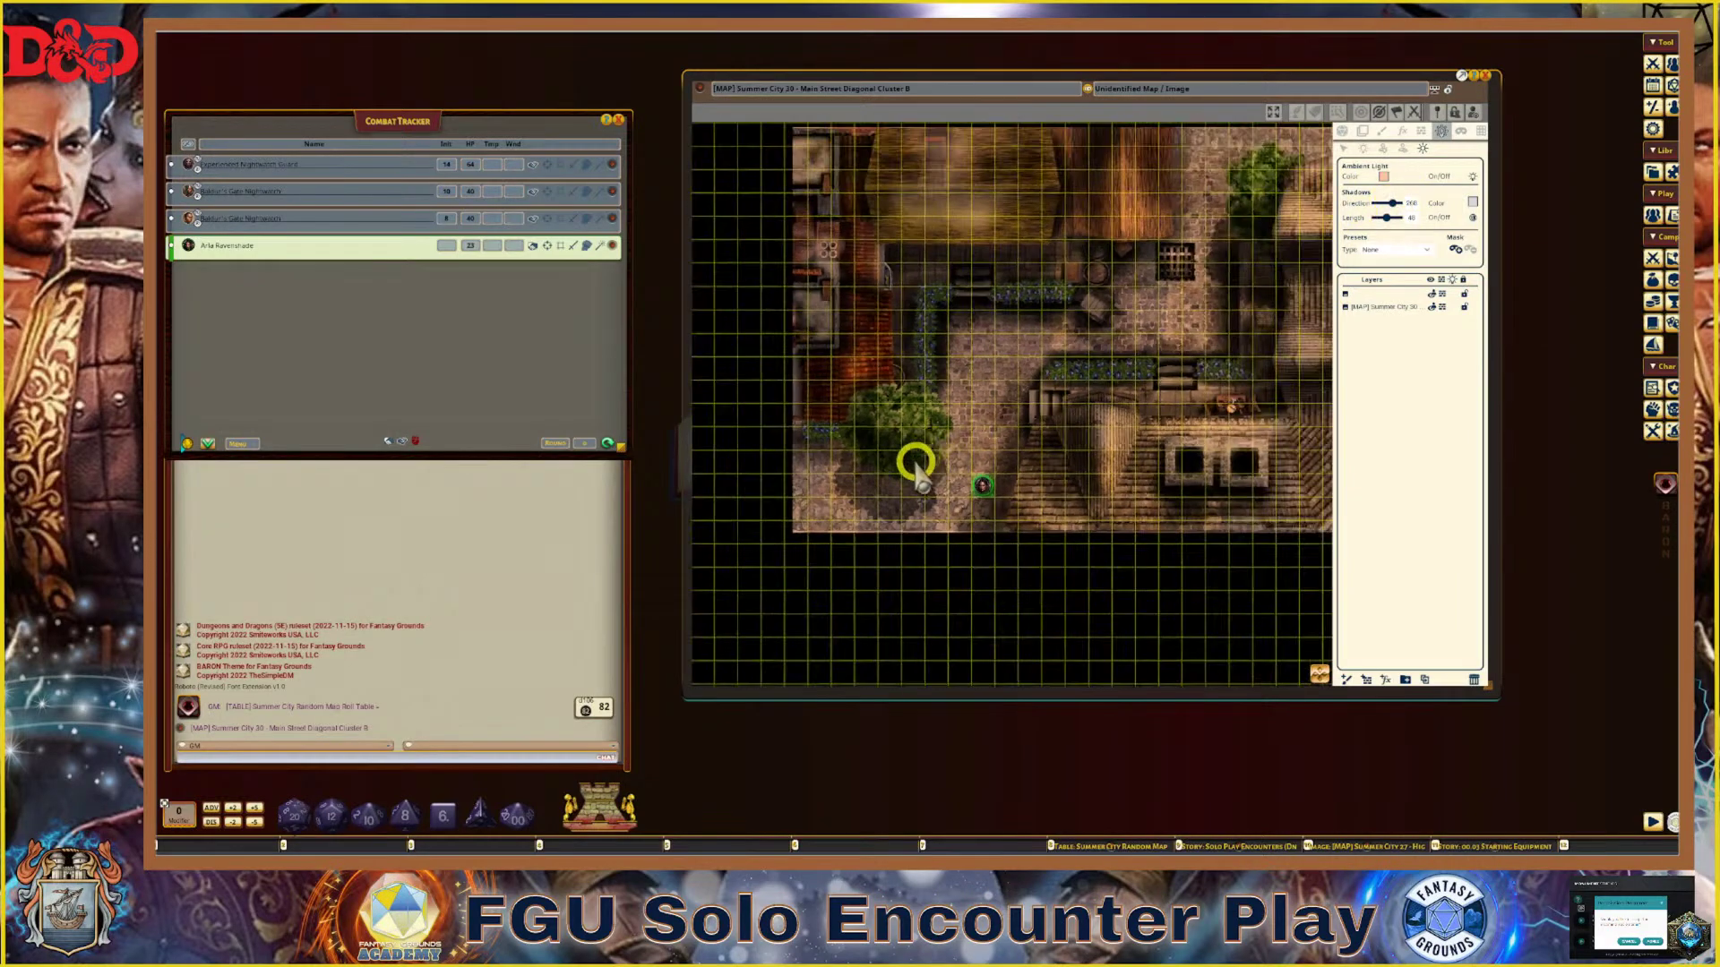
scroll(914, 464, up, 5)
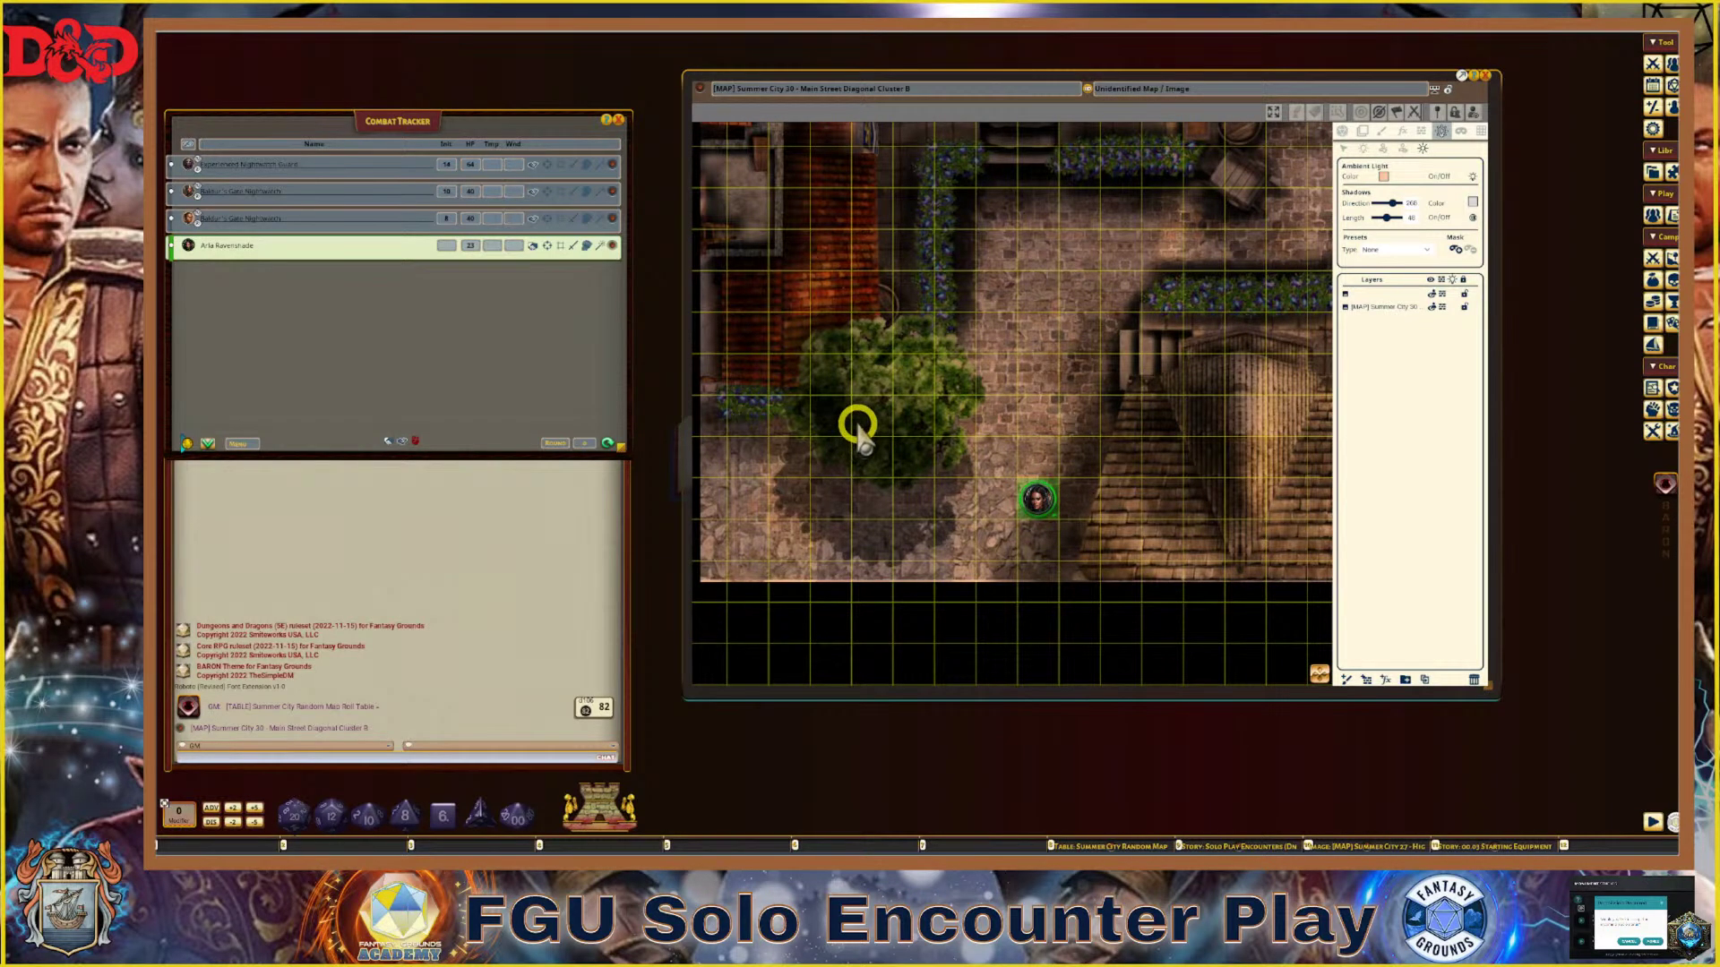
scroll(859, 430, down, 1)
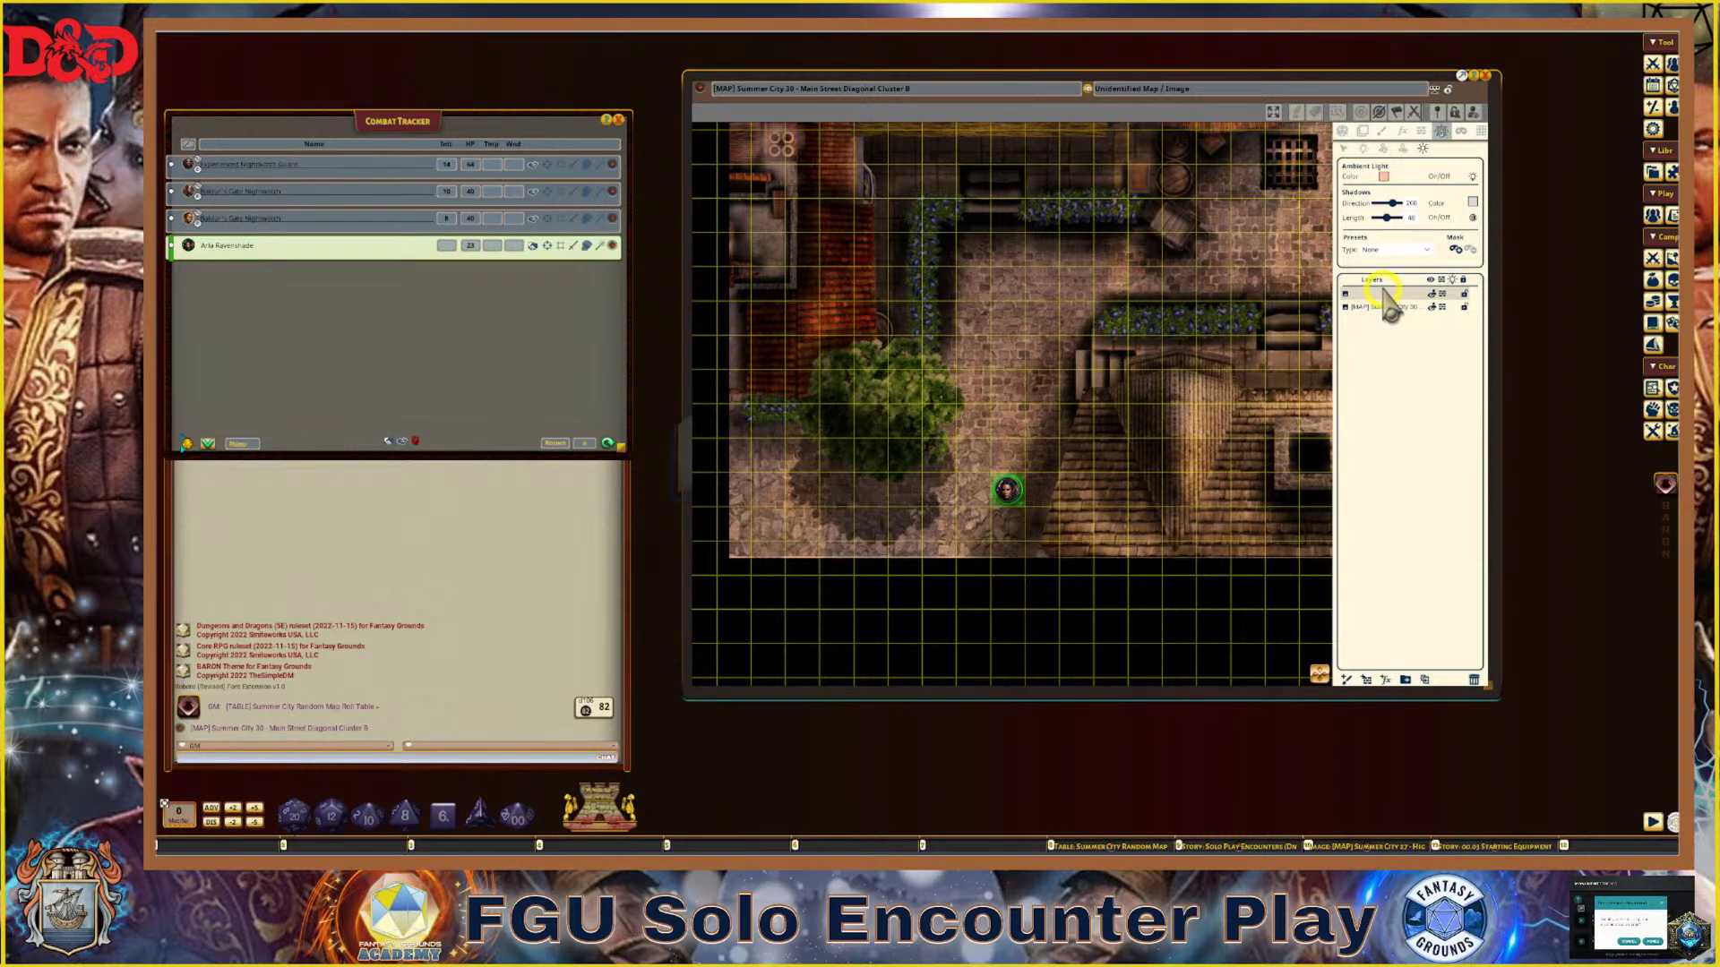
Name the unnamed layer above the map image "LoS" and lock the map image layer
text(Lol)
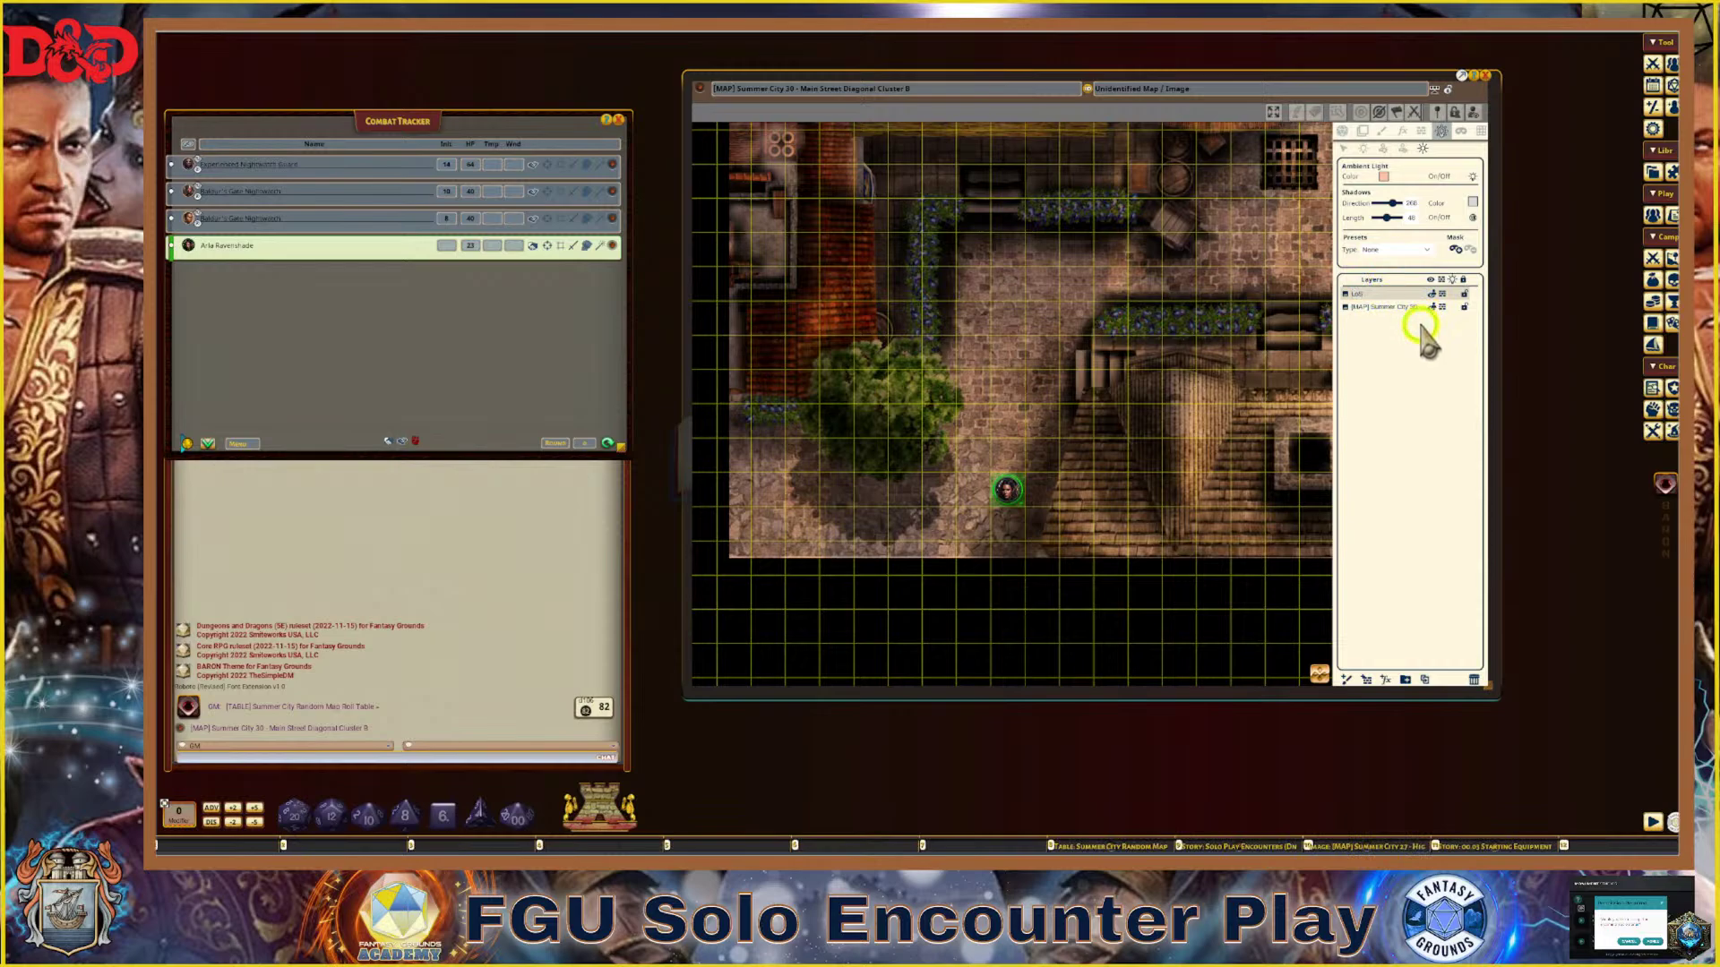
key(Return)
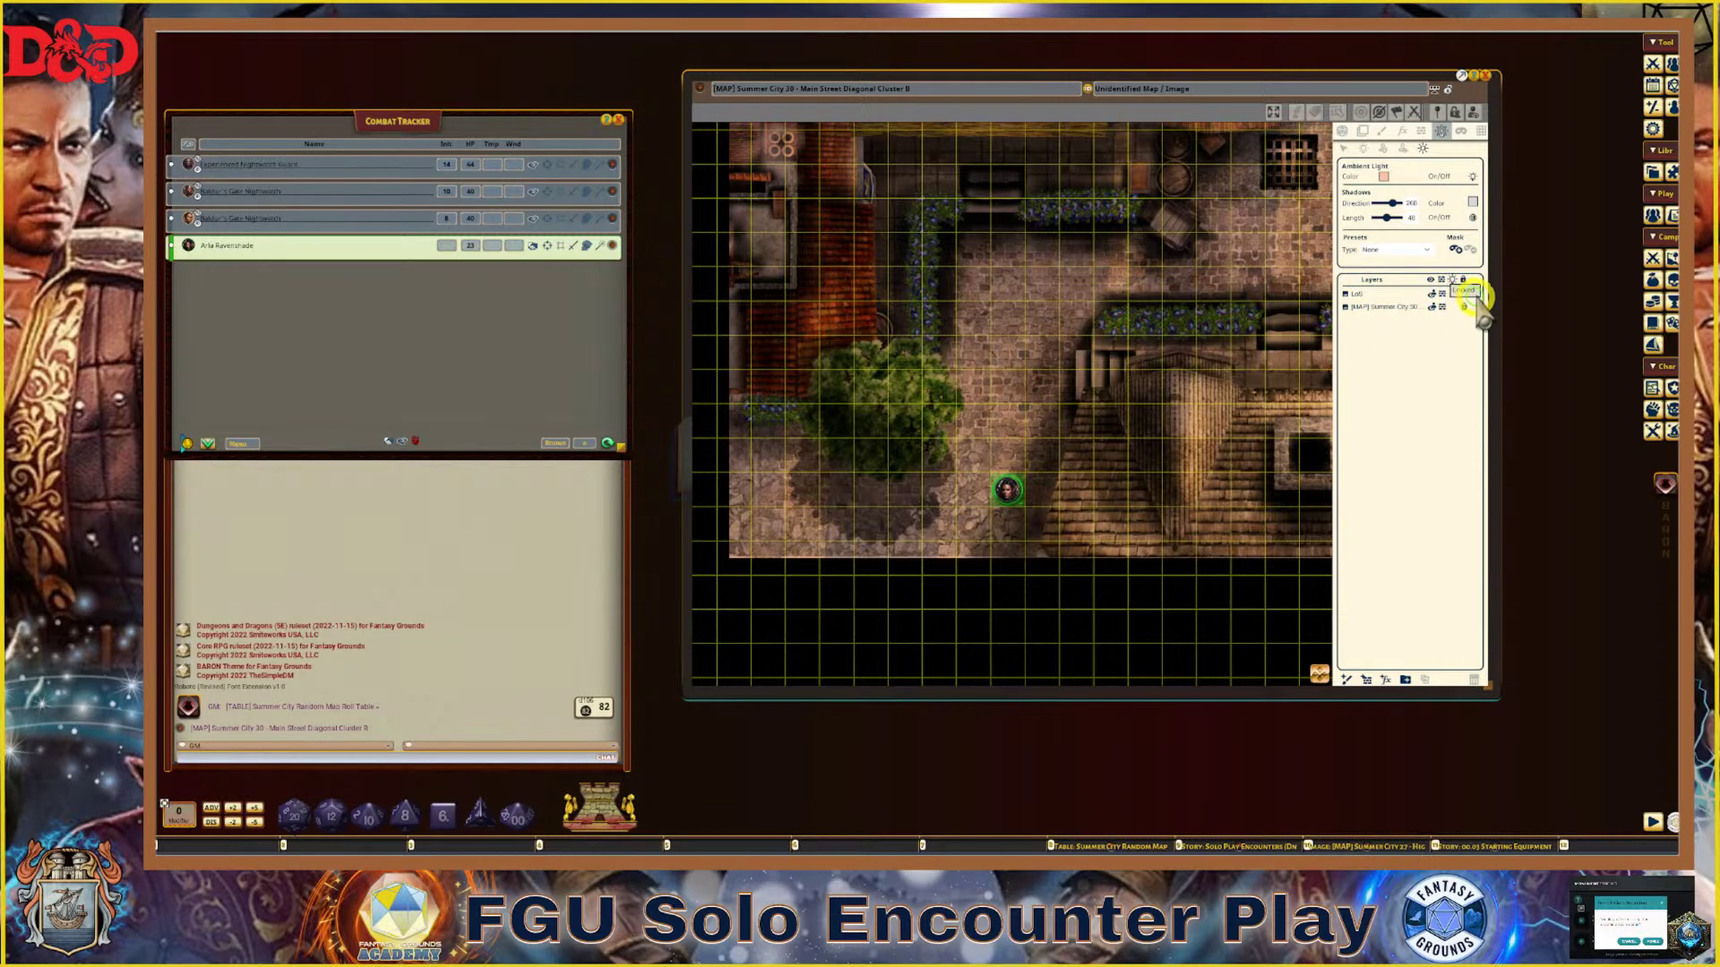
click(1358, 294)
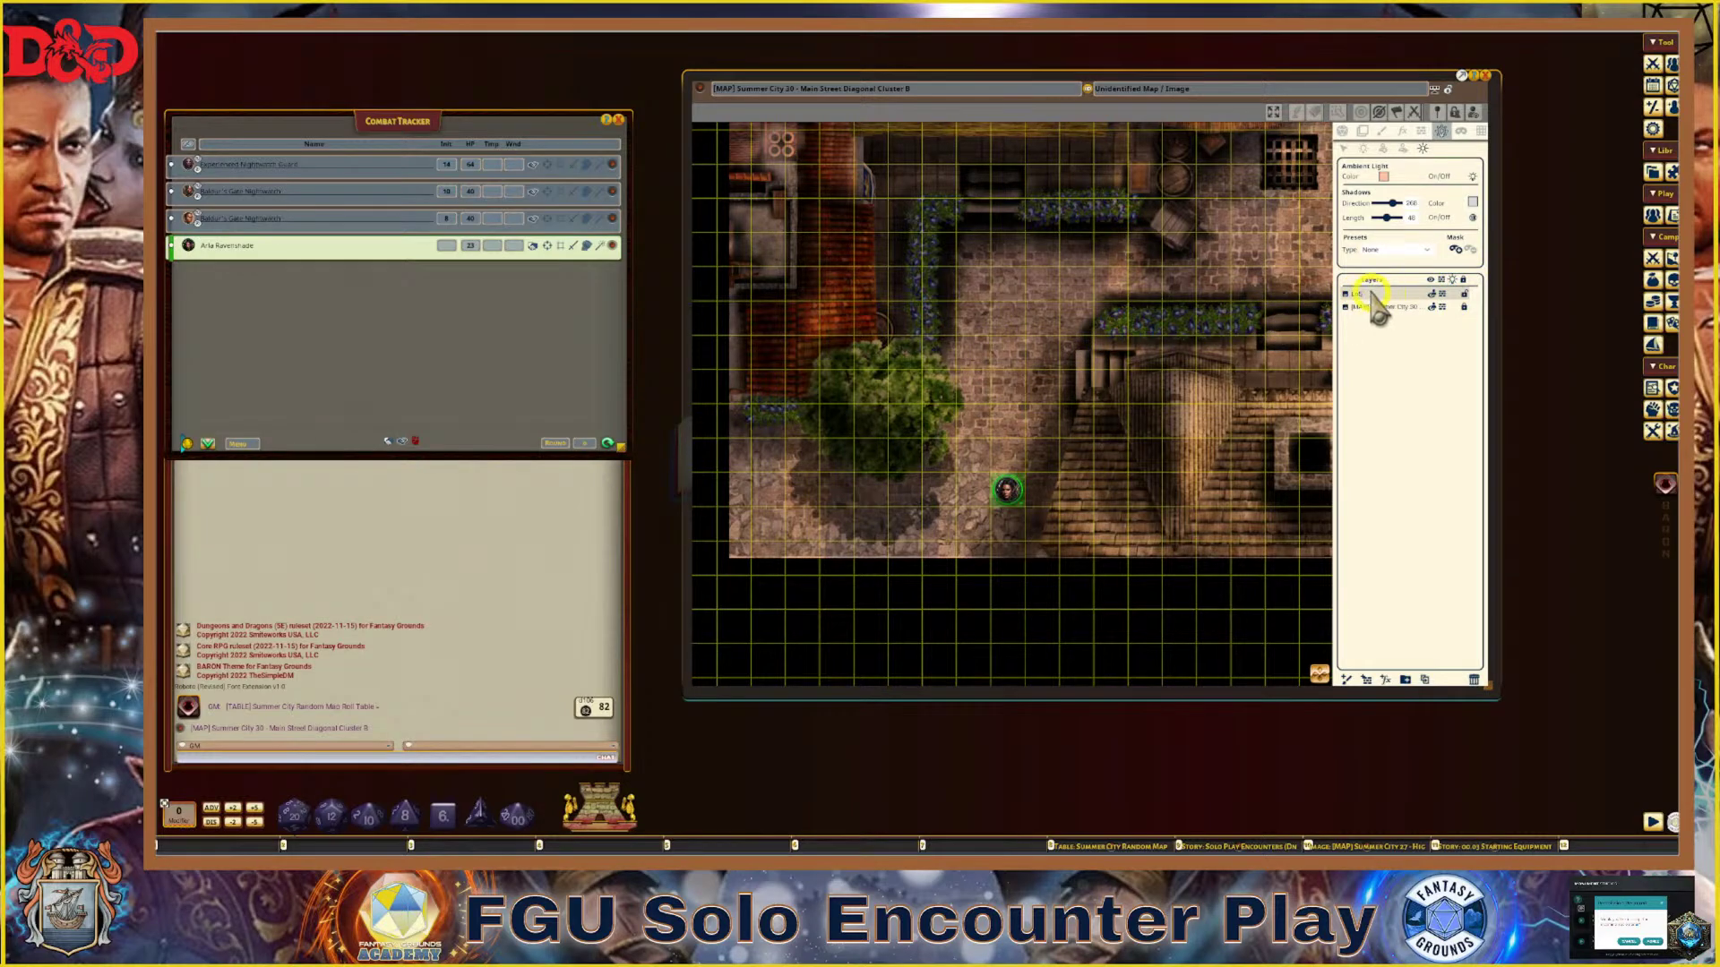
scroll(918, 363, down, 1)
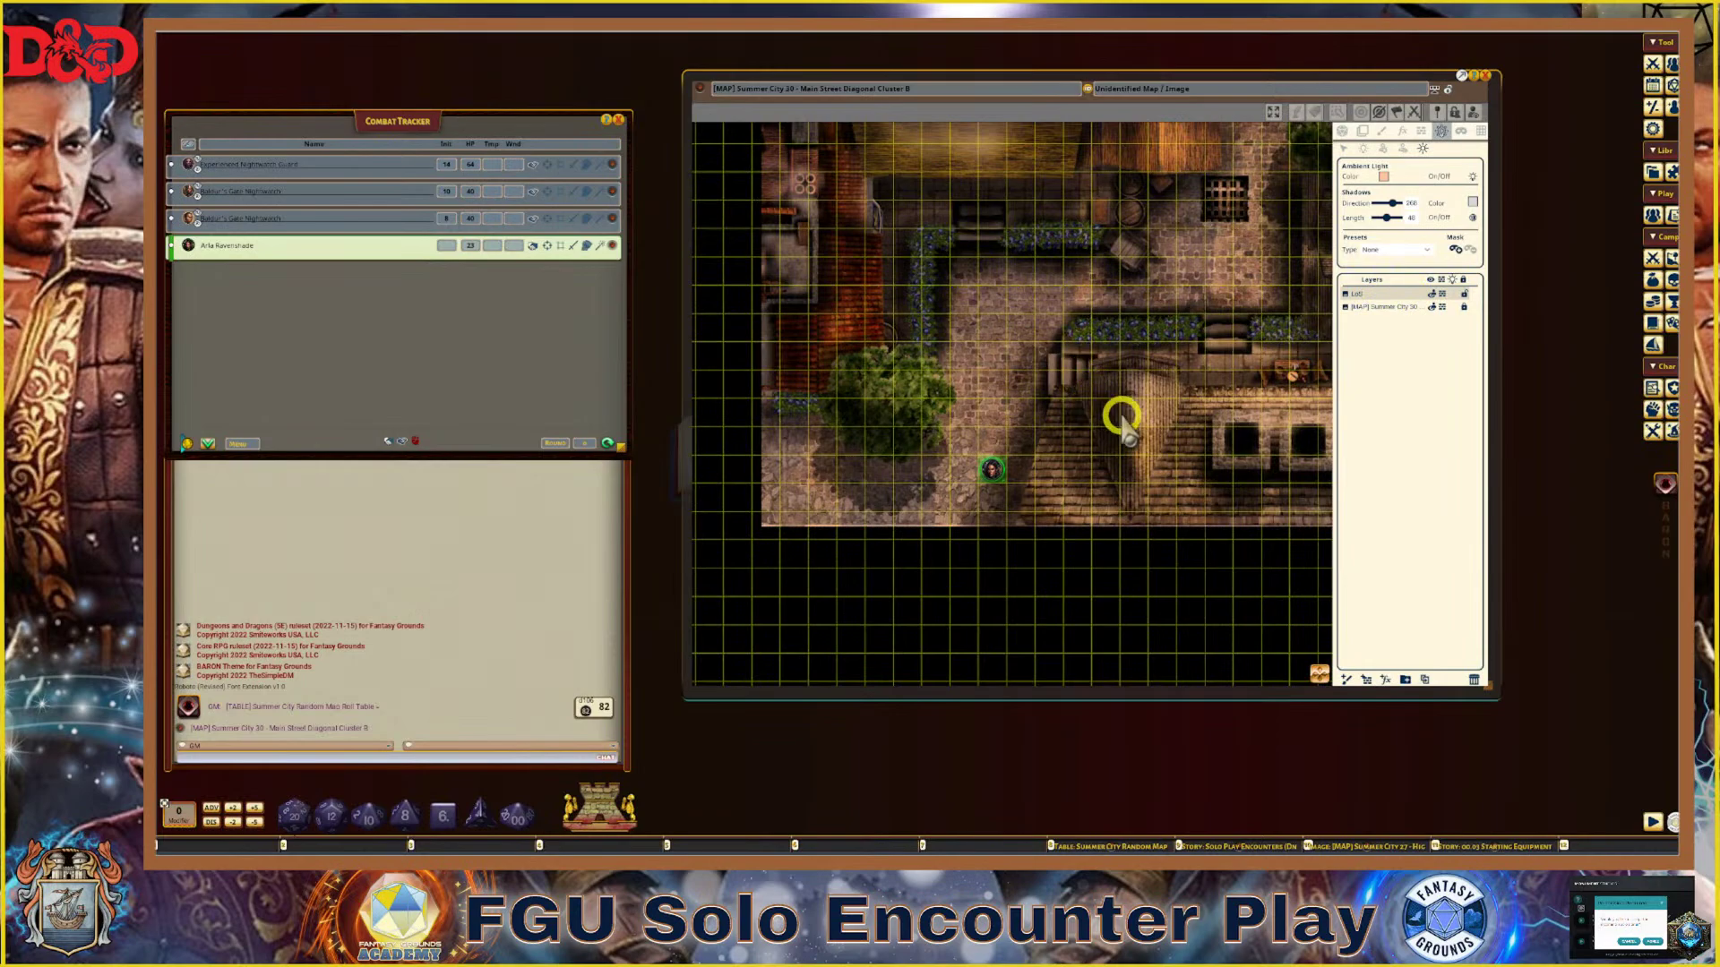
Leave the lighting settings, review the roof occluders, and move the token one square up the street beside the tree
click(1342, 131)
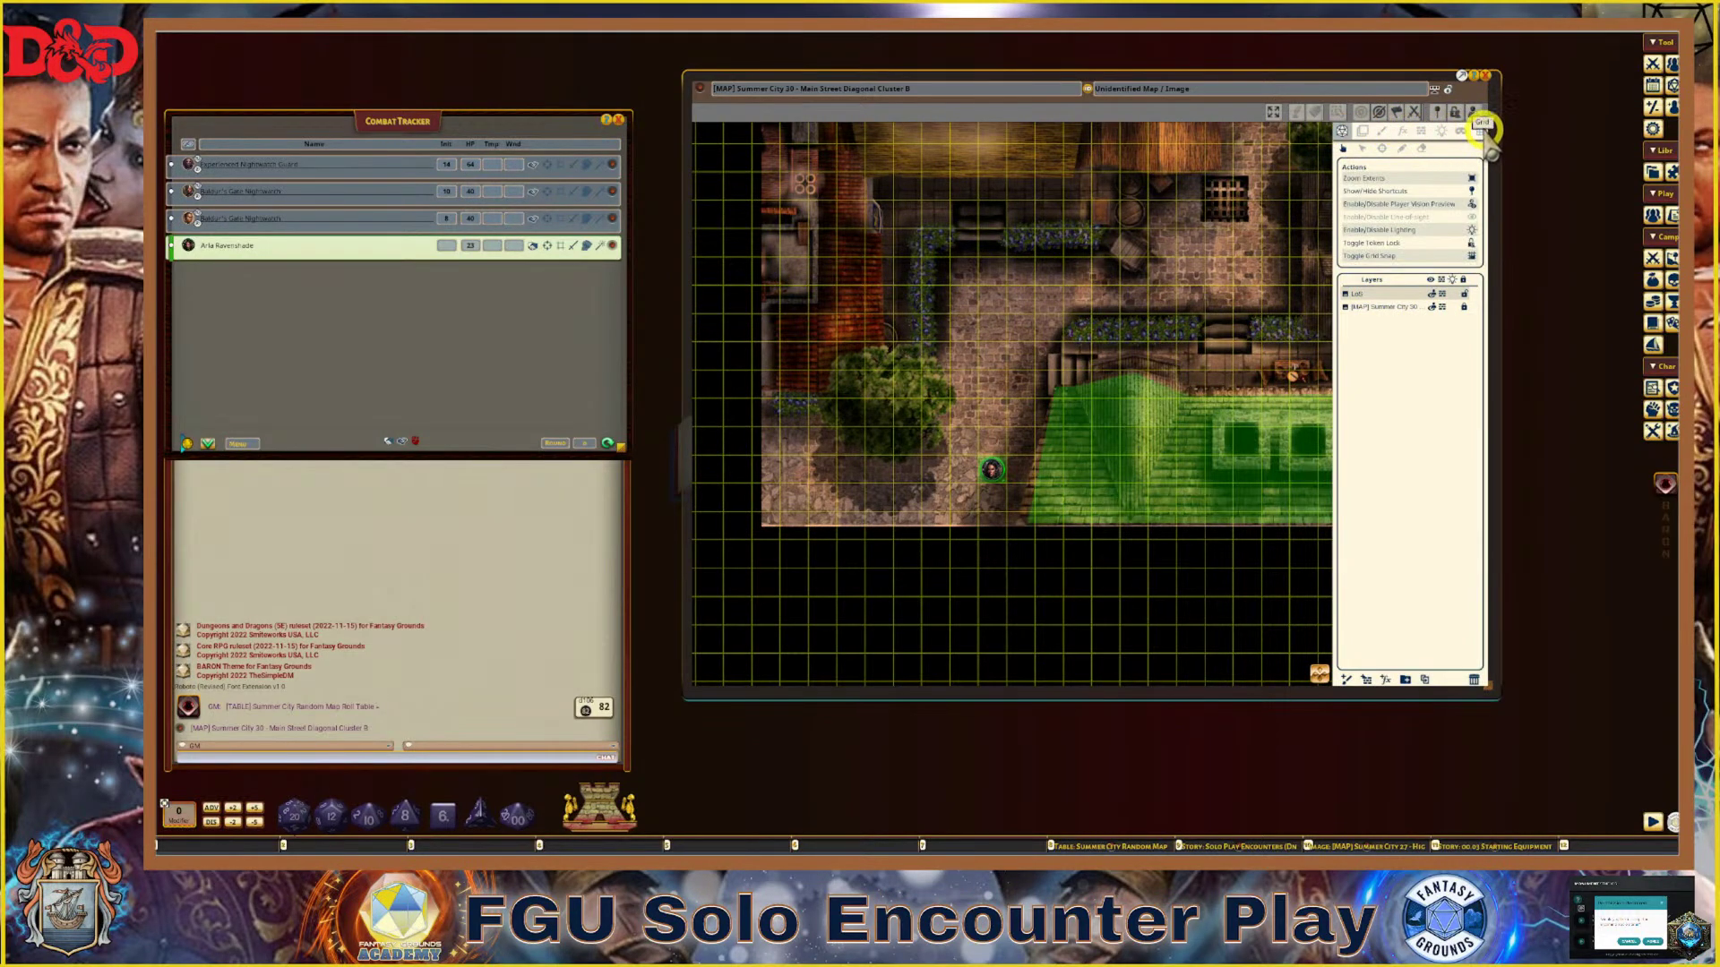
scroll(1021, 413, down, 1)
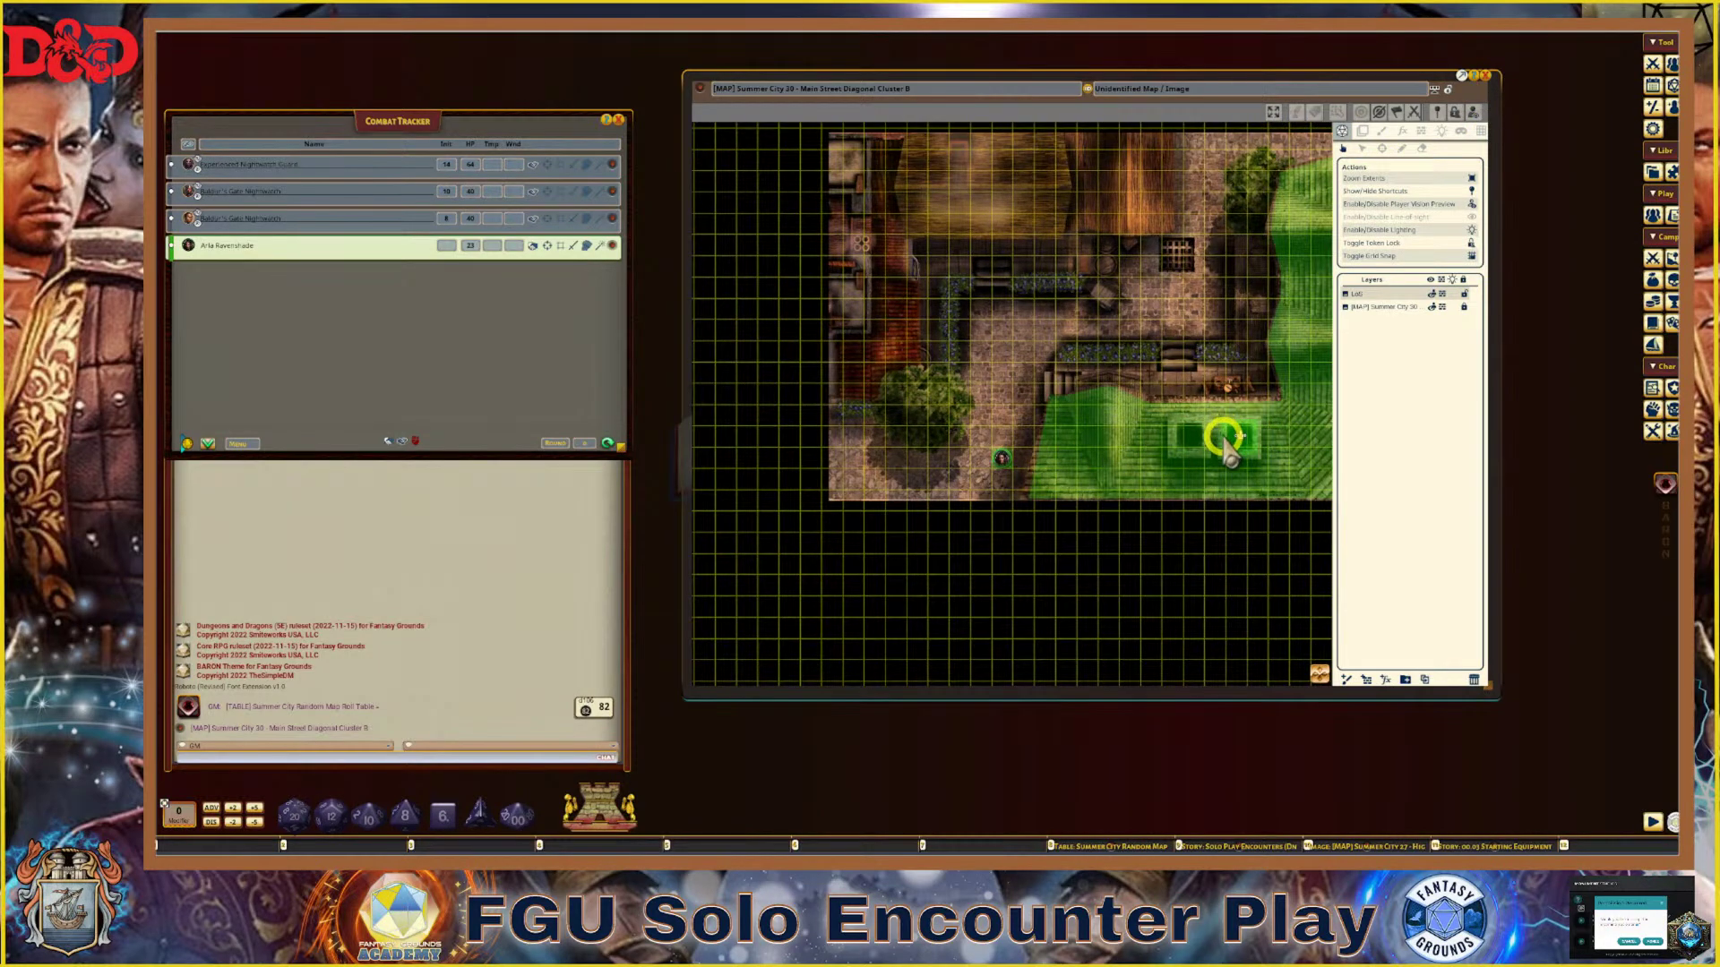
scroll(1046, 421, up, 1)
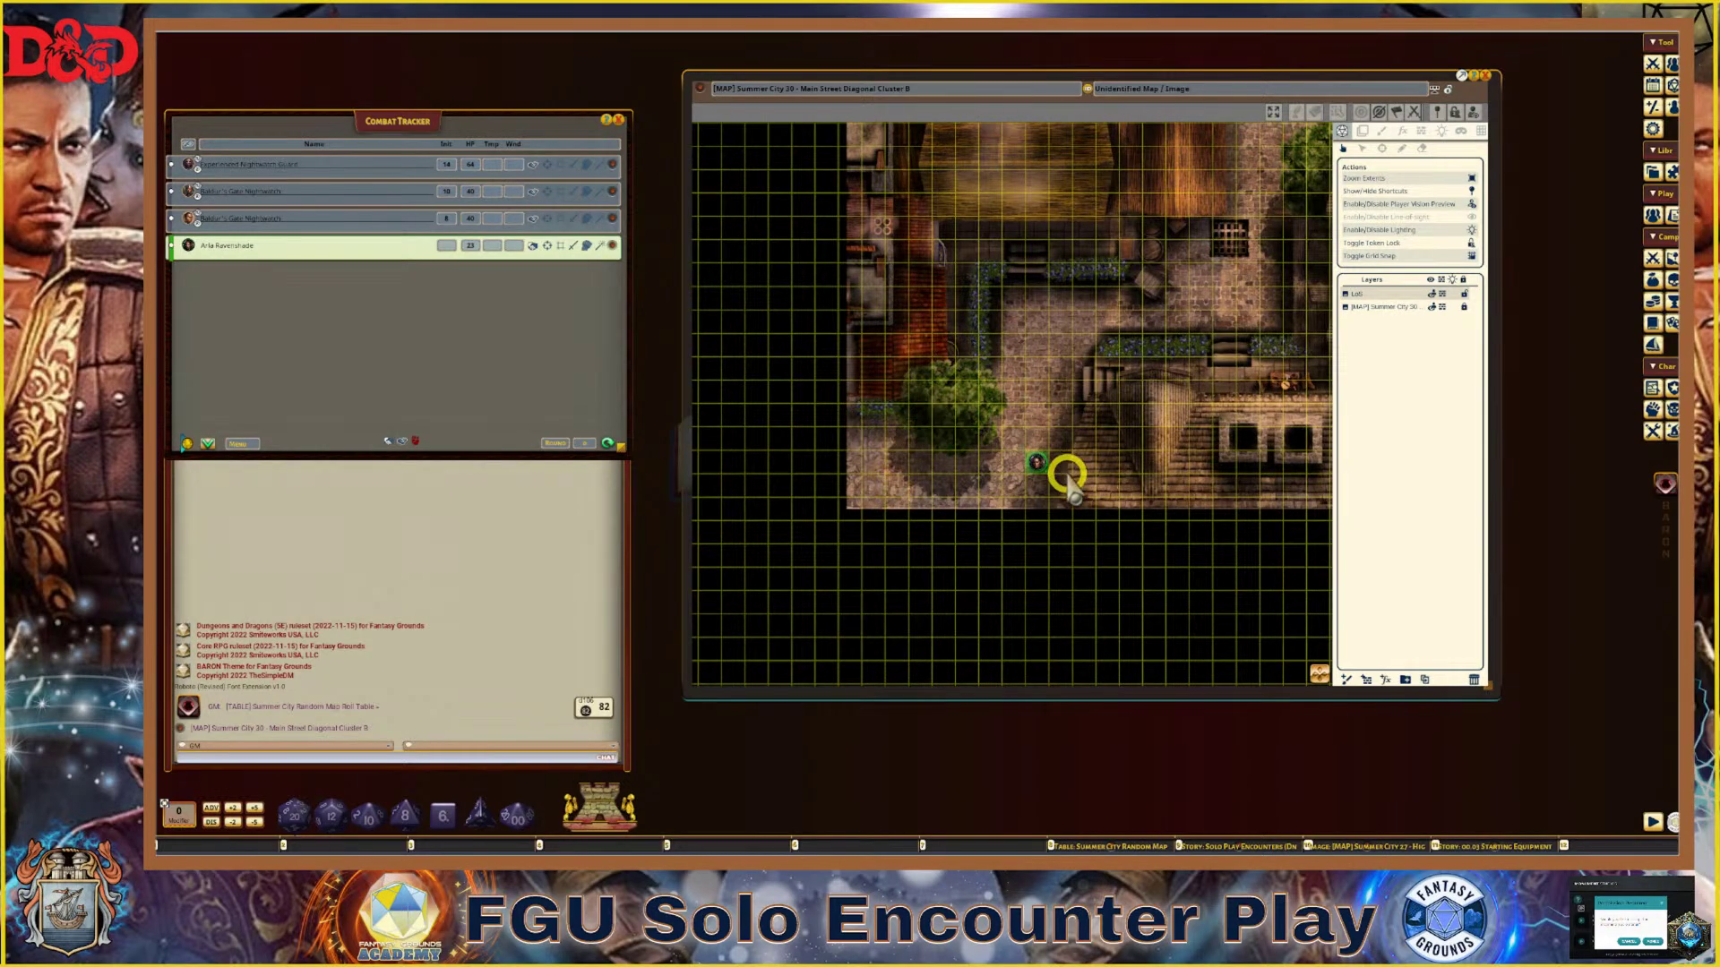
scroll(1031, 461, up, 2)
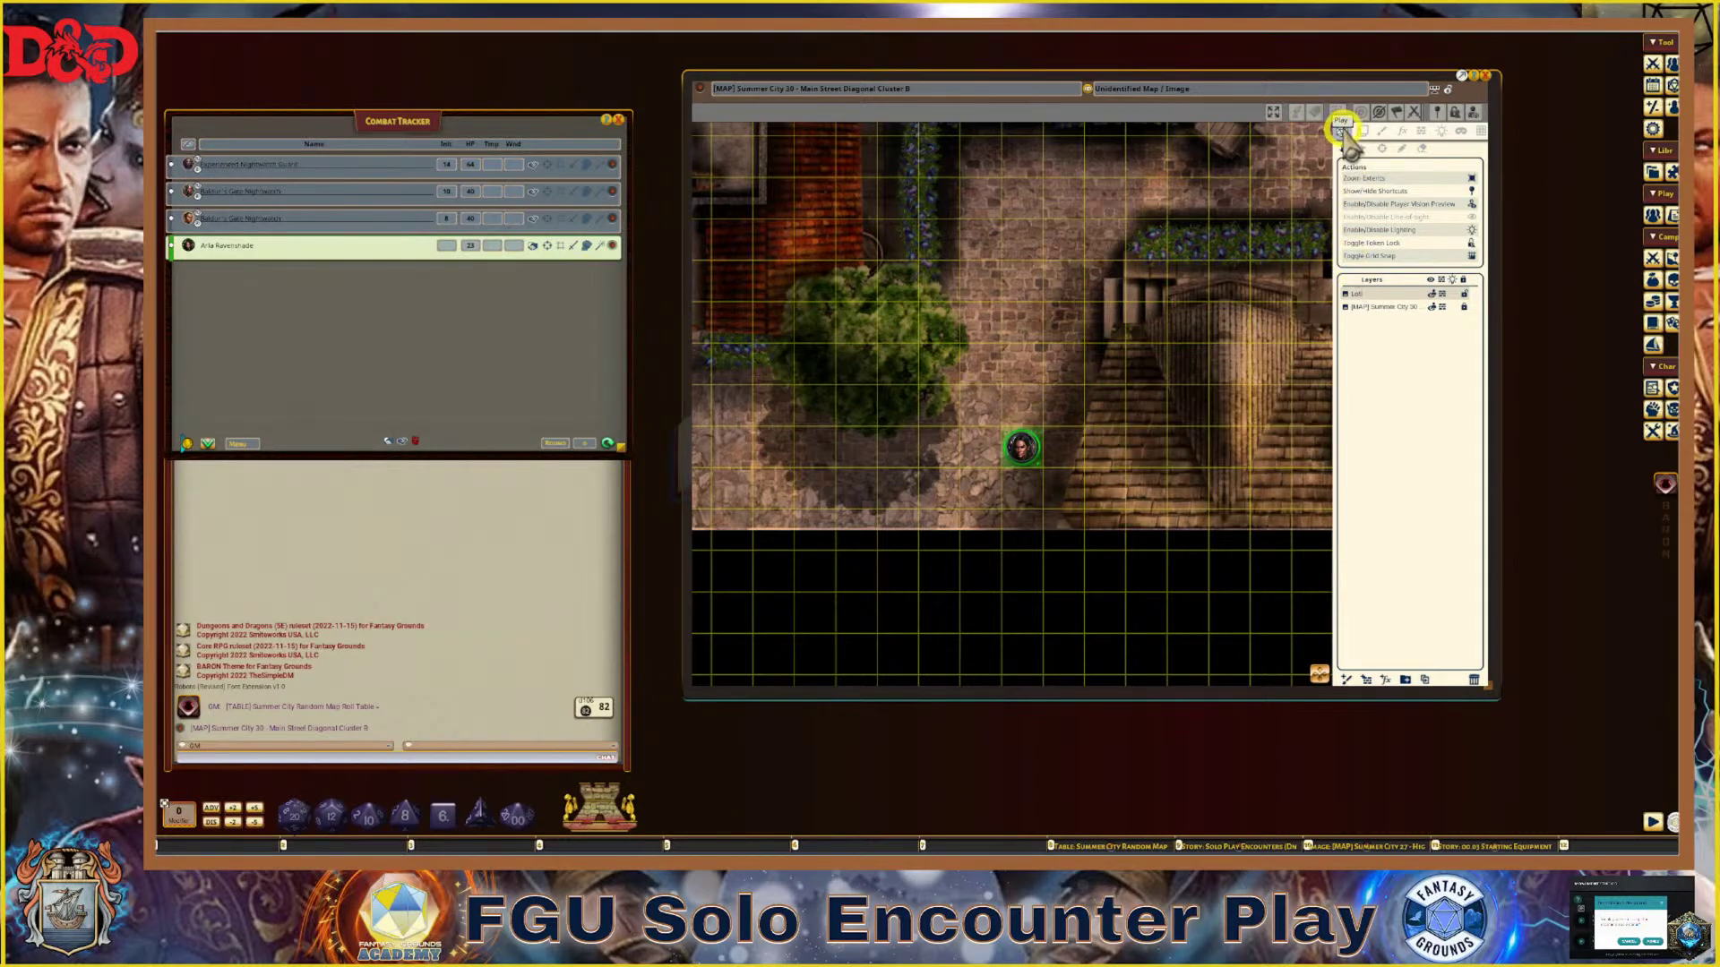
click(1342, 129)
drag(1021, 447, 1025, 409)
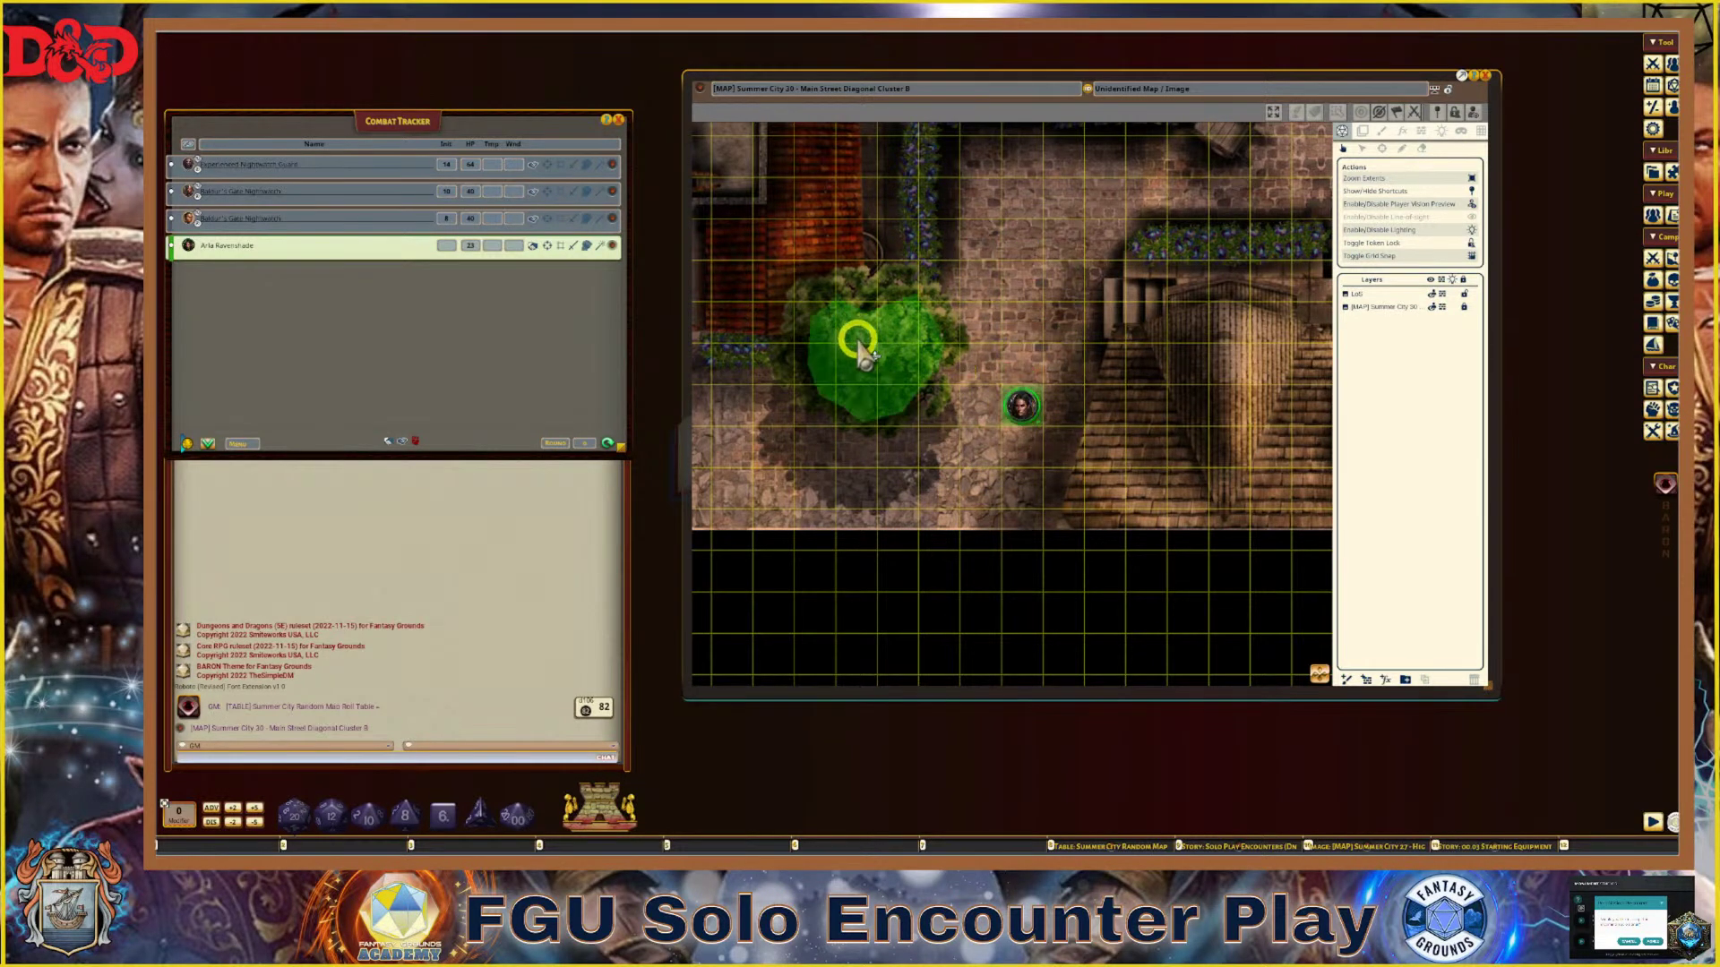
scroll(860, 354, down, 1)
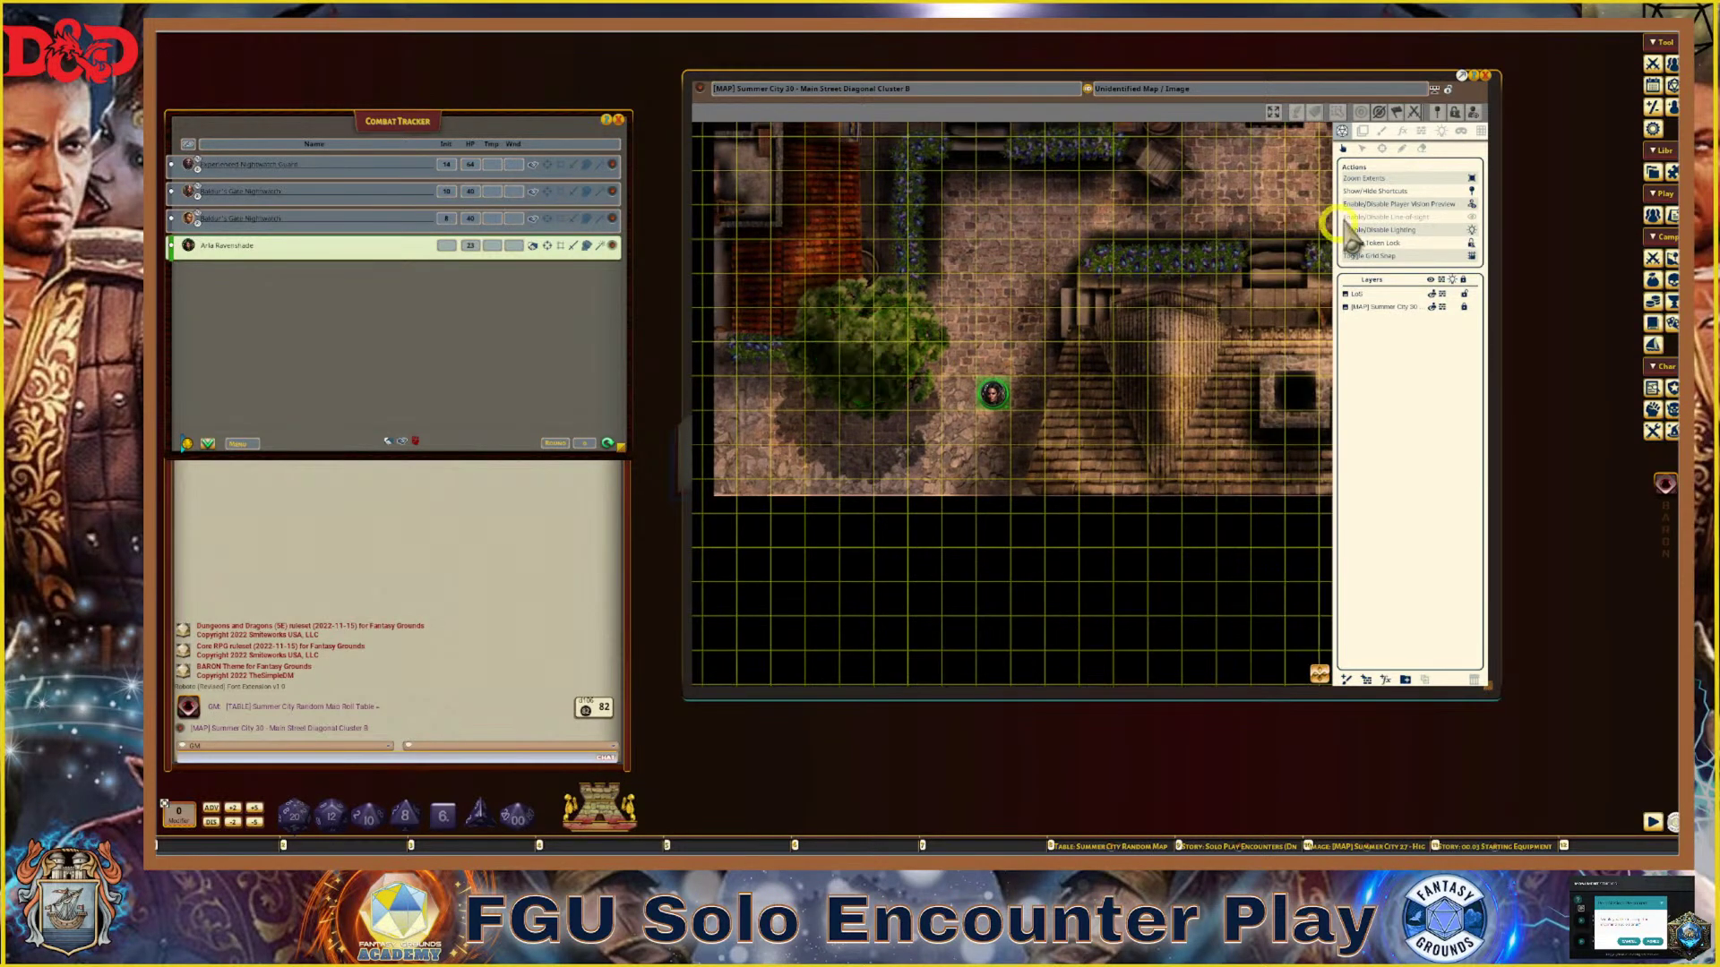
Re-enable line of sight, and move the token below the tree with player vision preview off before restoring the preview
click(1471, 216)
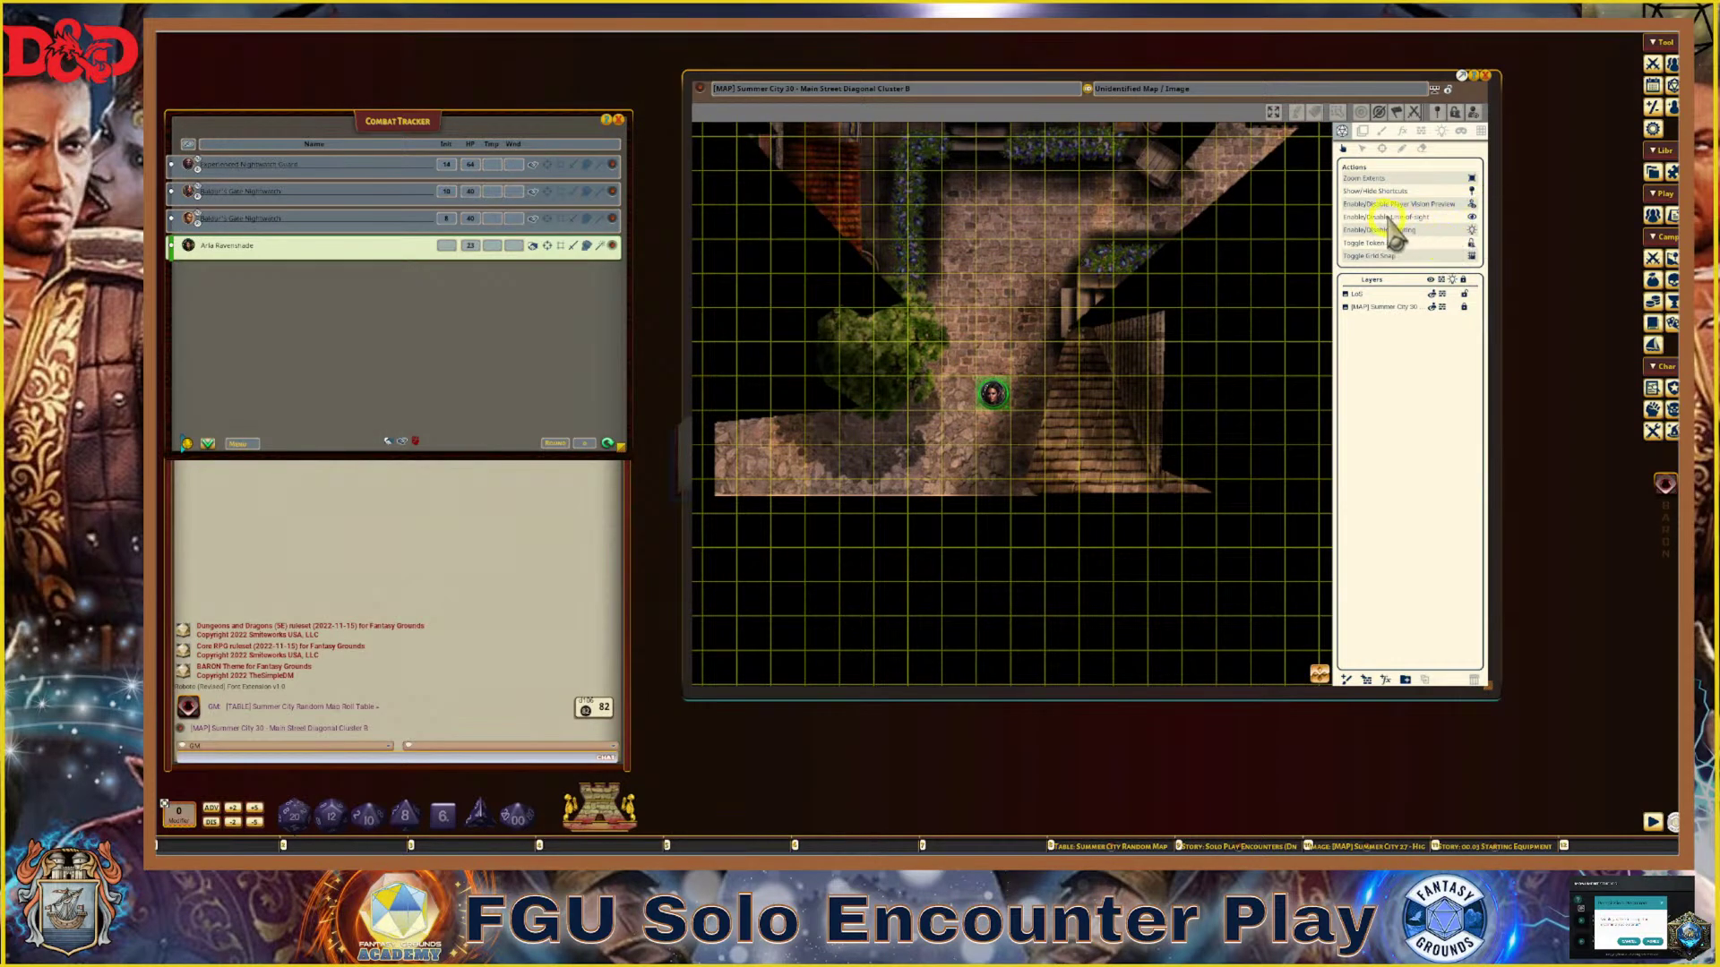
click(1472, 205)
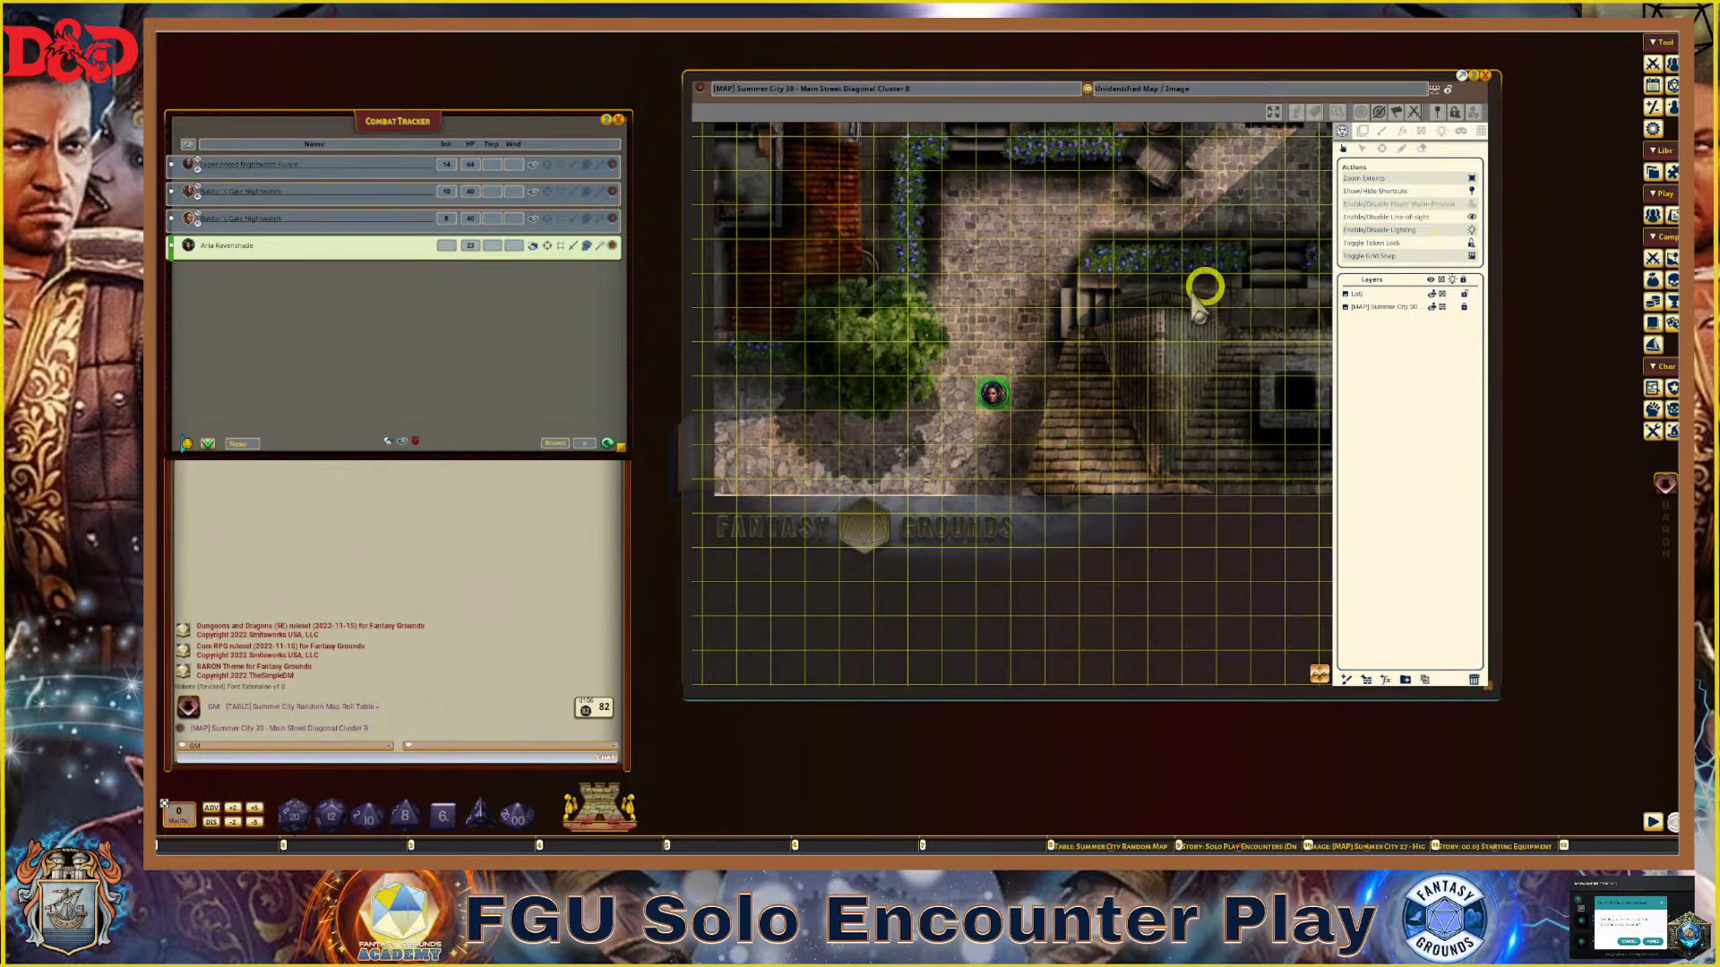
mouse_move(994, 395)
mouse_down()
mouse_move(922, 436)
mouse_move(836, 453)
mouse_move(994, 365)
mouse_move(1016, 308)
mouse_move(991, 235)
mouse_move(990, 407)
mouse_move(938, 453)
mouse_up()
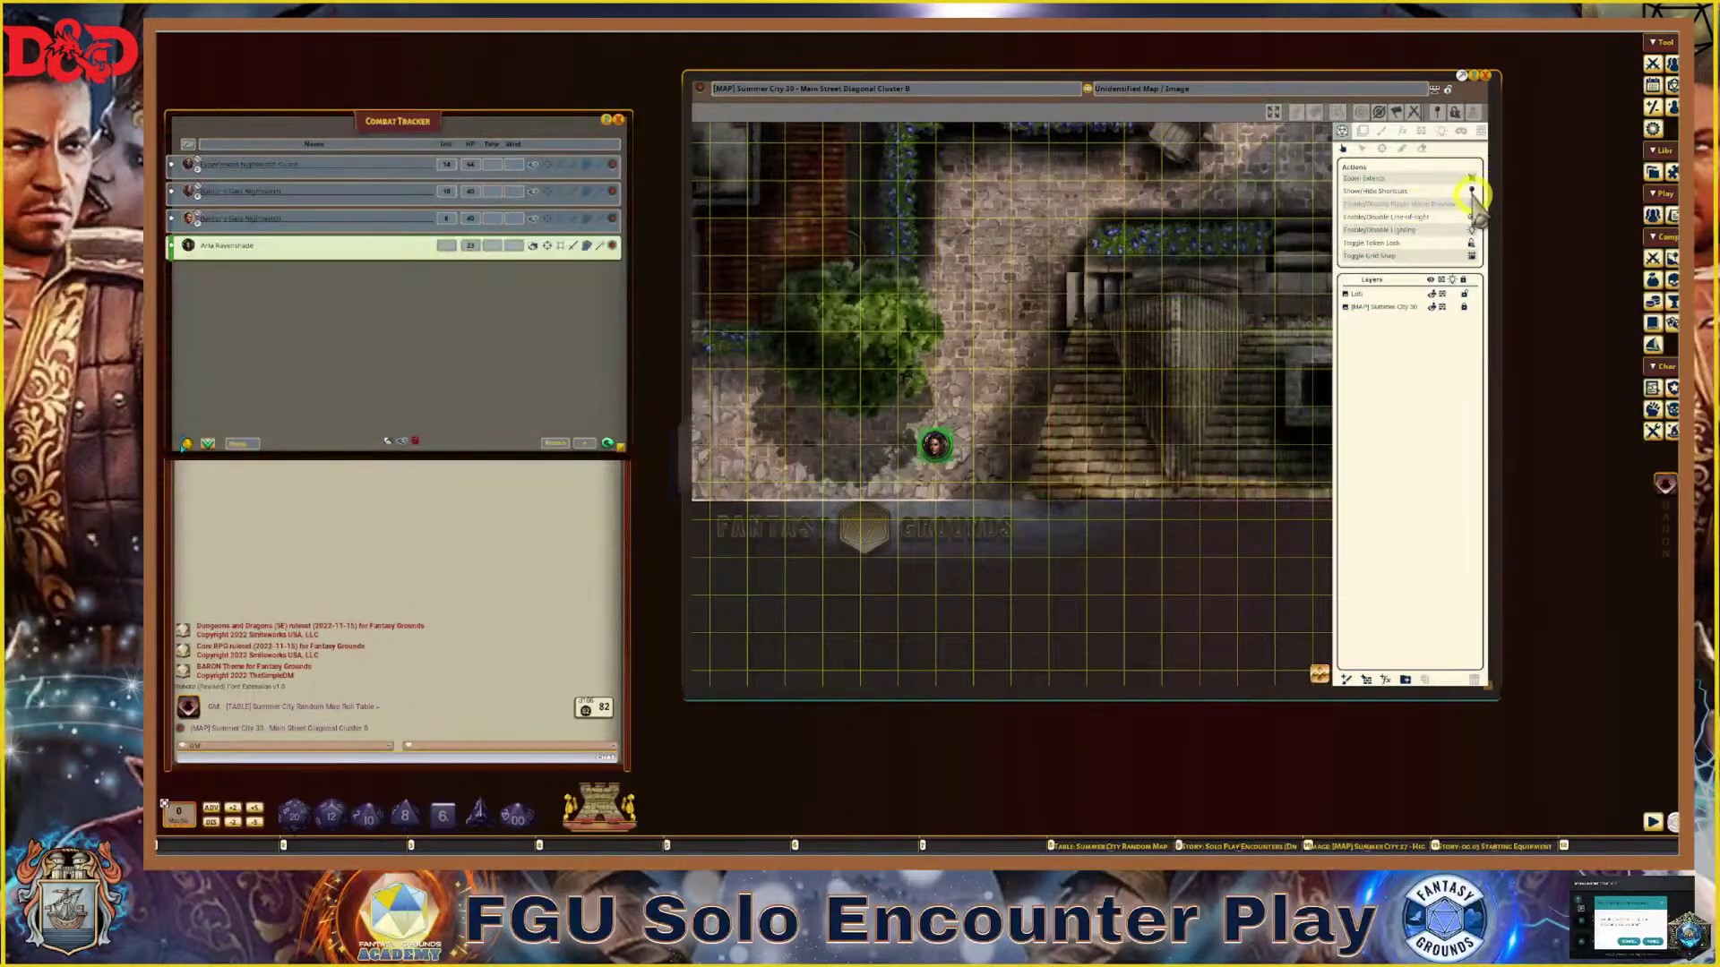
click(1471, 204)
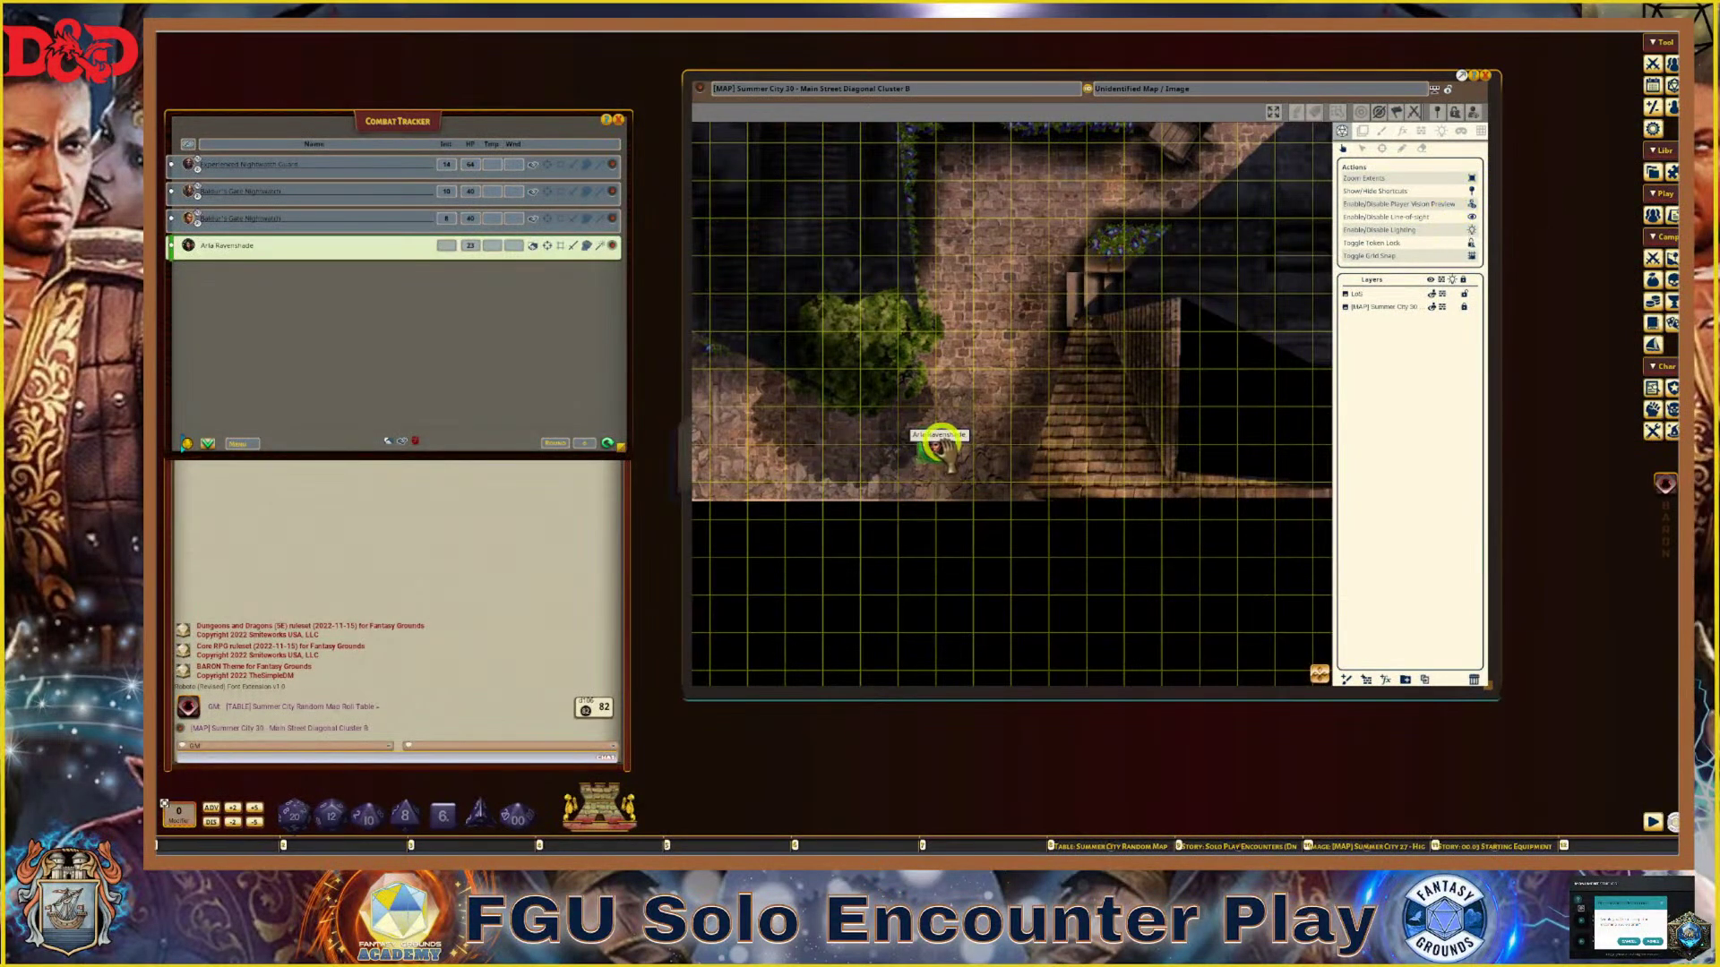
Move the token up the street between the tree and stairs, and compare its view with player vision preview off and on
mouse_move(941, 448)
mouse_down()
mouse_move(991, 328)
mouse_move(991, 261)
mouse_move(1006, 388)
mouse_move(858, 464)
mouse_move(905, 445)
mouse_move(1010, 313)
mouse_up()
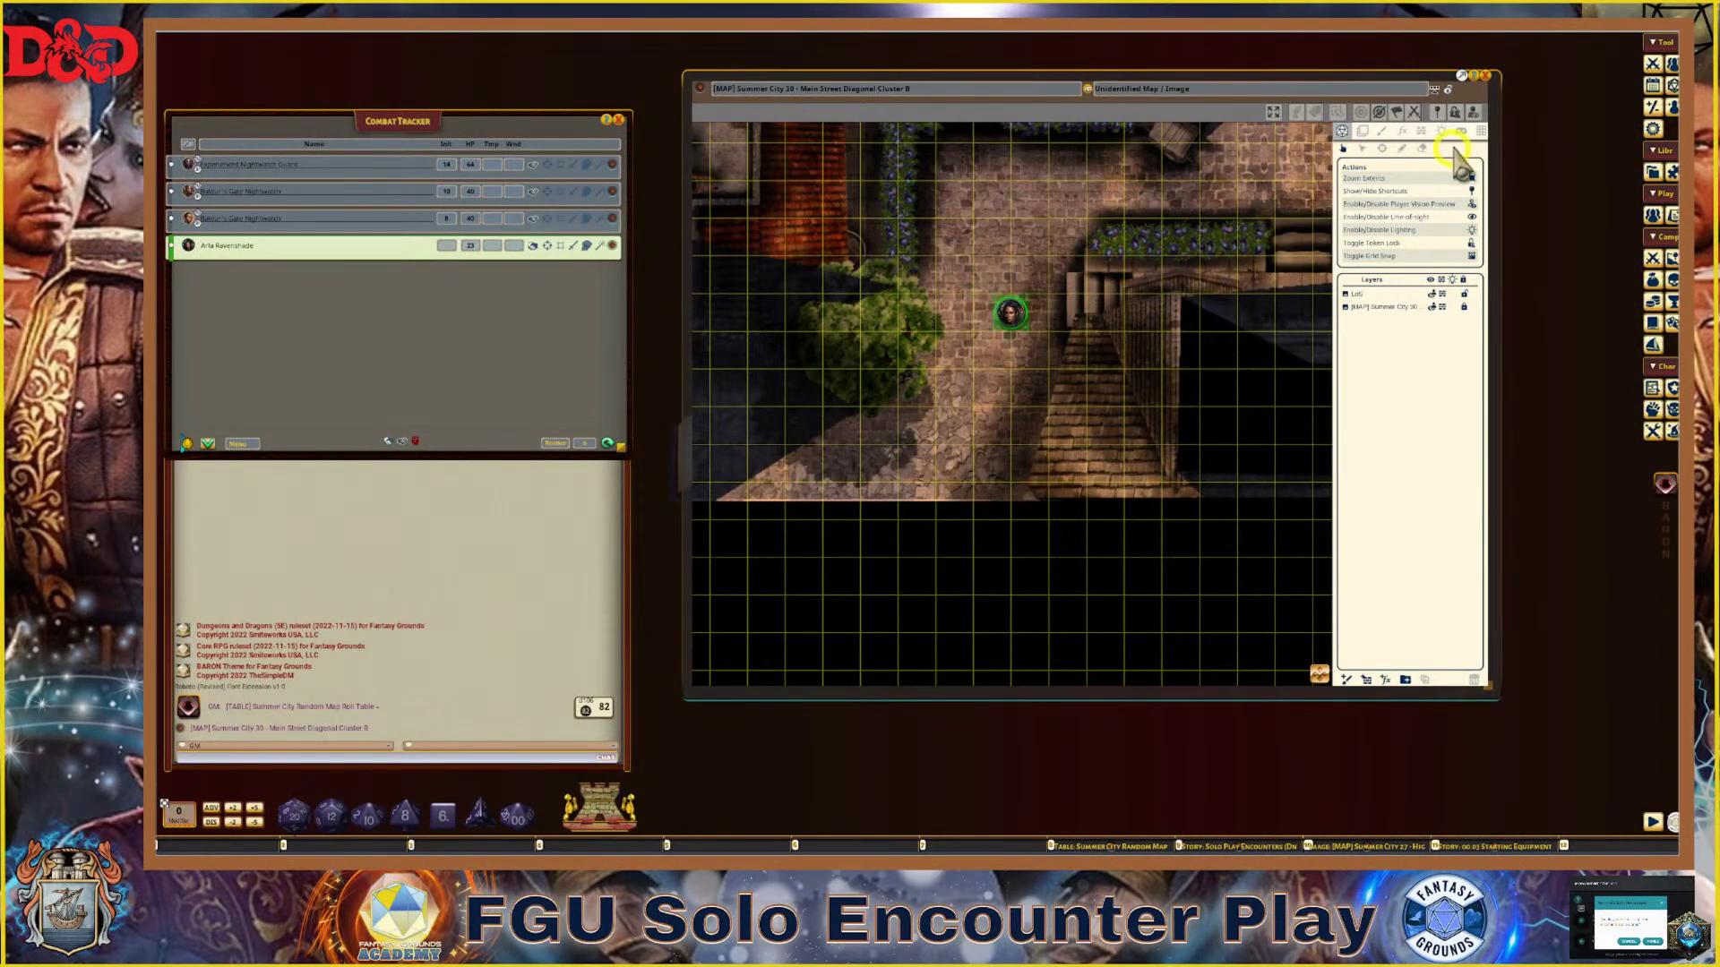
click(1472, 204)
key(ctrl)
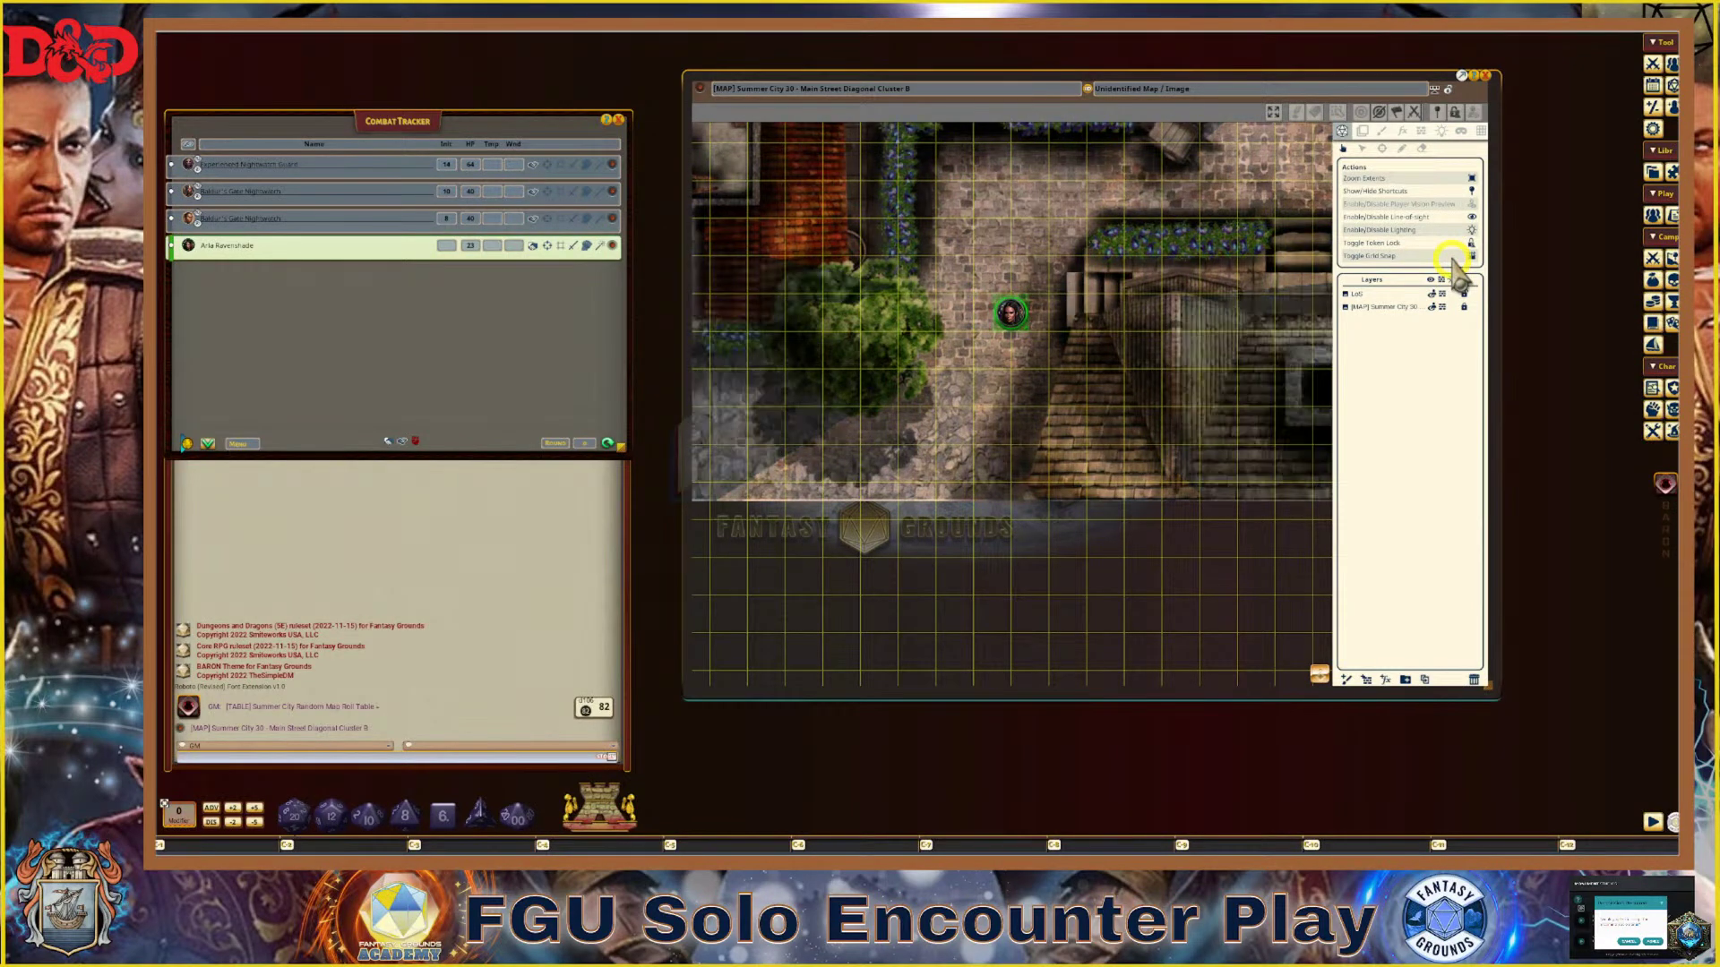
click(1472, 204)
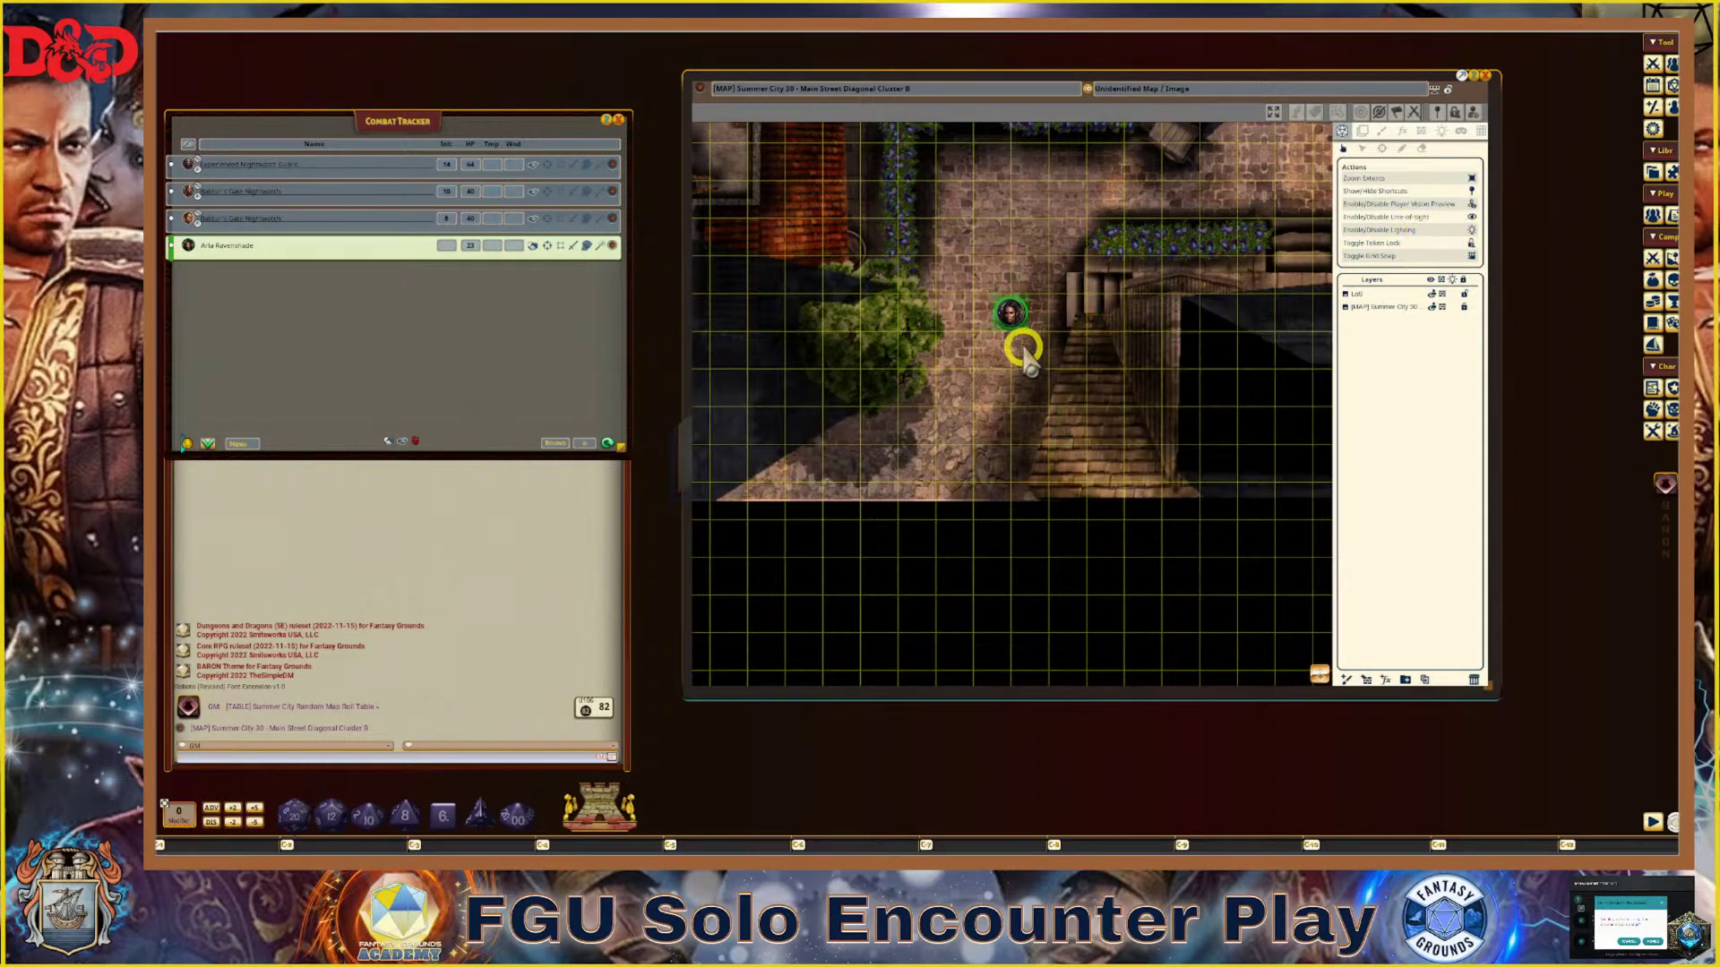
Move the token one square toward the tree, and toggle player vision preview off and back on
mouse_move(1014, 317)
mouse_down()
mouse_move(972, 407)
mouse_move(1005, 211)
mouse_move(999, 326)
mouse_move(982, 328)
mouse_move(1000, 322)
mouse_up()
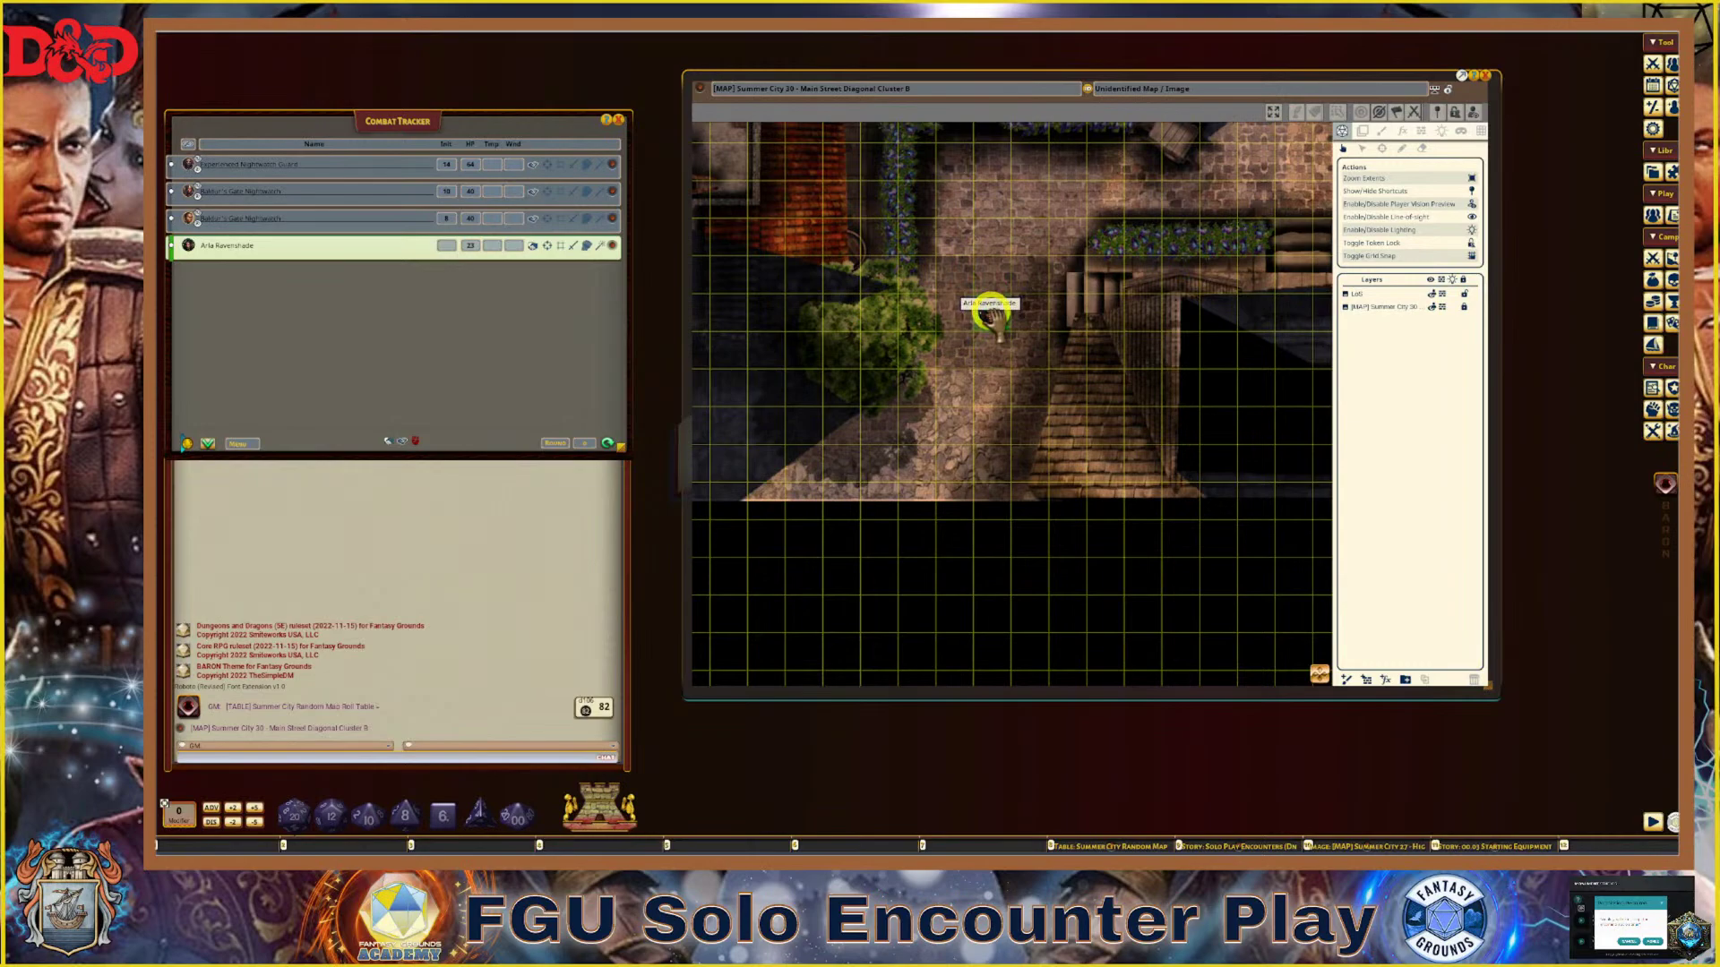
ctrl+click(991, 315)
ctrl+click(991, 315)
ctrl+click(991, 316)
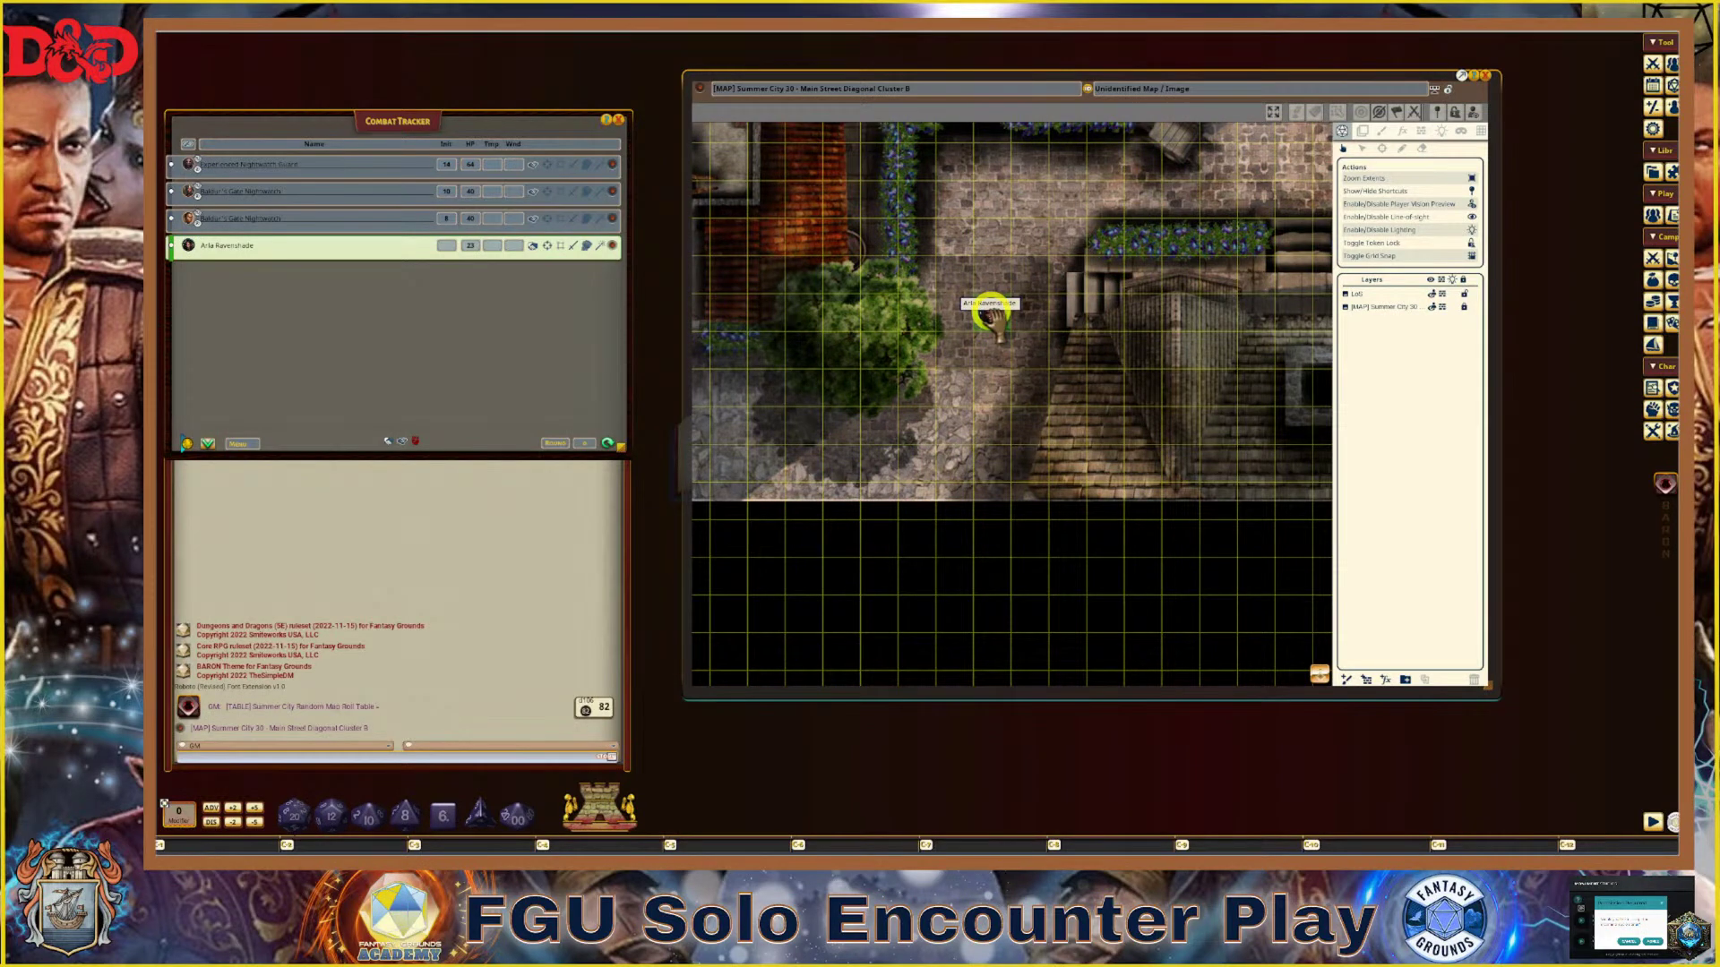
ctrl+click(991, 316)
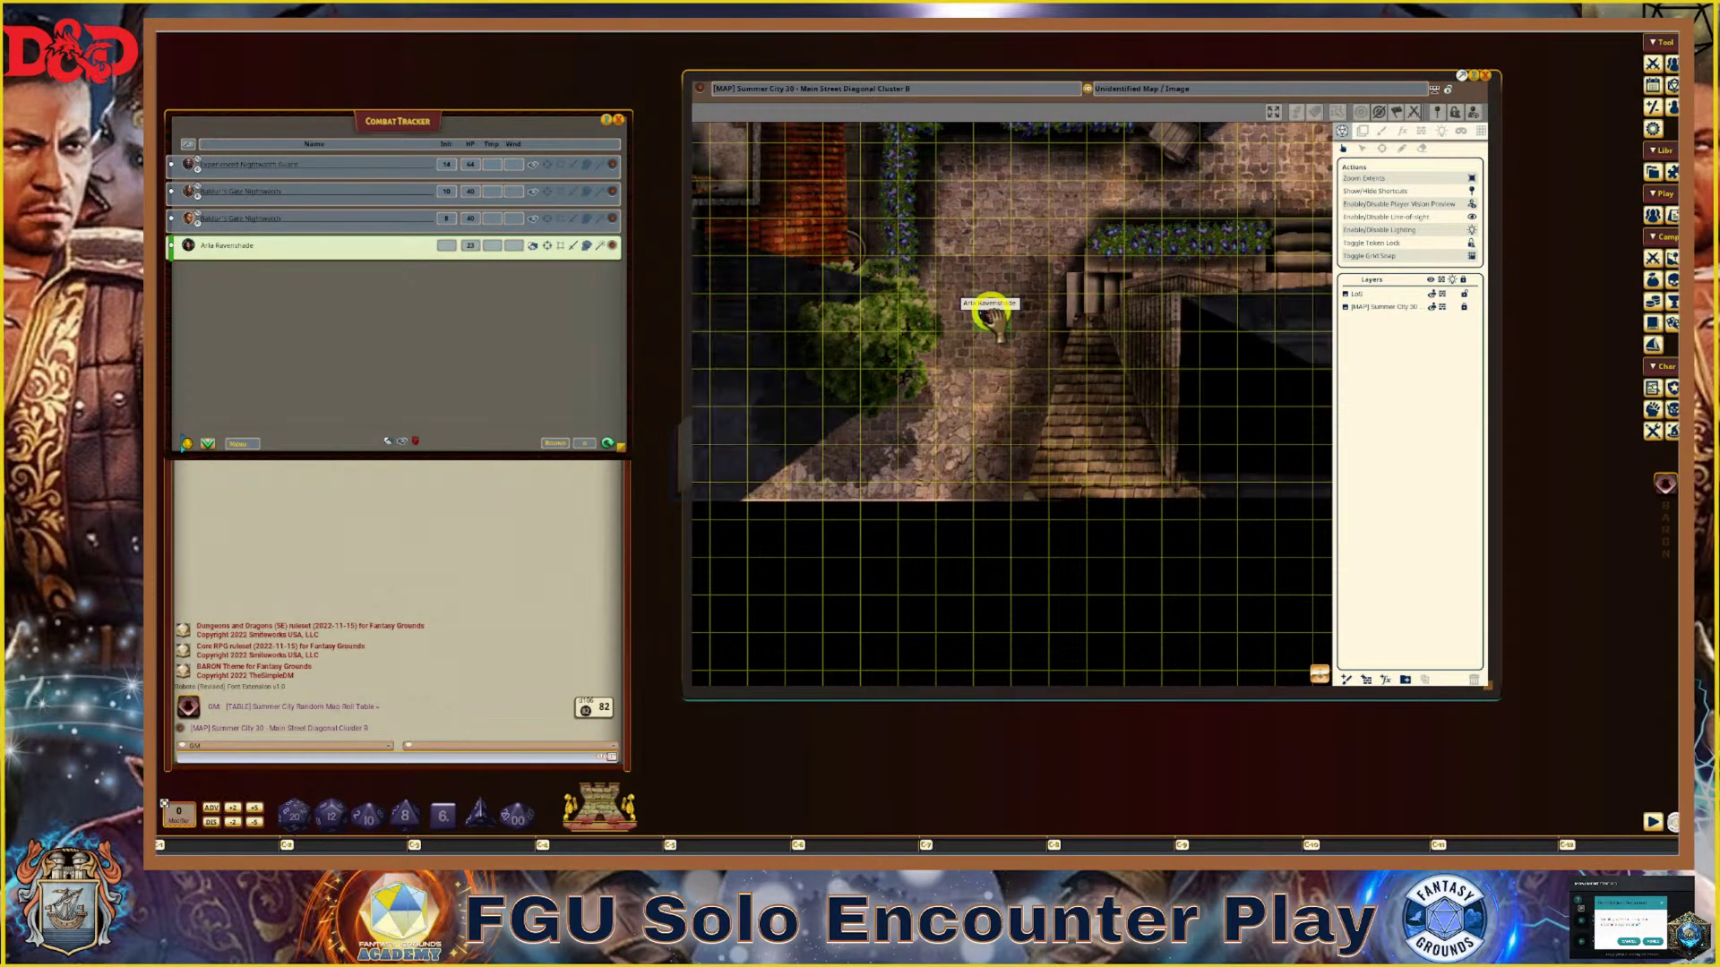
Examine how the tree, the building and the roof beside the stairs limit the token's line of sight
scroll(794, 320, down, 2)
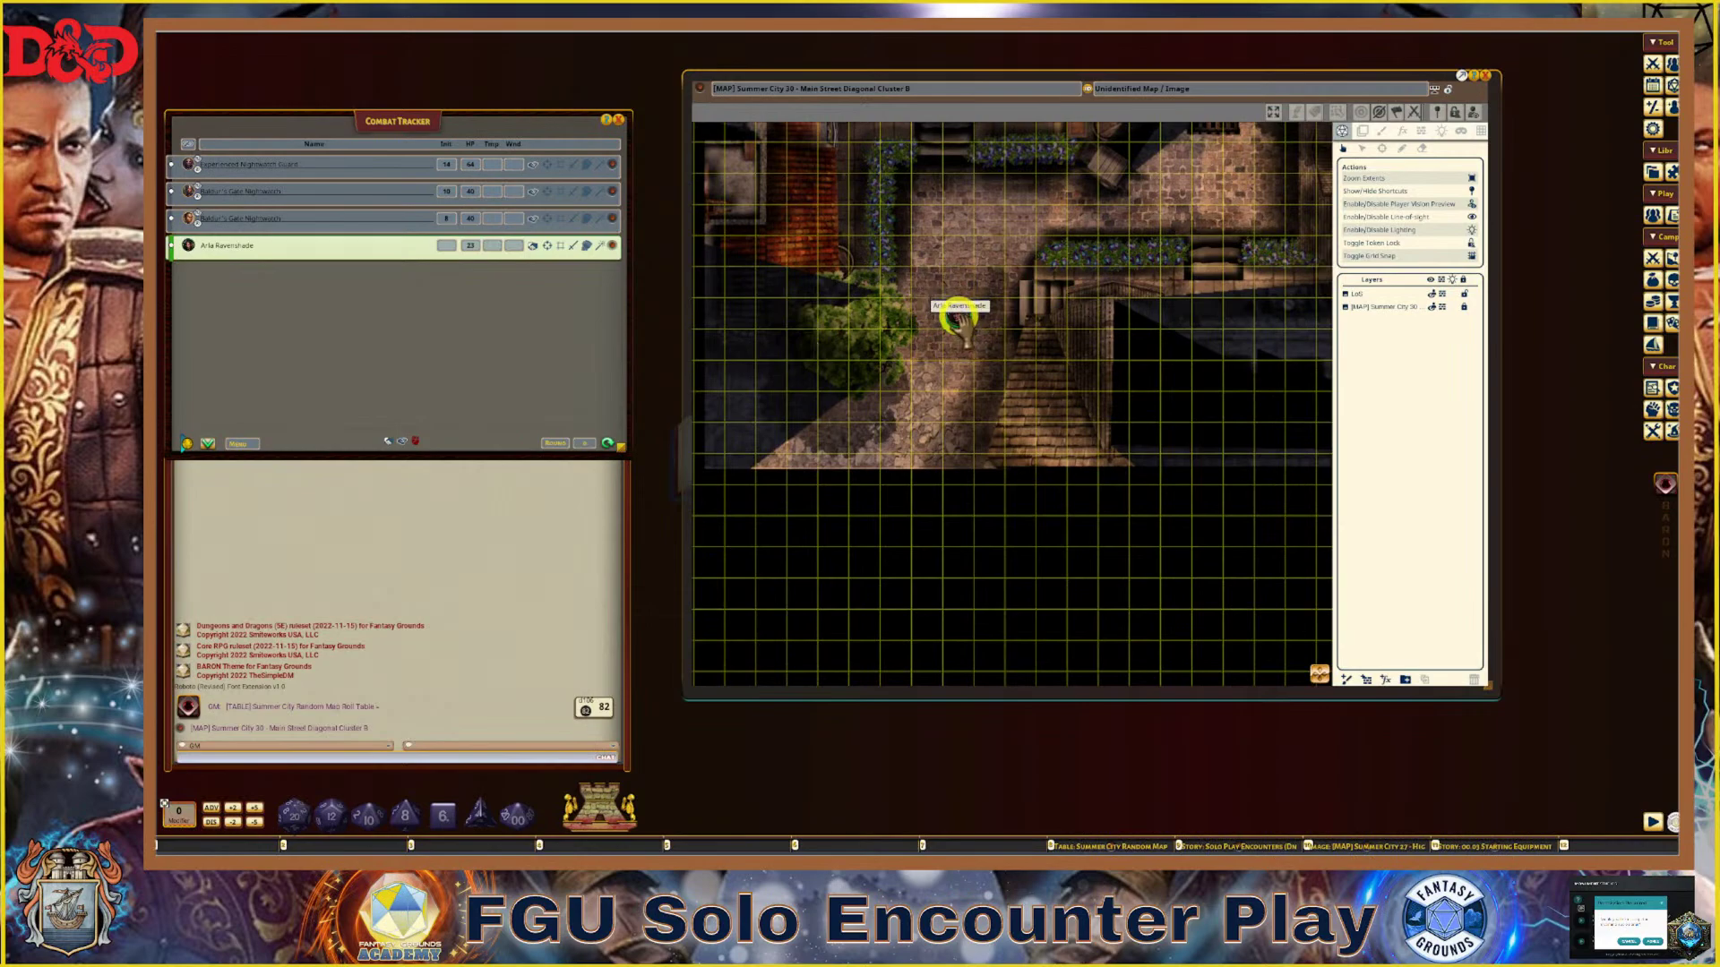
scroll(952, 314, up, 1)
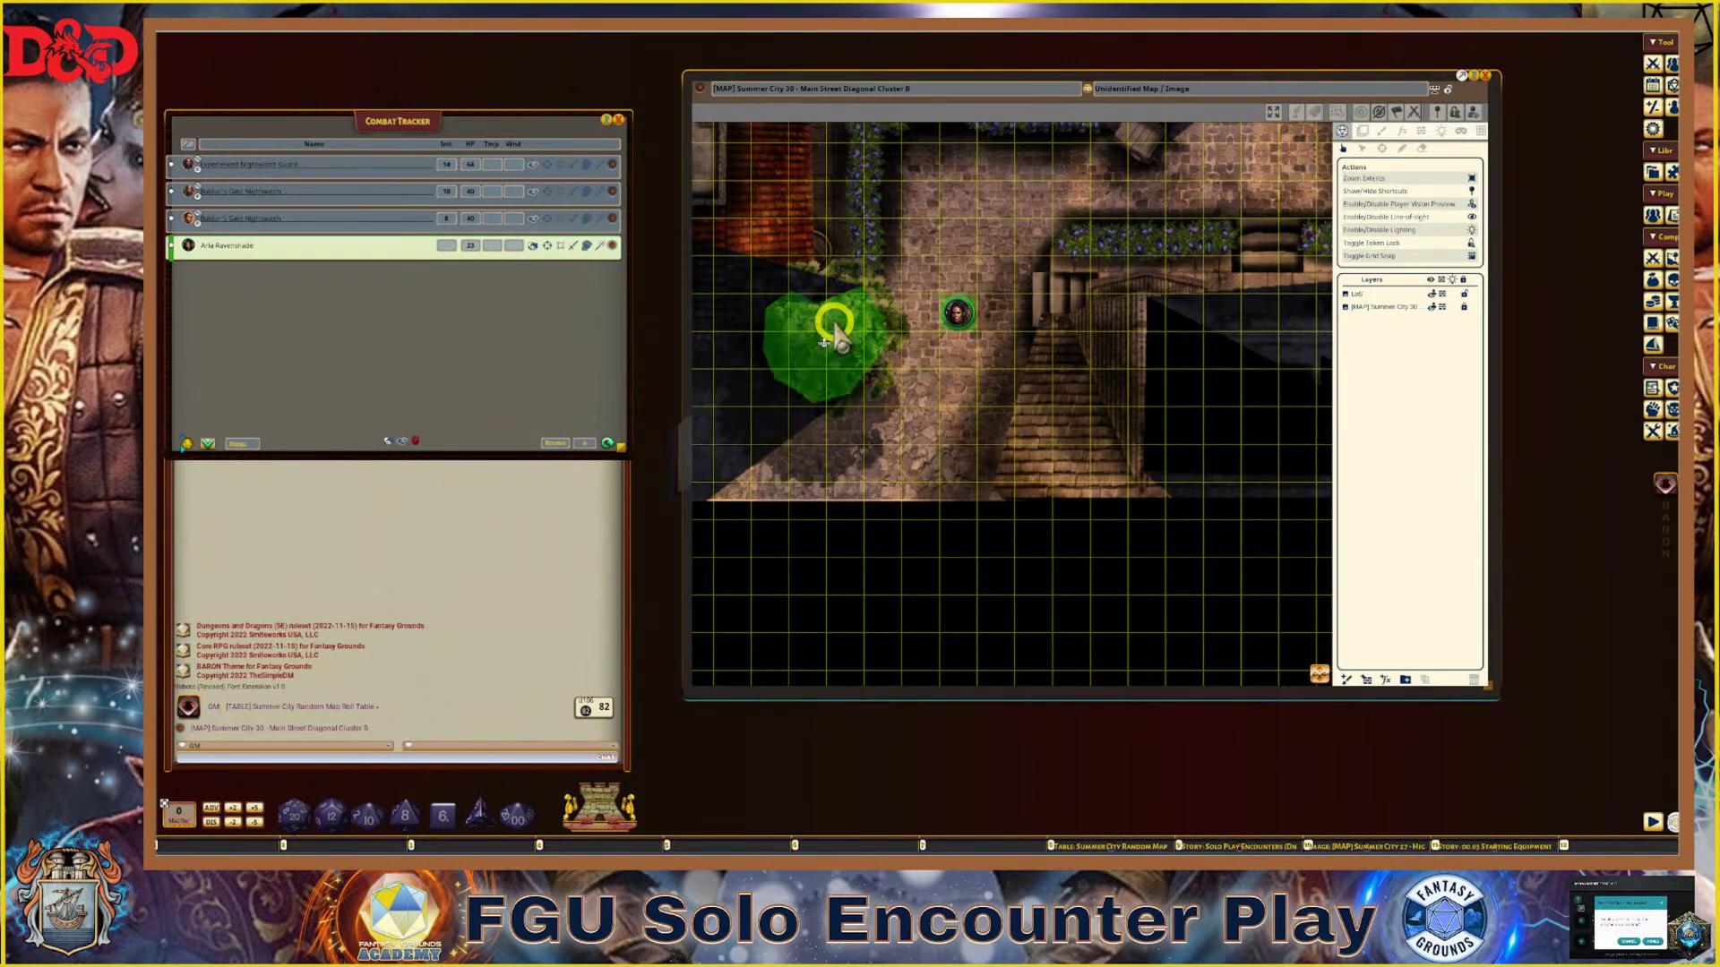
scroll(1097, 394, down, 1)
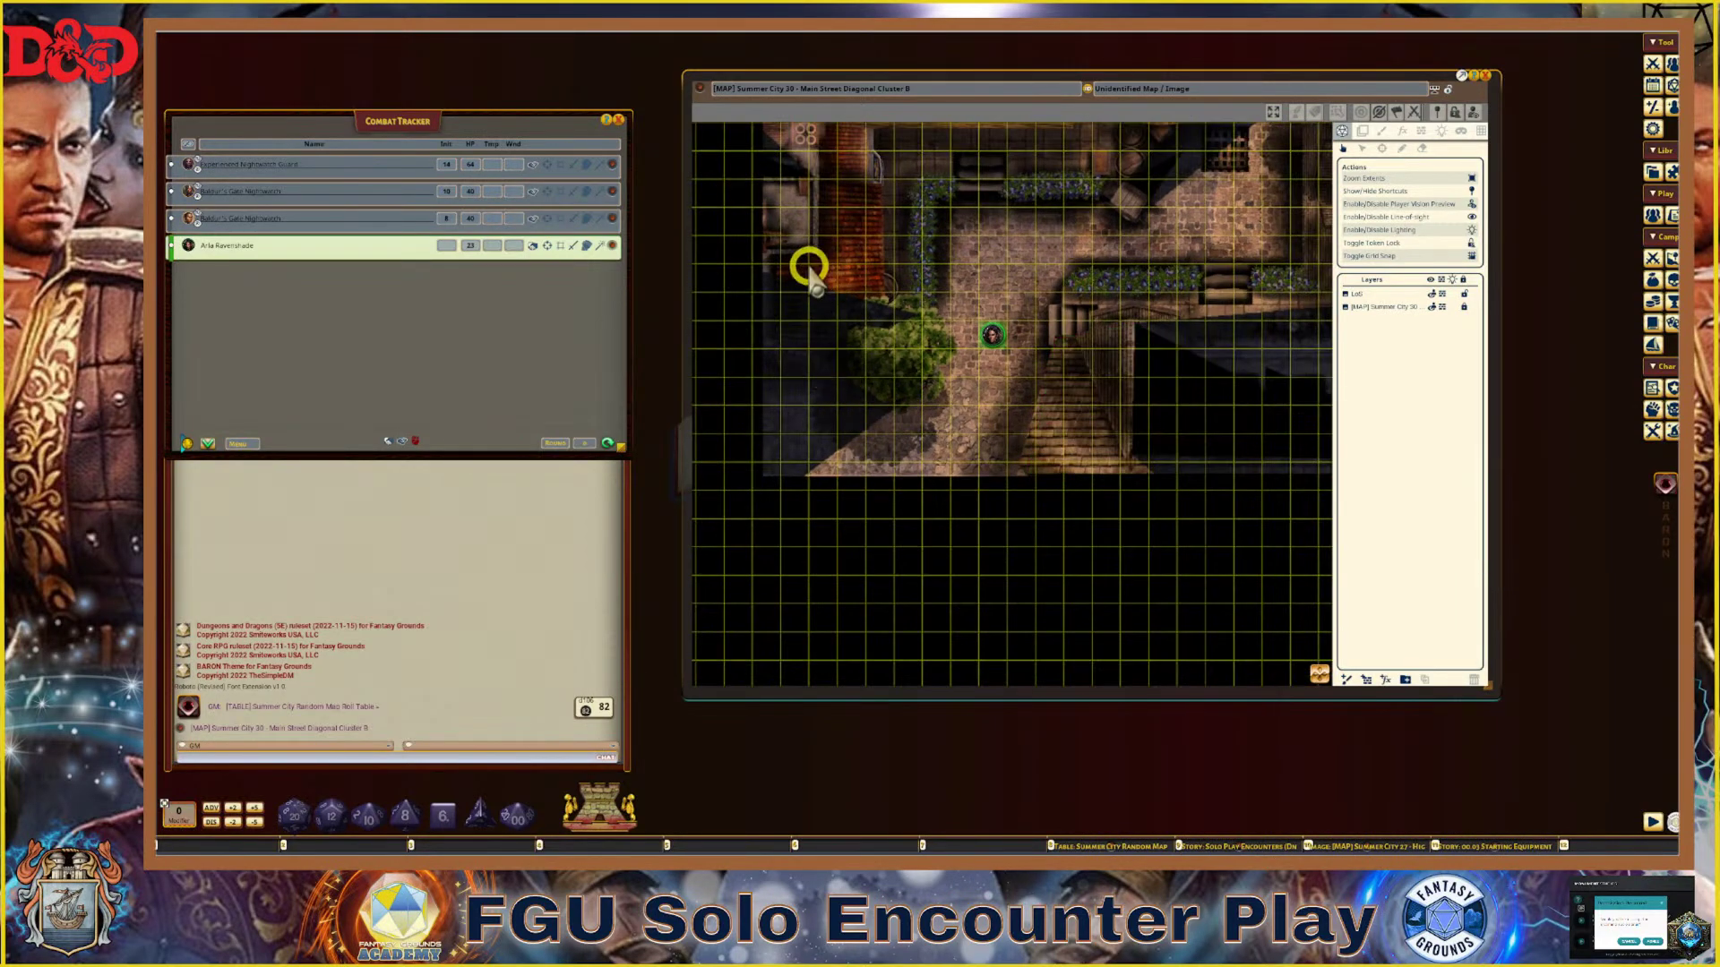
scroll(820, 321, up, 1)
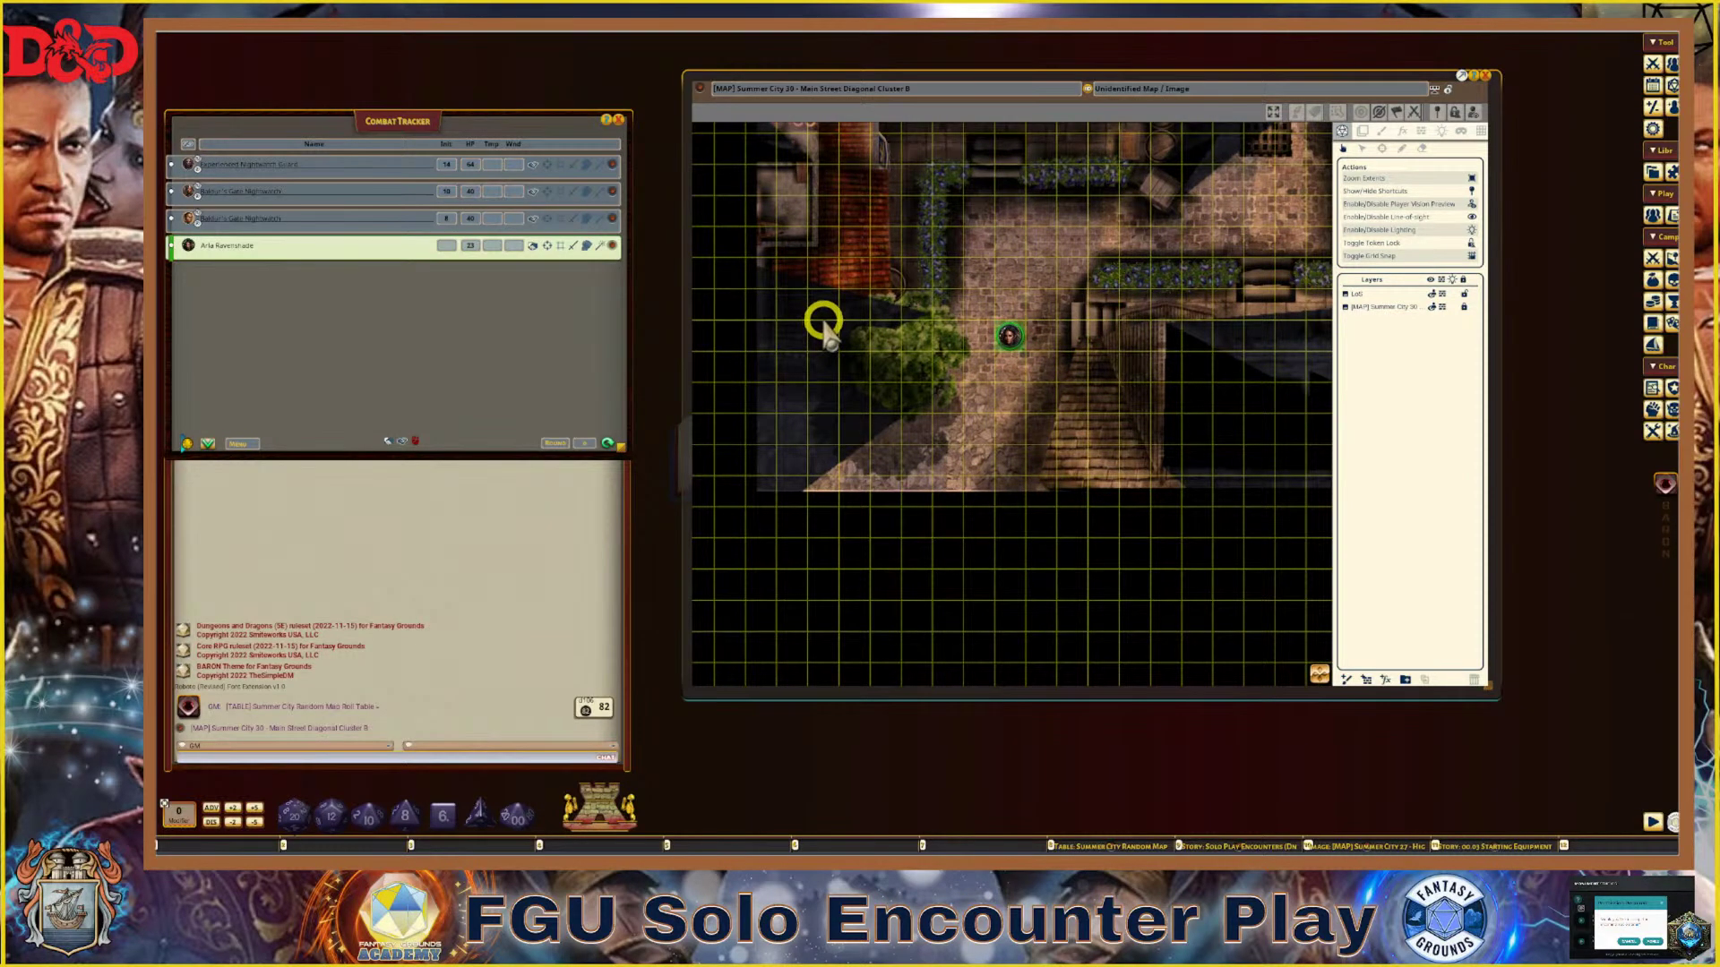
scroll(817, 269, down, 1)
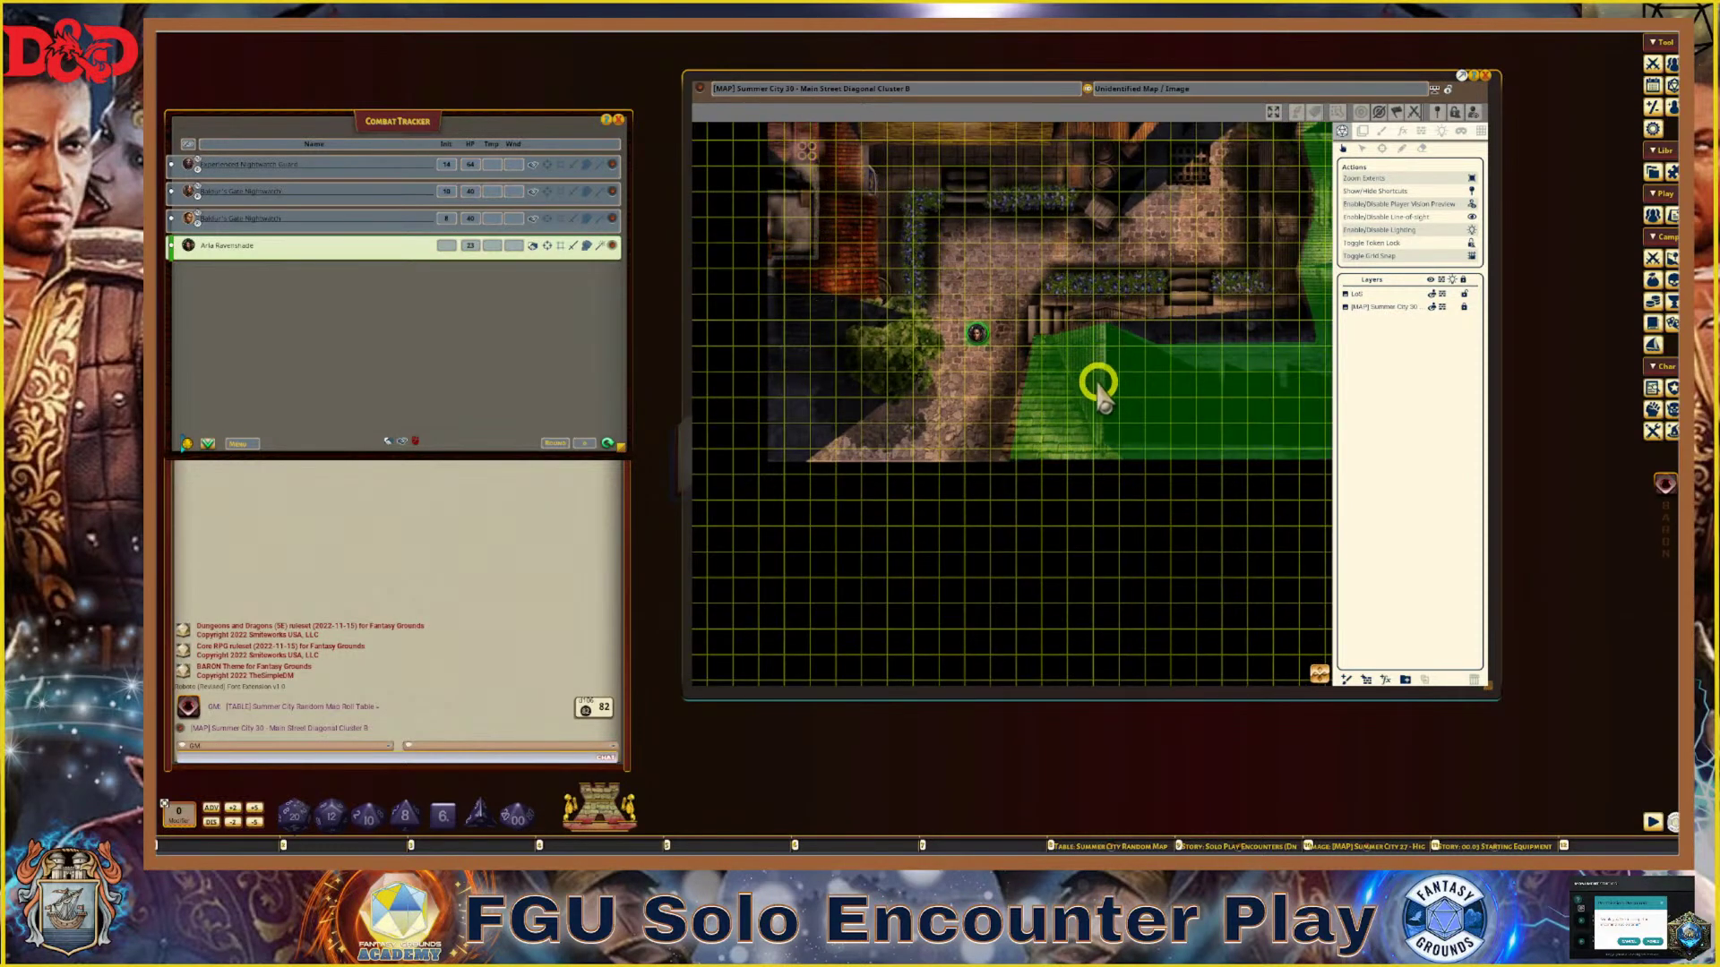
scroll(1088, 384, up, 1)
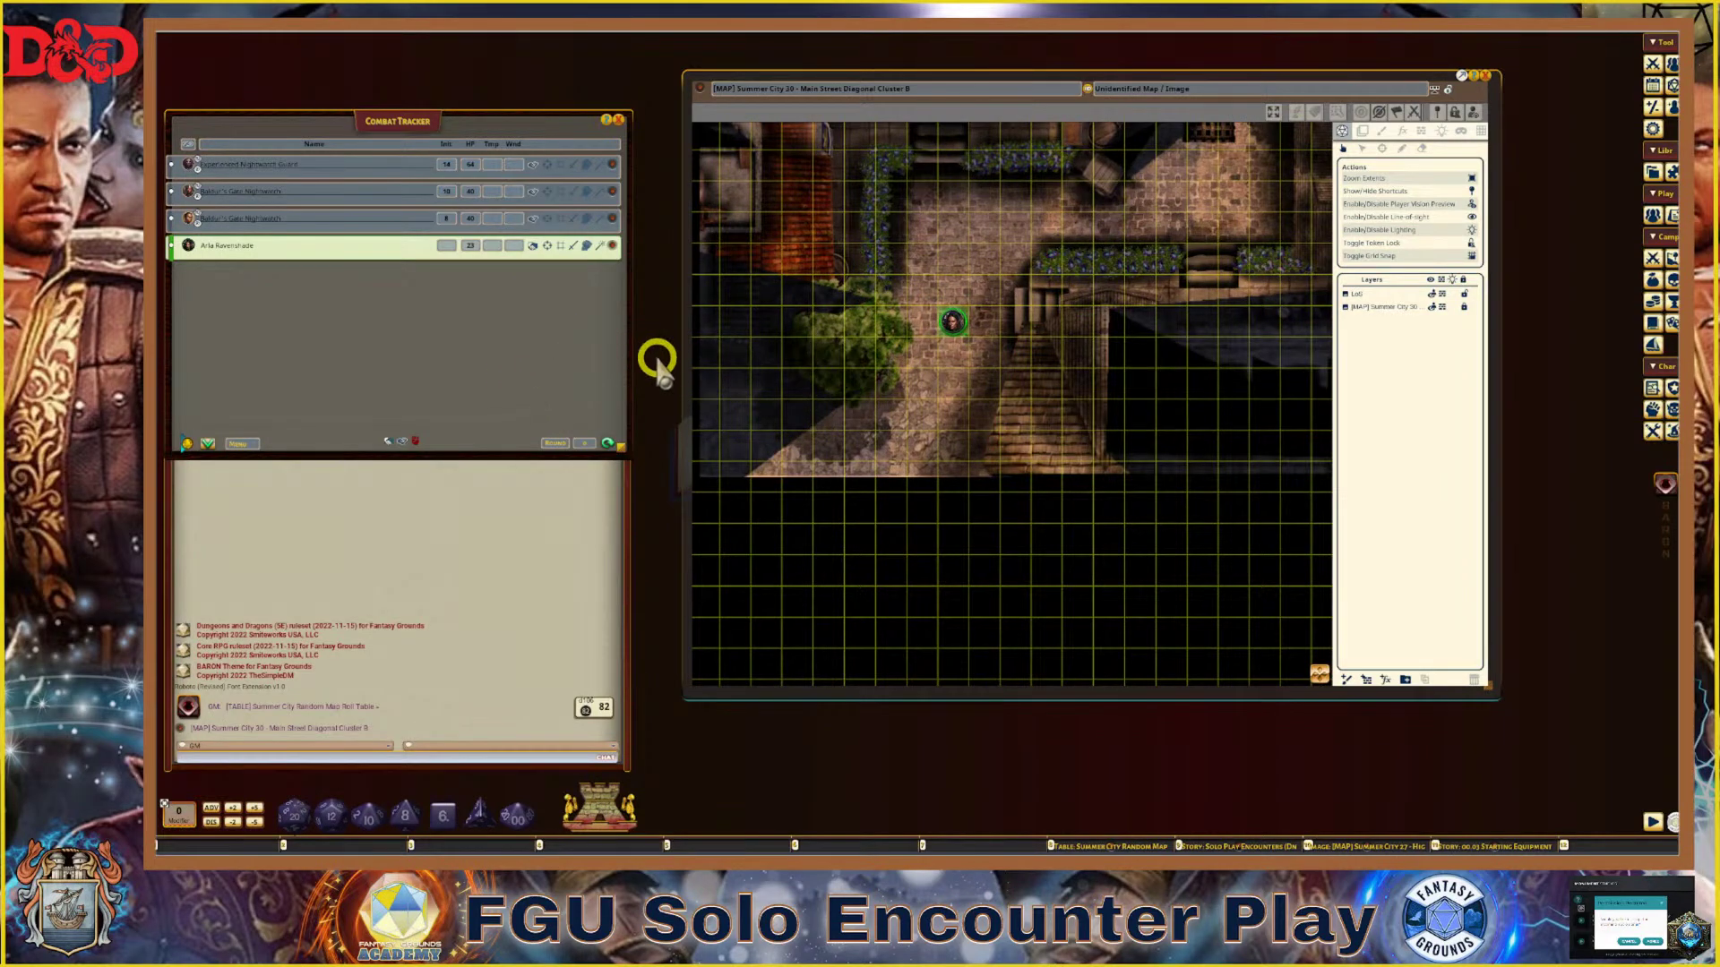
scroll(925, 328, down, 1)
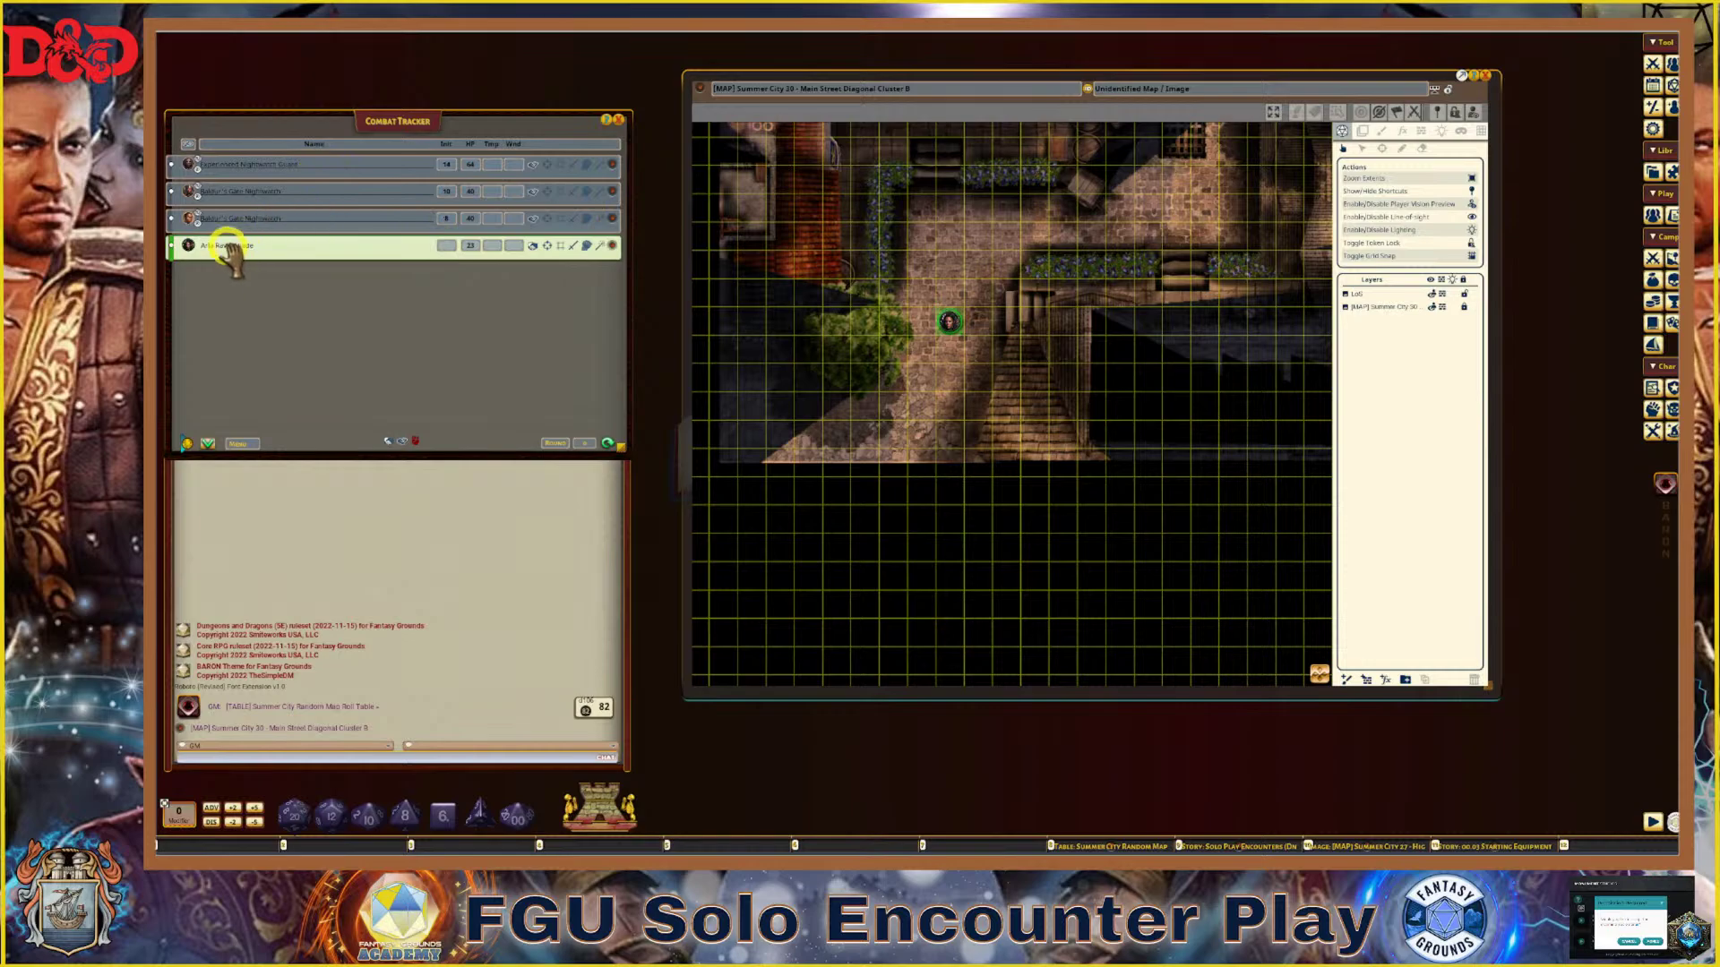
Delete the non-friendly combatants from the combat tracker, leaving only the player character
right_click(239, 444)
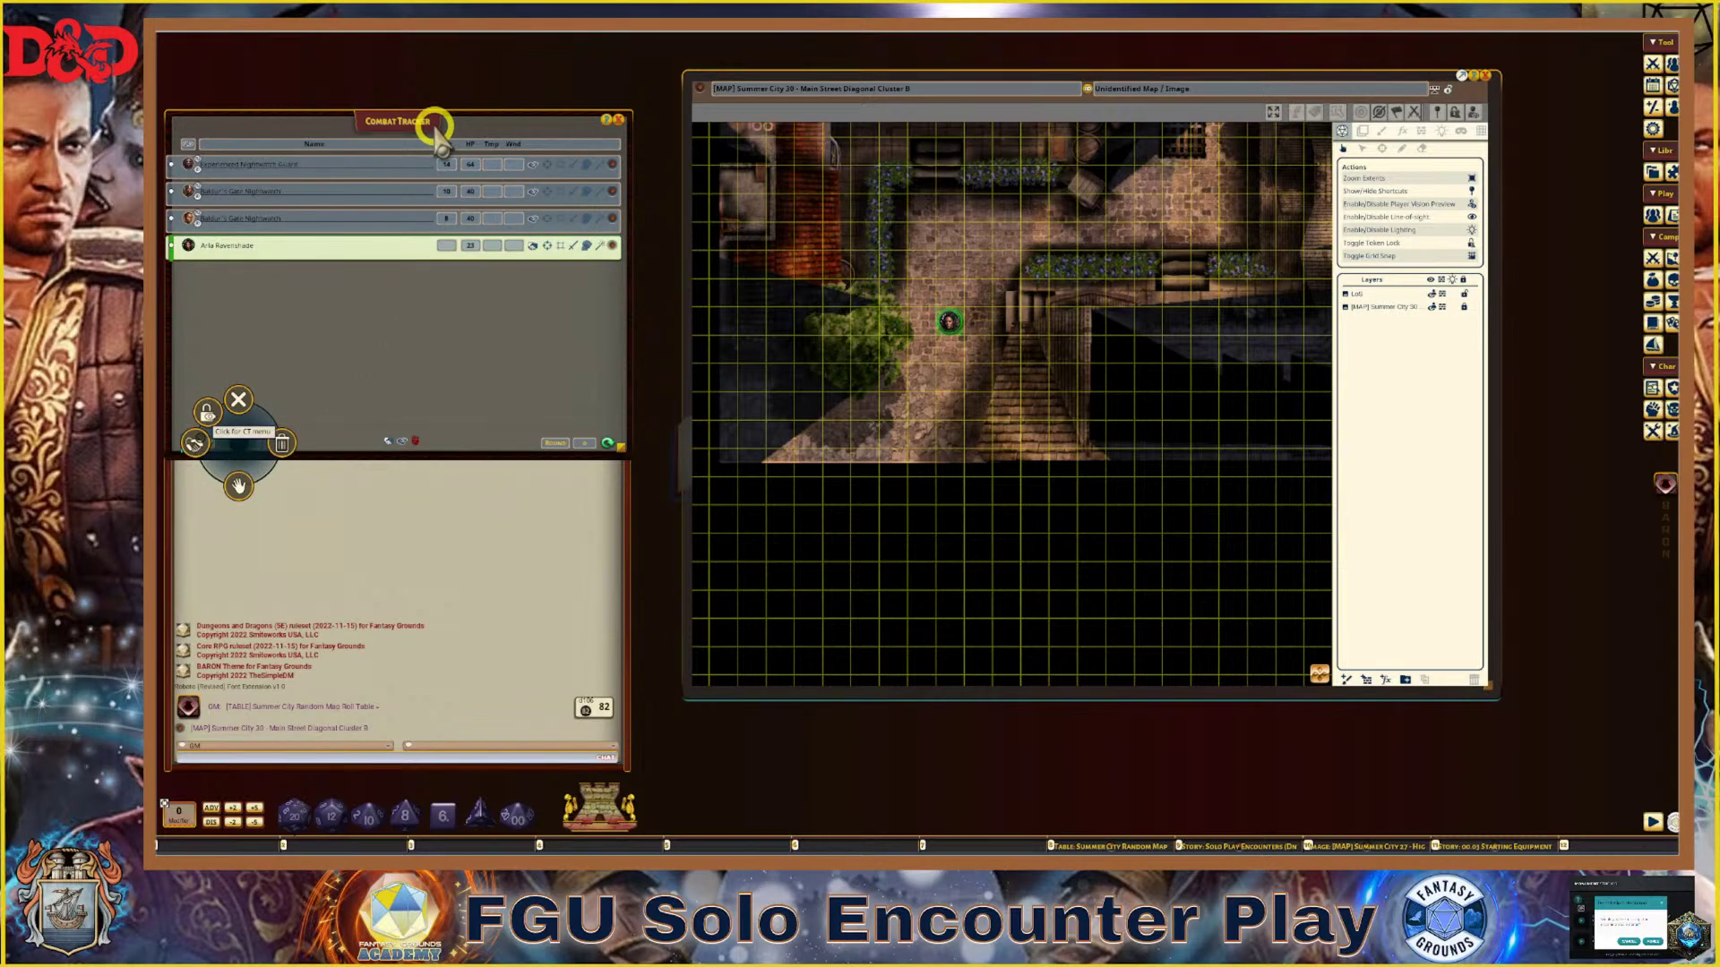
click(283, 448)
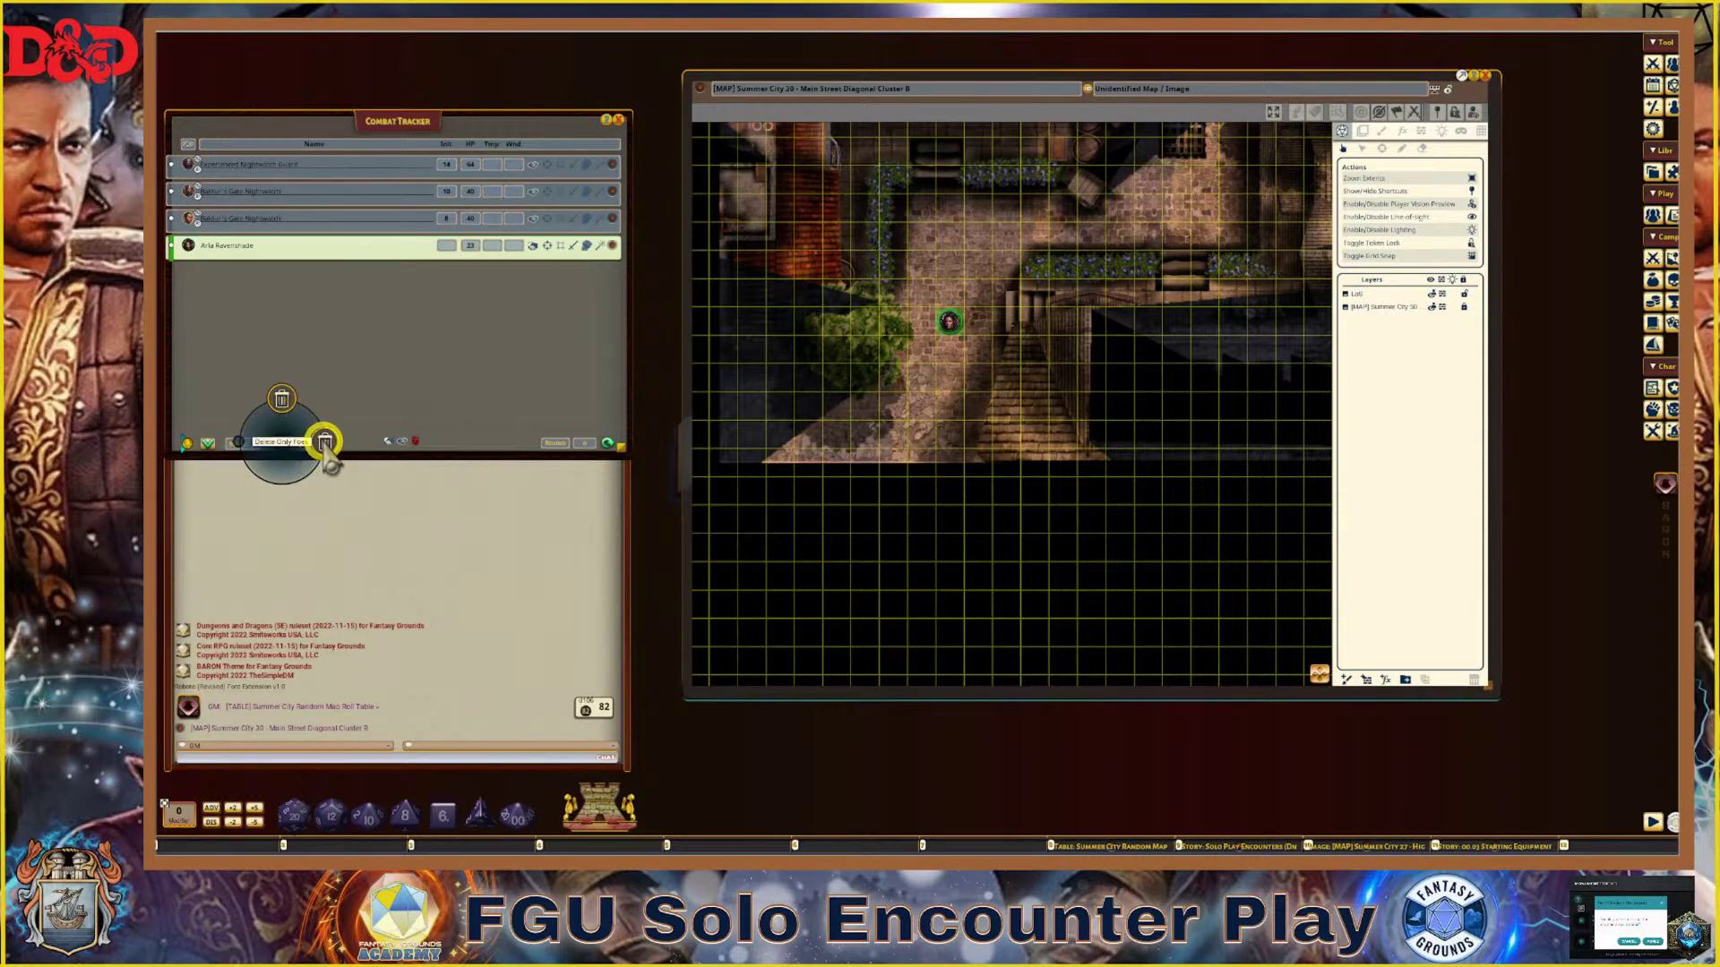
click(283, 398)
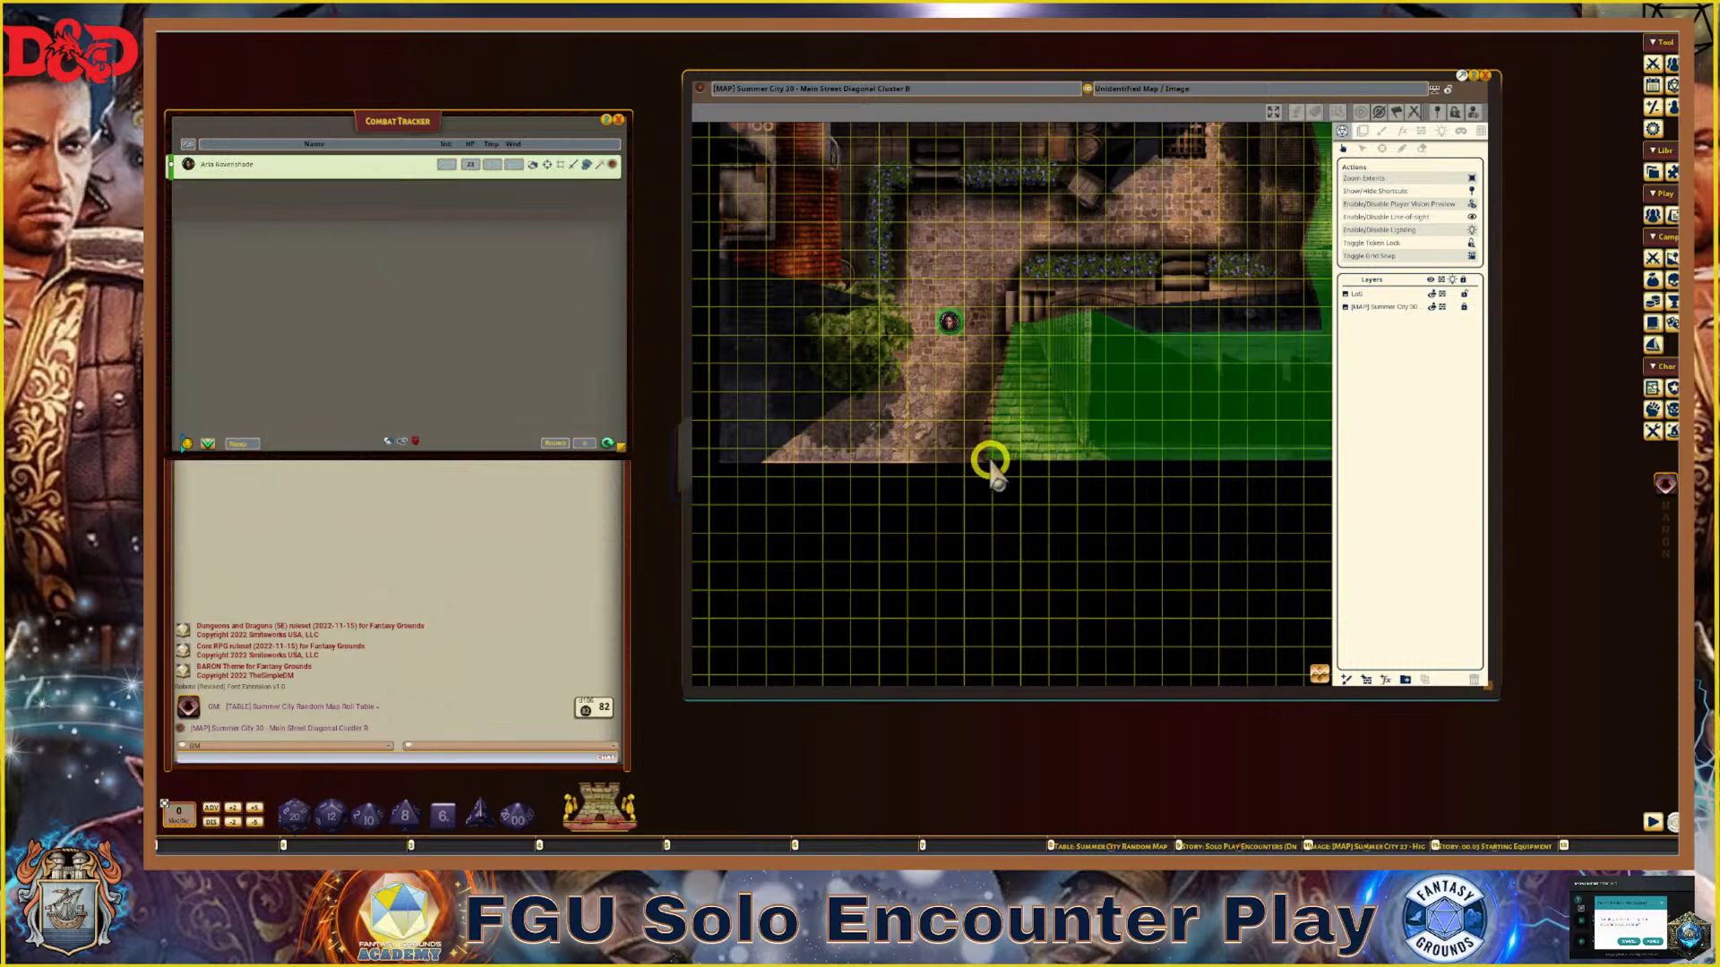
Move the character token past the tree to the cobbled lower-left corner of the street map
scroll(1036, 461, up, 2)
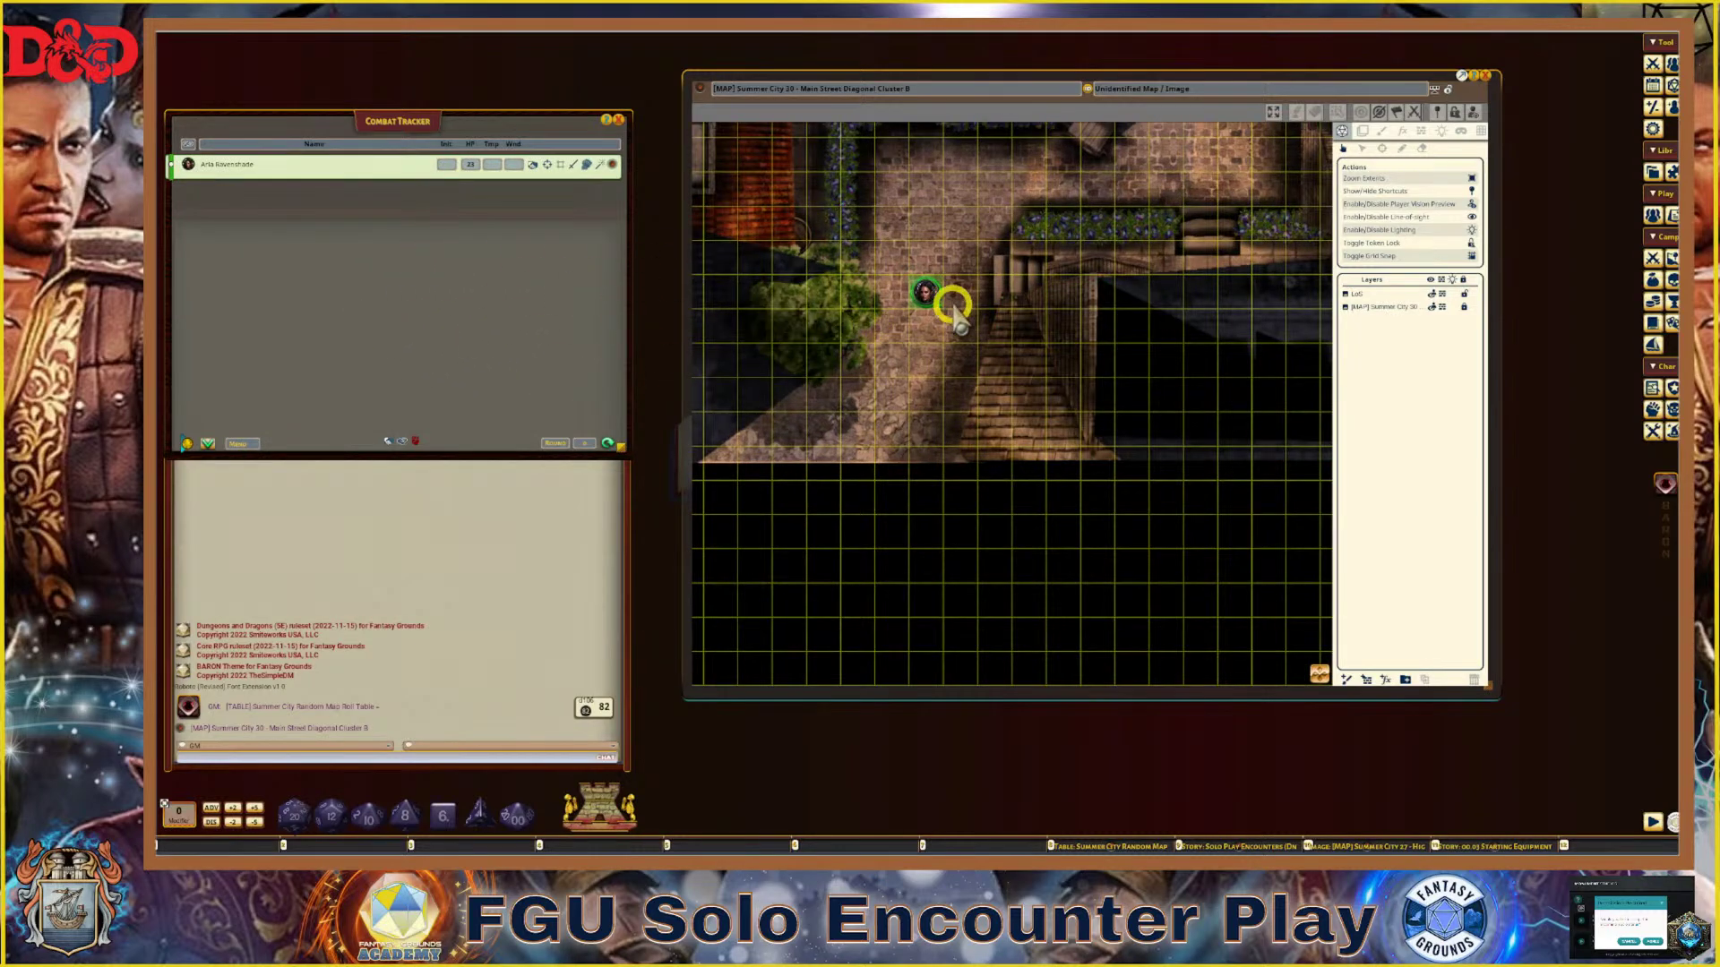
drag(926, 291, 737, 411)
scroll(936, 466, down, 1)
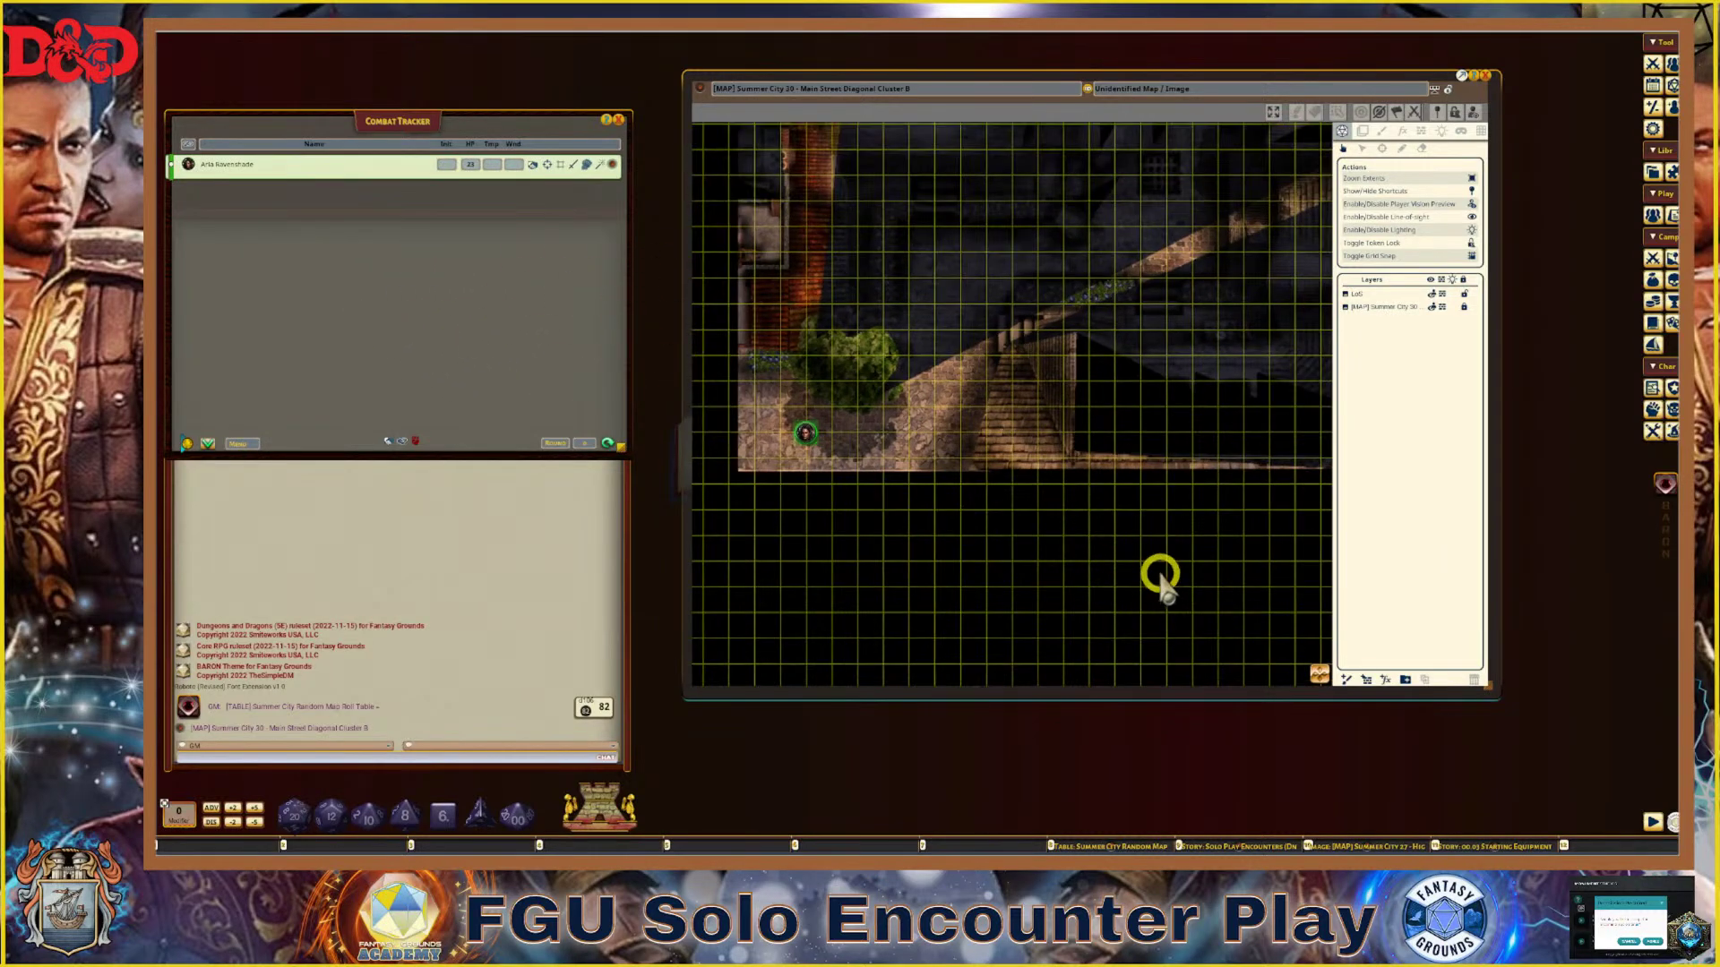
drag(1314, 672, 1250, 609)
scroll(907, 575, up, 3)
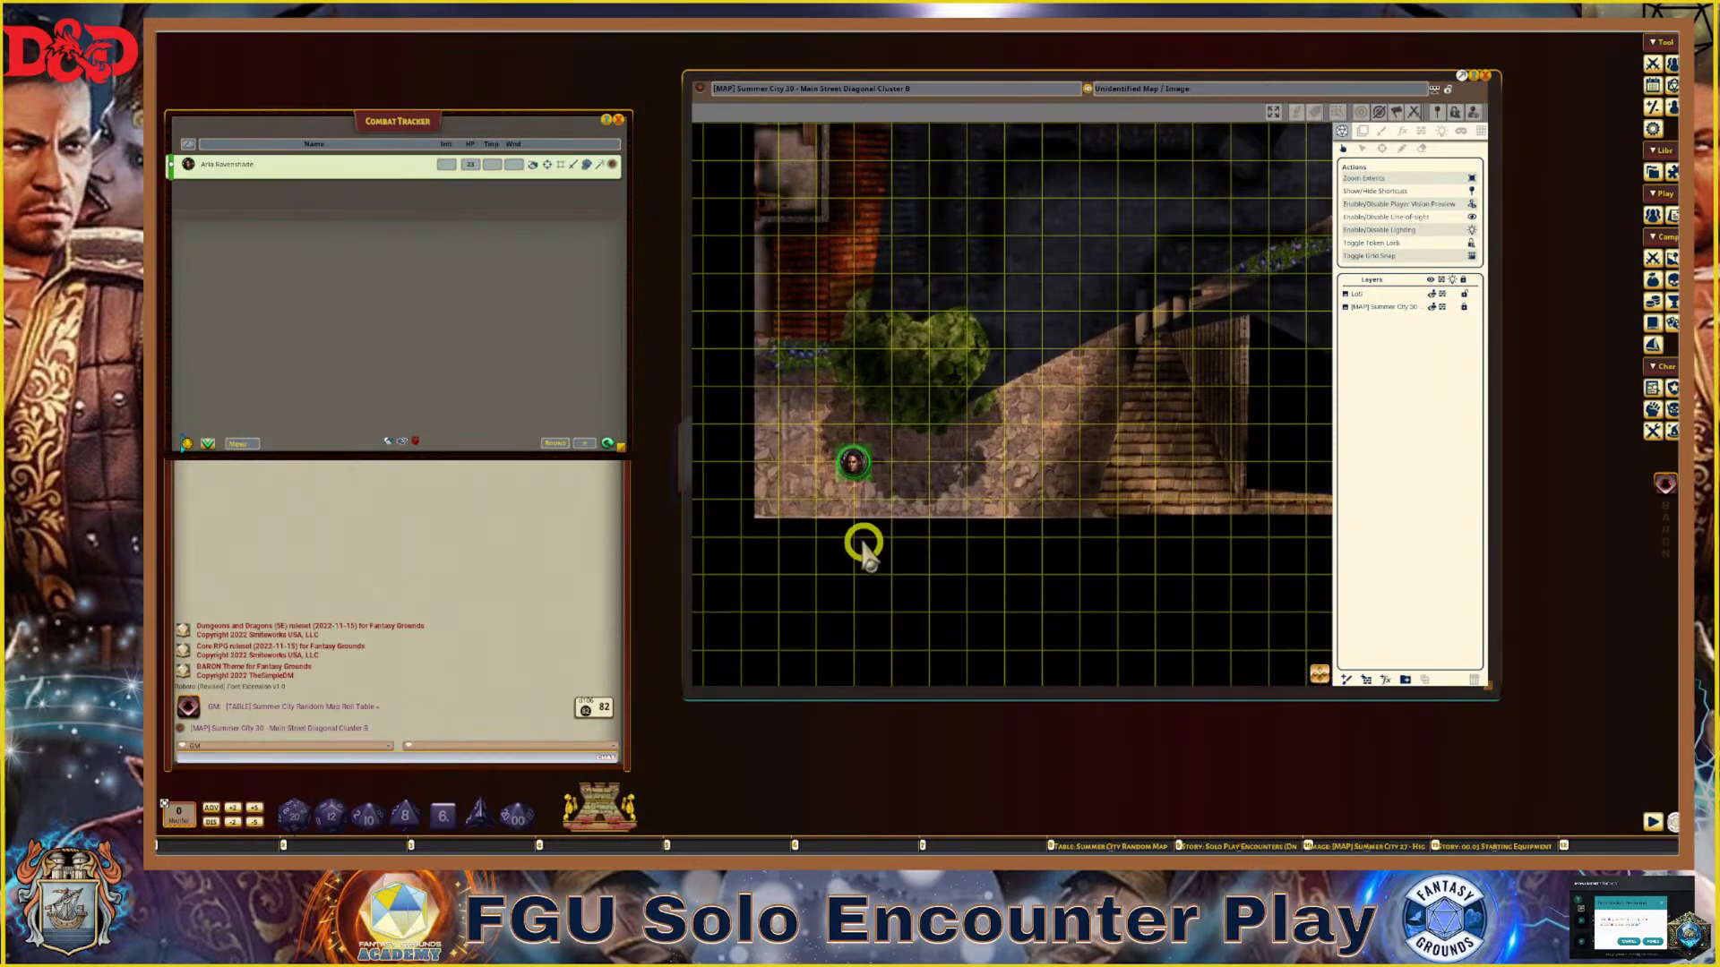
drag(844, 467, 797, 483)
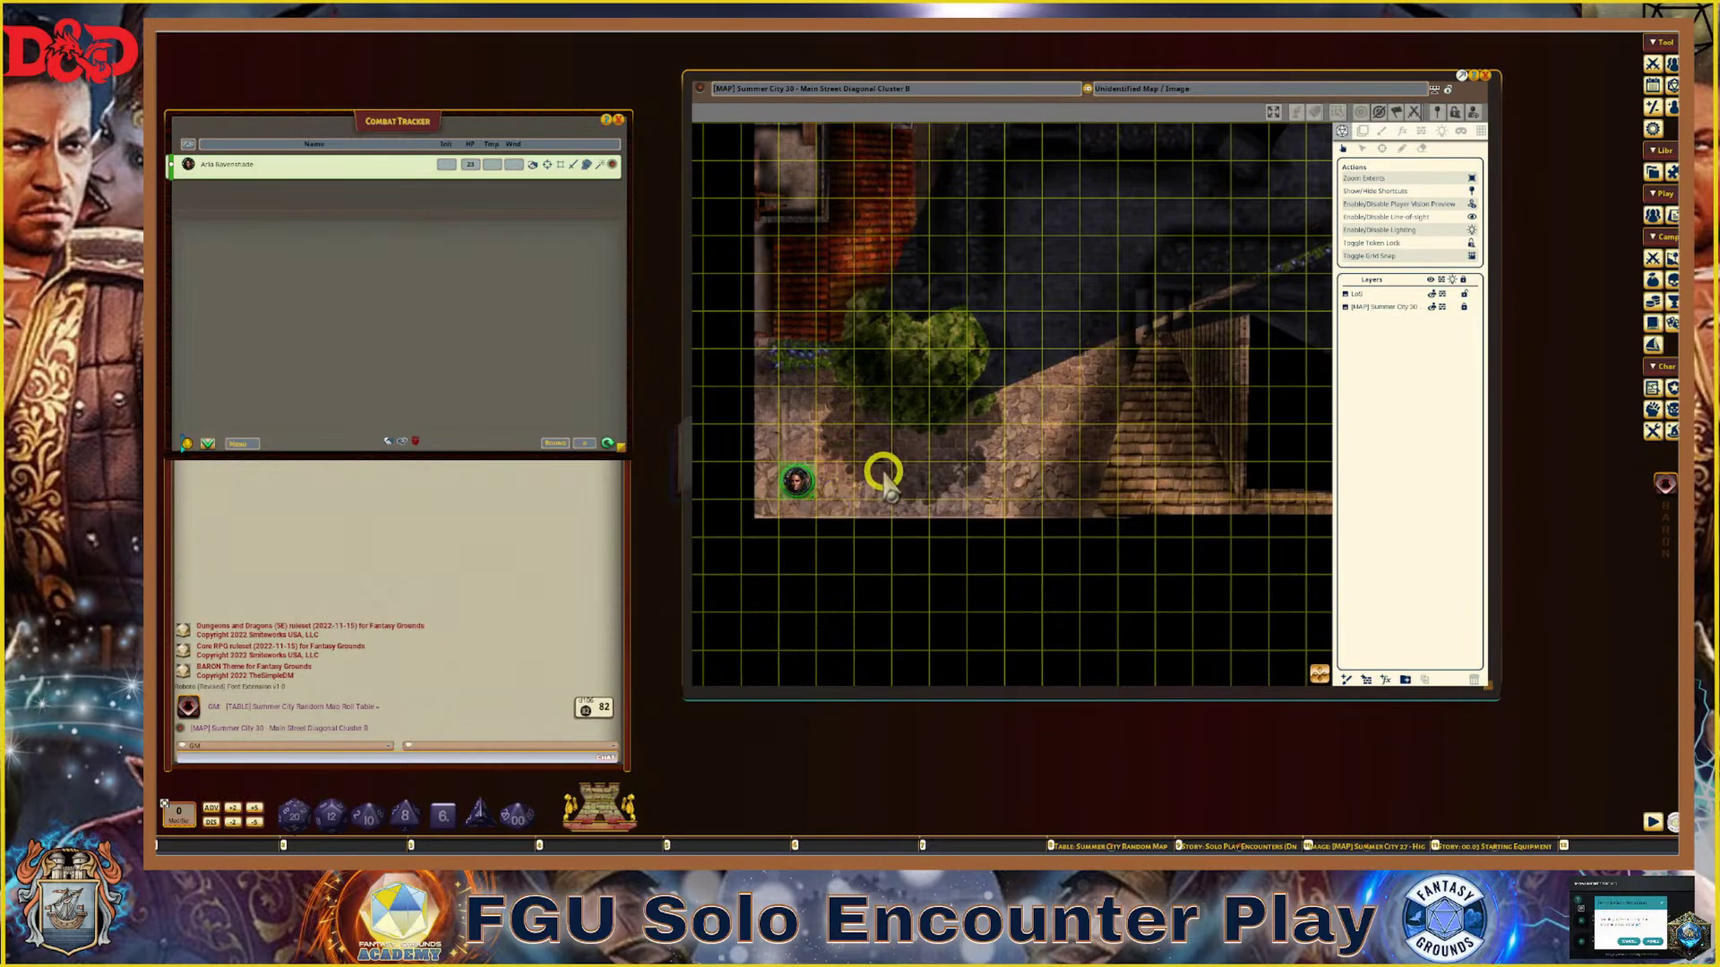
scroll(860, 468, down, 1)
scroll(846, 480, up, 3)
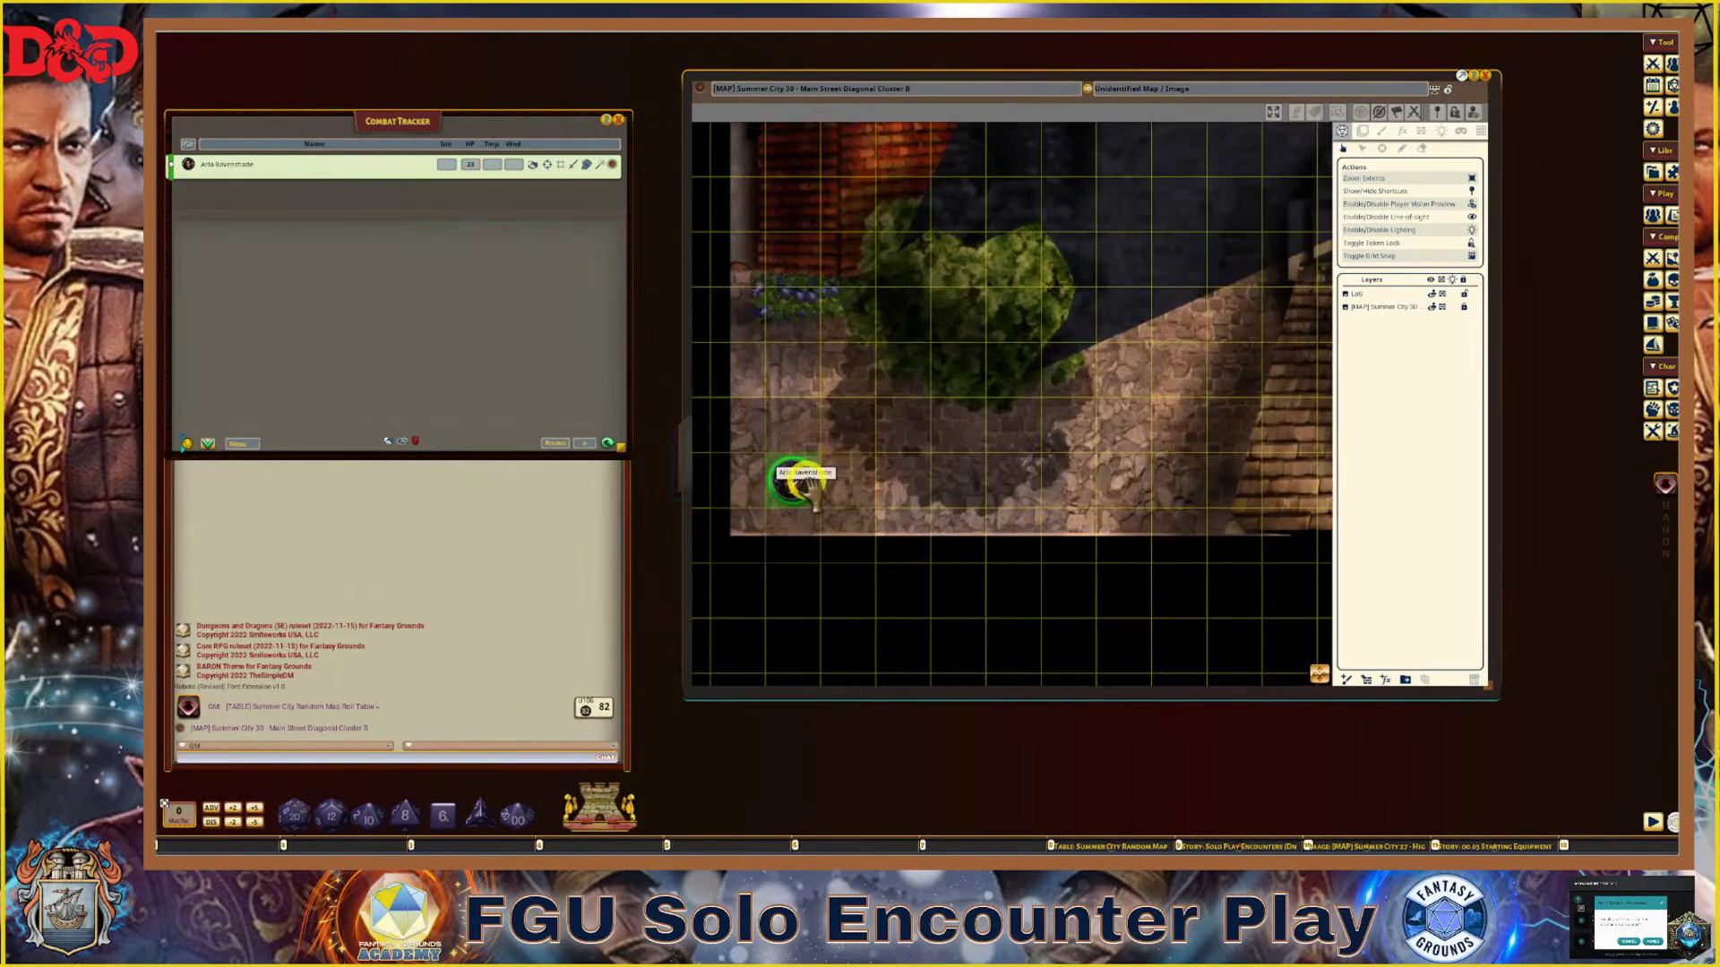
scroll(931, 475, down, 2)
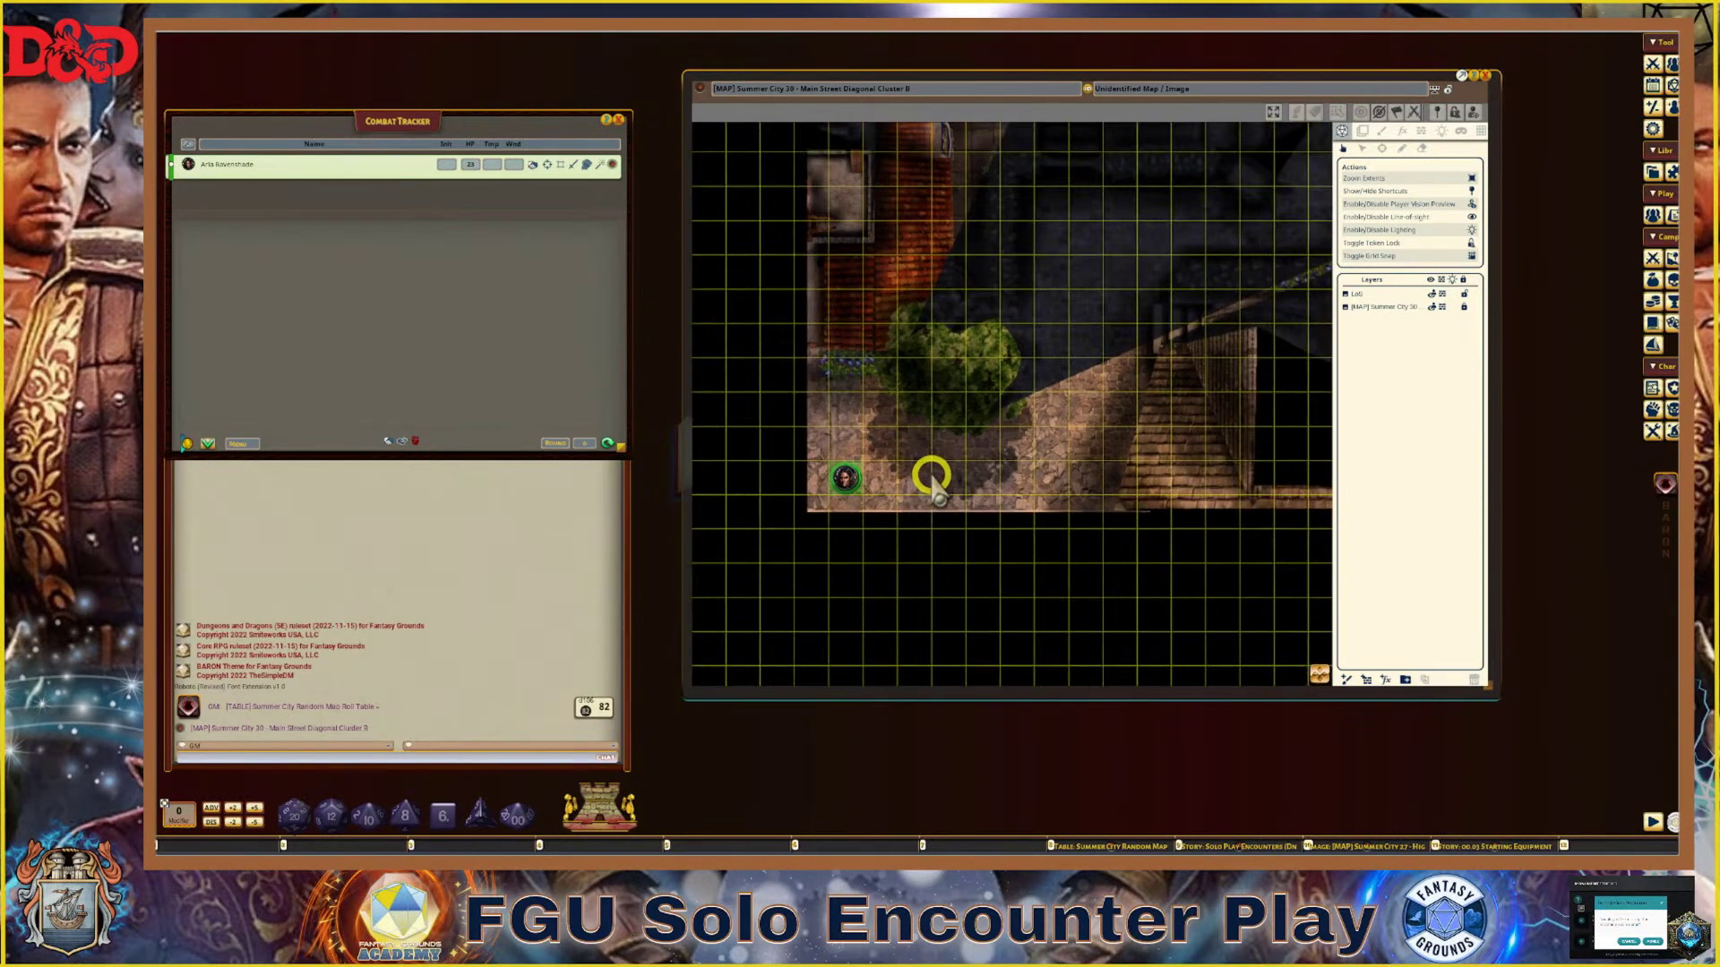
scroll(1102, 502, down, 1)
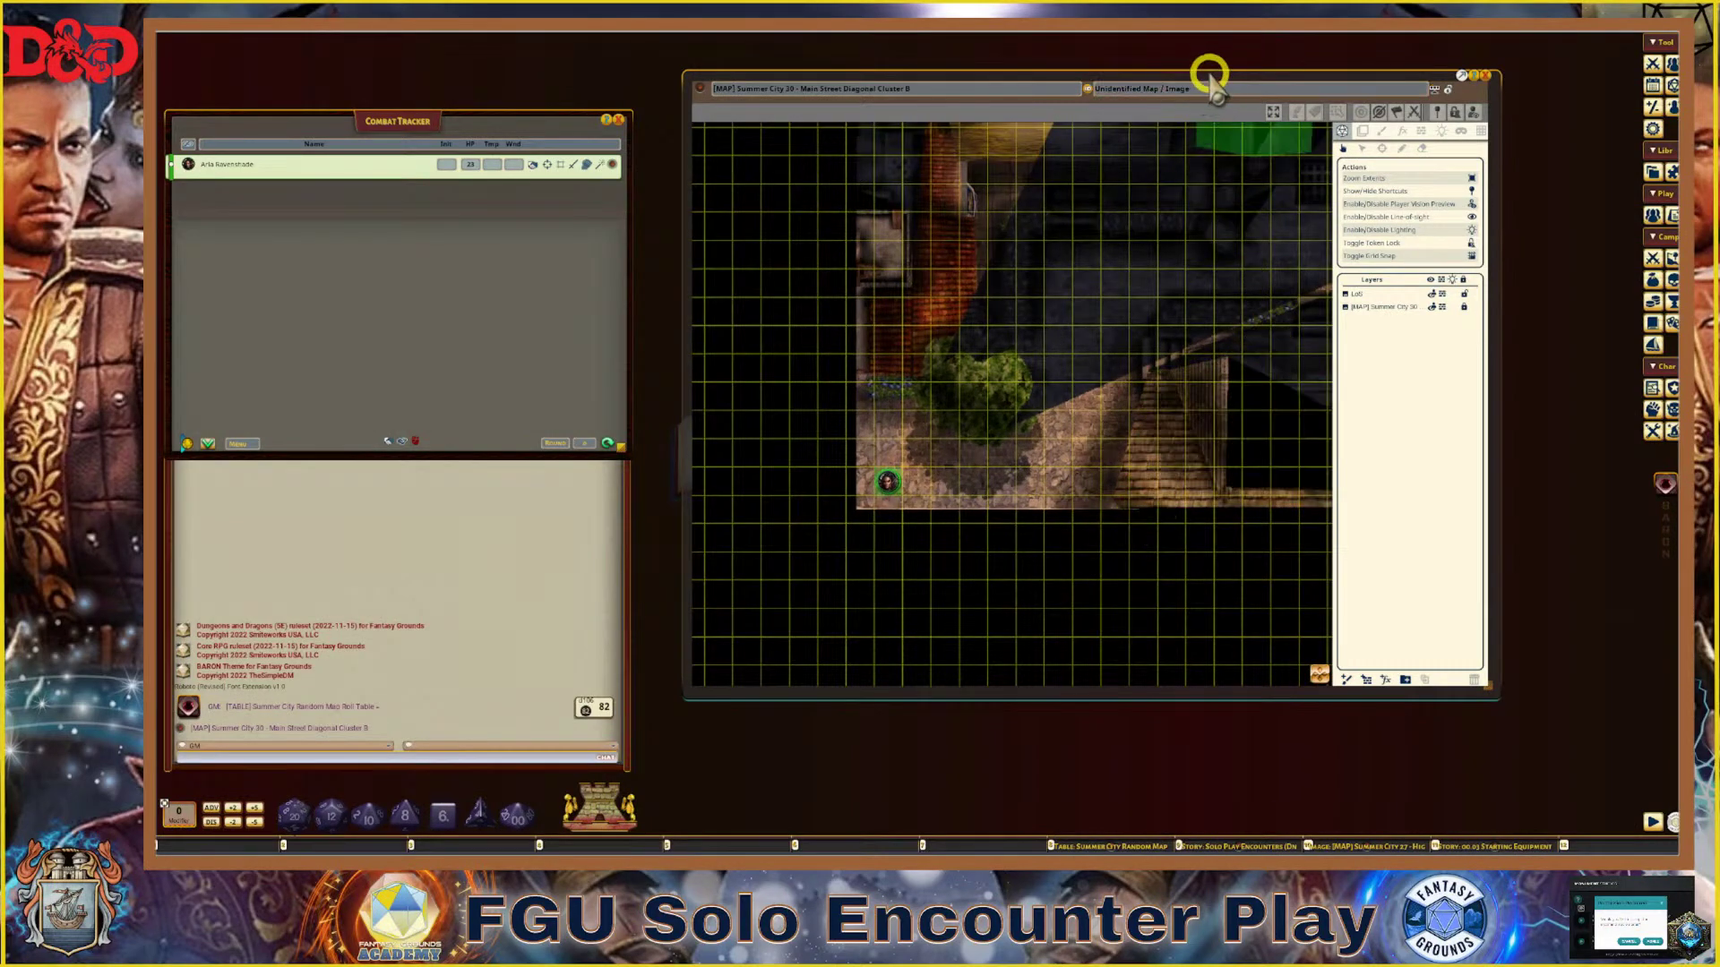
Reposition the map window higher on the desktop and extend its height to show more of the map
drag(1230, 70, 1191, 40)
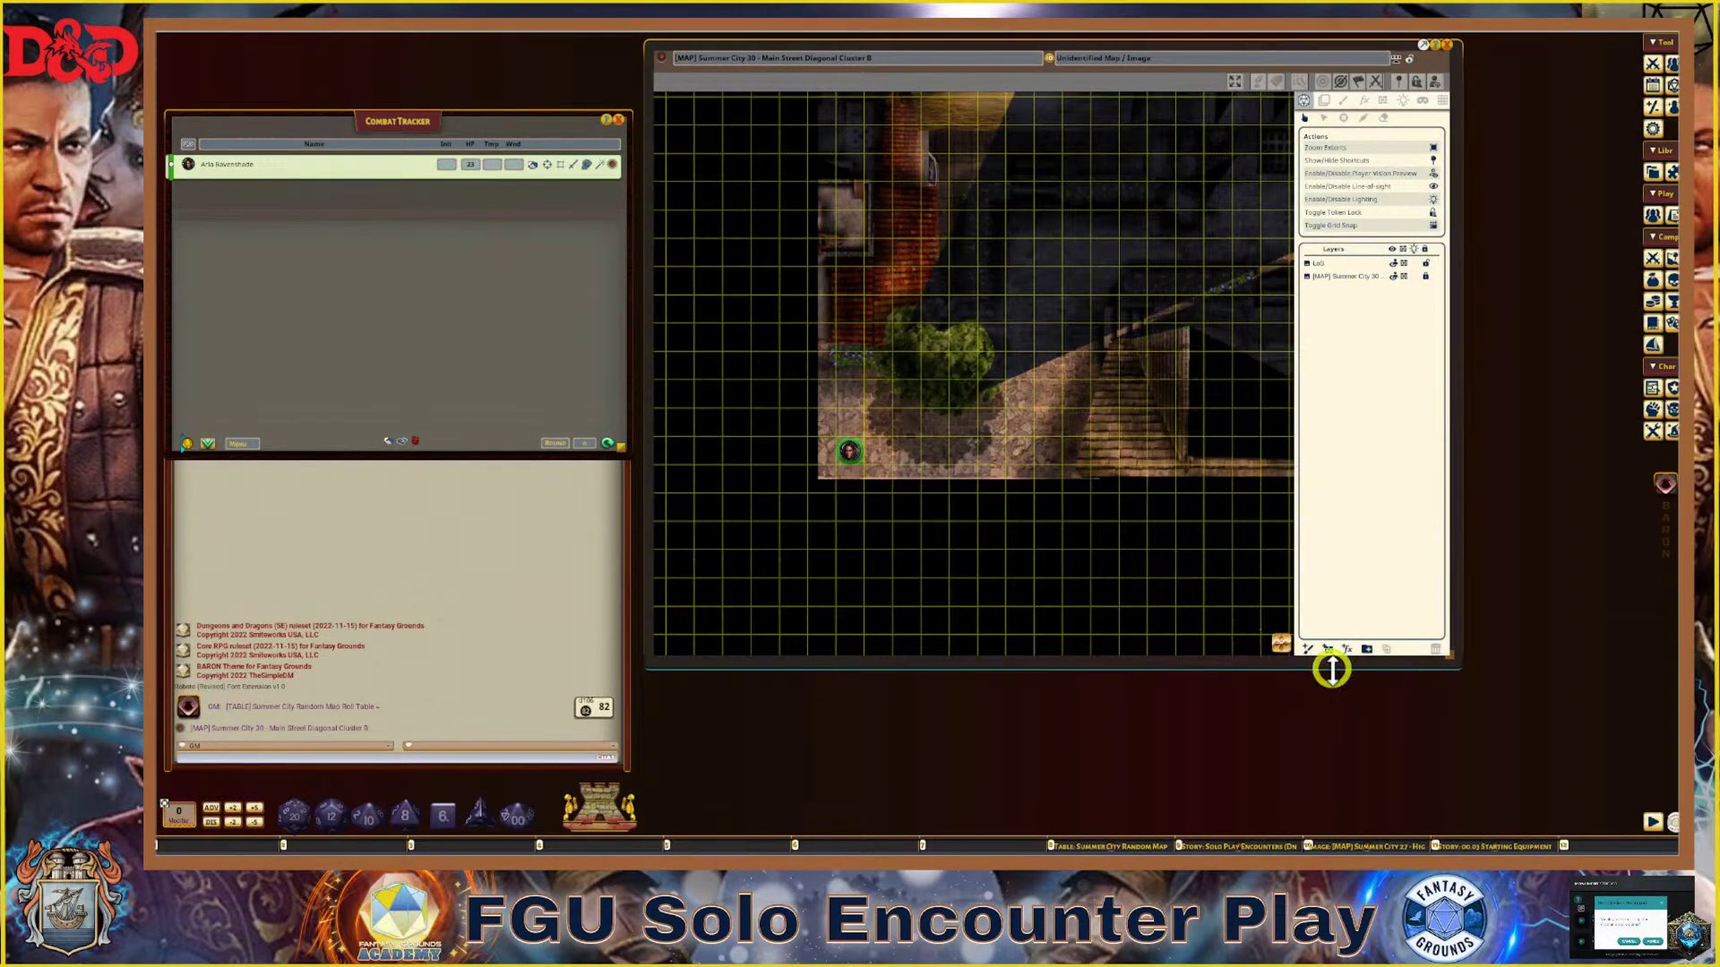
drag(1332, 669, 1324, 754)
scroll(857, 483, up, 1)
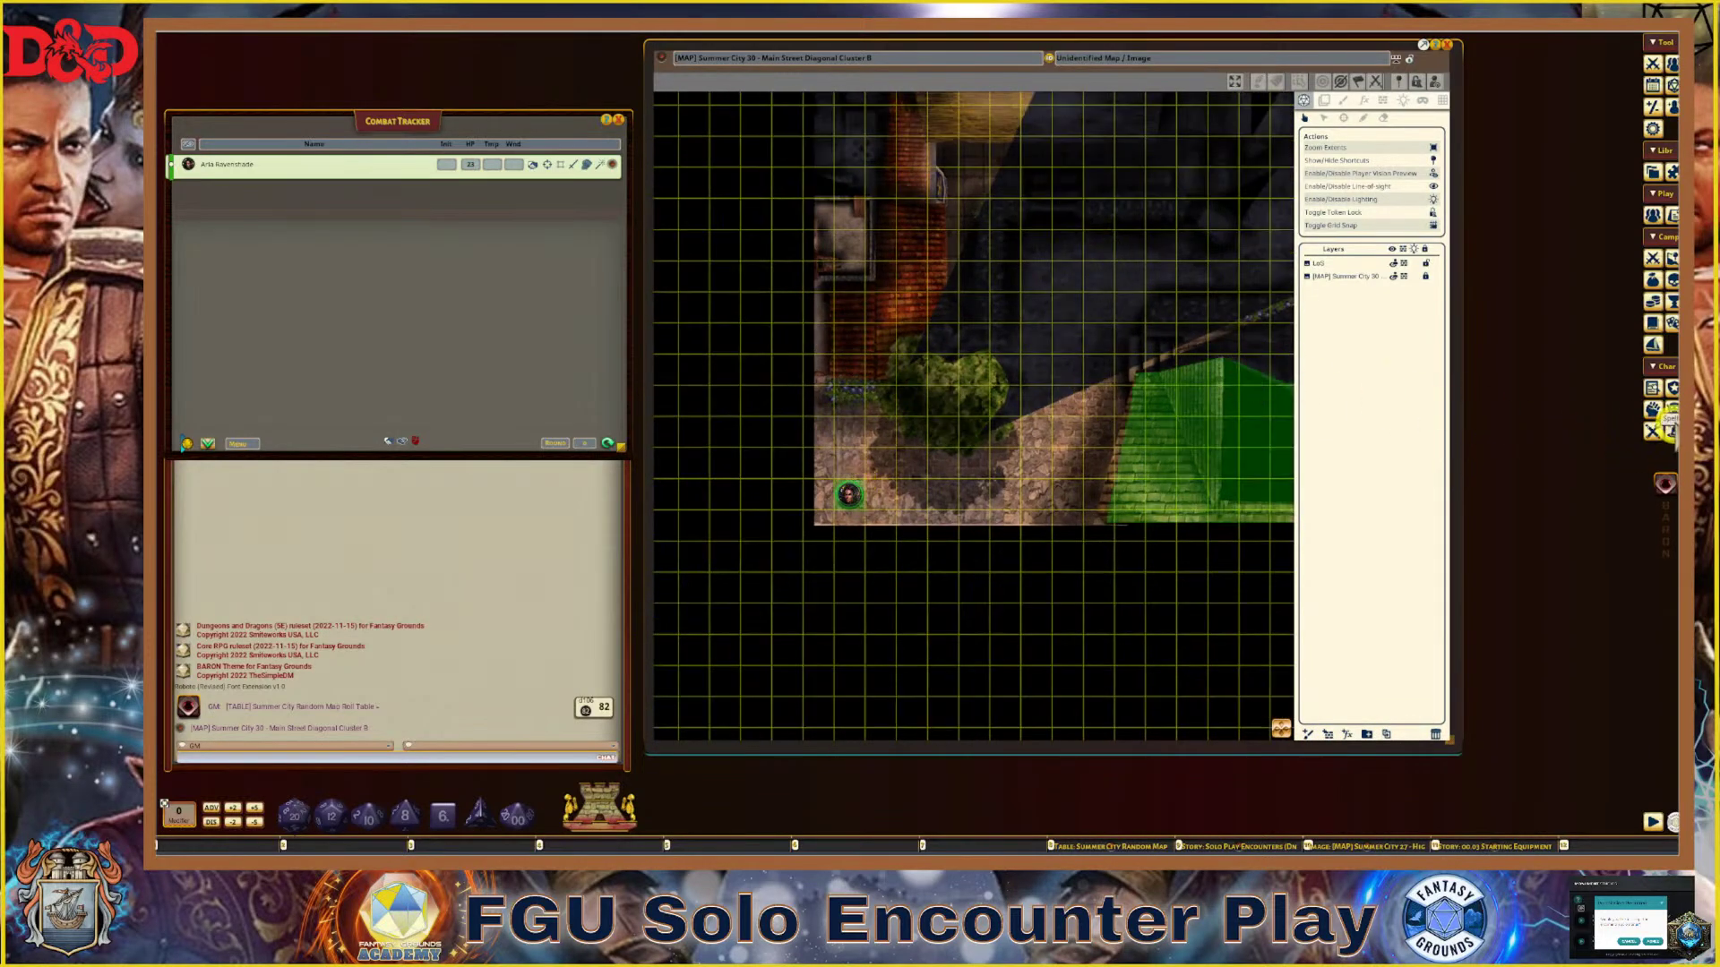
Open the encounters list, place it beside the map, and filter it to the Baldur's Solo Encounters group
click(1653, 259)
drag(1044, 169, 1474, 193)
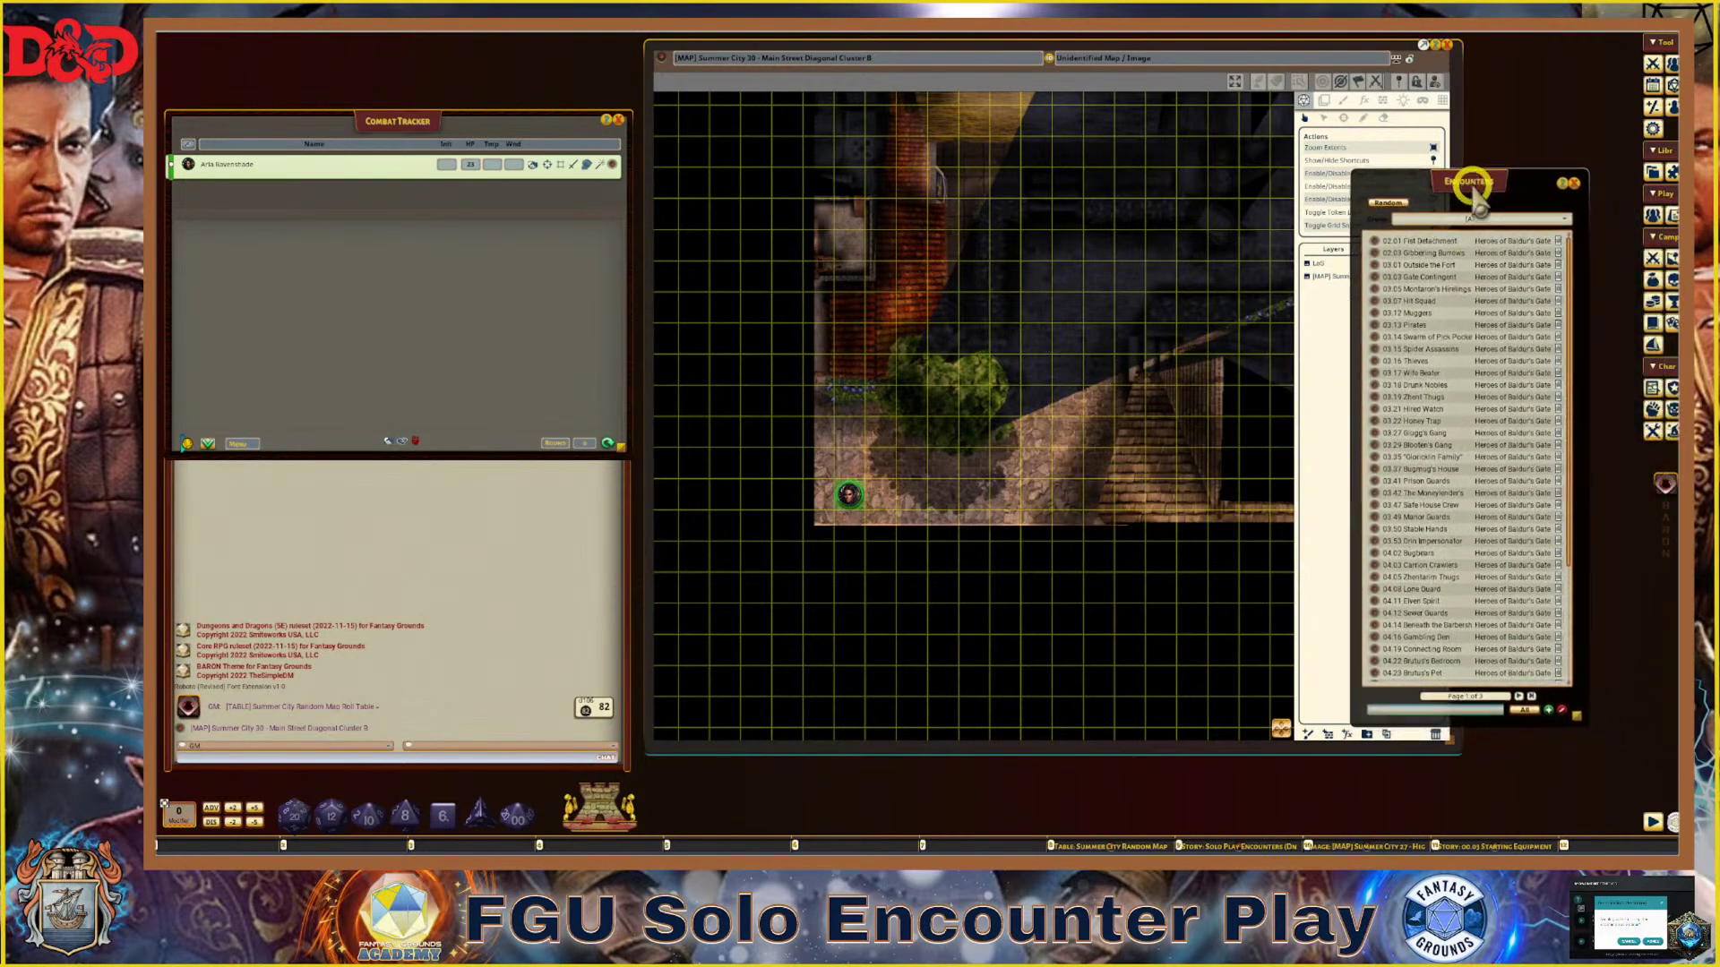
click(1545, 219)
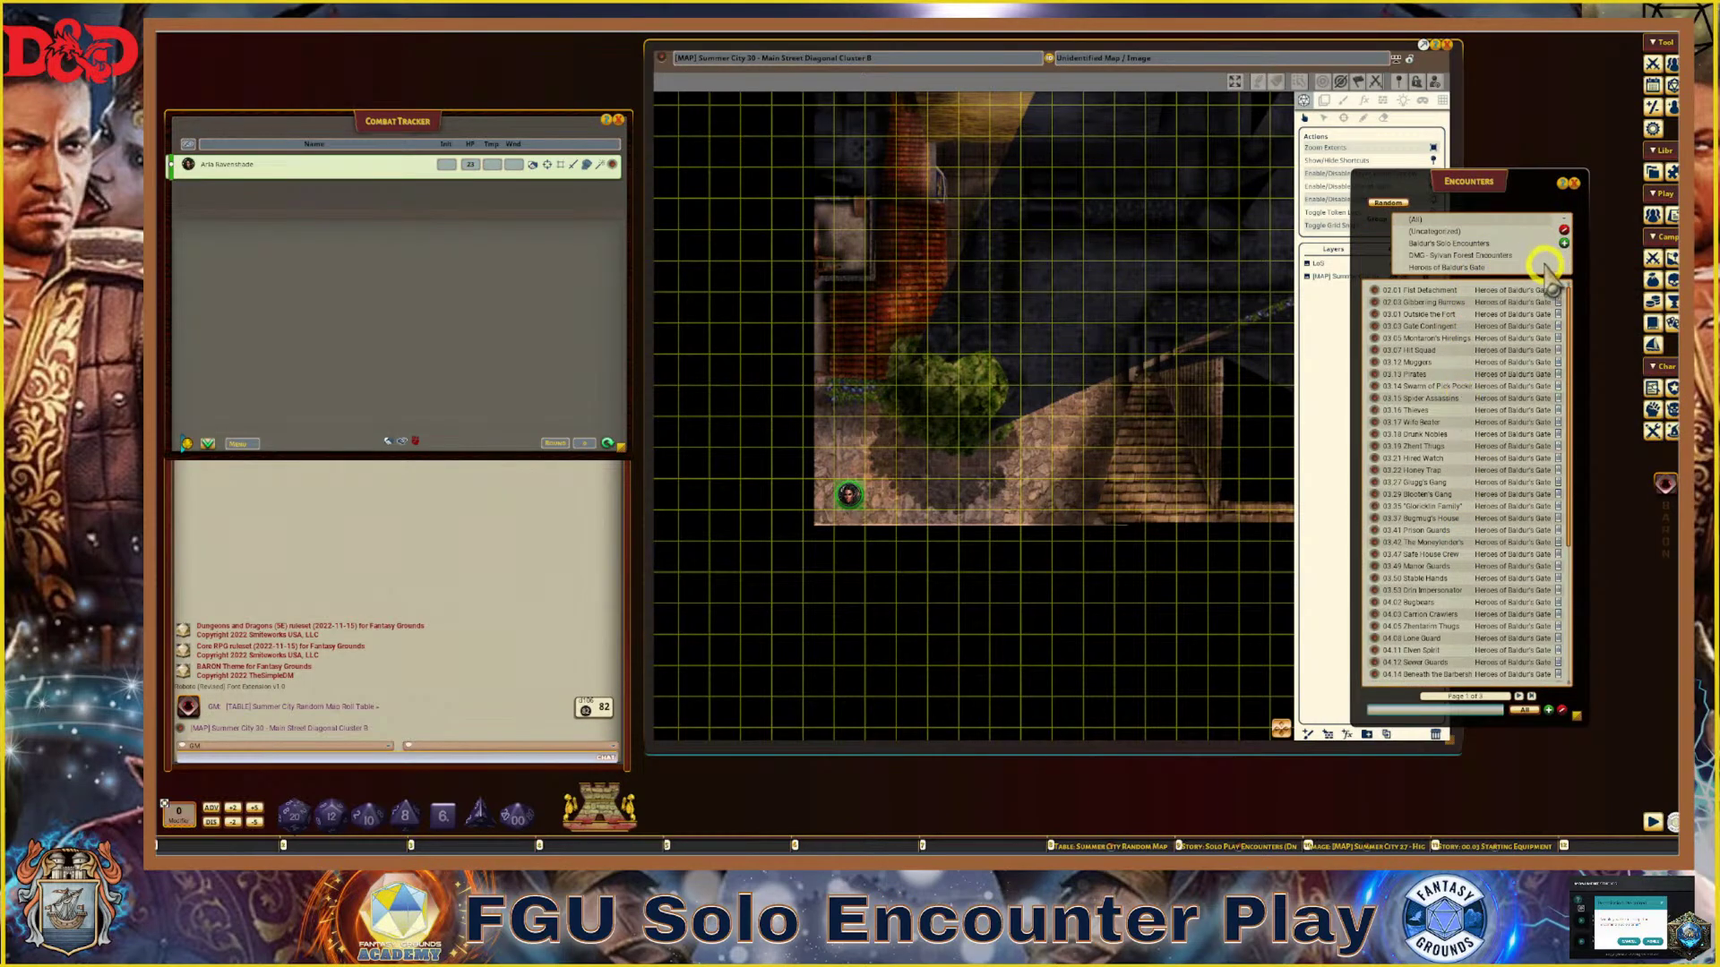
click(1478, 243)
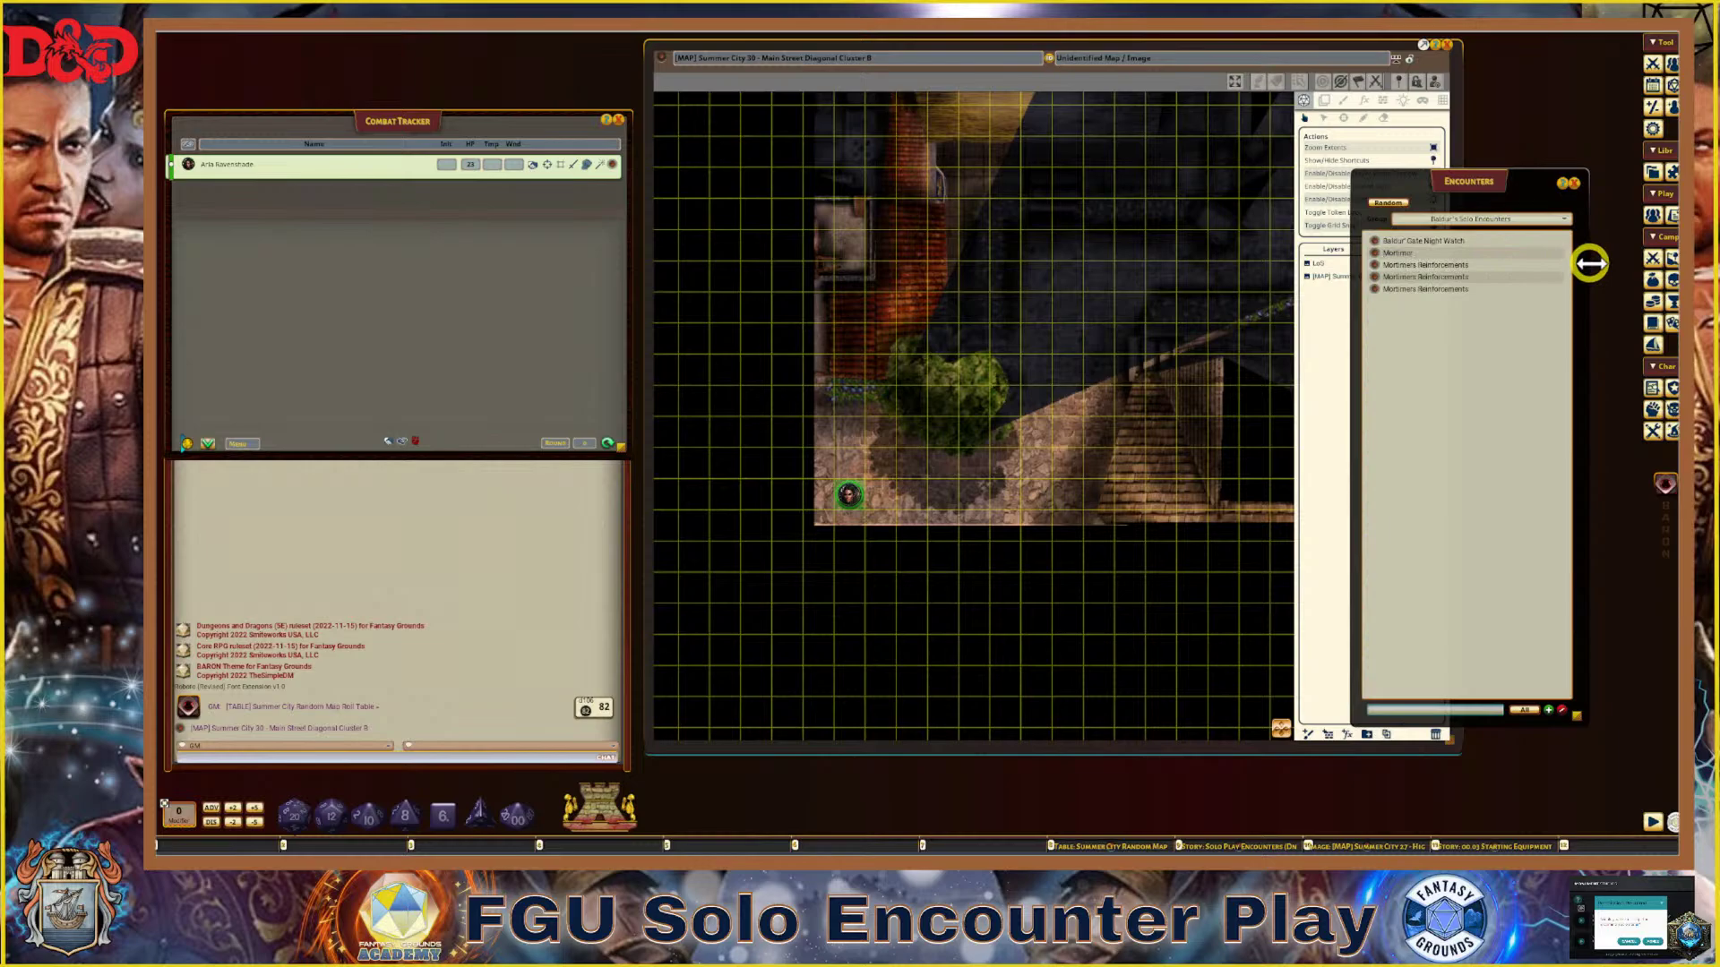
Delete all three Mortimers Reinforcements entries from the encounters list
right_click(1368, 264)
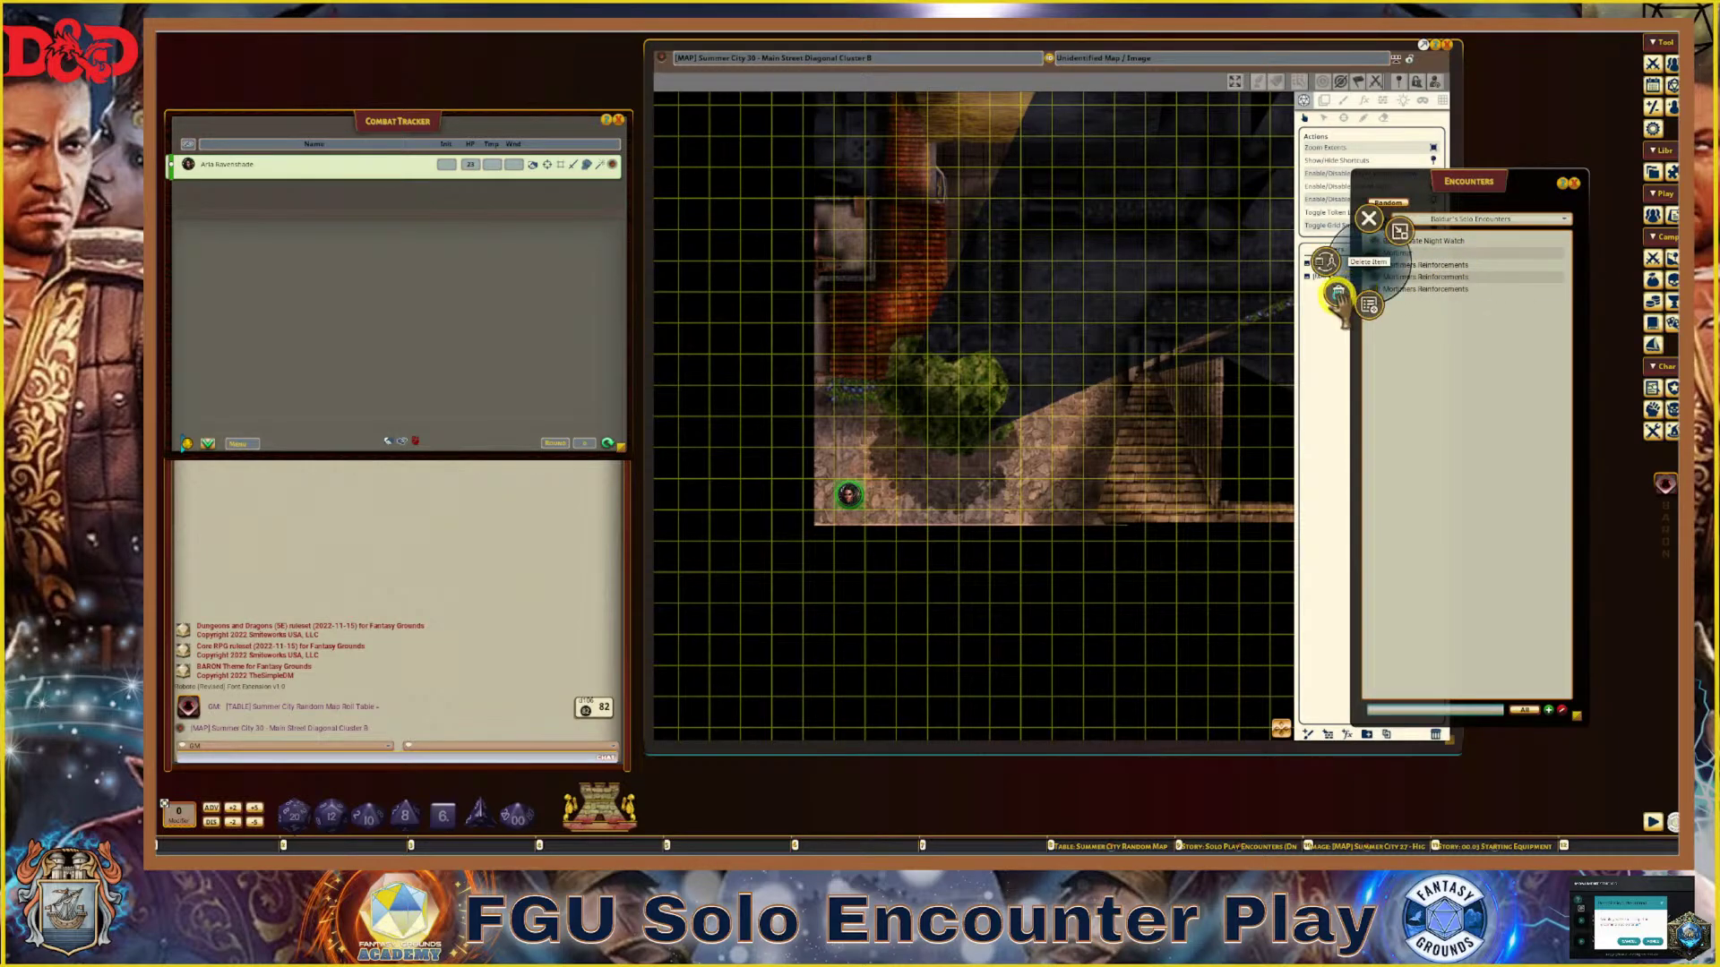
click(1336, 291)
click(1309, 293)
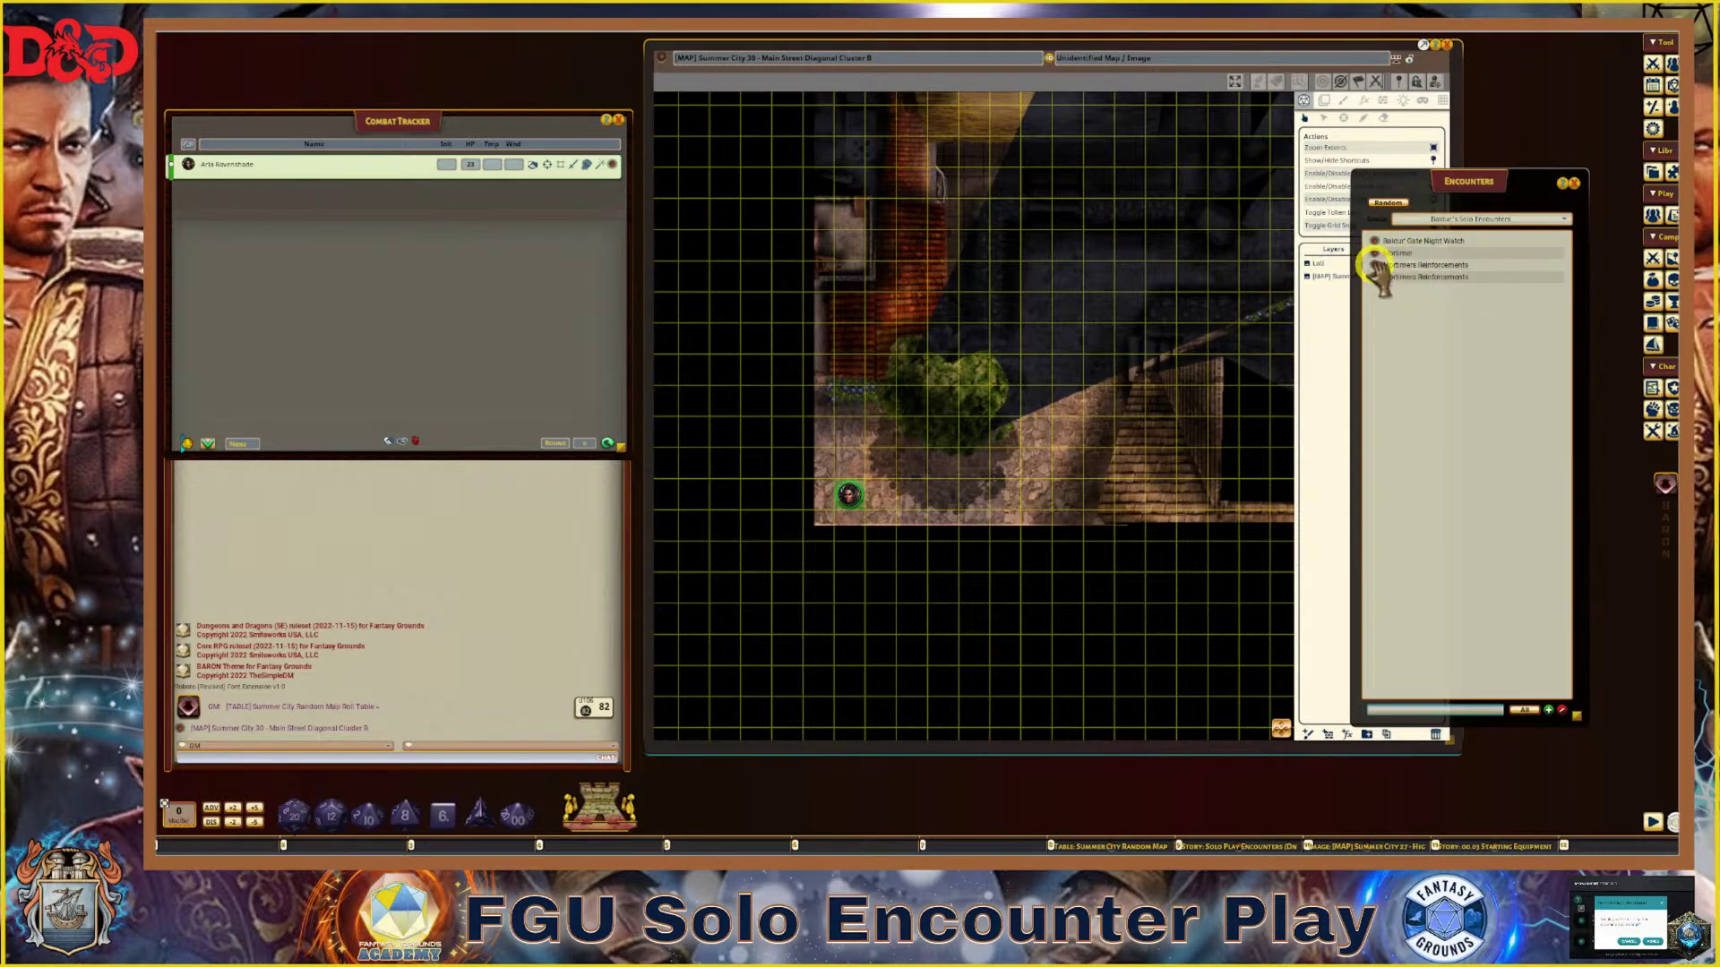
right_click(1379, 277)
click(1339, 293)
click(1310, 296)
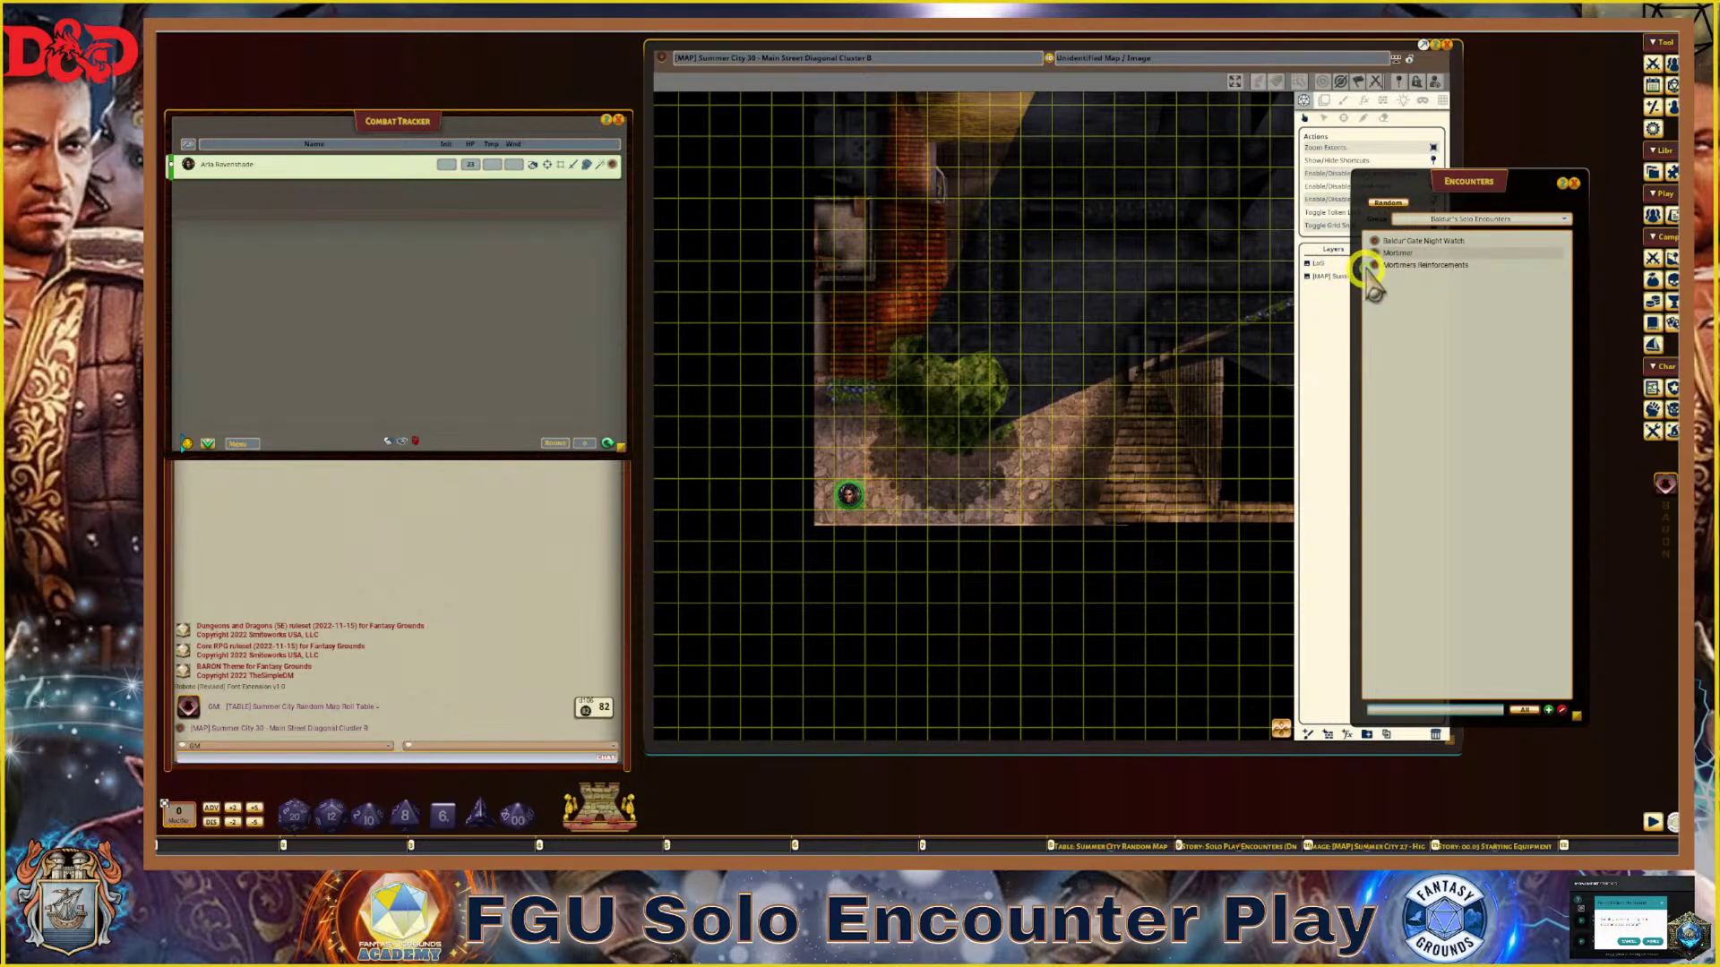
right_click(1377, 268)
click(1334, 295)
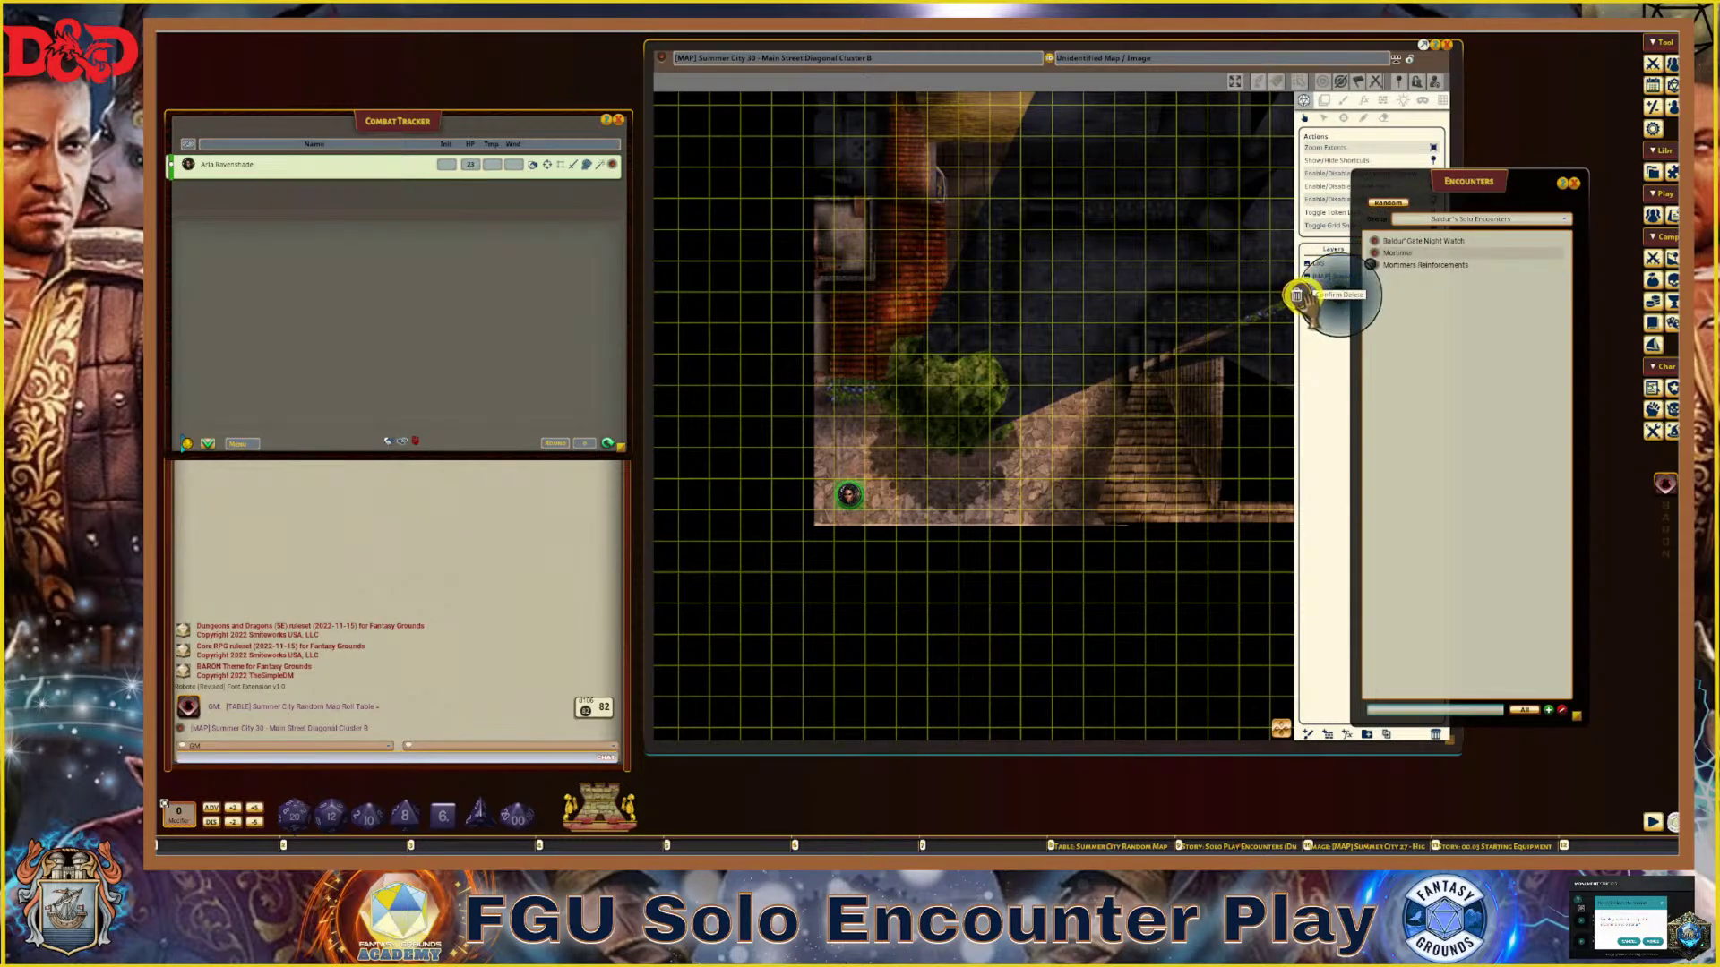
click(1299, 296)
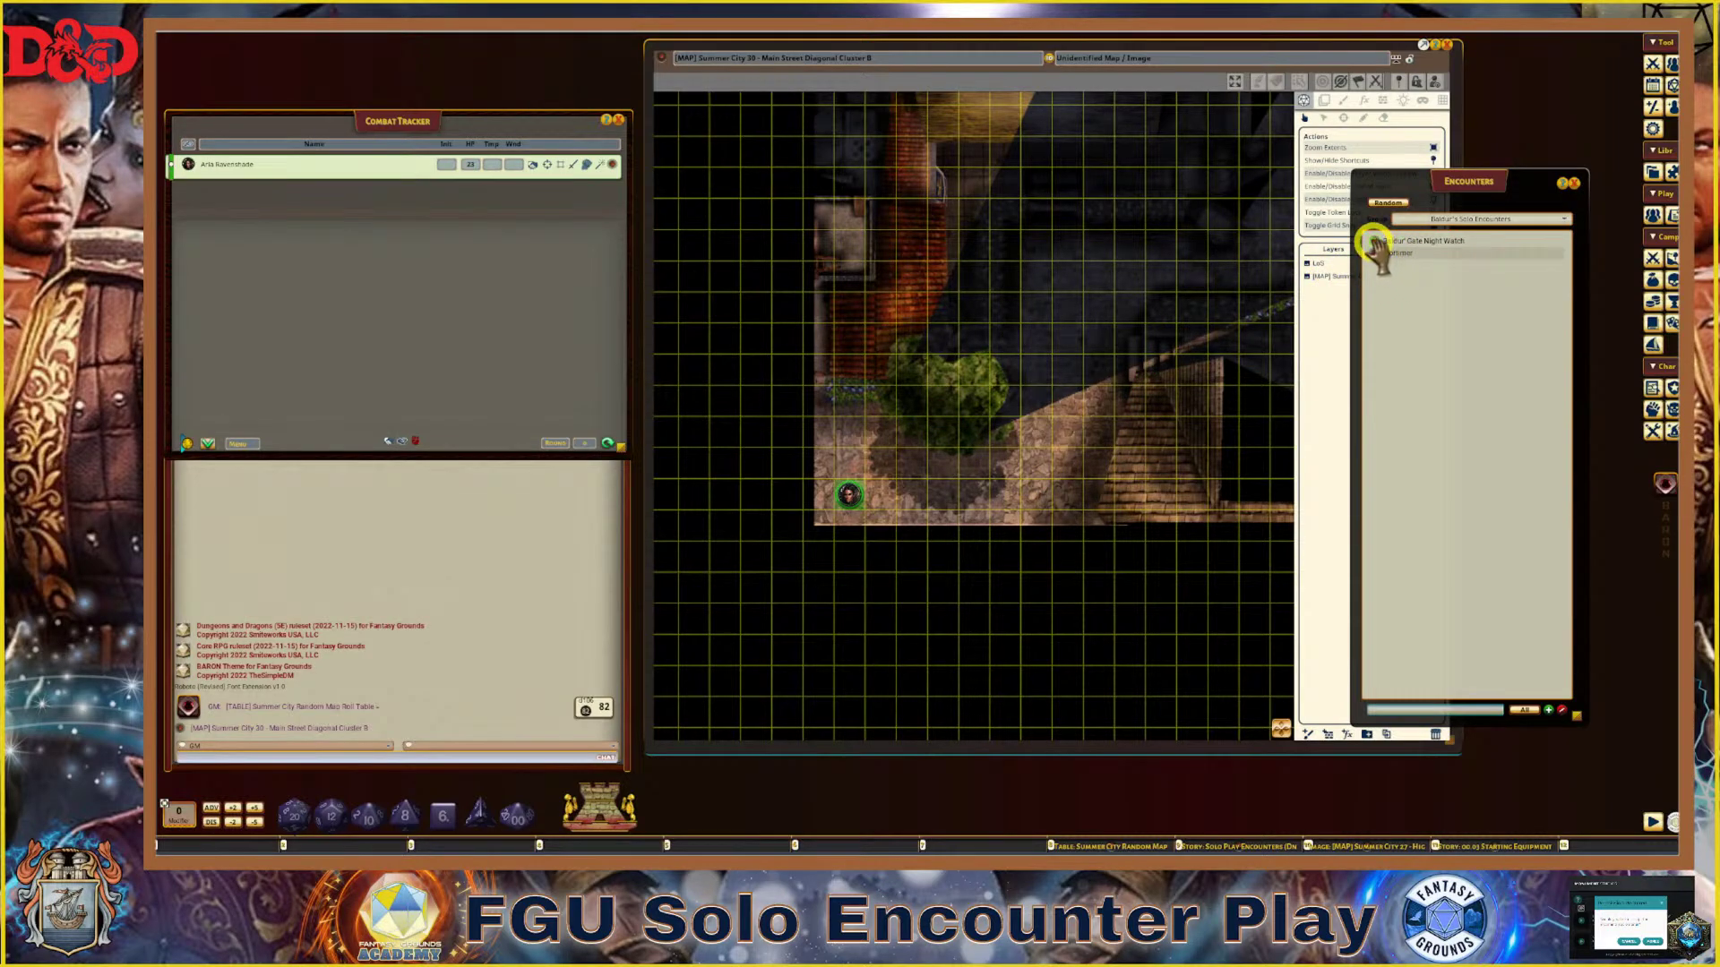
Pin the Baldur' Gate Night Watch encounter to the dark area above the stairs, and reopen it from the pin beside the combat tracker
click(1375, 242)
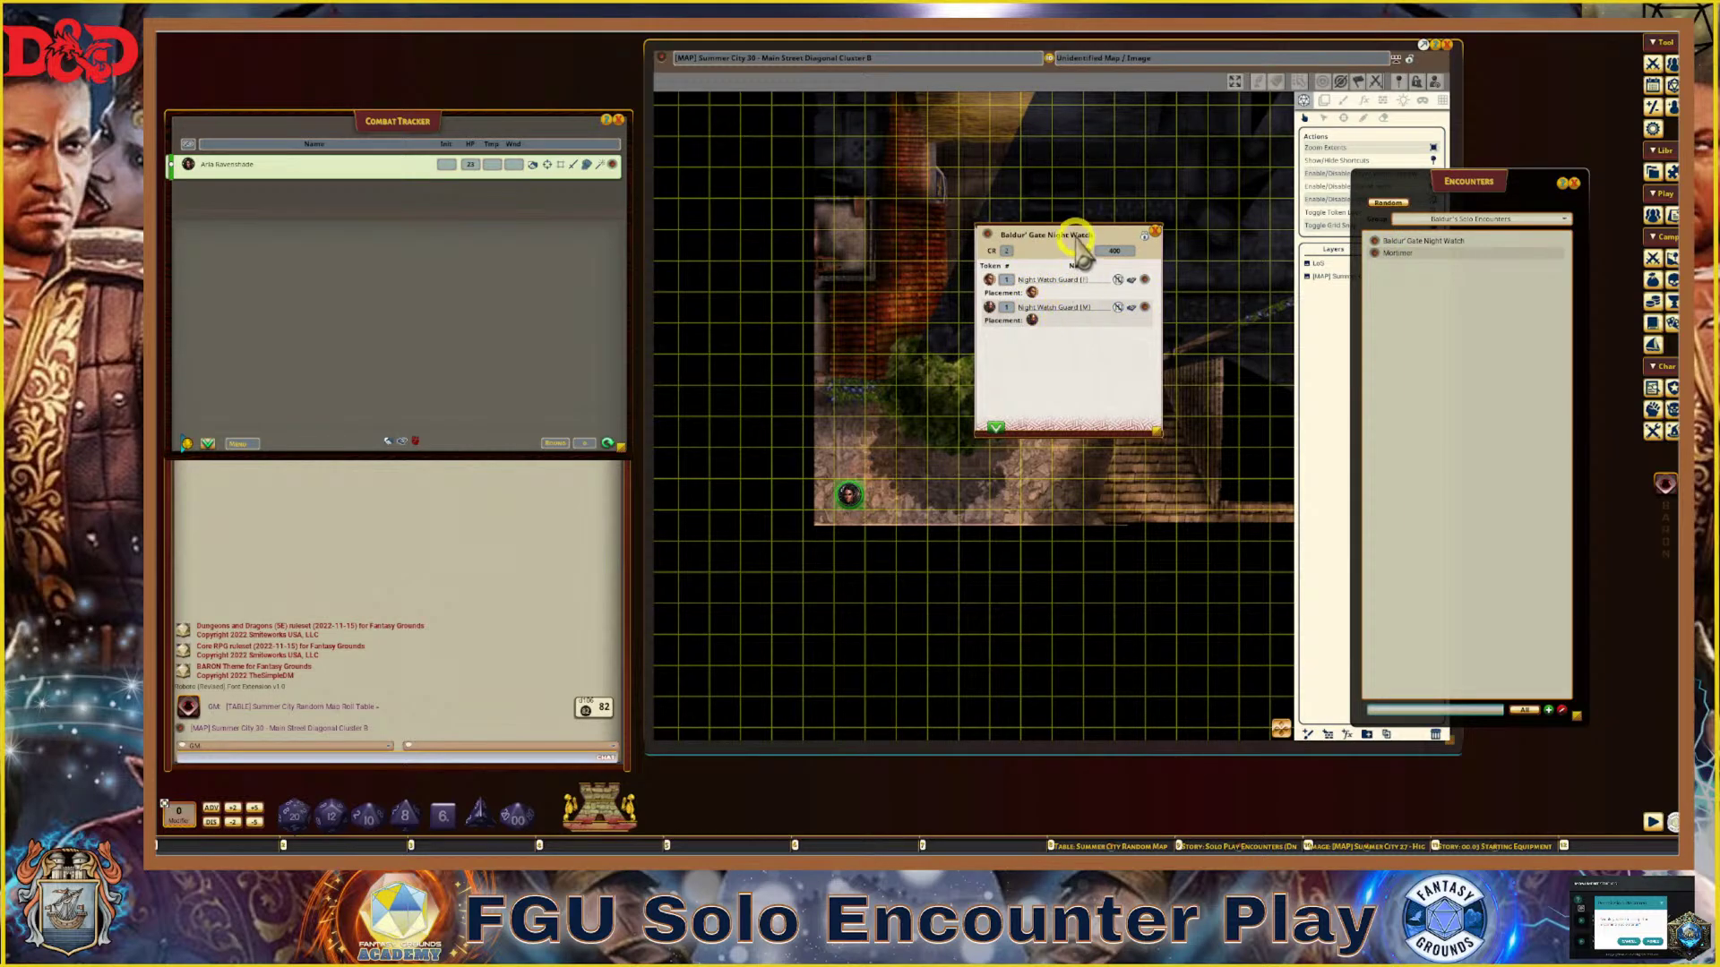
drag(1085, 256, 1241, 336)
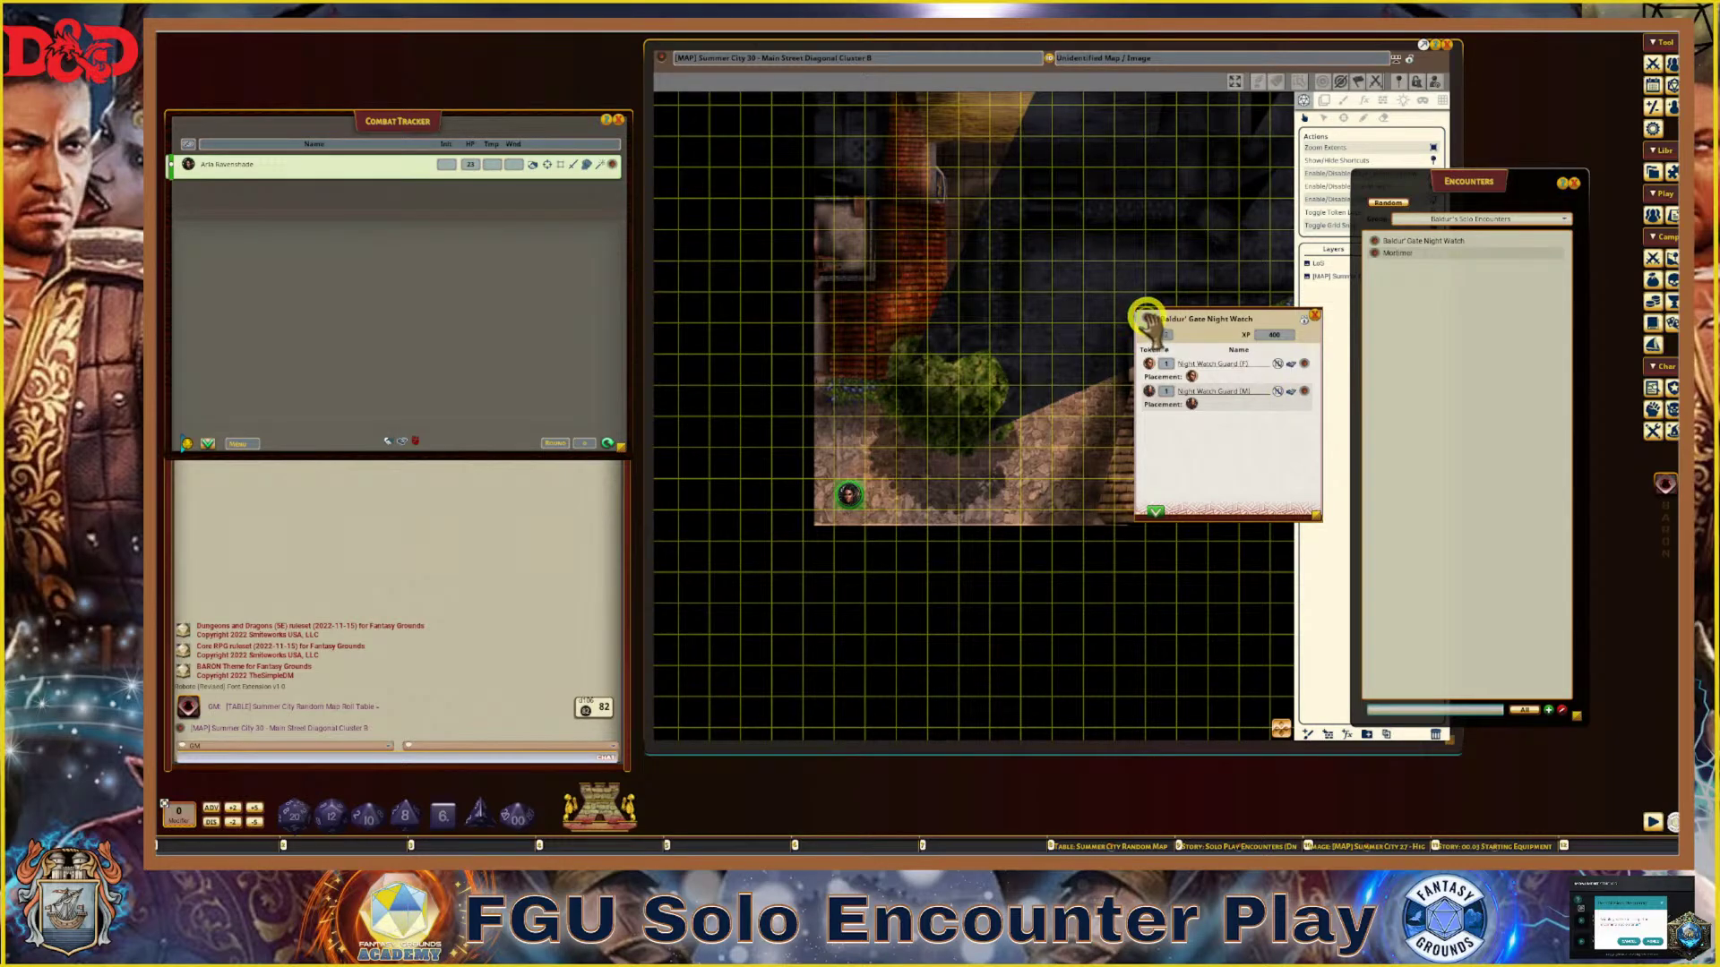
click(1159, 177)
click(1314, 315)
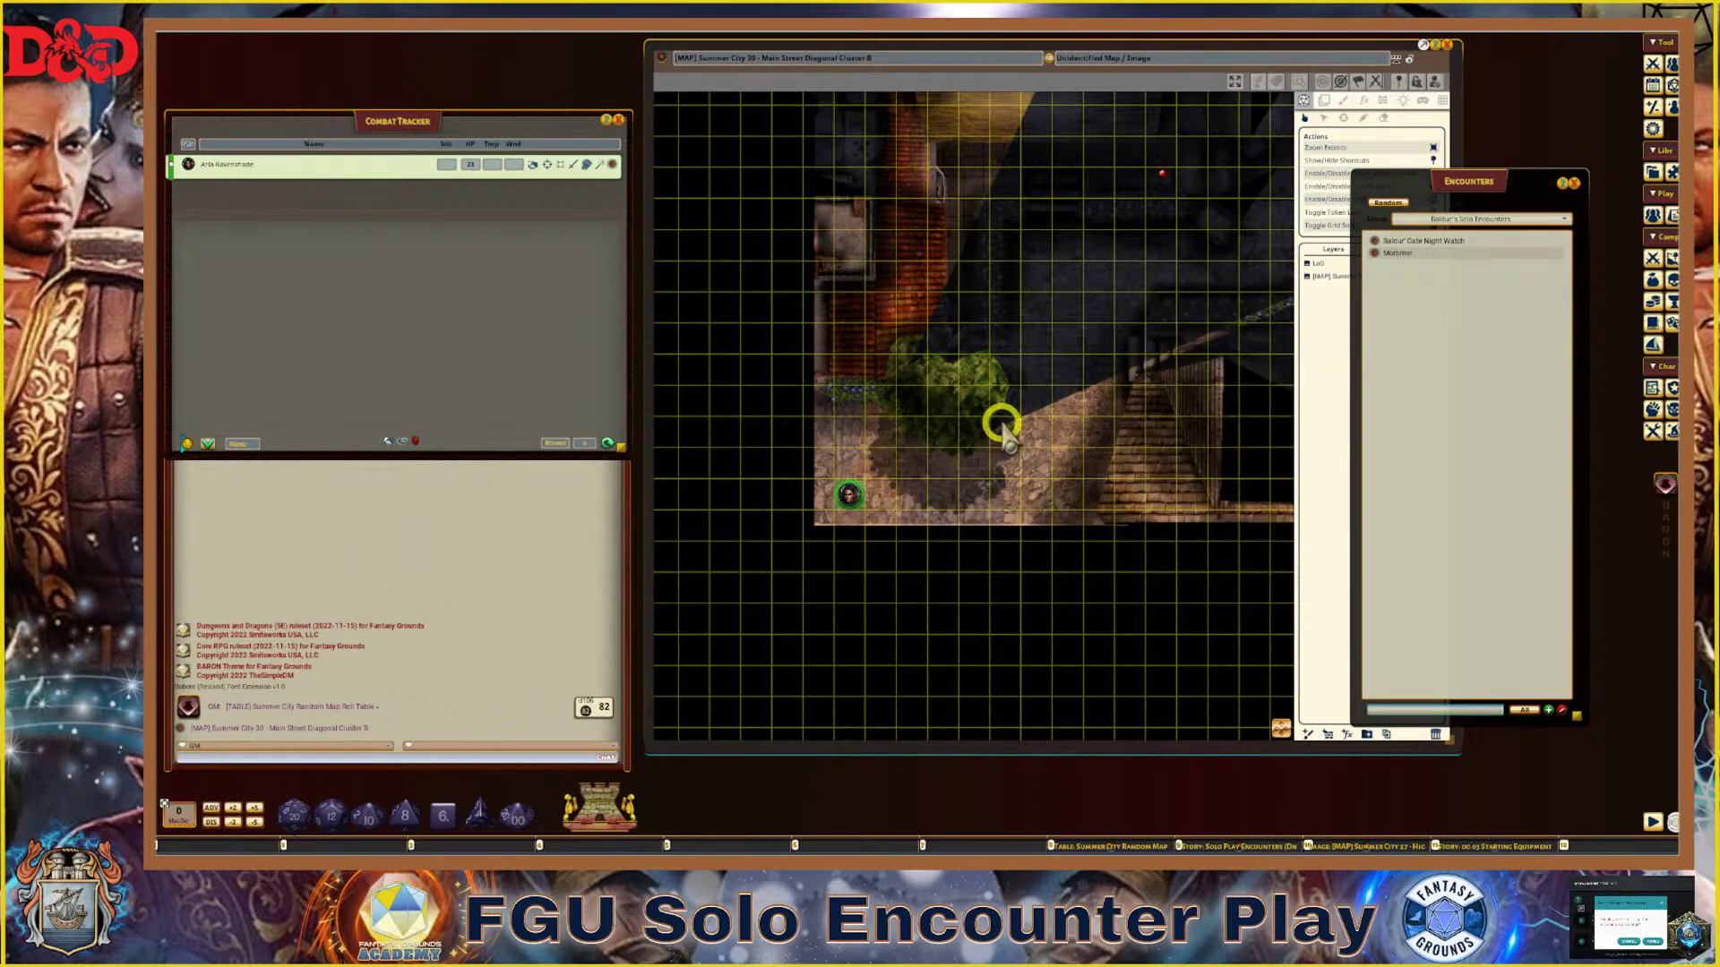
double_click(1161, 175)
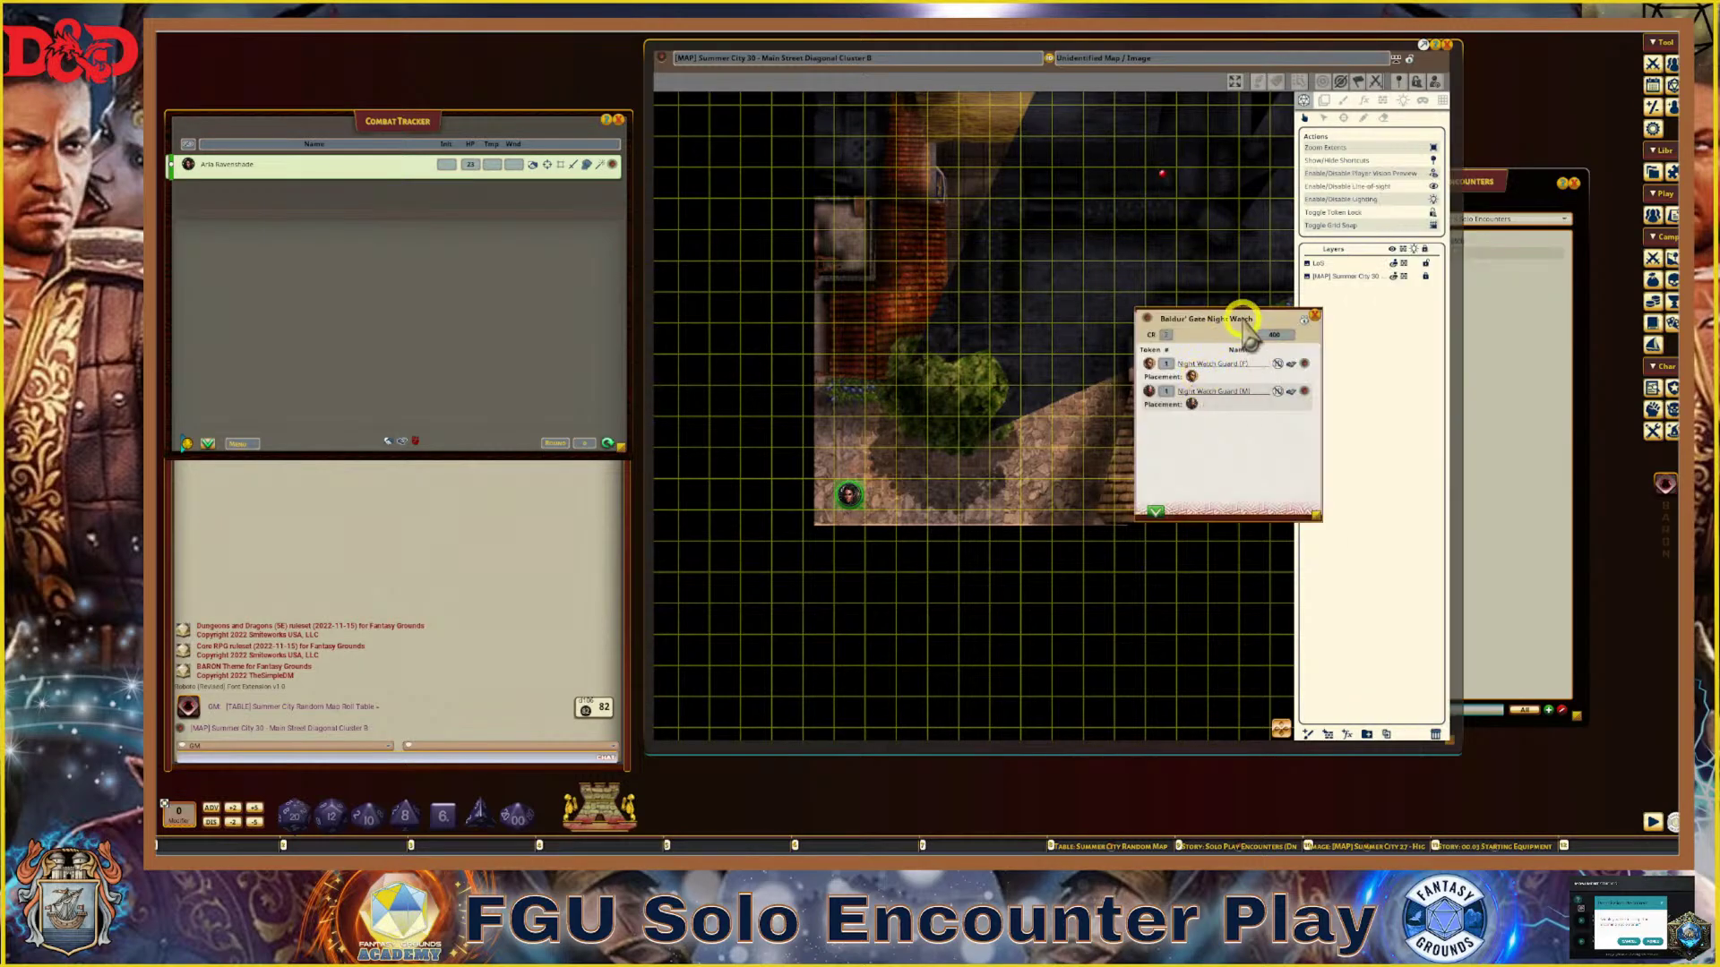
drag(1243, 313, 743, 131)
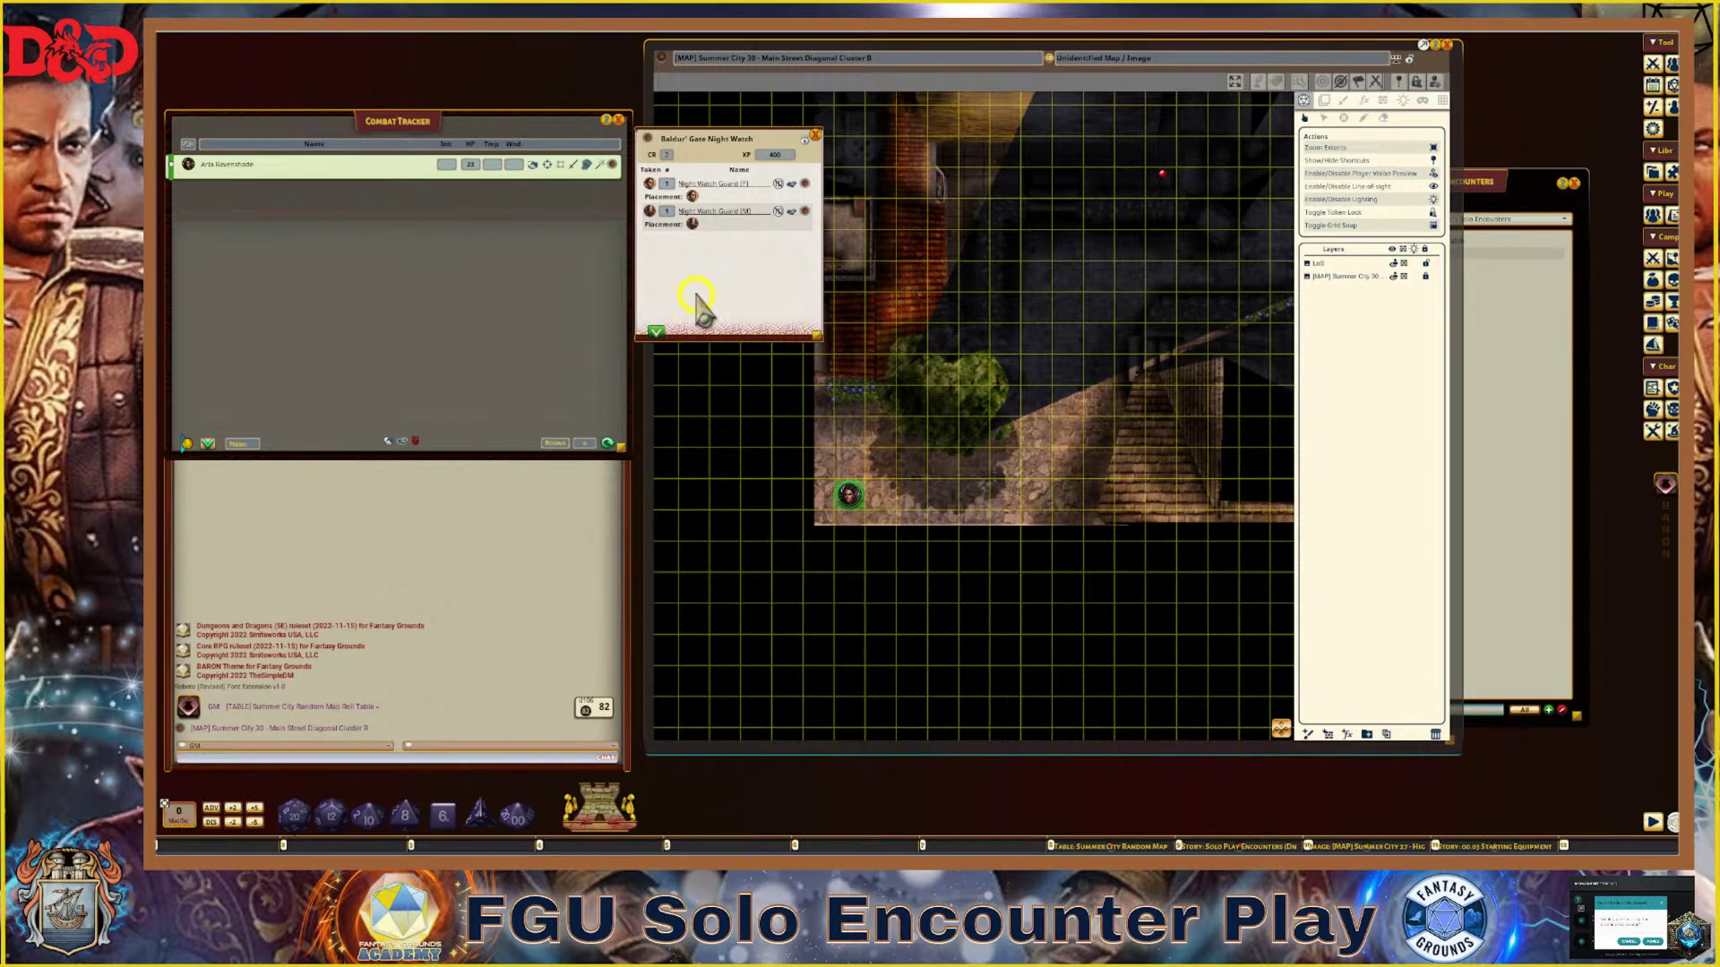
Add the Baldur' Gate Night Watch encounter to the combat tracker and put its two guard tokens on the street map
scroll(1179, 280, down, 1)
scroll(1128, 253, up, 1)
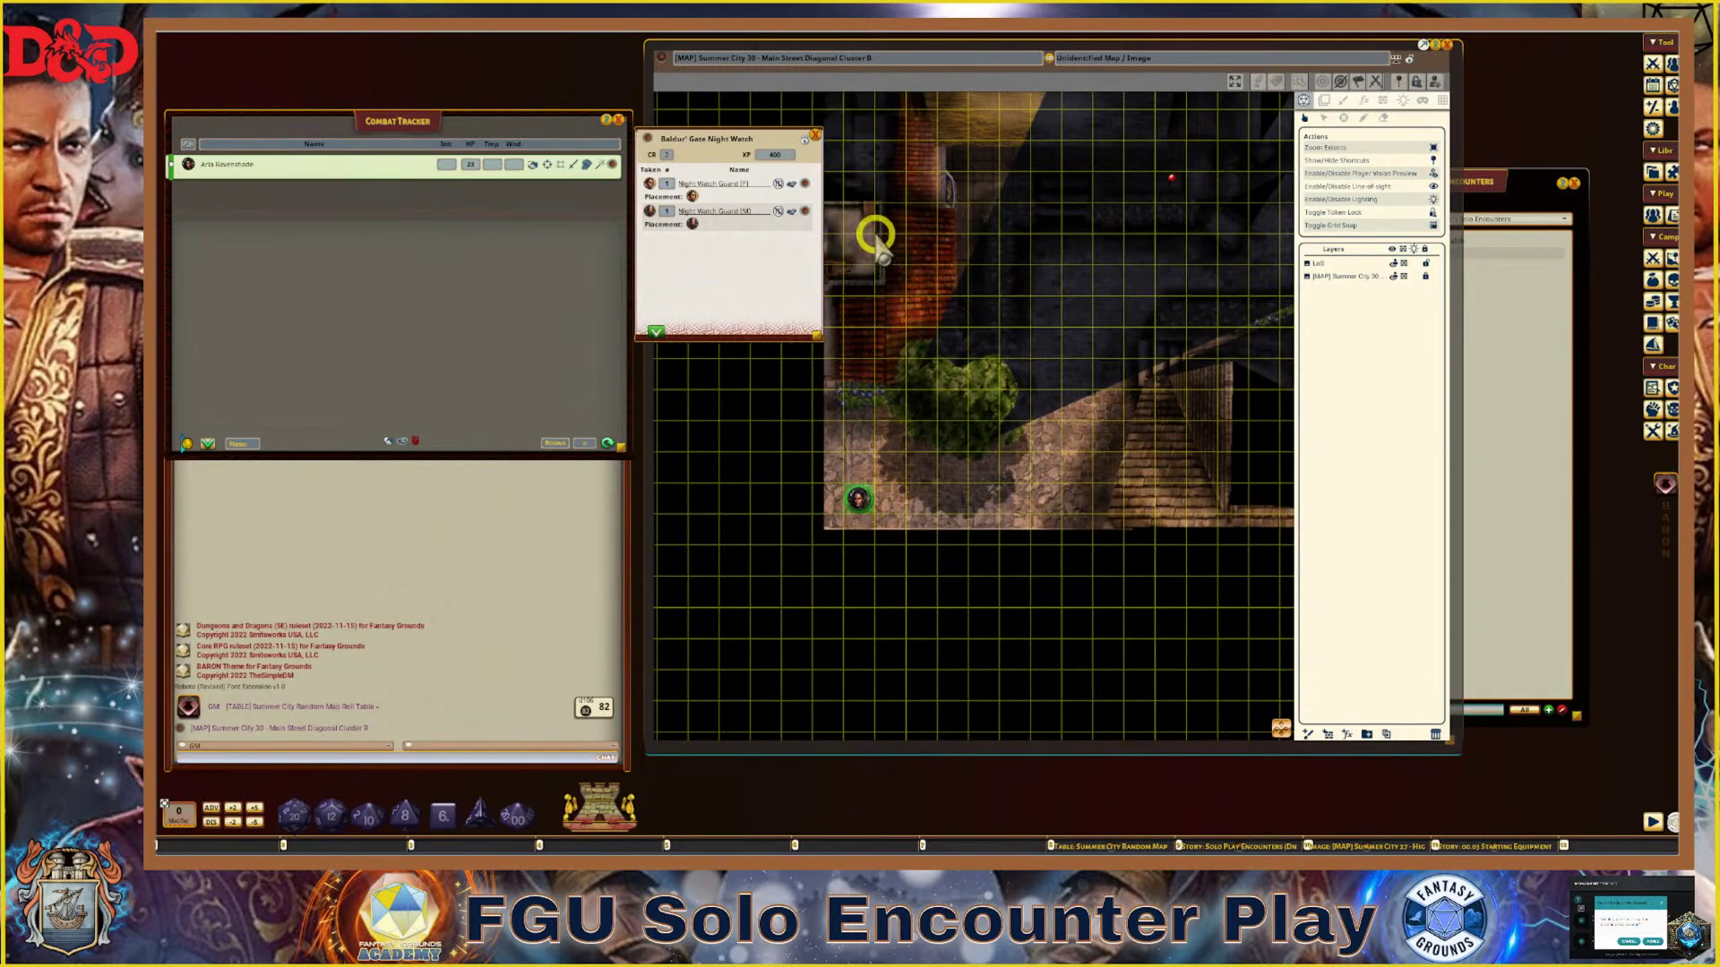
click(655, 331)
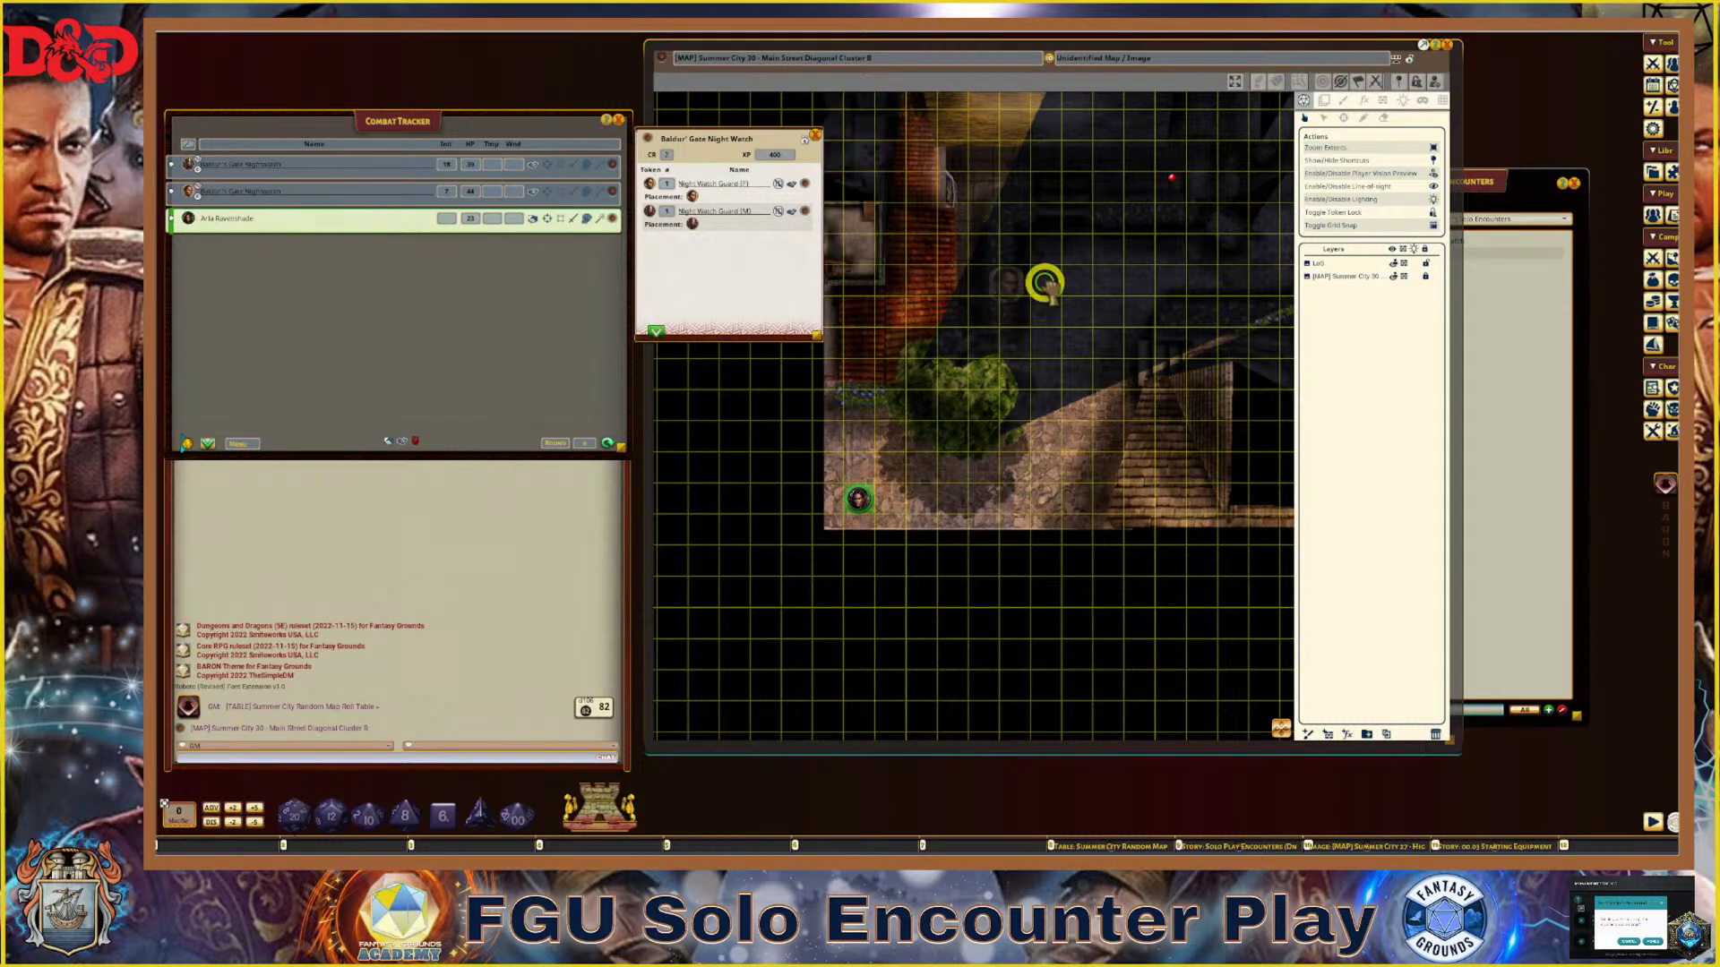
scroll(1182, 437, down, 2)
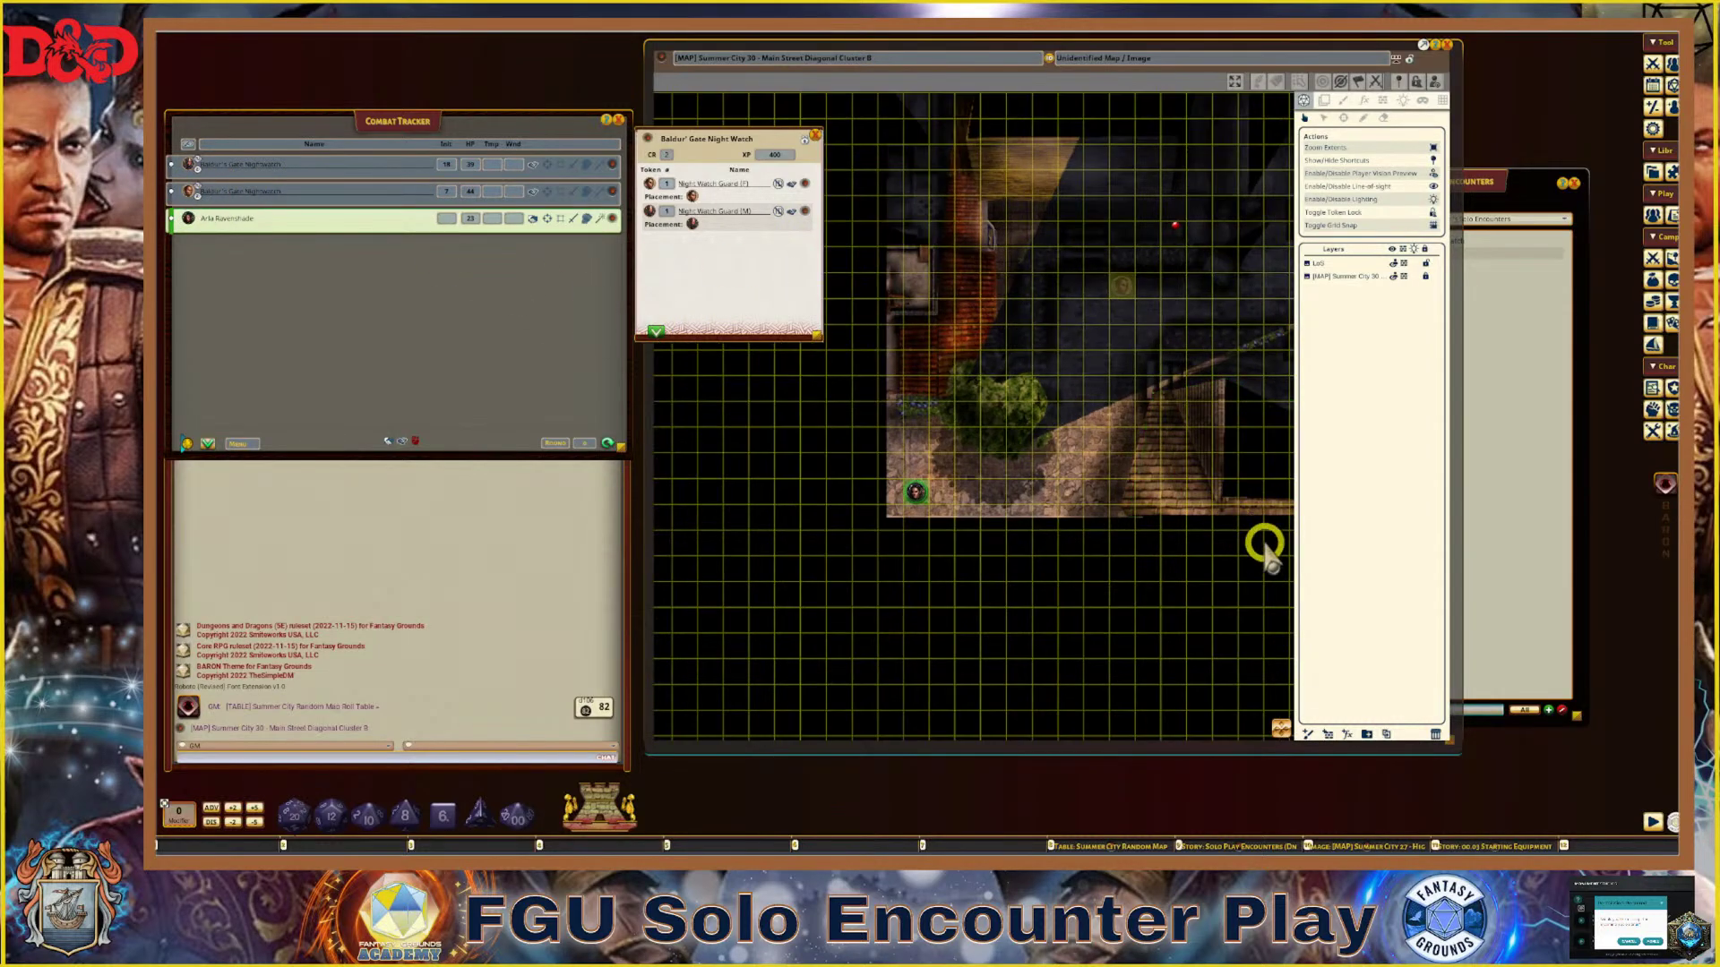
drag(1282, 728, 1469, 663)
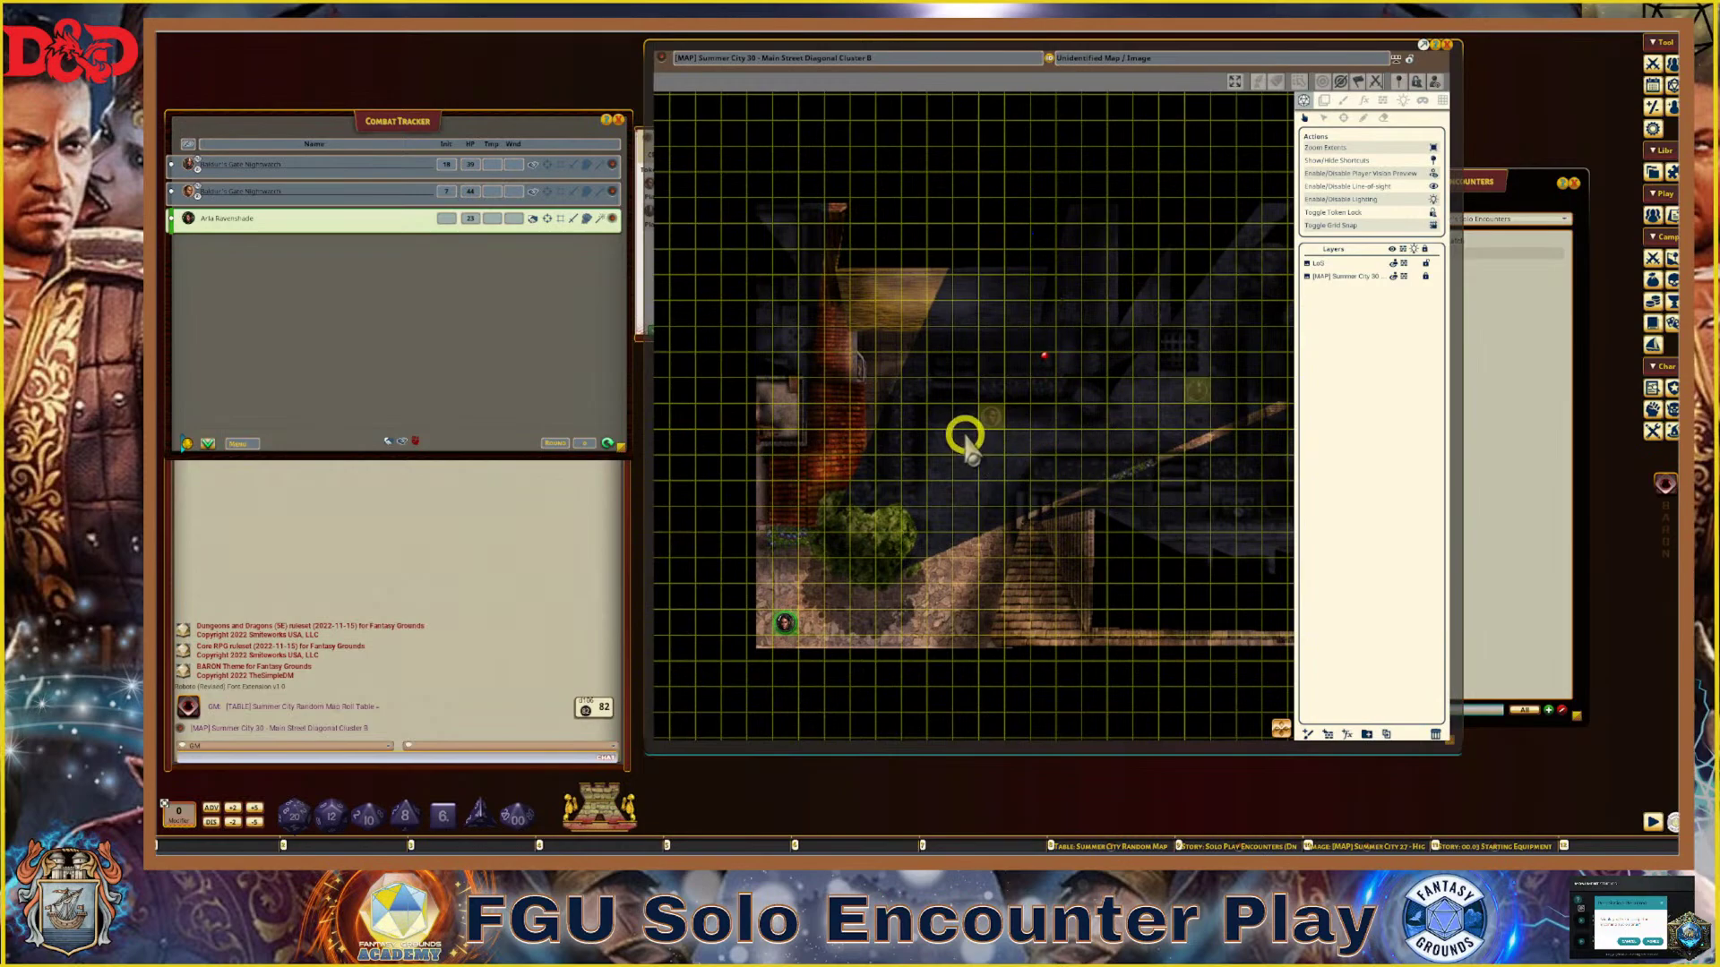
scroll(1070, 452, up, 2)
scroll(1209, 464, down, 2)
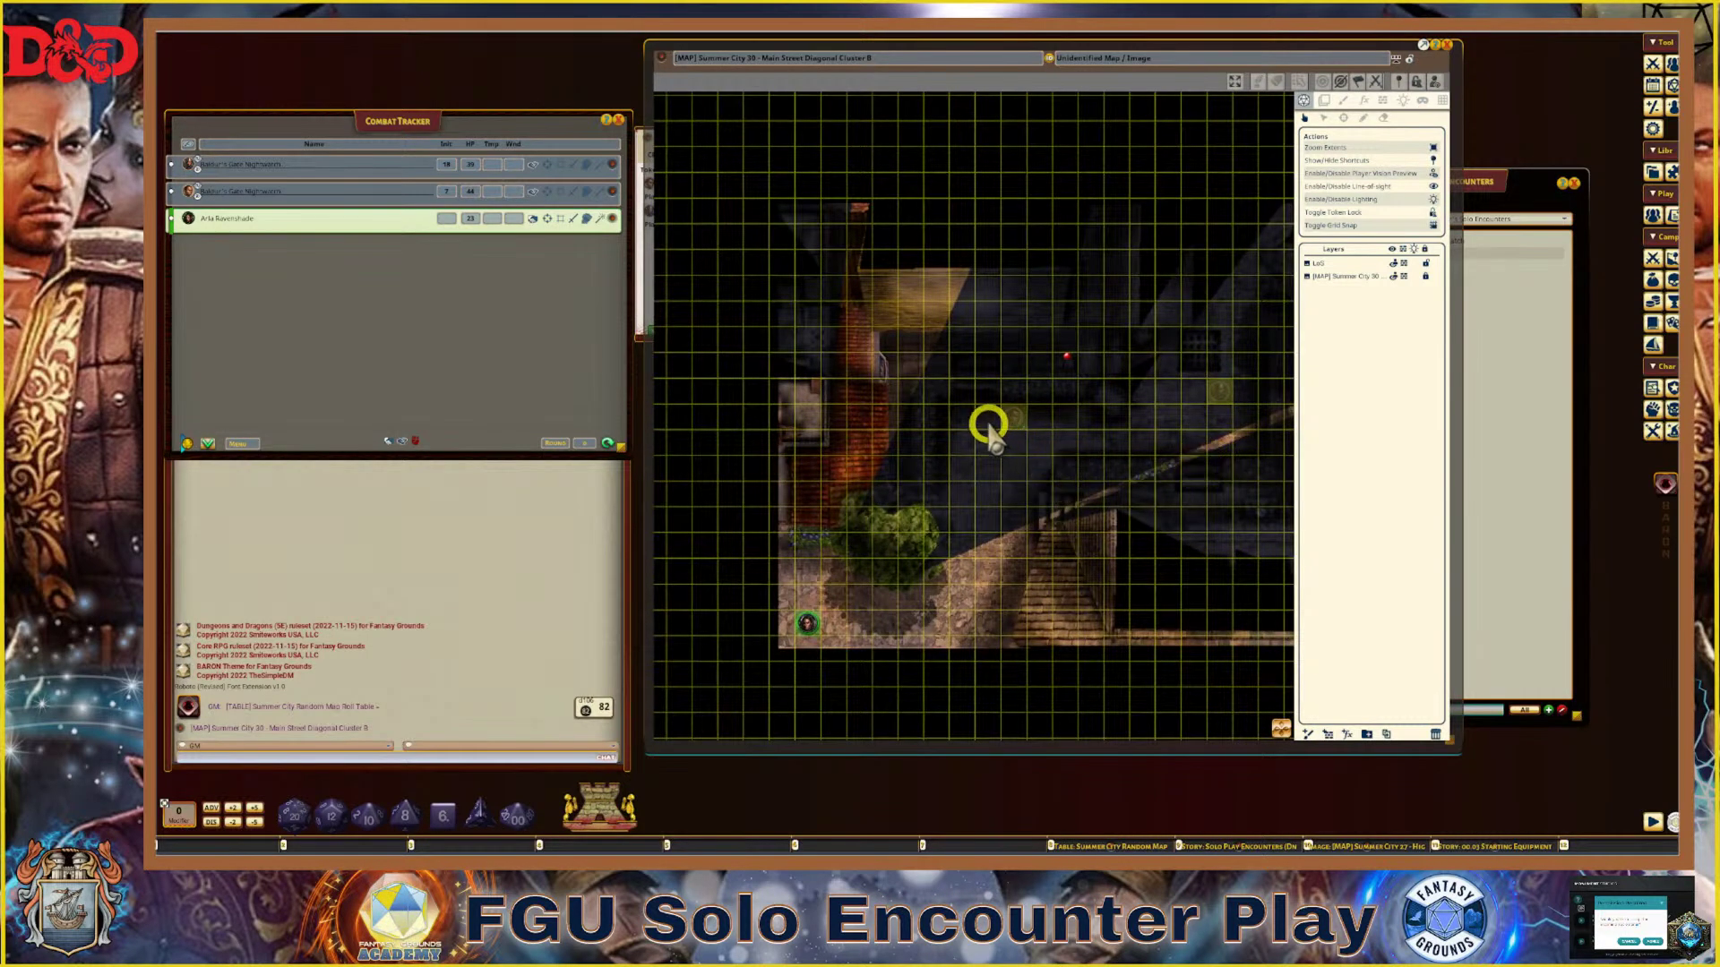
Remove both Night Watch guard tokens from the street map
right_click(1015, 414)
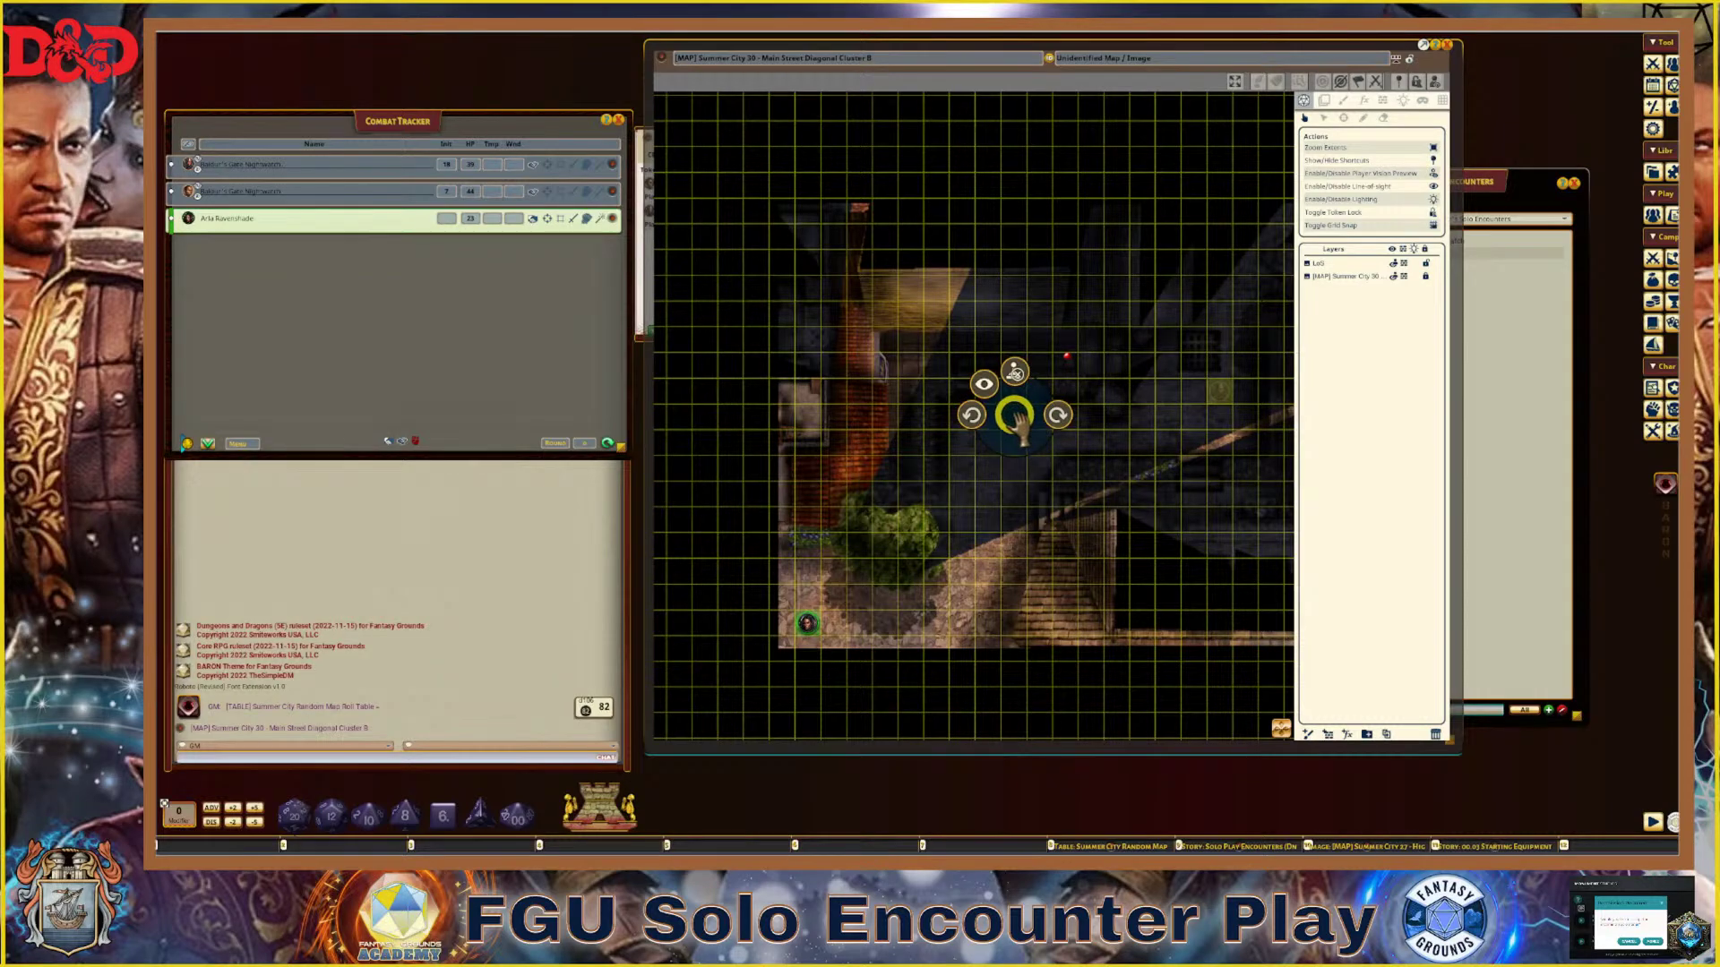
click(1015, 372)
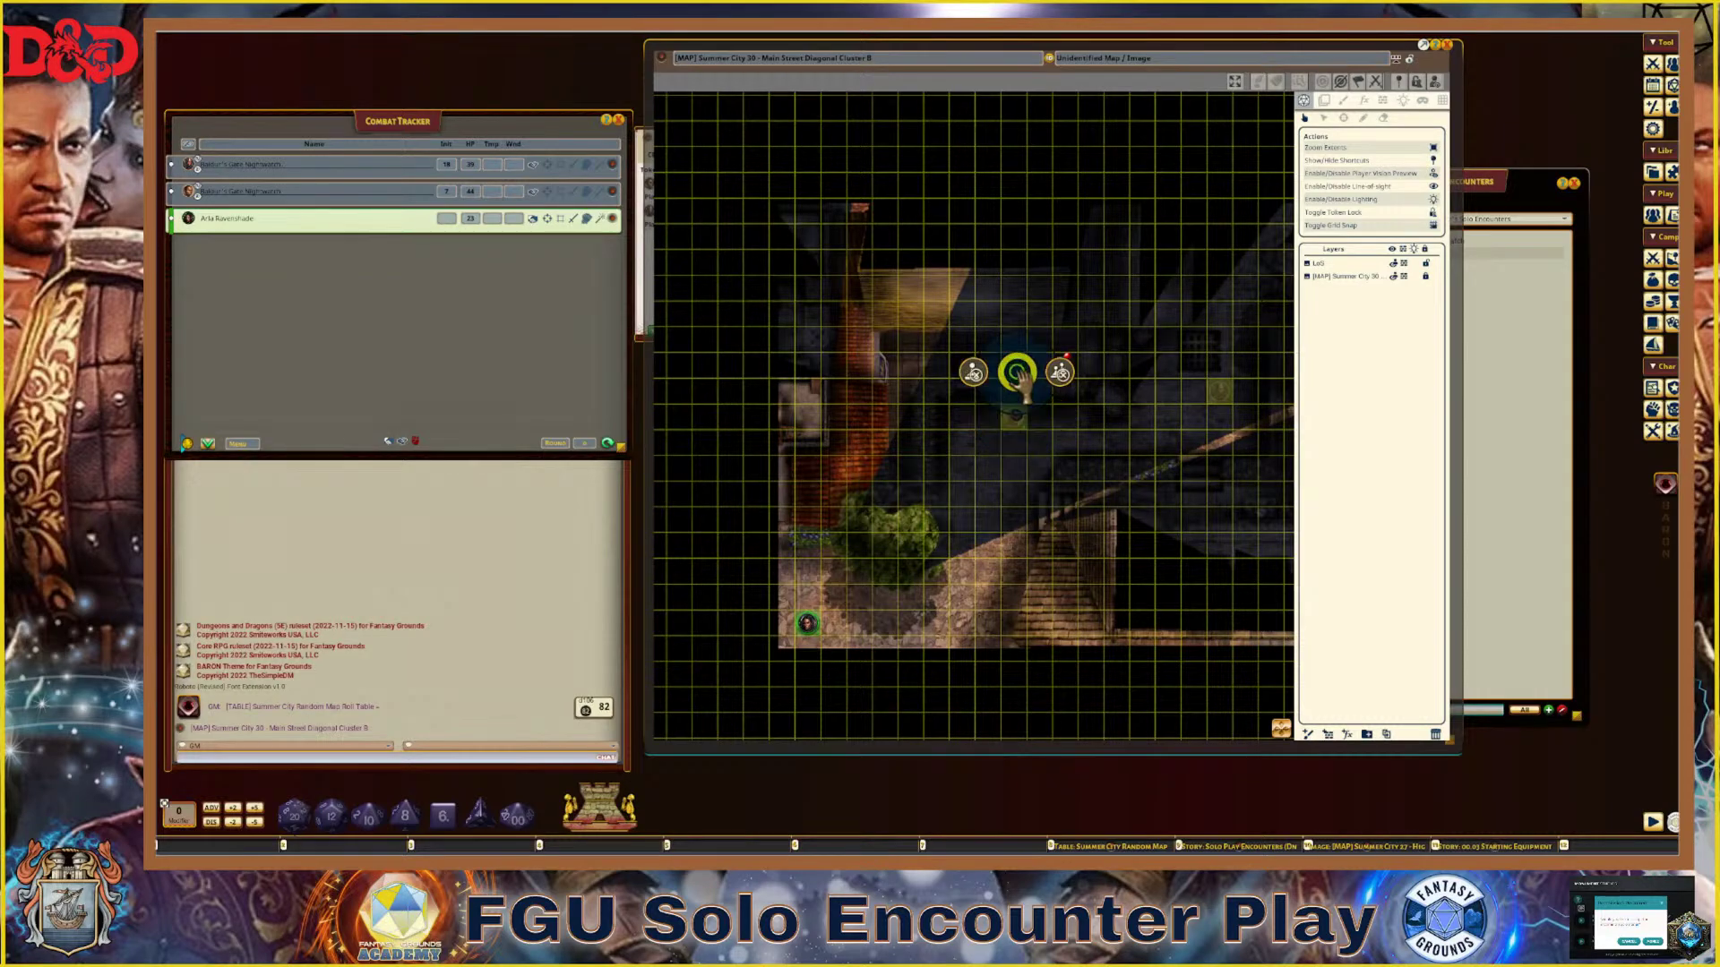
click(975, 371)
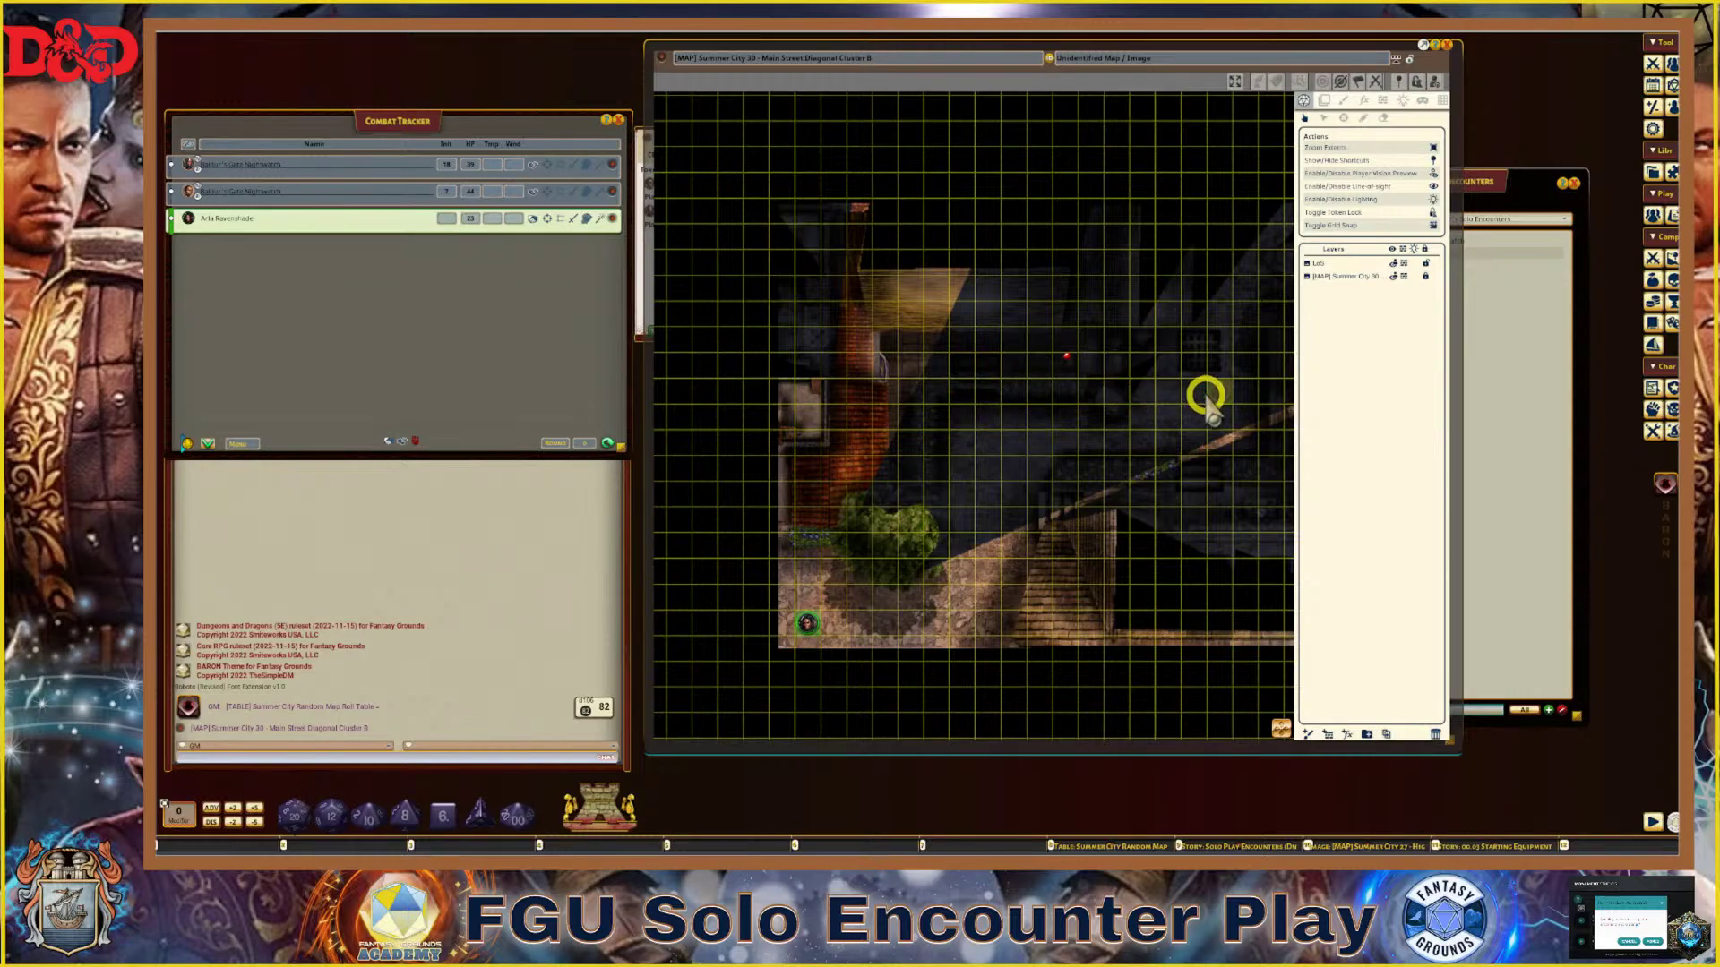
right_click(1220, 390)
click(1220, 341)
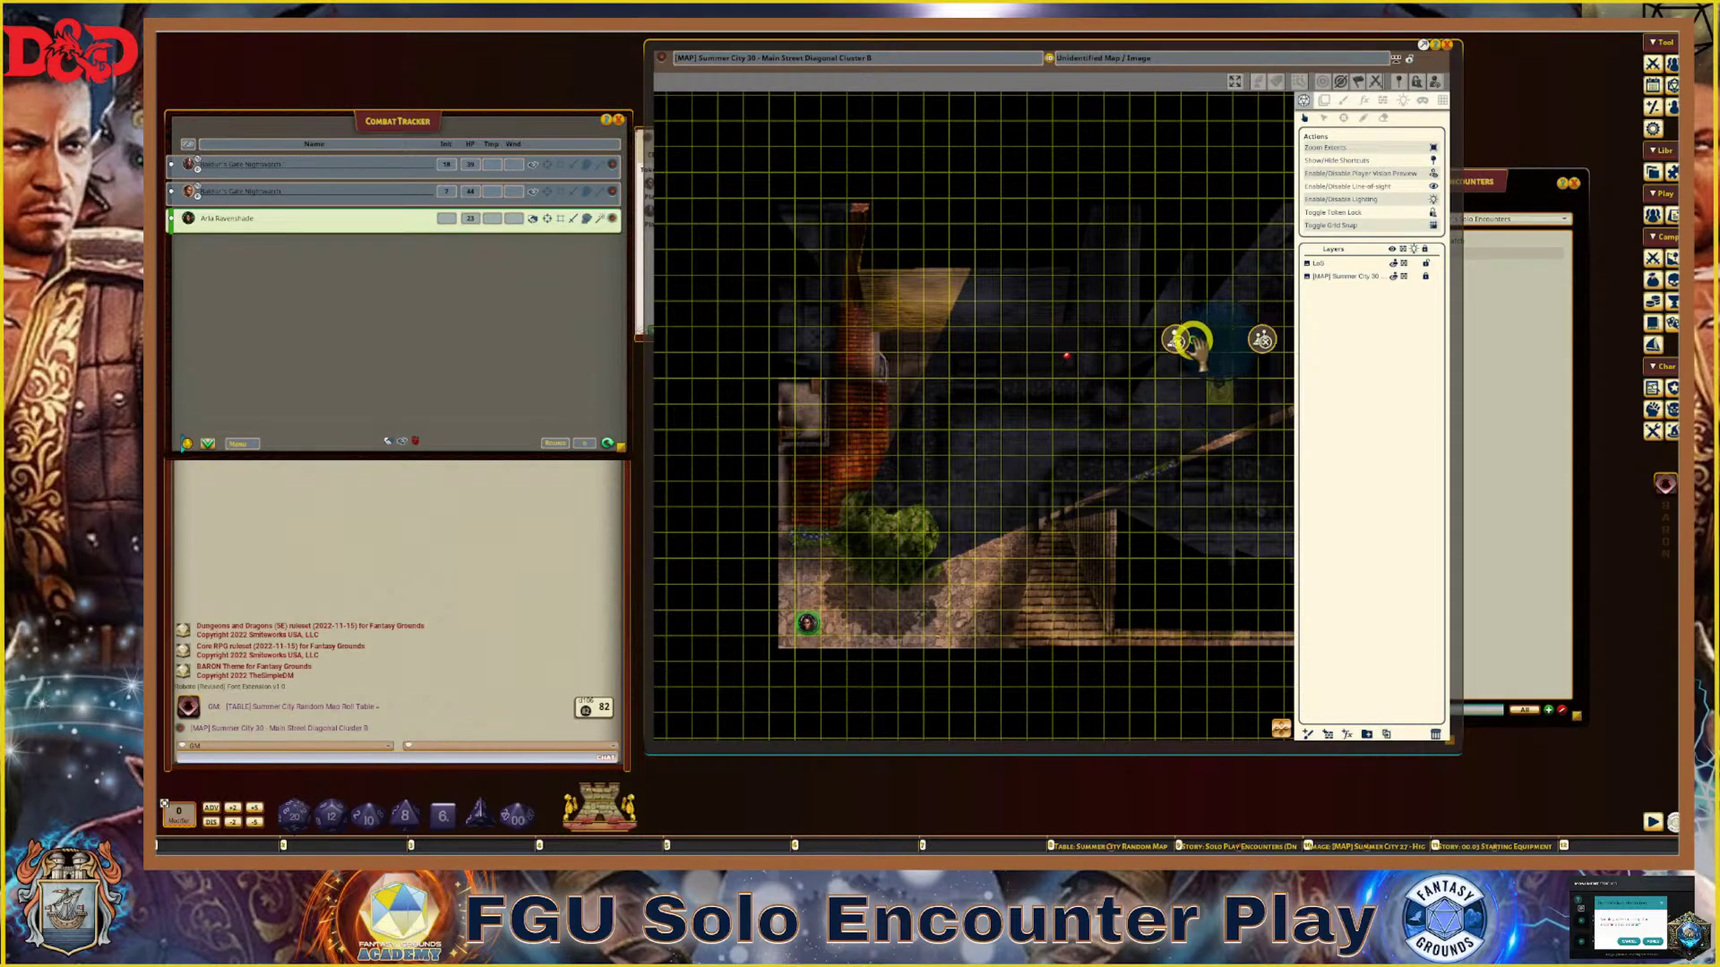
click(1172, 339)
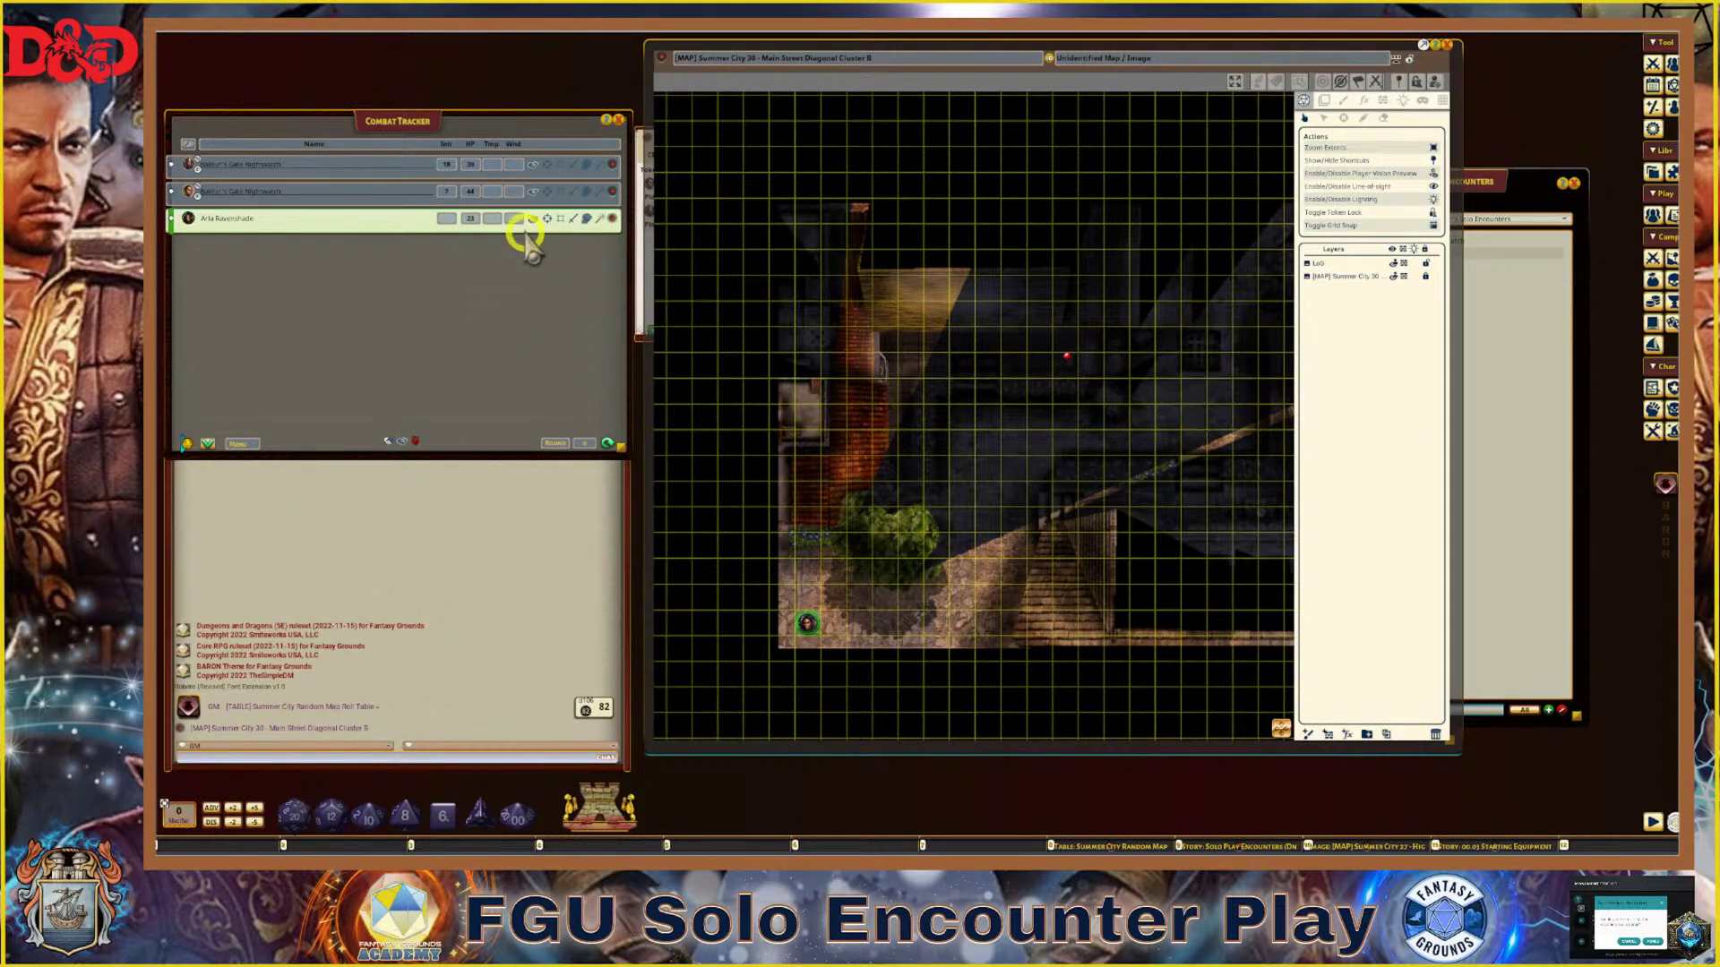
Delete the two Night Watch guards from the combat tracker, keeping the player character
right_click(243, 446)
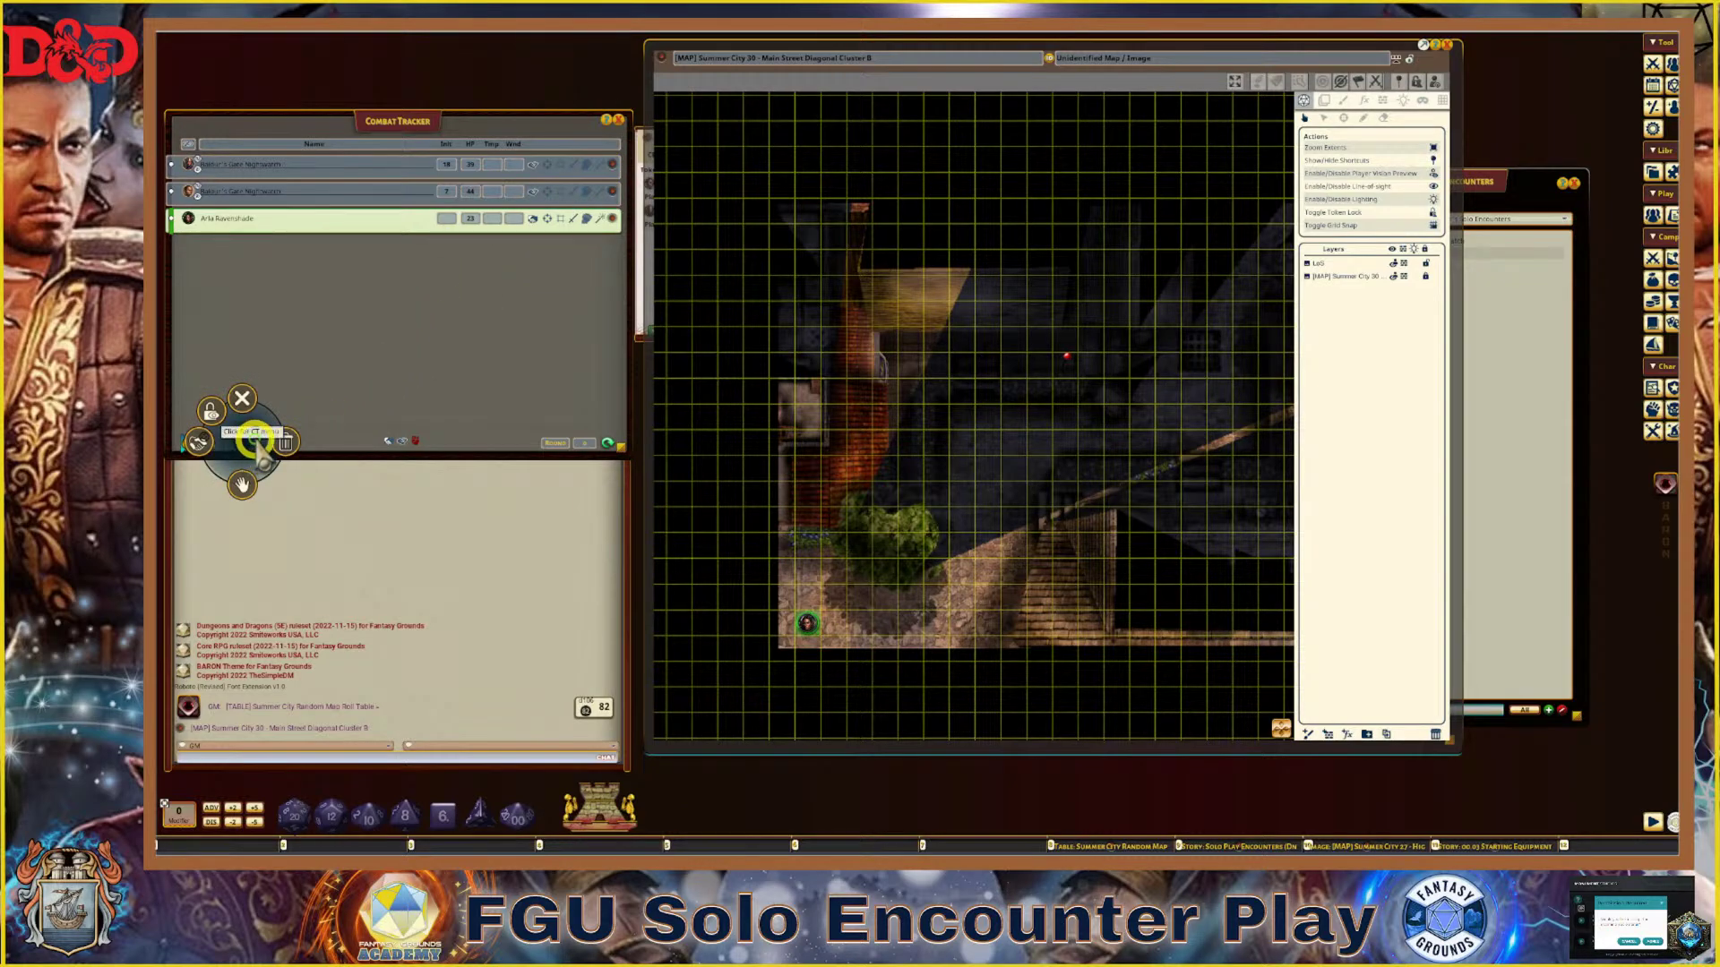
click(289, 441)
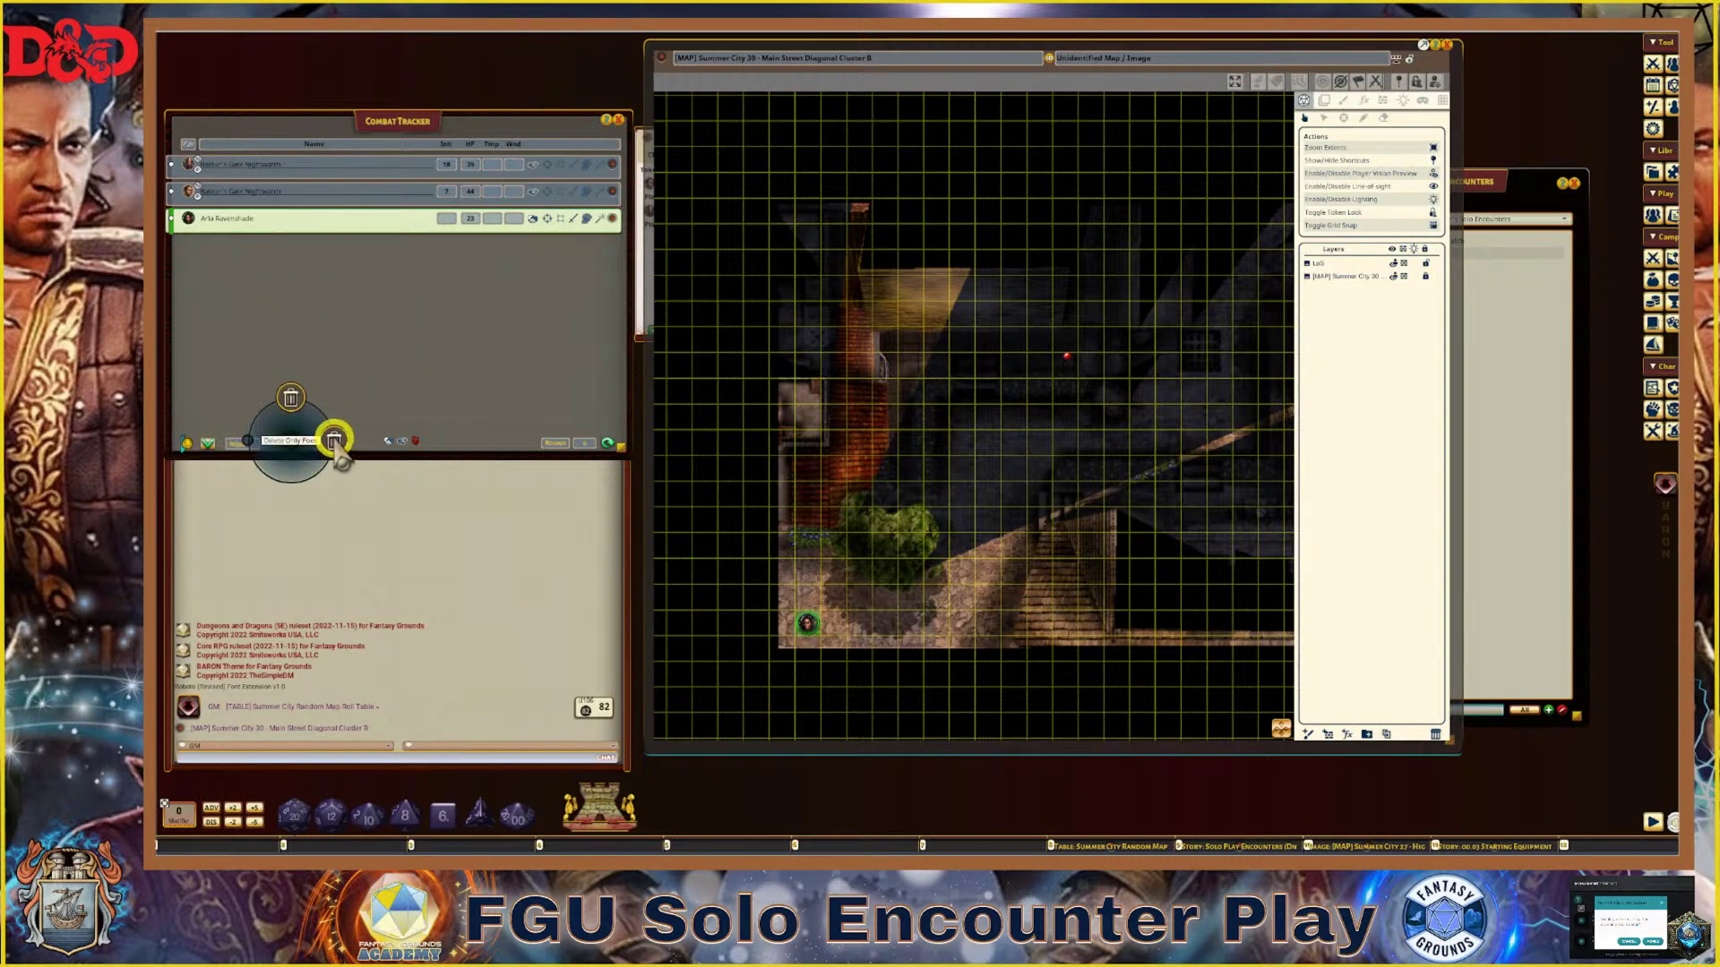
click(292, 395)
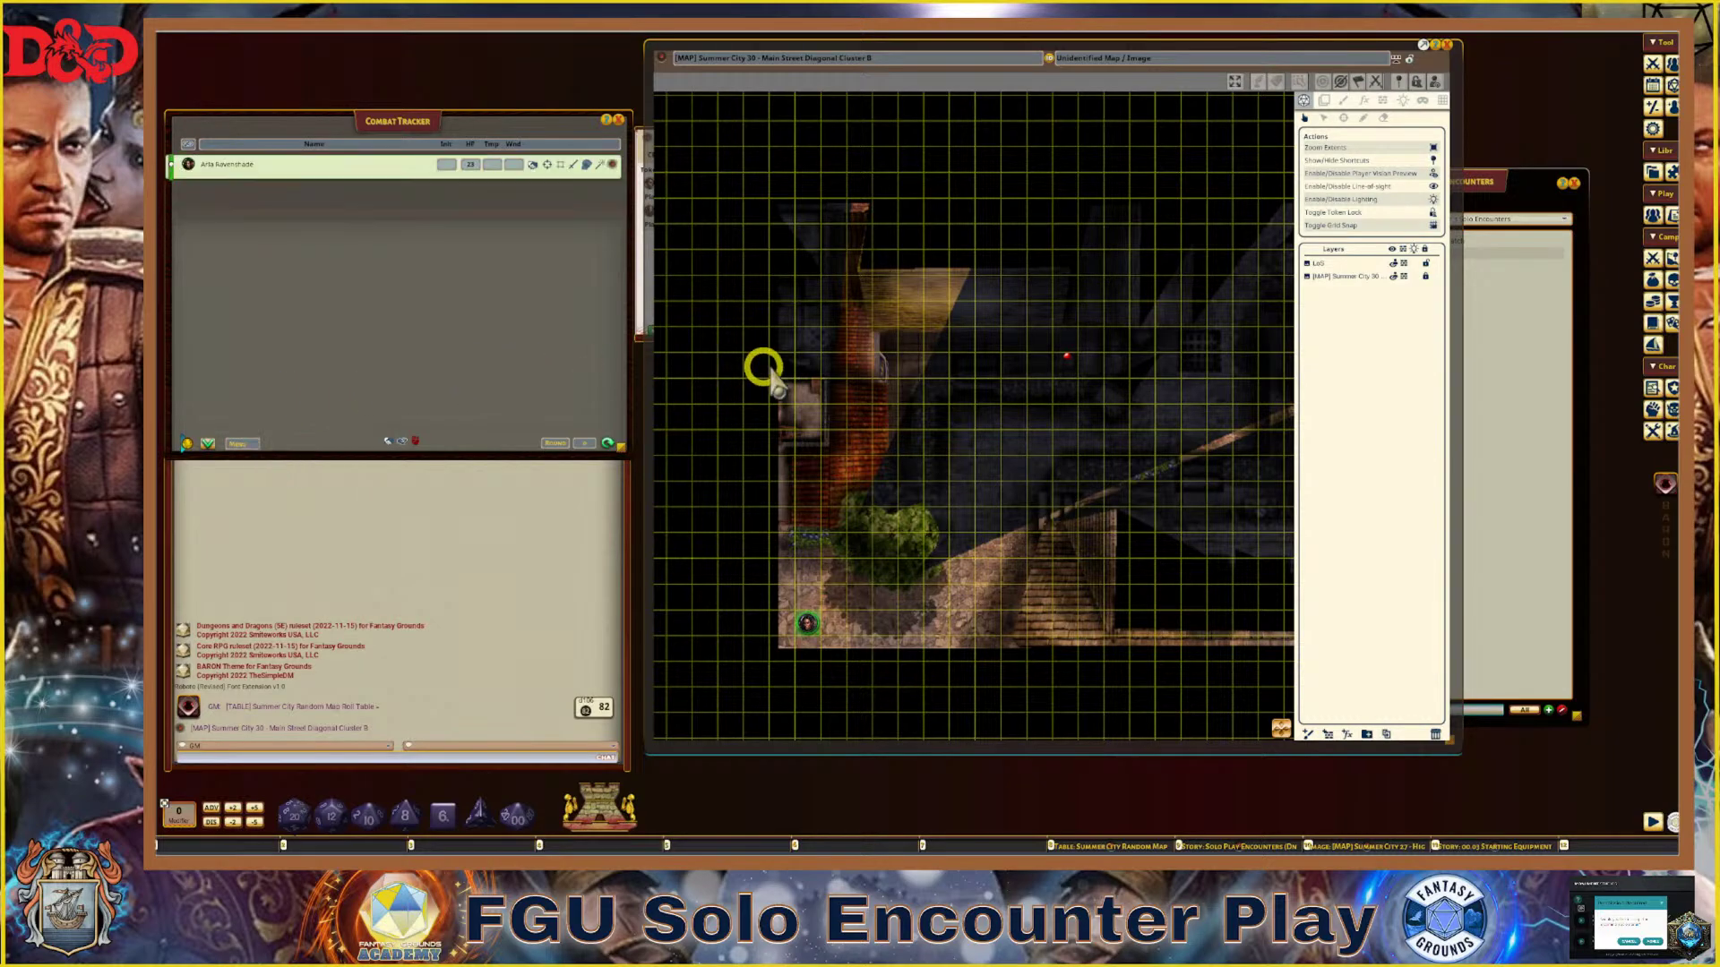
Reopen the Night Watch encounter from its map pin, lower its window, and pre-place Night Watch Guard (M) in the street below the pin
double_click(1064, 357)
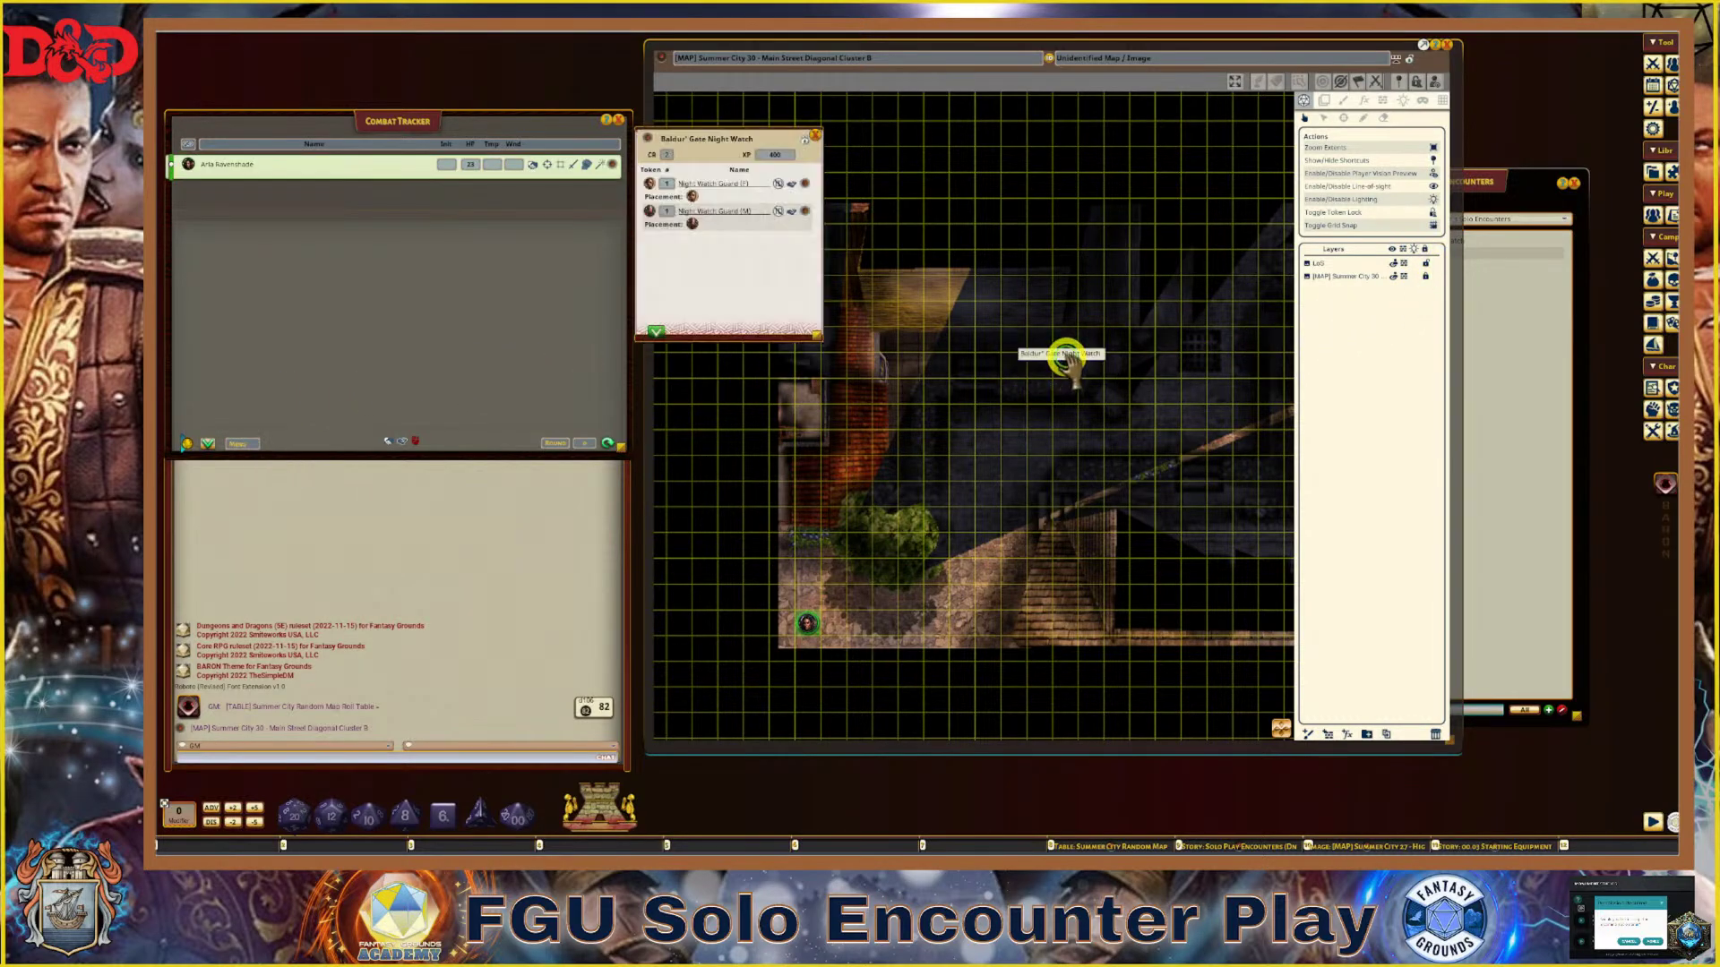
drag(710, 136, 701, 303)
scroll(1100, 421, up, 1)
scroll(1063, 414, up, 2)
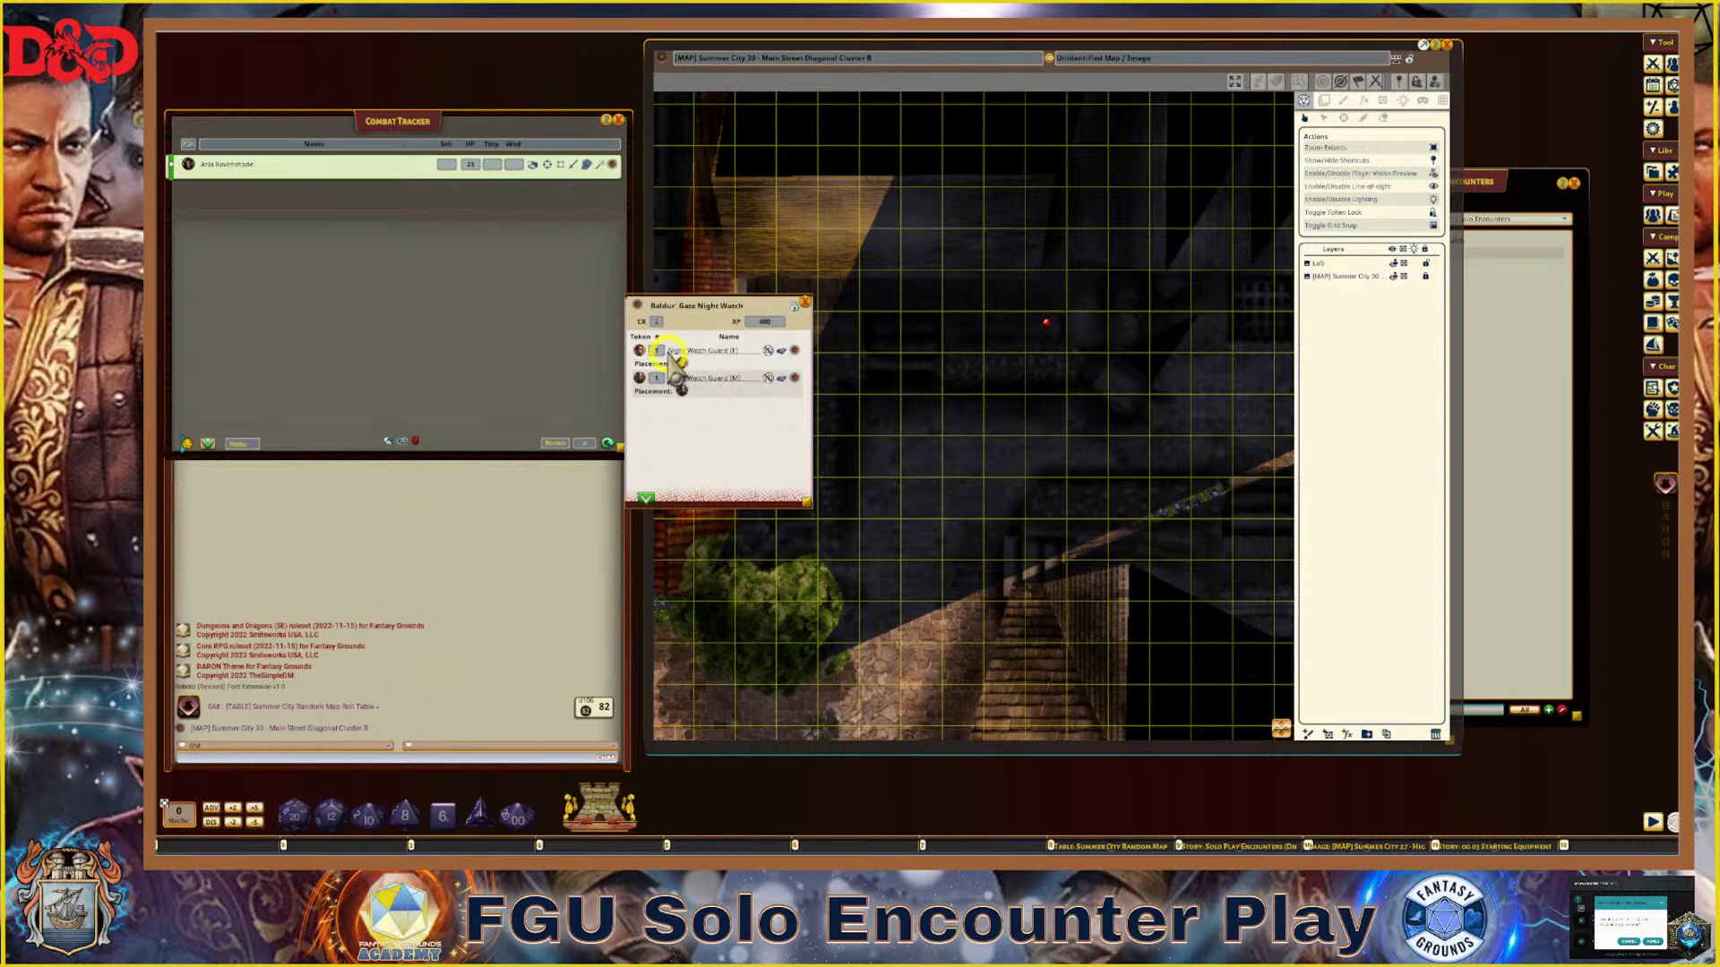
text(1)
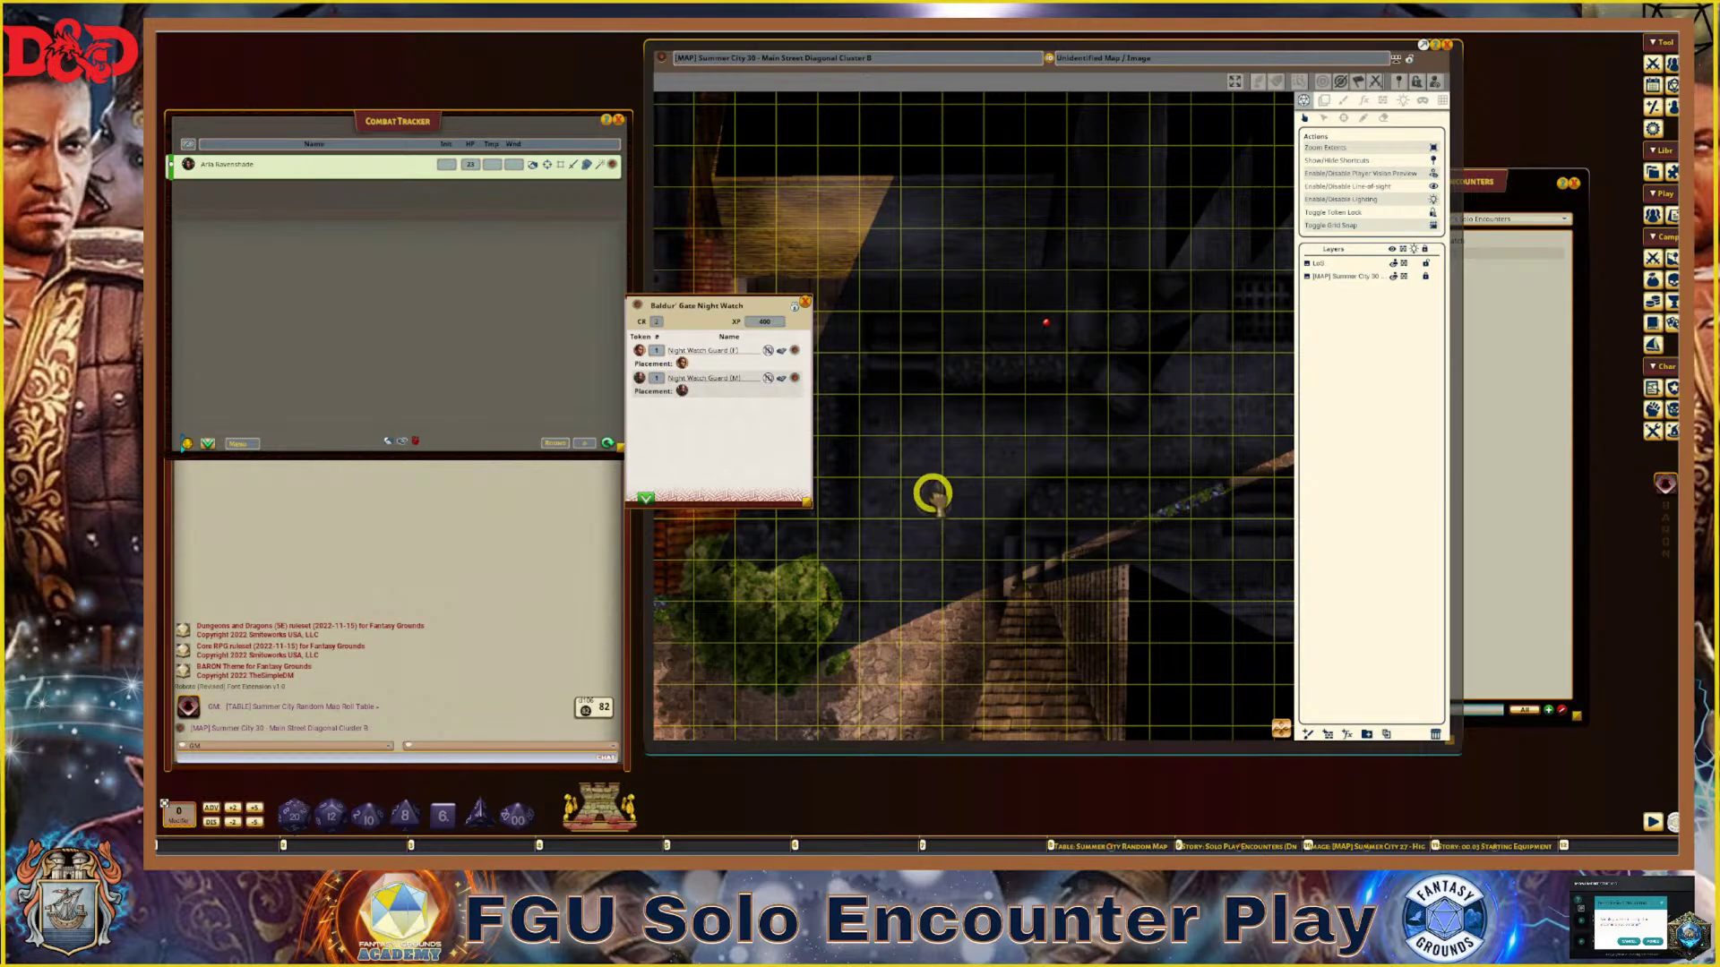
drag(933, 494, 923, 442)
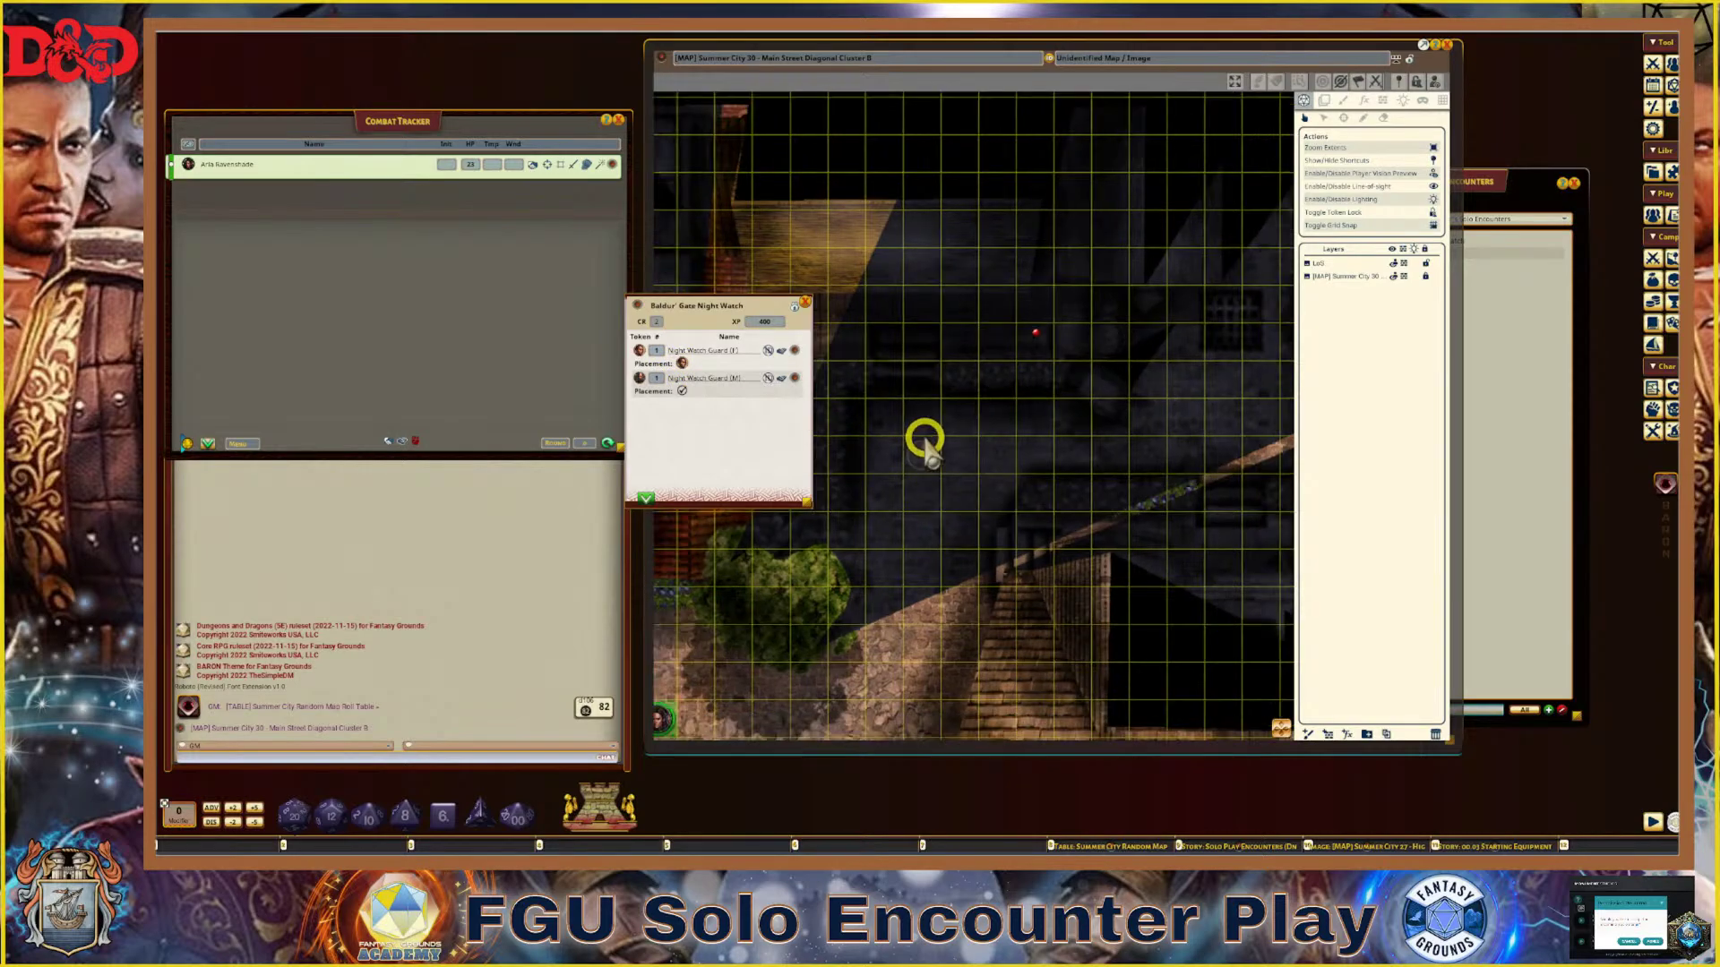
Pre-place Night Watch Guard (F) on the map from the Baldur' Gate Night Watch encounter
click(1281, 724)
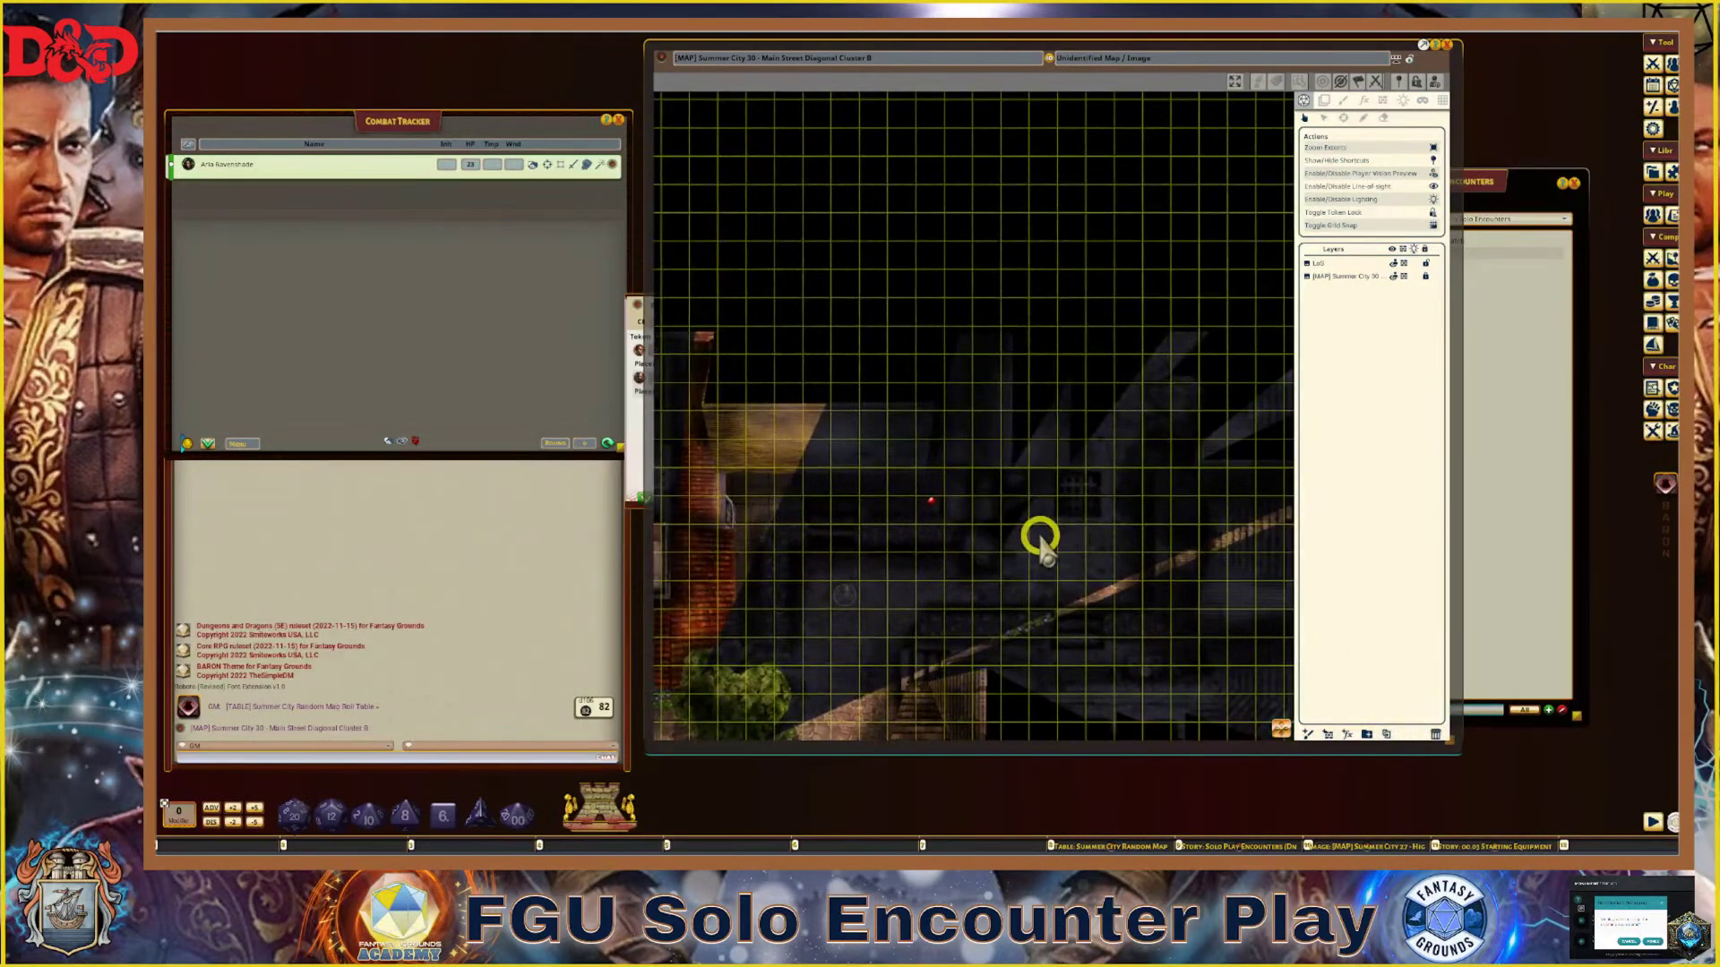
click(634, 408)
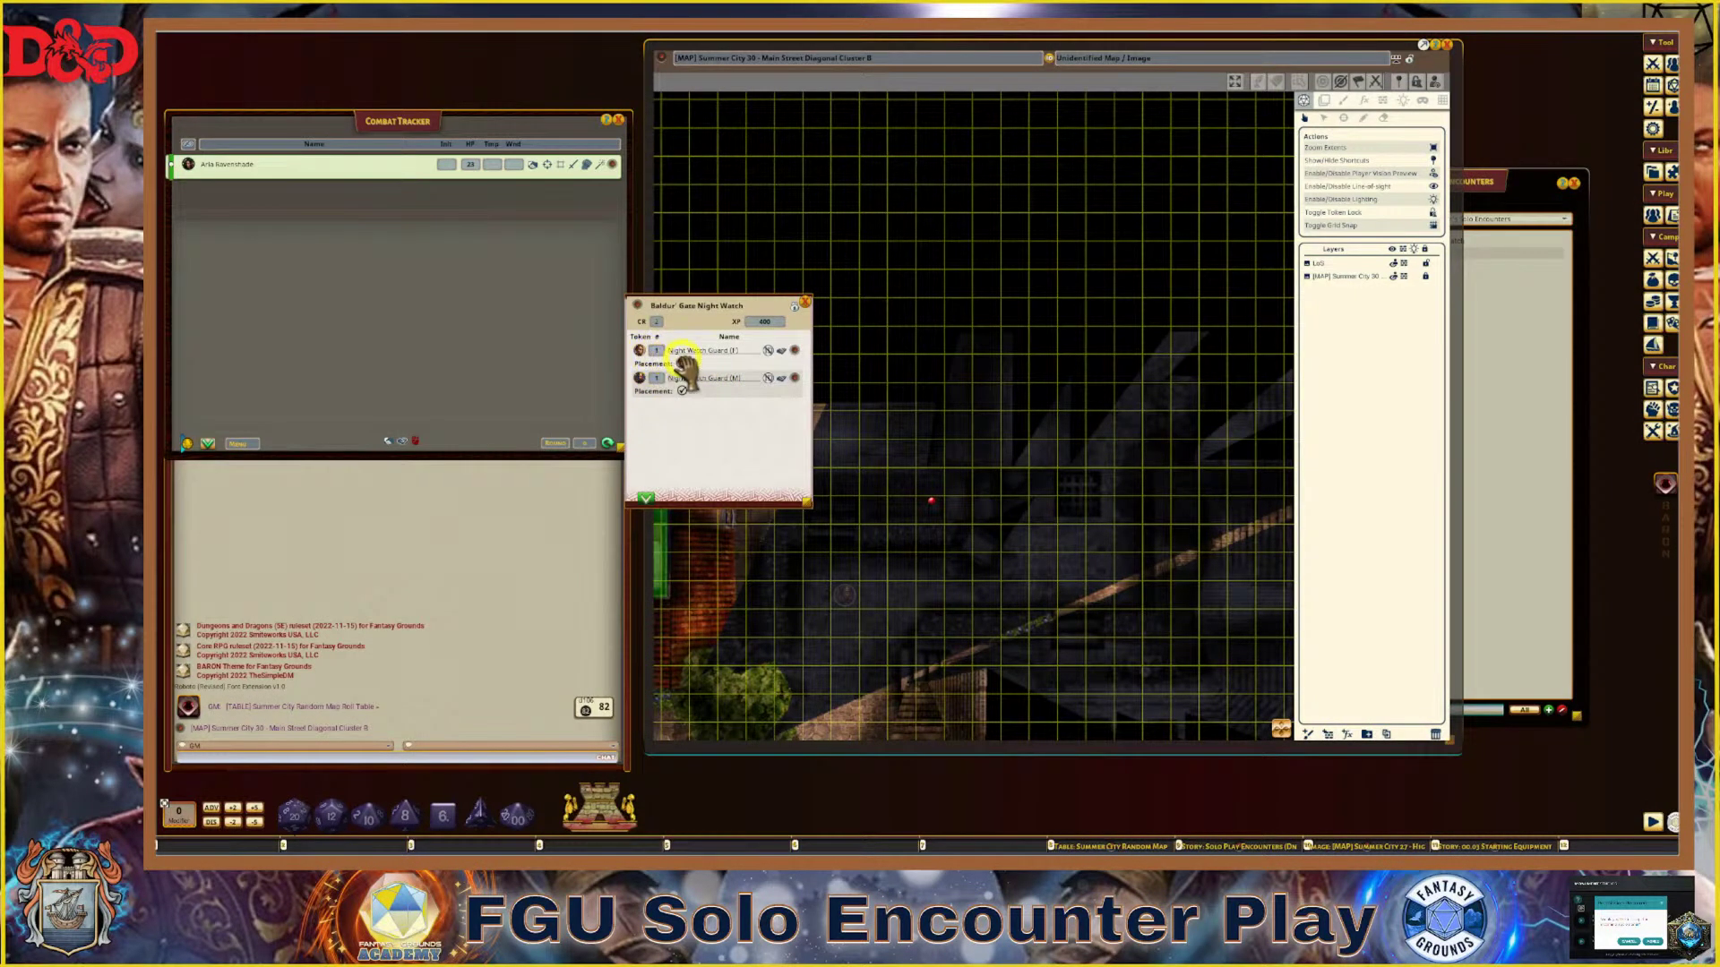
drag(683, 363, 959, 499)
Shift Night Watch Guard (M) one square left toward the flower bed and check his line of sight
scroll(963, 502, down, 4)
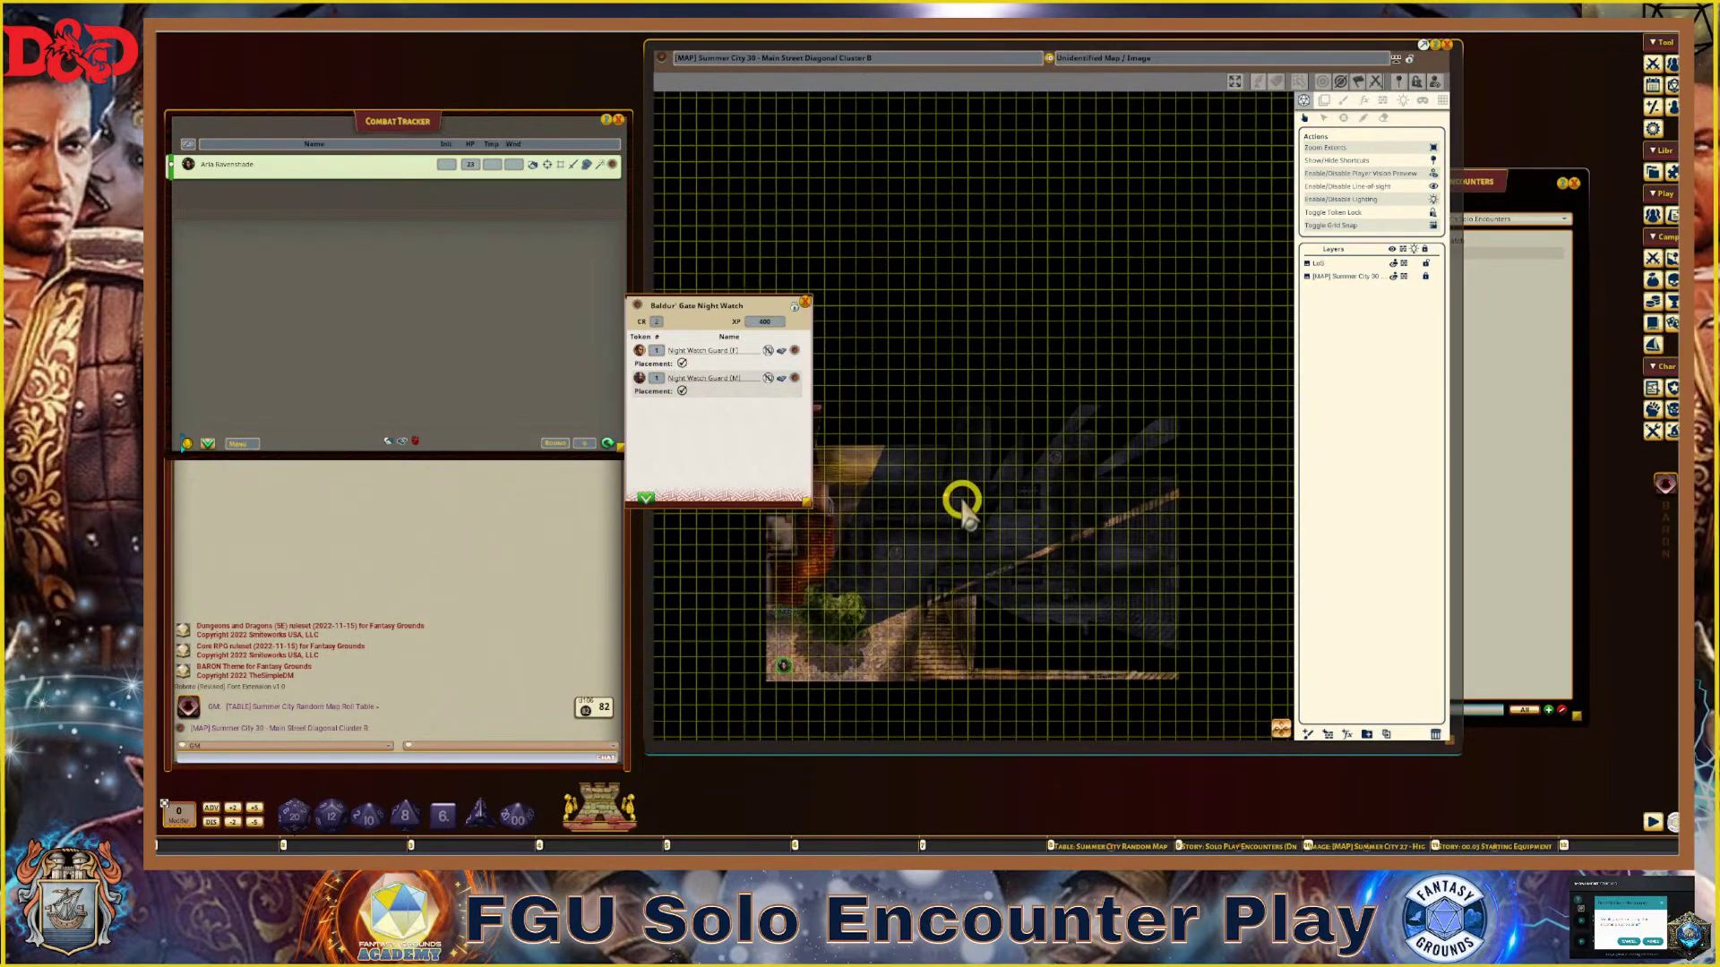
scroll(962, 501, up, 1)
scroll(786, 668, up, 1)
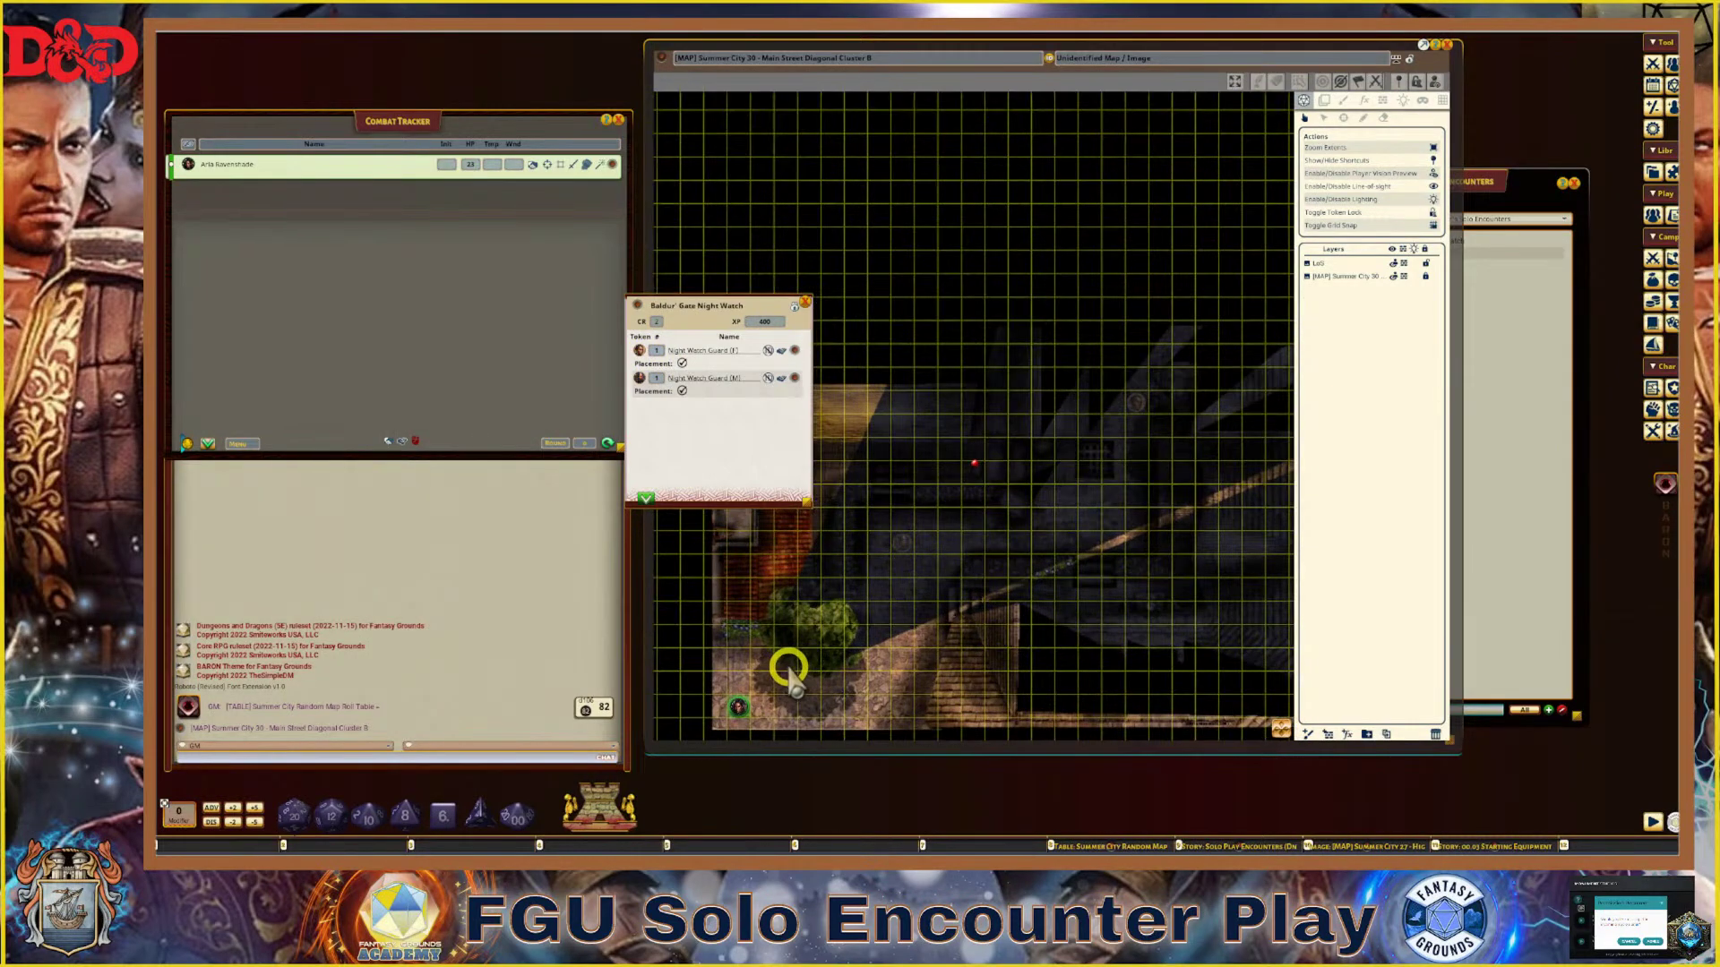
drag(877, 550, 1139, 405)
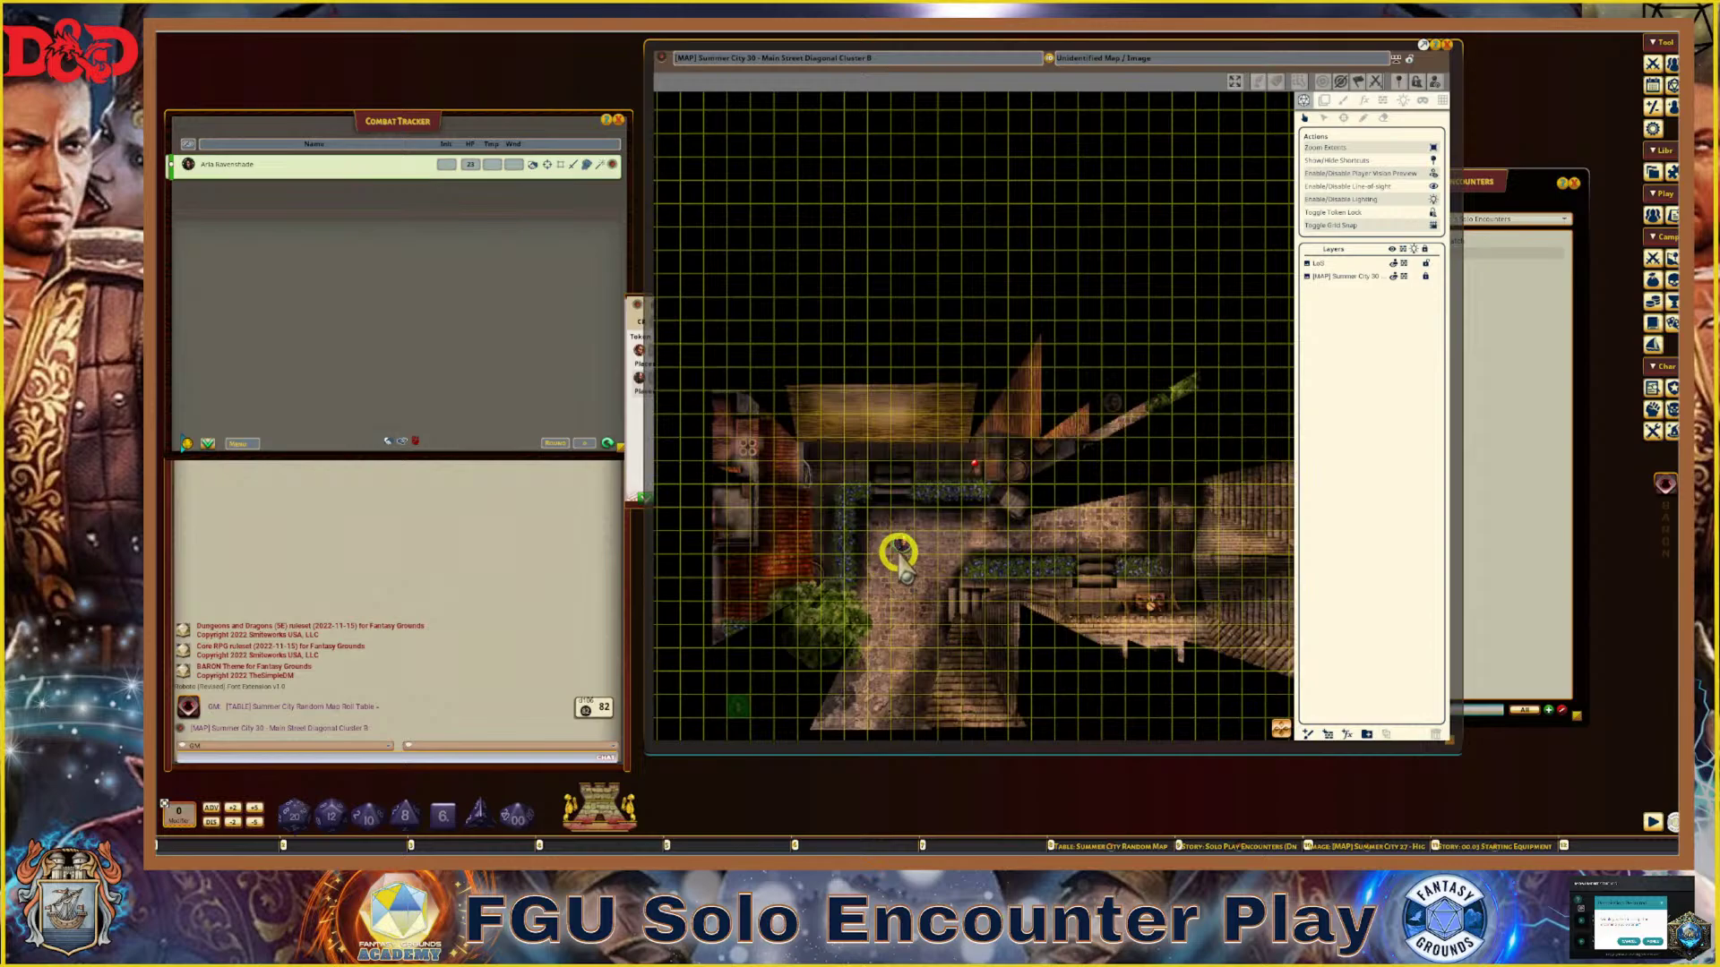
drag(897, 544, 876, 544)
scroll(976, 564, down, 2)
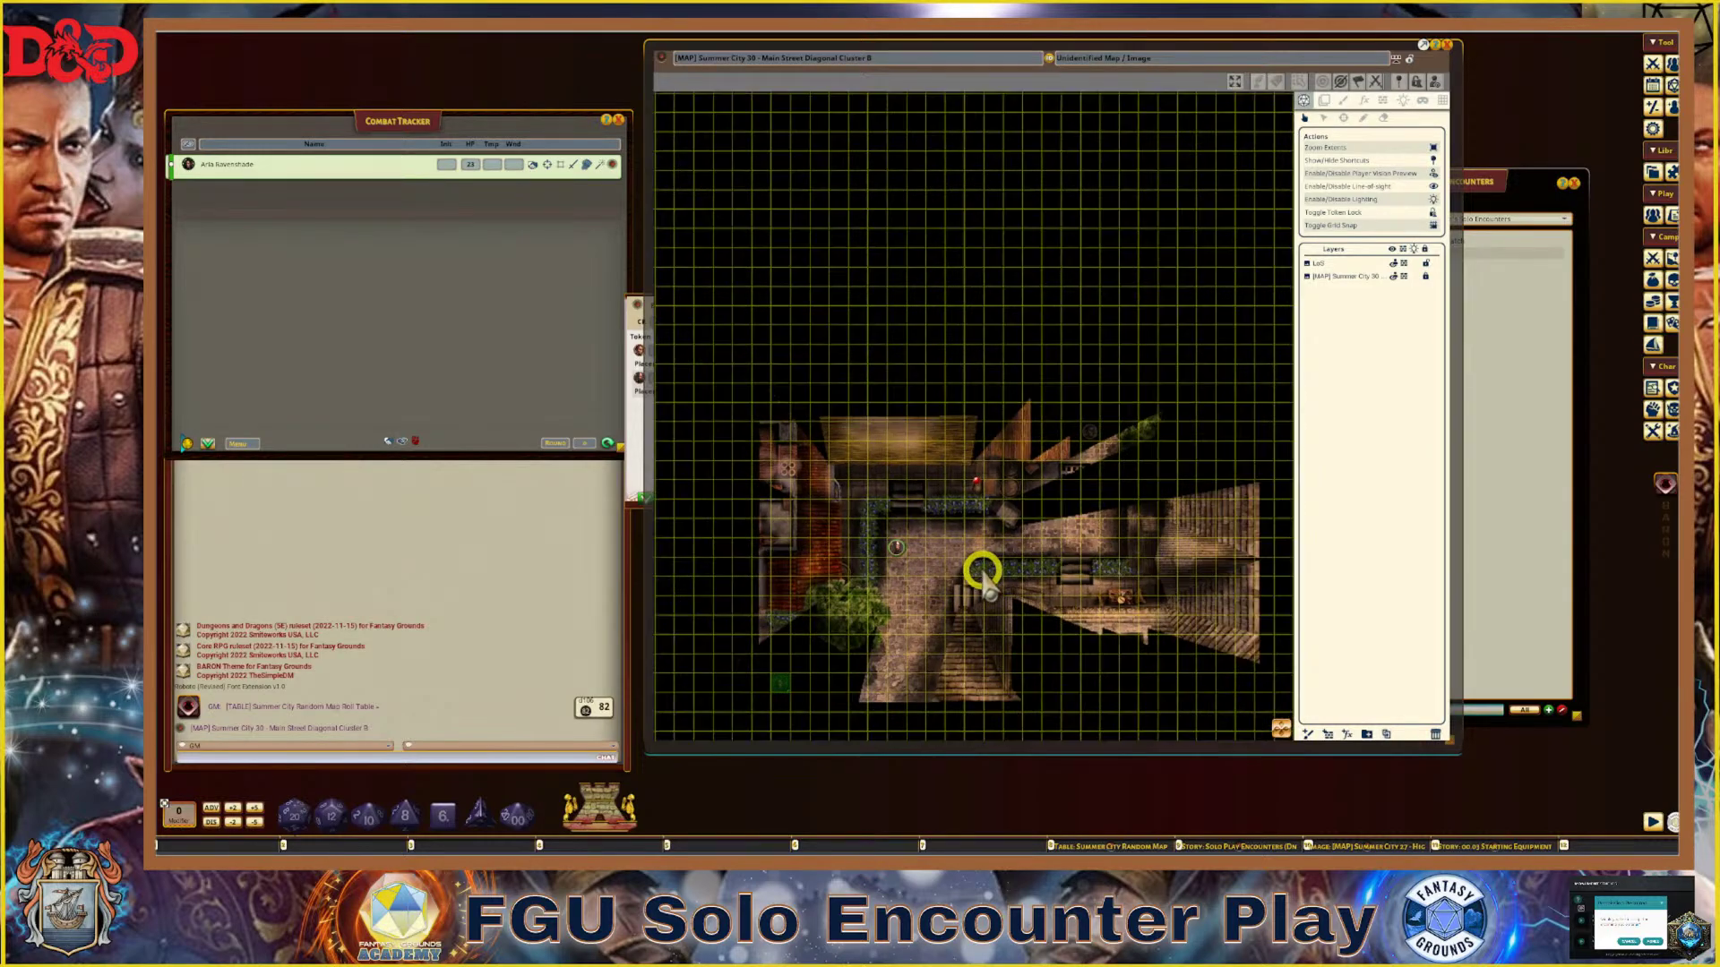
scroll(813, 665, up, 2)
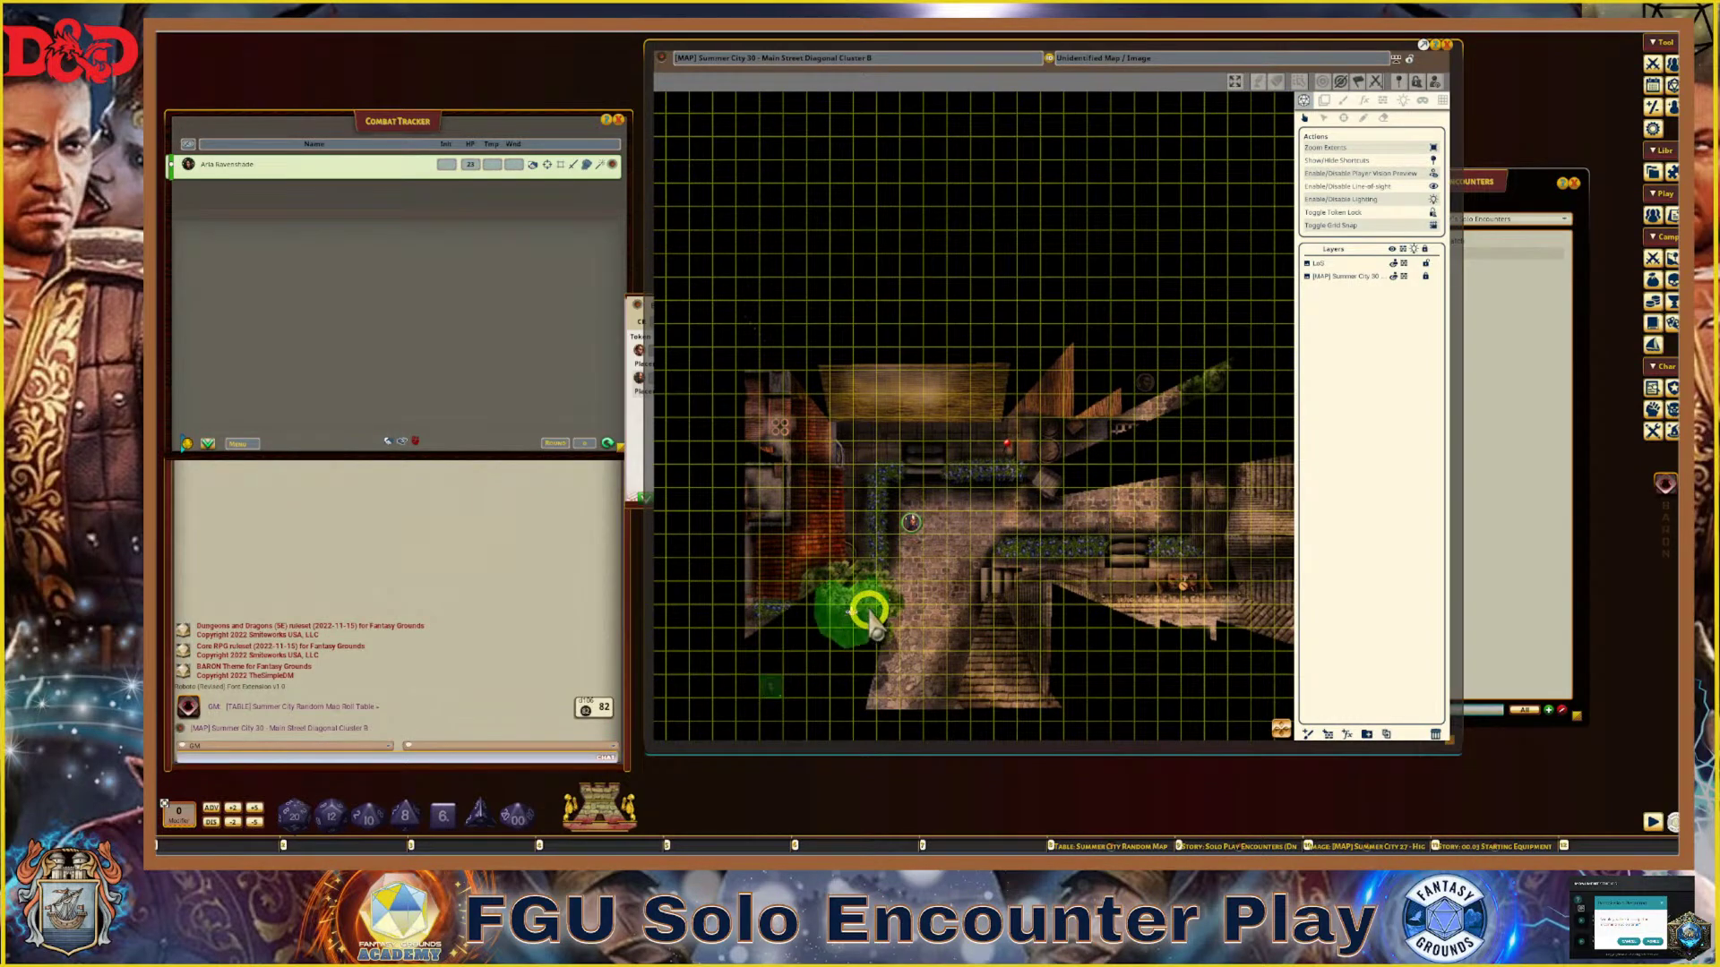
click(928, 524)
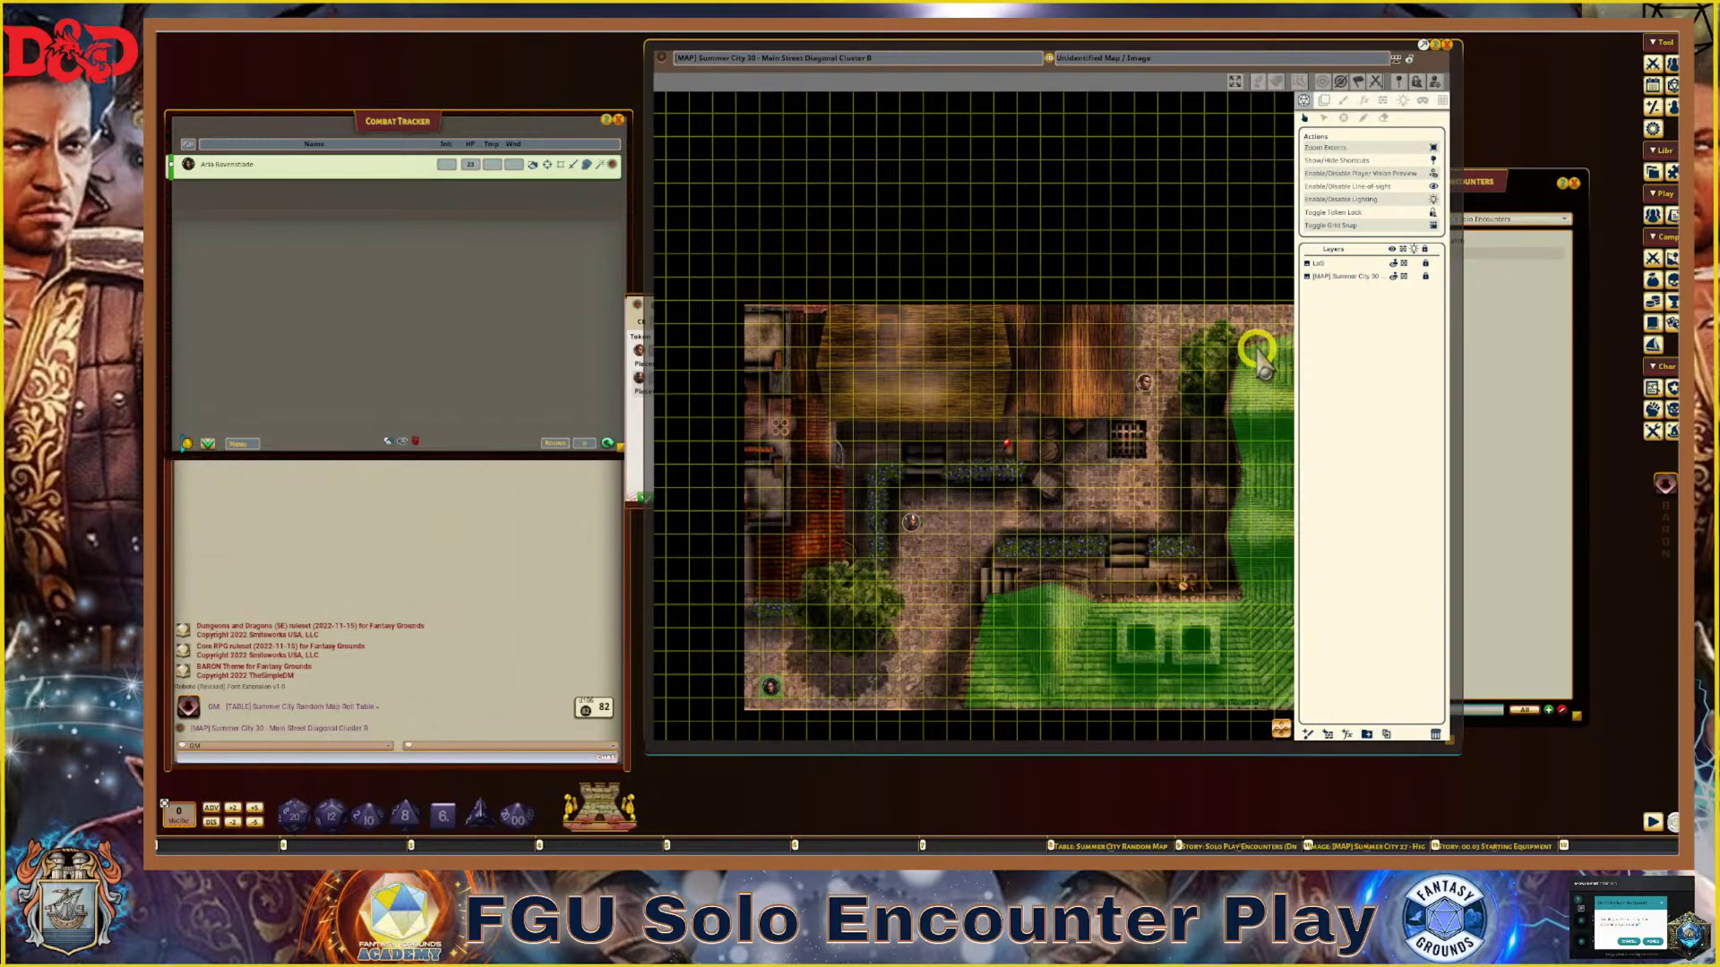
Lock the map and check the line of sight from the guard beside the tree above the grate
click(1414, 81)
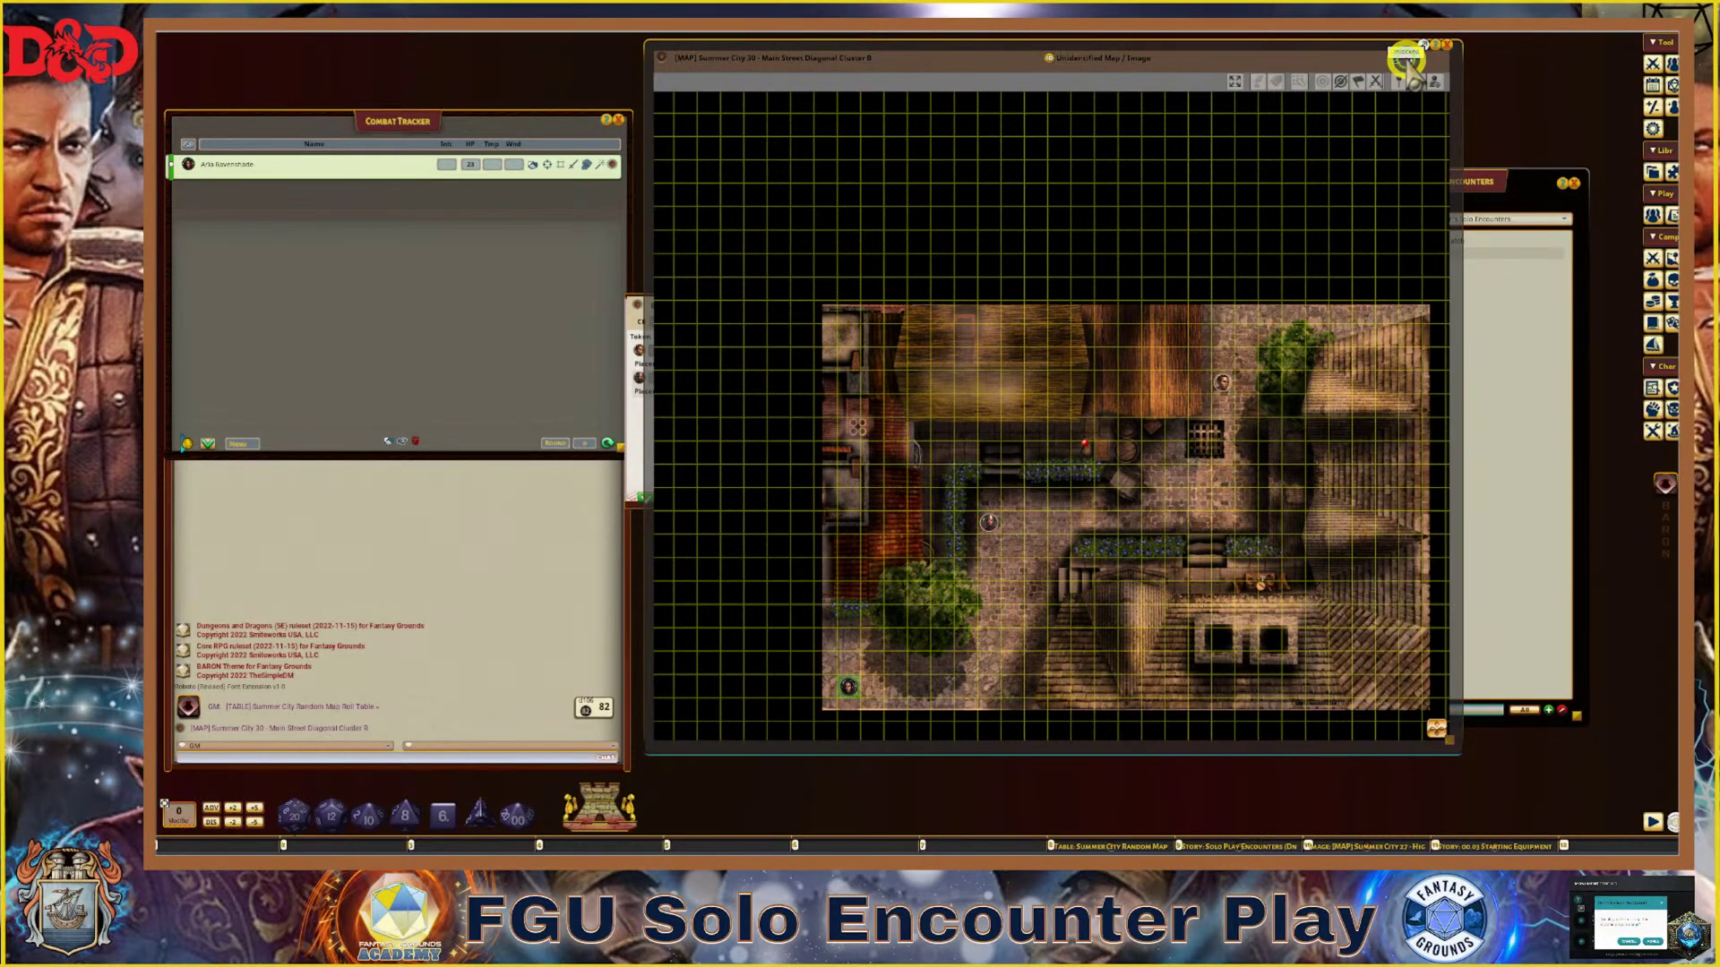
scroll(1383, 453, up, 3)
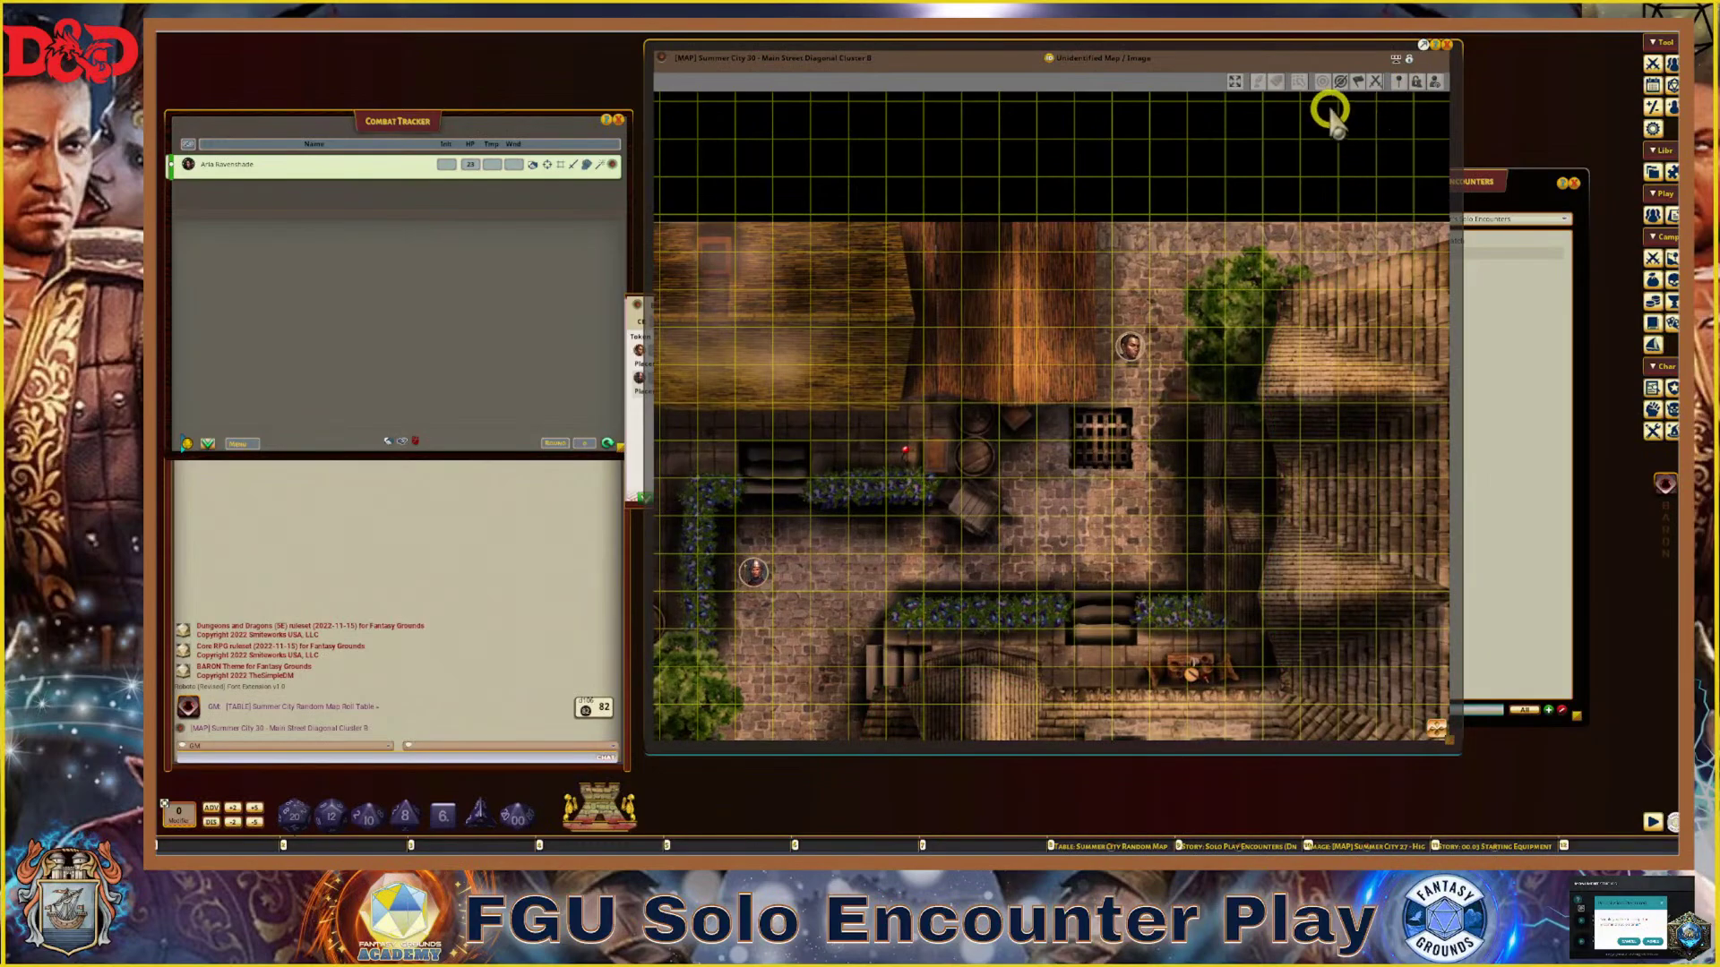
click(1129, 345)
mouse_move(1131, 343)
mouse_down()
mouse_move(1158, 432)
mouse_move(1110, 502)
mouse_move(1071, 513)
mouse_move(1136, 399)
mouse_move(1129, 344)
mouse_up()
scroll(1071, 448, down, 2)
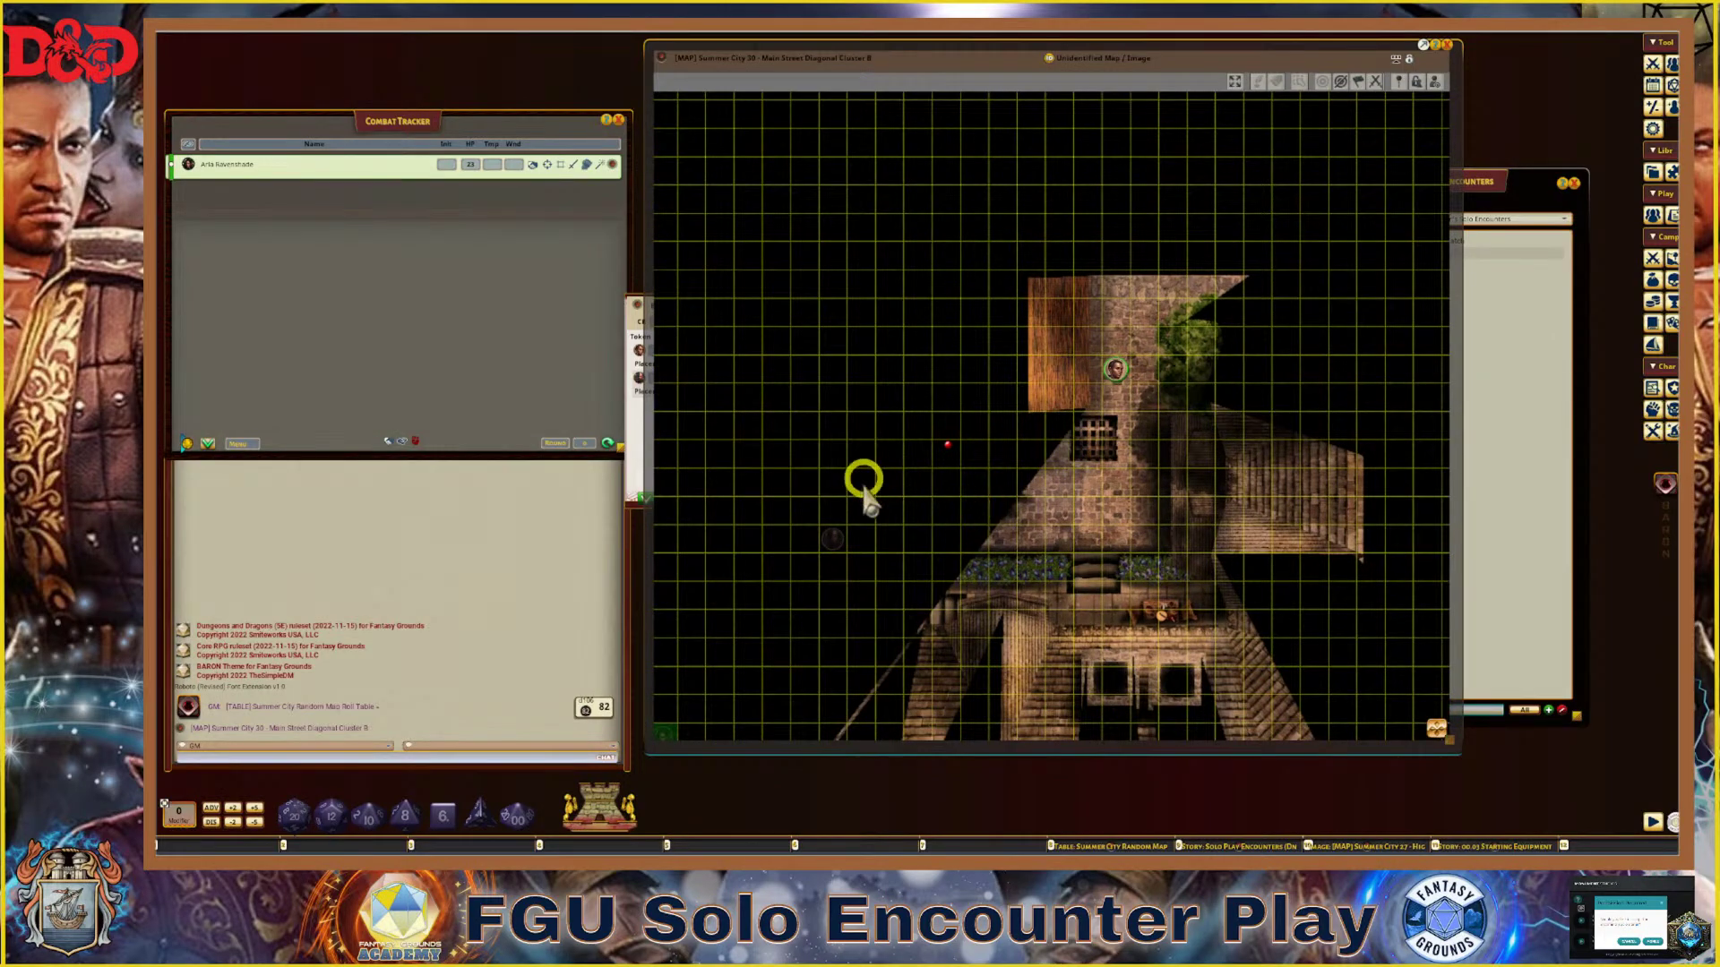
scroll(807, 529, down, 2)
scroll(806, 593, up, 2)
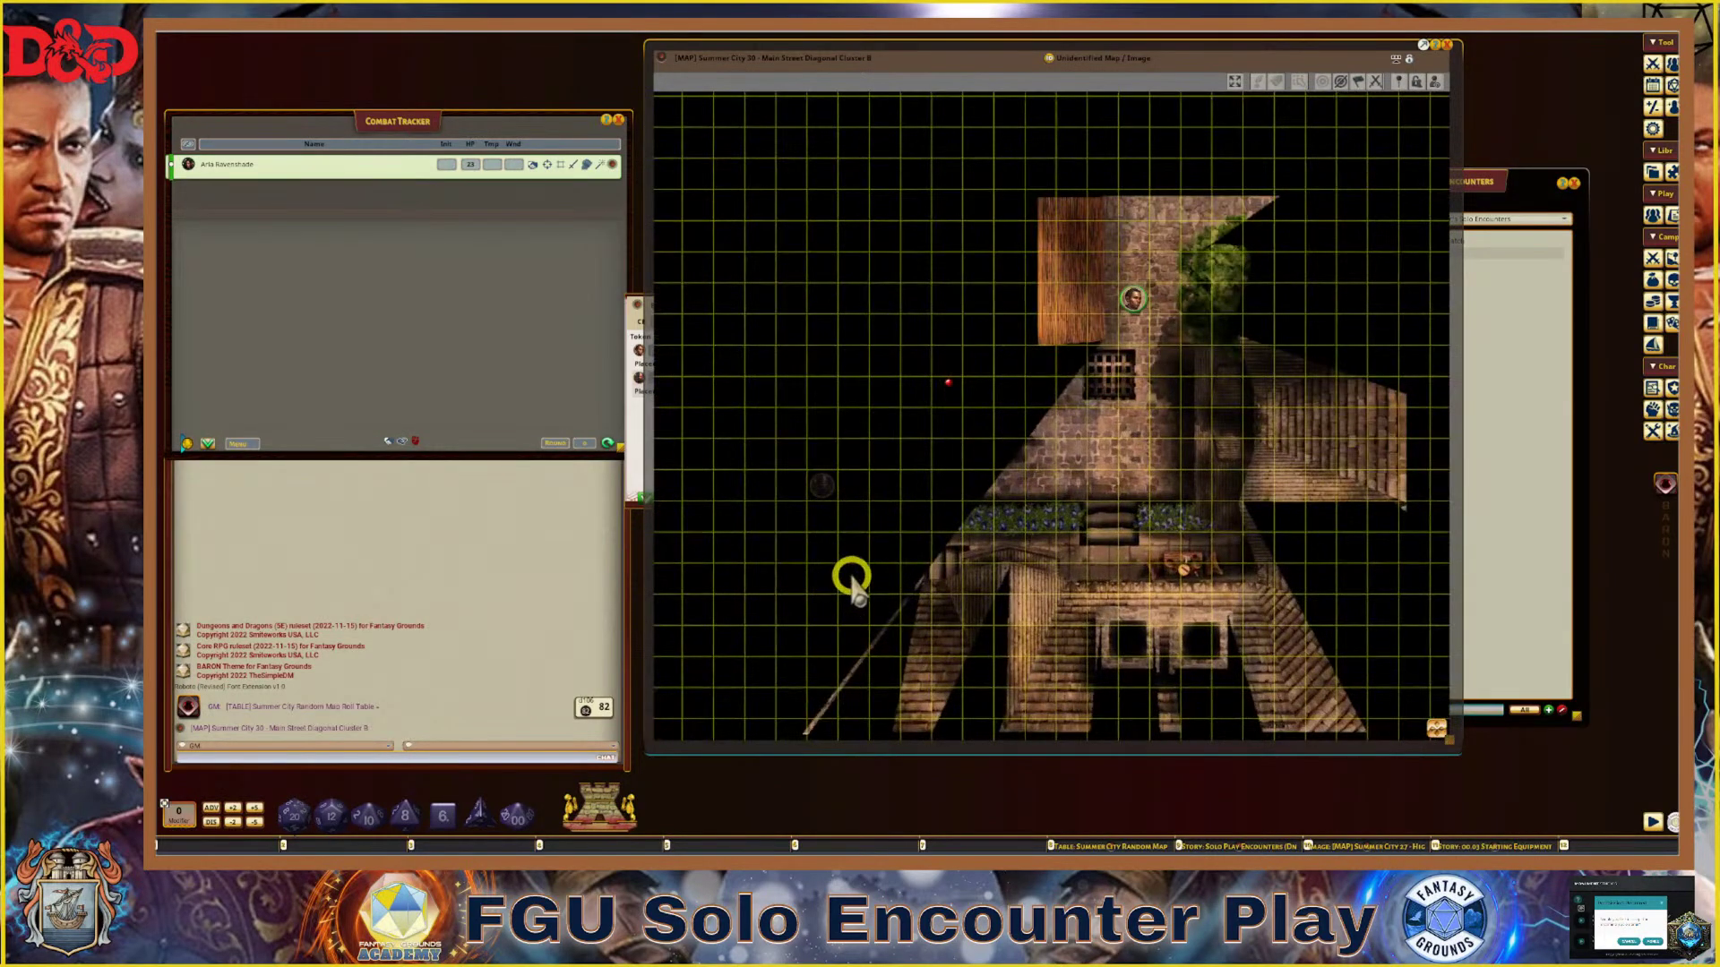
scroll(851, 581, up, 2)
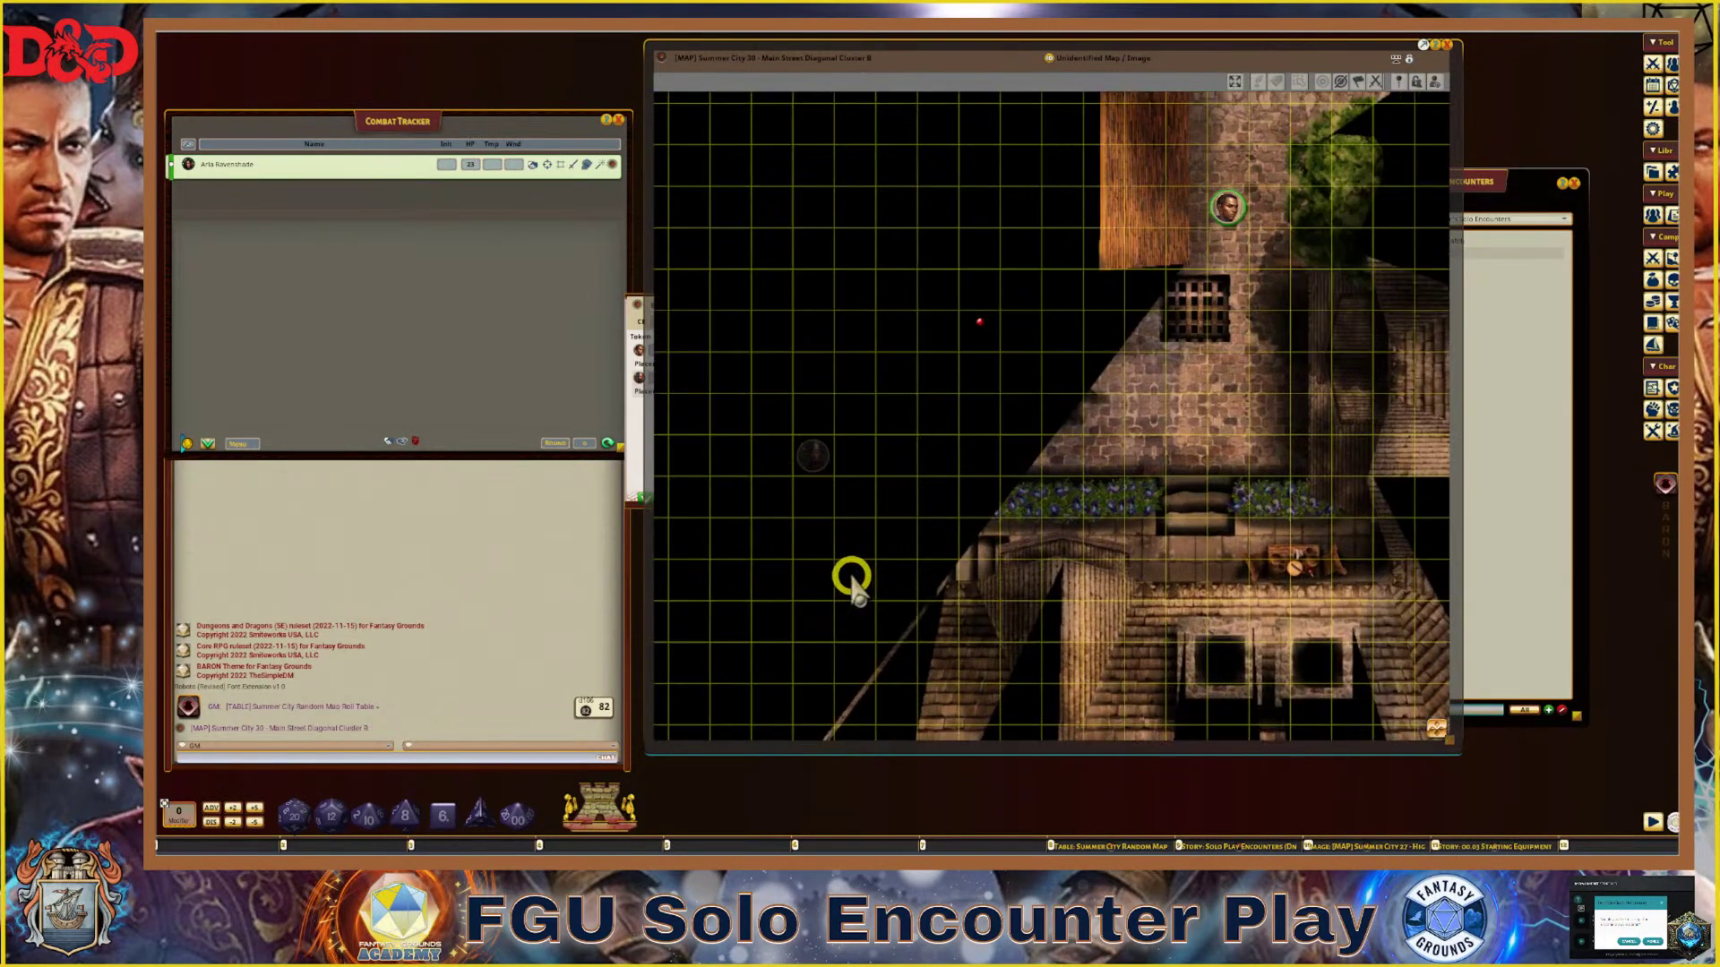
Move Night Watch Guard (M) one square down the street and check his line of sight
click(809, 454)
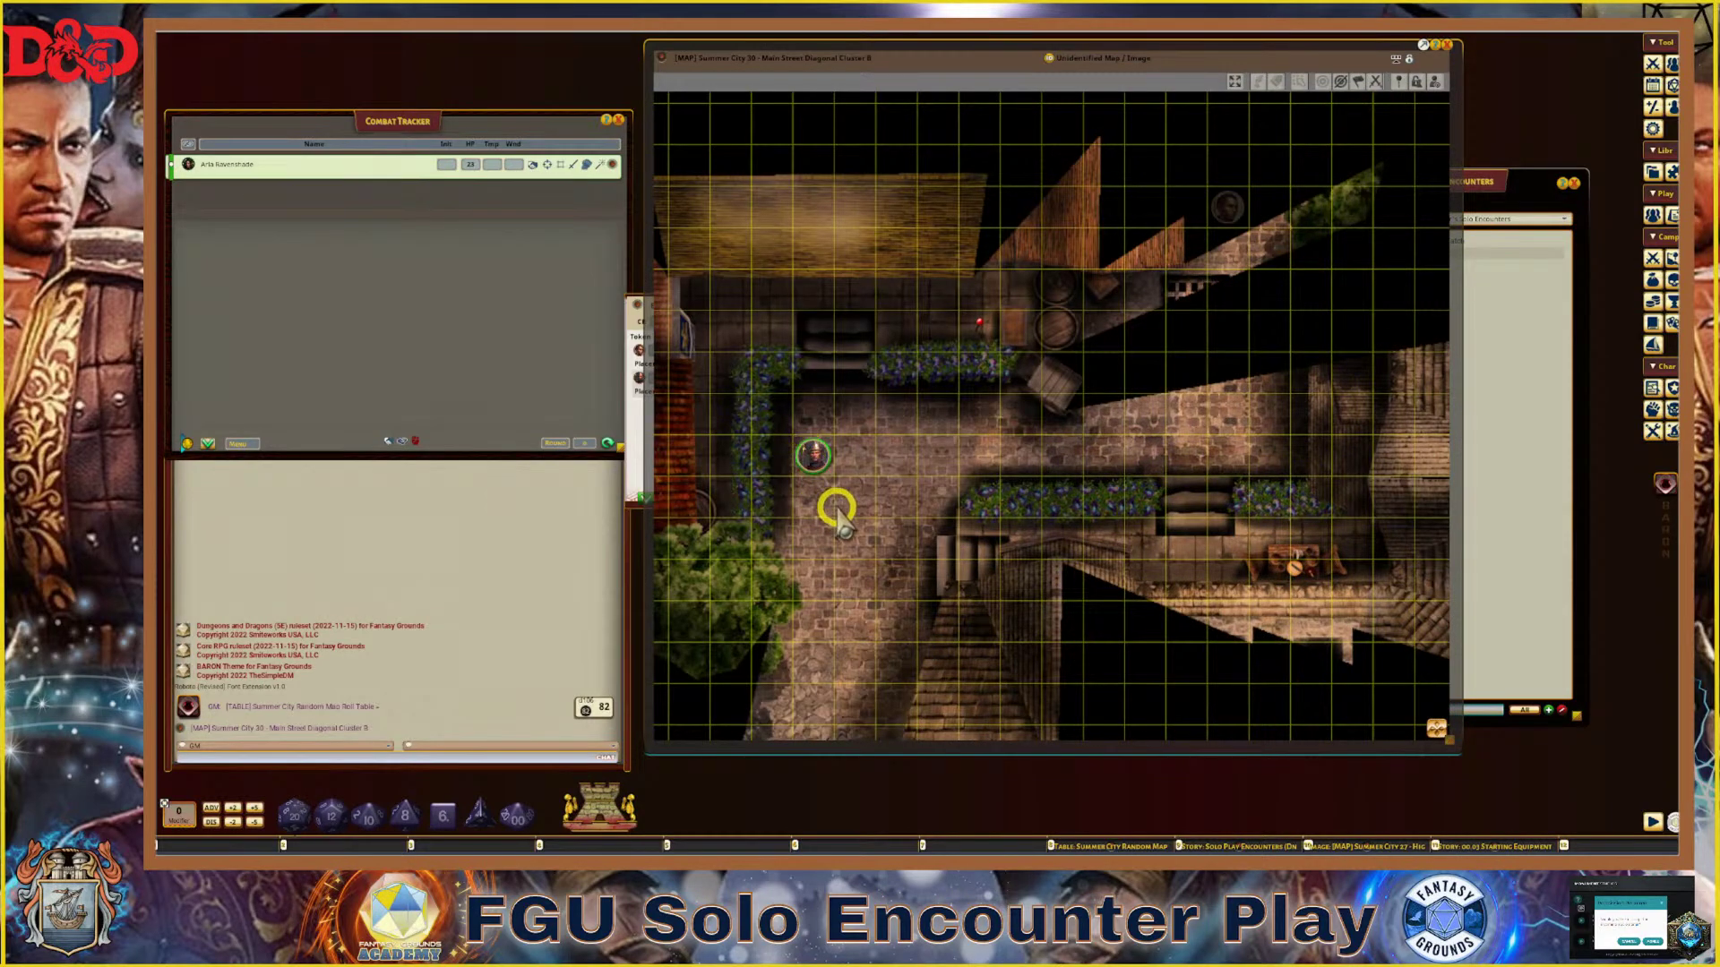
scroll(819, 461, down, 2)
drag(825, 475, 827, 503)
scroll(927, 554, down, 1)
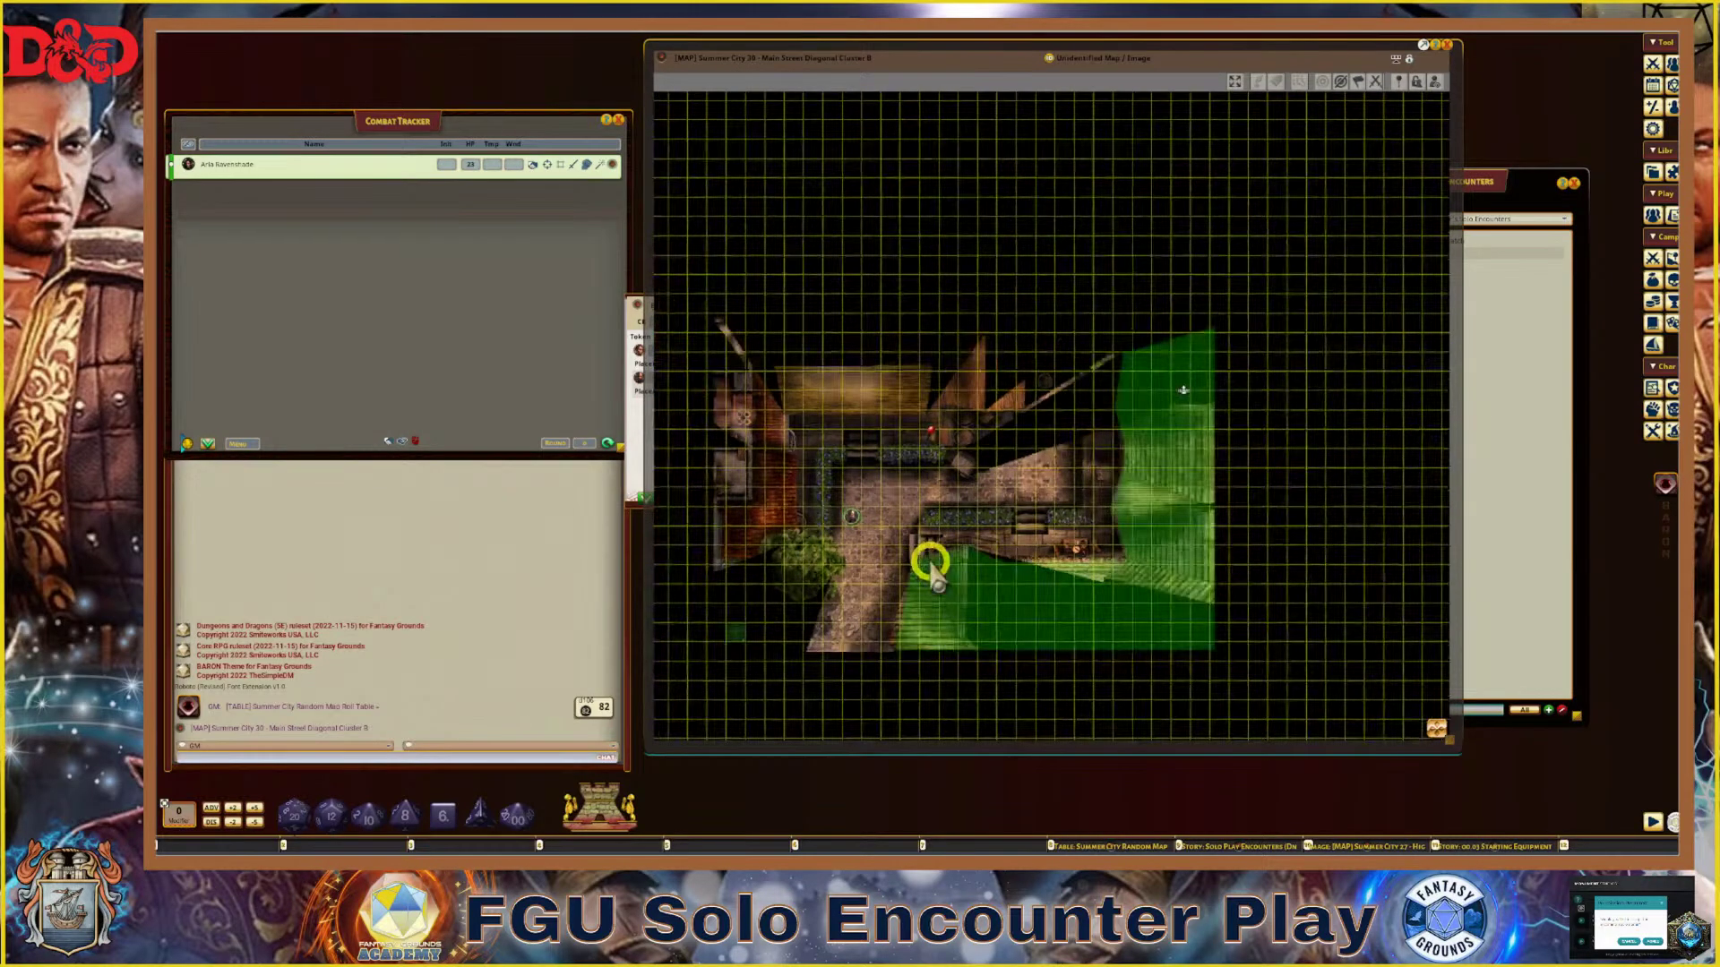
scroll(927, 556, up, 1)
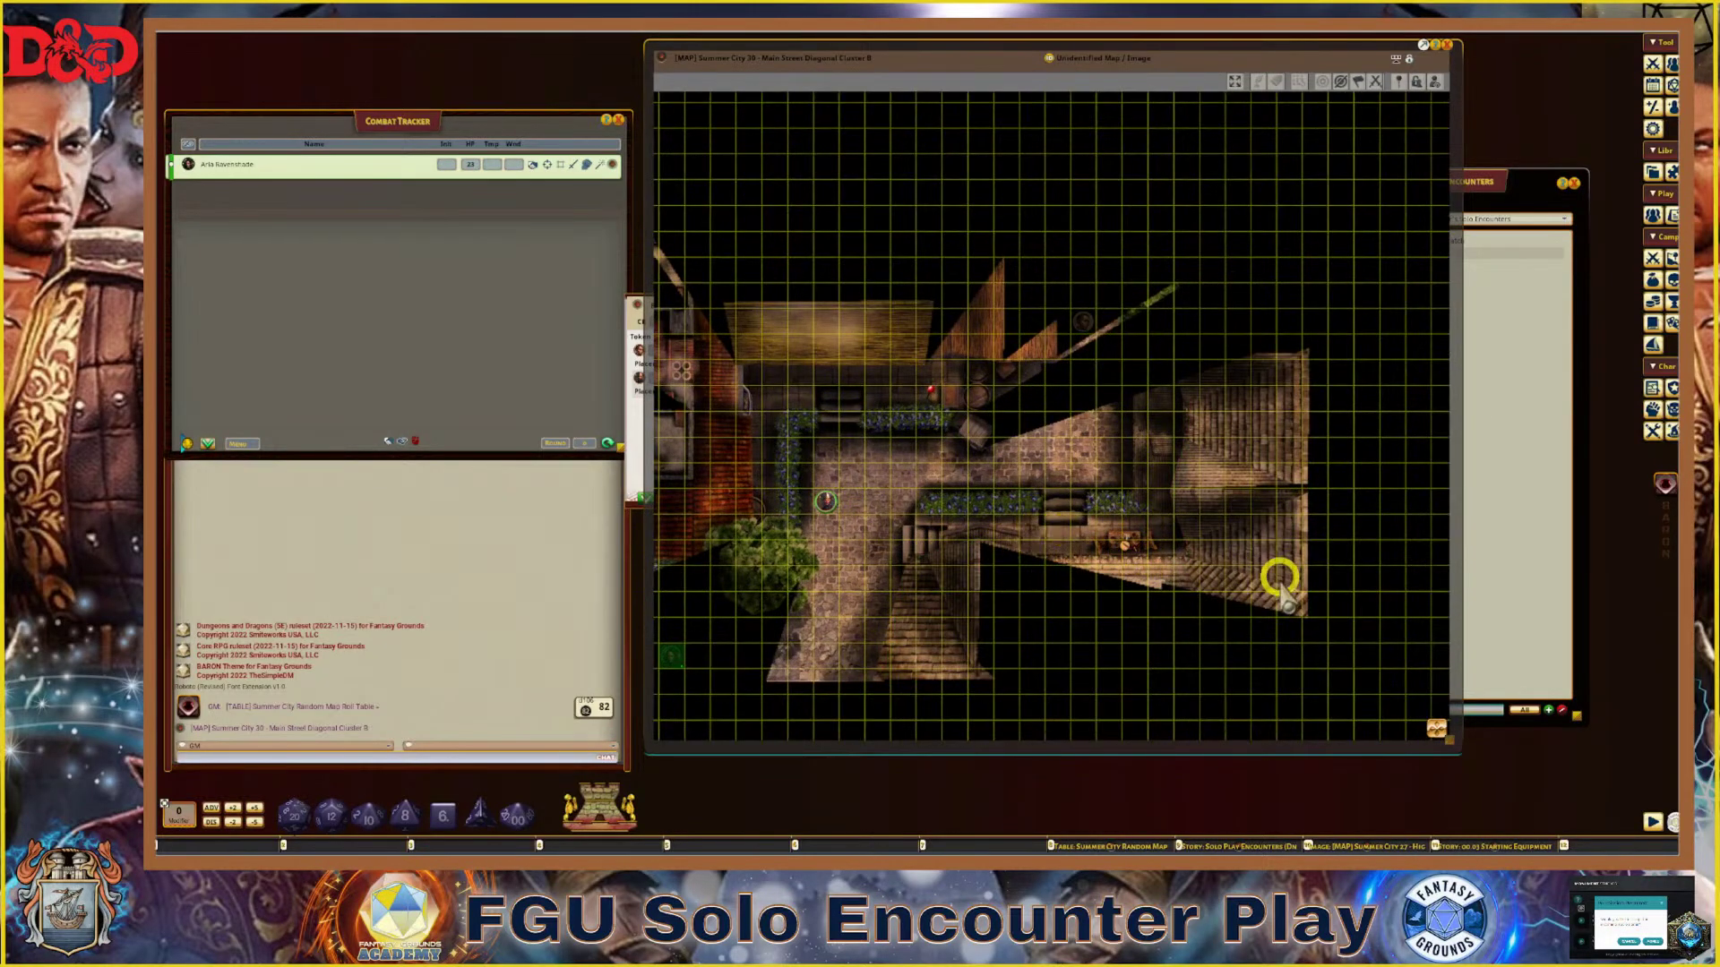
Unlock the street map to restore its layers and editing controls
click(1505, 537)
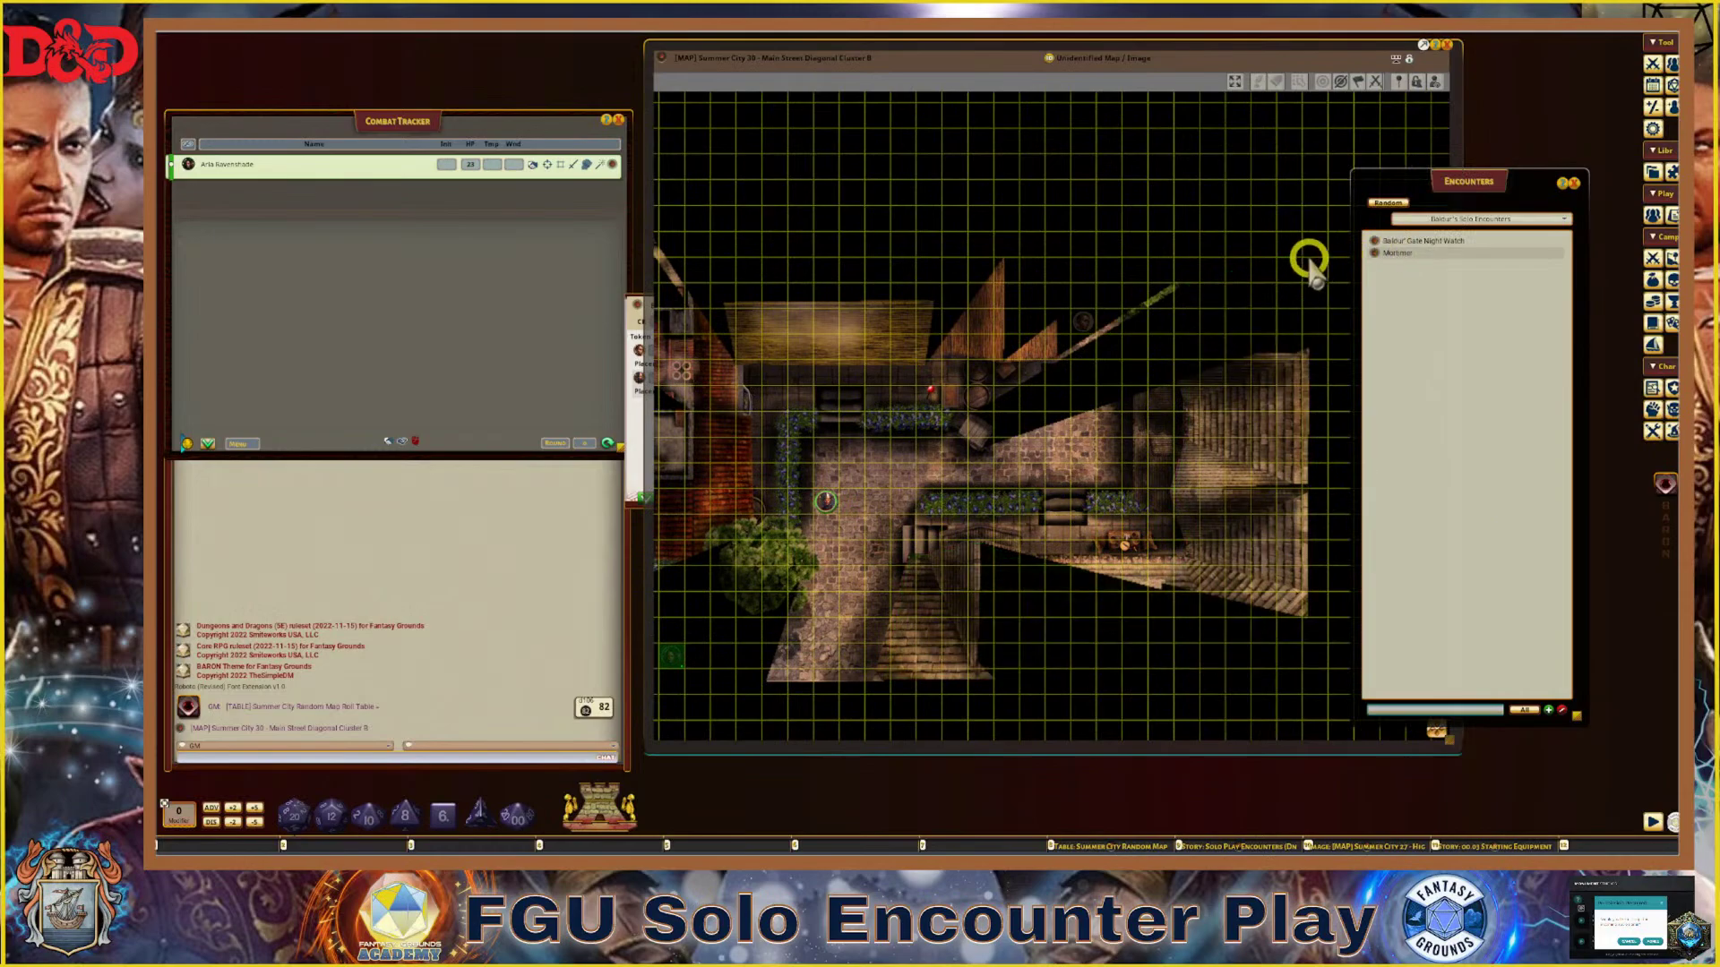
click(1408, 61)
click(1408, 61)
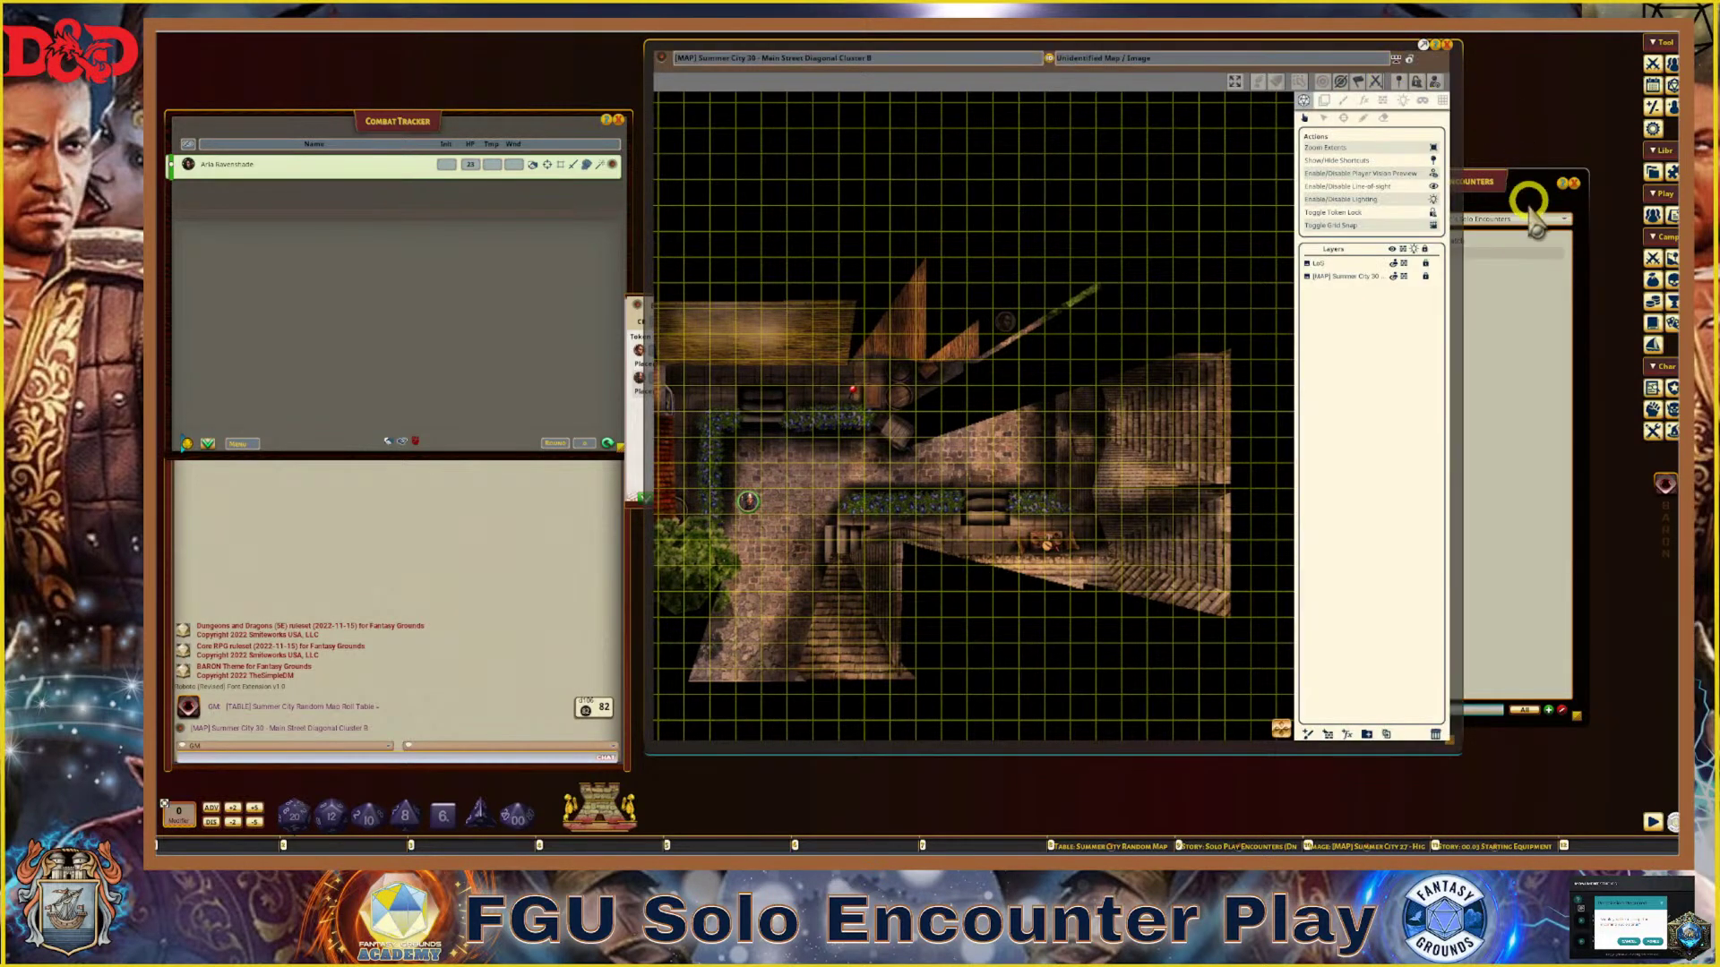
Shift the encounters list clear of the map controls and turn off line of sight and lighting on the street map
click(1522, 283)
scroll(1143, 296, up, 1)
scroll(1143, 291, down, 1)
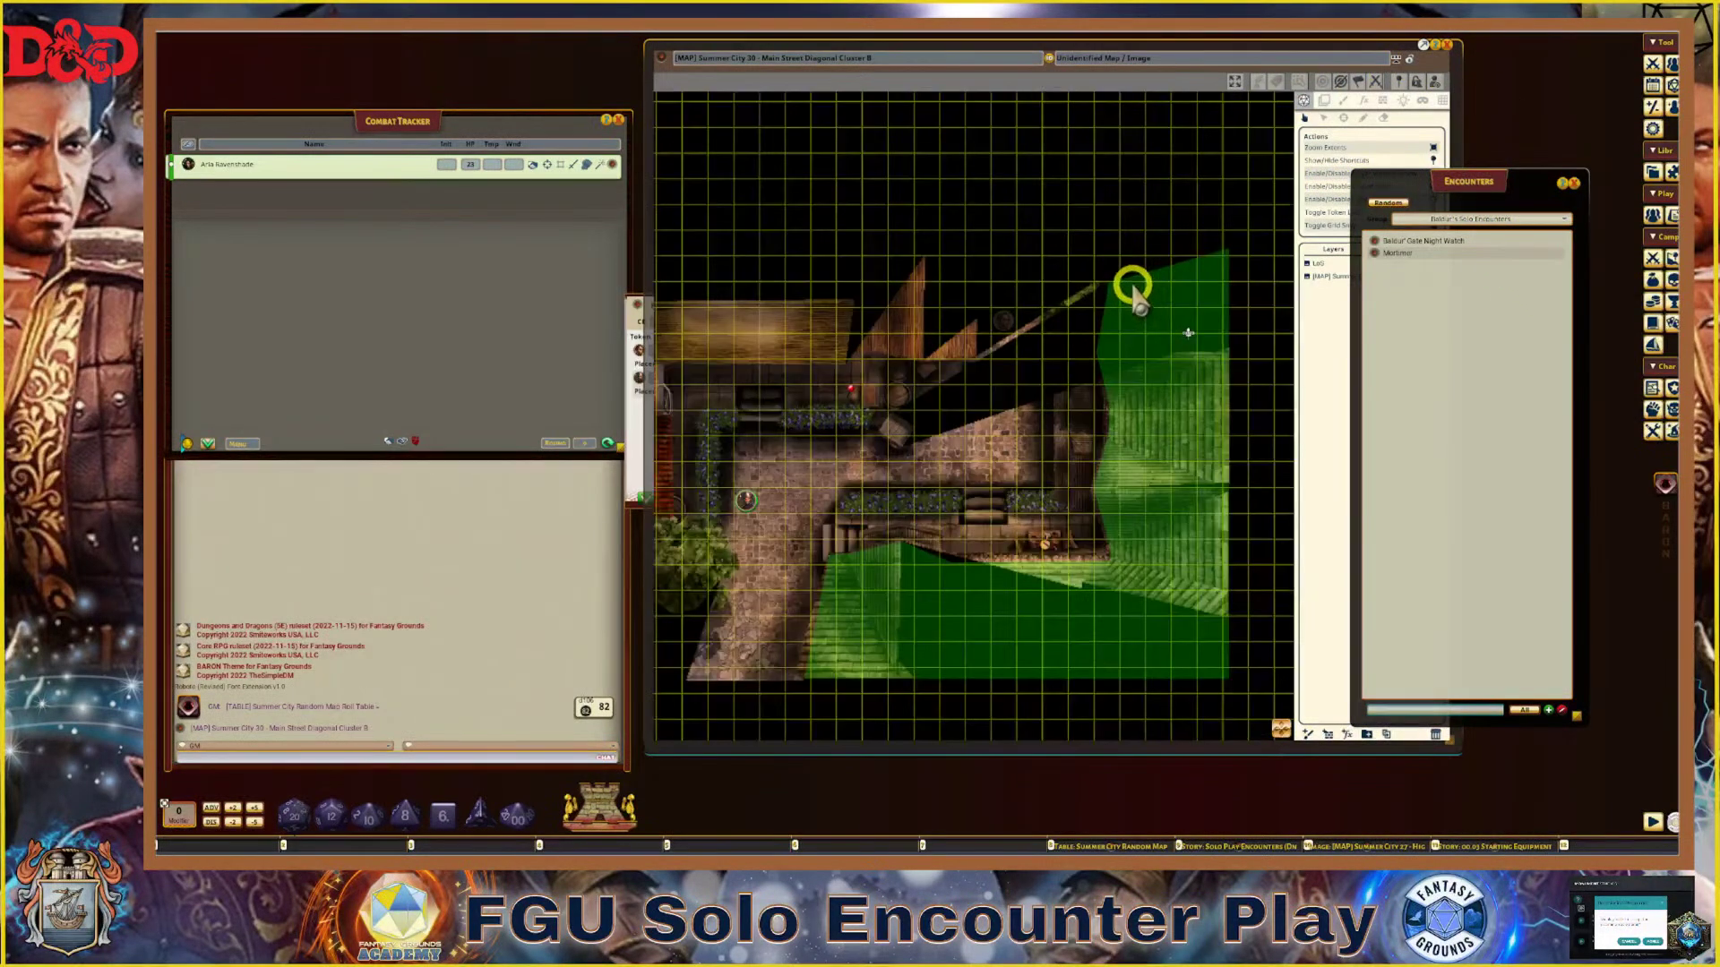
drag(1424, 180, 1492, 221)
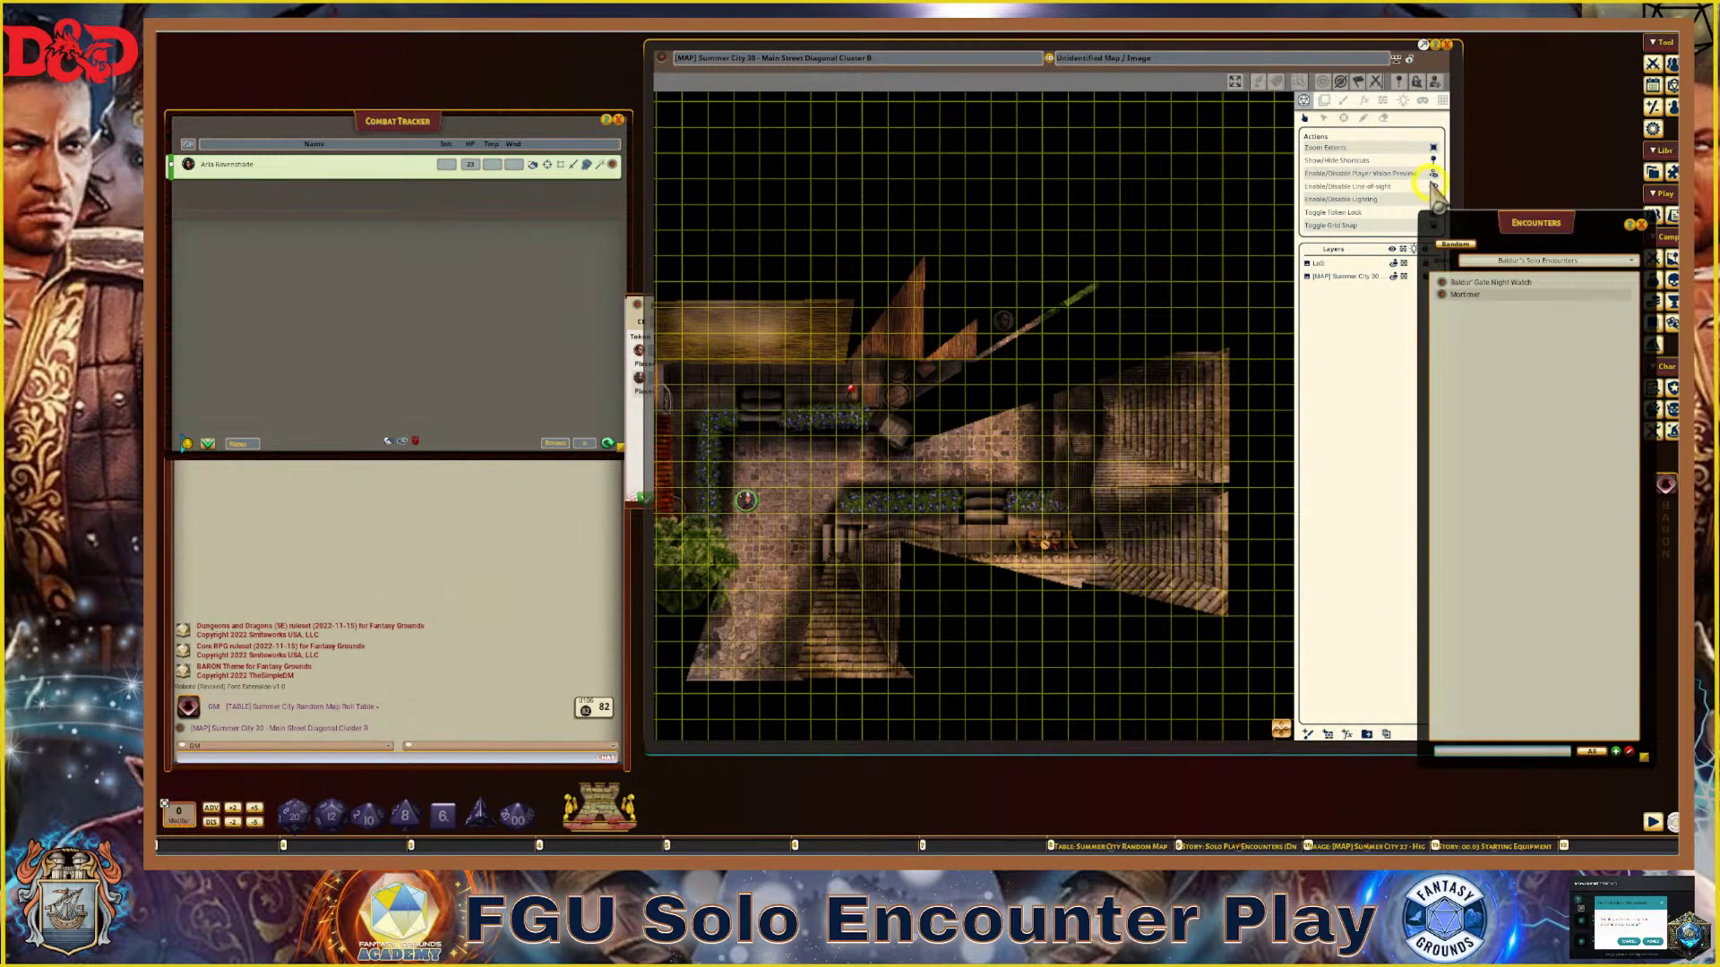
click(1433, 187)
click(1433, 199)
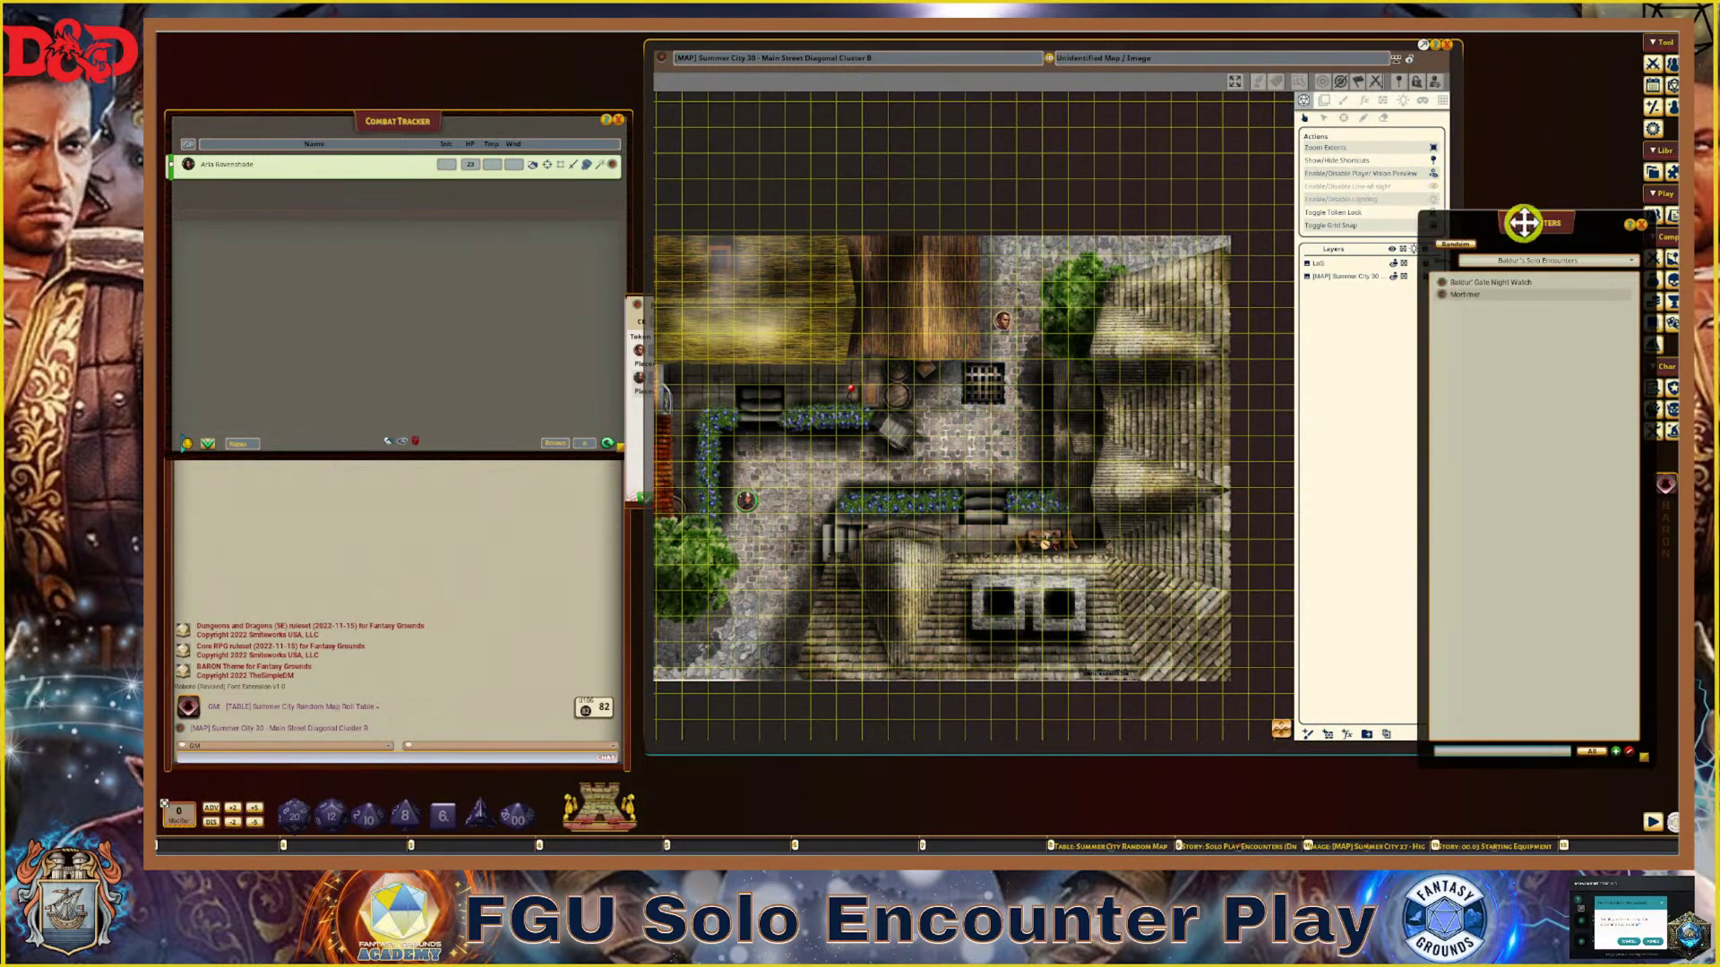
Open the Mortimer encounter from the encounters list and position its window beside the map's streets
drag(1523, 223, 1456, 159)
click(1371, 231)
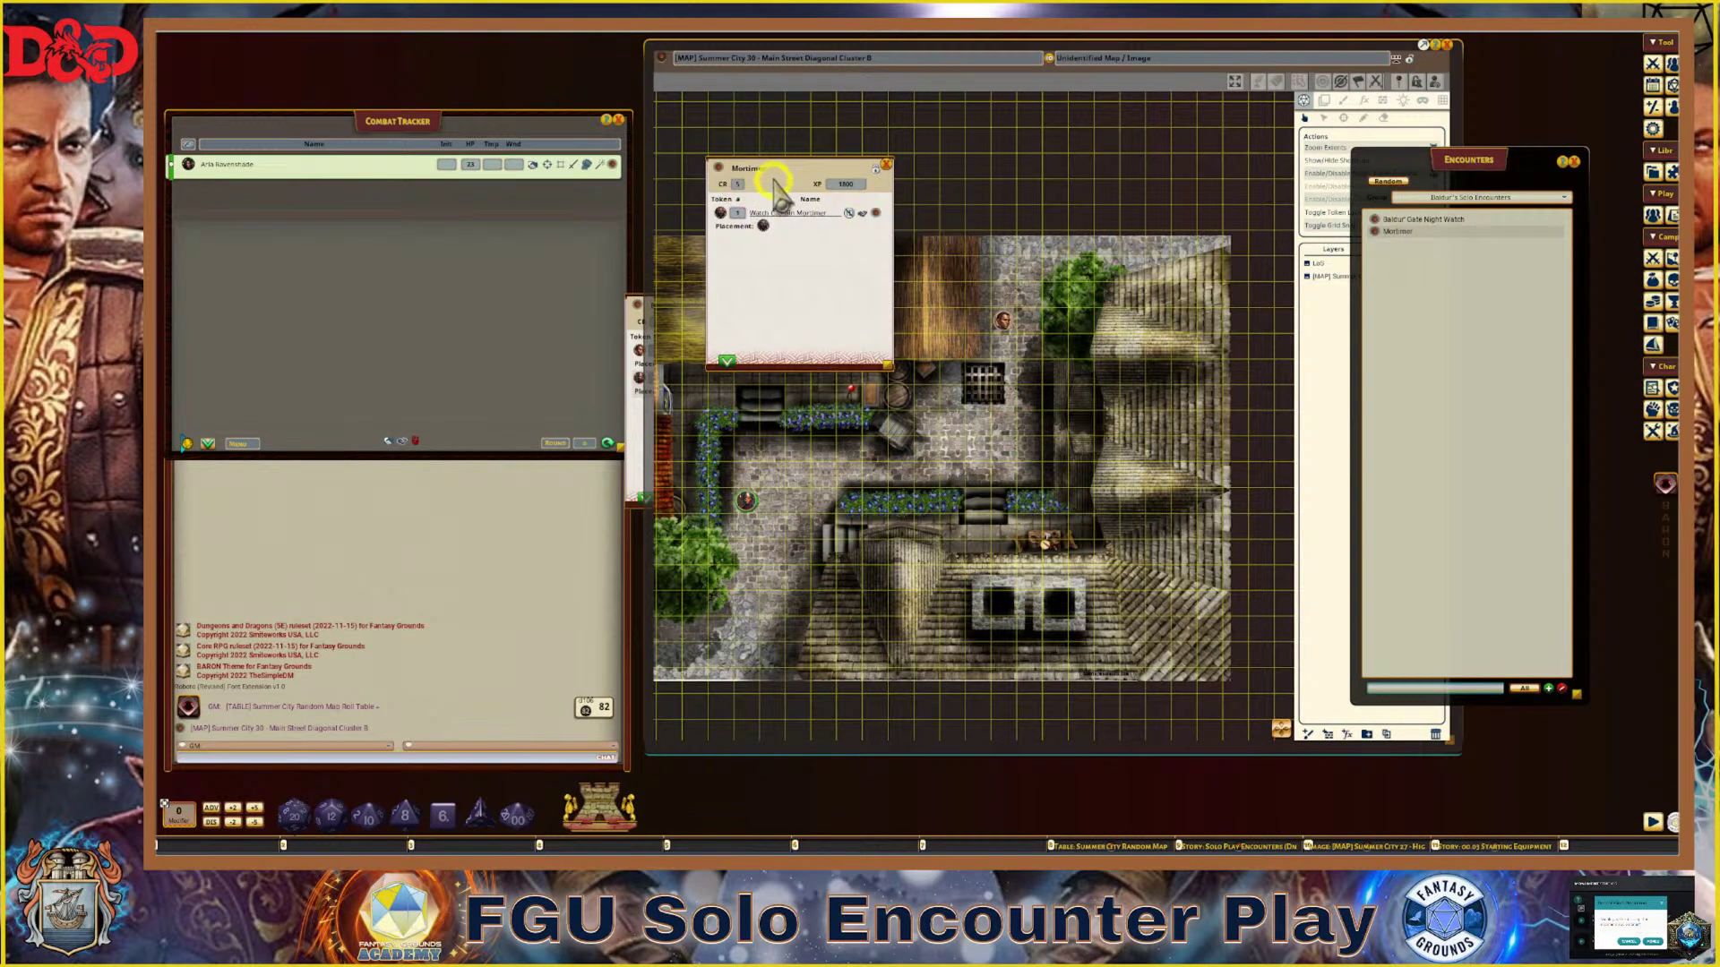
drag(825, 173, 729, 193)
scroll(1024, 317, up, 1)
scroll(1024, 317, down, 1)
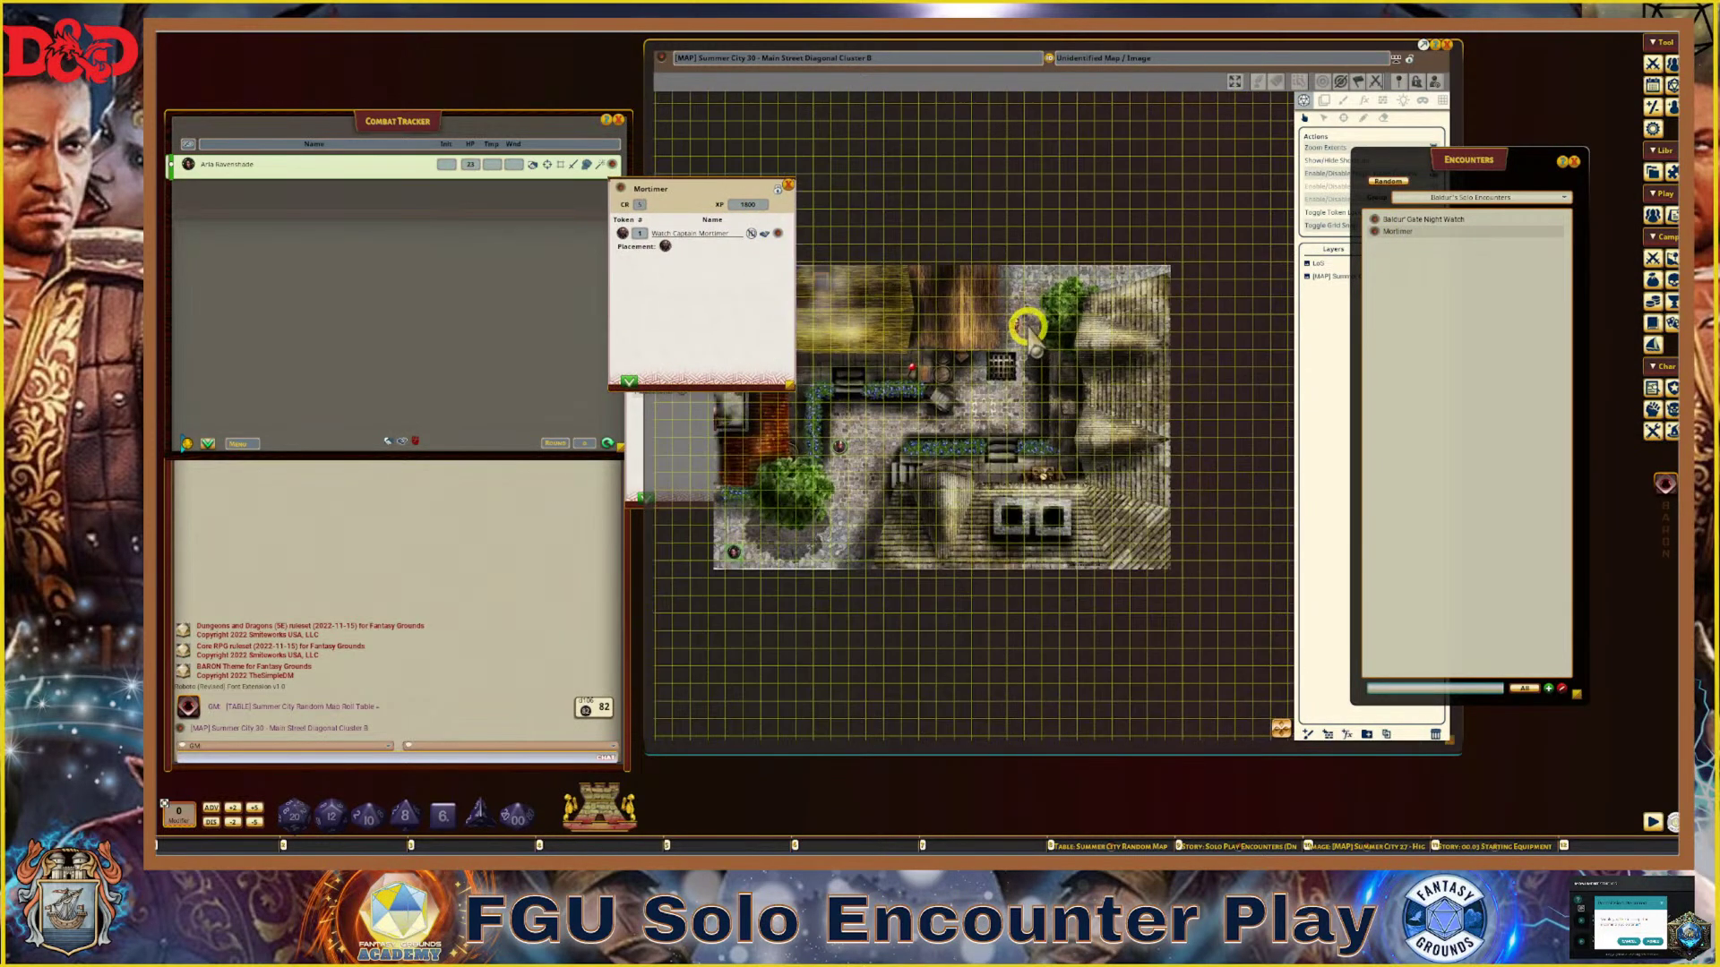
Move the guard above the grate one square down, pre-place Watch Captain Mortimer on the street beside the tree, and close his encounter
scroll(1005, 376, down, 2)
scroll(1015, 381, up, 2)
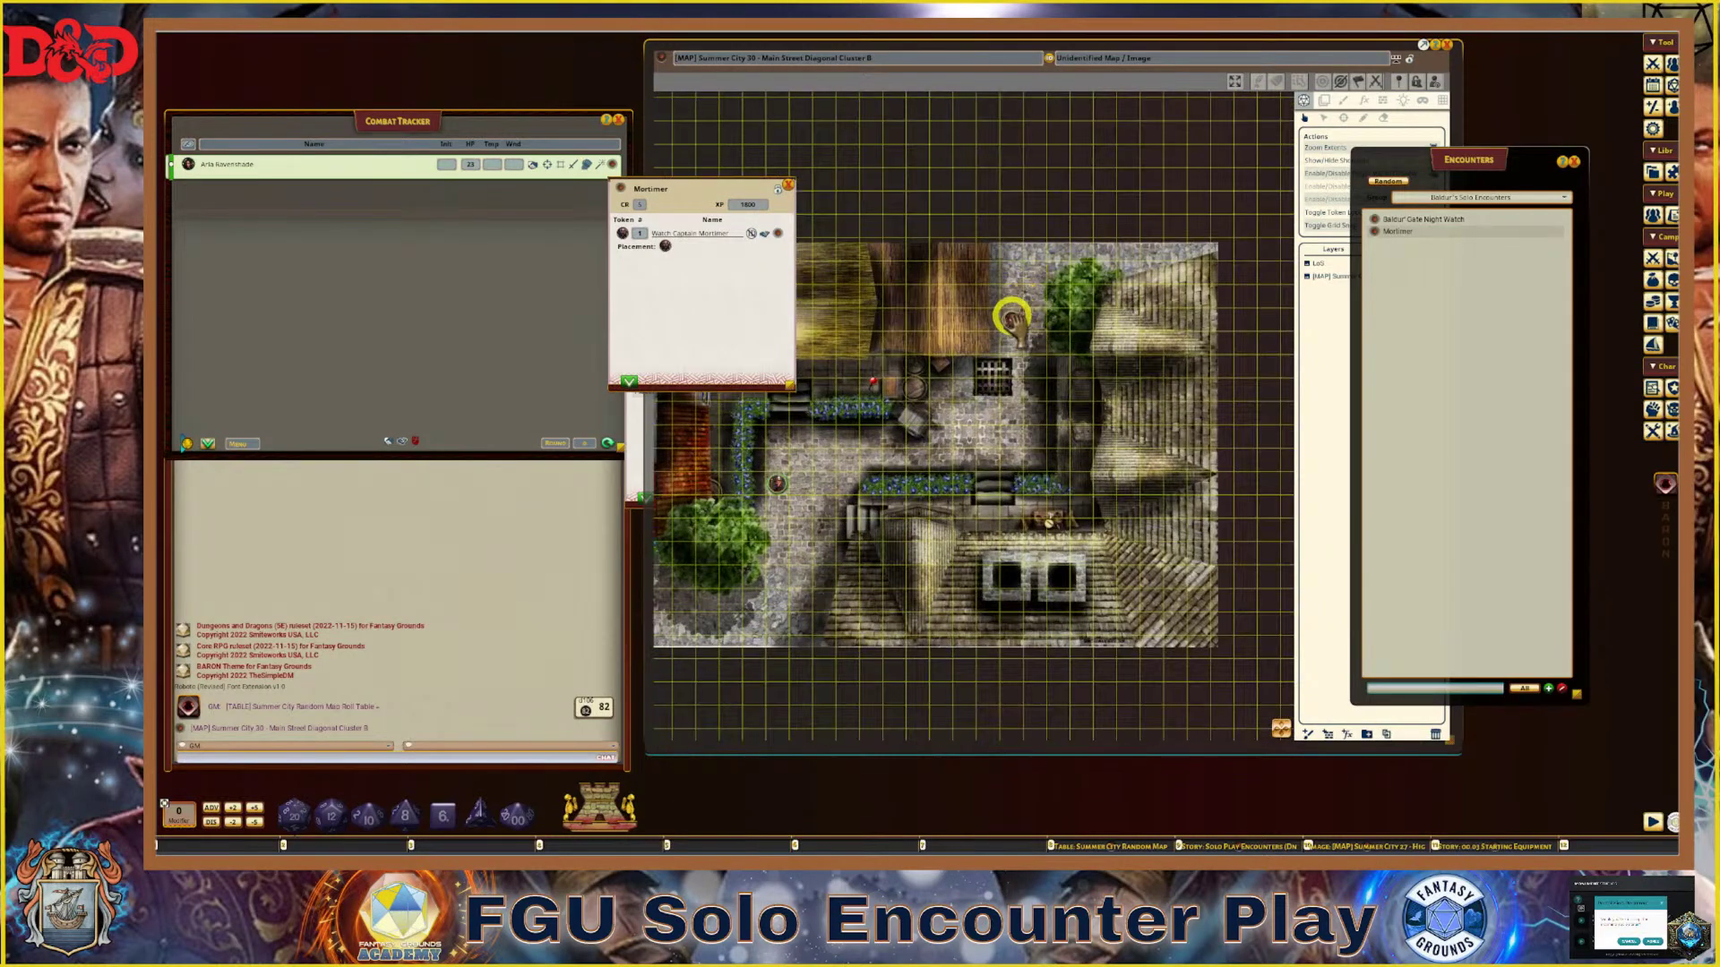
drag(1012, 318, 1012, 341)
click(634, 273)
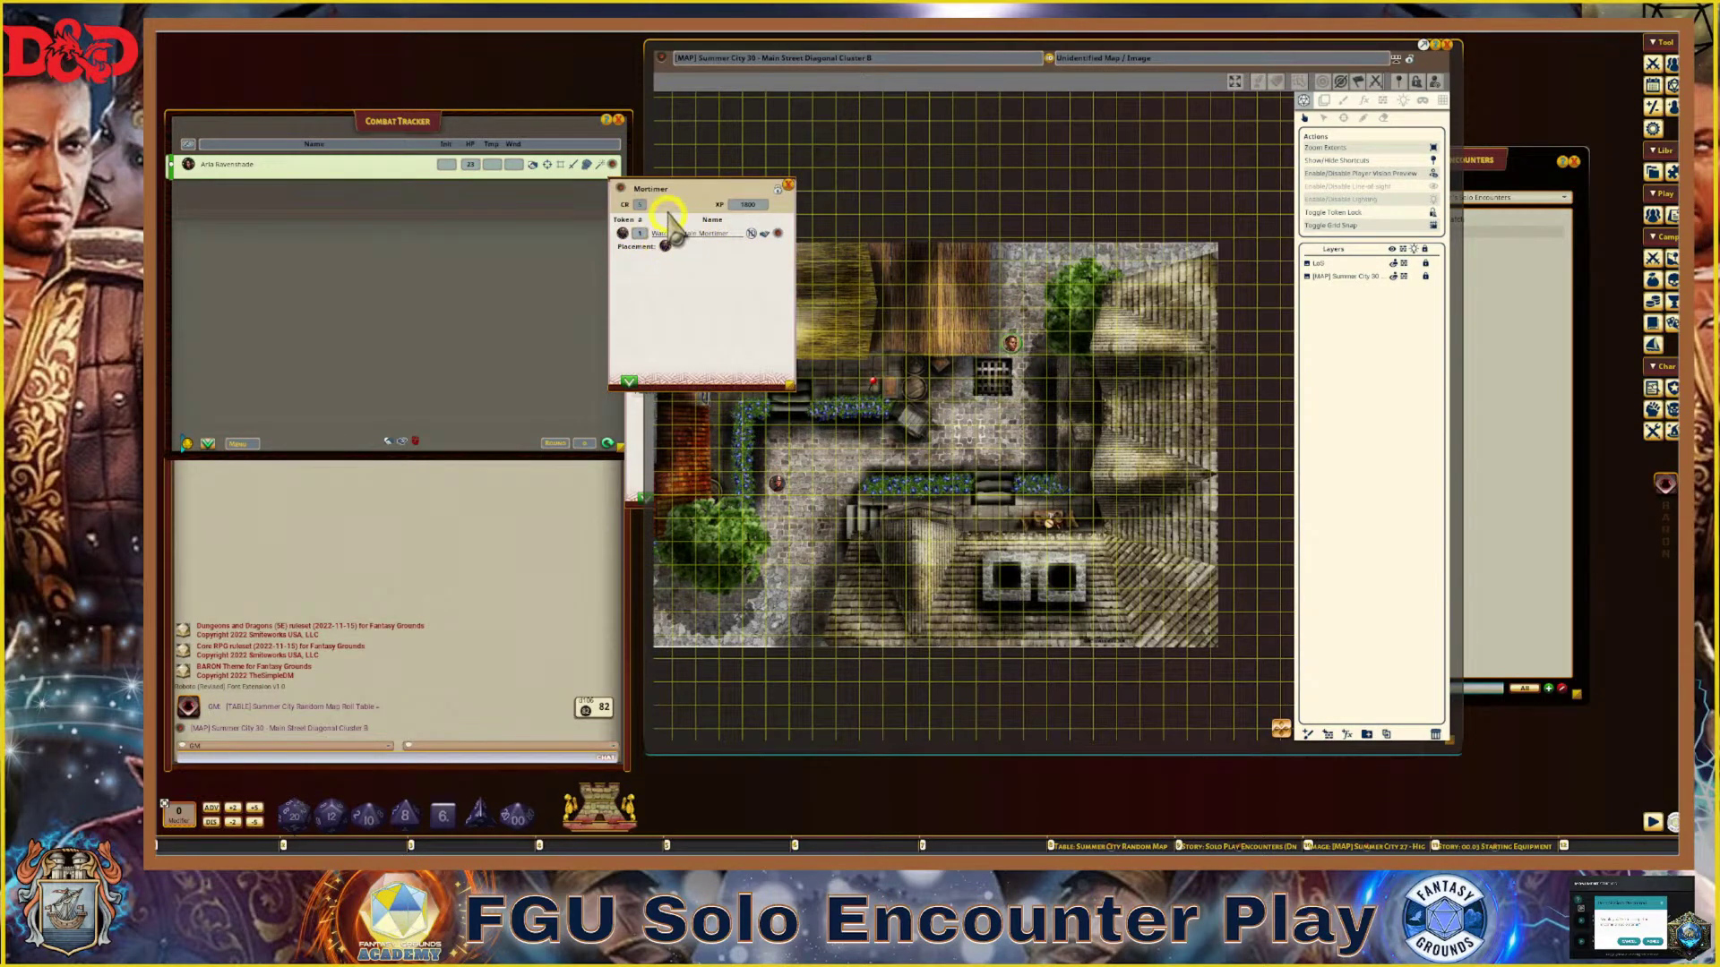
drag(669, 255, 1034, 272)
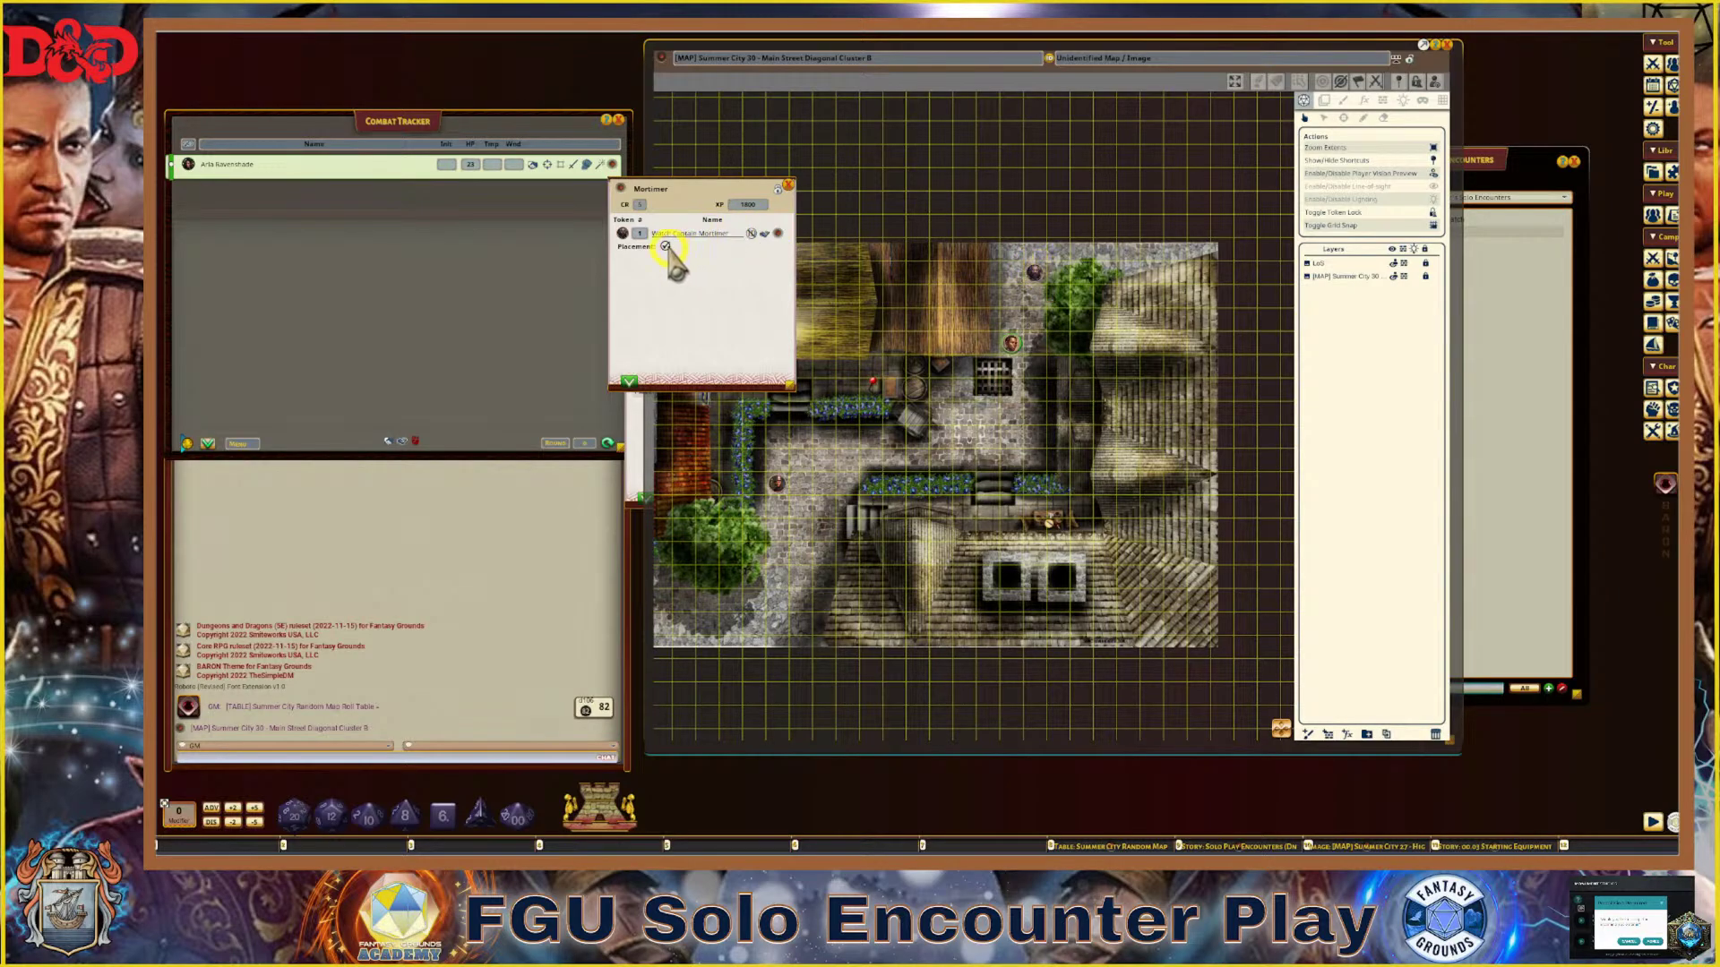
click(788, 185)
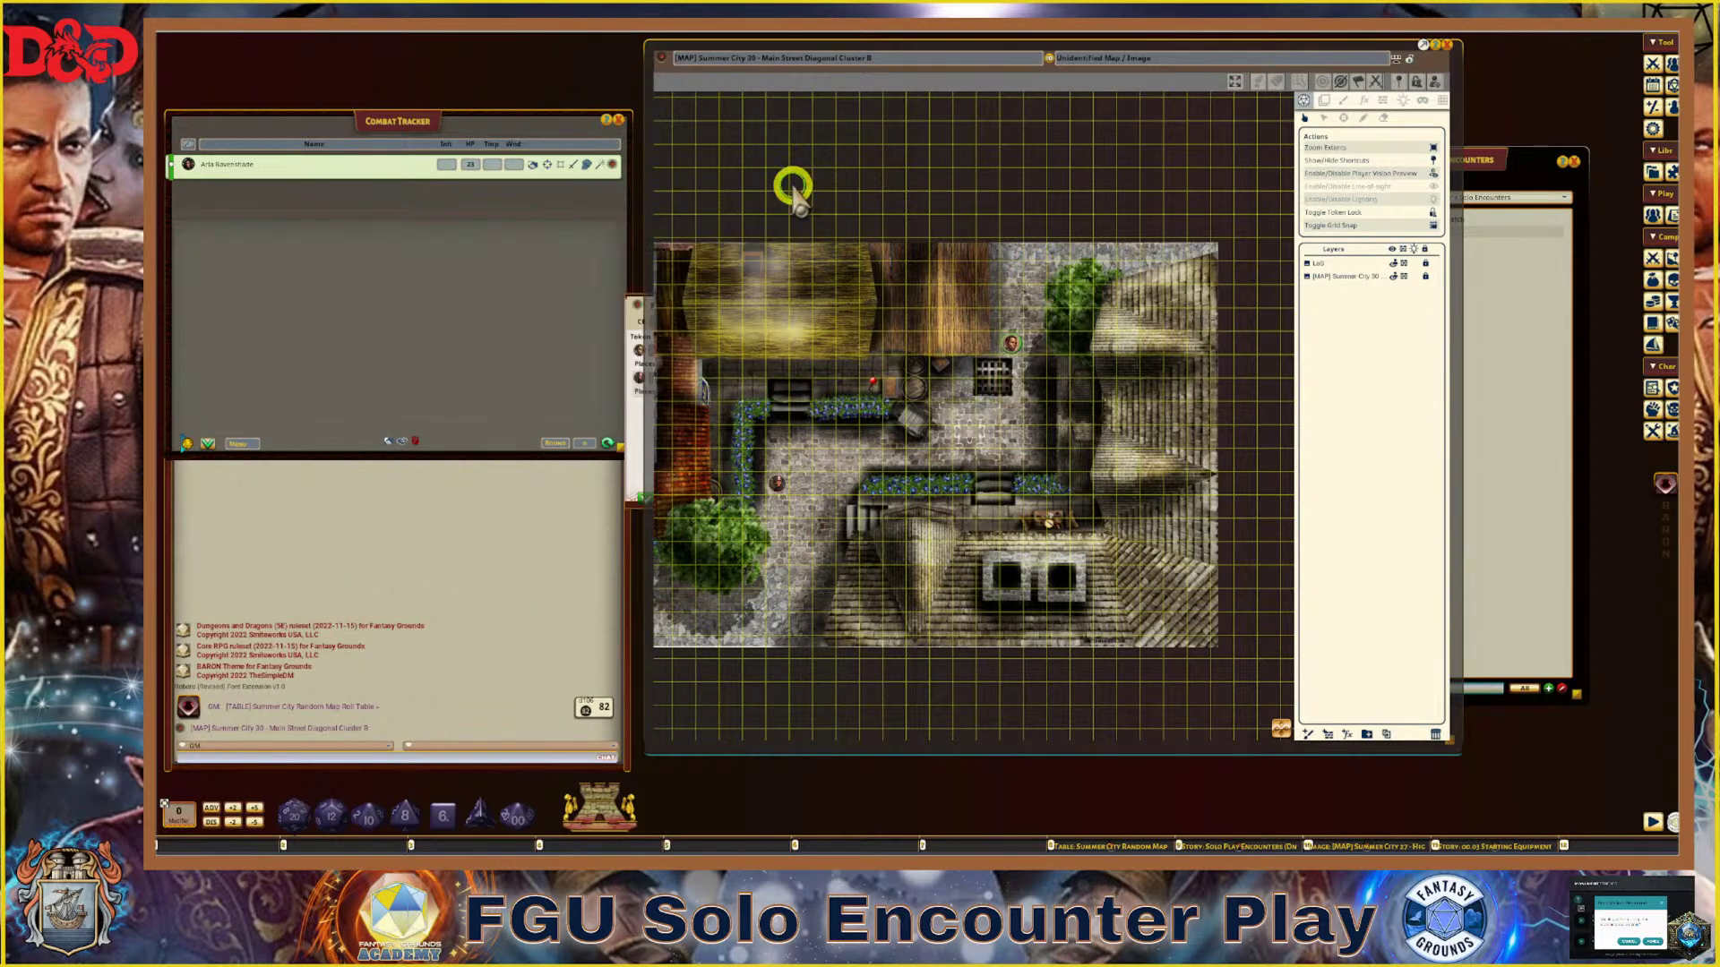
Close the Night Watch encounter and pin the Mortimer encounter to the map's upper edge, right of the tree
click(633, 434)
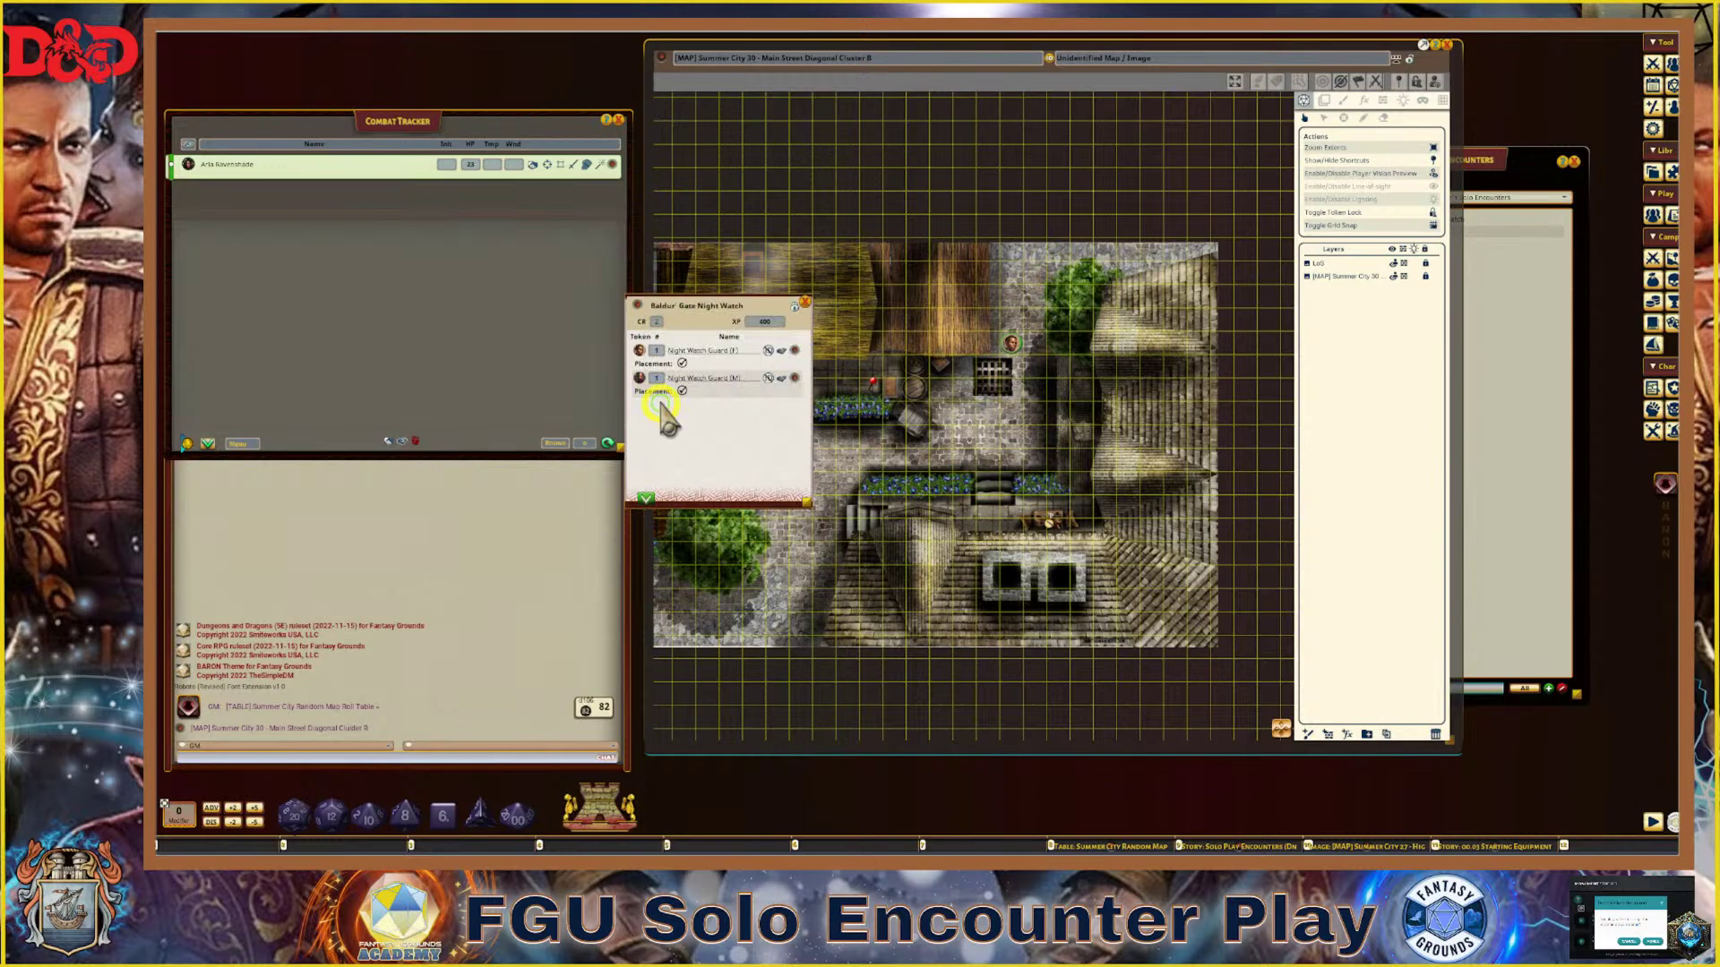
click(804, 302)
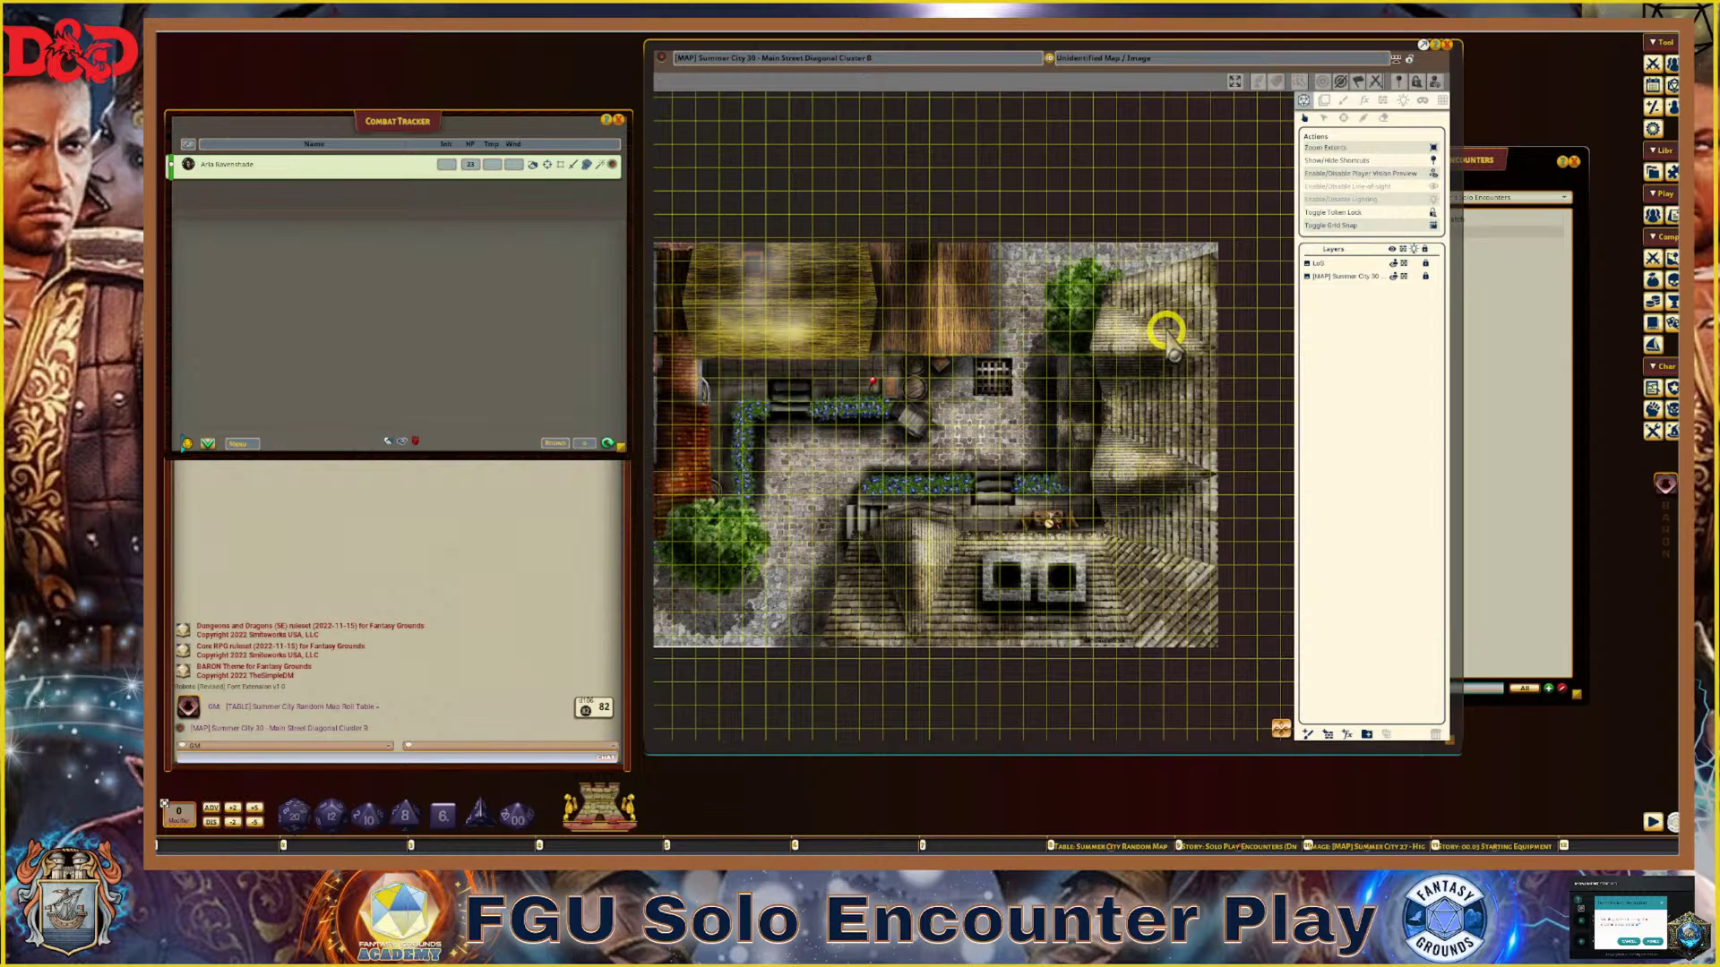
click(1513, 163)
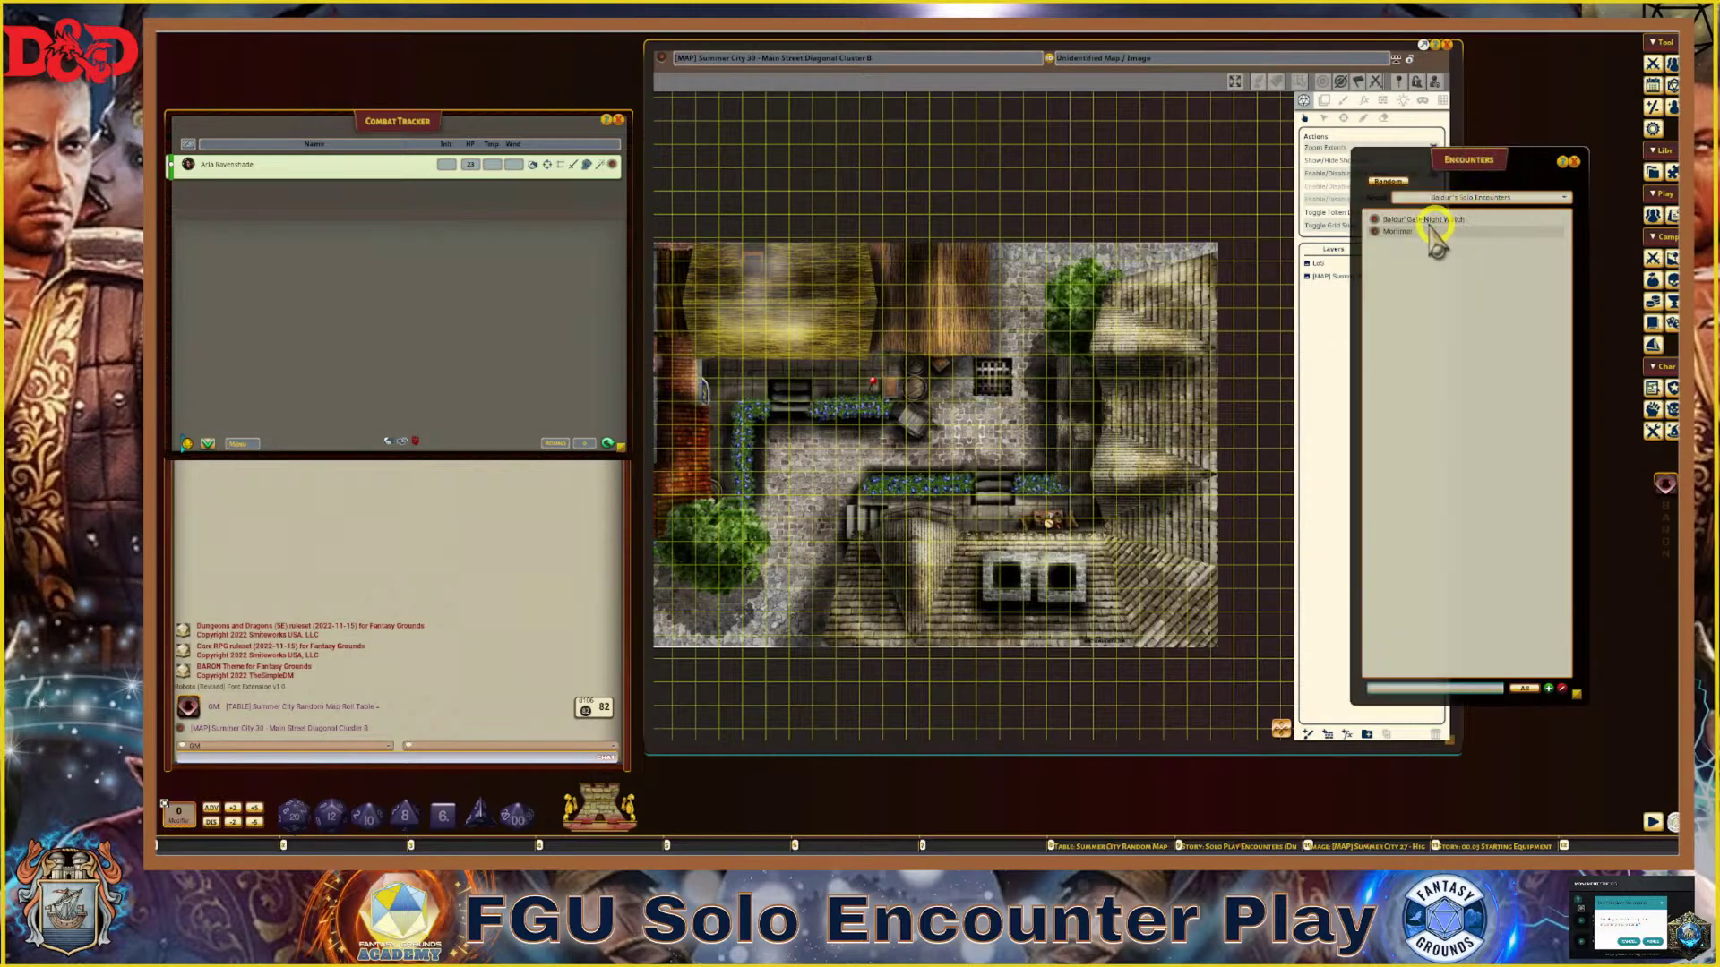
click(1375, 231)
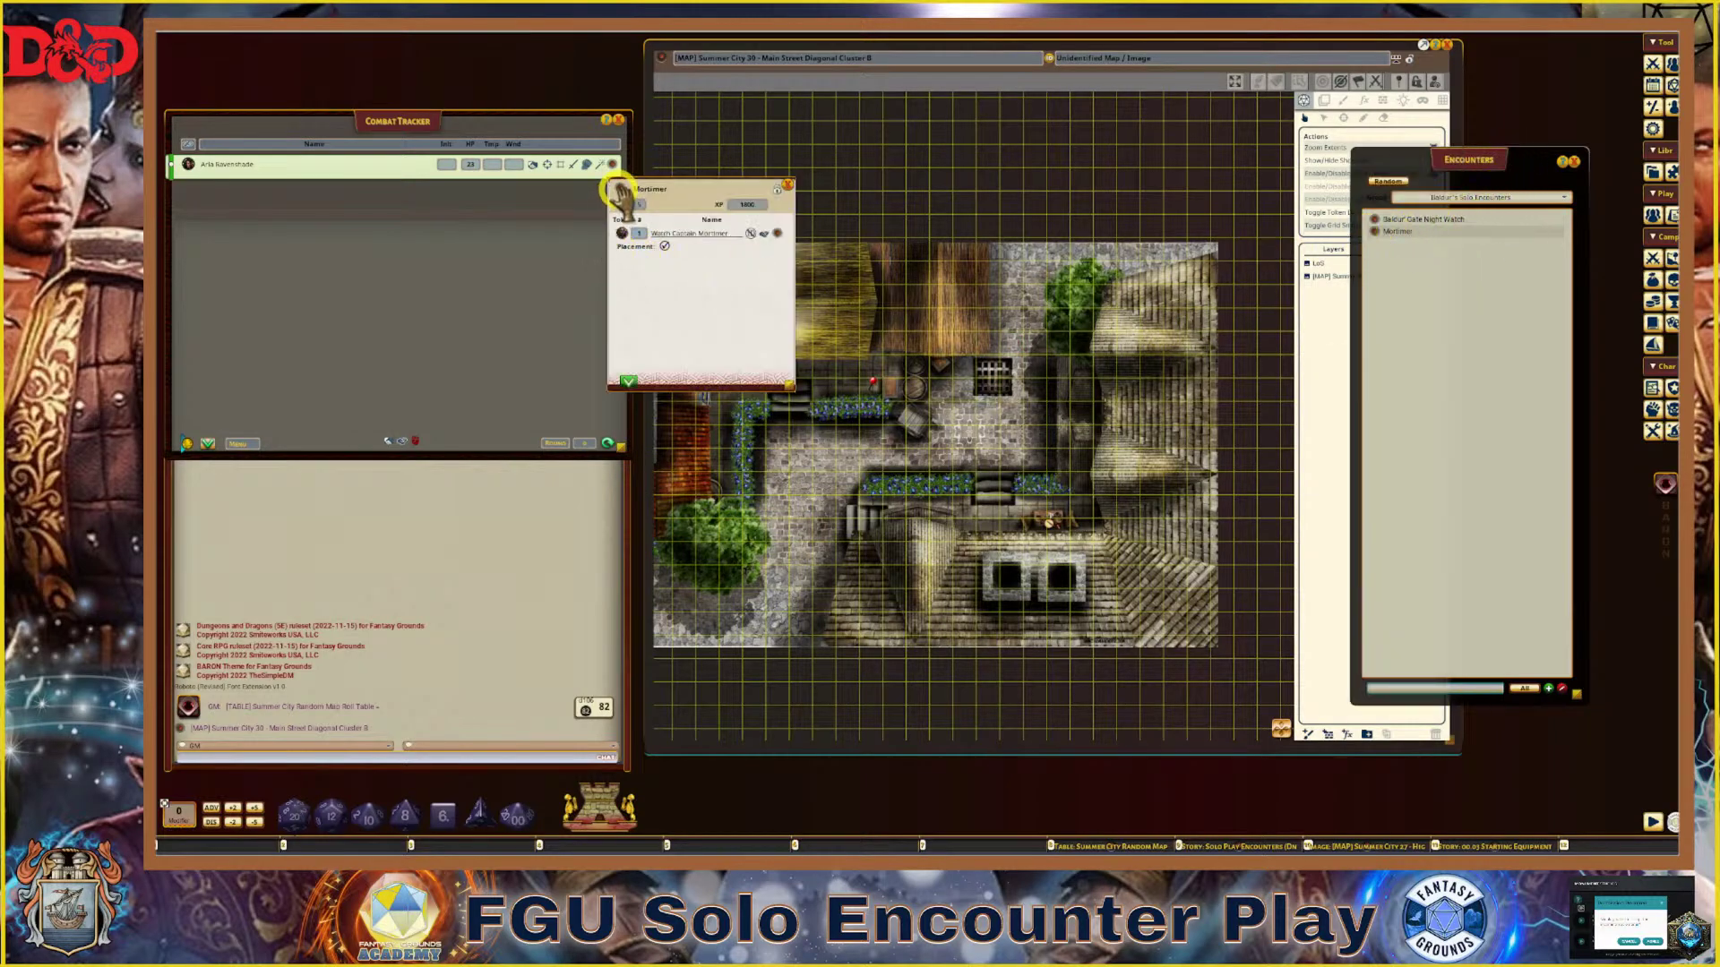
drag(619, 189, 1129, 252)
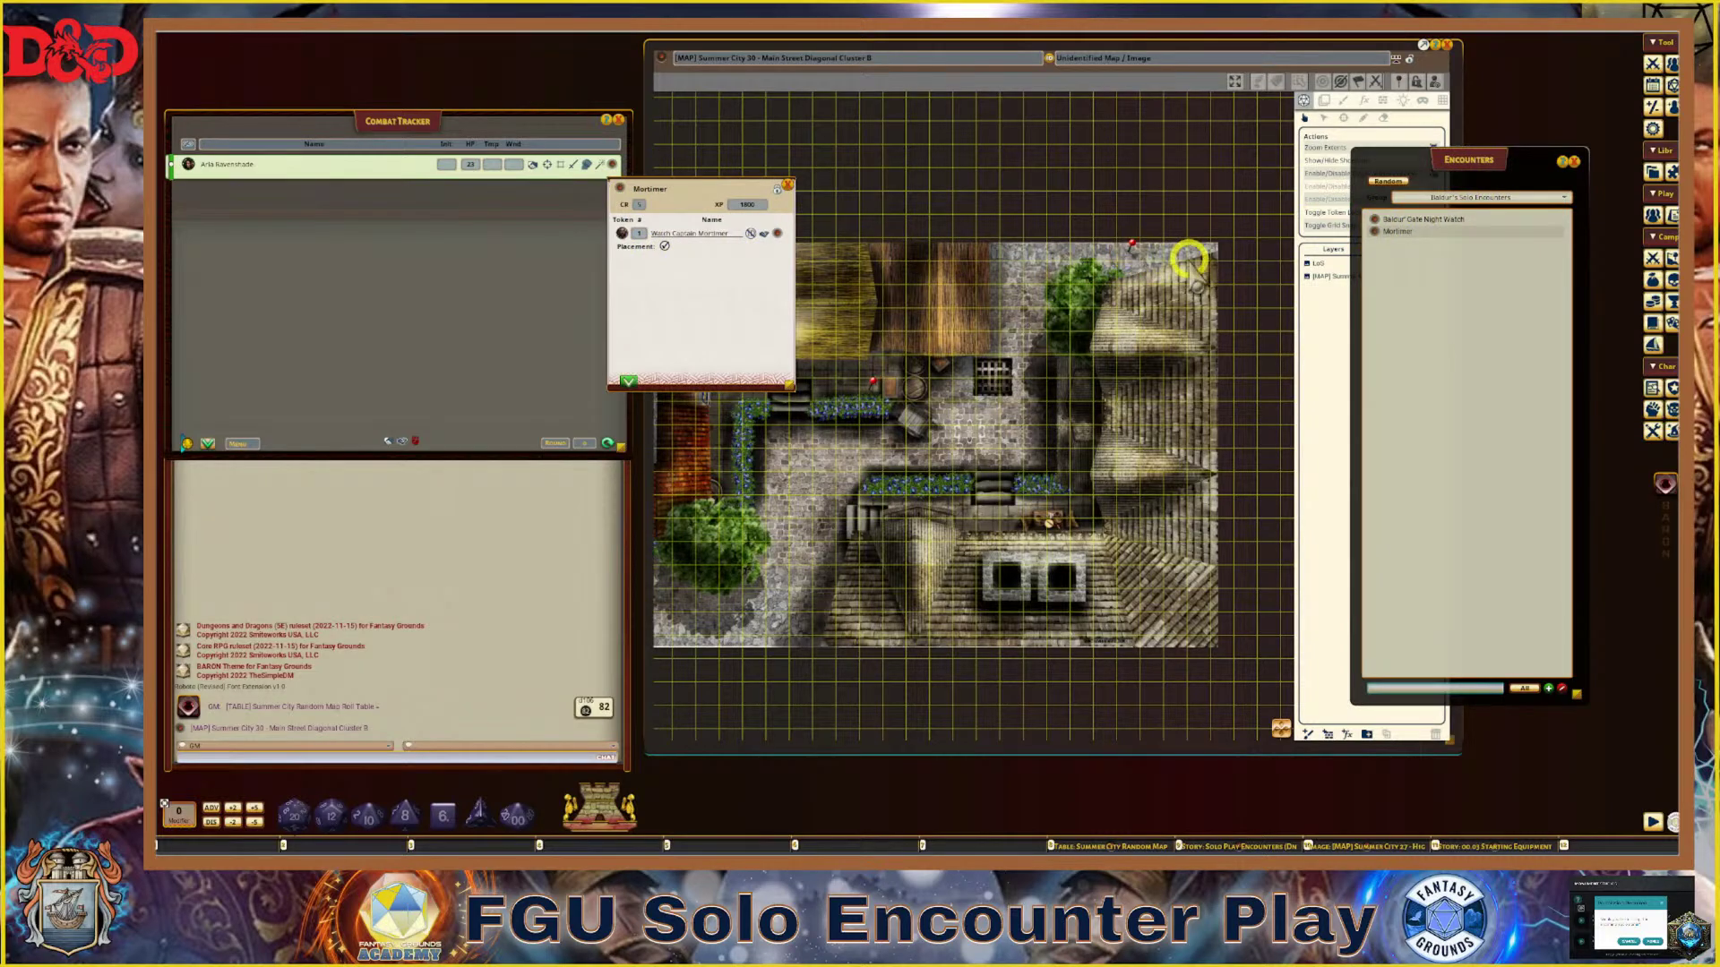
click(787, 185)
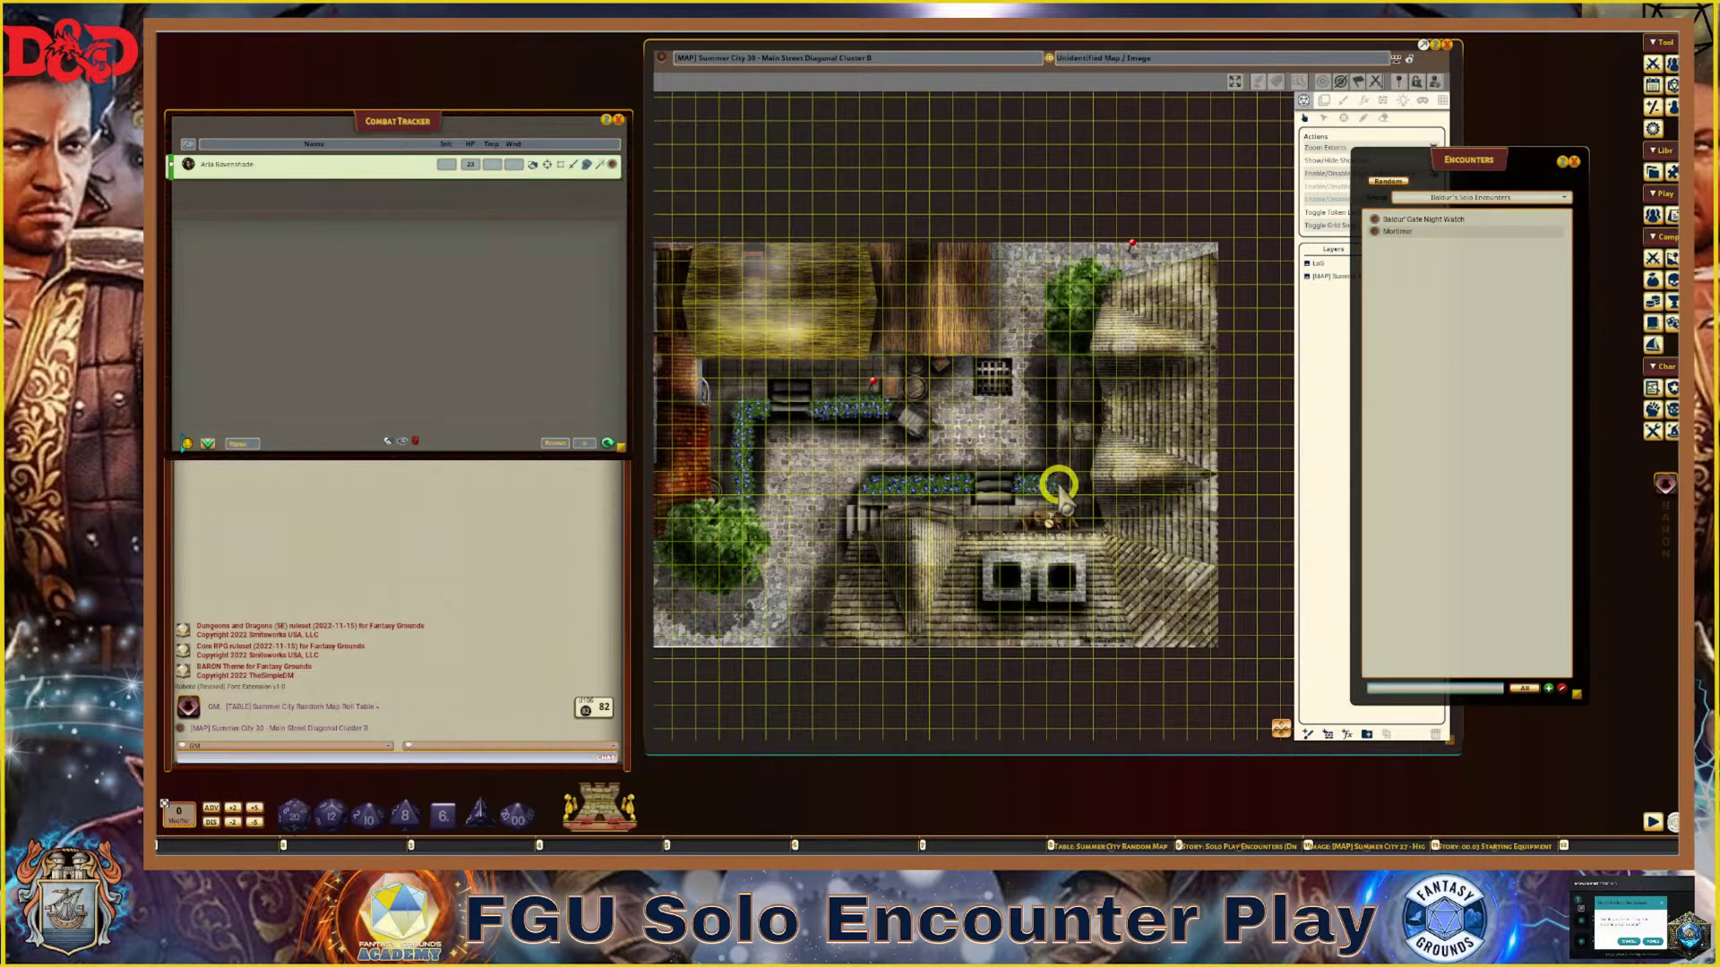
Open the Night Watch encounter from its map pin, add its guards to the combat tracker, and close the encounter
scroll(1062, 489, up, 1)
scroll(1056, 486, down, 2)
scroll(741, 621, up, 2)
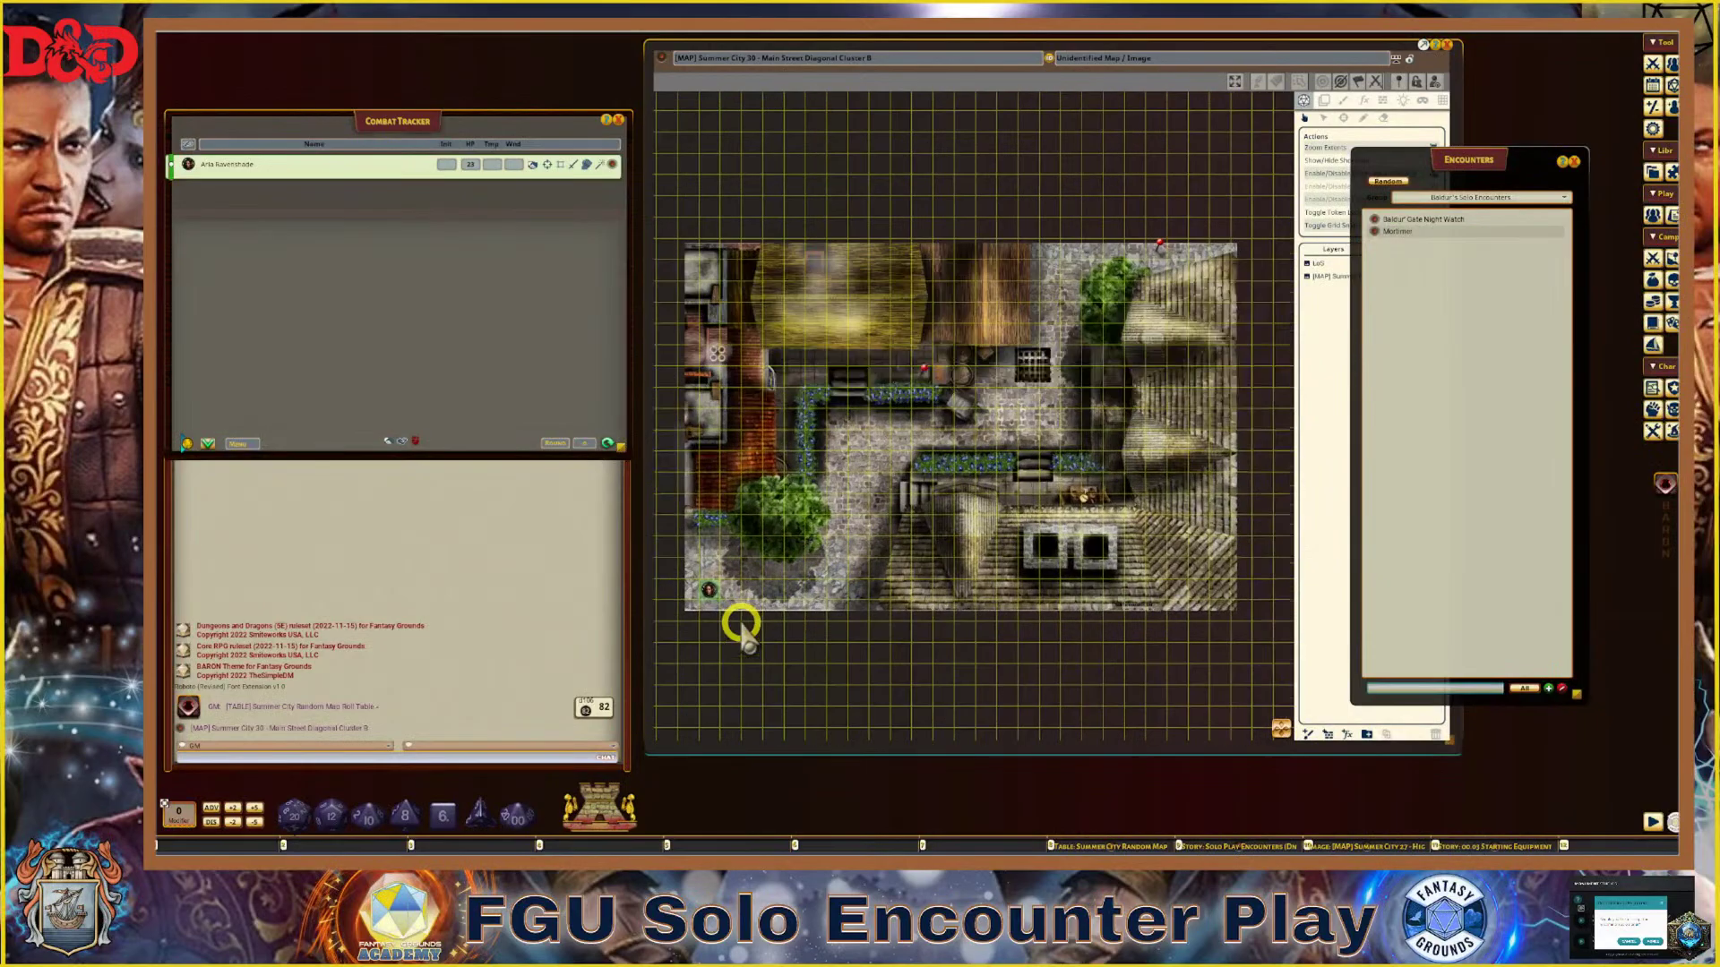
click(707, 591)
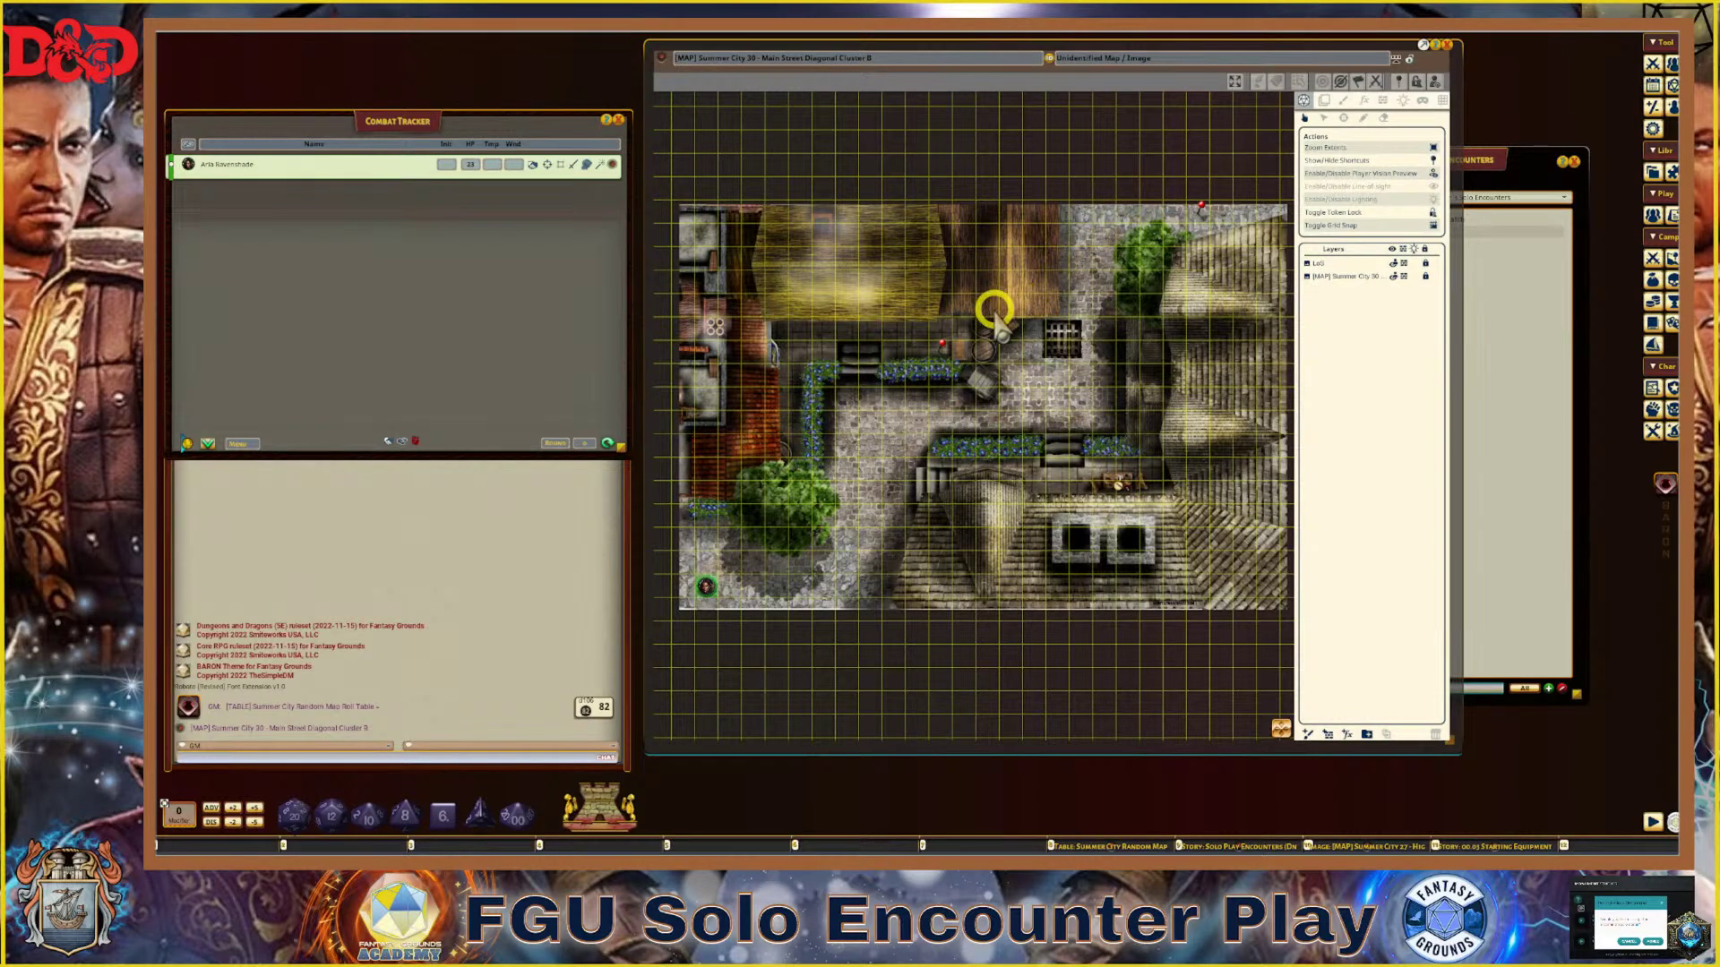
double_click(938, 341)
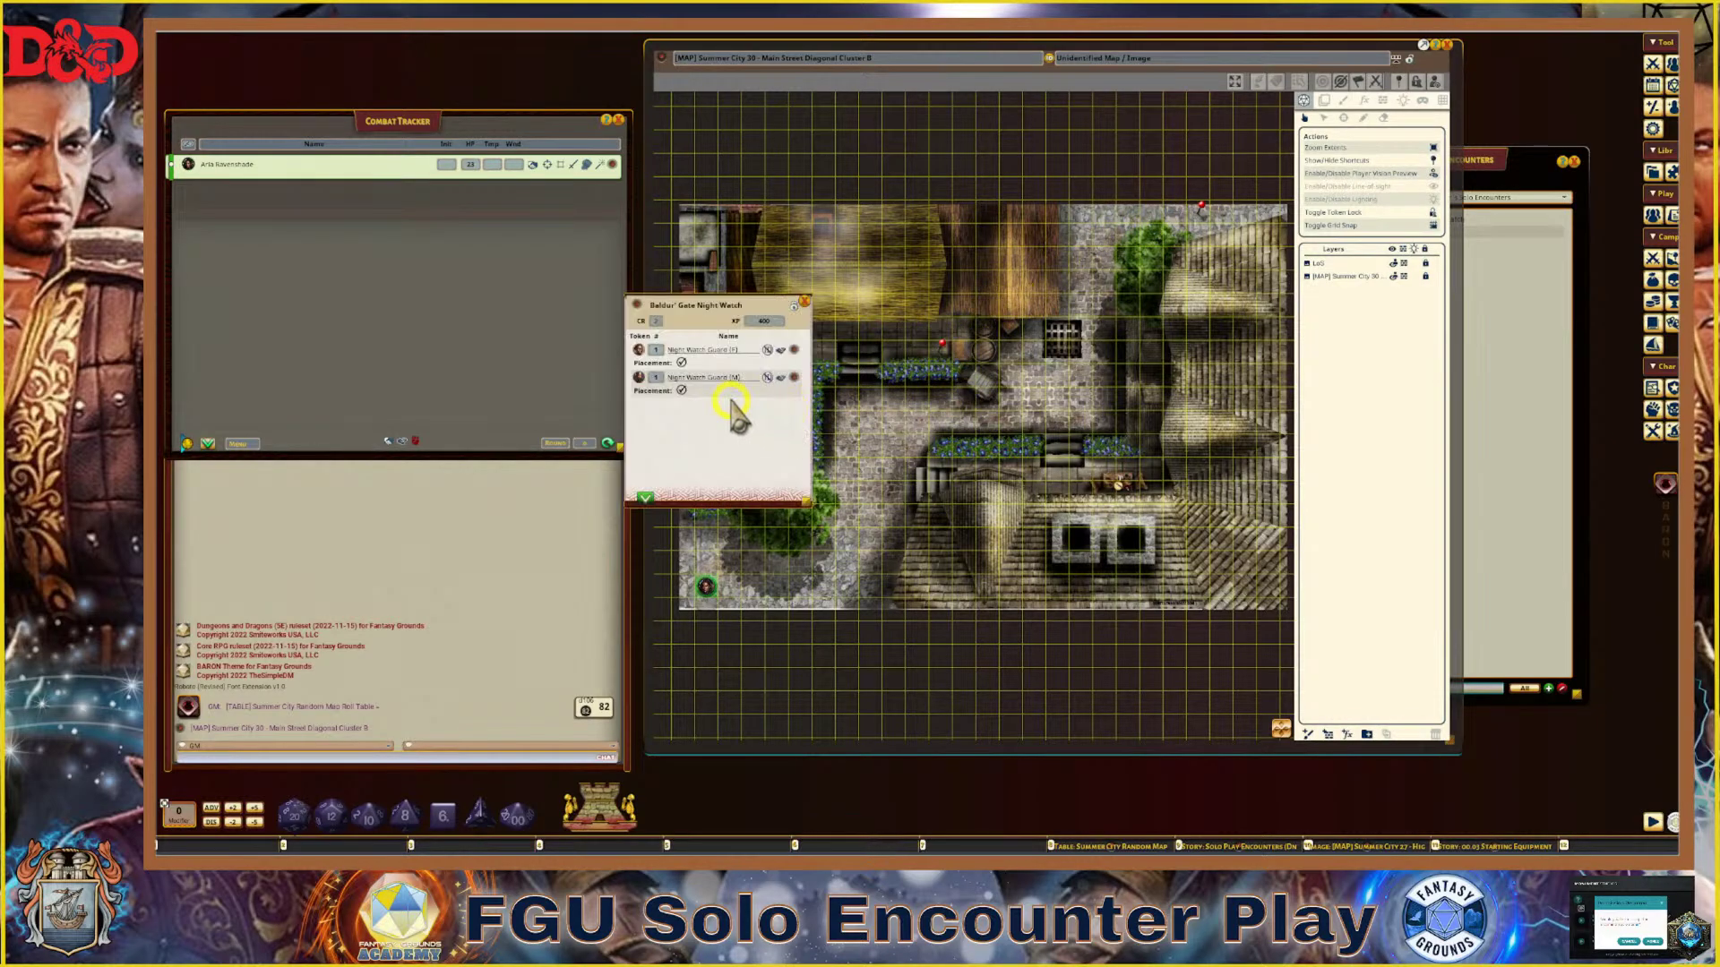
click(643, 500)
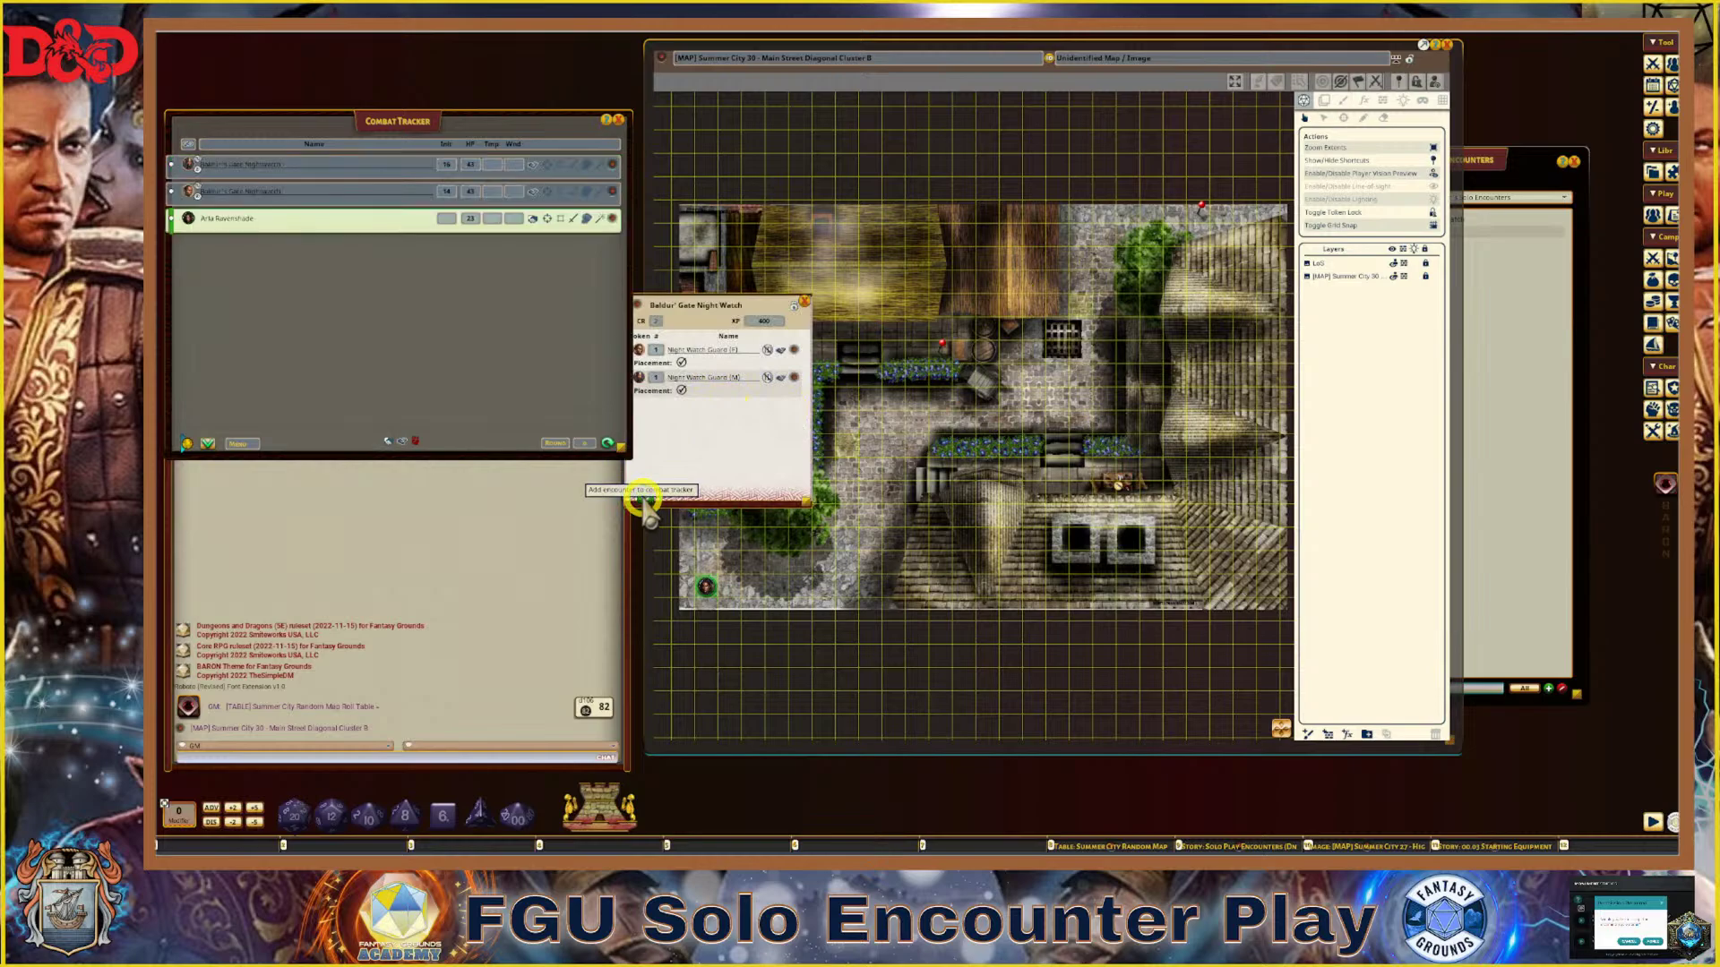
click(805, 302)
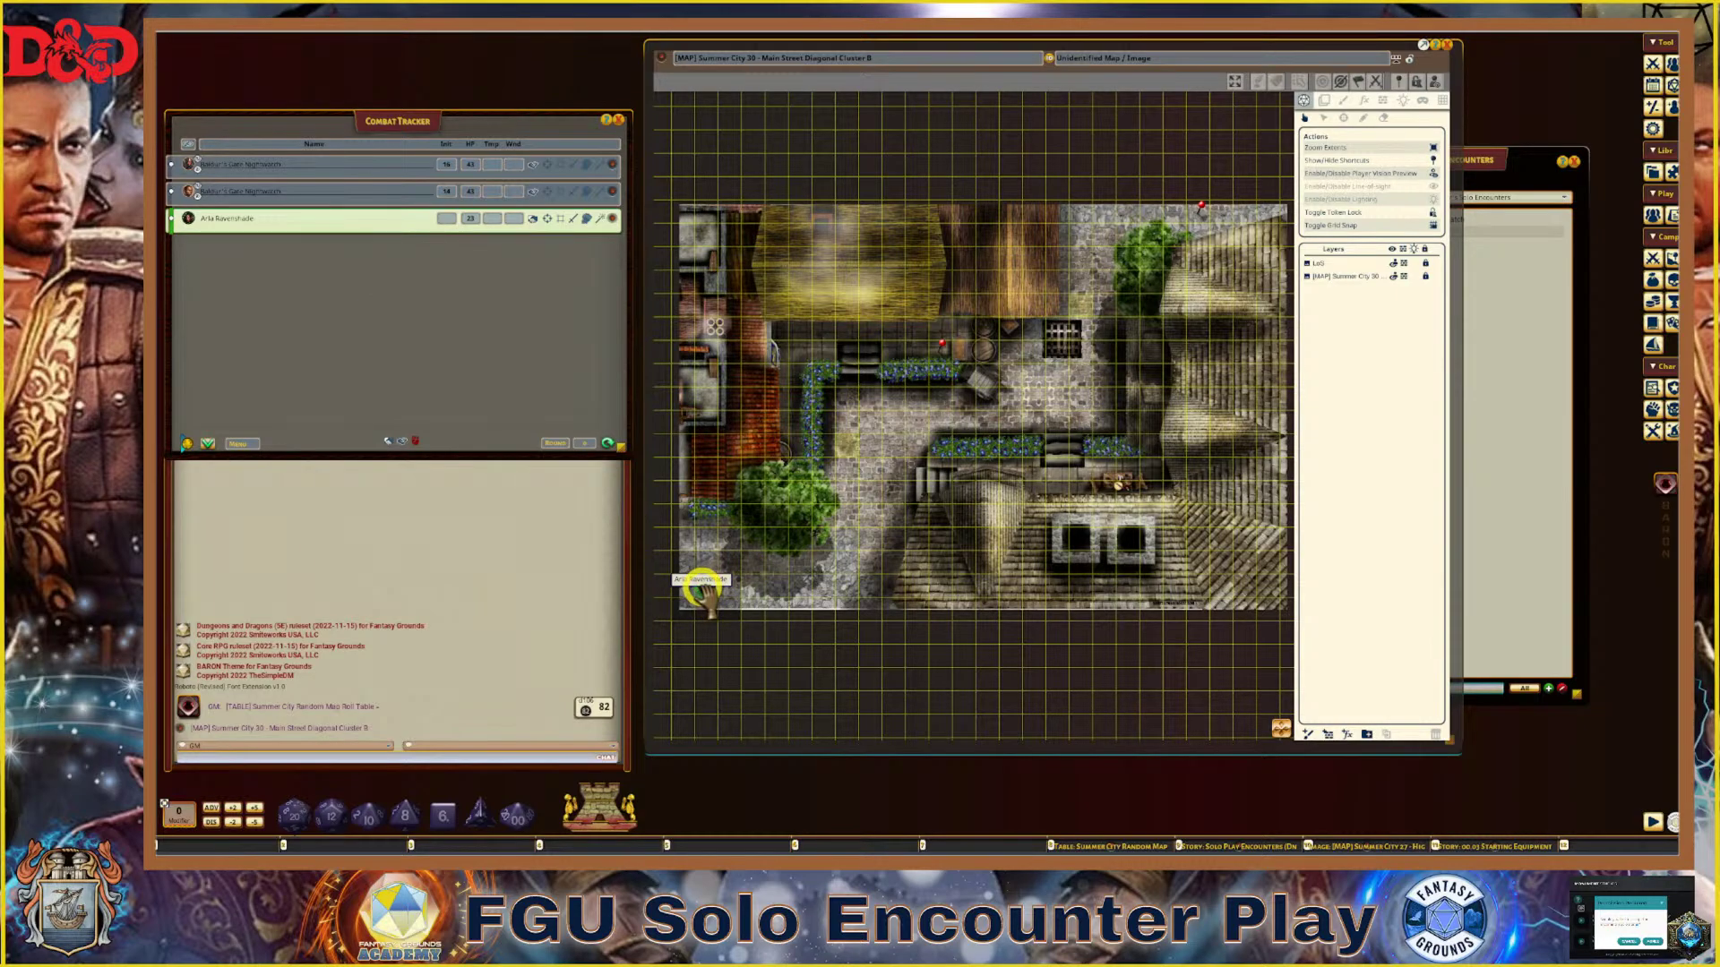
mouse_move(710, 600)
mouse_down()
mouse_move(825, 602)
mouse_move(721, 600)
mouse_up()
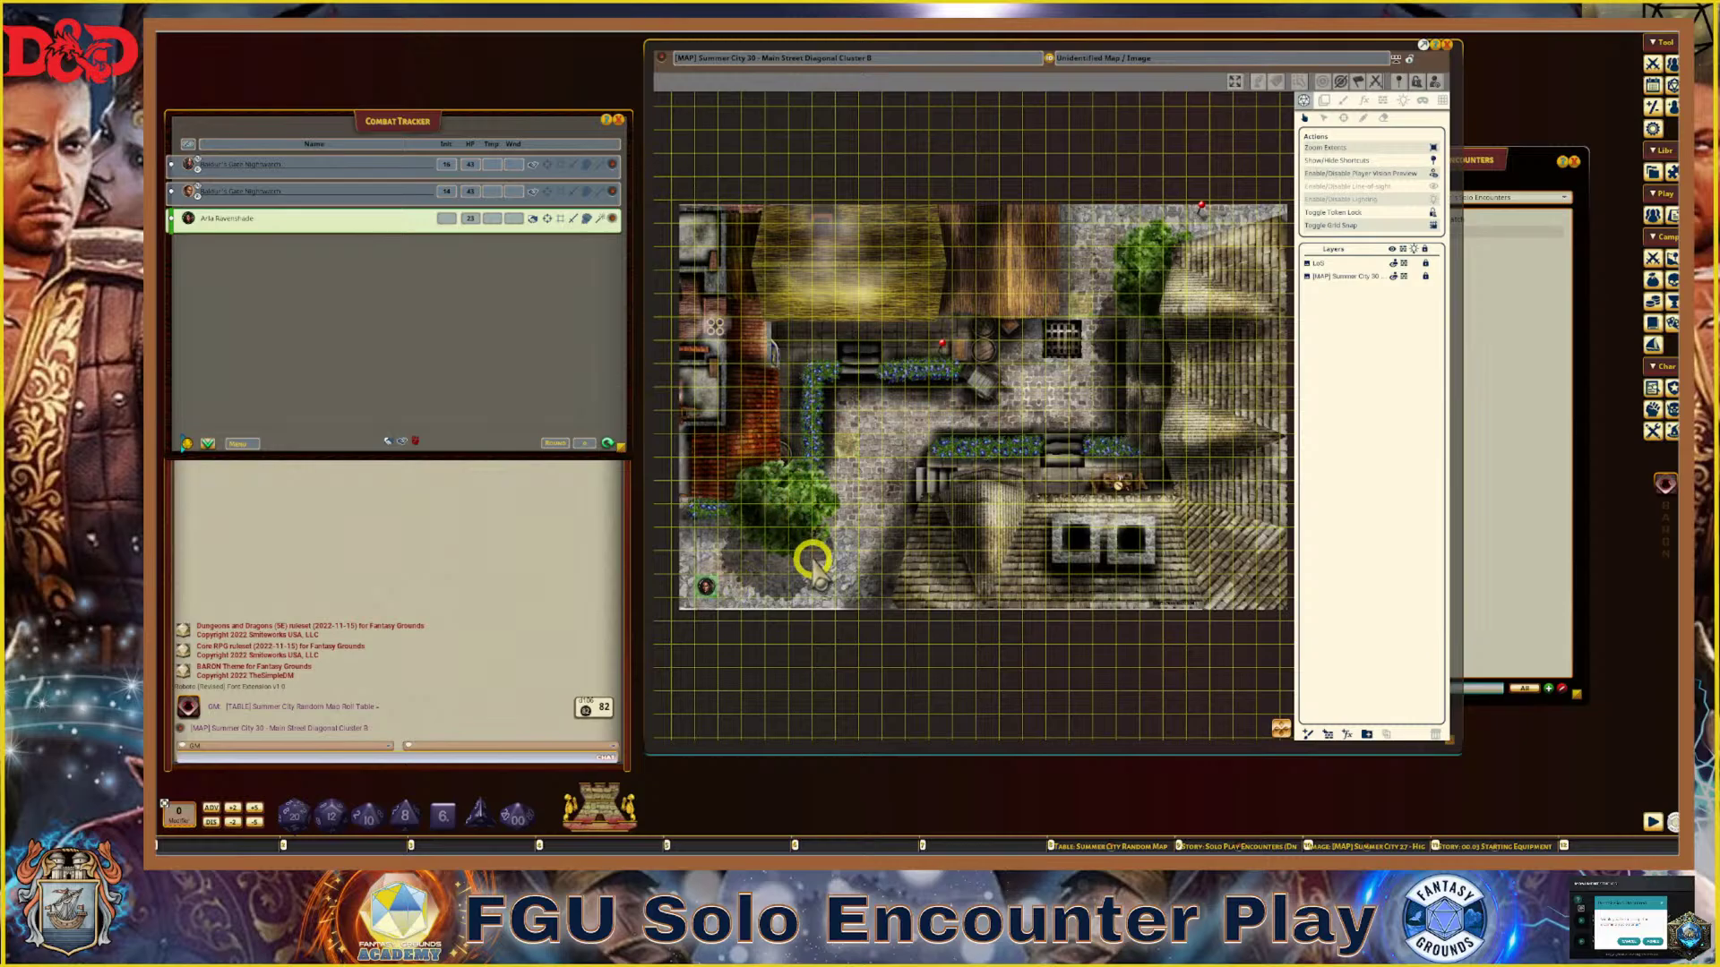
scroll(768, 563, down, 1)
scroll(759, 573, up, 2)
scroll(758, 577, down, 1)
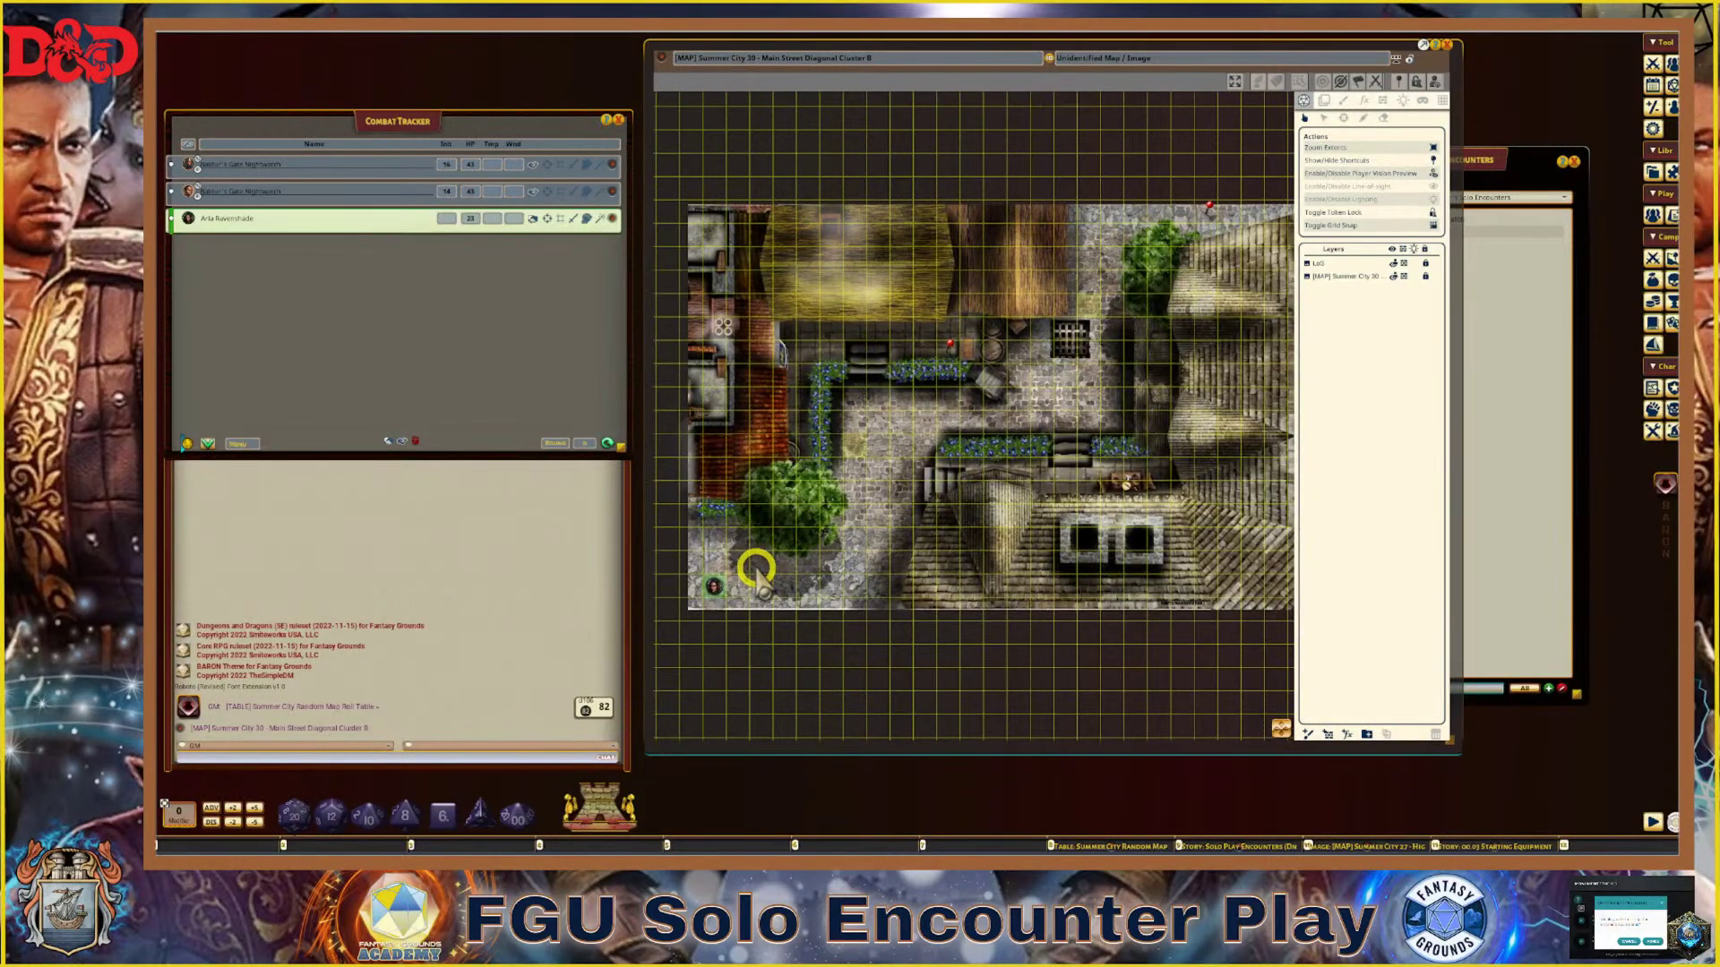
scroll(757, 578, up, 1)
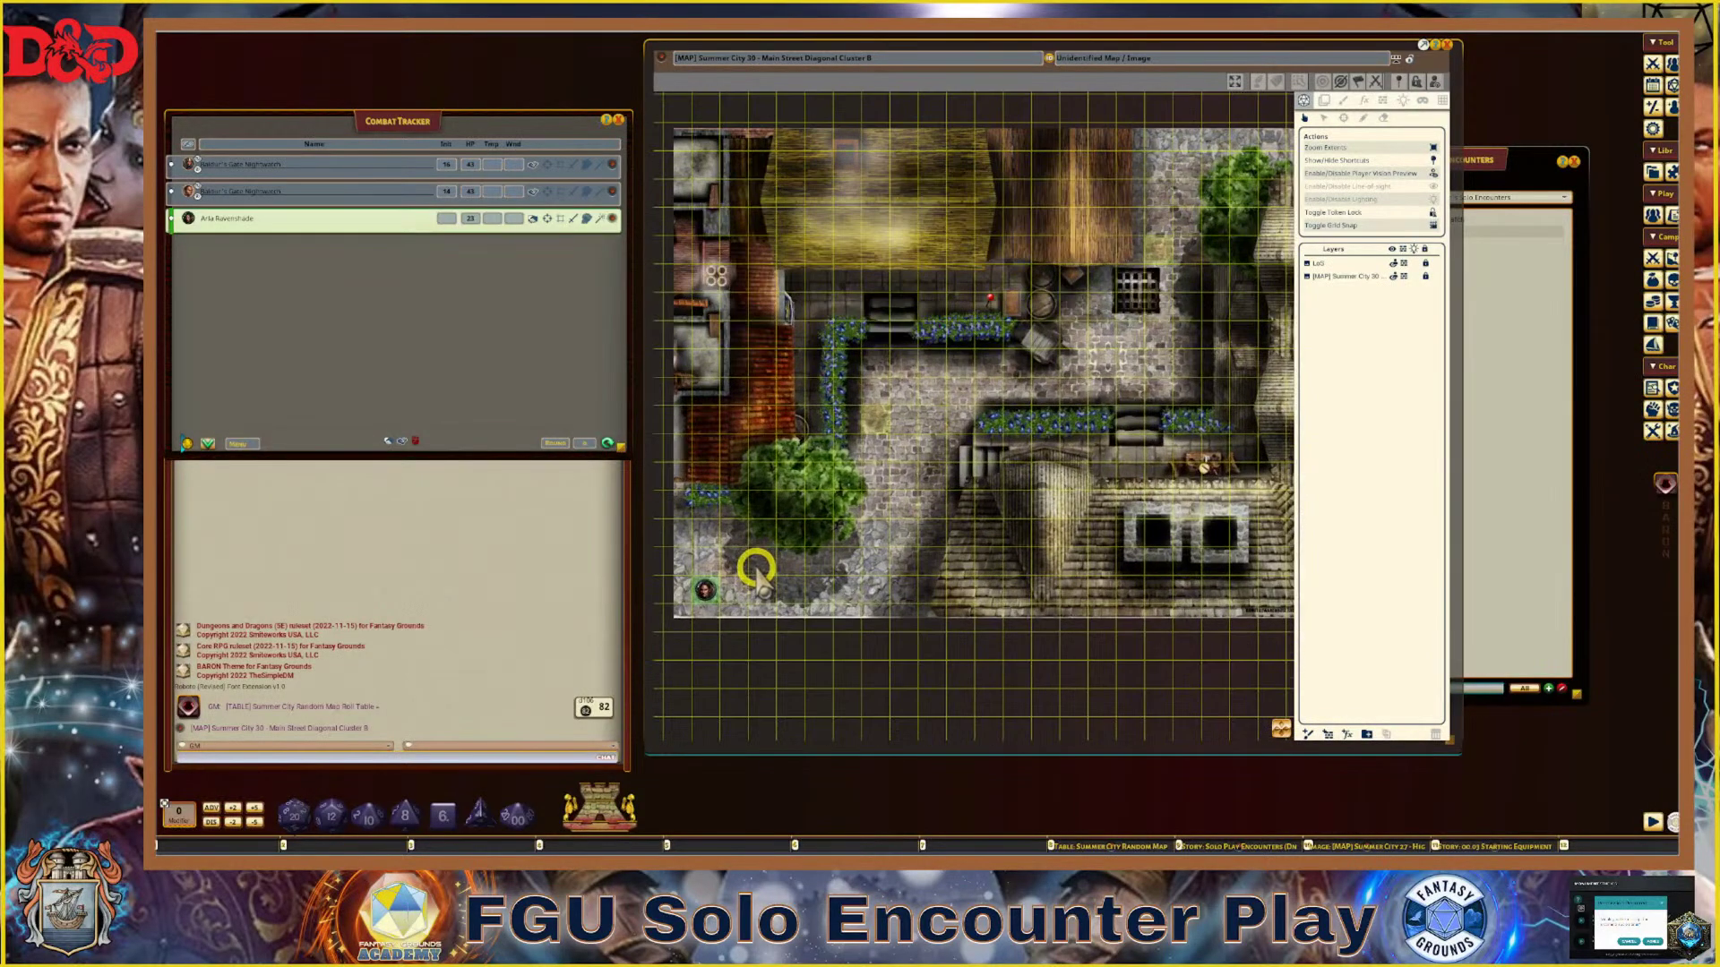
scroll(756, 578, down, 1)
scroll(810, 551, down, 1)
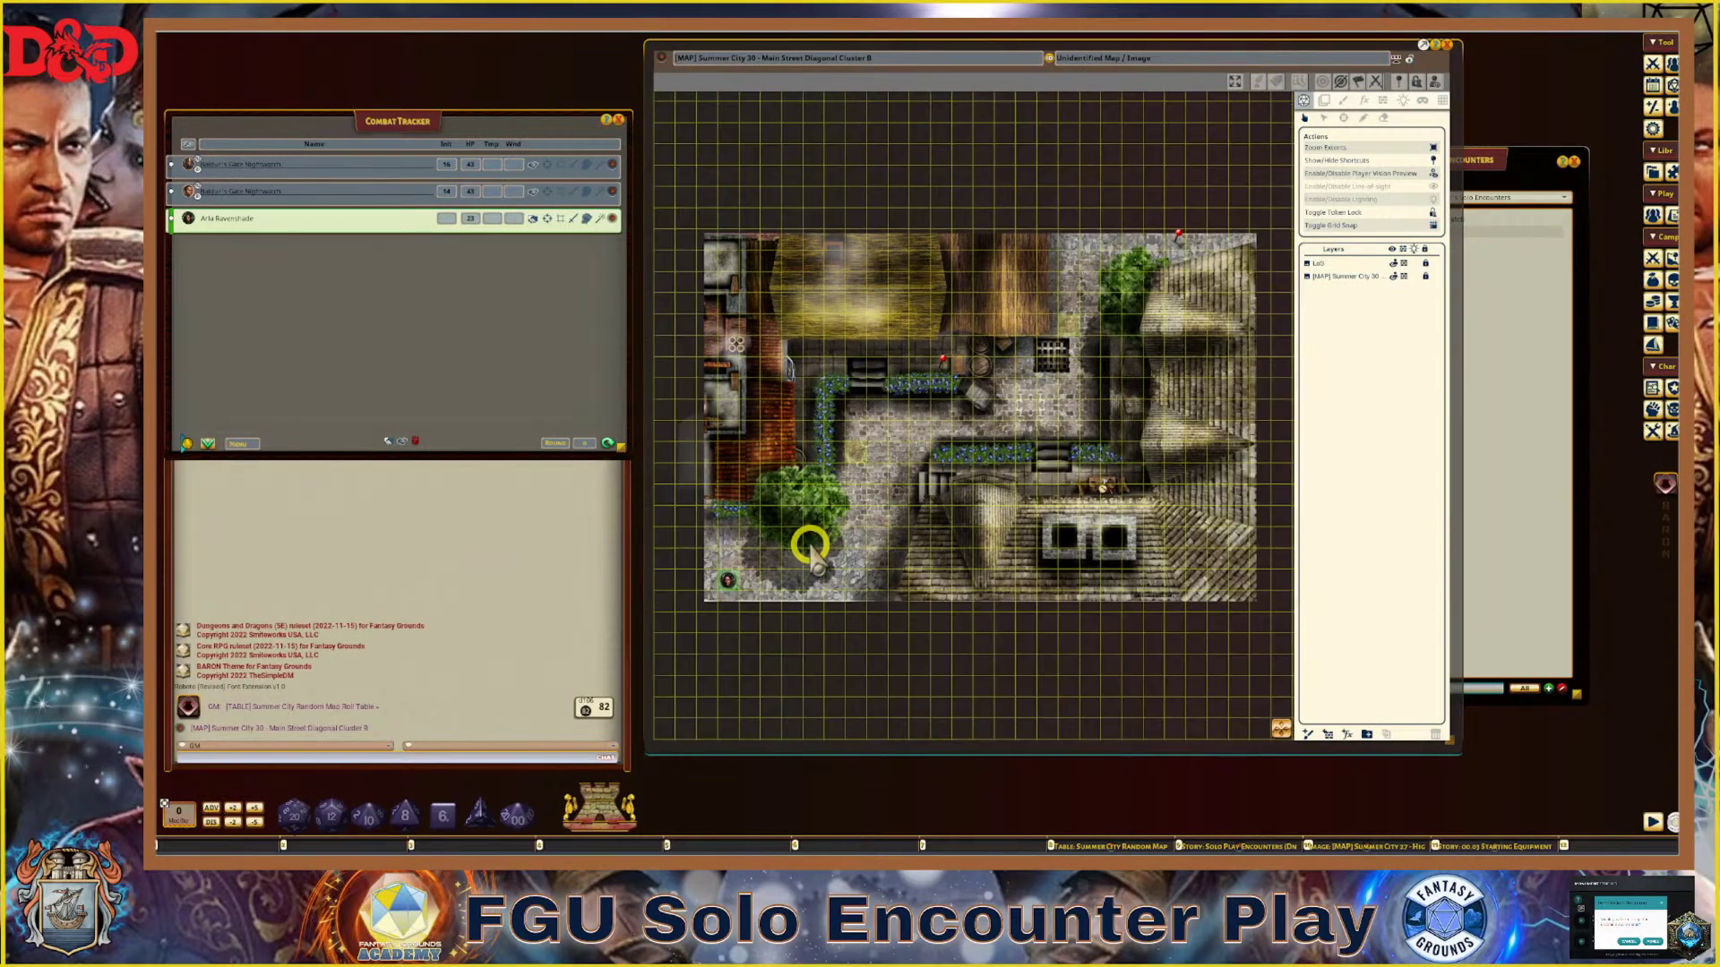
scroll(810, 551, up, 2)
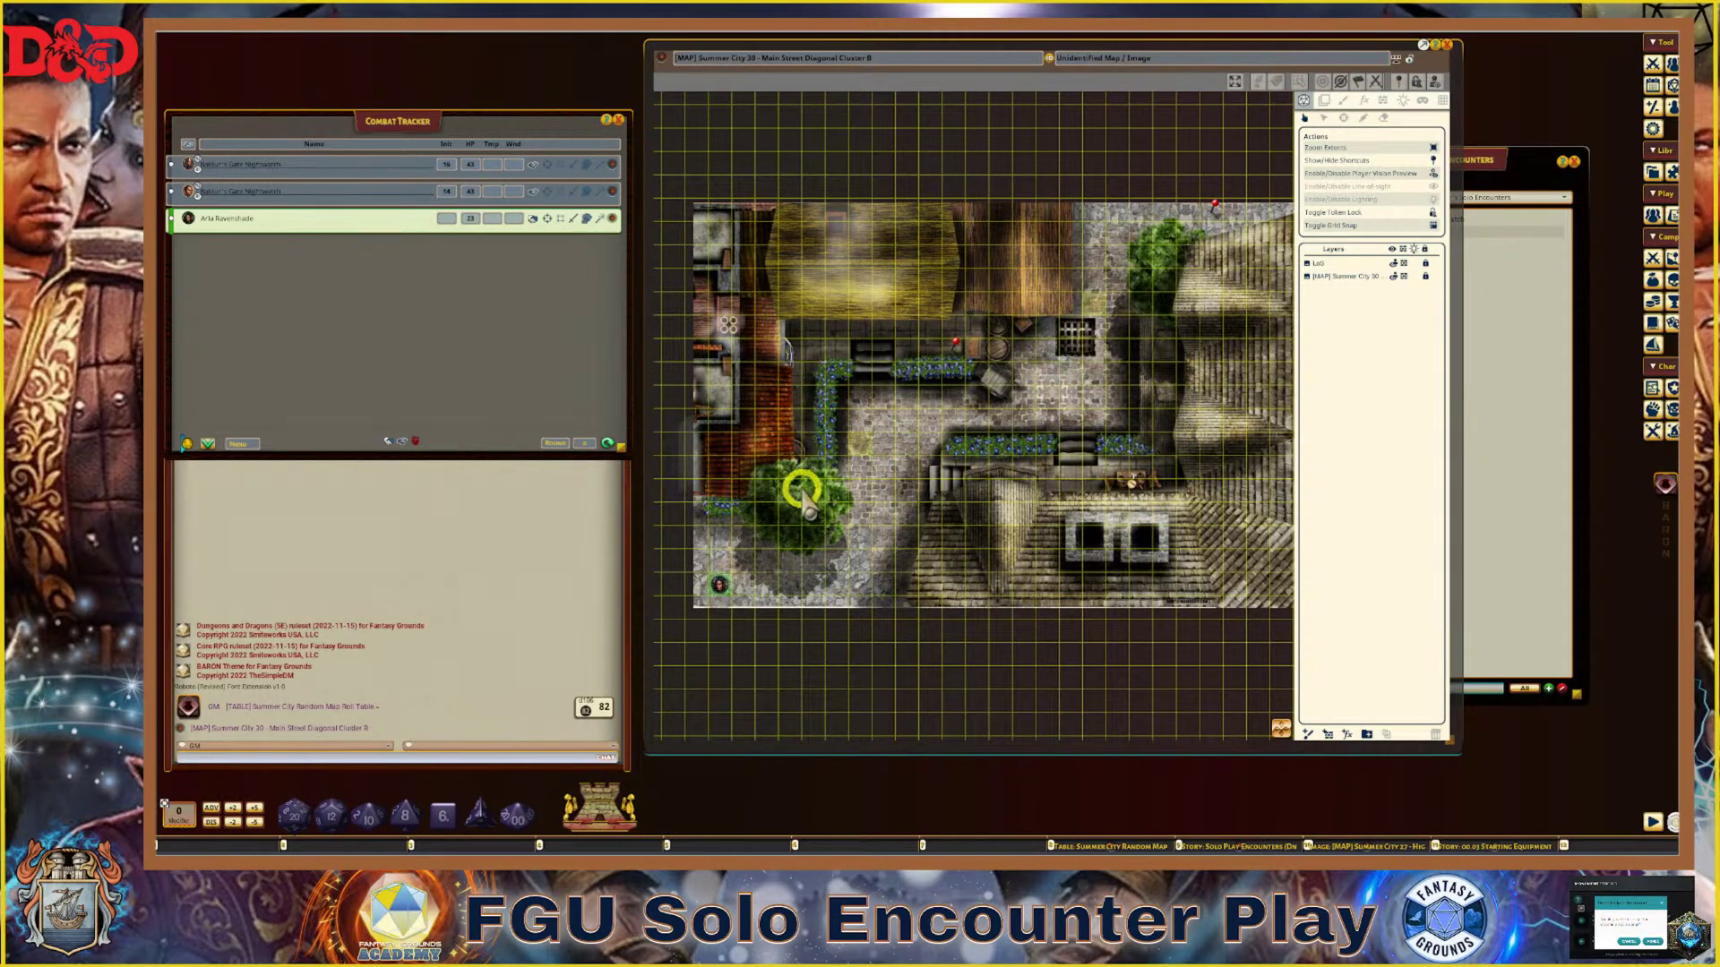
scroll(833, 510, up, 1)
scroll(862, 443, down, 1)
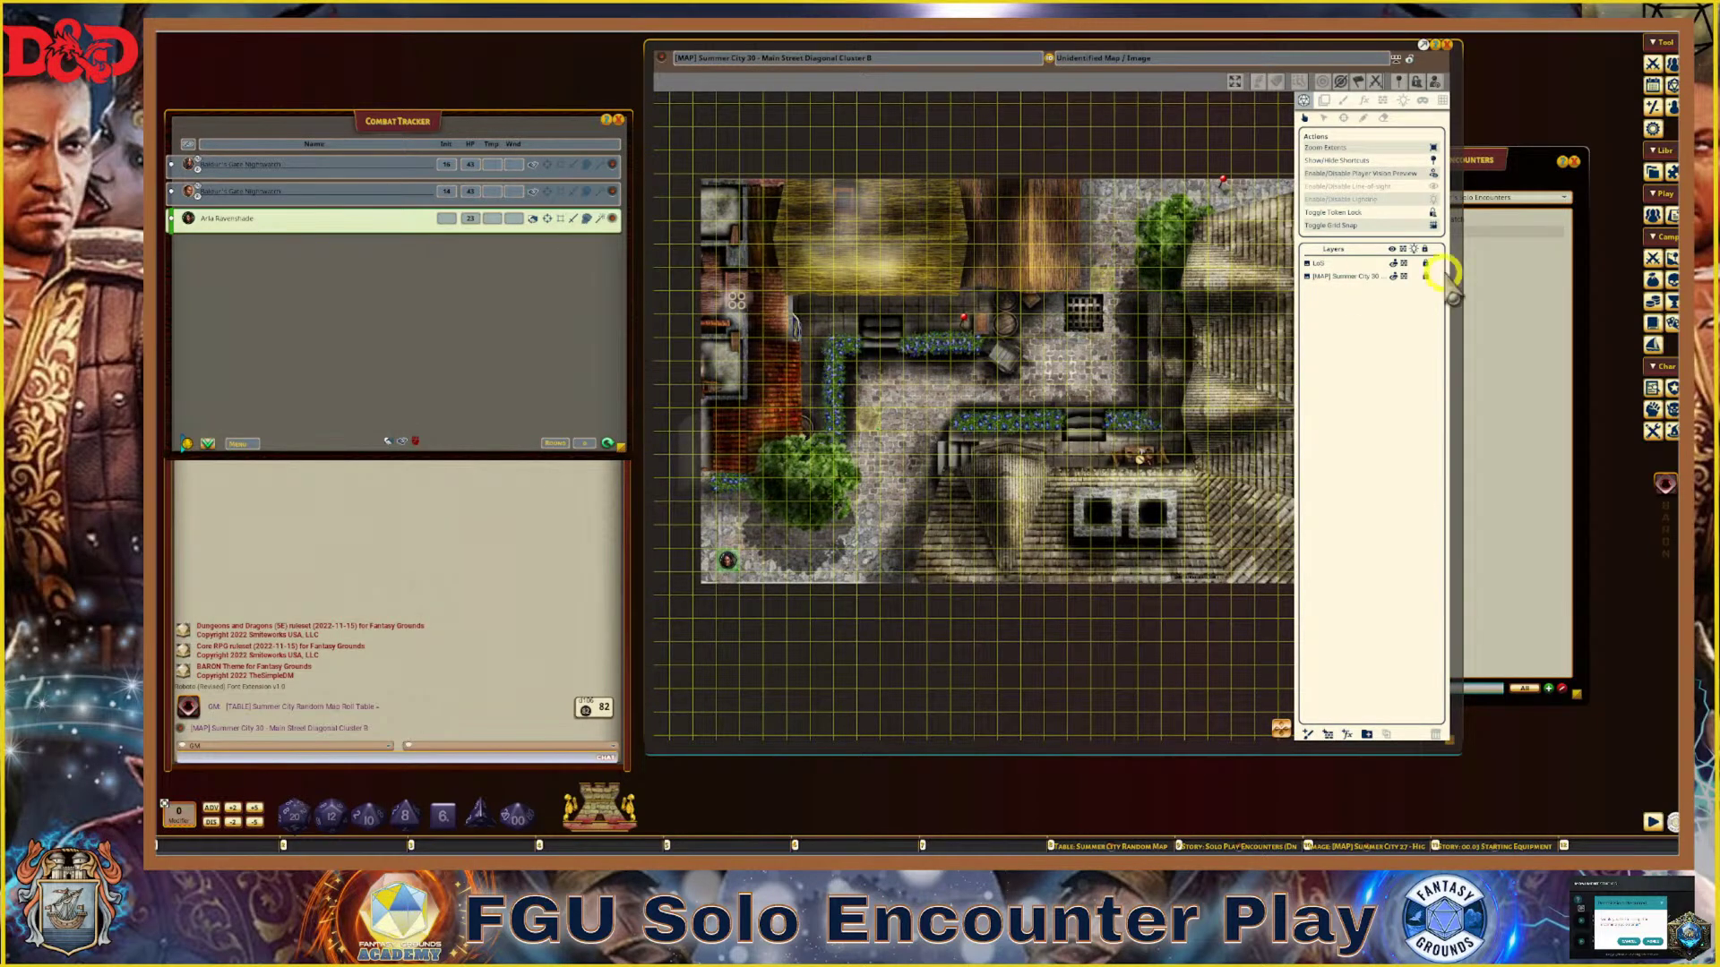
Close the encounters list so that the whole street map and its controls are clear
click(1526, 279)
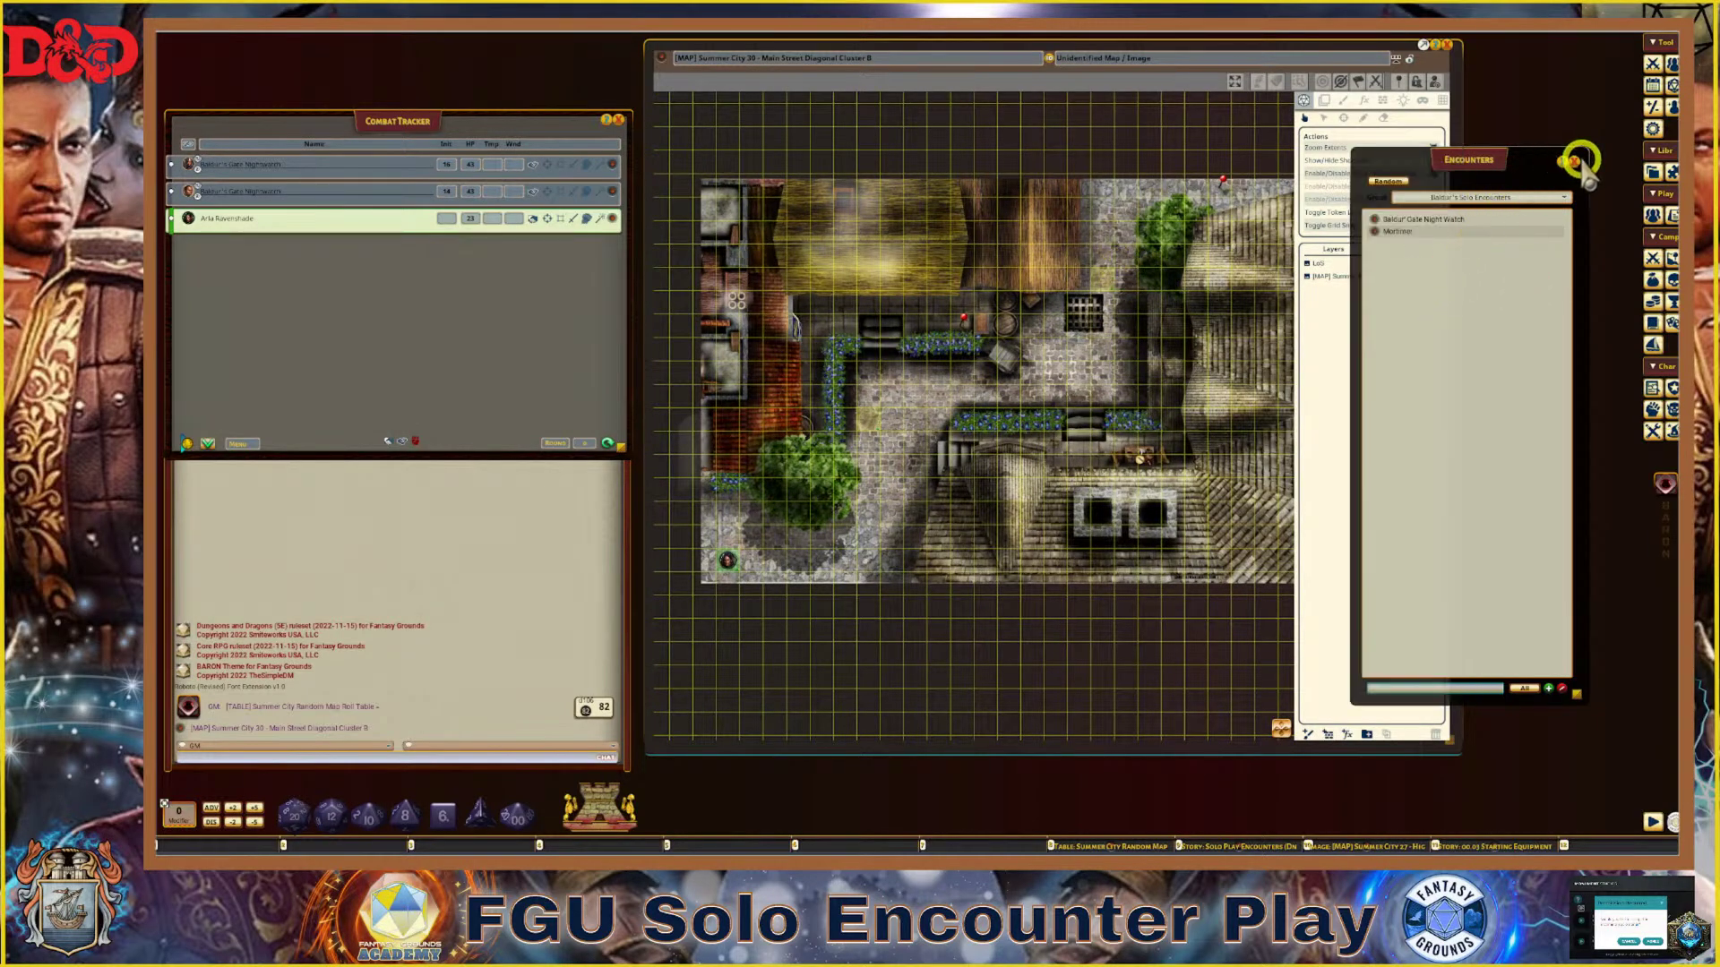
scroll(860, 439, up, 1)
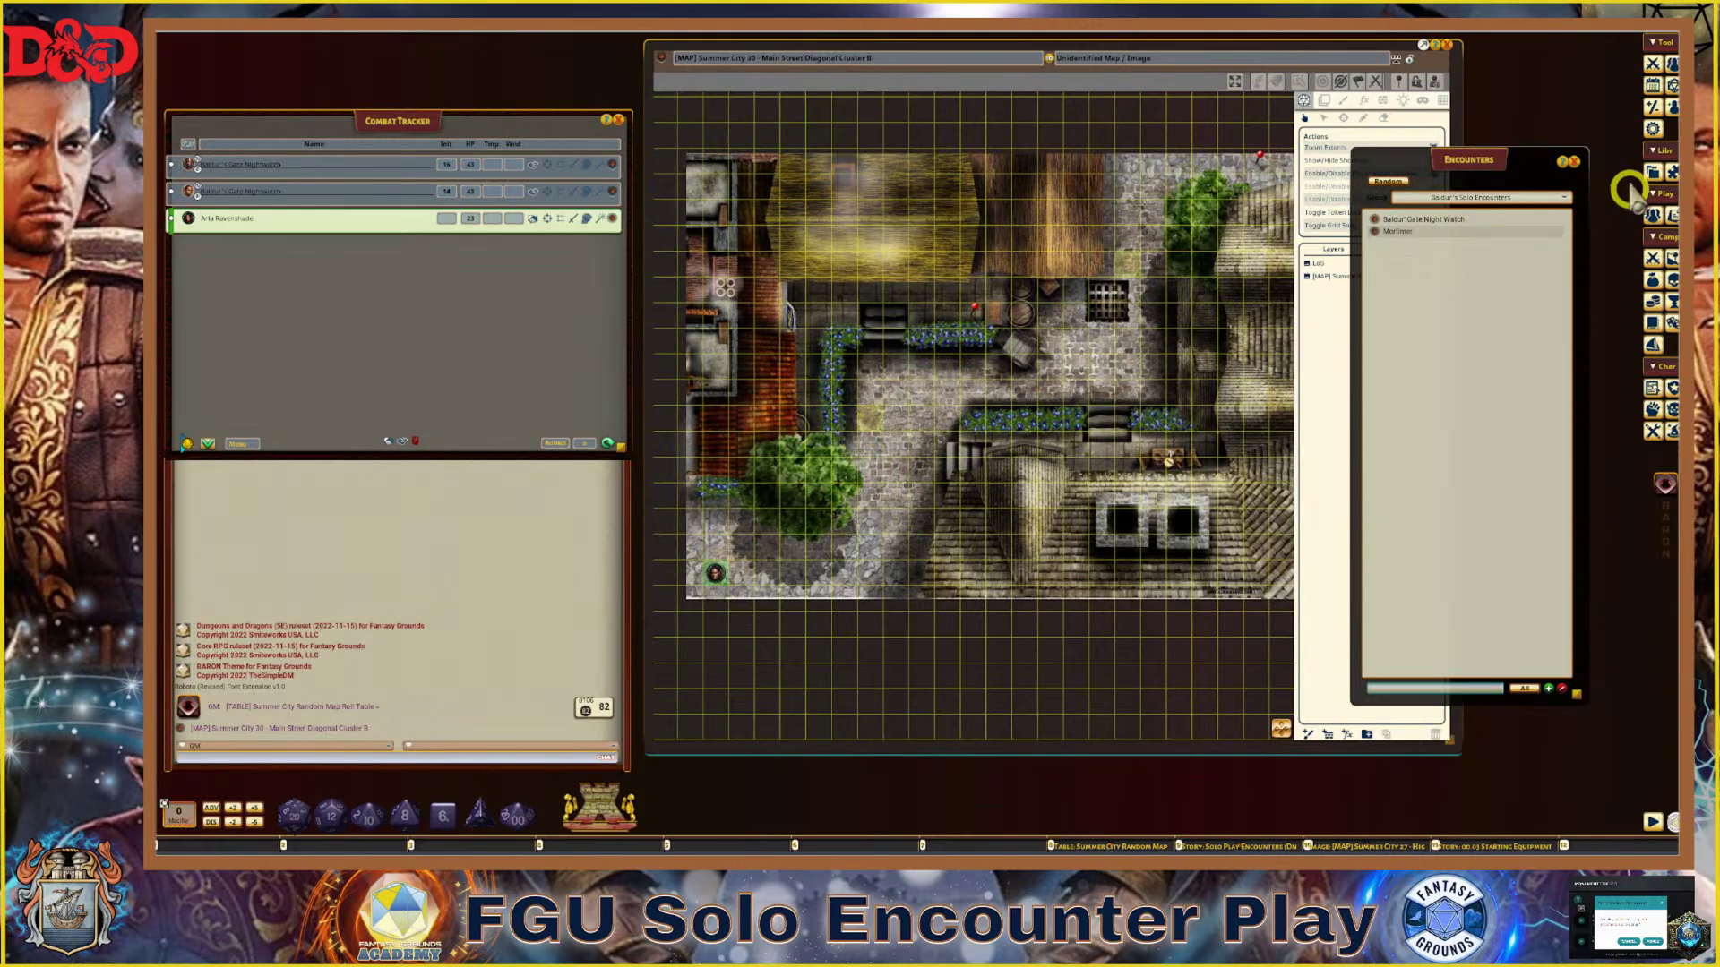
click(1574, 161)
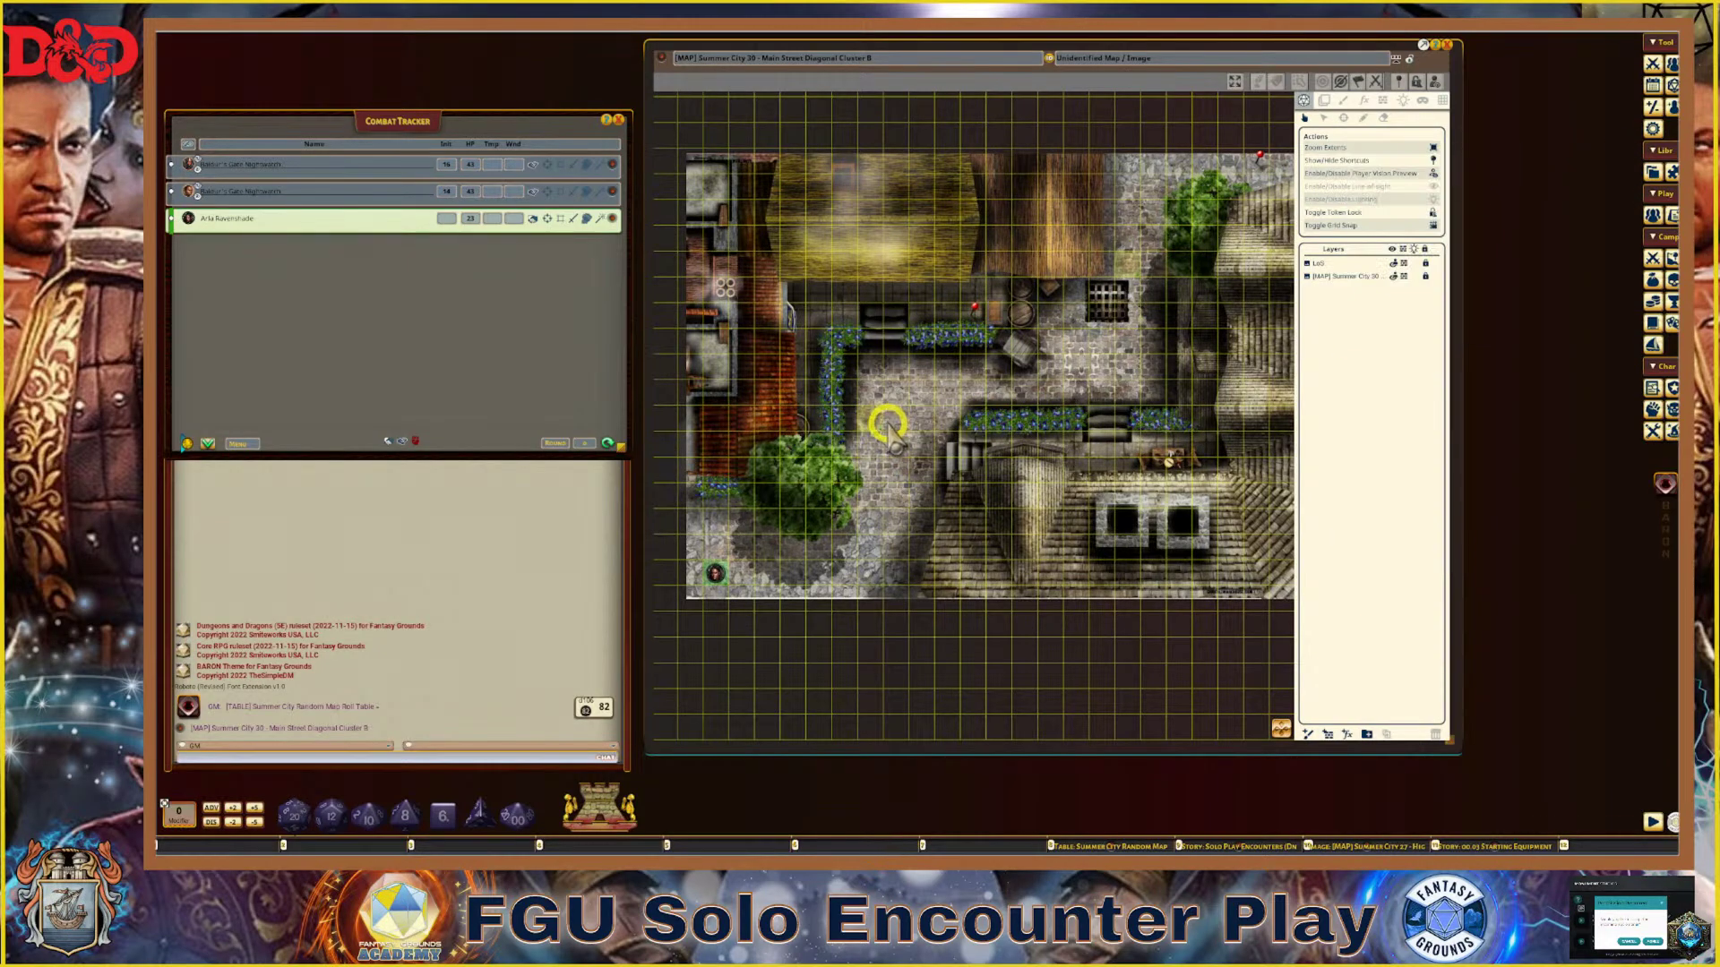
scroll(886, 429, down, 1)
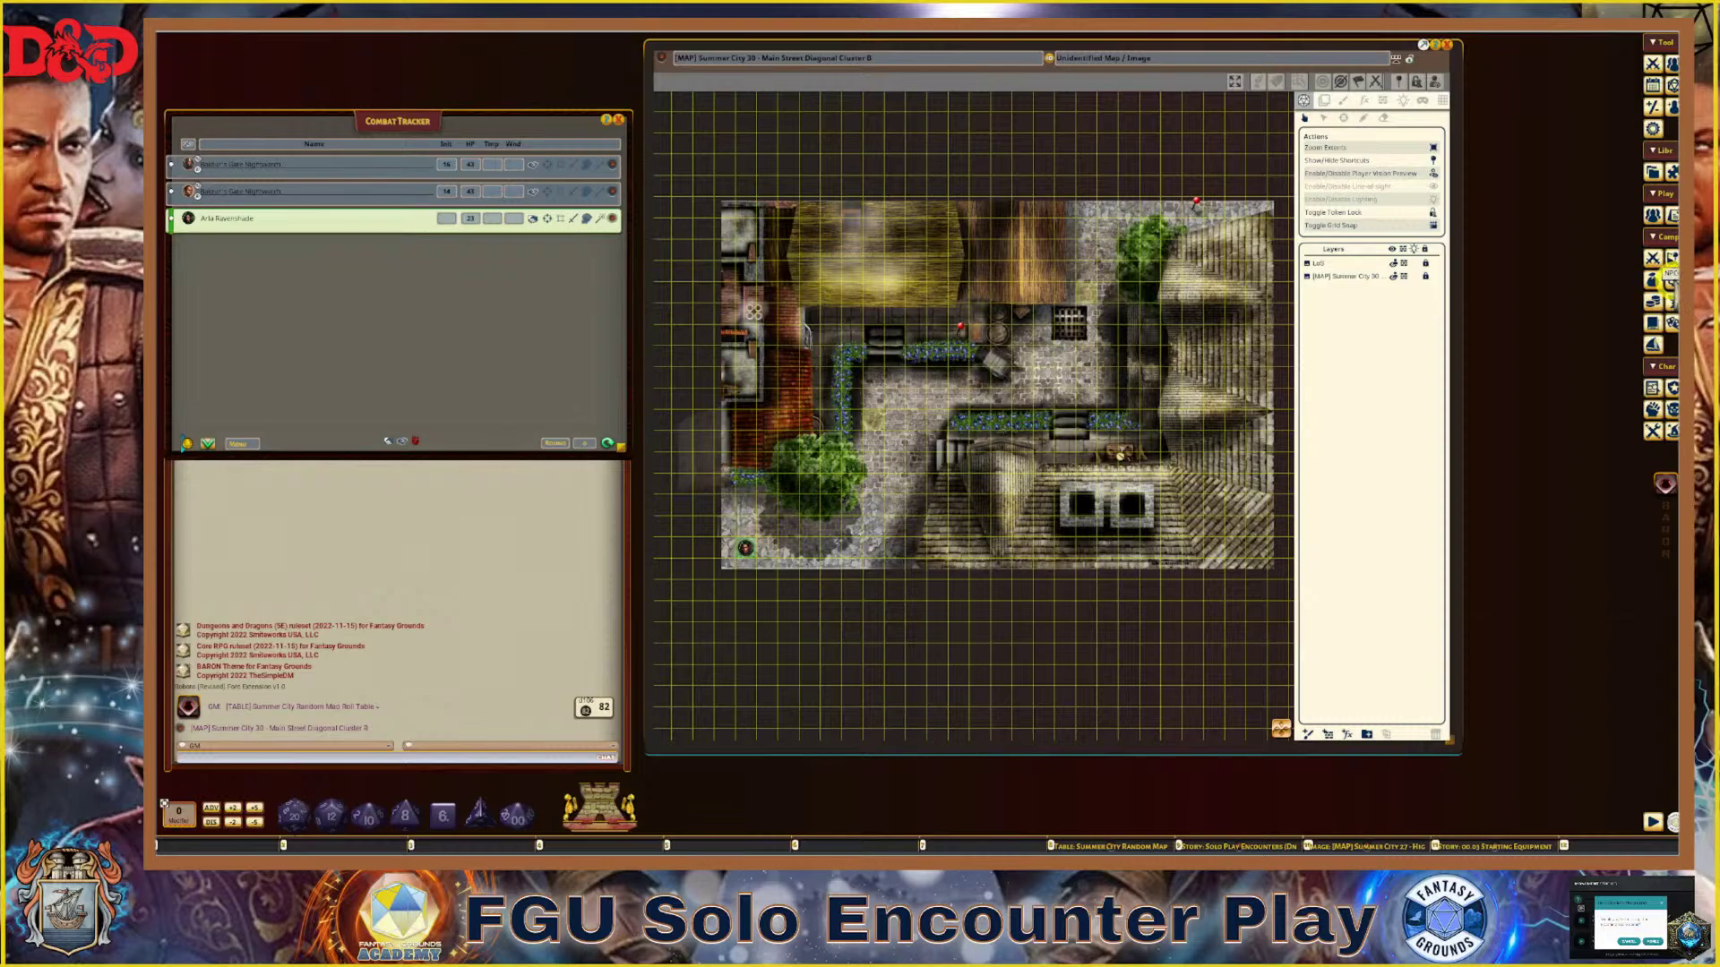
Open the tables list beside the map and filter it to the group containing the Random Equipment Table
click(1662, 324)
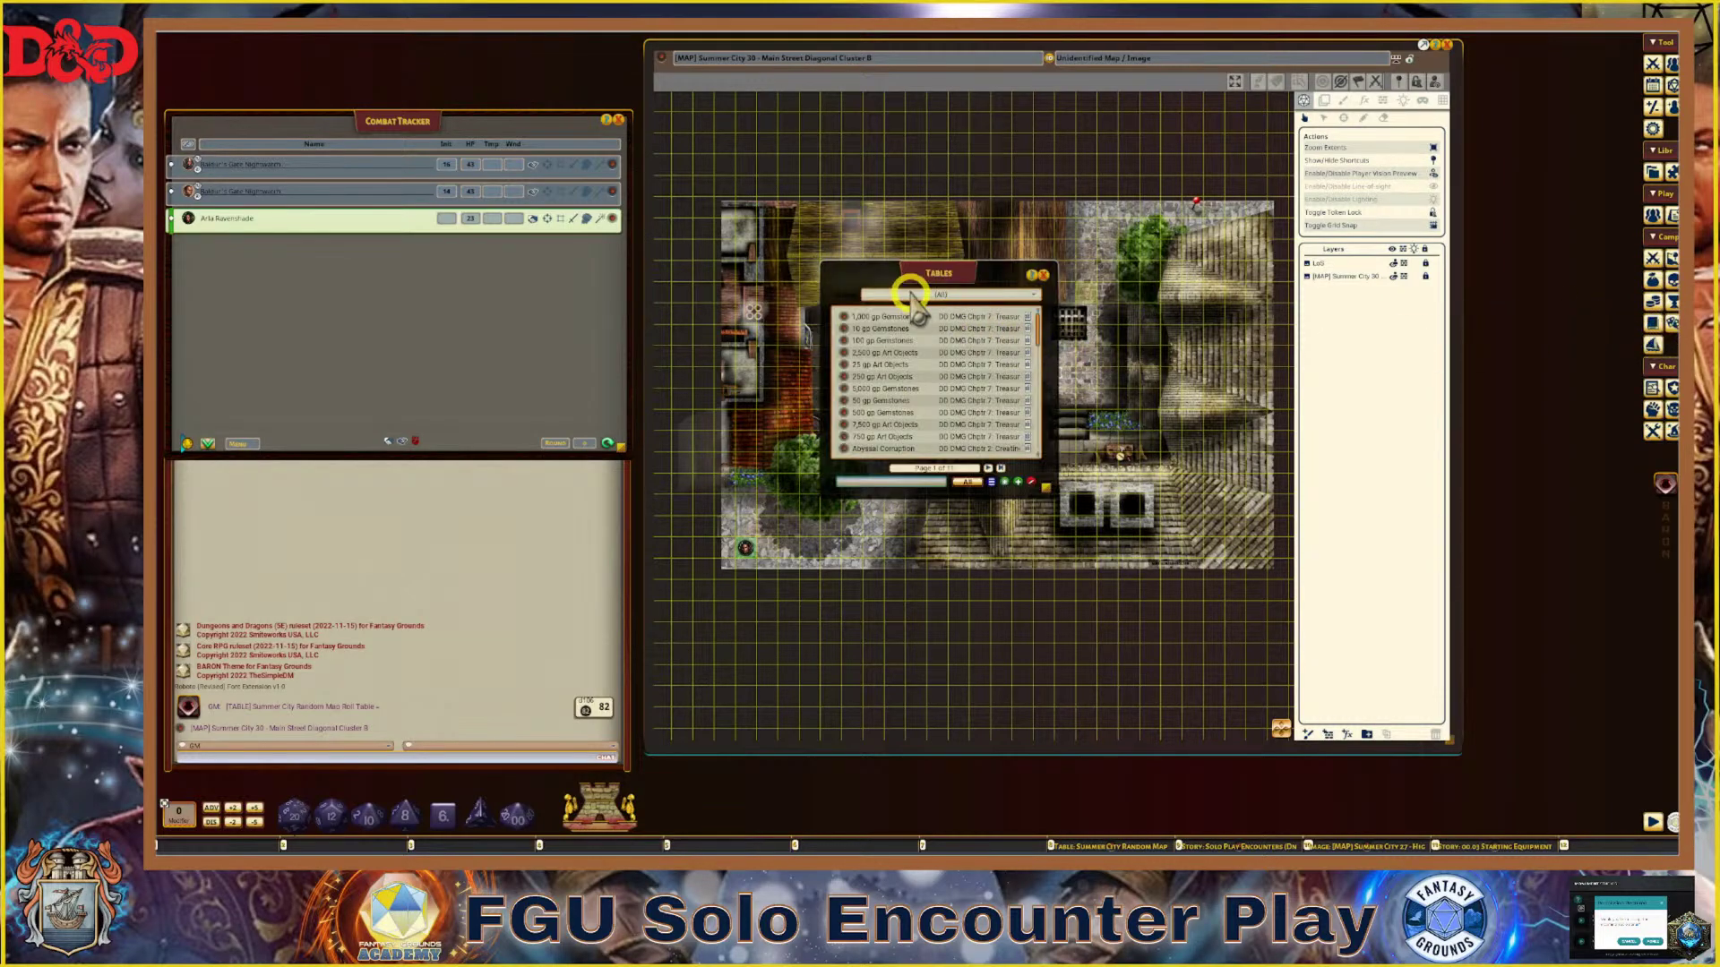
drag(910, 292, 1546, 323)
click(1545, 318)
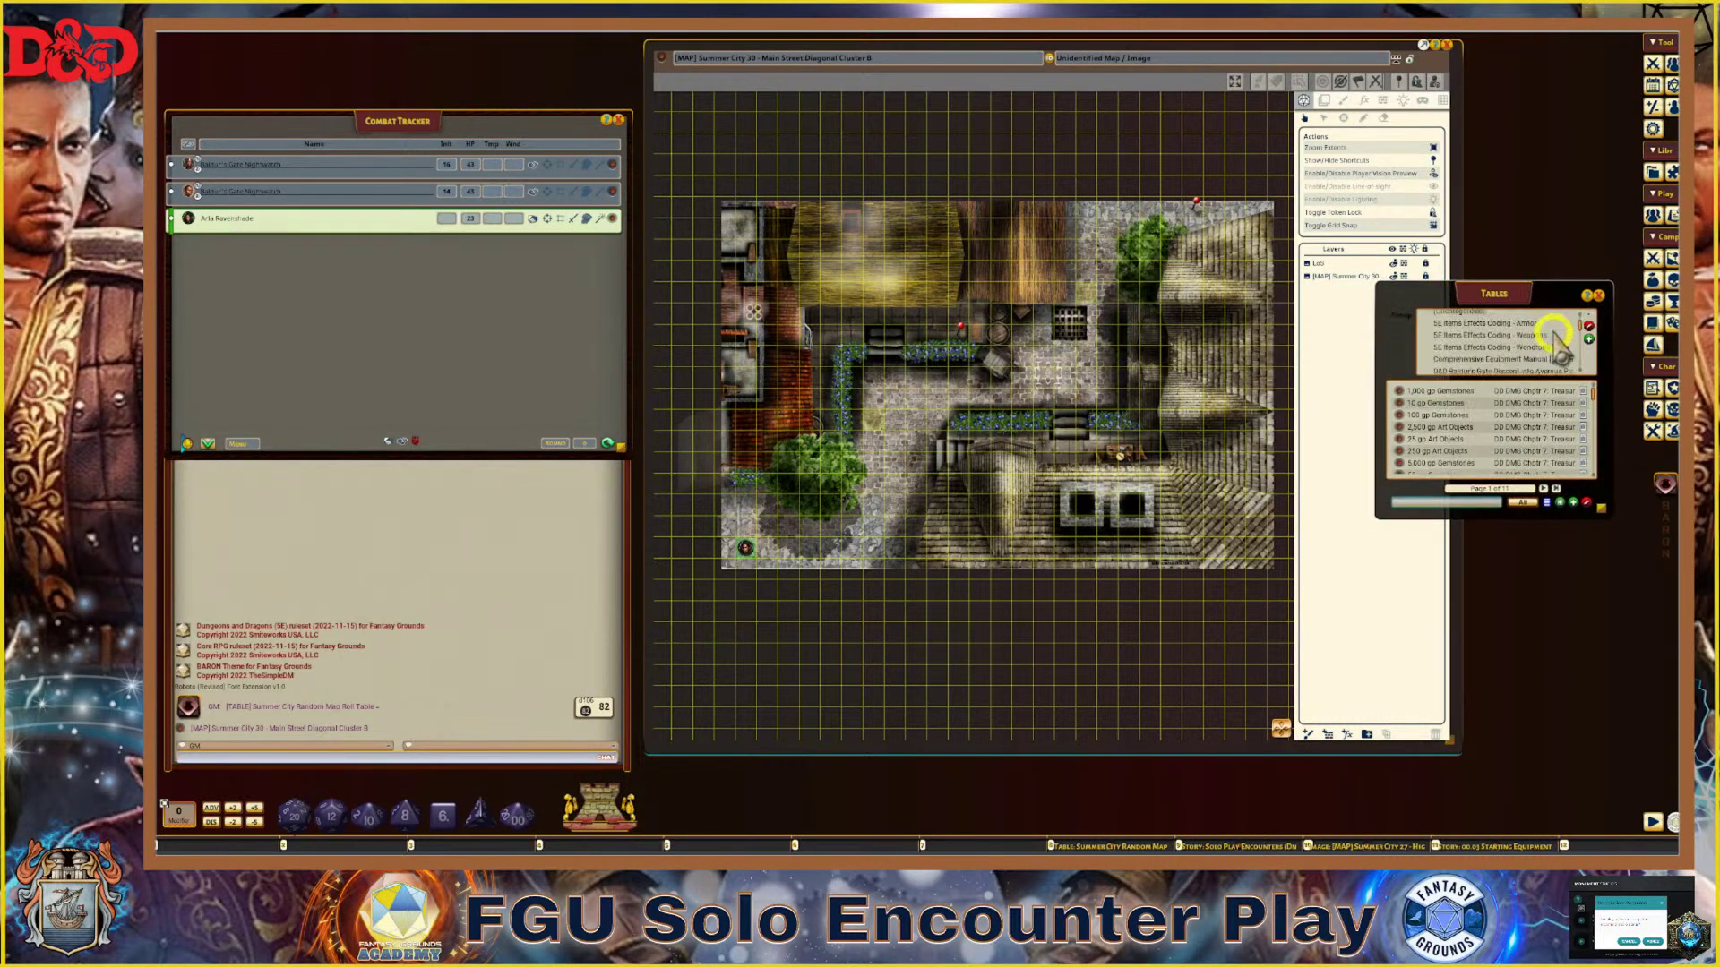
scroll(1552, 333, down, 3)
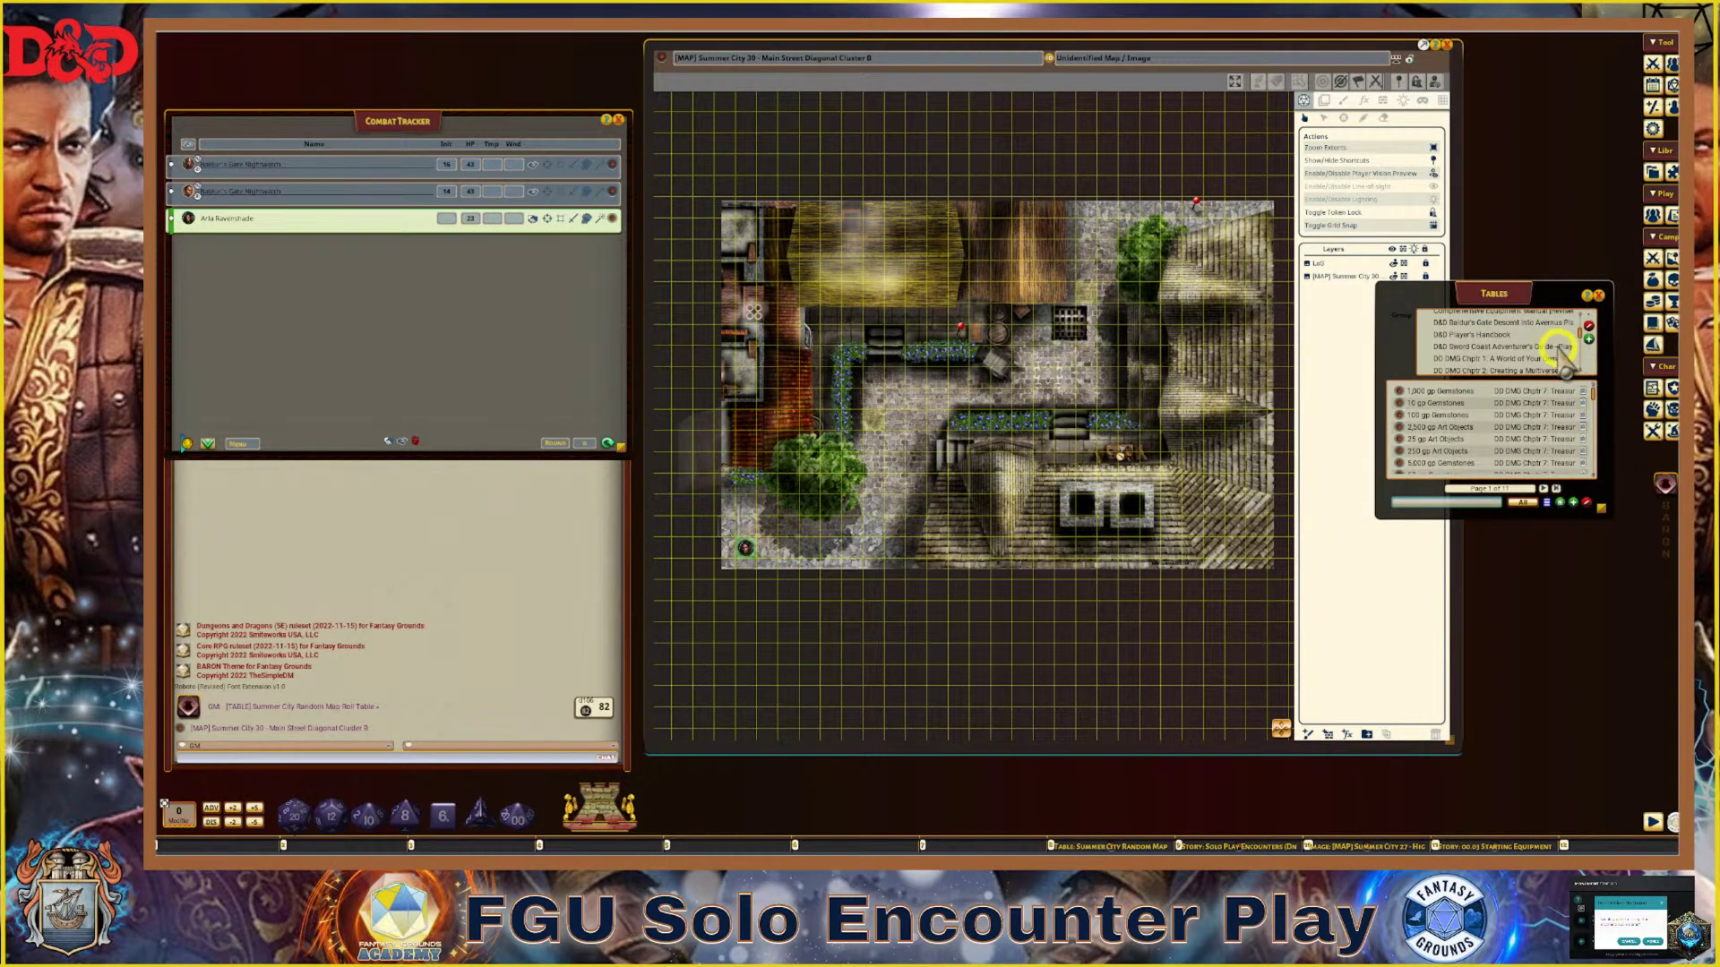
scroll(1563, 357, down, 3)
scroll(1558, 357, down, 1)
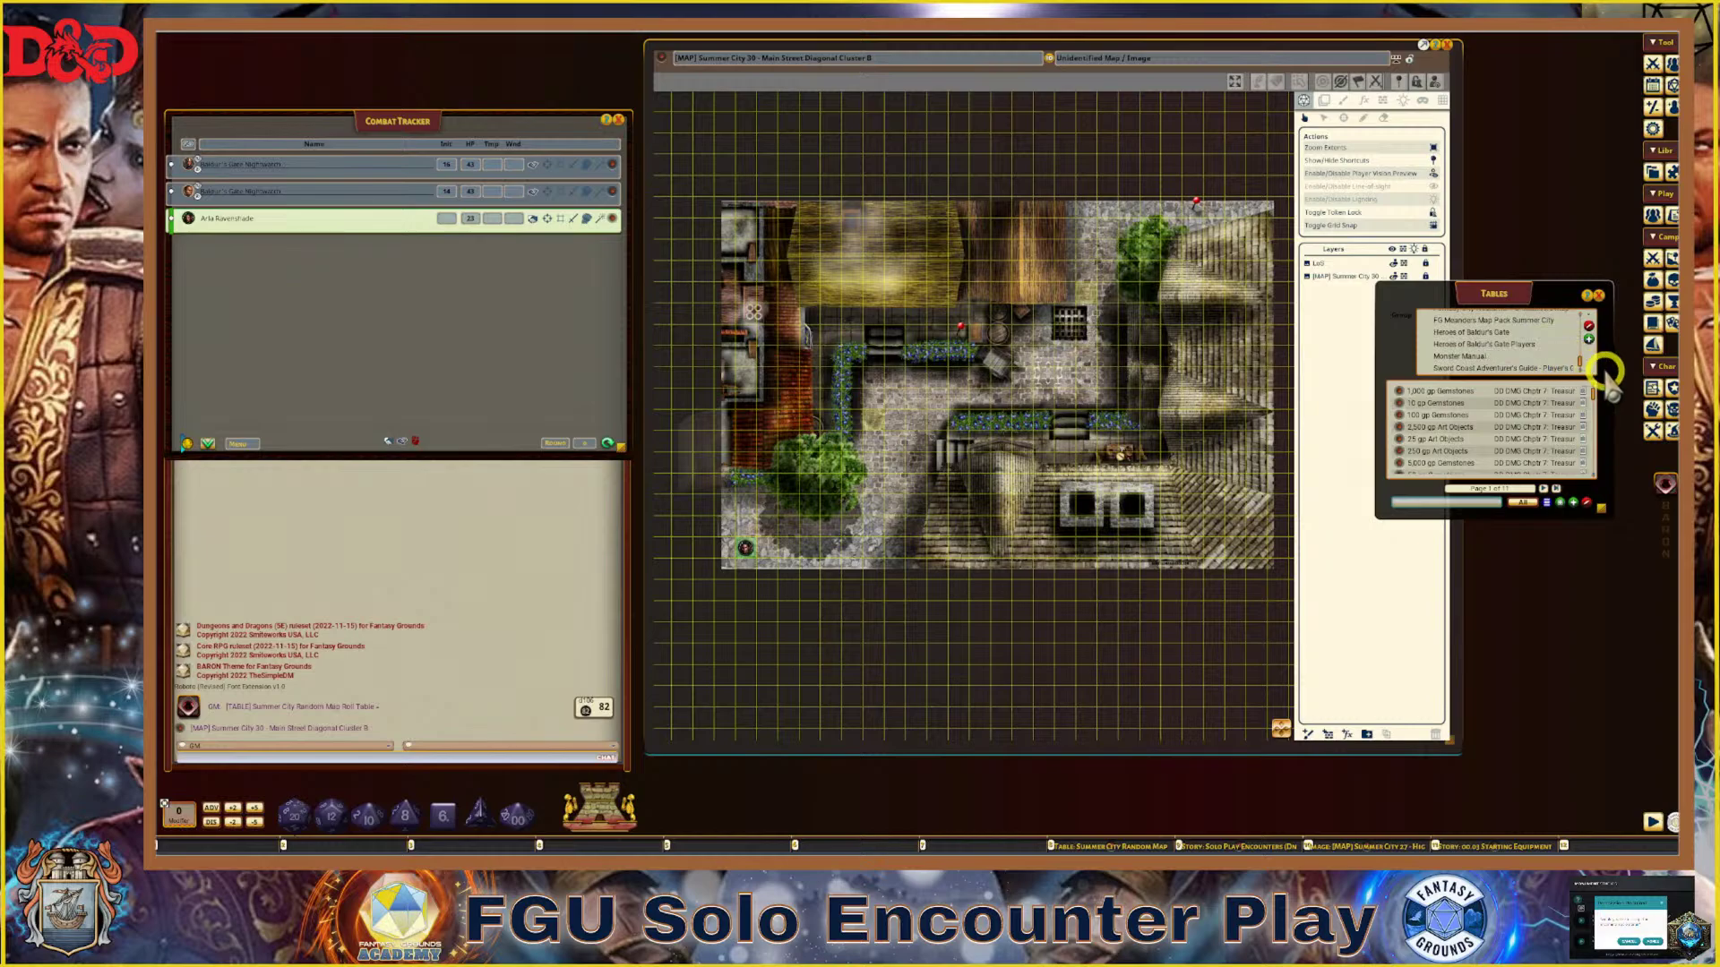
drag(1576, 362, 1463, 272)
click(1452, 328)
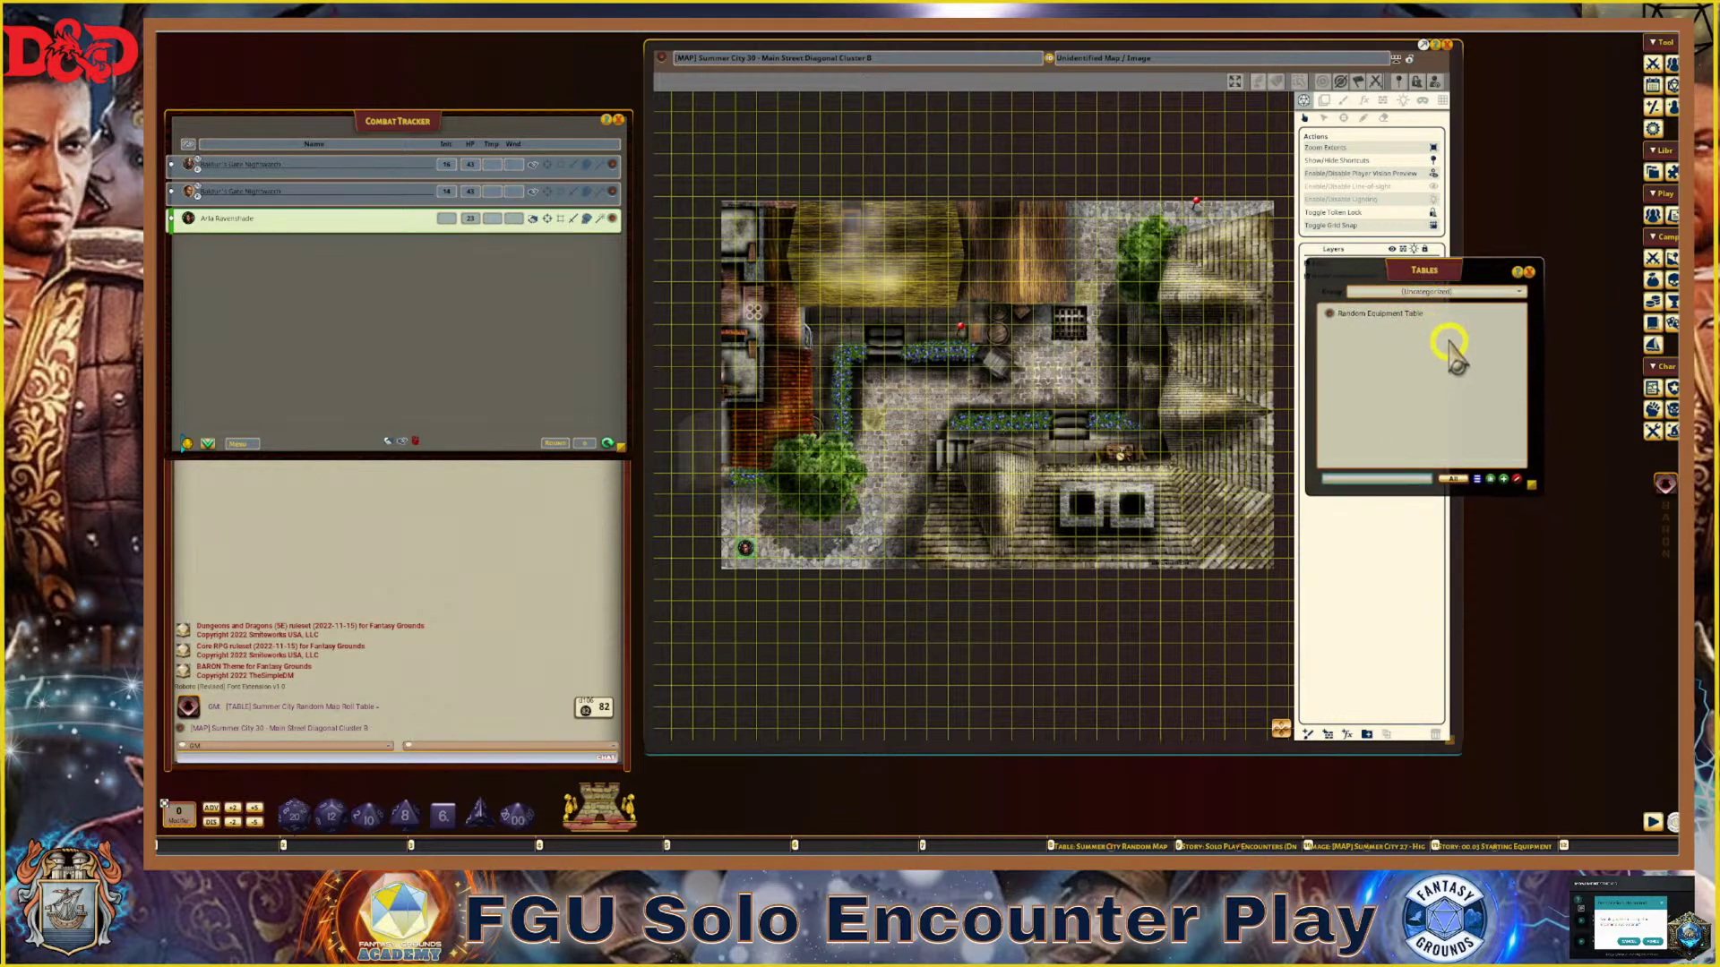
Open the Random Equipment Table, roll on it to generate an item parcel, and close the table
click(1329, 314)
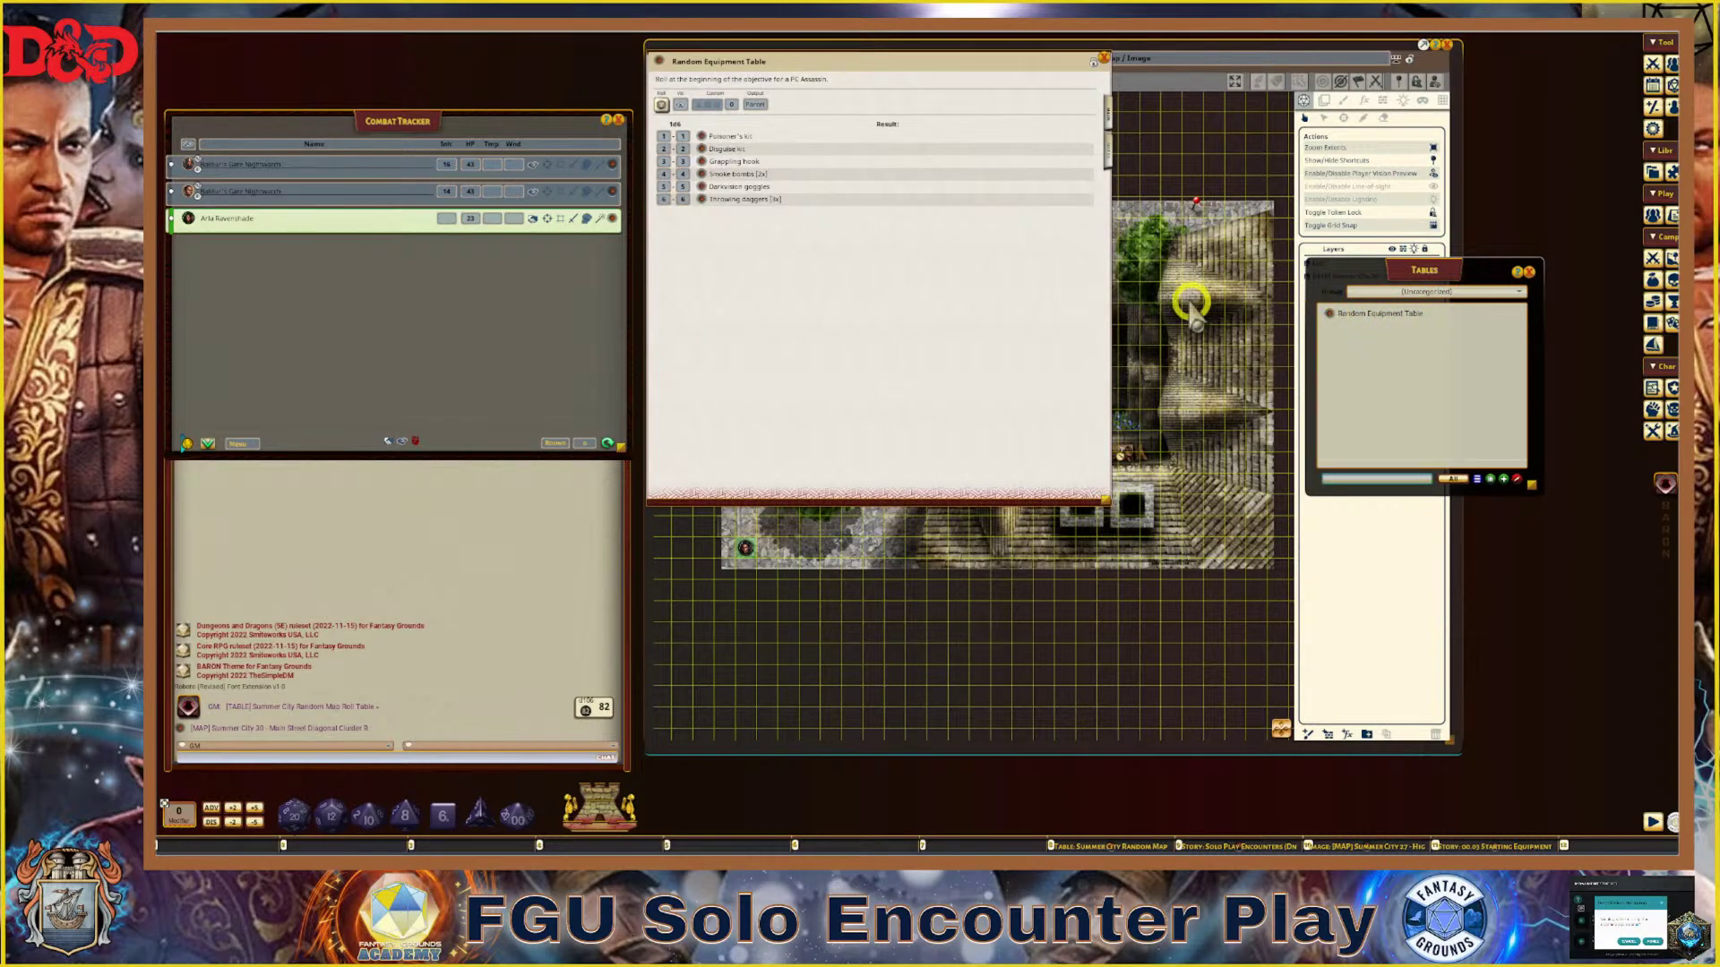
drag(810, 59, 1305, 226)
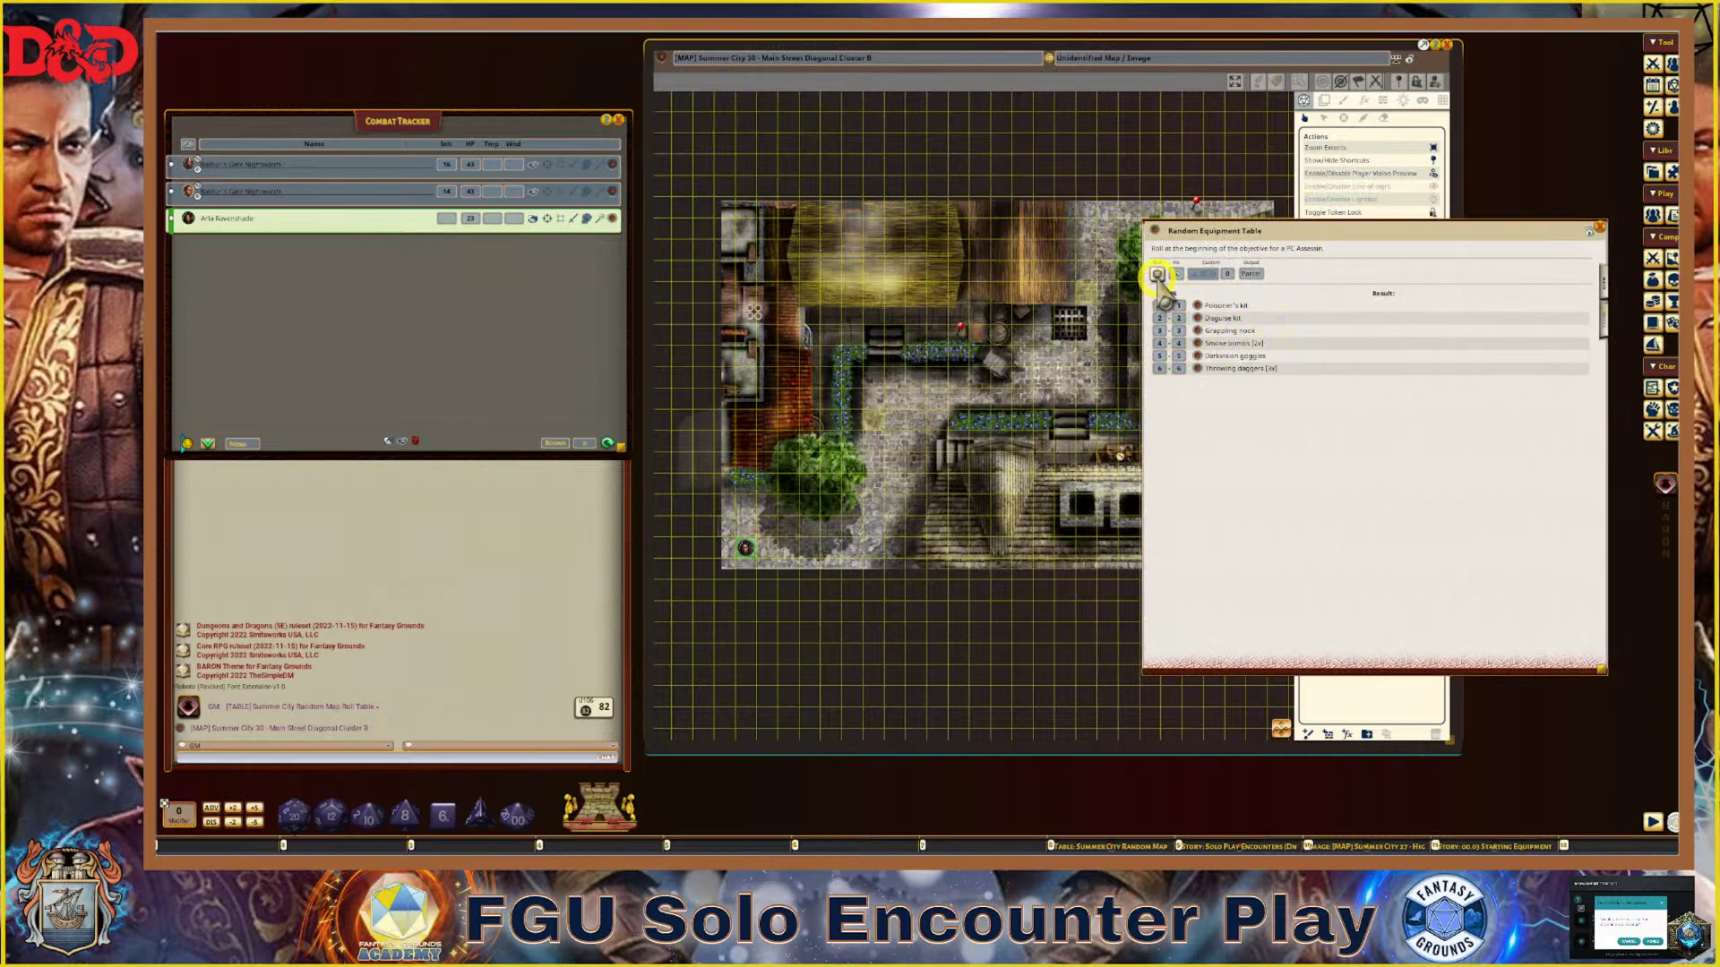
click(1156, 274)
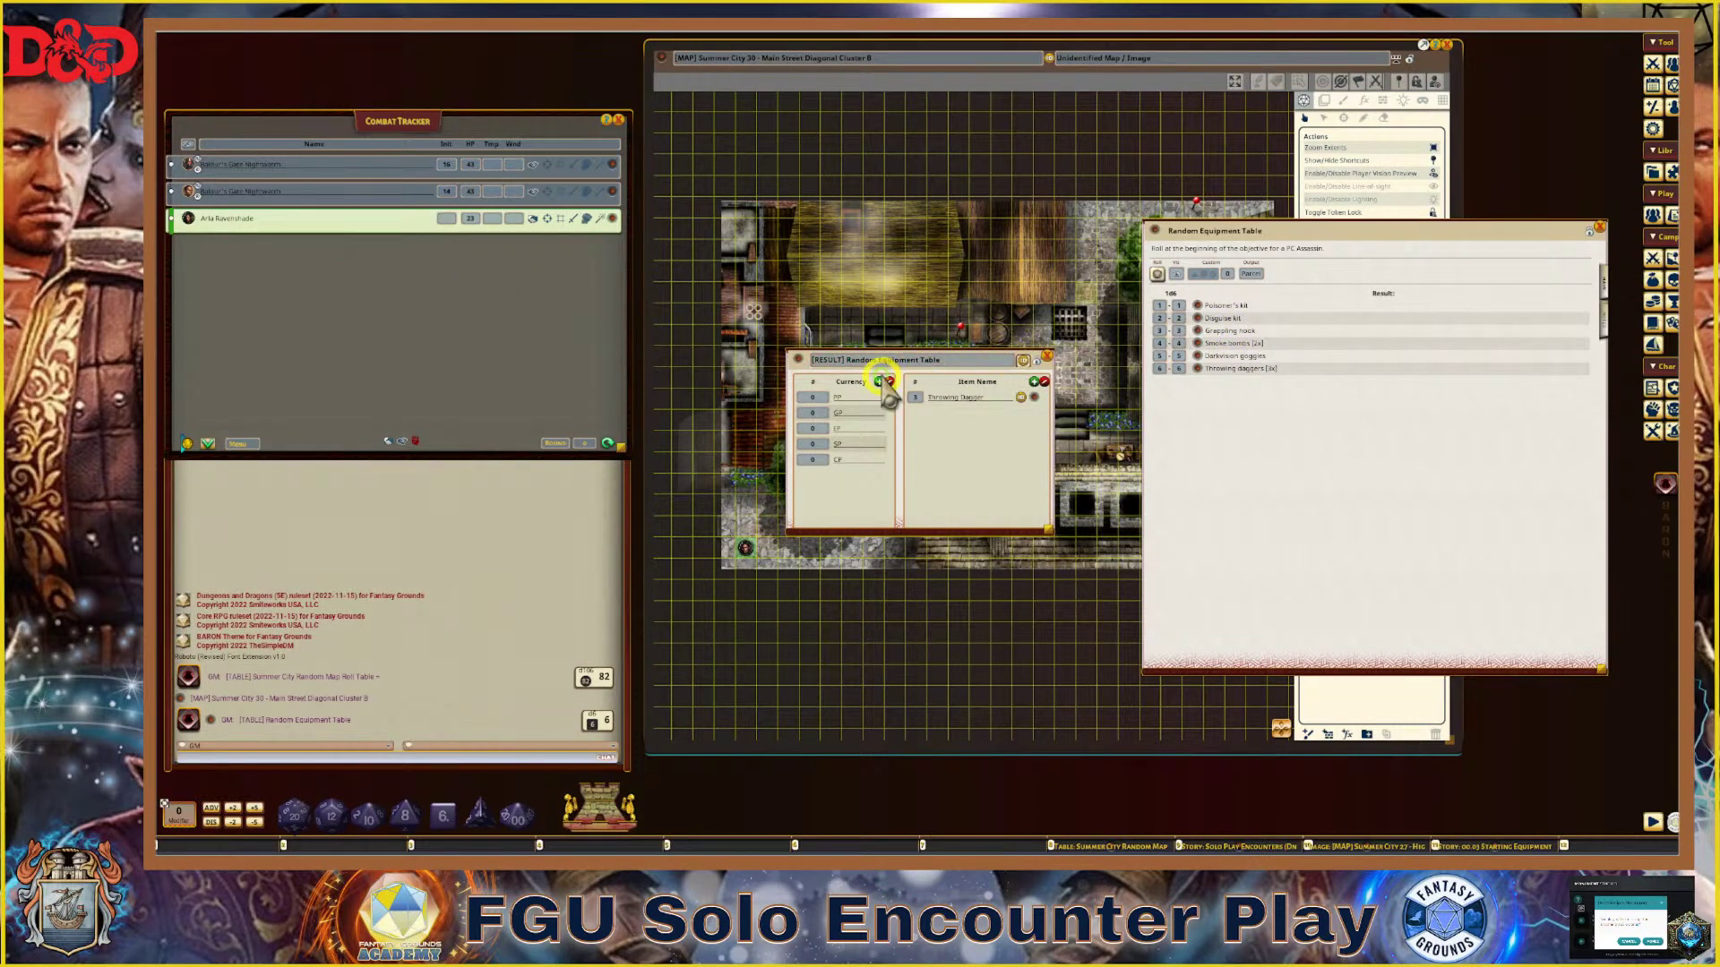
click(1600, 225)
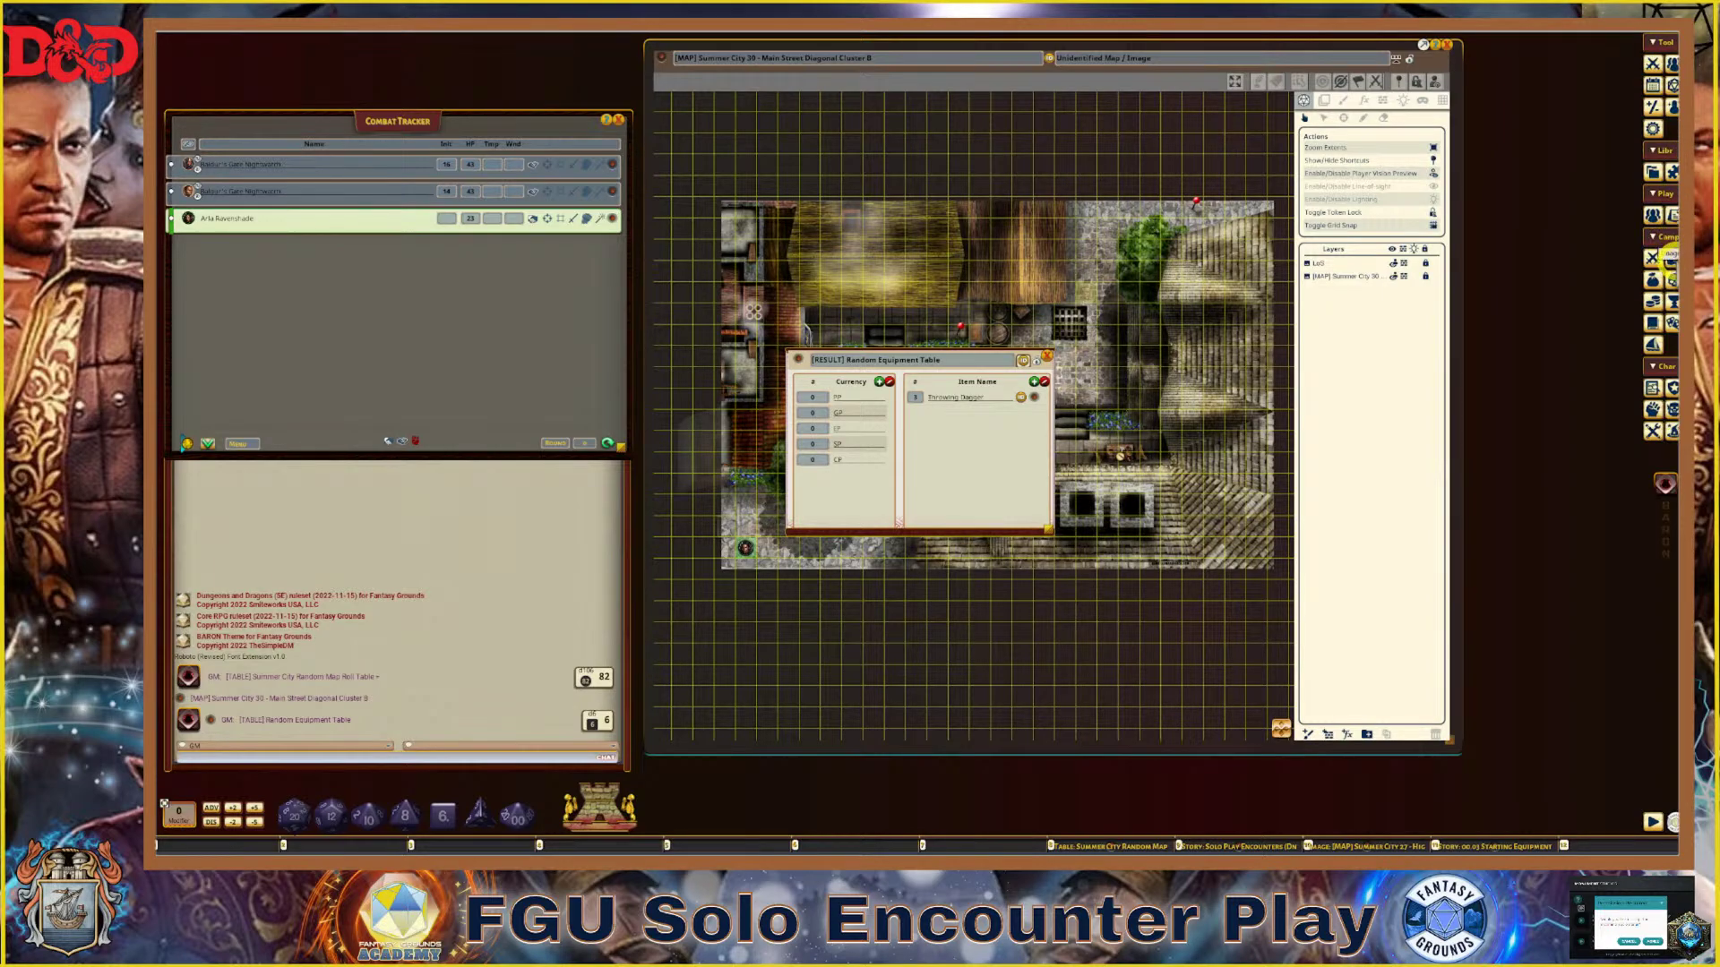
Open the player character's inventory from the combat tracker and transfer the rolled Throwing Dagger parcel into it
click(608, 217)
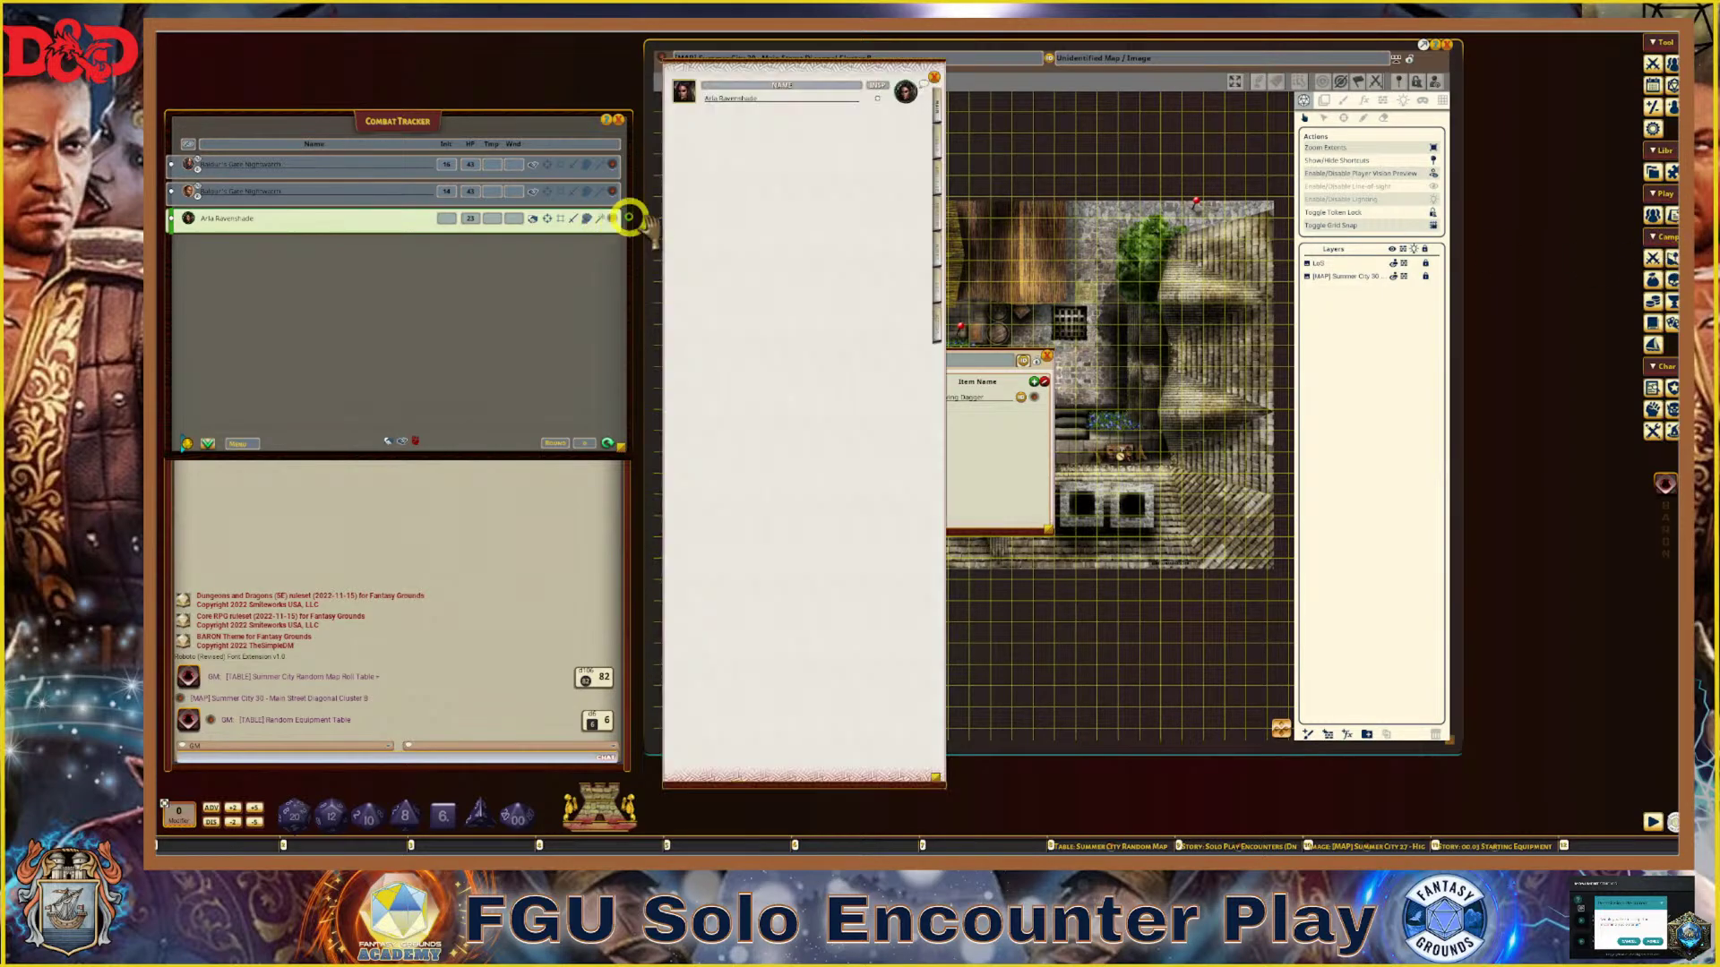
click(936, 215)
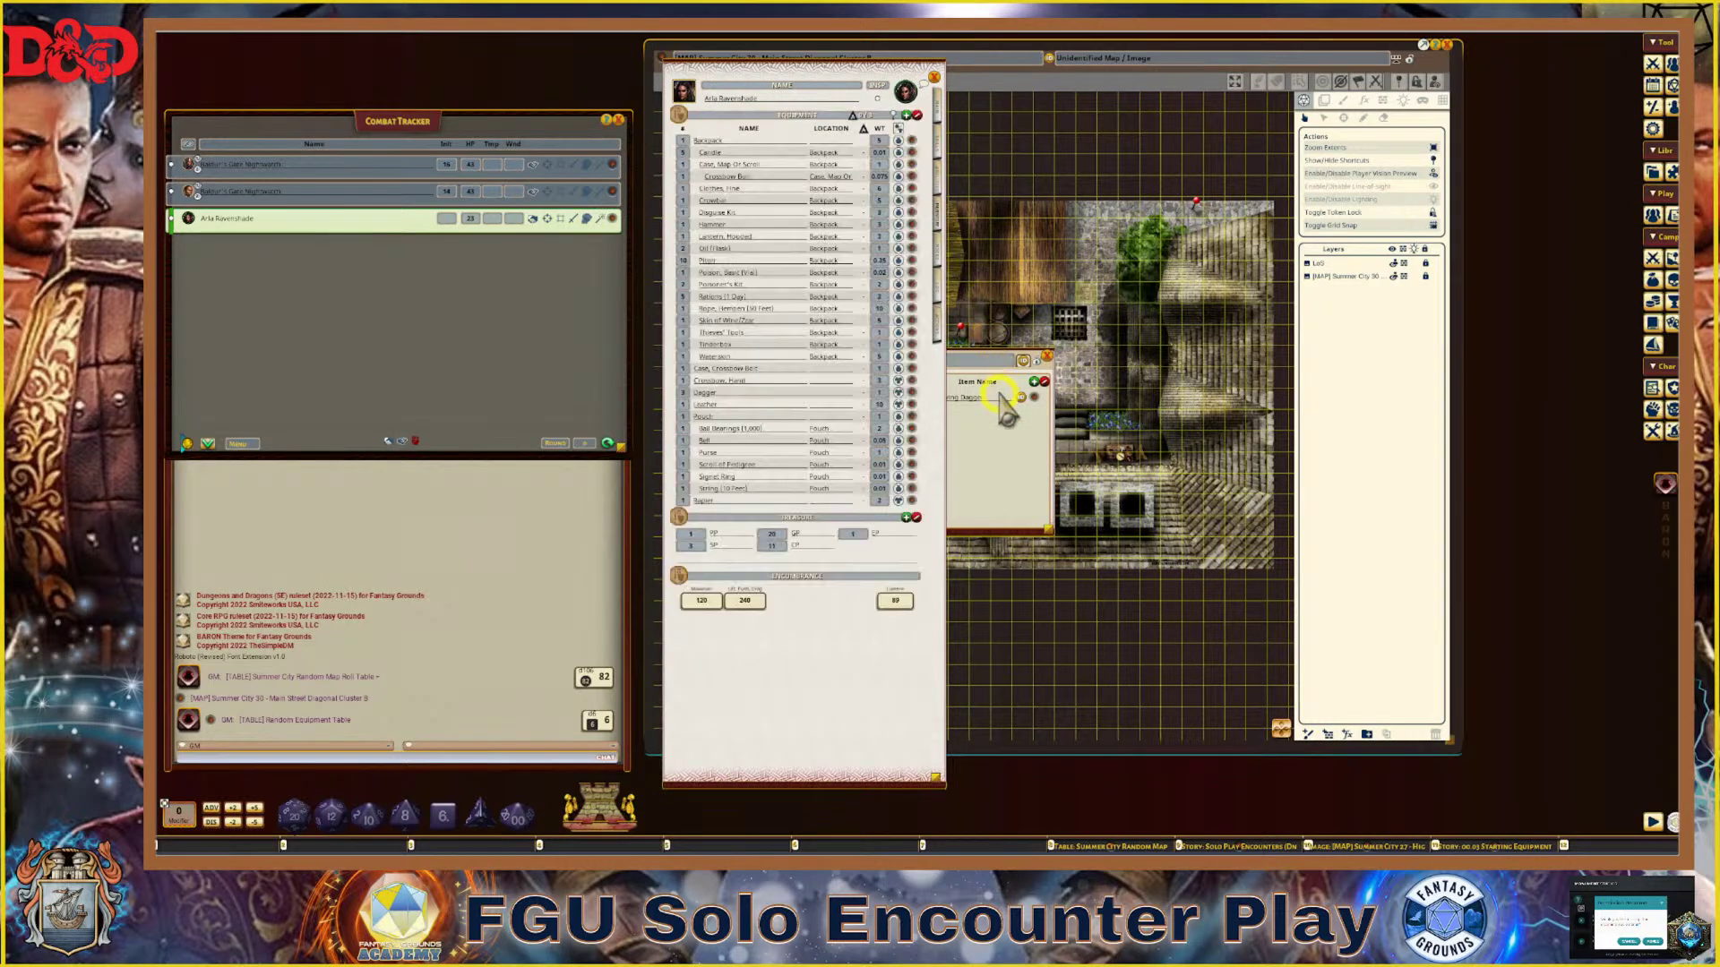
drag(1012, 394, 1171, 365)
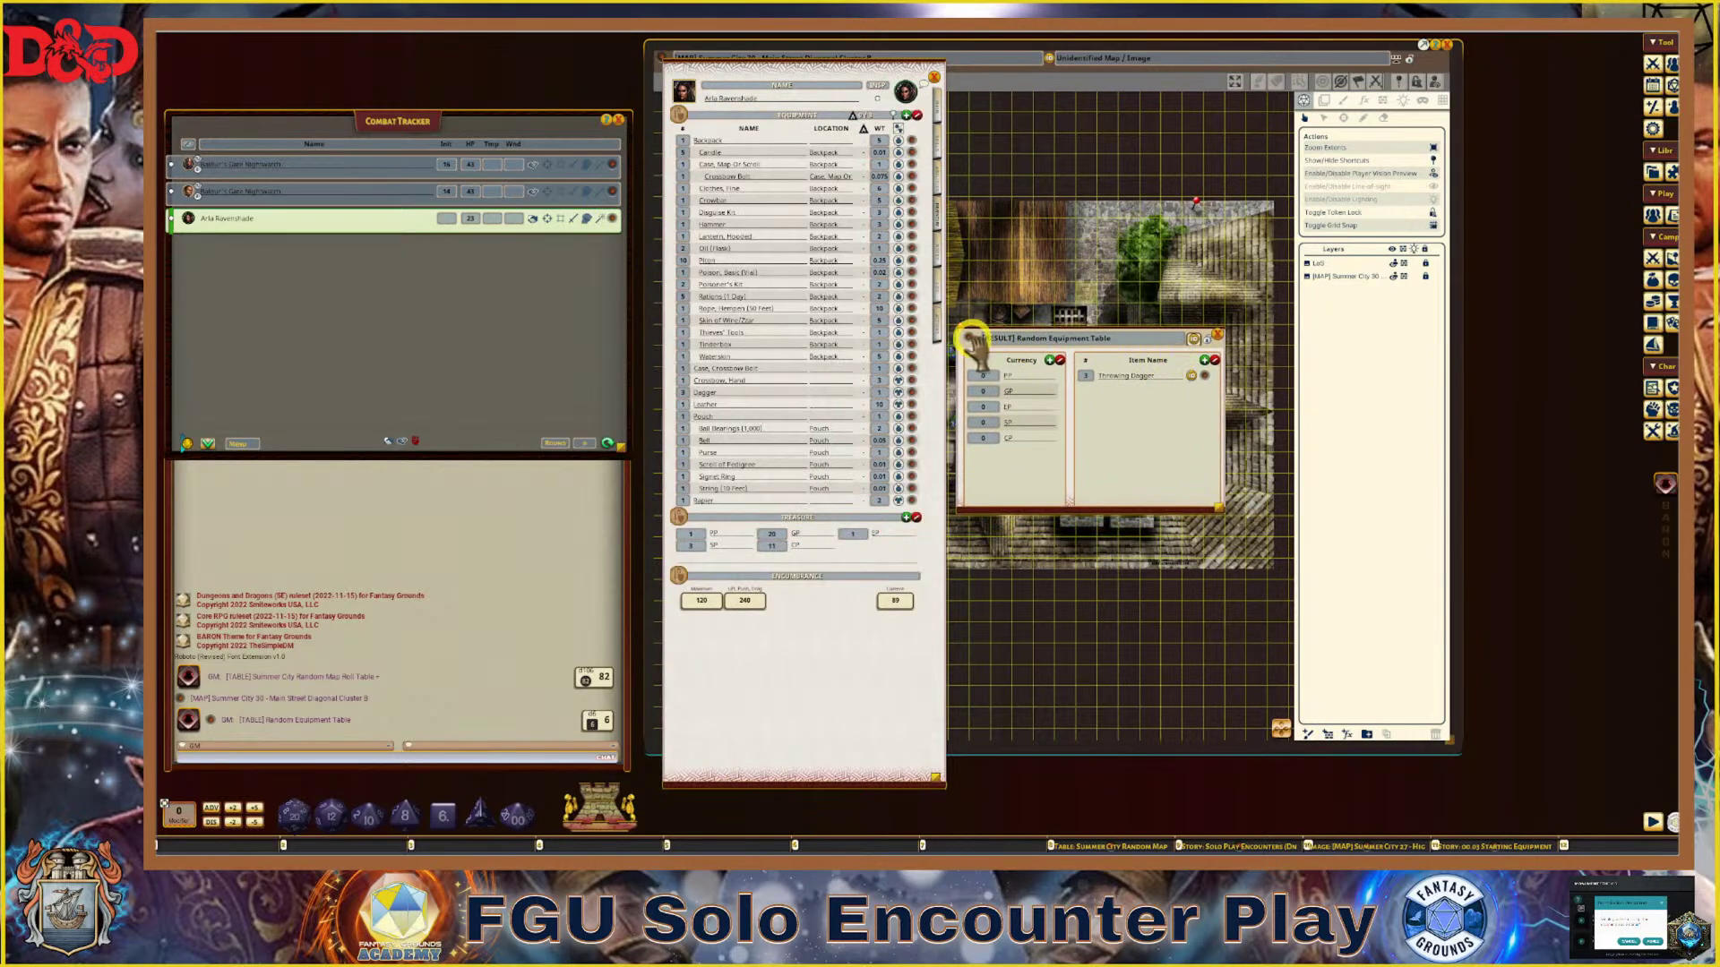
drag(907, 300, 758, 254)
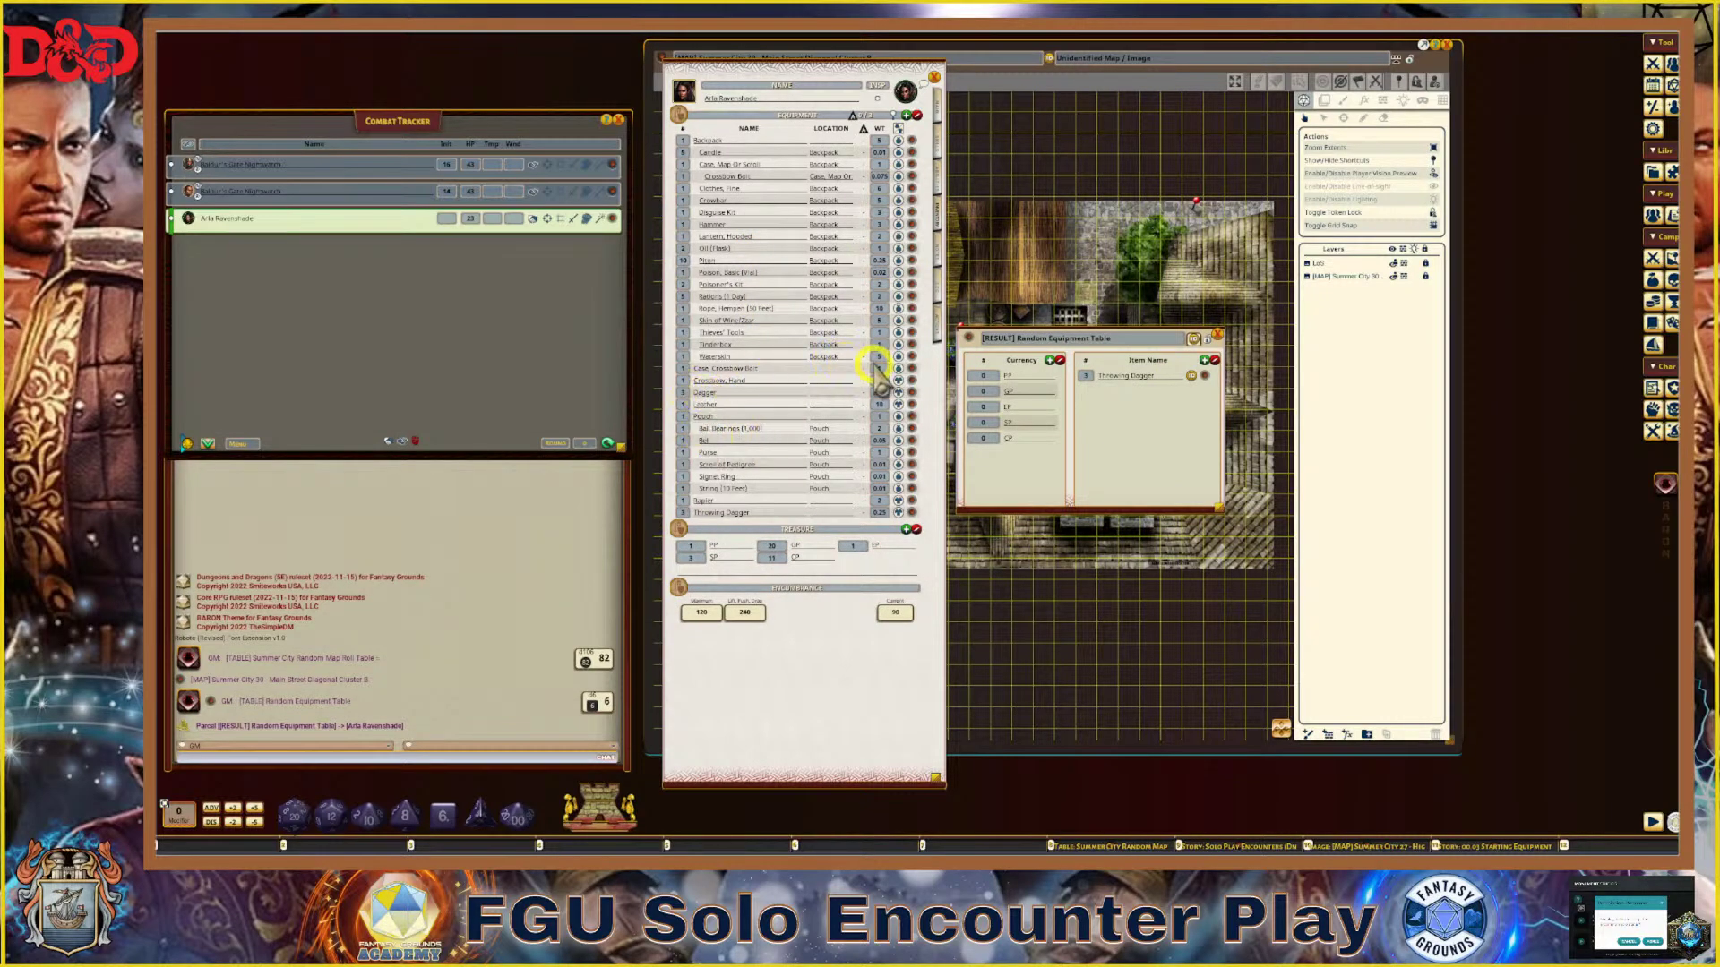
Set the Throwing Dagger's ammo count among the character's weapons, and close the character sheet and the rolled parcel
click(936, 325)
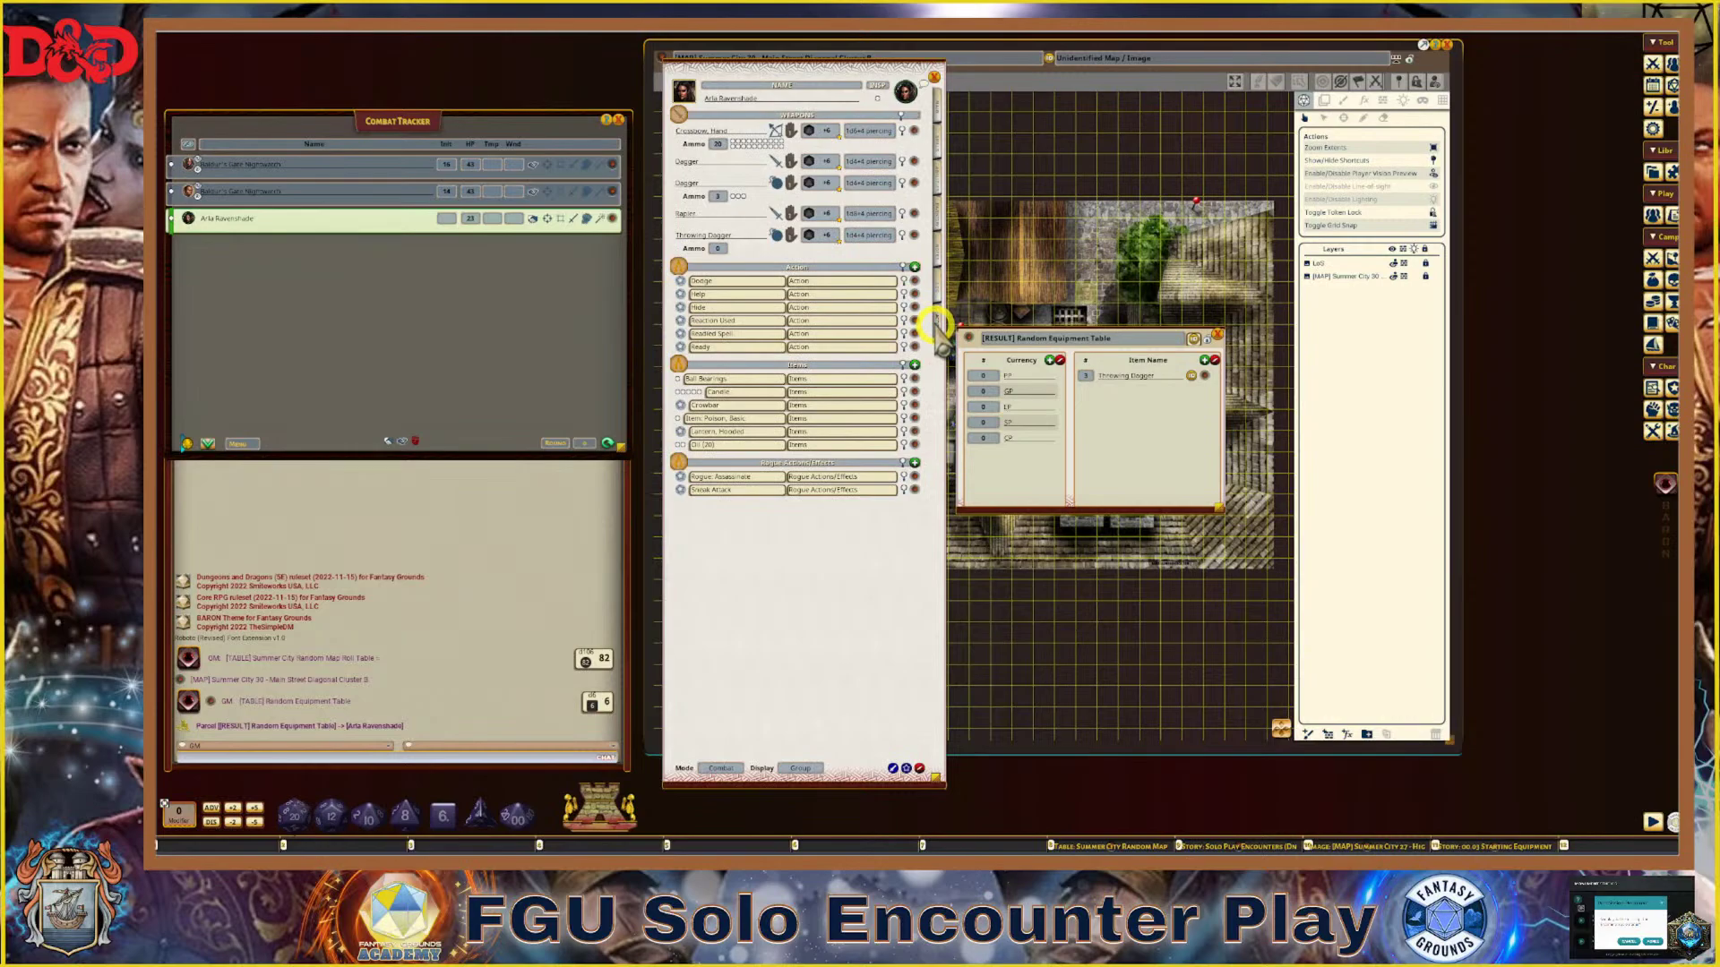
click(718, 248)
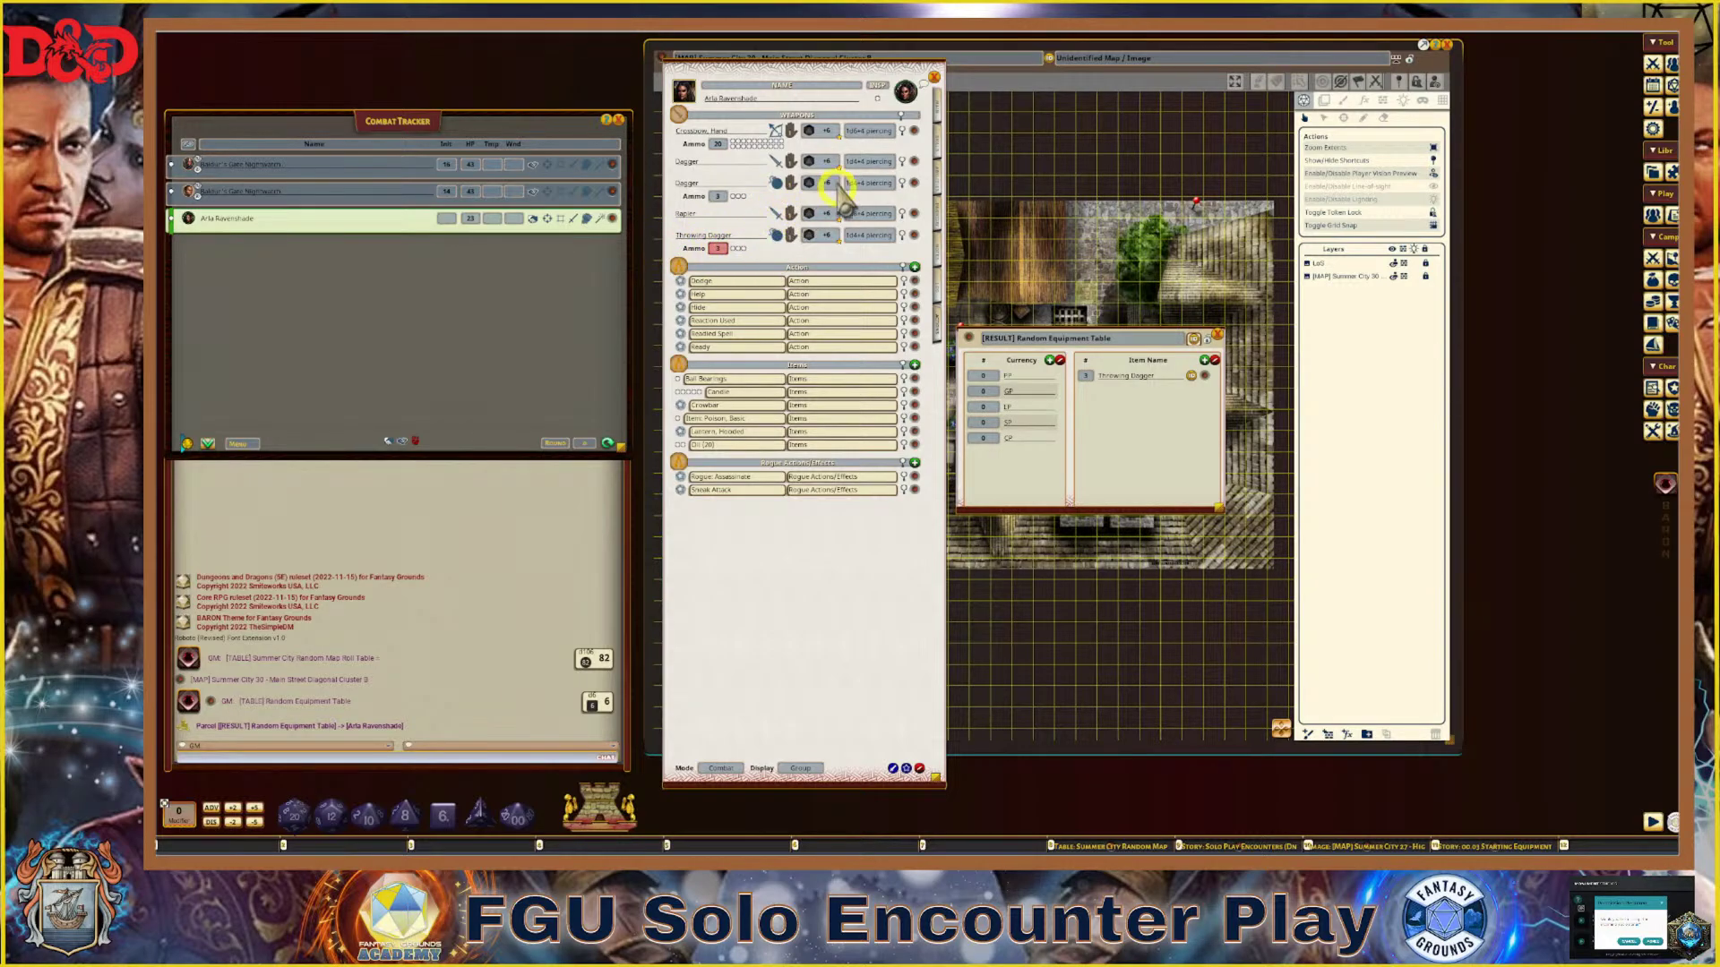
click(934, 77)
click(1217, 334)
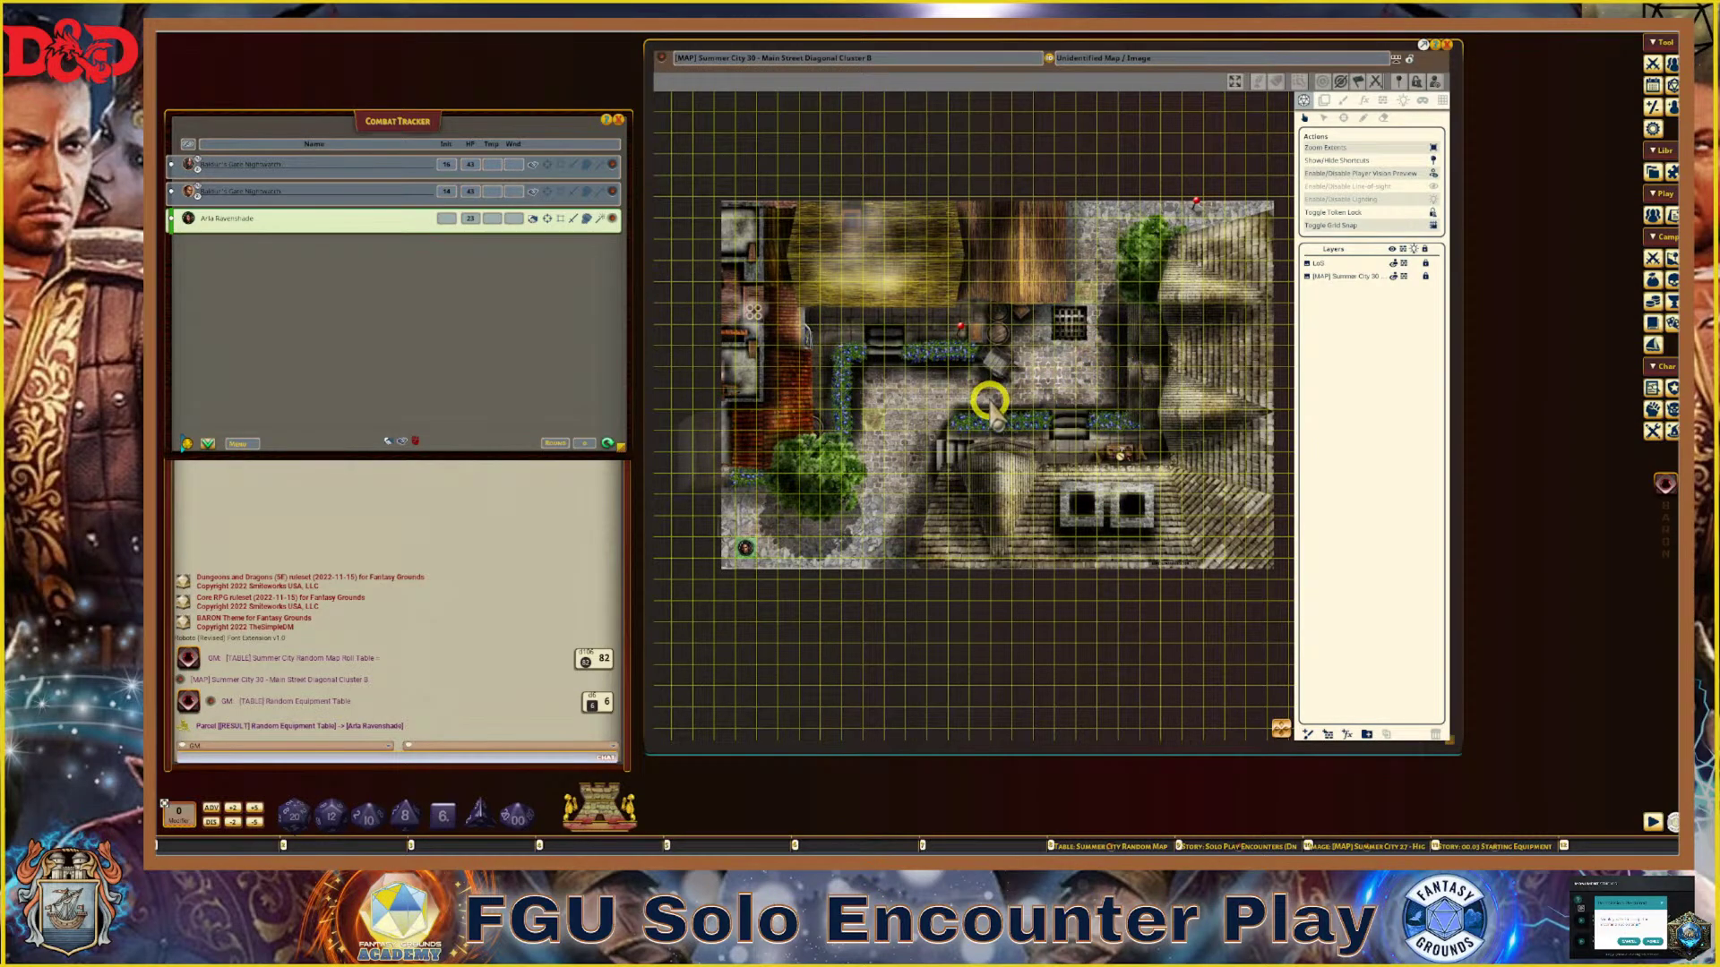
Open the Night Watch encounter from its map pin to check its guards' placements, and close it
scroll(952, 422, up, 1)
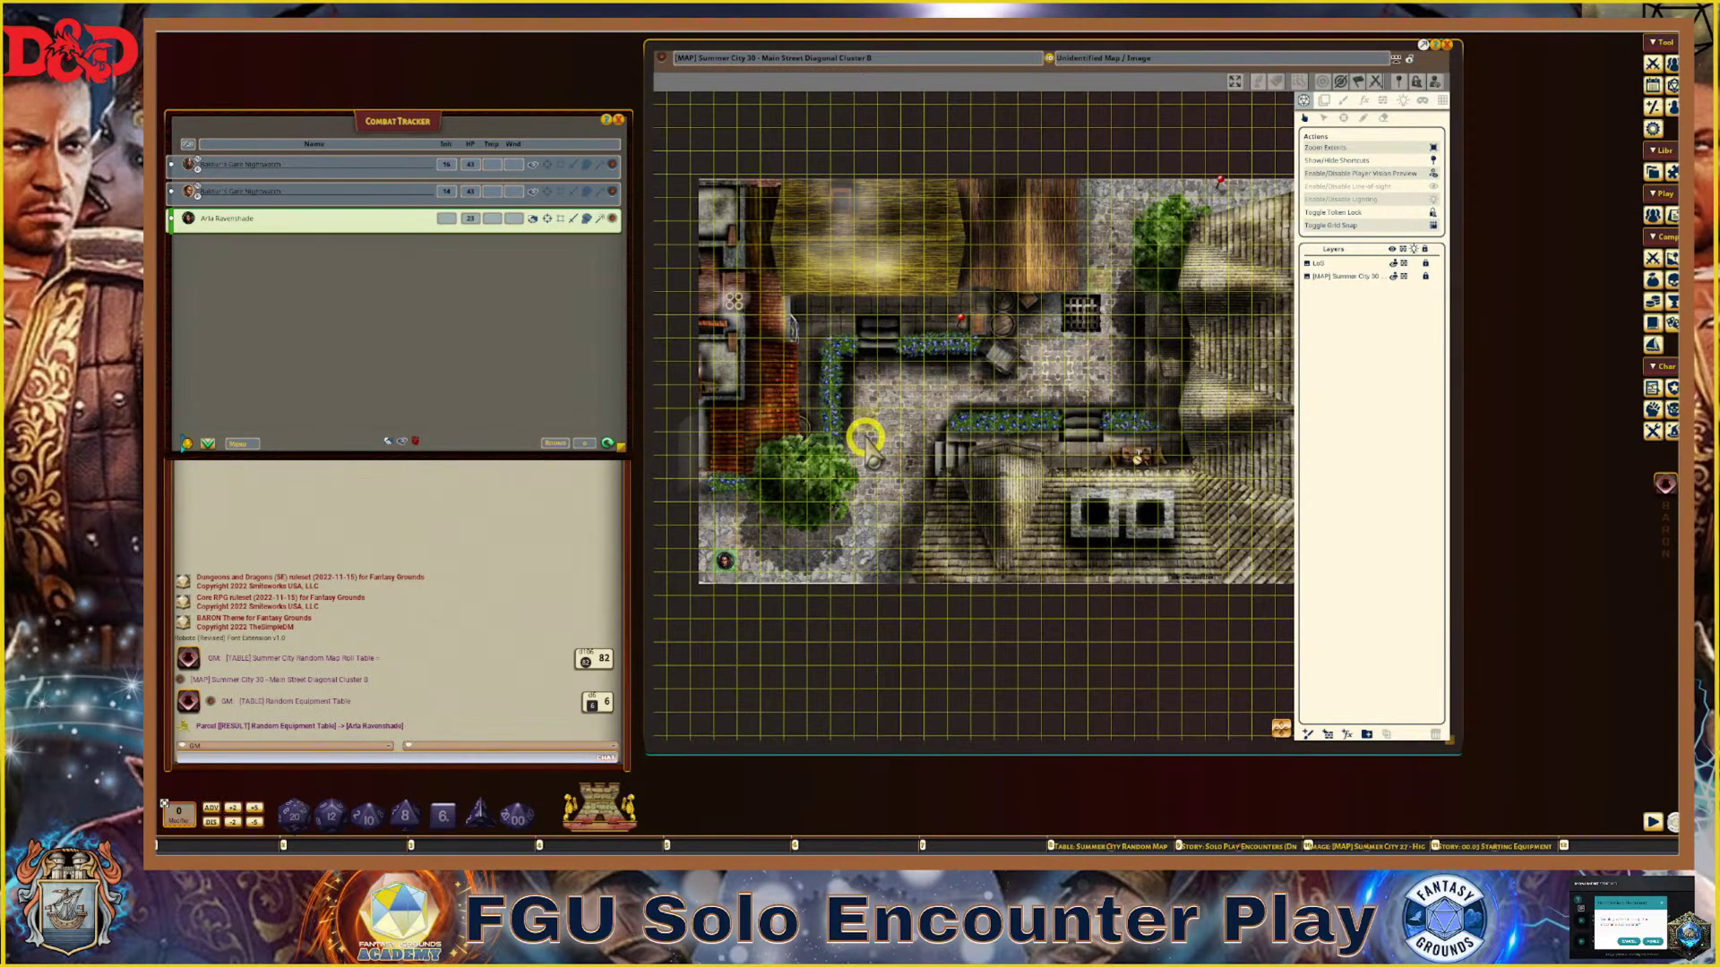
scroll(865, 436, down, 2)
scroll(815, 426, up, 1)
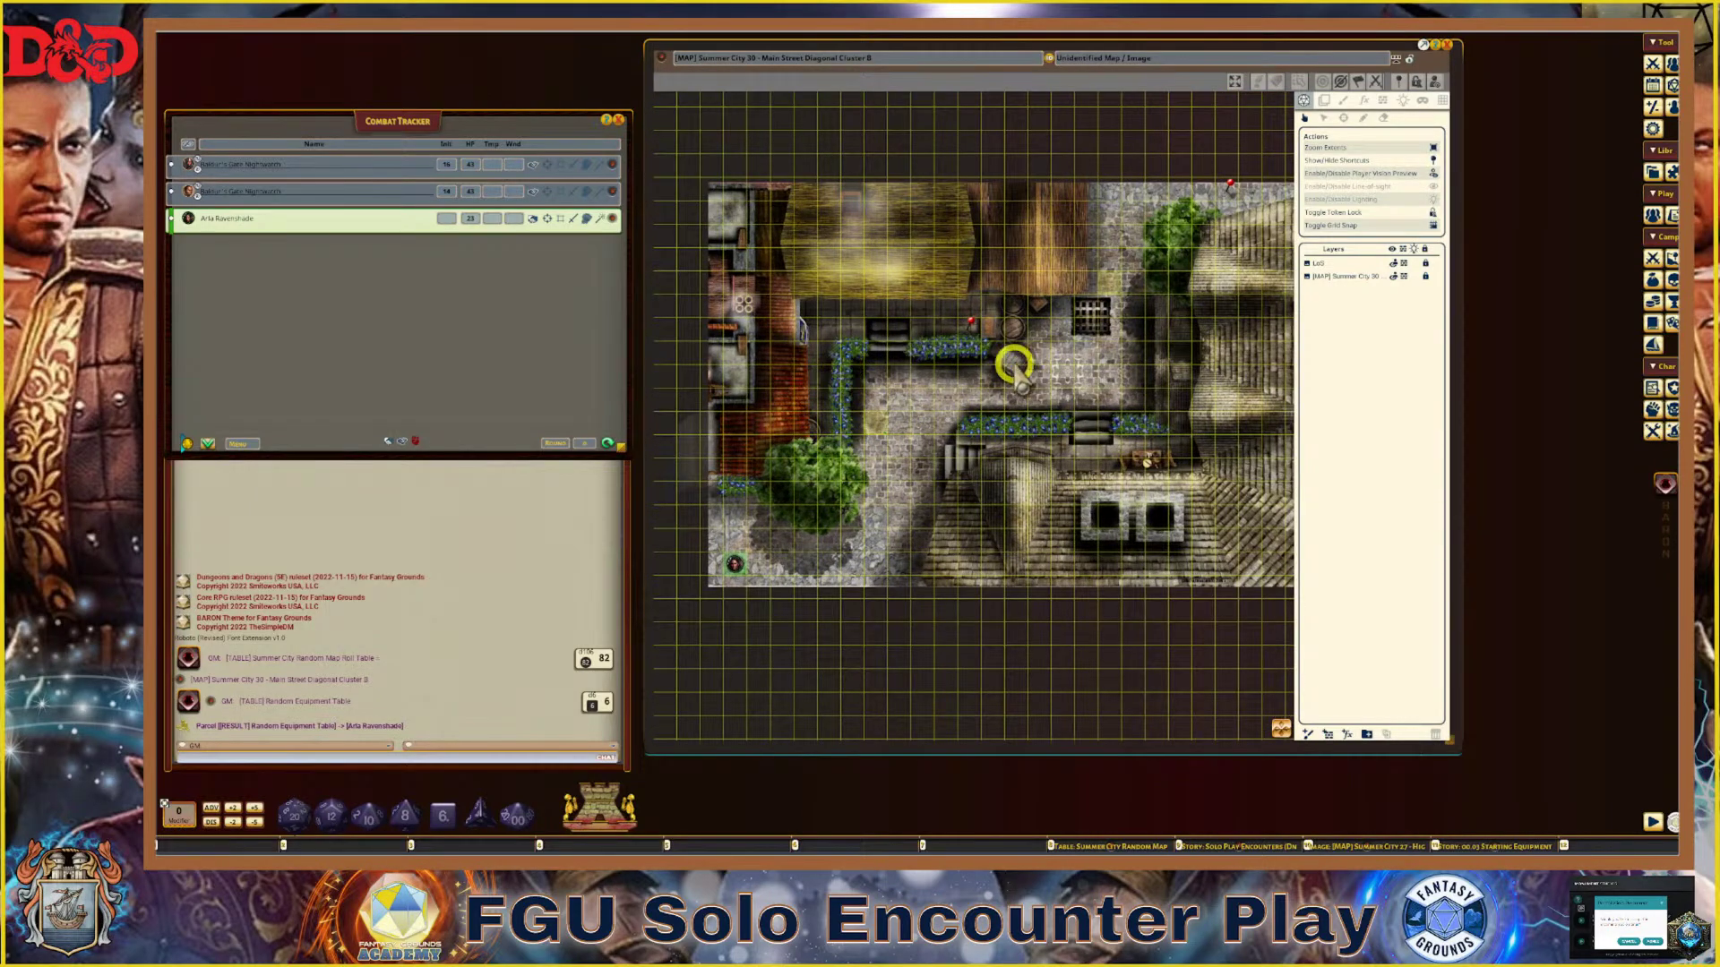
scroll(895, 419, down, 1)
scroll(896, 421, up, 1)
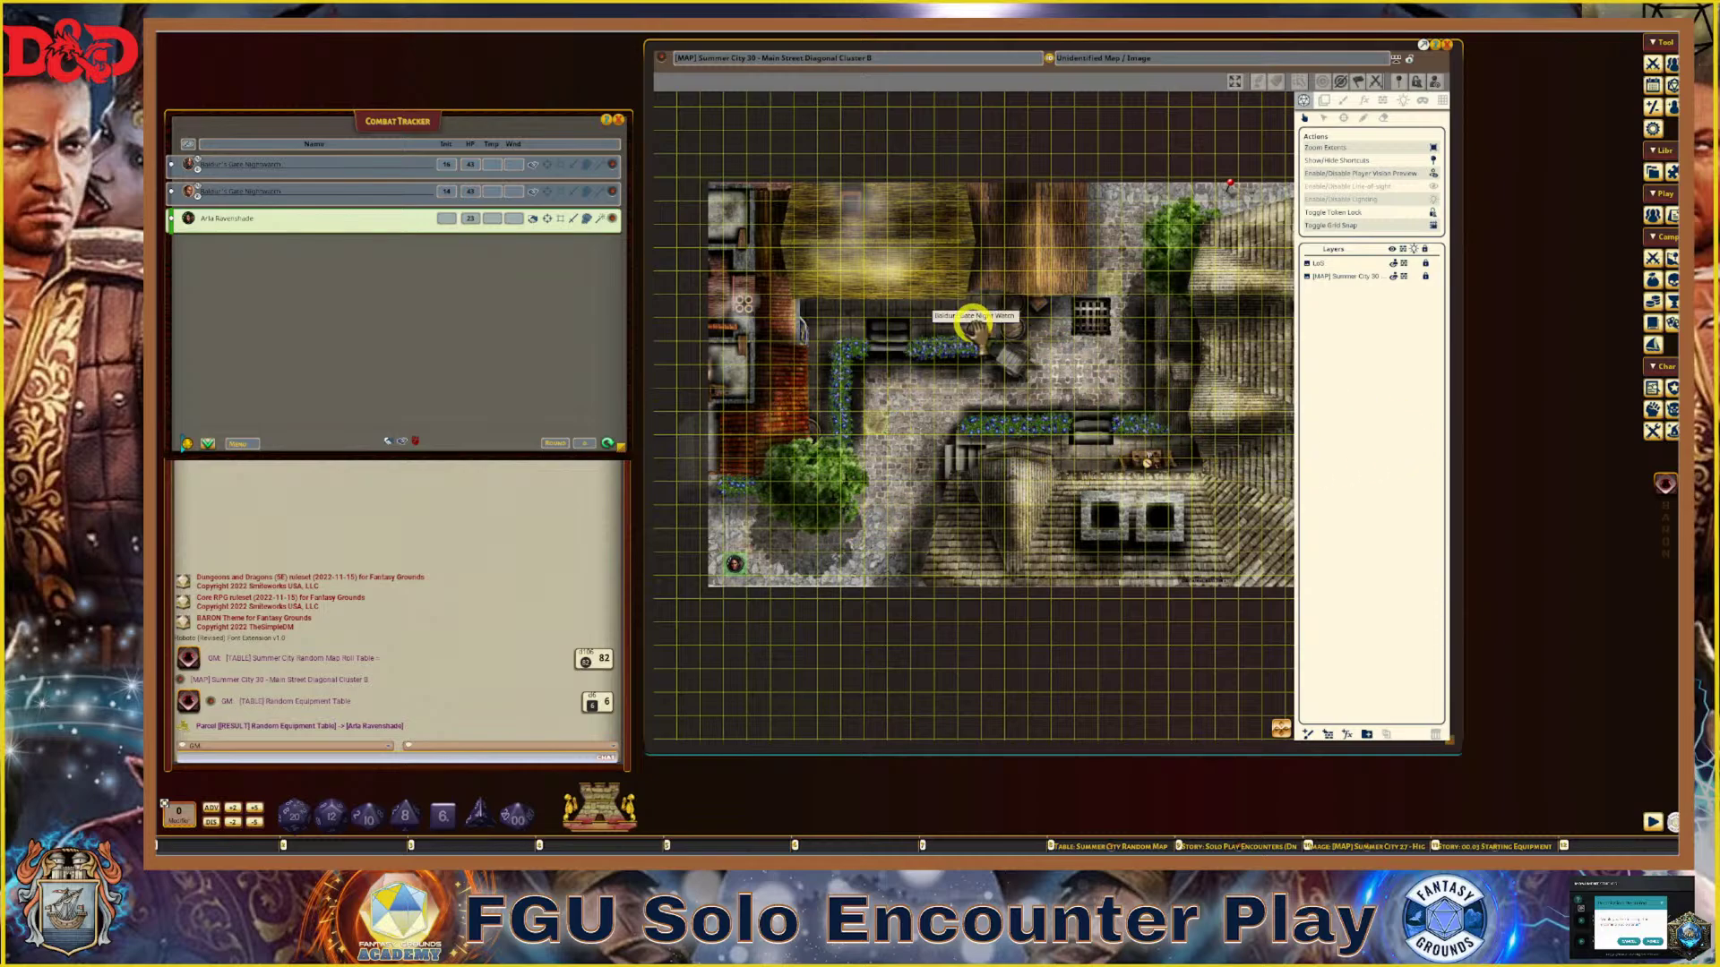
double_click(972, 323)
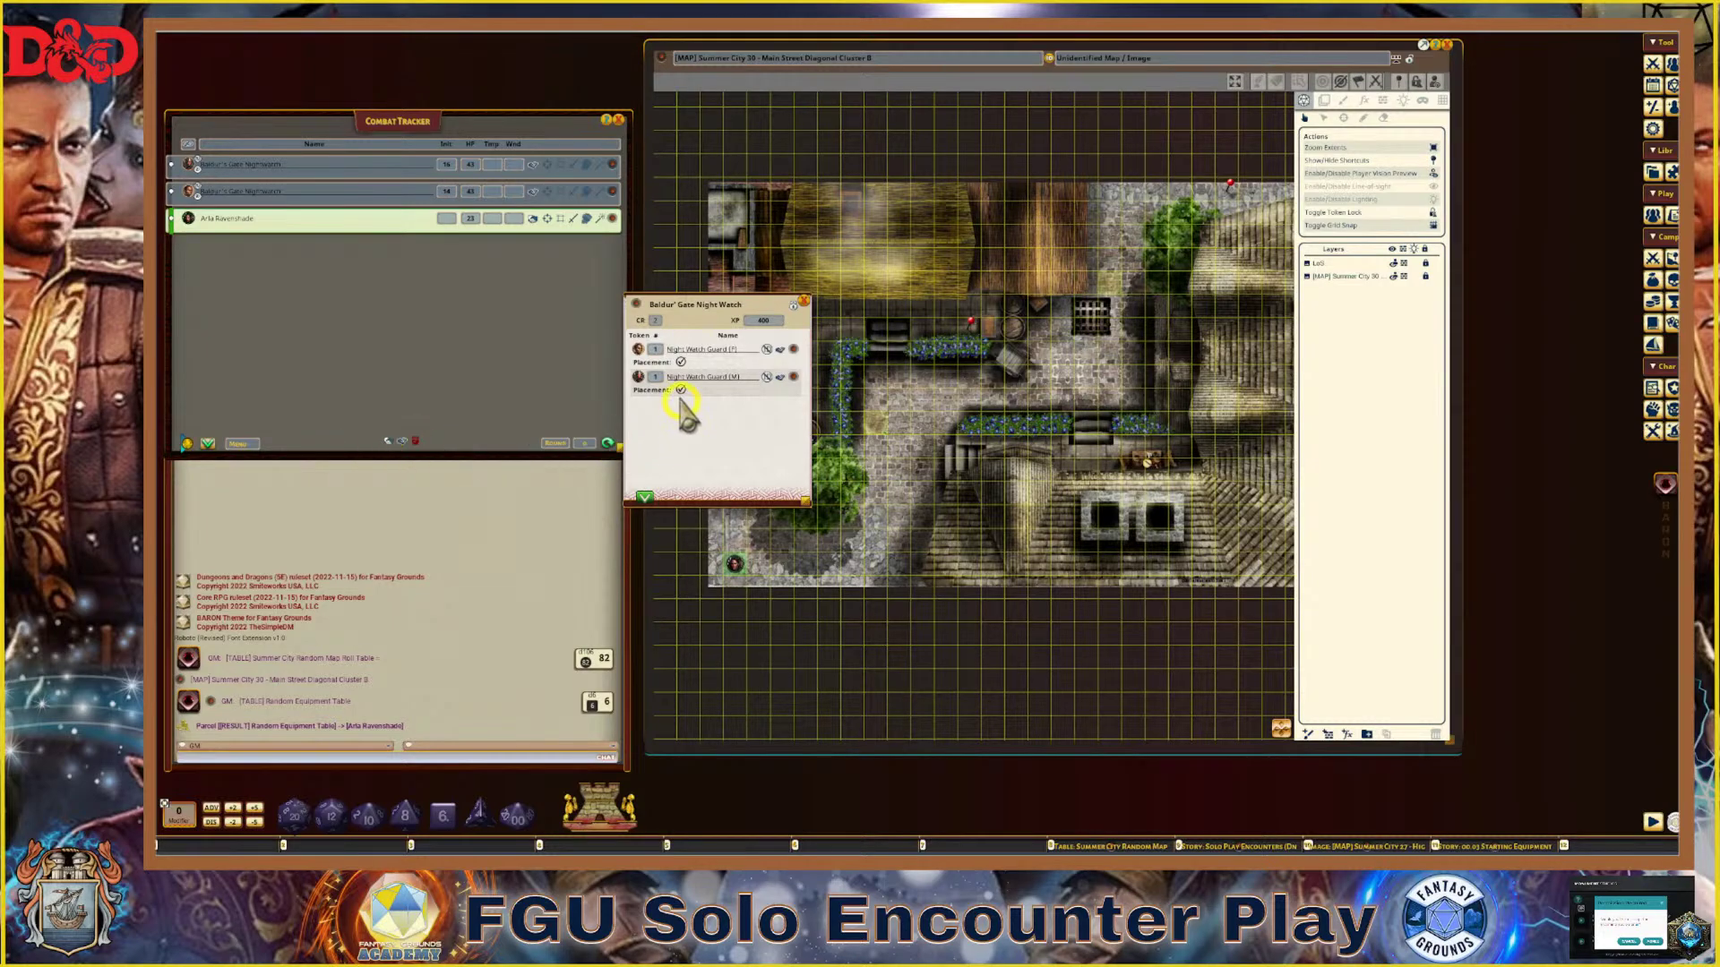
click(803, 301)
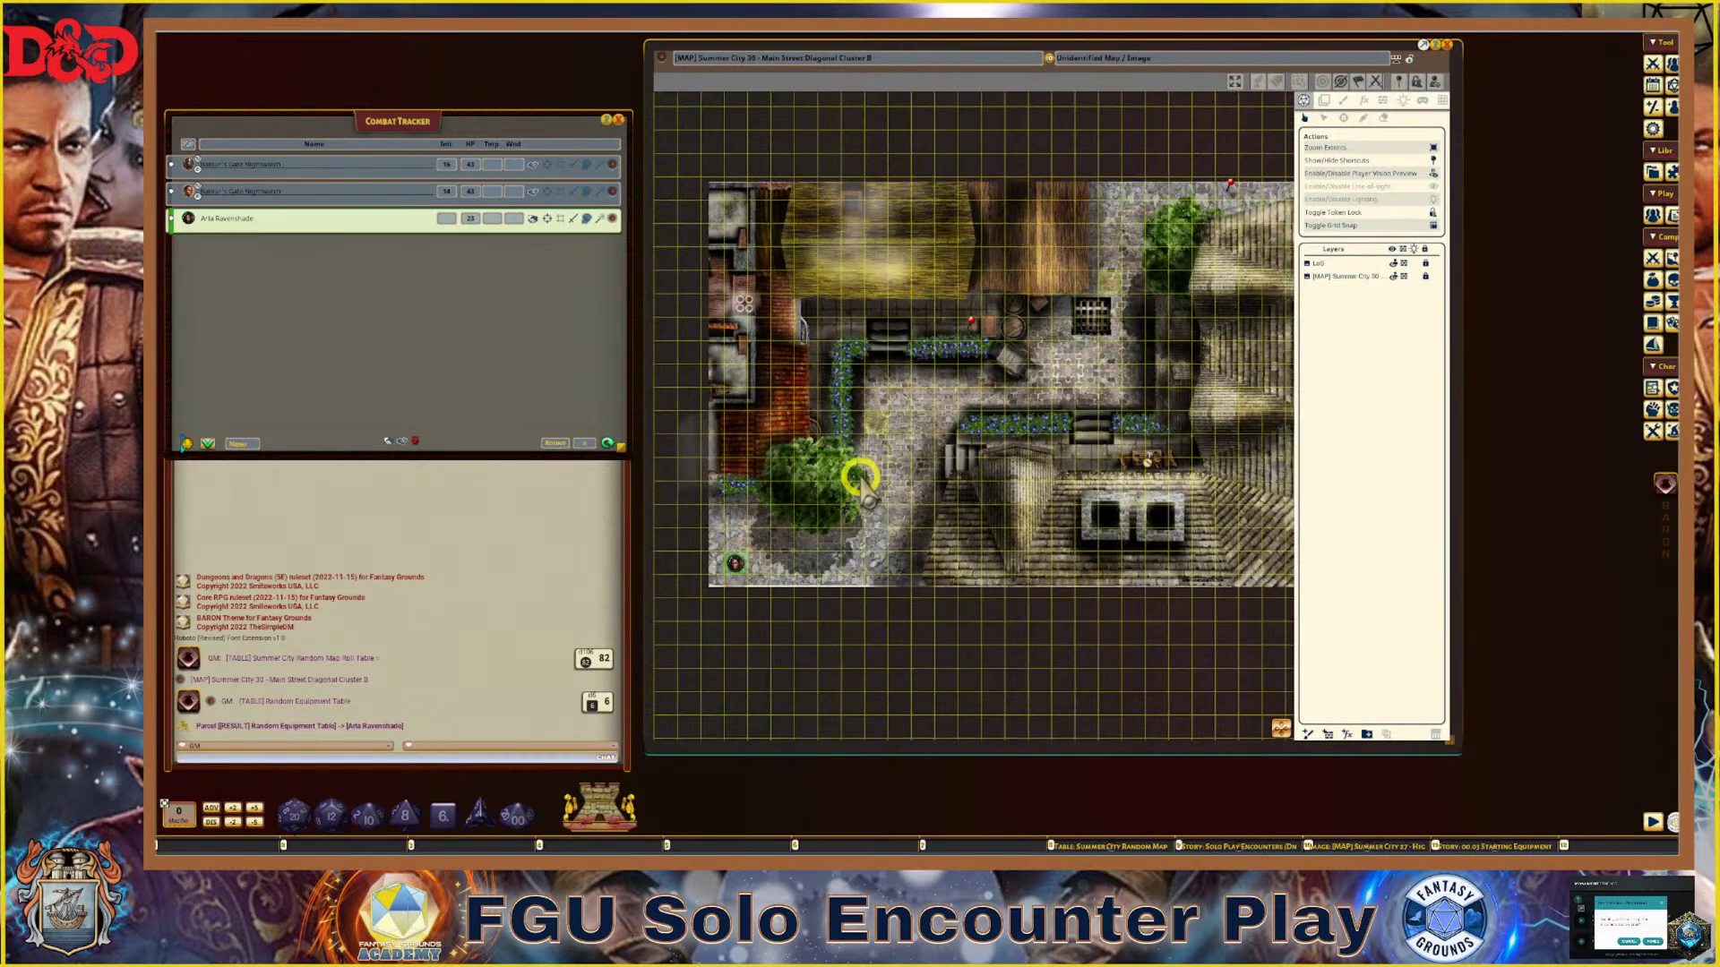